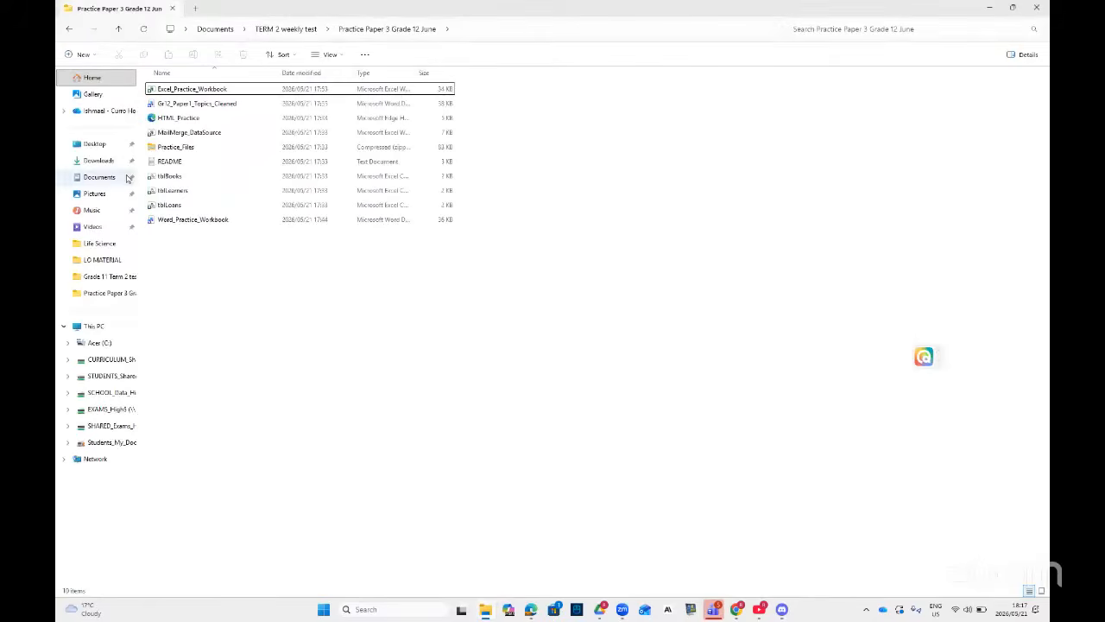
# - Open the Gr12_Paper1_Topics_Cleaned PDF from Downloads and find the Page Layout and Design topics on page 3
pyautogui.click(195, 104)
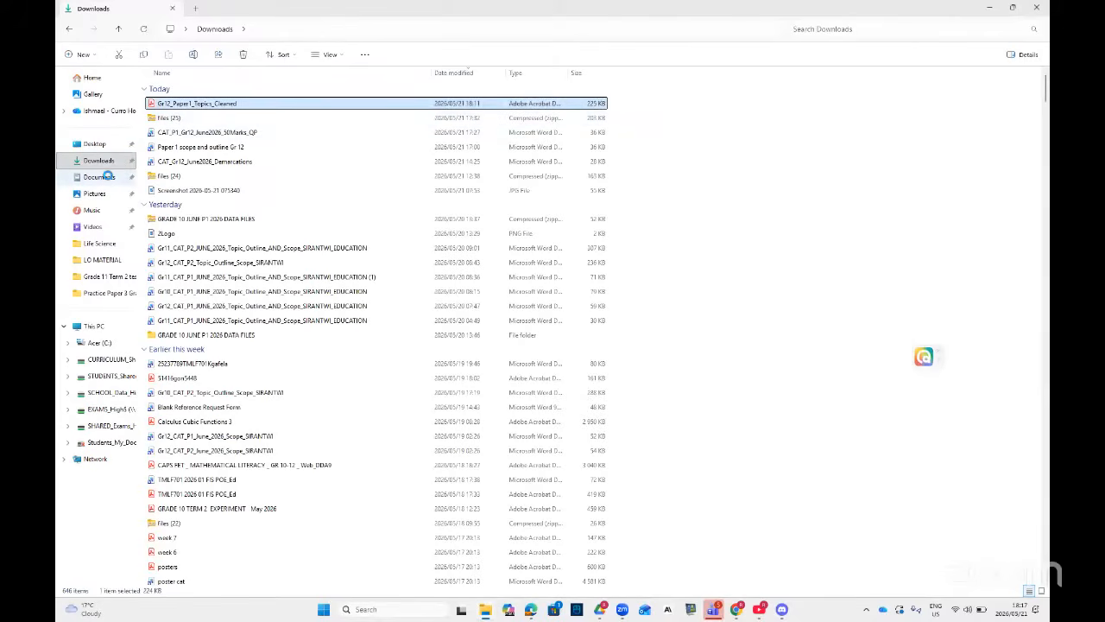
pyautogui.scroll(-1, 588, 296)
pyautogui.scroll(-10, 588, 296)
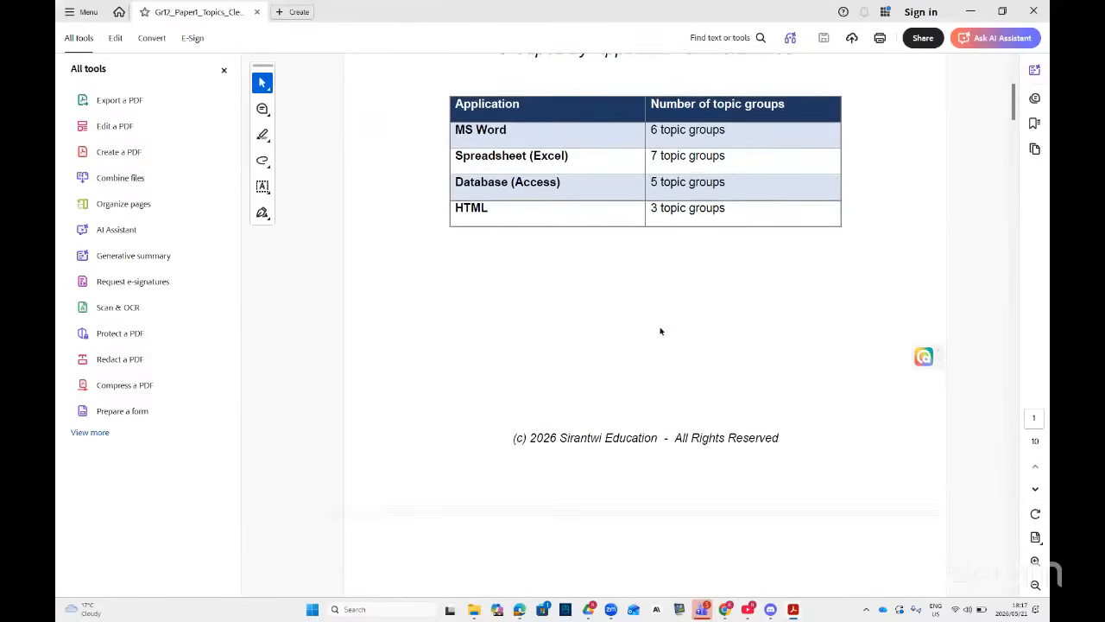
pyautogui.scroll(-5, 667, 392)
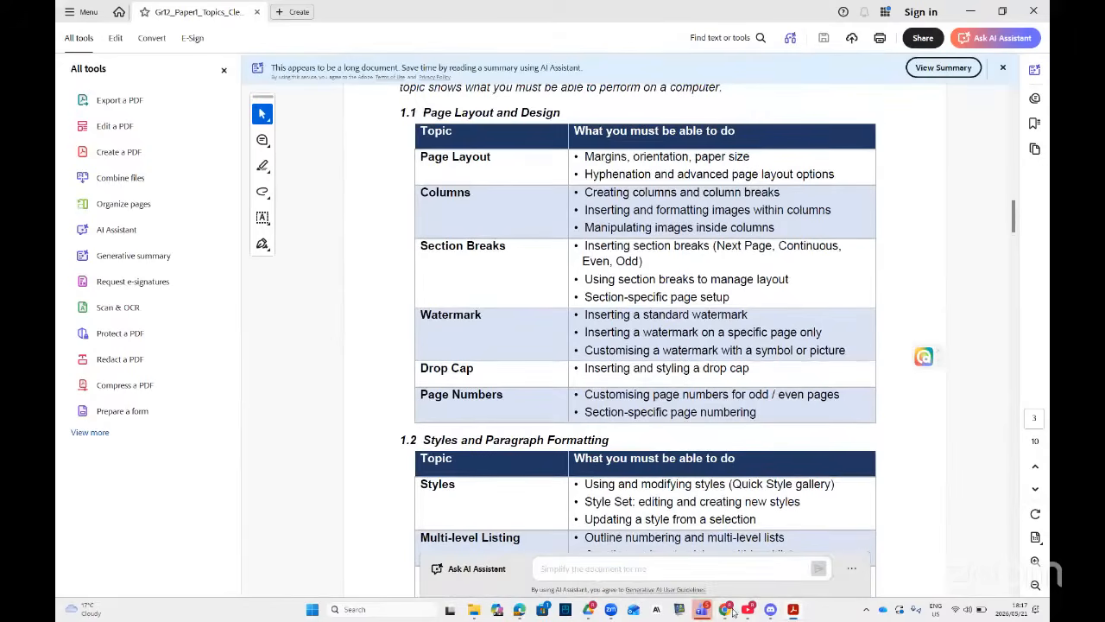
# - Check the latest live chat messages in the YouTube Studio browser window, and return to the topics PDF in Acrobat
pyautogui.moveTo(732, 611)
pyautogui.click(737, 559)
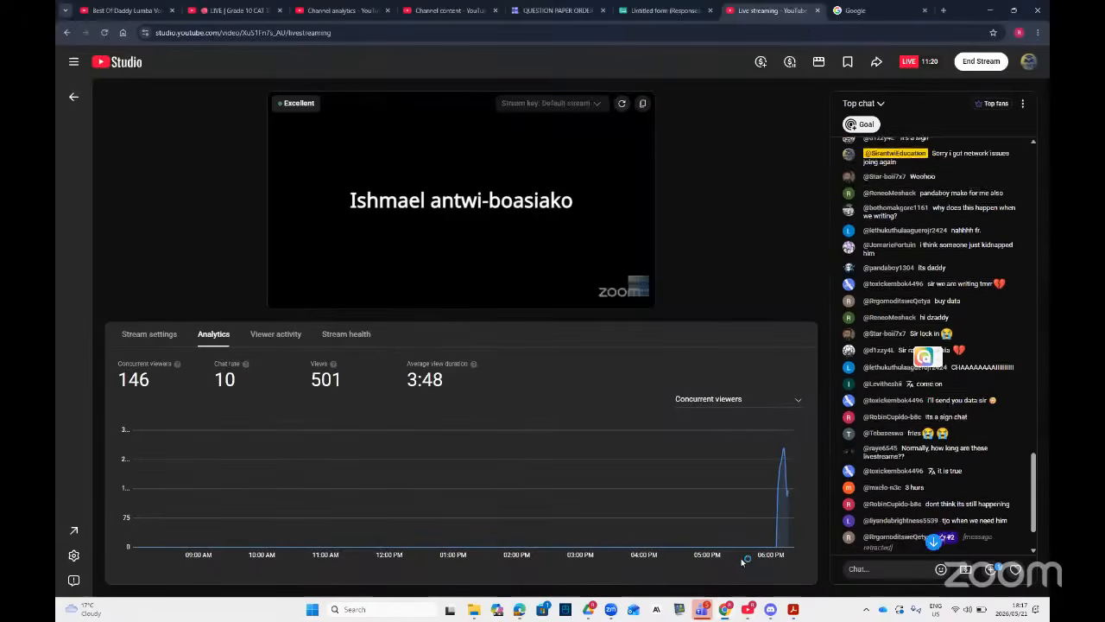
pyautogui.scroll(-3, 1007, 527)
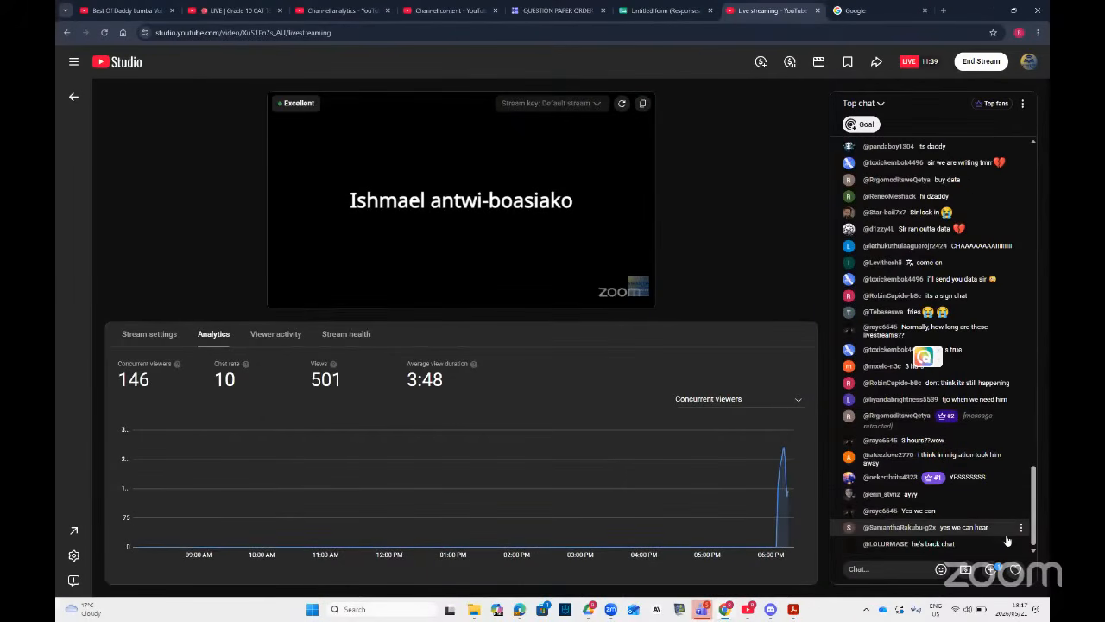
pyautogui.click(791, 611)
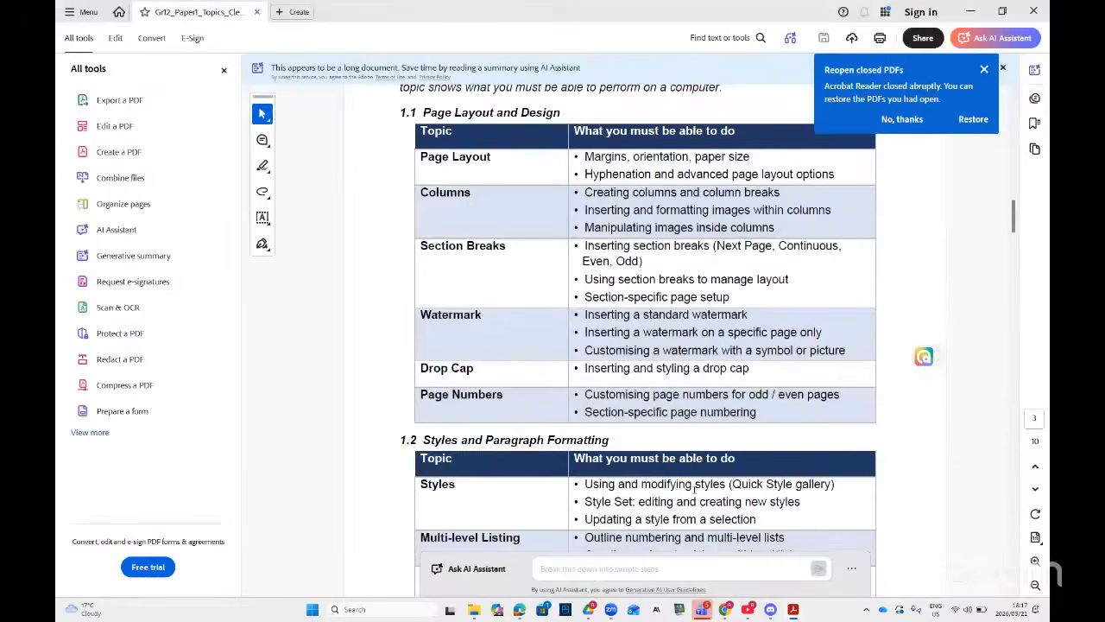
# - Dismiss the prompt about reopening closed PDFs and hide the All tools pane to give the document more room
pyautogui.click(984, 70)
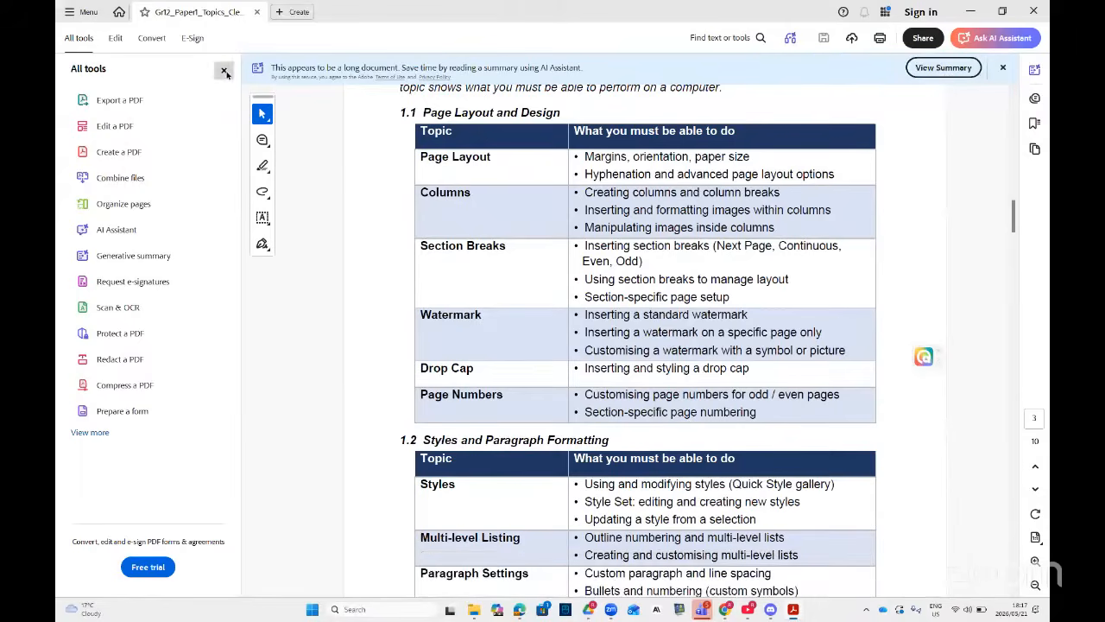
pyautogui.click(224, 72)
pyautogui.scroll(-1, 481, 405)
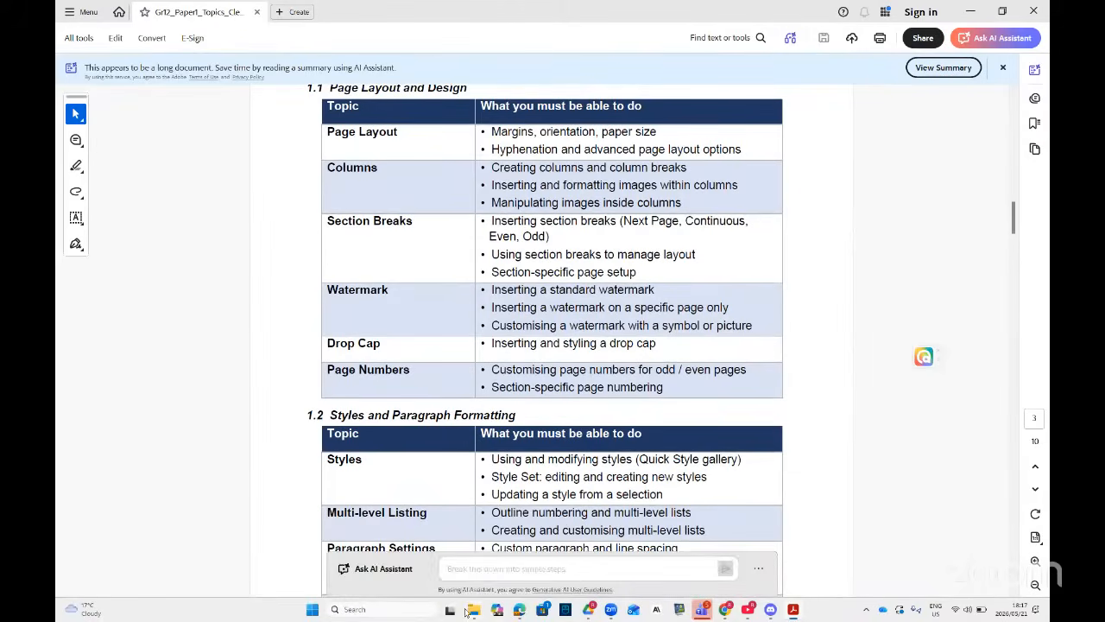
# - Open Word_Practice_Workbook from the Practice Paper 3 Grade 12 June folder in Word and enlarge the page view
pyautogui.moveTo(474, 608)
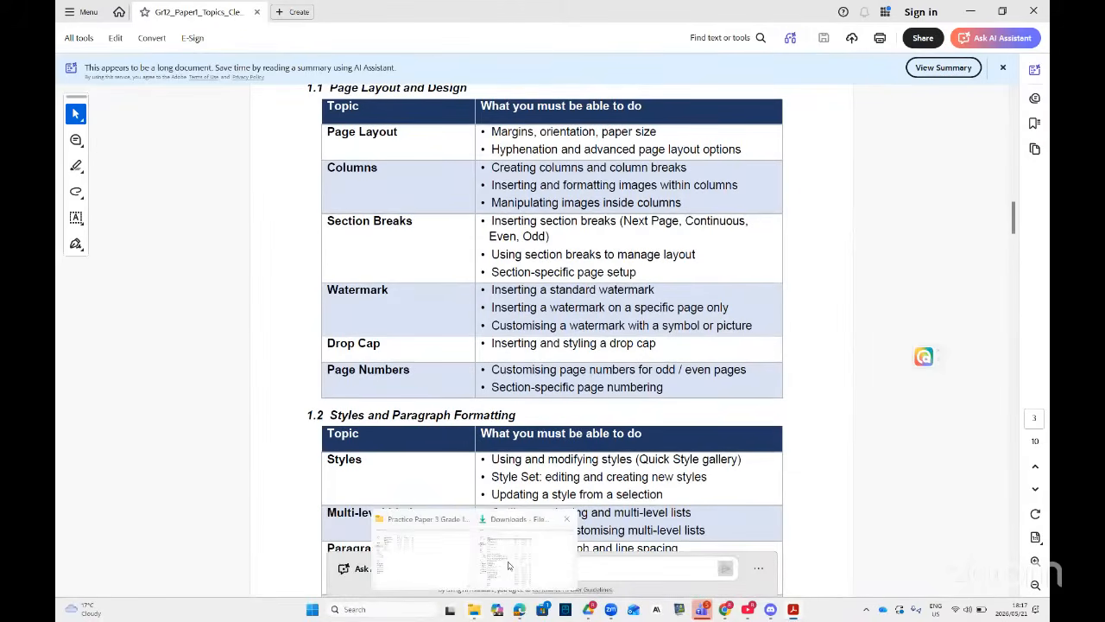
pyautogui.click(432, 549)
pyautogui.doubleClick(220, 223)
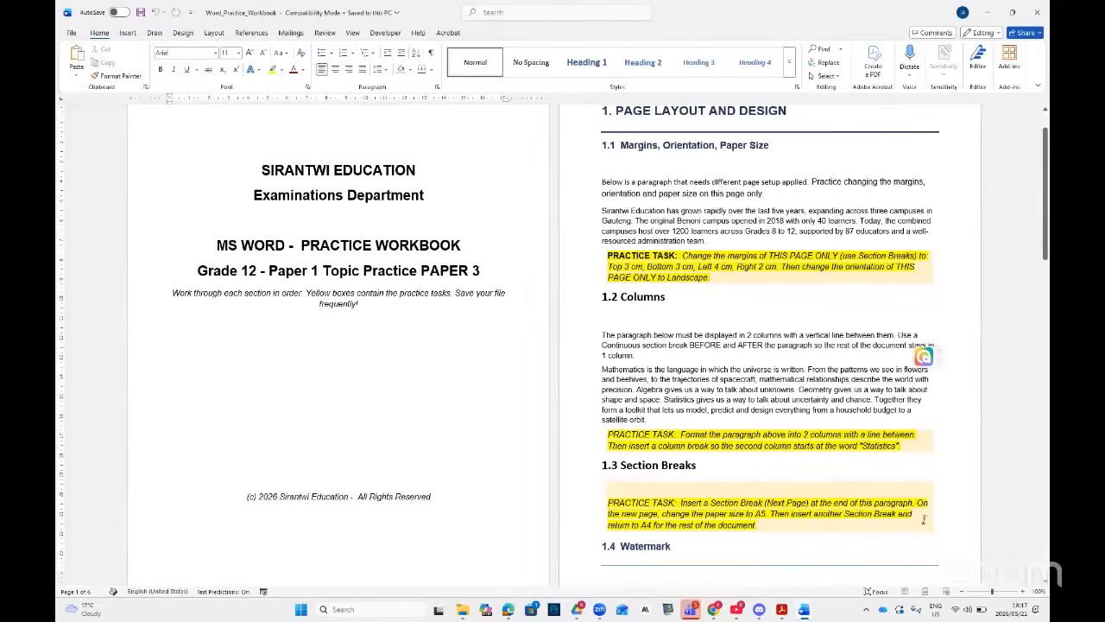
pyautogui.click(1008, 591)
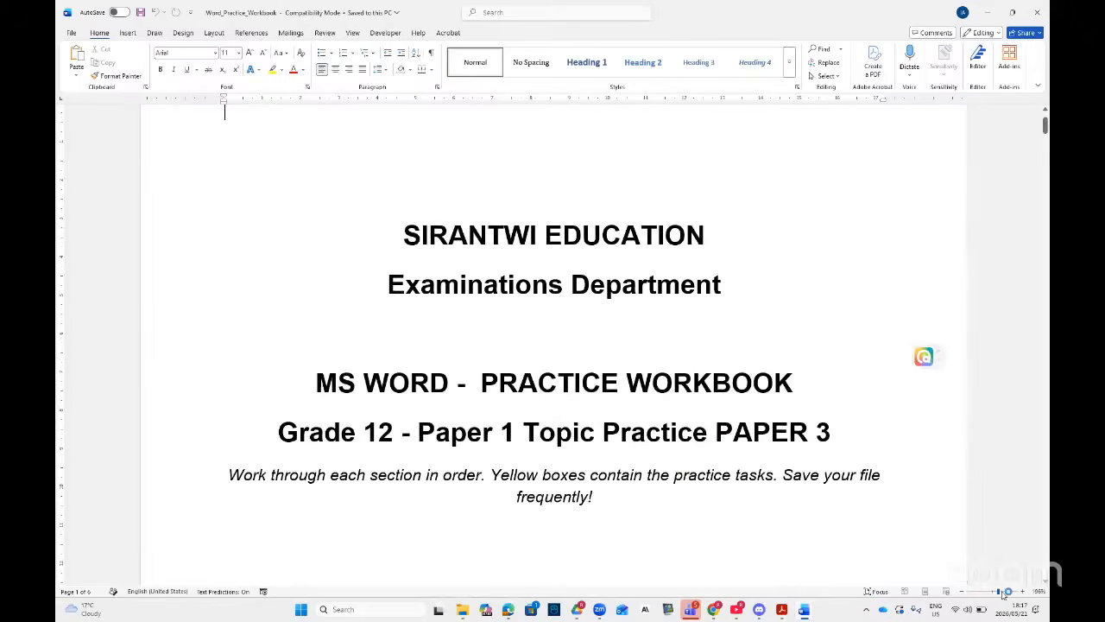
pyautogui.click(1002, 592)
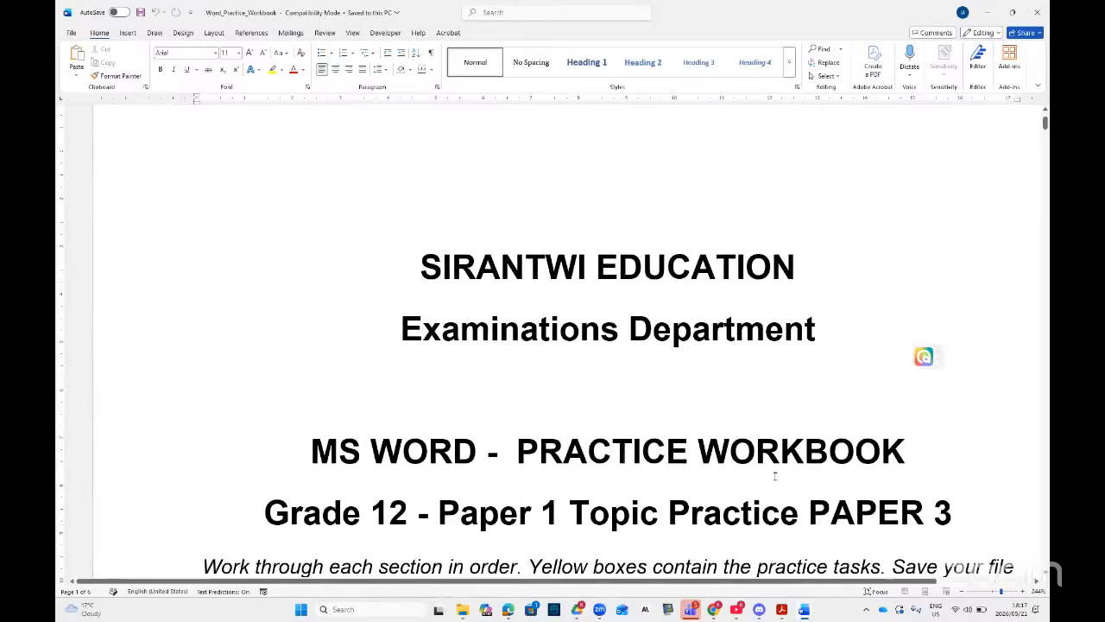
# - Read the practice task under section 1.1 Margins, Orientation, Paper Size at a zoom that fits the page width
pyautogui.scroll(-3, 753, 474)
pyautogui.scroll(-10, 754, 474)
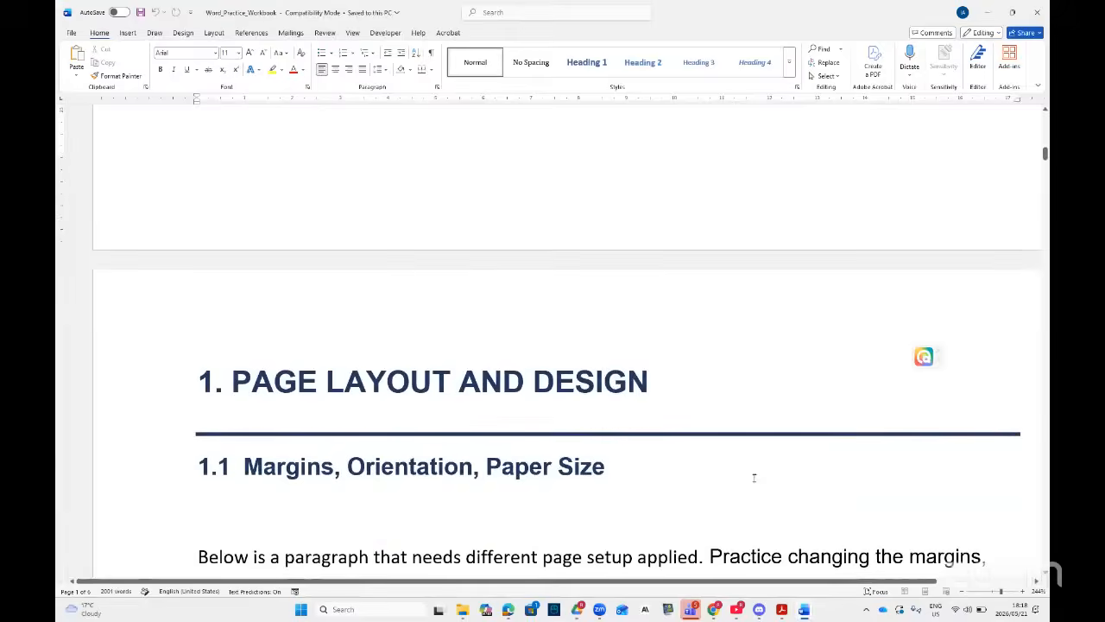
pyautogui.scroll(-3, 754, 478)
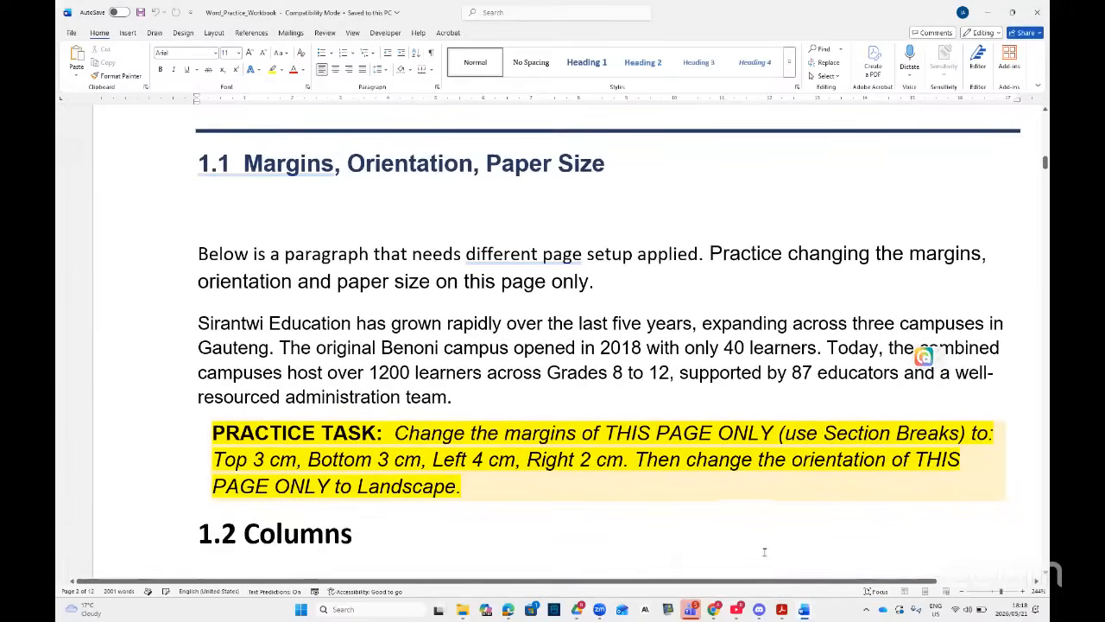
pyautogui.click(997, 593)
pyautogui.moveTo(994, 592); pyautogui.dragTo(997, 593)
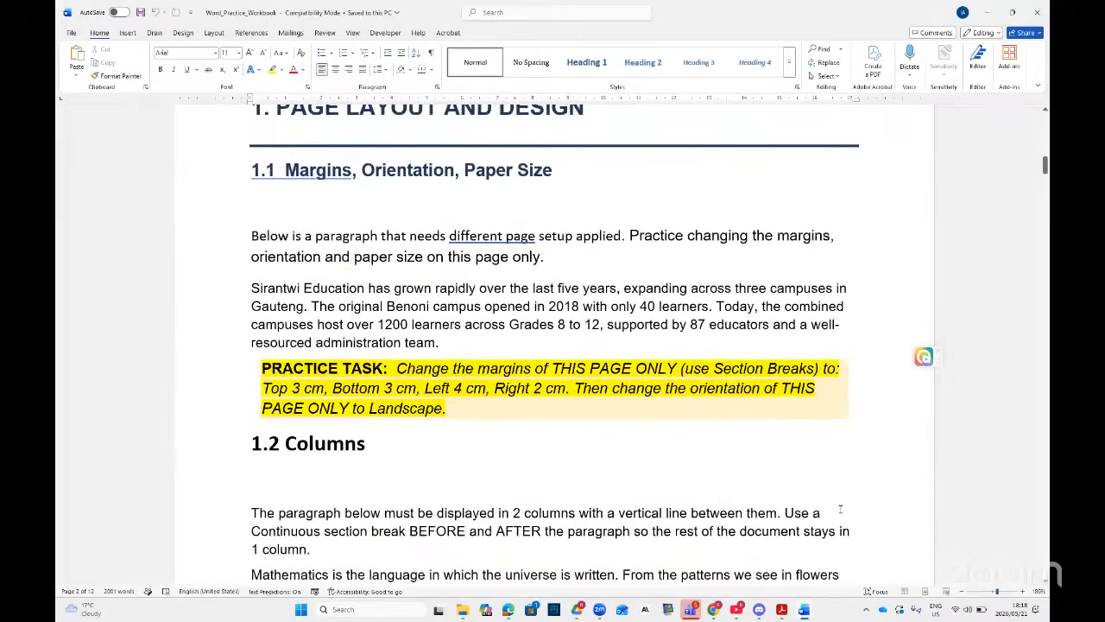
pyautogui.scroll(1, 601, 333)
pyautogui.scroll(1, 602, 332)
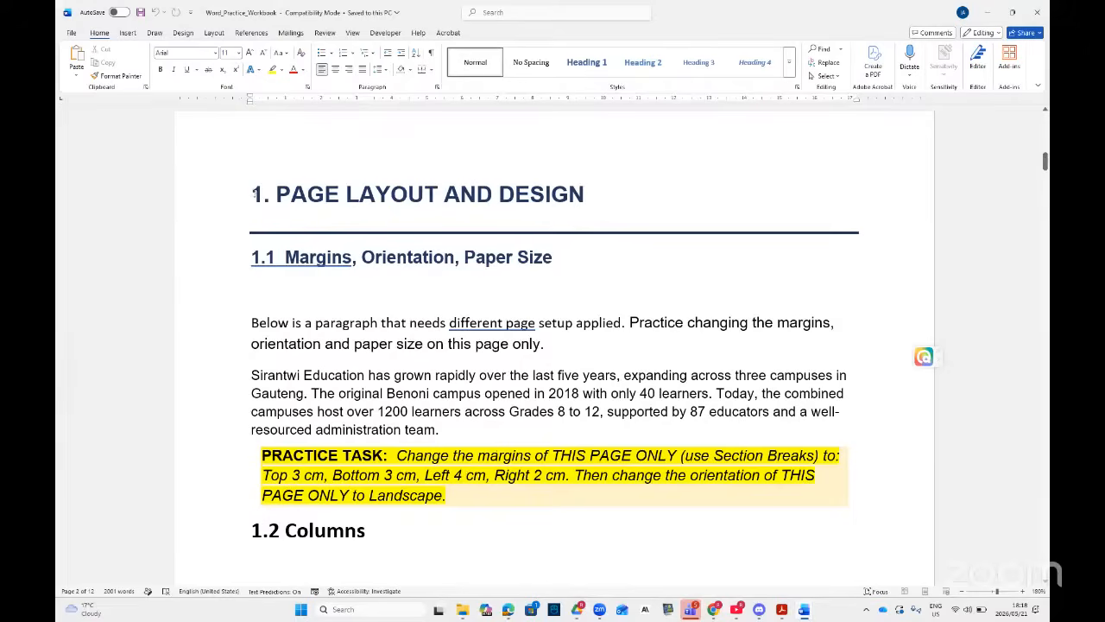
# - Select the text from the PAGE LAYOUT AND DESIGN heading through the first practice task, and briefly view the Page Setup dialog
pyautogui.moveTo(253, 193); pyautogui.dragTo(606, 496)
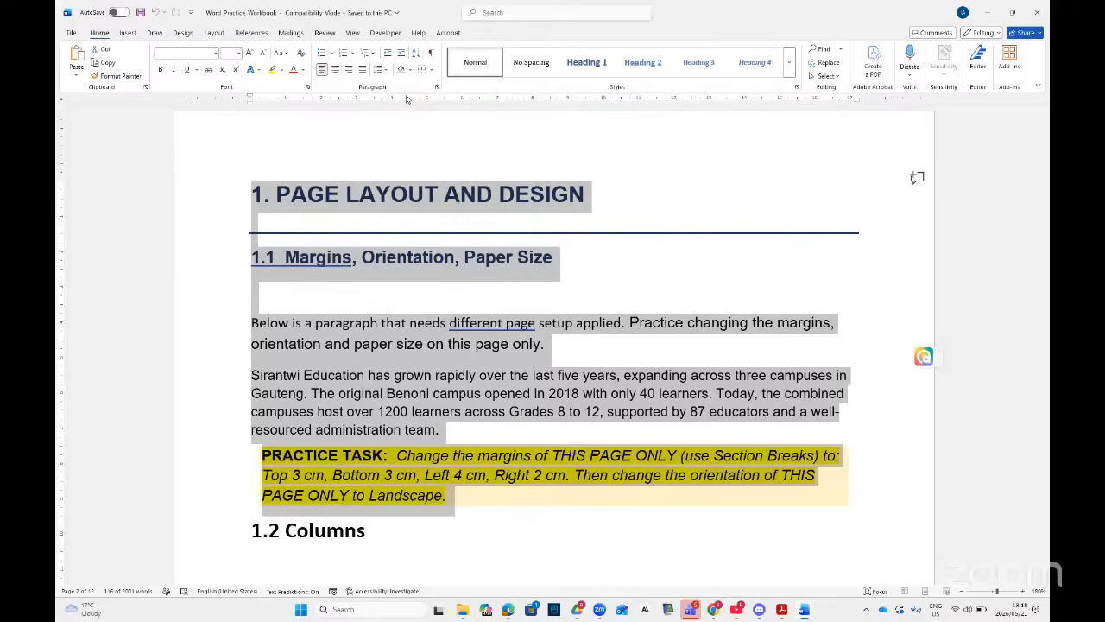
pyautogui.doubleClick(486, 100)
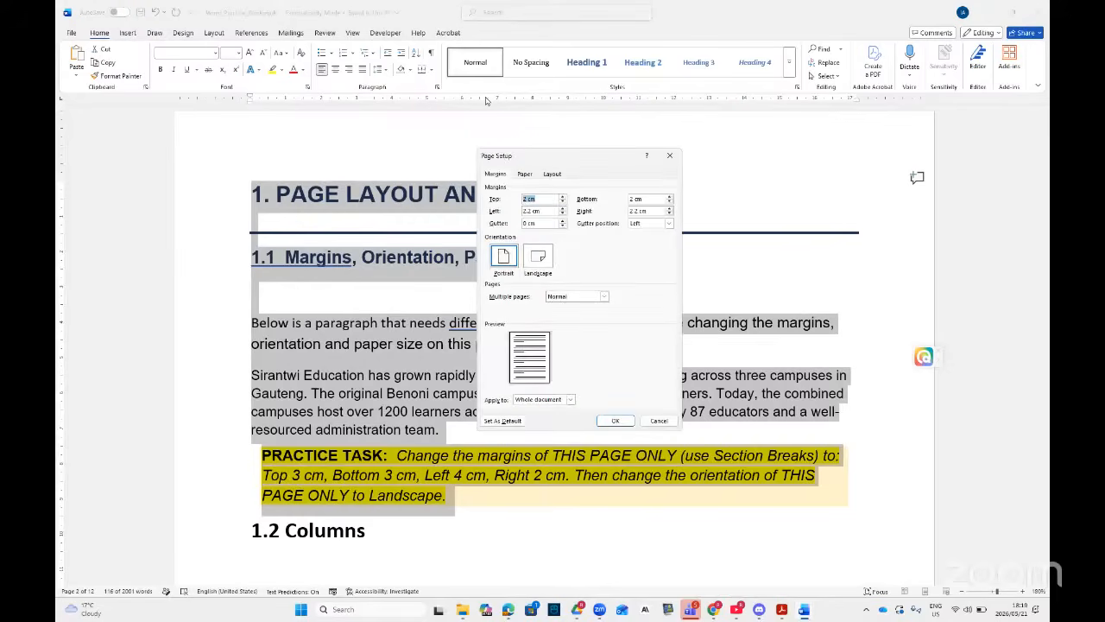
pyautogui.moveTo(568, 157); pyautogui.dragTo(564, 154)
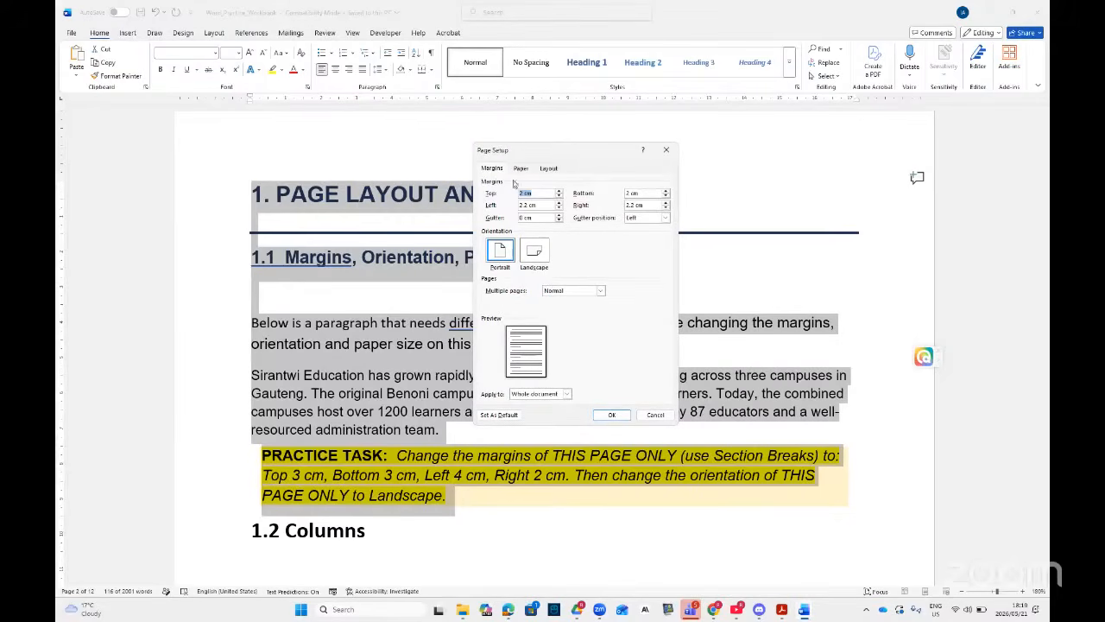
pyautogui.click(665, 150)
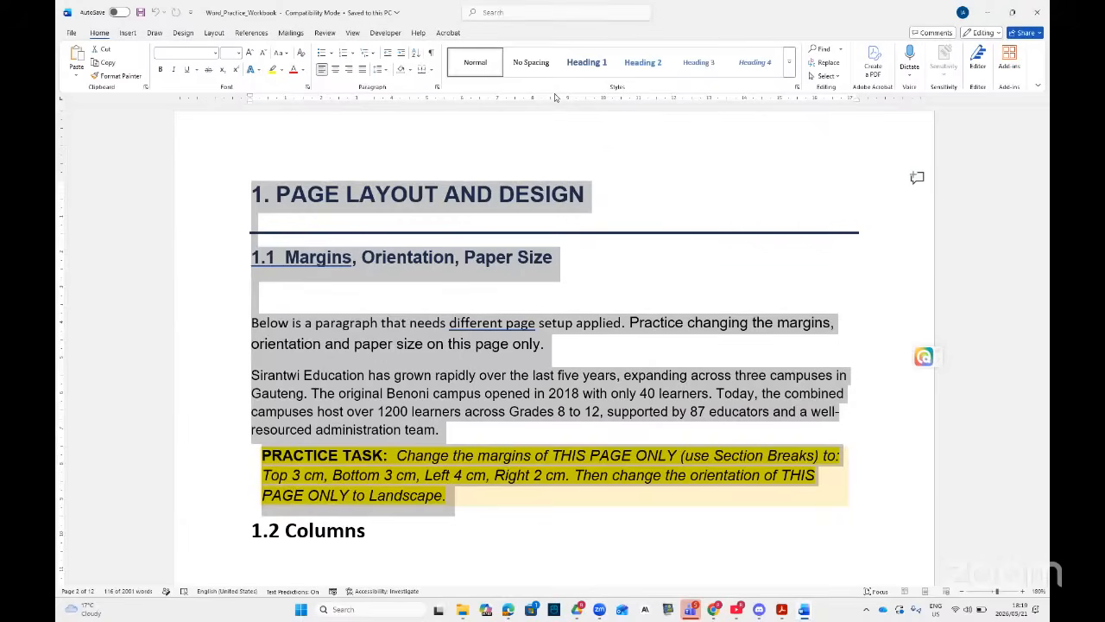
pyautogui.click(353, 34)
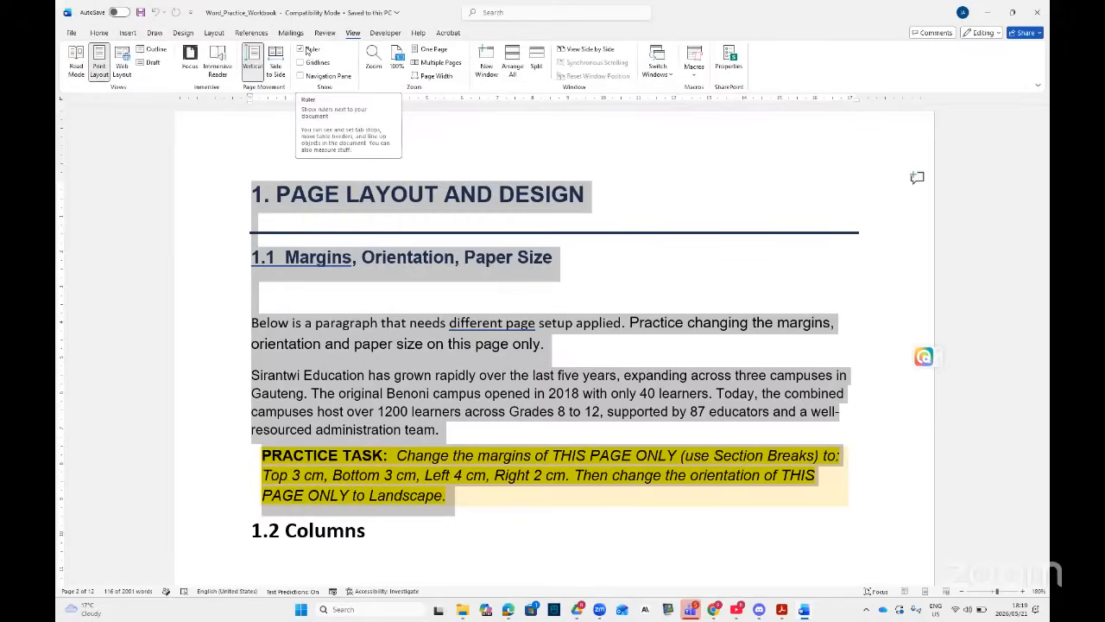
pyautogui.doubleClick(482, 100)
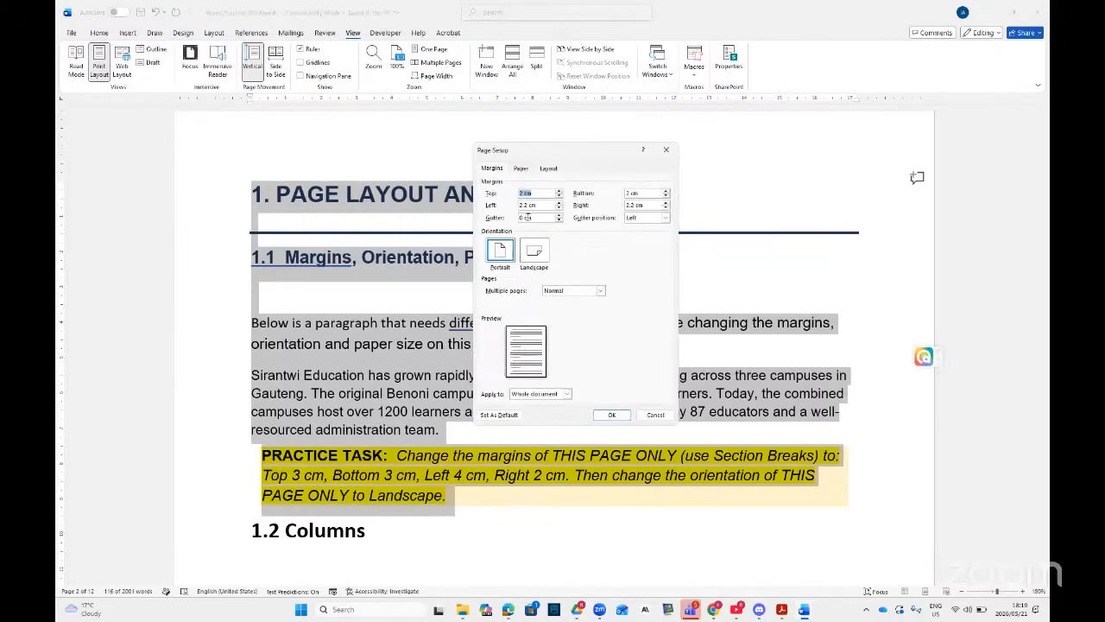
pyautogui.click(665, 150)
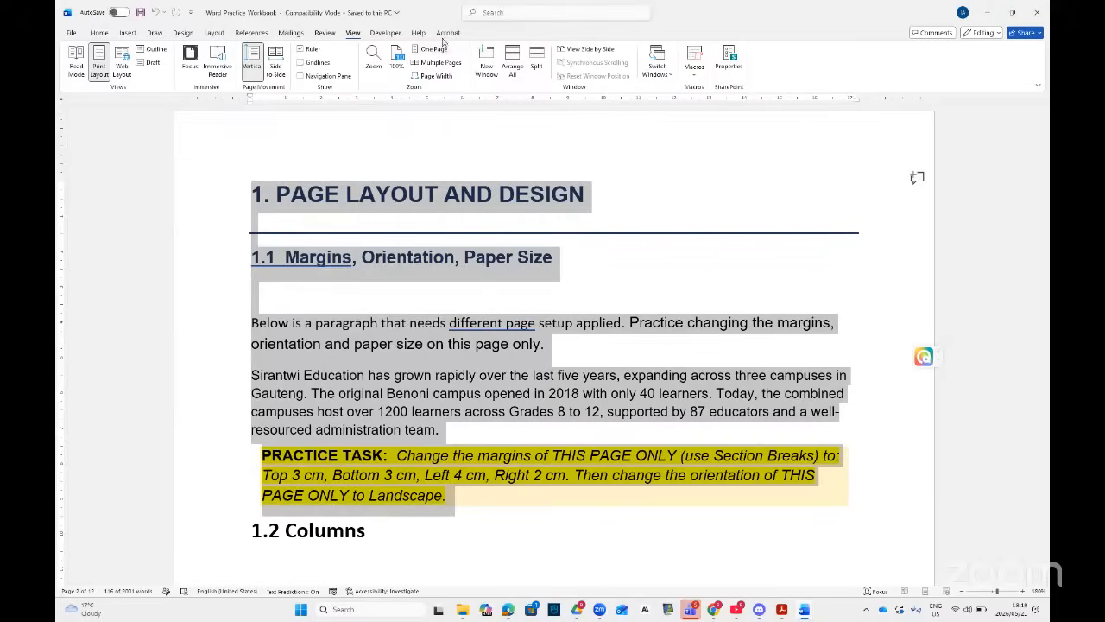
# - Search Word's commands for "page set" and open Page Setup, keeping the section 1.1 text selected
pyautogui.click(494, 12)
pyautogui.write('page')
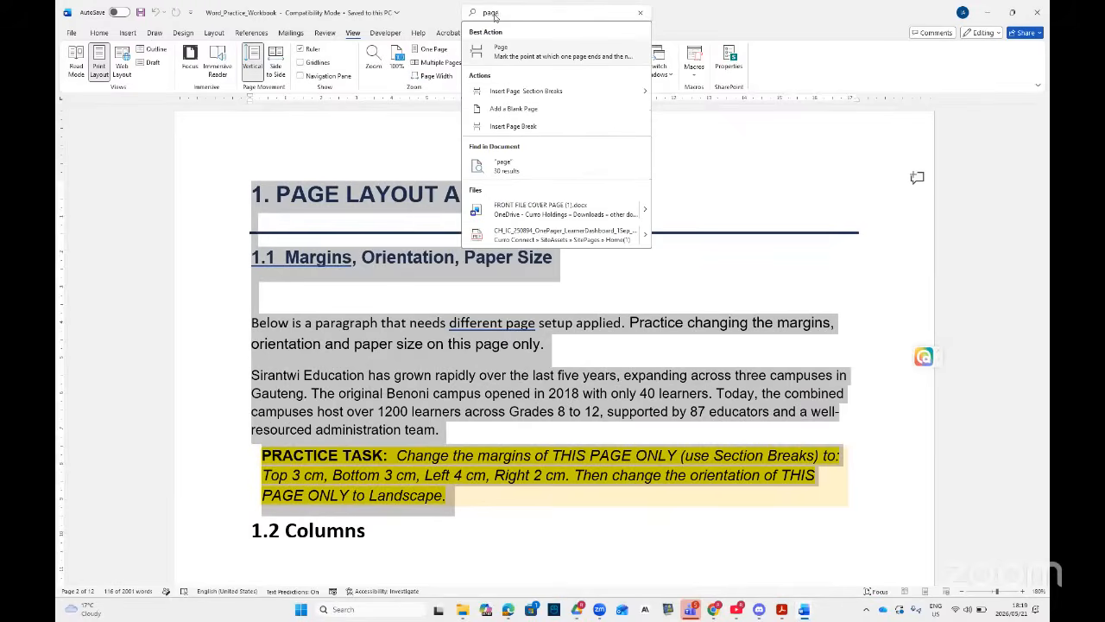
pyautogui.write(' set')
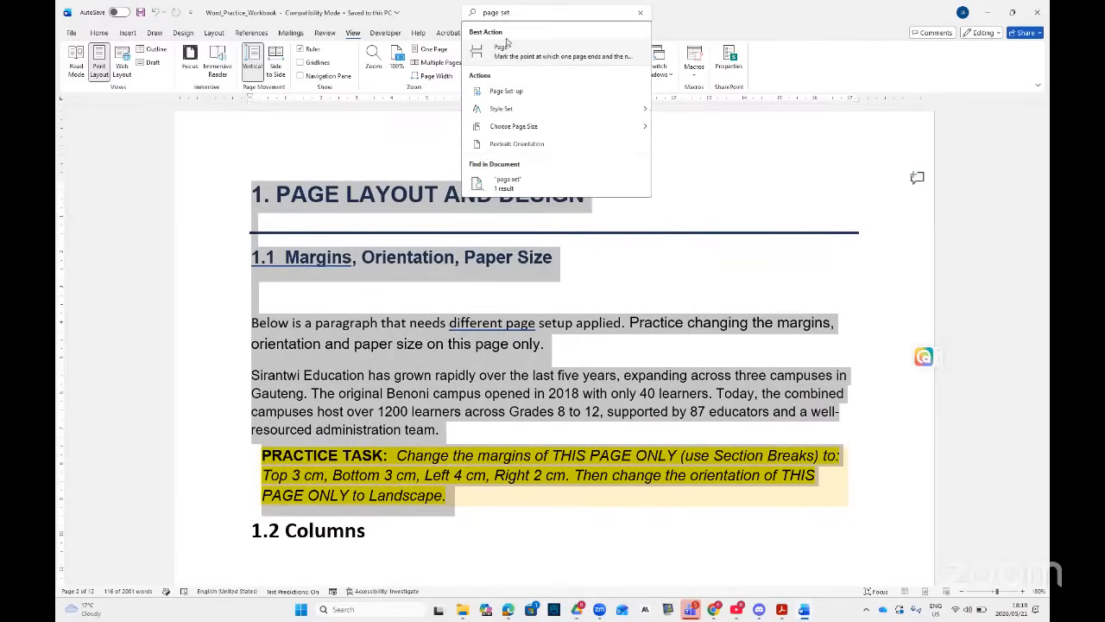
pyautogui.click(517, 90)
pyautogui.moveTo(571, 151); pyautogui.dragTo(593, 141)
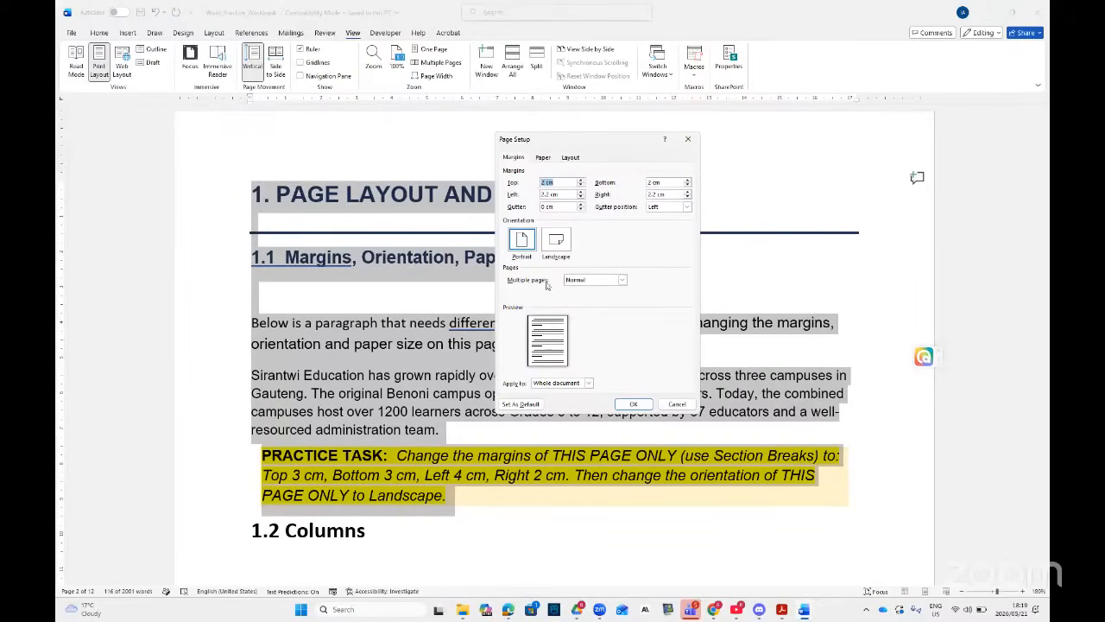
# - Set the top margin to 3 cm and the bottom margin to 3 cm
pyautogui.click(582, 181)
pyautogui.click(582, 181)
pyautogui.click(582, 181)
pyautogui.click(582, 181)
pyautogui.click(582, 181)
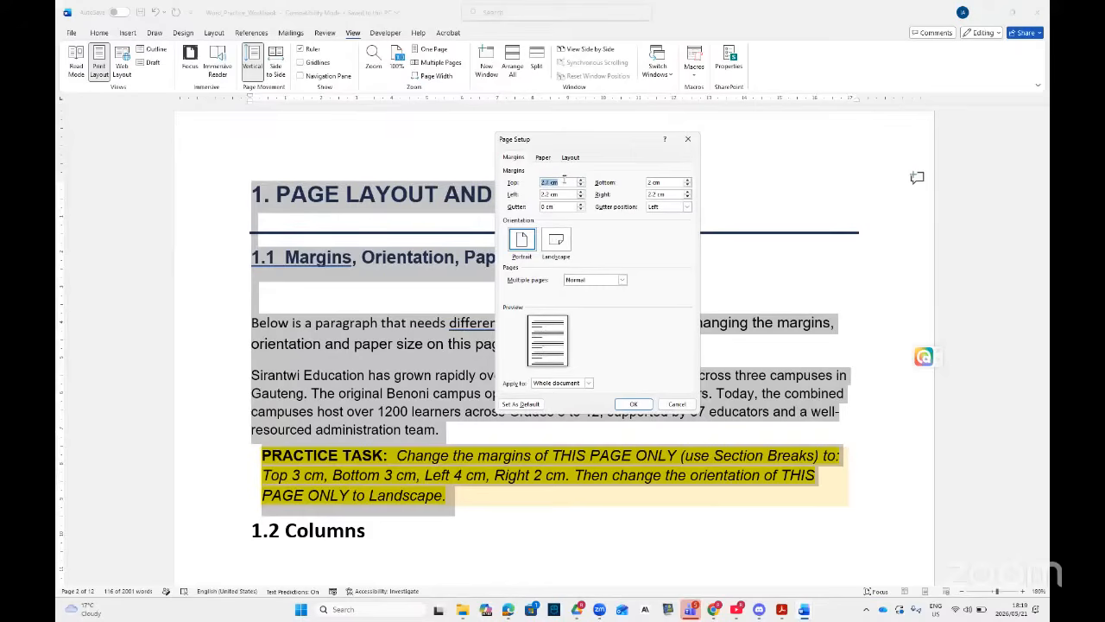
pyautogui.write('4')
pyautogui.moveTo(552, 181); pyautogui.dragTo(539, 183)
pyautogui.write('3')
pyautogui.moveTo(665, 182); pyautogui.dragTo(643, 182)
pyautogui.write('3')
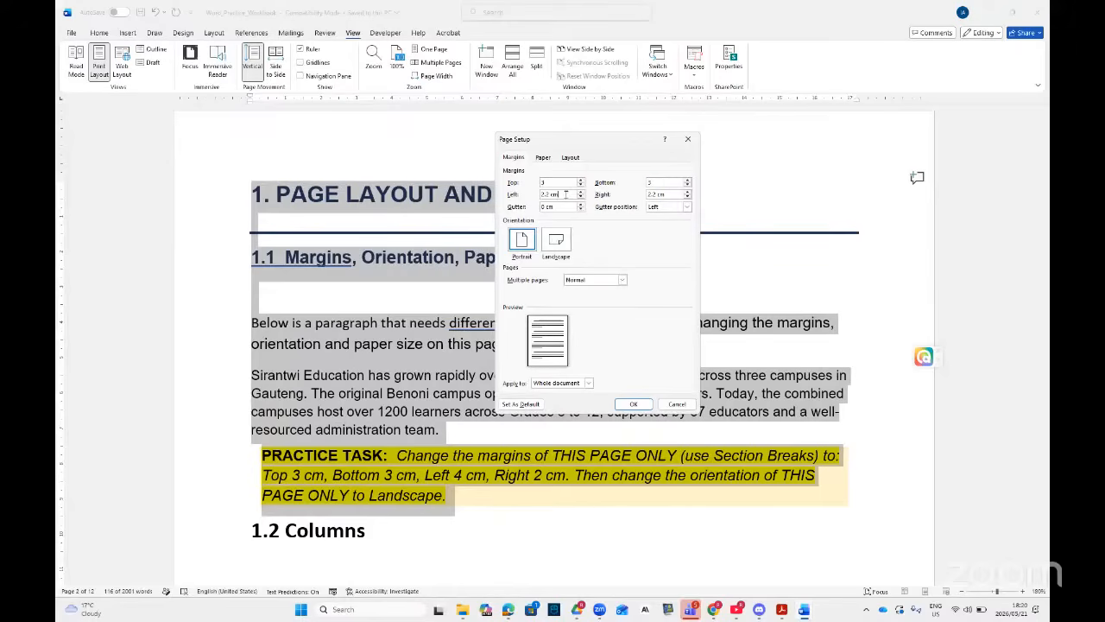
# - Set the left margin to 4 cm and the right margin to 2 cm
pyautogui.moveTo(552, 194); pyautogui.dragTo(540, 194)
pyautogui.write('4')
pyautogui.moveTo(655, 194); pyautogui.dragTo(643, 194)
pyautogui.write('2')
# - Set the gutter to 0.5 cm and its position to Top
pyautogui.click(579, 205)
pyautogui.click(686, 207)
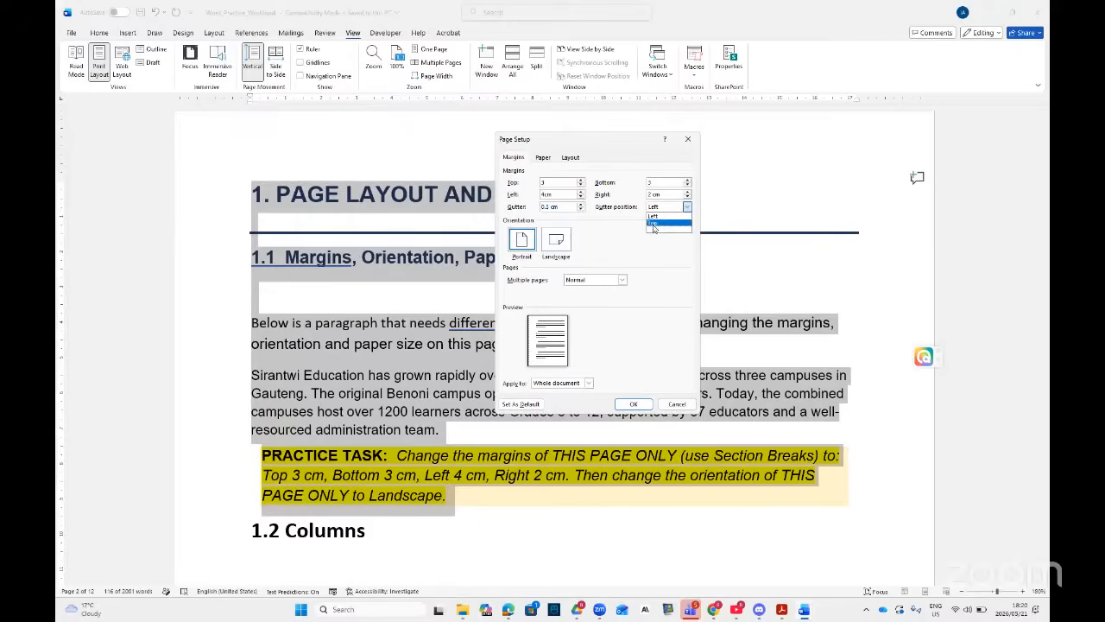
pyautogui.click(654, 224)
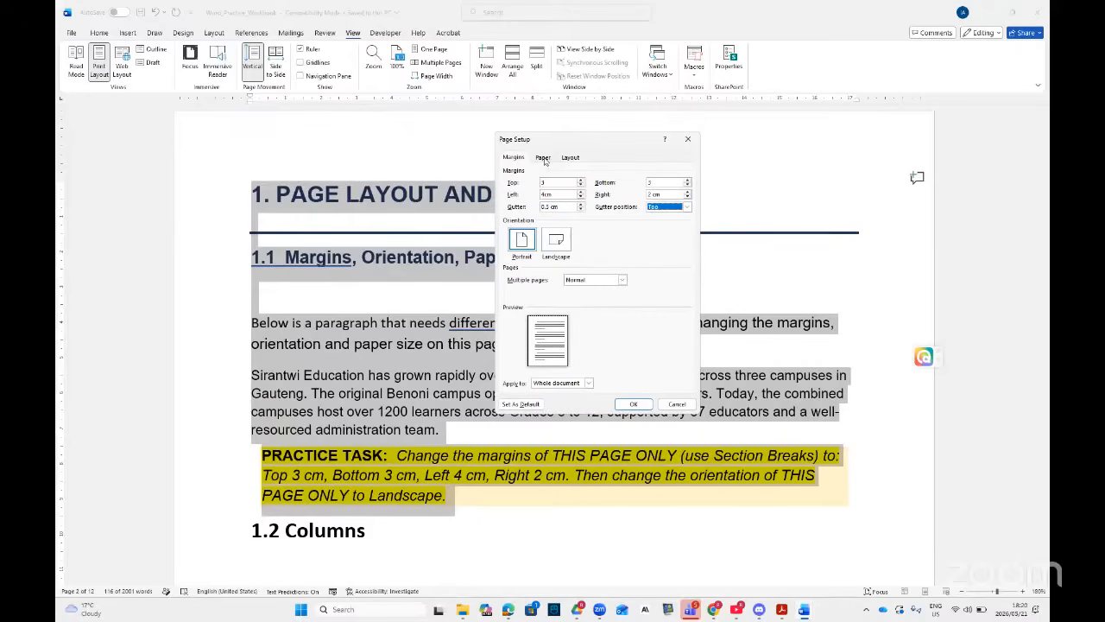
# - Choose A4 as the paper size in Page Setup and show the section and header/footer layout options
pyautogui.click(542, 158)
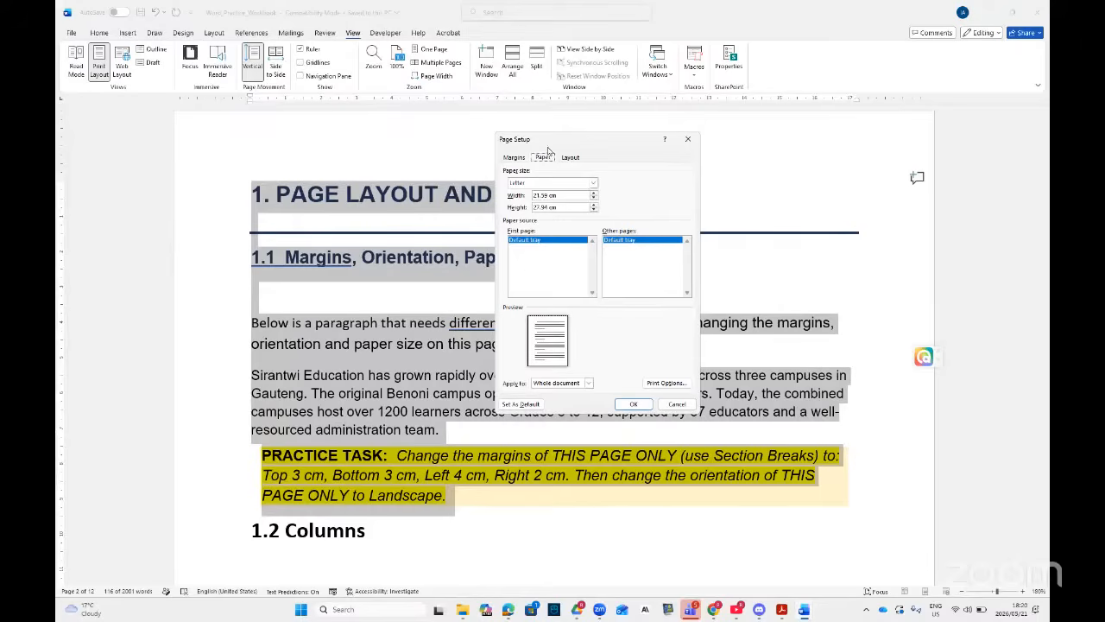
pyautogui.click(595, 183)
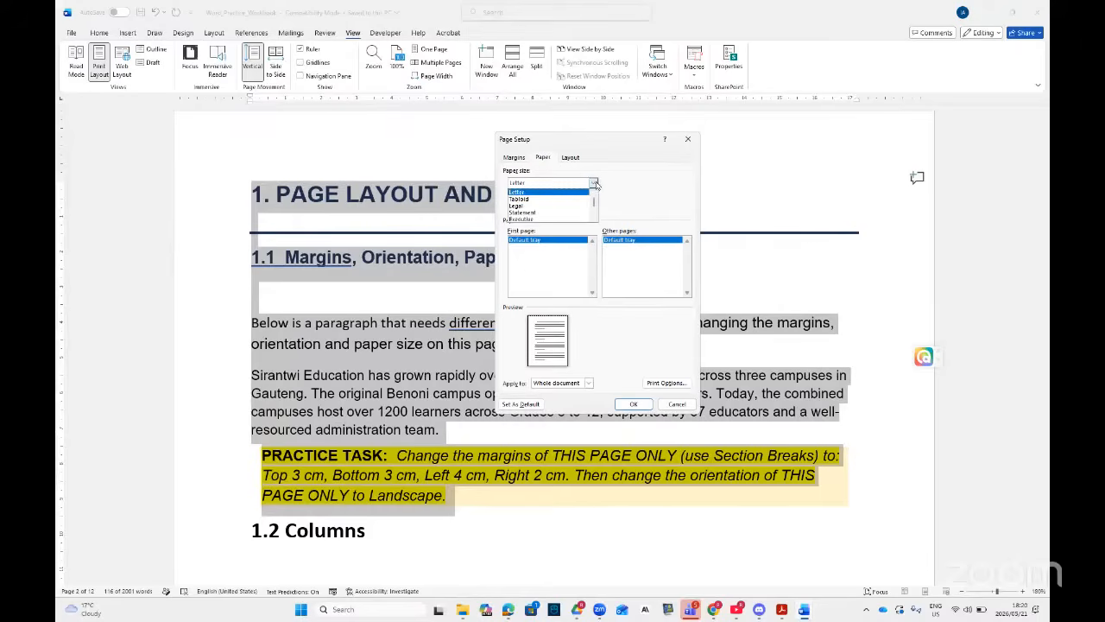
pyautogui.scroll(-2, 550, 206)
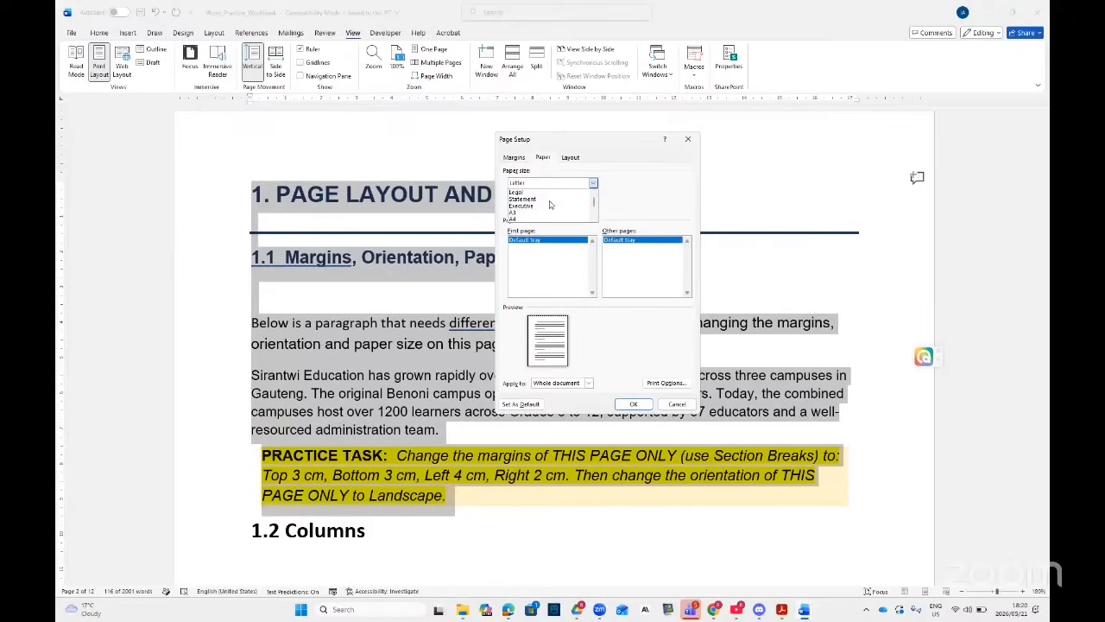
pyautogui.click(541, 212)
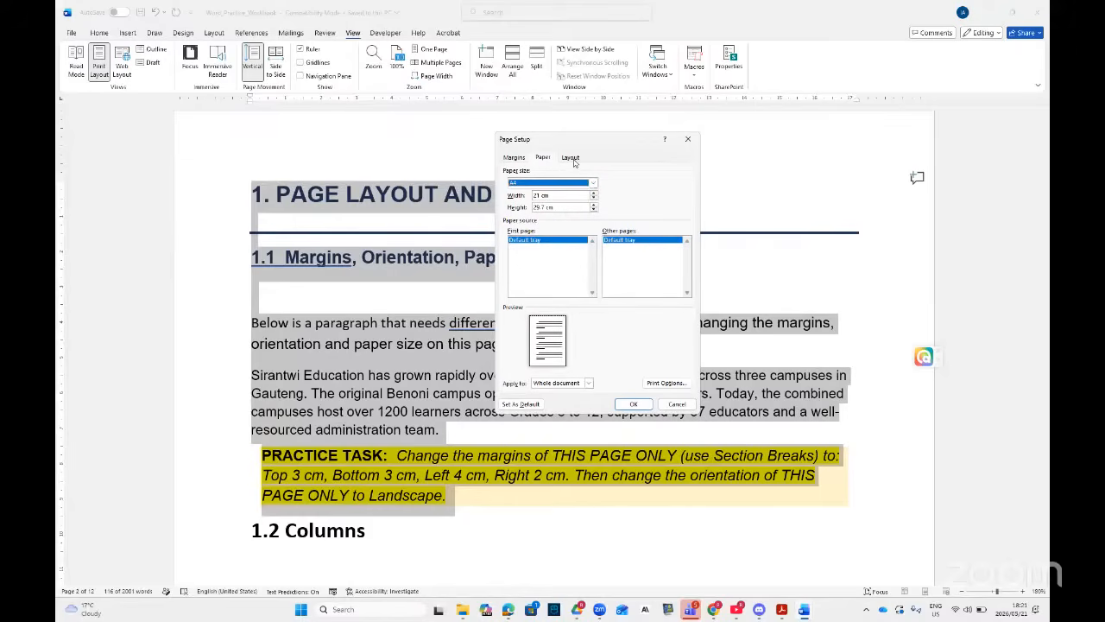
pyautogui.click(574, 159)
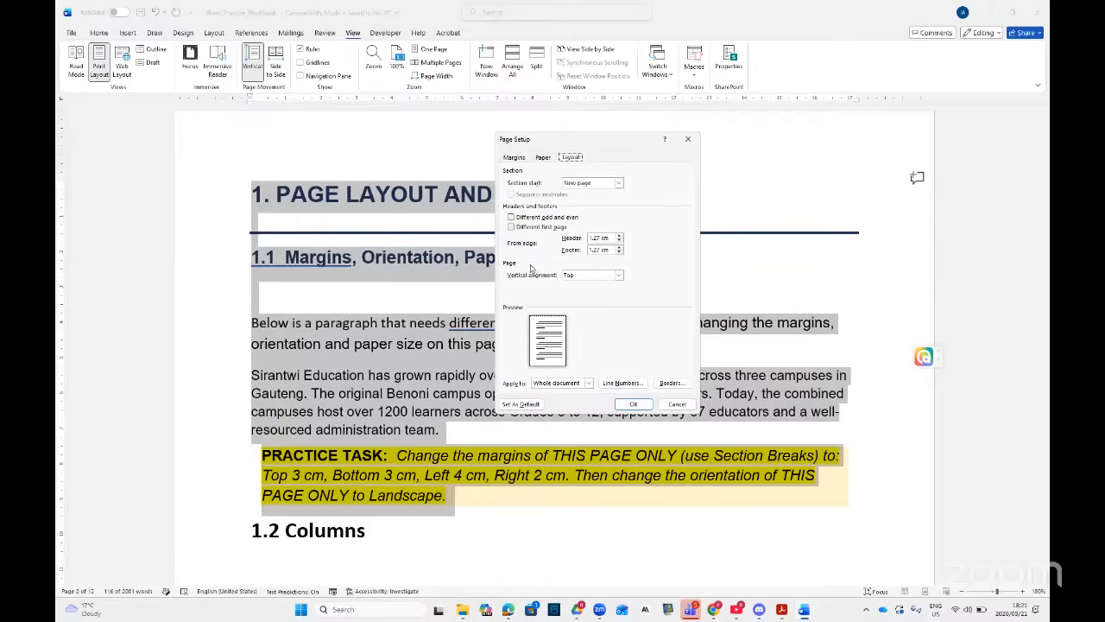
# - Set the page's vertical alignment to Centre and apply the page setup to the selected text only
pyautogui.click(619, 276)
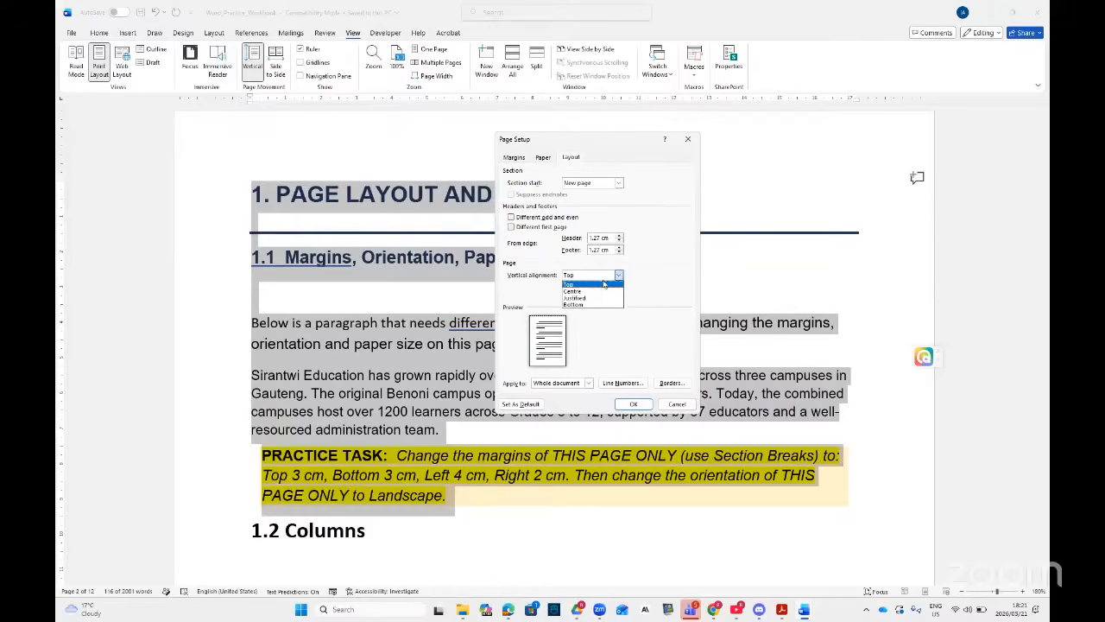
pyautogui.click(585, 291)
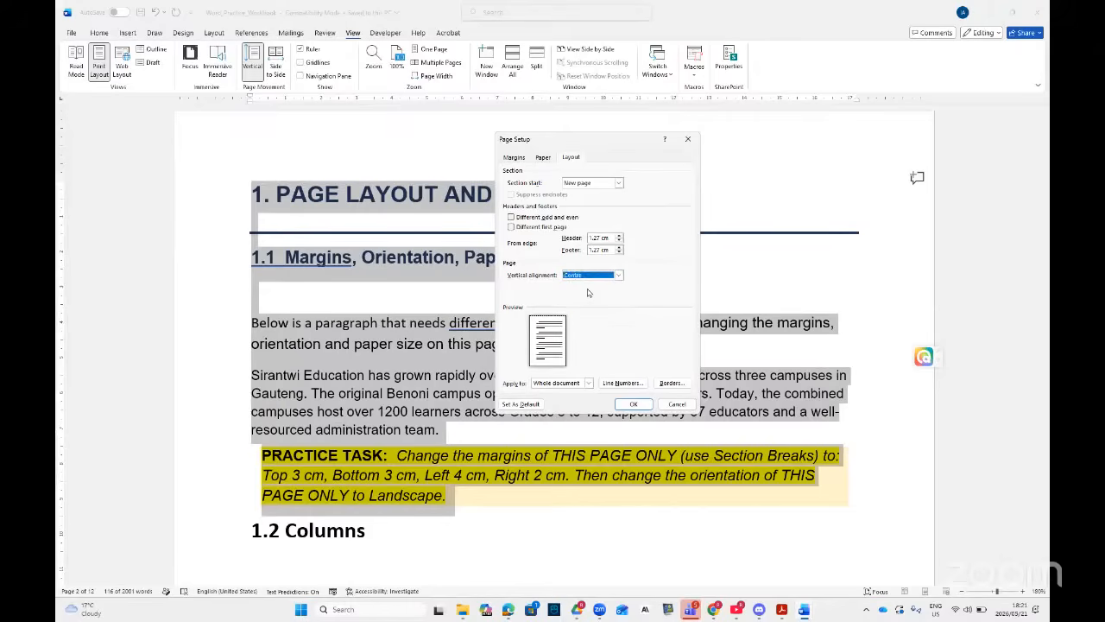
pyautogui.click(590, 384)
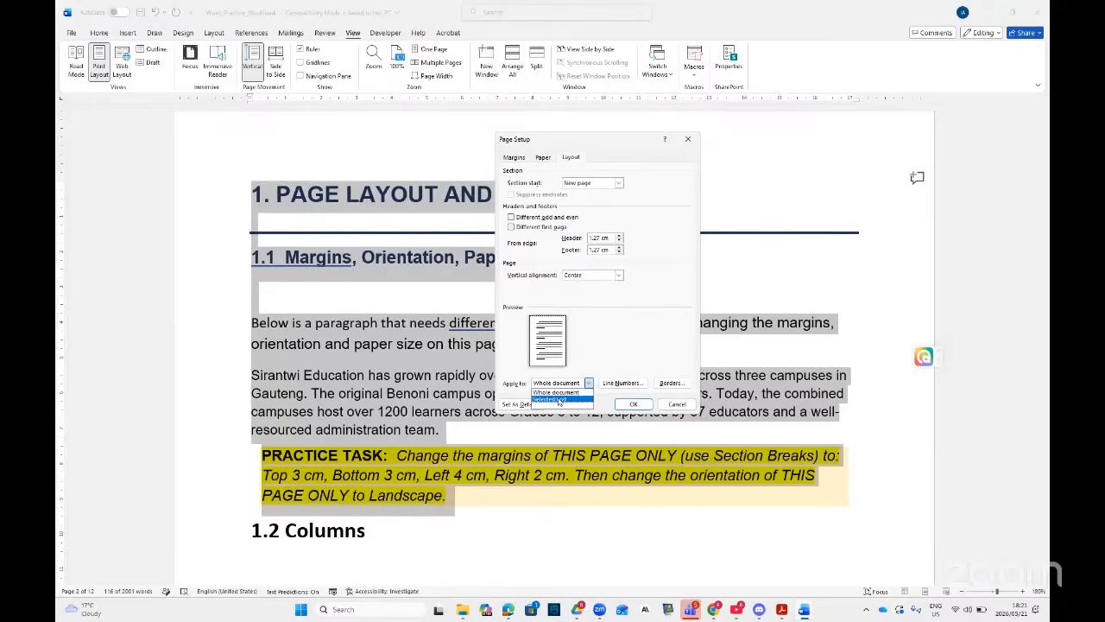
pyautogui.click(561, 400)
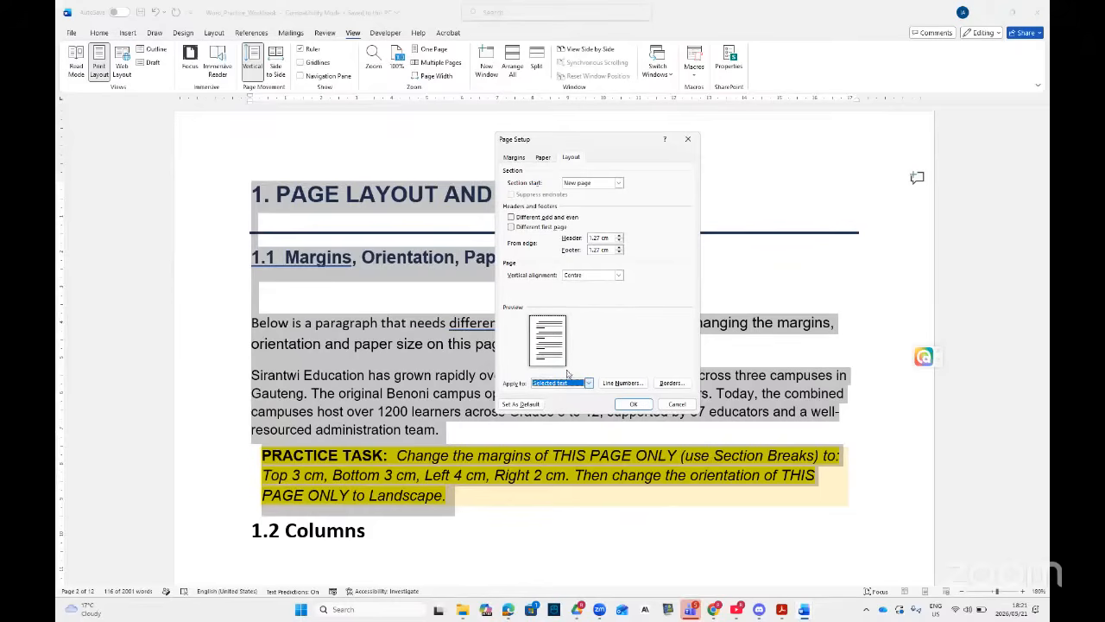
# - Change the orientation of the selected text's page to Landscape and apply the page setup
pyautogui.click(543, 157)
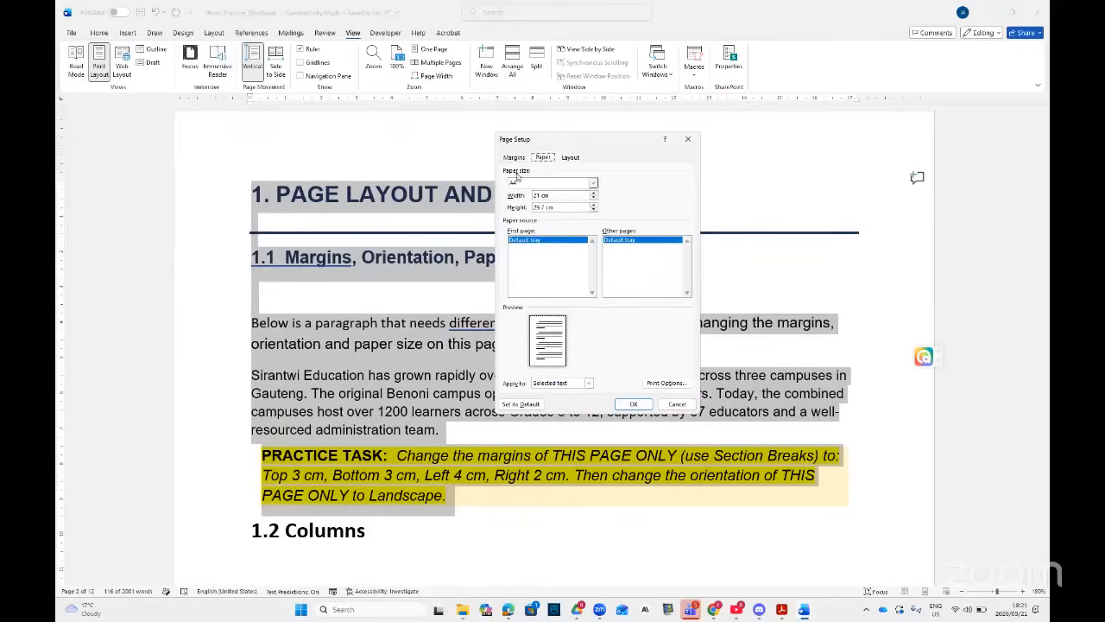
pyautogui.click(516, 159)
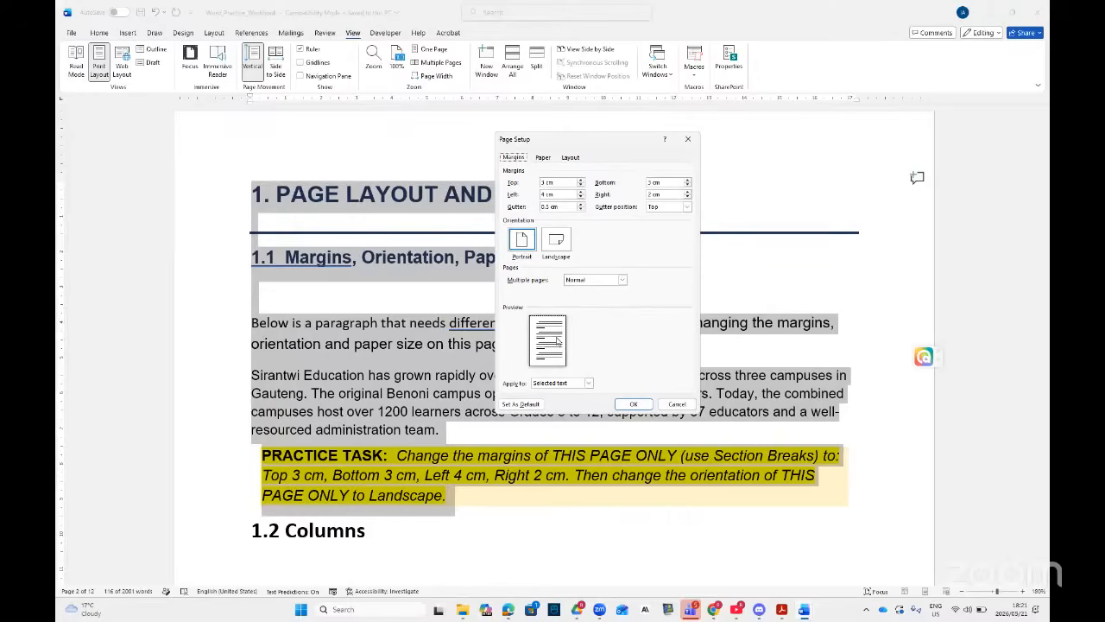
pyautogui.click(559, 243)
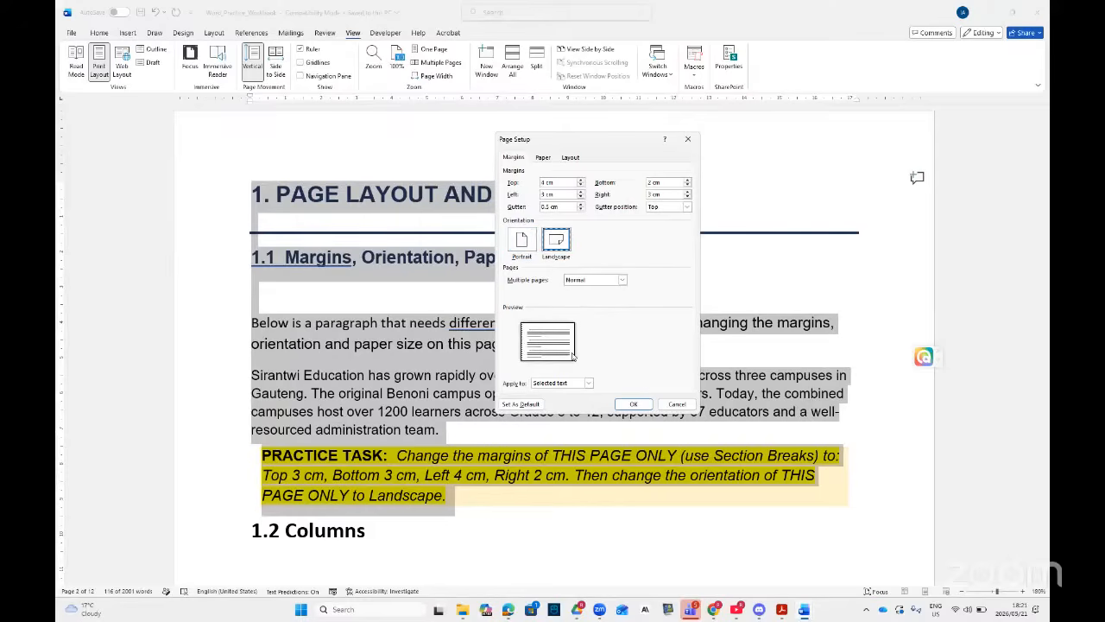
pyautogui.click(637, 405)
# - Examine the section 1.1 page's layout against the cover page, with the document zoomed out to 140%
pyautogui.scroll(-3, 628, 397)
pyautogui.scroll(-3, 628, 395)
pyautogui.scroll(10, 627, 395)
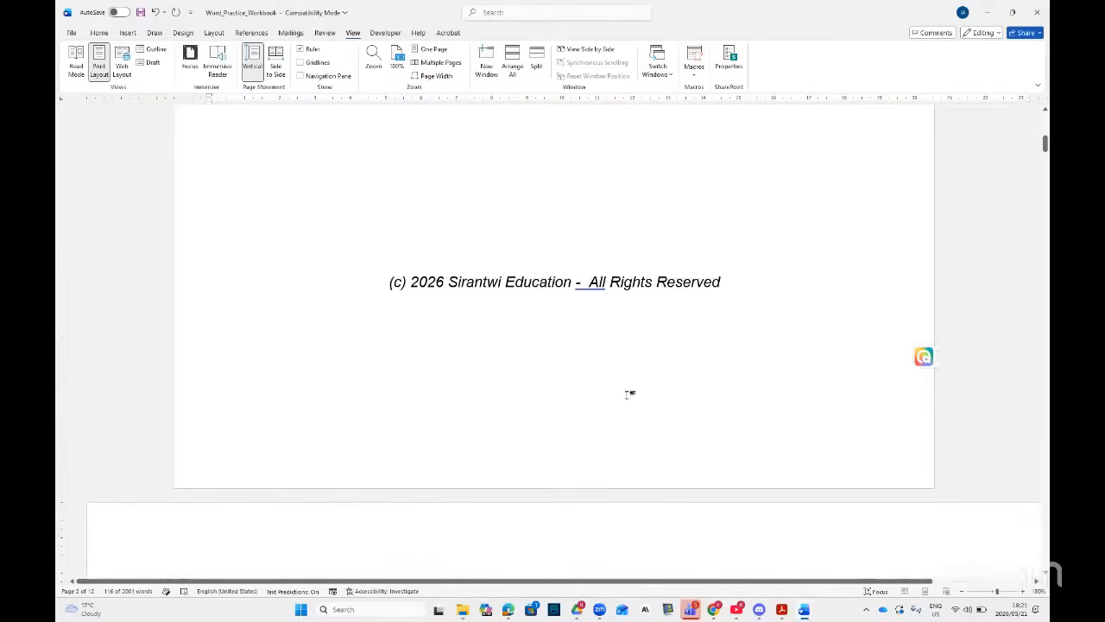
pyautogui.scroll(6, 629, 395)
pyautogui.scroll(-7, 622, 397)
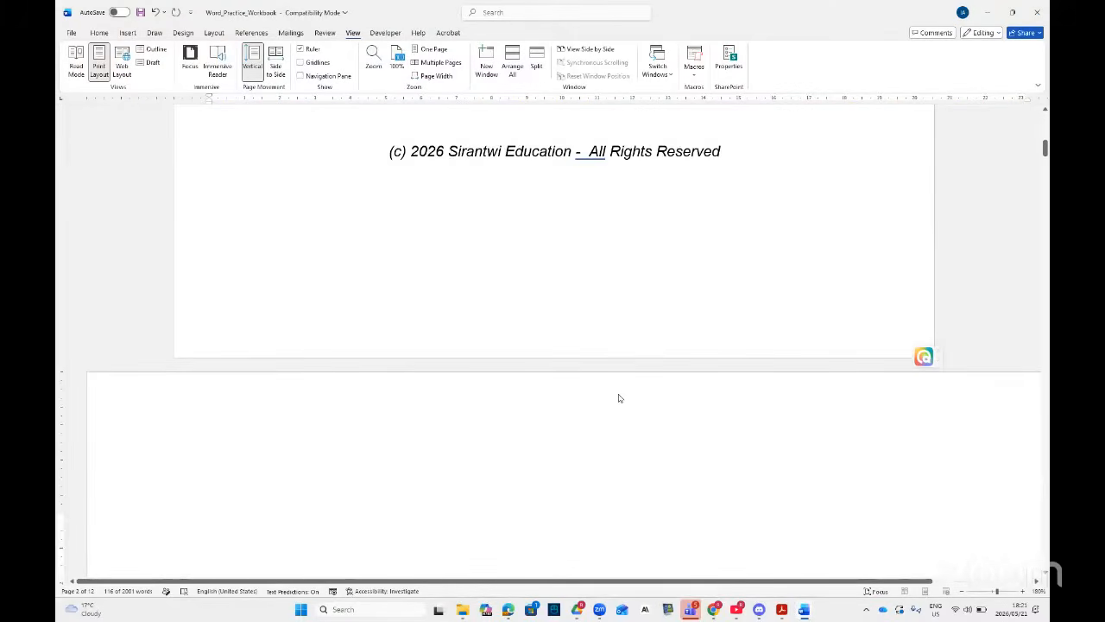
pyautogui.scroll(-5, 618, 398)
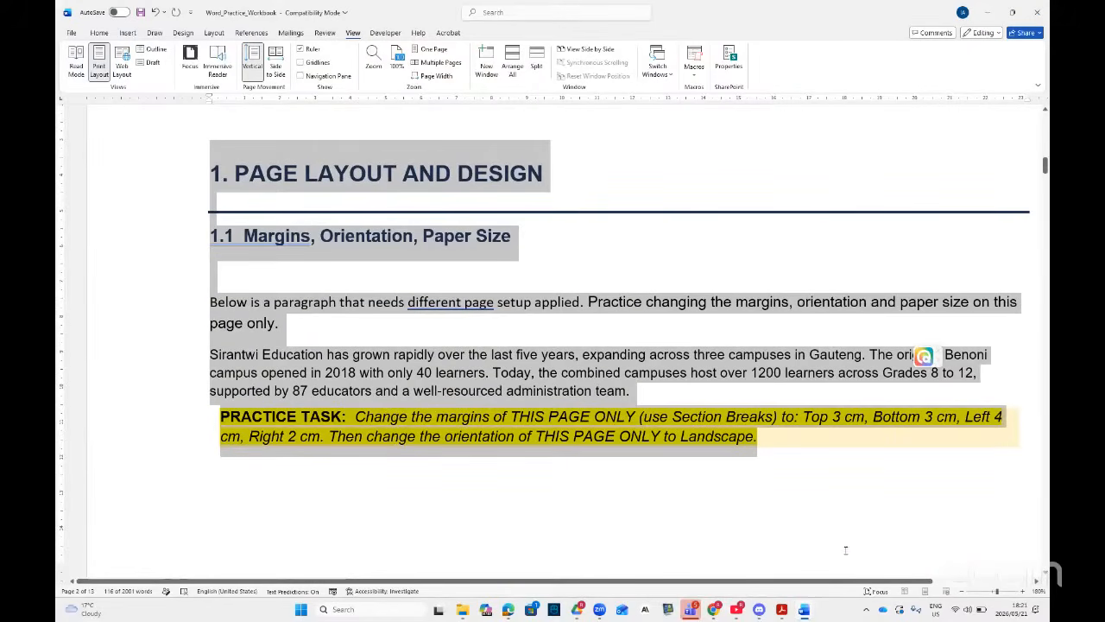
pyautogui.click(995, 593)
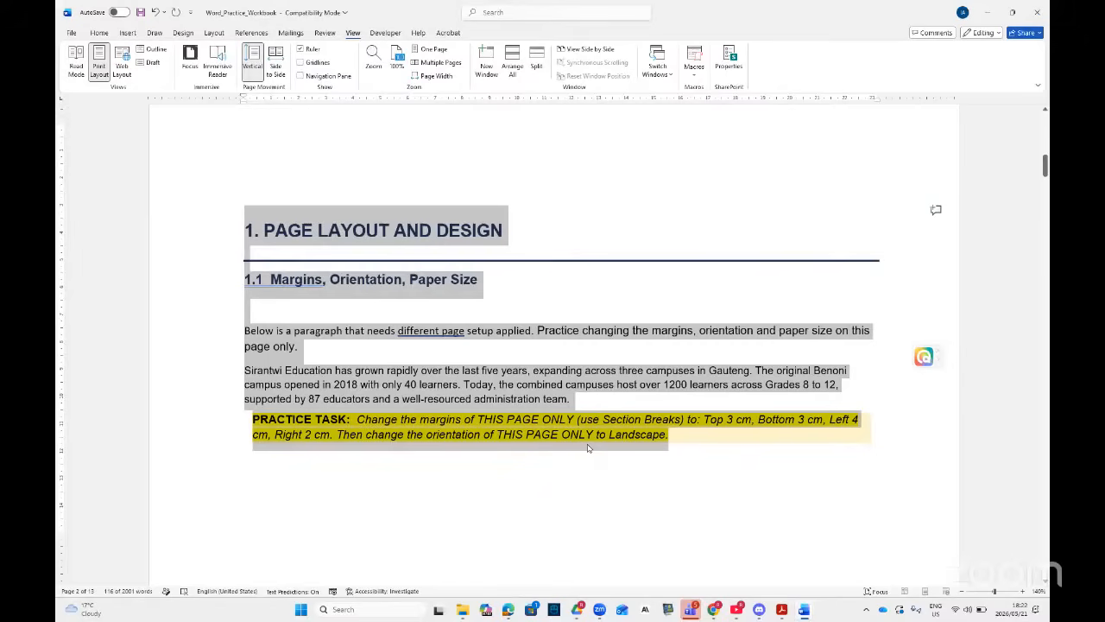
pyautogui.scroll(-3, 590, 439)
pyautogui.scroll(6, 587, 440)
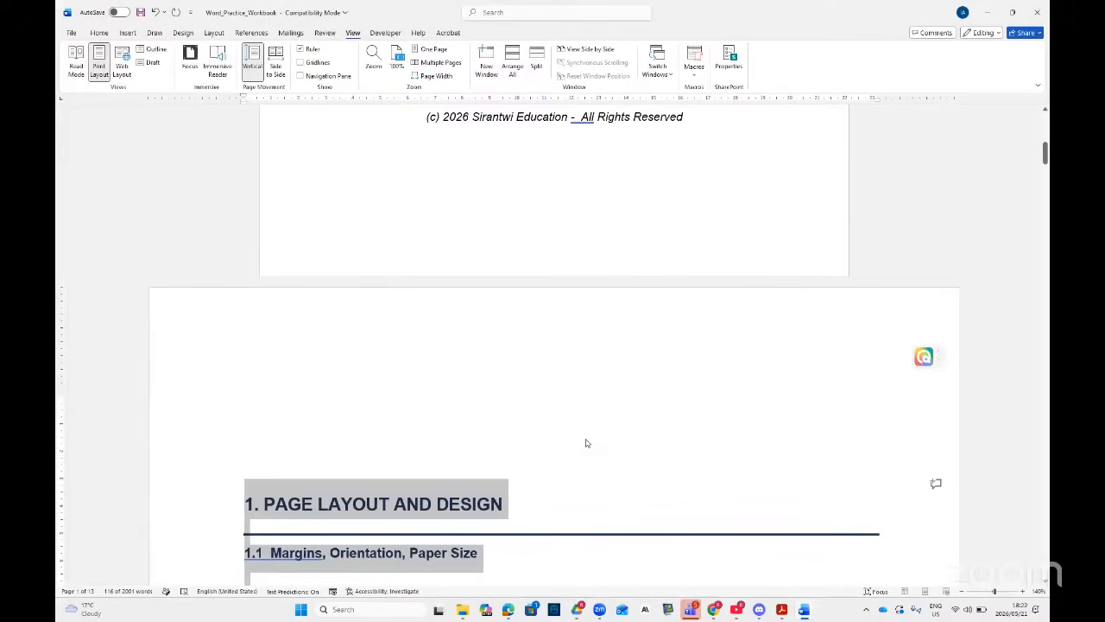
pyautogui.scroll(-2, 570, 419)
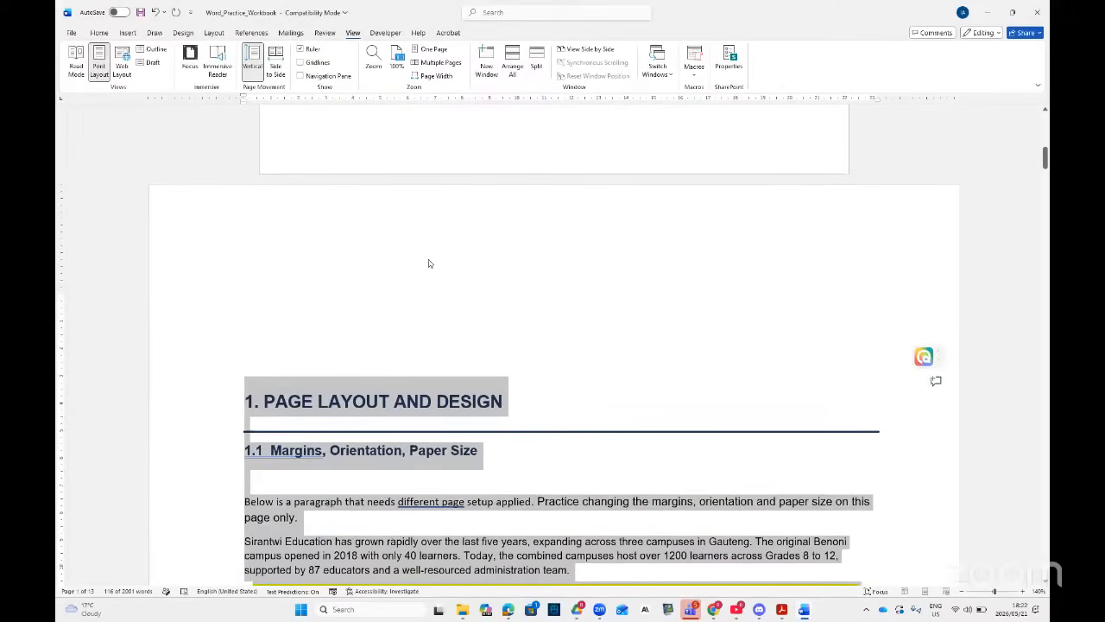
pyautogui.scroll(-1, 429, 264)
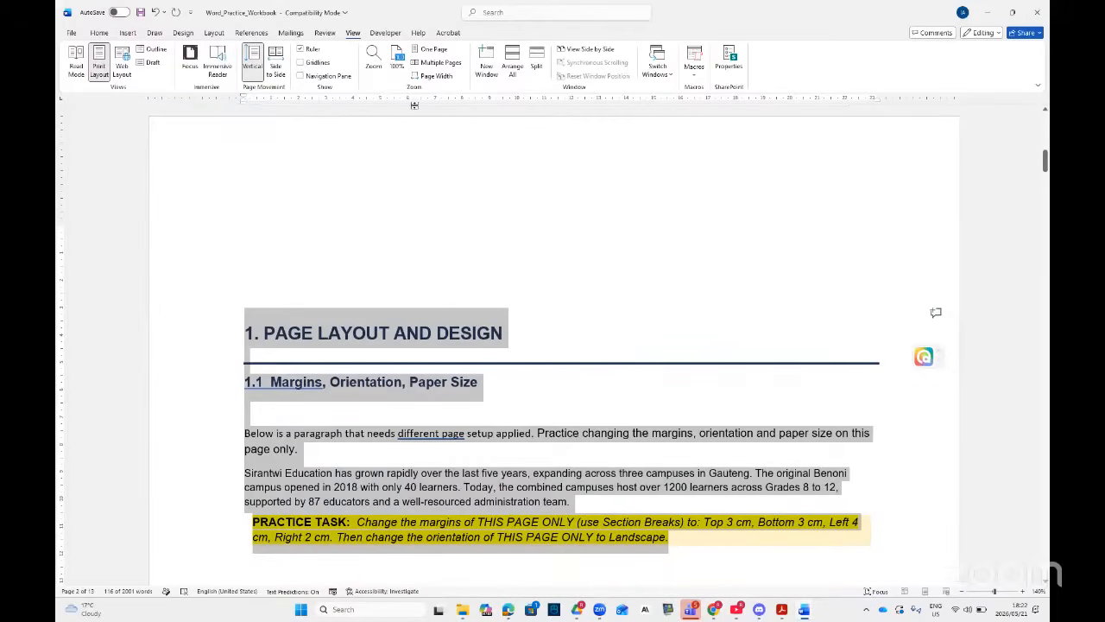
# - Search Word's commands for "marg" and view the preset options under Adjust Margins
pyautogui.click(215, 33)
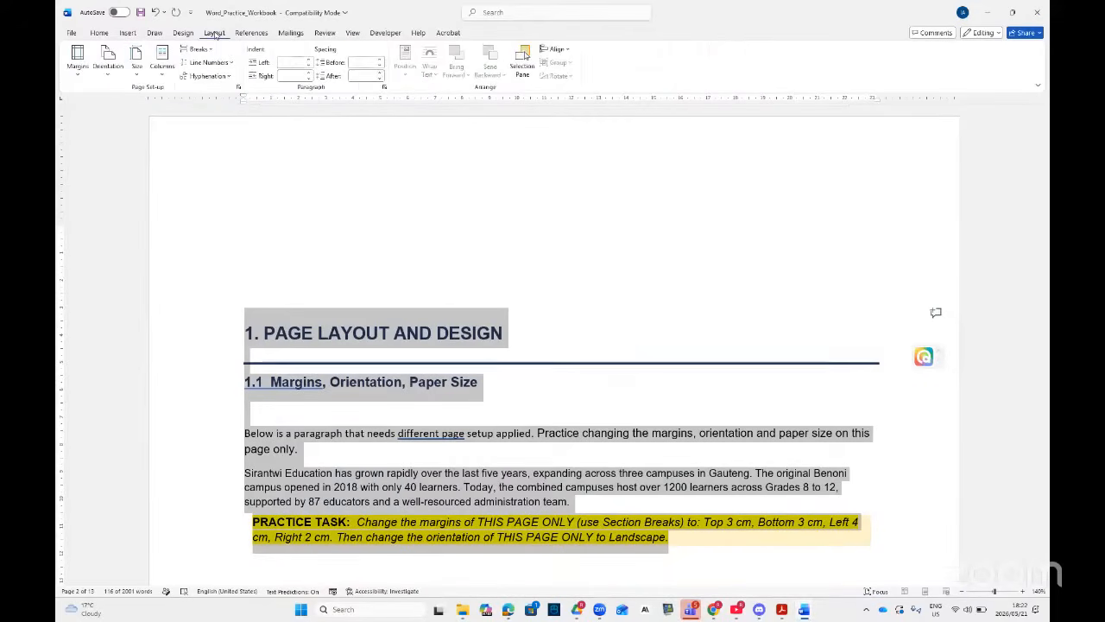
pyautogui.click(500, 14)
pyautogui.write('marg')
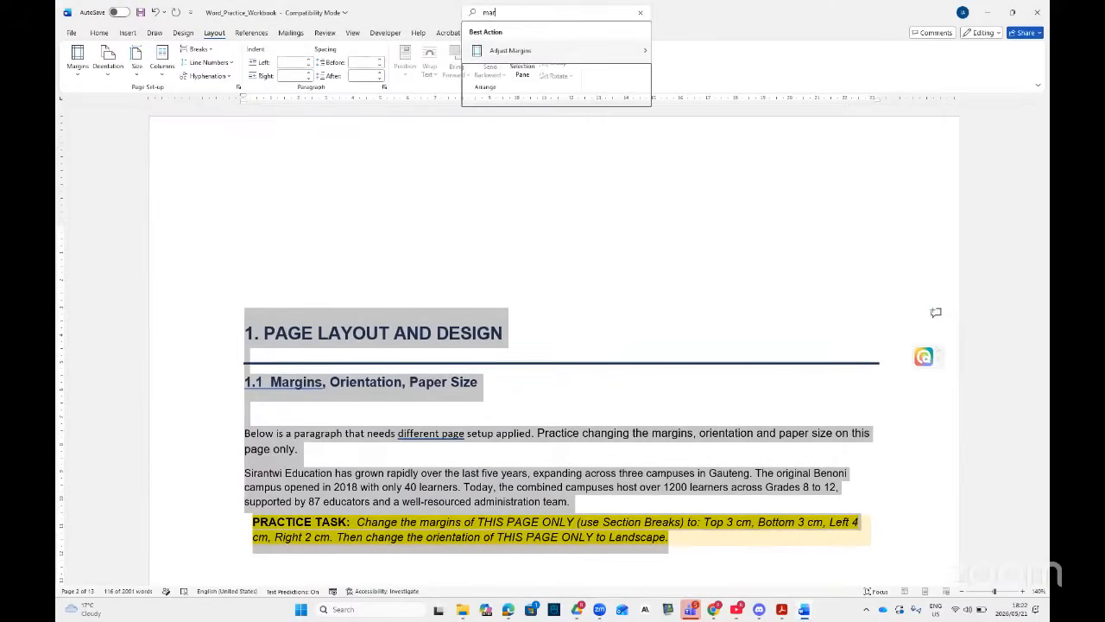
pyautogui.moveTo(654, 55)
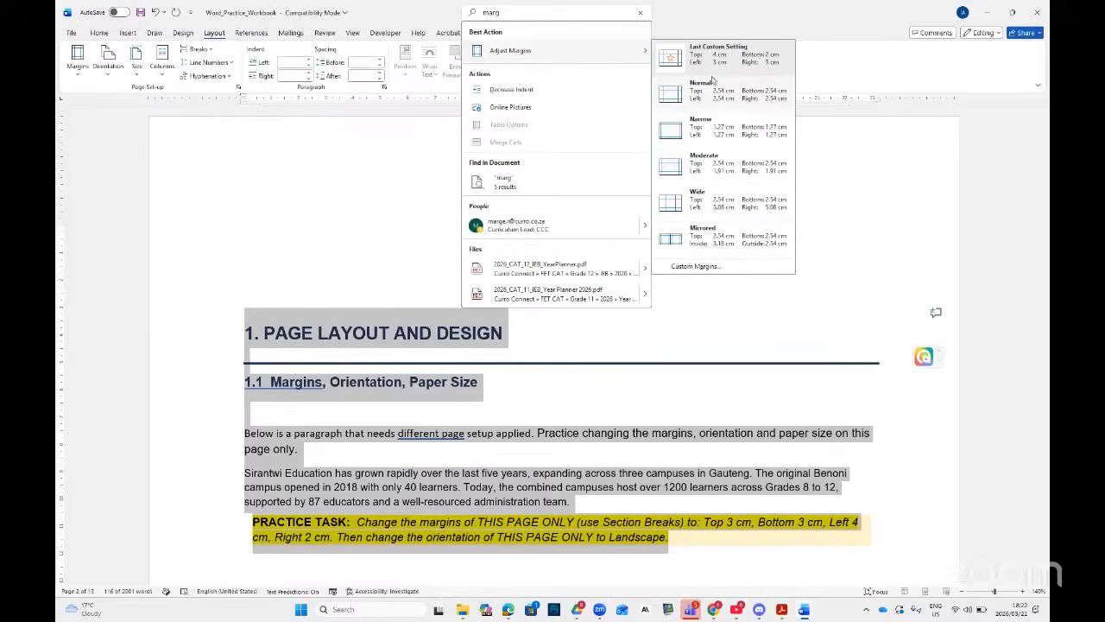
pyautogui.press('Escape')
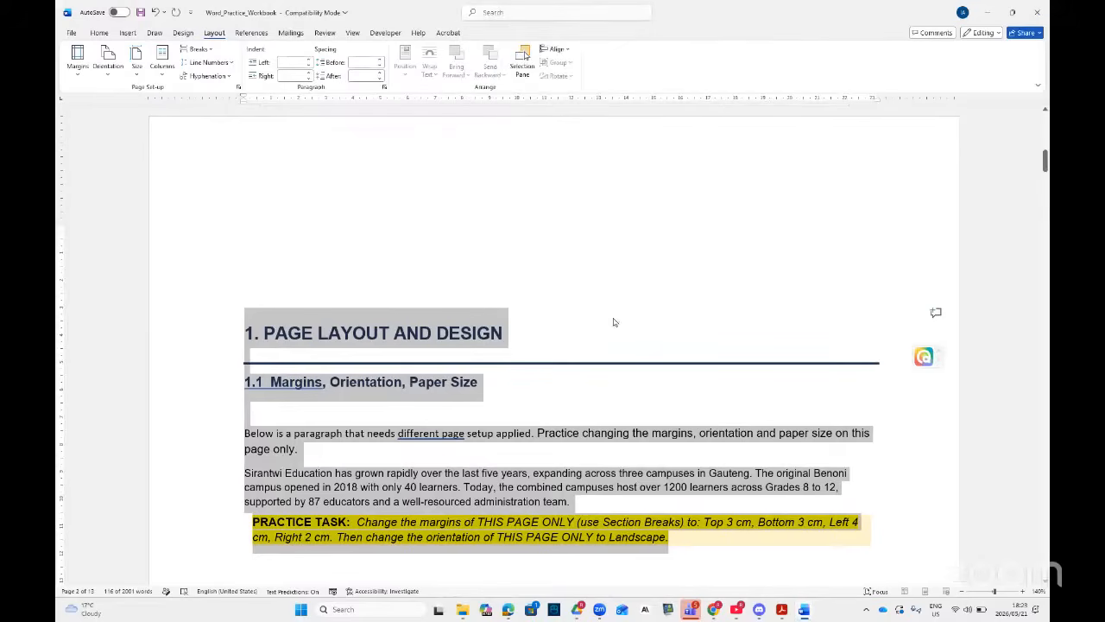
# - Compare the orientation of the section 1.1 page with the cover page before it and the 1.2 Columns page after it
pyautogui.scroll(3, 583, 246)
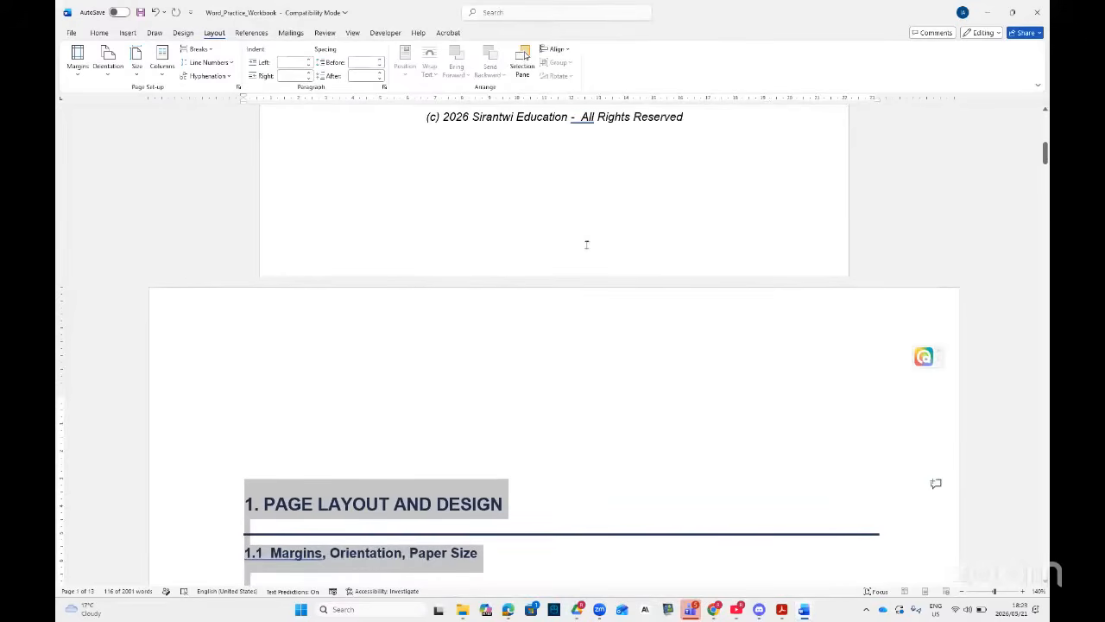
pyautogui.scroll(-4, 586, 324)
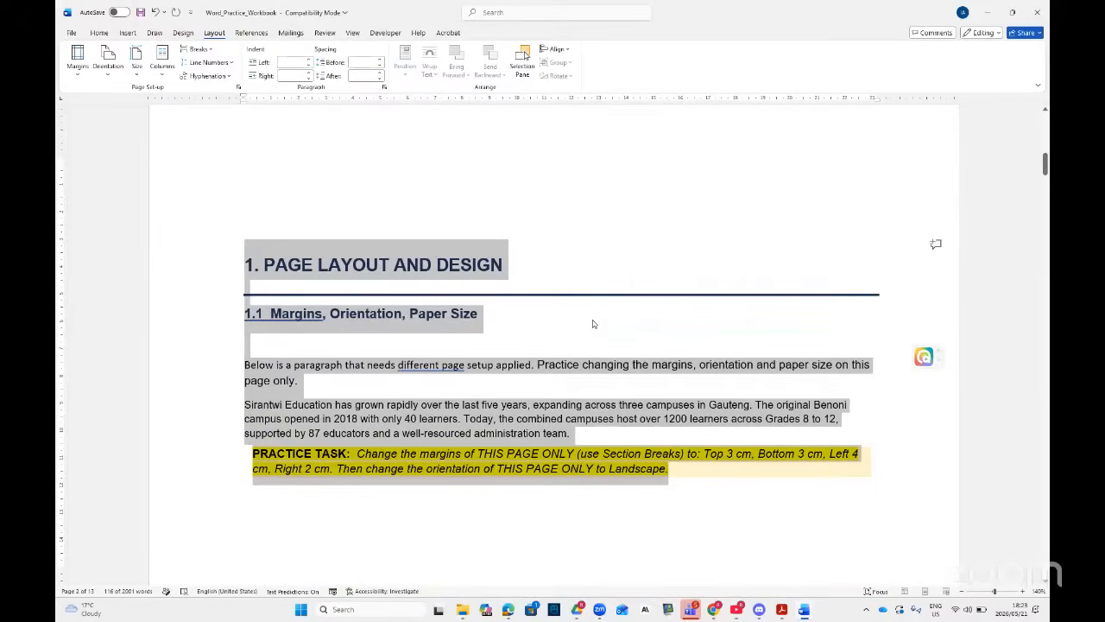
pyautogui.scroll(-6, 595, 321)
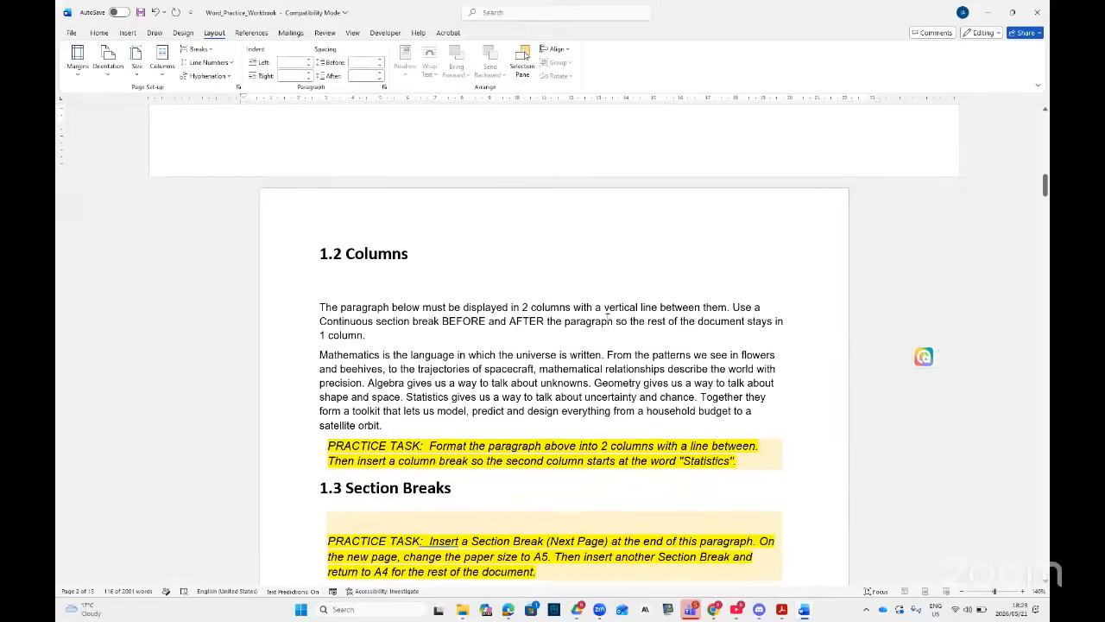
pyautogui.scroll(6, 608, 318)
pyautogui.scroll(2, 609, 322)
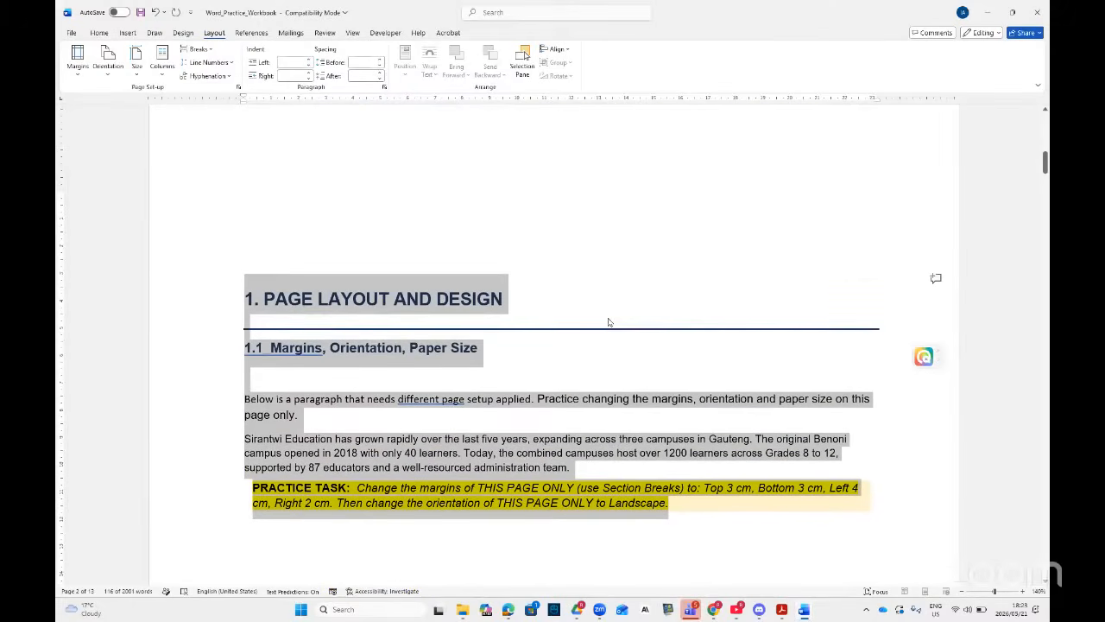
pyautogui.scroll(2, 607, 322)
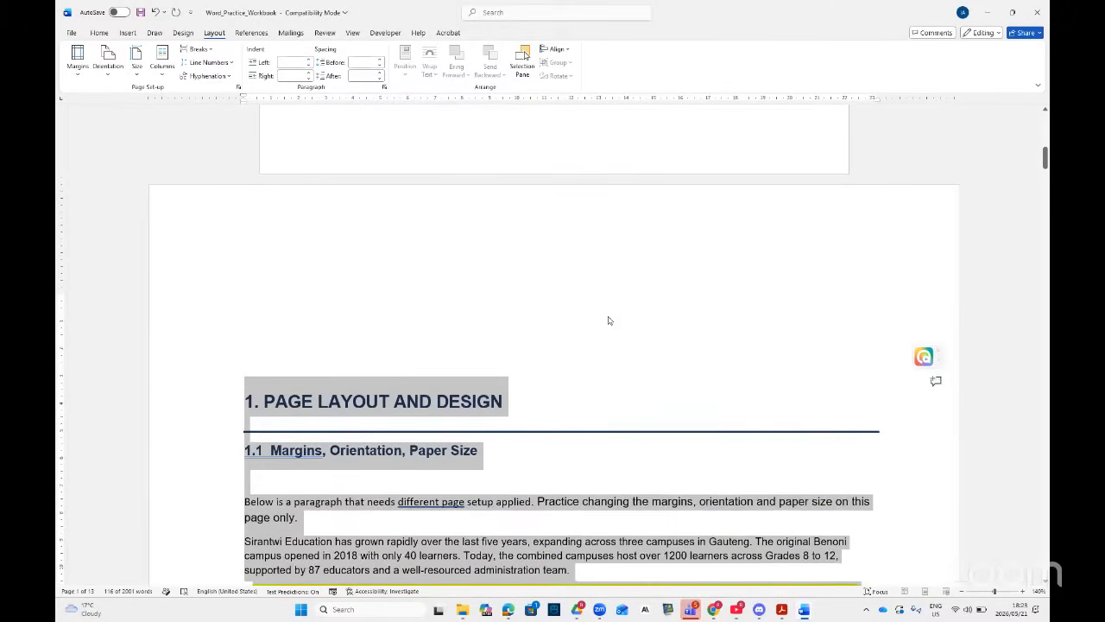
pyautogui.scroll(-1, 608, 320)
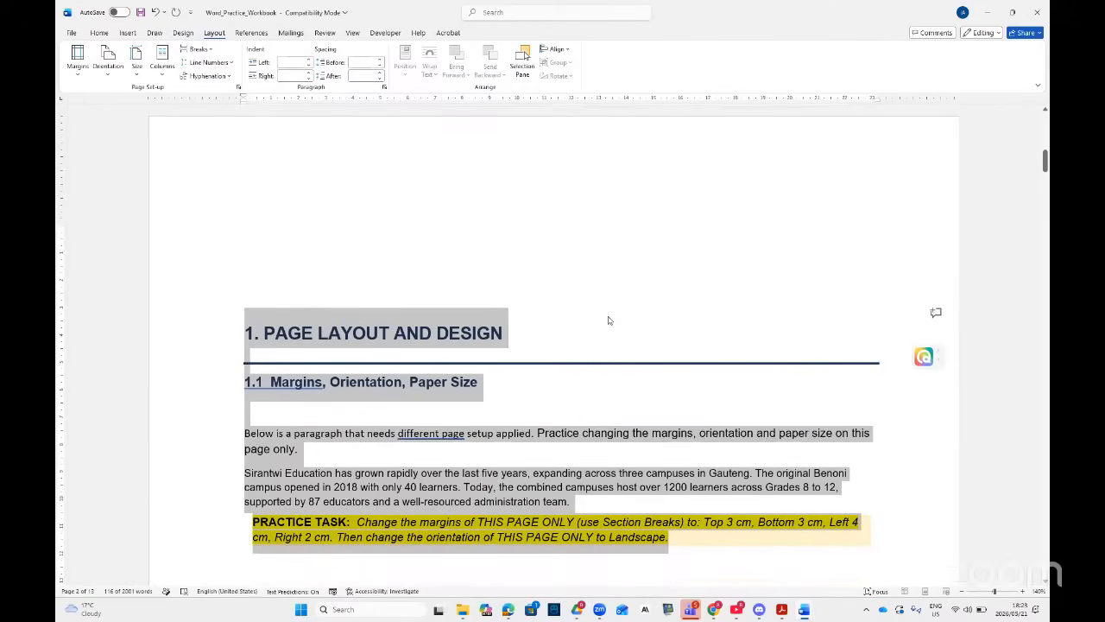
pyautogui.scroll(-1, 608, 320)
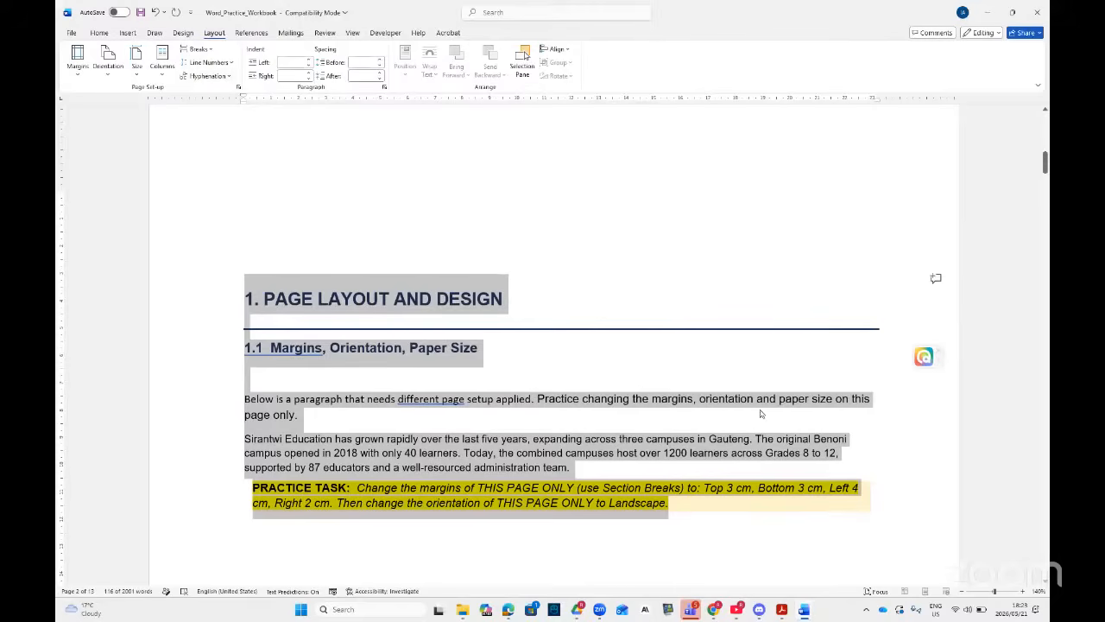
# - In the Grade 12 topics PDF in Acrobat, underline both Page Layout requirements freehand in purple, from margins to advanced page layout options
pyautogui.click(782, 610)
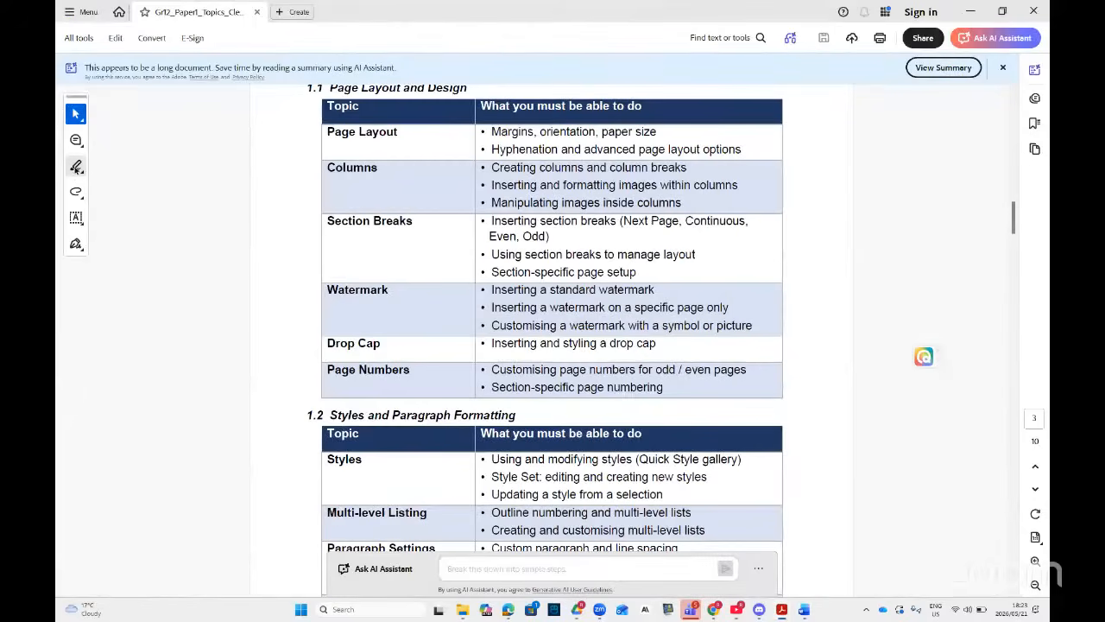
pyautogui.click(76, 168)
pyautogui.click(76, 191)
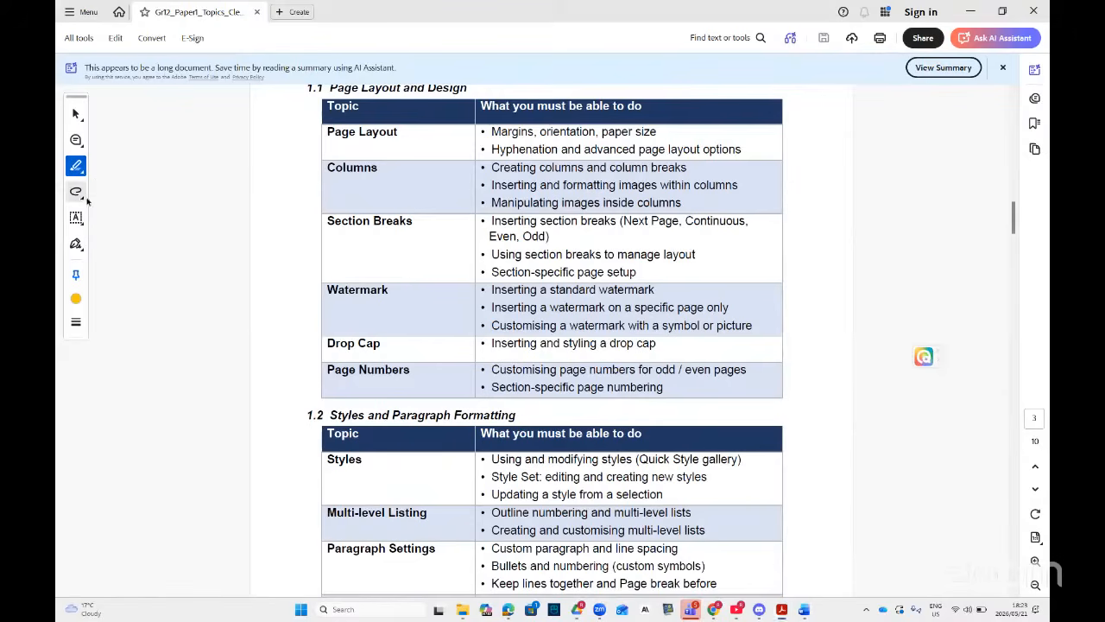
pyautogui.click(145, 197)
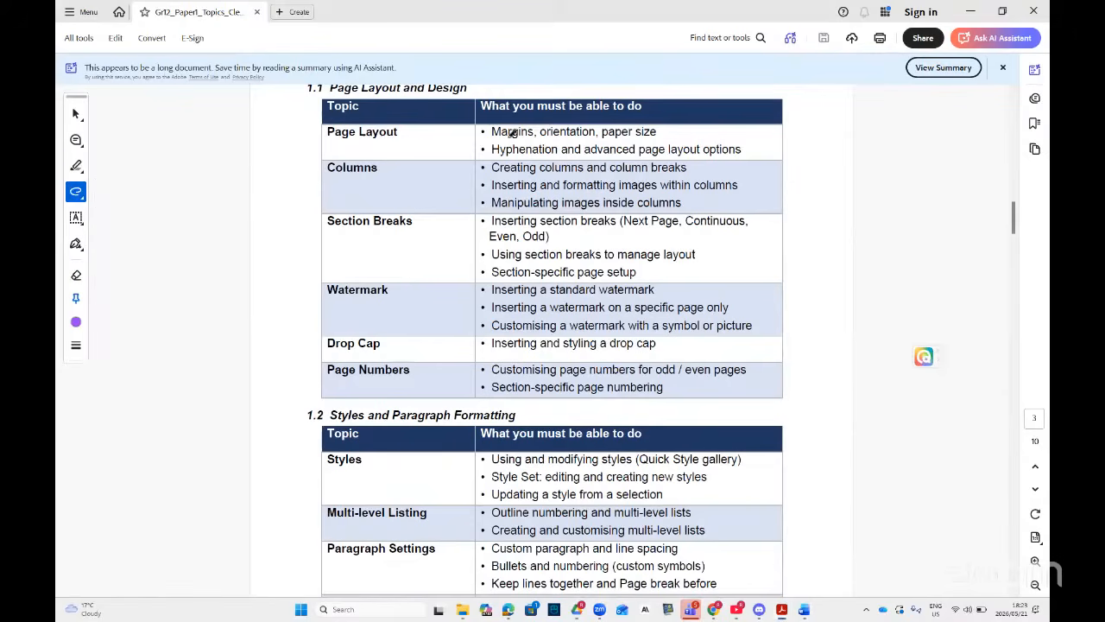
pyautogui.moveTo(497, 131); pyautogui.dragTo(674, 135)
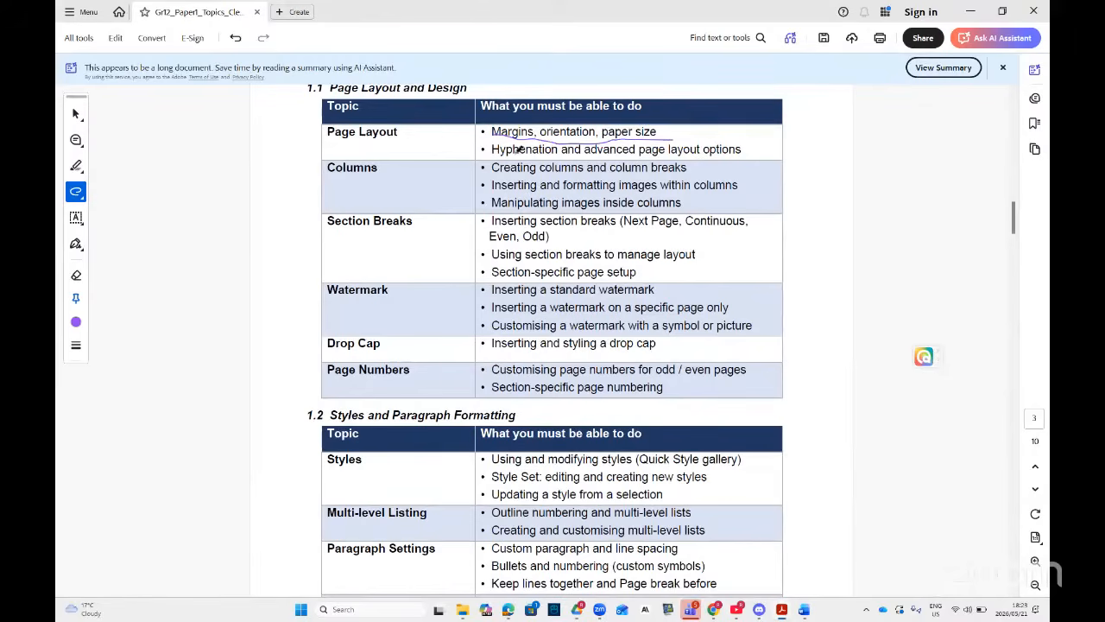
pyautogui.moveTo(543, 156); pyautogui.dragTo(744, 152)
# - Switch back to the Word practice workbook and show the section 1.1 practice task
pyautogui.moveTo(804, 611)
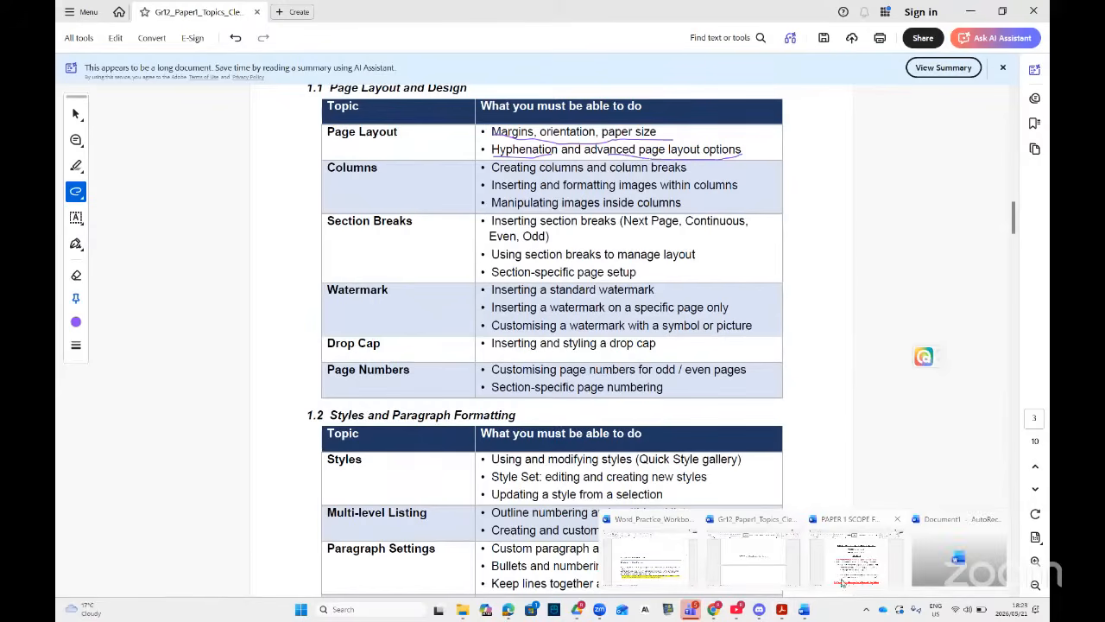
pyautogui.click(673, 563)
pyautogui.scroll(3, 546, 406)
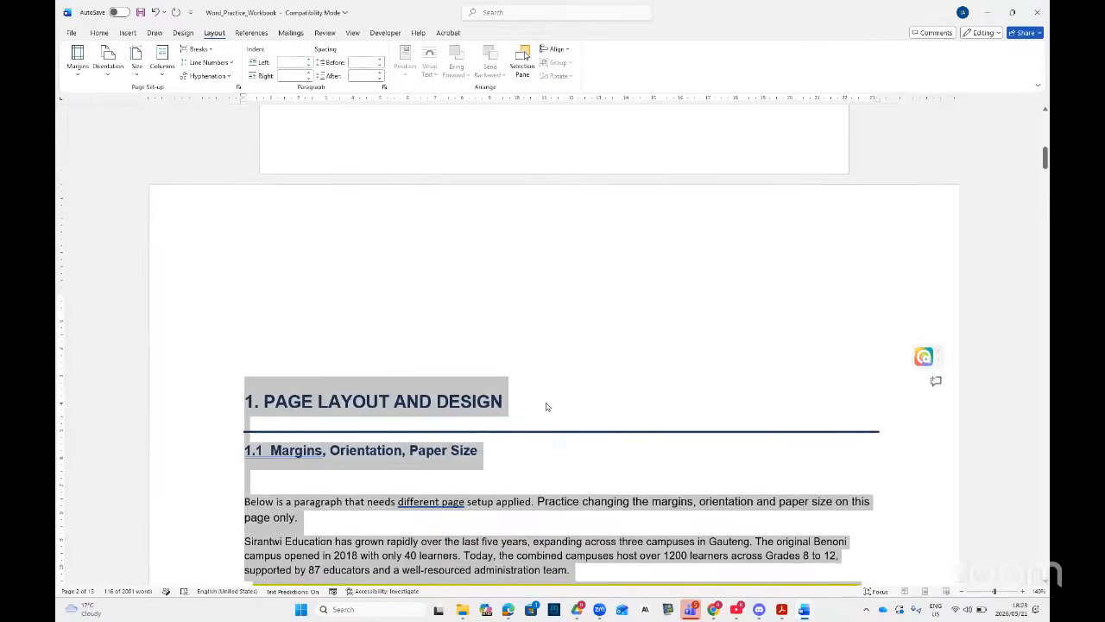
pyautogui.scroll(-4, 546, 406)
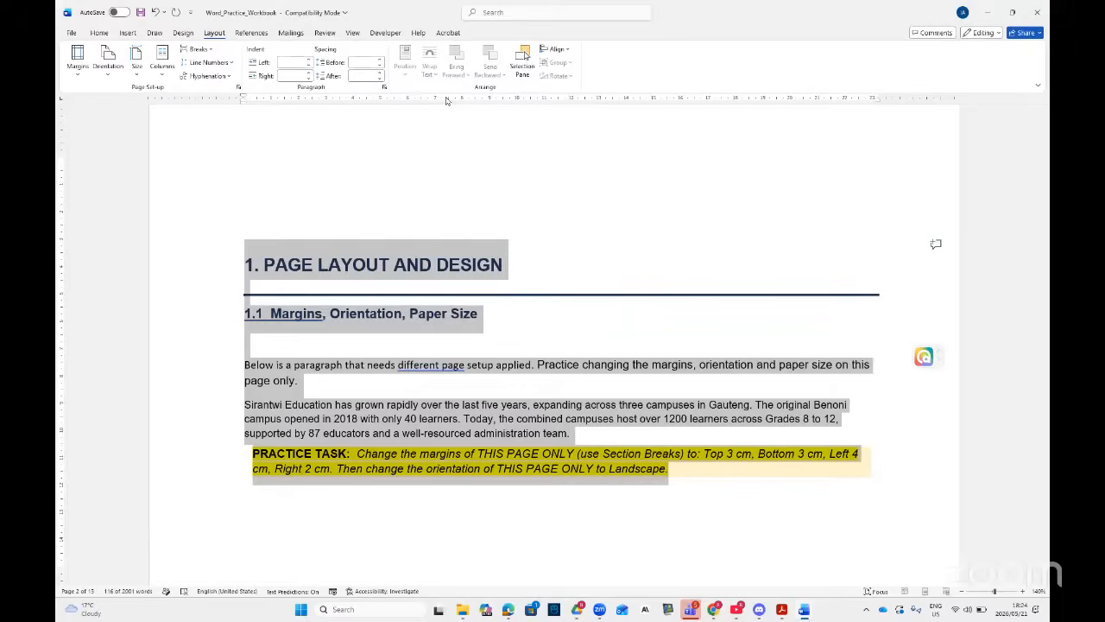
# - Open the Page Setup layout options for the selected section 1.1 text
pyautogui.doubleClick(448, 101)
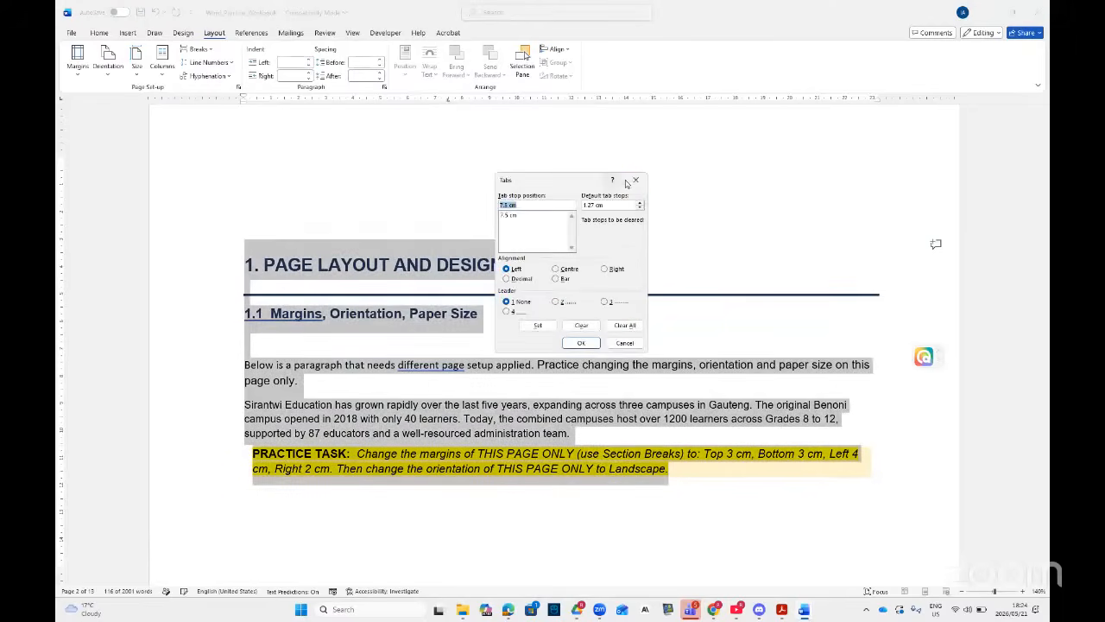
pyautogui.press('Escape')
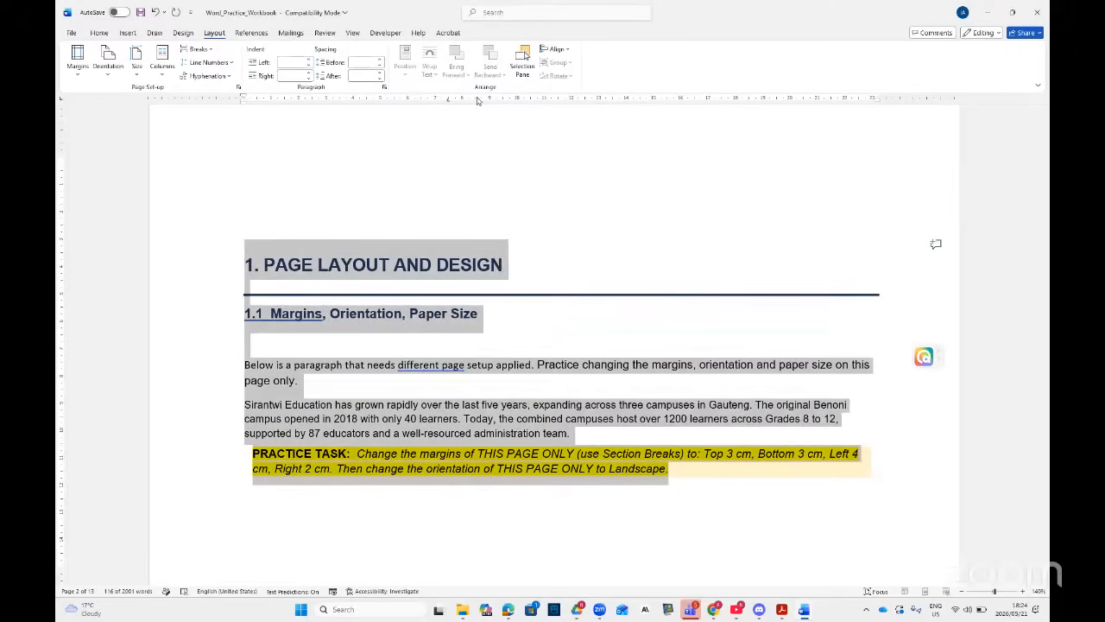
pyautogui.doubleClick(480, 100)
pyautogui.moveTo(573, 139); pyautogui.dragTo(470, 142)
pyautogui.click(481, 181)
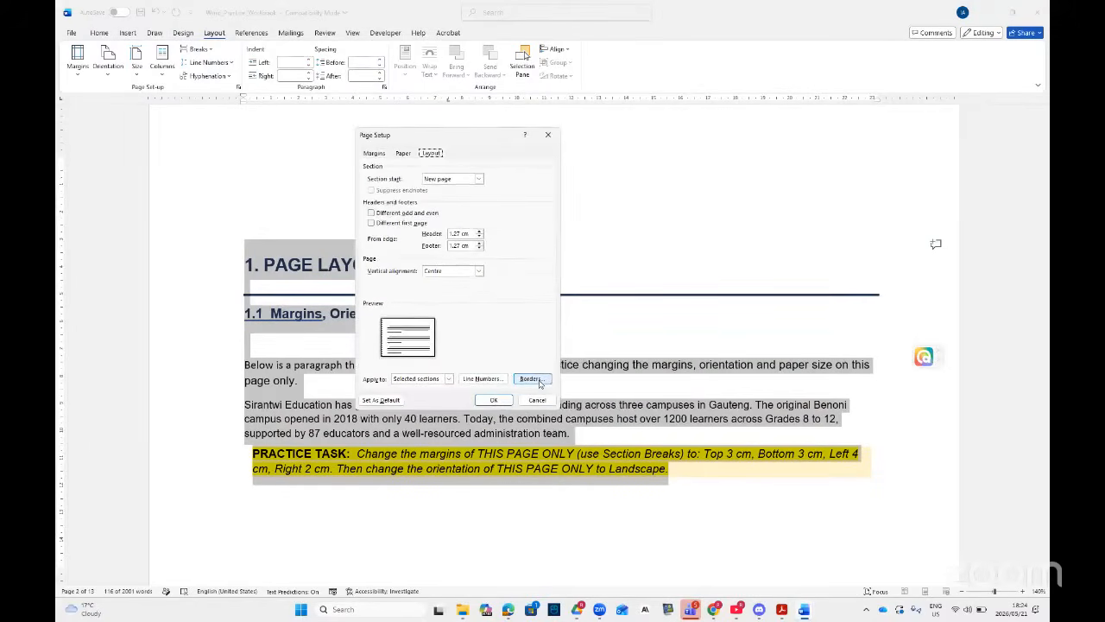
# - Try adding continuous line numbering to the selected sections, then close Page Setup without applying it
pyautogui.click(482, 378)
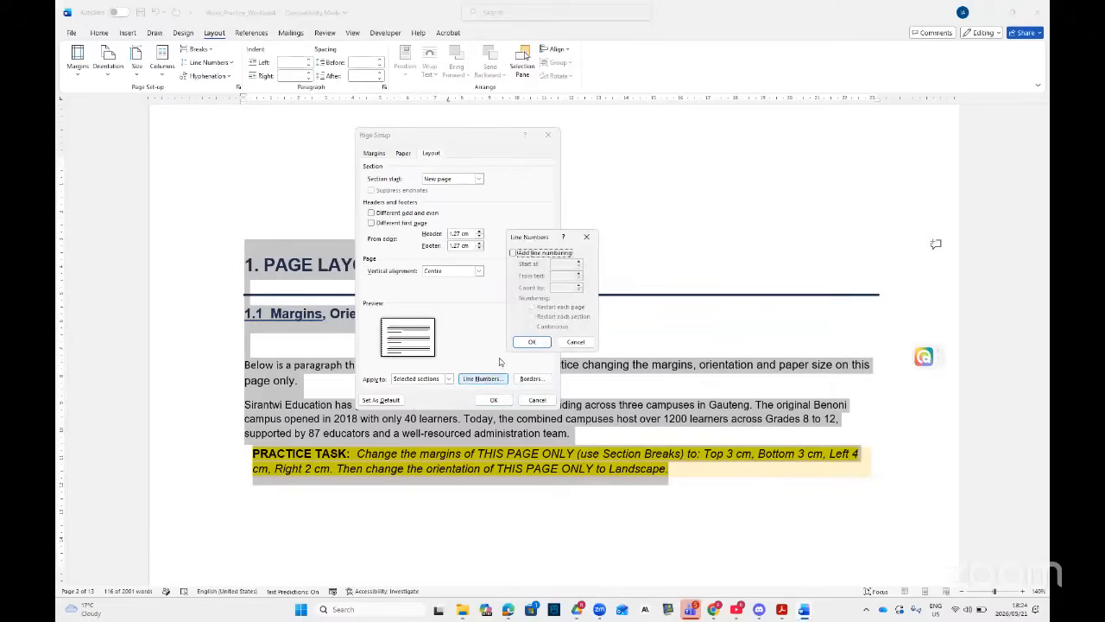
pyautogui.click(514, 253)
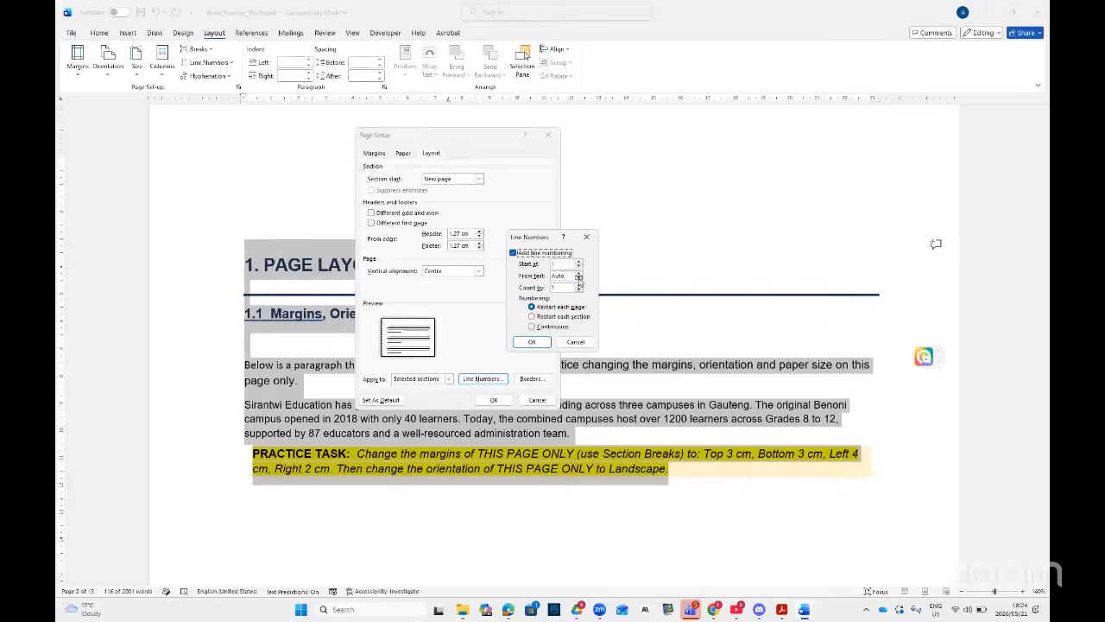
pyautogui.click(579, 278)
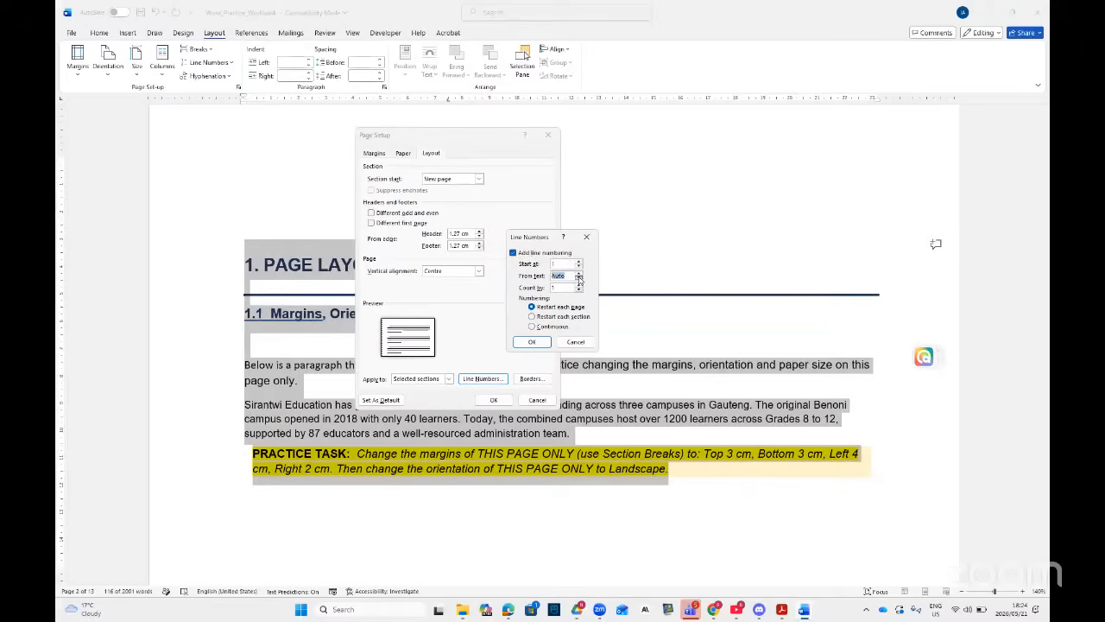
pyautogui.click(534, 327)
pyautogui.click(588, 238)
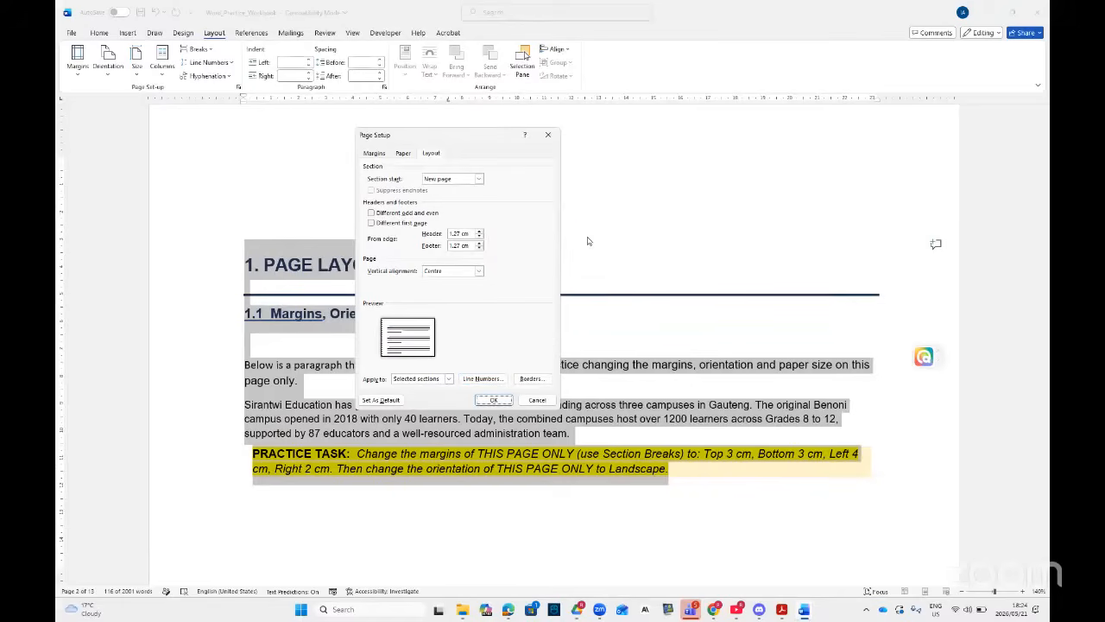
pyautogui.click(547, 135)
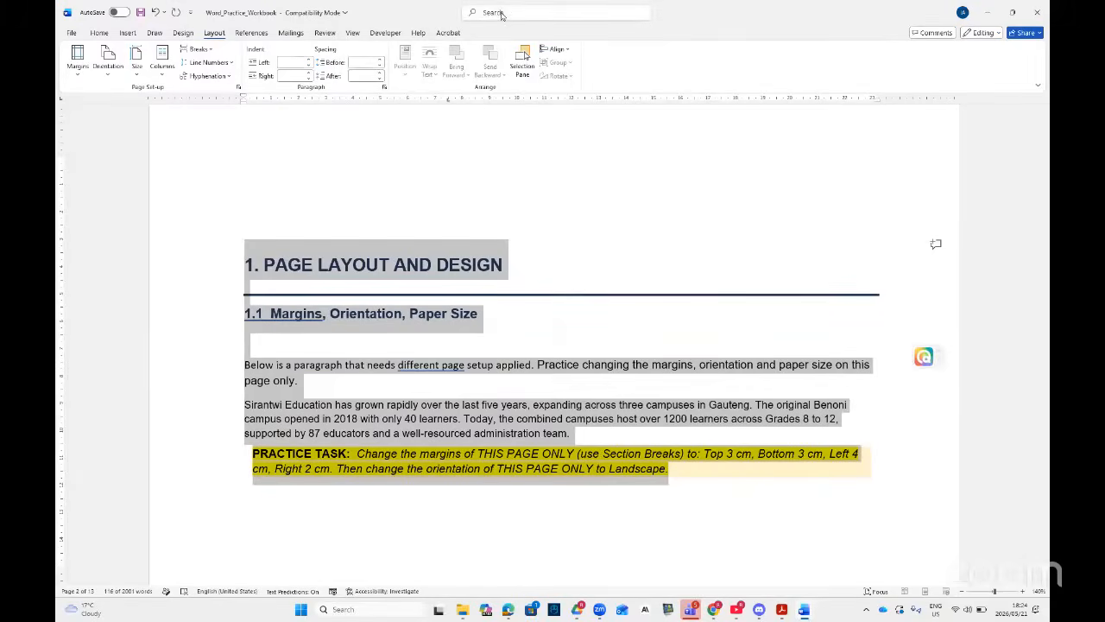
# - Search Word's commands for "line num" and view the Page Setup dialog reached through Line Numbering Options
pyautogui.click(501, 12)
pyautogui.write('line')
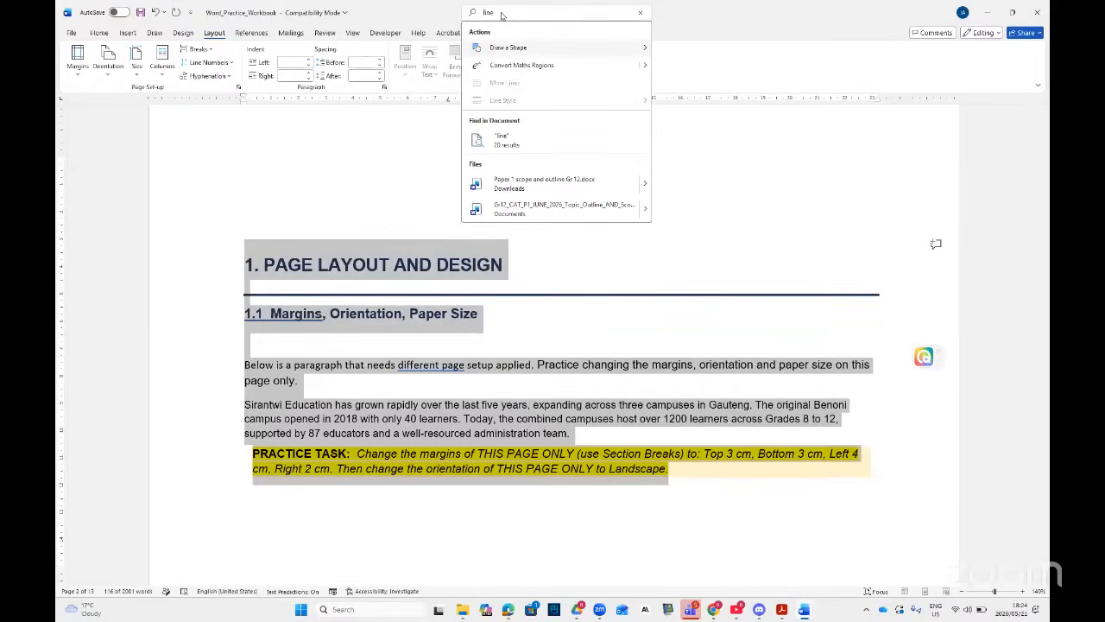
pyautogui.write(' num')
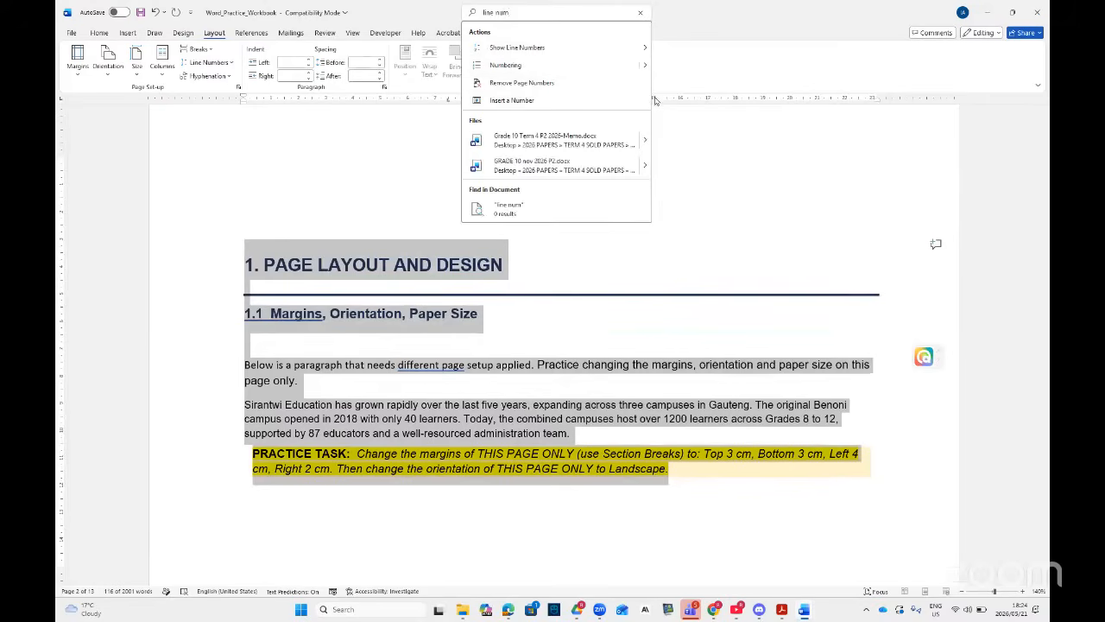
pyautogui.moveTo(643, 54)
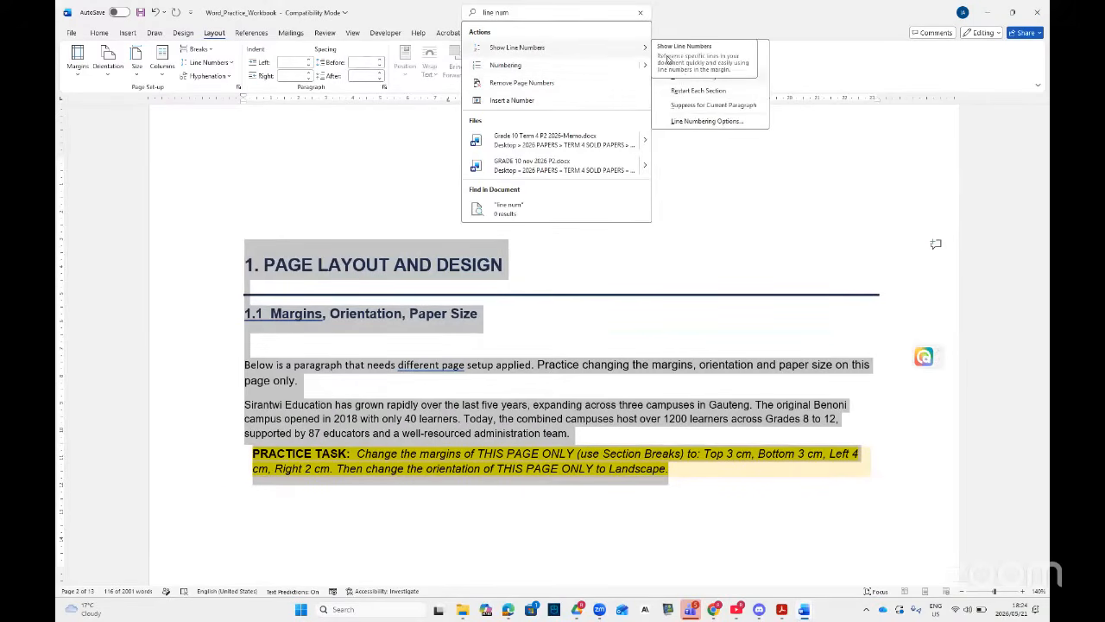
pyautogui.click(704, 122)
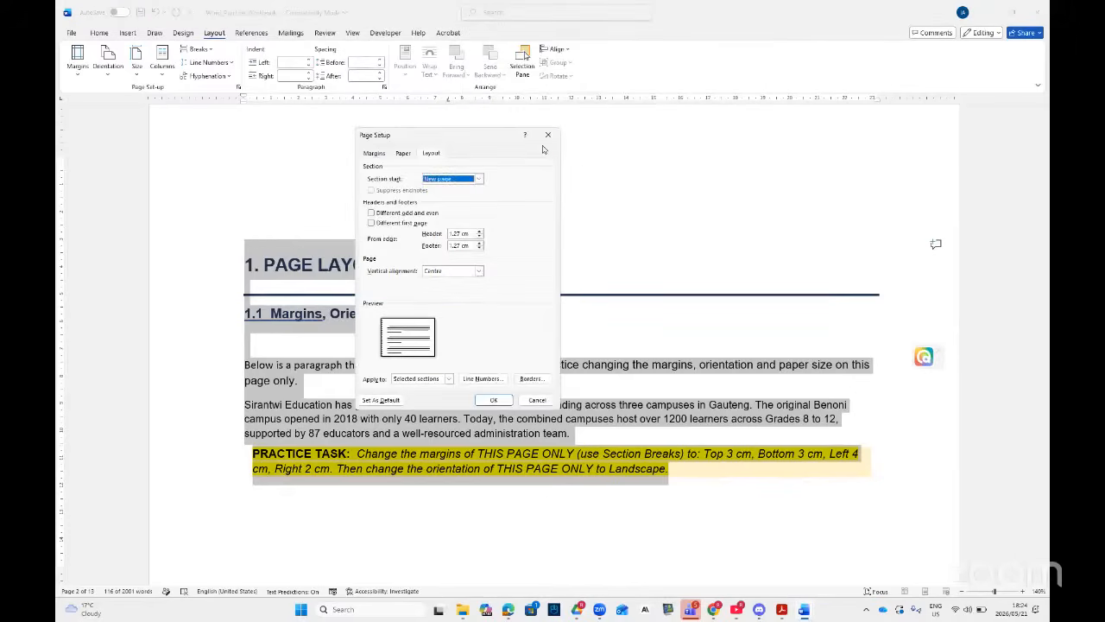
pyautogui.click(547, 135)
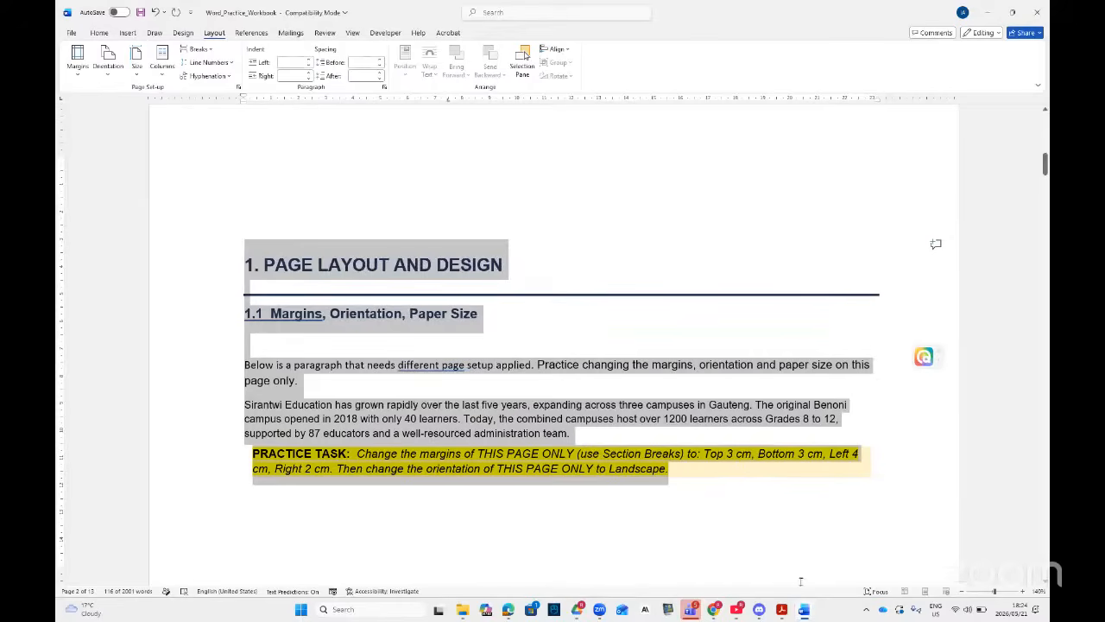
# - View the Borders and Shading options reached from Page Setup's layout settings
pyautogui.moveTo(784, 610)
pyautogui.doubleClick(366, 99)
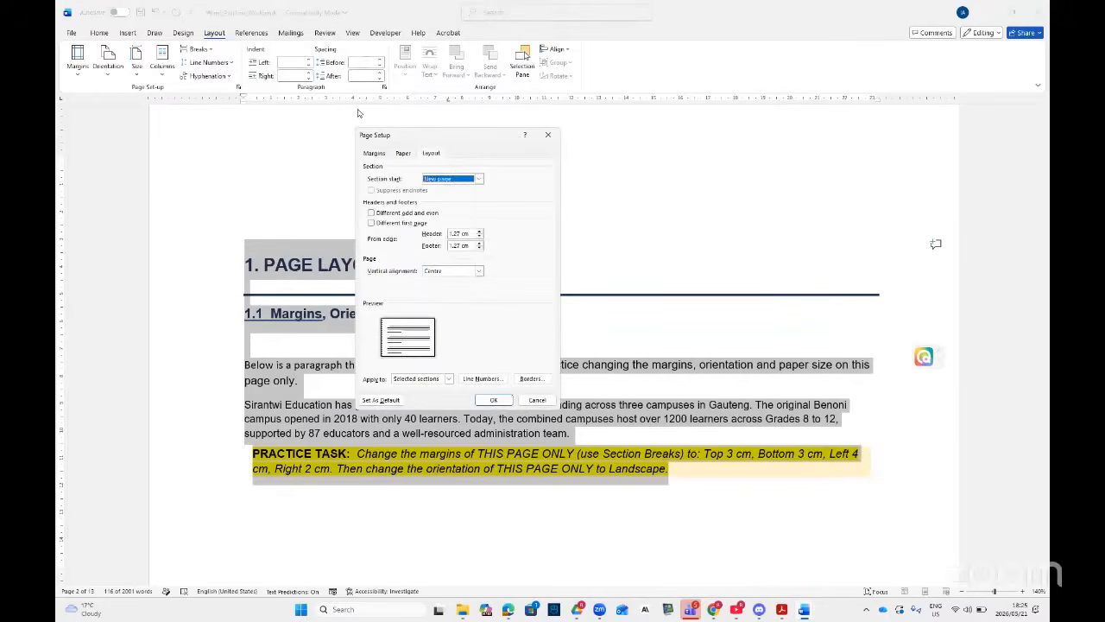
pyautogui.click(531, 379)
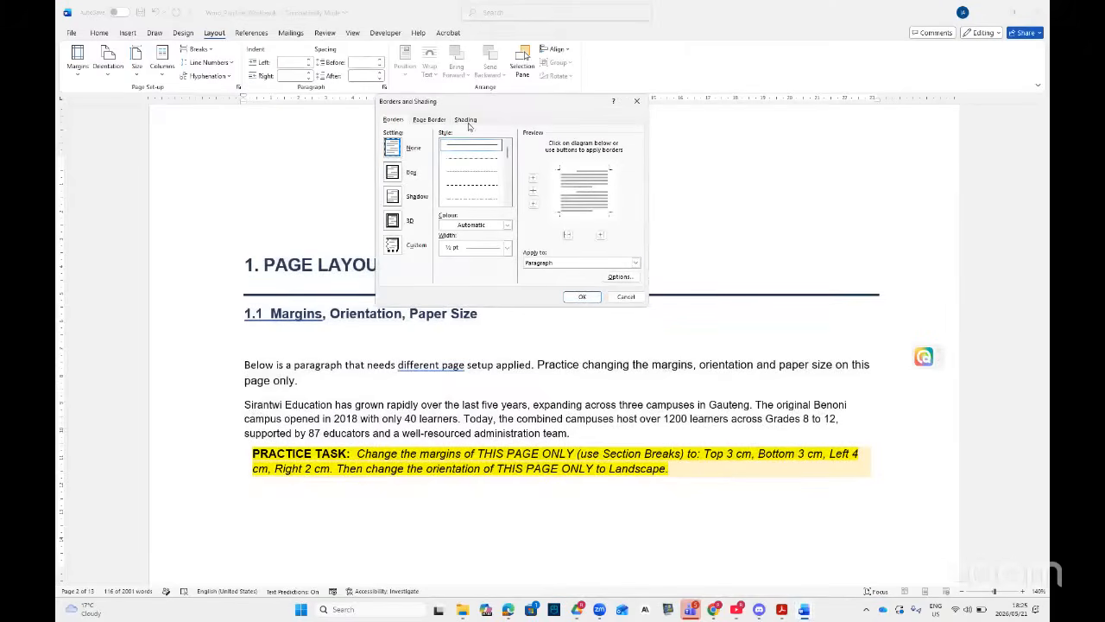
pyautogui.click(637, 101)
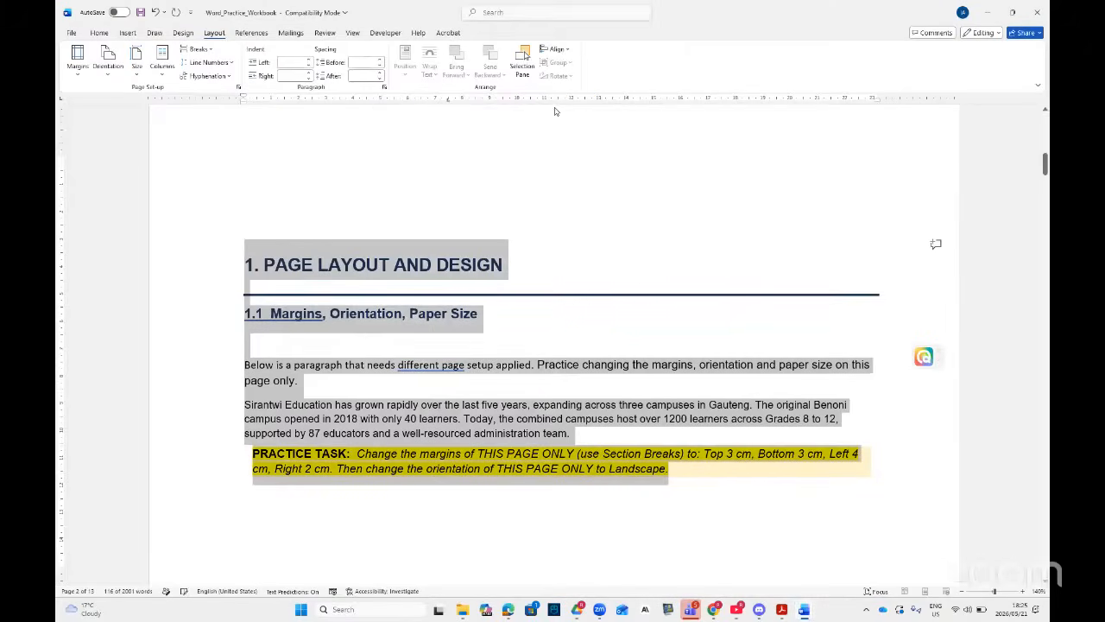
# - Search Word's commands for "bor" and look over the suggested border actions
pyautogui.click(511, 14)
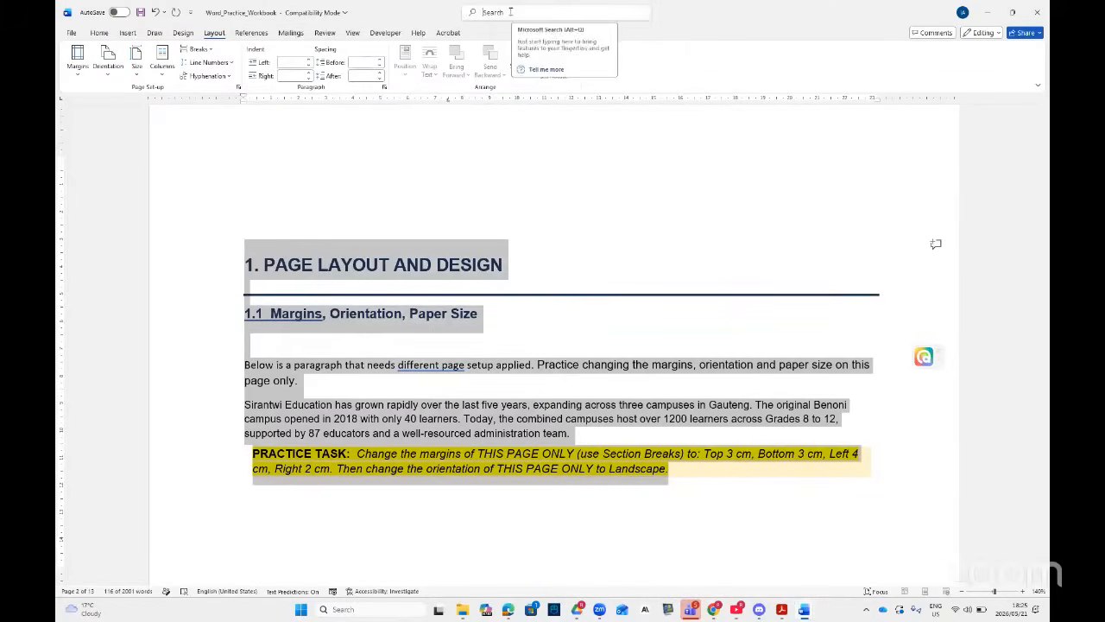
pyautogui.write('bor')
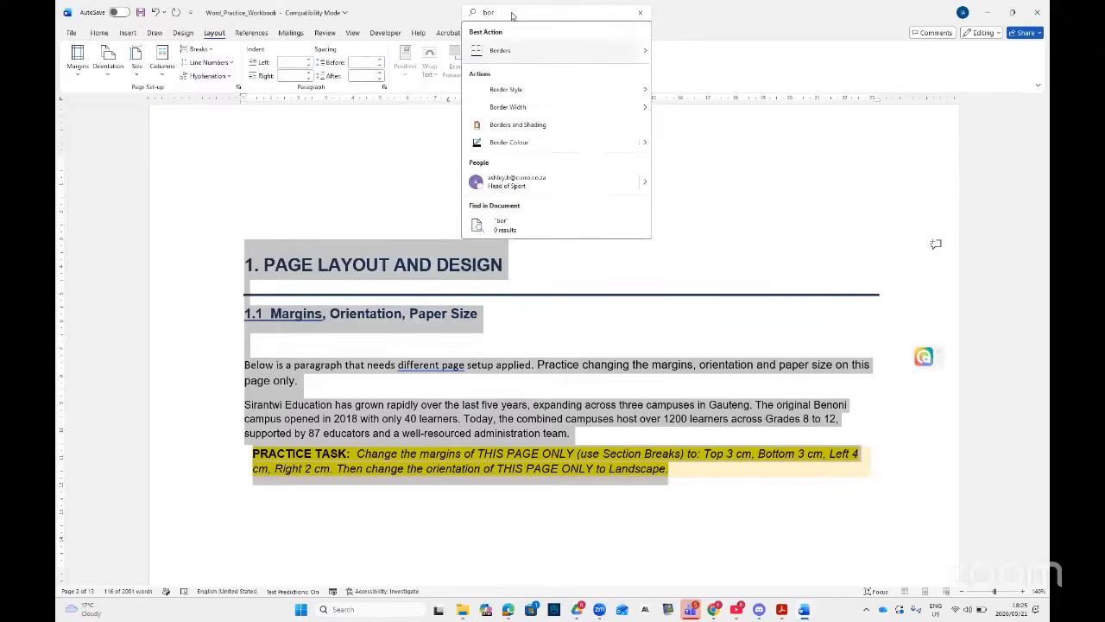
pyautogui.press('Escape')
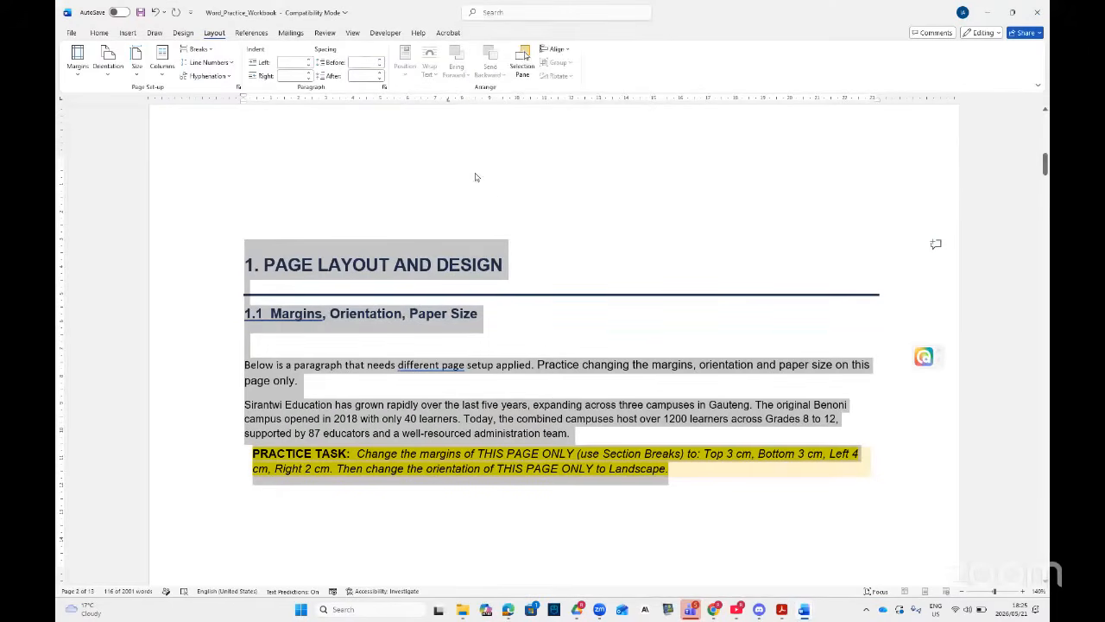
# - Return to Borders and Shading through Page Setup and examine the page border and shading settings without applying any
pyautogui.doubleClick(488, 101)
pyautogui.click(432, 154)
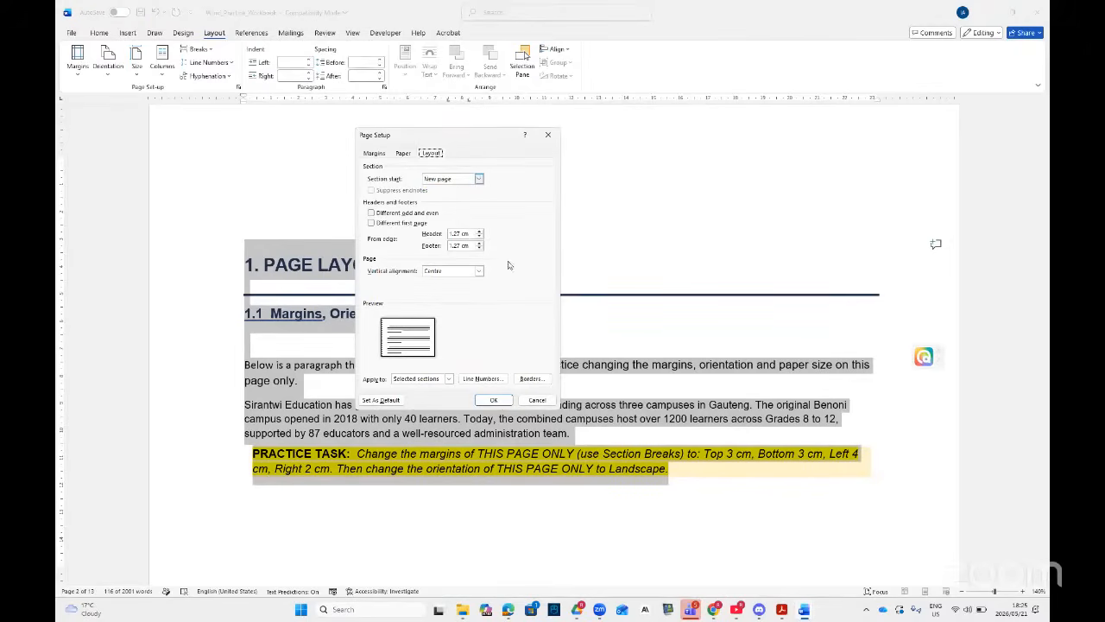
pyautogui.click(540, 382)
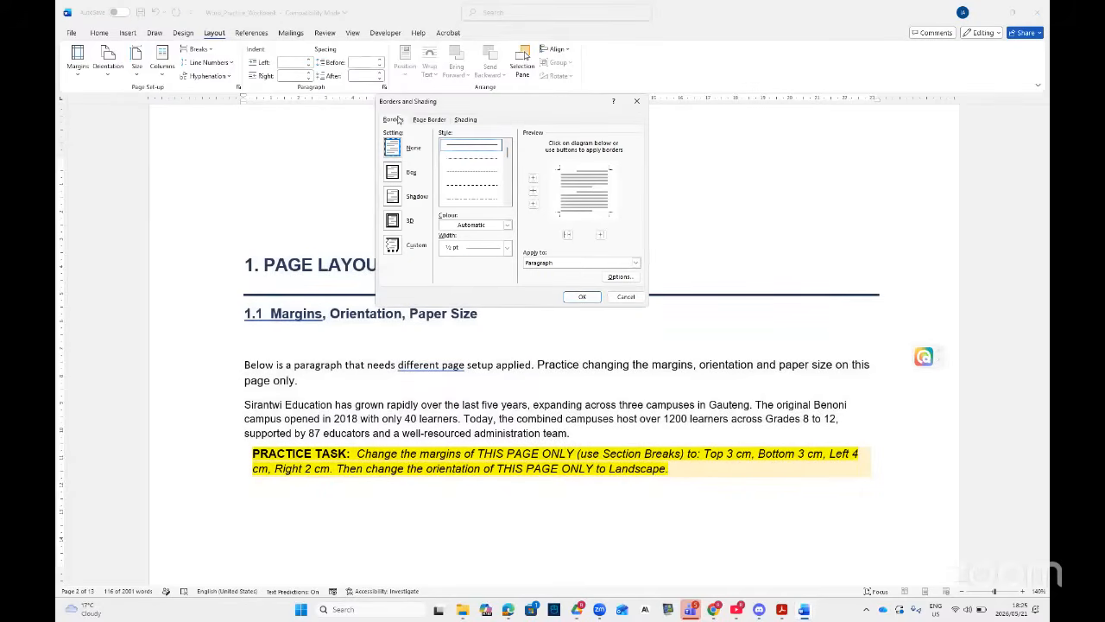
pyautogui.click(429, 119)
pyautogui.click(466, 120)
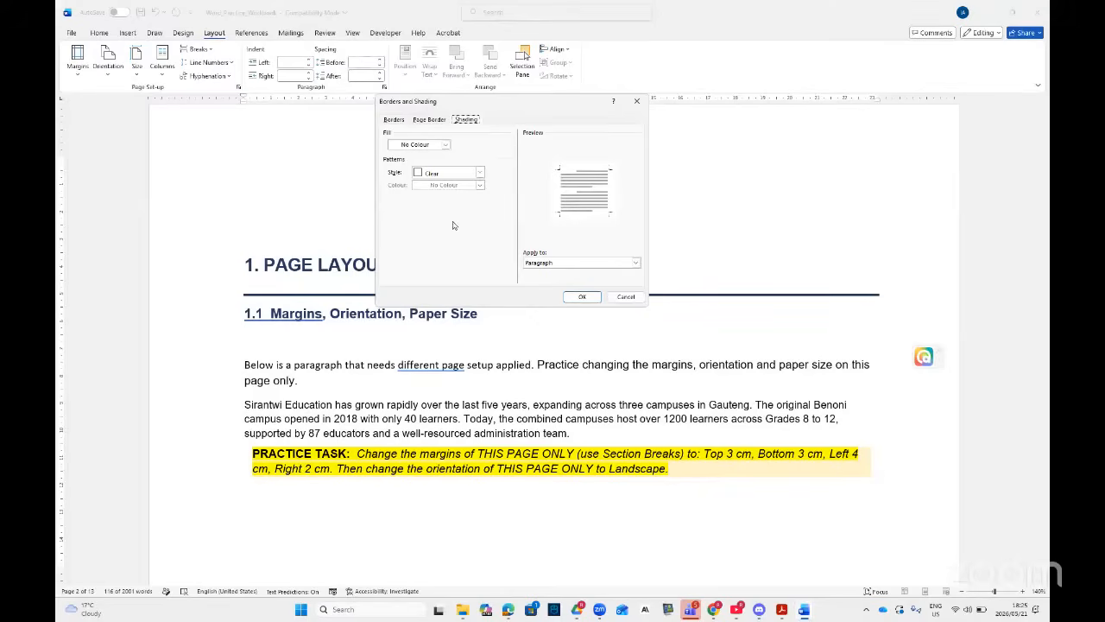
pyautogui.click(636, 102)
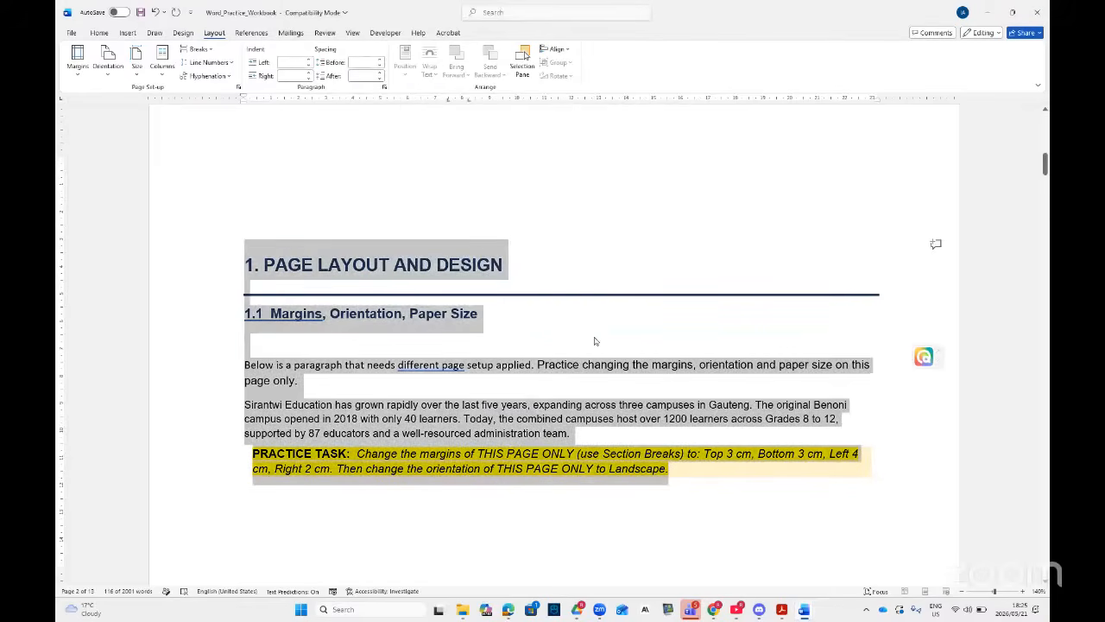
# - Switch to the Grade 12 topics PDF in Acrobat and circle the Columns topic freehand in purple
pyautogui.click(782, 609)
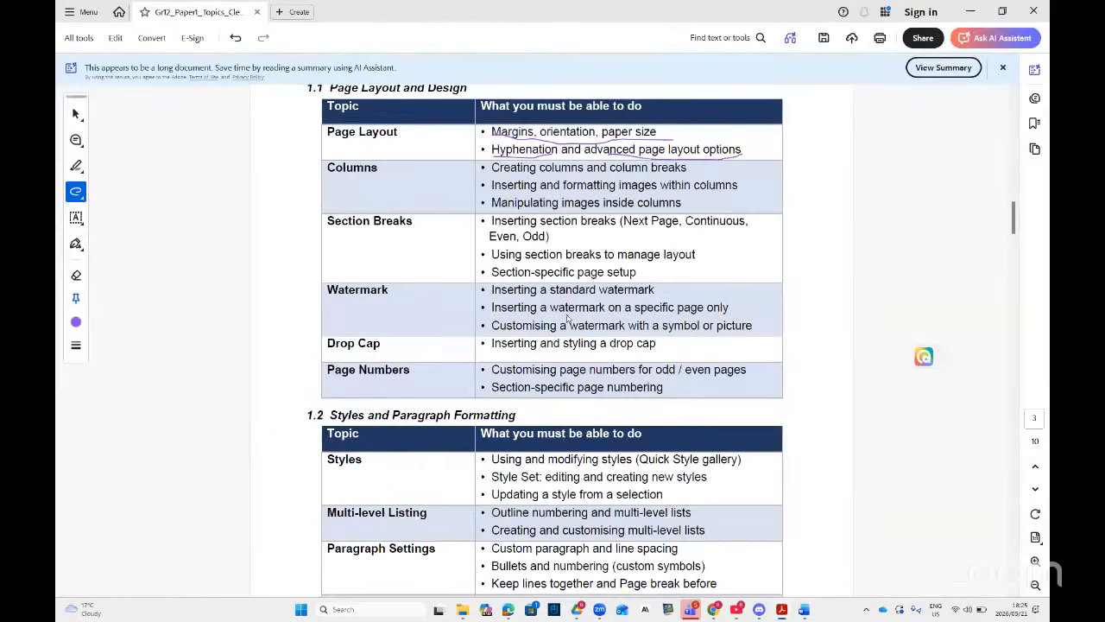
pyautogui.moveTo(402, 171)
pyautogui.mouseDown()
pyautogui.moveTo(354, 191)
pyautogui.moveTo(329, 164)
pyautogui.moveTo(403, 178)
pyautogui.mouseUp()
# - Switch back to the Word practice workbook and enlarge both paragraphs under 1.2 Columns to 16 pt
pyautogui.moveTo(803, 610)
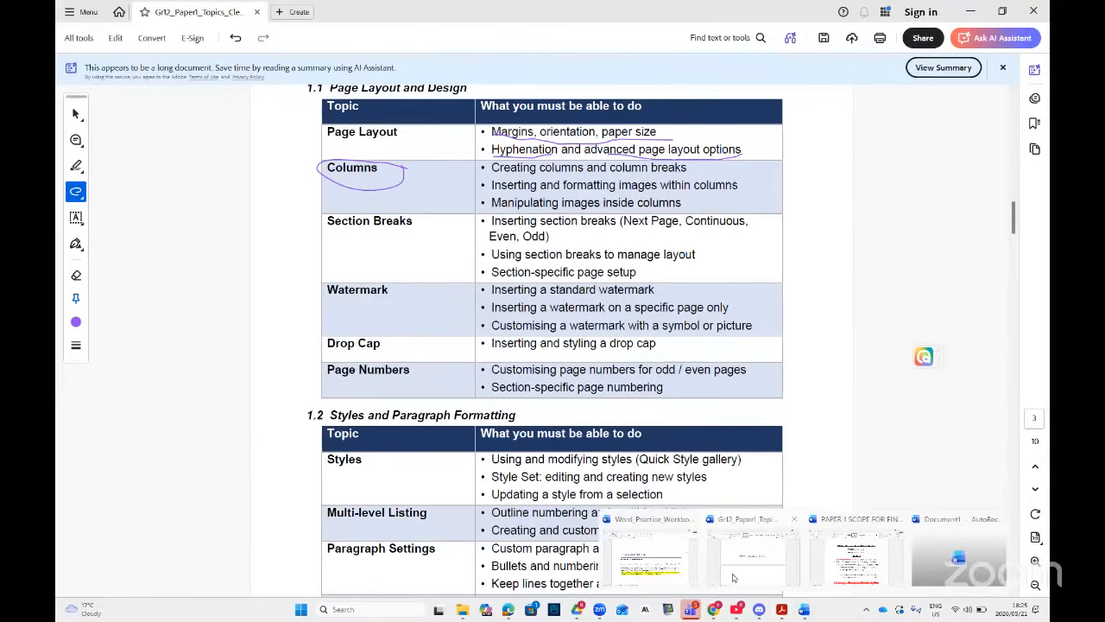
pyautogui.click(672, 567)
pyautogui.scroll(-10, 510, 431)
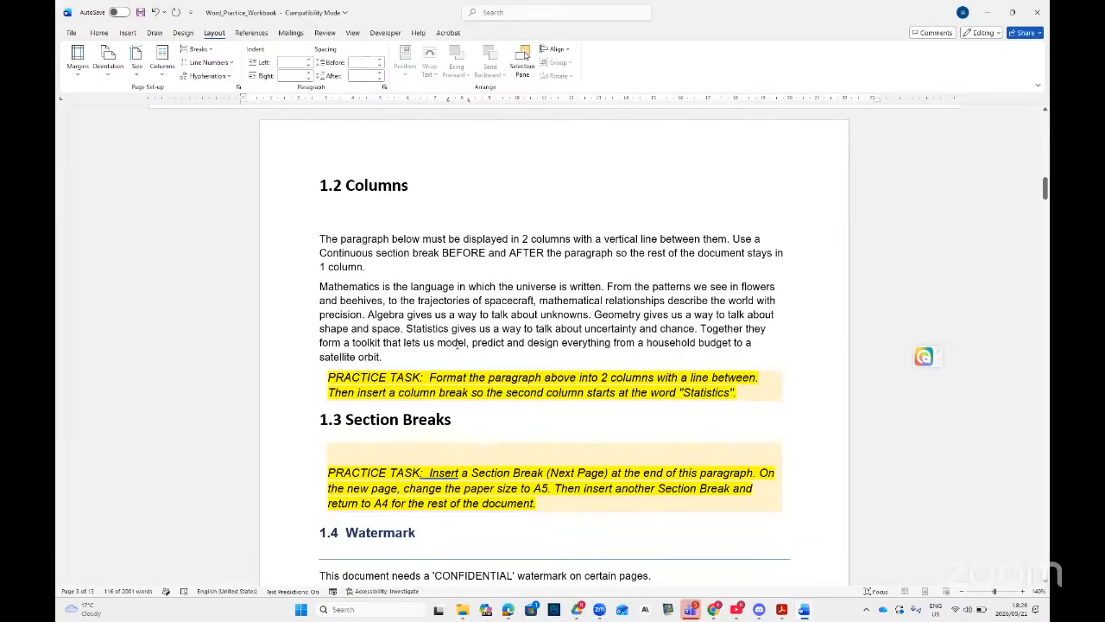
pyautogui.click(385, 354)
pyautogui.moveTo(385, 356); pyautogui.dragTo(320, 242)
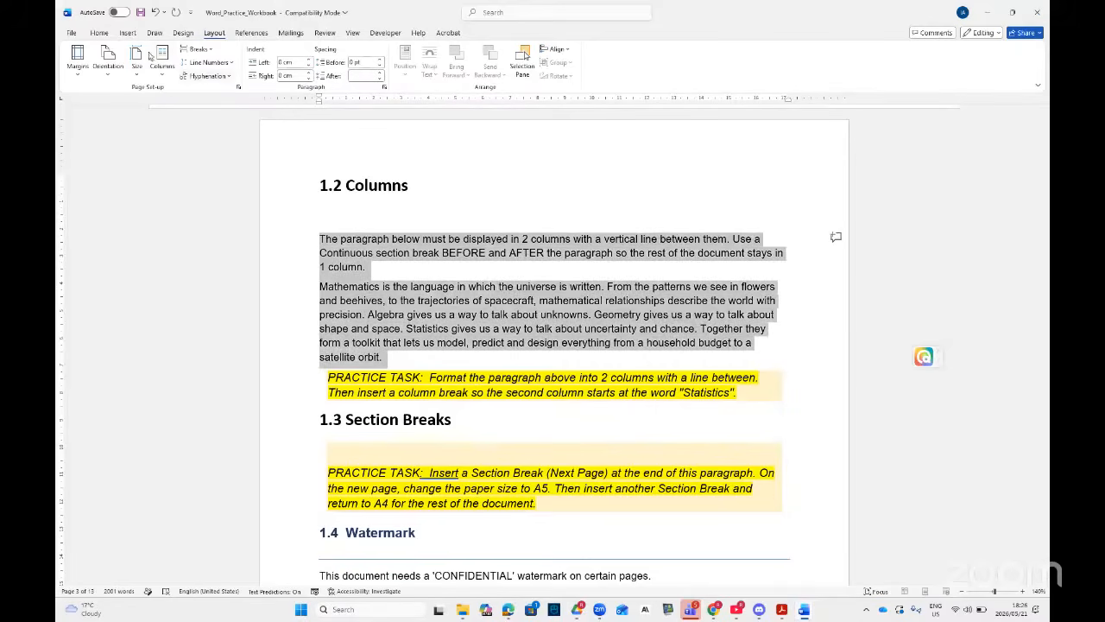
pyautogui.click(100, 32)
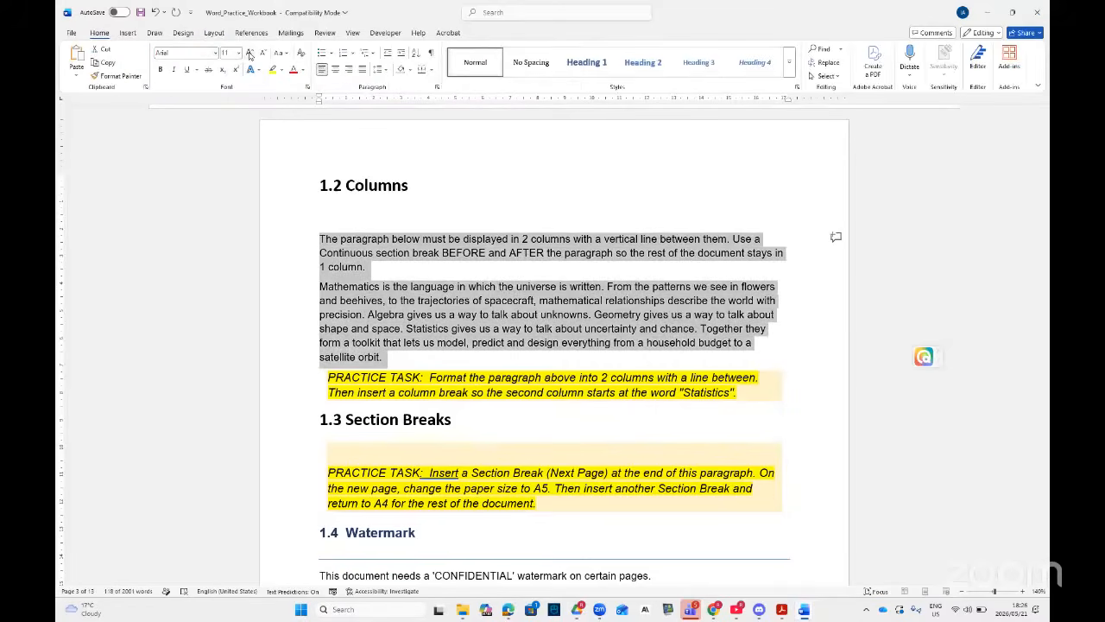
pyautogui.click(249, 53)
pyautogui.click(249, 53)
pyautogui.click(249, 53)
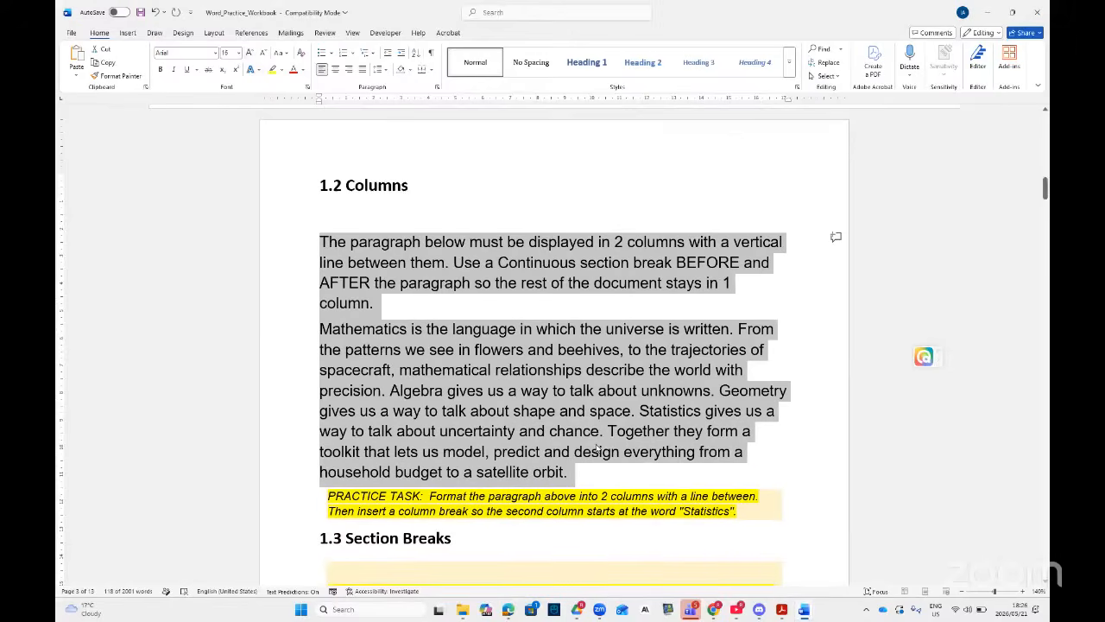
# - Search Word's commands for "colum" and format both 1.2 paragraphs into two columns with a line between and equal column width turned off
pyautogui.moveTo(570, 471); pyautogui.dragTo(321, 240)
pyautogui.click(489, 10)
pyautogui.write('colum')
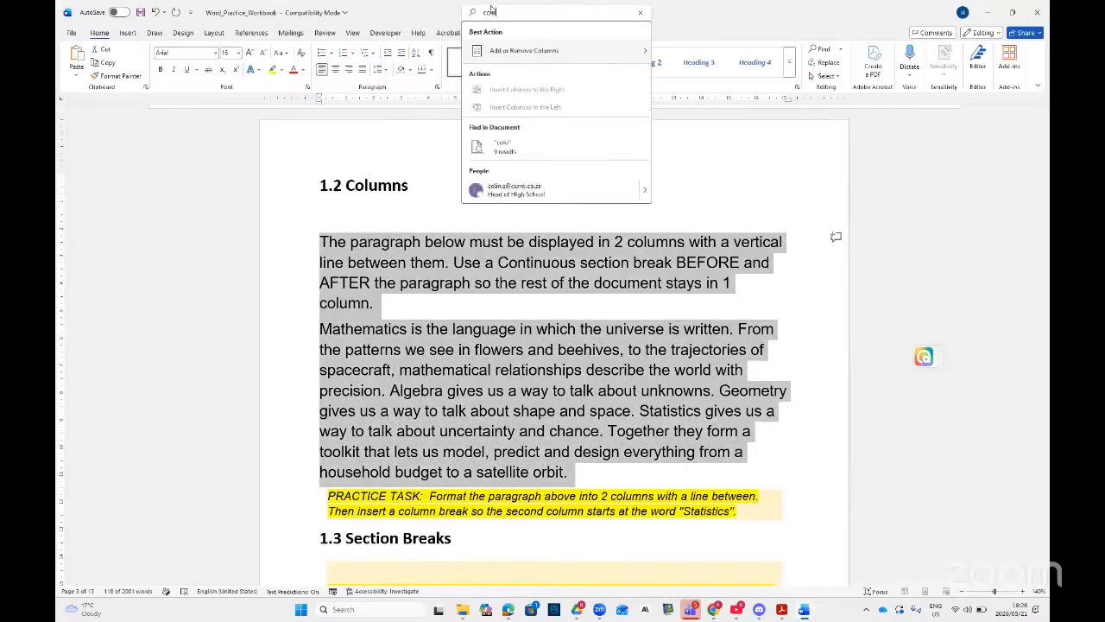
pyautogui.moveTo(582, 56)
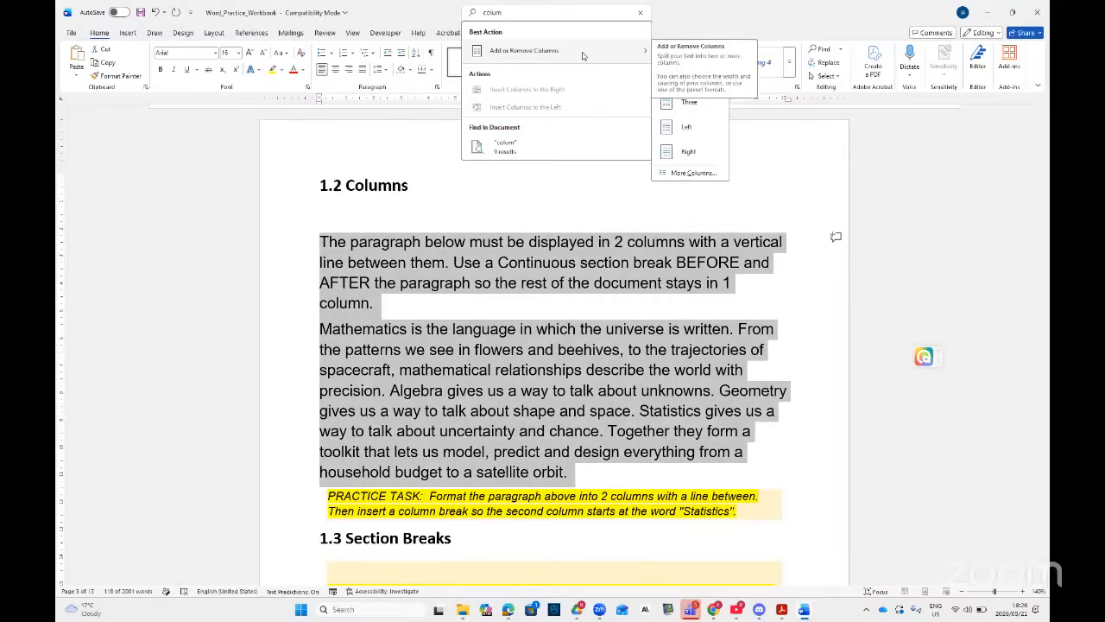
pyautogui.click(692, 174)
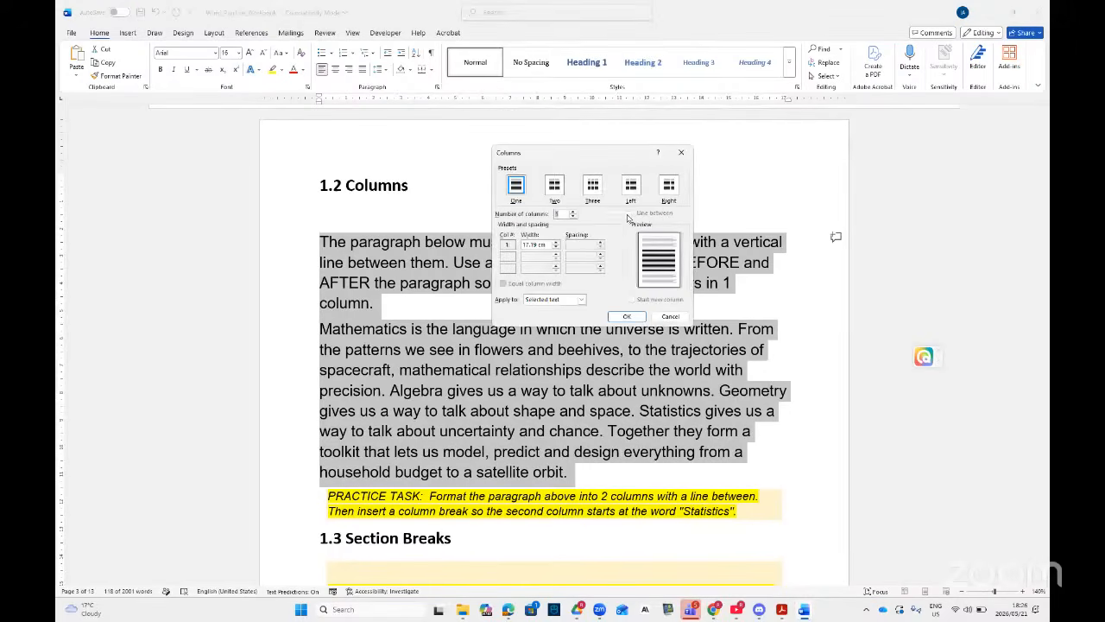
pyautogui.moveTo(585, 156); pyautogui.dragTo(576, 172)
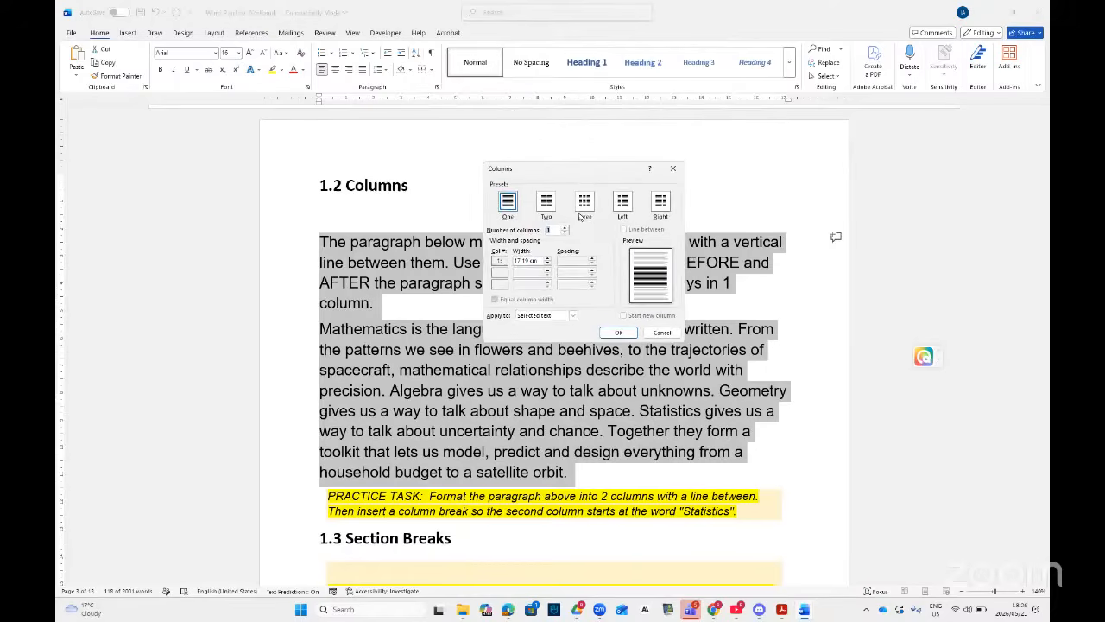
pyautogui.click(547, 202)
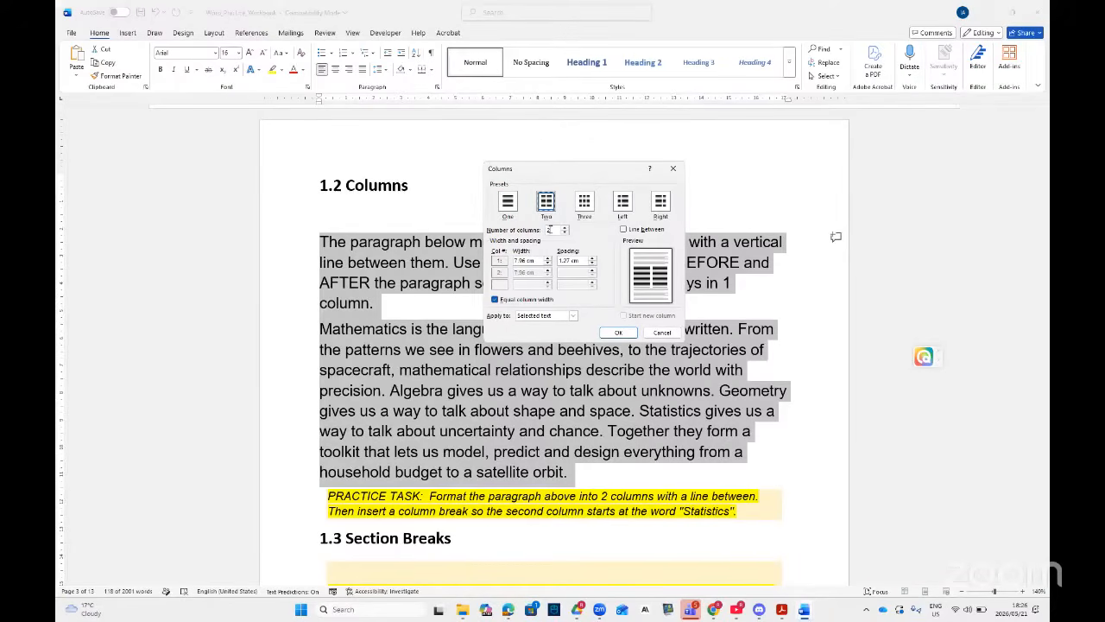
pyautogui.click(624, 229)
pyautogui.click(495, 300)
pyautogui.click(616, 333)
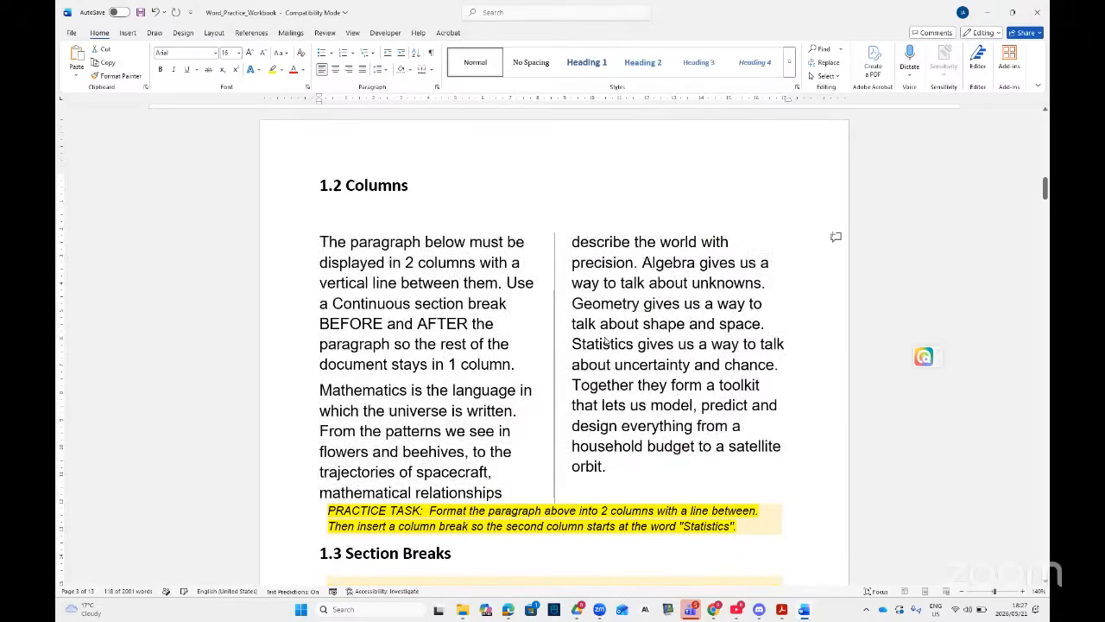
# - Insert a column break before the word "Statistics" in the 1.2 Columns text so the second column starts there
pyautogui.scroll(-2, 579, 349)
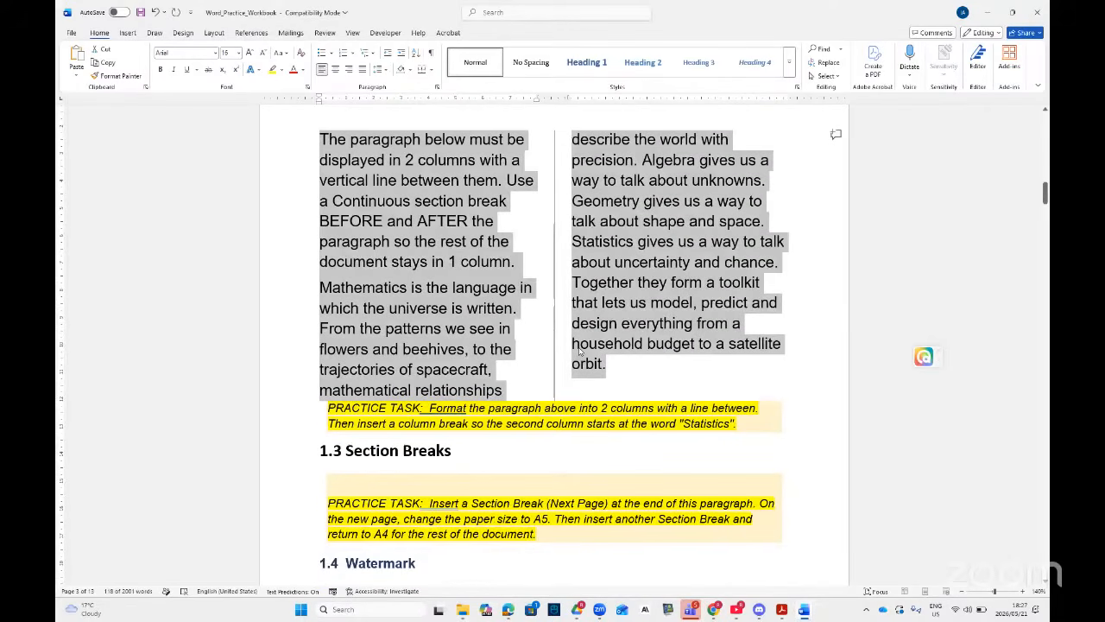
pyautogui.scroll(1, 579, 350)
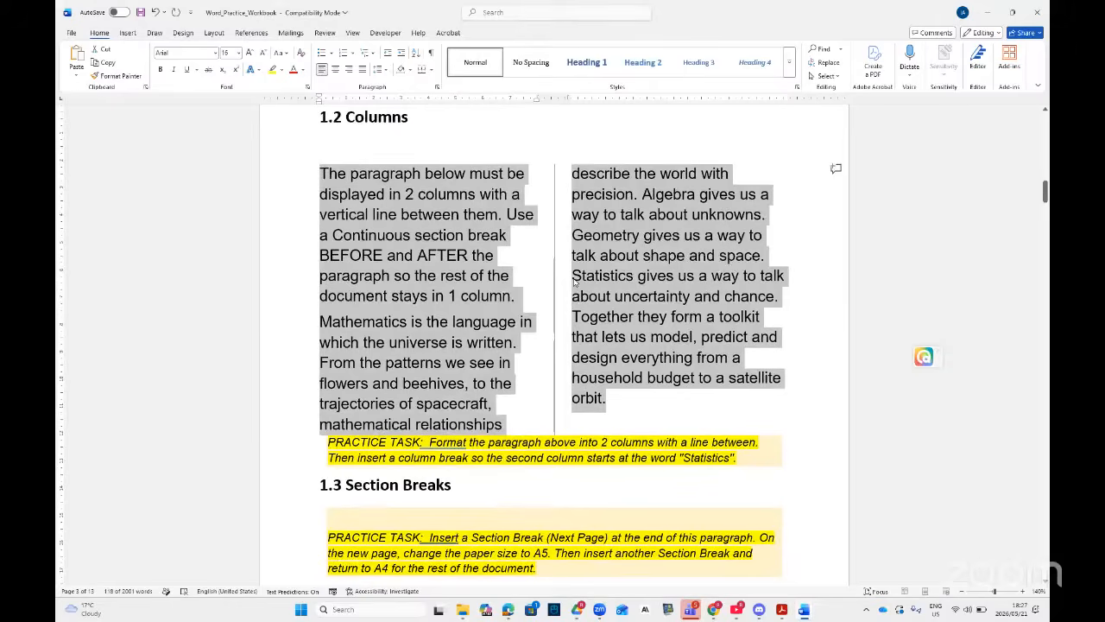
pyautogui.click(573, 275)
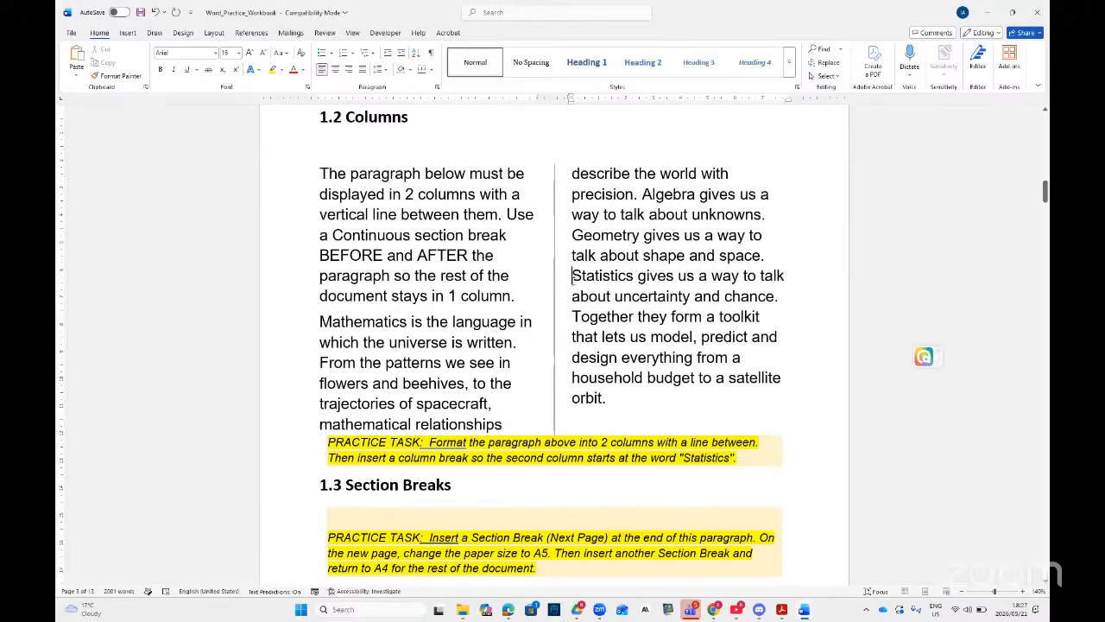
pyautogui.click(214, 32)
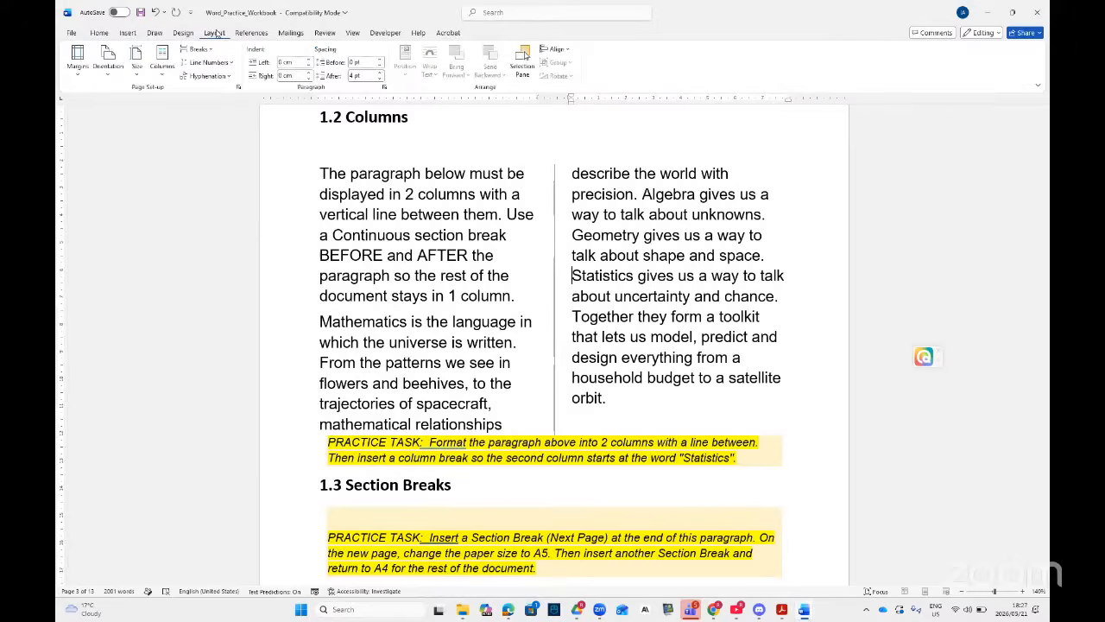
pyautogui.click(211, 51)
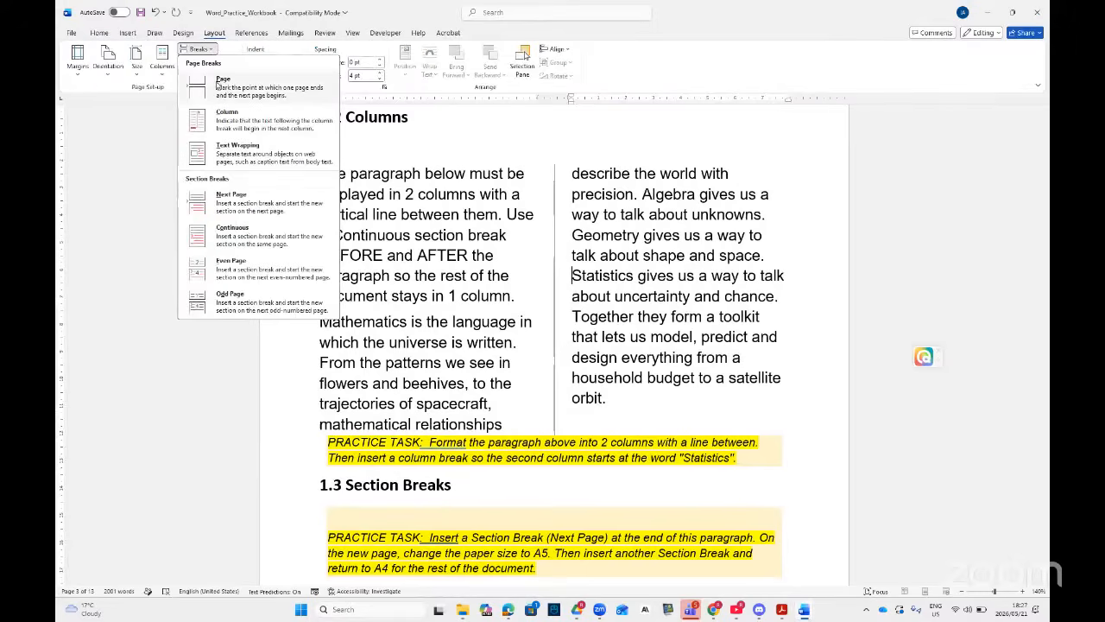
pyautogui.click(229, 114)
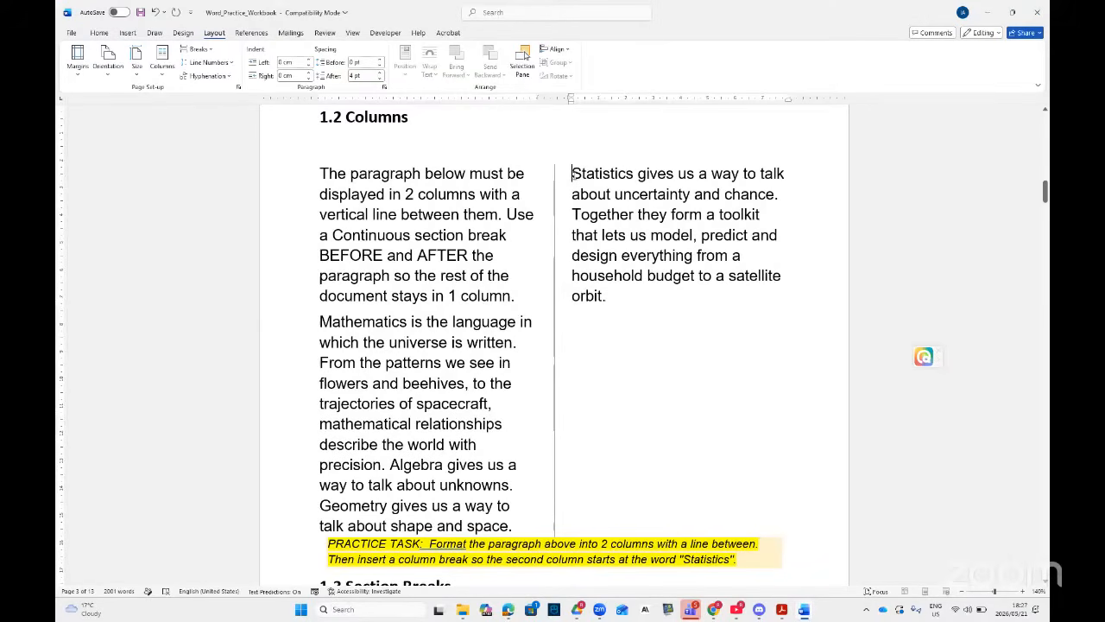
# - Try inserting a column break before the 1.2 paragraph that starts with "Mathematics"
pyautogui.click(321, 322)
pyautogui.click(206, 49)
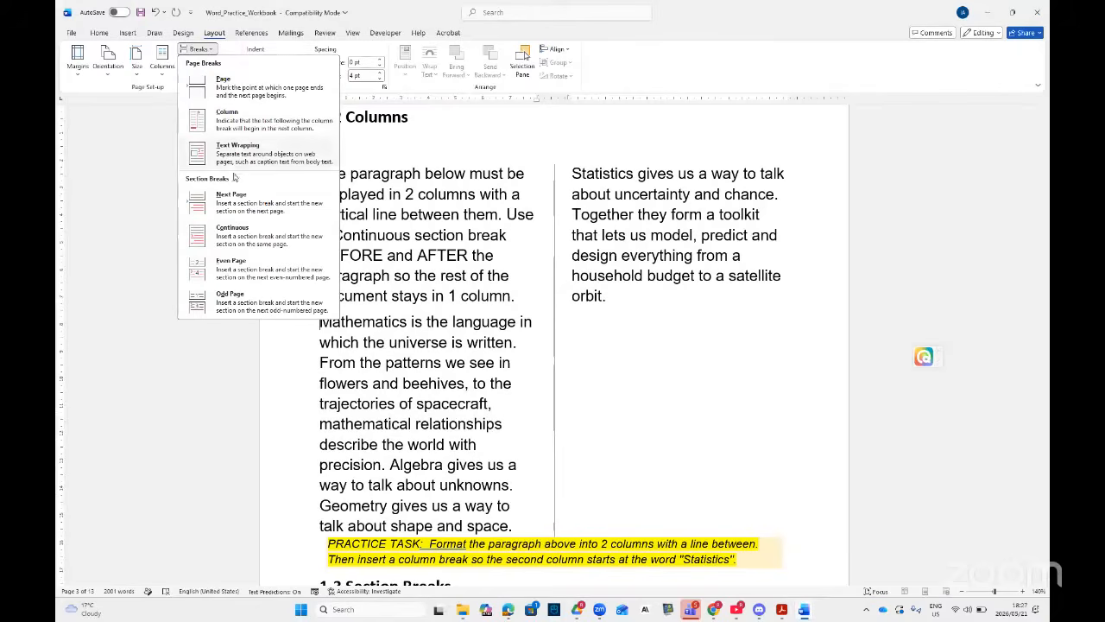
pyautogui.click(252, 131)
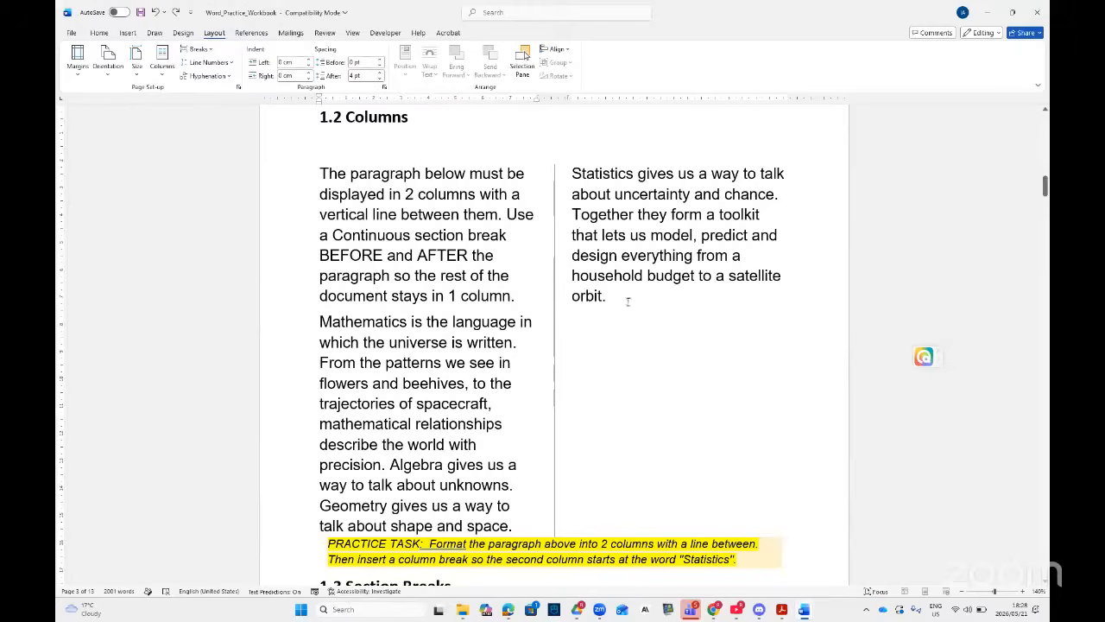
# - Switch to the Grade 12 topics PDF in Acrobat, circle the Section Breaks topic freehand in purple and mark its list of skills
pyautogui.scroll(-2, 629, 320)
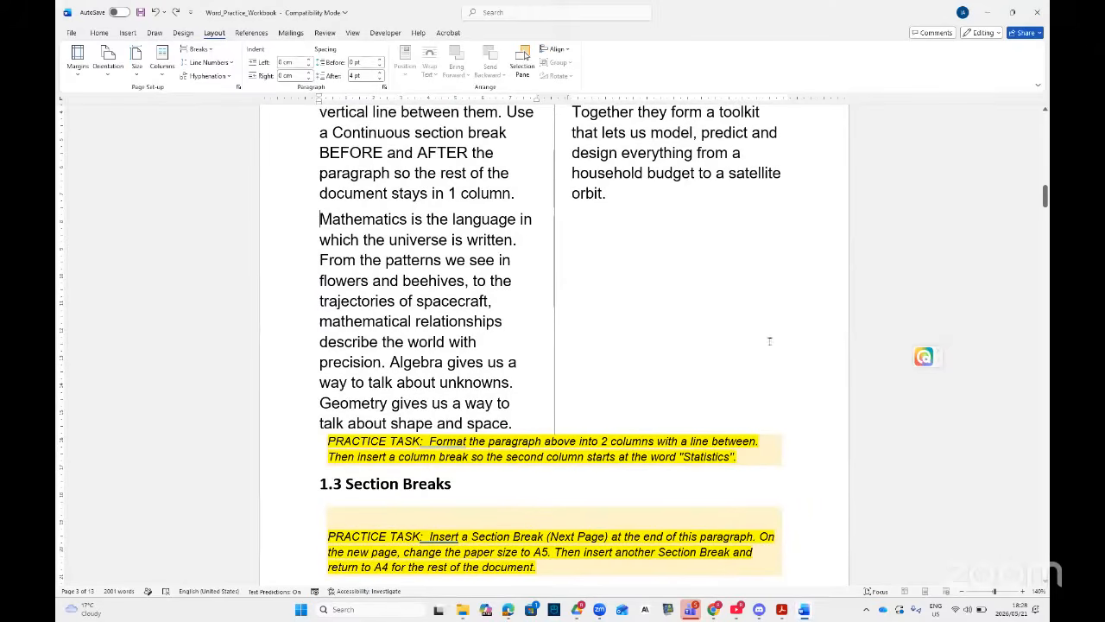
pyautogui.click(782, 610)
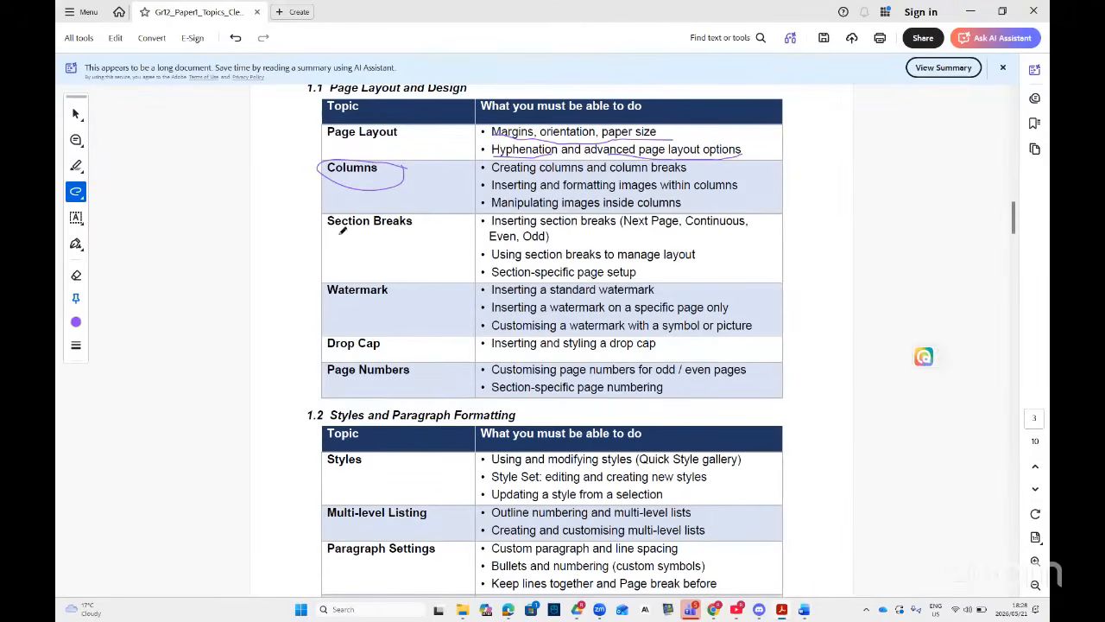
pyautogui.moveTo(328, 242)
pyautogui.mouseDown()
pyautogui.moveTo(427, 215)
pyautogui.moveTo(332, 198)
pyautogui.moveTo(320, 221)
pyautogui.moveTo(328, 240)
pyautogui.mouseUp()
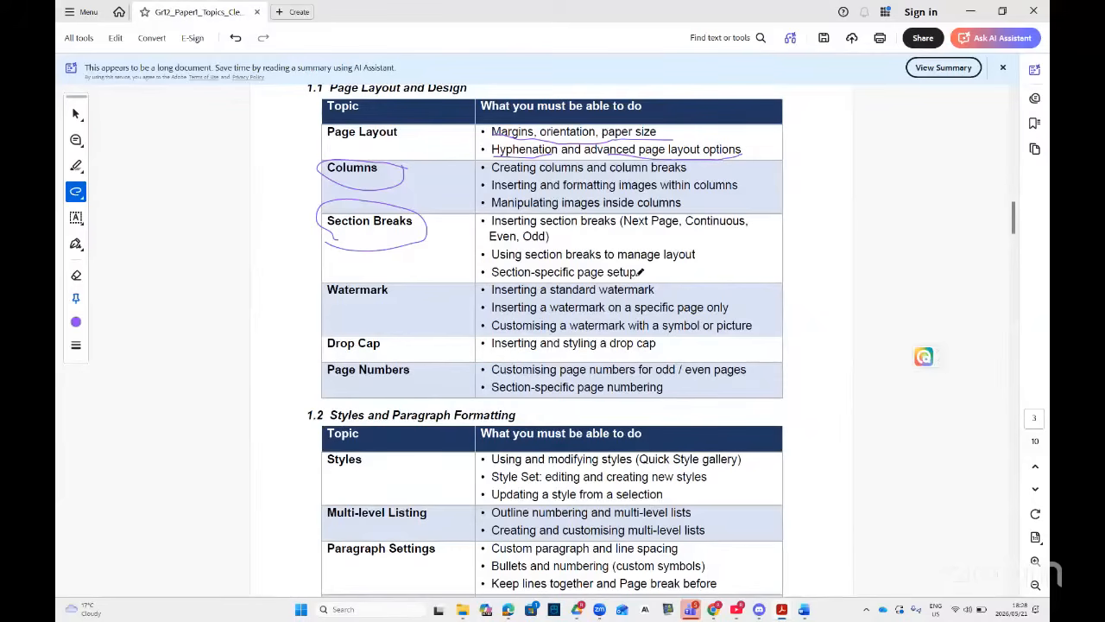
pyautogui.moveTo(765, 215)
pyautogui.mouseDown()
pyautogui.moveTo(769, 252)
pyautogui.moveTo(757, 261)
pyautogui.mouseUp()
# - Return to the Word practice workbook and review its pages and practice tasks from the cover through 1.6 Page Numbers
pyautogui.click(782, 609)
pyautogui.scroll(-5, 604, 449)
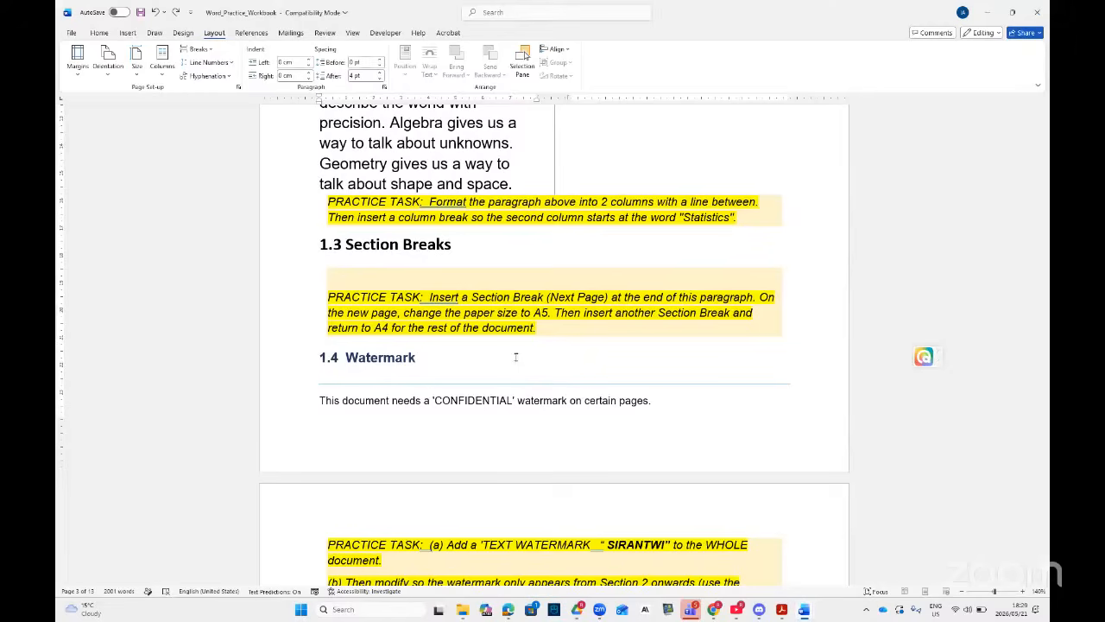
pyautogui.scroll(10, 557, 363)
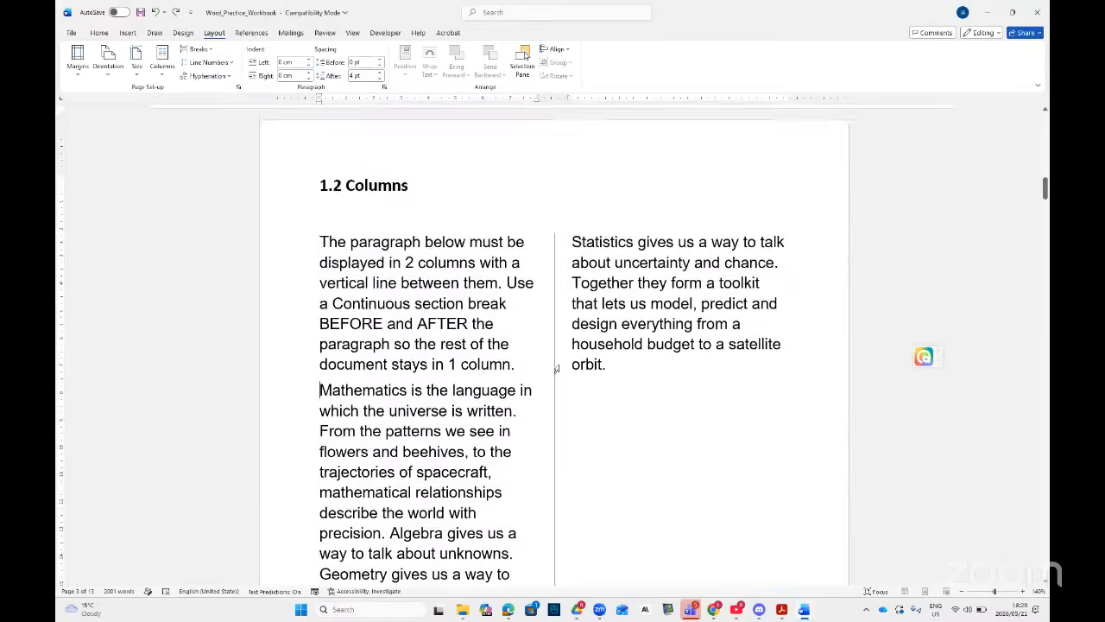
pyautogui.scroll(8, 560, 364)
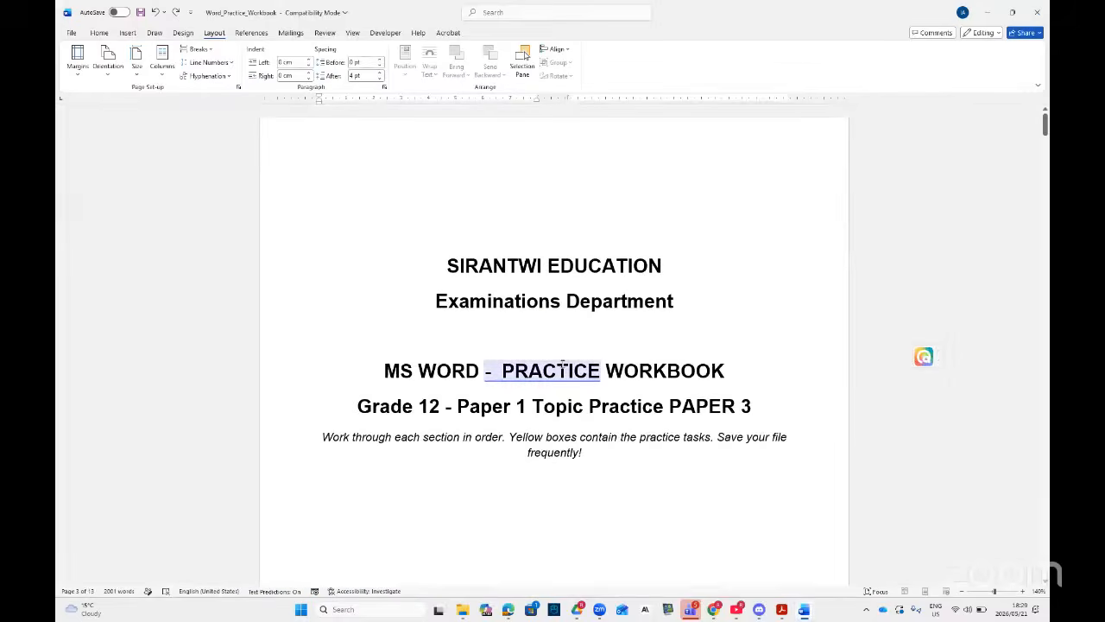
pyautogui.scroll(-3, 562, 365)
pyautogui.scroll(3, 562, 365)
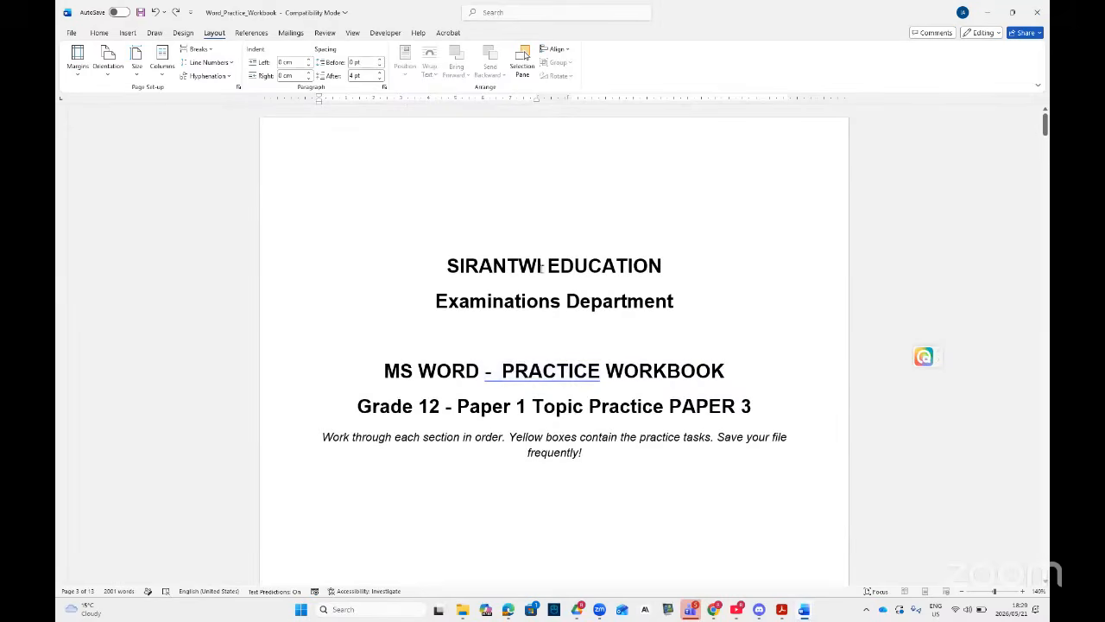
pyautogui.scroll(-8, 678, 390)
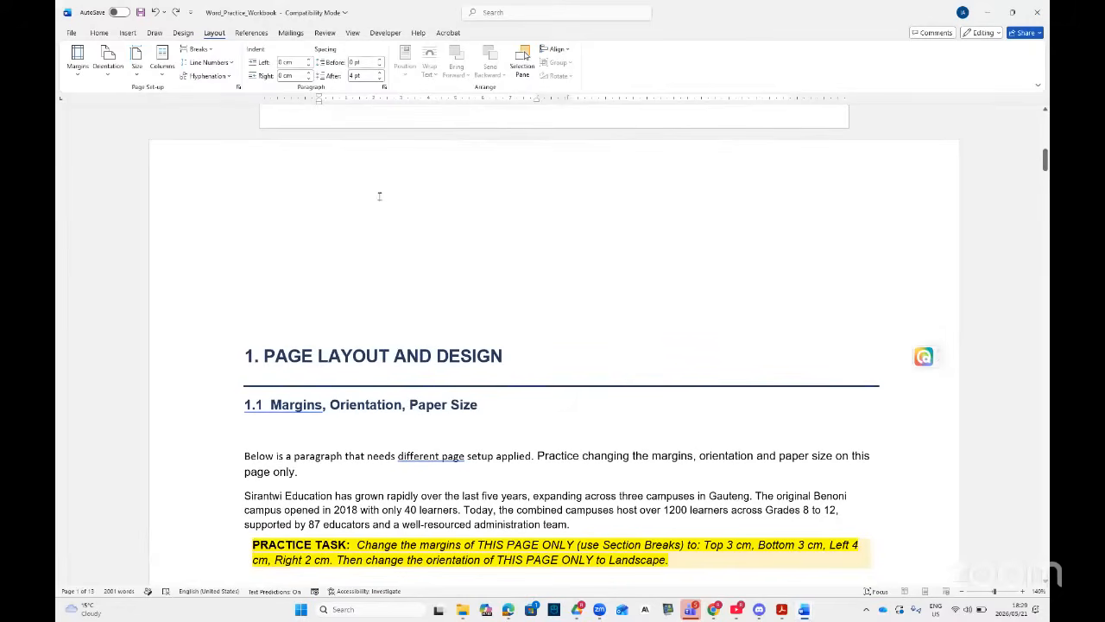
pyautogui.scroll(-8, 379, 200)
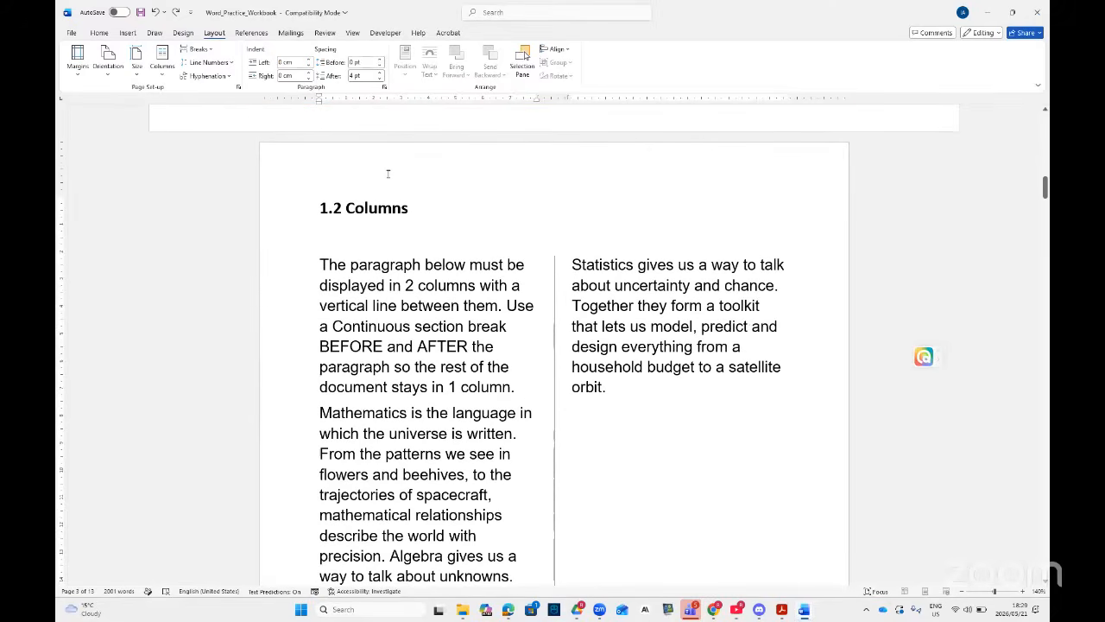
pyautogui.scroll(-7, 406, 216)
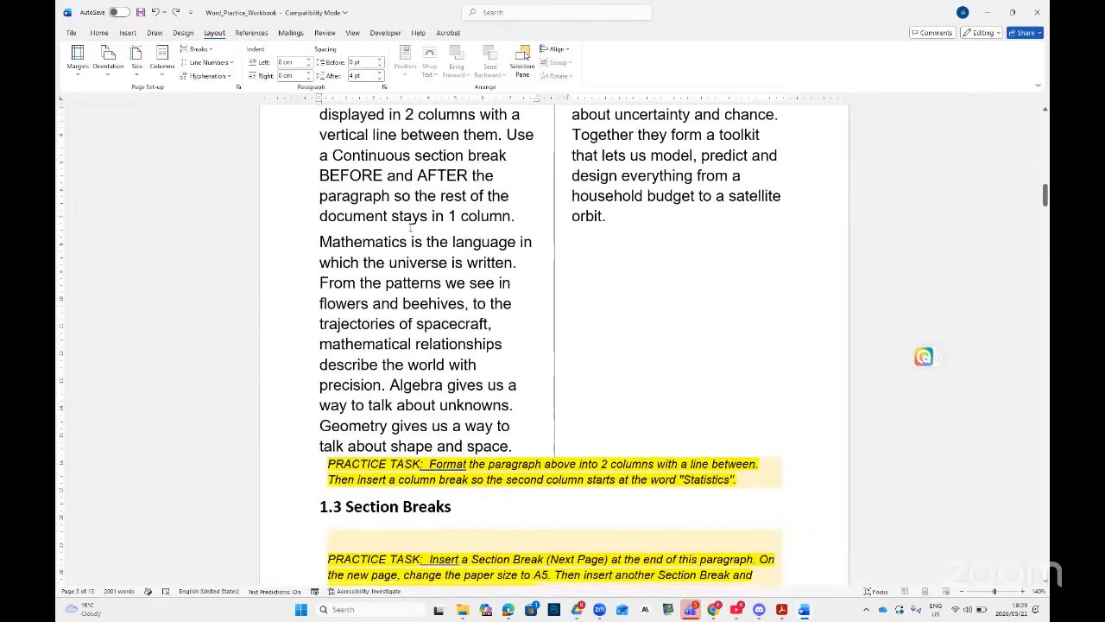
pyautogui.scroll(-7, 415, 231)
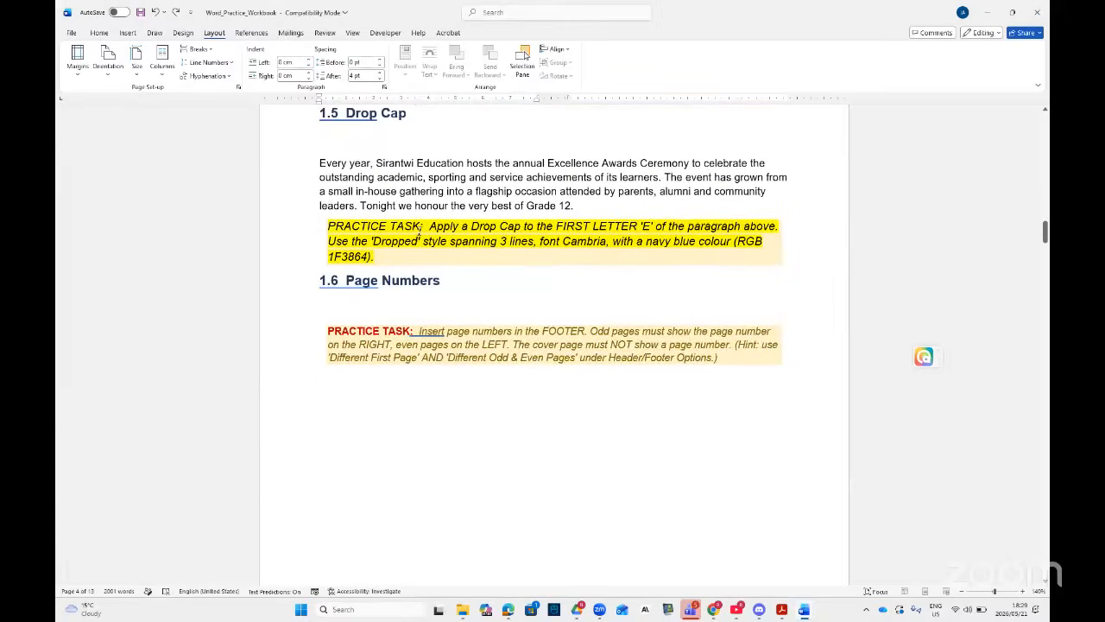
pyautogui.scroll(5, 420, 234)
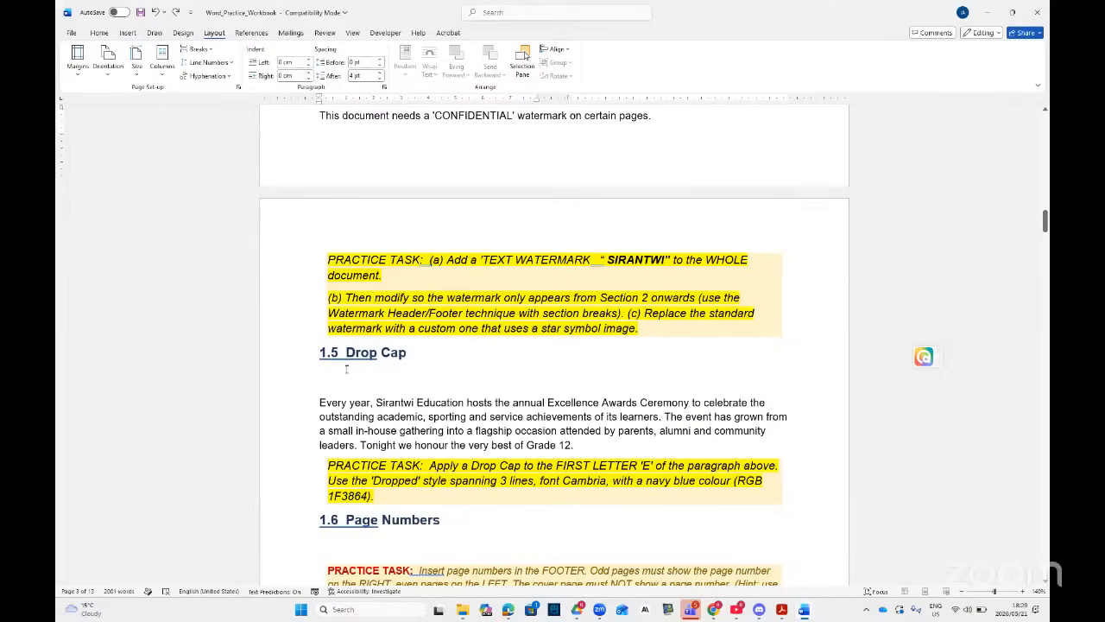
pyautogui.scroll(7, 387, 371)
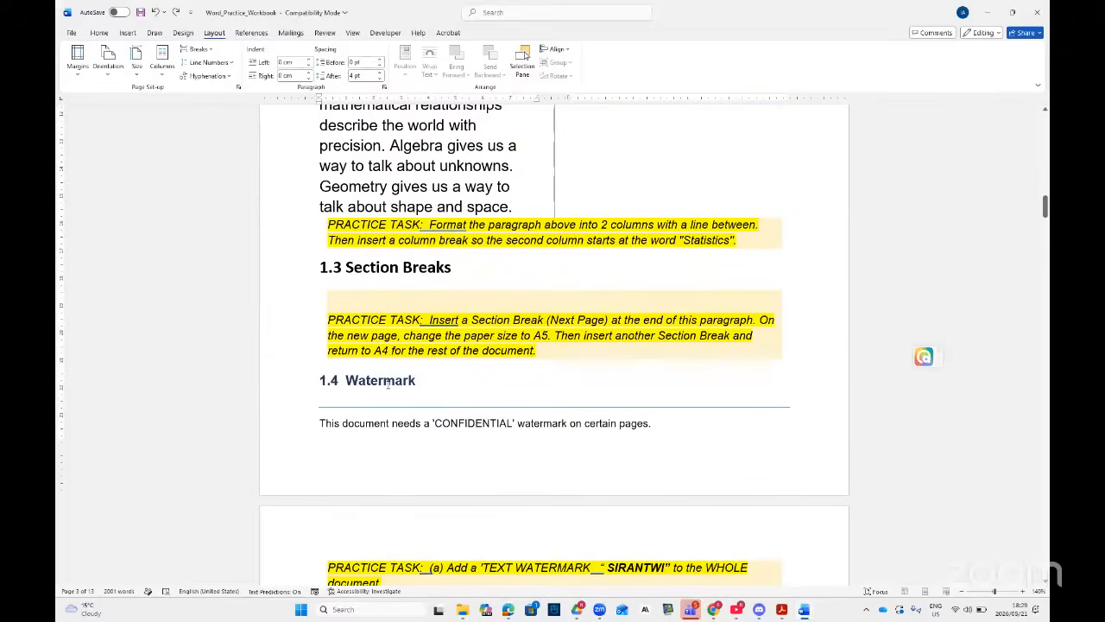
pyautogui.scroll(2, 388, 386)
# - Insert a Continuous section break immediately before the 1.3 Section Breaks heading
pyautogui.click(316, 336)
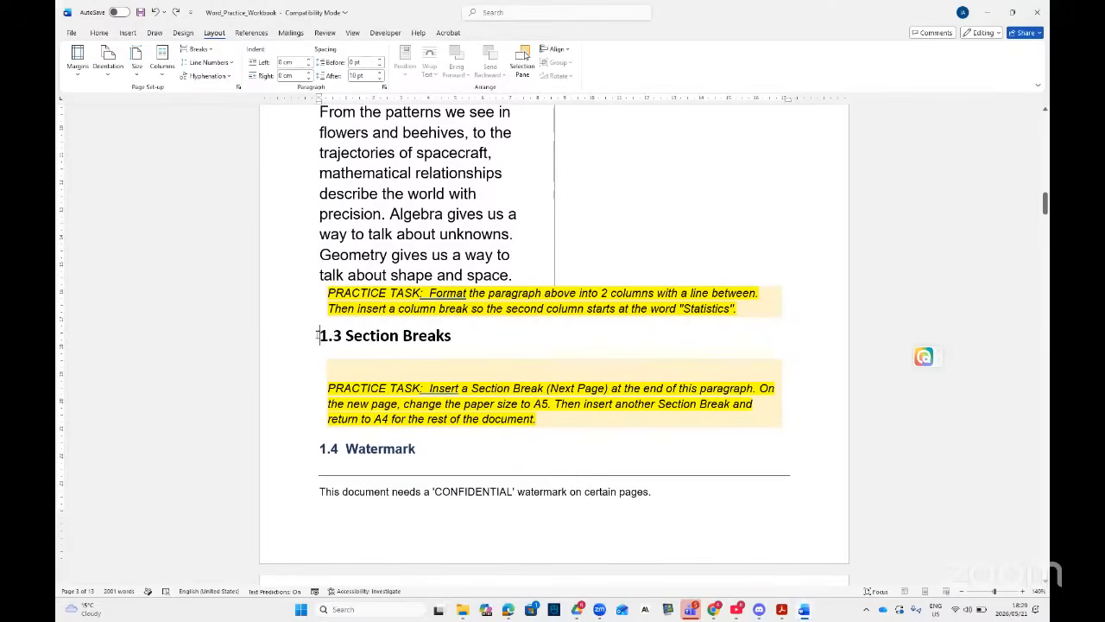
pyautogui.click(214, 50)
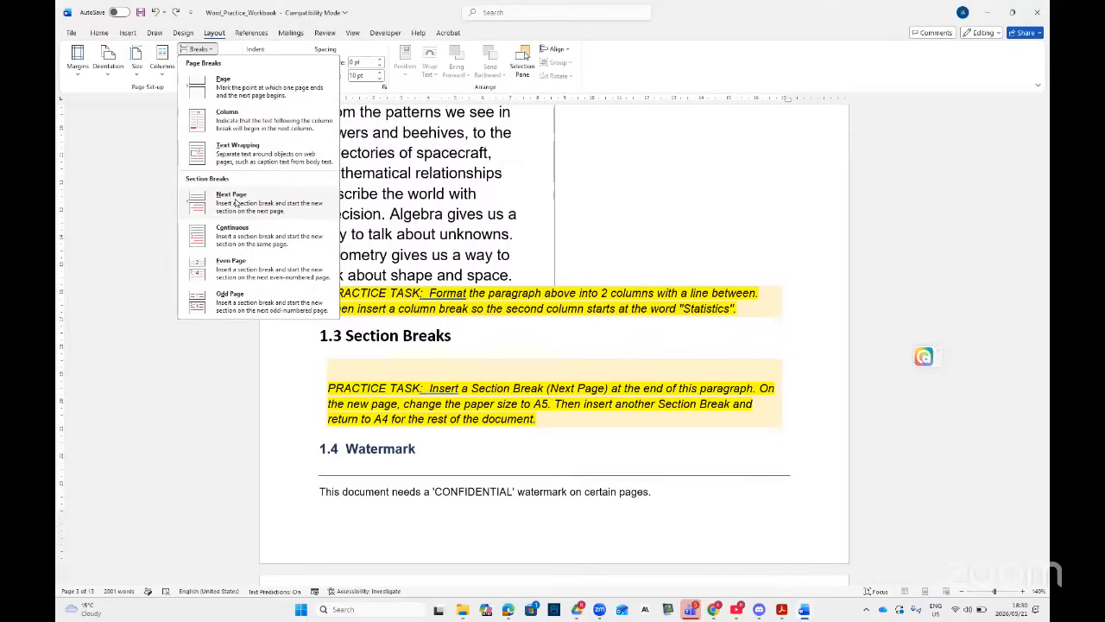
pyautogui.click(258, 240)
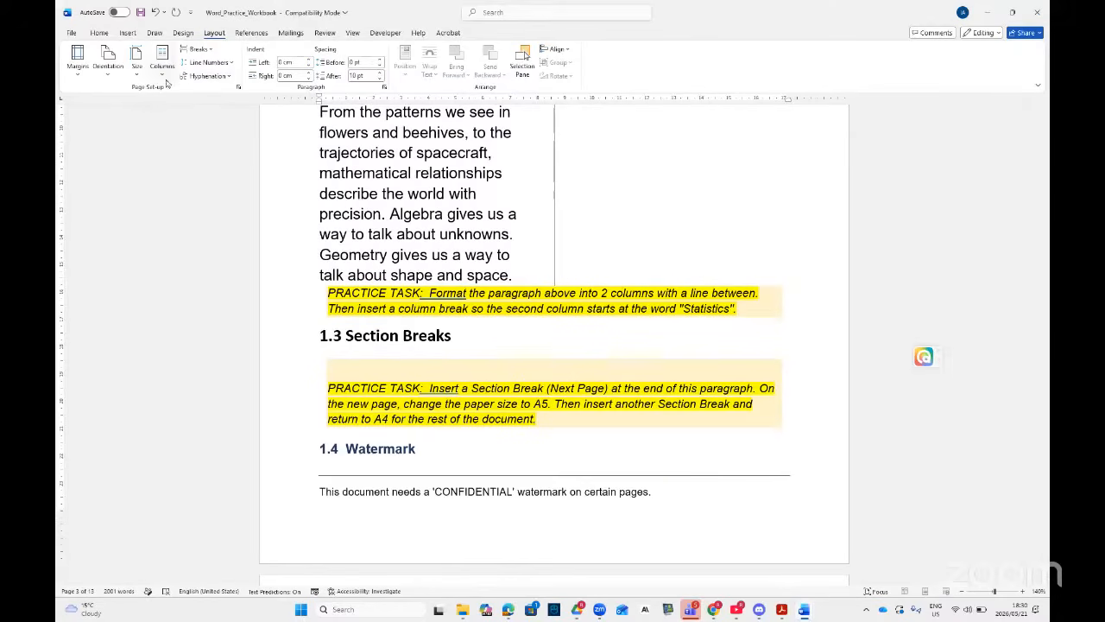
# - Show the formatting marks and check the section break at the end of the 1.2 practice task
pyautogui.click(100, 33)
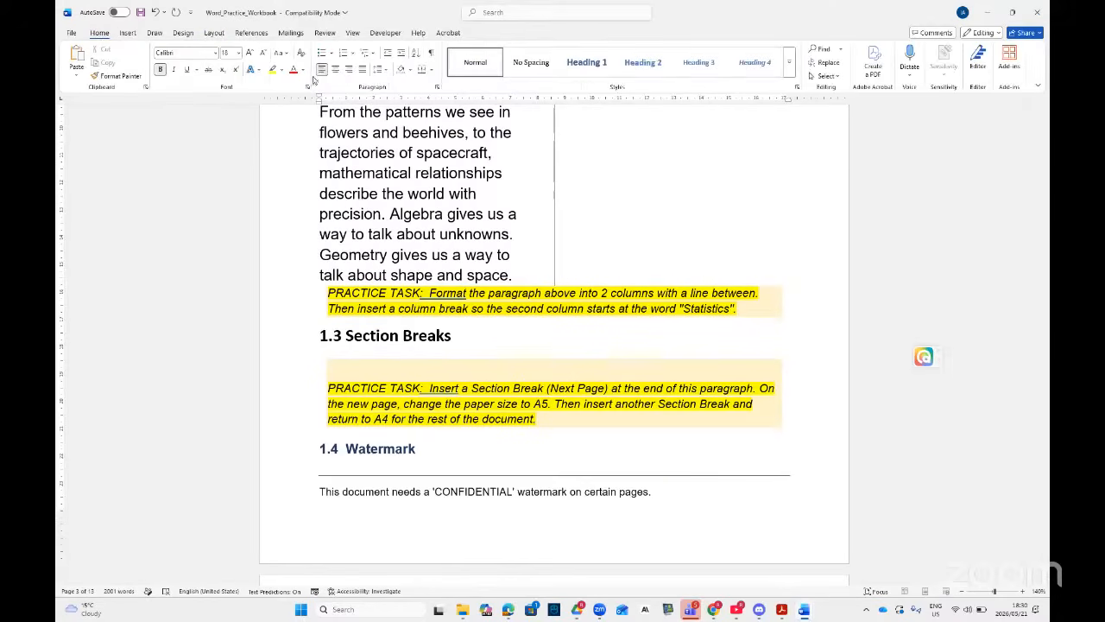
pyautogui.click(432, 54)
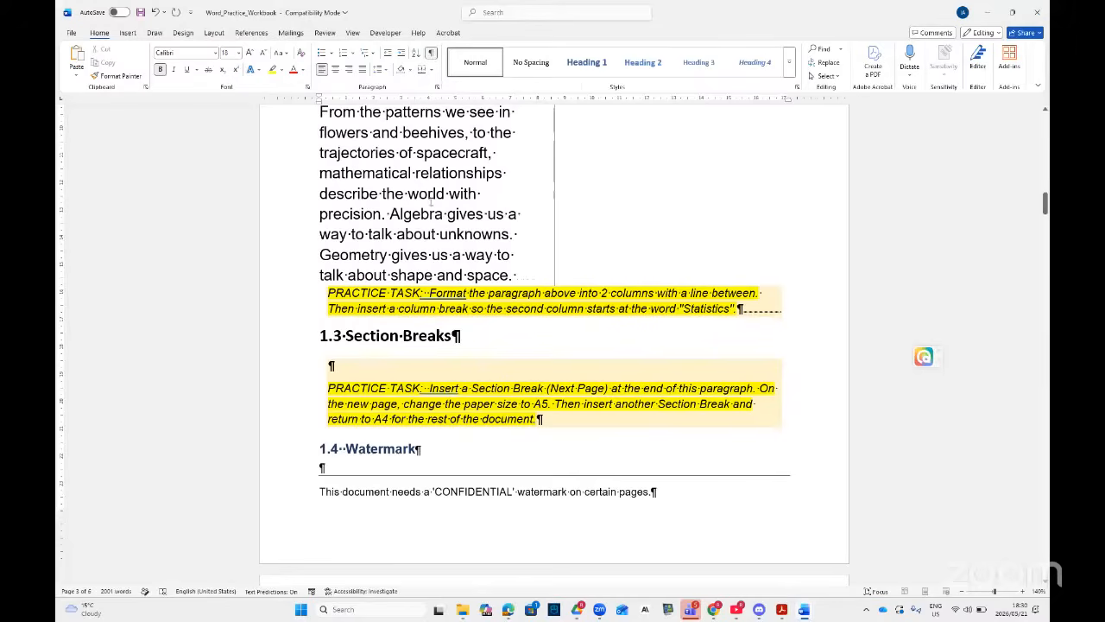
pyautogui.click(736, 309)
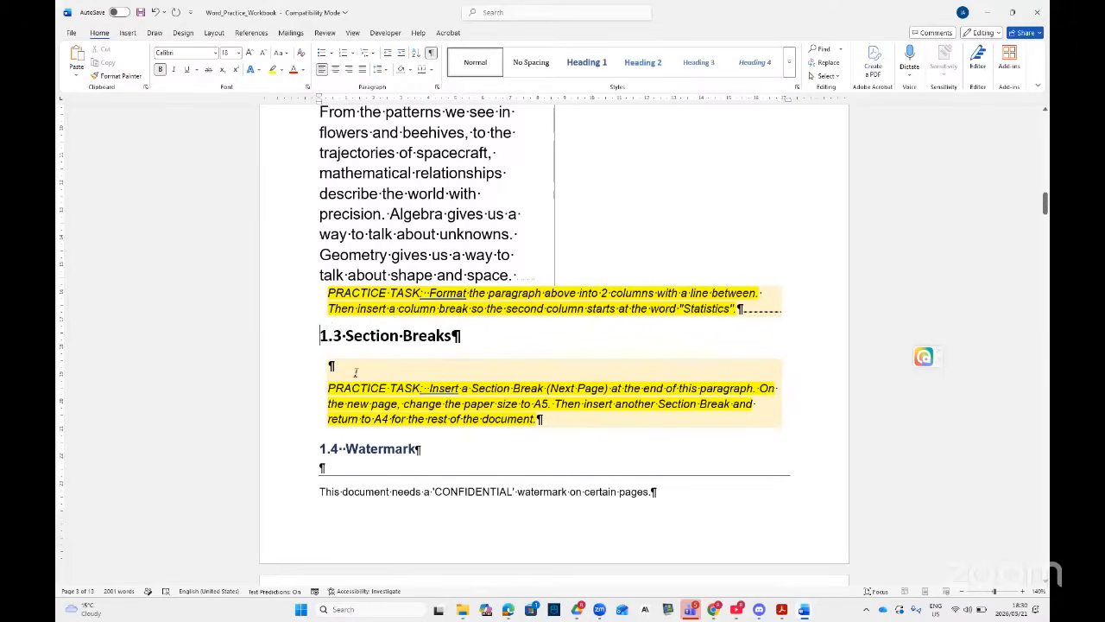
# - Open the footer on the 1.3 Section Breaks page, compare the section labels across pages, and unlink the section 3 footer from the previous section
pyautogui.scroll(-3, 356, 373)
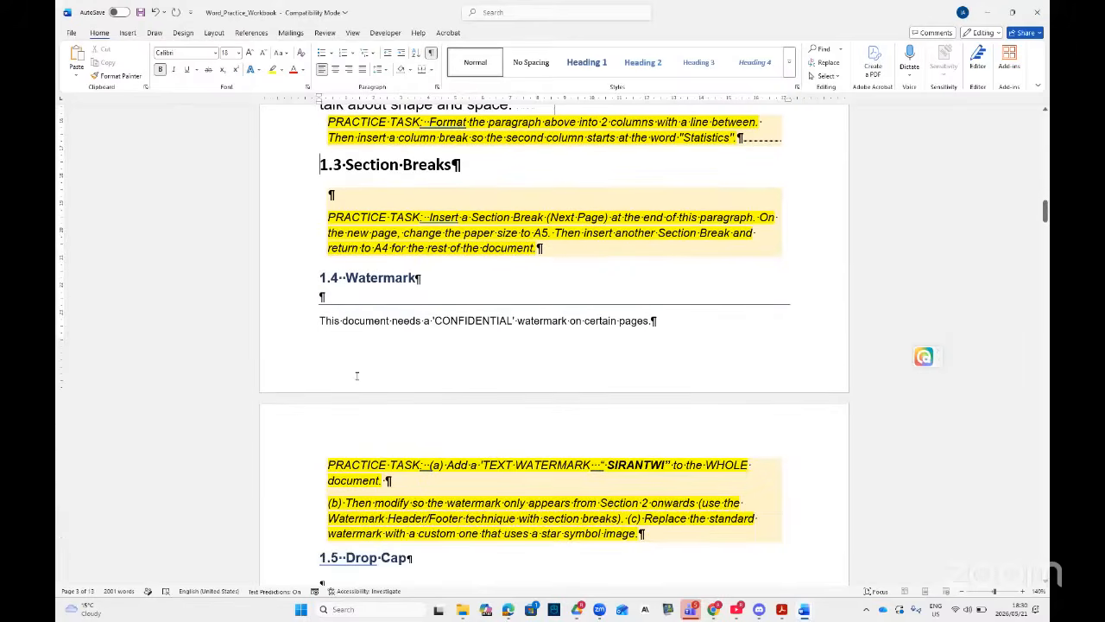
pyautogui.doubleClick(444, 377)
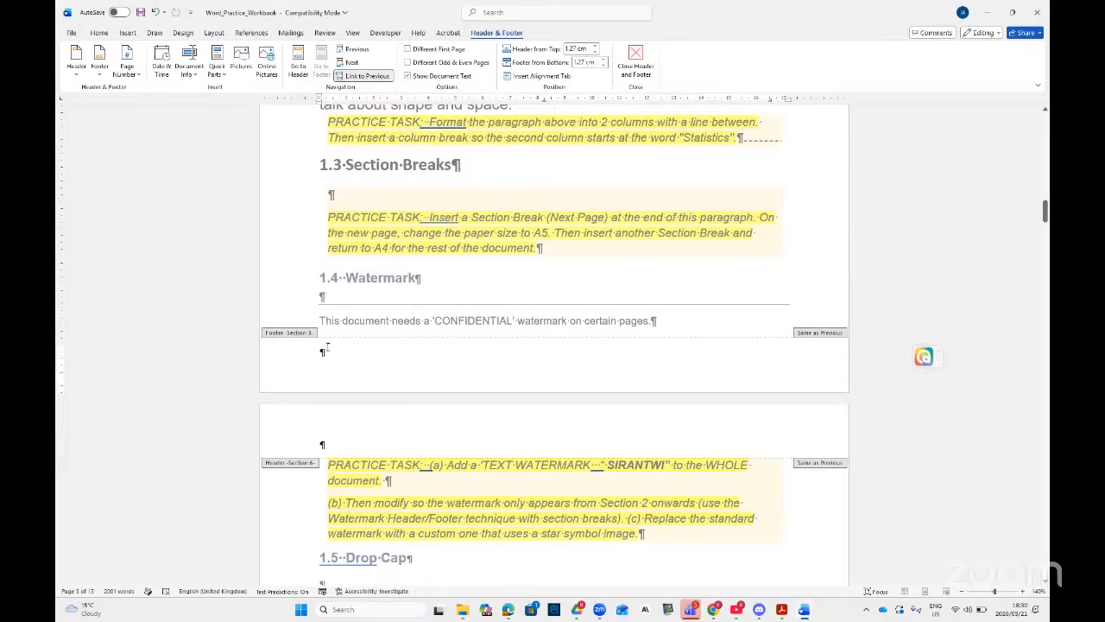
pyautogui.scroll(10, 326, 347)
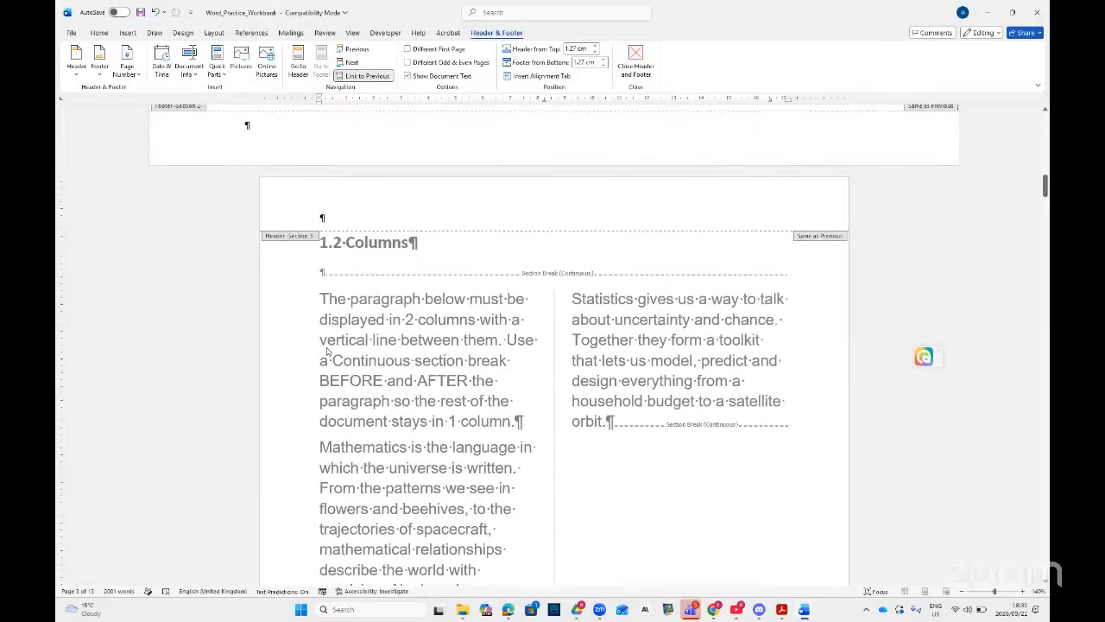
pyautogui.scroll(3, 326, 347)
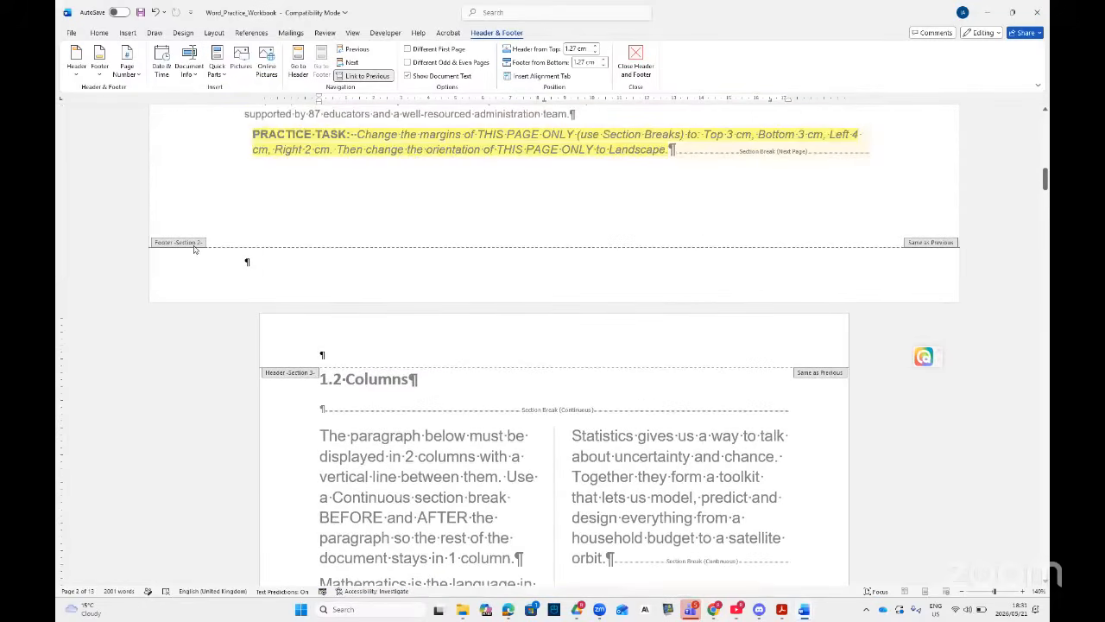
pyautogui.scroll(-12, 356, 357)
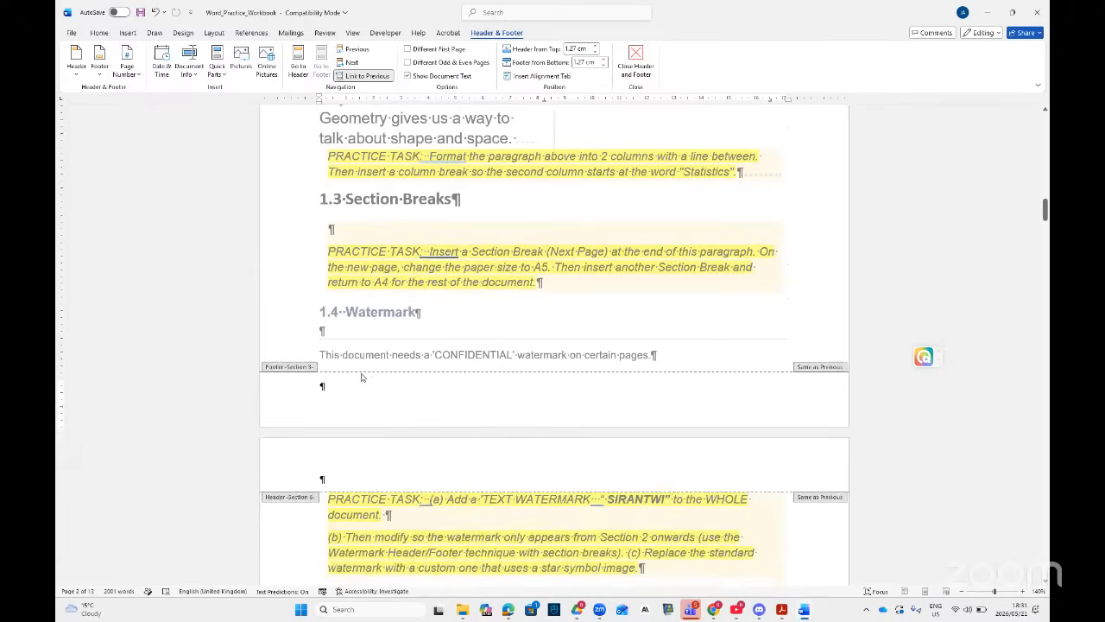
pyautogui.click(366, 77)
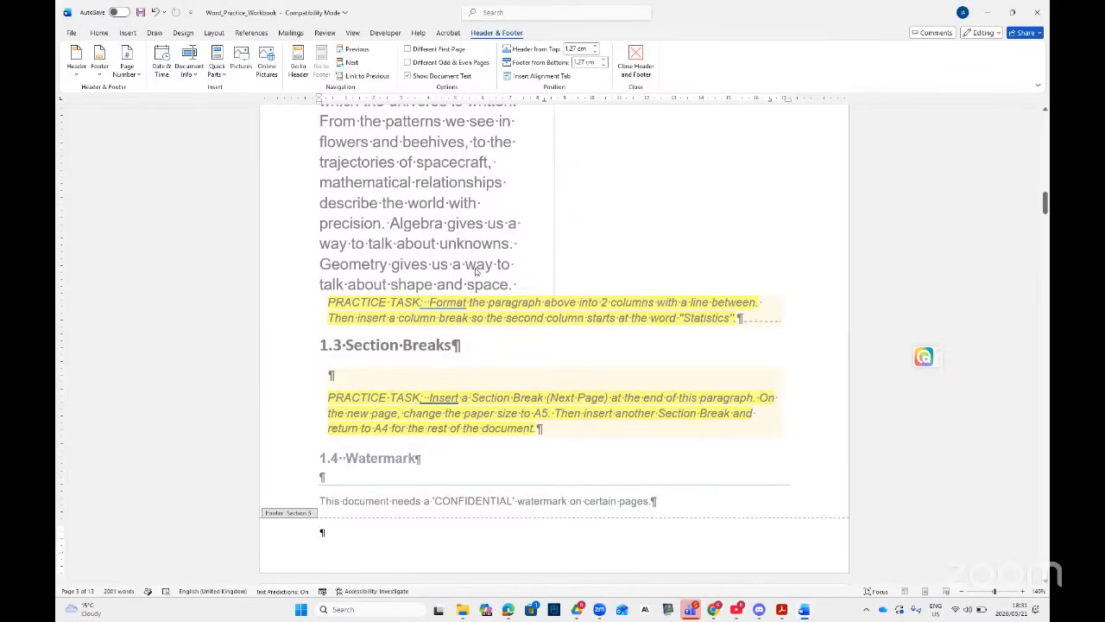
pyautogui.scroll(8, 452, 335)
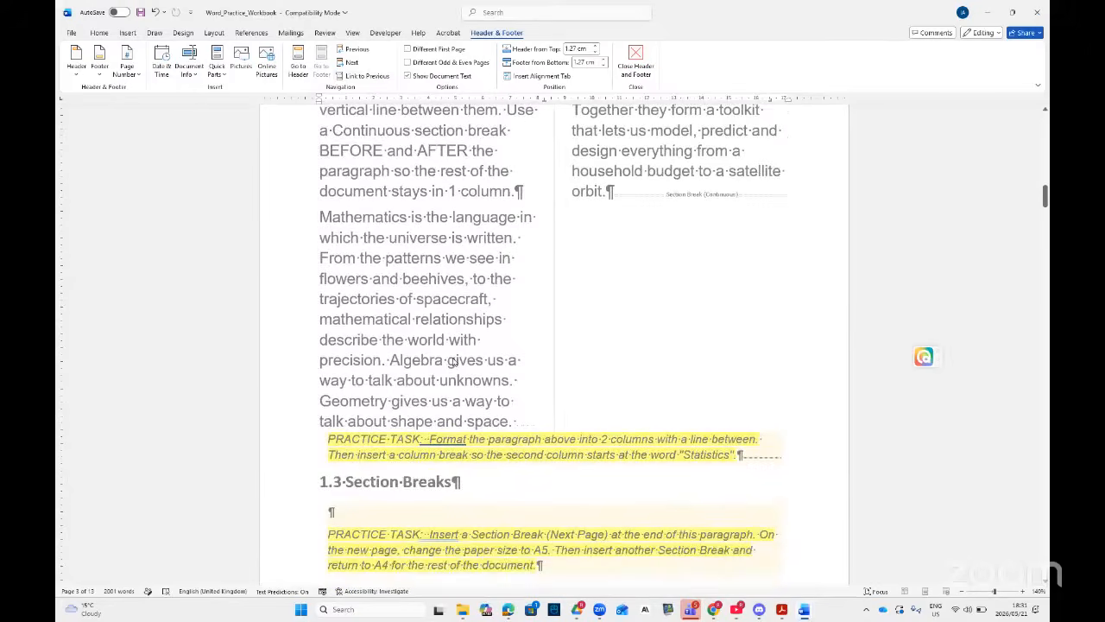
pyautogui.scroll(3, 380, 297)
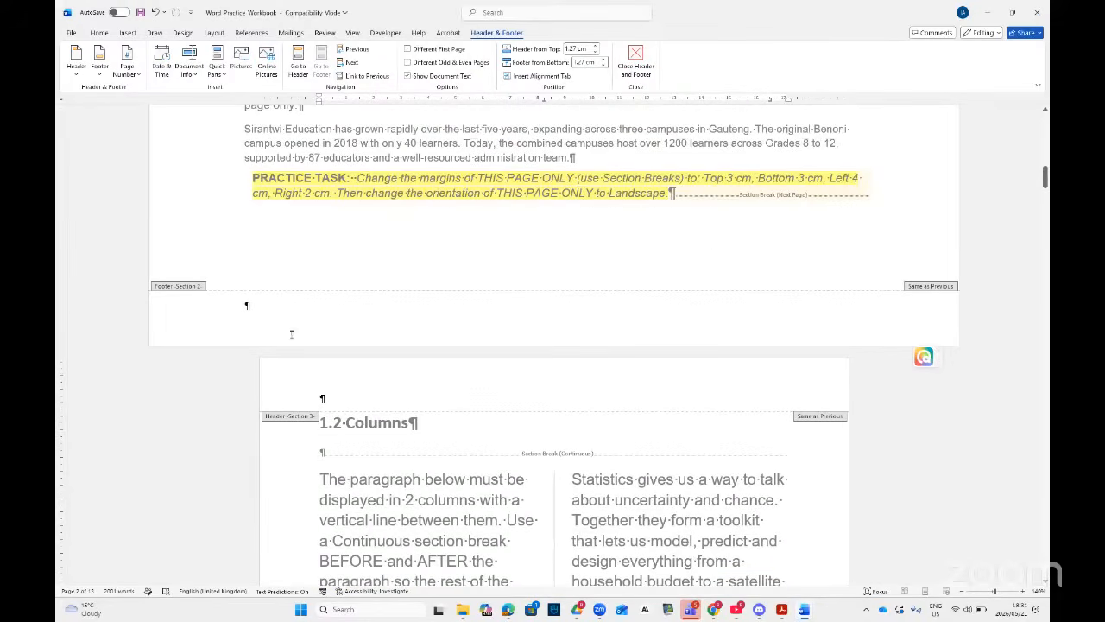
# - Unlink the section 3 header on the 1.2 Columns page from the previous section
pyautogui.click(446, 391)
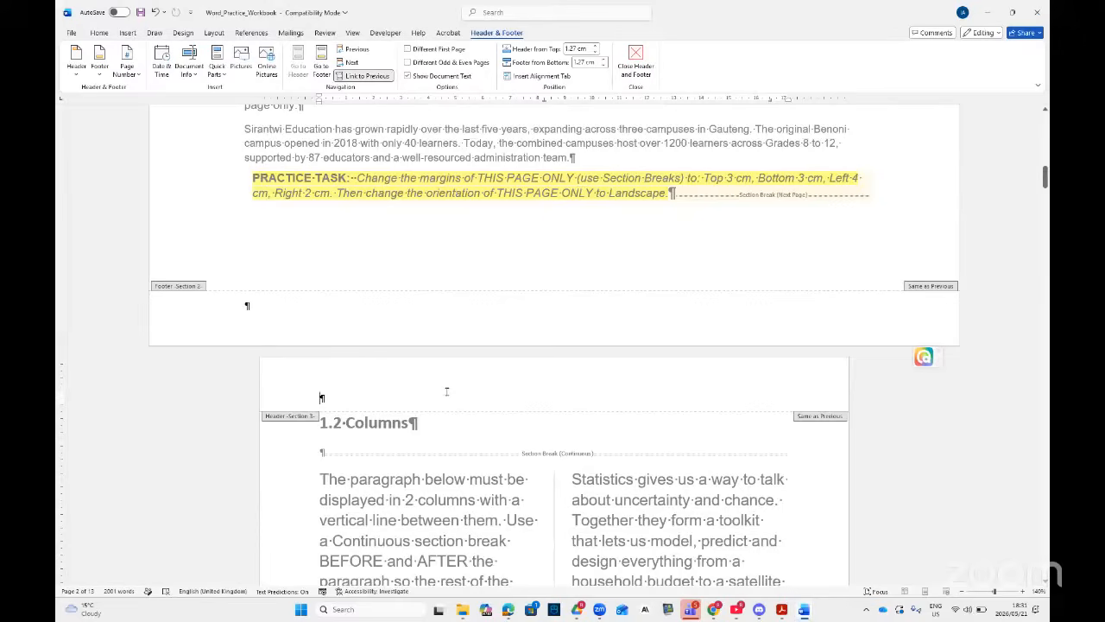
pyautogui.click(375, 77)
pyautogui.scroll(-3, 435, 211)
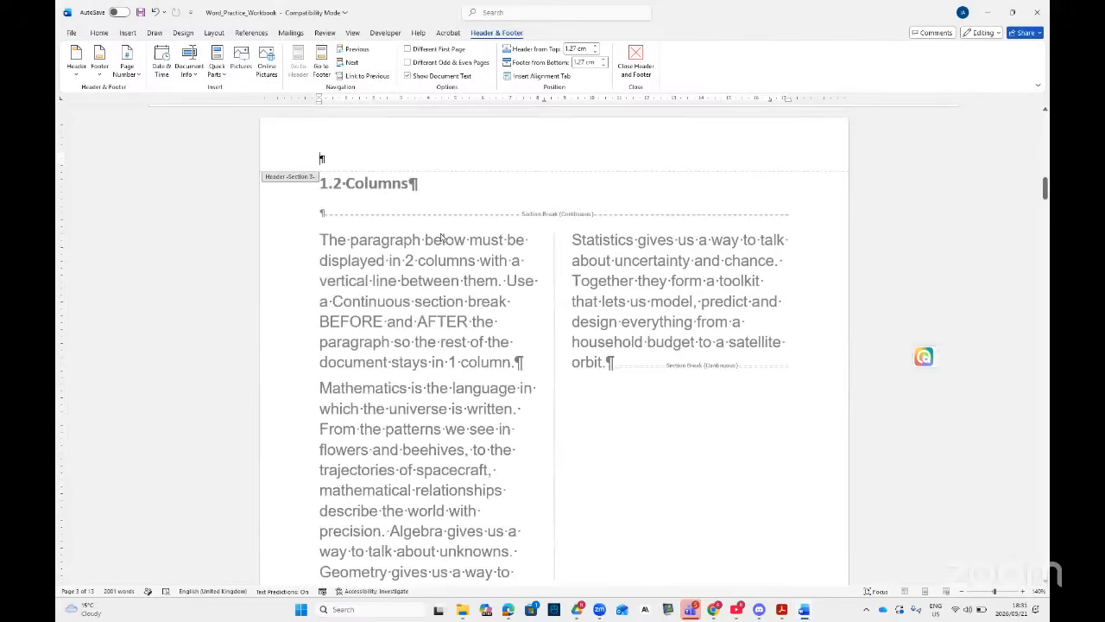
pyautogui.scroll(2, 440, 237)
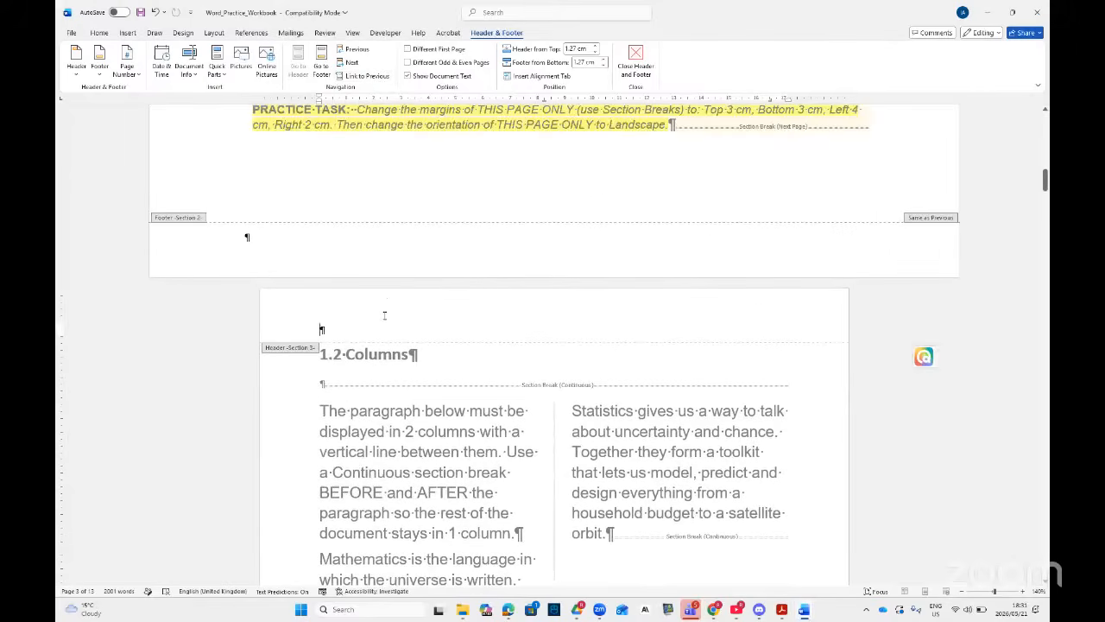
# - Place the cursor in the section 3 footer and hide the formatting marks
pyautogui.scroll(-8, 385, 315)
pyautogui.click(374, 336)
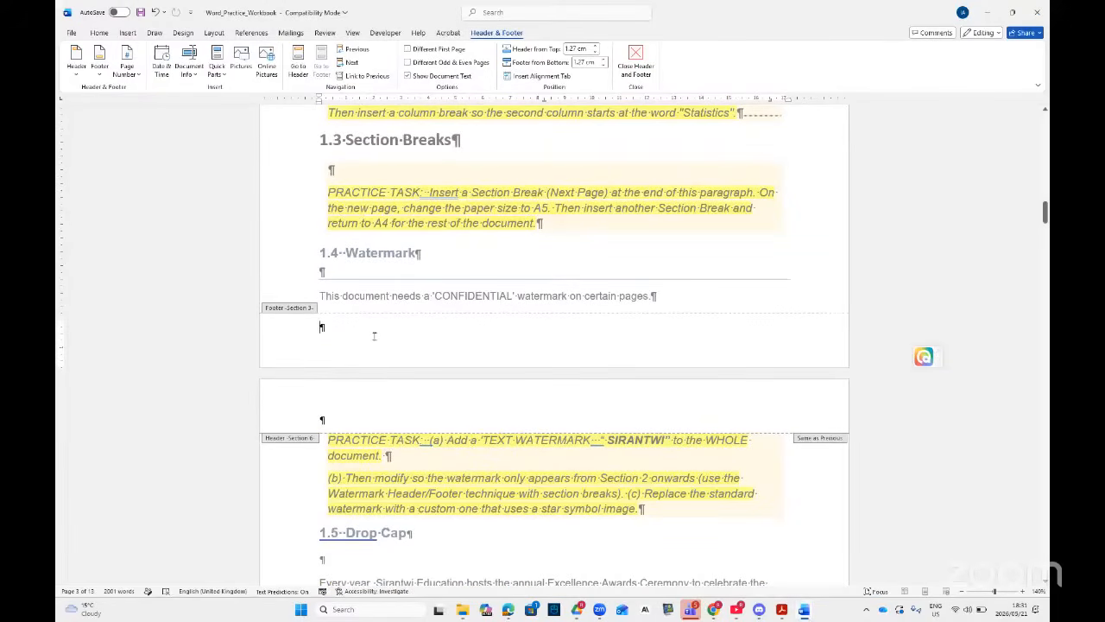
pyautogui.click(100, 33)
pyautogui.click(431, 54)
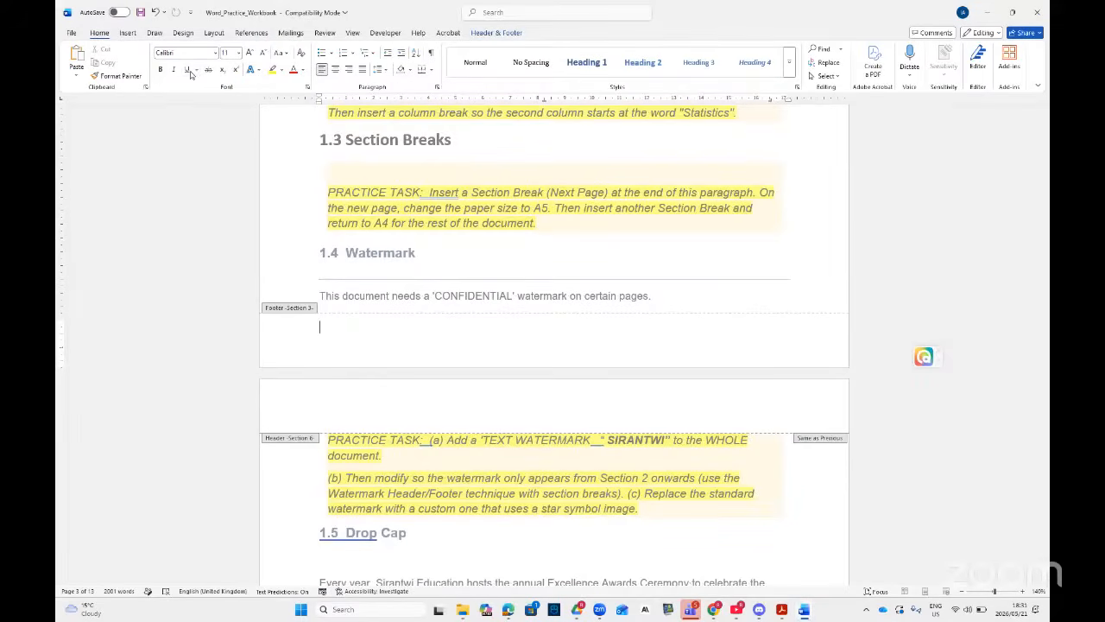
# - Insert a Plain Number 2 page number at the bottom of the page in the section 3 footer
pyautogui.click(496, 33)
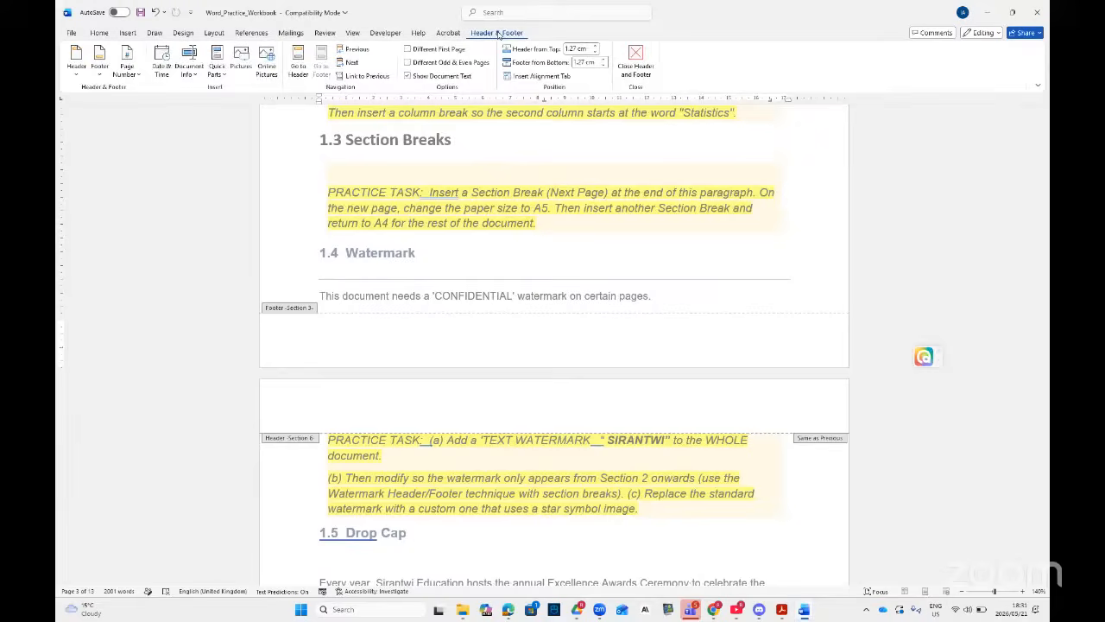
pyautogui.click(138, 75)
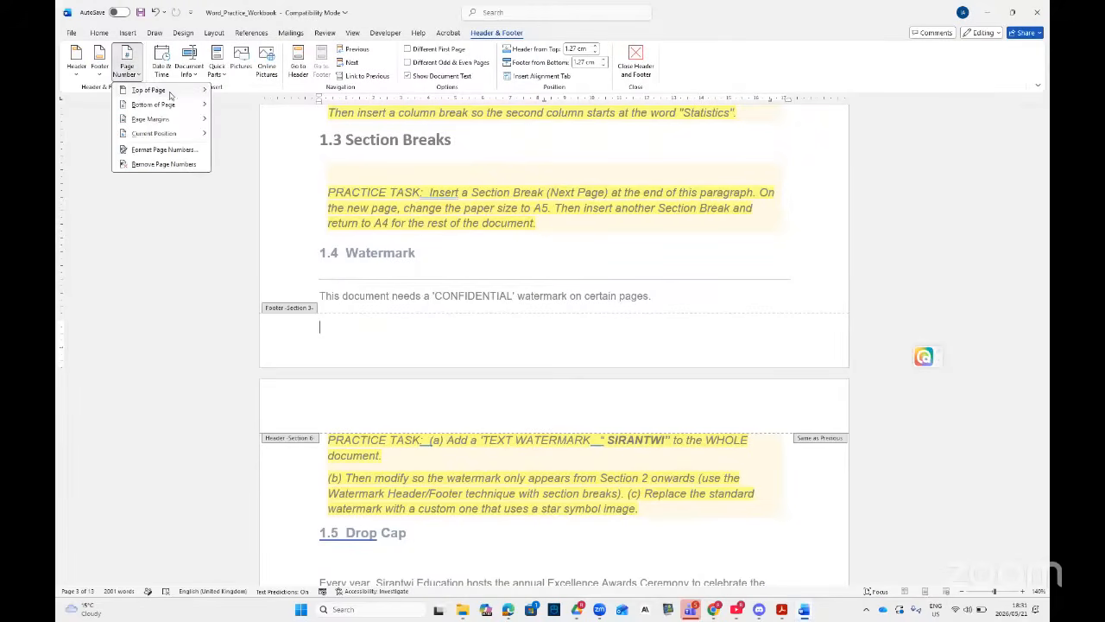
pyautogui.moveTo(187, 104)
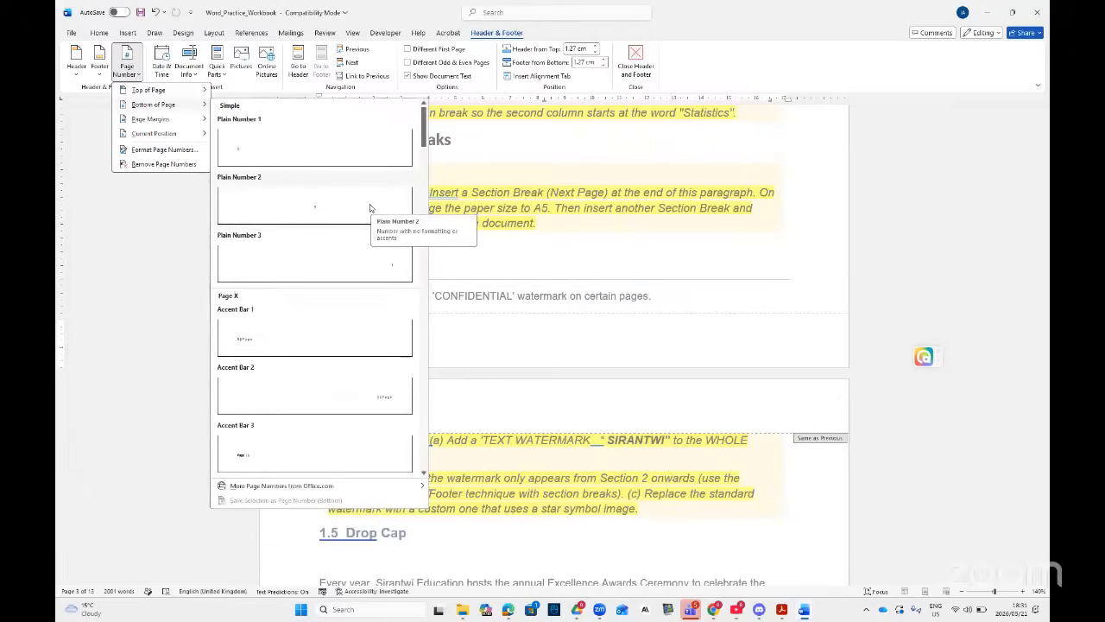
pyautogui.scroll(-8, 353, 340)
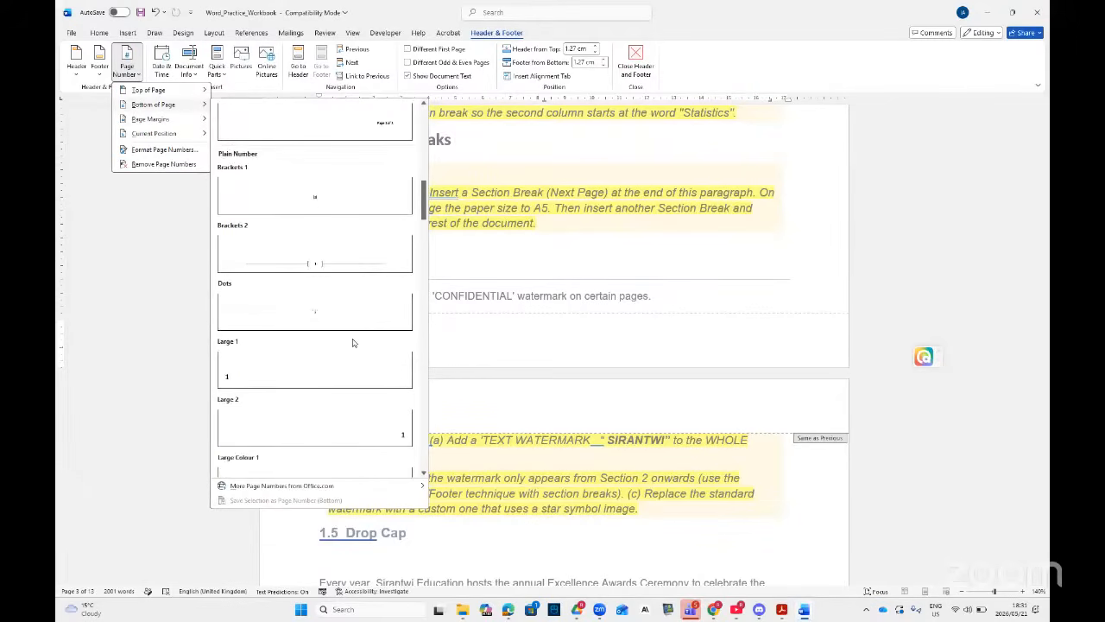
pyautogui.scroll(-10, 350, 349)
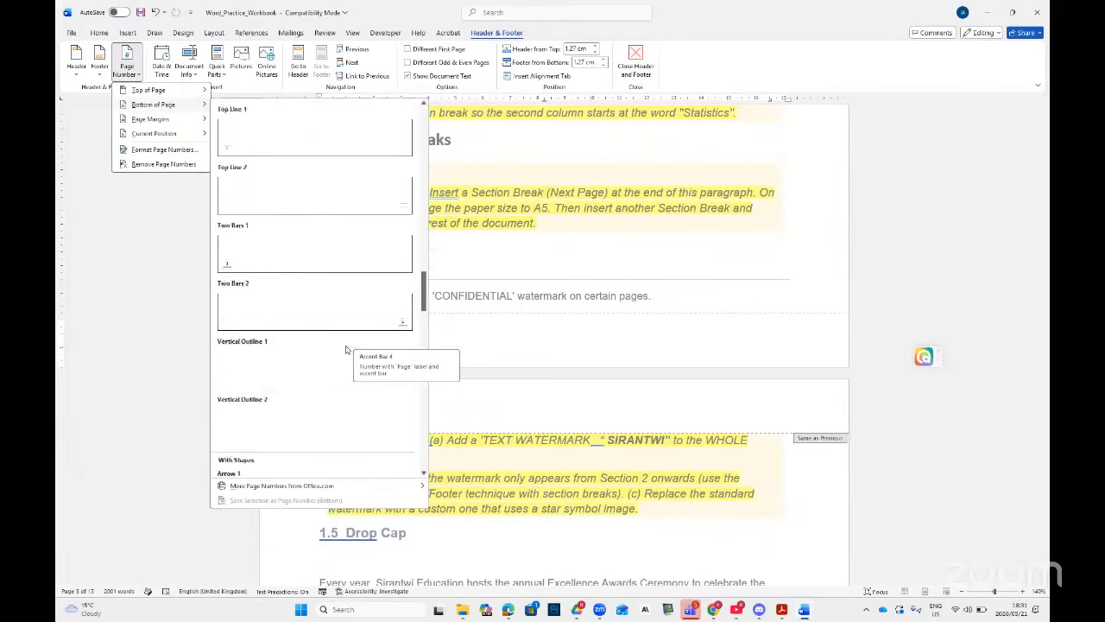
pyautogui.scroll(-3, 341, 362)
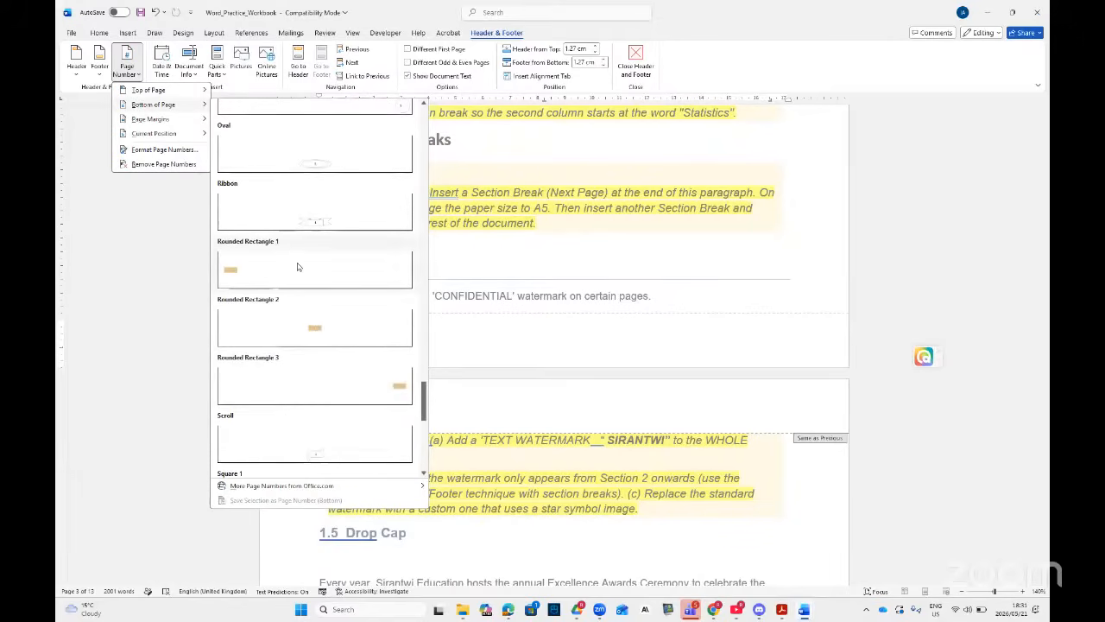
pyautogui.scroll(-3, 313, 225)
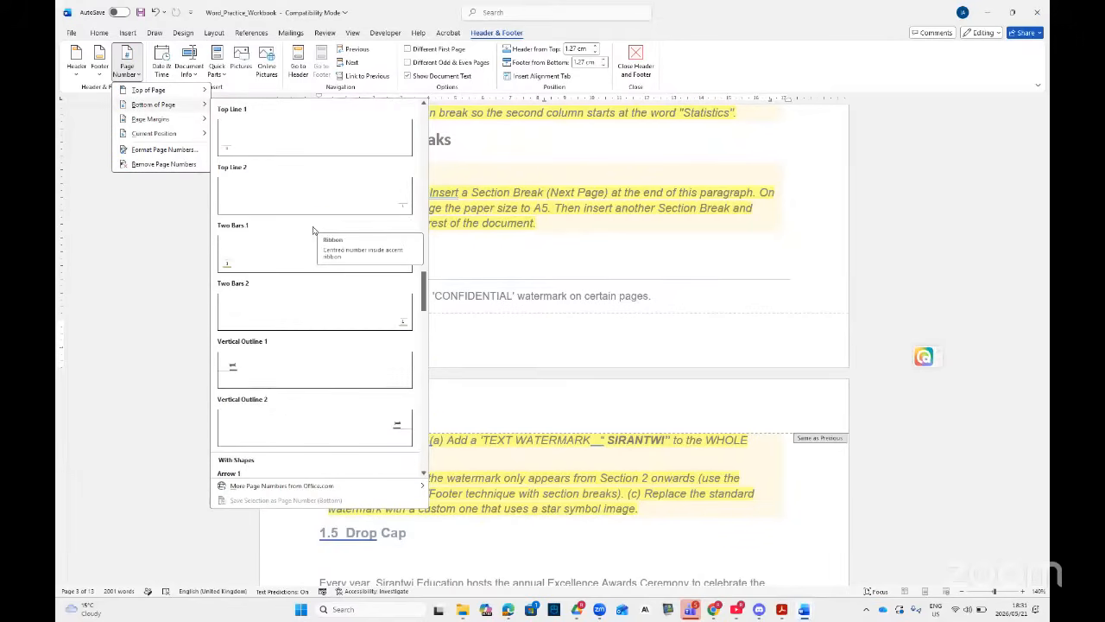
pyautogui.scroll(3, 314, 231)
pyautogui.scroll(10, 314, 230)
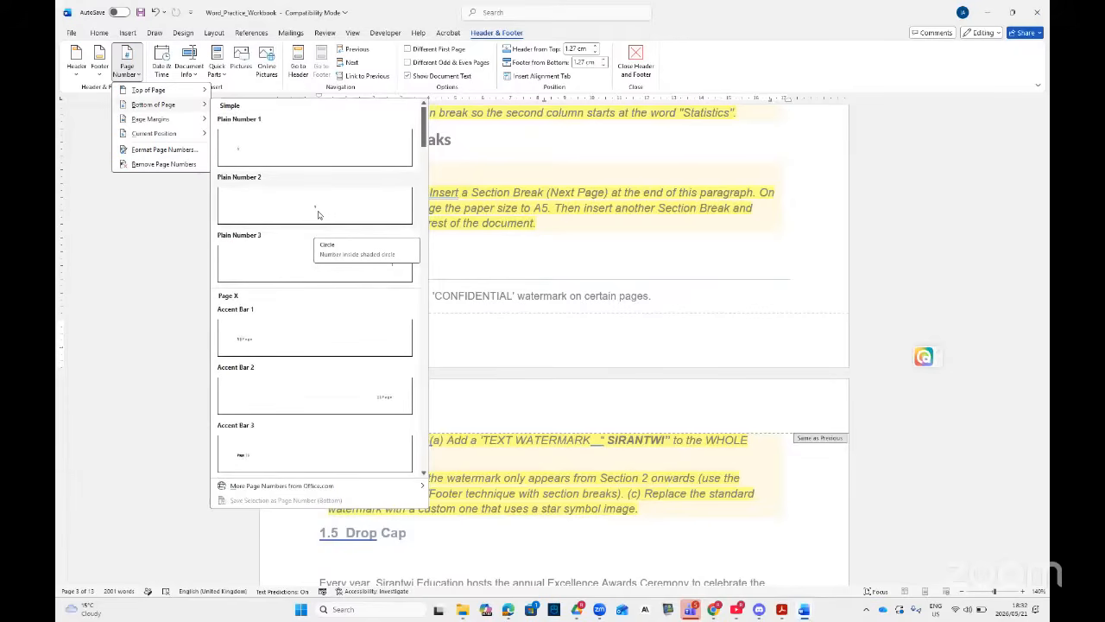
pyautogui.click(330, 211)
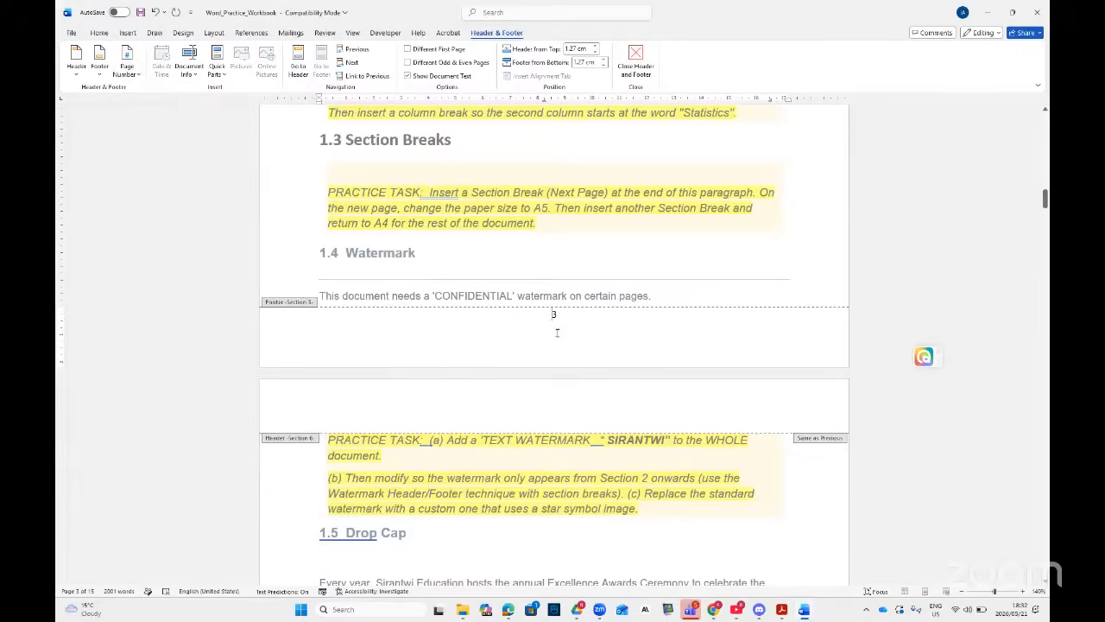
# - Compare the footers of sections 1, 2 and 3 to check where the page number appears
pyautogui.scroll(10, 557, 332)
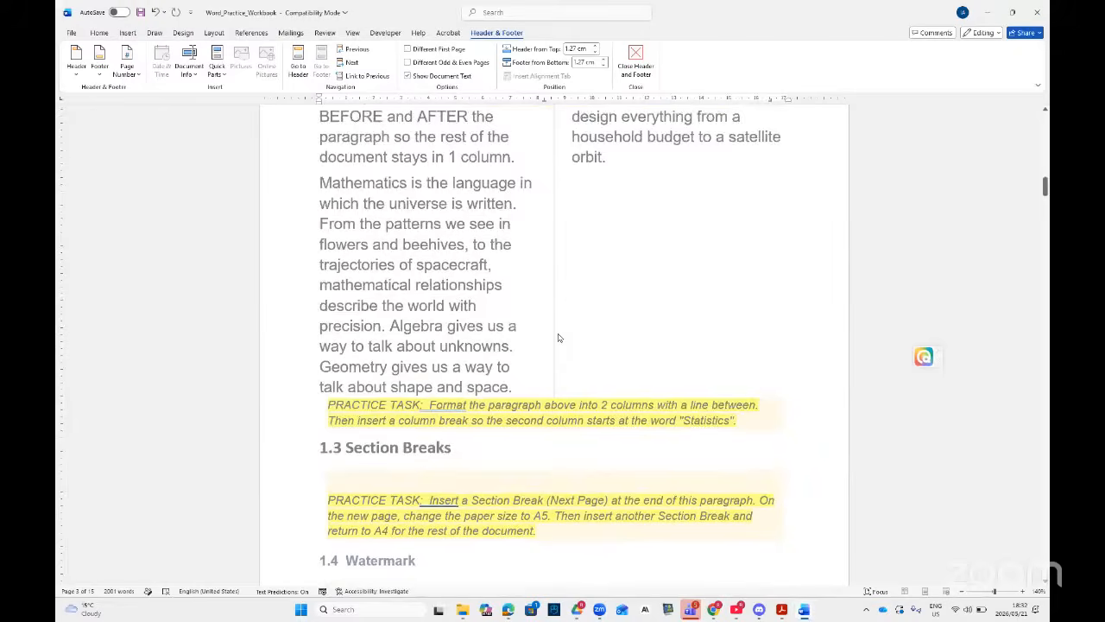
pyautogui.scroll(15, 557, 332)
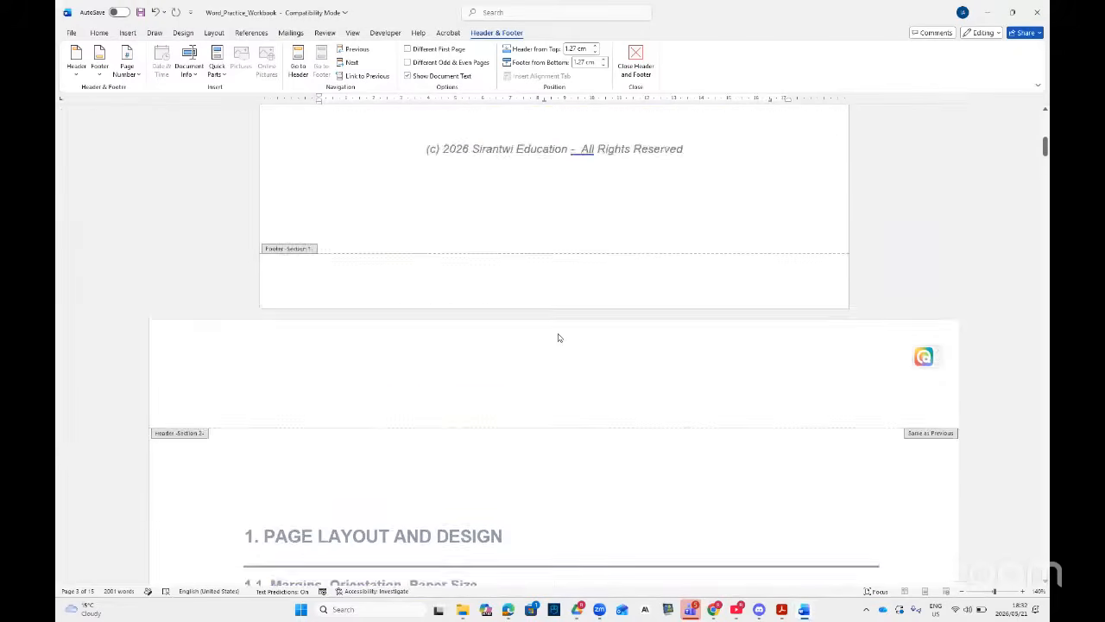
pyautogui.scroll(-15, 557, 338)
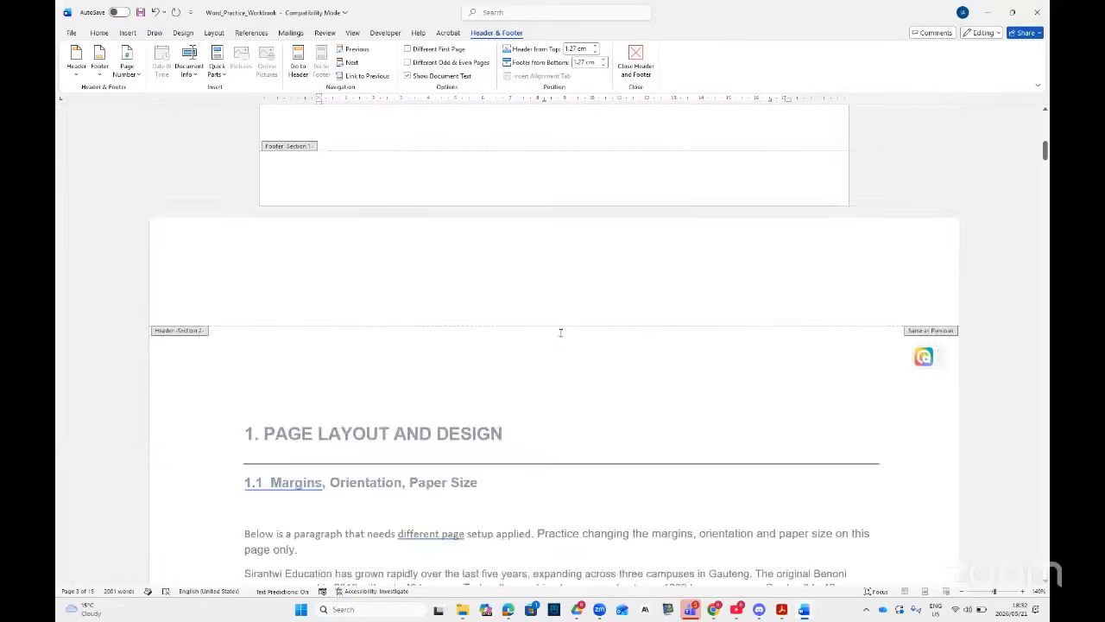
pyautogui.scroll(-10, 555, 348)
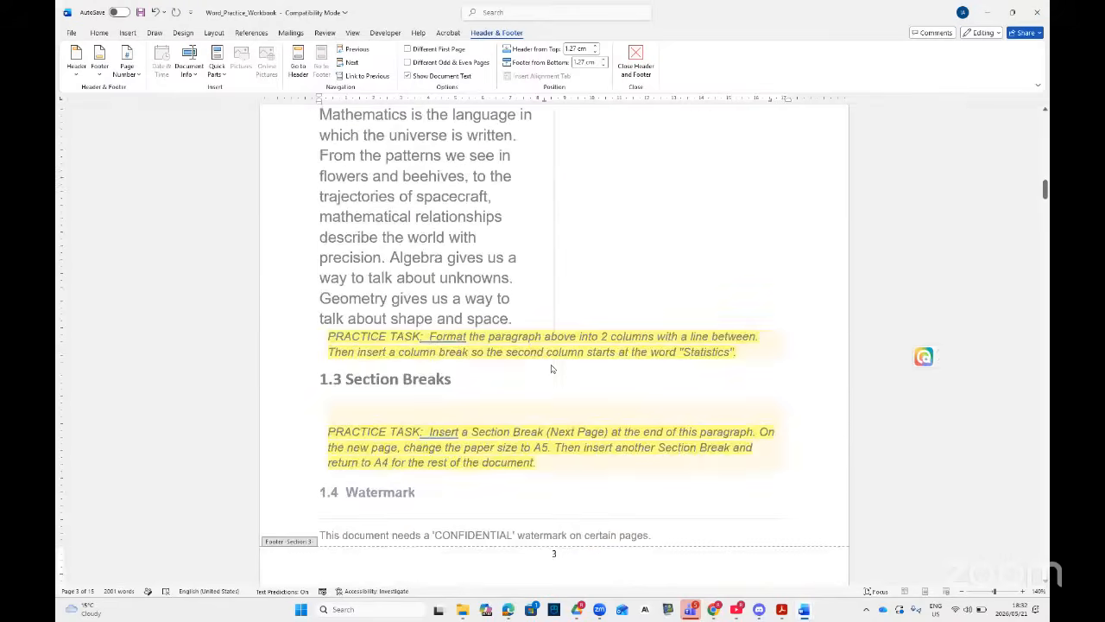
pyautogui.doubleClick(556, 383)
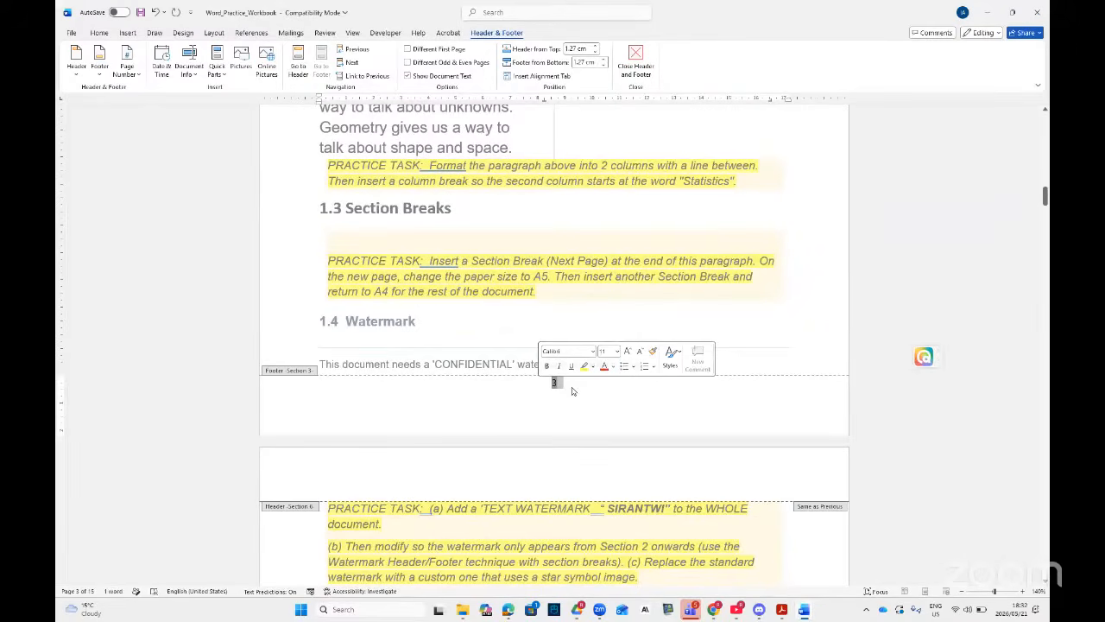
pyautogui.click(575, 390)
pyautogui.scroll(6, 581, 395)
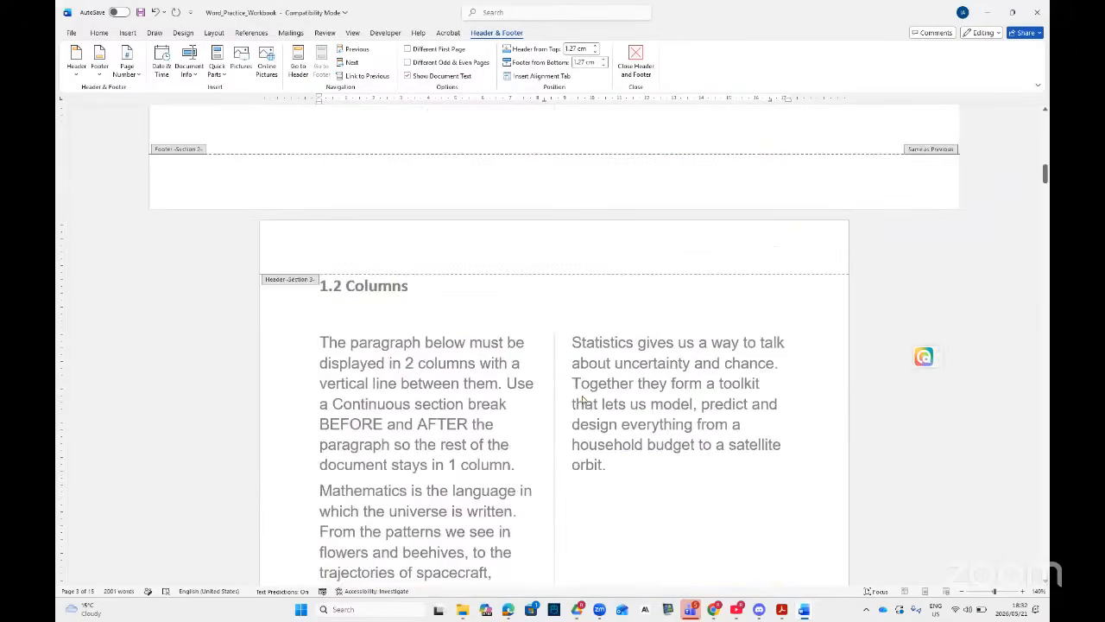
pyautogui.scroll(2, 583, 398)
pyautogui.scroll(15, 586, 340)
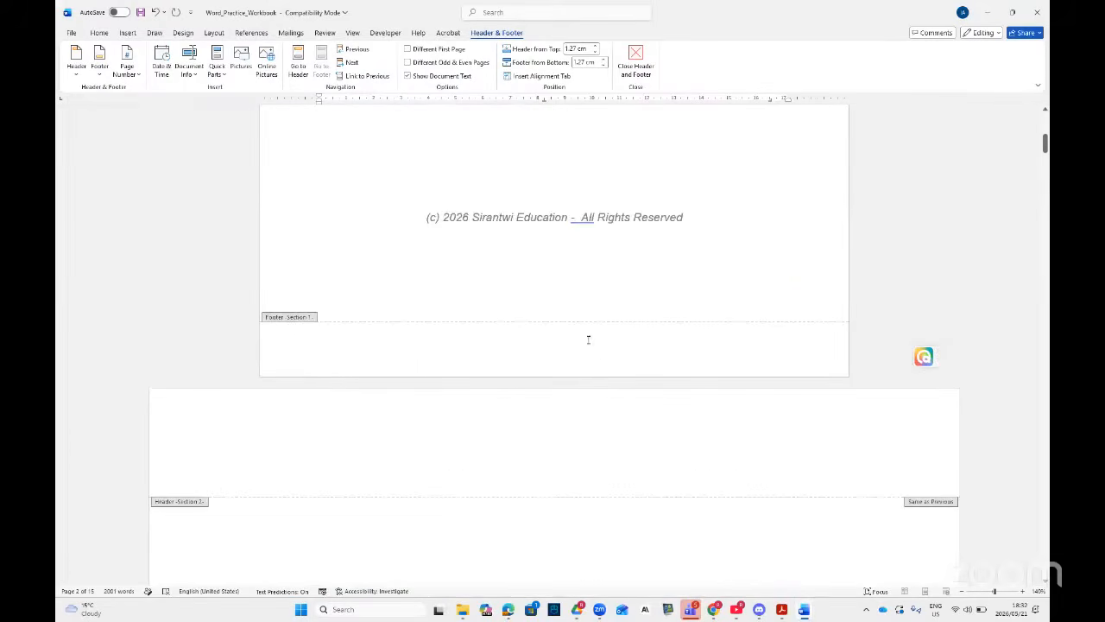
pyautogui.scroll(-15, 589, 354)
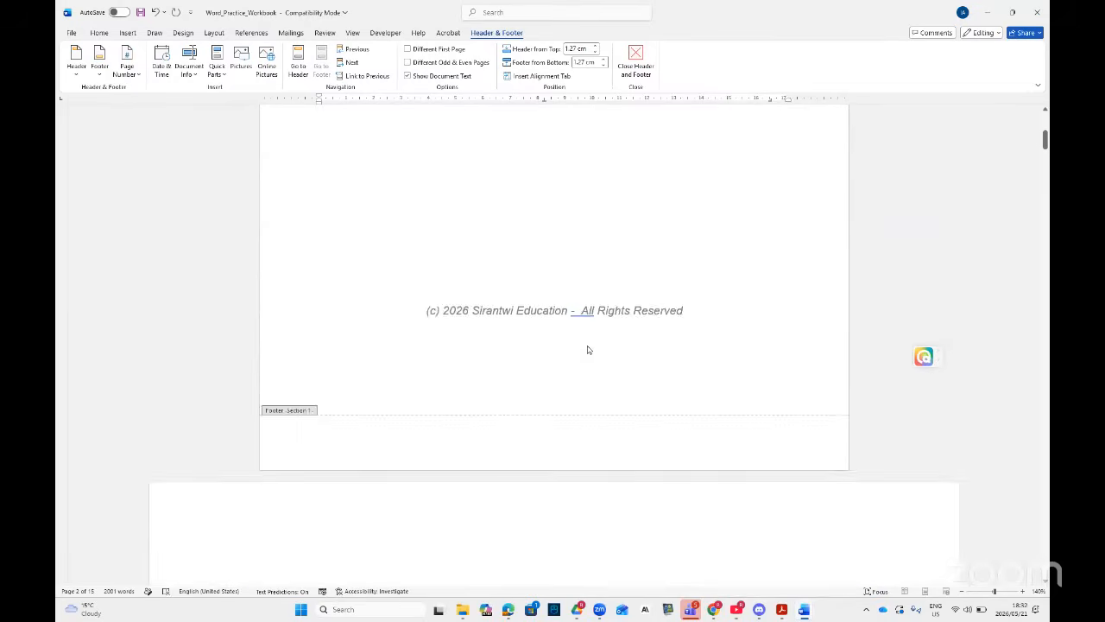
pyautogui.scroll(-8, 593, 376)
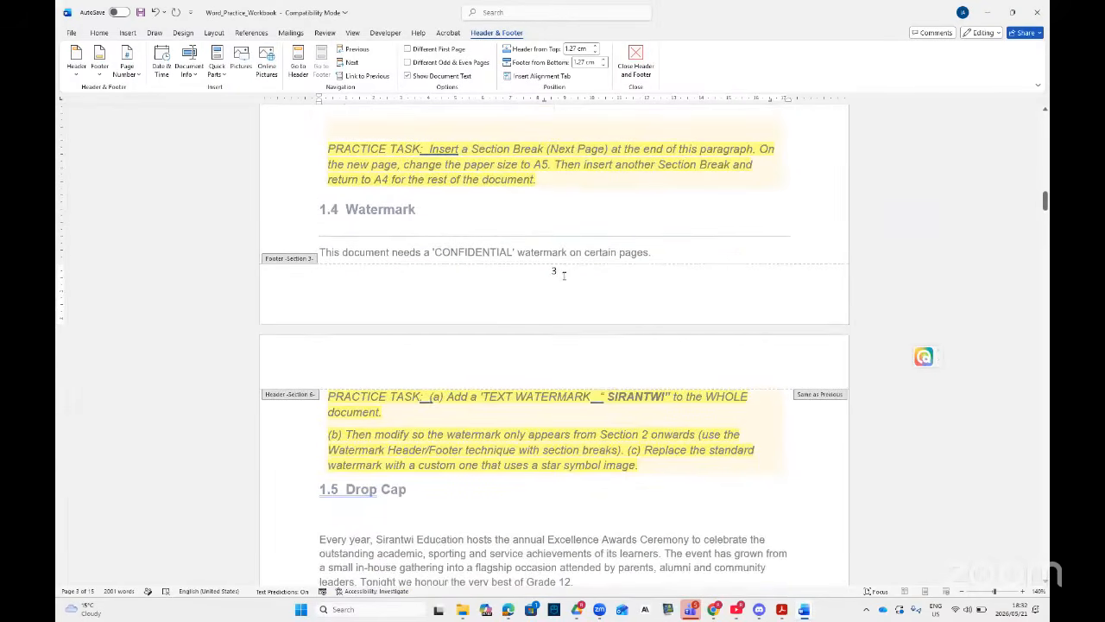
# - Set the section 3 page numbering to start at 1 instead of continuing from the previous section
pyautogui.doubleClick(555, 271)
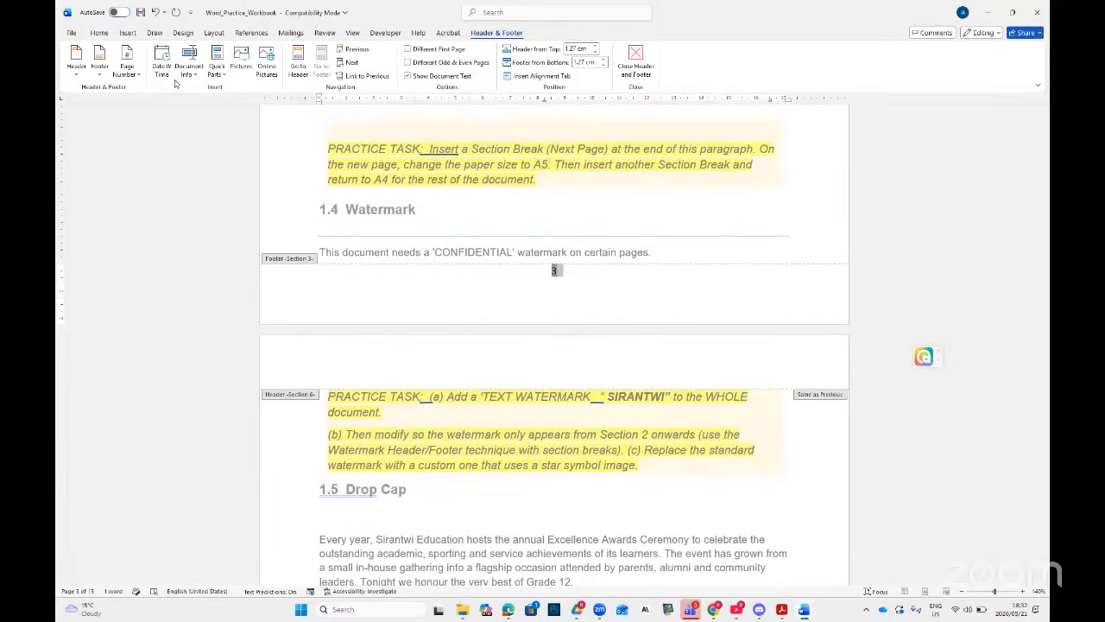
pyautogui.click(136, 76)
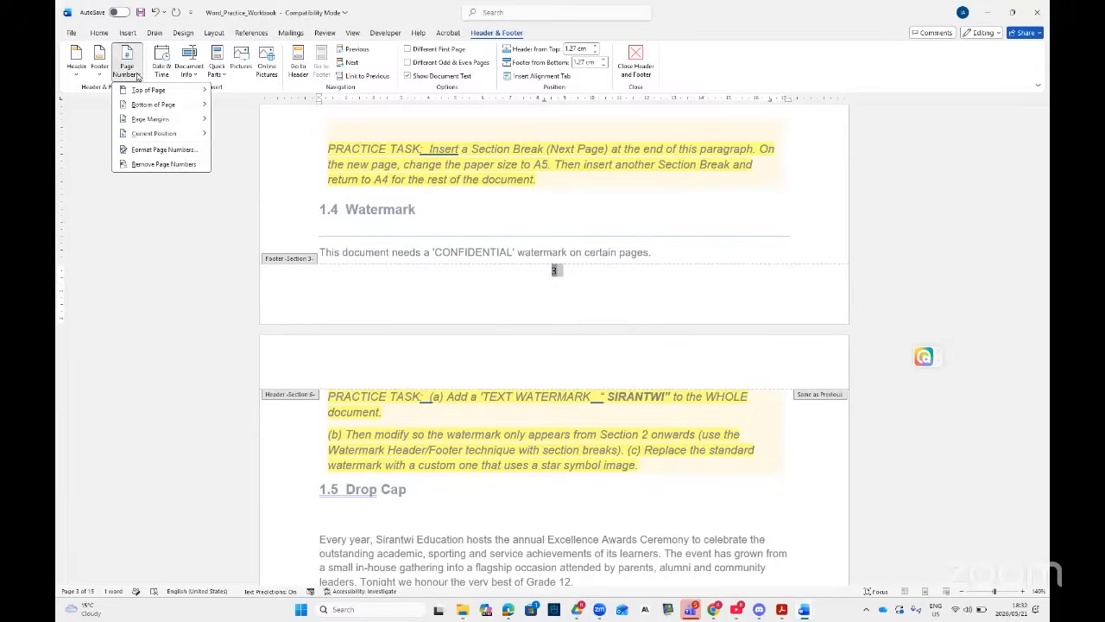
pyautogui.click(154, 150)
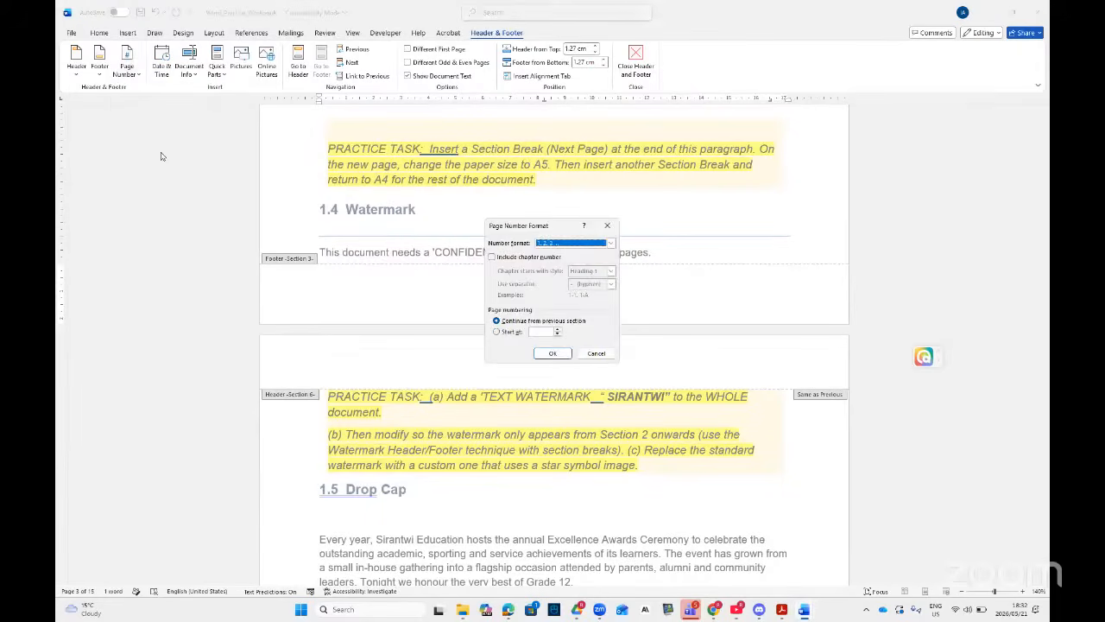
pyautogui.click(558, 330)
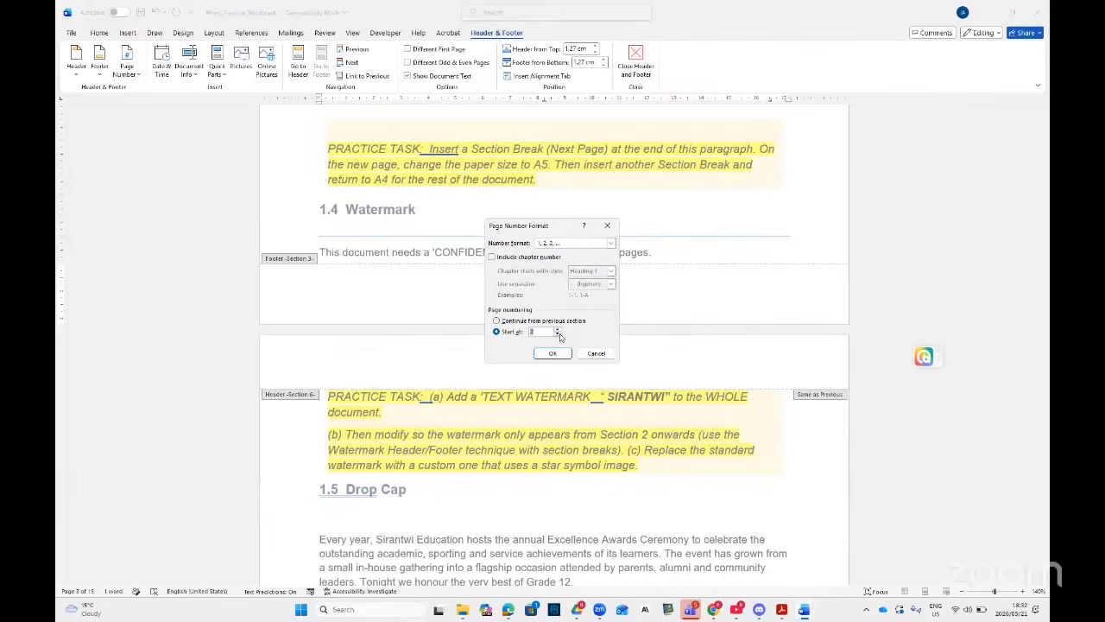
pyautogui.click(553, 353)
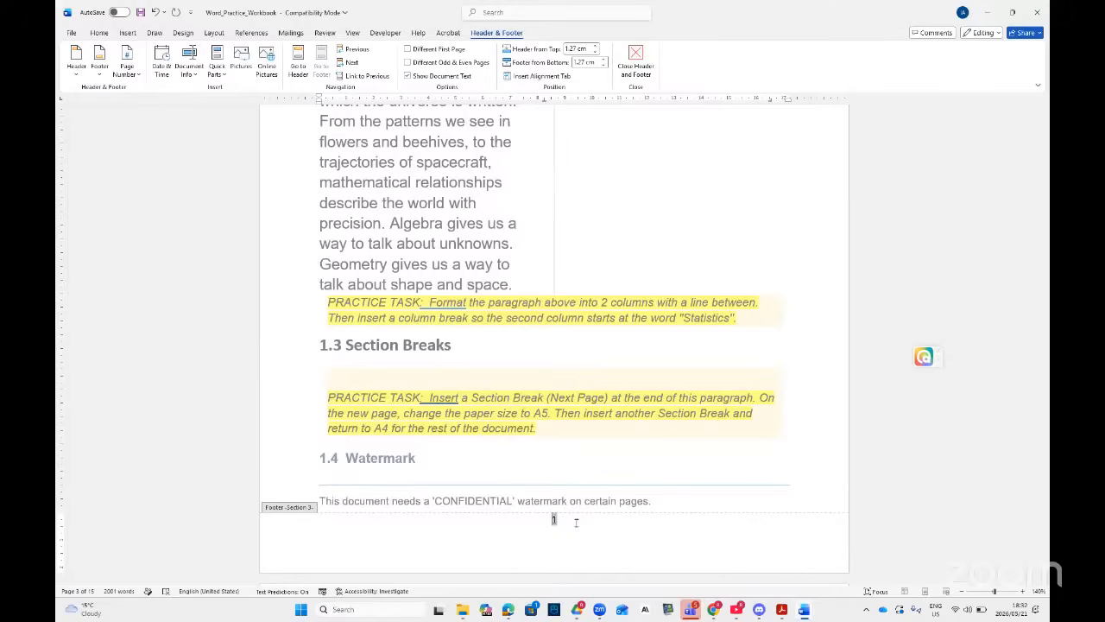
pyautogui.press('Return')
# - Check the page numbering on the following pages and turn on different odd and even pages for the headers and footers
pyautogui.scroll(-10, 496, 472)
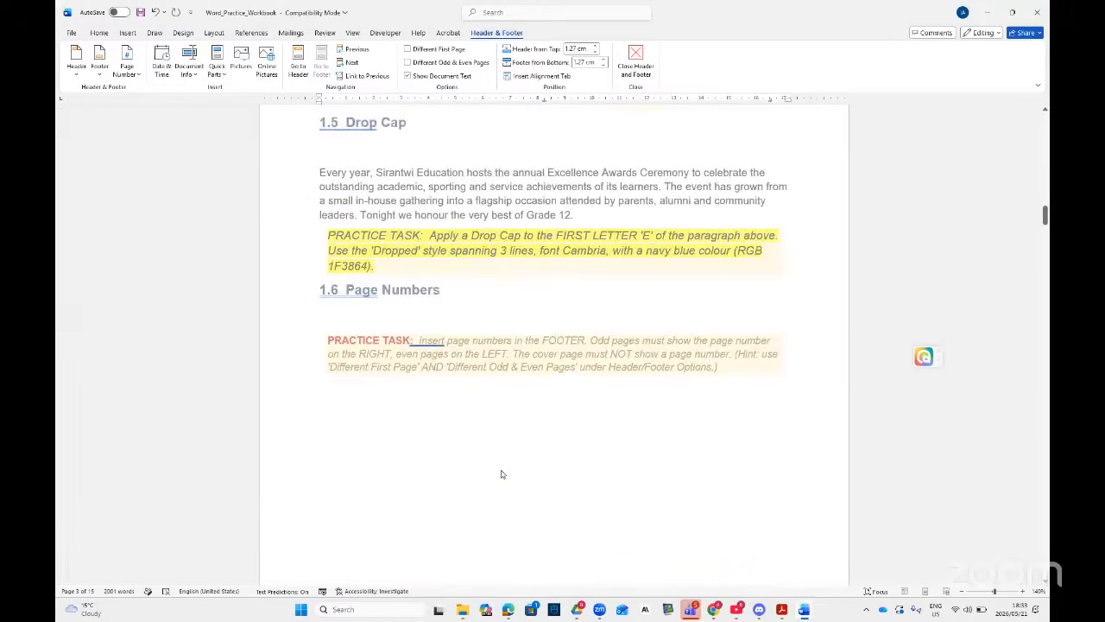
pyautogui.scroll(-10, 560, 468)
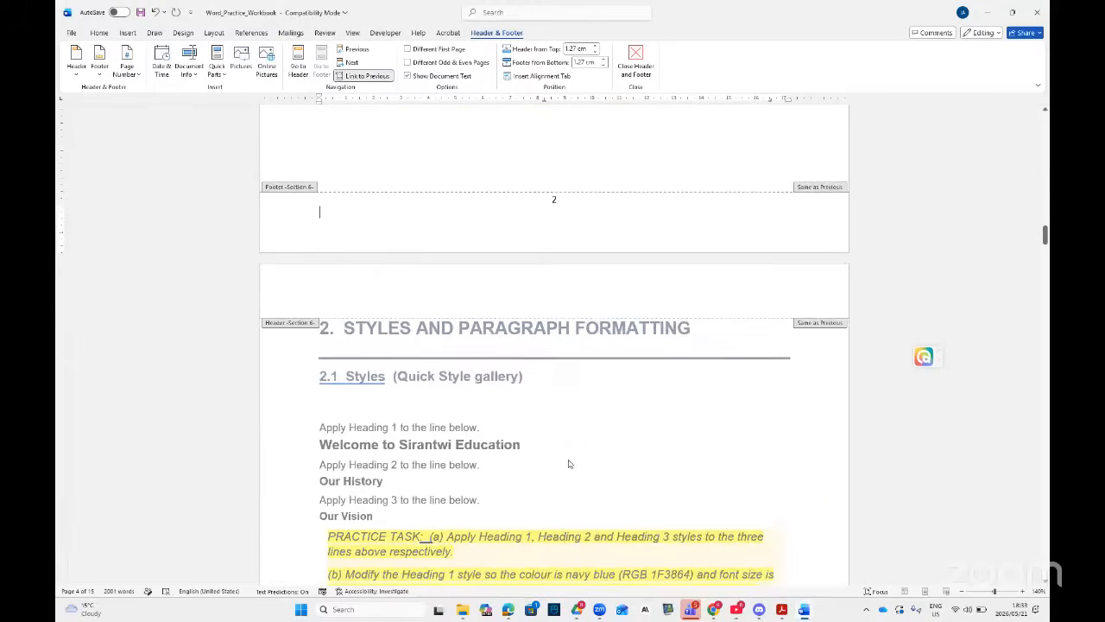
pyautogui.scroll(-10, 563, 414)
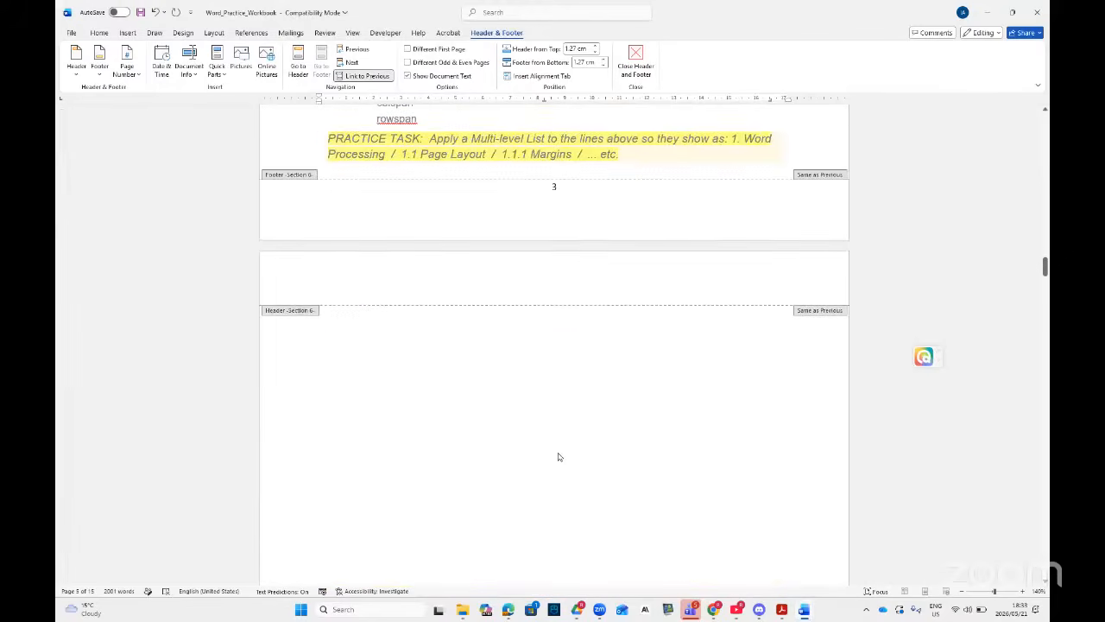
pyautogui.scroll(10, 569, 386)
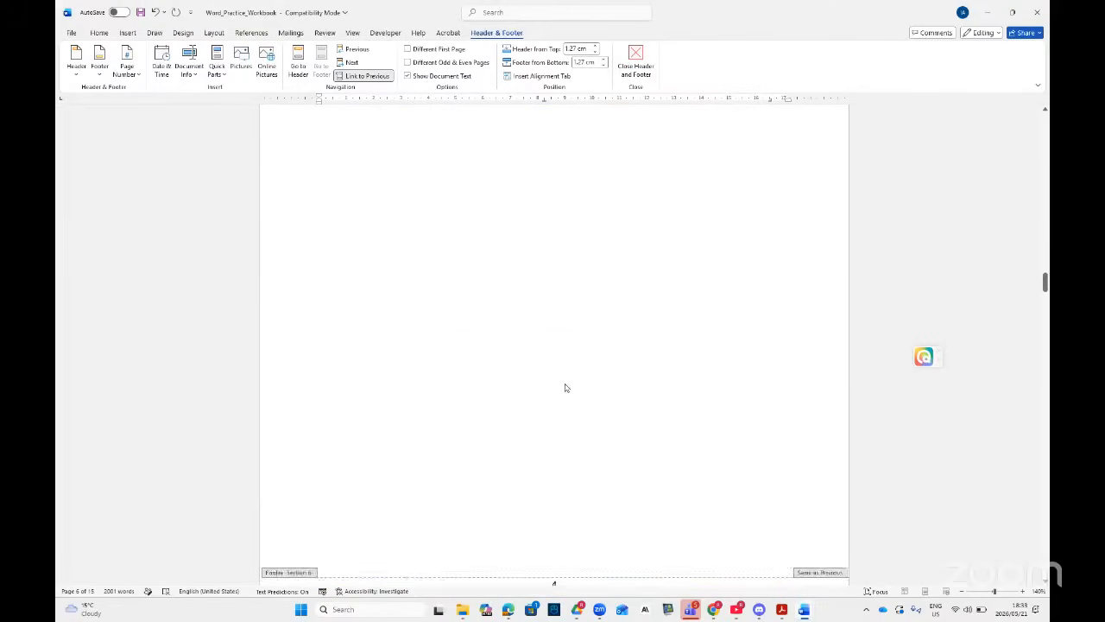
pyautogui.scroll(12, 566, 388)
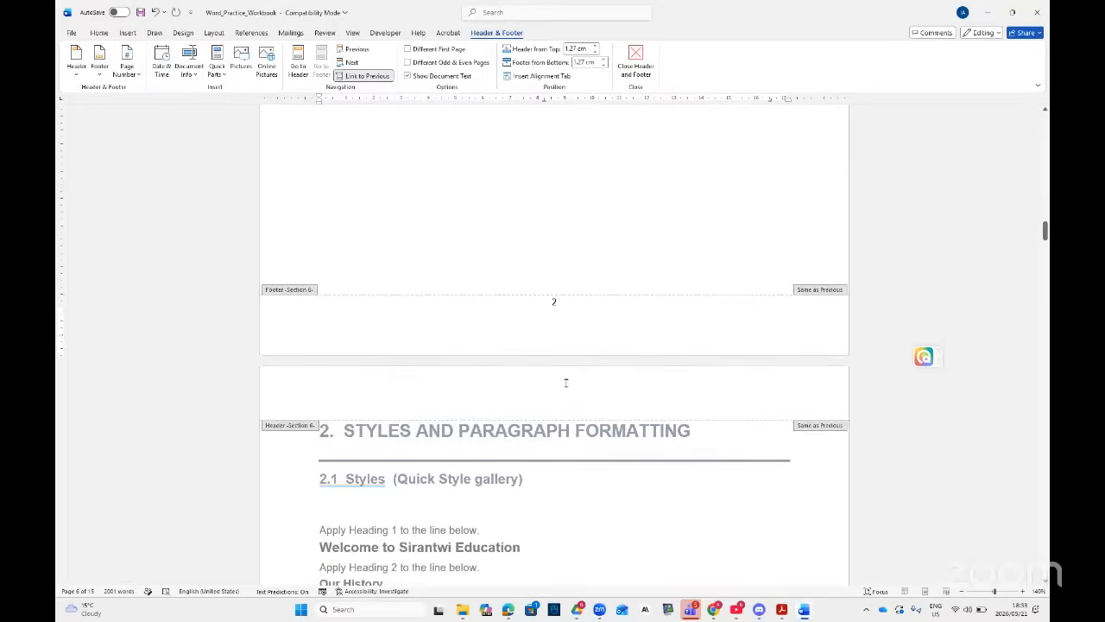
pyautogui.scroll(3, 566, 382)
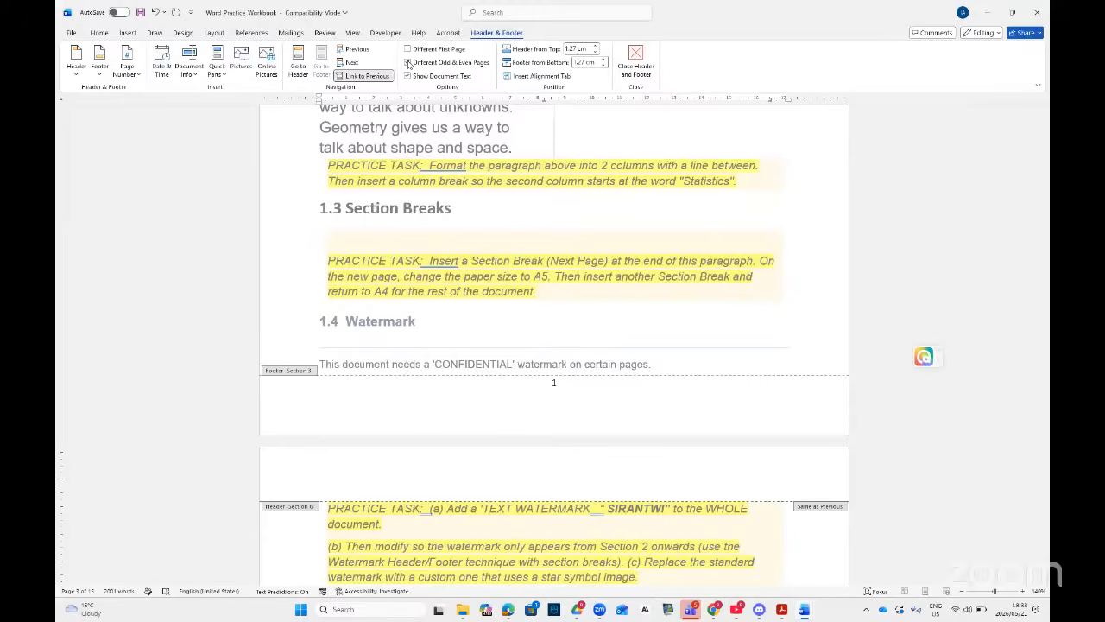
pyautogui.click(408, 63)
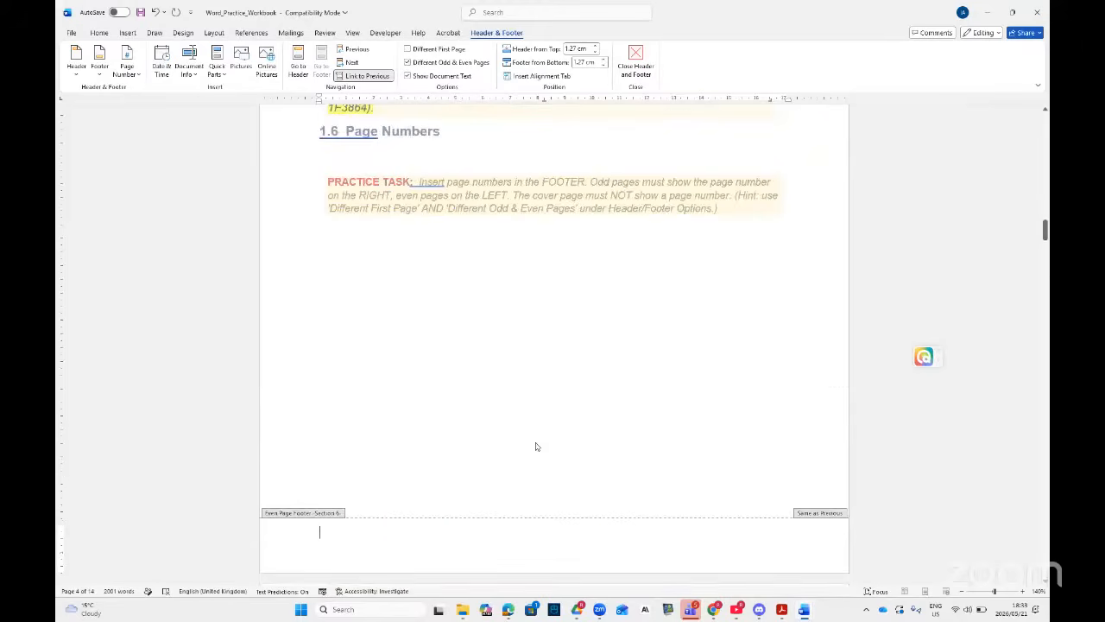
# - Left-align the page number in the odd page footer of section 3
pyautogui.scroll(10, 535, 447)
pyautogui.scroll(8, 537, 441)
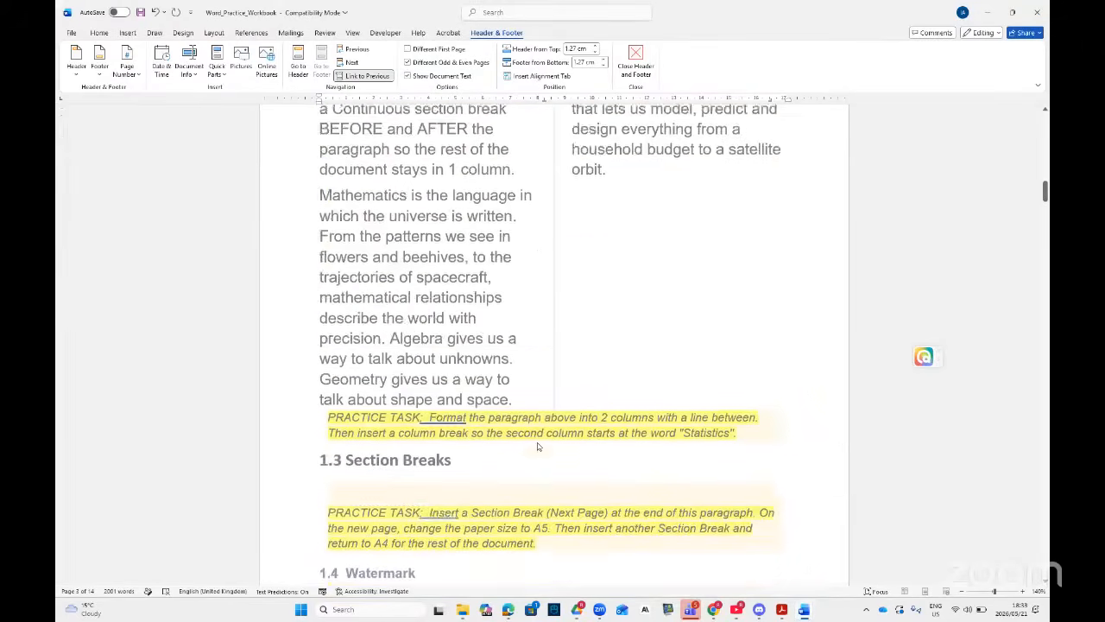
pyautogui.scroll(-7, 537, 446)
pyautogui.scroll(-3, 535, 454)
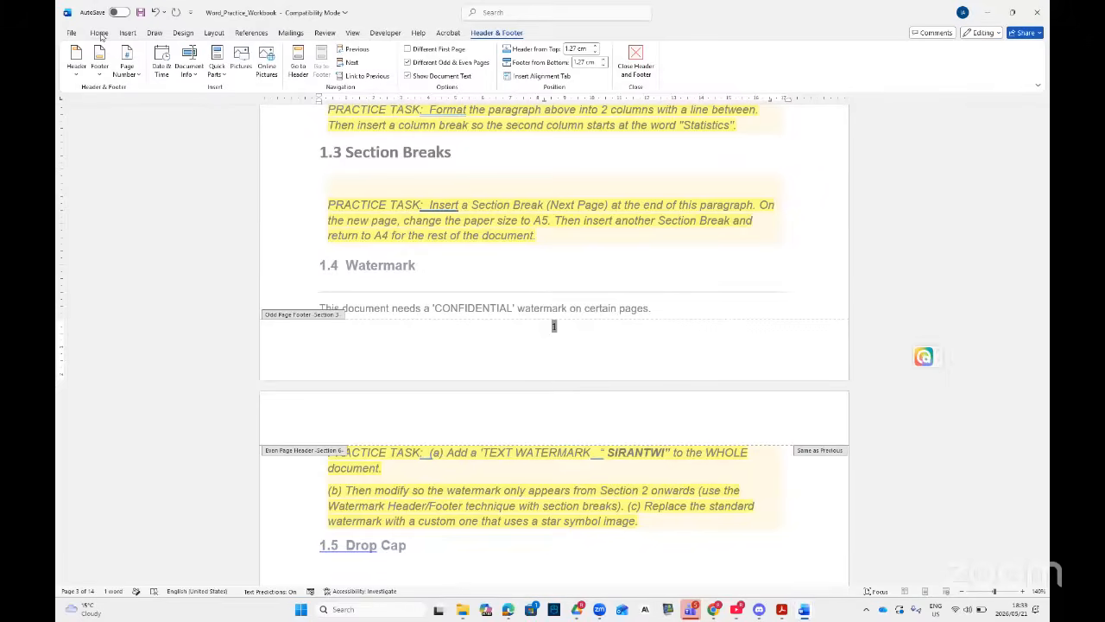
pyautogui.click(556, 329)
pyautogui.doubleClick(553, 326)
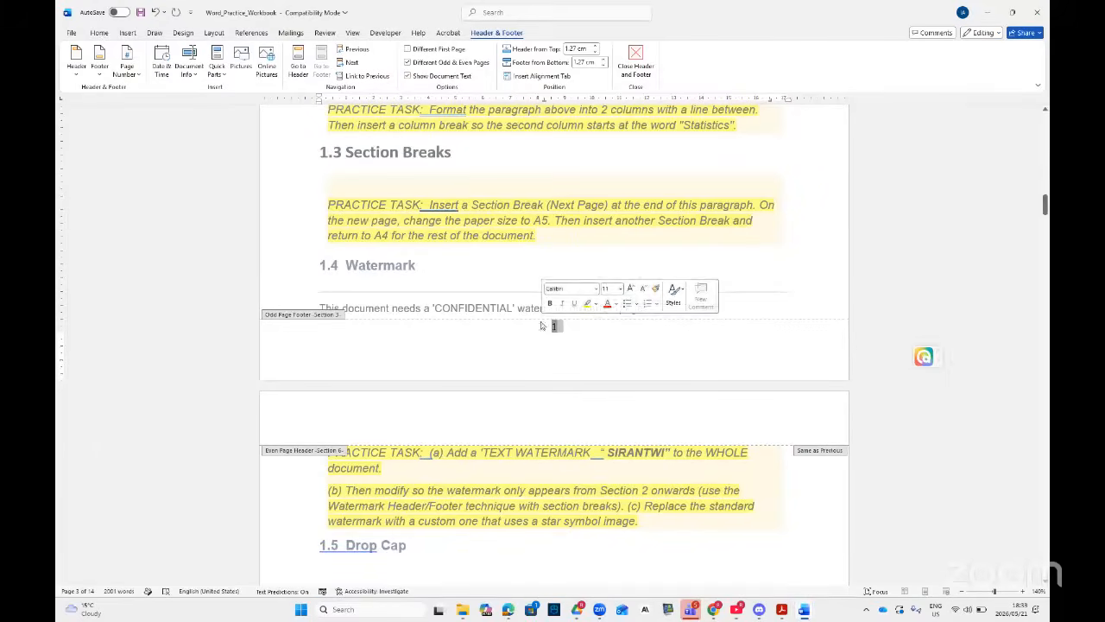
pyautogui.click(100, 35)
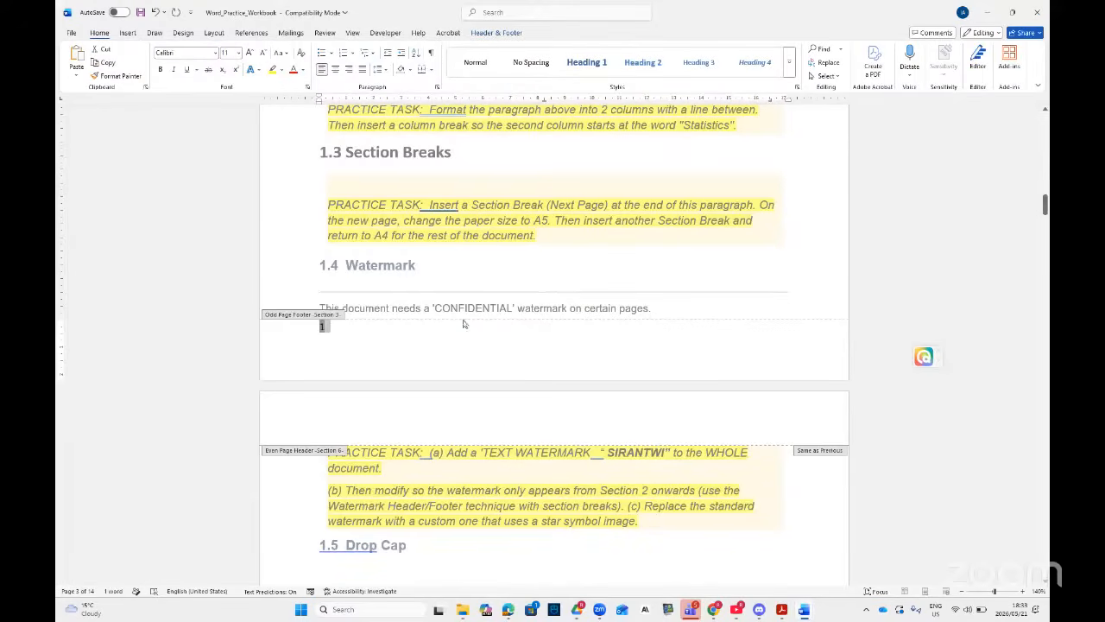
# - Insert a Plain Number 3 page number at the bottom of the section 6 even pages and check the footers on the surrounding pages
pyautogui.scroll(-10, 479, 341)
pyautogui.scroll(-3, 473, 370)
pyautogui.click(456, 397)
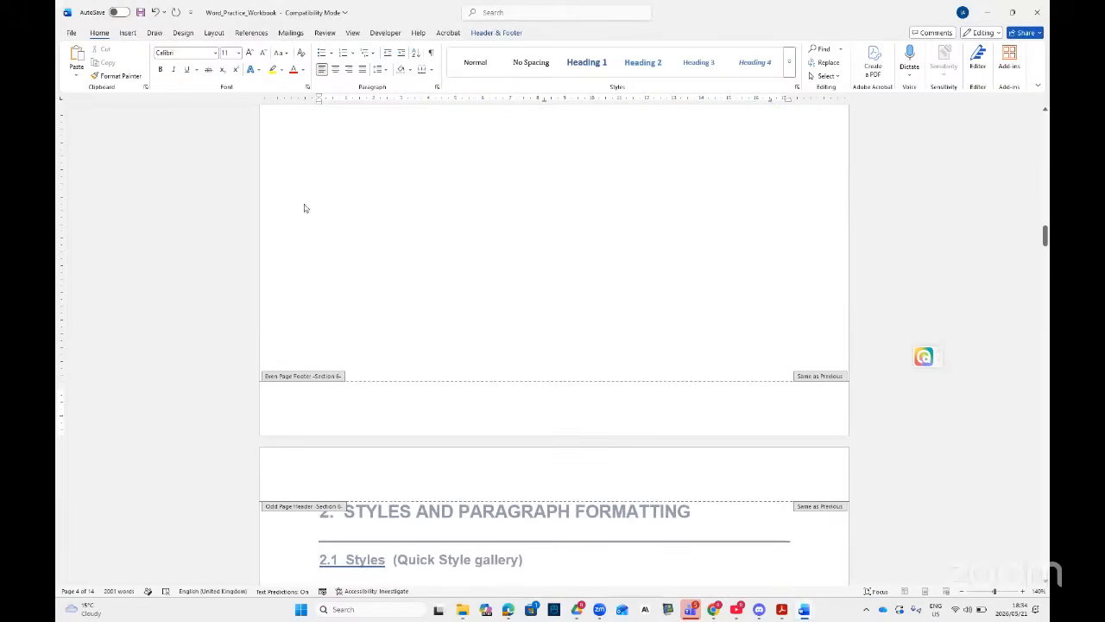
pyautogui.click(486, 34)
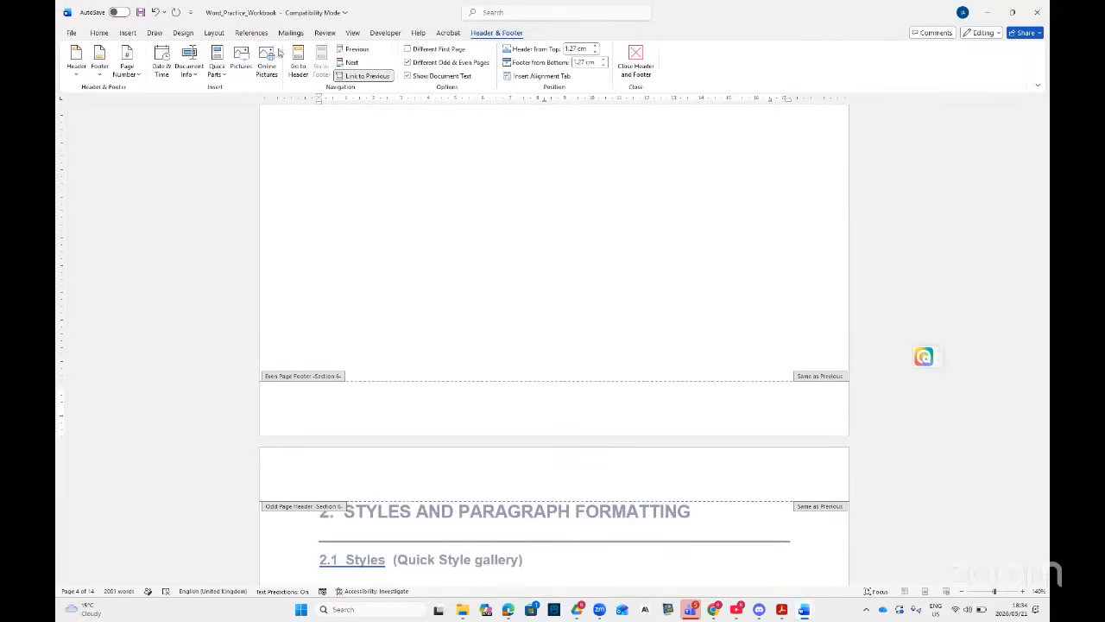
pyautogui.click(137, 76)
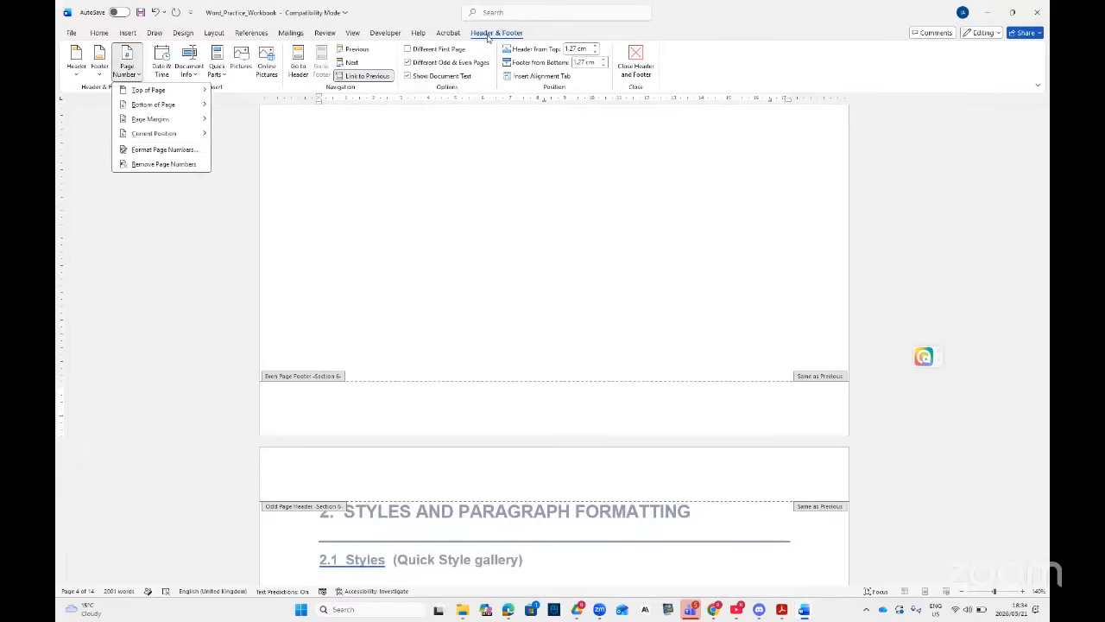
pyautogui.click(139, 76)
pyautogui.click(138, 76)
pyautogui.moveTo(191, 108)
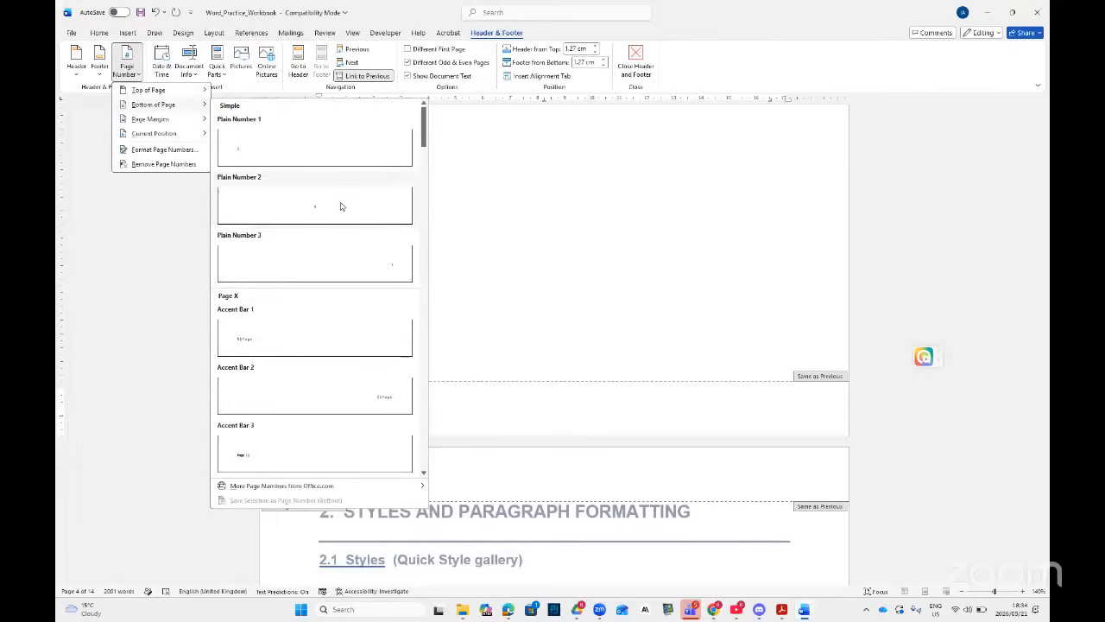
pyautogui.click(388, 268)
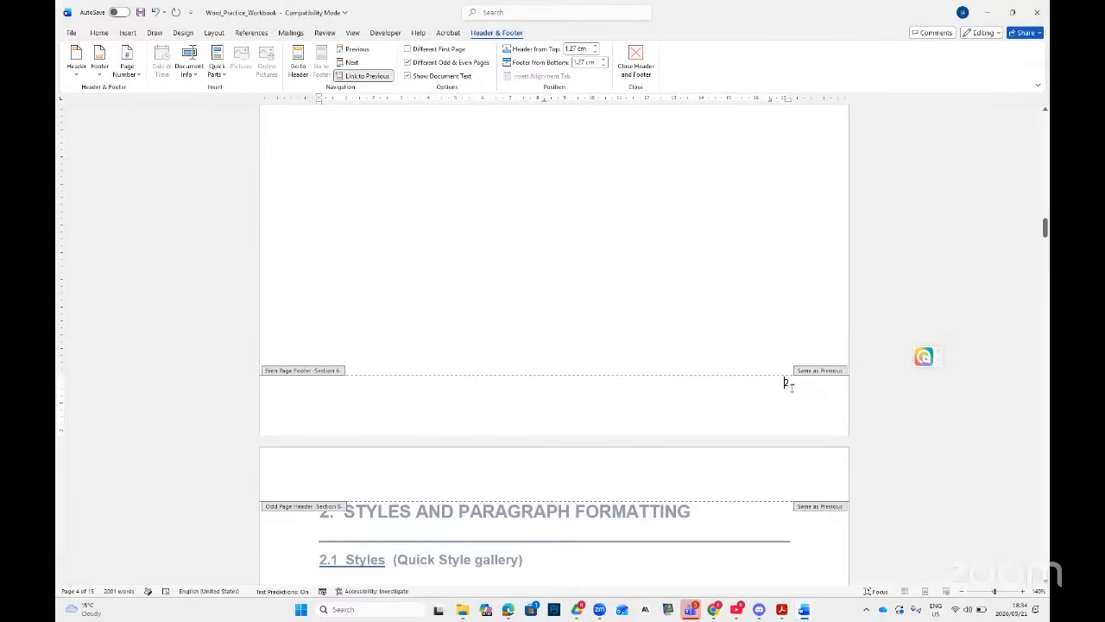
pyautogui.scroll(10, 789, 397)
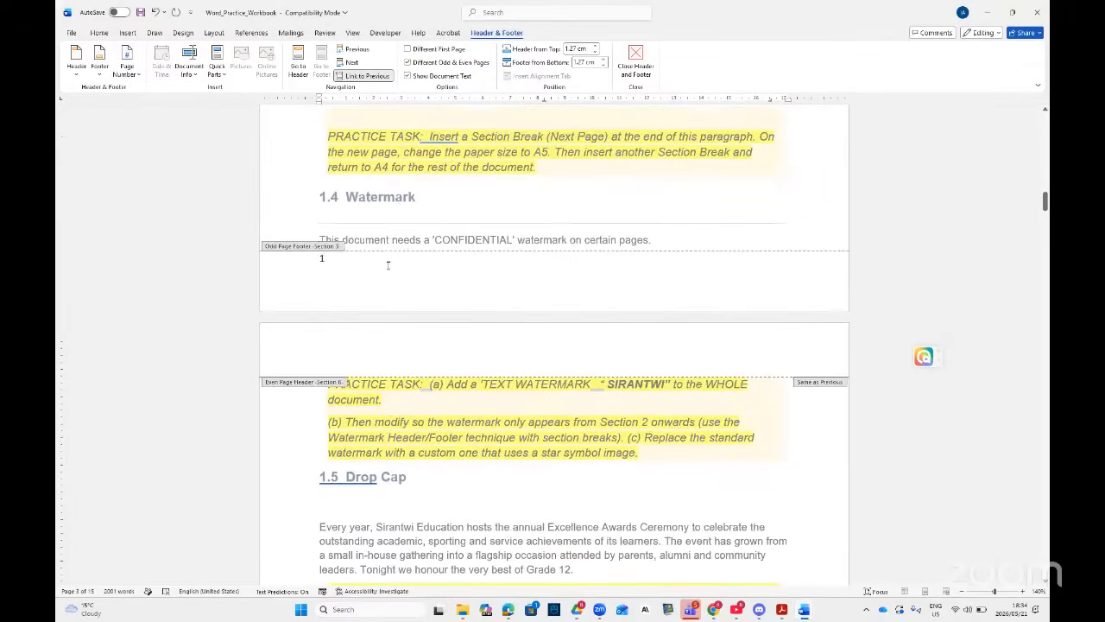
pyautogui.scroll(-8, 391, 285)
pyautogui.scroll(-9, 392, 309)
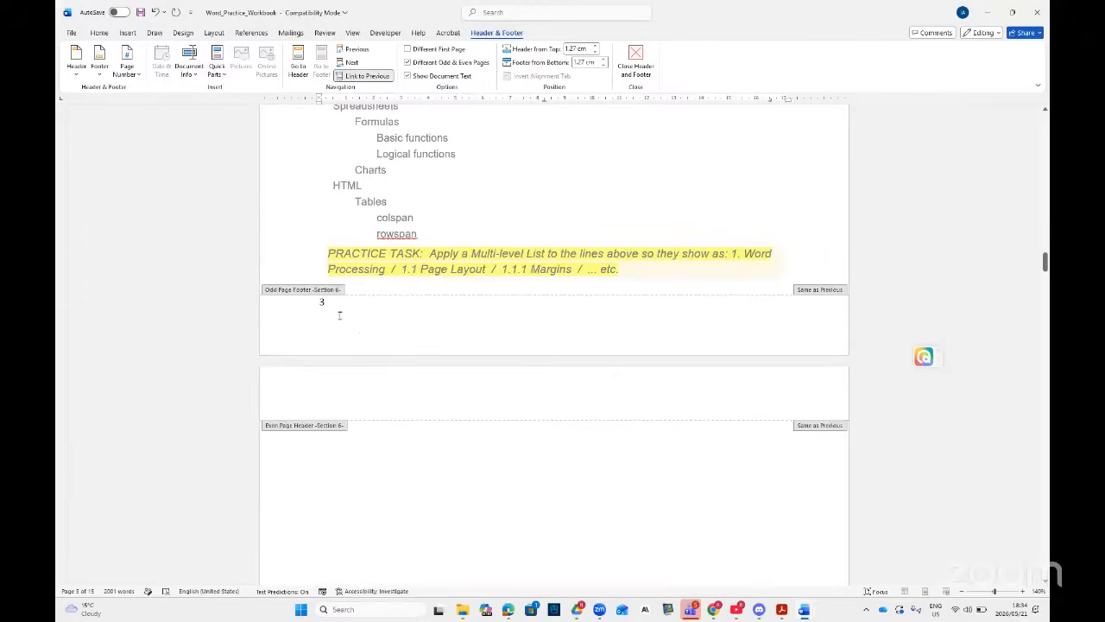
pyautogui.scroll(-9, 439, 395)
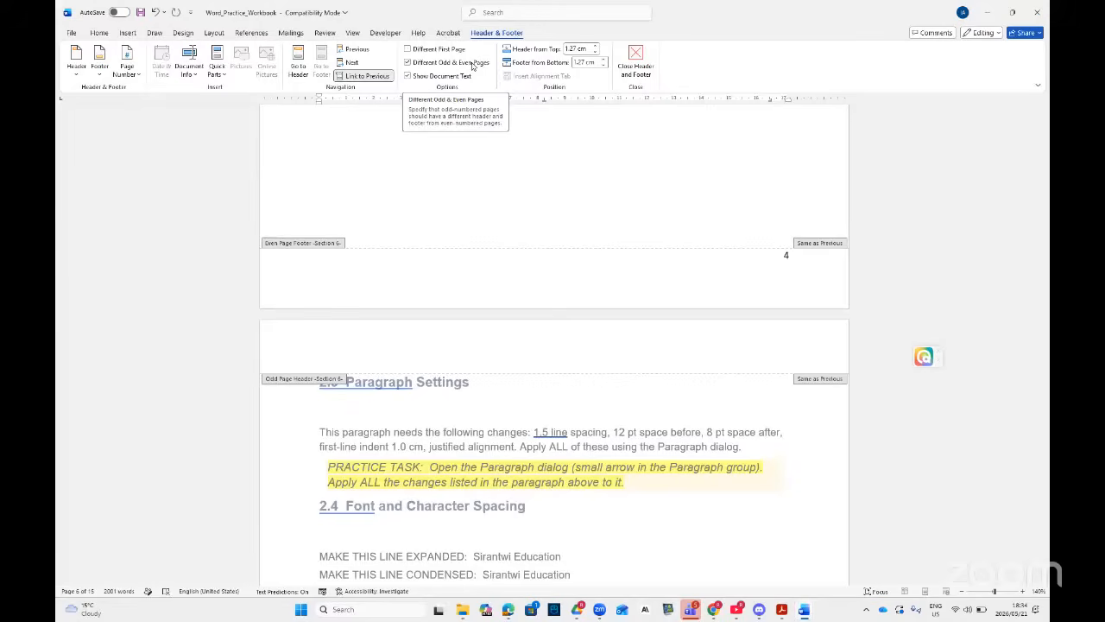
# - Switch to the Paper 1 topics PDF in Adobe Acrobat and circle the Watermark topic and the Page Numbers row
pyautogui.click(783, 610)
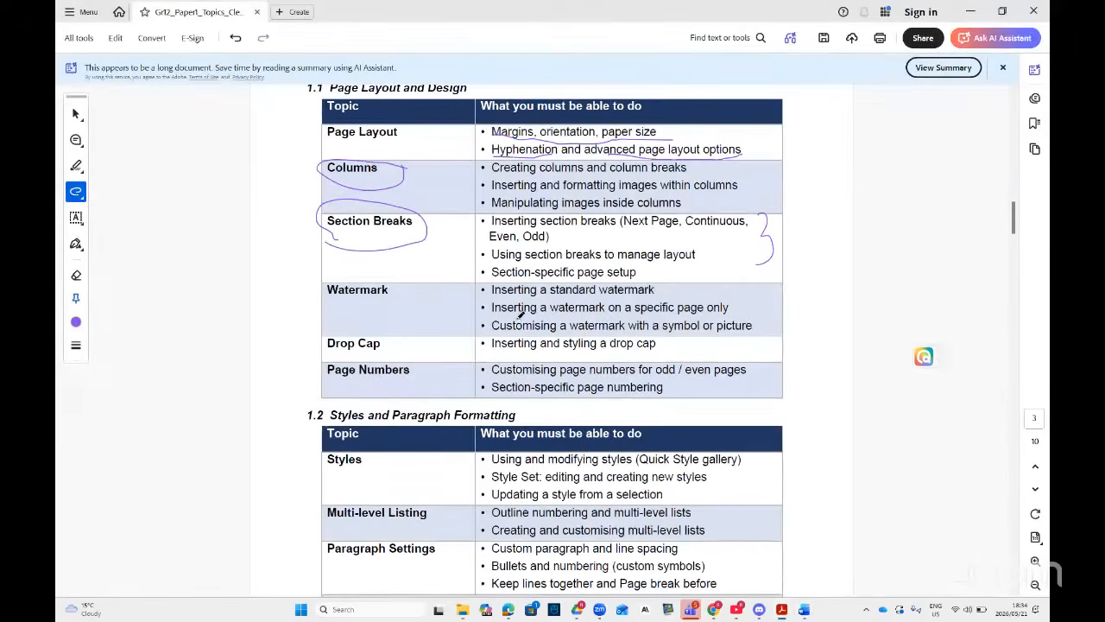
pyautogui.moveTo(328, 298)
pyautogui.mouseDown()
pyautogui.moveTo(407, 291)
pyautogui.moveTo(311, 272)
pyautogui.moveTo(353, 308)
pyautogui.mouseUp()
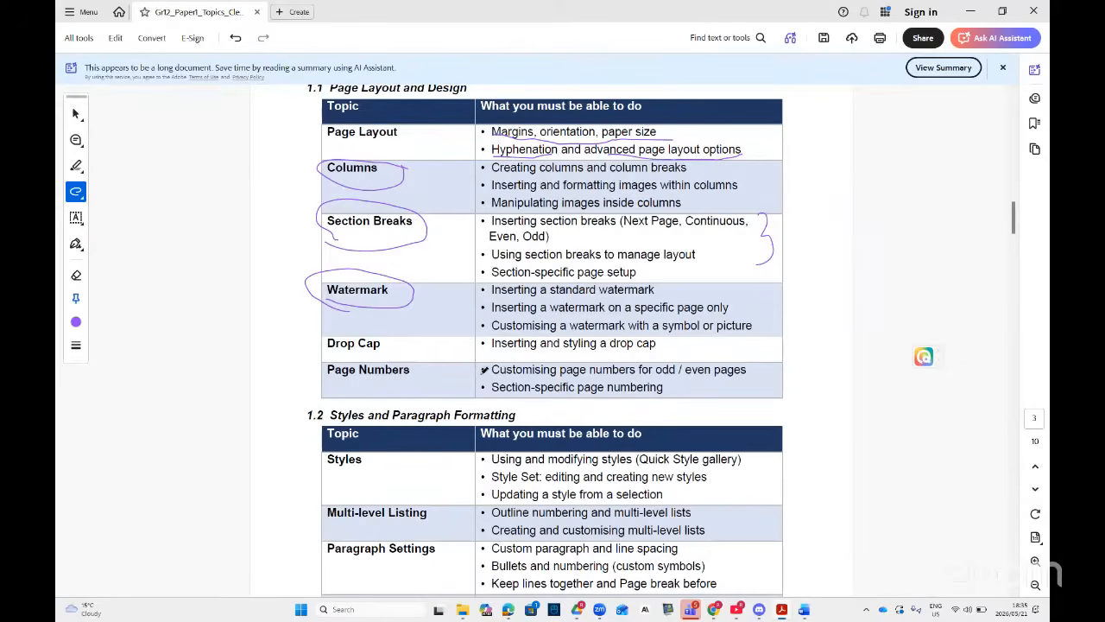
pyautogui.moveTo(755, 352)
pyautogui.mouseDown()
pyautogui.moveTo(771, 371)
pyautogui.moveTo(617, 396)
pyautogui.moveTo(311, 371)
pyautogui.moveTo(751, 354)
pyautogui.mouseUp()
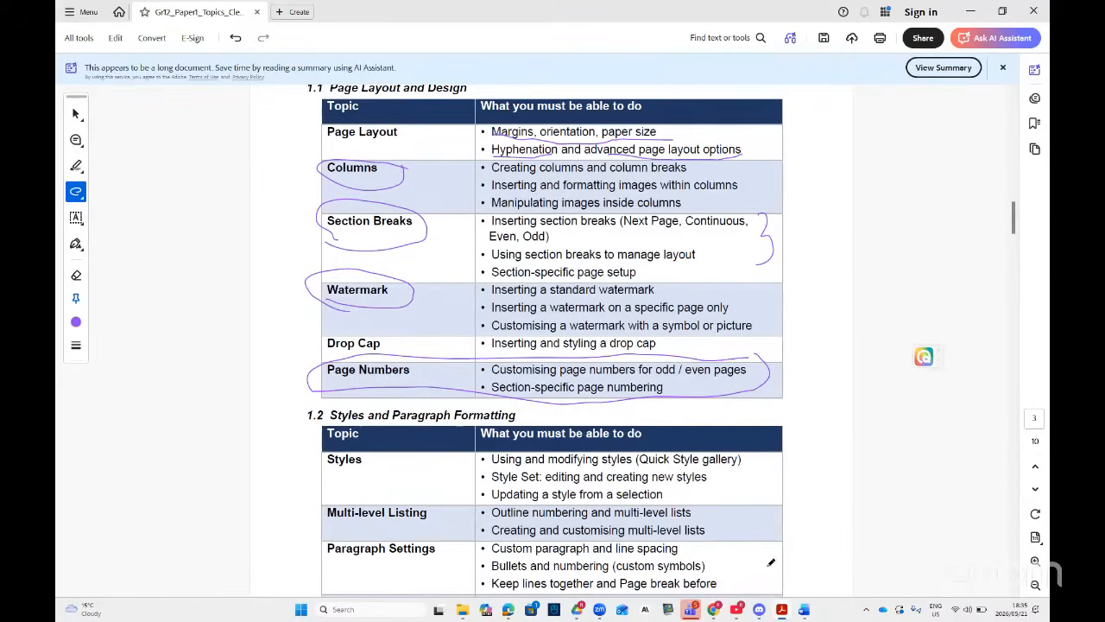
# - Return to Word_Practice_Workbook in Word, leave footer editing and go back to the cover page after viewing the document's end
pyautogui.moveTo(804, 611)
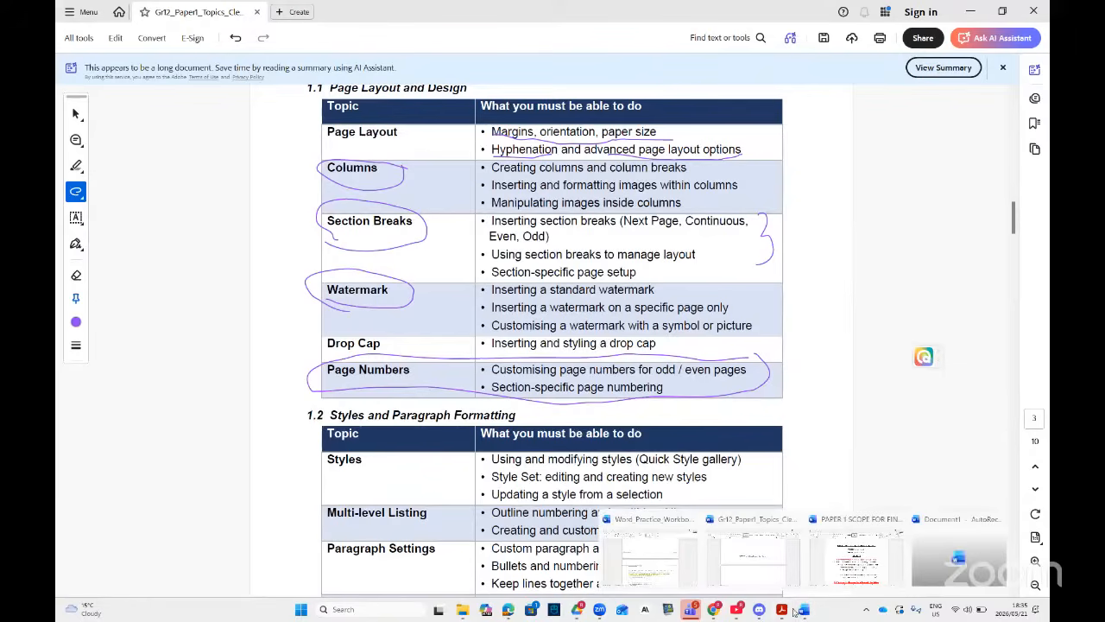
pyautogui.click(674, 568)
pyautogui.doubleClick(597, 211)
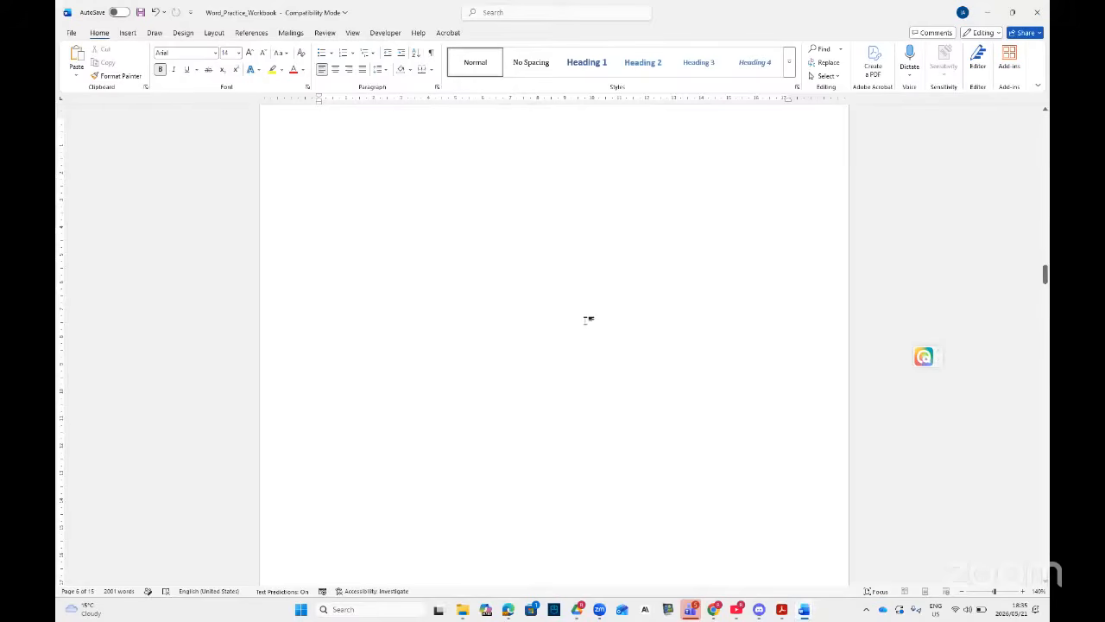
pyautogui.moveTo(1044, 273); pyautogui.dragTo(1045, 553)
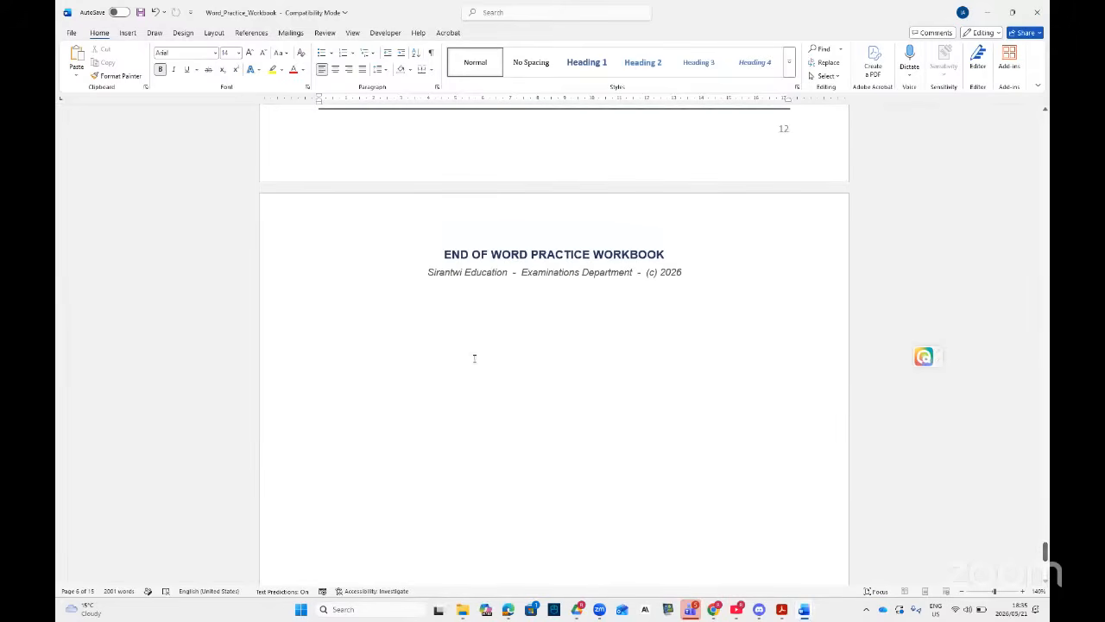
pyautogui.scroll(5, 611, 343)
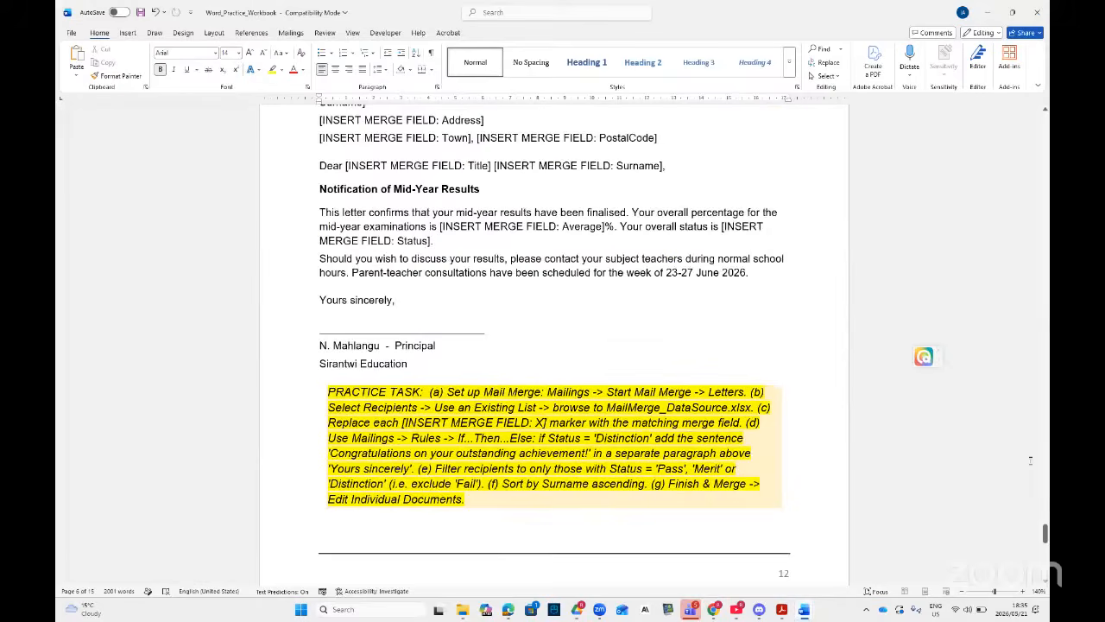
pyautogui.moveTo(1048, 523); pyautogui.dragTo(1046, 130)
pyautogui.scroll(-4, 760, 305)
pyautogui.scroll(2, 762, 306)
pyautogui.scroll(1, 761, 305)
# - Open the full symbol selection for the blank line below the cover page instructions and set its font to Webdings
pyautogui.click(623, 311)
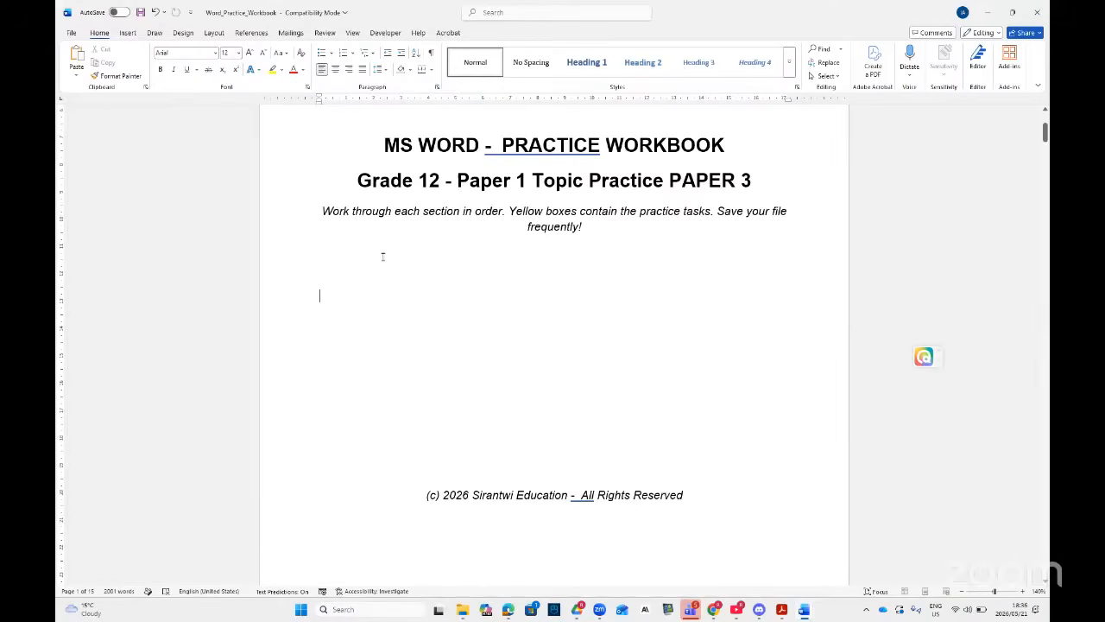
pyautogui.click(128, 33)
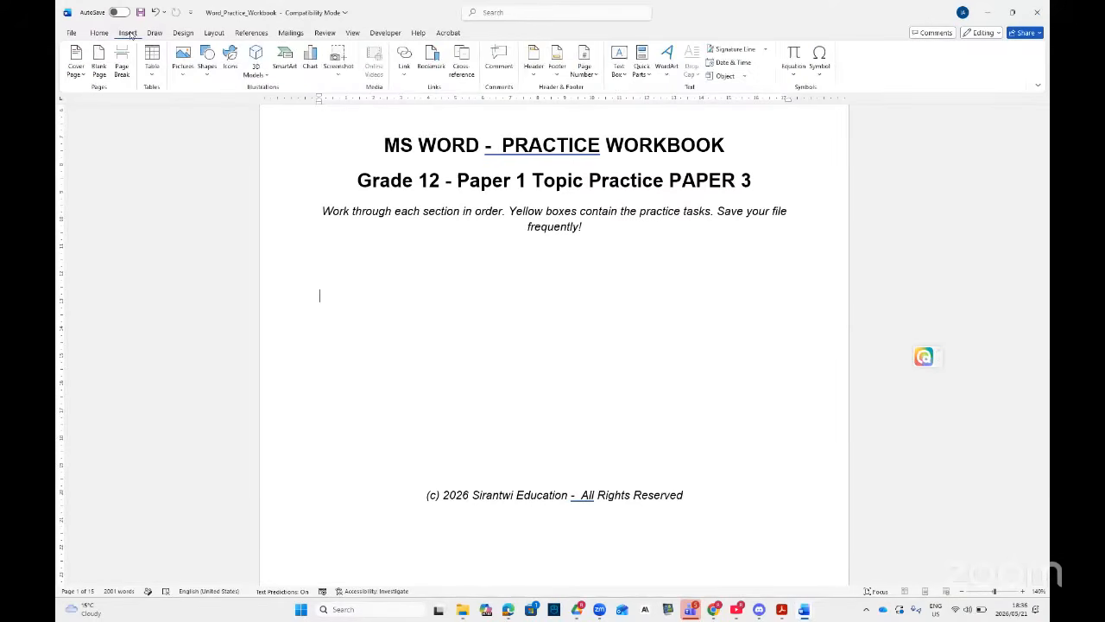
pyautogui.click(820, 68)
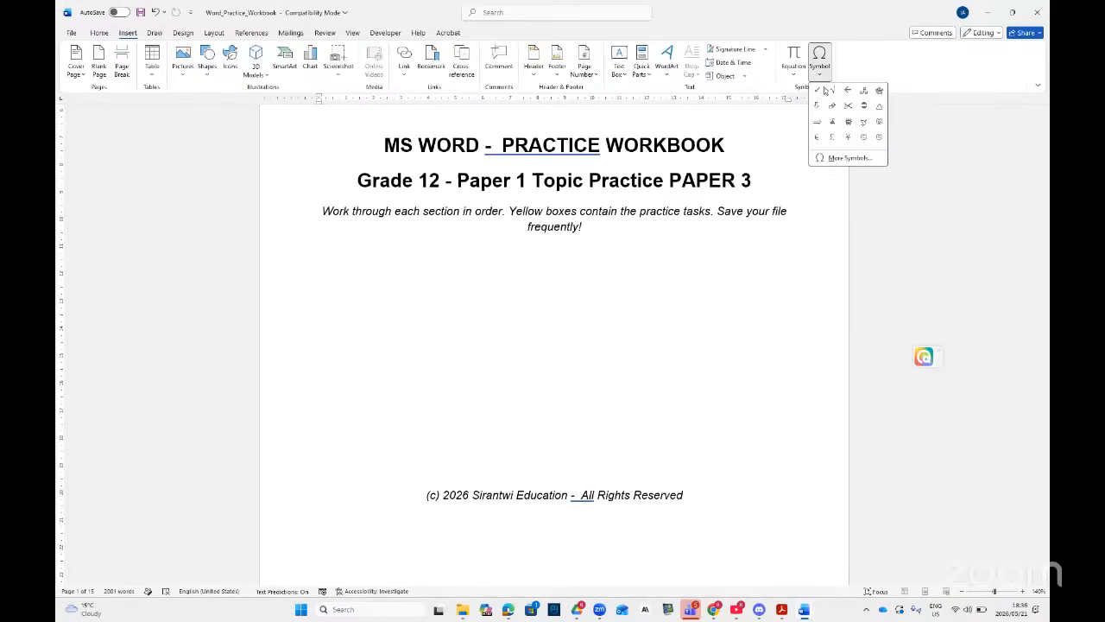
pyautogui.click(842, 159)
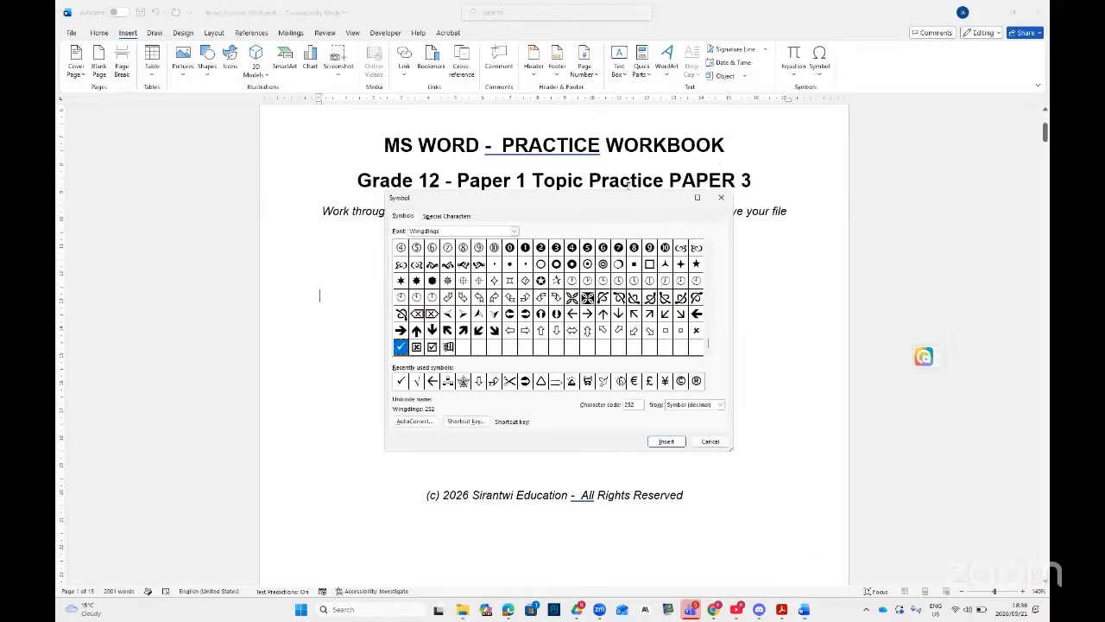
pyautogui.moveTo(553, 201); pyautogui.dragTo(607, 207)
pyautogui.moveTo(513, 237); pyautogui.dragTo(454, 236)
pyautogui.write('we')
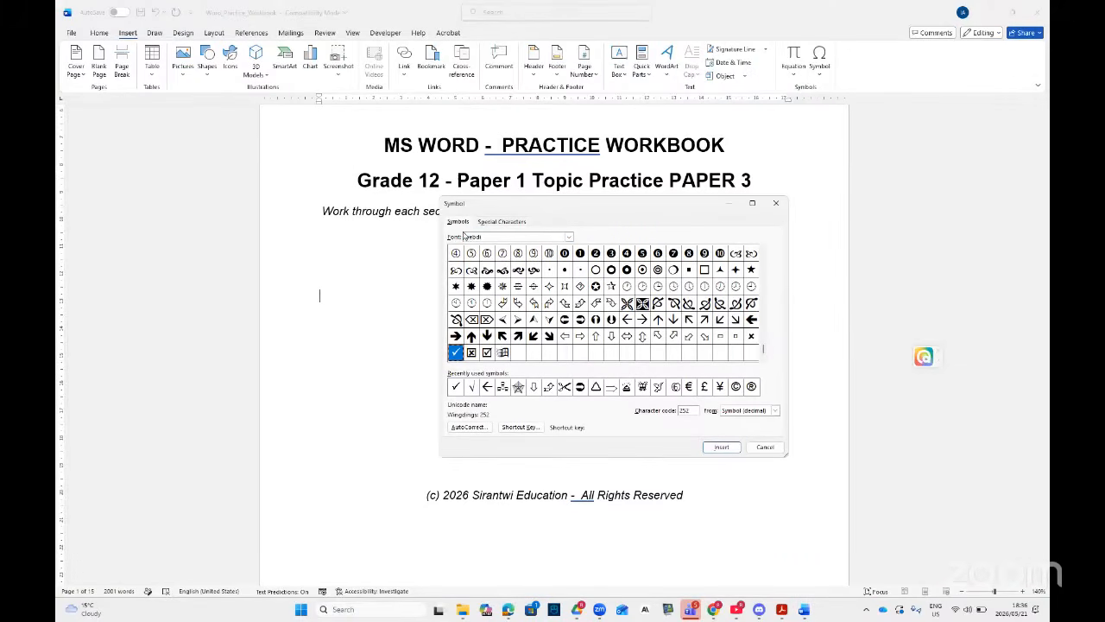
pyautogui.write('bdi')
pyautogui.click(570, 238)
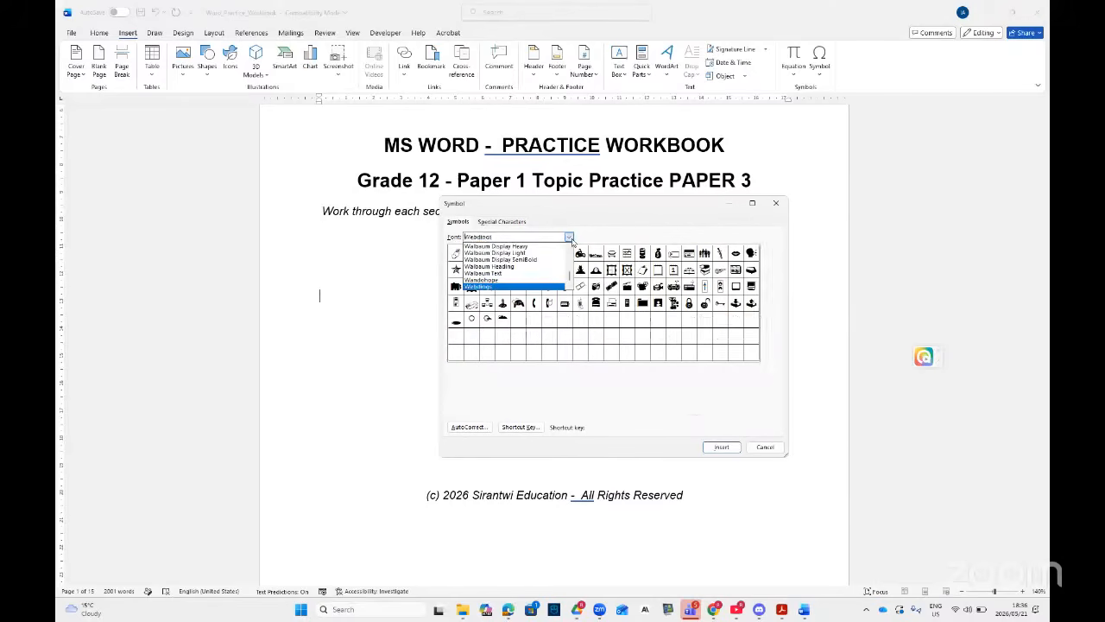
pyautogui.click(481, 287)
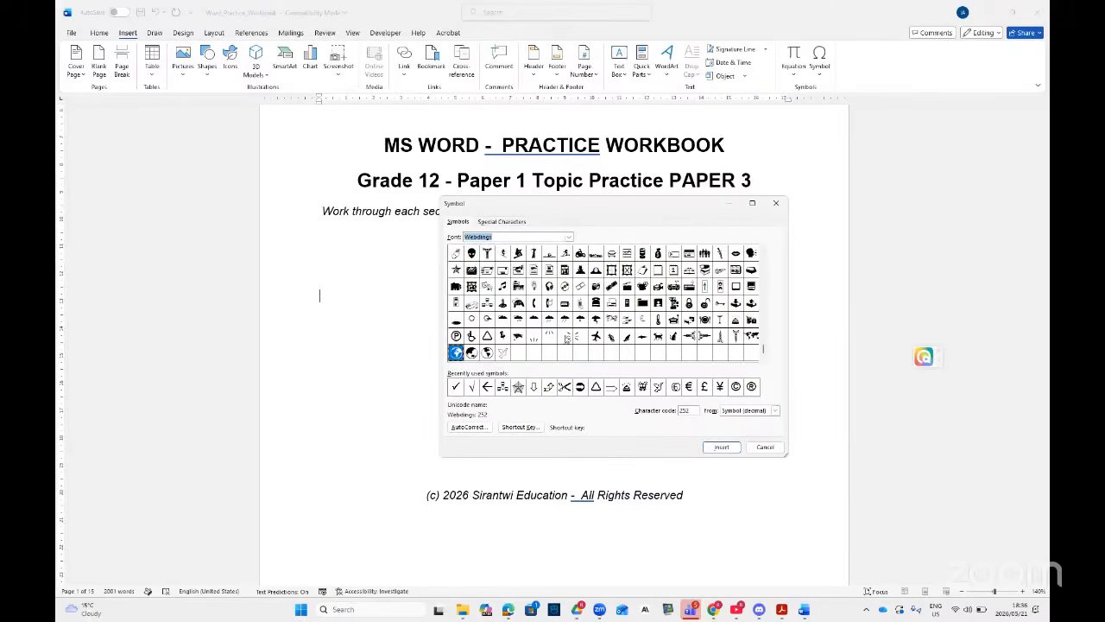
# - Insert the symbol with character code 132 and close the symbol selection
pyautogui.doubleClick(688, 410)
pyautogui.write('232')
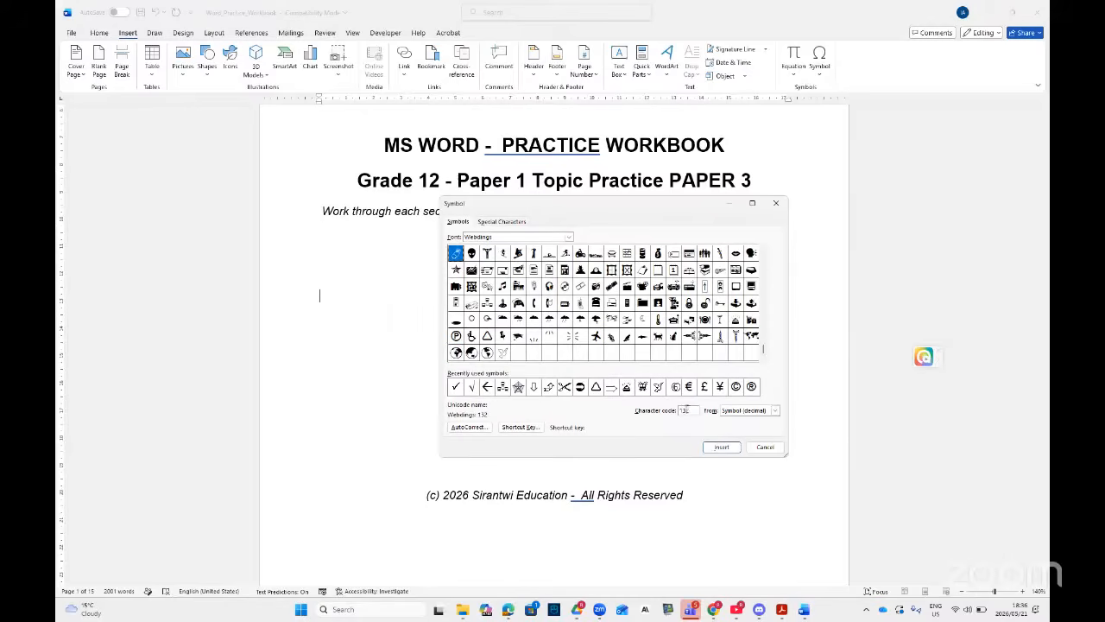
pyautogui.click(722, 447)
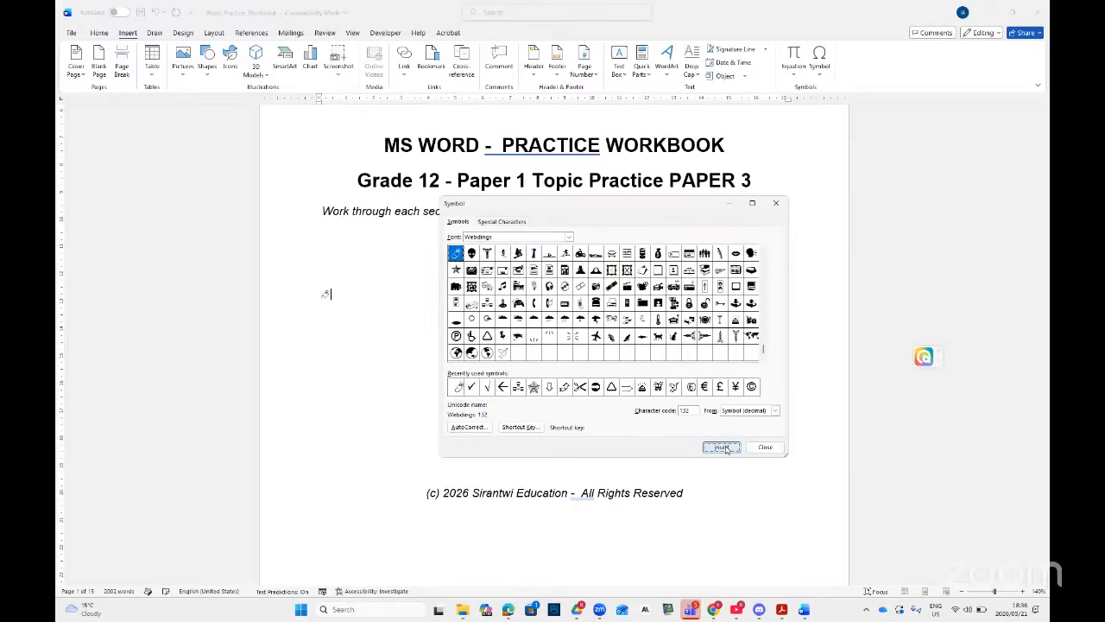
pyautogui.click(765, 446)
# - Cut the inserted Webdings symbol from the cover page
pyautogui.doubleClick(327, 295)
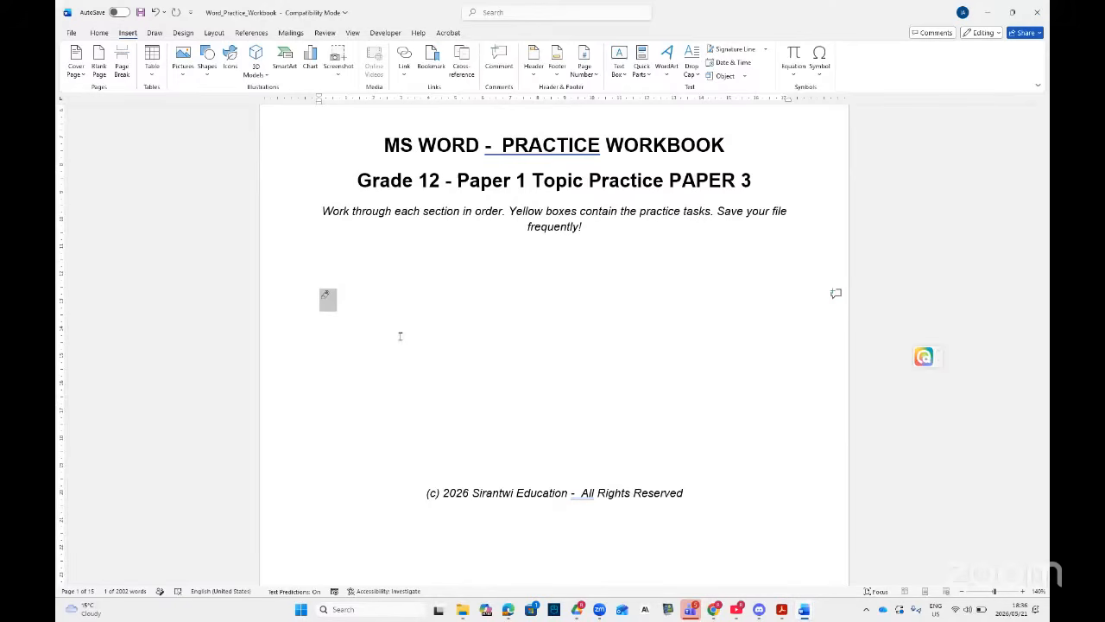
pyautogui.rightClick(328, 299)
pyautogui.click(352, 336)
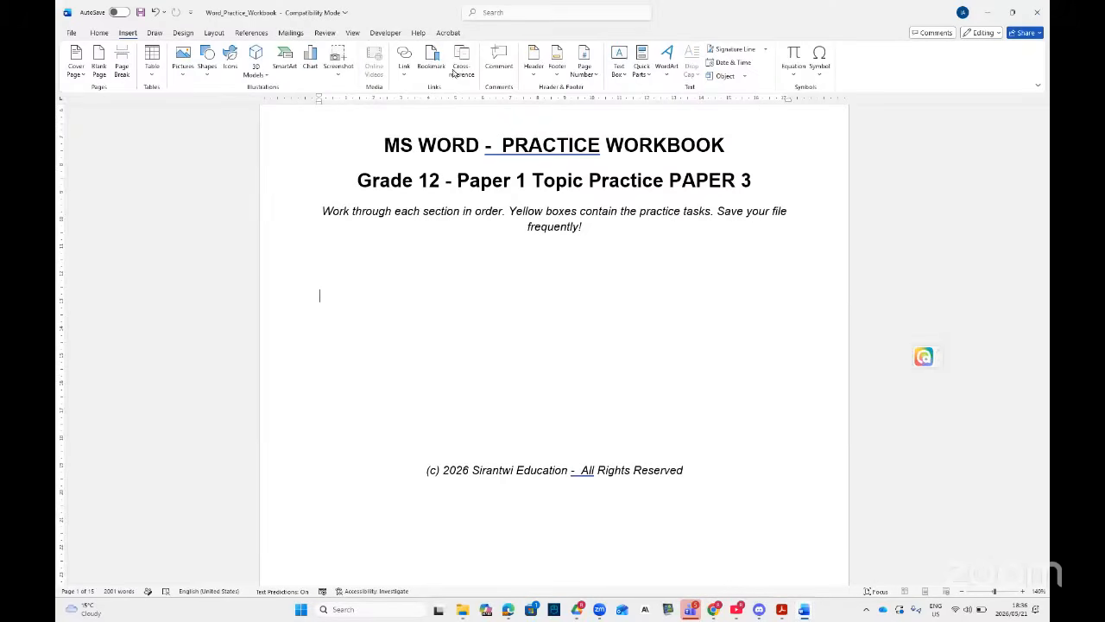
pyautogui.click(499, 14)
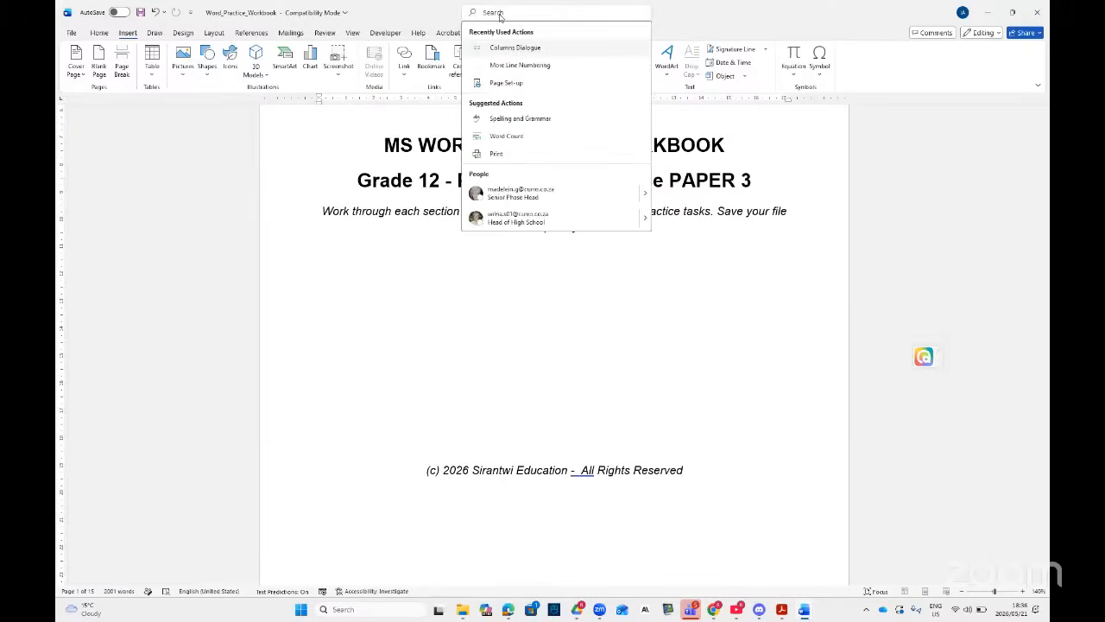
pyautogui.click(563, 260)
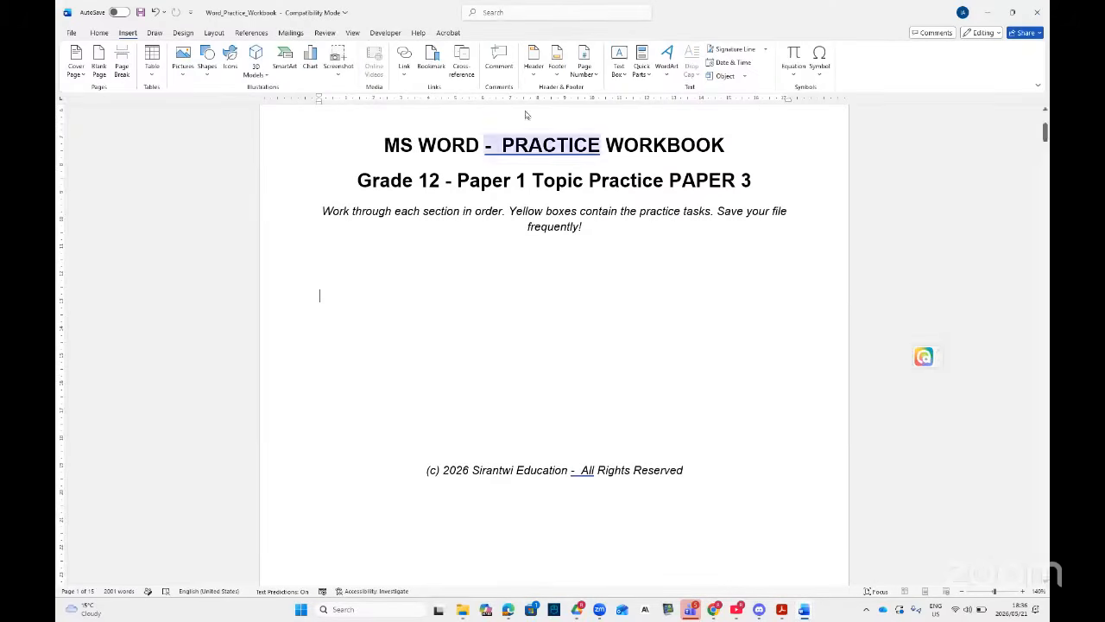
pyautogui.click(505, 12)
pyautogui.write('water')
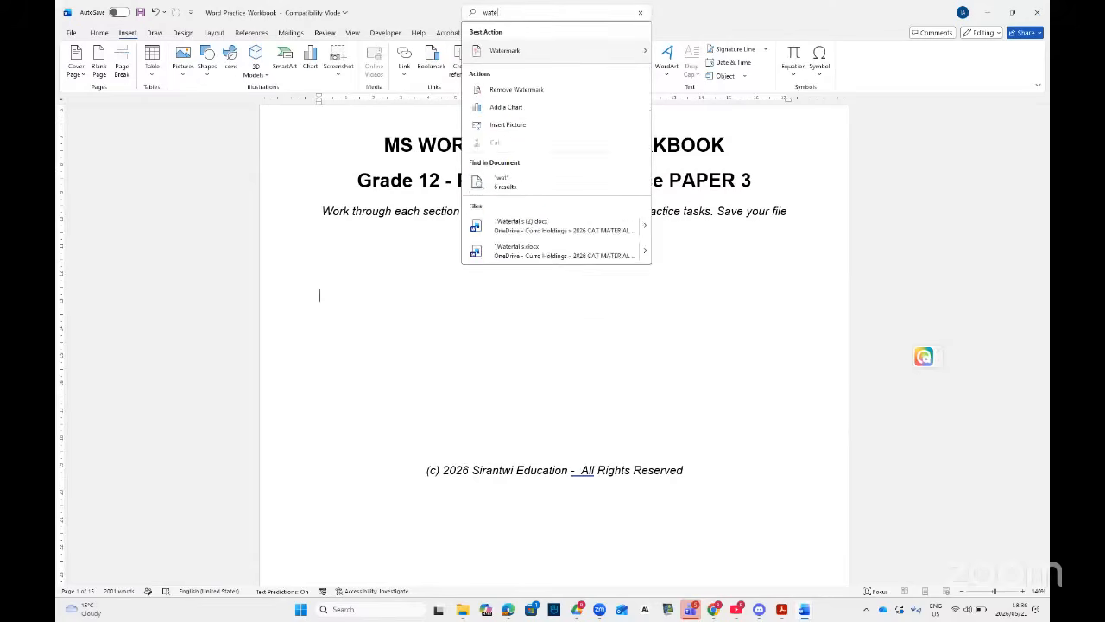
pyautogui.moveTo(629, 54)
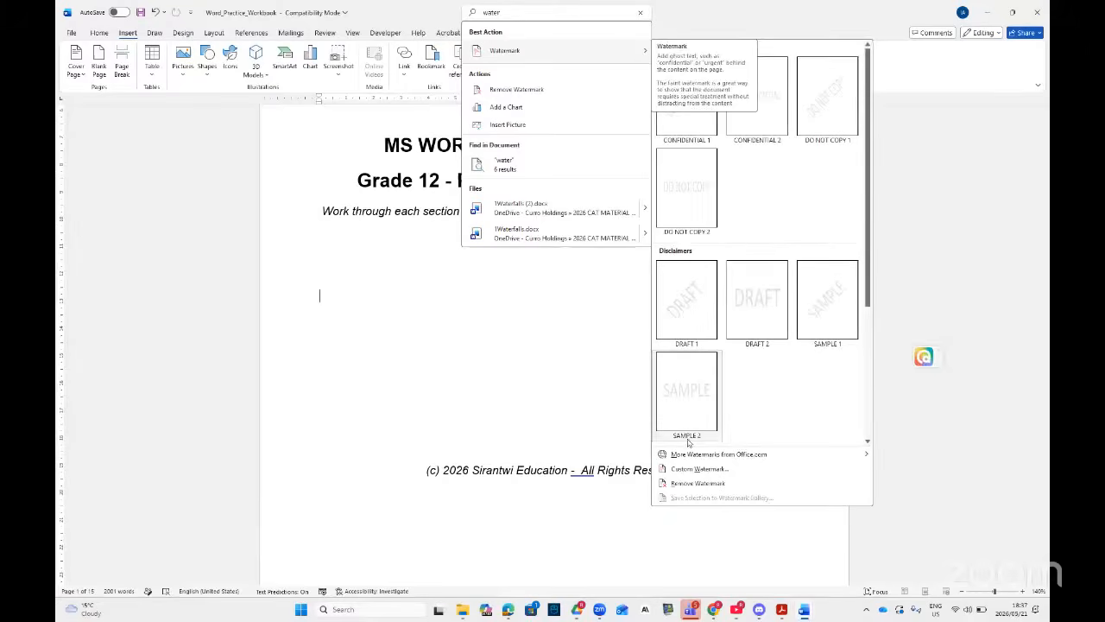
pyautogui.click(688, 468)
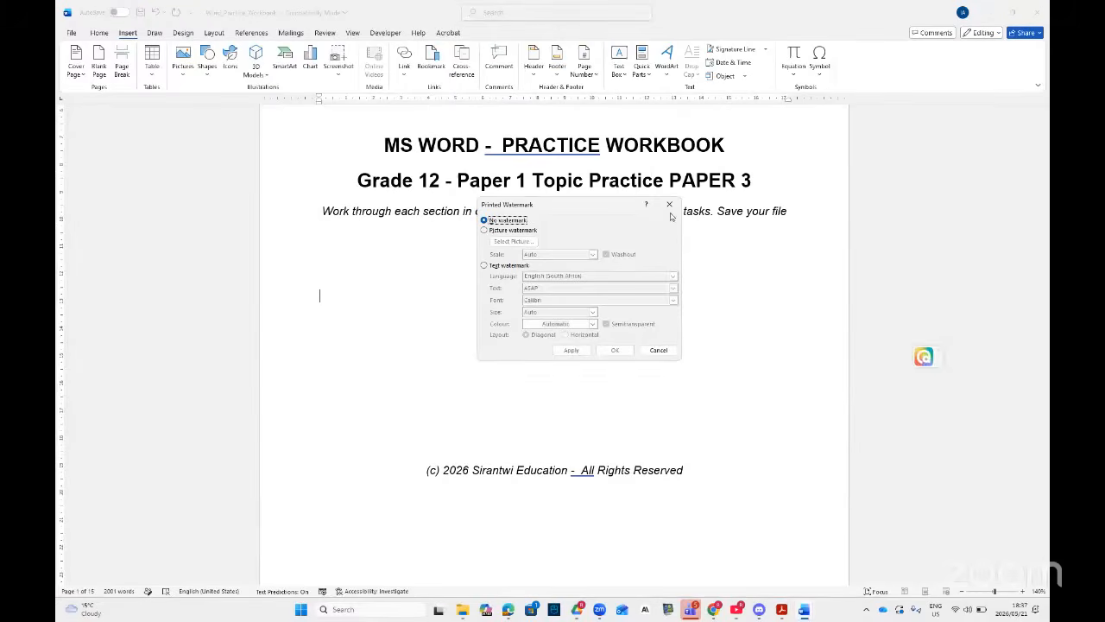
pyautogui.click(671, 204)
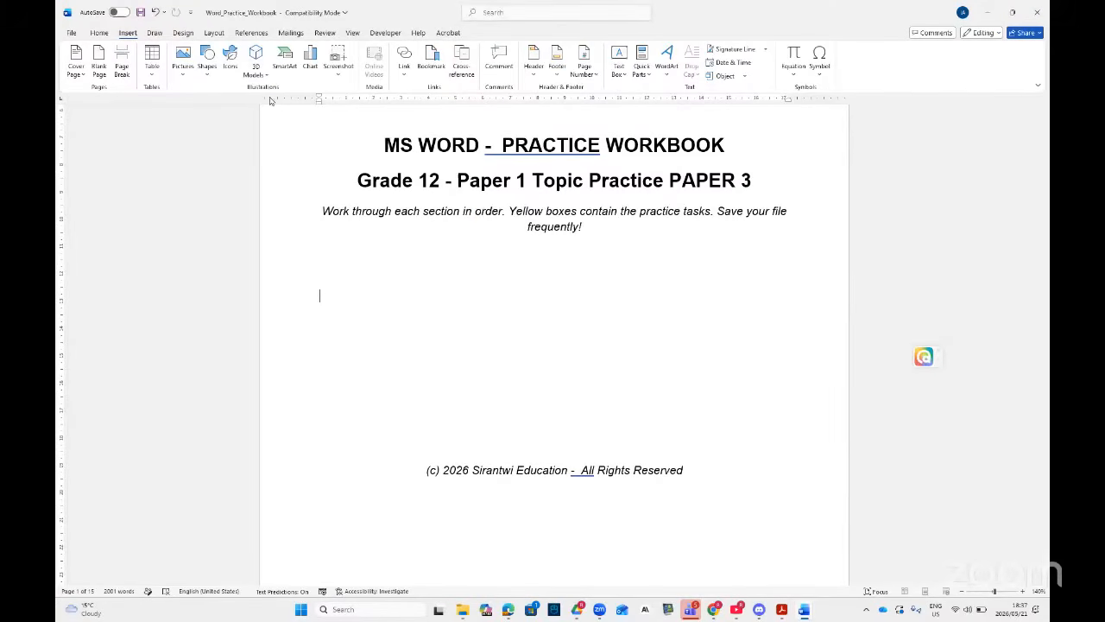
# - Start a custom text watermark for the document and replace its default text with the cut symbol
pyautogui.click(183, 33)
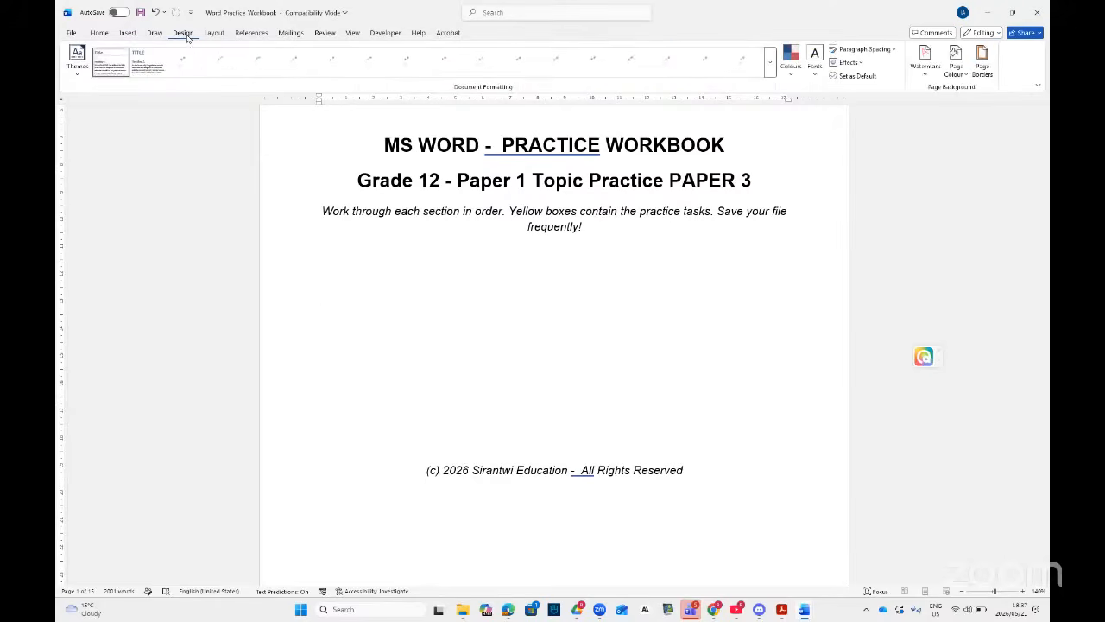
pyautogui.click(924, 73)
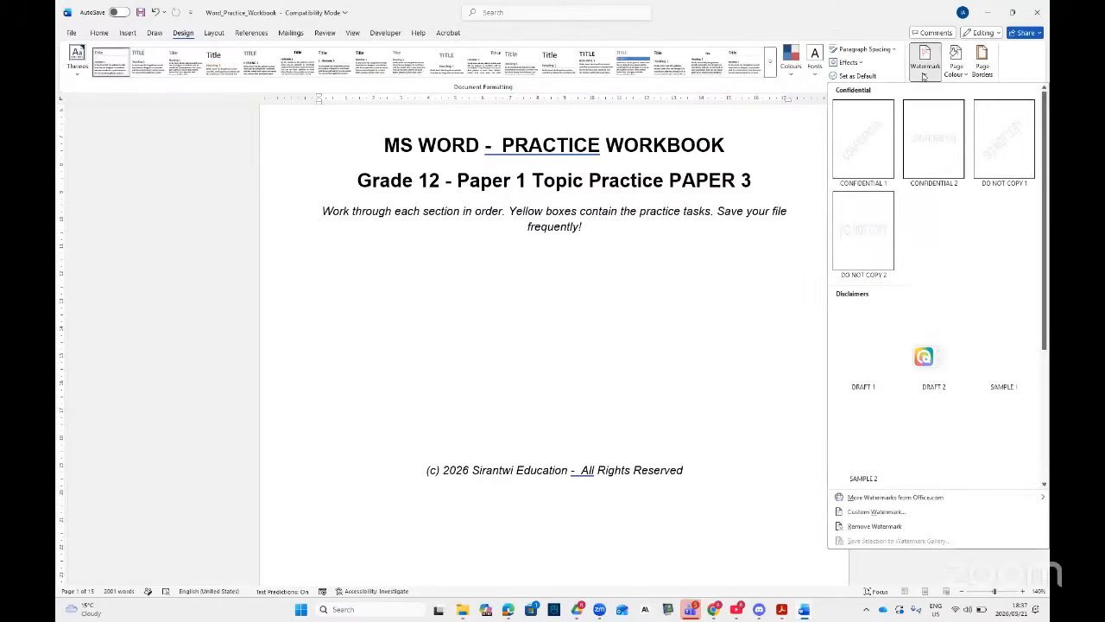
pyautogui.click(879, 511)
pyautogui.moveTo(571, 216); pyautogui.dragTo(504, 252)
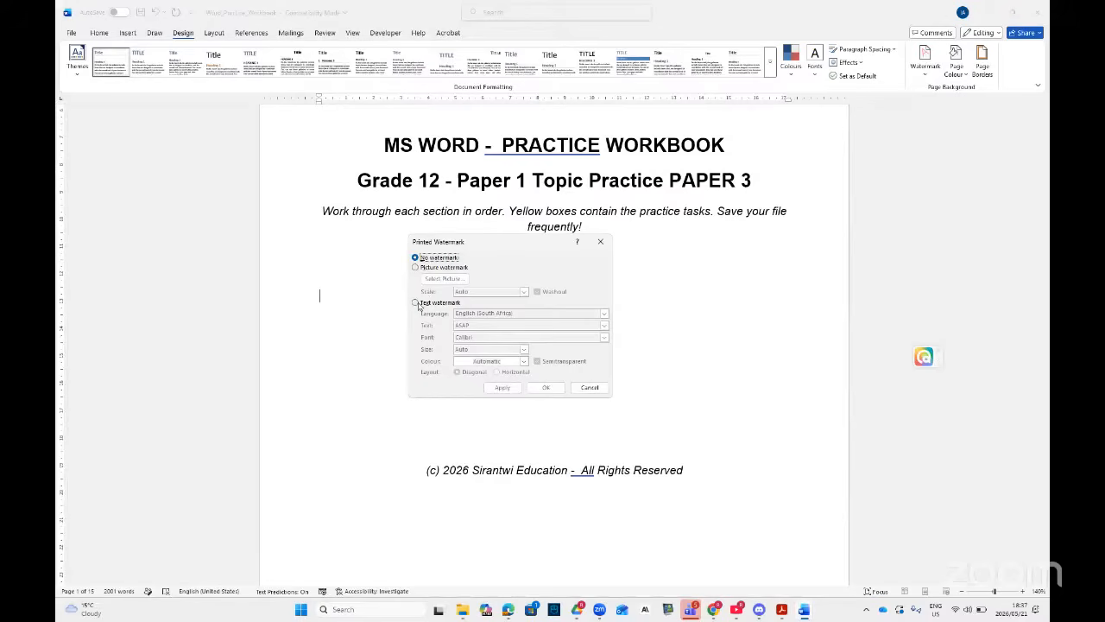
pyautogui.click(416, 303)
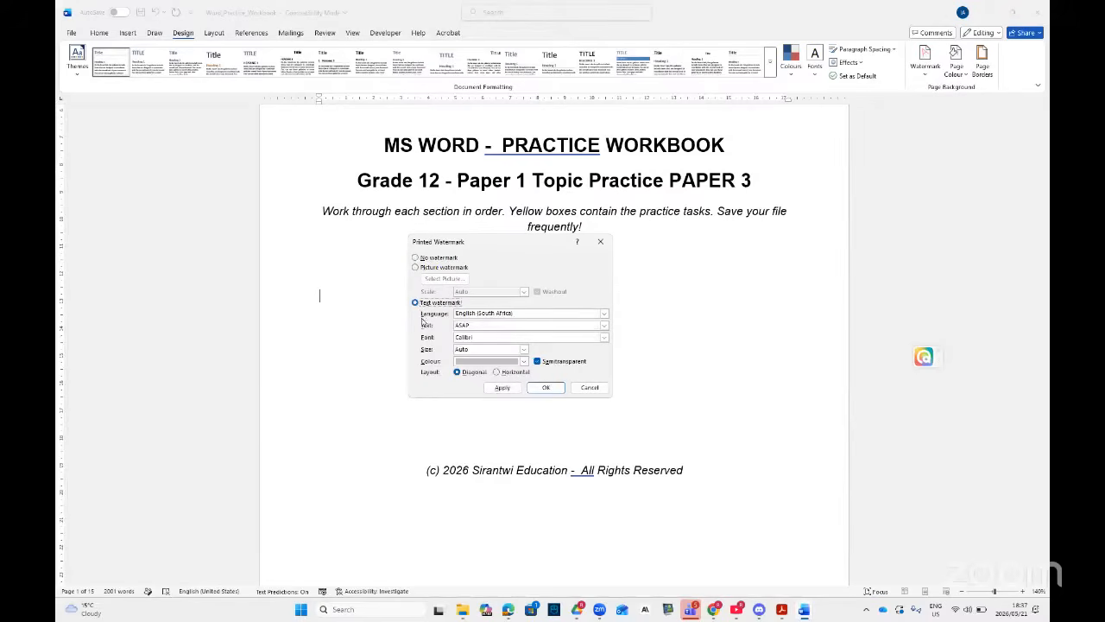
pyautogui.moveTo(475, 326); pyautogui.dragTo(453, 323)
pyautogui.press('BackSpace')
pyautogui.rightClick(470, 329)
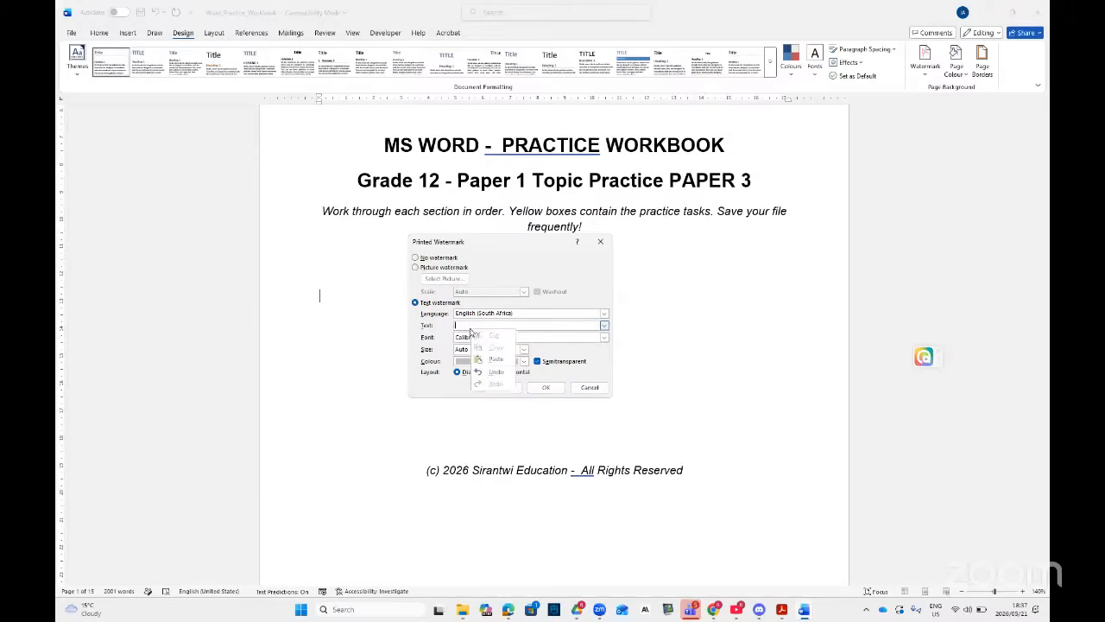
pyautogui.click(497, 359)
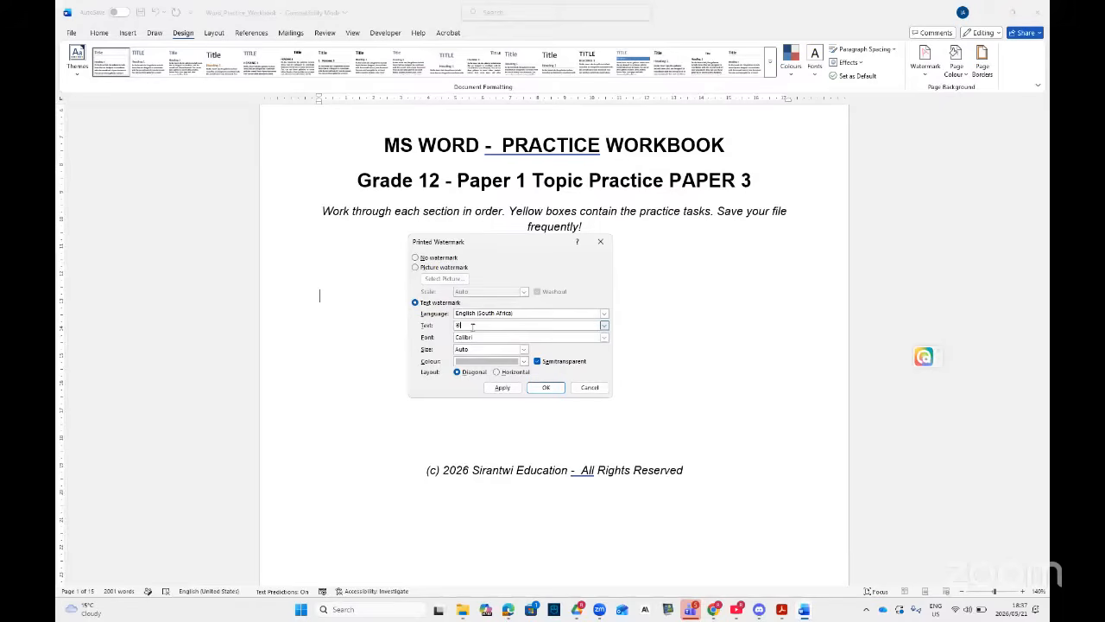
# - Set the watermark's font to Webdings and its size to 320
pyautogui.click(604, 337)
pyautogui.write('webd')
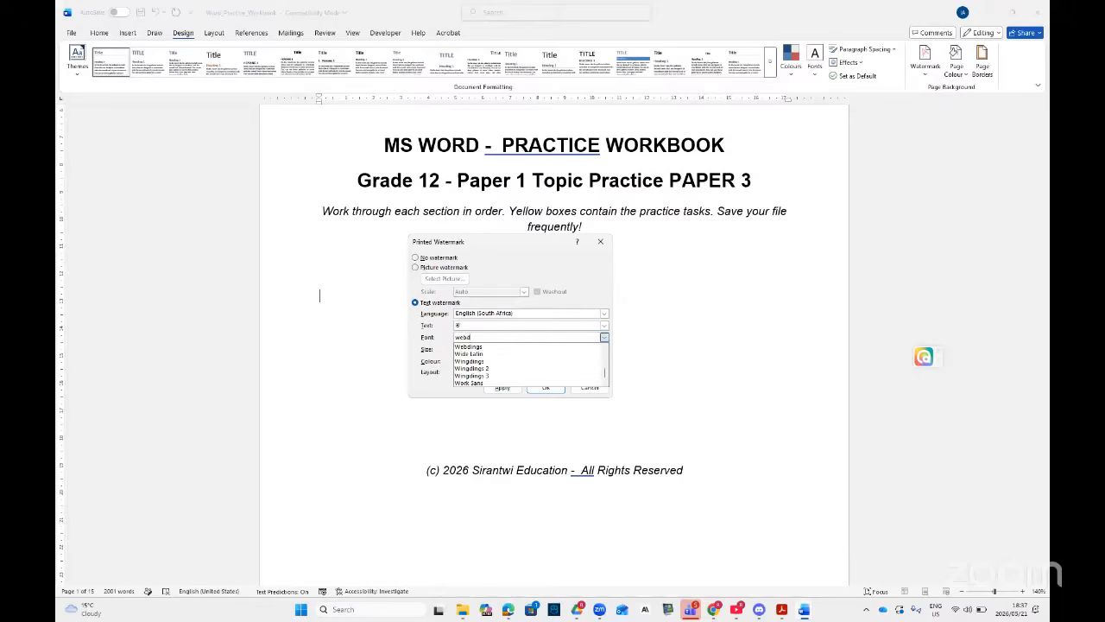
pyautogui.click(529, 346)
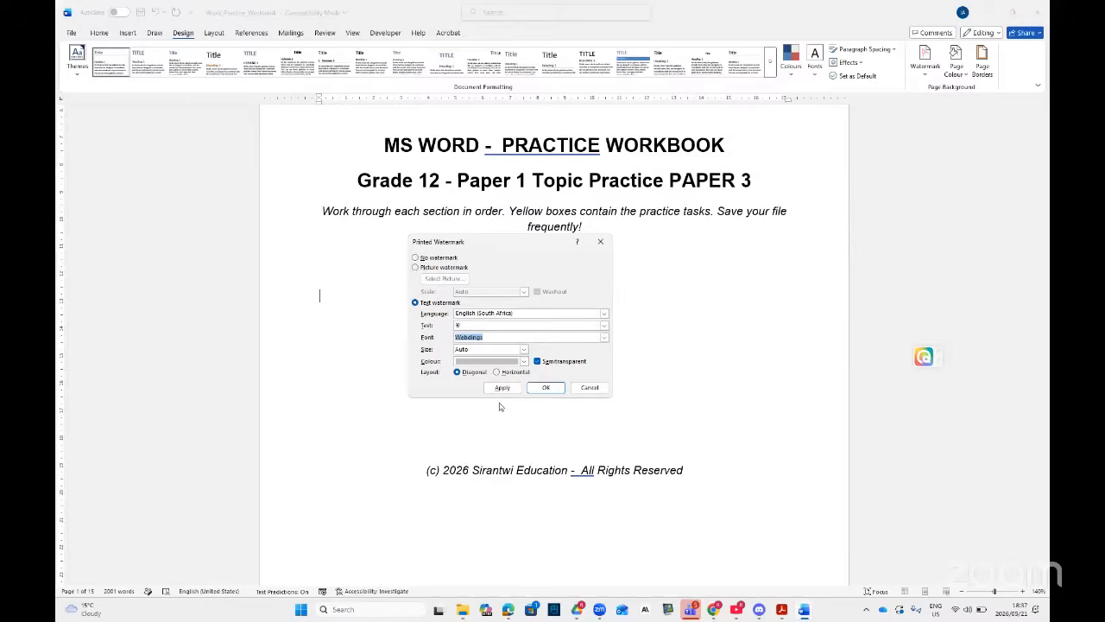
pyautogui.click(523, 348)
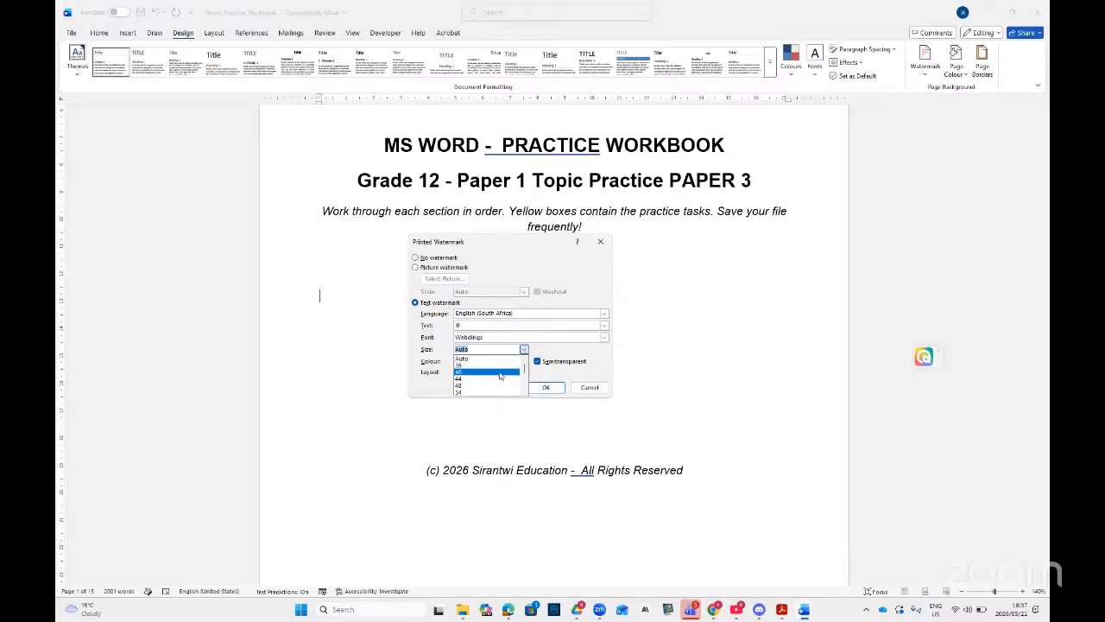
pyautogui.scroll(-3, 496, 377)
pyautogui.scroll(3, 488, 372)
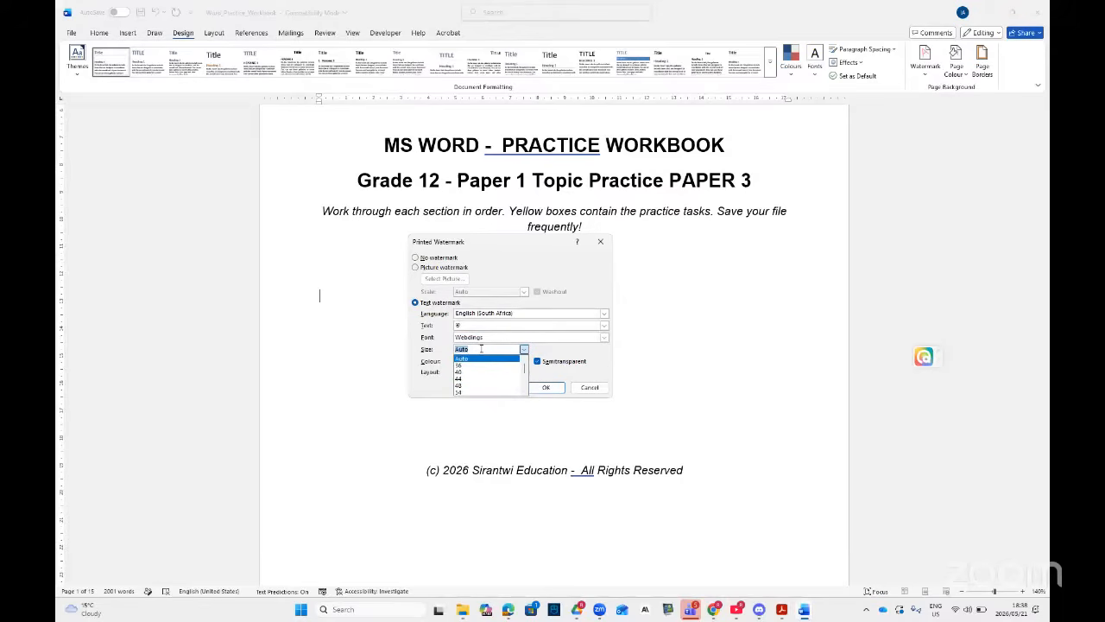
pyautogui.write('320')
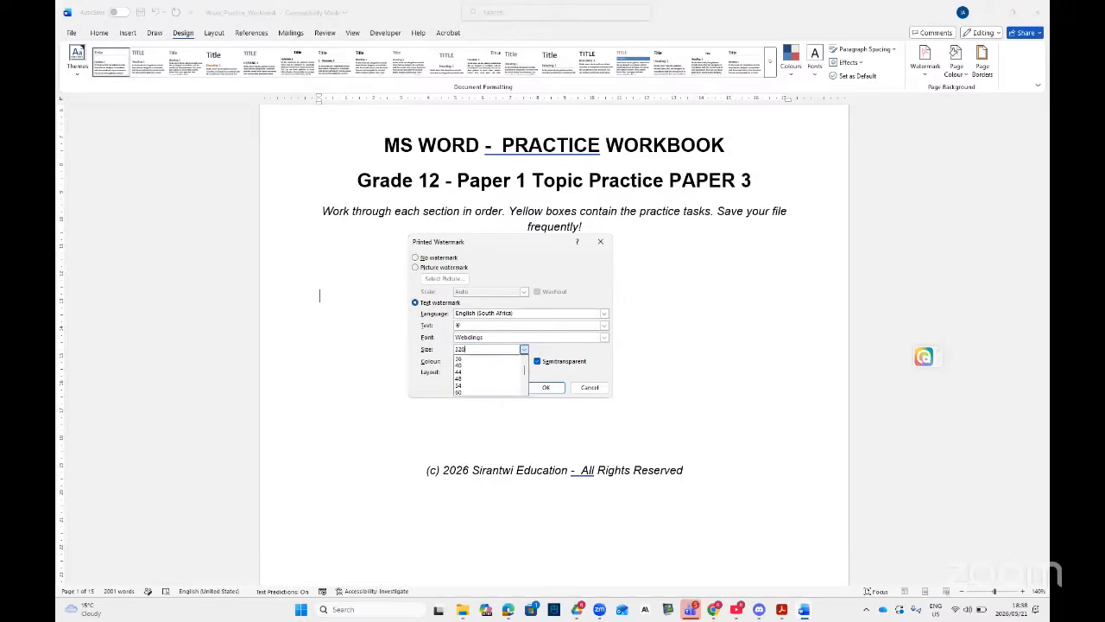
pyautogui.click(442, 378)
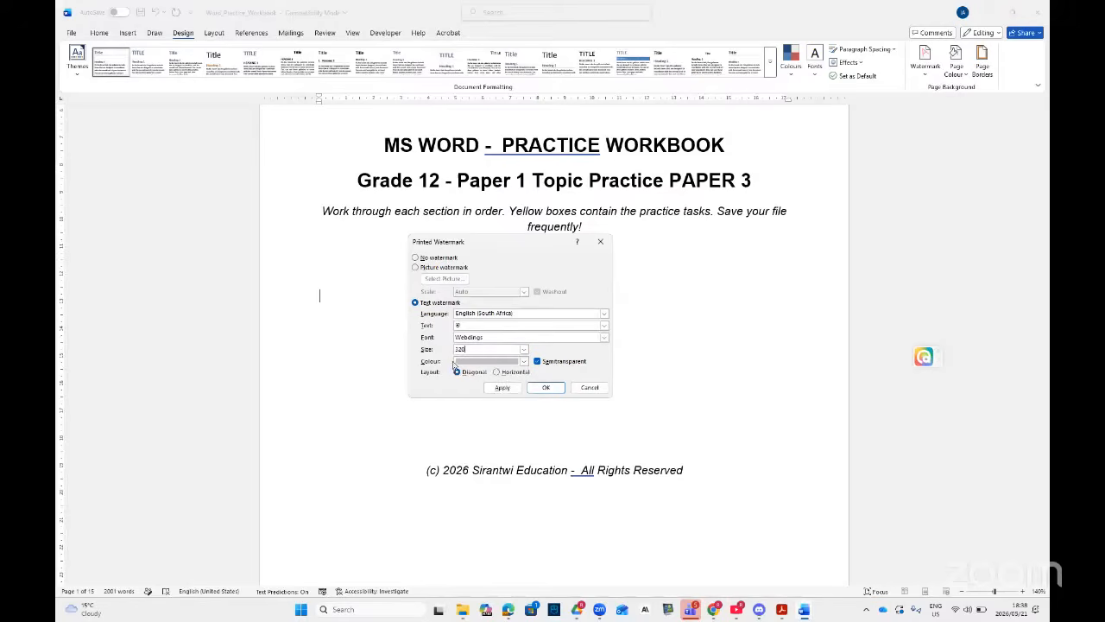
# - Colour the watermark red, keep its layout diagonal, and apply it to the document
pyautogui.click(468, 362)
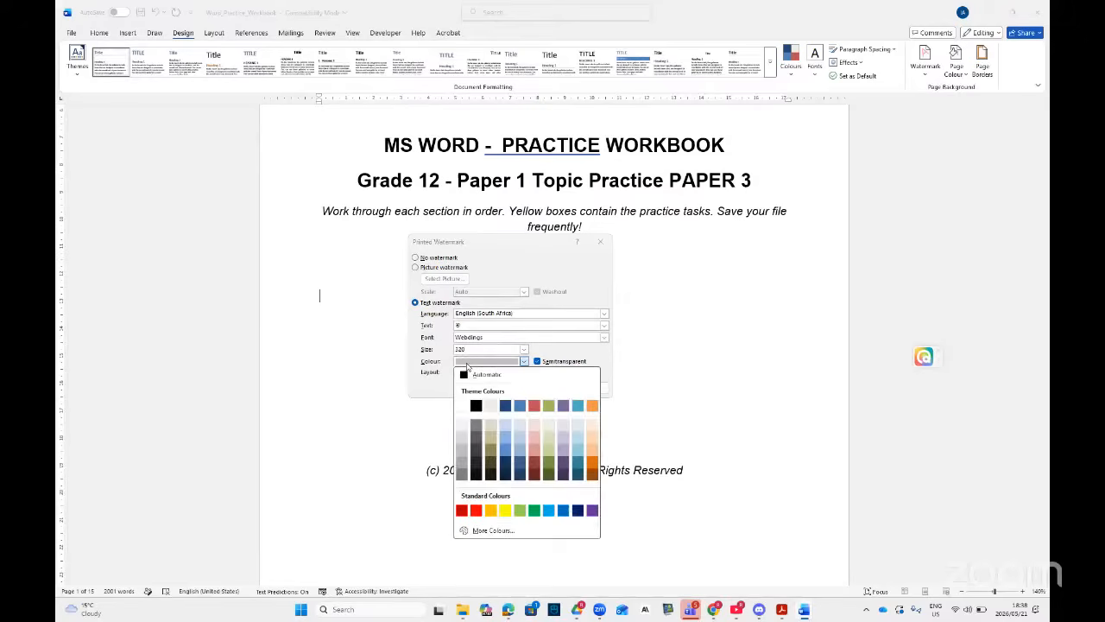
pyautogui.click(476, 510)
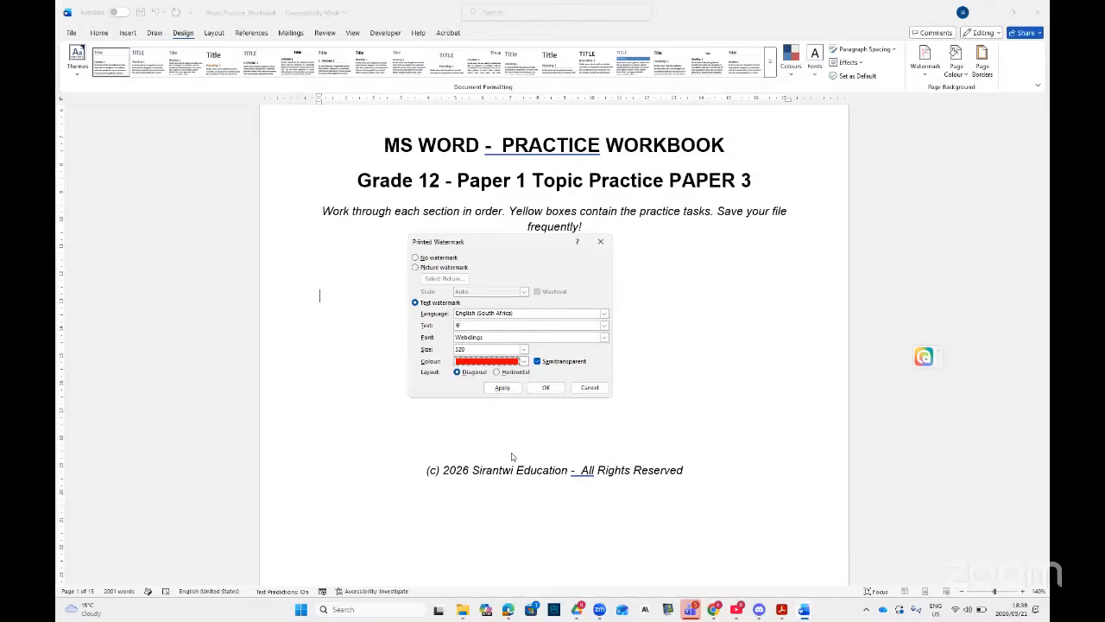
pyautogui.click(499, 373)
pyautogui.click(472, 373)
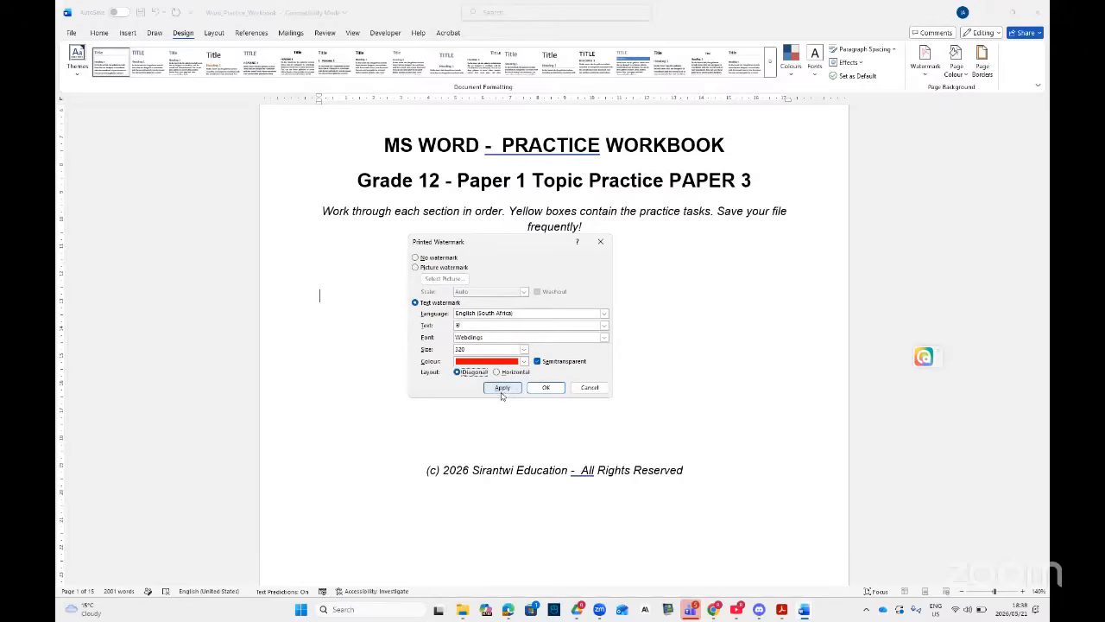
pyautogui.click(501, 389)
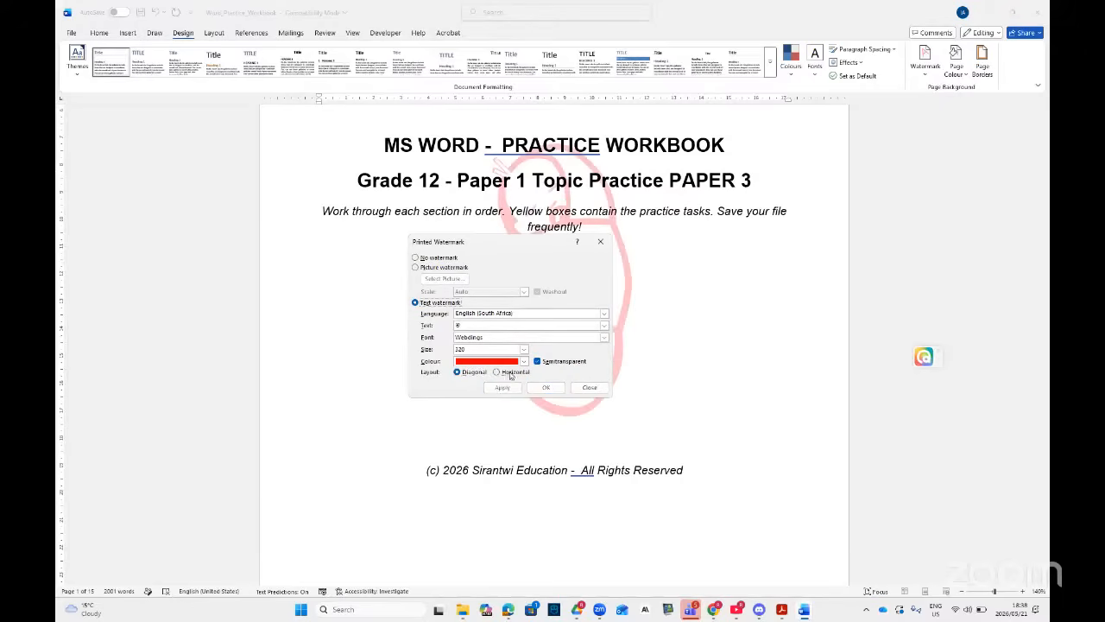
pyautogui.click(588, 391)
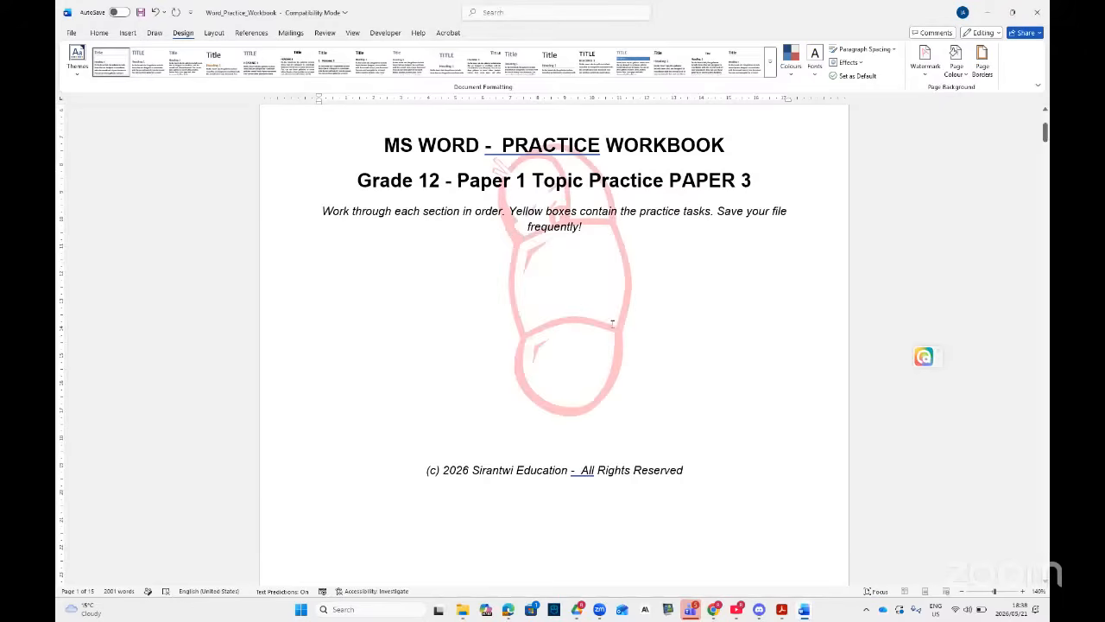
# - Examine how the watermark appears on the cover page and on the pages at the document's end
pyautogui.scroll(1, 612, 322)
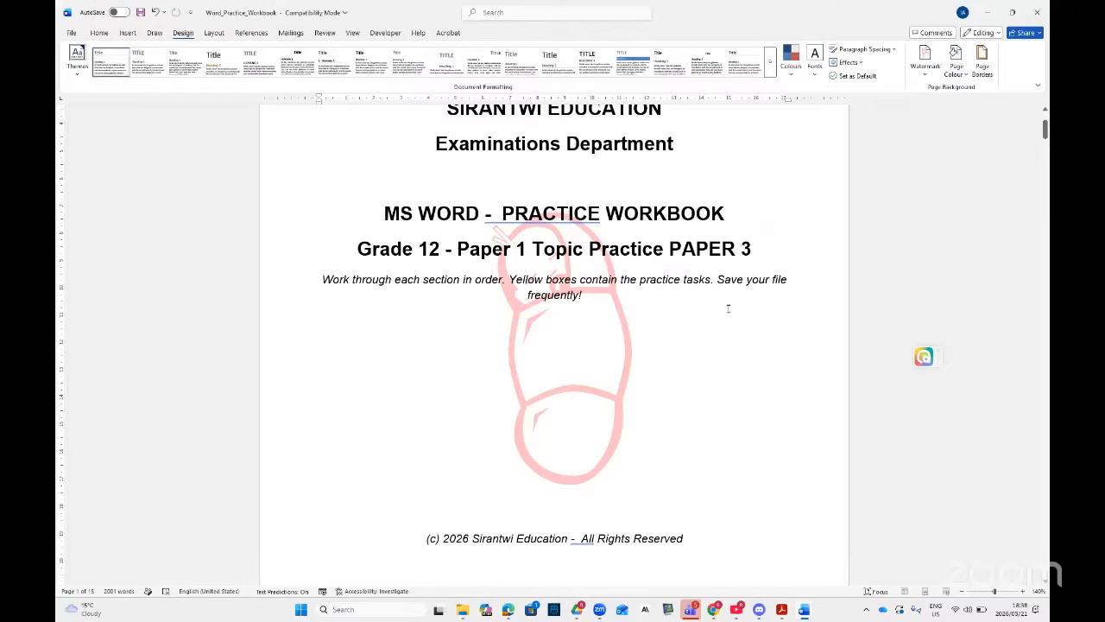
pyautogui.scroll(2, 730, 302)
pyautogui.scroll(-5, 727, 309)
pyautogui.moveTo(1045, 146); pyautogui.dragTo(1045, 557)
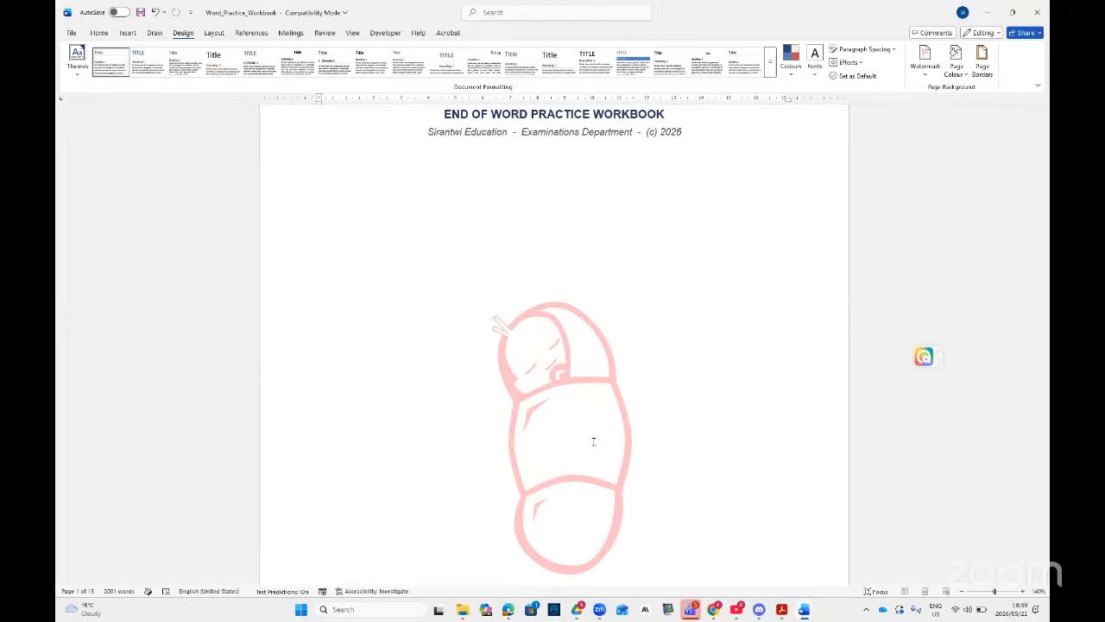
pyautogui.scroll(-5, 548, 436)
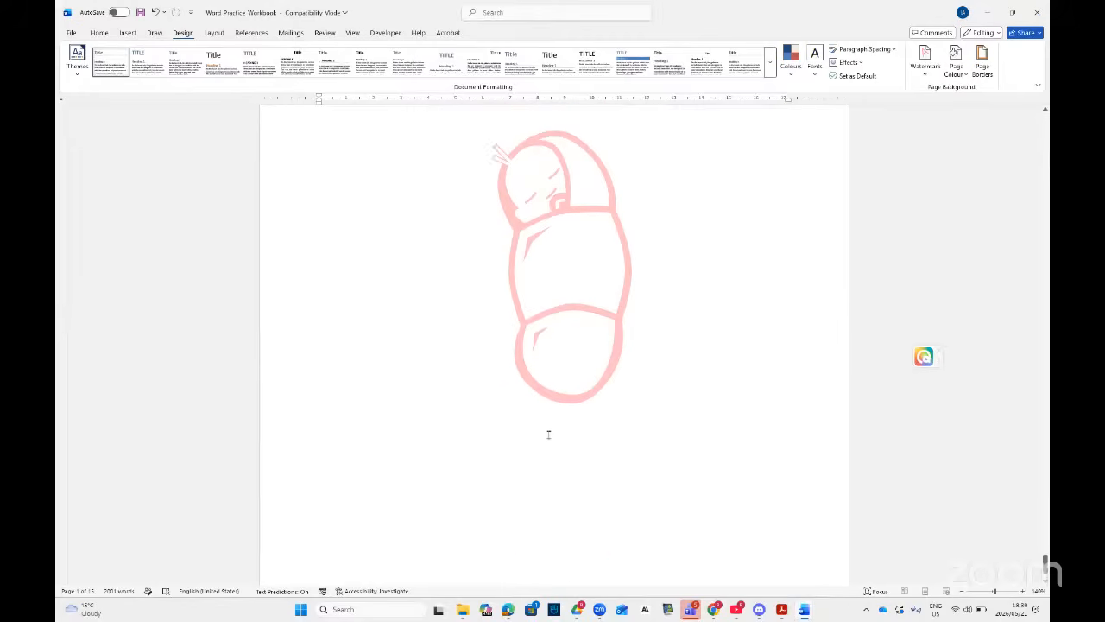
pyautogui.scroll(-15, 547, 436)
pyautogui.scroll(10, 548, 436)
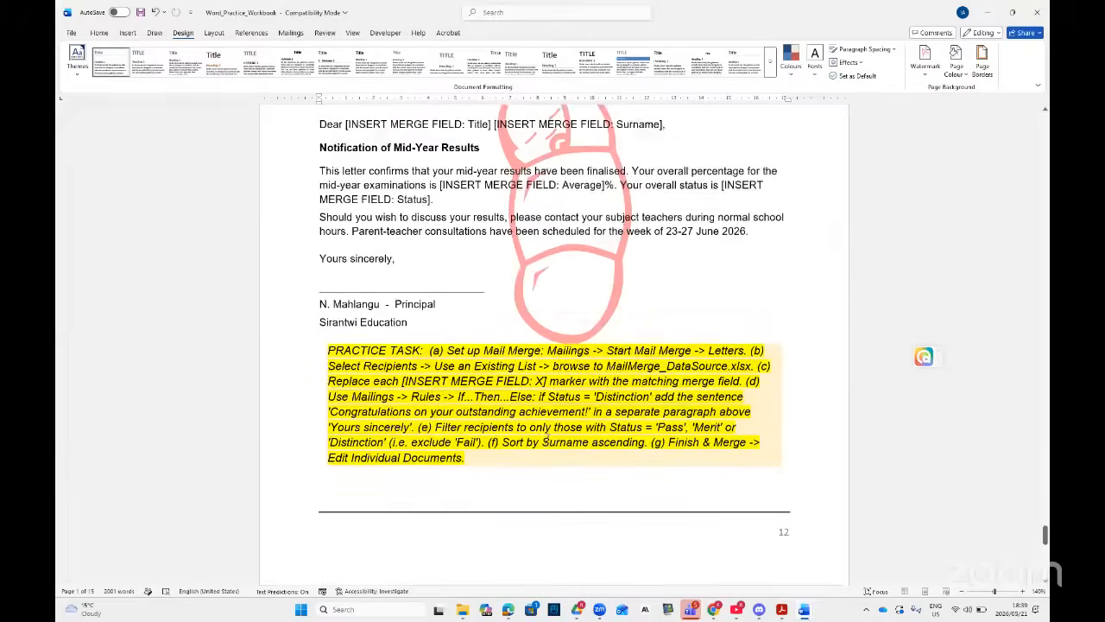
pyautogui.scroll(-13, 546, 438)
pyautogui.scroll(3, 476, 355)
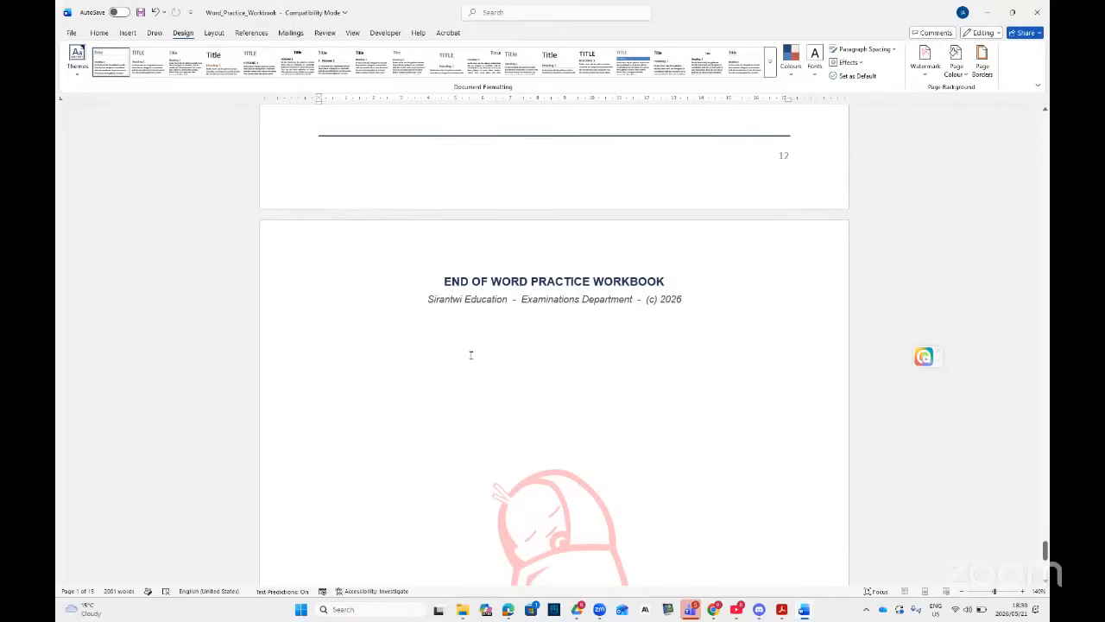
# - Insert a continuous section break before the "END OF WORD PRACTICE WORKBOOK" heading on the last page
pyautogui.click(436, 281)
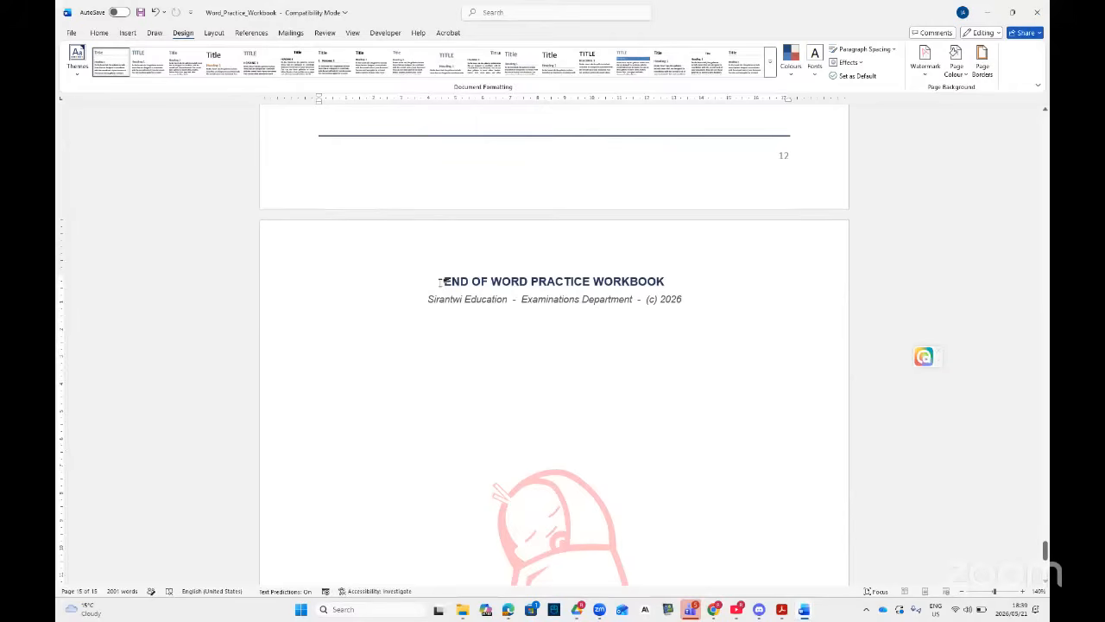
pyautogui.click(213, 34)
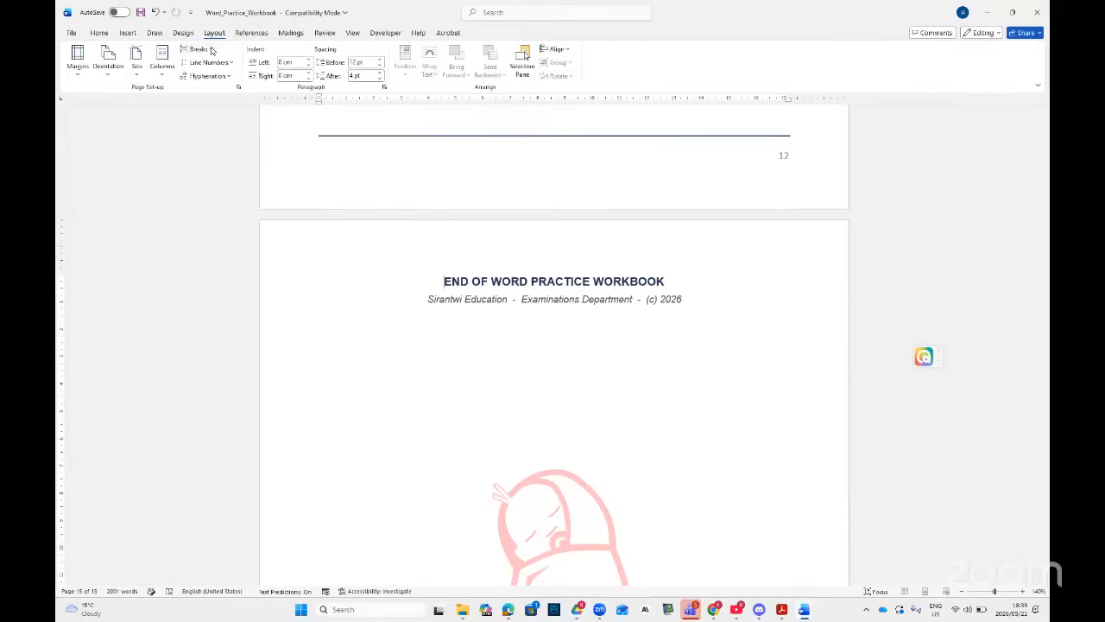
pyautogui.click(198, 49)
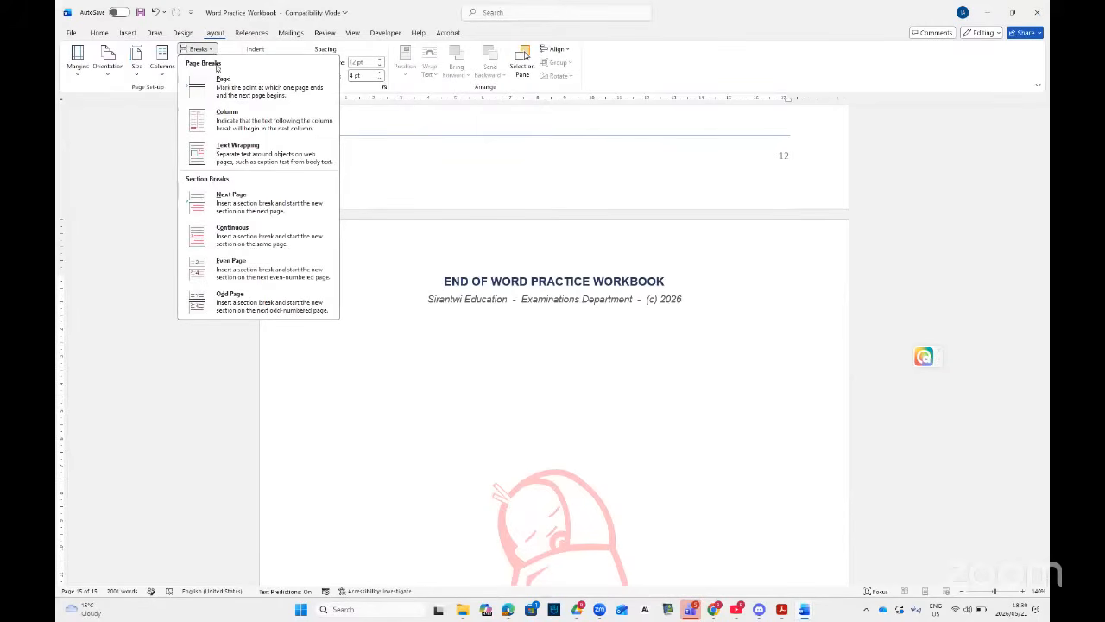
pyautogui.click(231, 240)
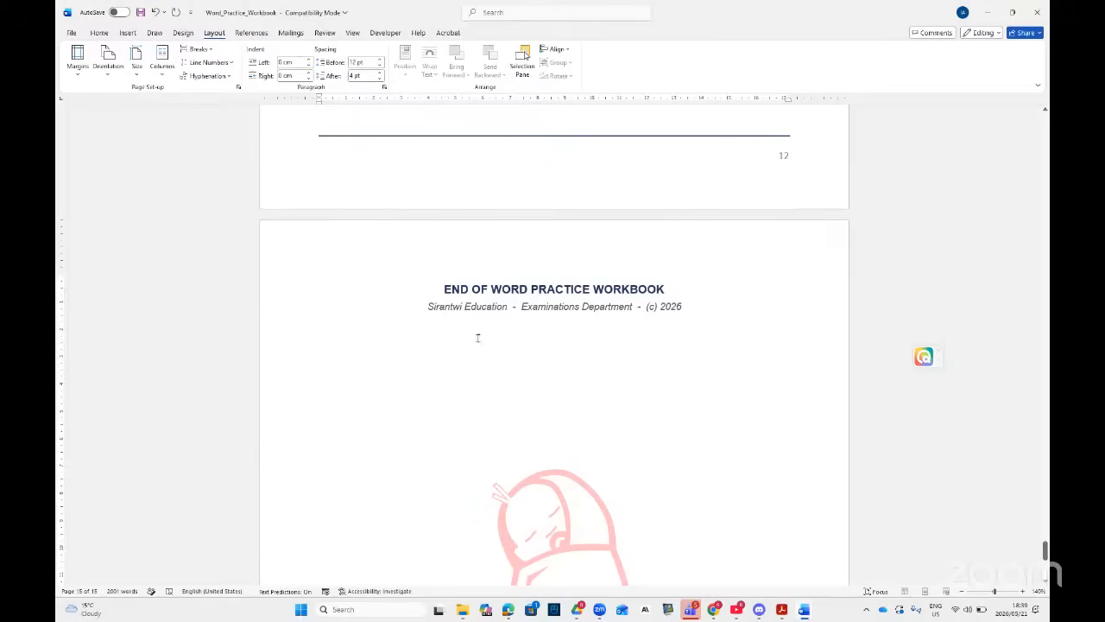
# - Unlink the header and footer of the final section (Section 7) from the previous section
pyautogui.doubleClick(460, 257)
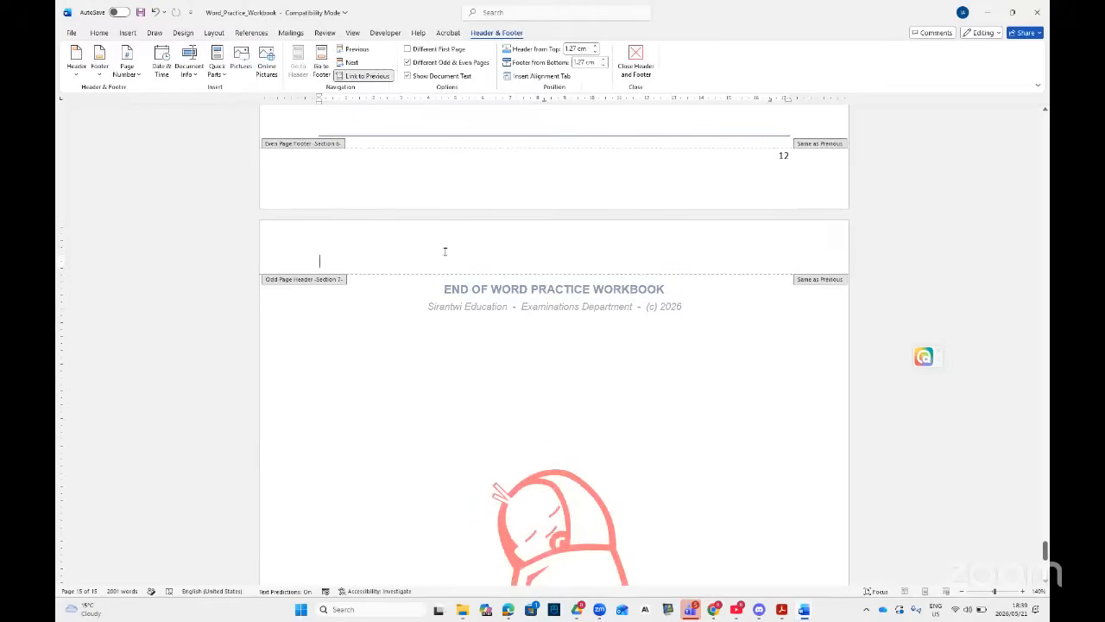
pyautogui.click(363, 77)
pyautogui.scroll(-4, 467, 252)
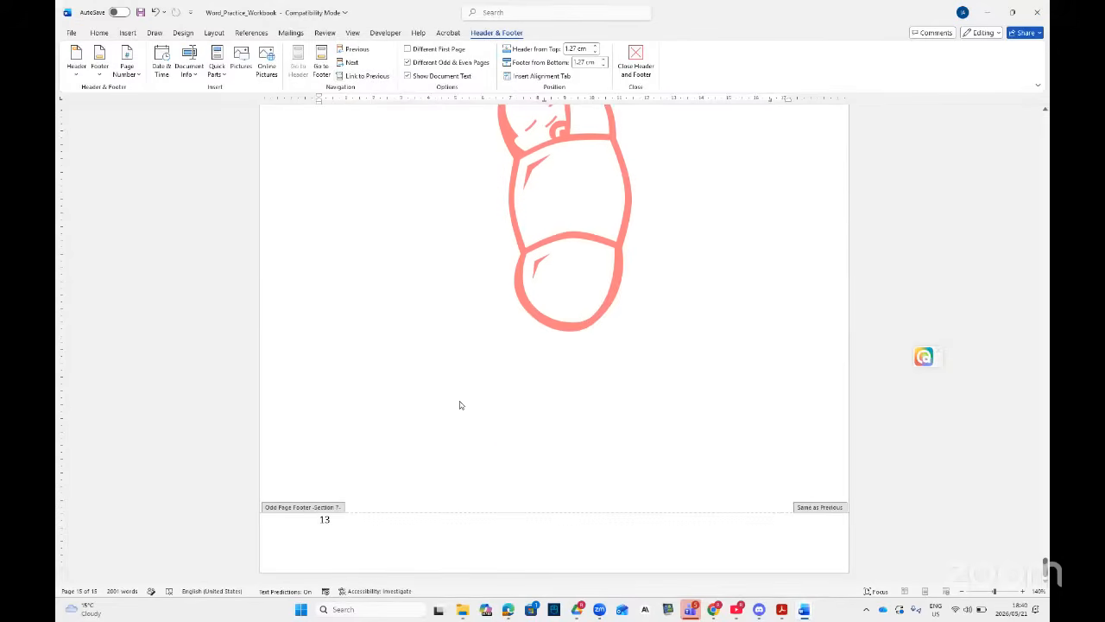
pyautogui.click(402, 525)
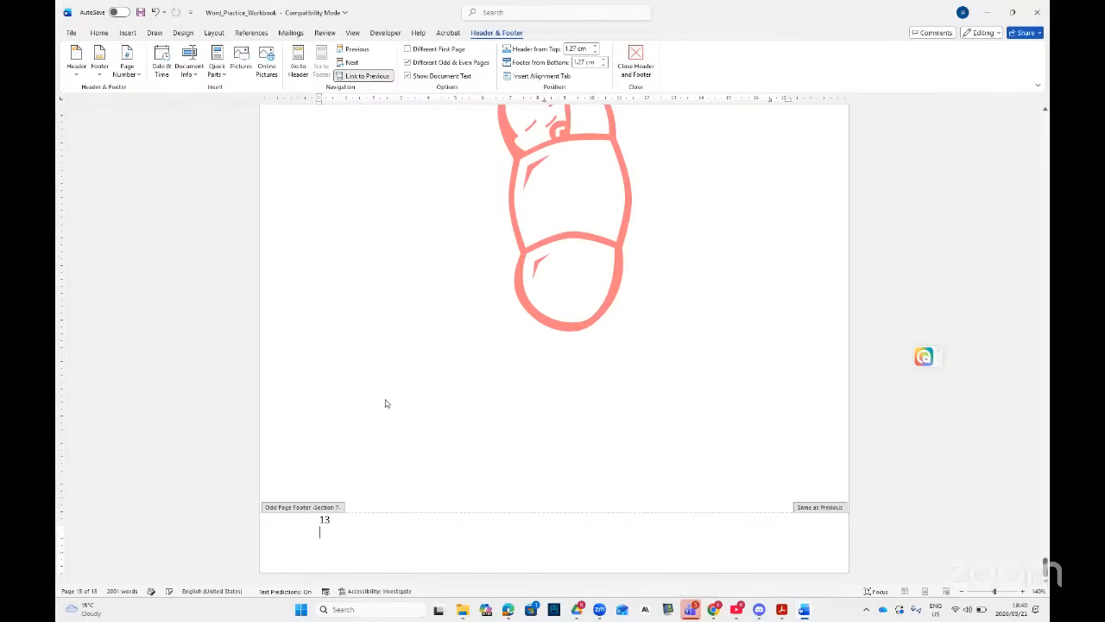
pyautogui.click(377, 77)
pyautogui.scroll(6, 474, 323)
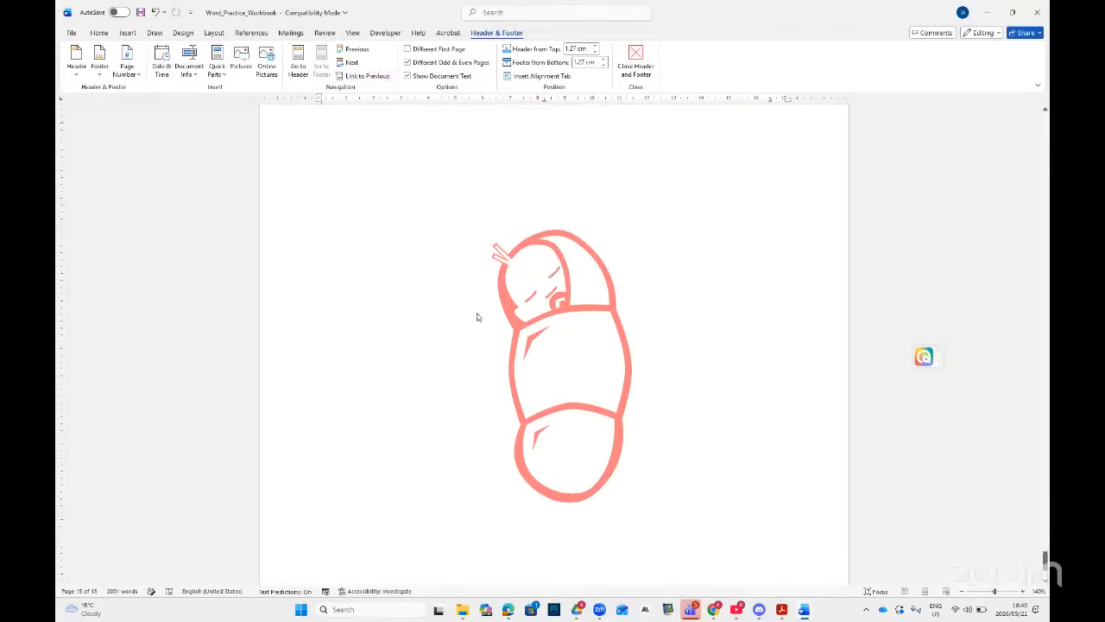
pyautogui.click(425, 286)
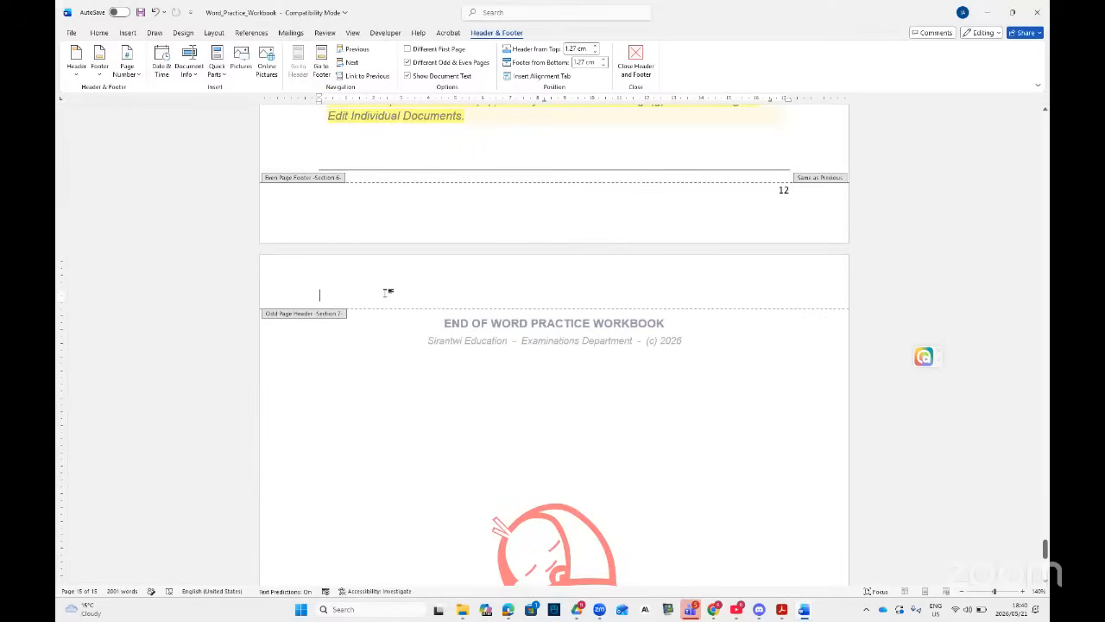
# - Delete the baby-symbol watermark from the Section 6 even-page header on the Mail Merge letter page
pyautogui.scroll(3, 519, 373)
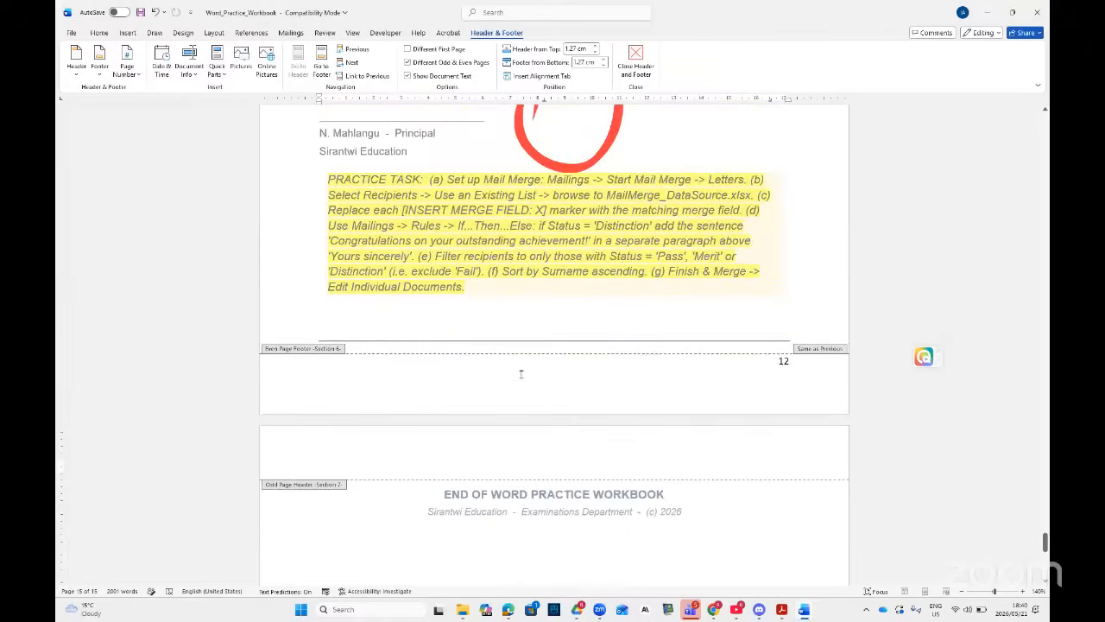
pyautogui.scroll(-2, 427, 359)
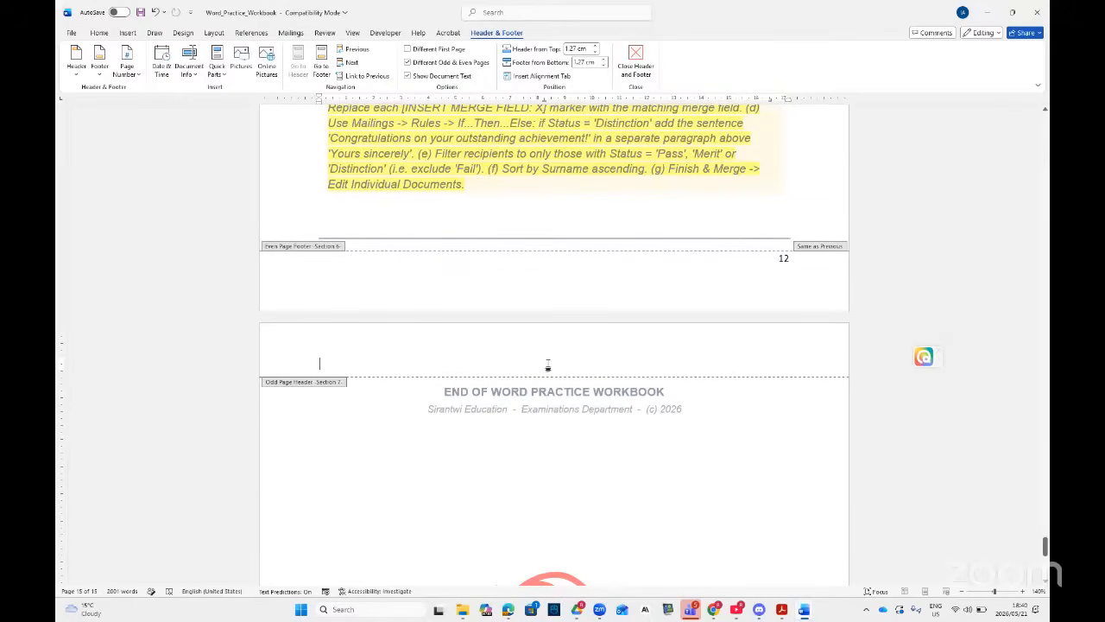
pyautogui.scroll(6, 529, 360)
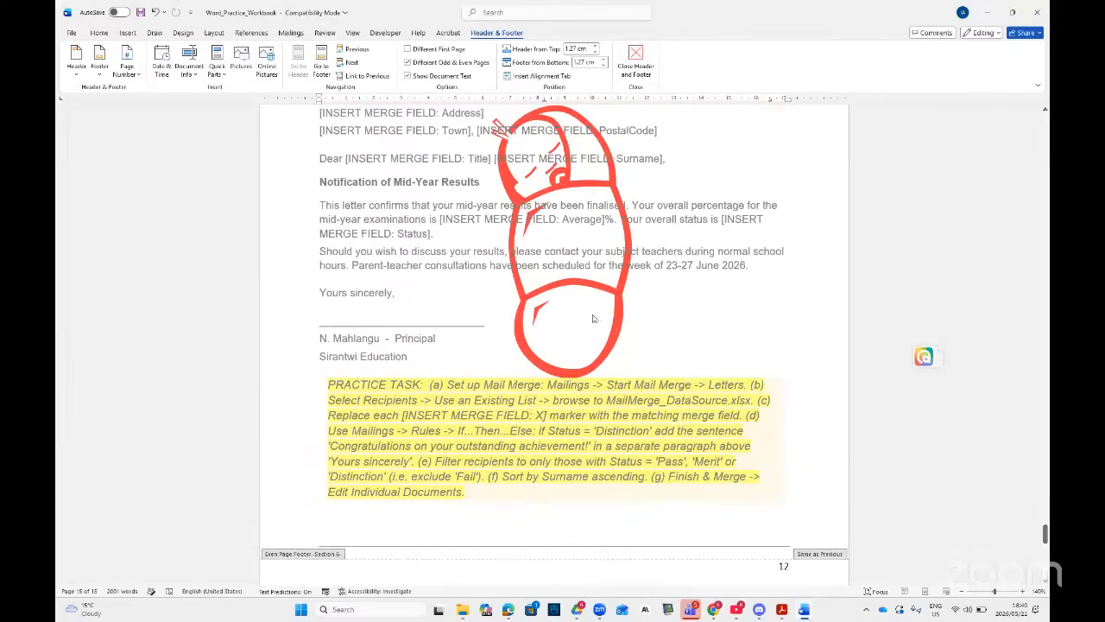
pyautogui.click(521, 290)
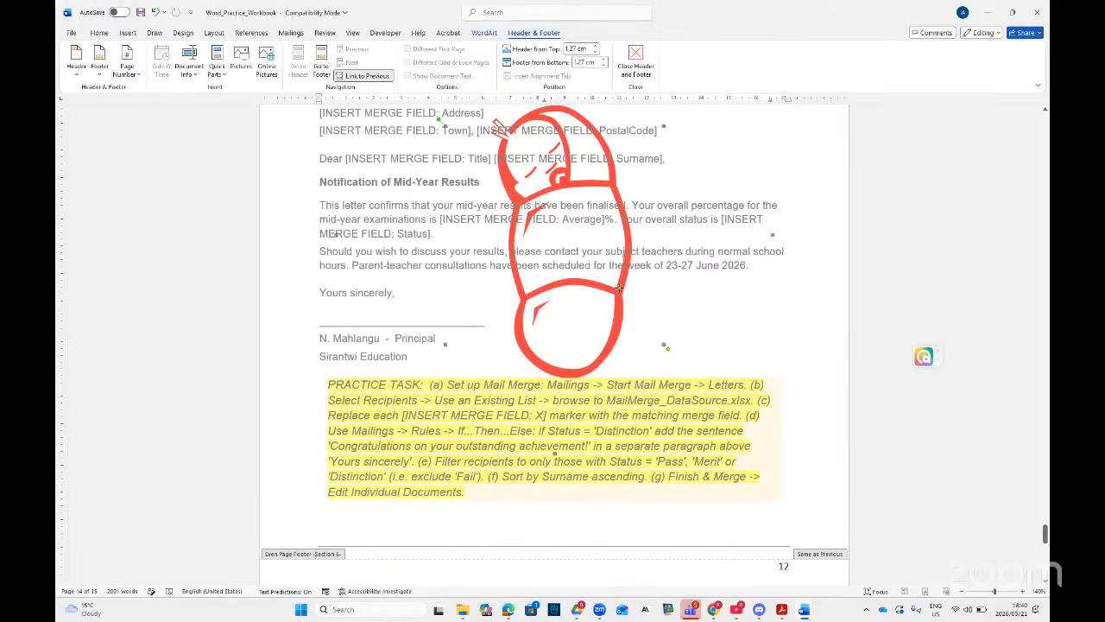
pyautogui.click(525, 297)
pyautogui.scroll(5, 535, 299)
pyautogui.scroll(-15, 555, 322)
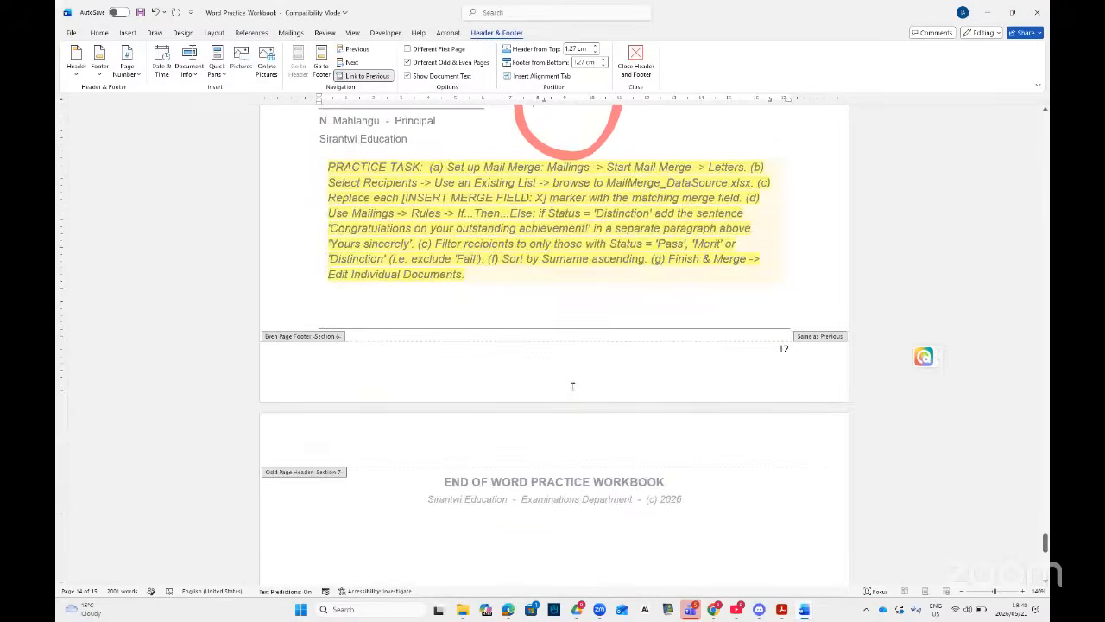
pyautogui.scroll(15, 580, 409)
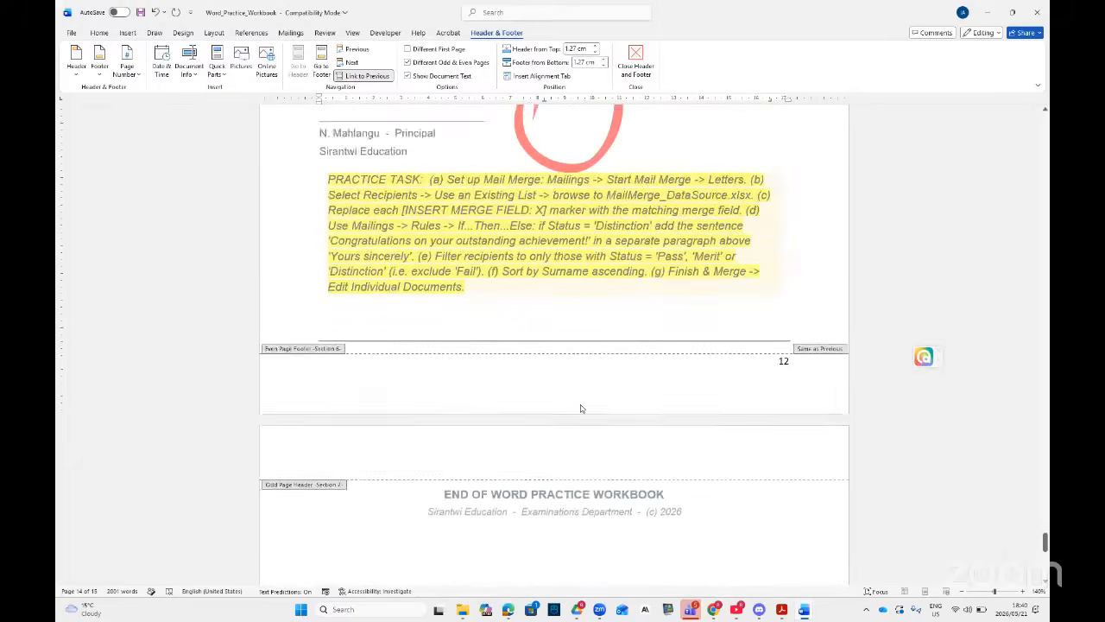
pyautogui.scroll(-5, 578, 409)
pyautogui.click(619, 333)
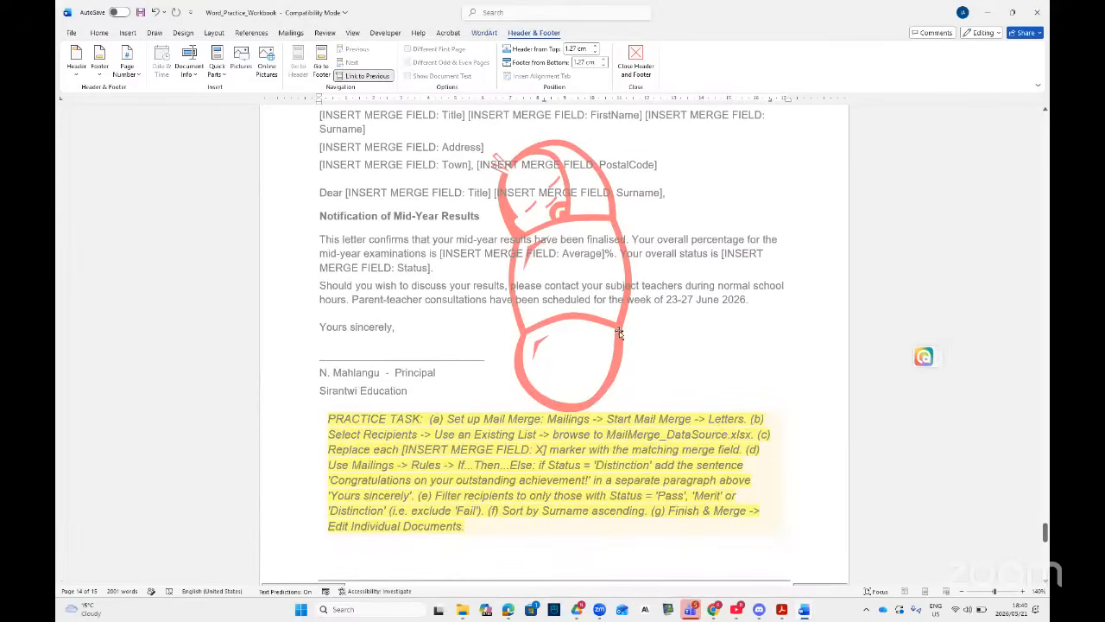
pyautogui.press('Delete')
# - Delete the watermark from the Section 6 odd-page header on the page numbered 11
pyautogui.scroll(10, 649, 362)
pyautogui.scroll(-4, 649, 362)
pyautogui.scroll(-20, 649, 380)
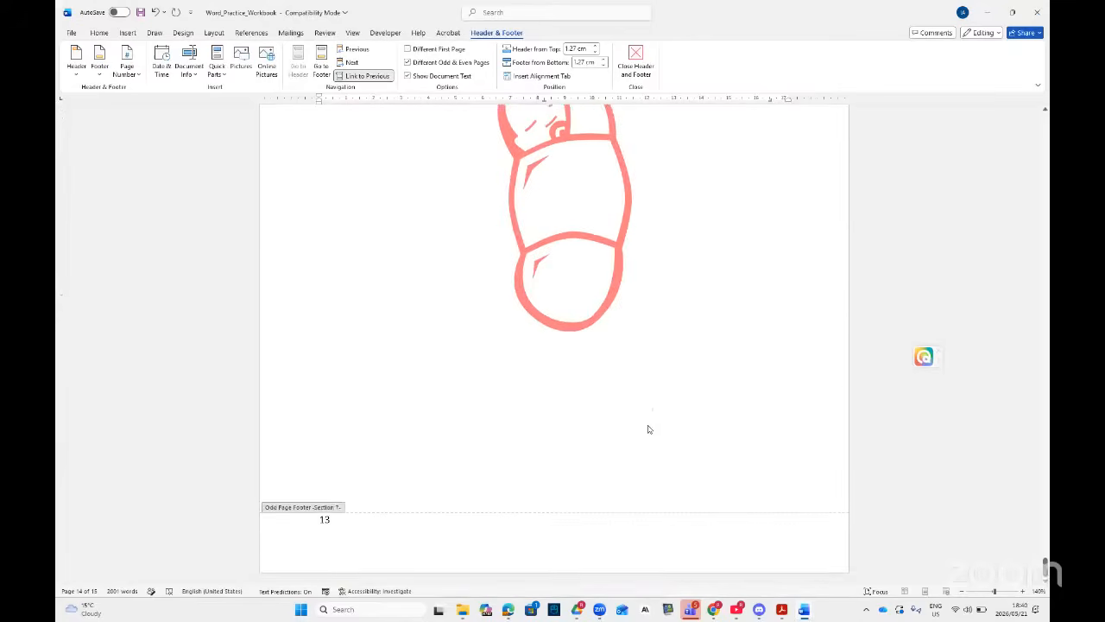
pyautogui.scroll(15, 650, 424)
pyautogui.scroll(10, 650, 429)
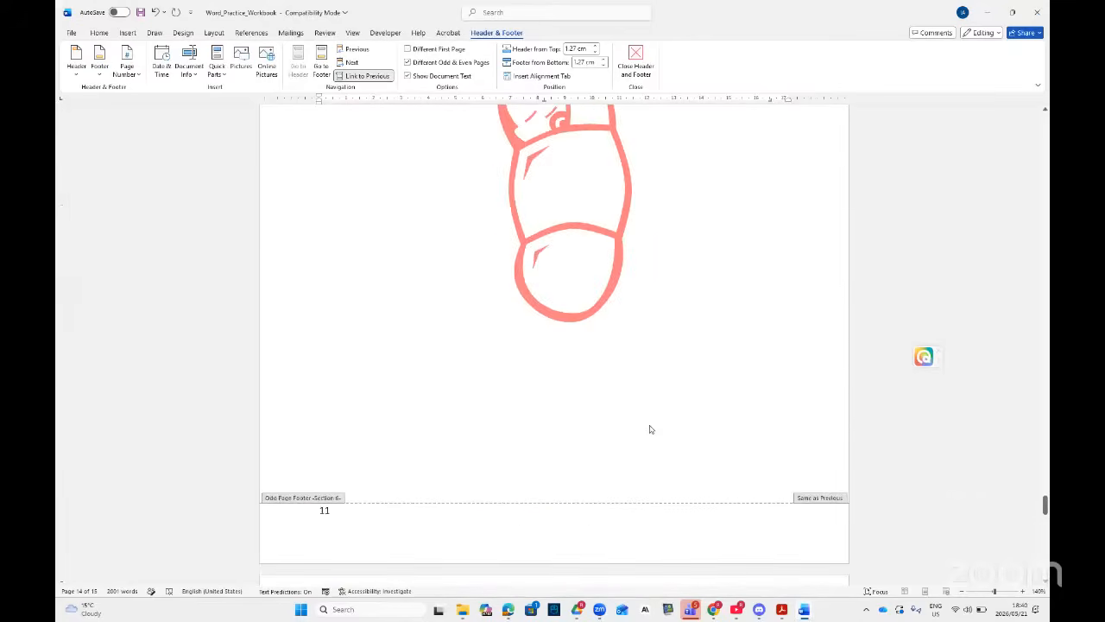
pyautogui.scroll(-3, 642, 439)
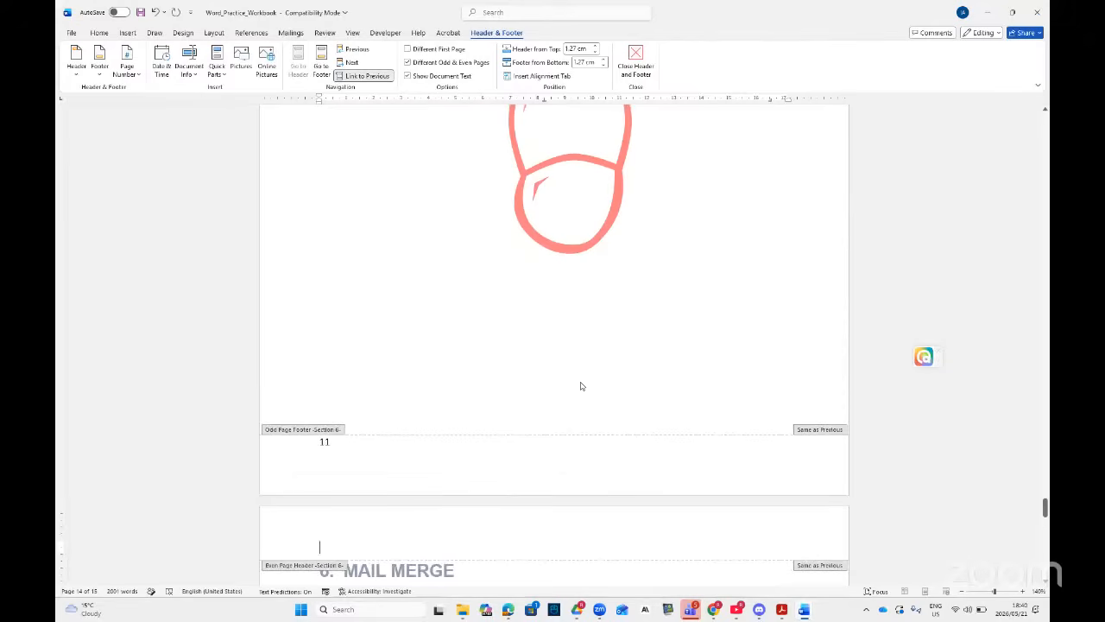
pyautogui.click(599, 242)
pyautogui.click(609, 285)
# - Delete the watermark from the cover page and from the landscape page that follows it
pyautogui.scroll(15, 656, 298)
pyautogui.scroll(15, 679, 310)
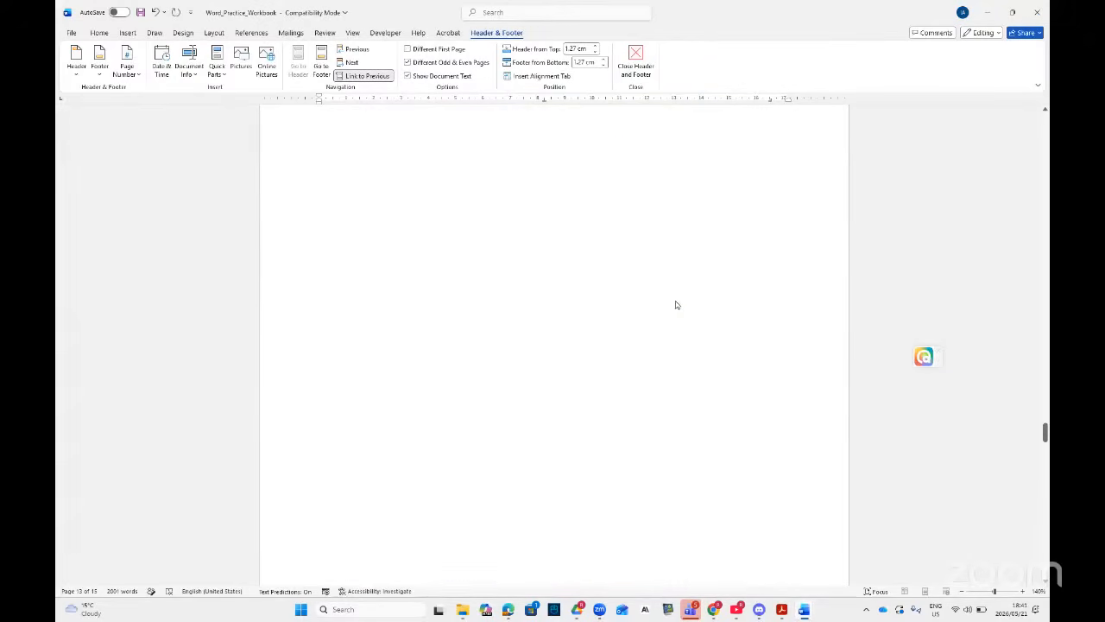
pyautogui.scroll(20, 687, 300)
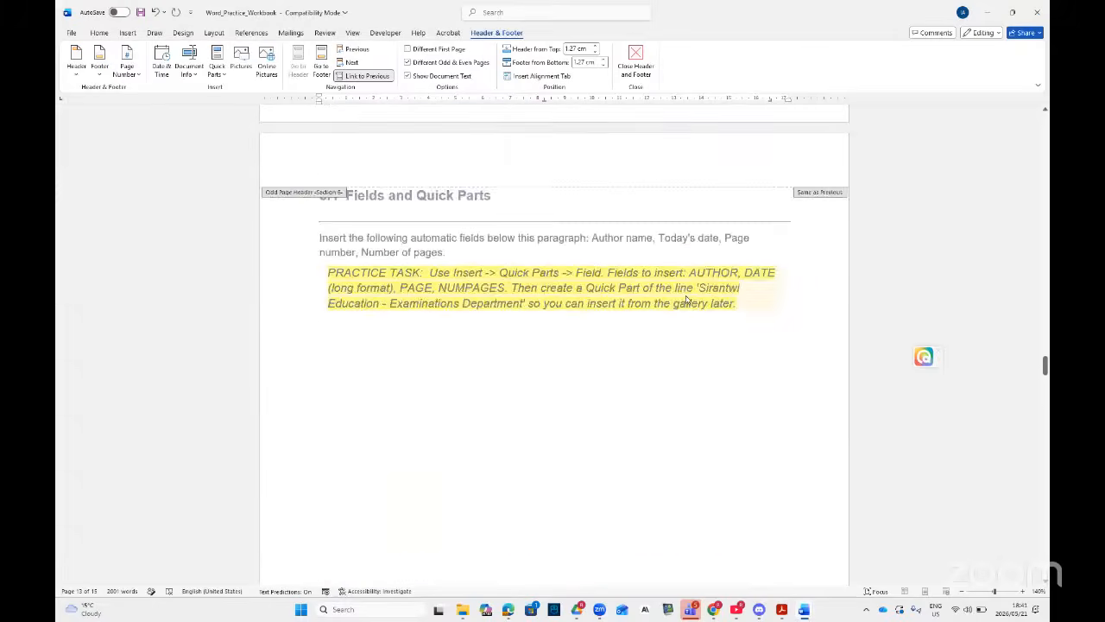
pyautogui.scroll(10, 688, 297)
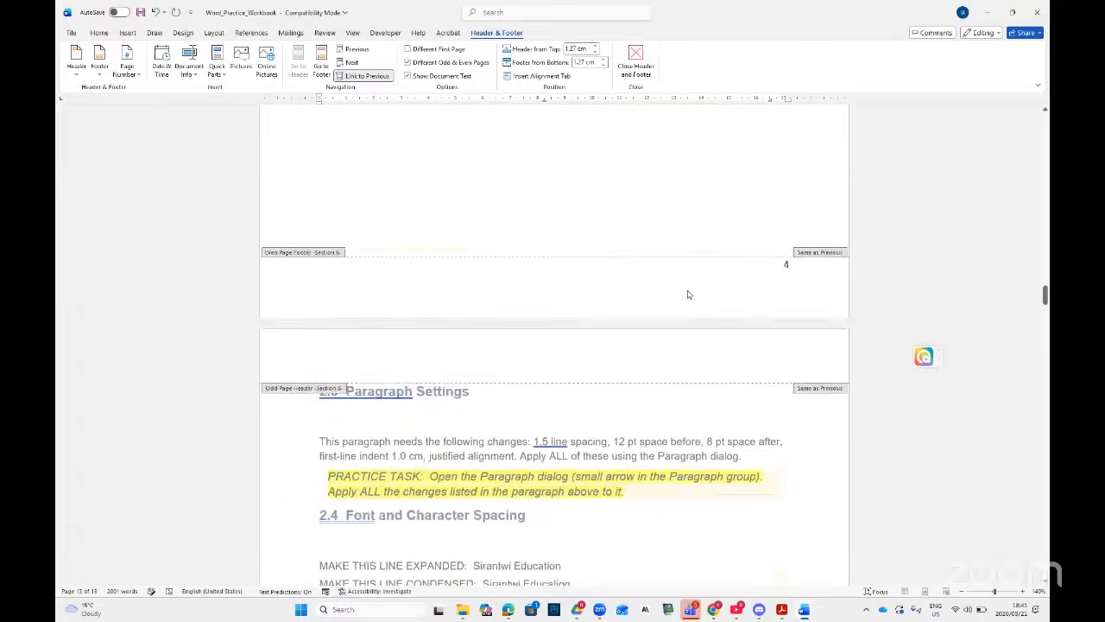
pyautogui.moveTo(1045, 275); pyautogui.dragTo(1045, 119)
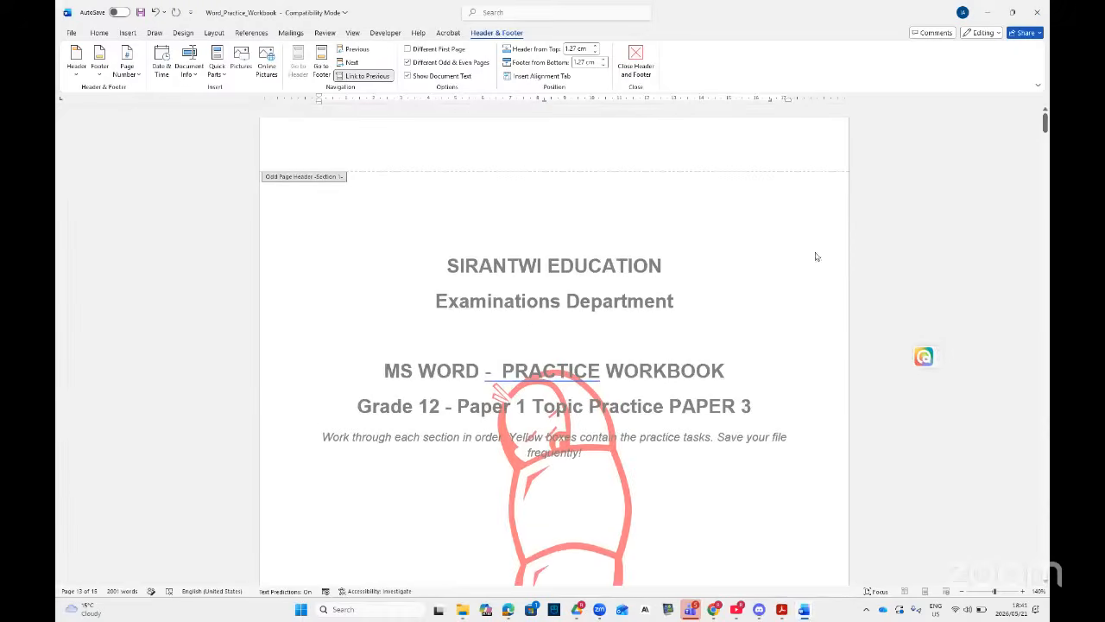
pyautogui.click(611, 425)
pyautogui.click(642, 431)
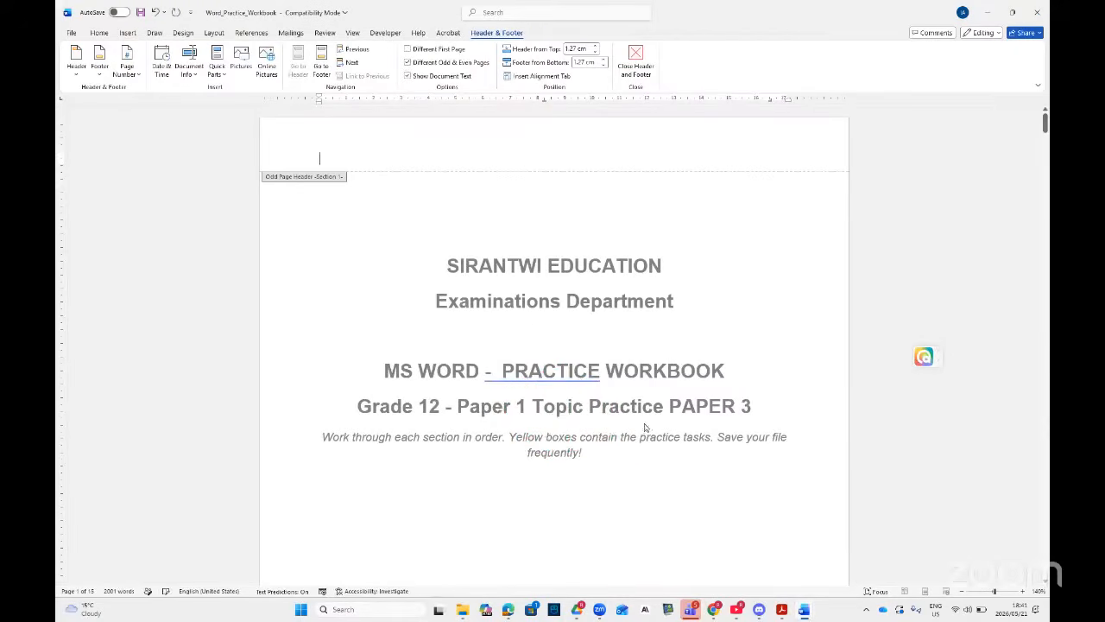
pyautogui.scroll(-10, 642, 432)
pyautogui.click(595, 326)
pyautogui.press('Delete')
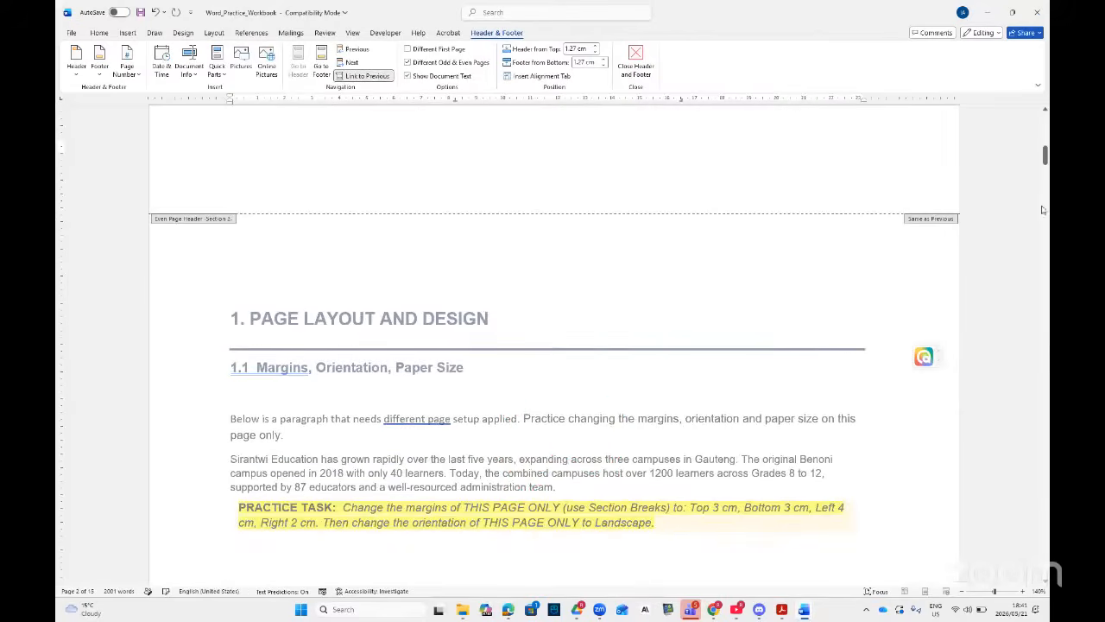
# - Check the watermark and the Section 7 header and footer on the last page, and close header editing
pyautogui.moveTo(1045, 154)
pyautogui.mouseDown()
pyautogui.moveTo(1017, 474)
pyautogui.moveTo(1036, 559)
pyautogui.mouseUp()
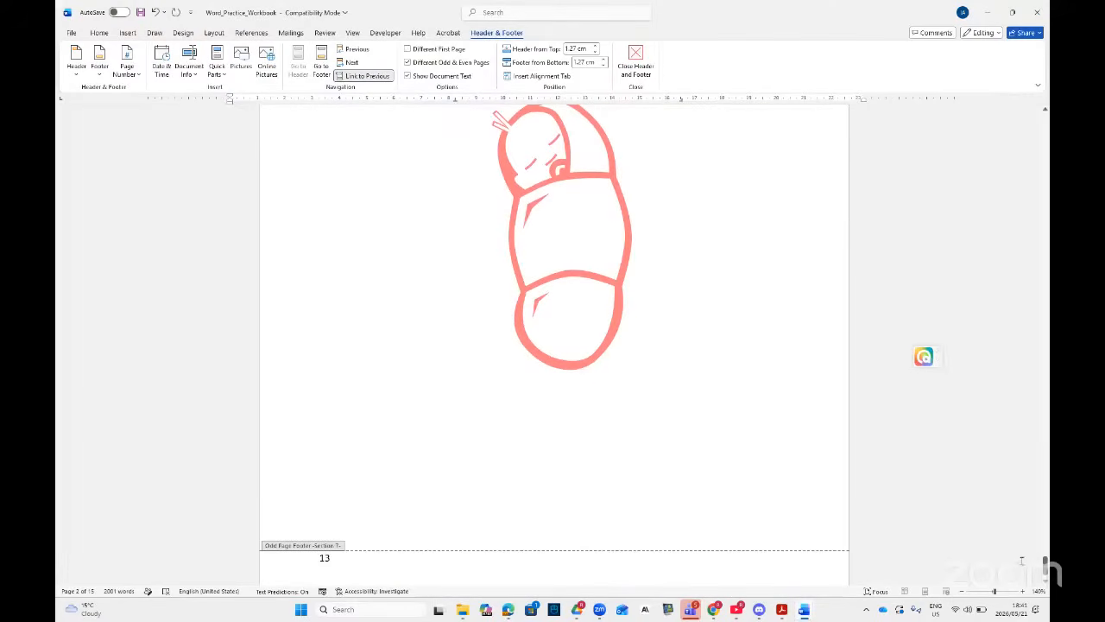
pyautogui.scroll(-1, 1034, 559)
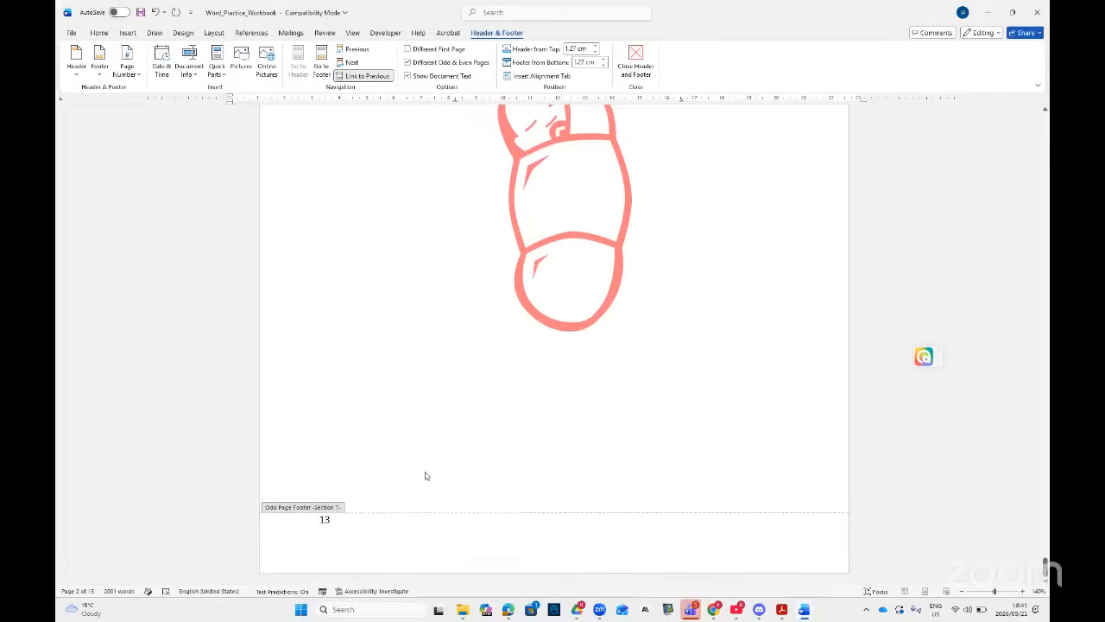
pyautogui.click(427, 525)
pyautogui.scroll(3, 509, 421)
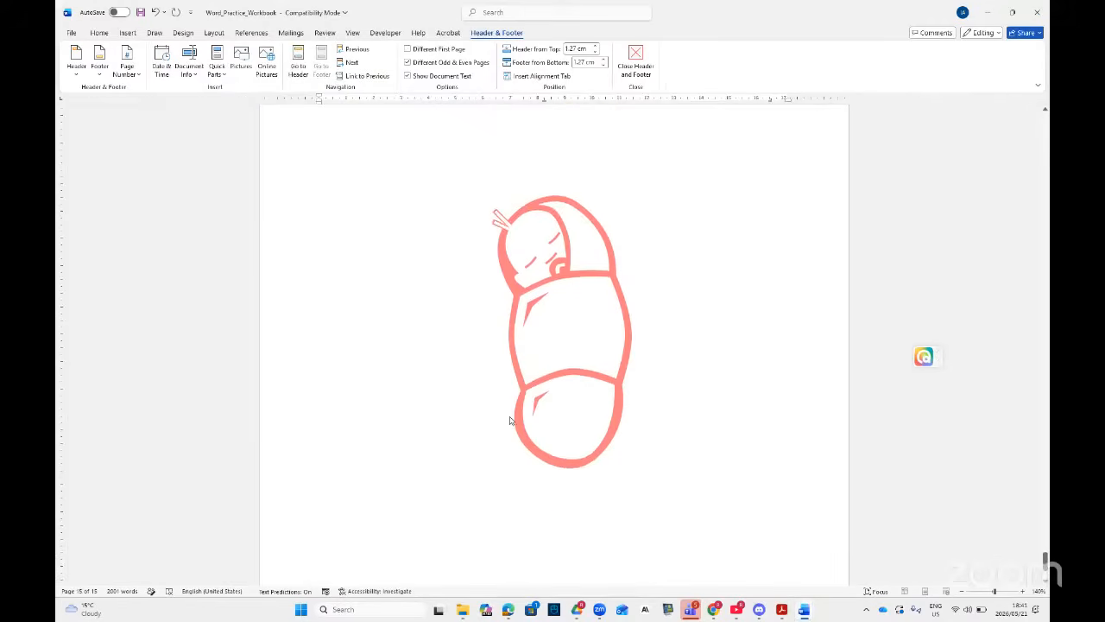
pyautogui.scroll(3, 509, 420)
pyautogui.click(535, 186)
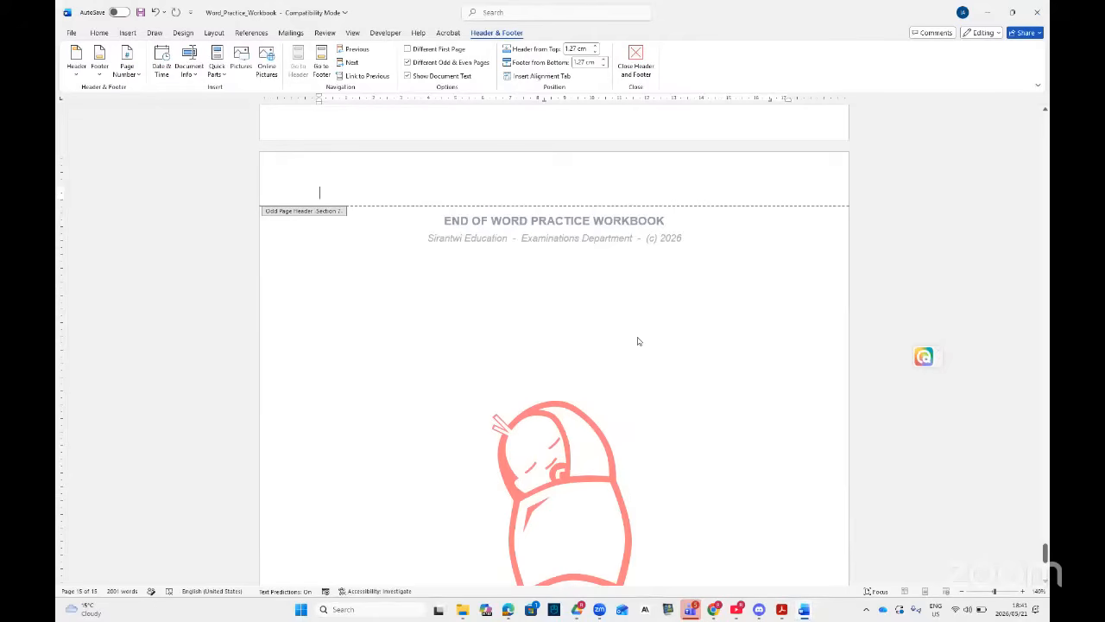
pyautogui.doubleClick(599, 315)
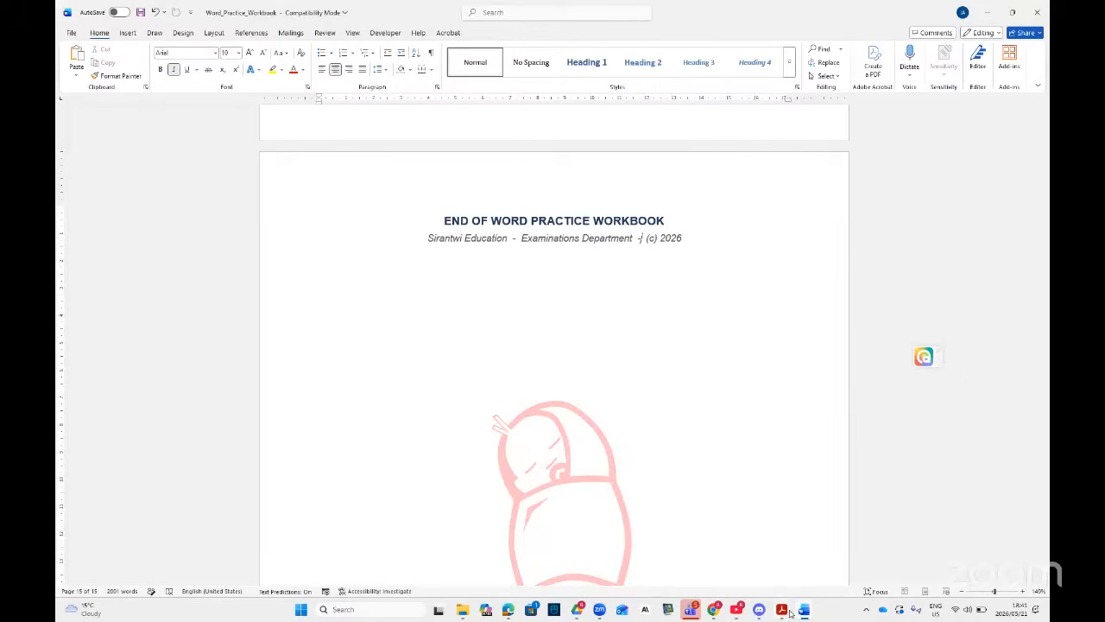
# - Switch to the Grade 12 topics PDF in Acrobat and review the page layout and paragraph formatting topics
pyautogui.click(786, 612)
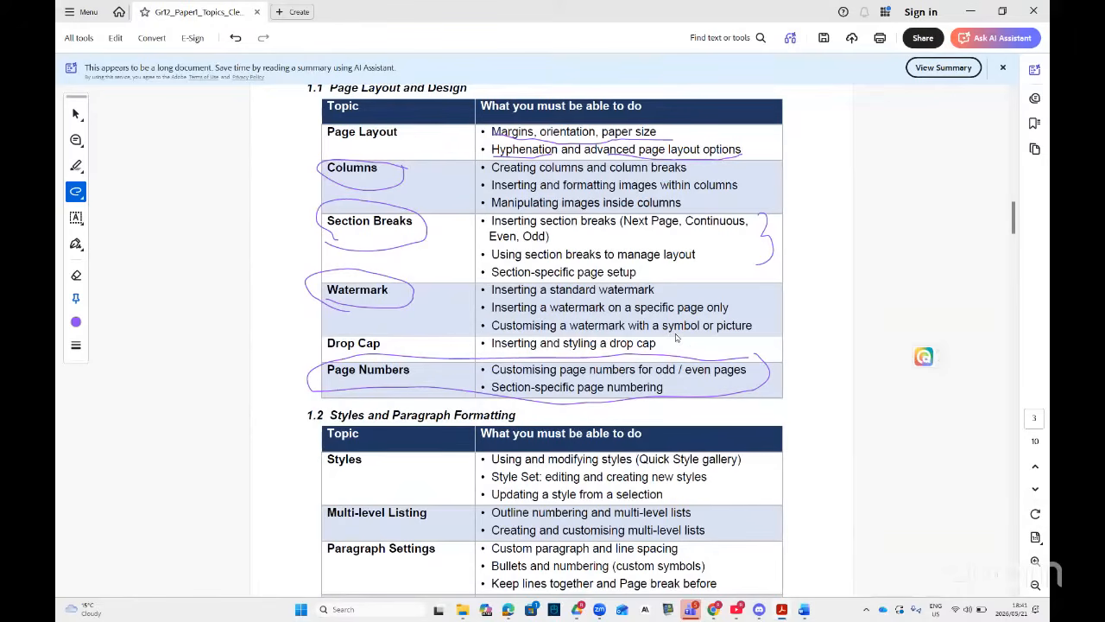
pyautogui.scroll(-1, 655, 334)
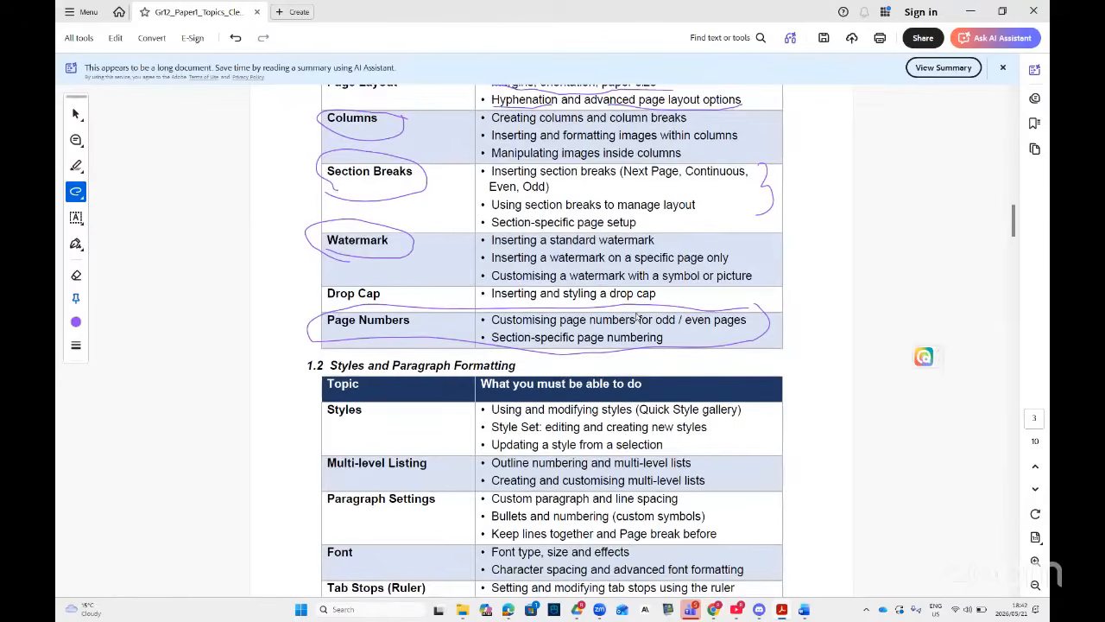
pyautogui.scroll(-3, 578, 377)
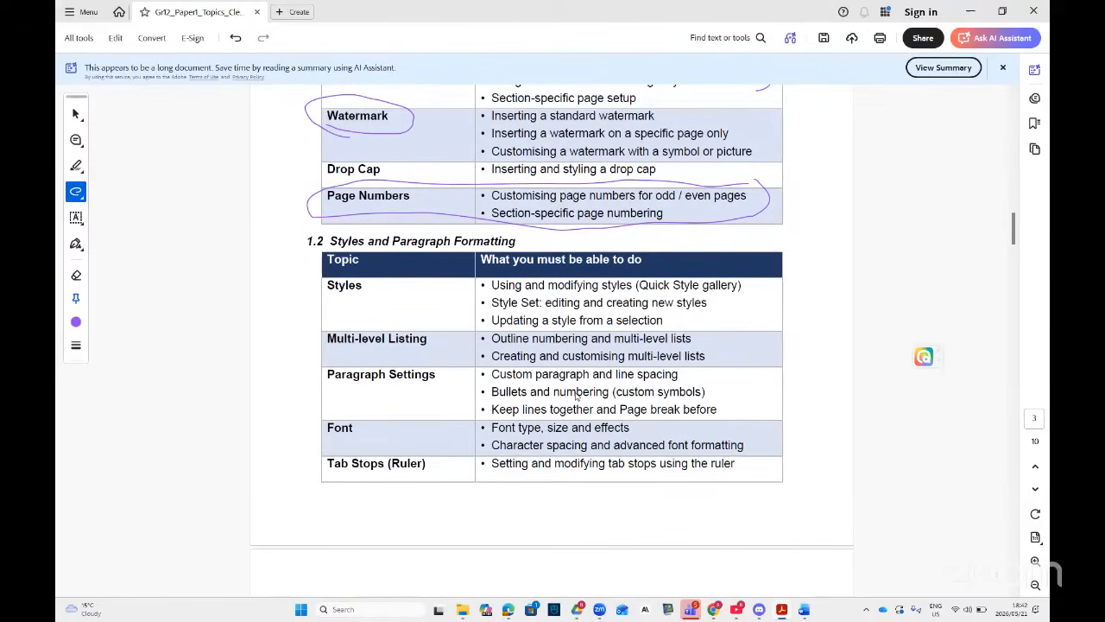
# - Switch back to Word and place the cursor at the start of the paragraph under "1.5 Drop Cap"
pyautogui.click(804, 609)
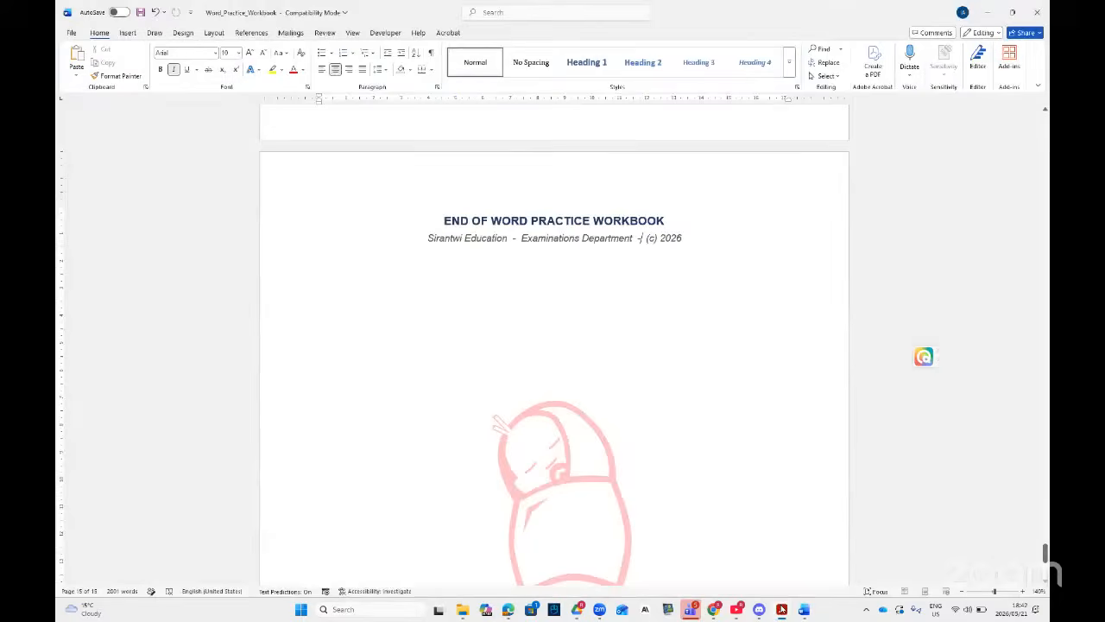
pyautogui.scroll(6, 676, 513)
pyautogui.moveTo(1044, 537); pyautogui.dragTo(1018, 205)
pyautogui.click(510, 349)
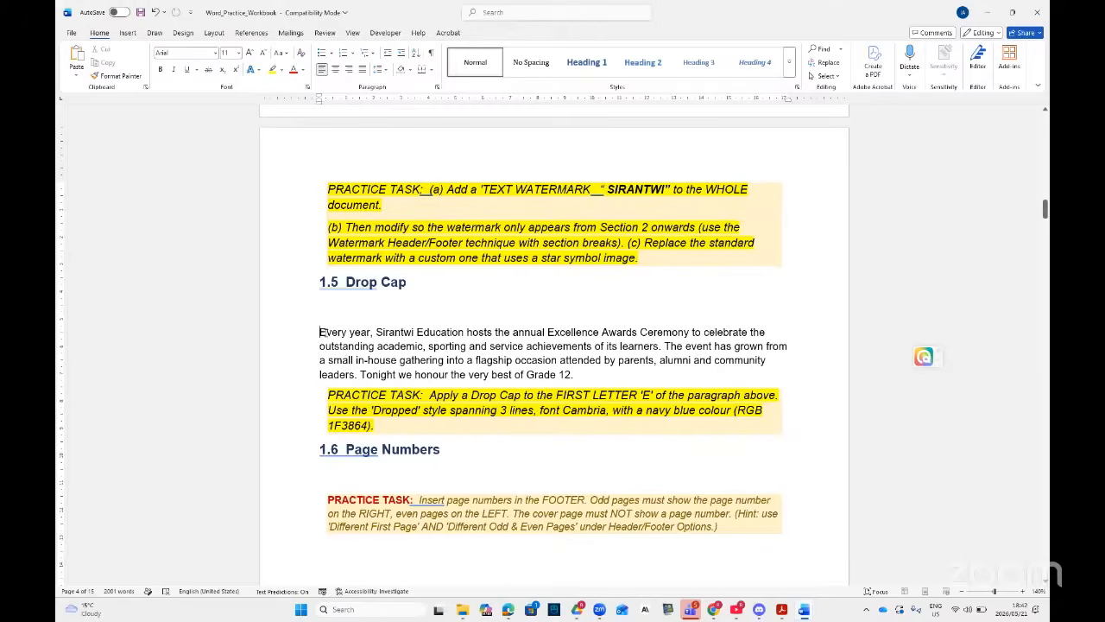
pyautogui.click(505, 12)
pyautogui.write('dro')
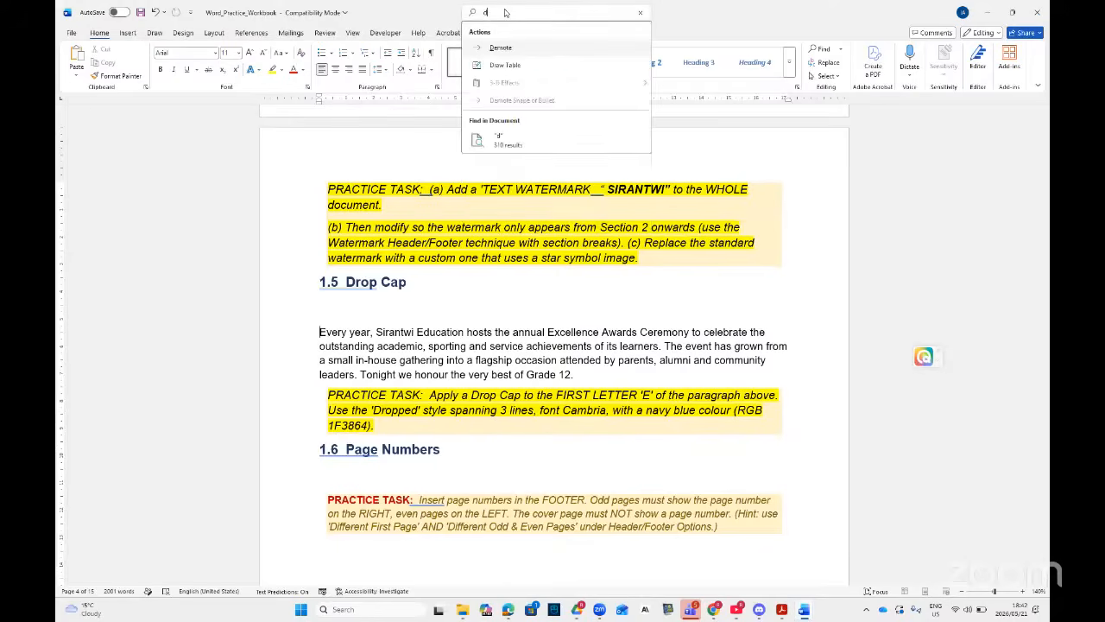
pyautogui.moveTo(574, 49)
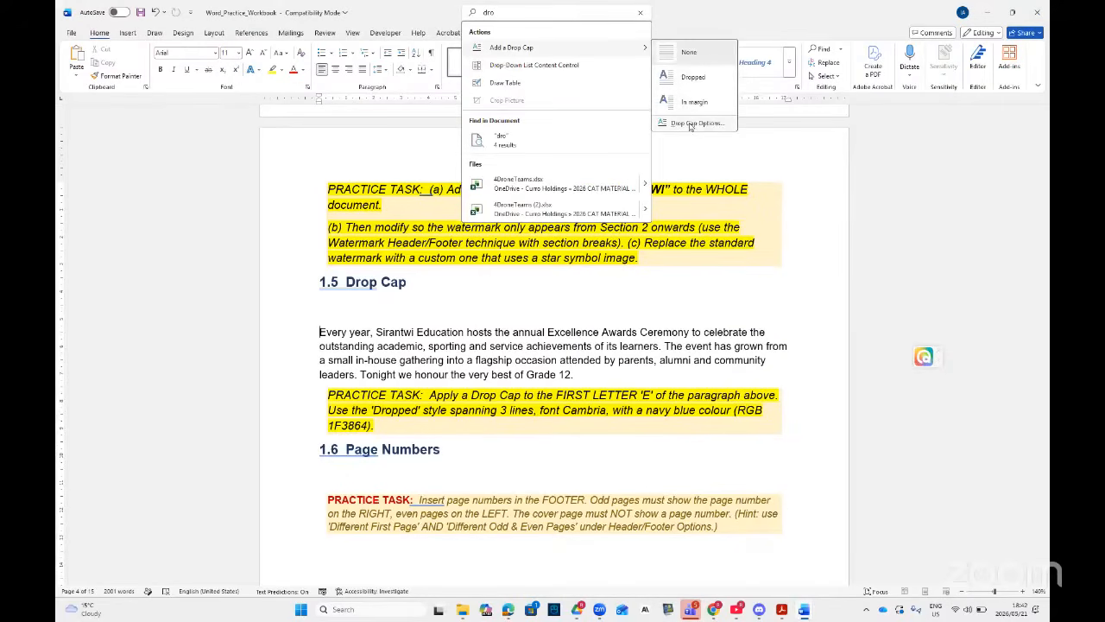
pyautogui.click(696, 123)
pyautogui.click(639, 197)
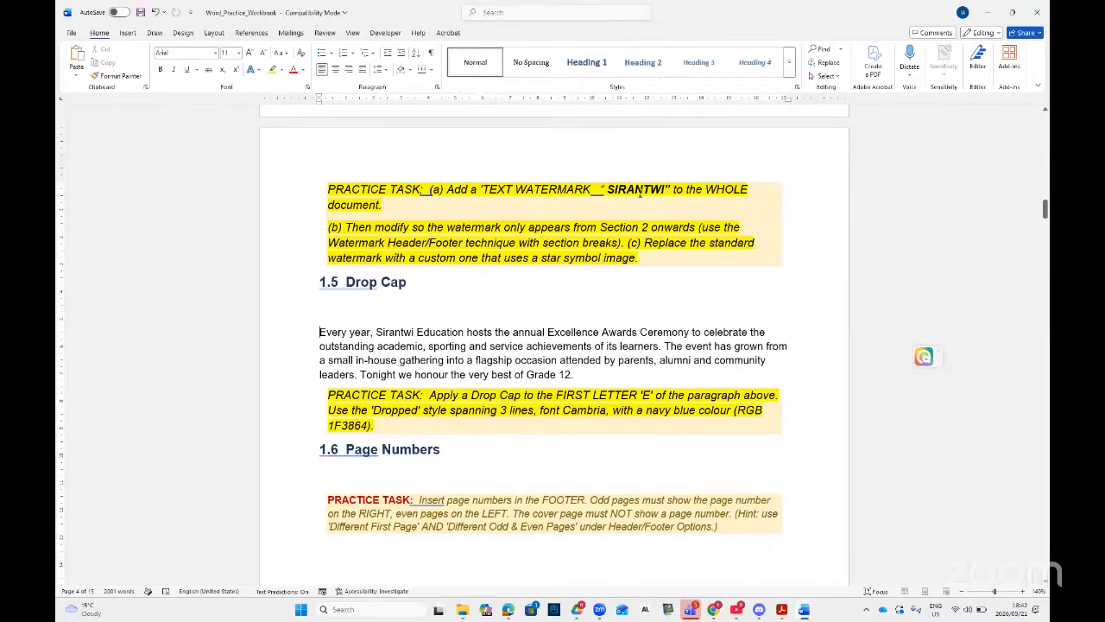
# - Start a custom drop cap for the paragraph under "1.5 Drop Cap" with the Dropped position and 0.5 cm distance from text
pyautogui.click(127, 33)
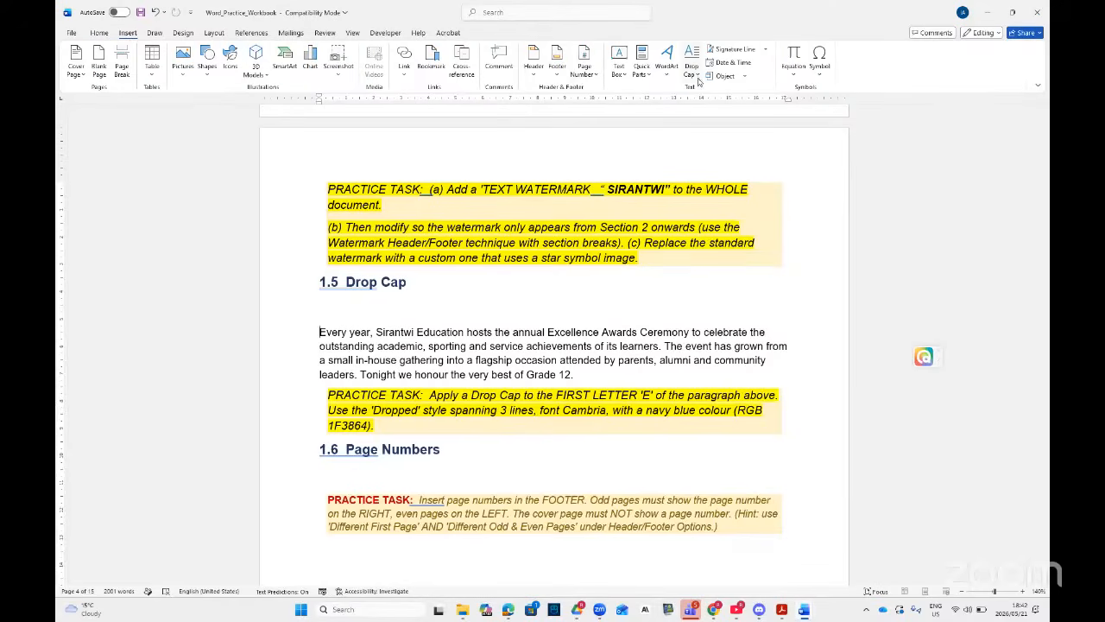
pyautogui.click(692, 69)
pyautogui.click(713, 167)
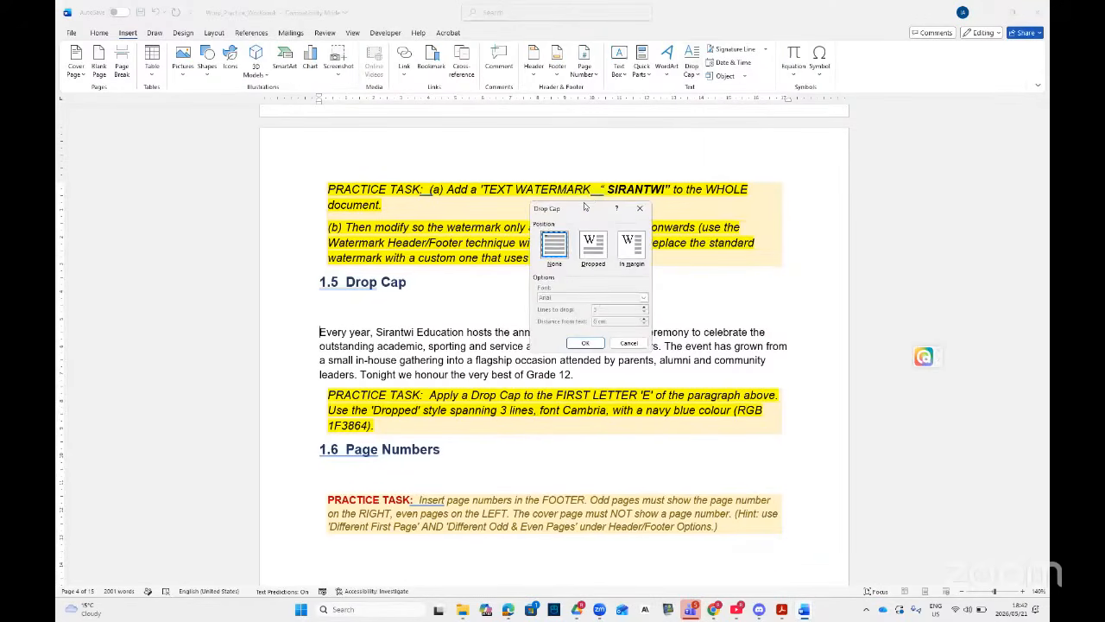
pyautogui.moveTo(586, 216); pyautogui.dragTo(576, 277)
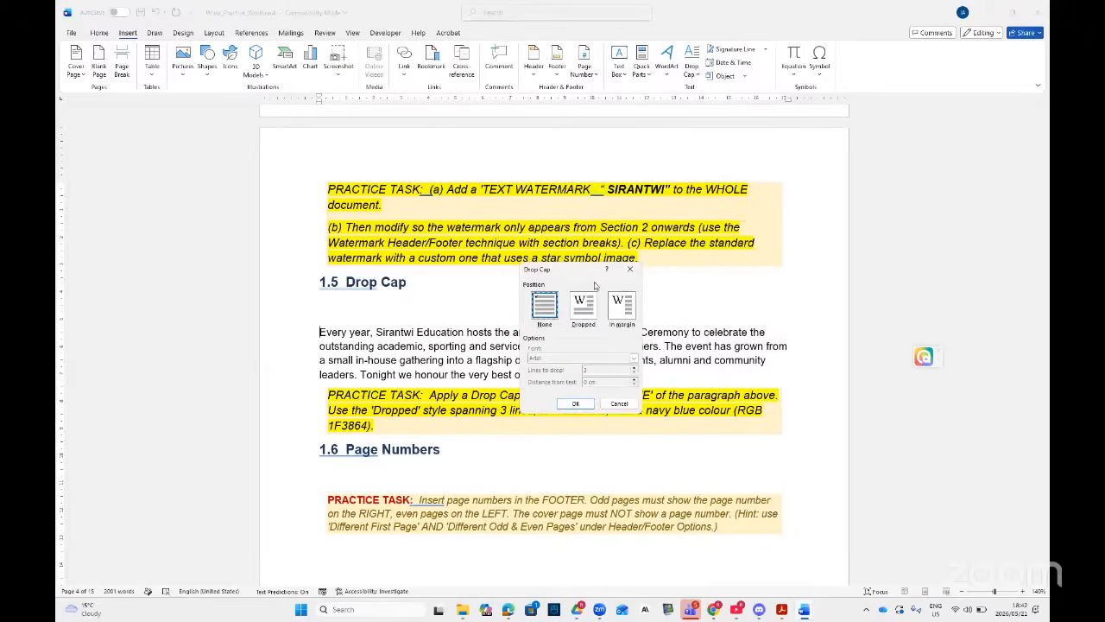
pyautogui.click(586, 307)
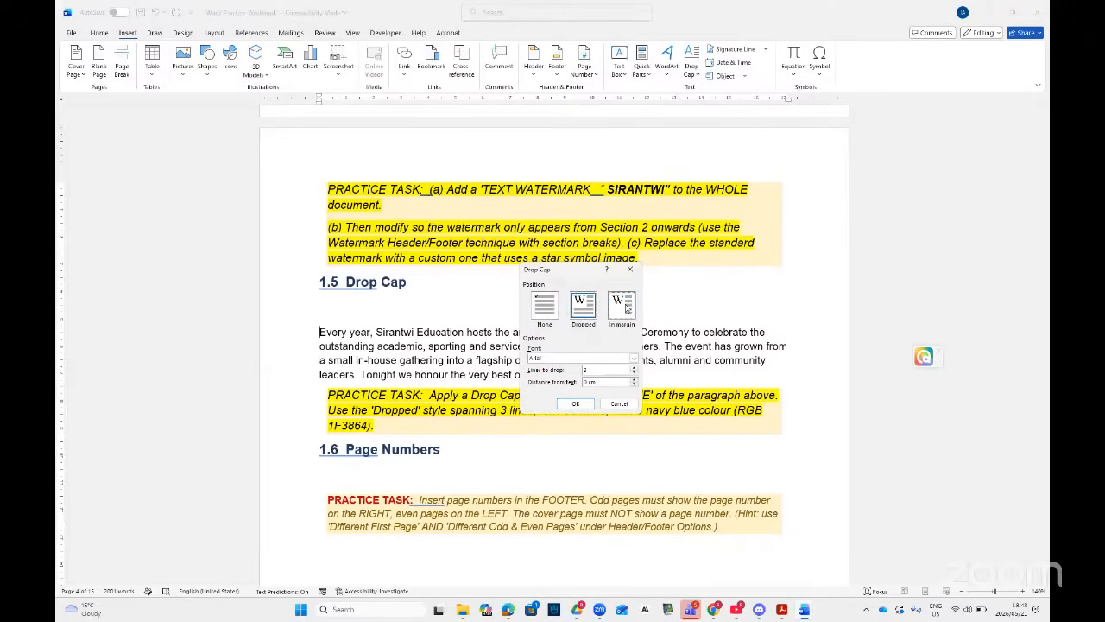
pyautogui.click(621, 307)
pyautogui.click(591, 302)
pyautogui.click(634, 379)
# - Set the drop cap's font to Cambria and apply it to the paragraph
pyautogui.click(634, 358)
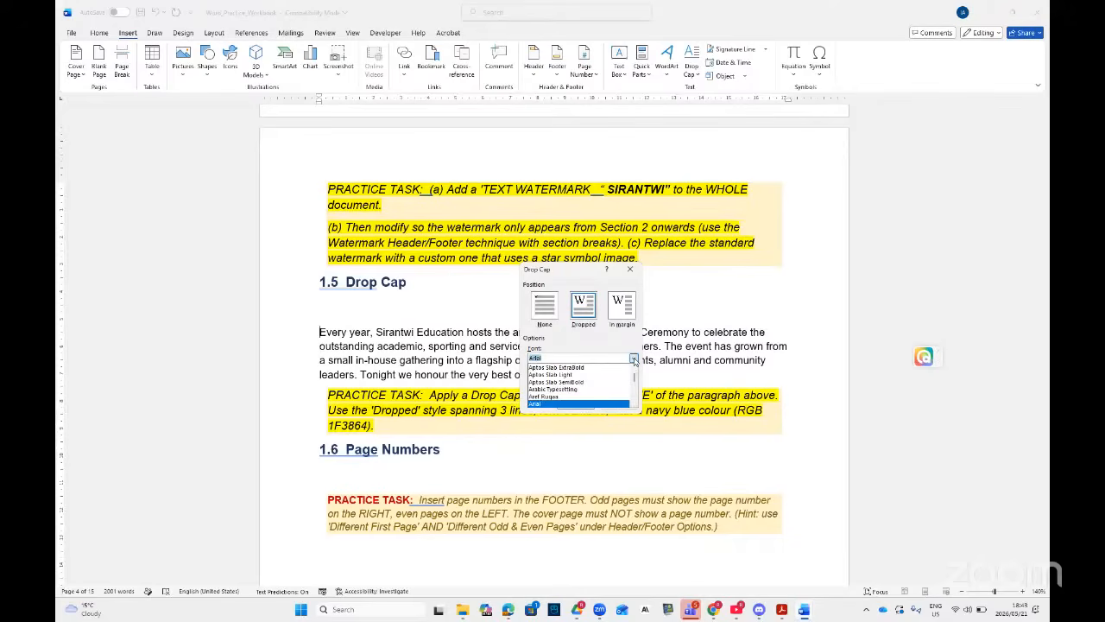
pyautogui.write('cal')
pyautogui.press('BackSpace')
pyautogui.write('m')
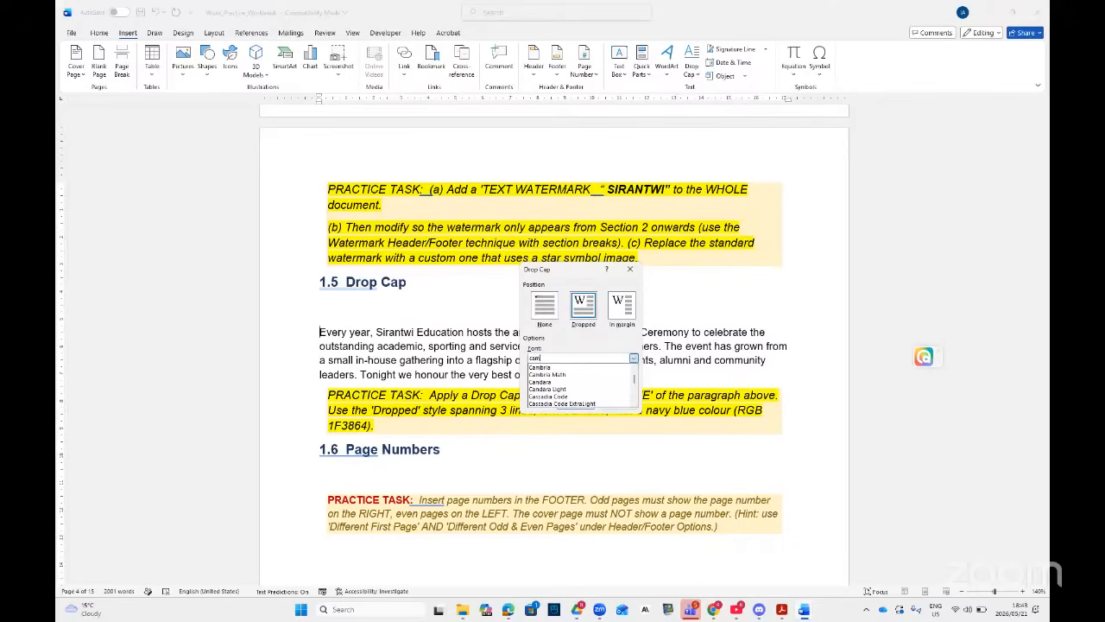
pyautogui.click(588, 369)
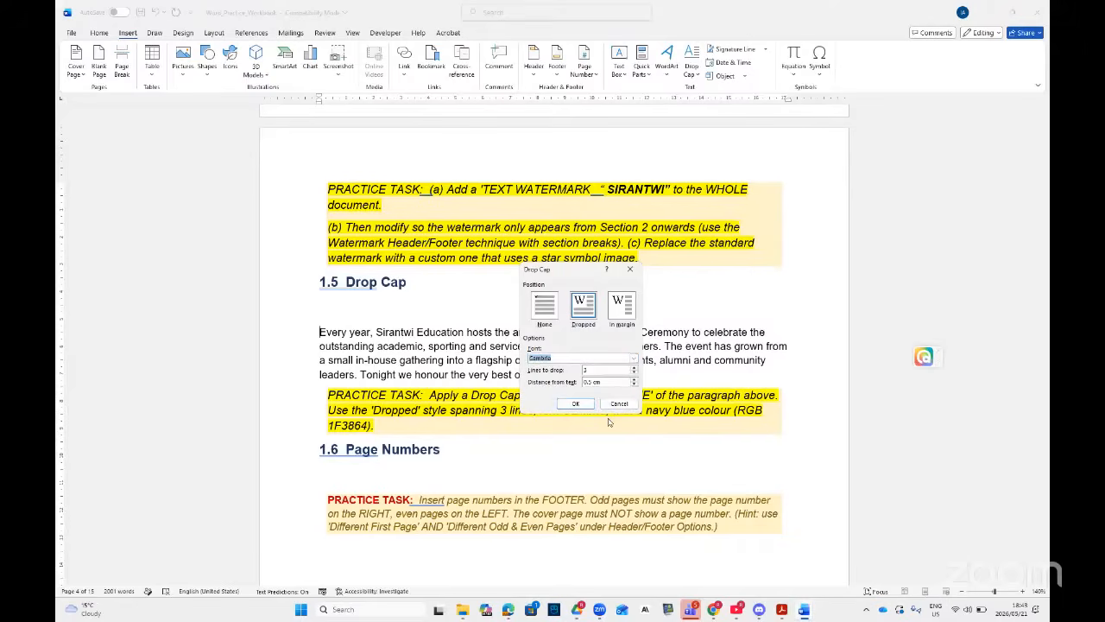
pyautogui.click(576, 405)
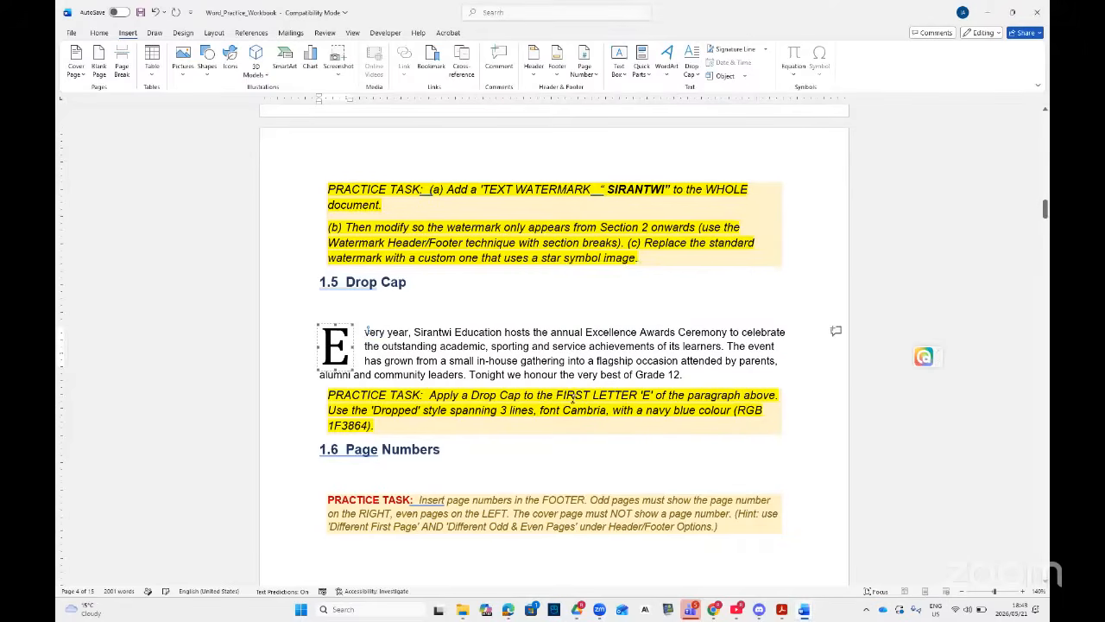
pyautogui.click(419, 348)
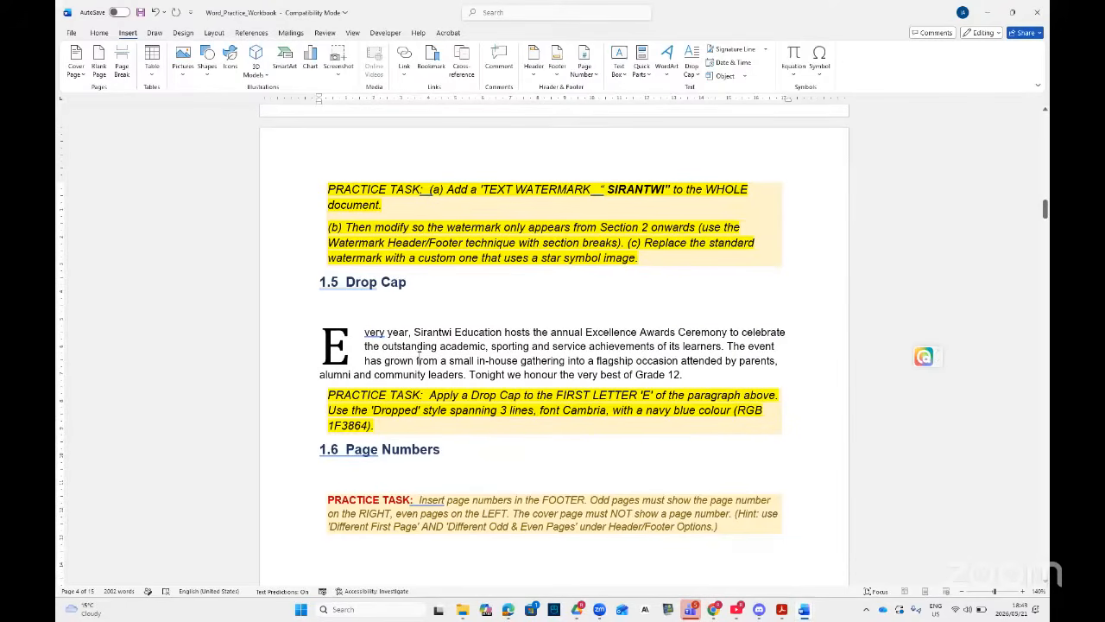
# - Highlight the drop cap letter E in Bright Green
pyautogui.click(339, 345)
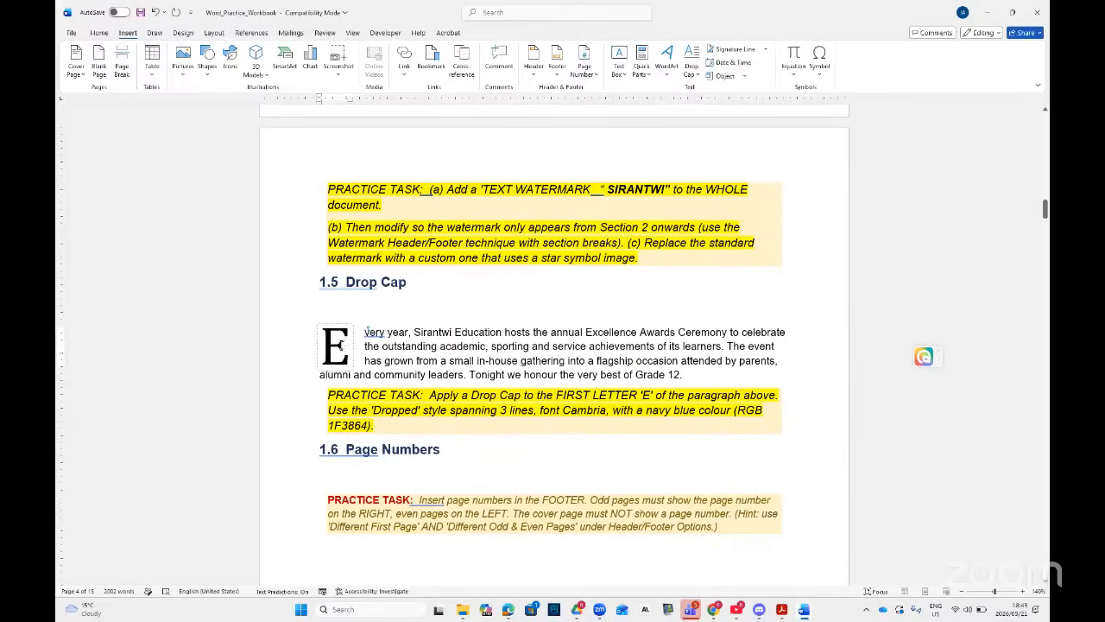
pyautogui.moveTo(344, 344); pyautogui.dragTo(324, 346)
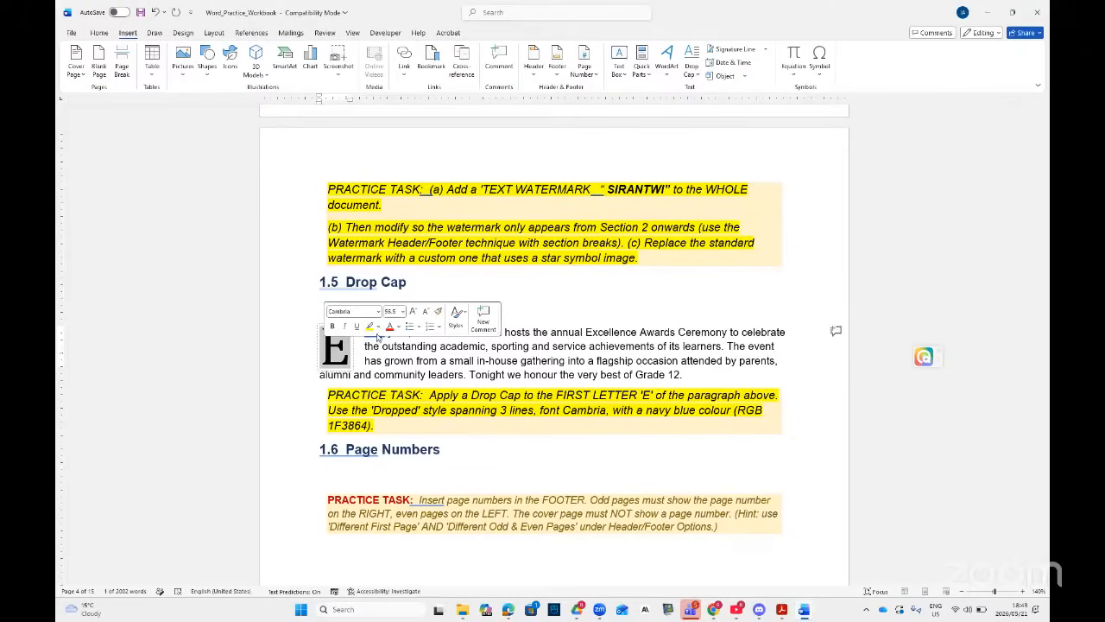
pyautogui.click(102, 32)
pyautogui.click(280, 70)
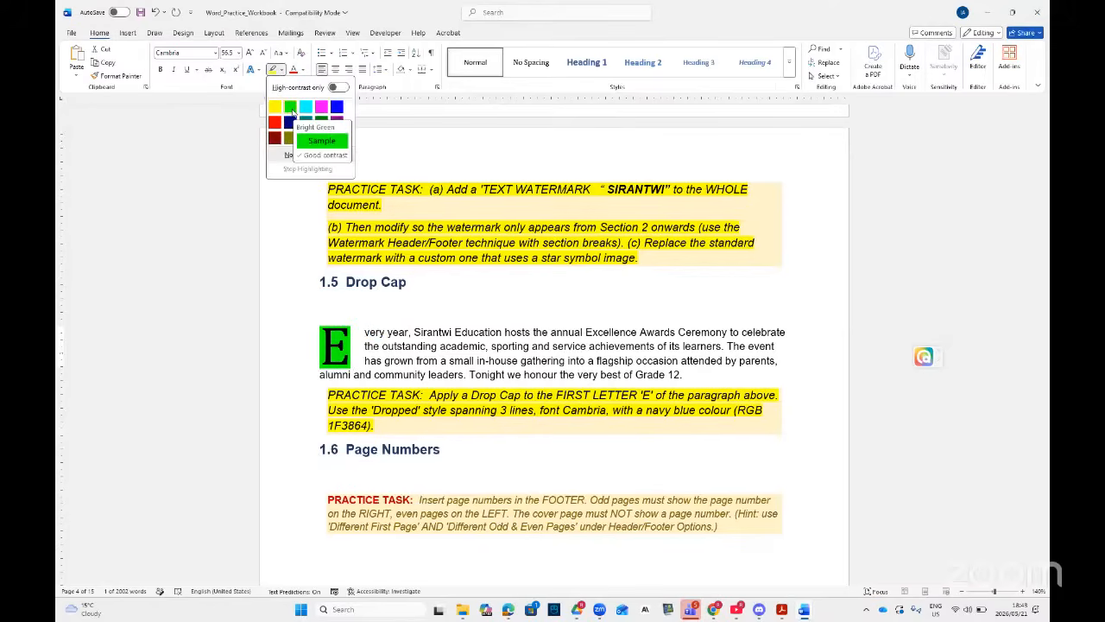
pyautogui.click(291, 111)
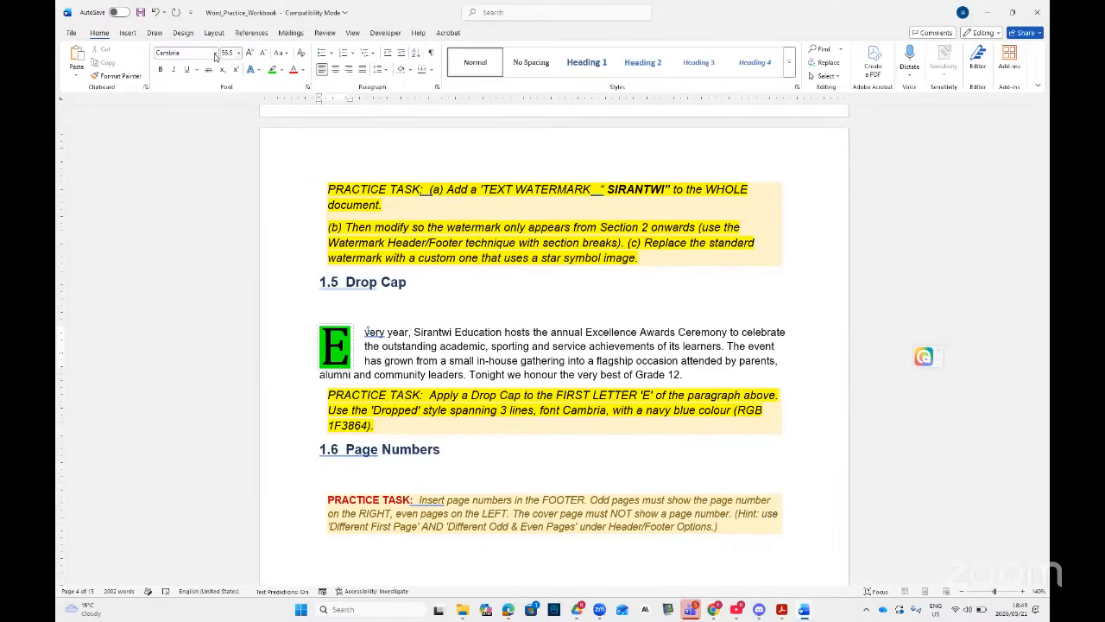
# - Change the font colour of the drop cap letter E to standard Blue
pyautogui.click(303, 70)
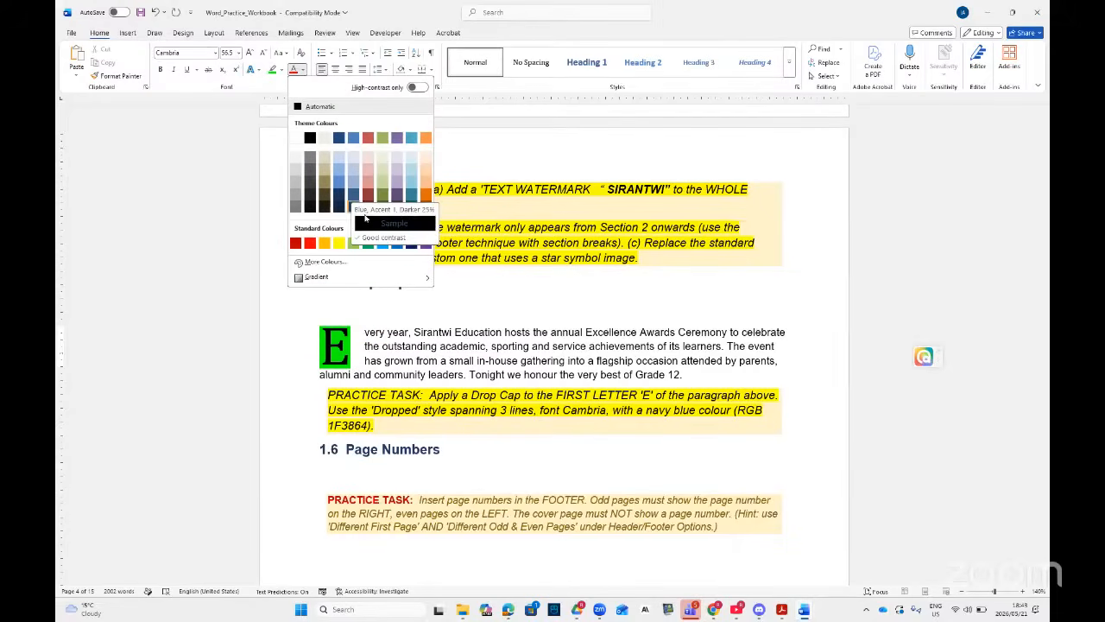
pyautogui.click(398, 246)
pyautogui.click(347, 354)
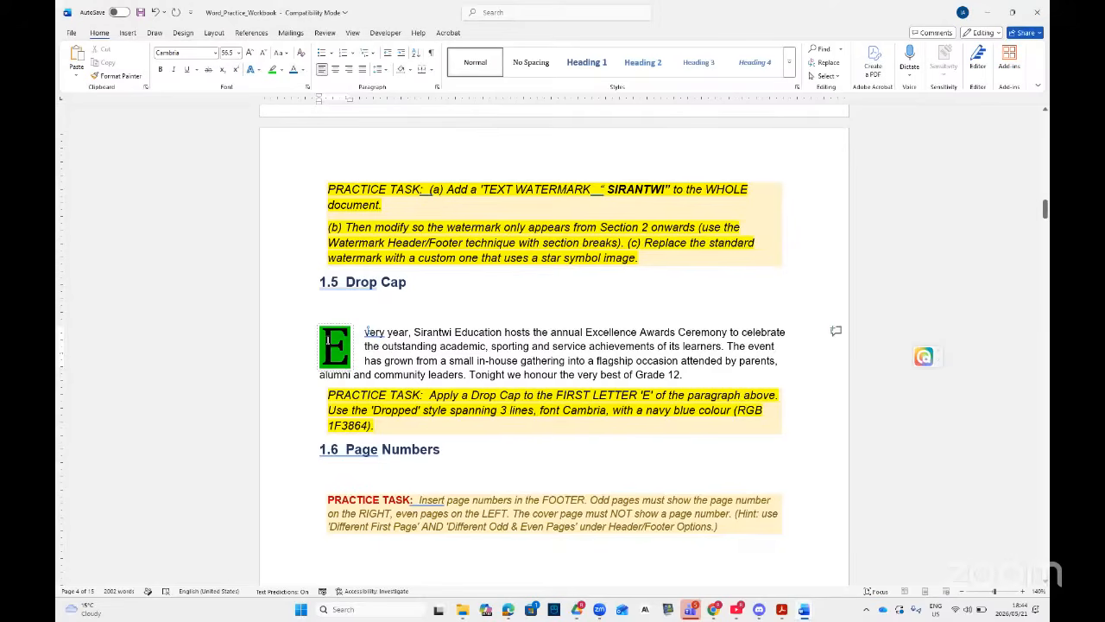
pyautogui.click(296, 69)
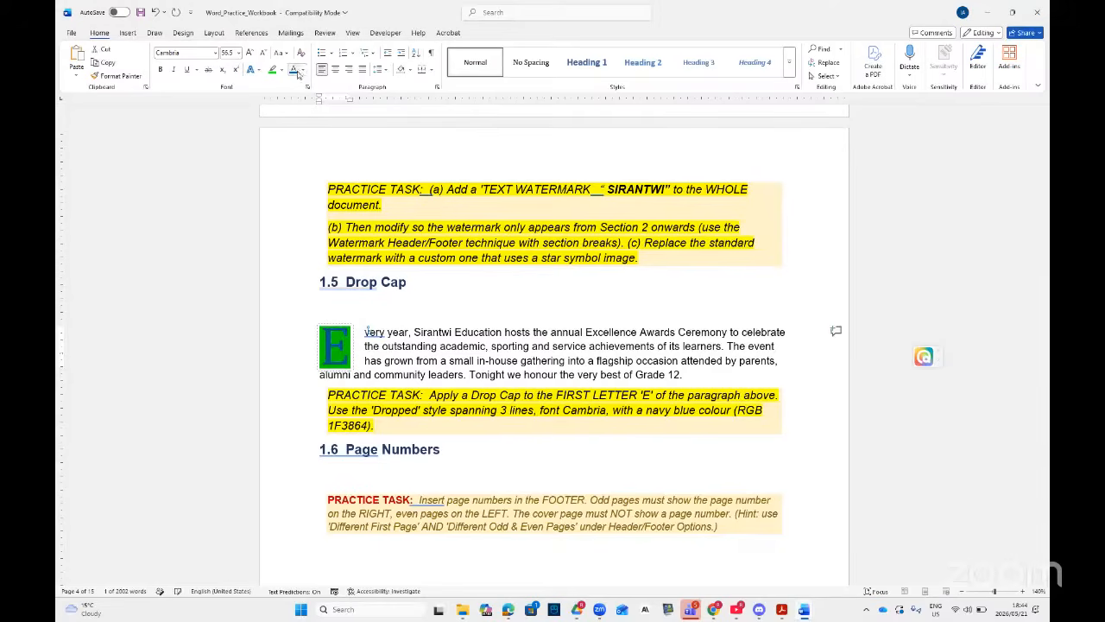
pyautogui.click(409, 341)
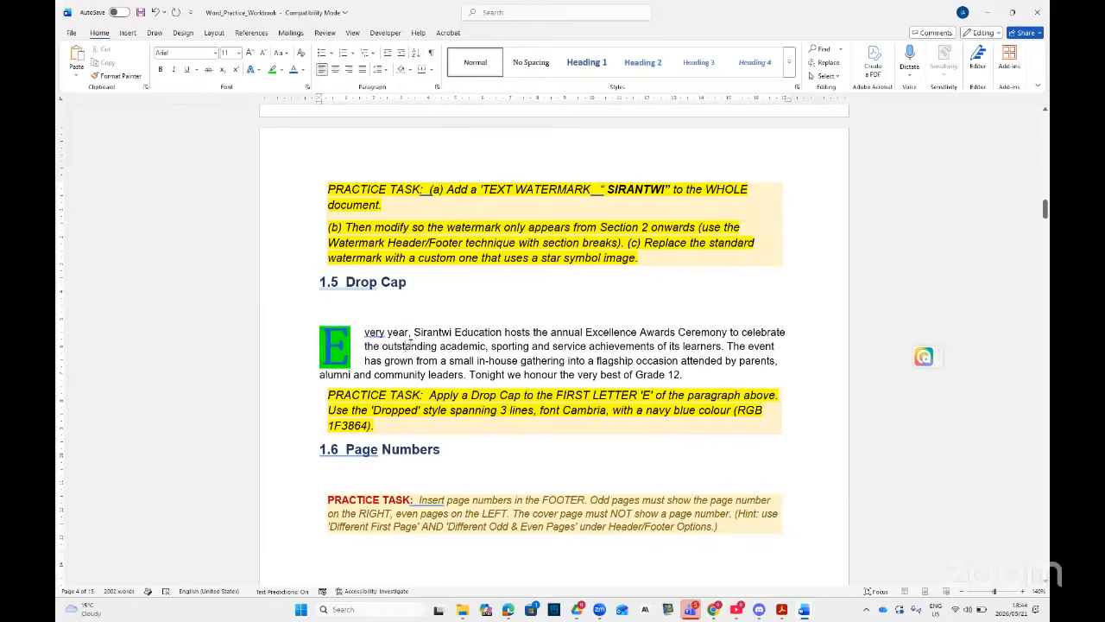
# - Select the frame of the drop cap E and review its Drop Cap settings without changing them
pyautogui.click(343, 358)
pyautogui.click(394, 361)
pyautogui.click(366, 331)
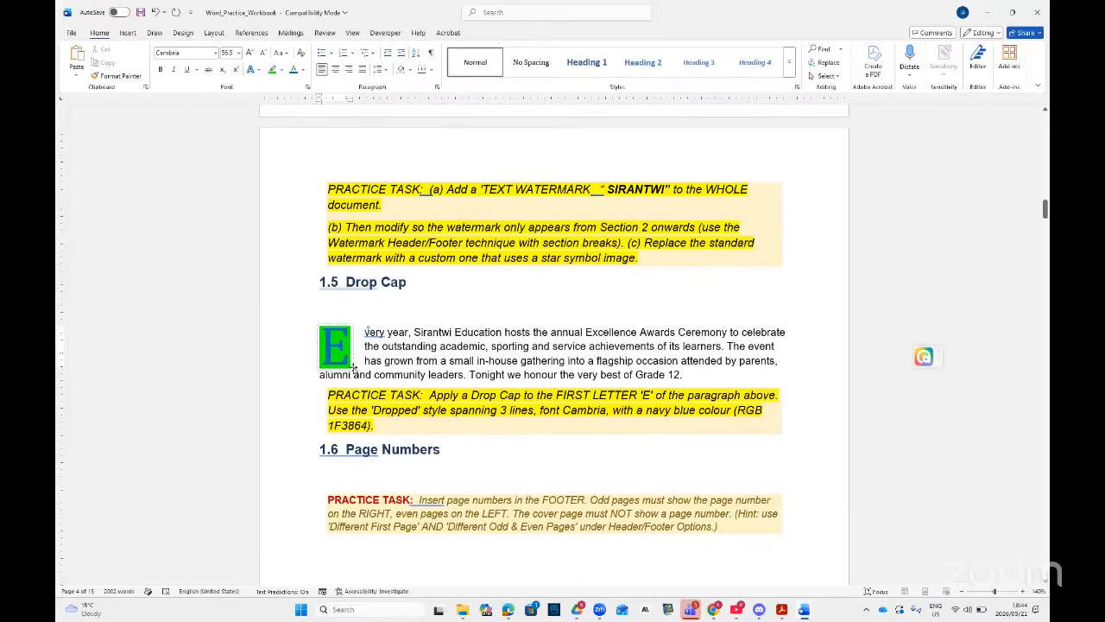
pyautogui.click(391, 362)
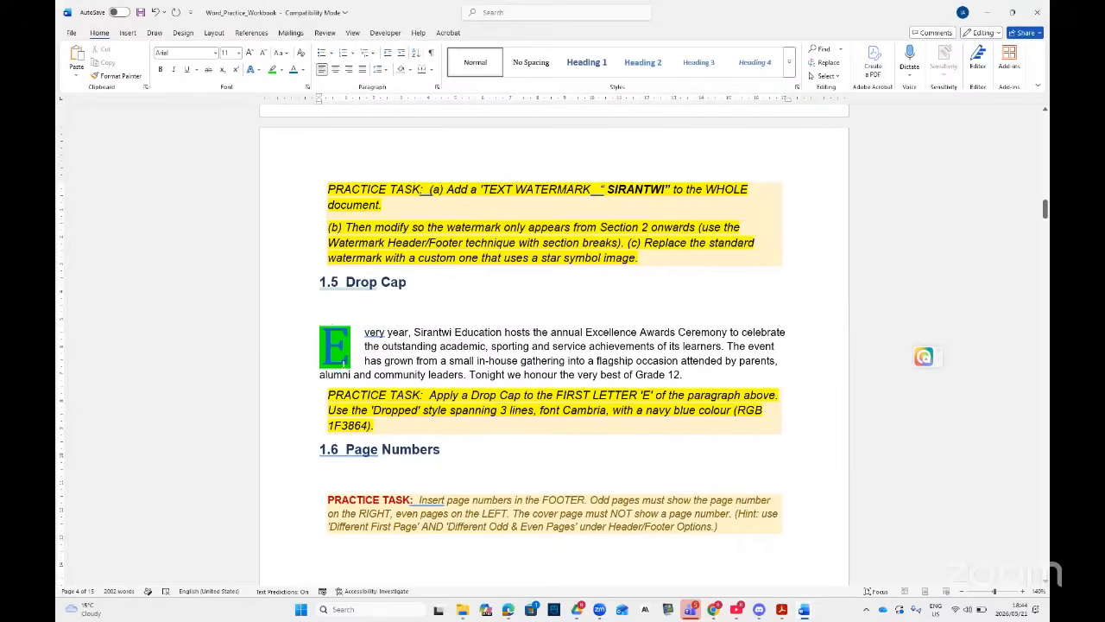
pyautogui.click(328, 324)
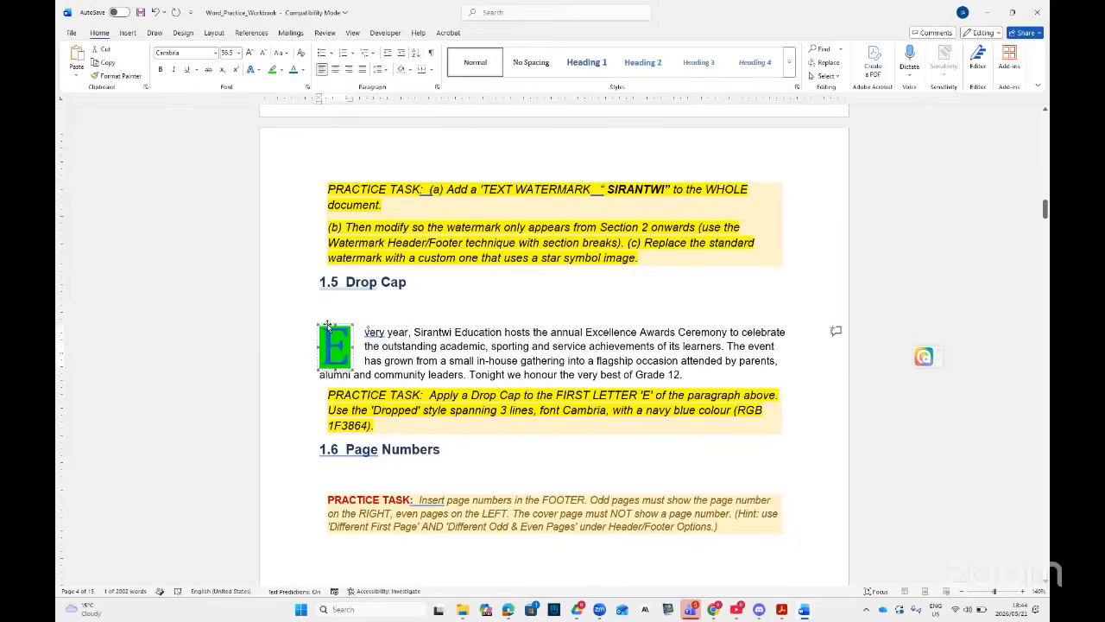
pyautogui.rightClick(328, 324)
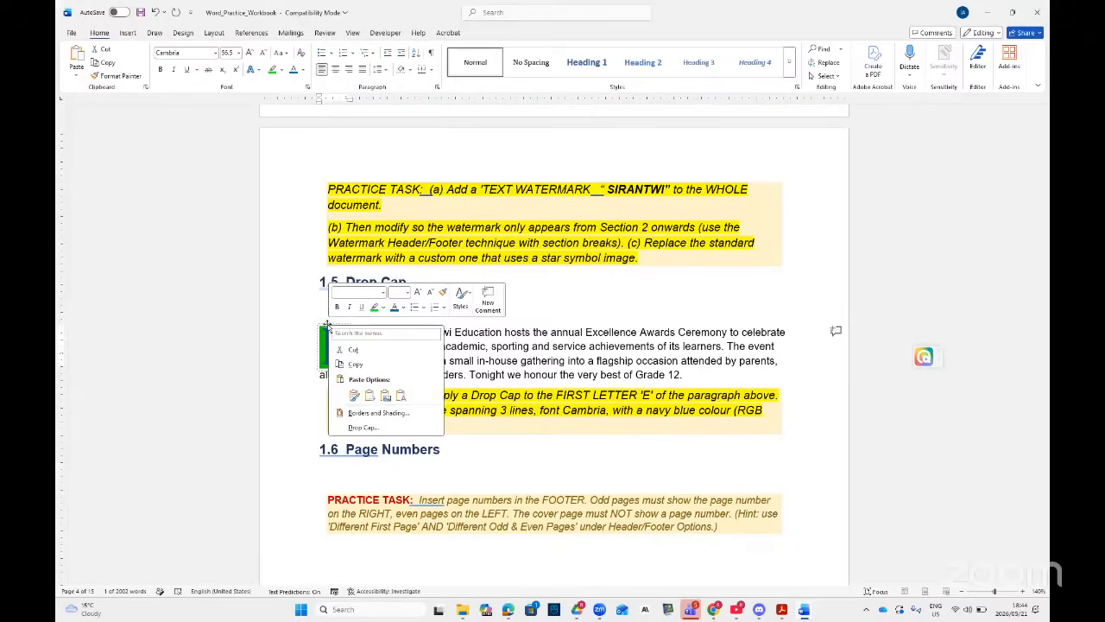
pyautogui.click(363, 428)
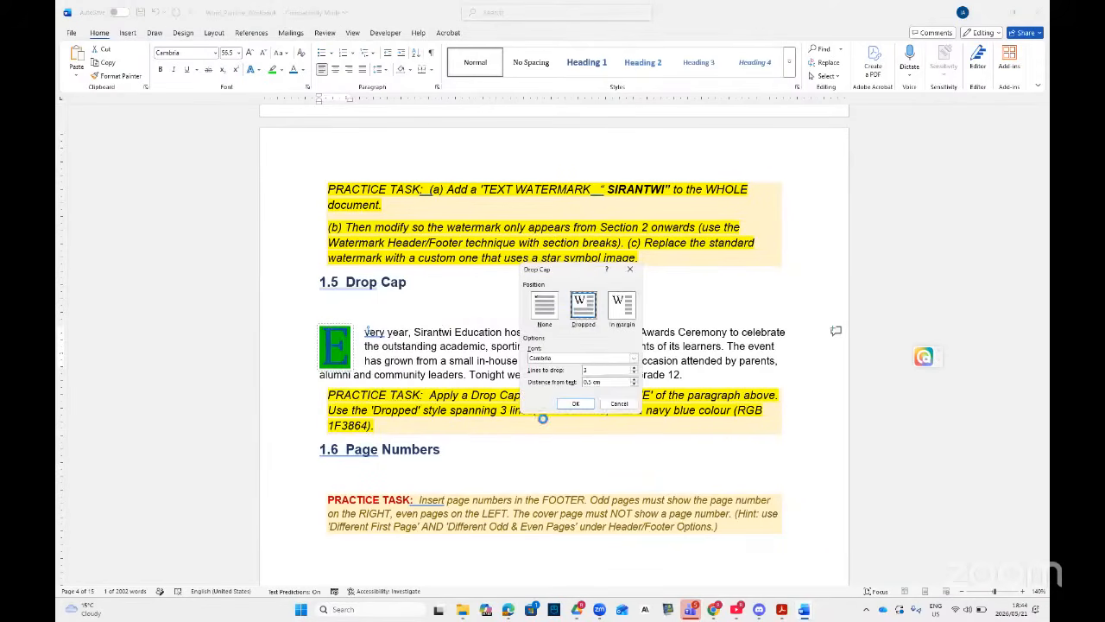
pyautogui.click(617, 403)
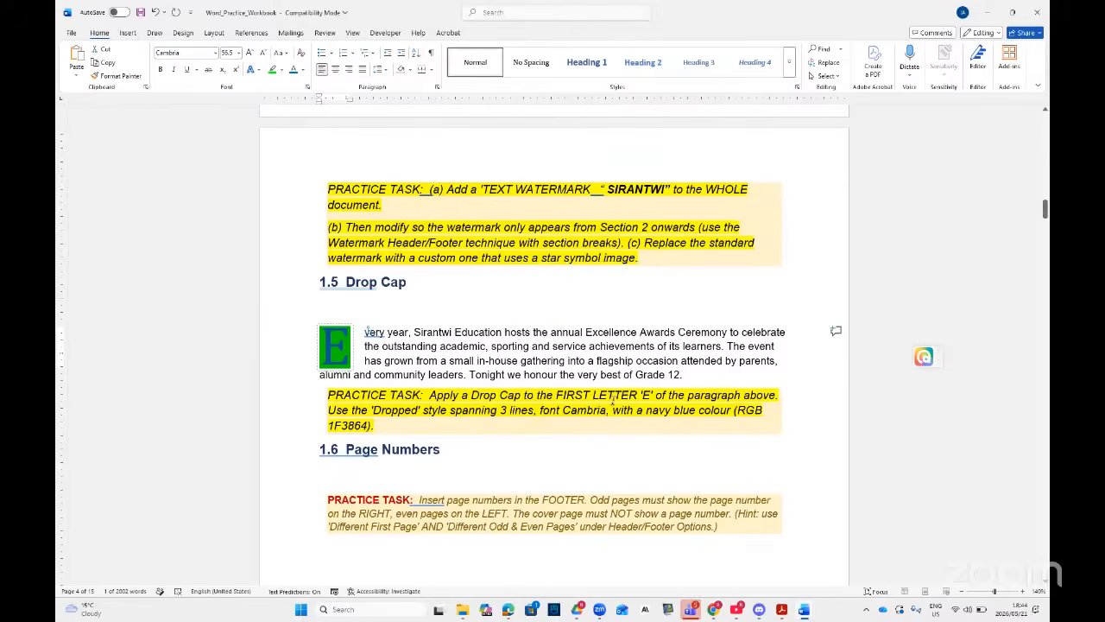
# - Try to give the drop cap letter E a red 2¼ pt text border through Borders and Shading
pyautogui.rightClick(354, 364)
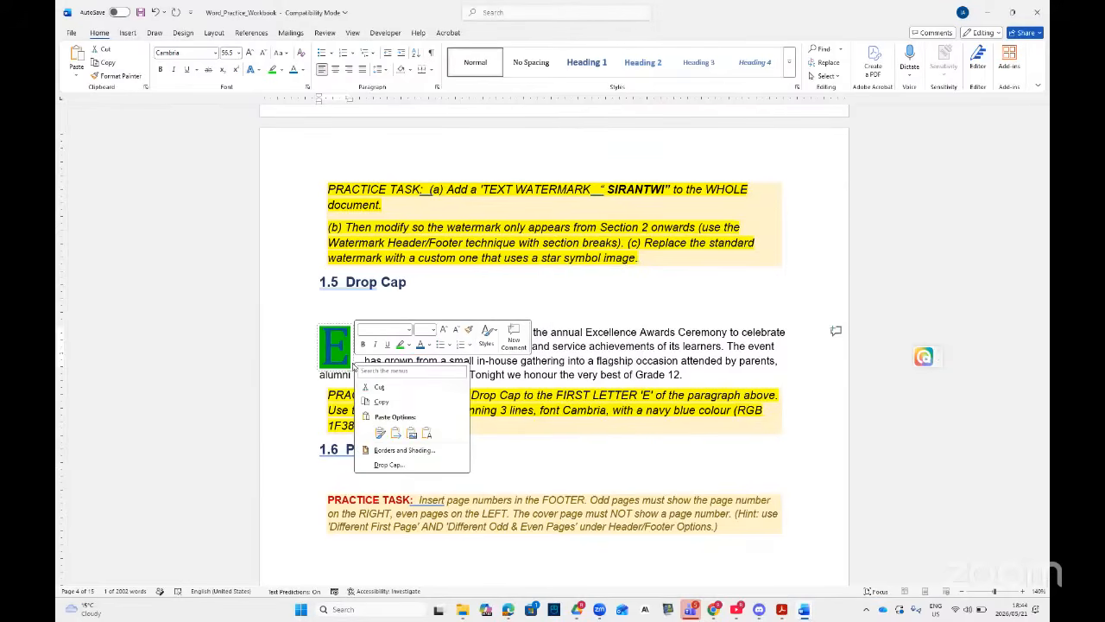
pyautogui.click(412, 453)
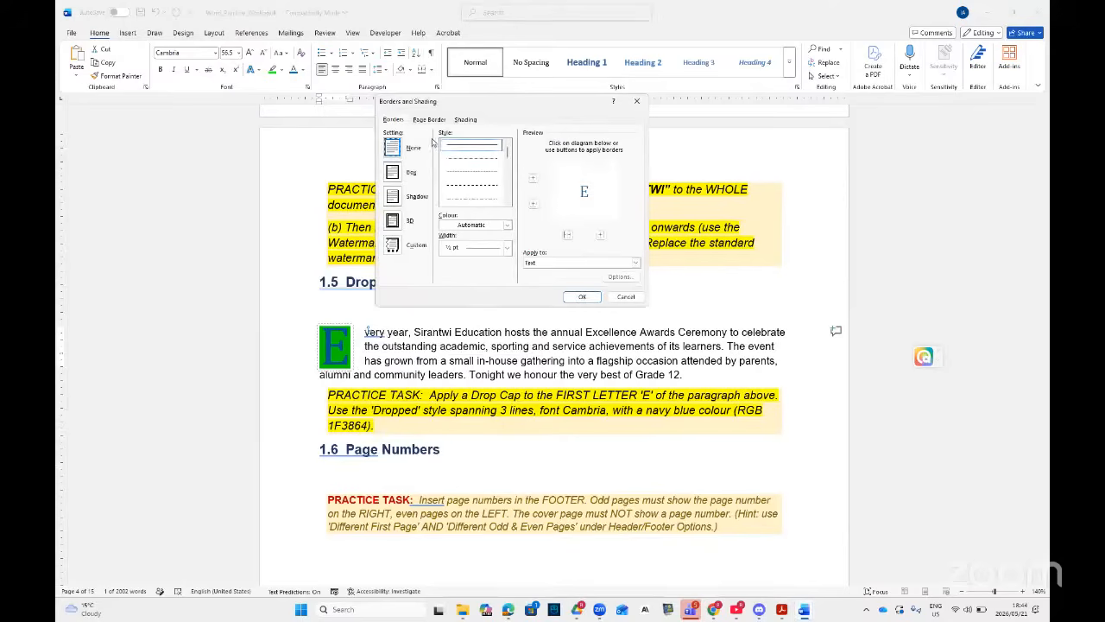
pyautogui.click(508, 225)
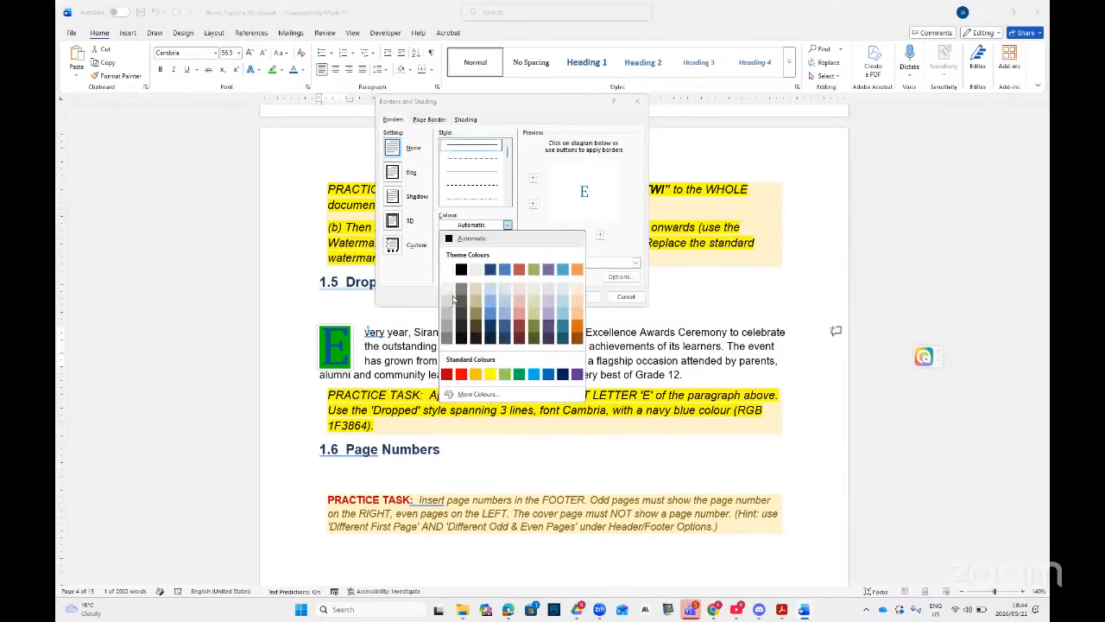
pyautogui.click(462, 374)
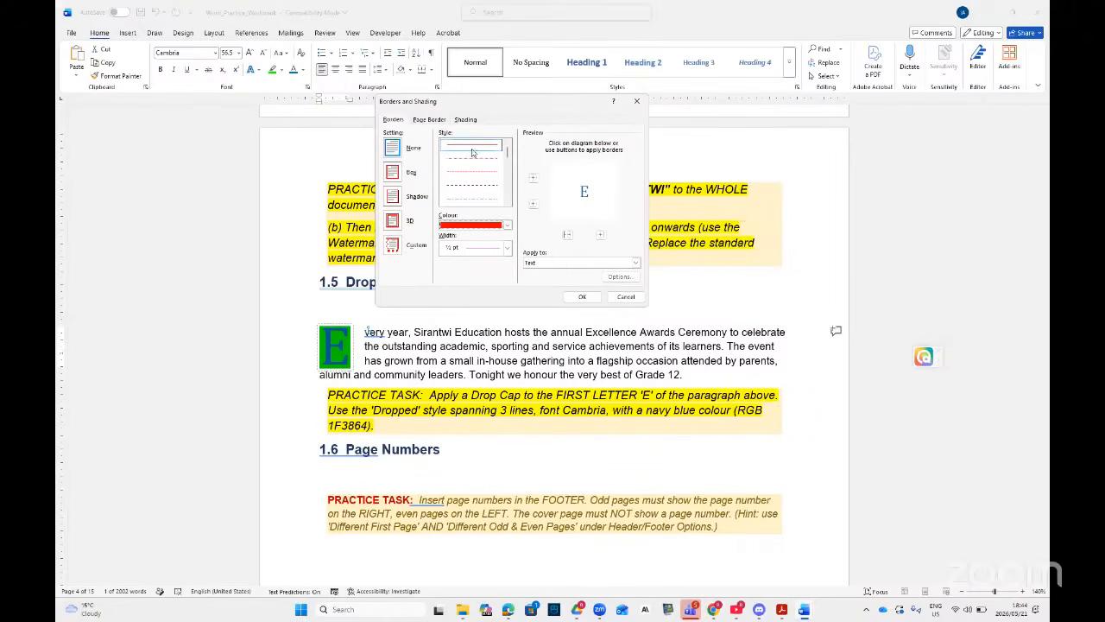
pyautogui.click(507, 248)
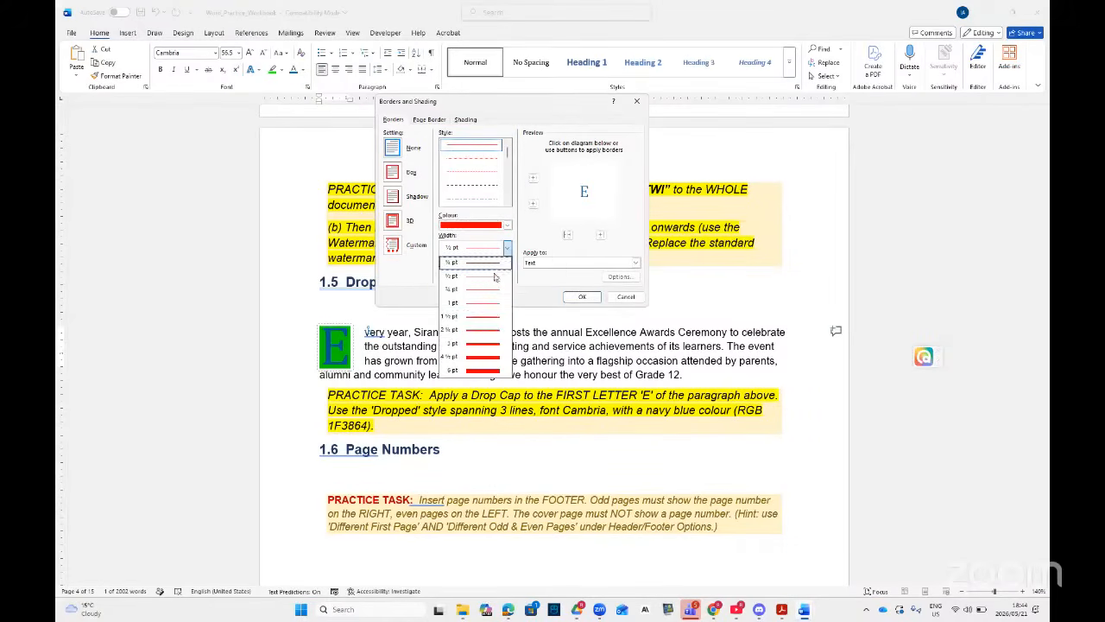
pyautogui.click(486, 331)
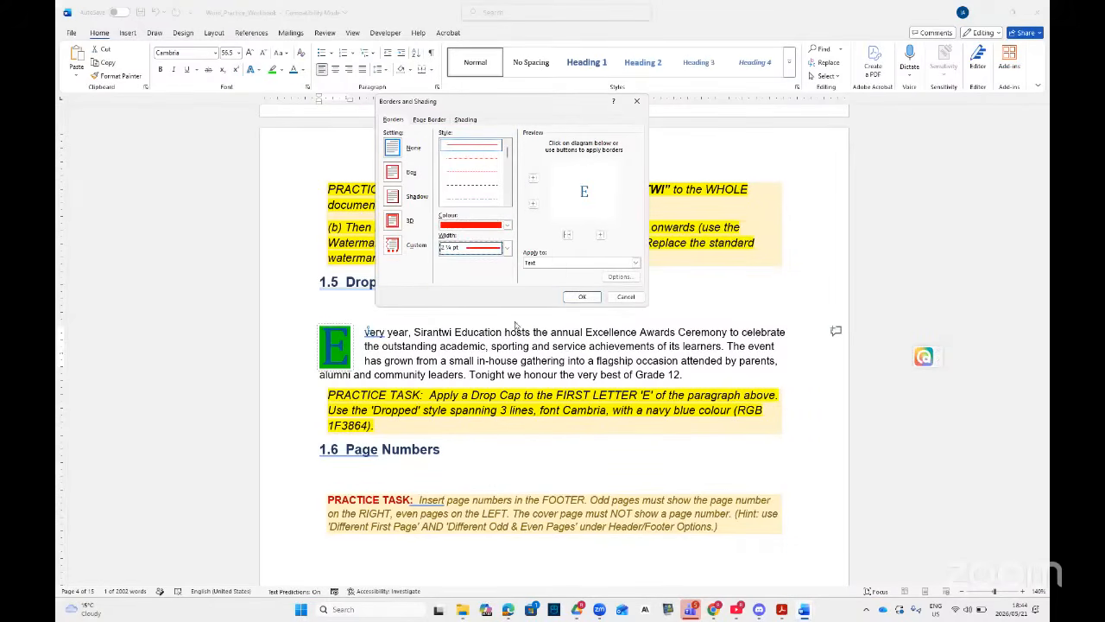
pyautogui.click(582, 298)
pyautogui.click(327, 354)
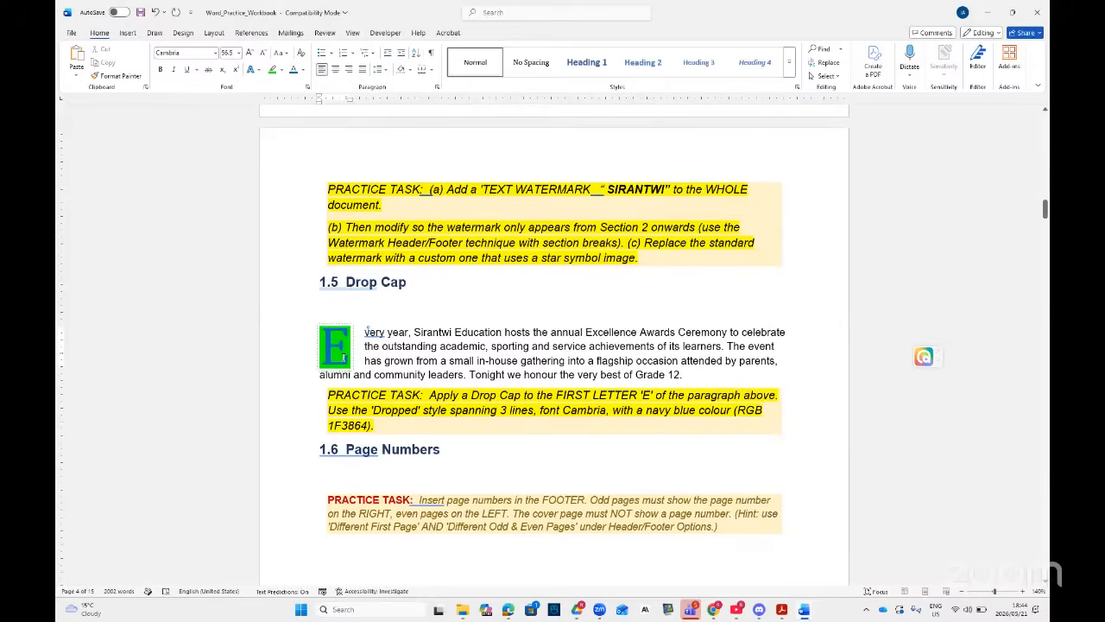
pyautogui.doubleClick(328, 354)
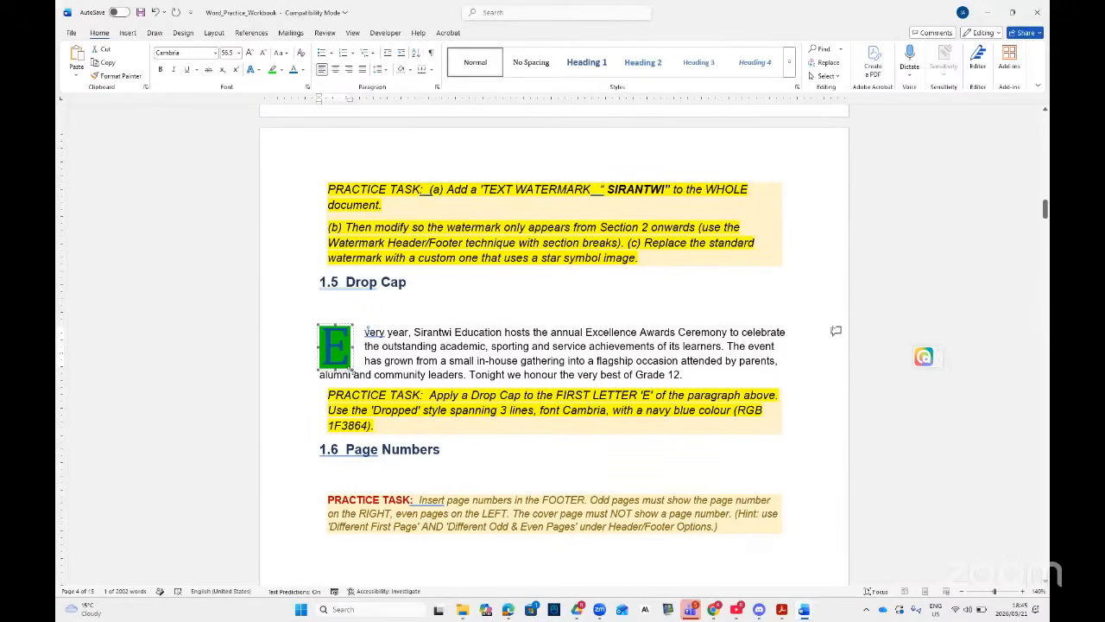
pyautogui.click(464, 378)
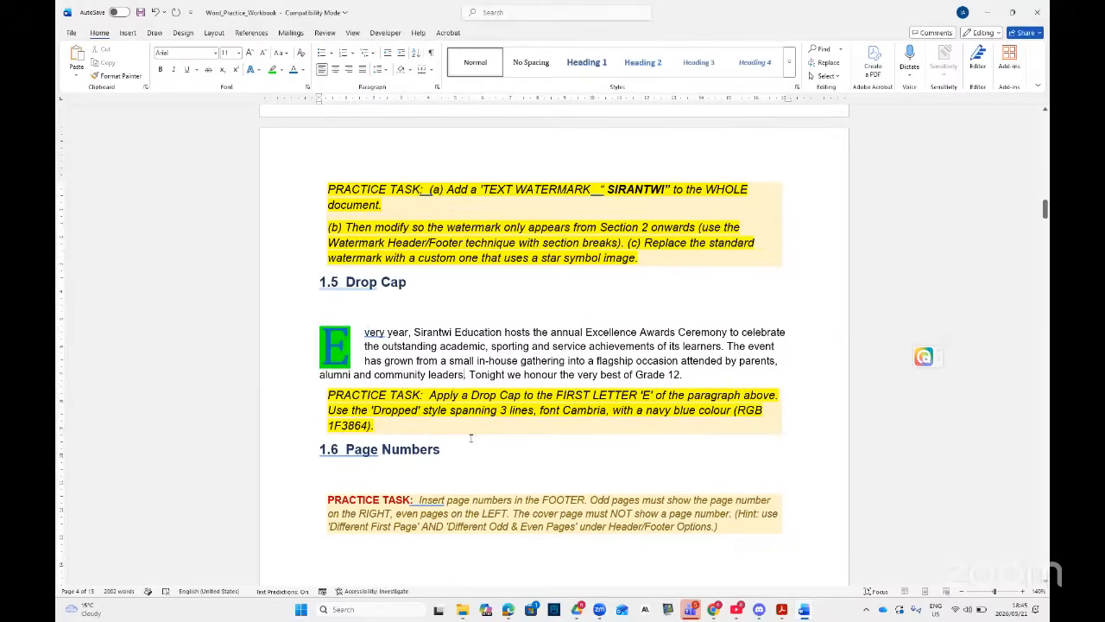
# - Look over the page numbers and styles tasks in the workbook, and switch to the Grade 12 topics PDF in Acrobat
pyautogui.scroll(-3, 470, 438)
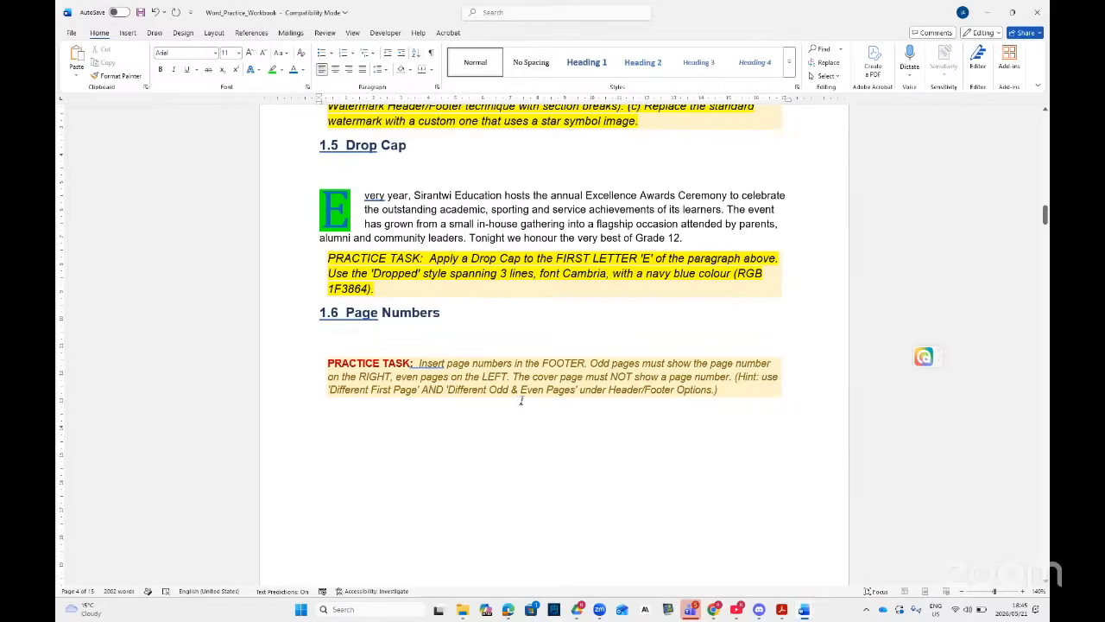
pyautogui.scroll(-10, 544, 408)
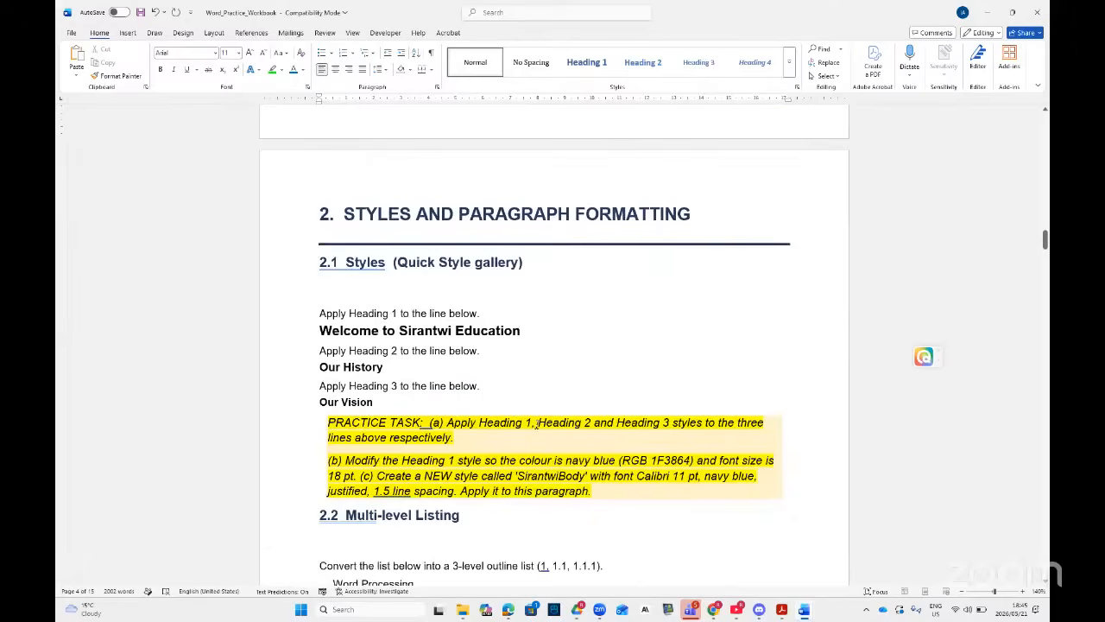
pyautogui.click(781, 609)
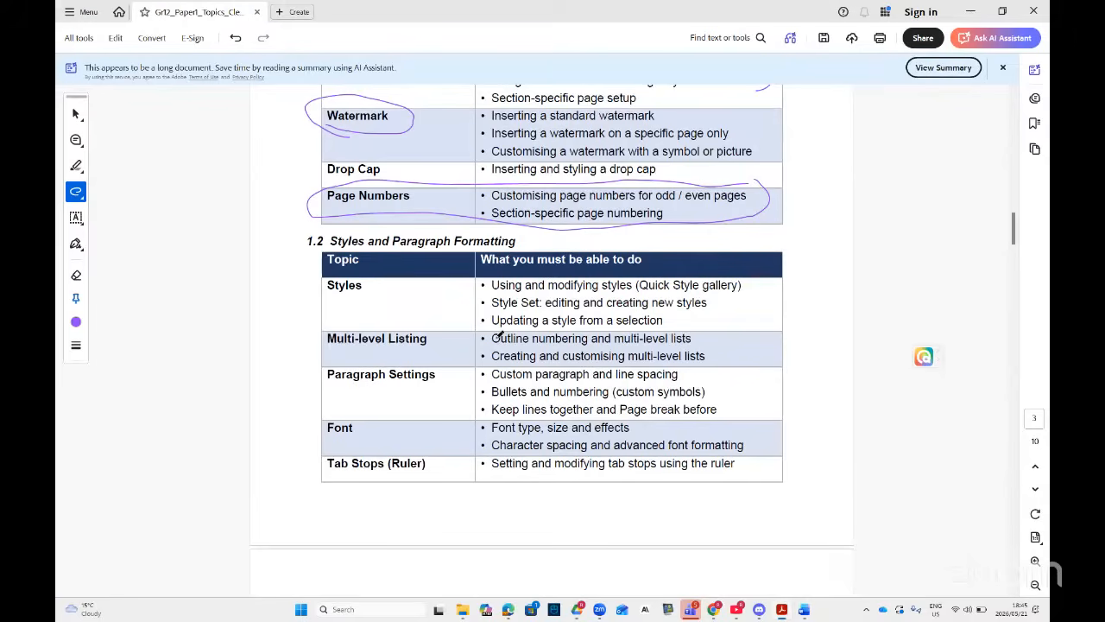
# - Switch back to the Word practice workbook and modify the Heading 1 style to use a red font colour
pyautogui.click(782, 611)
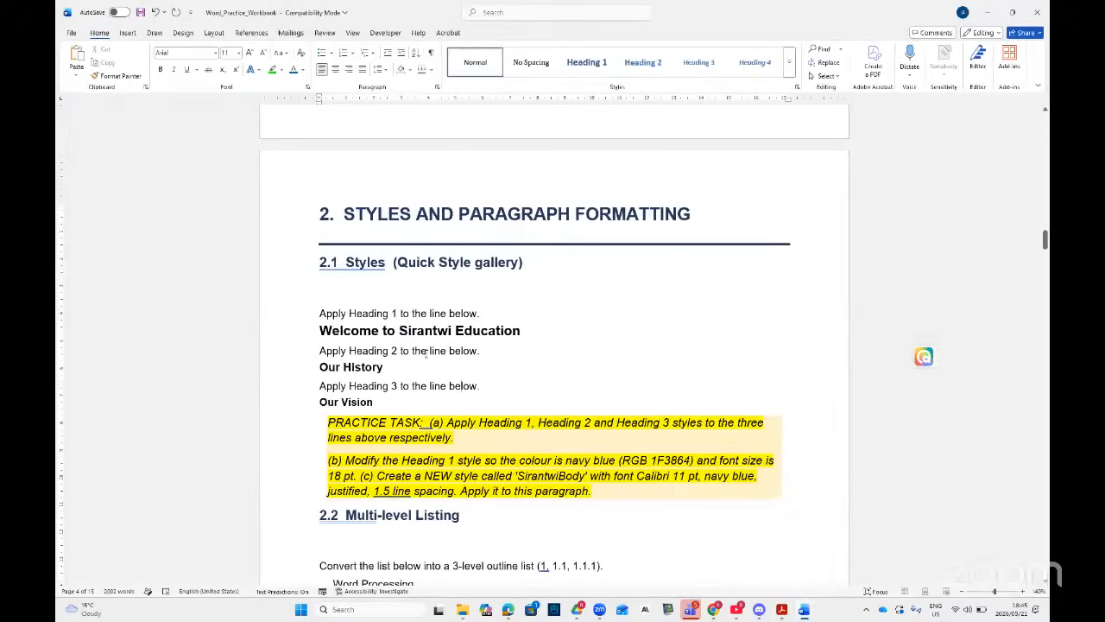
pyautogui.scroll(-1, 426, 345)
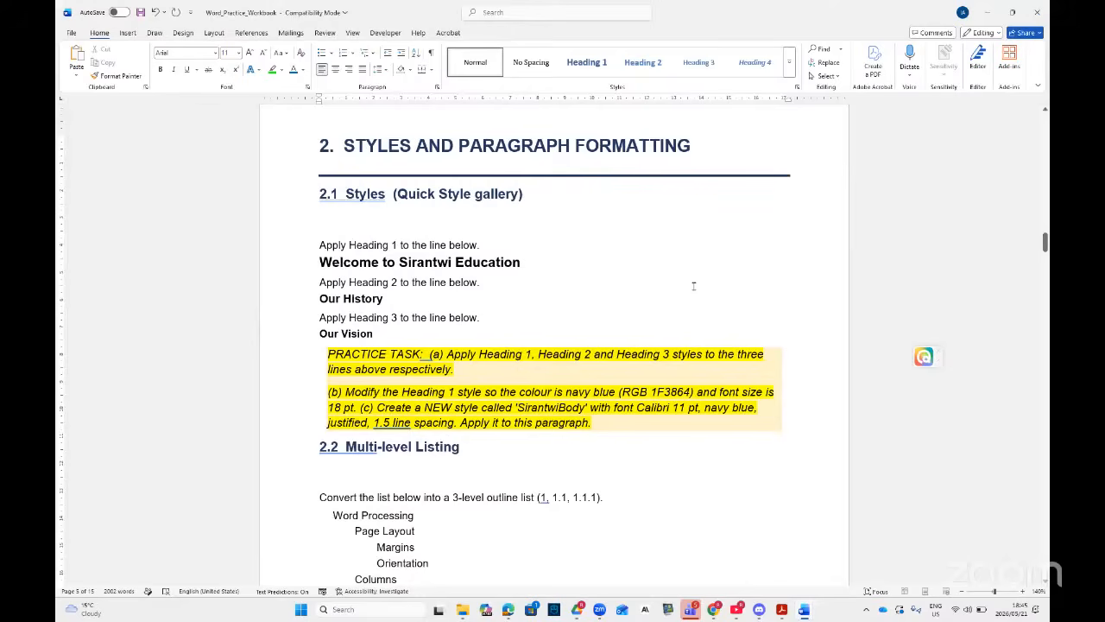
pyautogui.rightClick(588, 65)
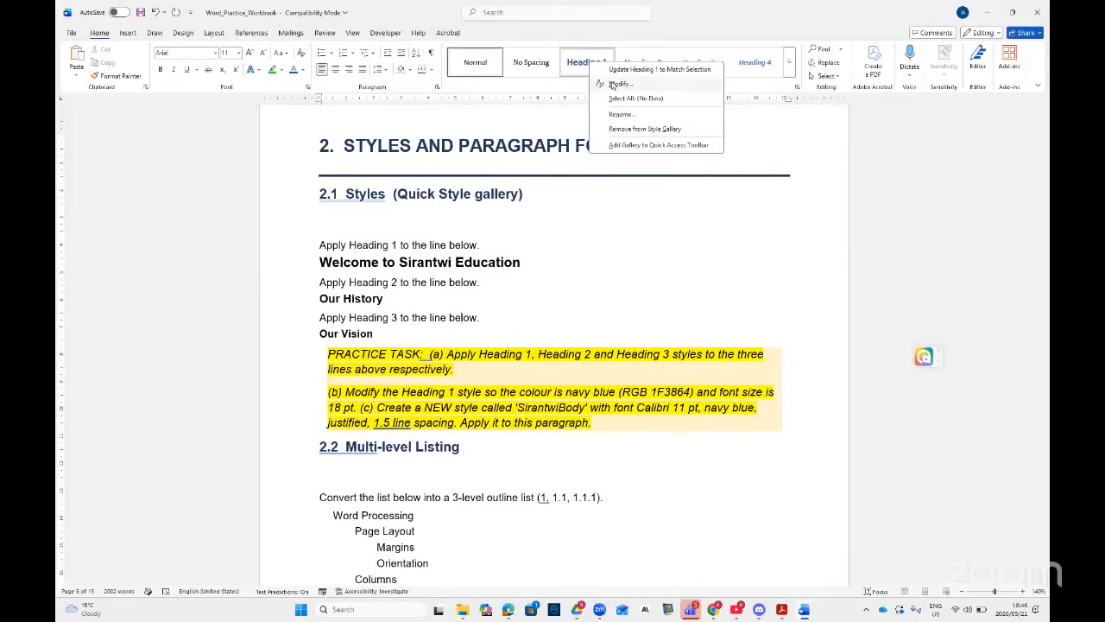
pyautogui.click(613, 84)
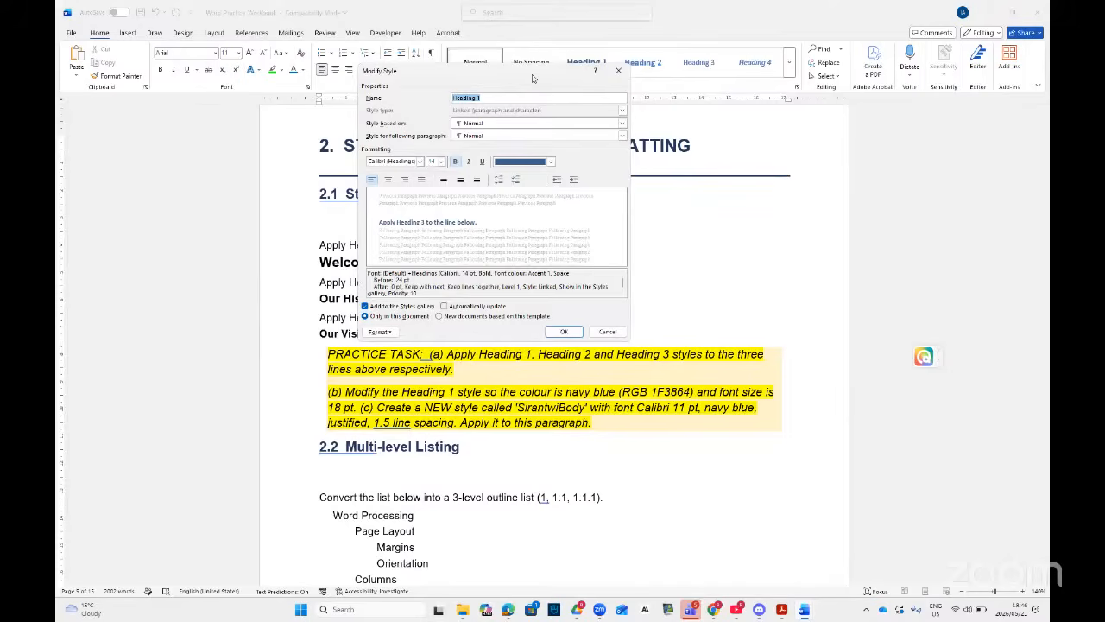
pyautogui.moveTo(532, 79); pyautogui.dragTo(471, 208)
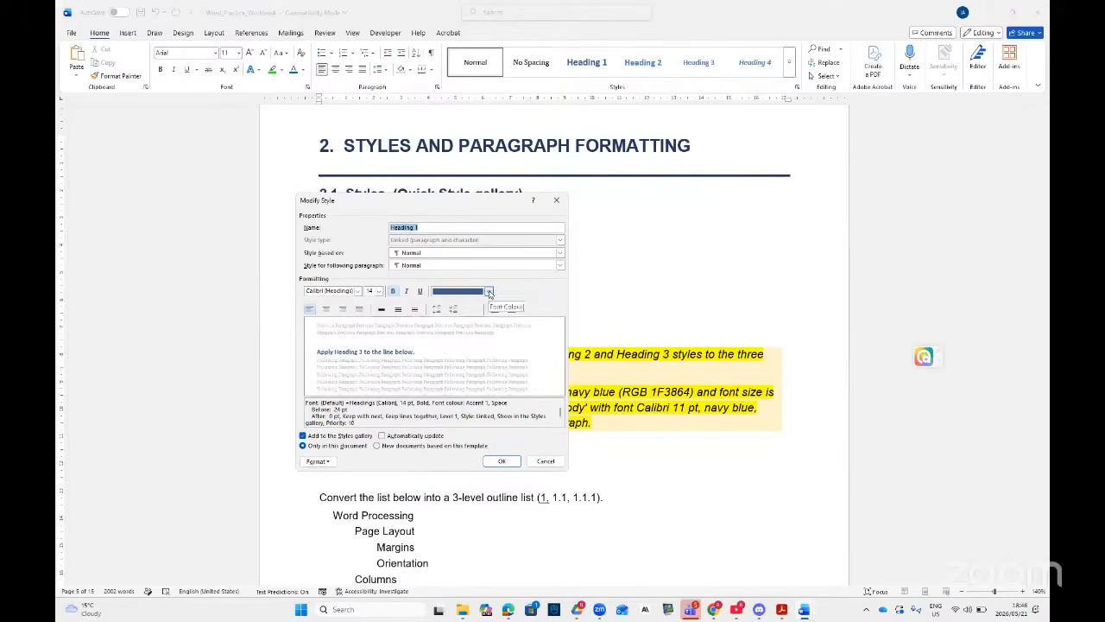
pyautogui.click(489, 292)
pyautogui.click(453, 441)
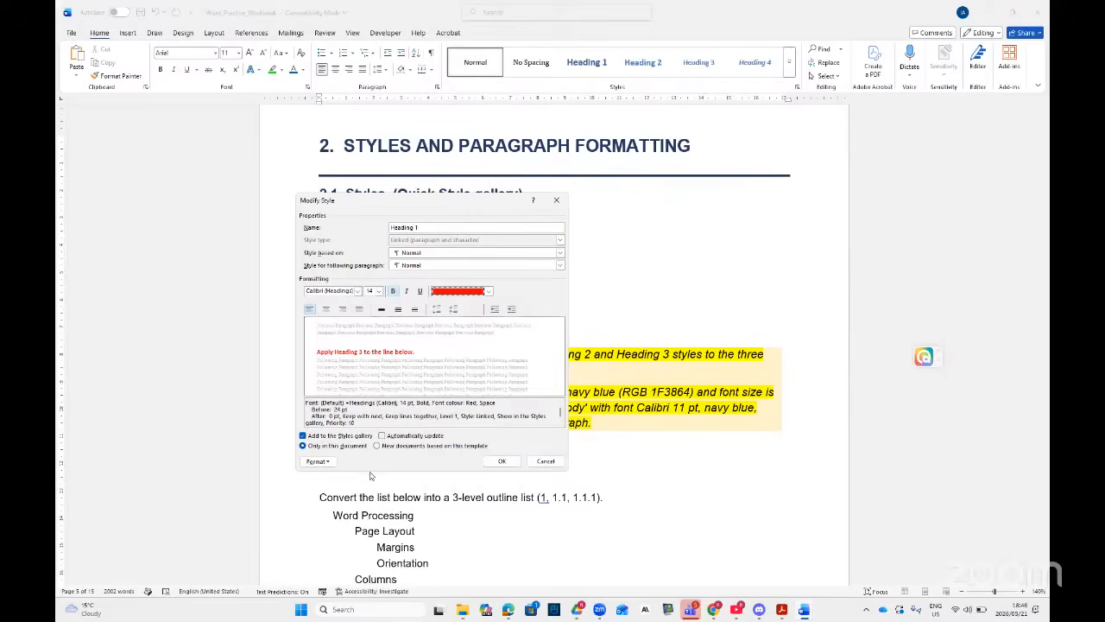
# - Add the small caps font effect to the Heading 1 style
pyautogui.click(334, 463)
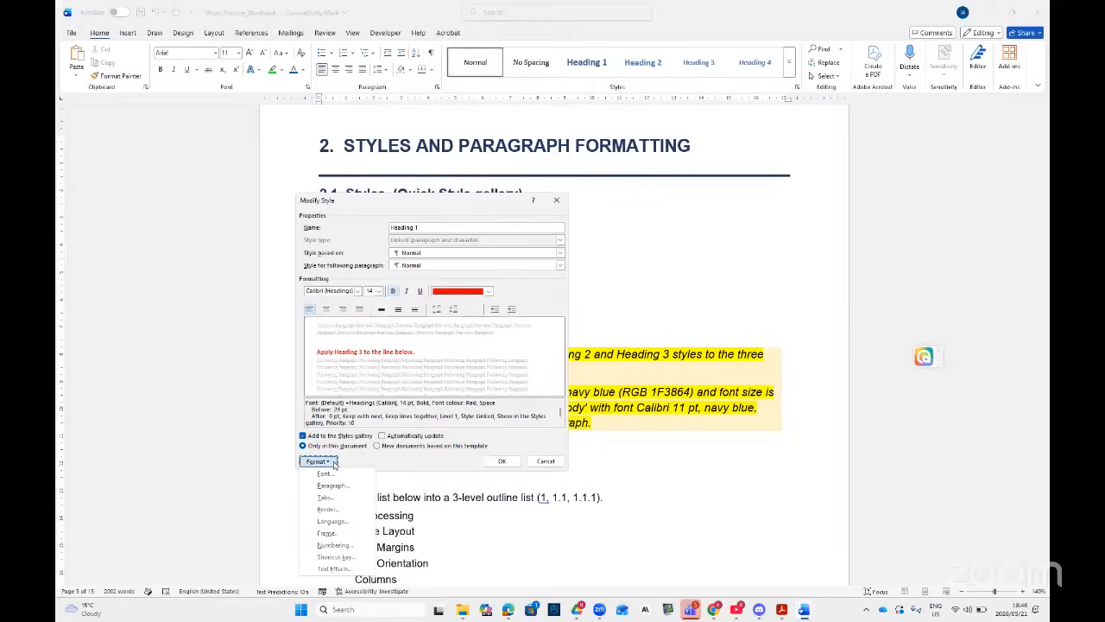
pyautogui.click(334, 462)
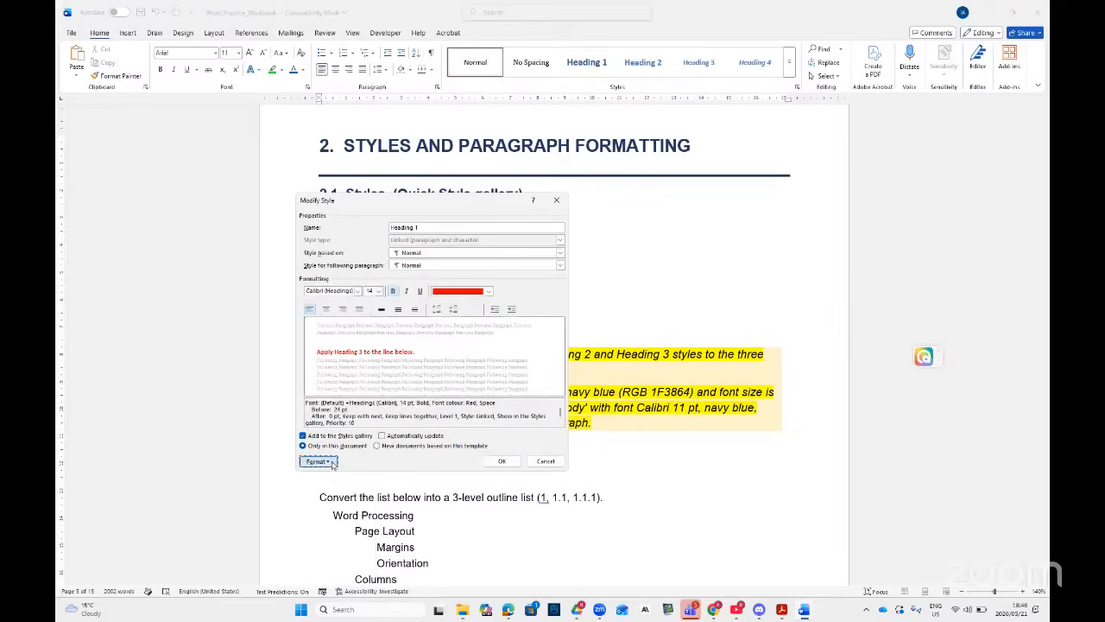
pyautogui.click(333, 463)
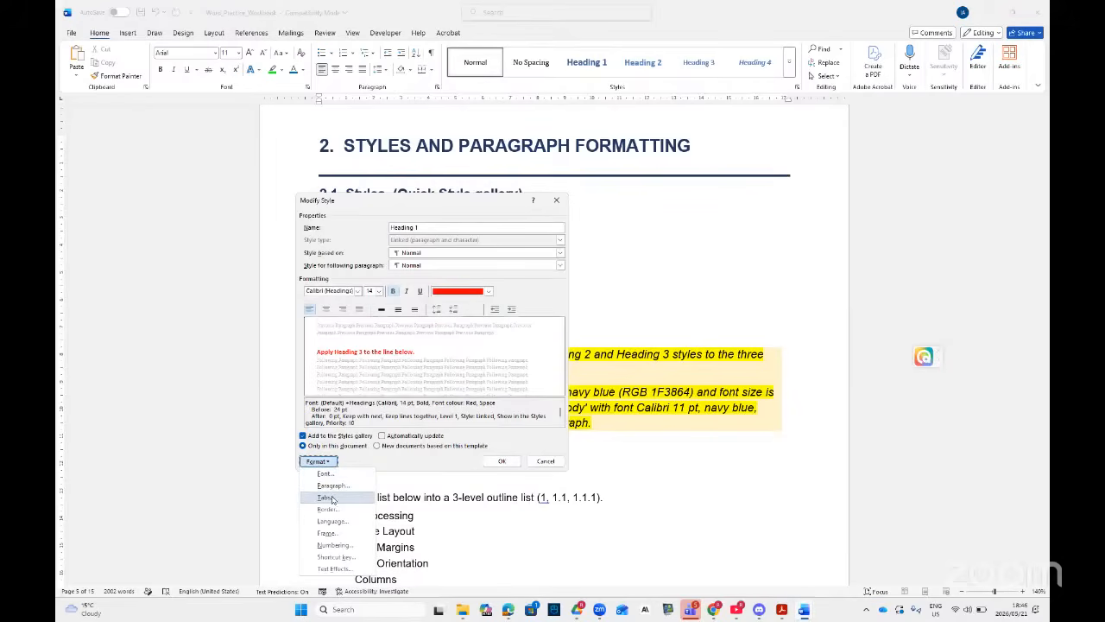
pyautogui.click(324, 475)
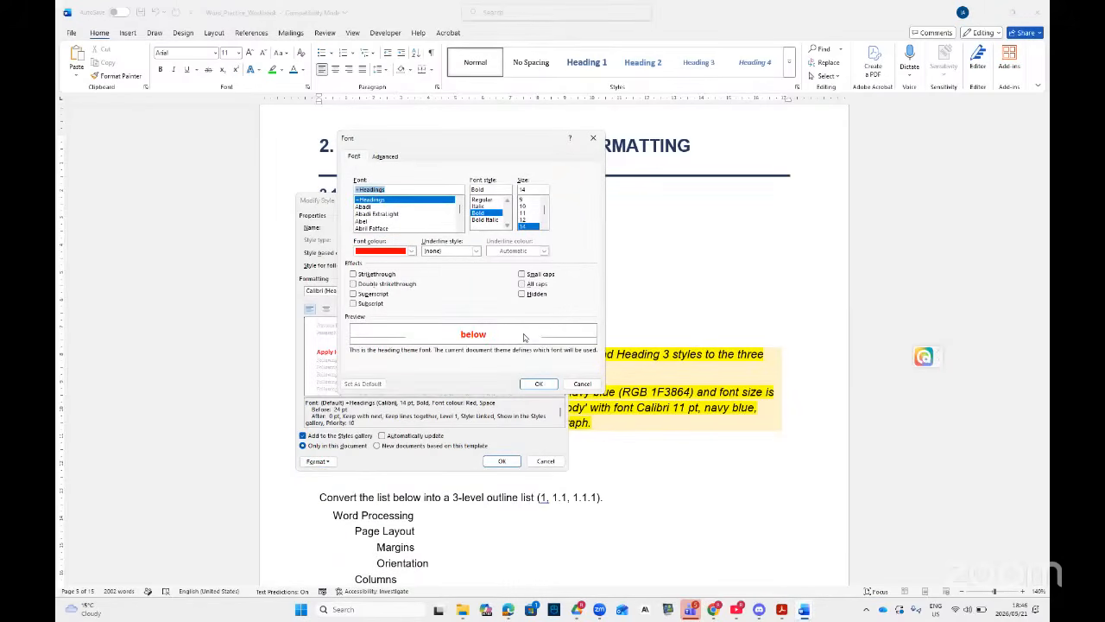
pyautogui.click(526, 273)
# - Set the Heading 1 character spacing to Expanded by 1.7 pt and the character position to Raised by 3 pt
pyautogui.click(386, 157)
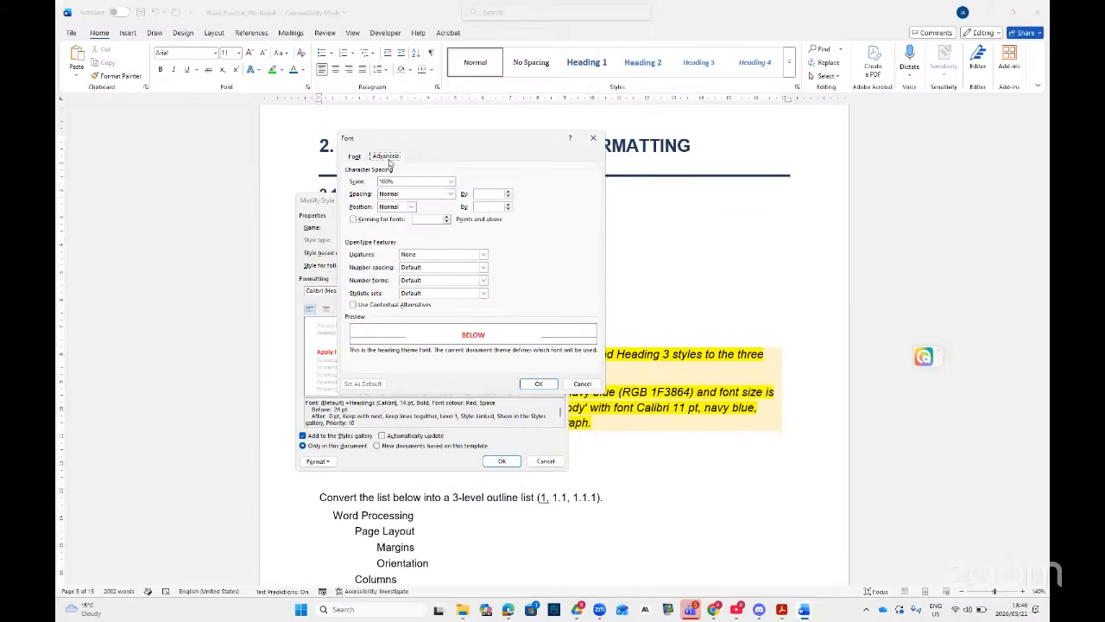
pyautogui.click(451, 195)
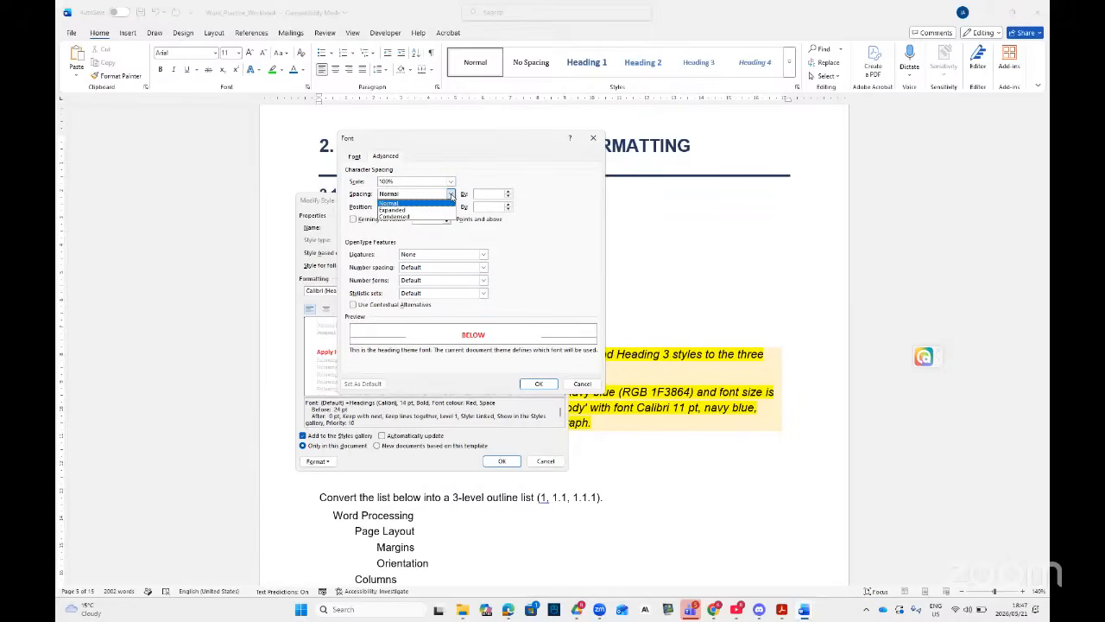
pyautogui.click(410, 209)
pyautogui.click(507, 192)
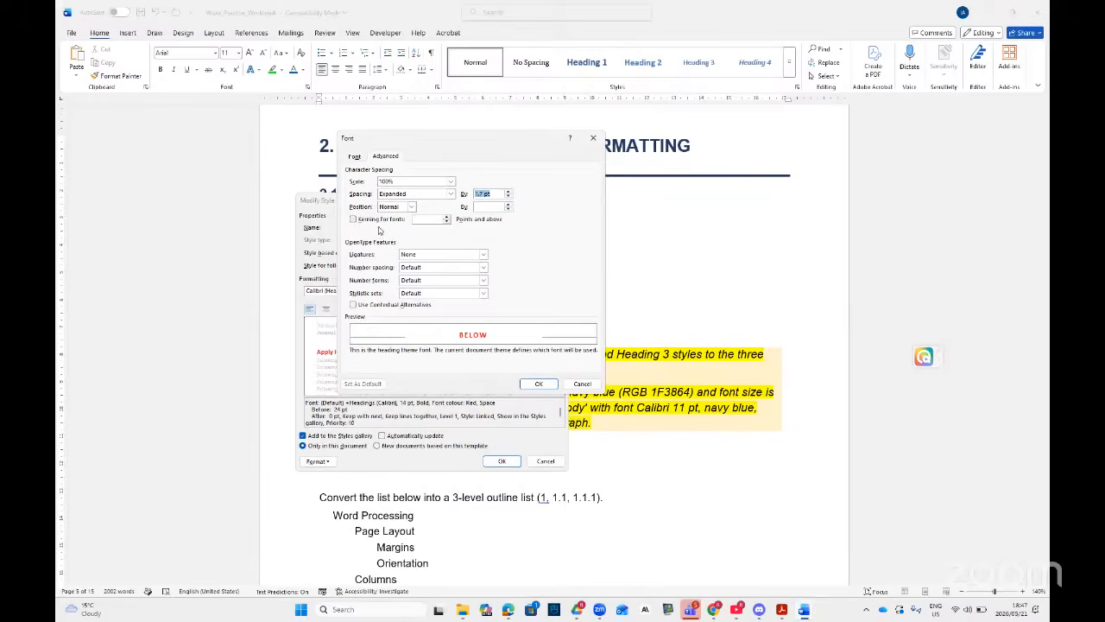
pyautogui.click(412, 207)
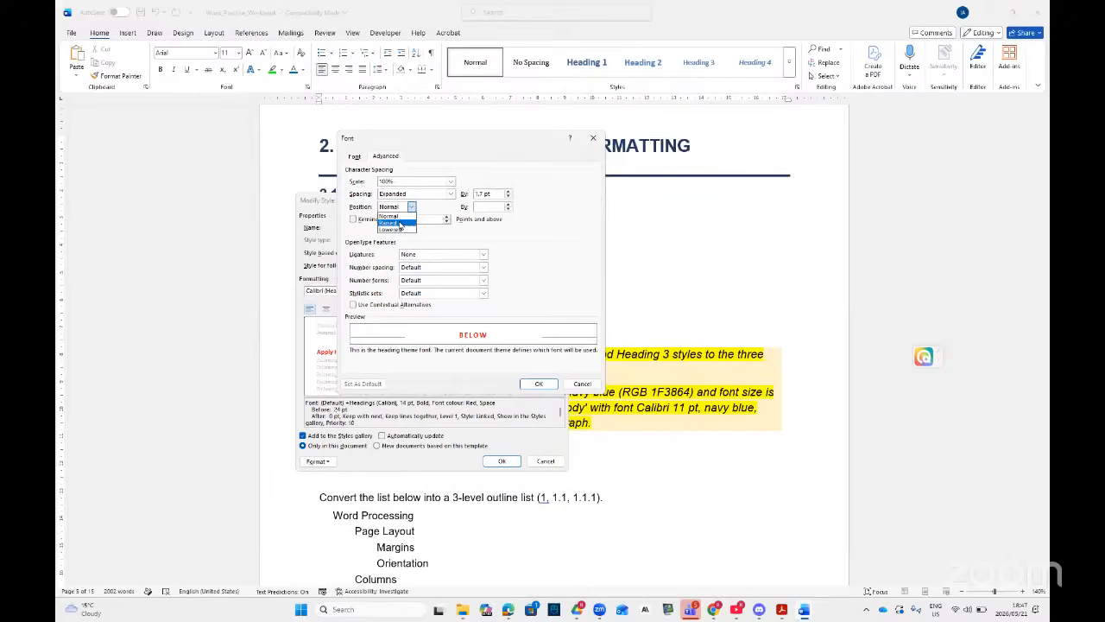
pyautogui.click(393, 224)
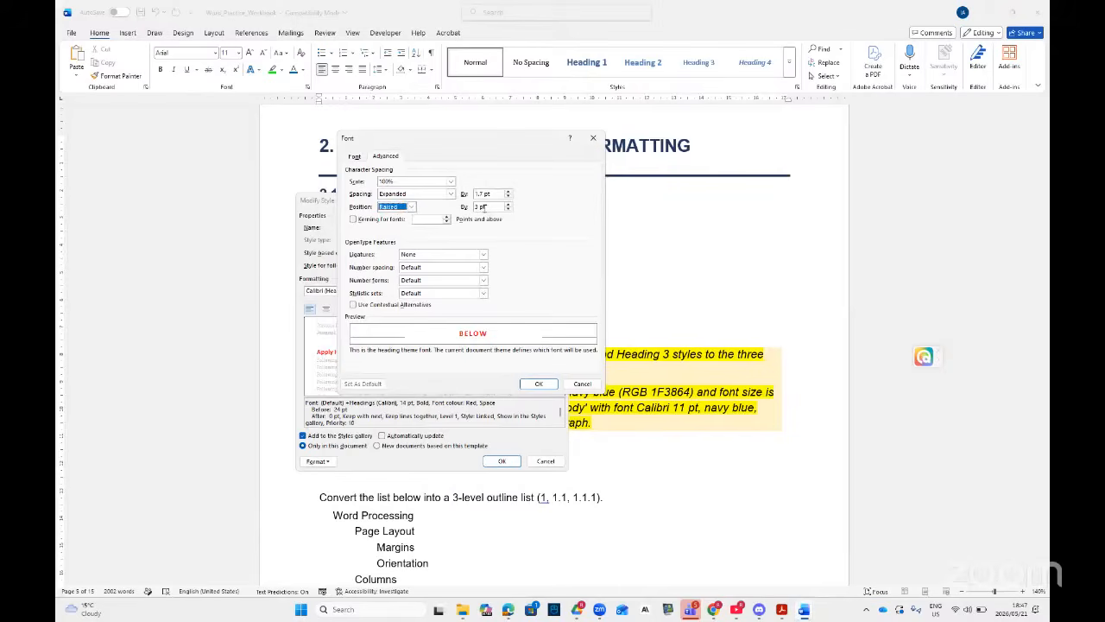
pyautogui.click(538, 383)
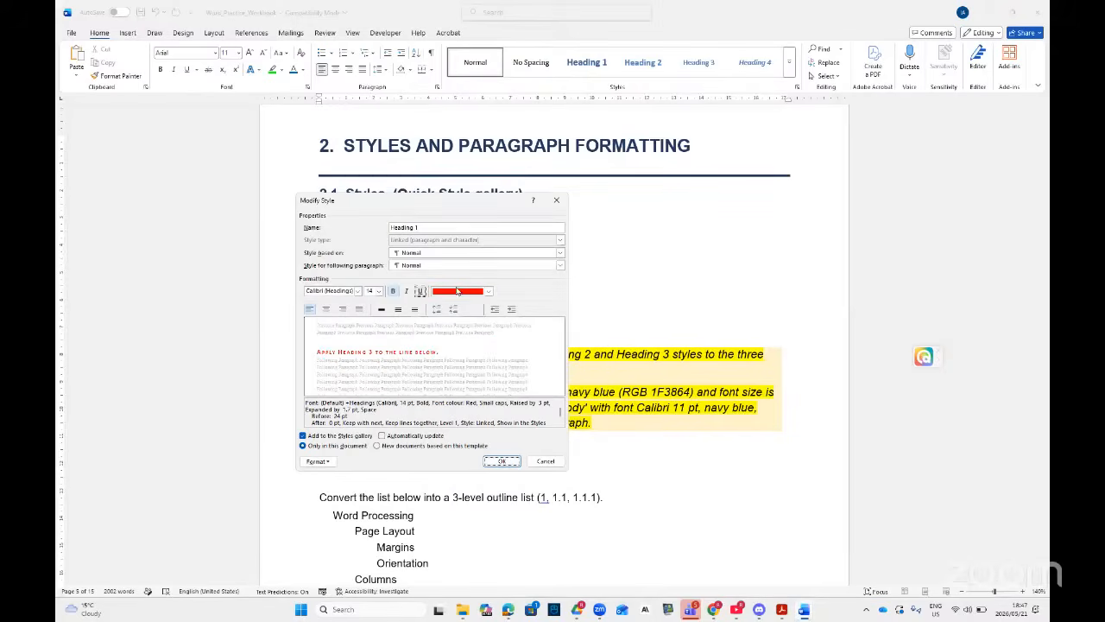
# - Set the Heading 1 paragraph line spacing to Multiple at 3, keeping Keep lines together on
pyautogui.click(334, 461)
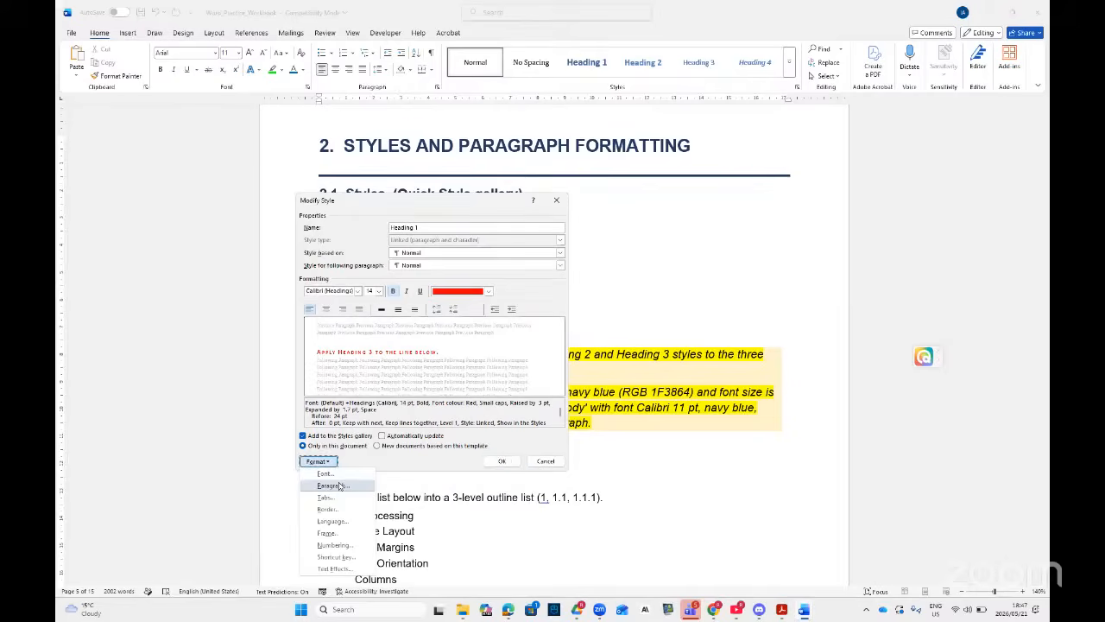
pyautogui.click(332, 485)
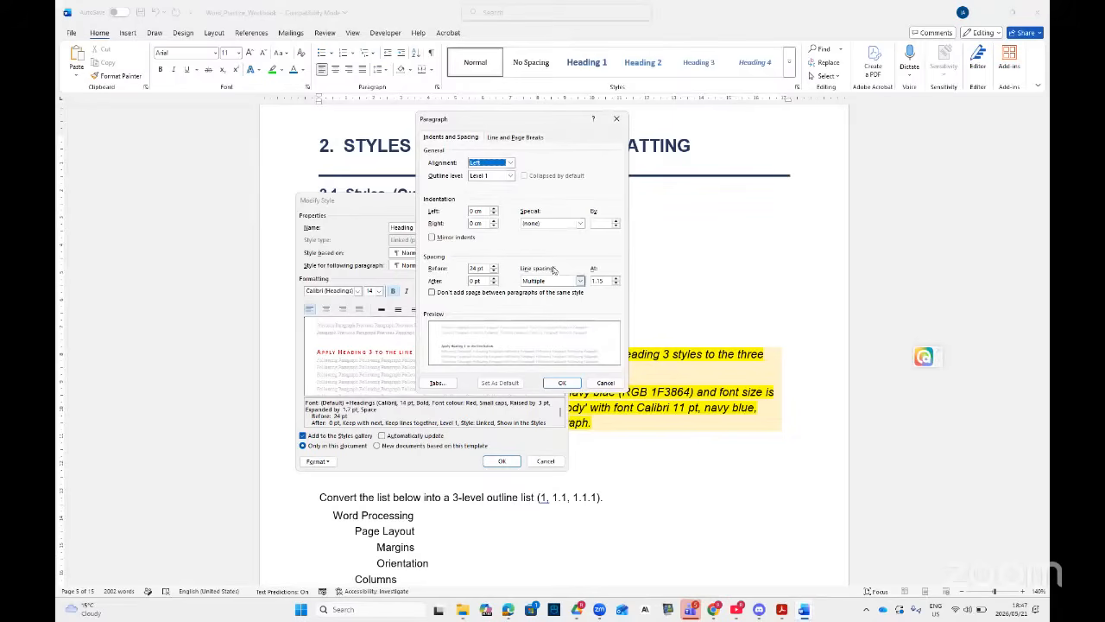
pyautogui.click(580, 281)
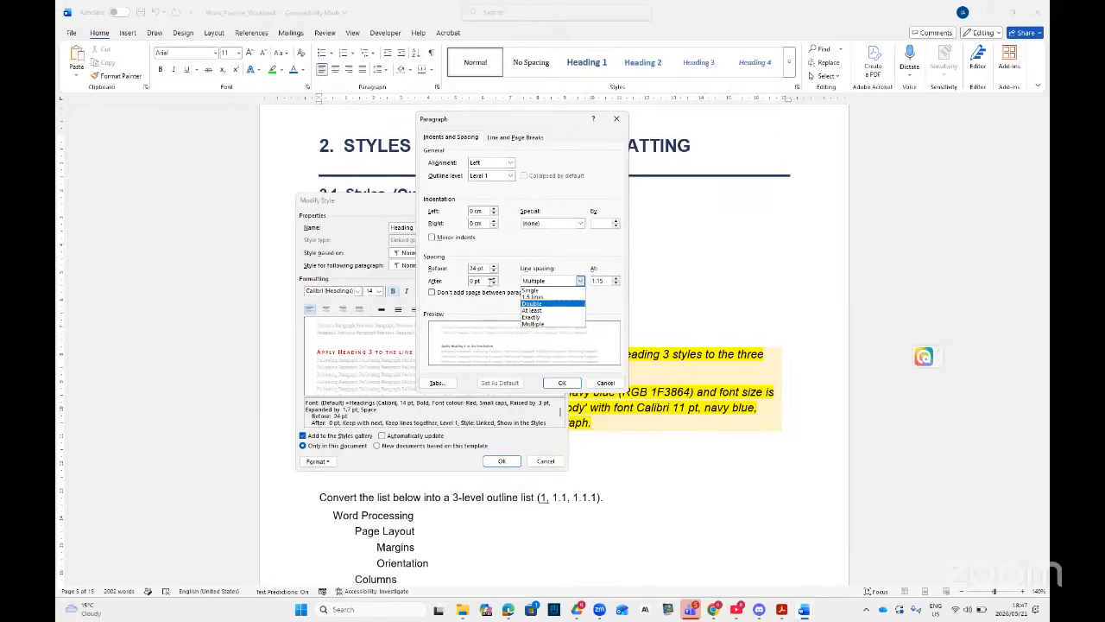
pyautogui.click(454, 268)
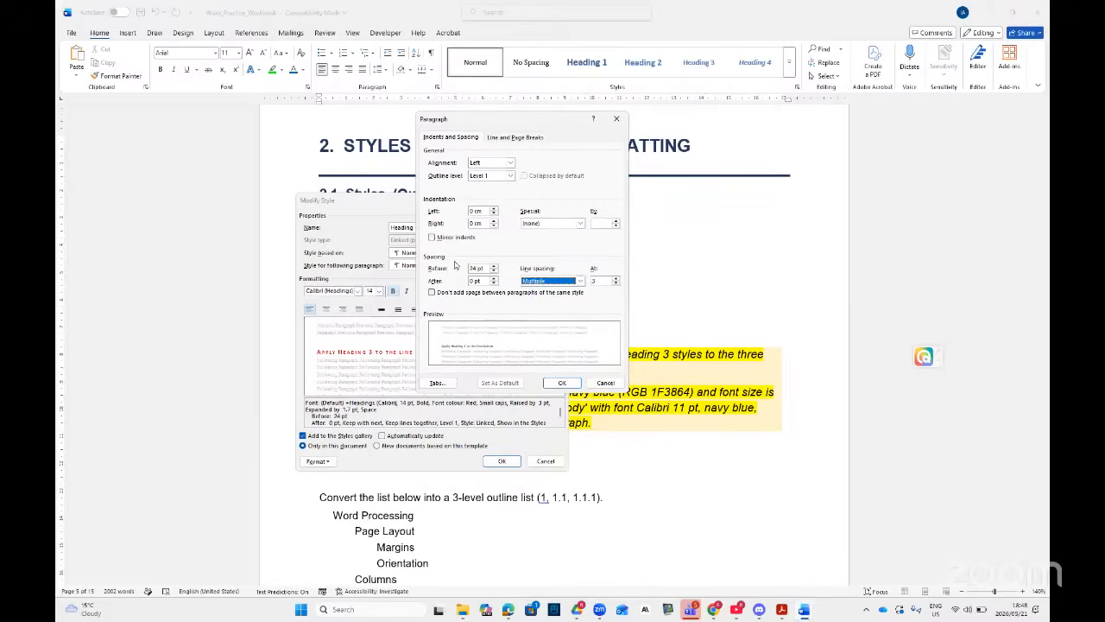
pyautogui.click(508, 138)
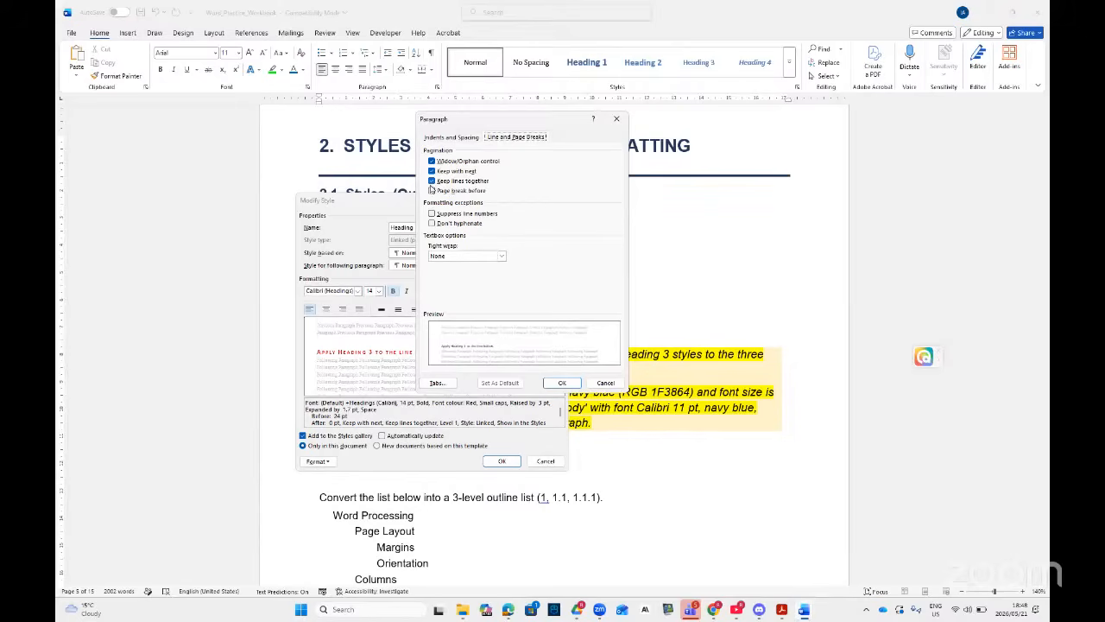
pyautogui.click(431, 181)
pyautogui.click(432, 181)
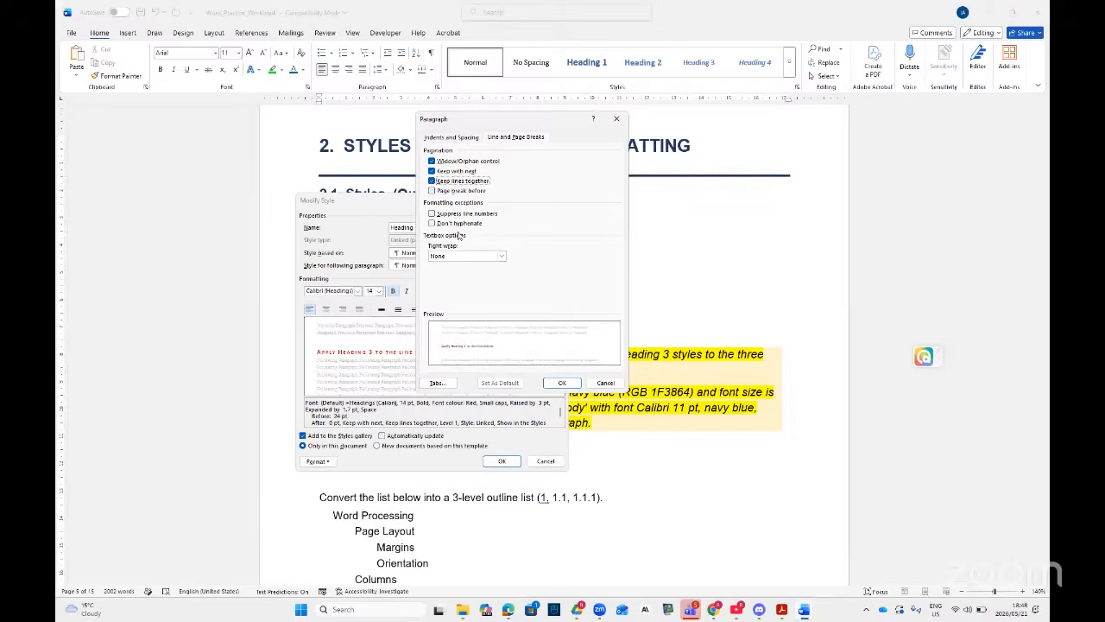
pyautogui.click(452, 139)
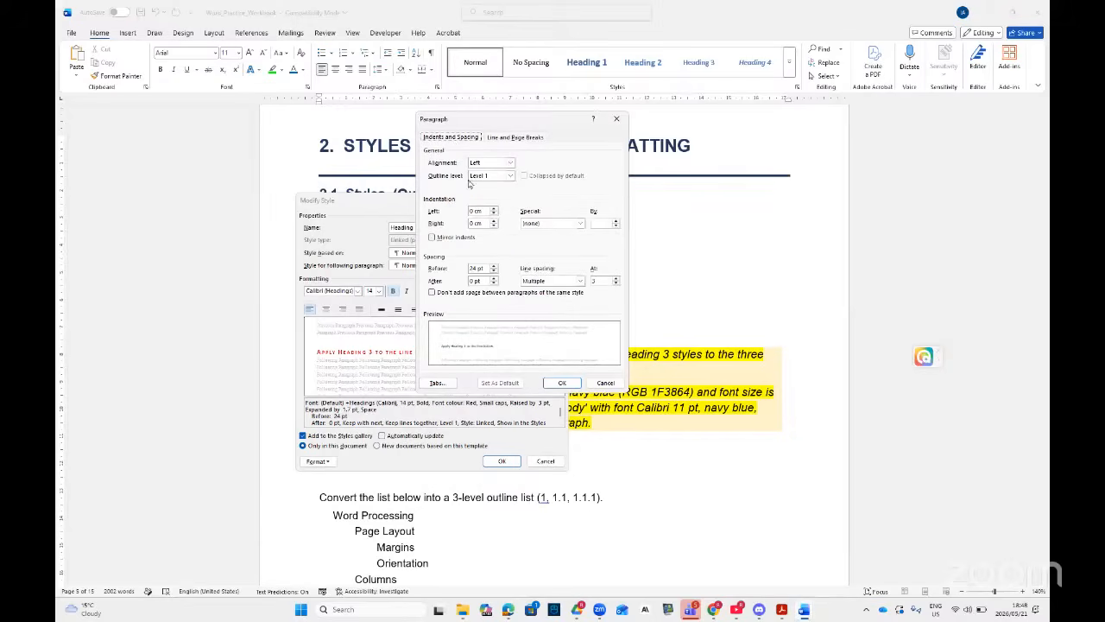
pyautogui.click(570, 388)
# - Give the Heading 1 text a 3D top bevel using the first preset in the Bevel group
pyautogui.click(334, 460)
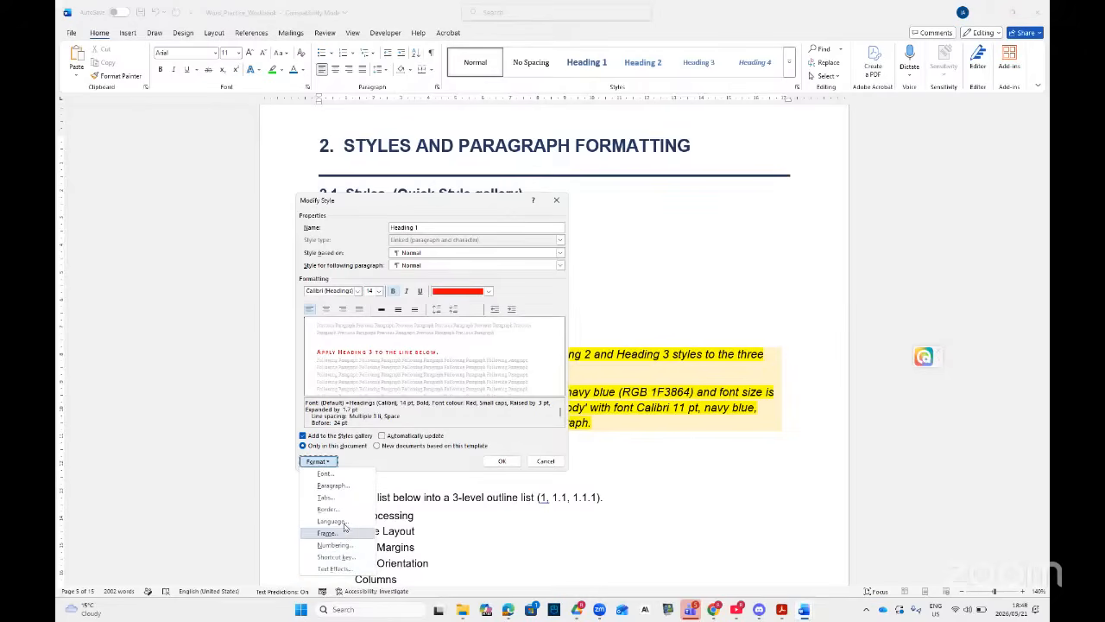
pyautogui.click(336, 570)
pyautogui.click(504, 216)
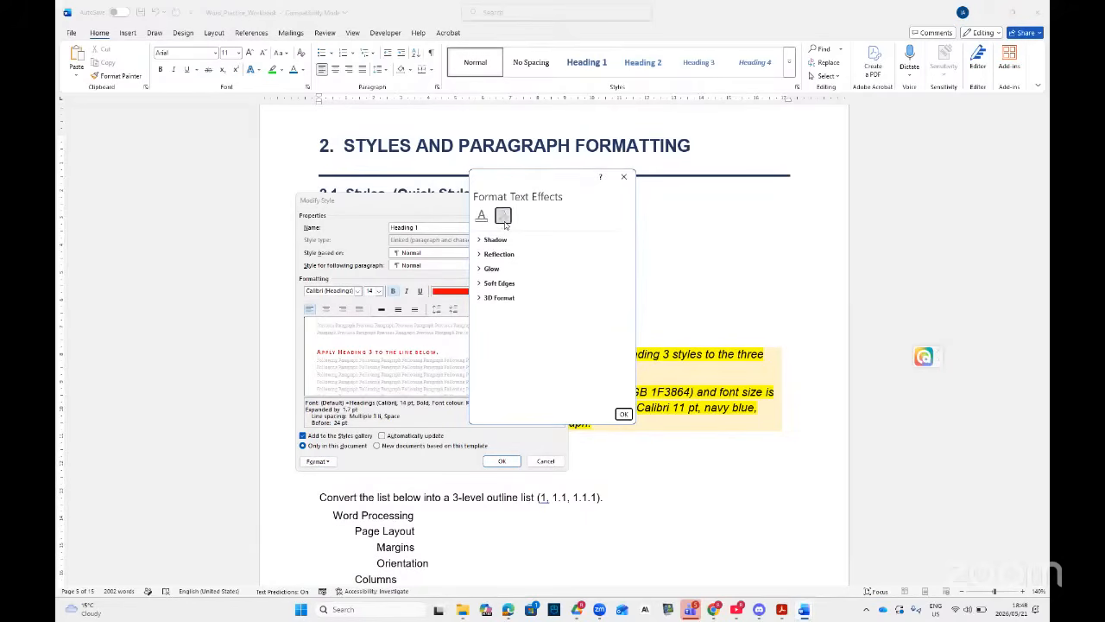
pyautogui.click(481, 298)
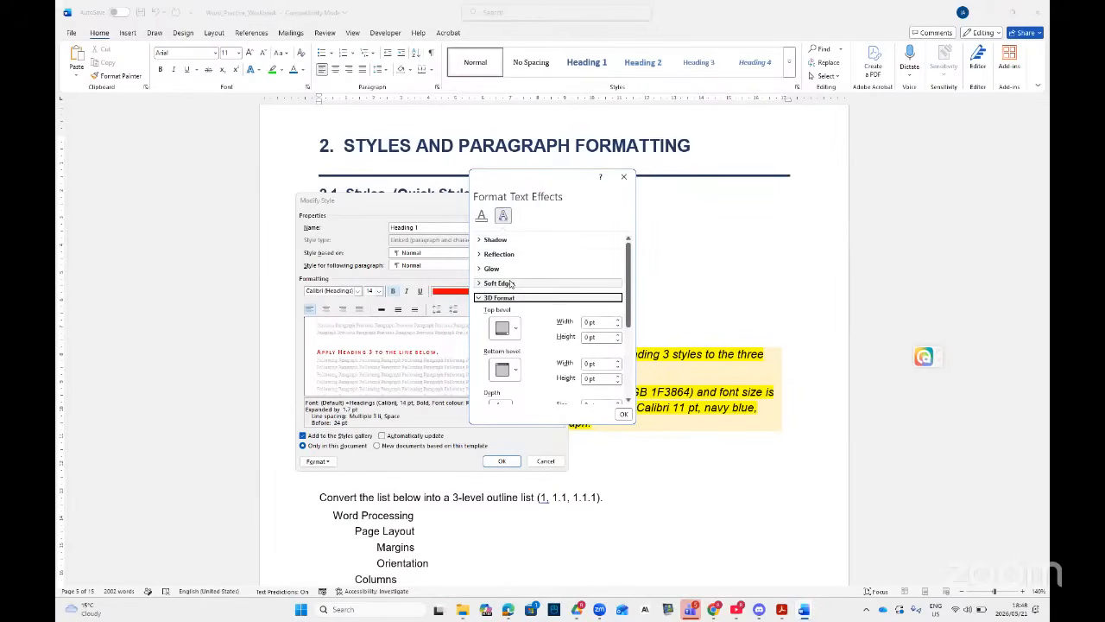
pyautogui.click(517, 332)
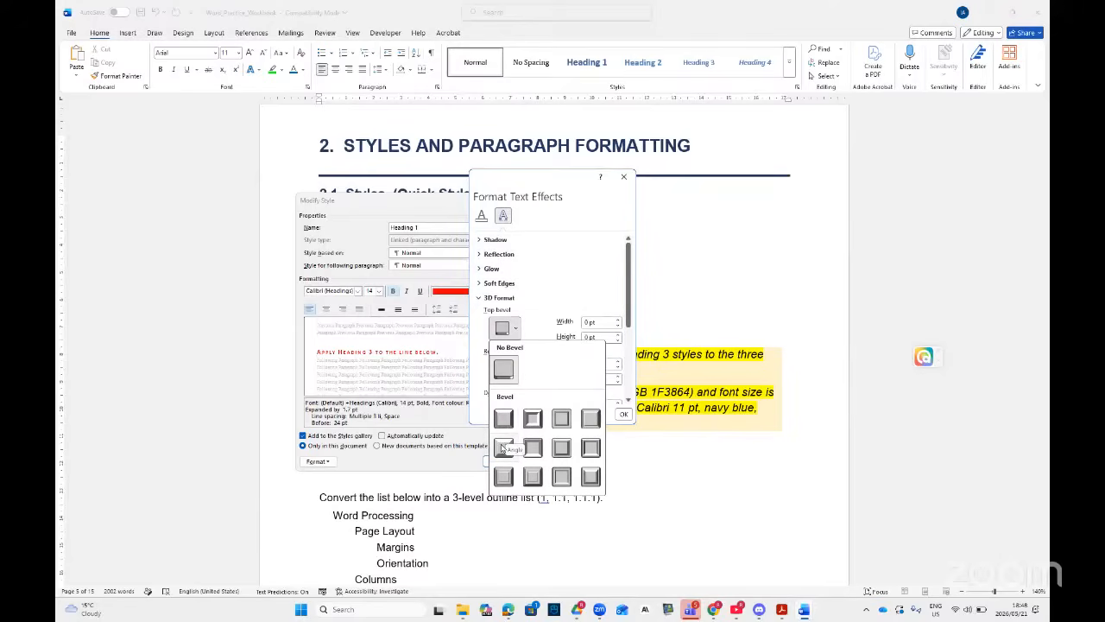
pyautogui.click(505, 422)
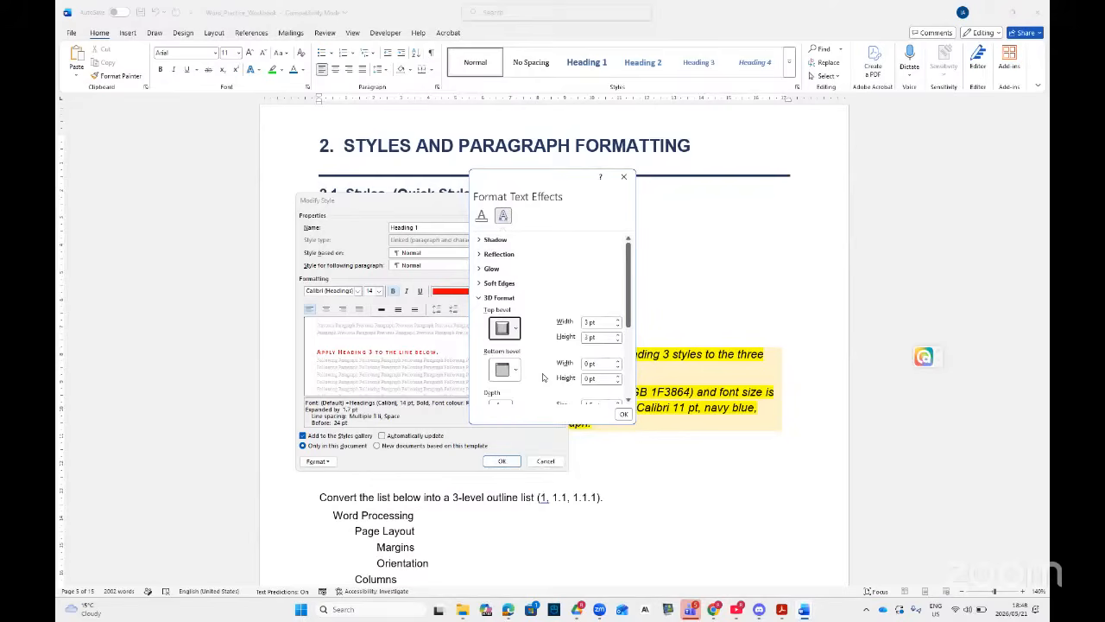
# - Adjust the height of the Heading 1 top bevel and accept the text effects
pyautogui.click(618, 336)
pyautogui.click(619, 336)
pyautogui.click(618, 336)
pyautogui.click(618, 336)
pyautogui.click(618, 336)
pyautogui.click(619, 336)
pyautogui.click(618, 336)
pyautogui.click(618, 336)
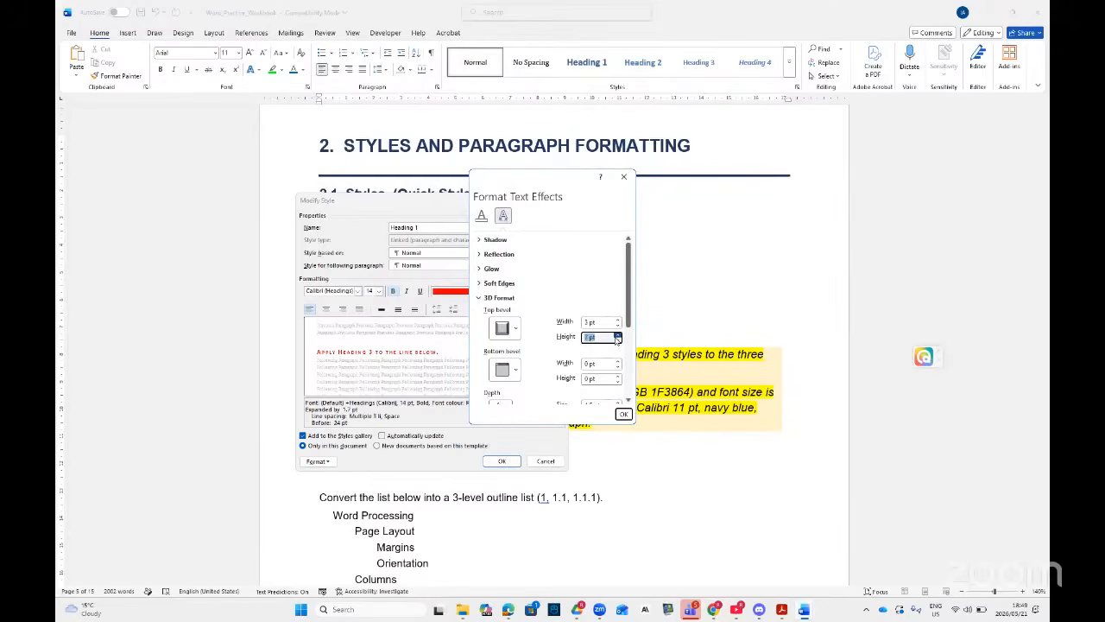
pyautogui.click(623, 414)
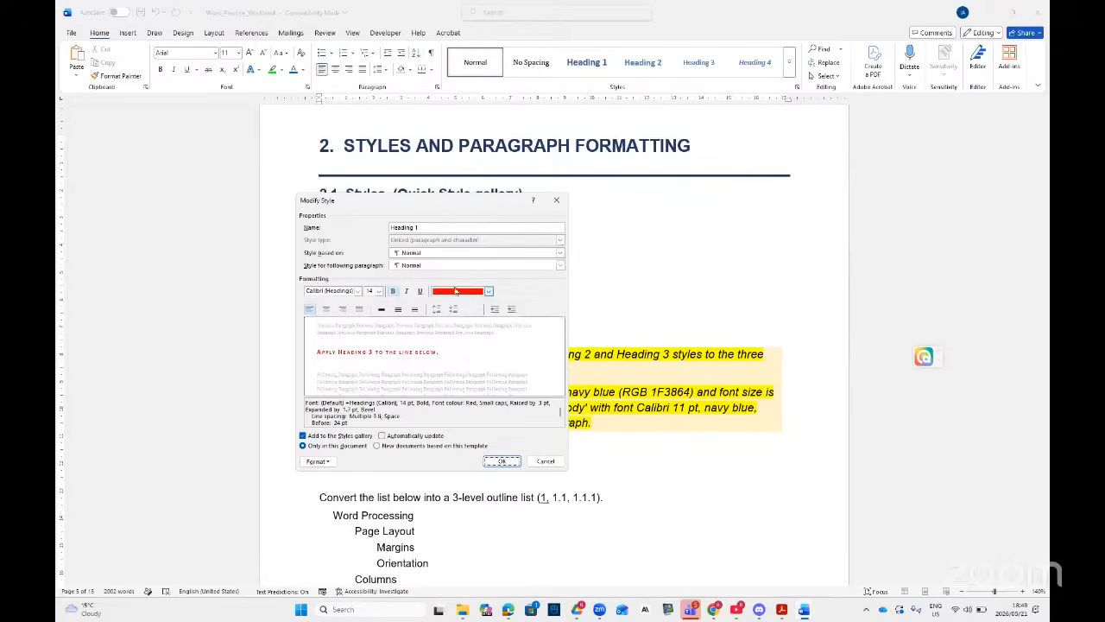
# - Turn on automatic updating for the Heading 1 style and save the style modifications
pyautogui.click(316, 462)
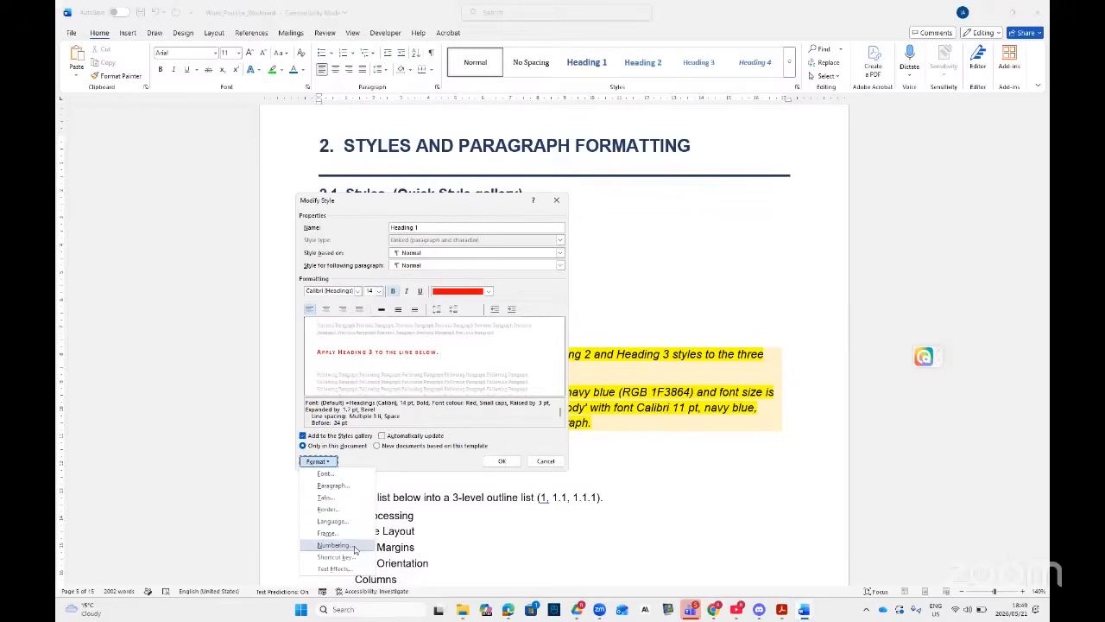
pyautogui.click(407, 465)
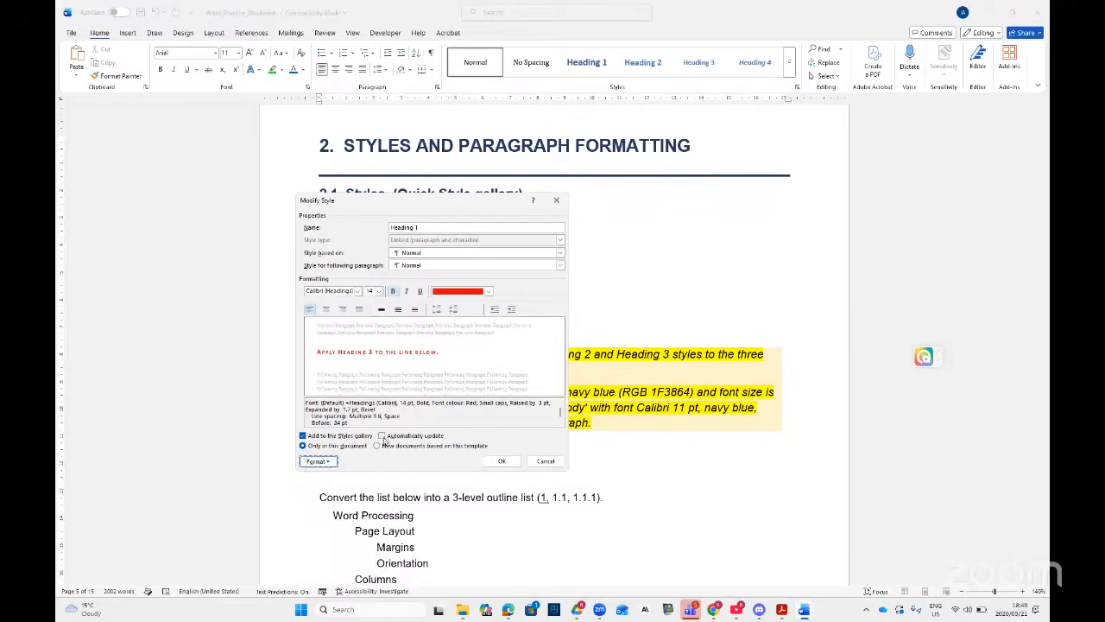
pyautogui.click(384, 437)
pyautogui.click(502, 460)
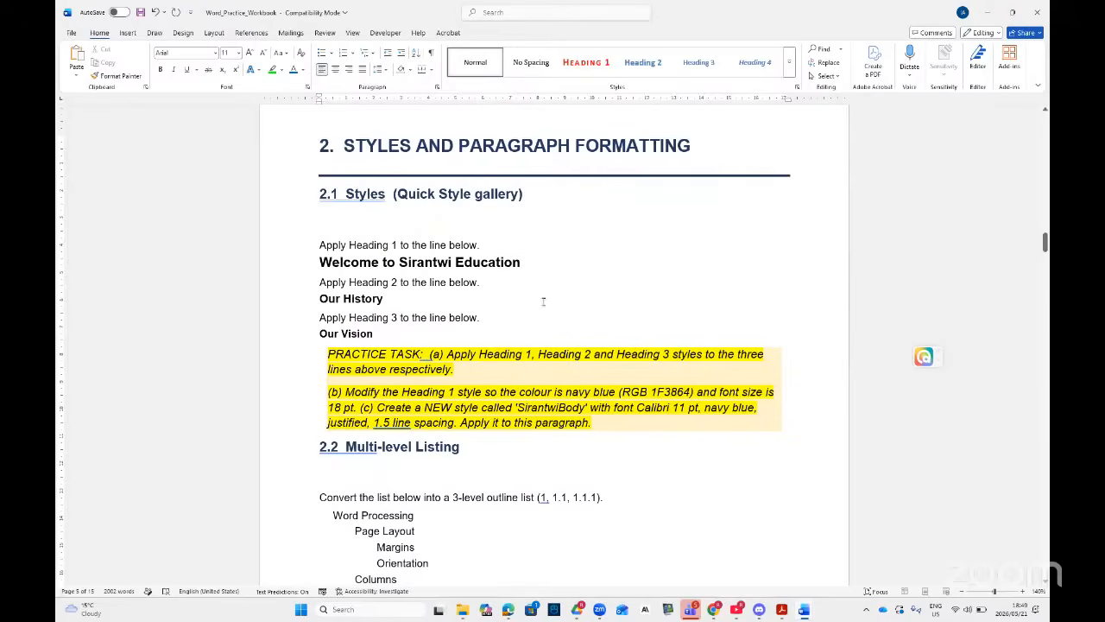
# - Look over the section 2 heading, the styles practice task and the multi-level listing task in the workbook
pyautogui.scroll(-5, 535, 320)
pyautogui.scroll(-3, 535, 320)
pyautogui.scroll(11, 534, 320)
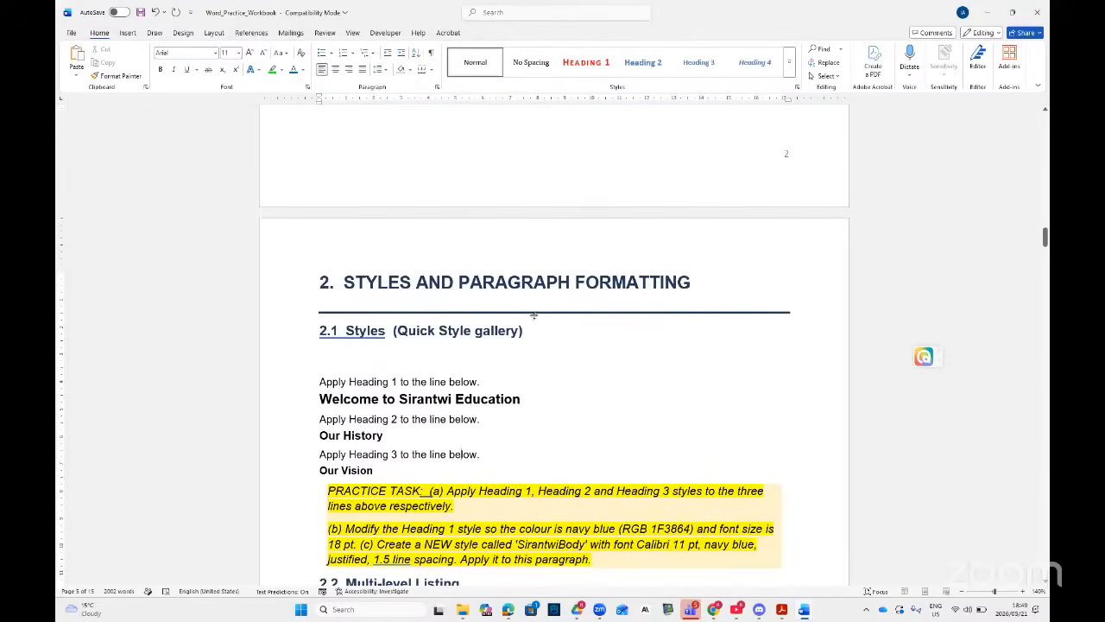
pyautogui.click(535, 287)
pyautogui.scroll(-5, 549, 372)
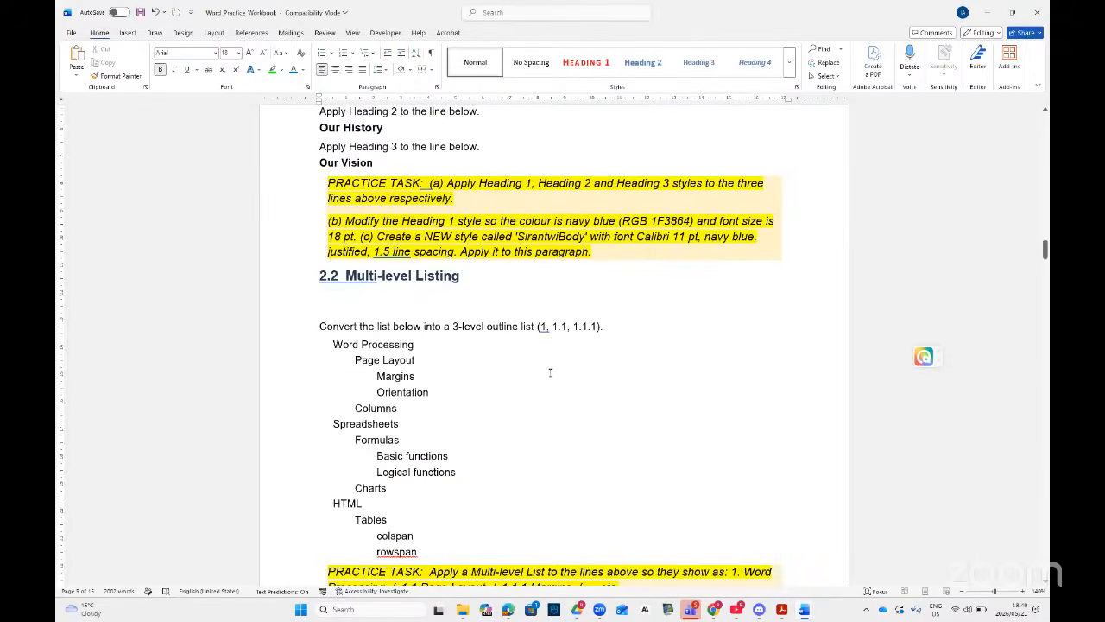
# - Search the commands for "styl", open the Styles list and view the new-style settings without creating a style
pyautogui.scroll(2, 548, 372)
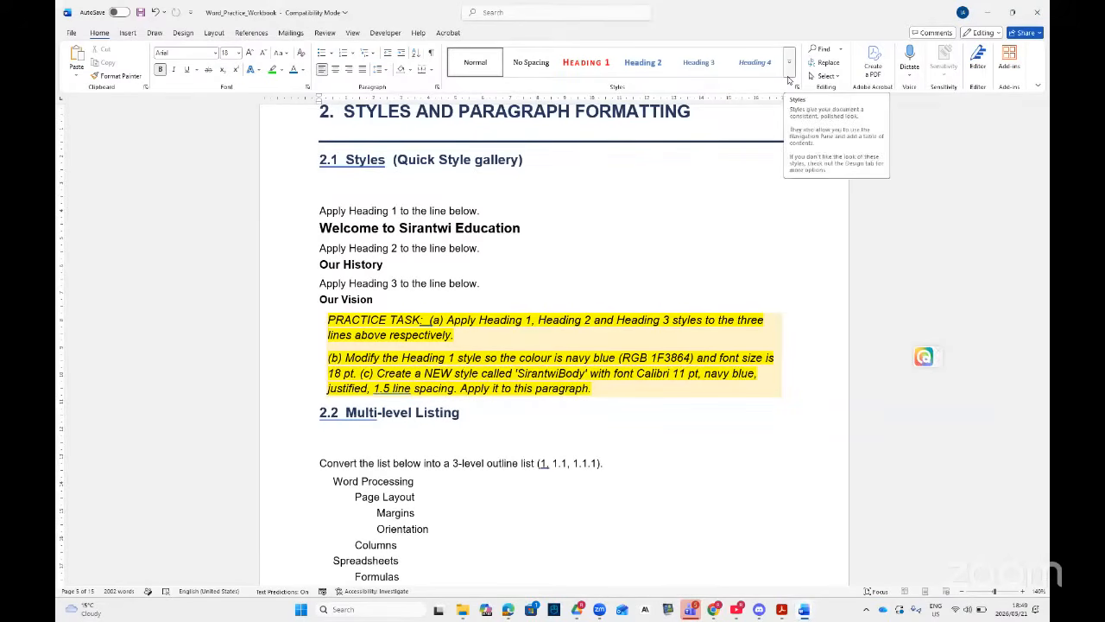
pyautogui.click(545, 15)
pyautogui.write('sty')
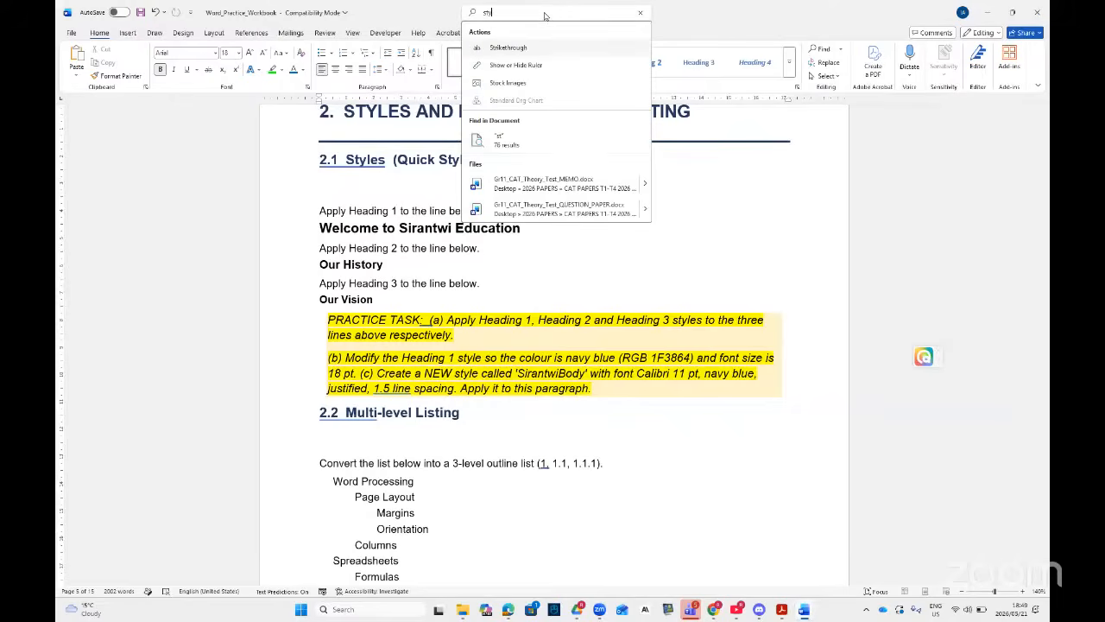
pyautogui.write('l')
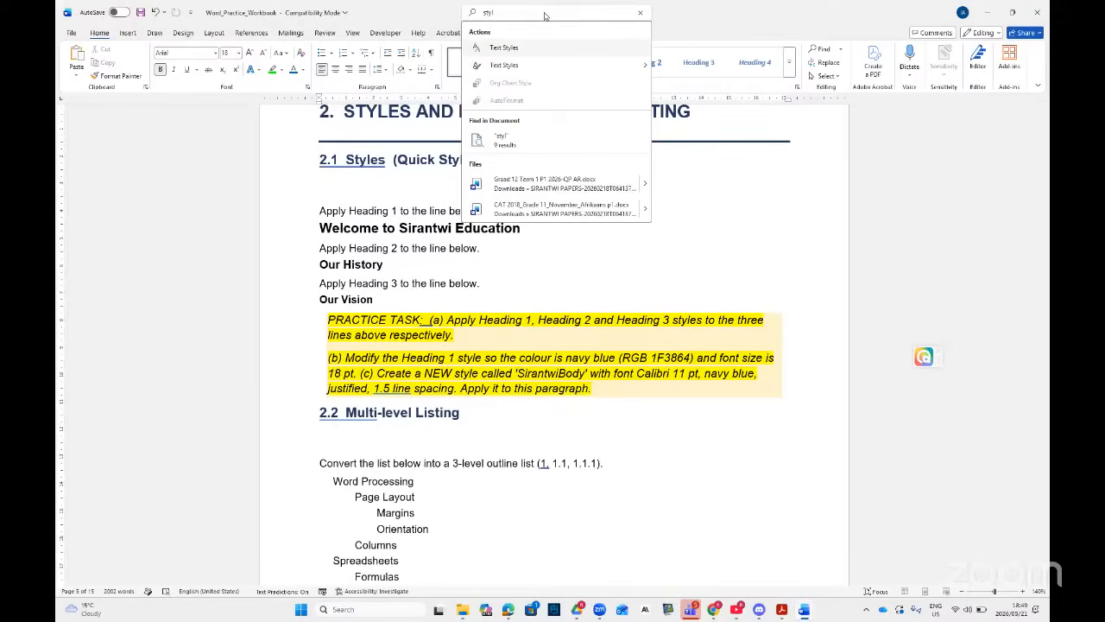
pyautogui.click(514, 53)
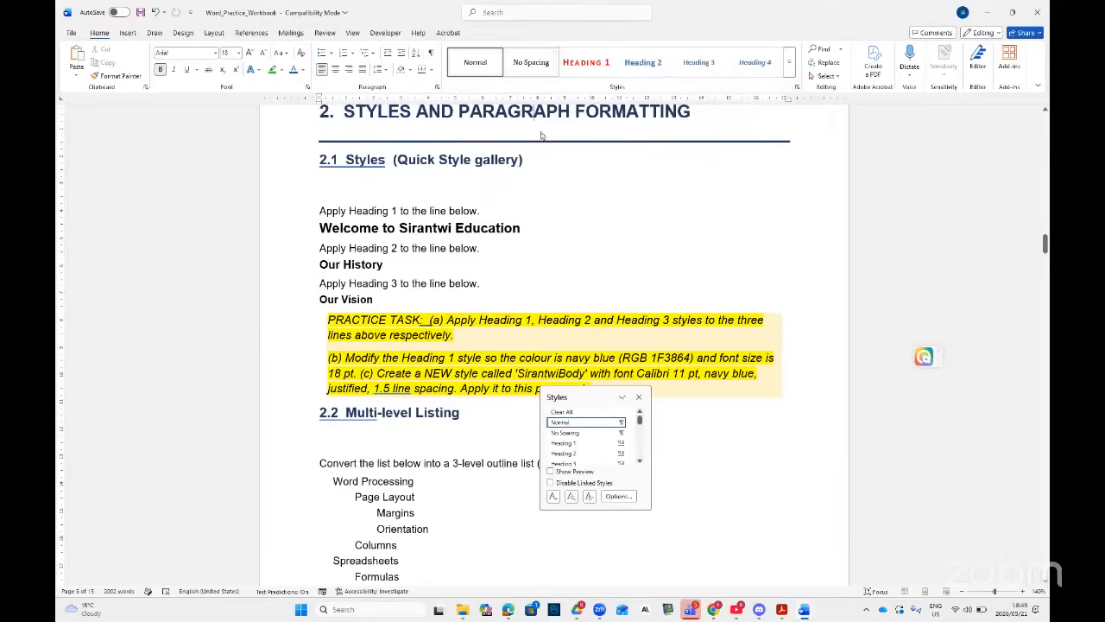
pyautogui.moveTo(573, 394); pyautogui.dragTo(549, 188)
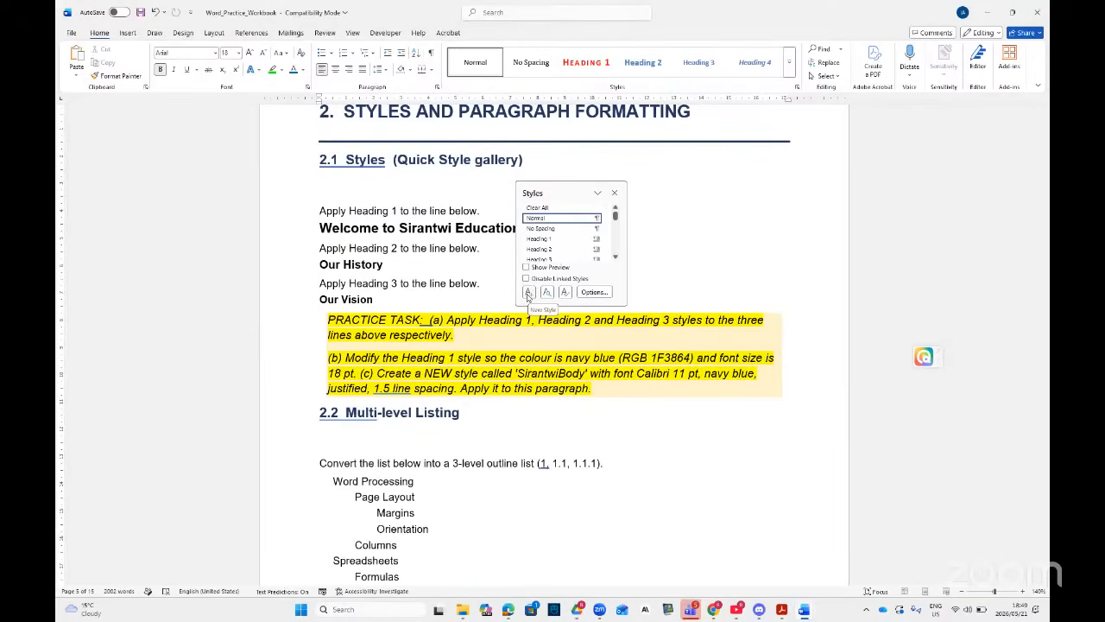
pyautogui.click(529, 293)
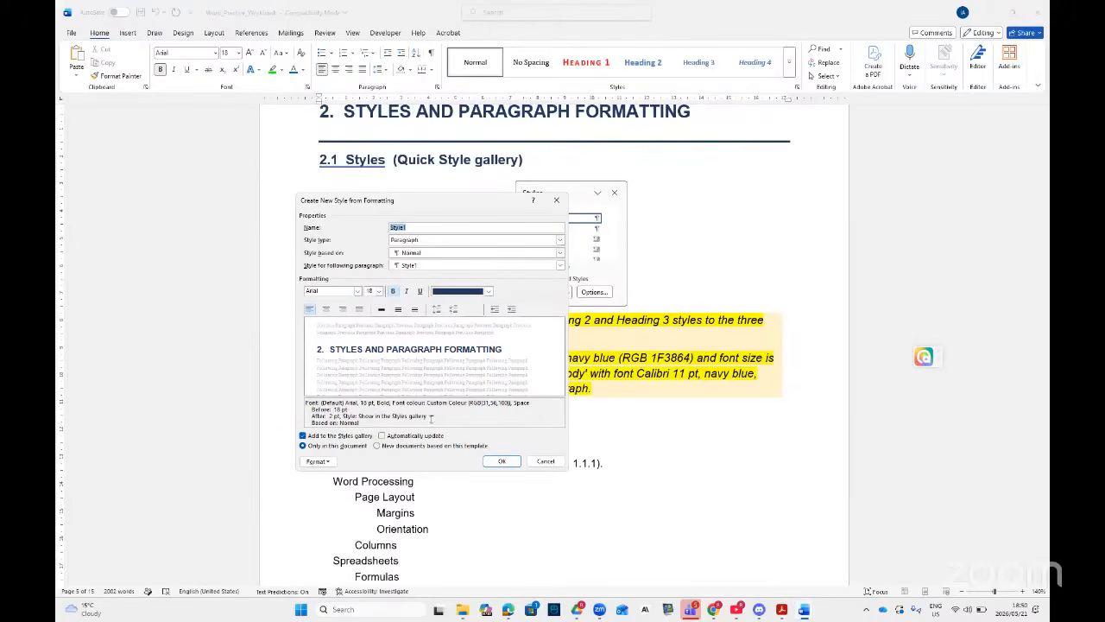
pyautogui.click(556, 200)
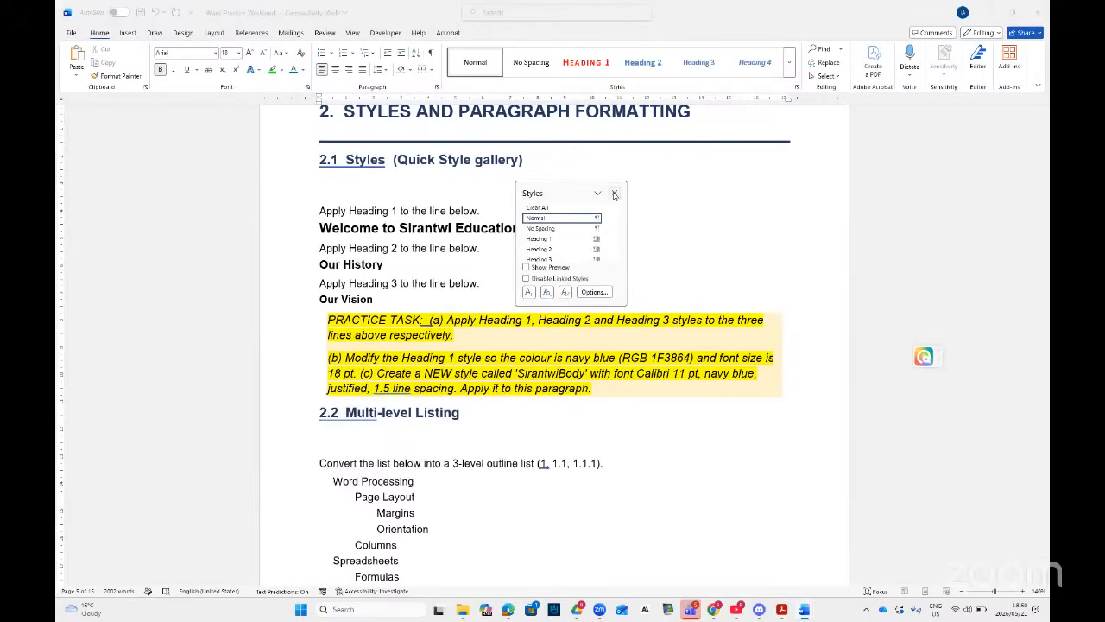
pyautogui.click(613, 194)
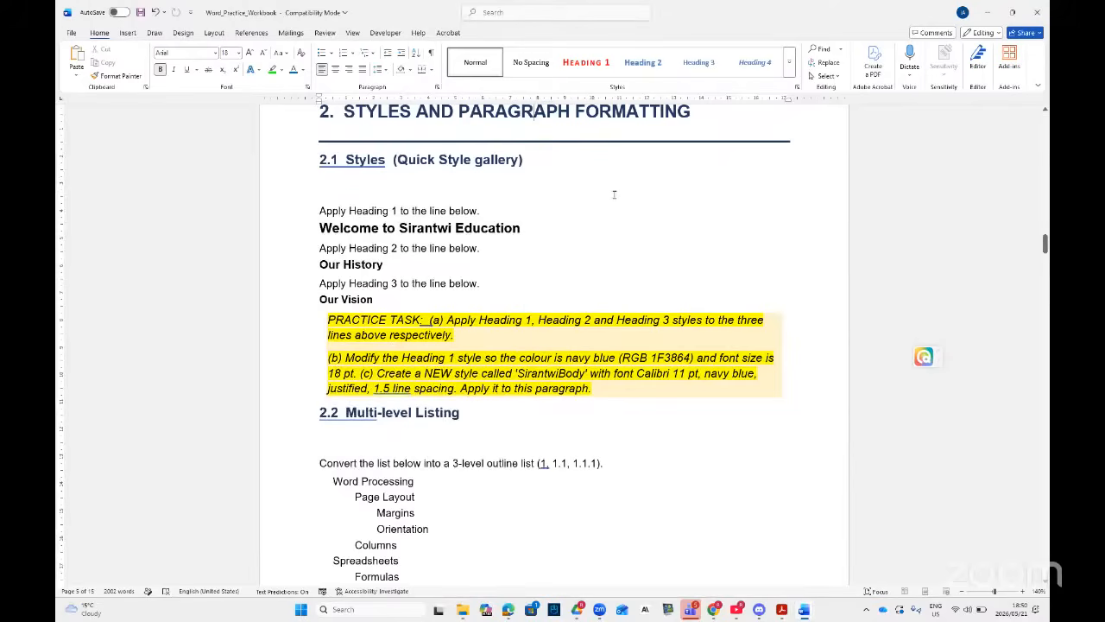
# - Reopen the Styles list directly from the Styles group and view its new-style settings again, leaving without saving
pyautogui.click(797, 89)
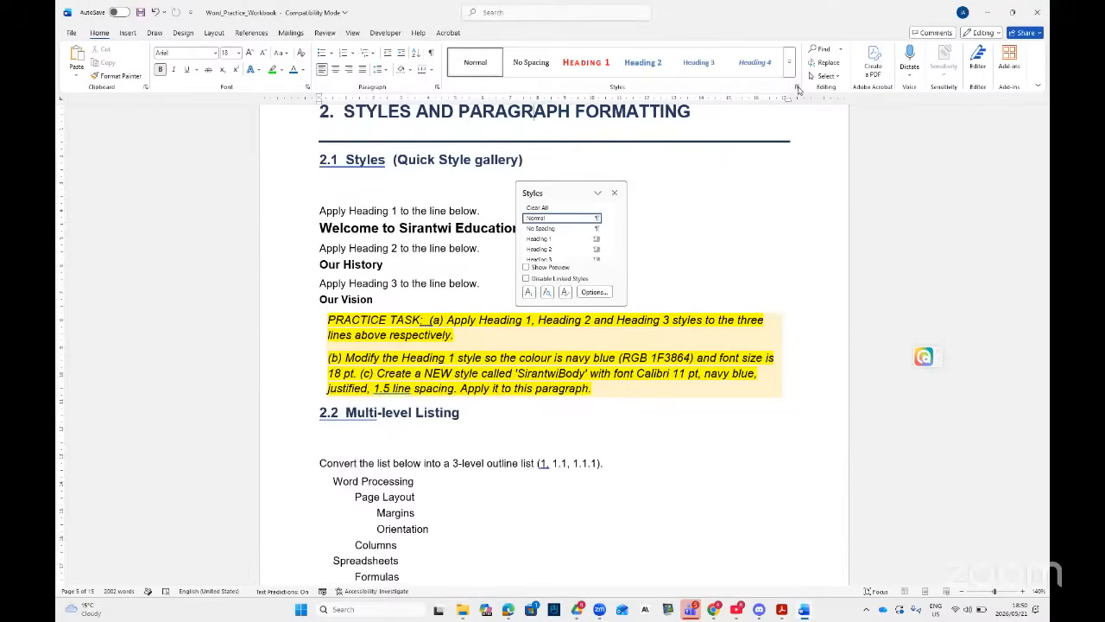
pyautogui.click(529, 294)
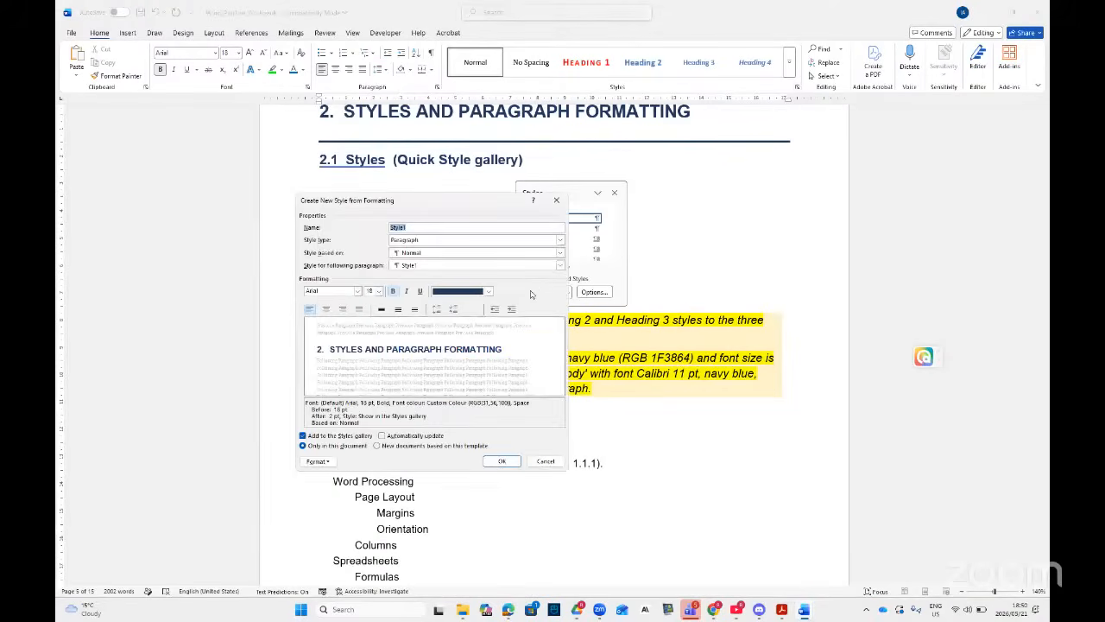
pyautogui.click(556, 199)
pyautogui.click(613, 192)
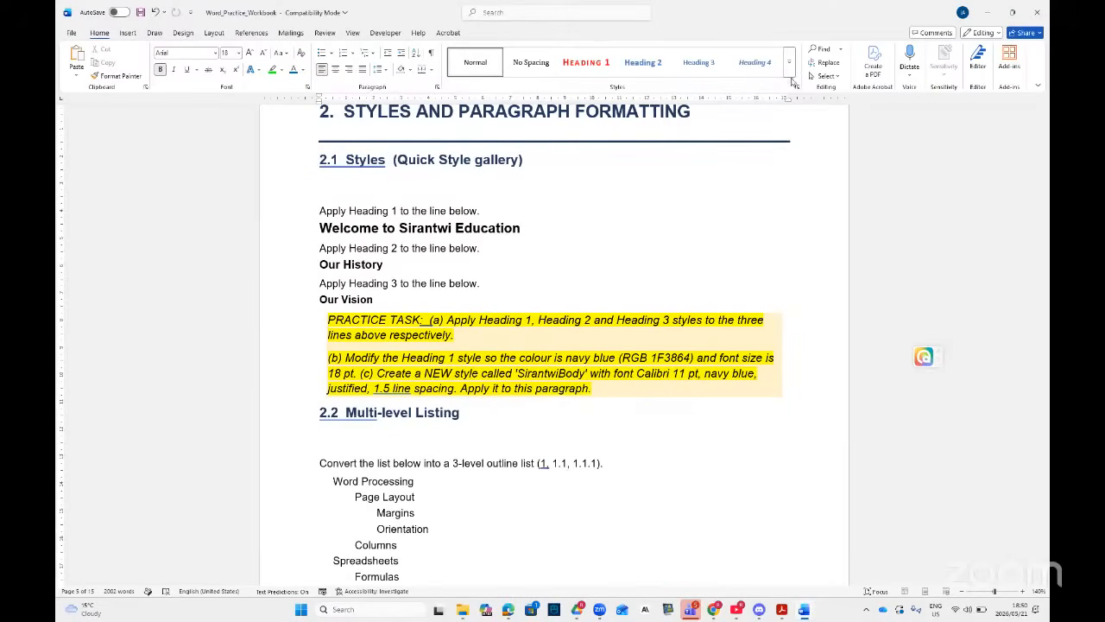
# - View the Create a Style option in the expanded Quick Style gallery and its full formatting settings, without saving a style
pyautogui.click(791, 77)
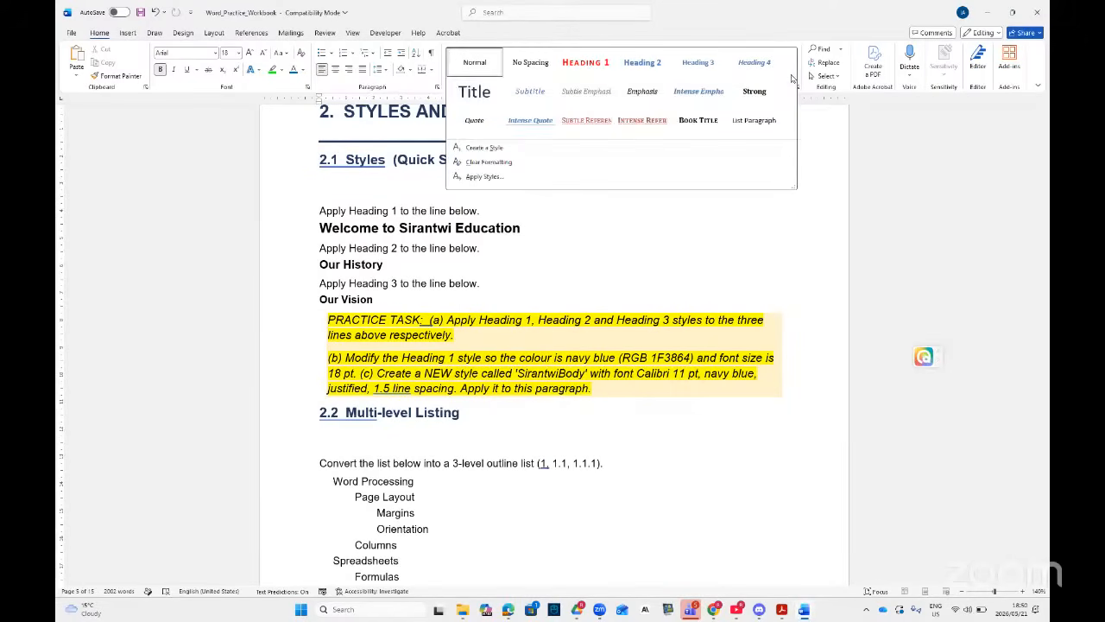
pyautogui.click(823, 164)
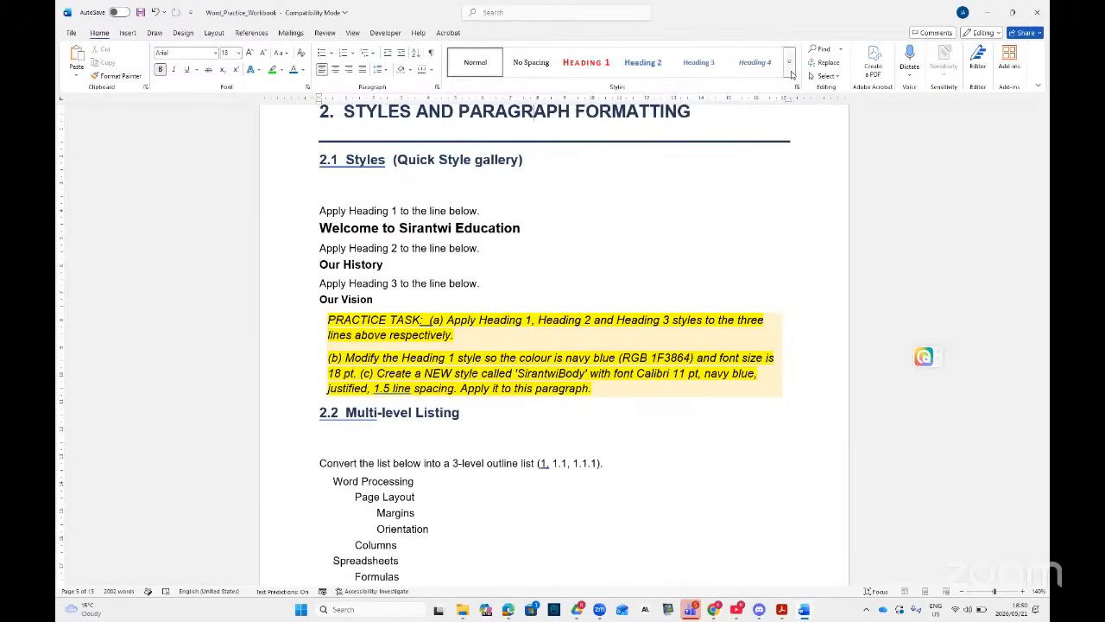
pyautogui.click(791, 77)
pyautogui.click(499, 144)
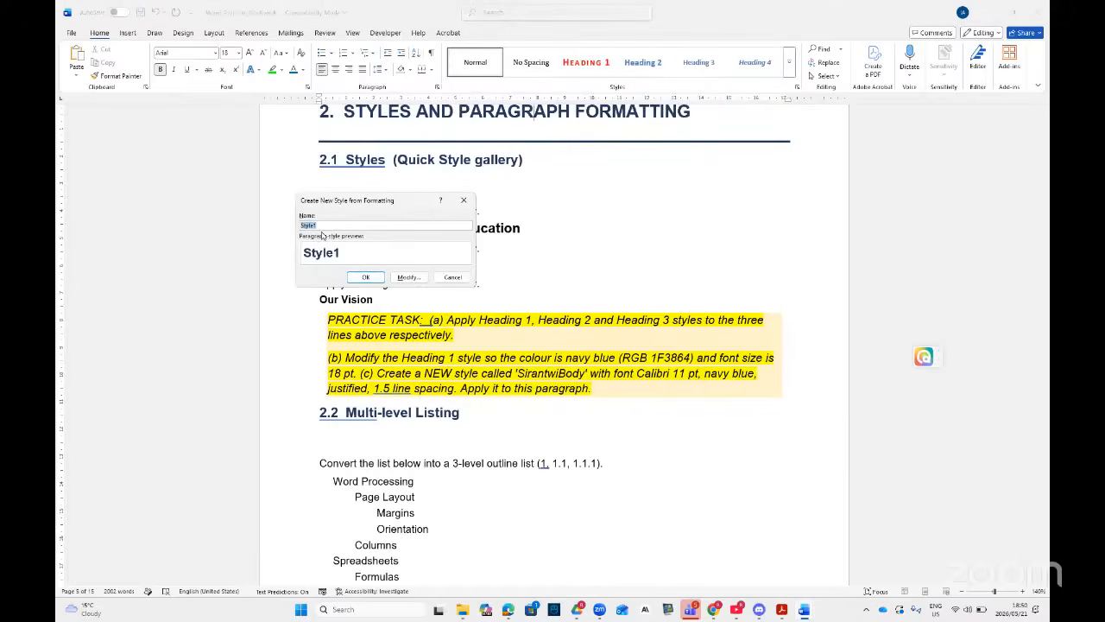
pyautogui.click(406, 277)
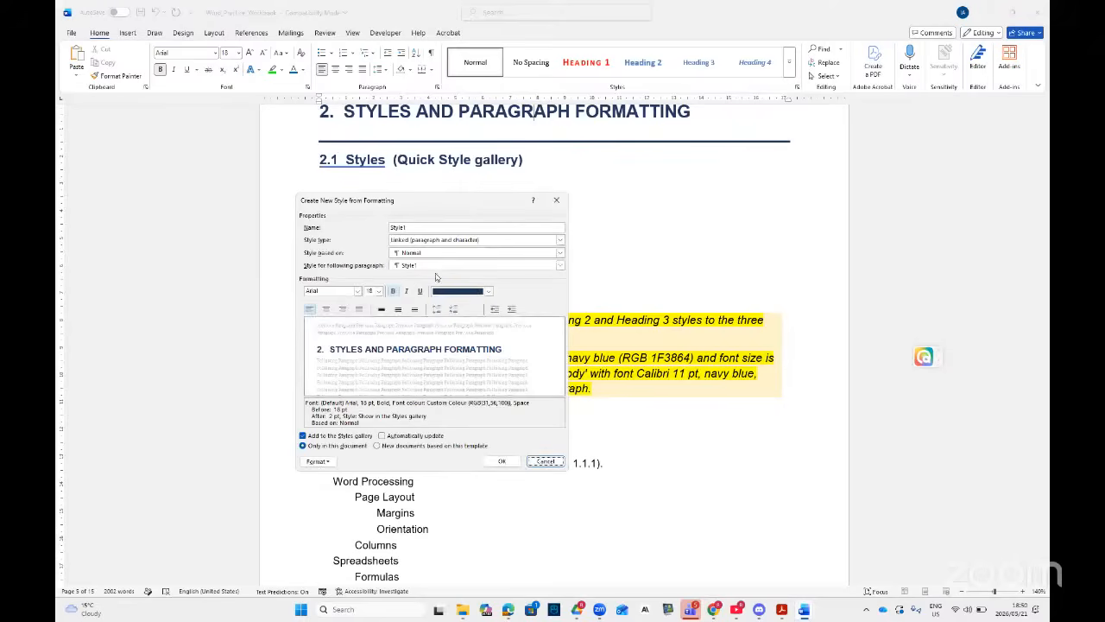
pyautogui.click(558, 201)
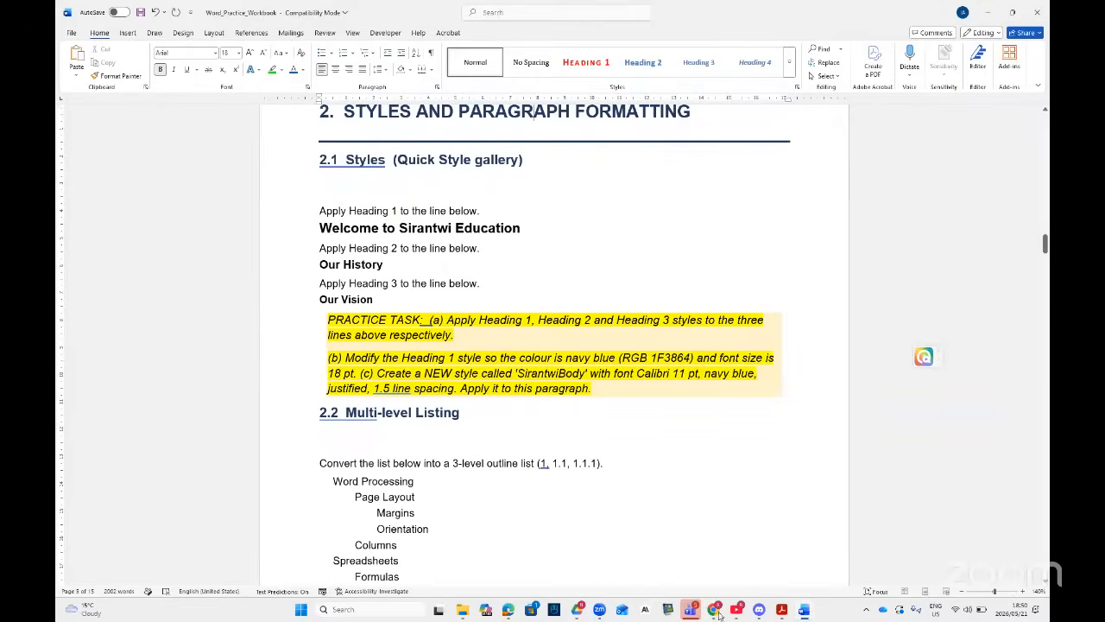
# - Switch to the YouTube live stream in the browser and check the player settings in normal and full-screen view
pyautogui.click(716, 611)
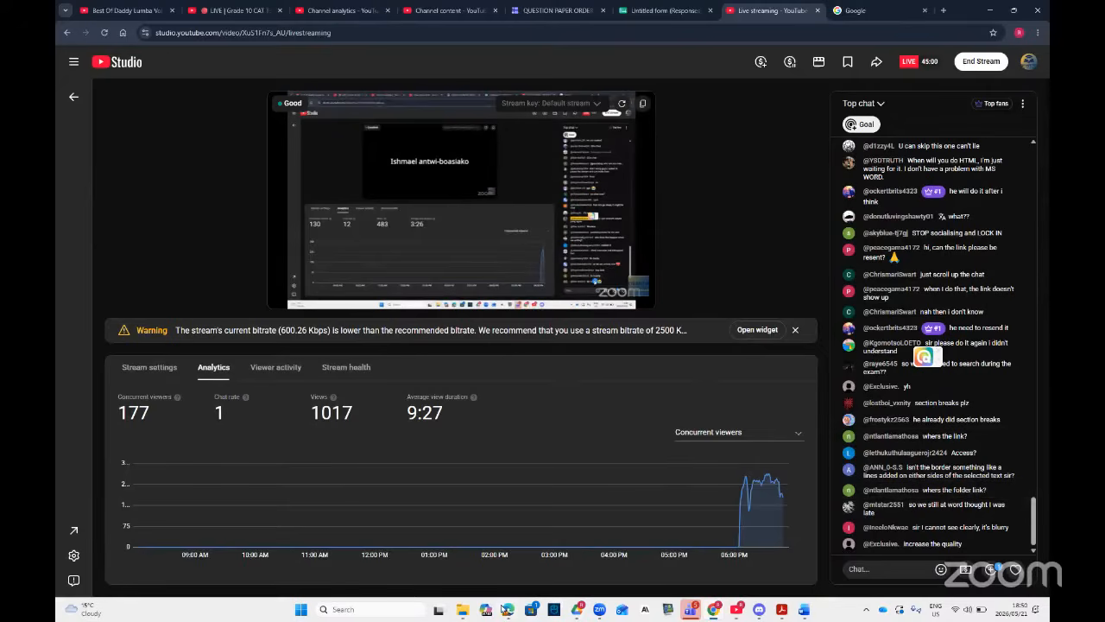
pyautogui.moveTo(509, 611)
pyautogui.click(500, 553)
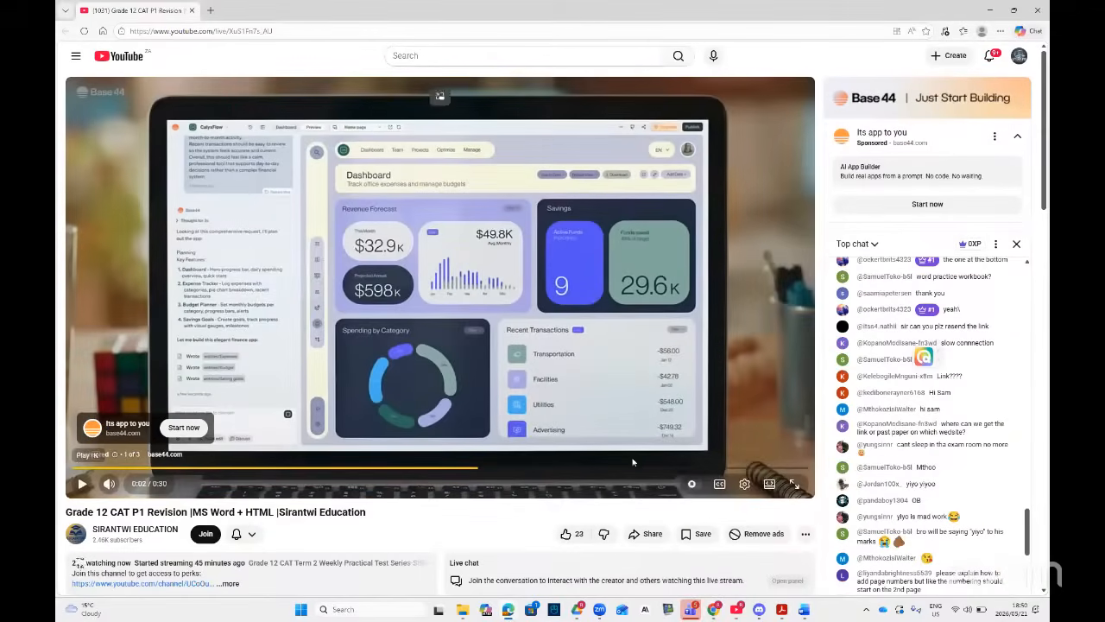
pyautogui.click(746, 486)
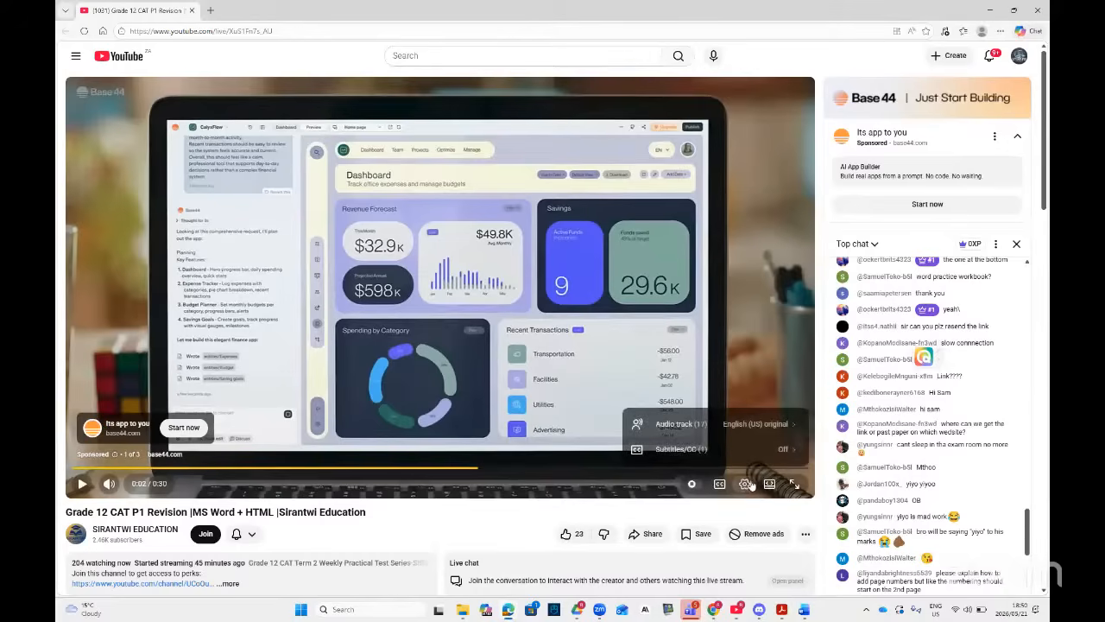
pyautogui.click(742, 486)
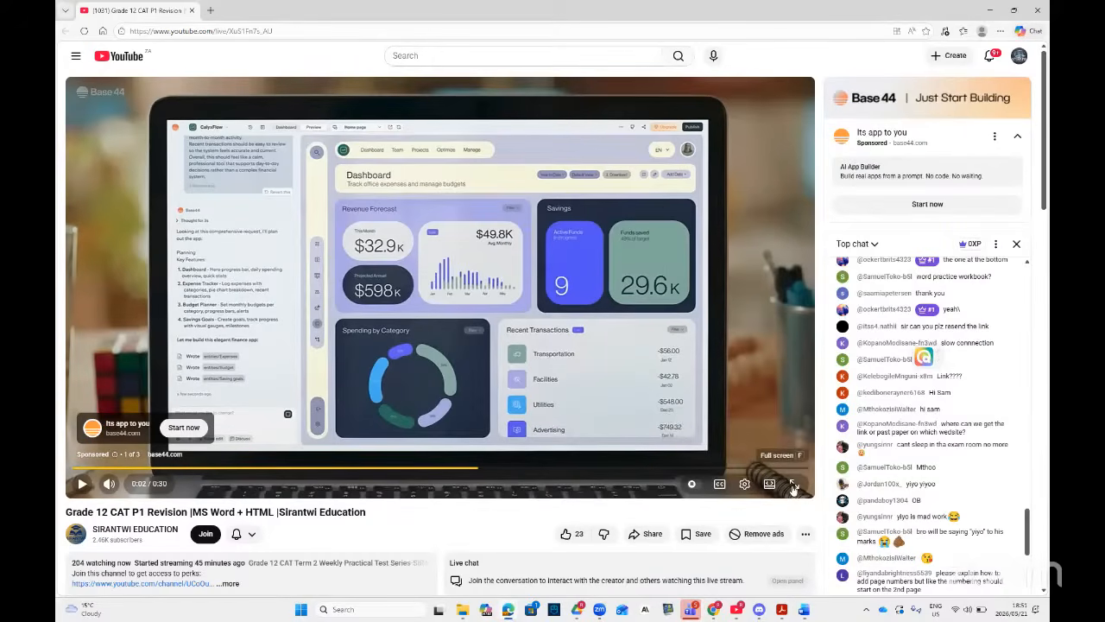
pyautogui.click(793, 483)
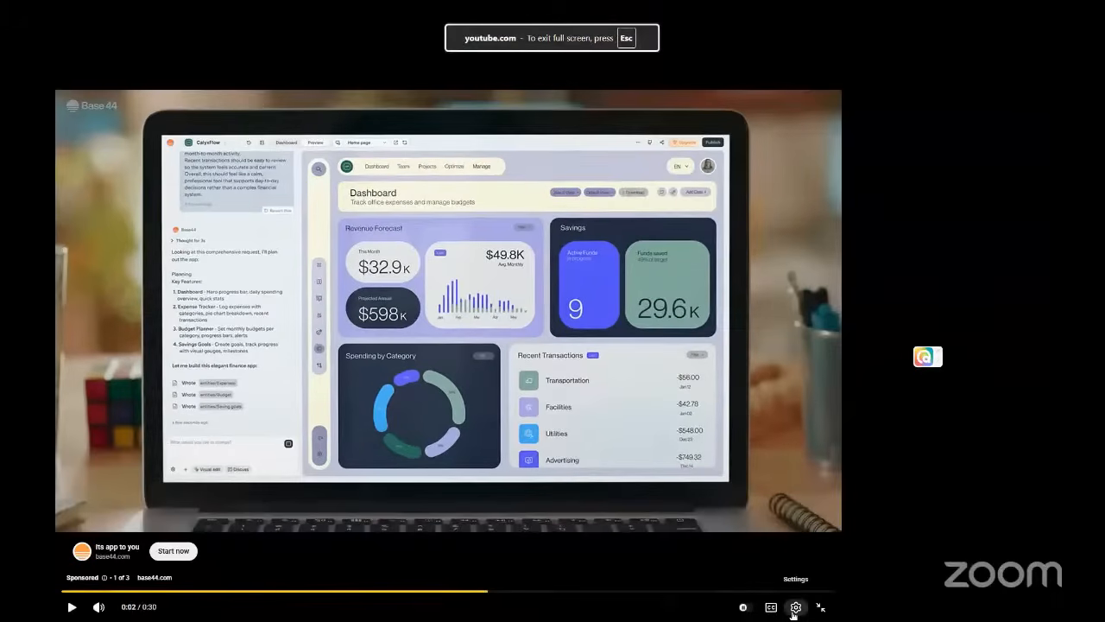
pyautogui.click(794, 608)
pyautogui.click(794, 607)
pyautogui.press('Escape')
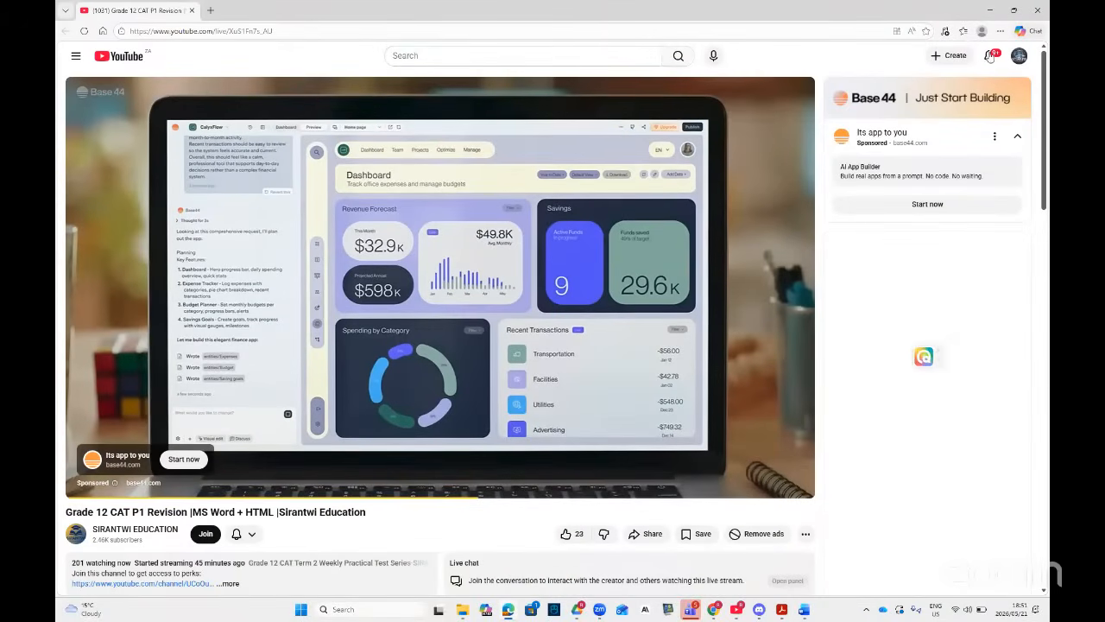
pyautogui.click(989, 10)
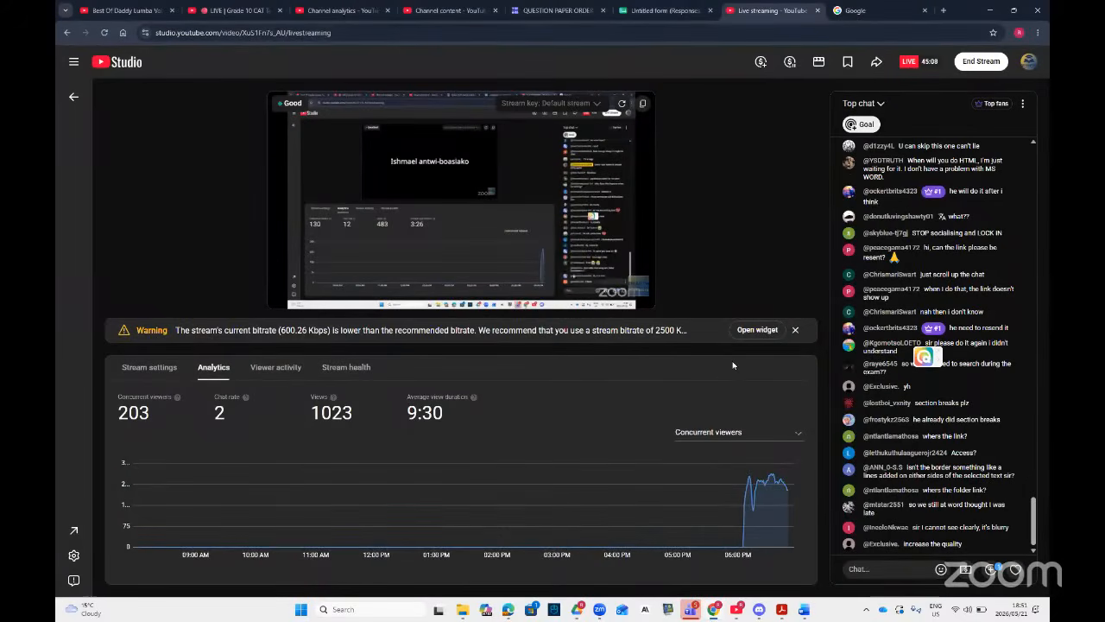
# - Switch to the Paper 1 topics PDF in Acrobat and draw a freehand loop around the Multi-level Listing row
pyautogui.click(782, 610)
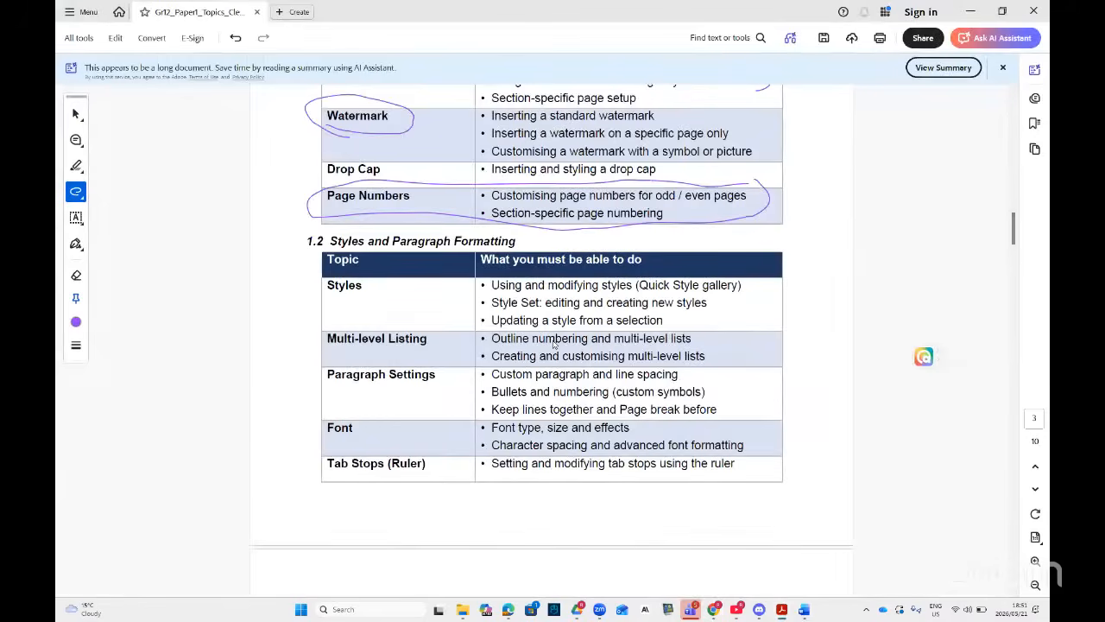
pyautogui.moveTo(326, 325)
pyautogui.mouseDown()
pyautogui.moveTo(316, 332)
pyautogui.moveTo(339, 359)
pyautogui.moveTo(433, 367)
pyautogui.moveTo(710, 375)
pyautogui.moveTo(748, 358)
pyautogui.moveTo(657, 329)
pyautogui.moveTo(339, 313)
pyautogui.moveTo(319, 337)
pyautogui.mouseUp()
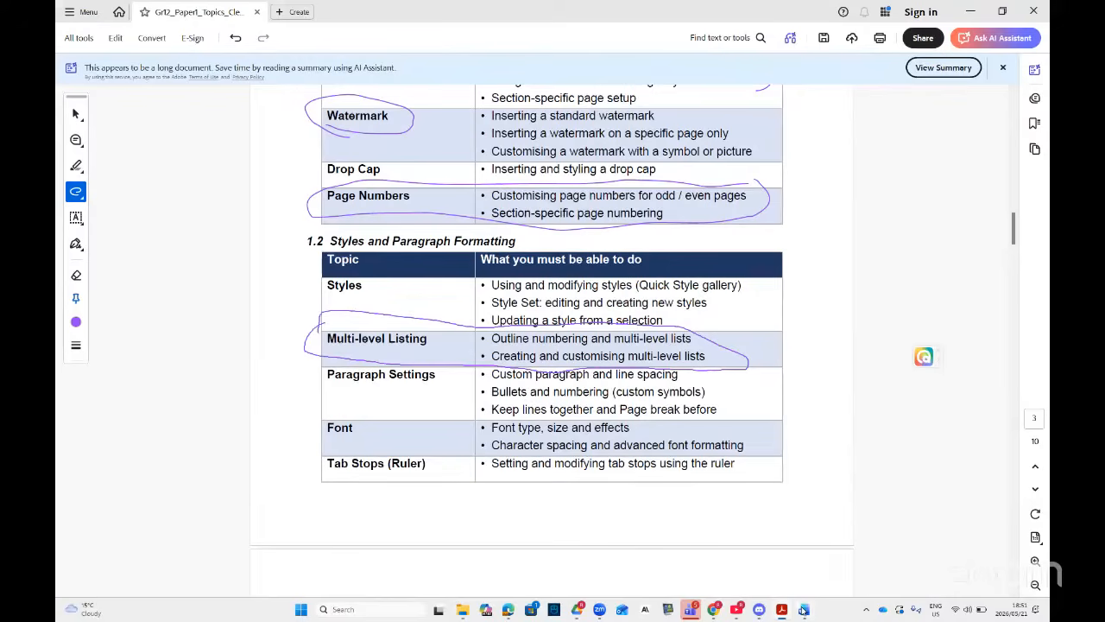
# - Return to the practice workbook in Word and select the list from Word Processing to rowspan under 2.2 Multi-level Listing
pyautogui.moveTo(804, 609)
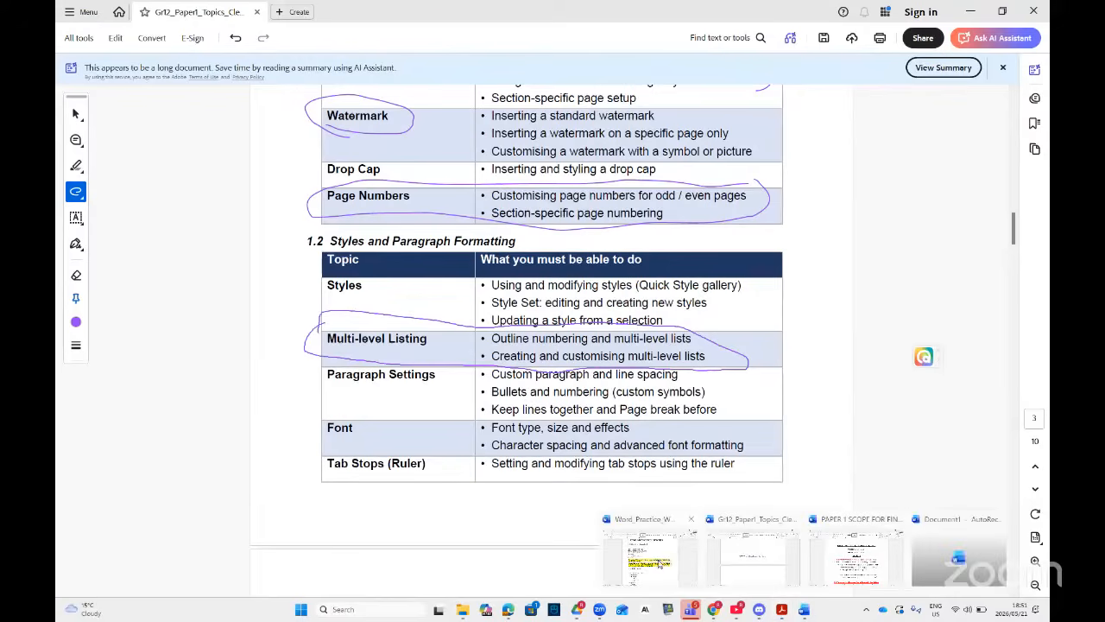
pyautogui.click(659, 537)
pyautogui.scroll(-5, 610, 431)
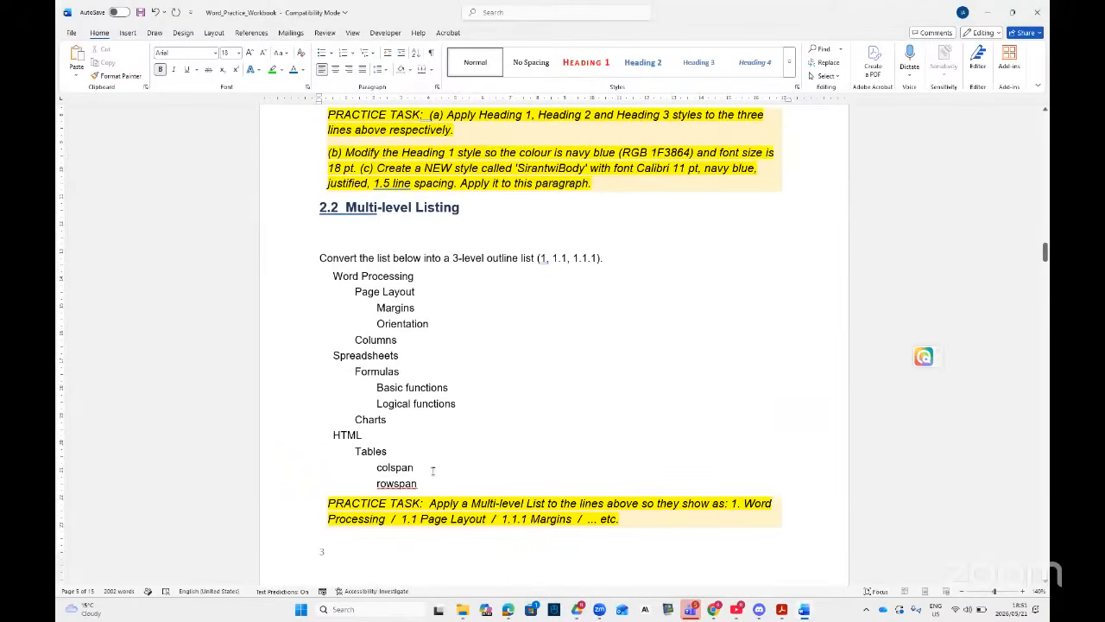
pyautogui.moveTo(428, 480); pyautogui.dragTo(322, 278)
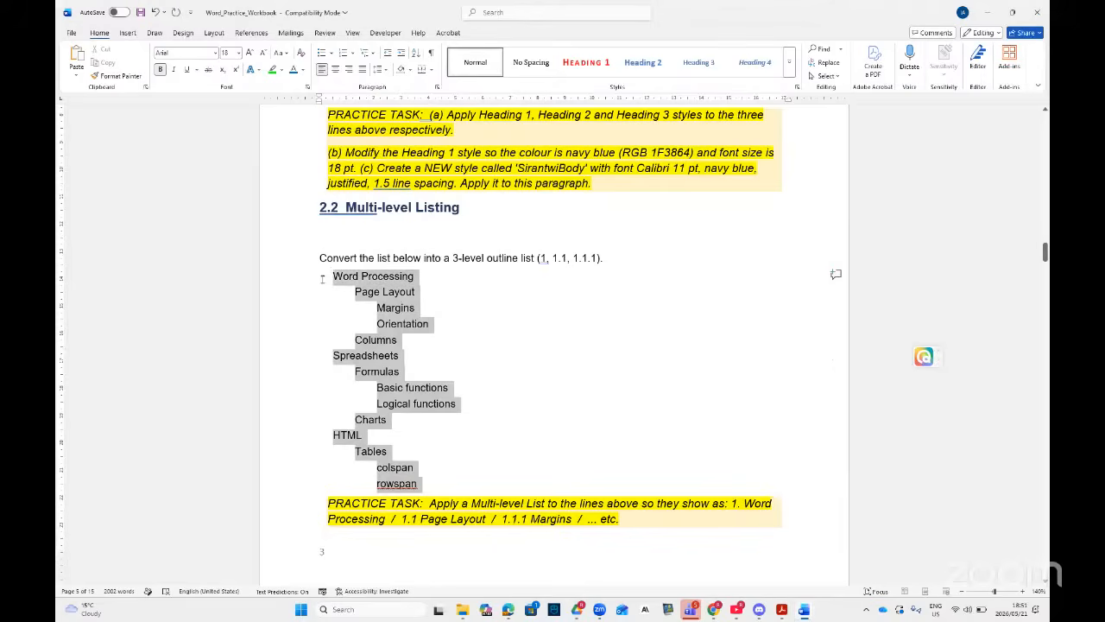
pyautogui.click(393, 339)
pyautogui.scroll(-2, 392, 340)
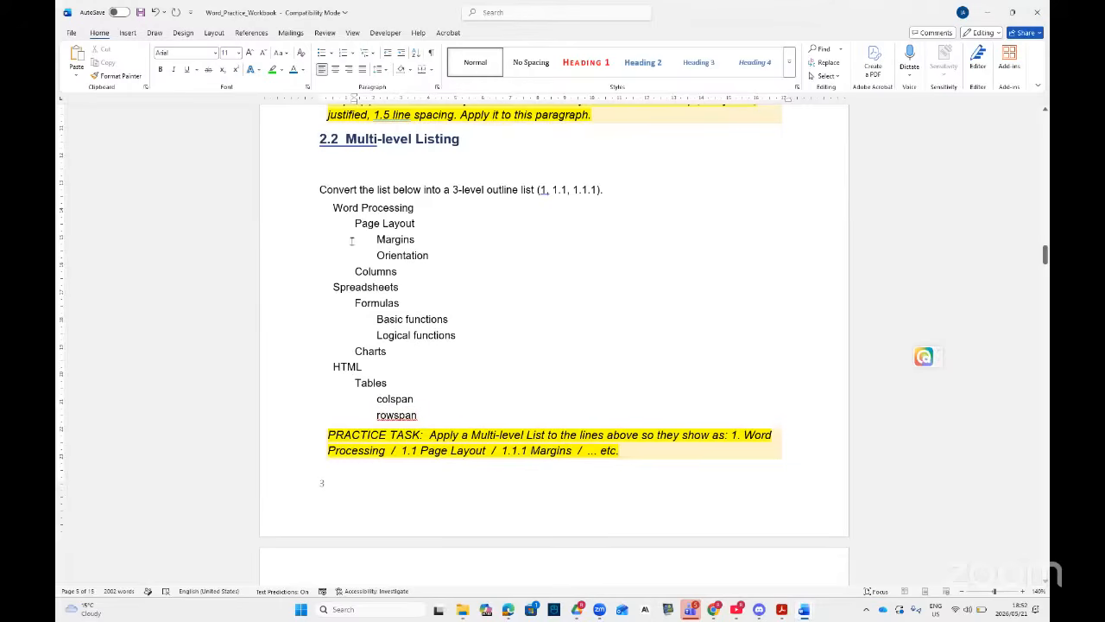
pyautogui.moveTo(329, 208); pyautogui.dragTo(444, 411)
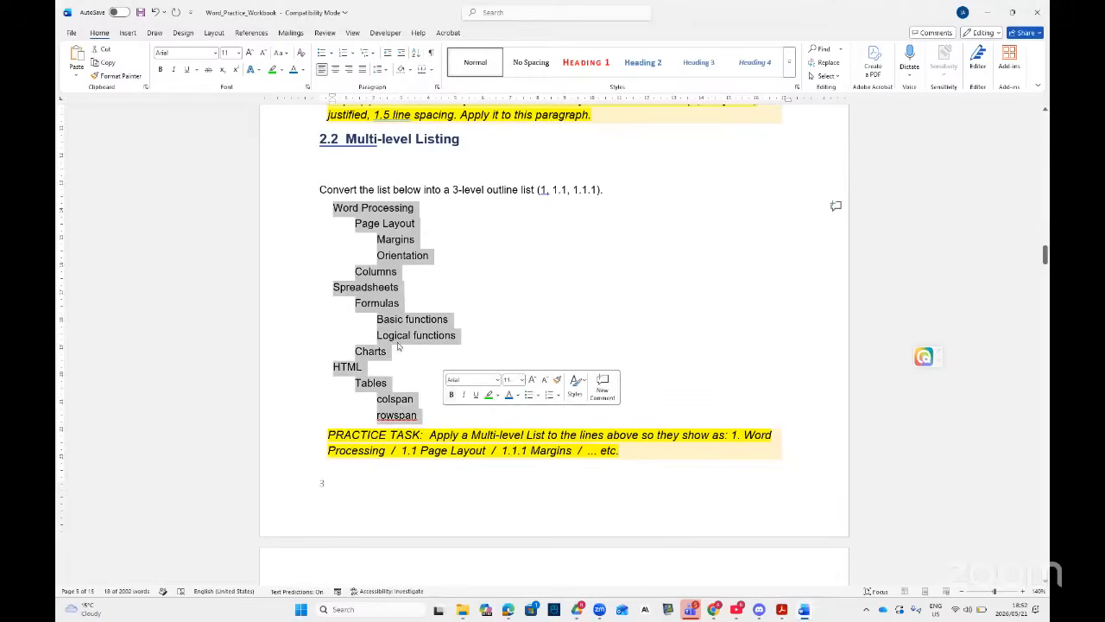
pyautogui.click(496, 14)
pyautogui.write('mul')
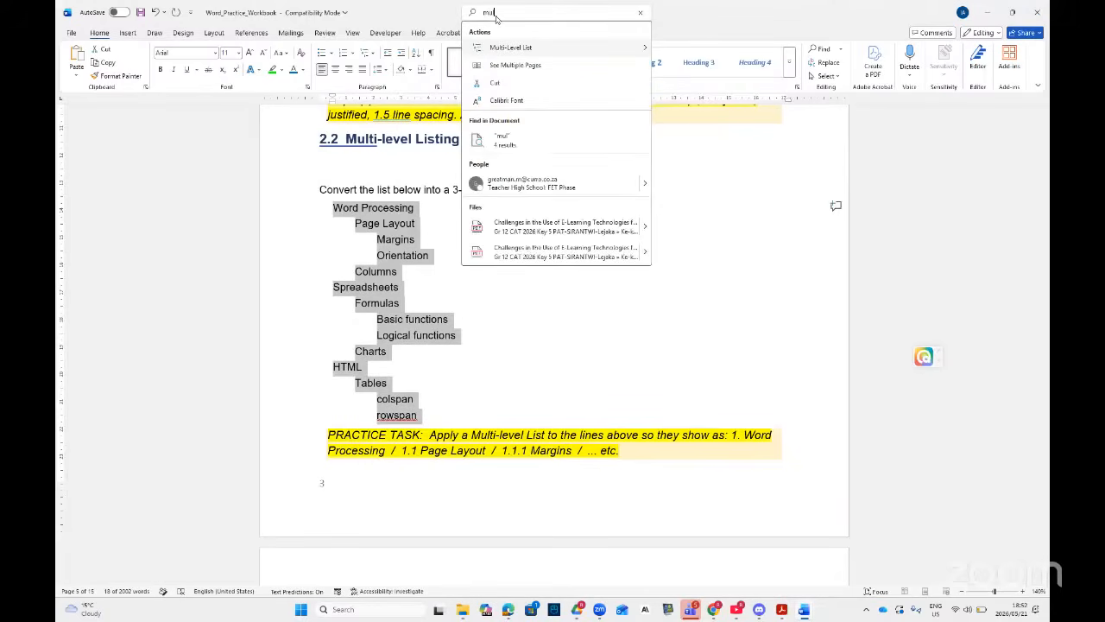
pyautogui.moveTo(636, 49)
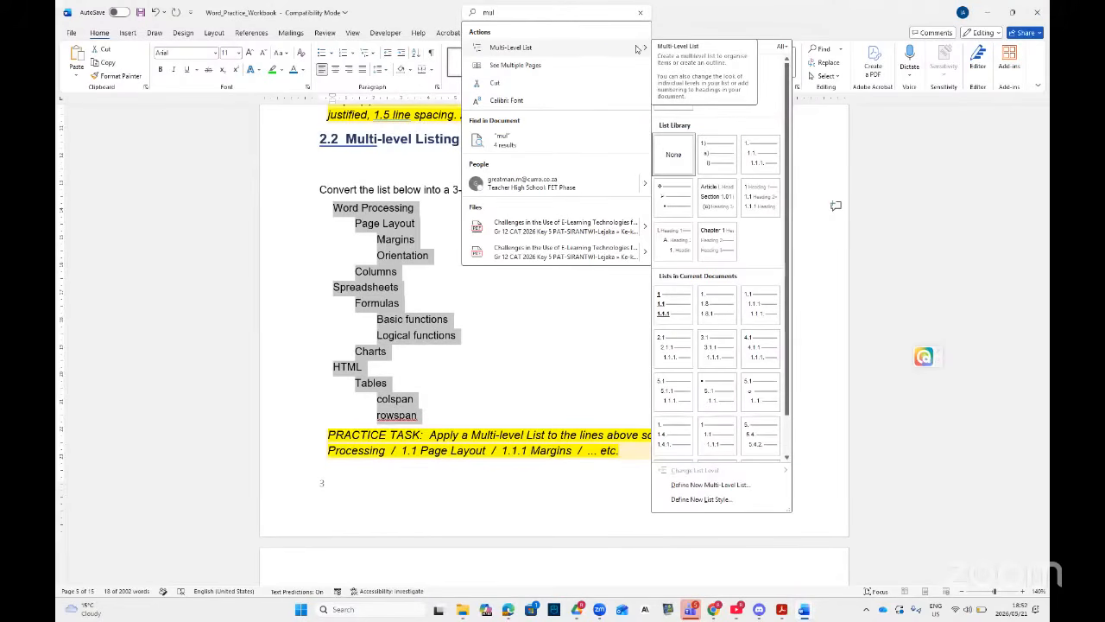
pyautogui.click(392, 93)
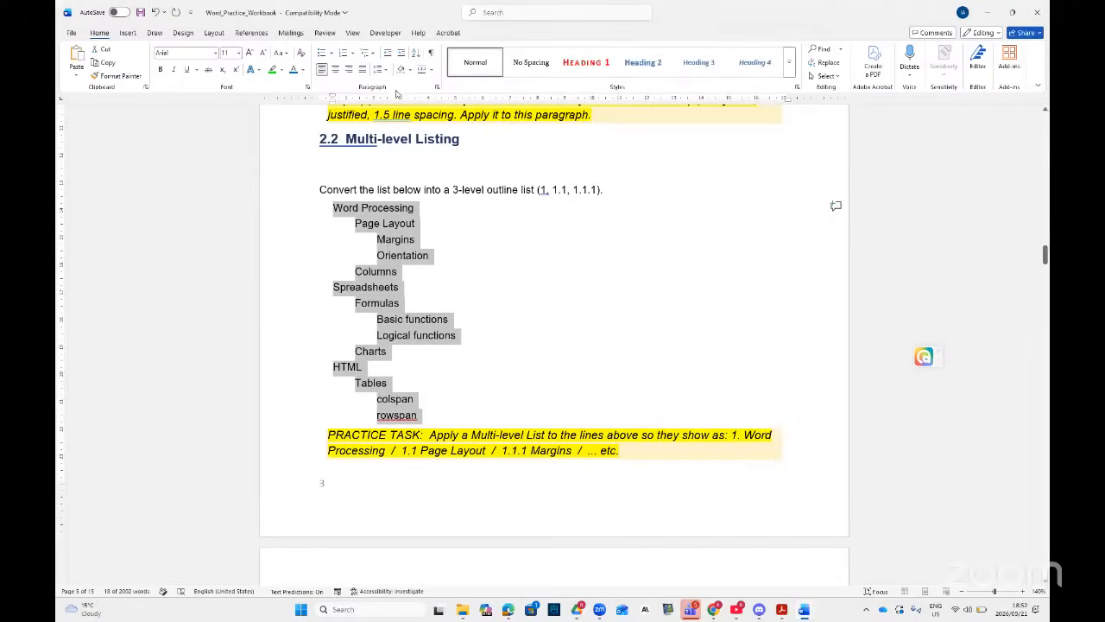
pyautogui.click(366, 52)
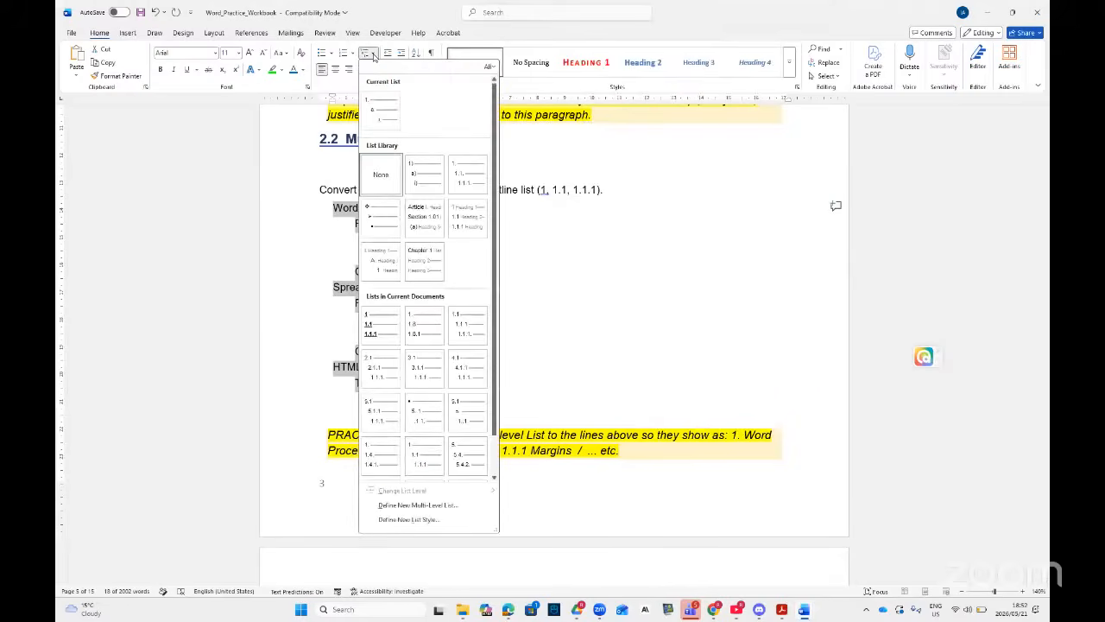
pyautogui.click(373, 55)
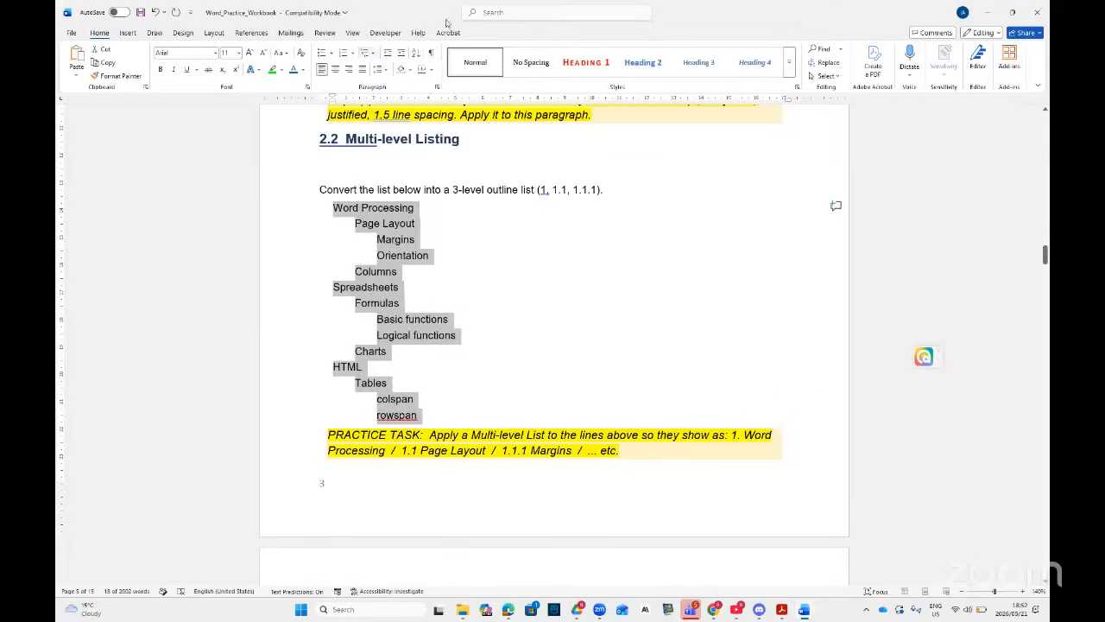
# - Find the Multi-Level List command by searching and start defining a new multilevel list for the selected topic lines
pyautogui.click(495, 13)
pyautogui.write('mul')
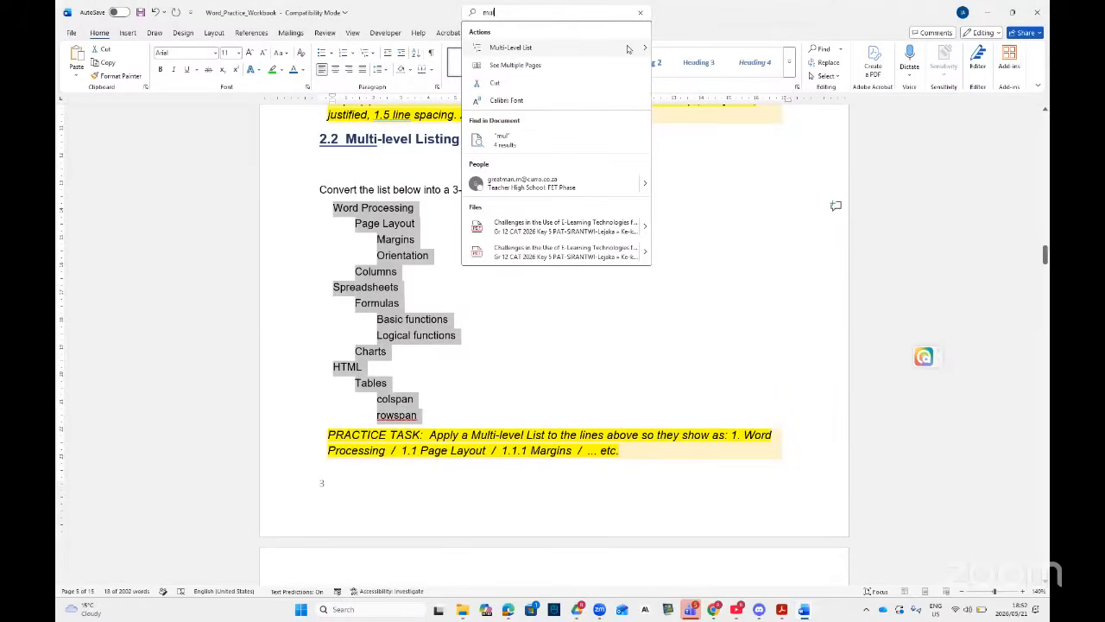
pyautogui.click(630, 48)
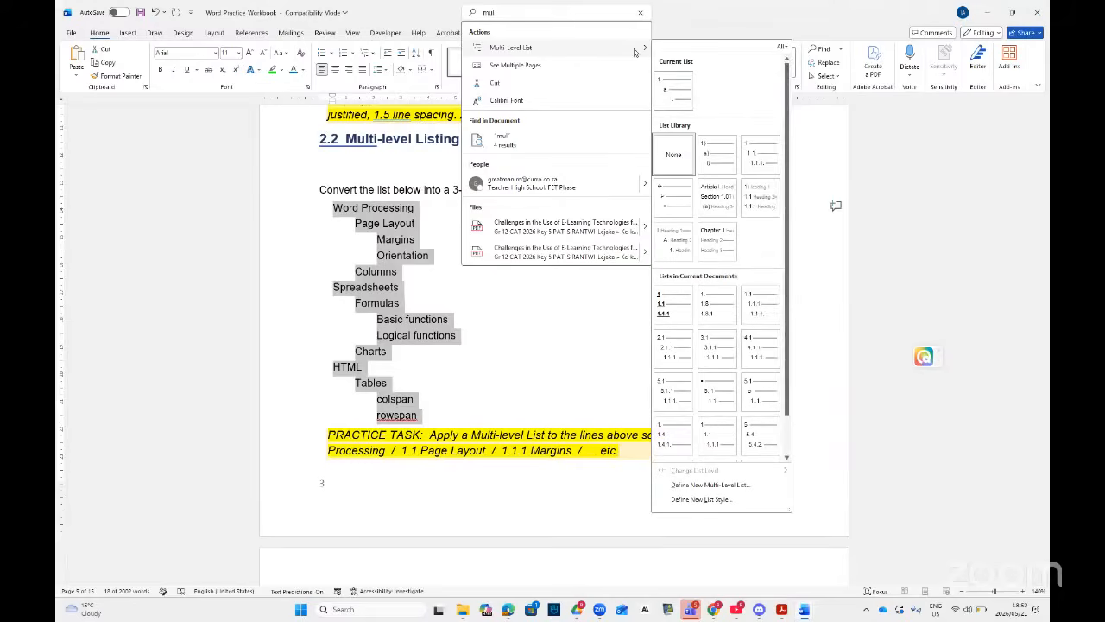
pyautogui.click(698, 485)
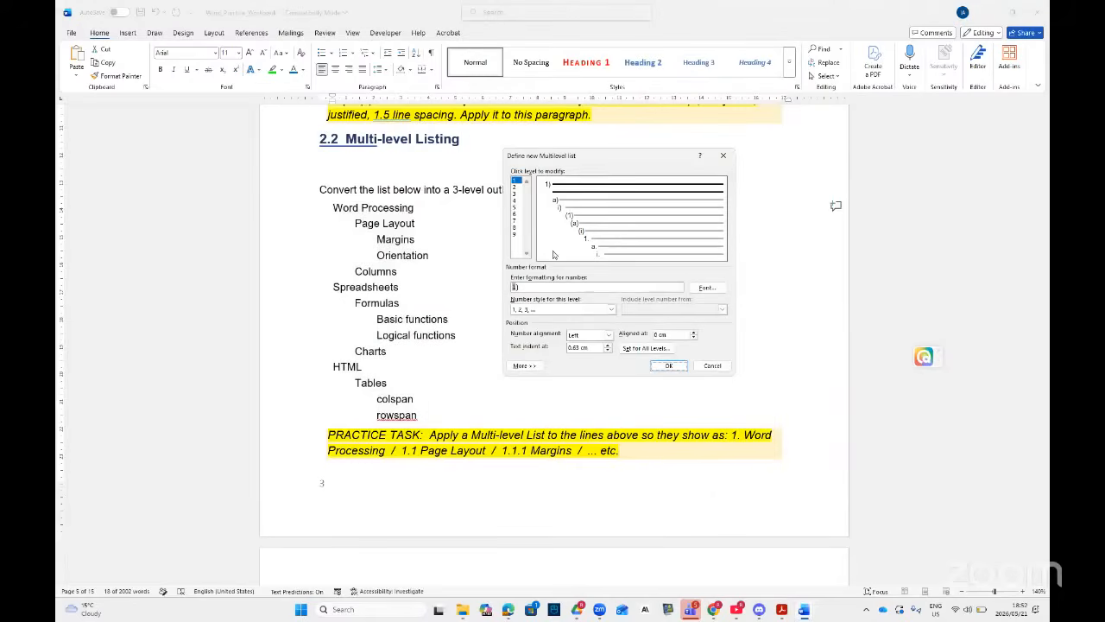
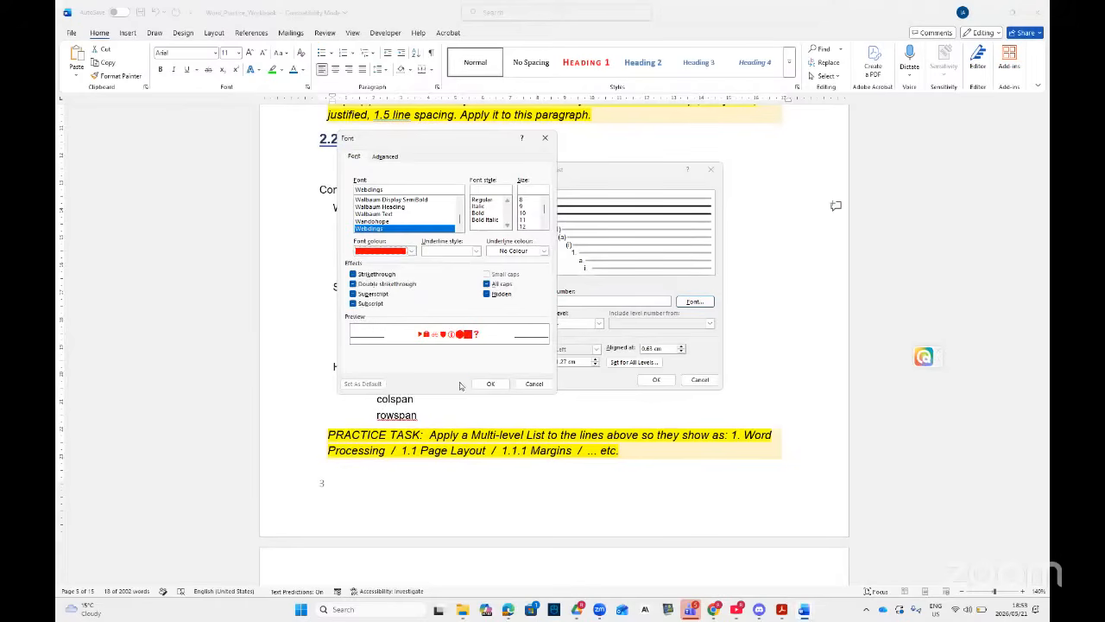
# - Accept the red symbol font for level 2 and set level 3's number style to First, Second, Third
pyautogui.click(490, 383)
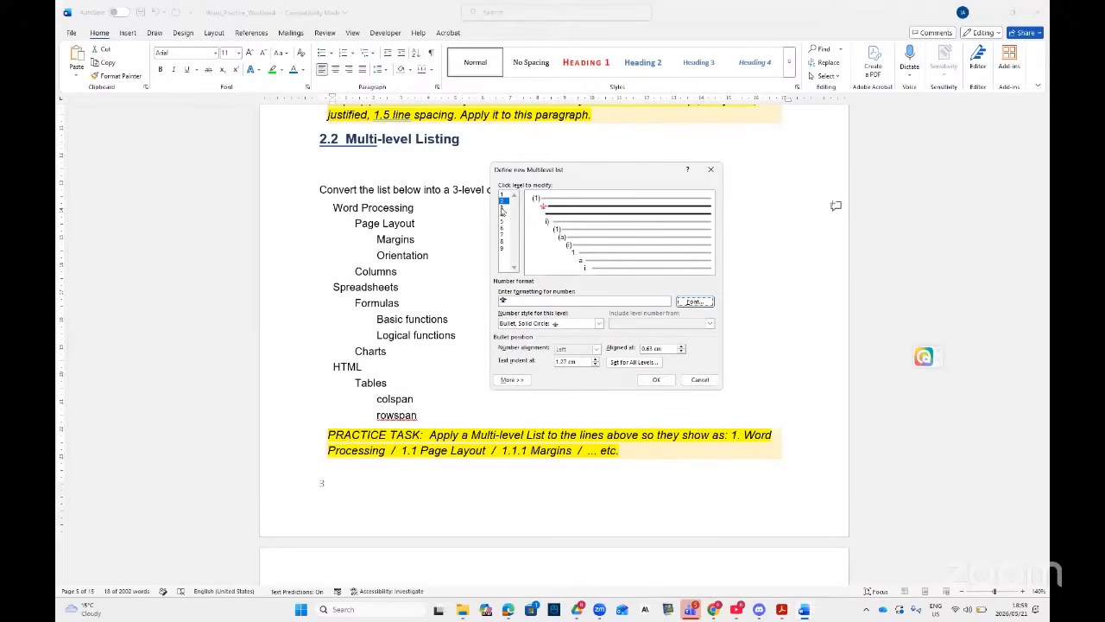
pyautogui.click(502, 208)
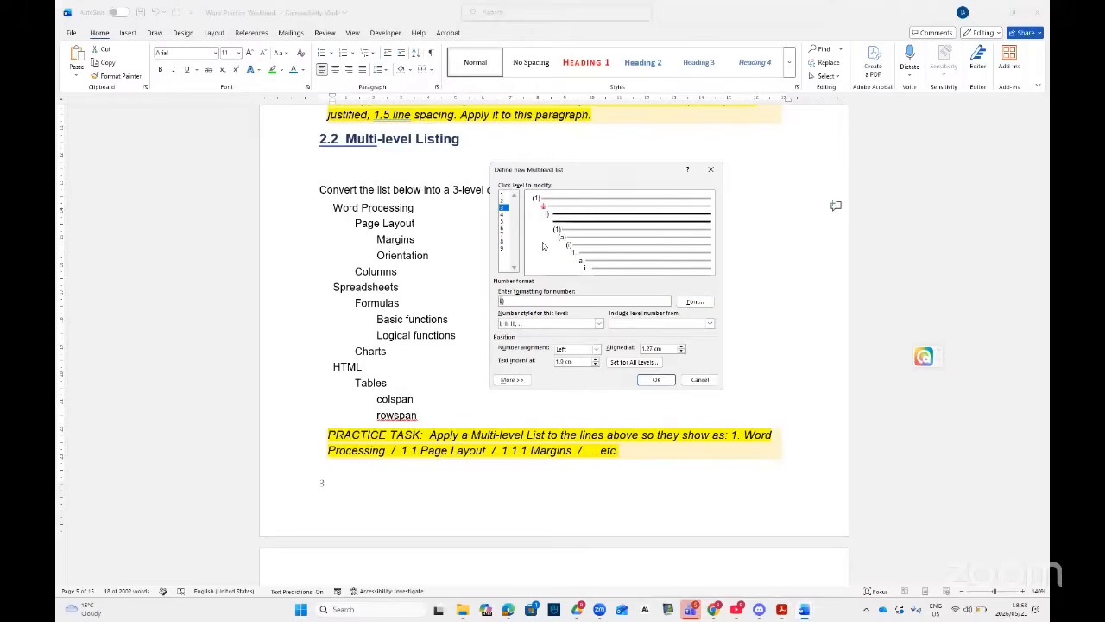
pyautogui.click(599, 324)
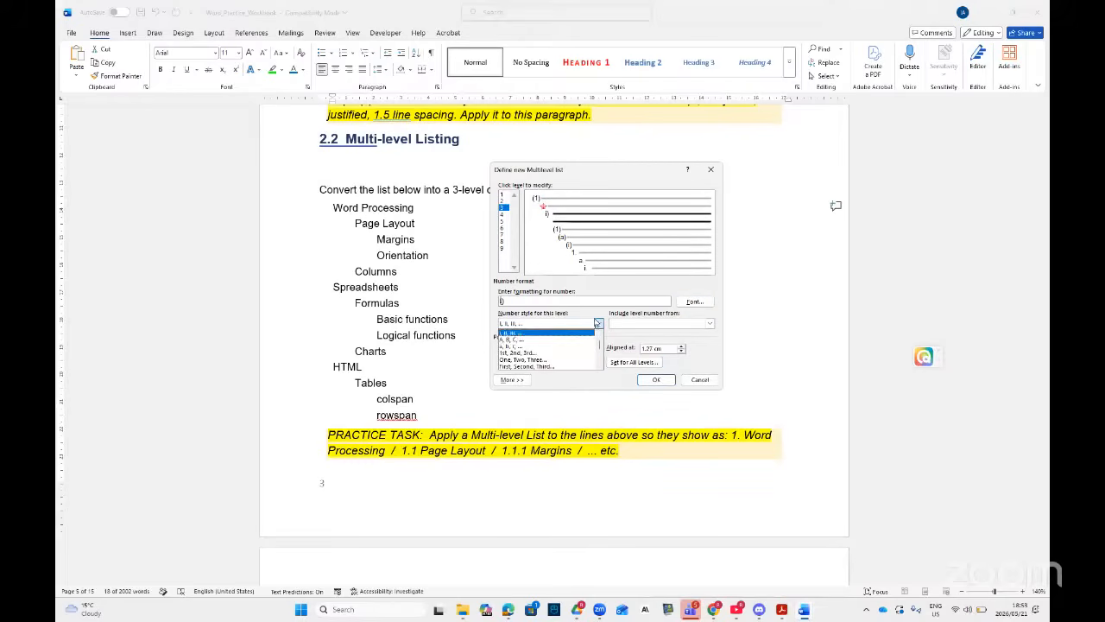
pyautogui.click(600, 368)
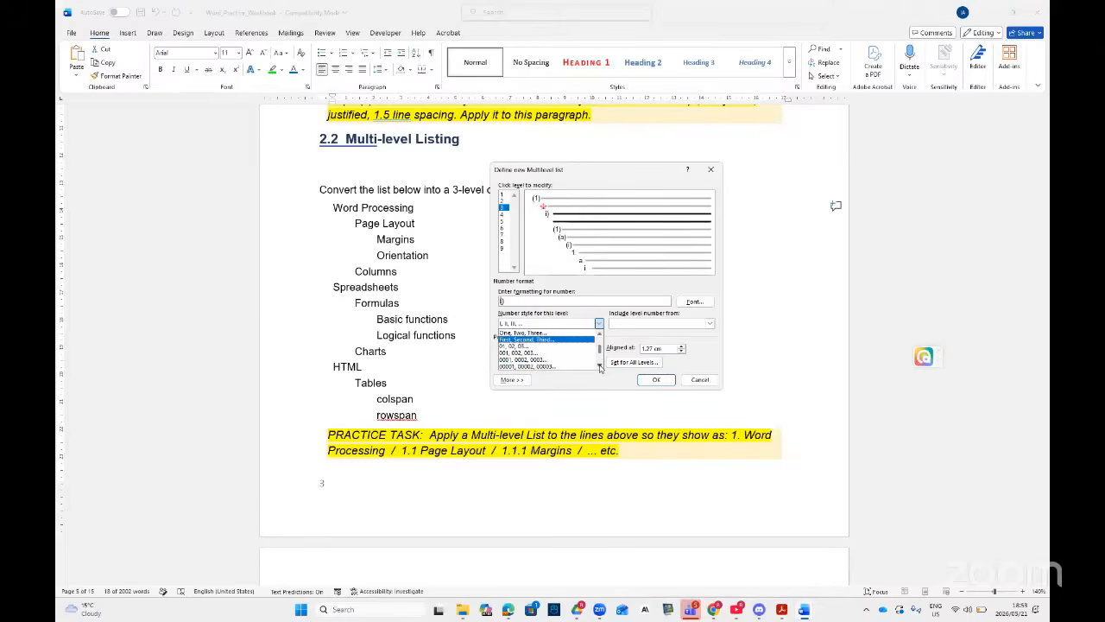
pyautogui.click(600, 367)
pyautogui.click(600, 366)
pyautogui.click(600, 367)
pyautogui.click(601, 367)
pyautogui.moveTo(602, 357)
pyautogui.mouseDown()
pyautogui.moveTo(602, 341)
pyautogui.moveTo(609, 351)
pyautogui.mouseUp()
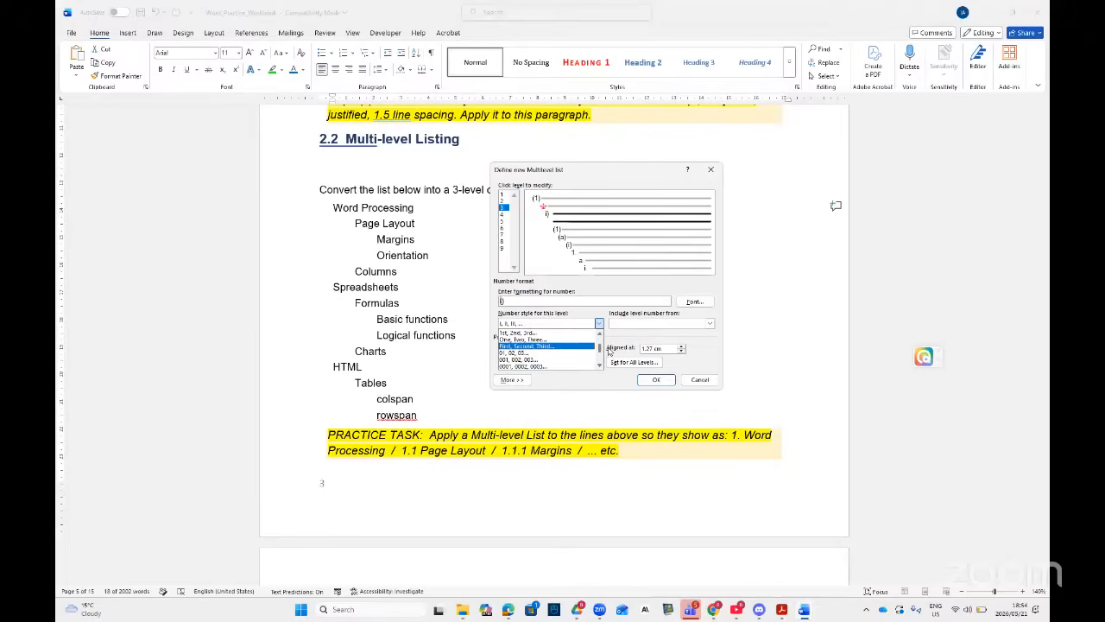
pyautogui.click(547, 347)
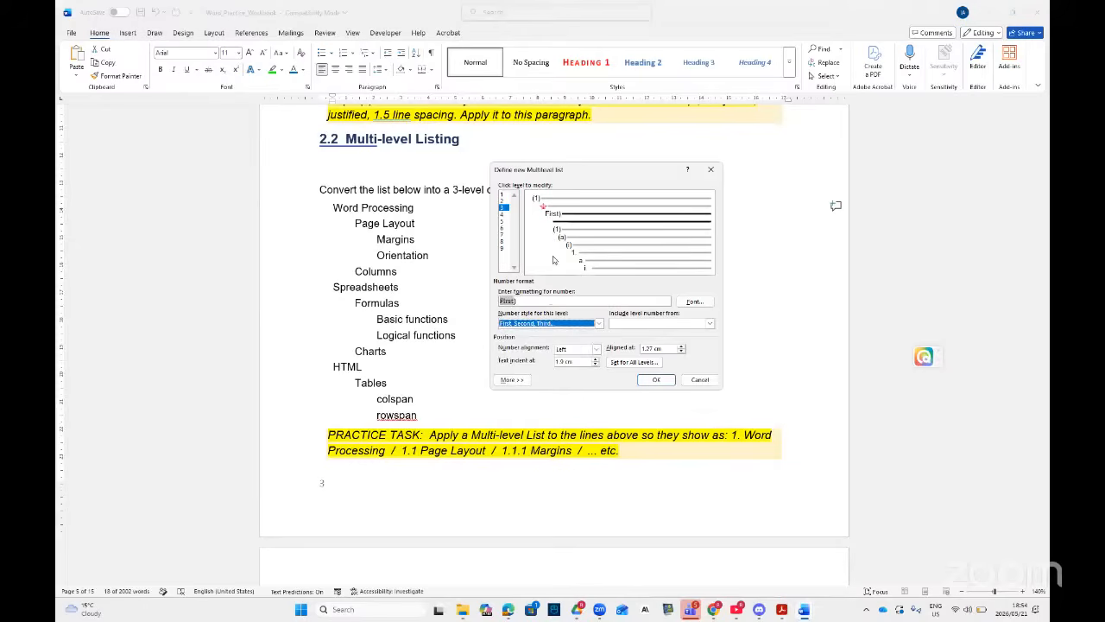
# - Enclose the level 3 number in parentheses and apply the new multilevel list to the topic lines
pyautogui.click(515, 302)
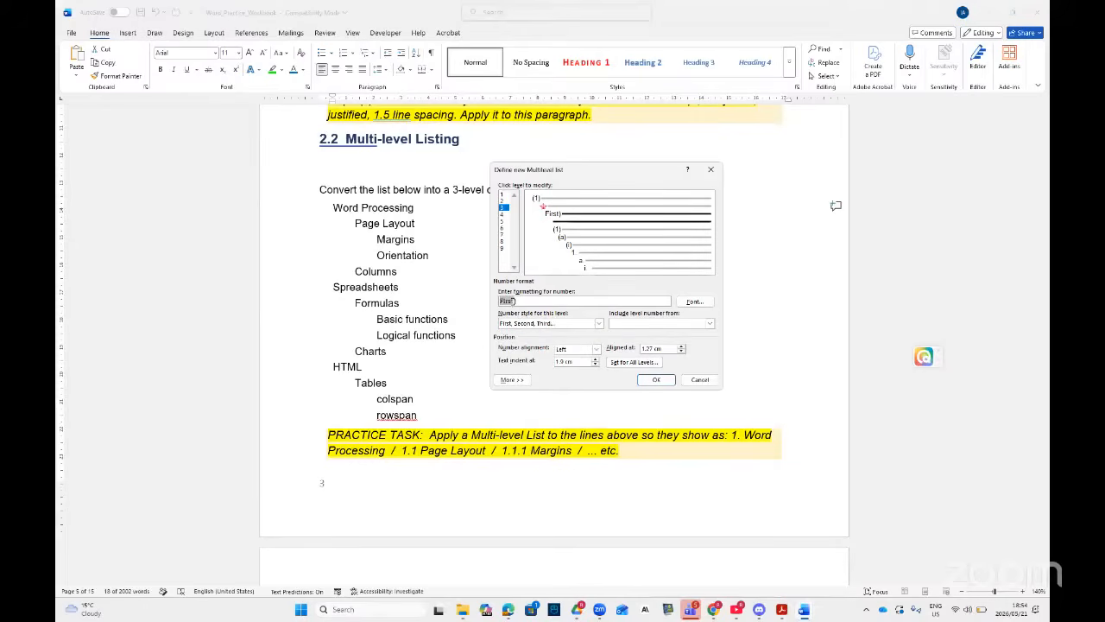
pyautogui.write('(')
pyautogui.click(655, 380)
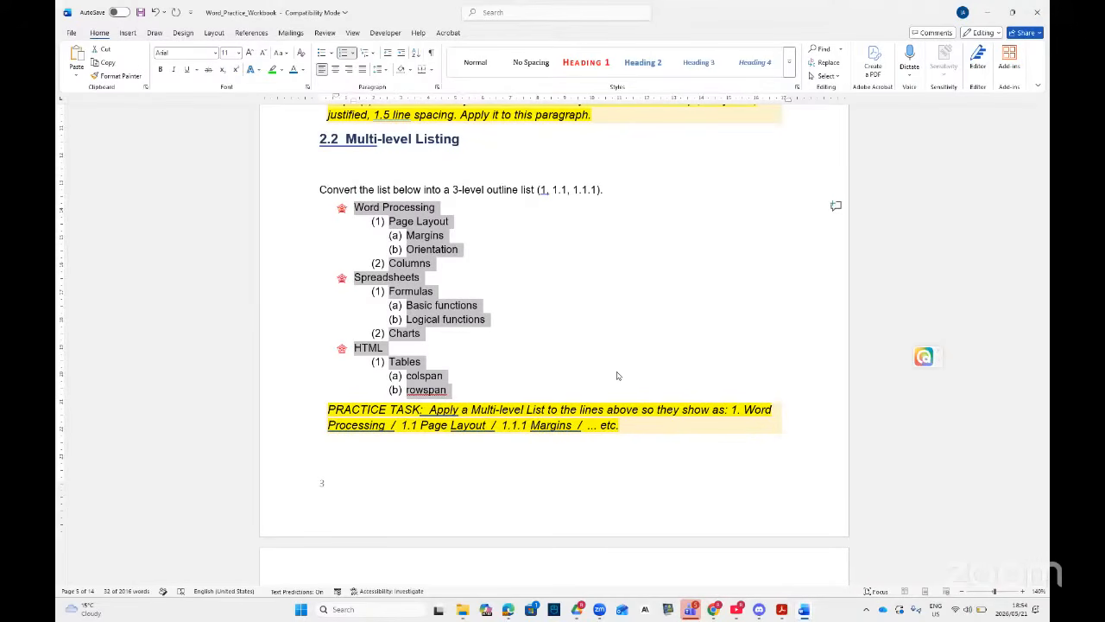
# - Promote the Page Layout item three levels to the first list level and demote it back three levels
pyautogui.click(388, 222)
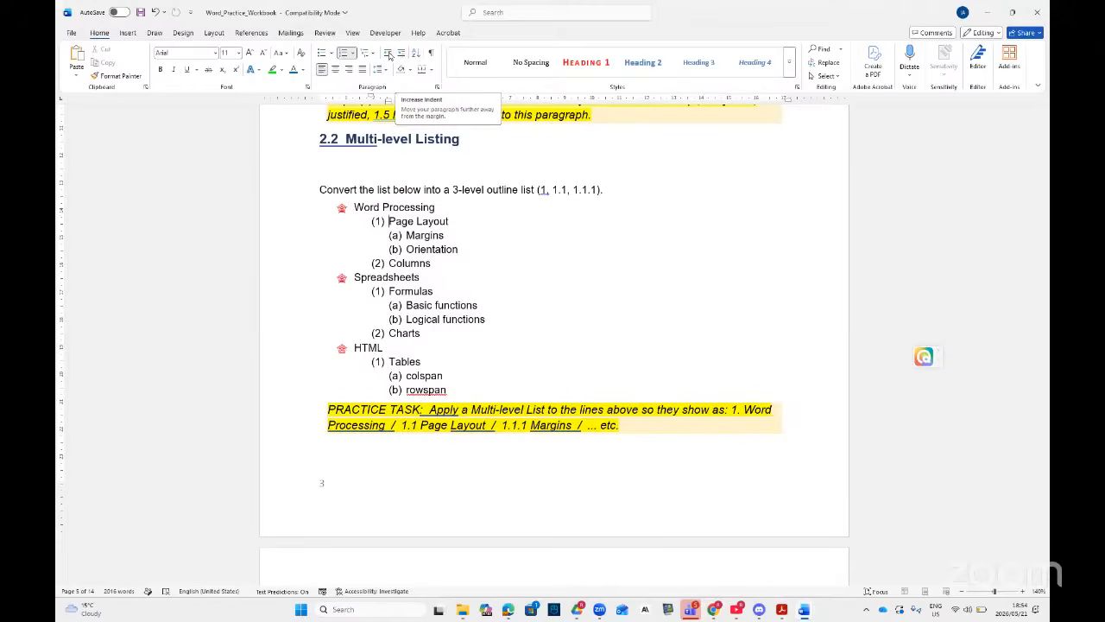
pyautogui.click(389, 53)
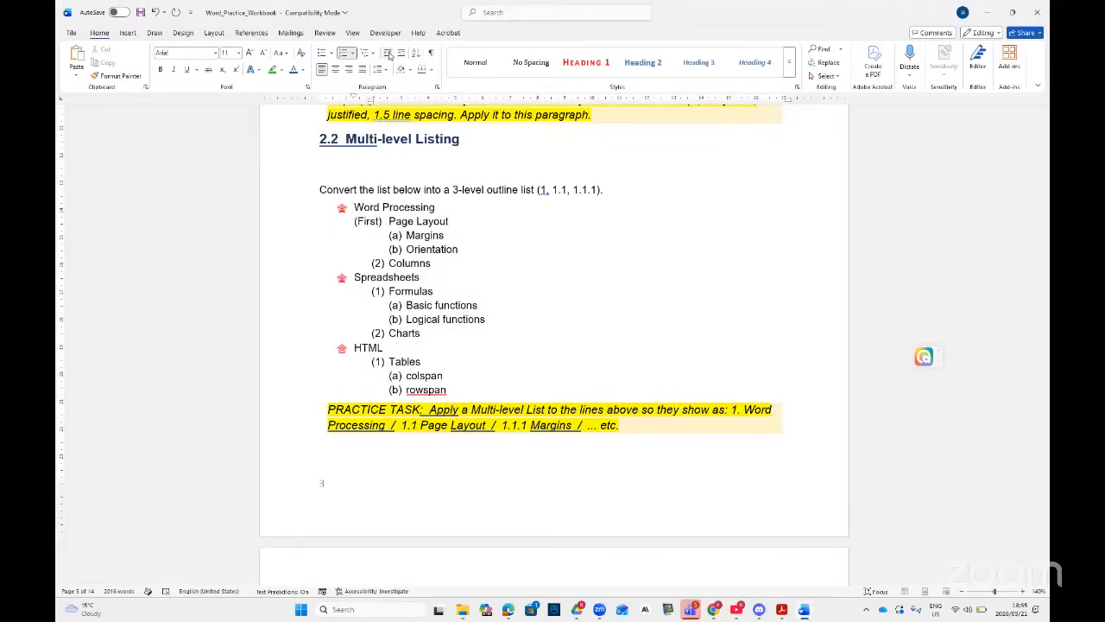
pyautogui.click(389, 54)
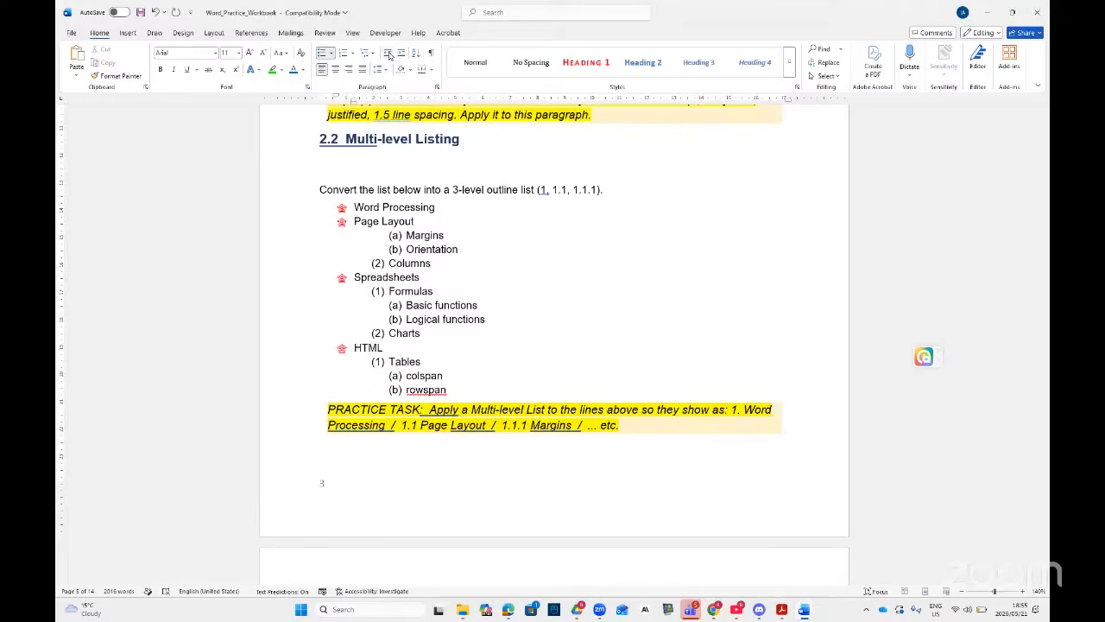
pyautogui.click(389, 54)
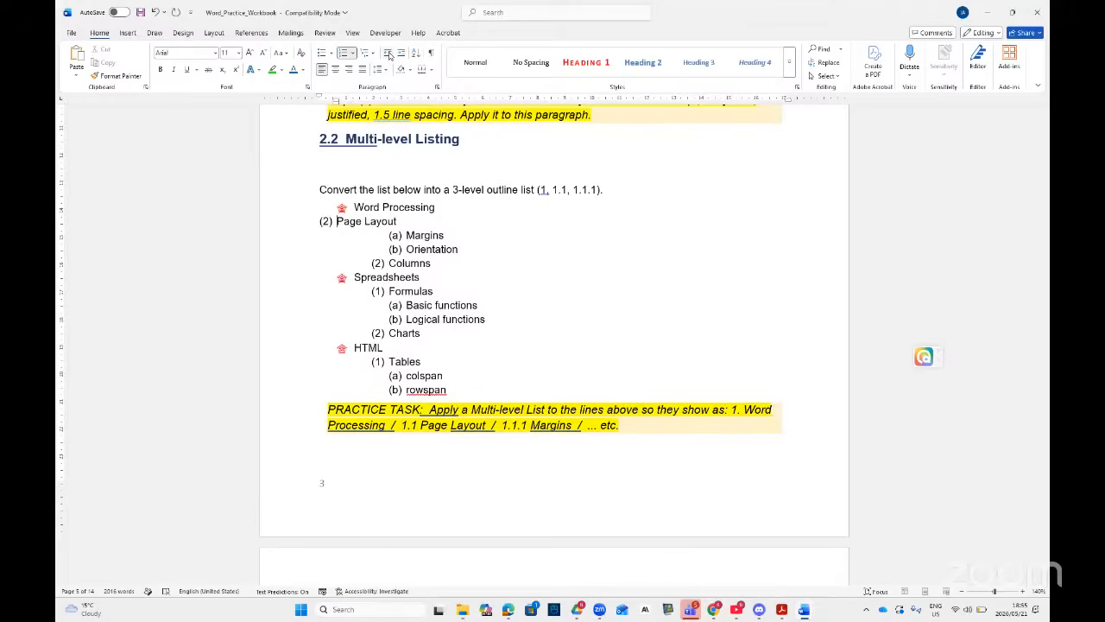
pyautogui.click(402, 54)
pyautogui.click(401, 54)
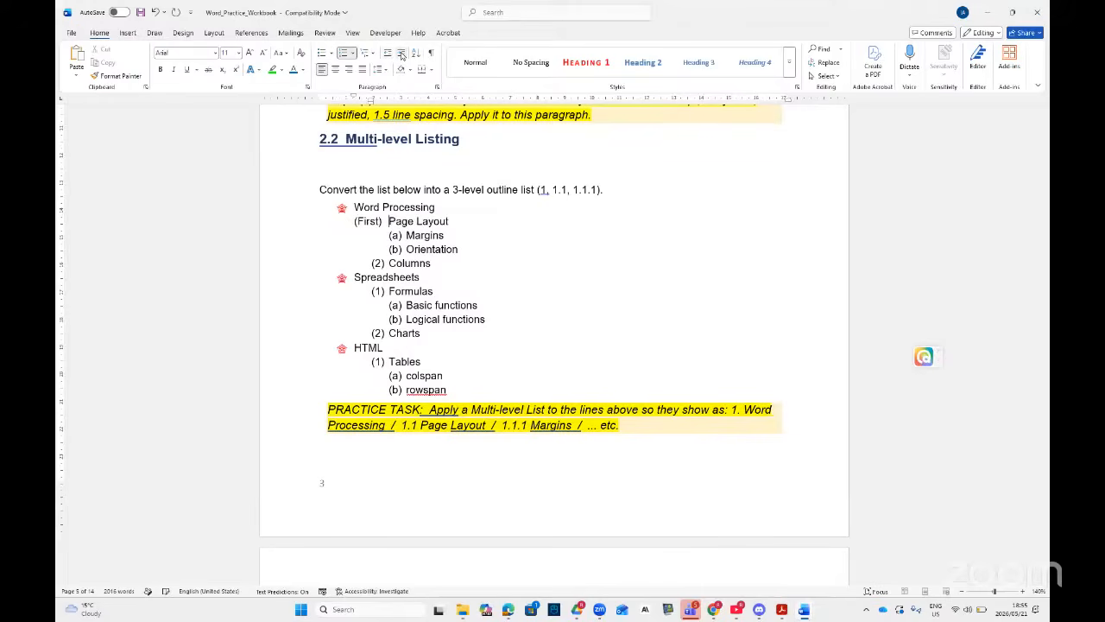
pyautogui.click(402, 53)
# - Promote the Word Processing, Spreadsheets and HTML items by one level each to the first list level
pyautogui.click(354, 207)
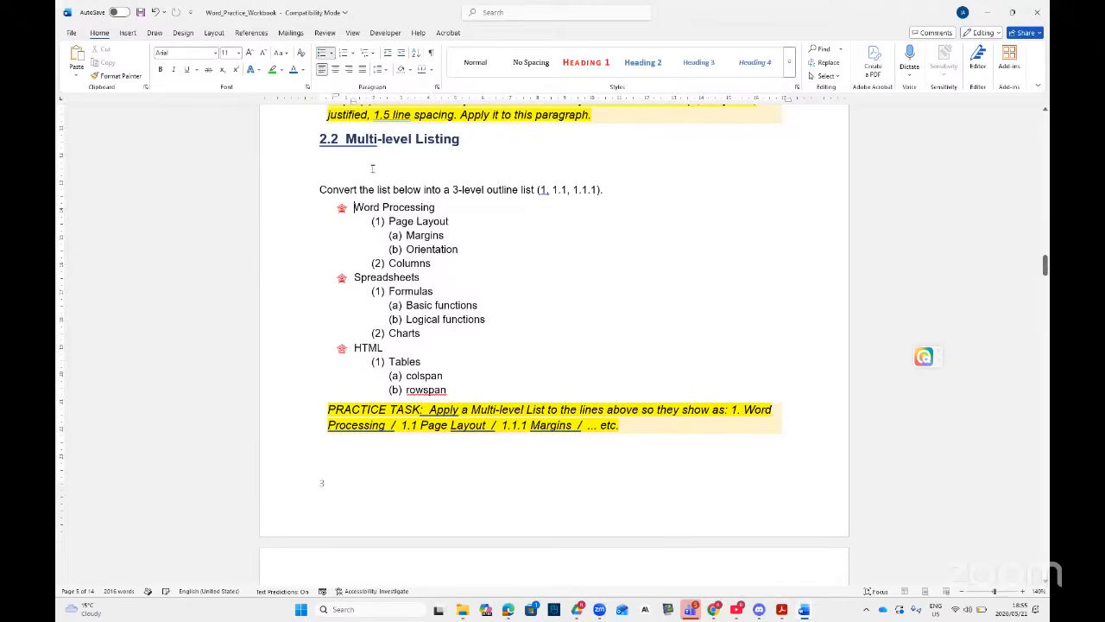
pyautogui.click(387, 53)
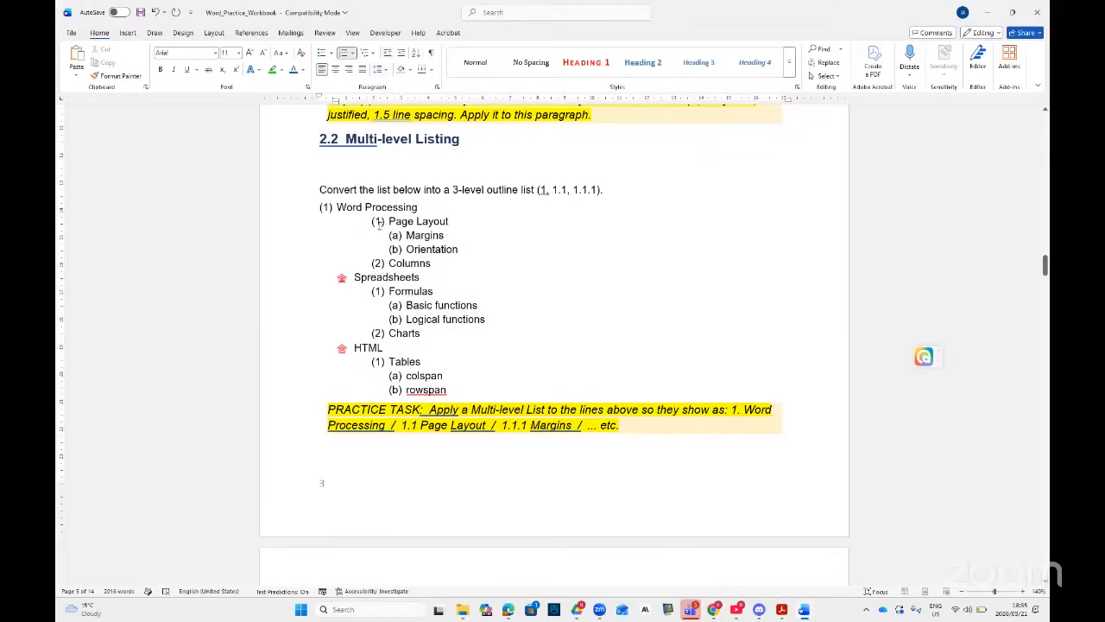
pyautogui.click(353, 277)
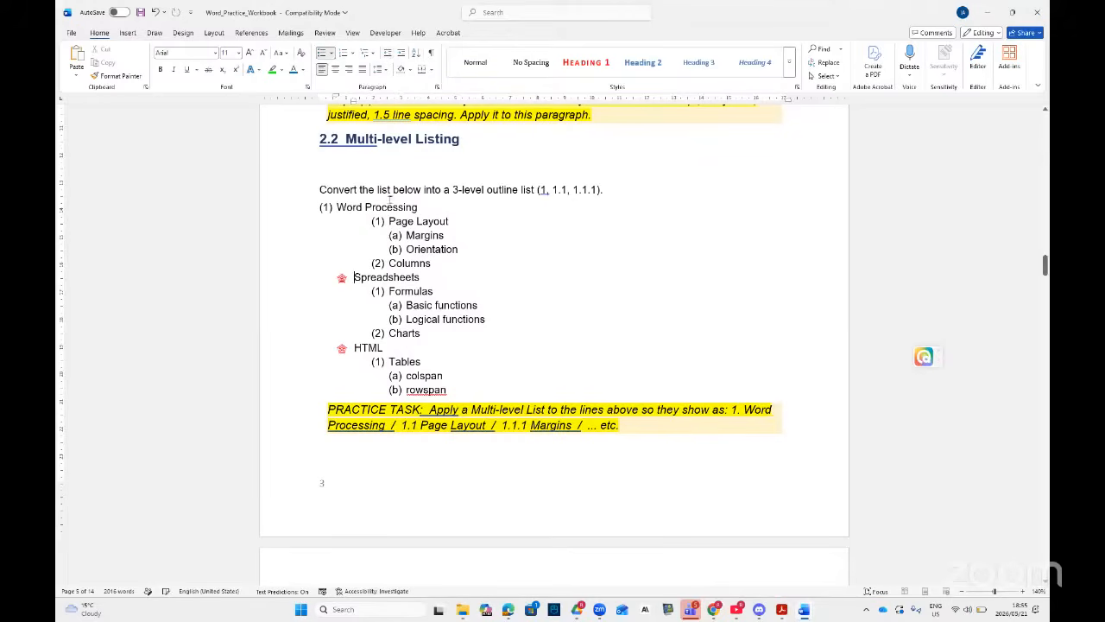
pyautogui.click(388, 55)
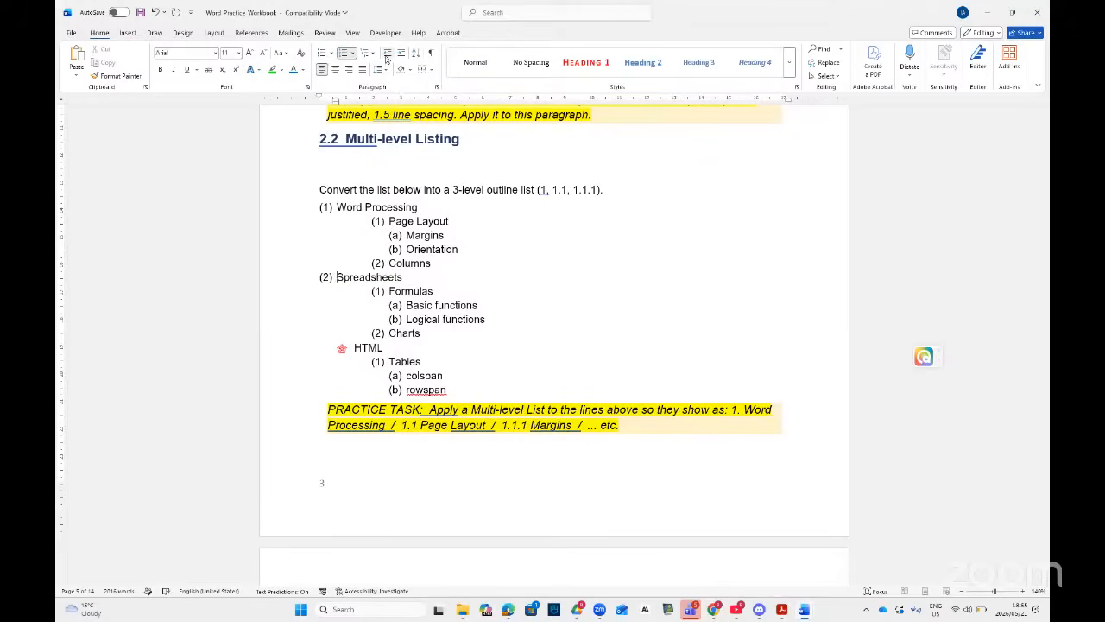
pyautogui.click(351, 347)
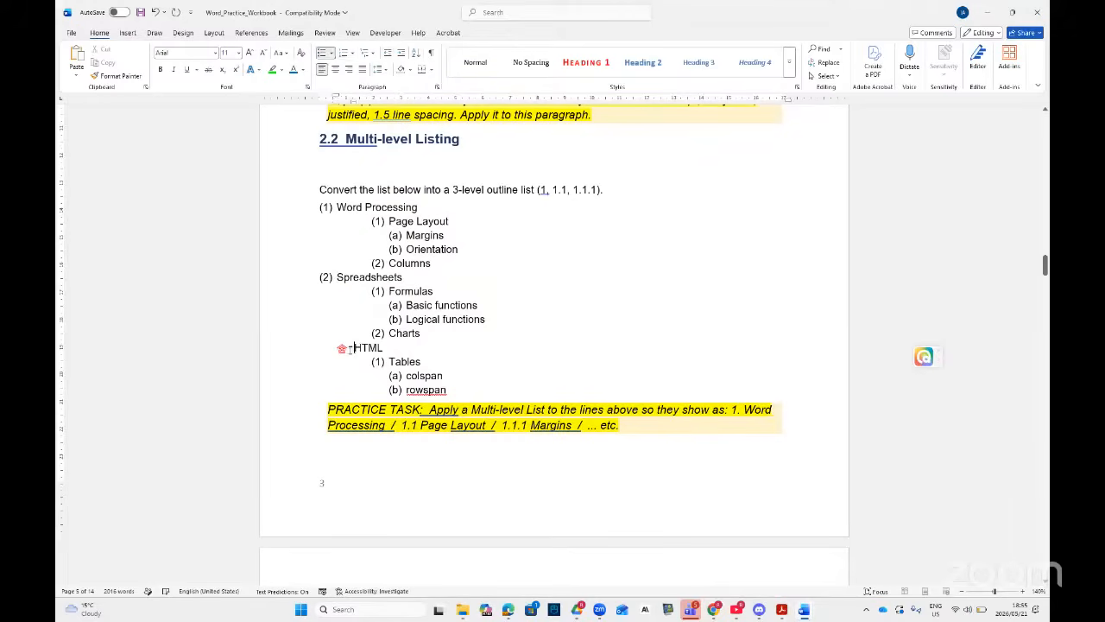
pyautogui.click(388, 55)
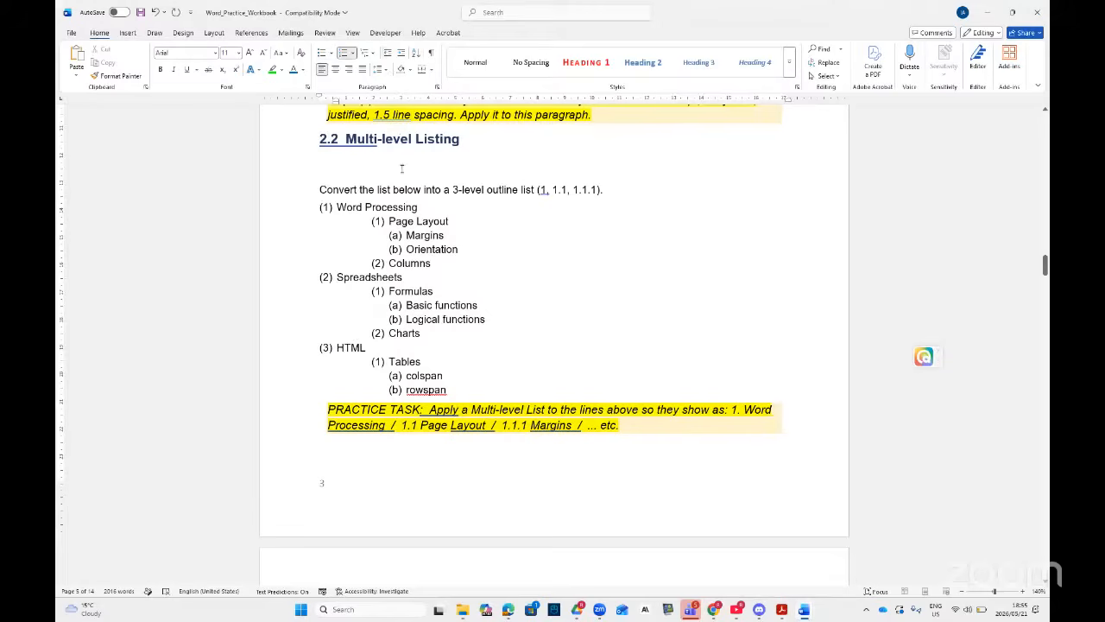
# - Promote the Page Layout, Columns and Formulas items by two levels each to the second list level
pyautogui.click(387, 221)
pyautogui.click(390, 53)
pyautogui.click(390, 53)
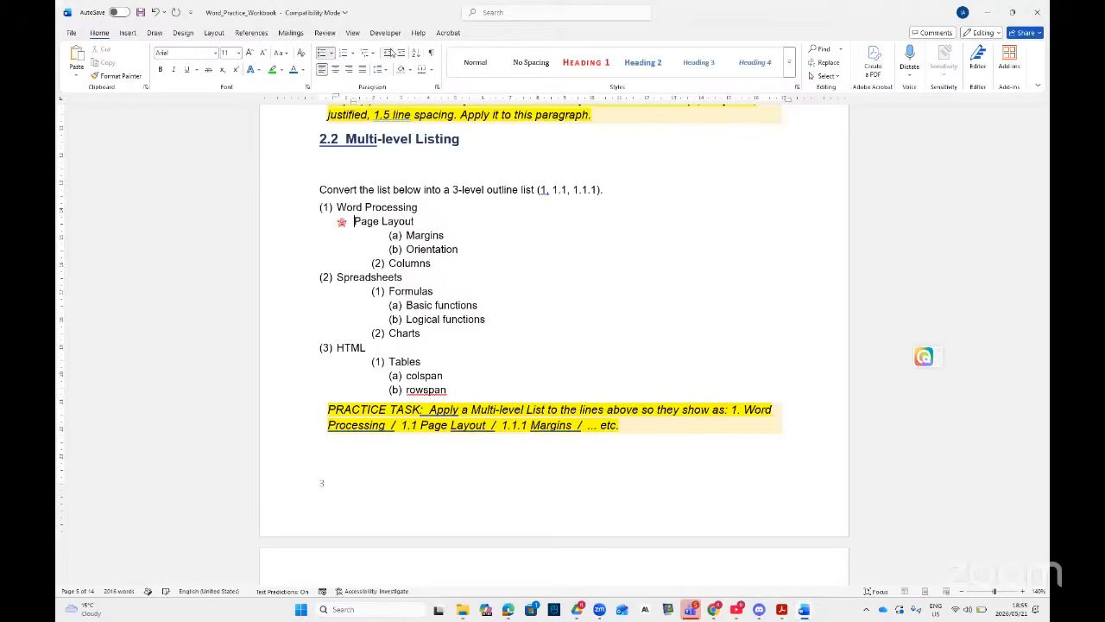
pyautogui.click(384, 263)
pyautogui.click(390, 54)
pyautogui.click(390, 53)
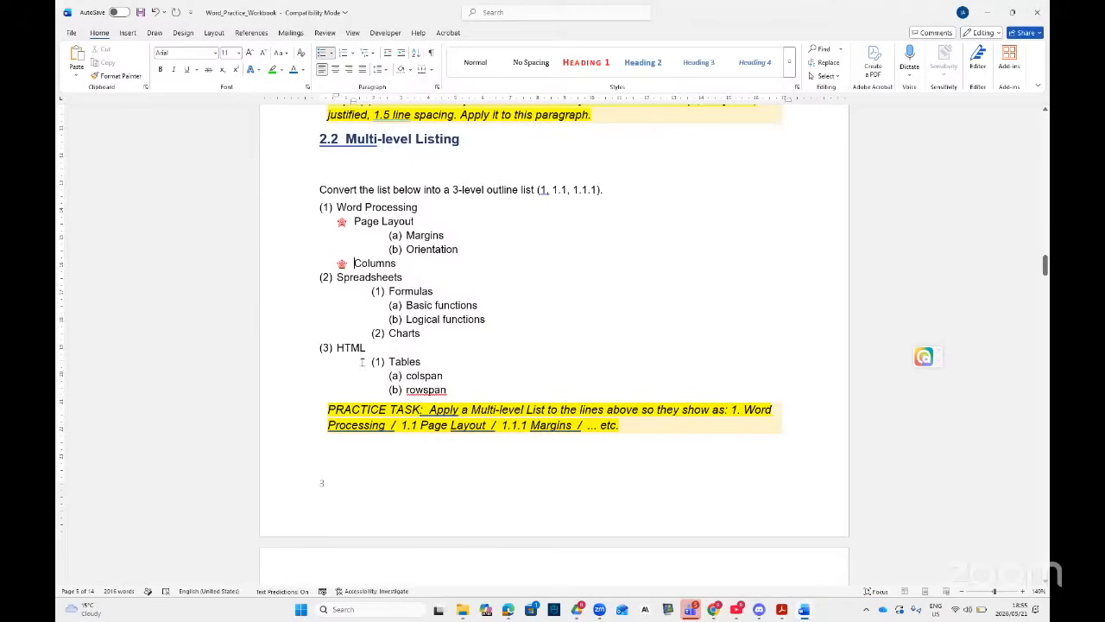
pyautogui.click(388, 291)
pyautogui.click(389, 54)
pyautogui.click(388, 54)
# - Switch to the Gr12_Paper1_Topics PDF in Acrobat, draw two ticks beside the Paragraph Settings row and underline its three points
pyautogui.click(782, 609)
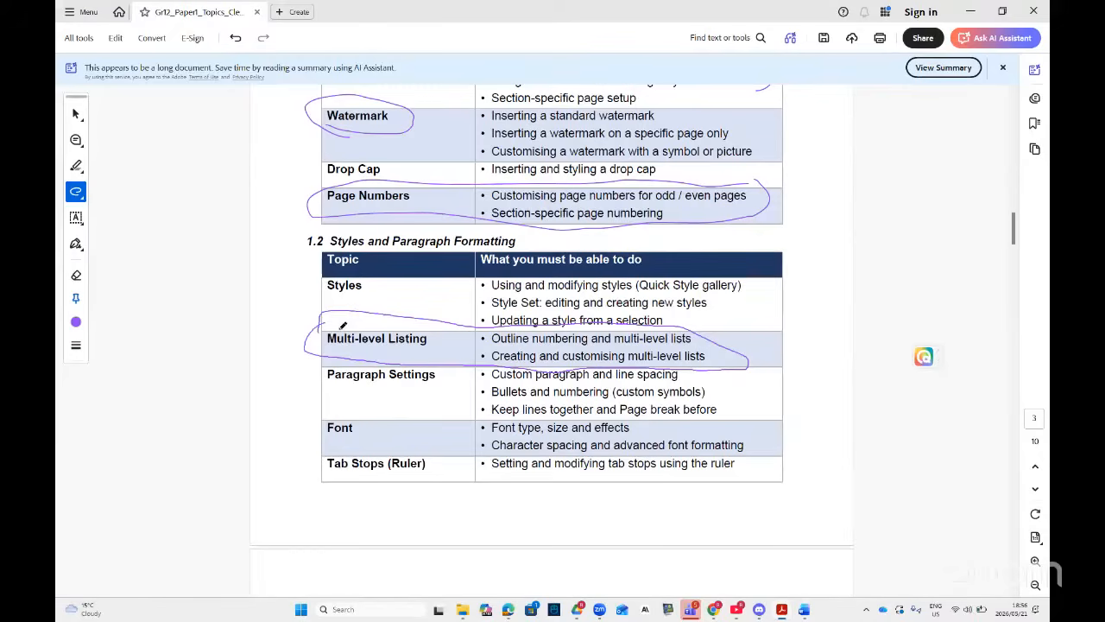
pyautogui.moveTo(738, 402); pyautogui.dragTo(819, 373)
pyautogui.moveTo(767, 412); pyautogui.dragTo(829, 383)
pyautogui.moveTo(533, 381); pyautogui.dragTo(679, 378)
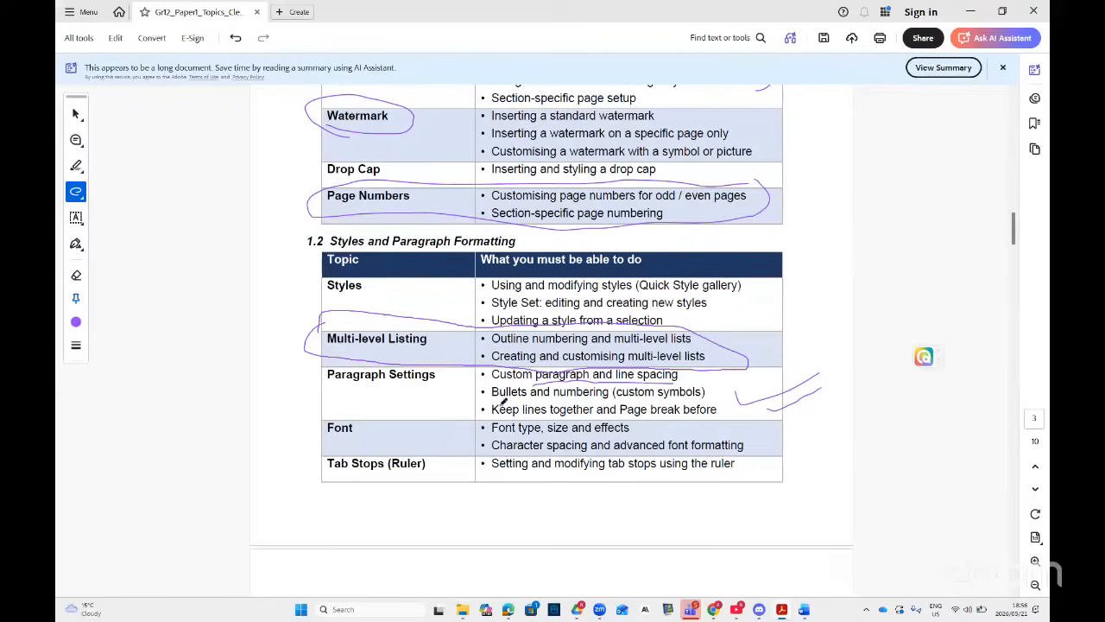
pyautogui.moveTo(499, 398); pyautogui.dragTo(608, 396)
pyautogui.moveTo(505, 411); pyautogui.dragTo(701, 412)
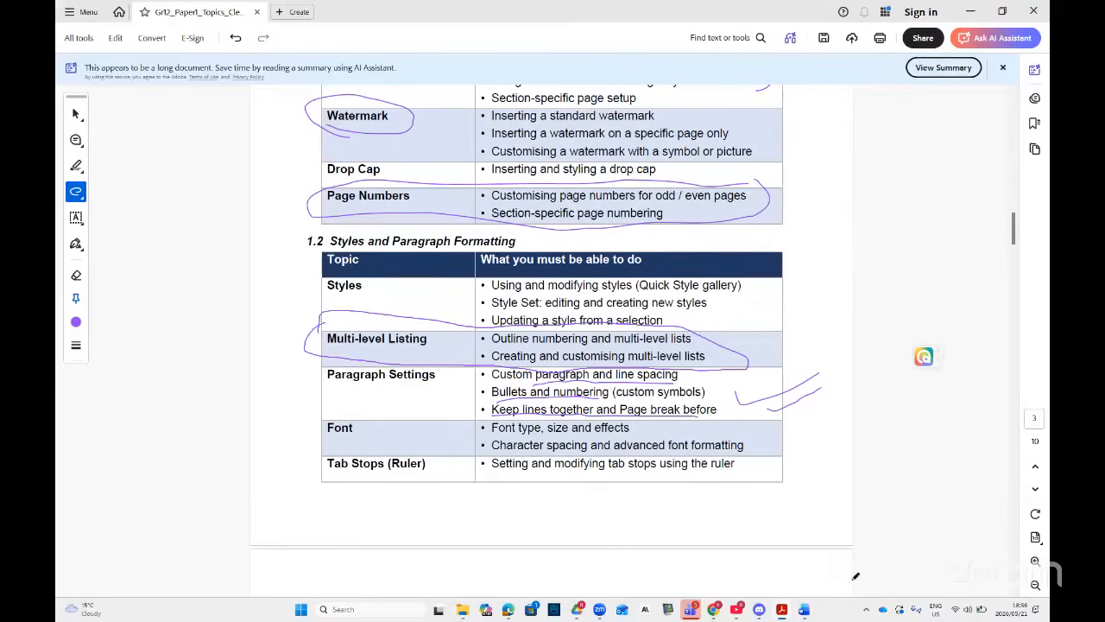
# - Switch to the Word_Practice_Workbook document in Word and go to the task paragraph under 2.3 Paragraph Settings
pyautogui.moveTo(804, 609)
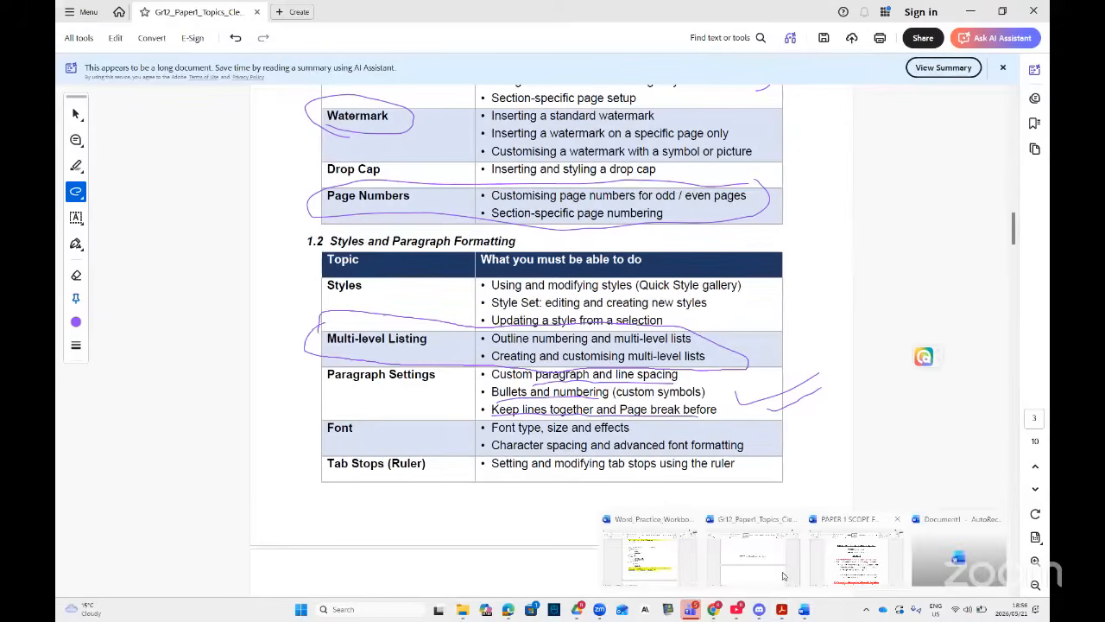
pyautogui.click(659, 560)
pyautogui.scroll(-4, 575, 428)
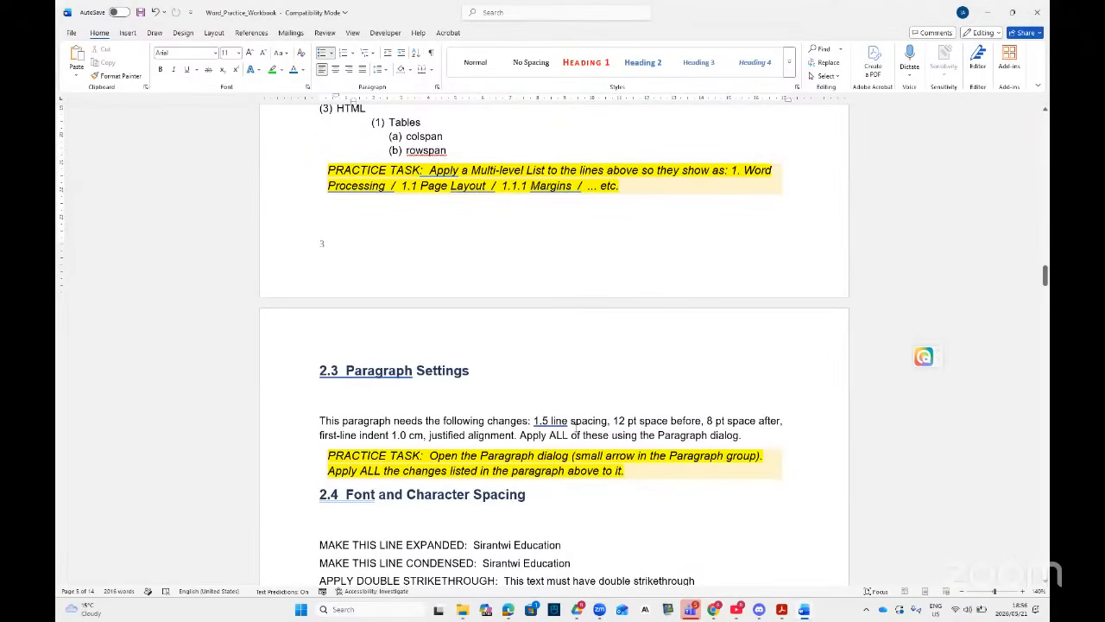
pyautogui.scroll(-3, 575, 425)
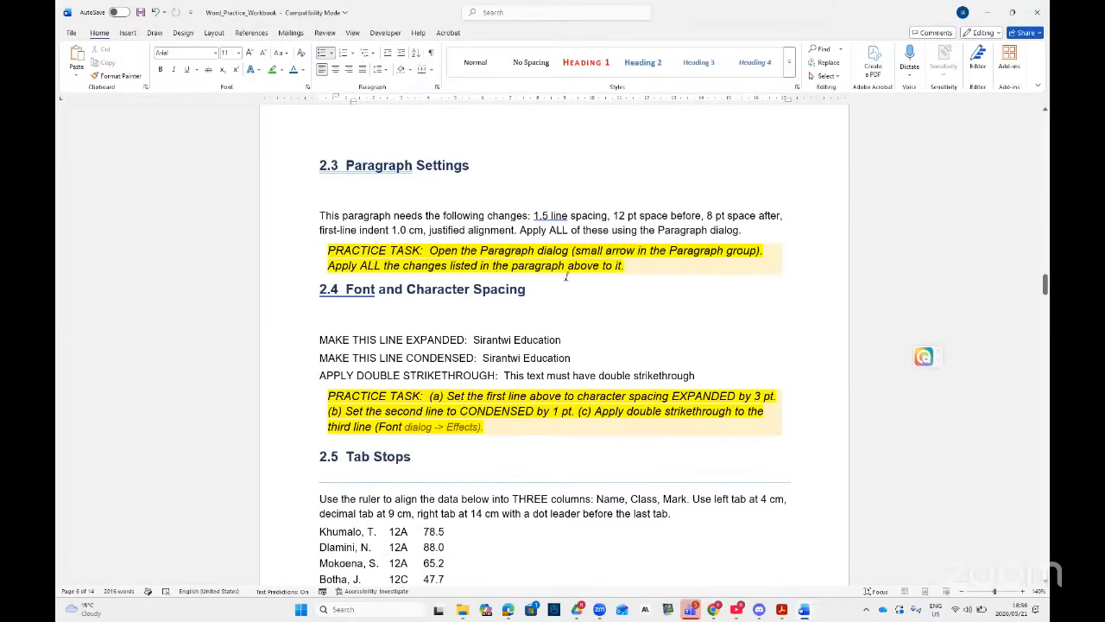
pyautogui.moveTo(532, 215); pyautogui.dragTo(566, 218)
pyautogui.click(593, 230)
pyautogui.moveTo(748, 231); pyautogui.dragTo(326, 215)
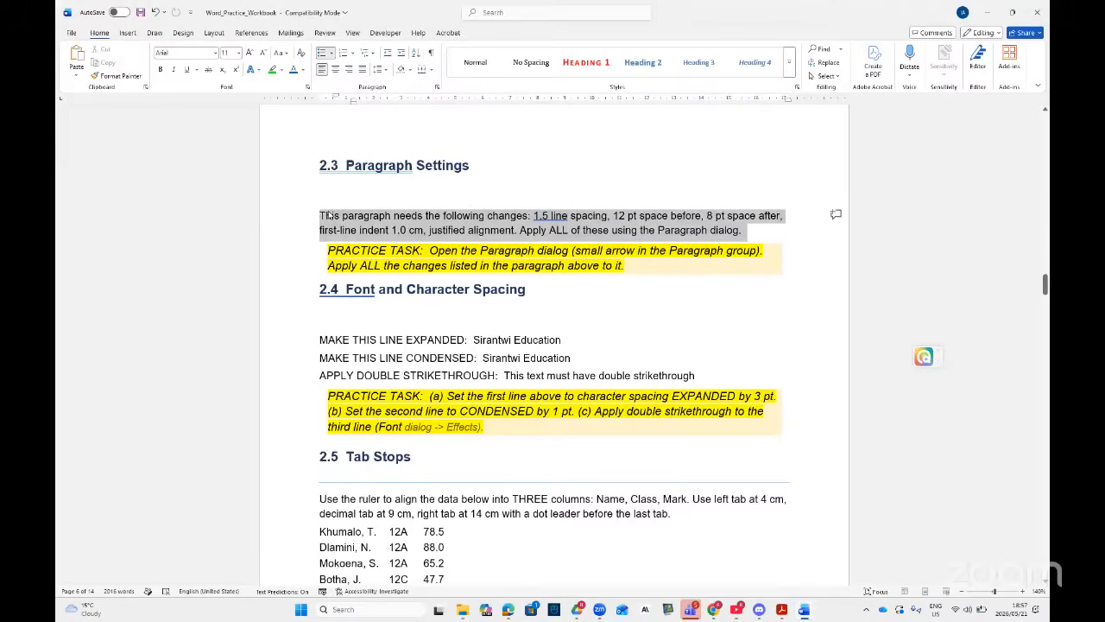
pyautogui.click(357, 217)
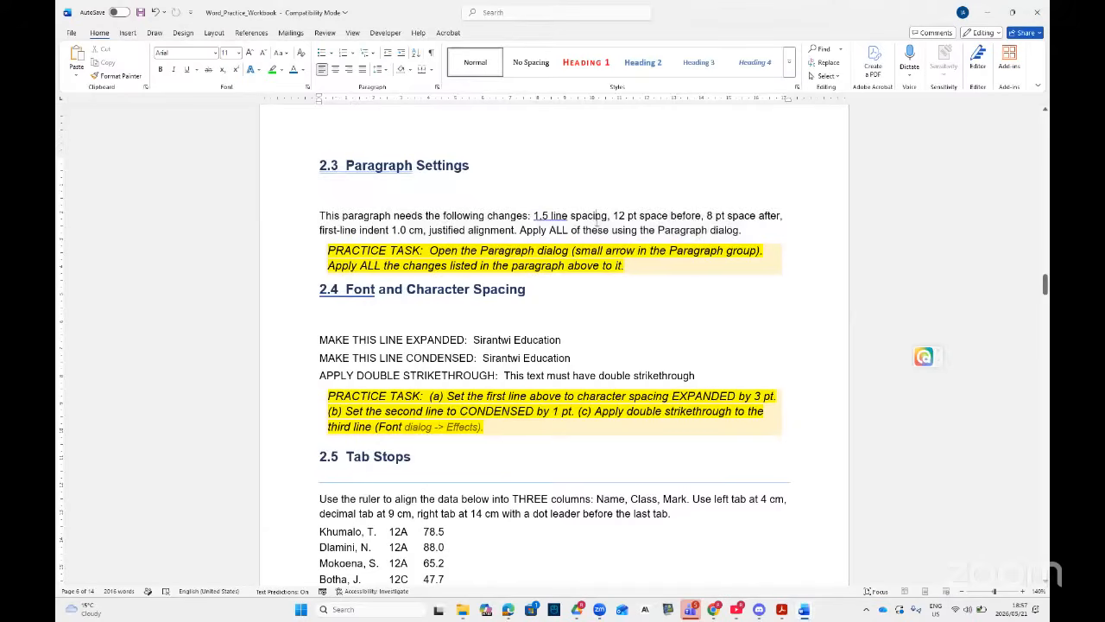
pyautogui.click(438, 89)
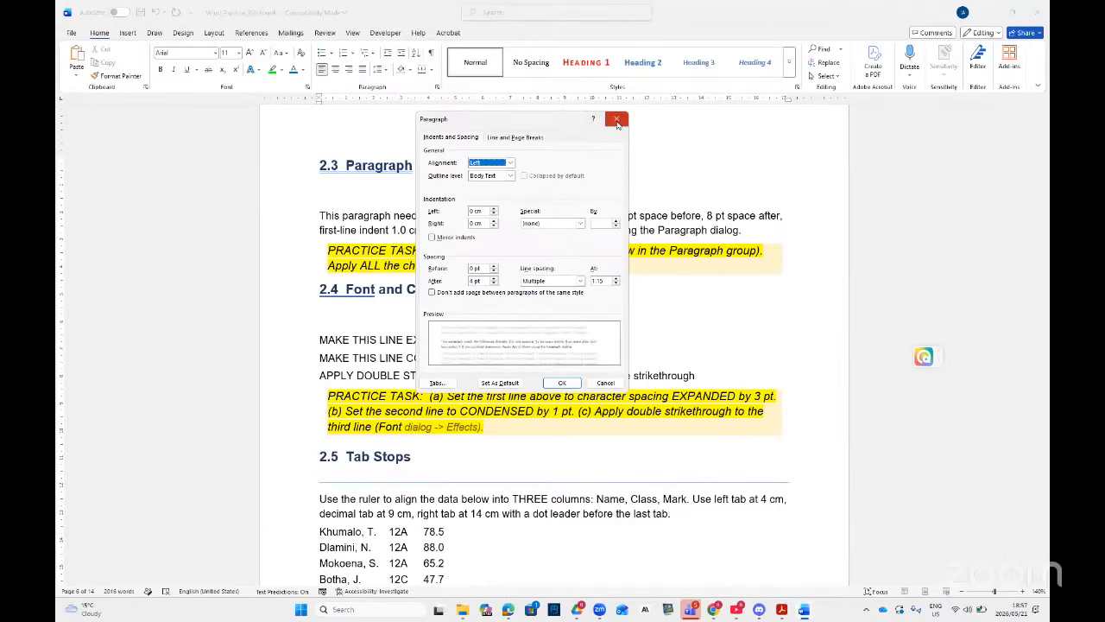
pyautogui.click(618, 119)
pyautogui.click(517, 13)
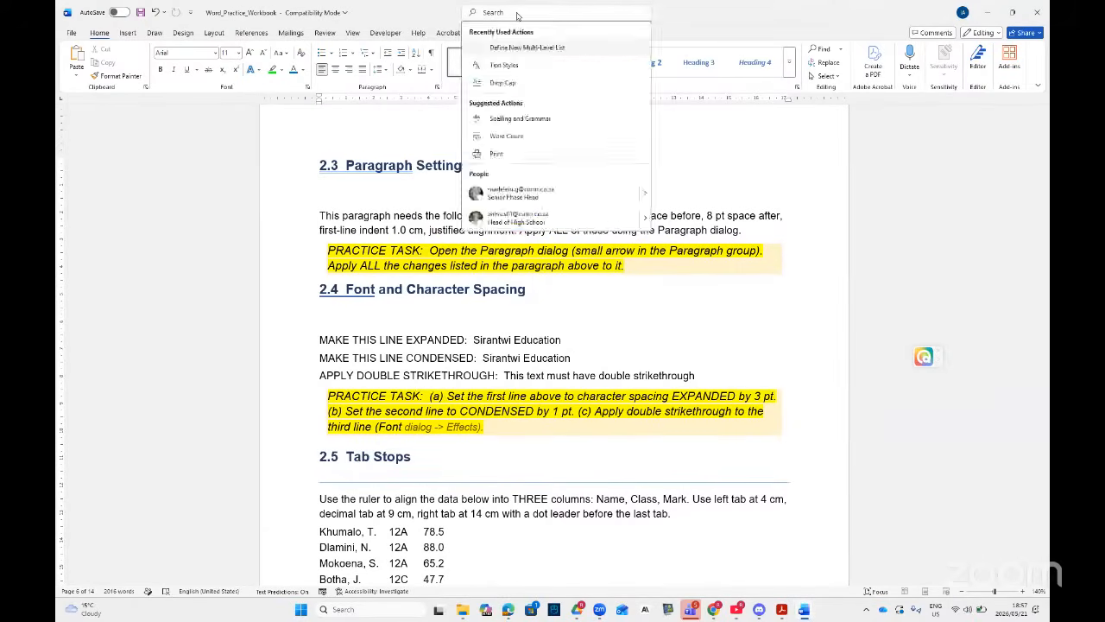
pyautogui.write('para')
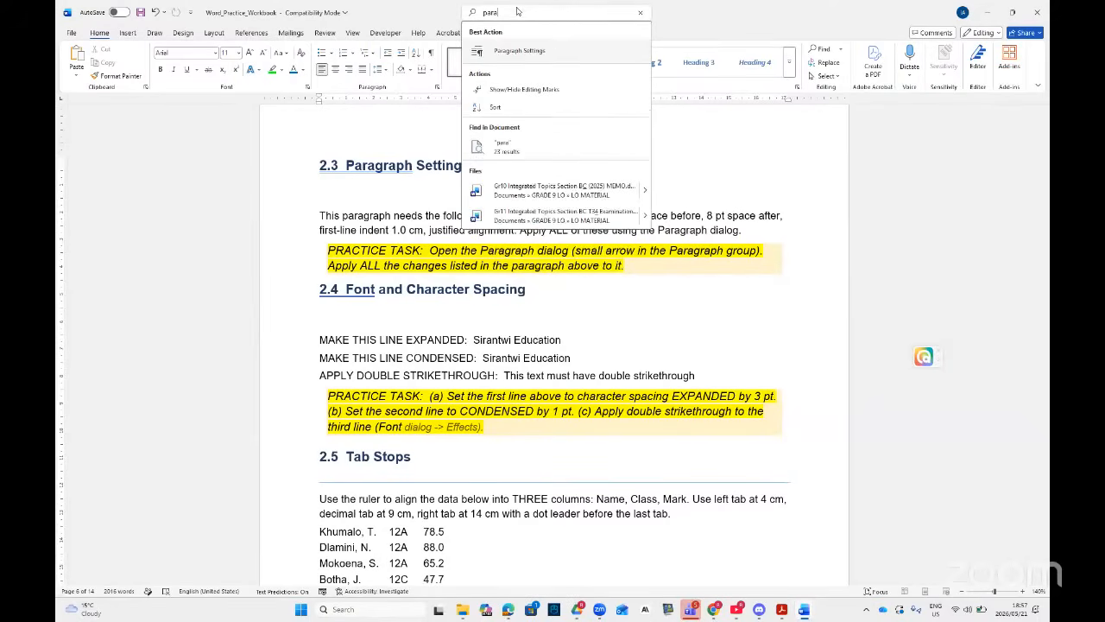
pyautogui.click(542, 51)
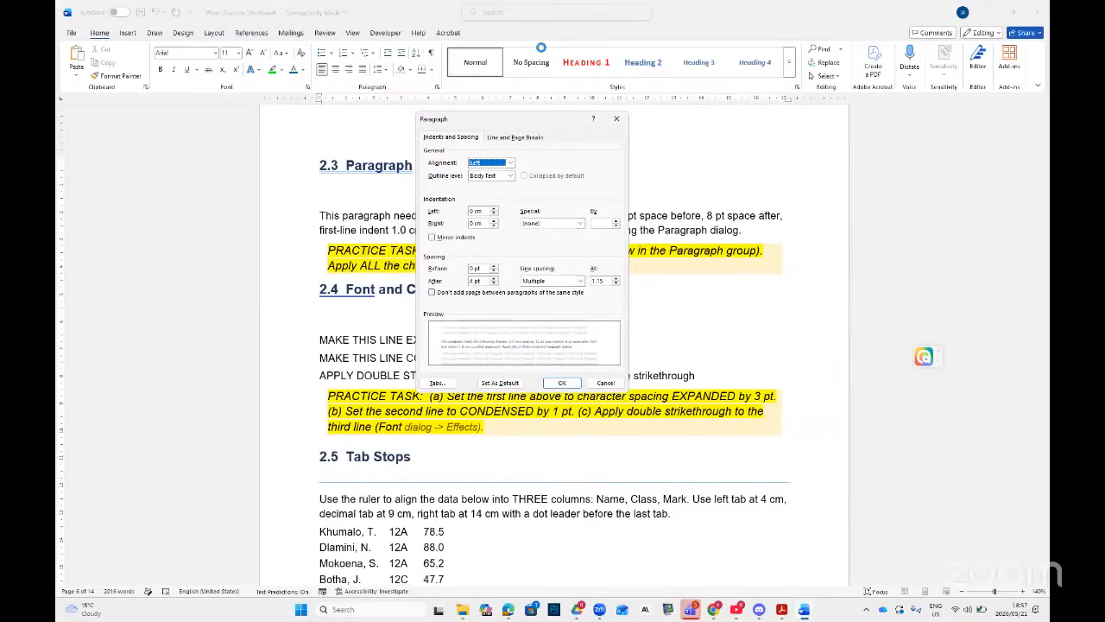
pyautogui.click(616, 118)
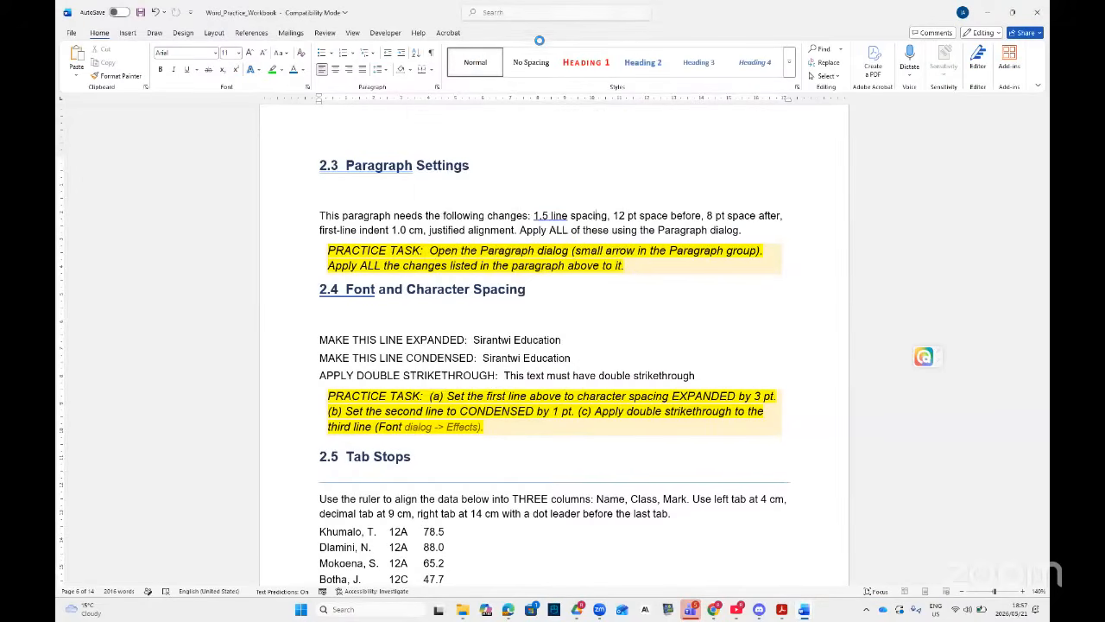
pyautogui.click(505, 13)
pyautogui.write('para')
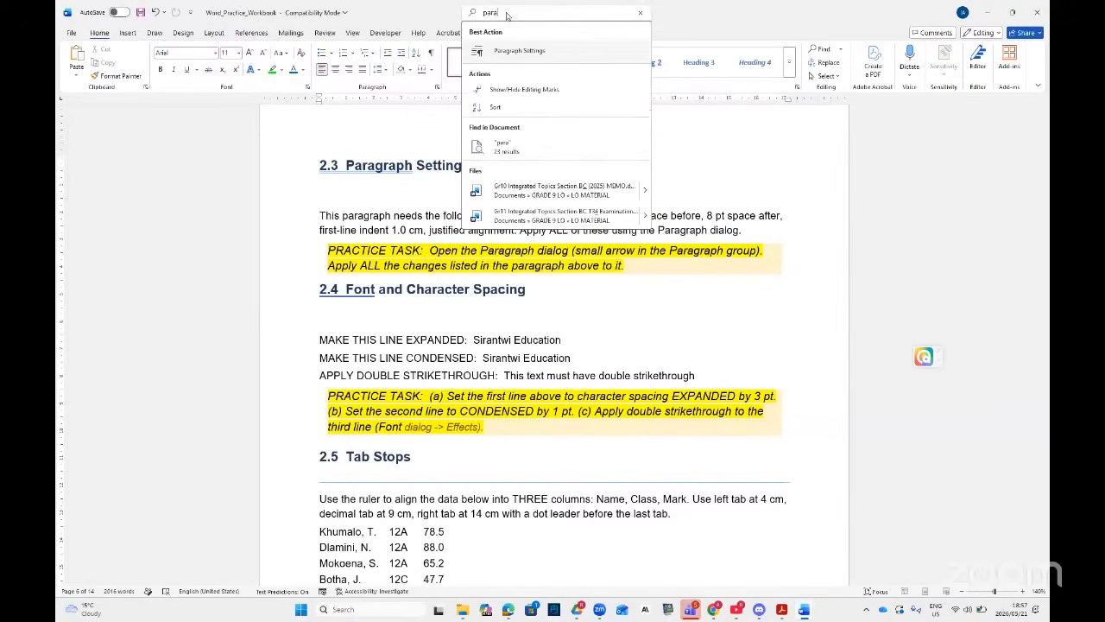
pyautogui.click(523, 51)
pyautogui.click(617, 118)
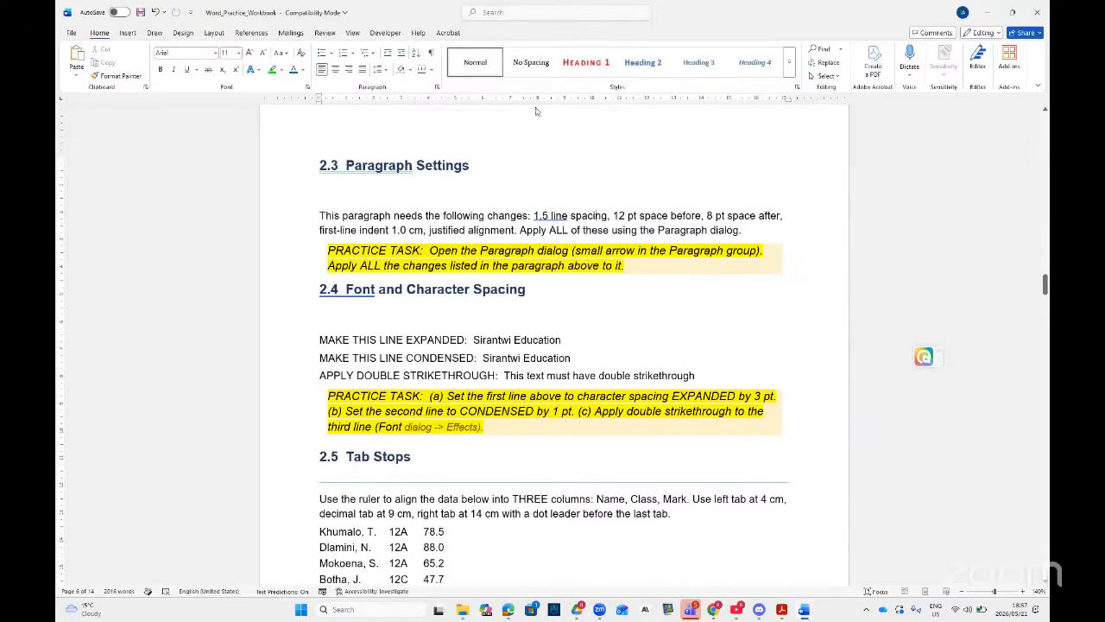
# - Try the At least and Exactly line spacing options on the section 2.3 paragraph, and settle on 1.5 lines
pyautogui.click(437, 88)
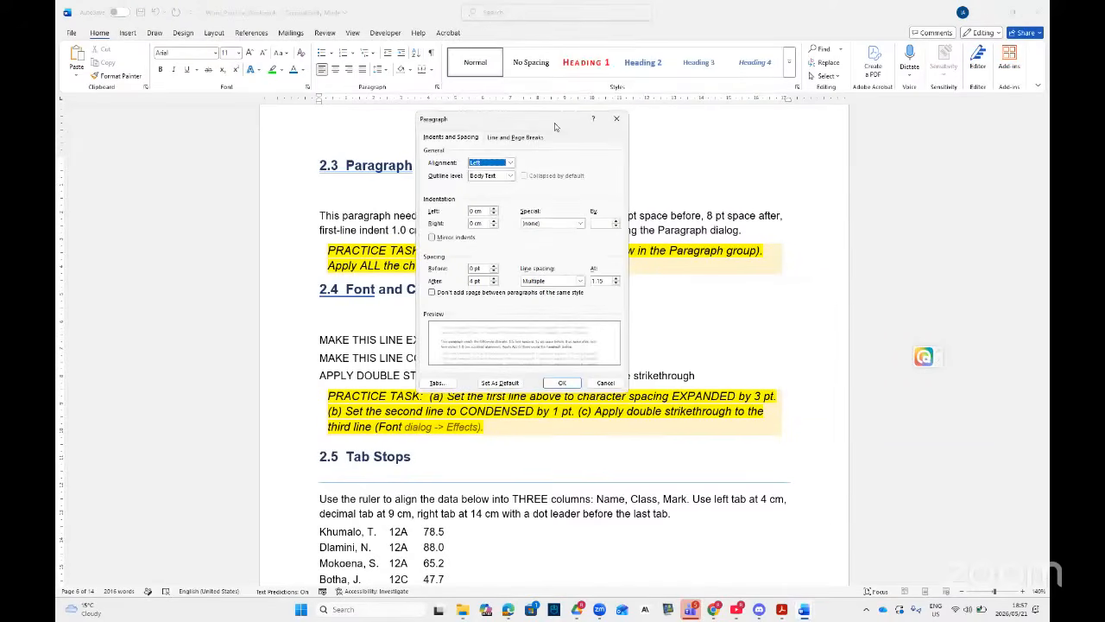
pyautogui.moveTo(555, 127); pyautogui.dragTo(561, 125)
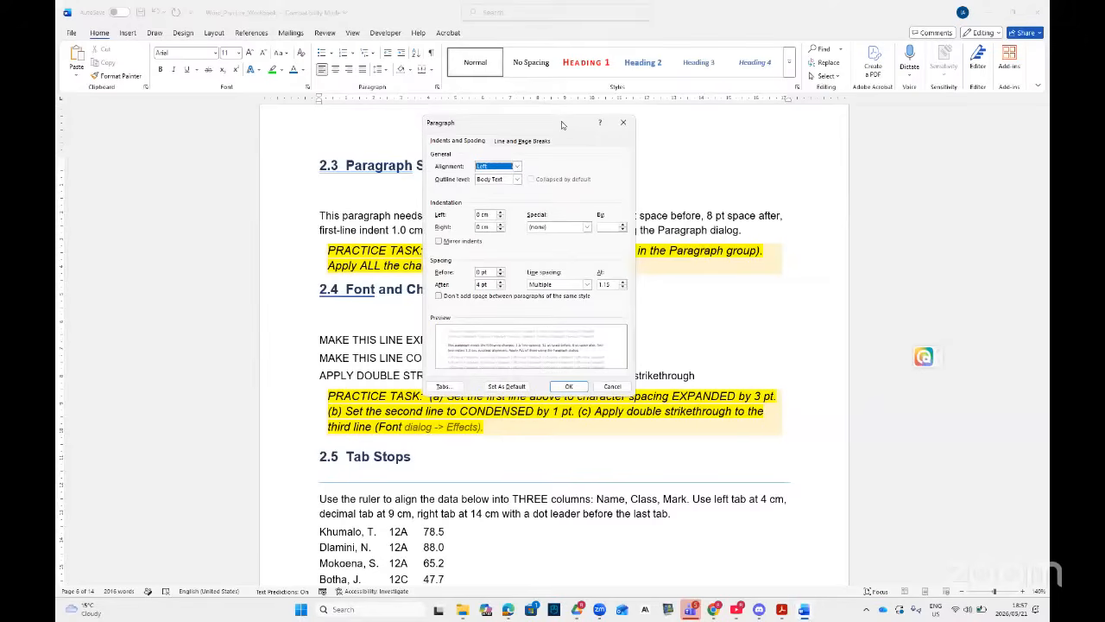
pyautogui.moveTo(562, 125); pyautogui.dragTo(641, 225)
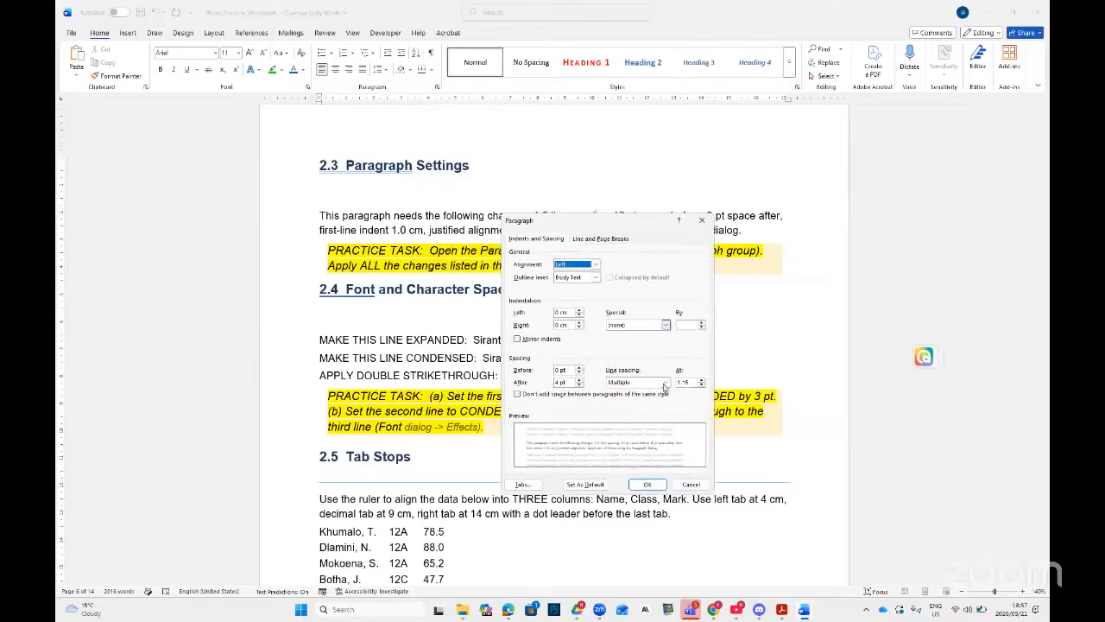
pyautogui.click(665, 383)
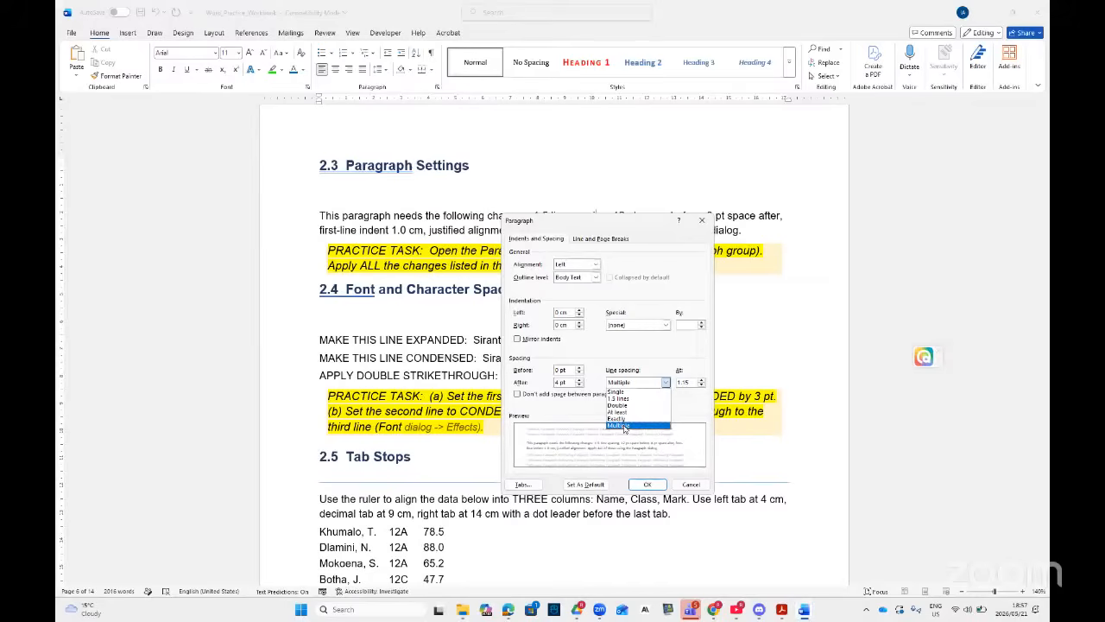
pyautogui.click(618, 412)
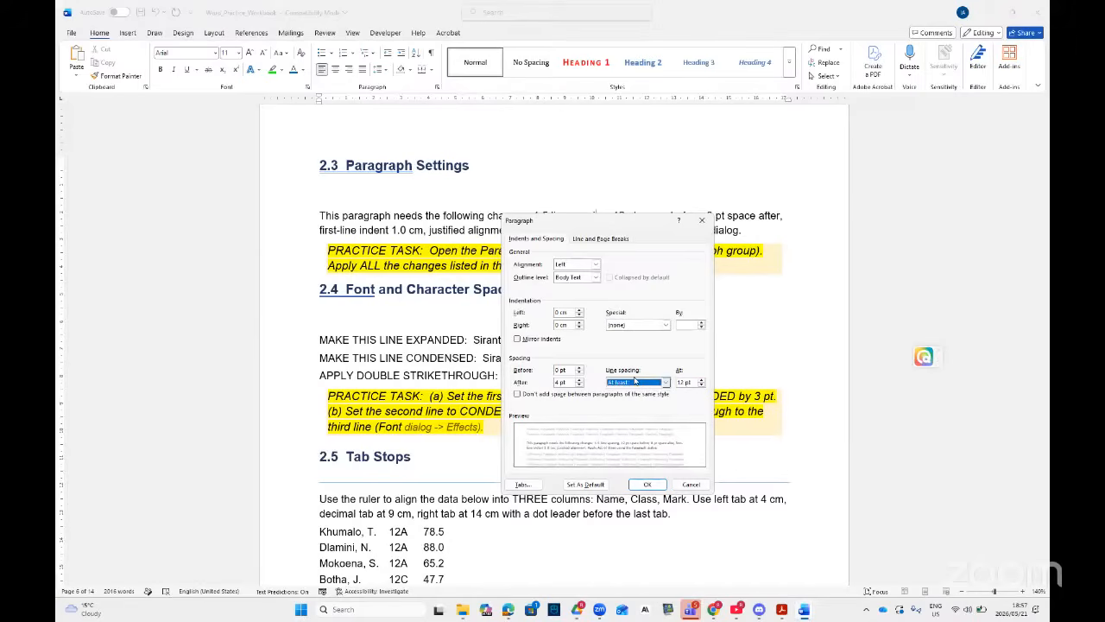
pyautogui.click(660, 382)
pyautogui.click(625, 420)
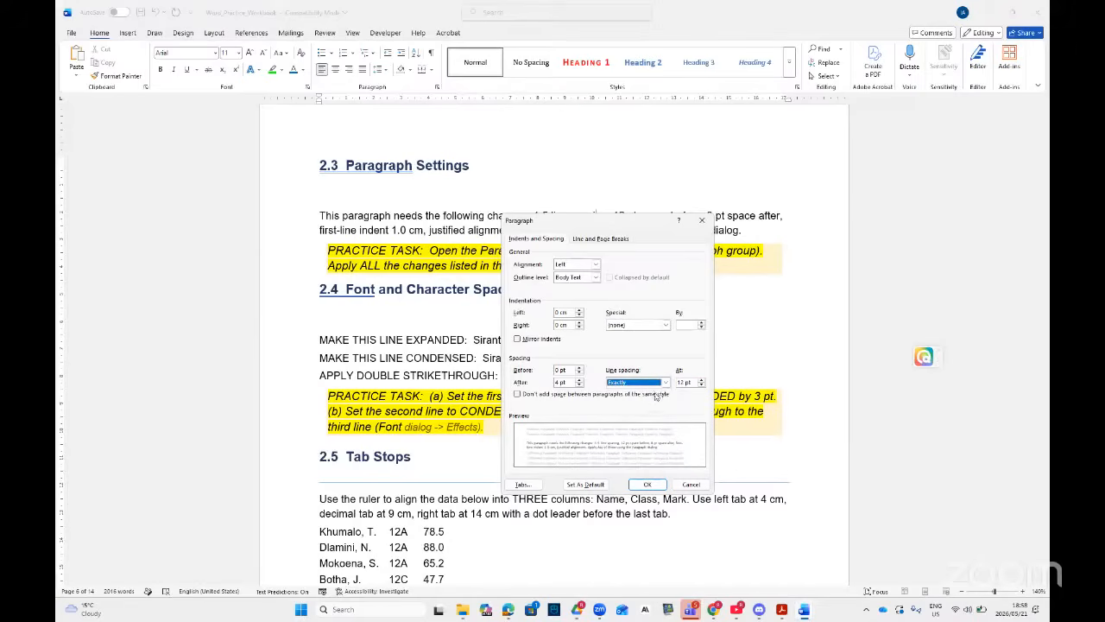
pyautogui.click(665, 382)
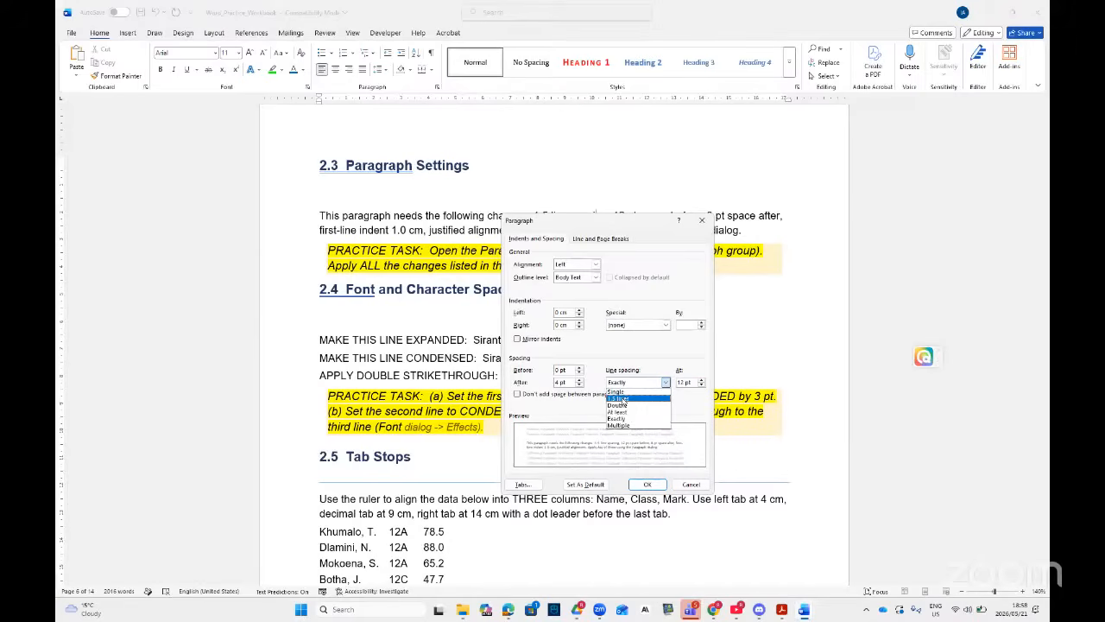
pyautogui.click(623, 398)
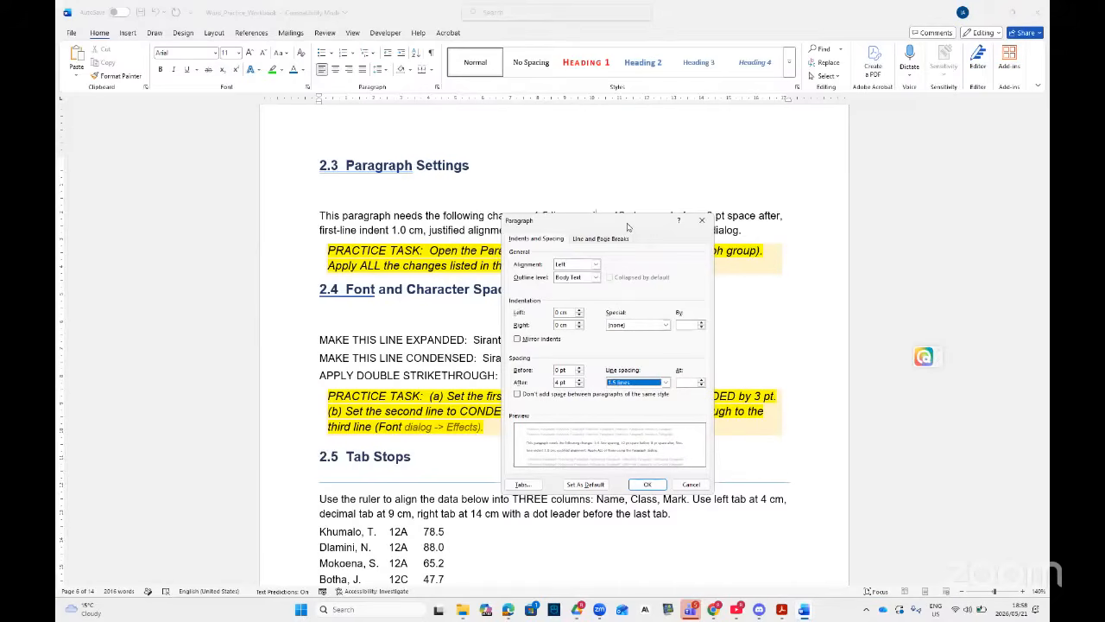
pyautogui.moveTo(628, 226); pyautogui.dragTo(669, 243)
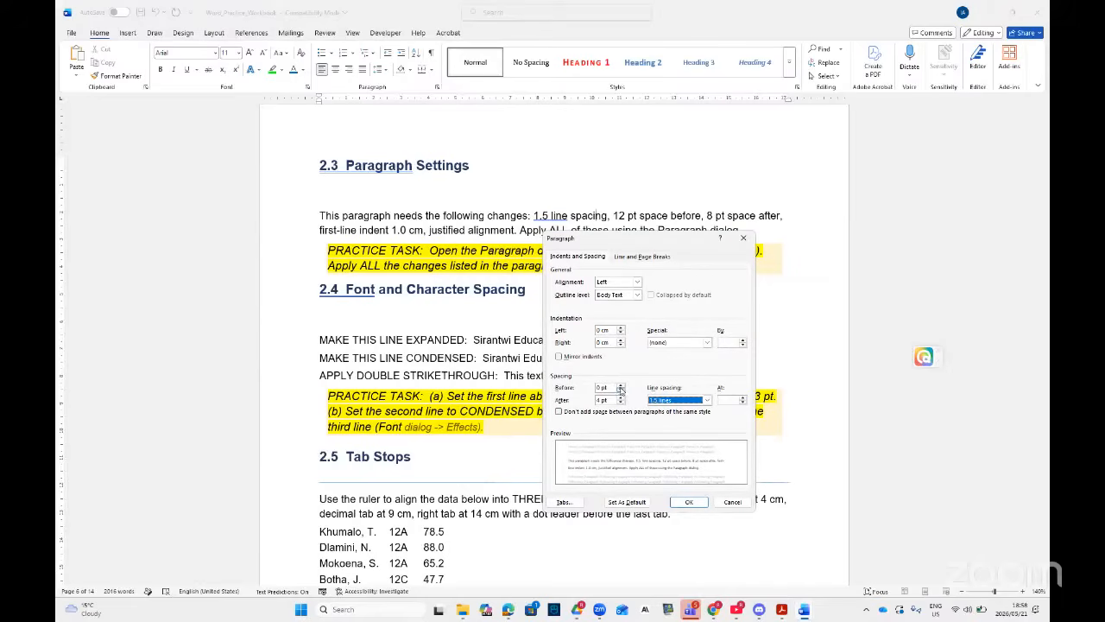
# - Set the paragraph's spacing to 12 pt before and 8 pt after
pyautogui.click(620, 387)
pyautogui.click(620, 387)
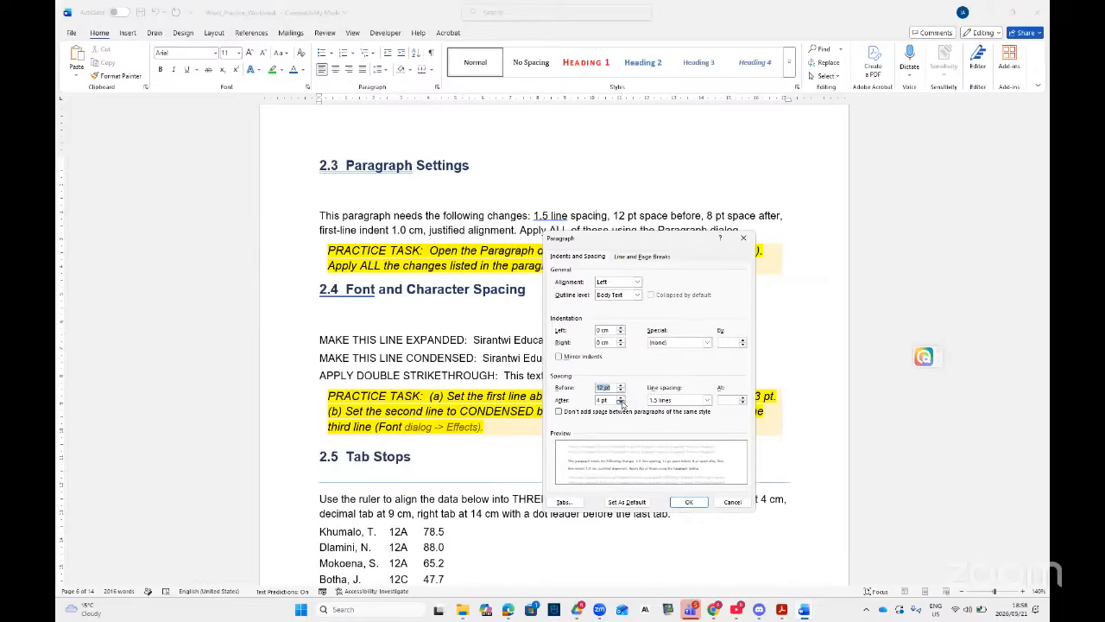
pyautogui.click(620, 398)
pyautogui.click(620, 396)
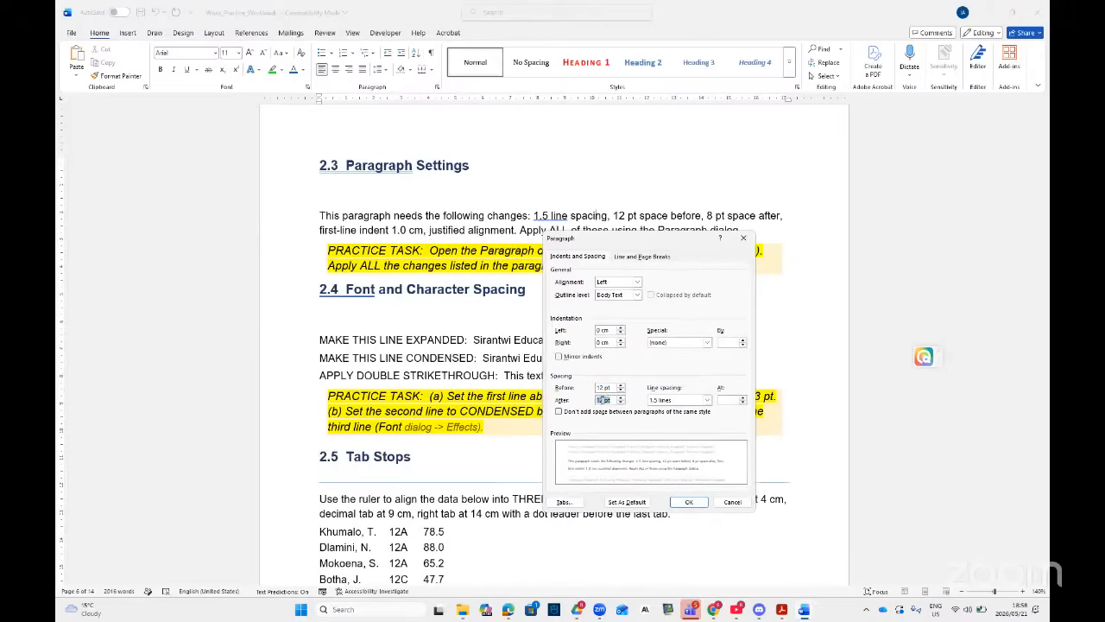
pyautogui.write('8')
pyautogui.moveTo(660, 248); pyautogui.dragTo(648, 268)
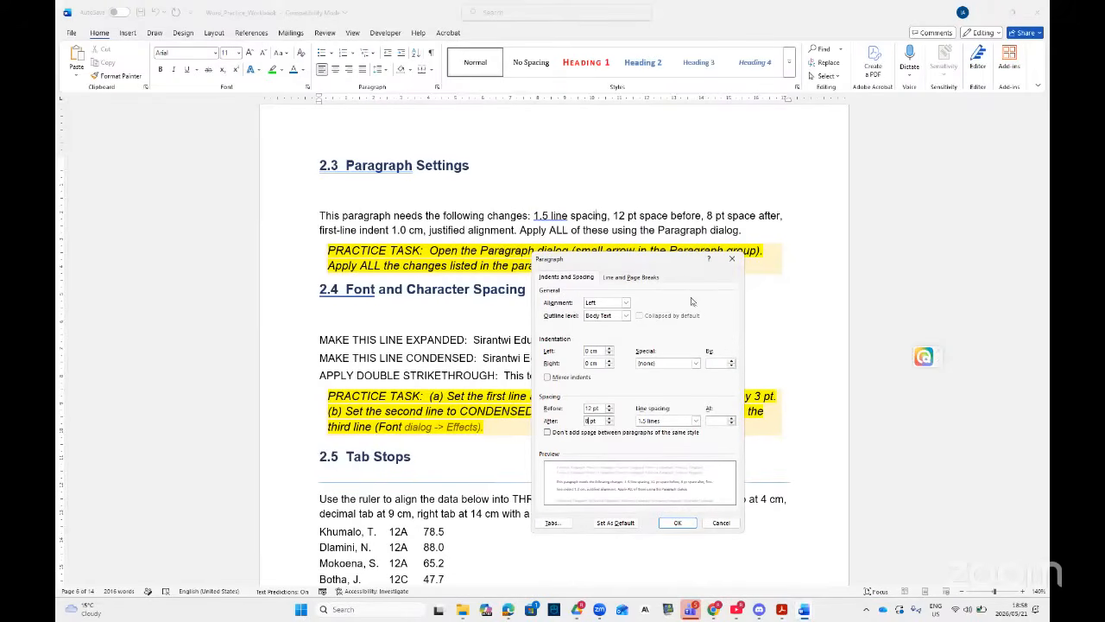
pyautogui.moveTo(676, 267); pyautogui.dragTo(681, 244)
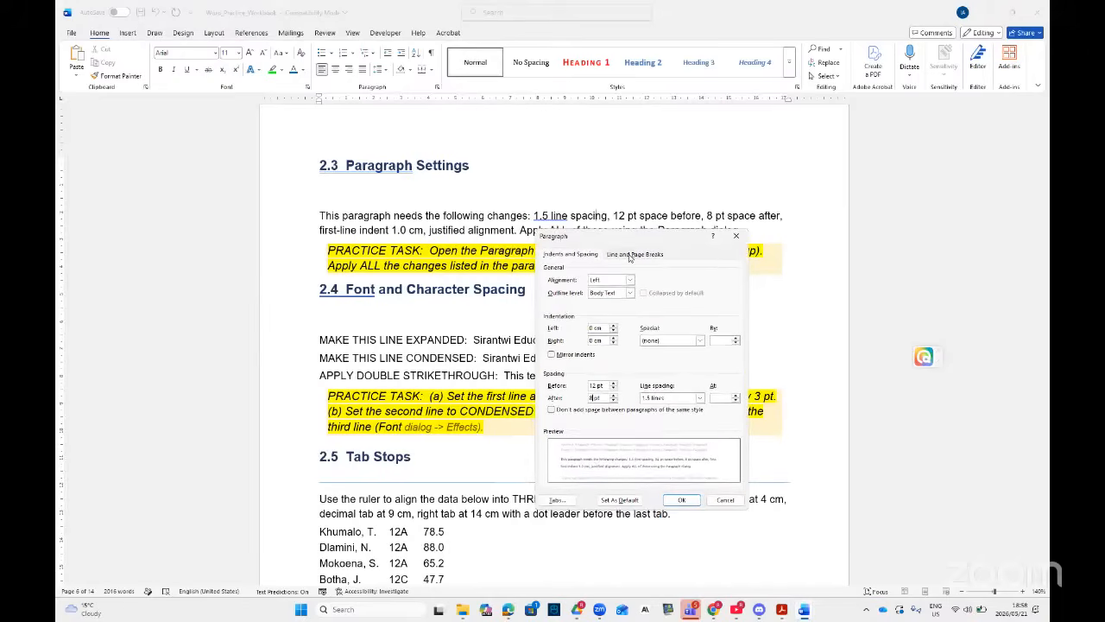
# - Enable Keep lines together for the paragraph and apply the paragraph settings
pyautogui.click(629, 255)
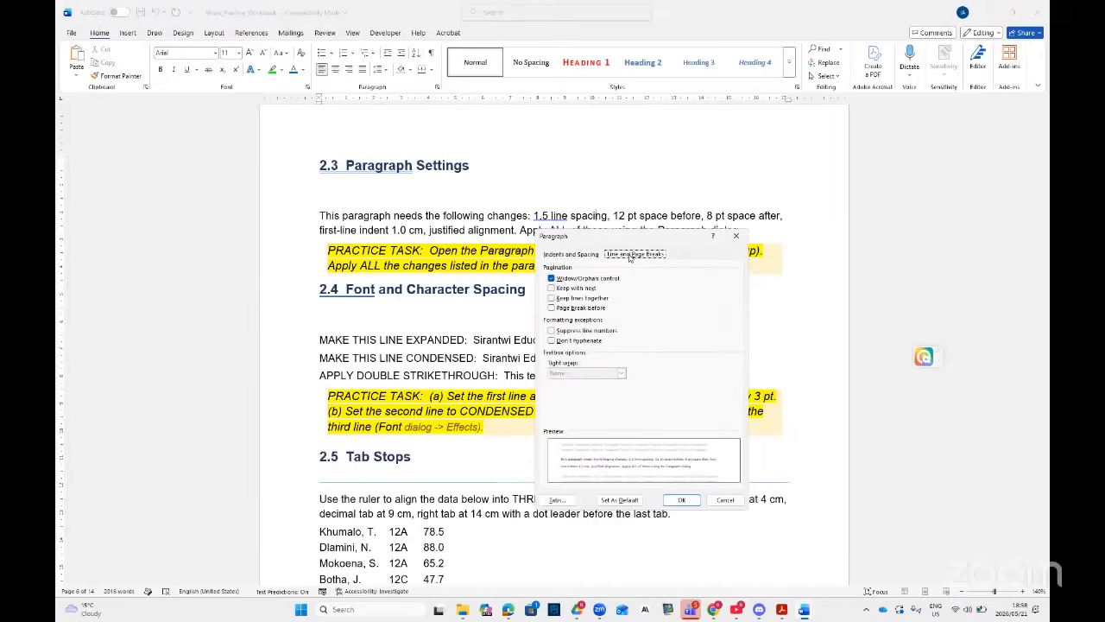
pyautogui.click(551, 299)
pyautogui.click(680, 500)
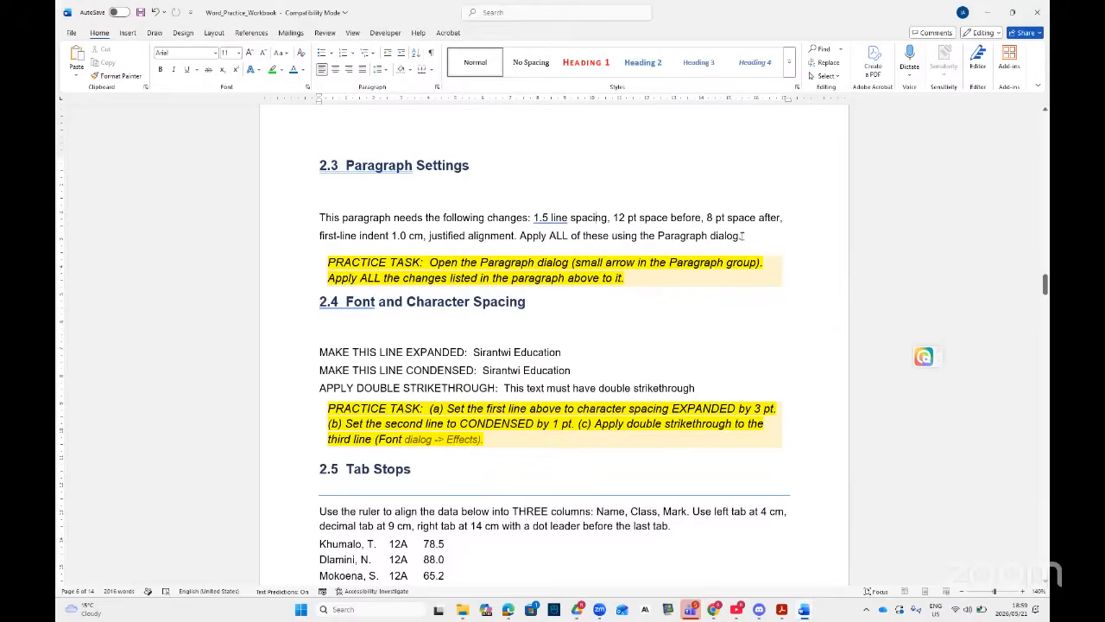
# - Indent the first line of the section 2.3 paragraph by 1 cm and move its right indent to about 15 cm on the ruler
pyautogui.moveTo(742, 236); pyautogui.dragTo(333, 227)
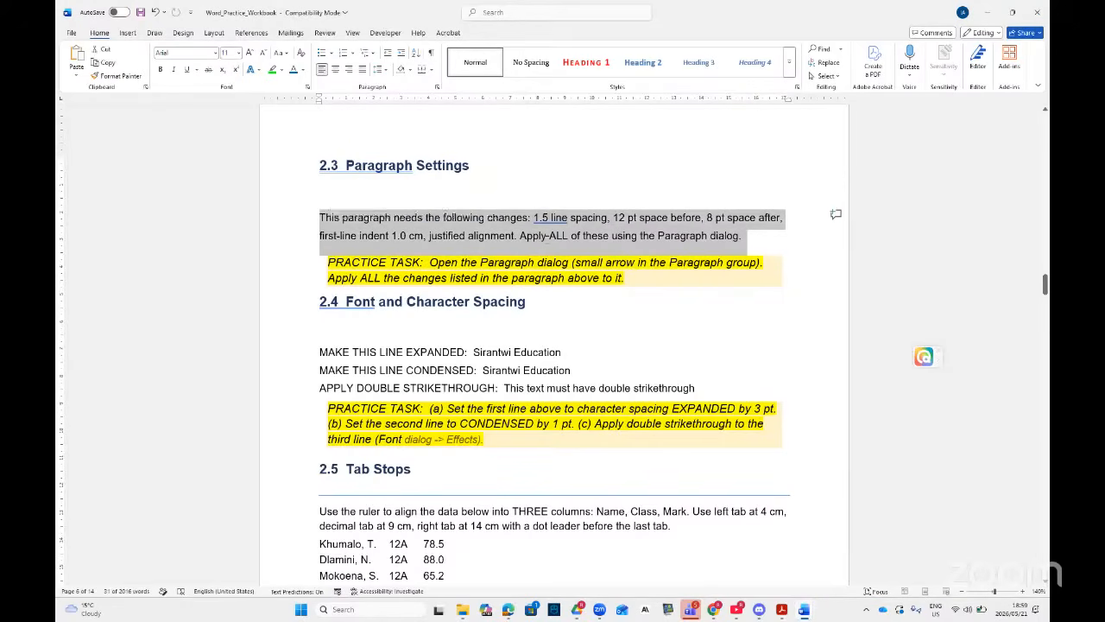
pyautogui.click(547, 236)
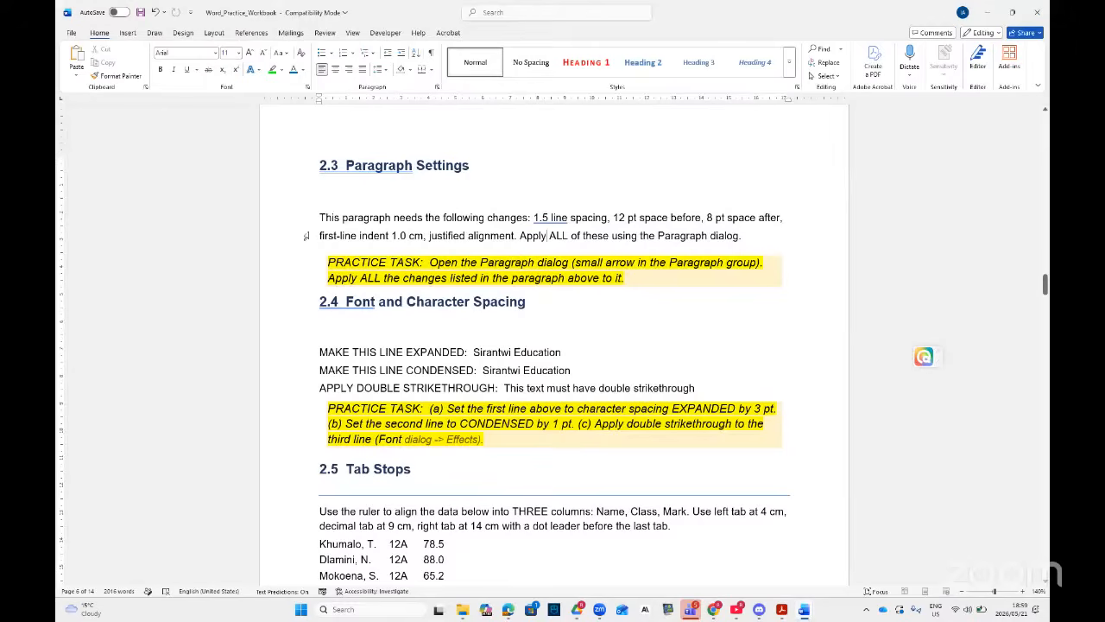
pyautogui.moveTo(320, 218); pyautogui.dragTo(741, 235)
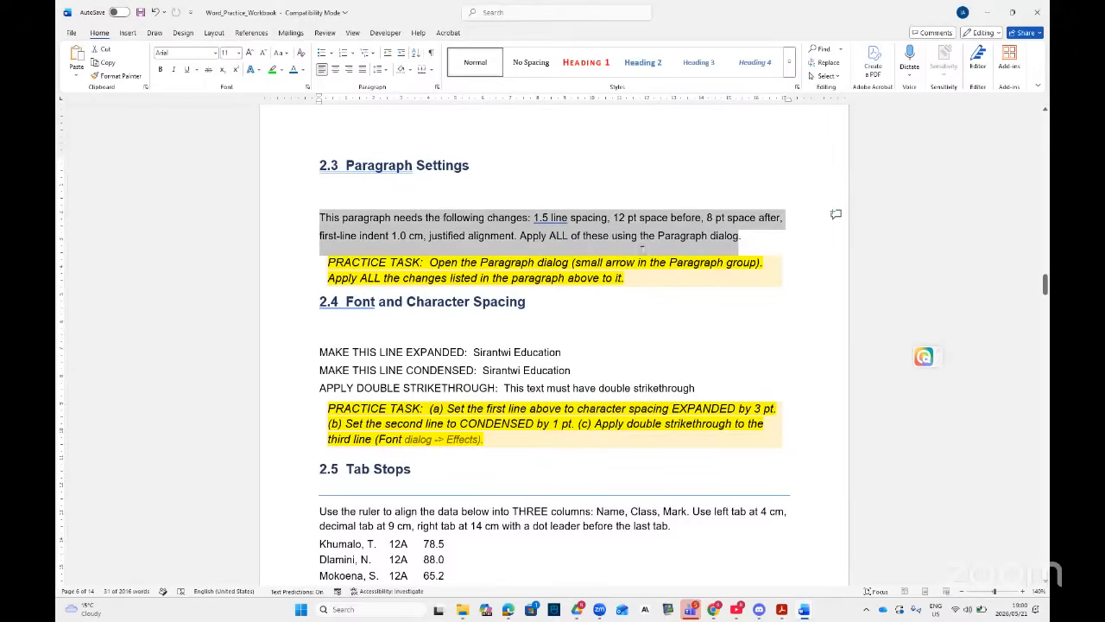
pyautogui.scroll(-1, 642, 250)
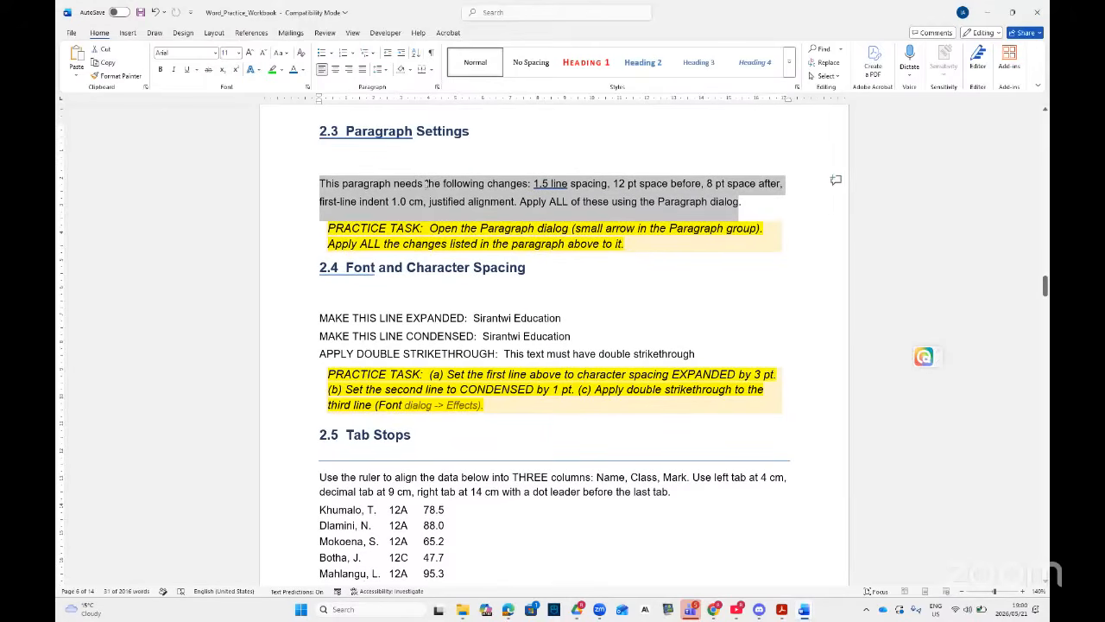
pyautogui.click(359, 183)
pyautogui.moveTo(316, 183); pyautogui.dragTo(749, 206)
pyautogui.moveTo(319, 102); pyautogui.dragTo(346, 111)
pyautogui.moveTo(319, 98); pyautogui.dragTo(346, 100)
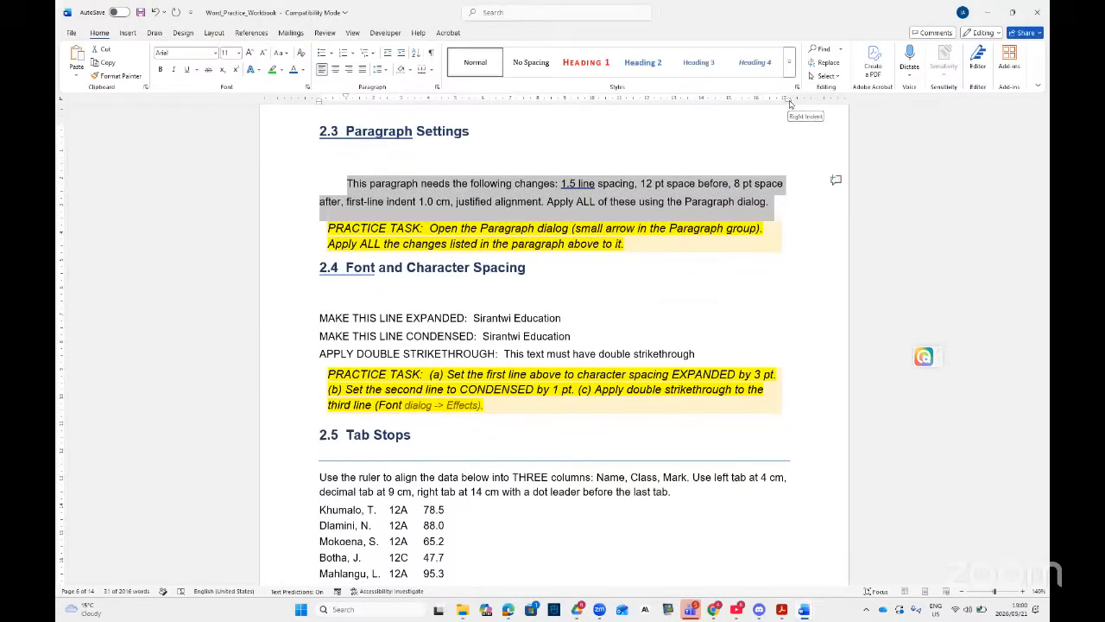
pyautogui.moveTo(789, 103); pyautogui.dragTo(733, 98)
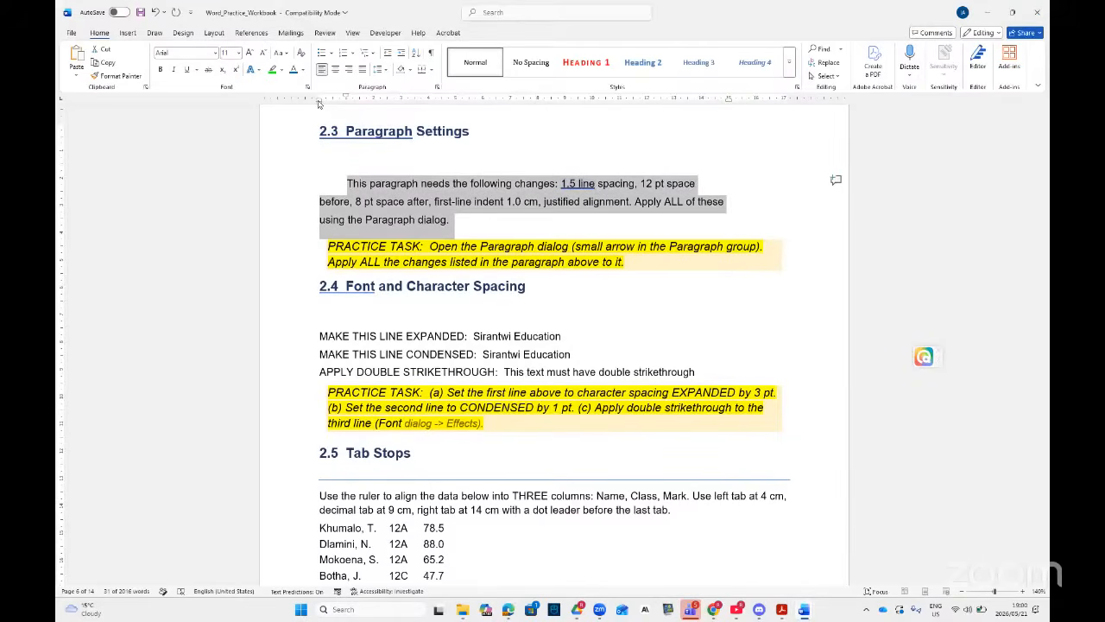
# - Try a hanging indent of about 2 cm on the paragraph, and change it to a first-line indent of about 2 cm
pyautogui.moveTo(344, 97)
pyautogui.mouseDown()
pyautogui.moveTo(317, 101)
pyautogui.moveTo(374, 105)
pyautogui.mouseUp()
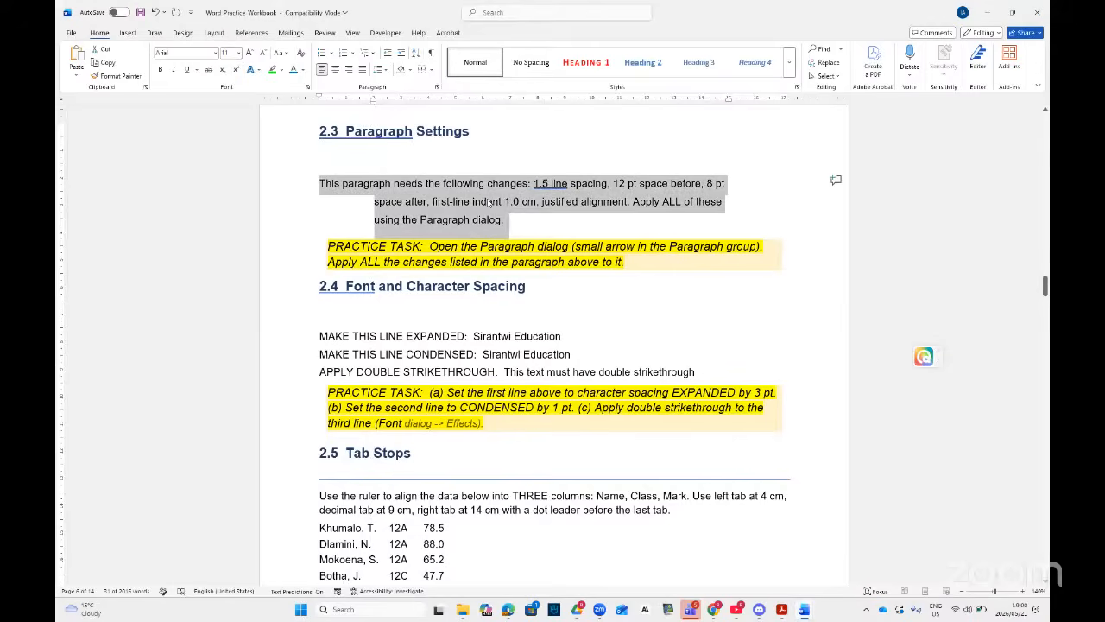
pyautogui.scroll(-1, 475, 214)
pyautogui.scroll(1, 475, 212)
pyautogui.moveTo(374, 102)
pyautogui.mouseDown()
pyautogui.moveTo(321, 102)
pyautogui.moveTo(375, 101)
pyautogui.mouseUp()
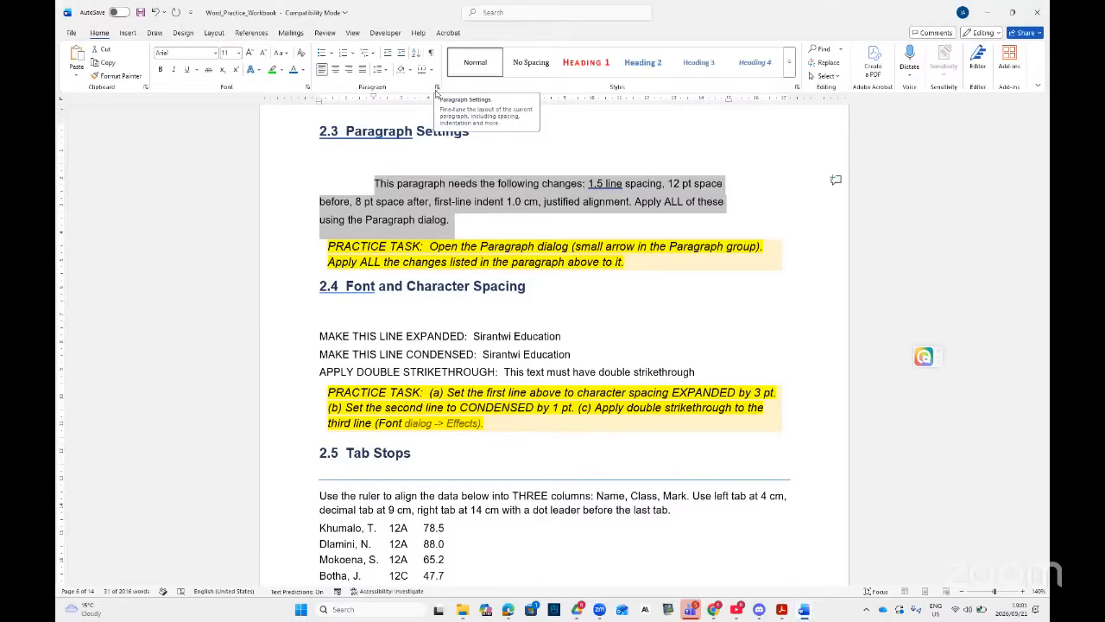
# - Expand the character spacing of the "MAKE THIS LINE EXPANDED" line in section 2.4 by 1 pt
pyautogui.click(471, 222)
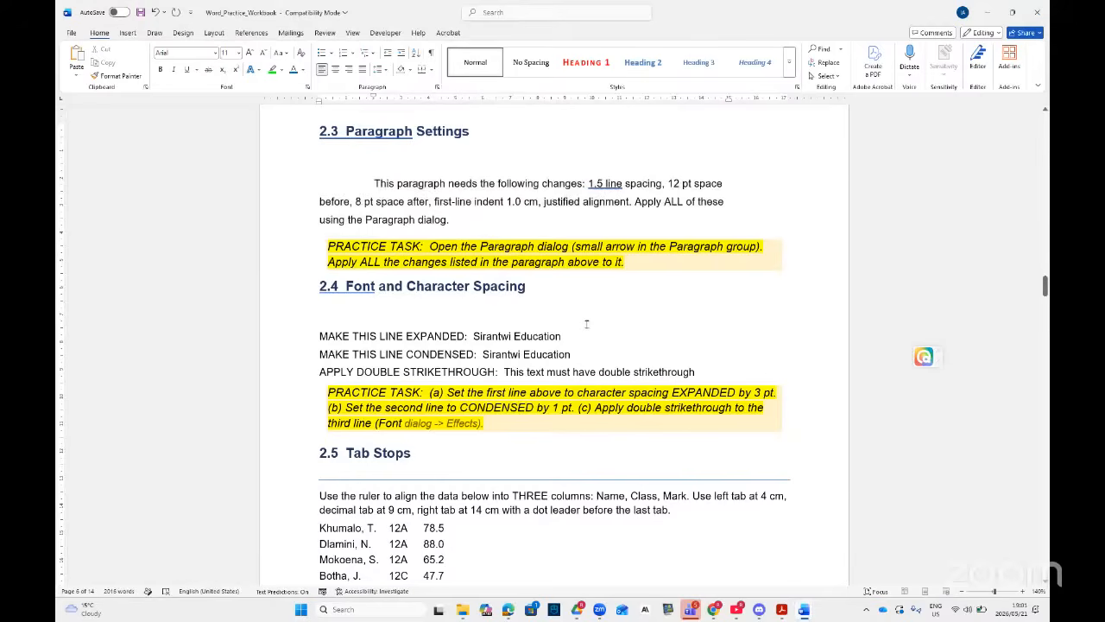
pyautogui.scroll(-1, 587, 324)
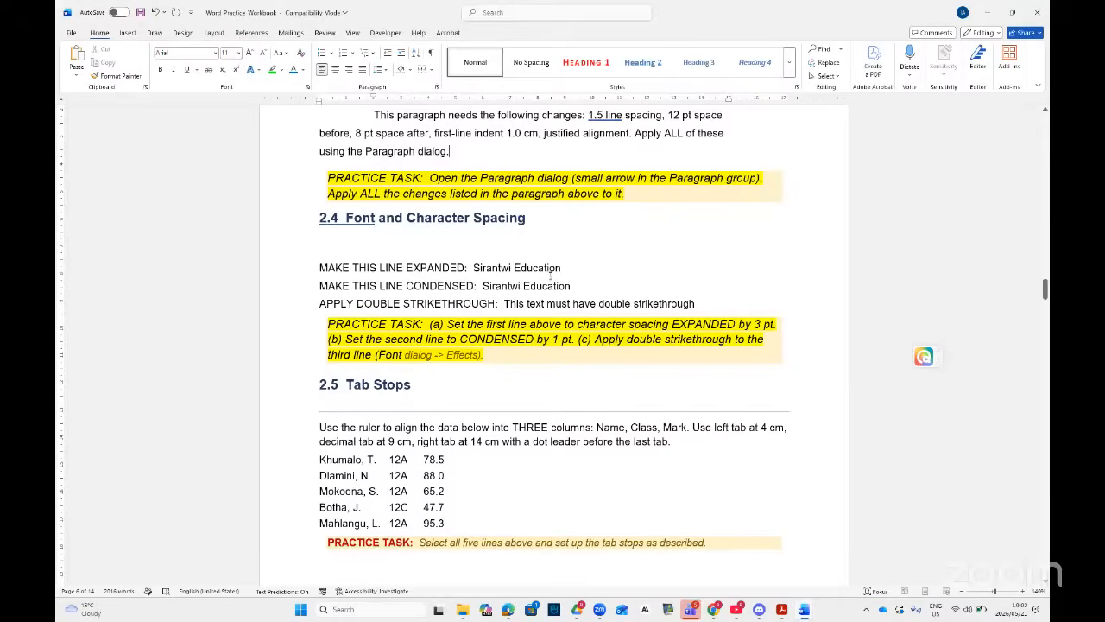
pyautogui.moveTo(563, 268); pyautogui.dragTo(333, 264)
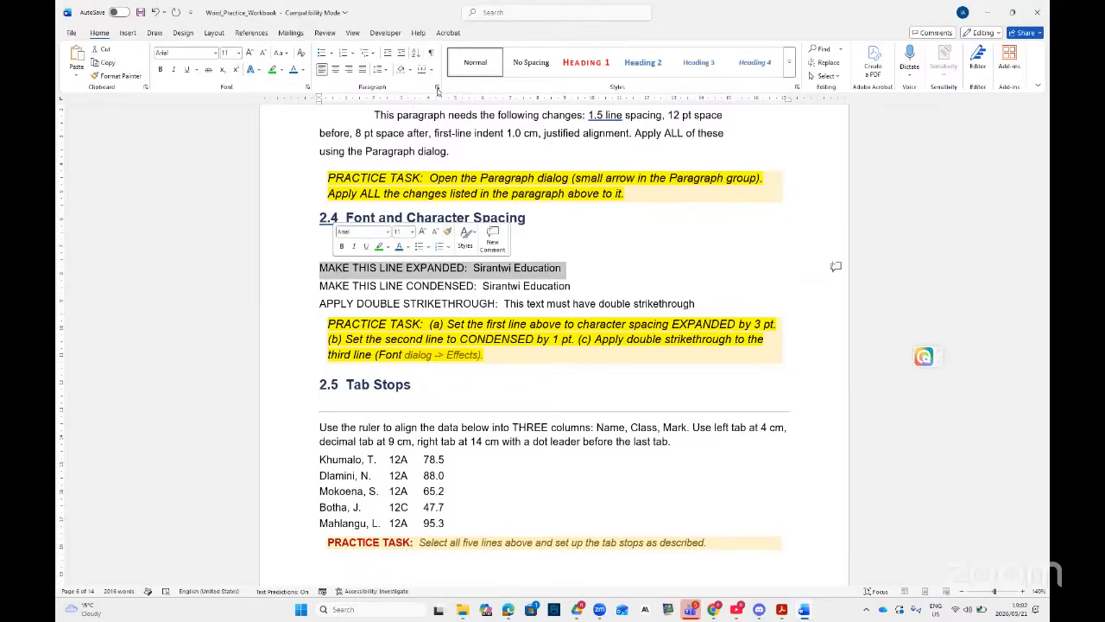
pyautogui.click(308, 88)
pyautogui.click(386, 156)
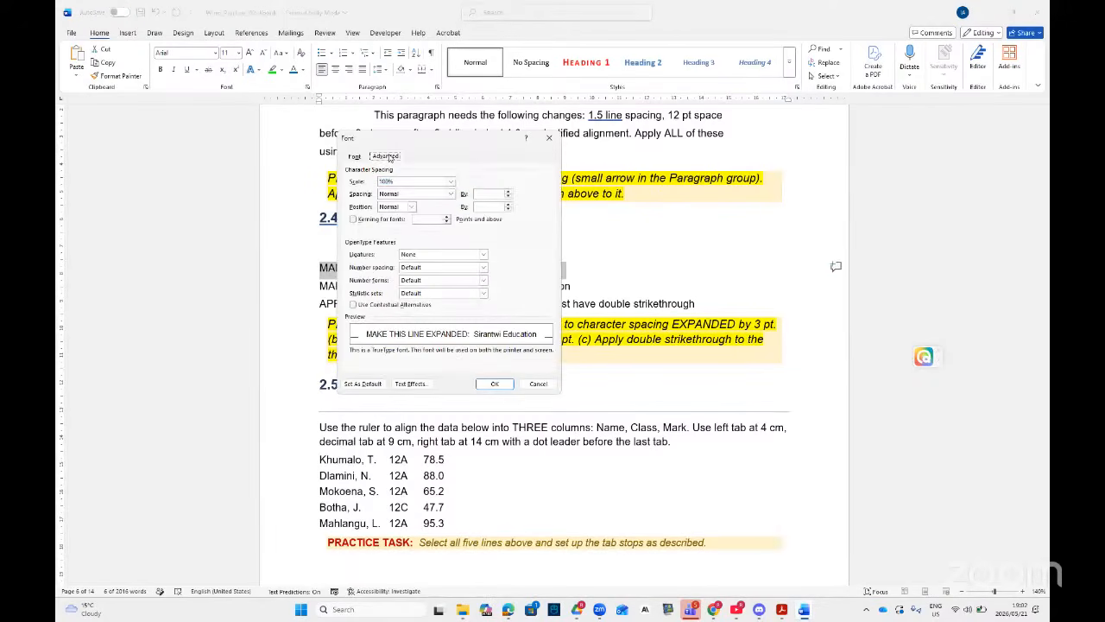
pyautogui.click(450, 194)
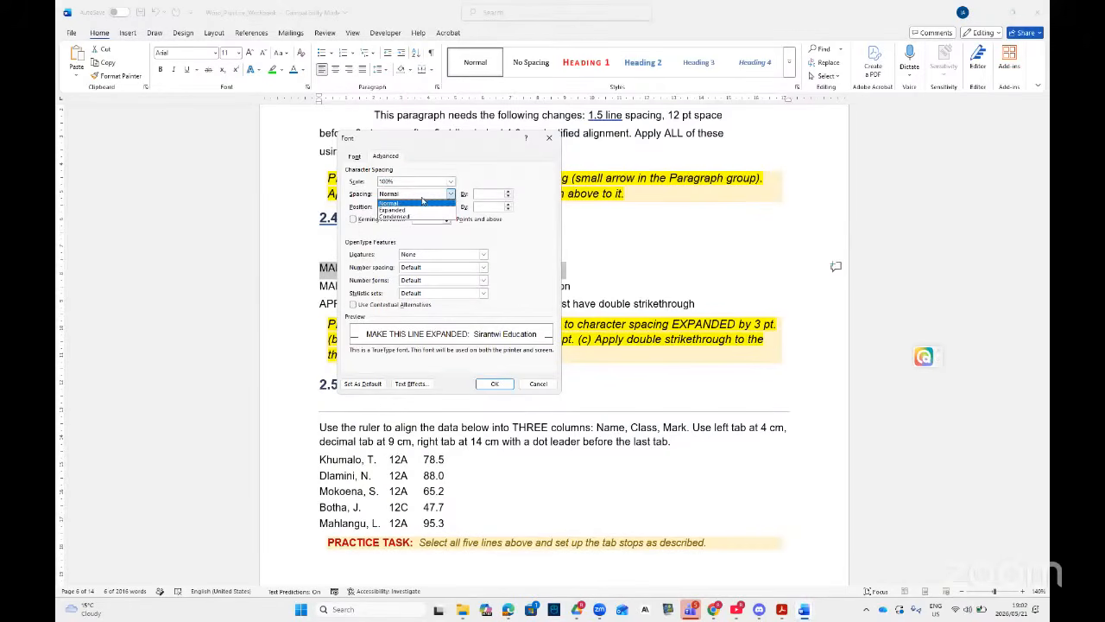
pyautogui.click(406, 210)
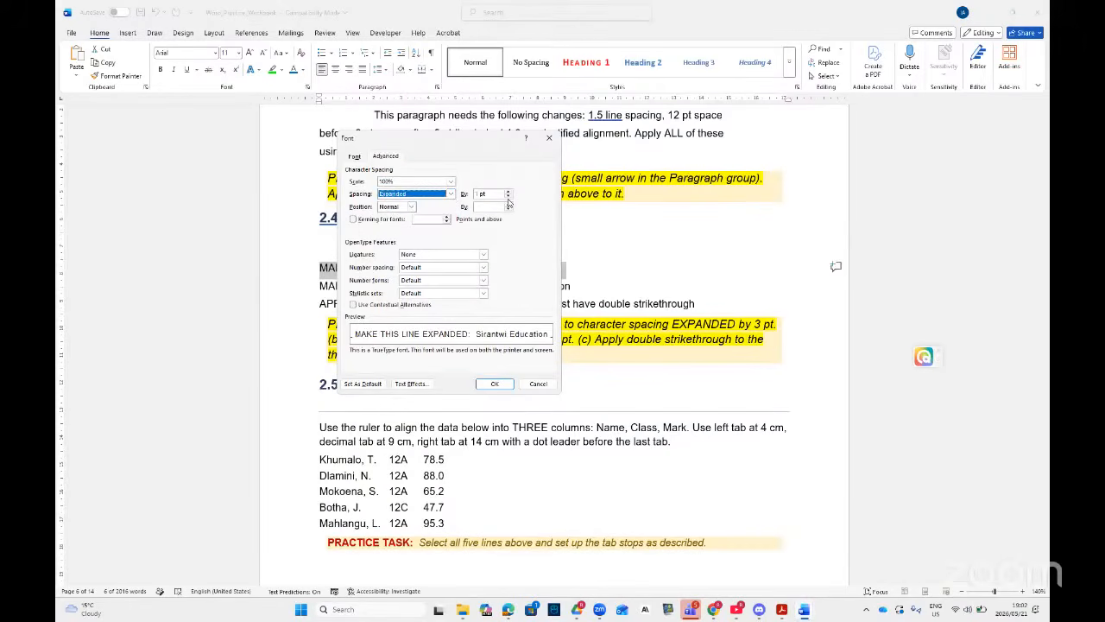
pyautogui.click(496, 382)
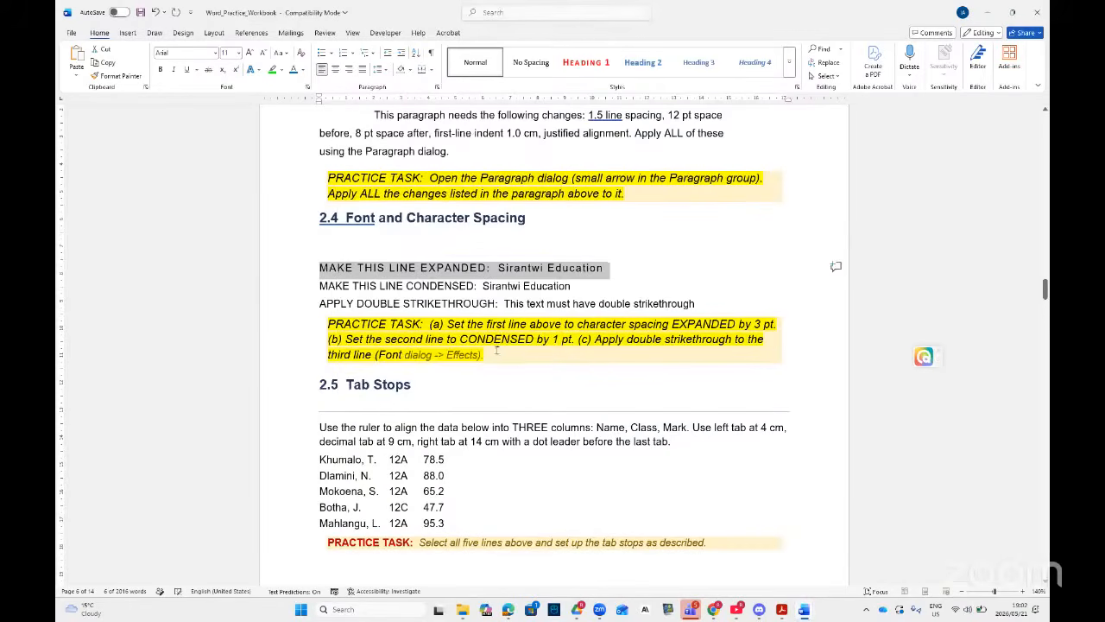
# - Condense the character spacing of the "MAKE THIS LINE CONDENSED" line by 1 pt
pyautogui.moveTo(571, 288); pyautogui.dragTo(333, 288)
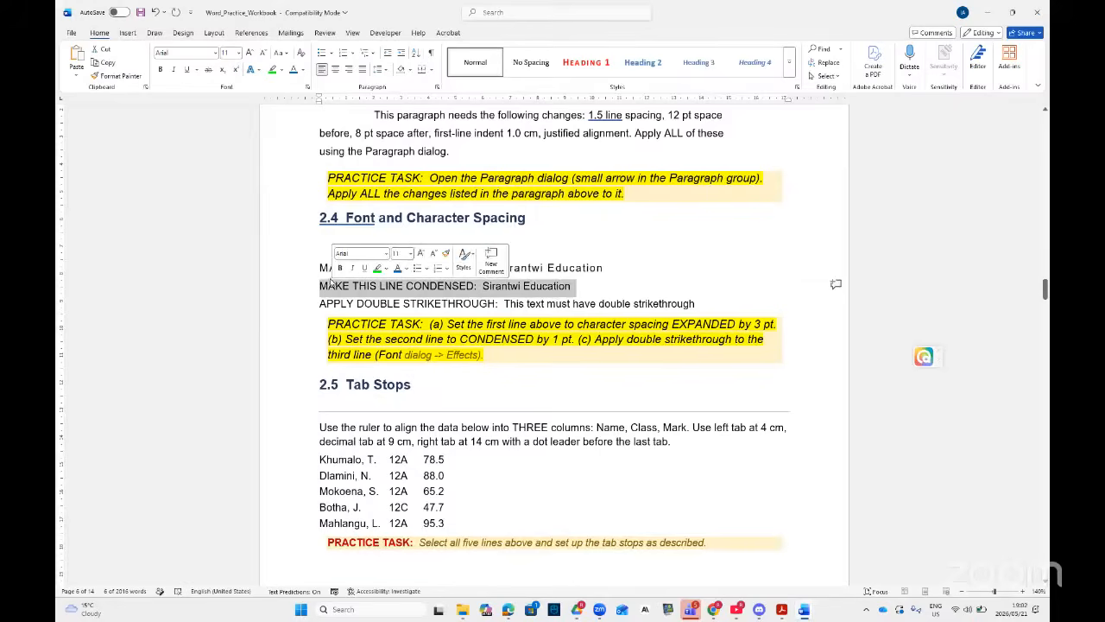
pyautogui.click(499, 12)
pyautogui.write('fon')
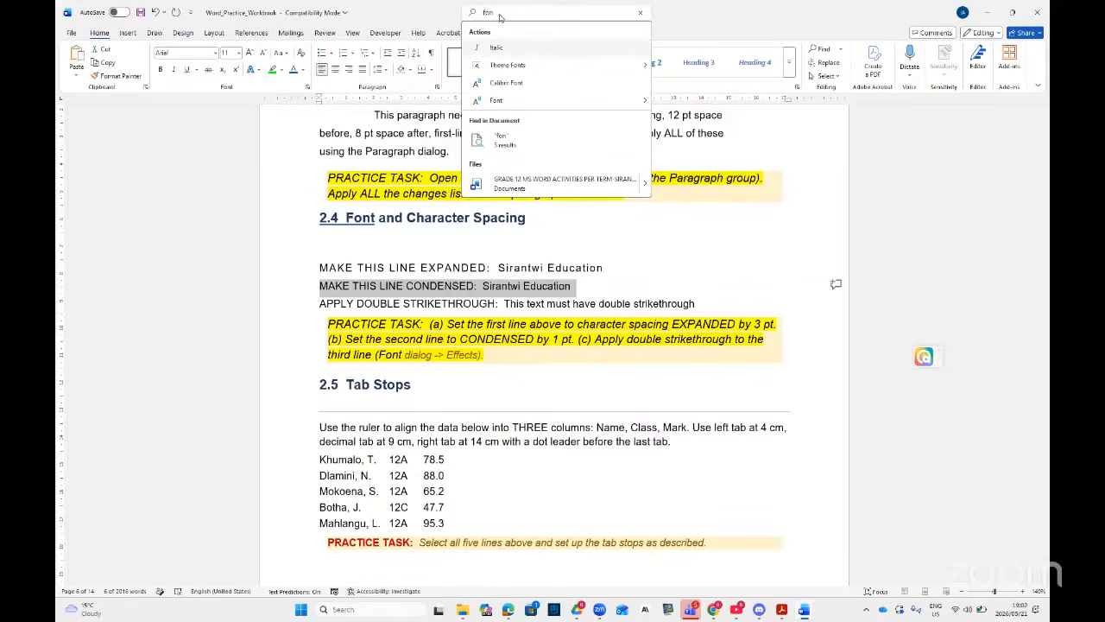
pyautogui.moveTo(520, 100)
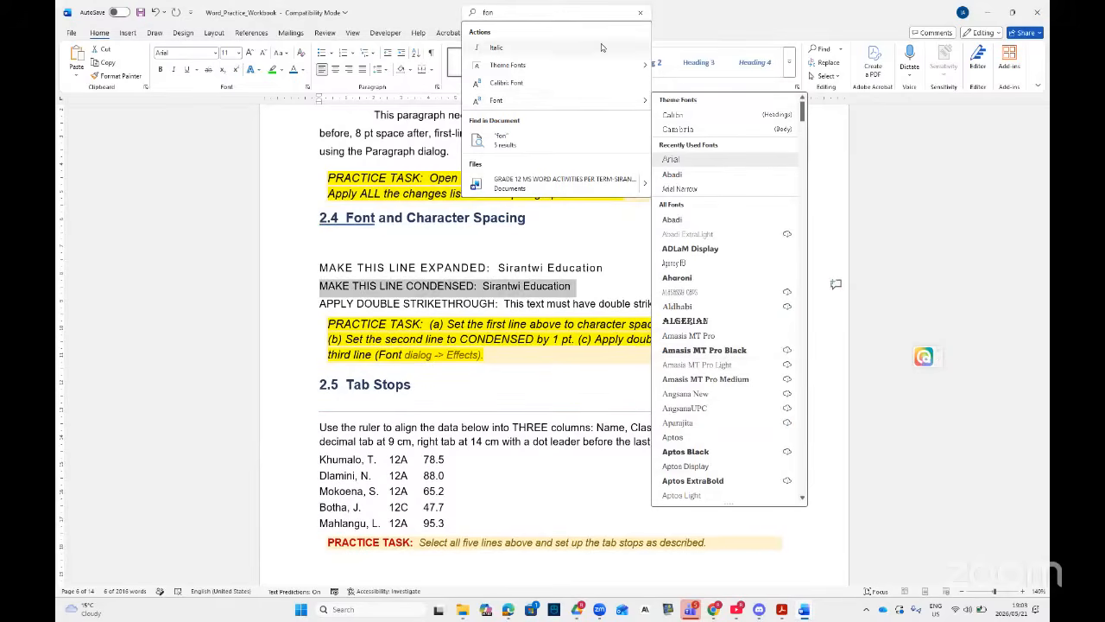
pyautogui.click(308, 87)
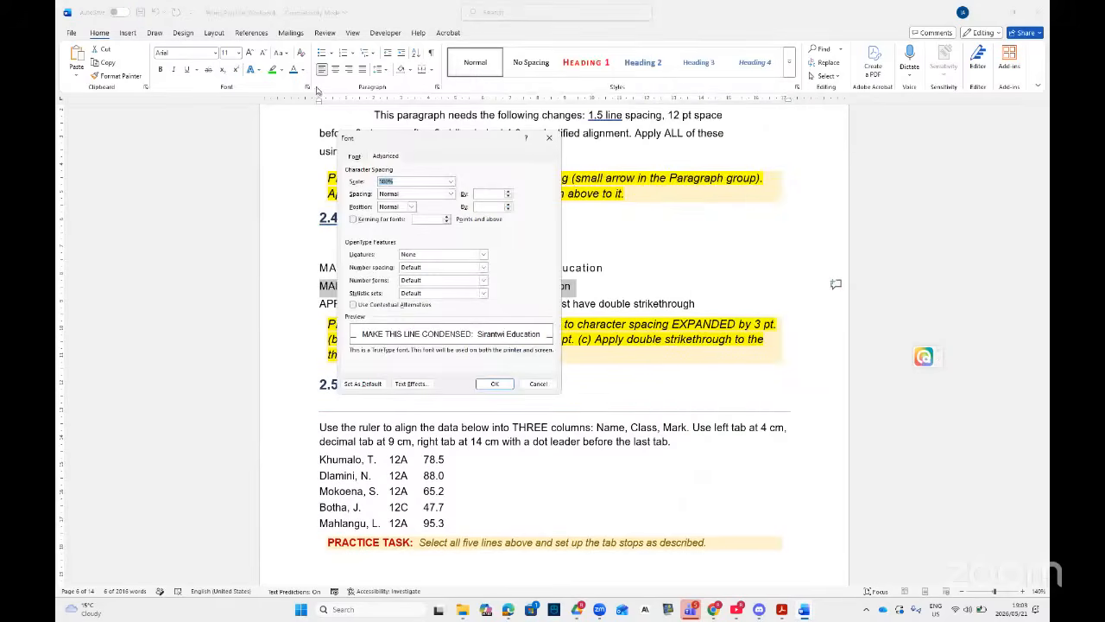
pyautogui.click(451, 194)
pyautogui.click(432, 215)
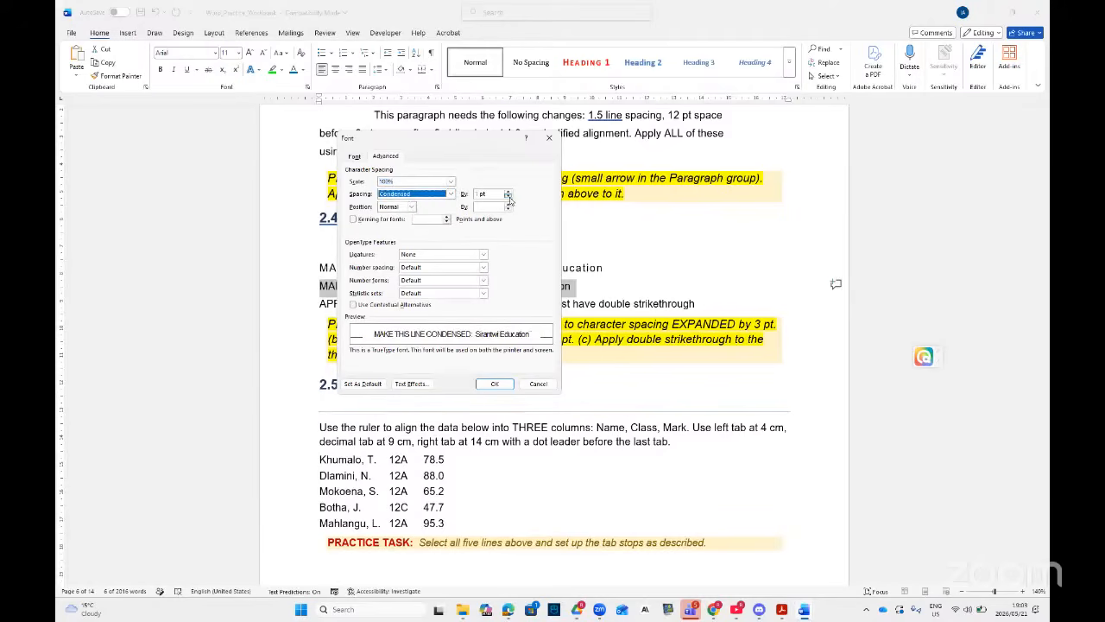
pyautogui.click(494, 383)
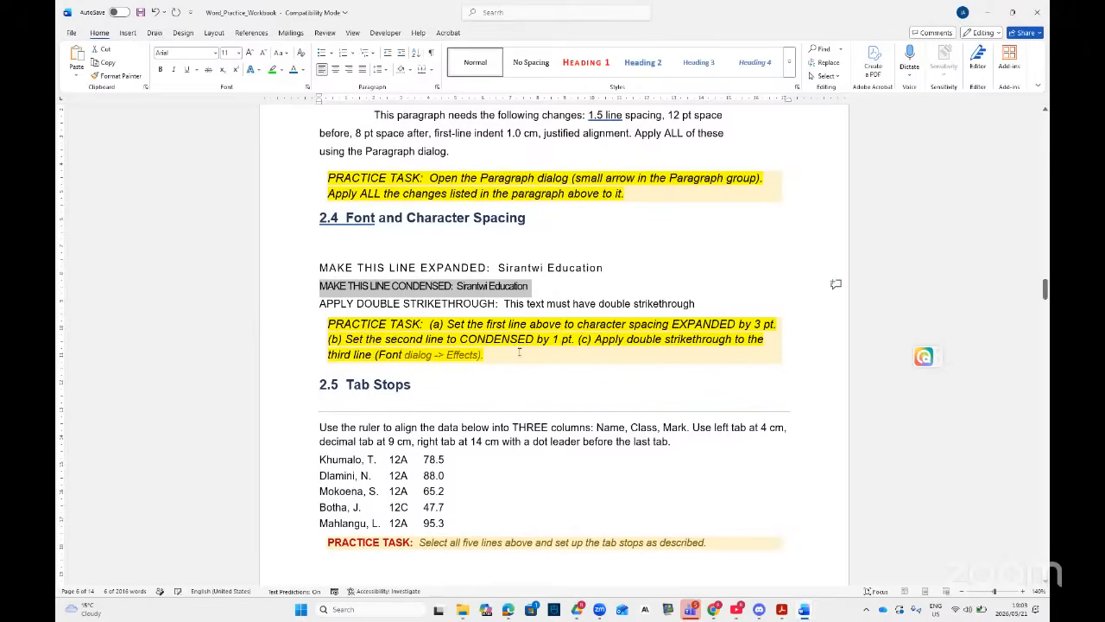
pyautogui.click(463, 297)
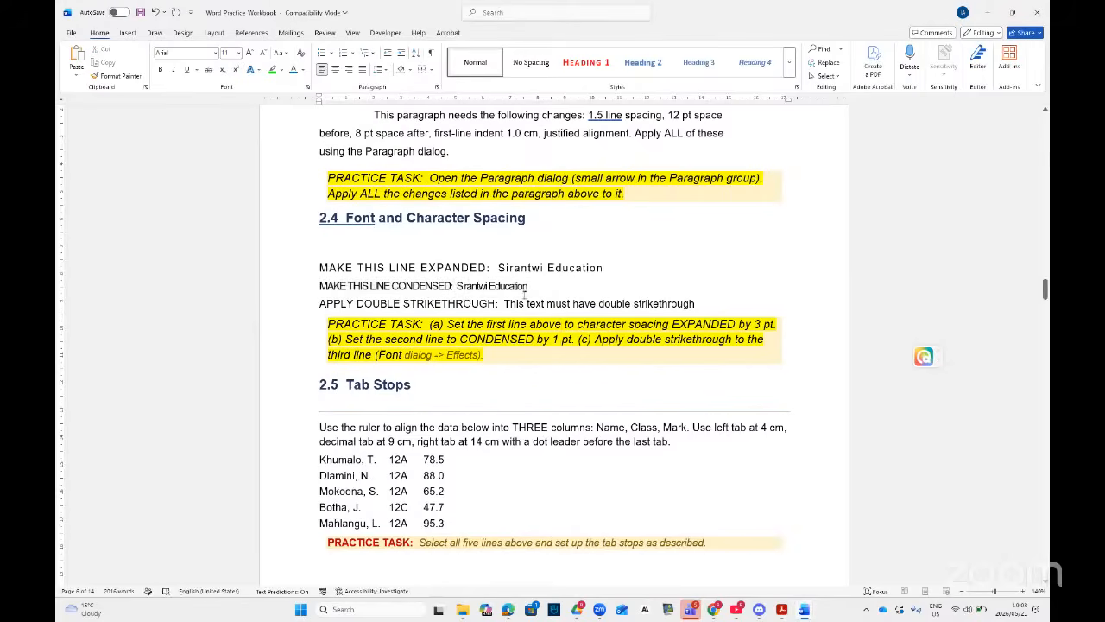
# - Increase the expanded character spacing of the first line in section 2.4 to about 1.4 pt
pyautogui.click(999, 592)
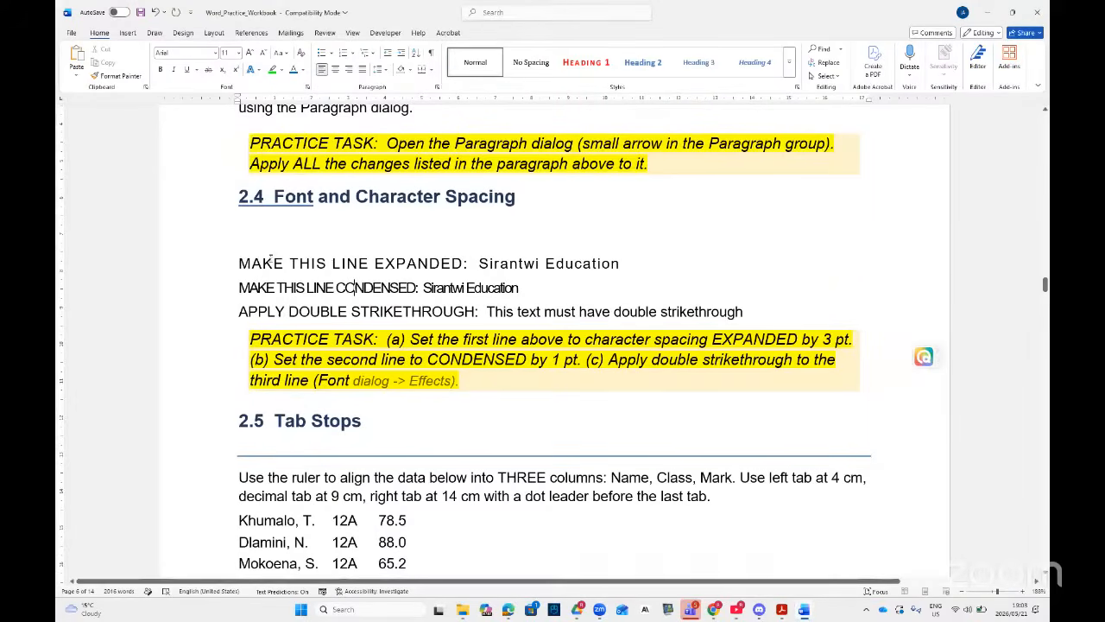
pyautogui.moveTo(251, 263); pyautogui.dragTo(626, 266)
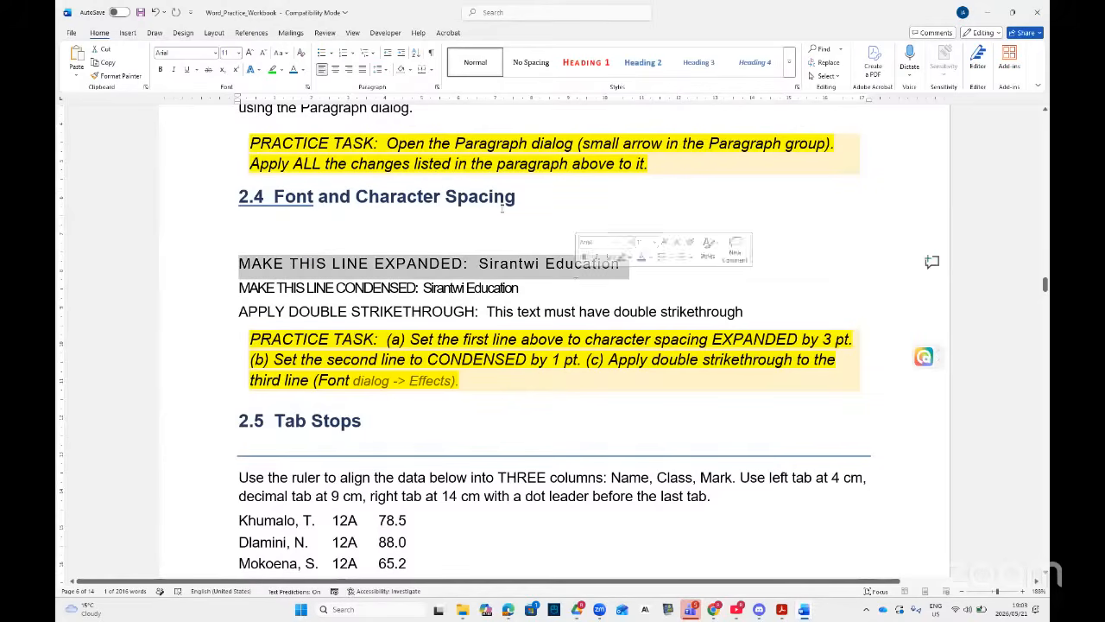
pyautogui.click(309, 88)
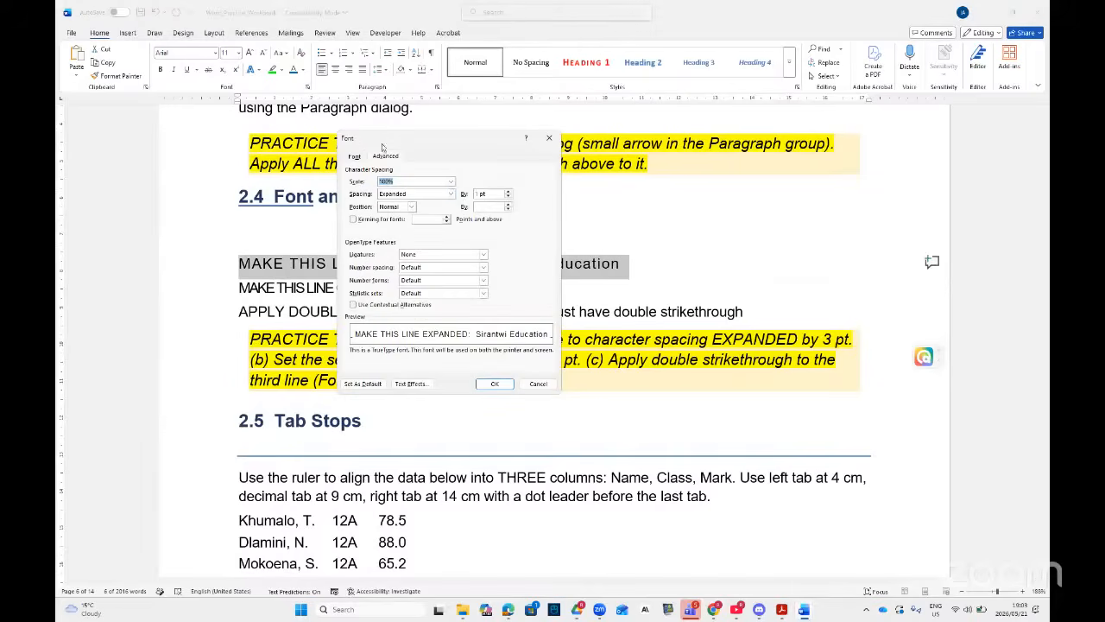
pyautogui.click(509, 191)
pyautogui.click(509, 191)
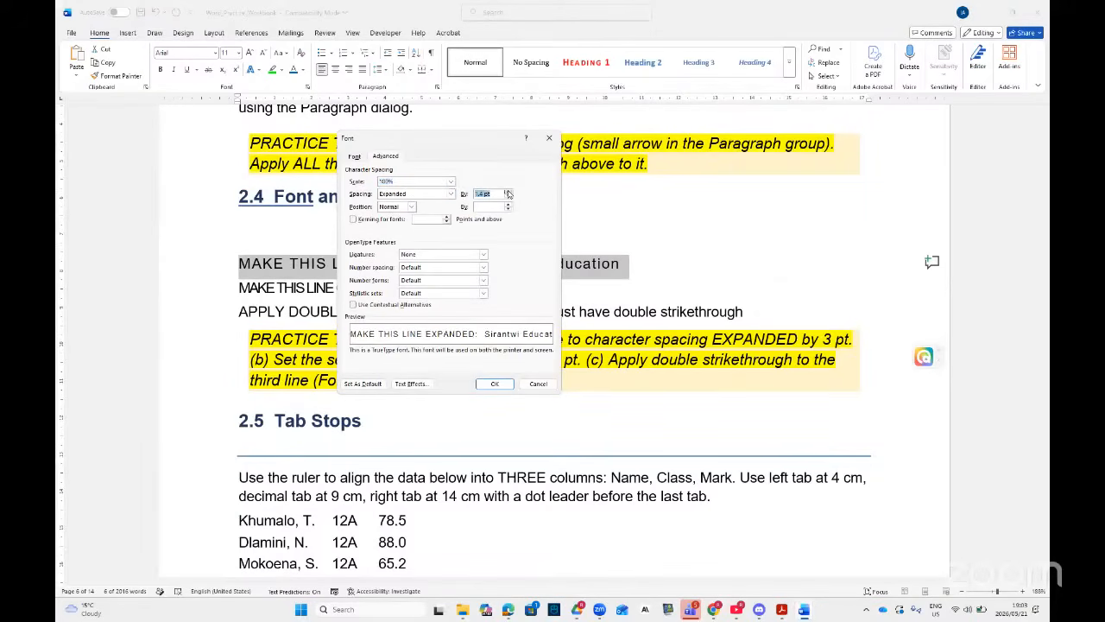
pyautogui.click(496, 384)
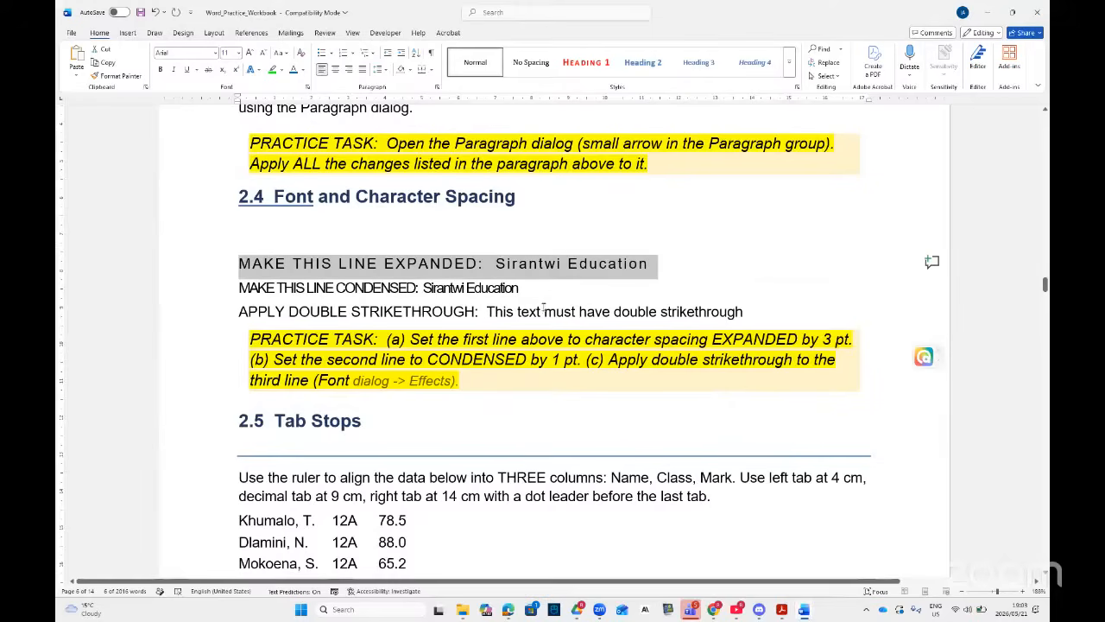
# - Try to apply the Double strikethrough effect to the "APPLY DOUBLE STRIKETHROUGH" line
pyautogui.moveTo(745, 312); pyautogui.dragTo(243, 313)
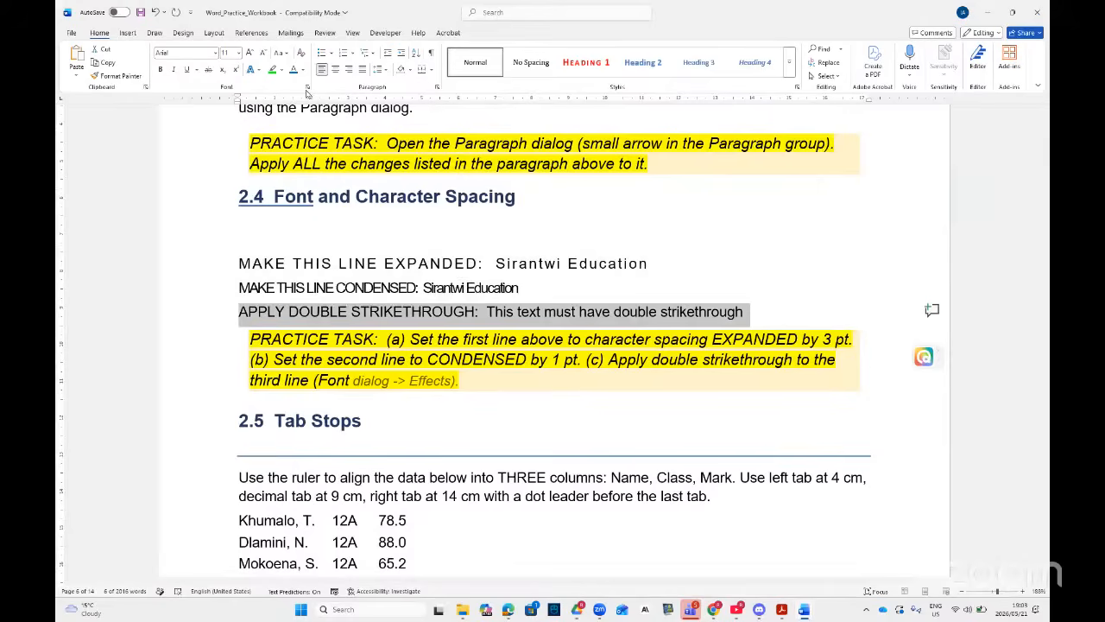
pyautogui.click(308, 87)
pyautogui.click(354, 158)
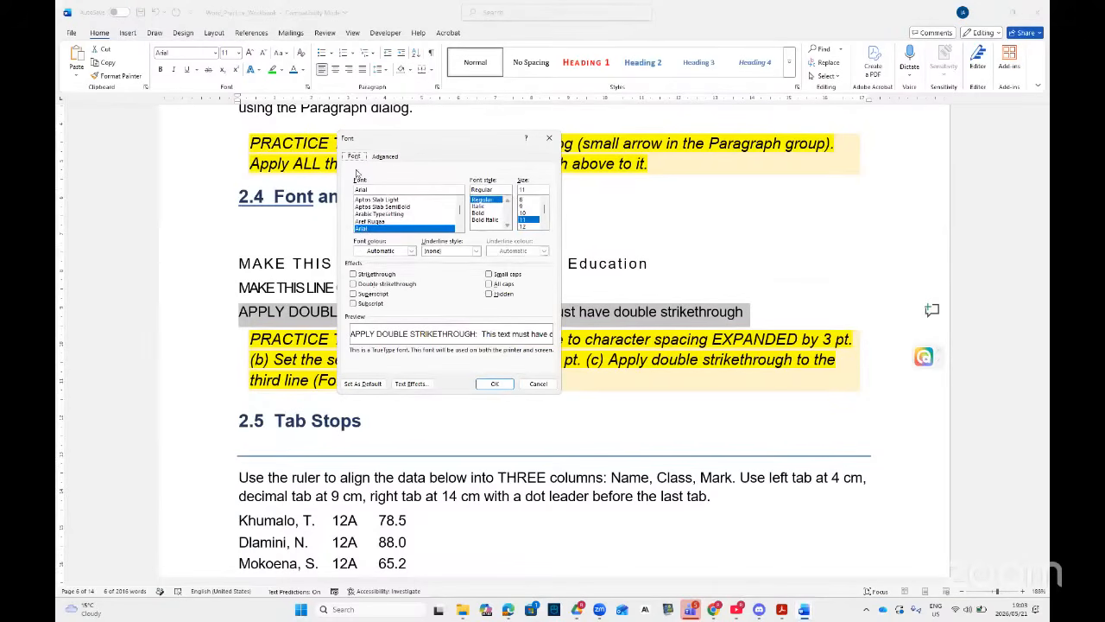
pyautogui.click(363, 285)
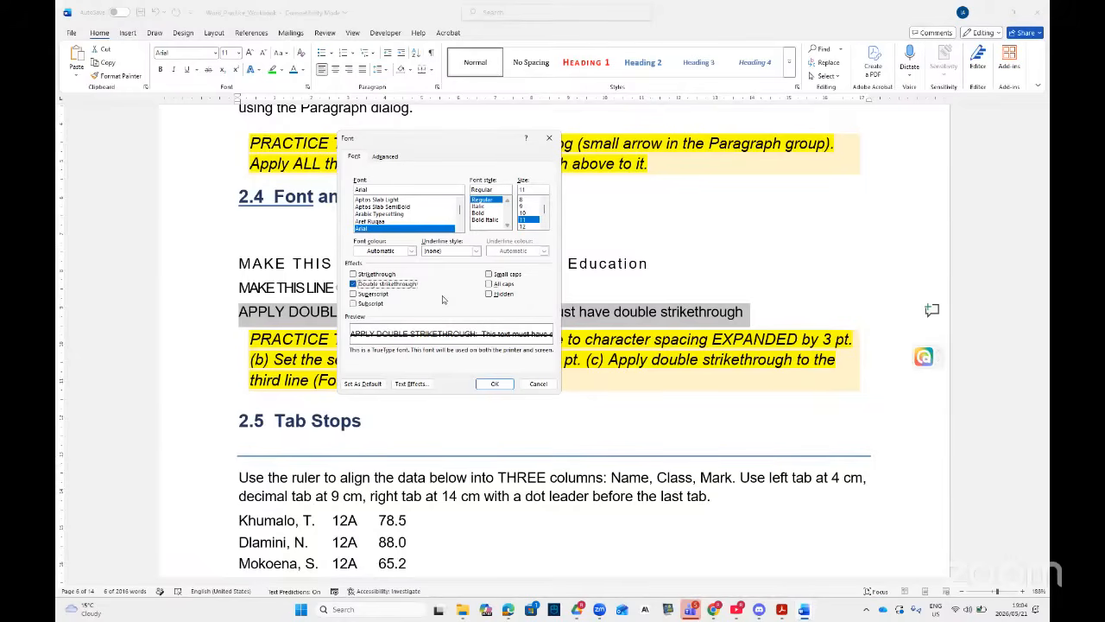
# - Look through the Format Text Effects options for the line, and close the font settings without applying them
pyautogui.click(412, 384)
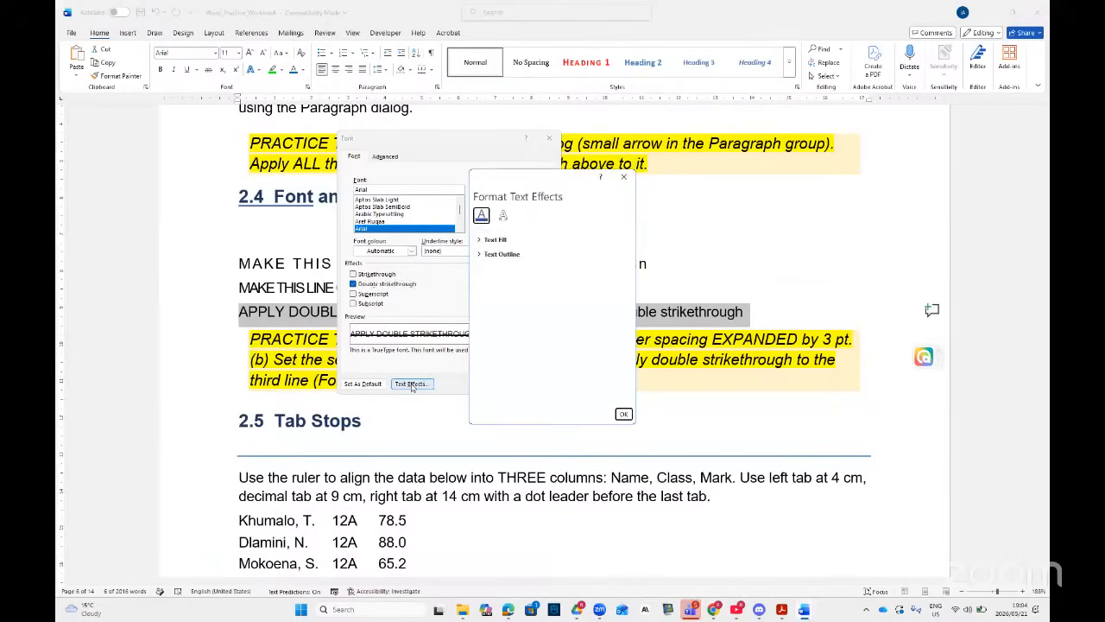
pyautogui.click(503, 215)
pyautogui.click(480, 298)
pyautogui.click(480, 298)
pyautogui.click(480, 283)
pyautogui.click(480, 284)
pyautogui.click(482, 268)
pyautogui.click(484, 253)
pyautogui.click(485, 242)
pyautogui.click(623, 414)
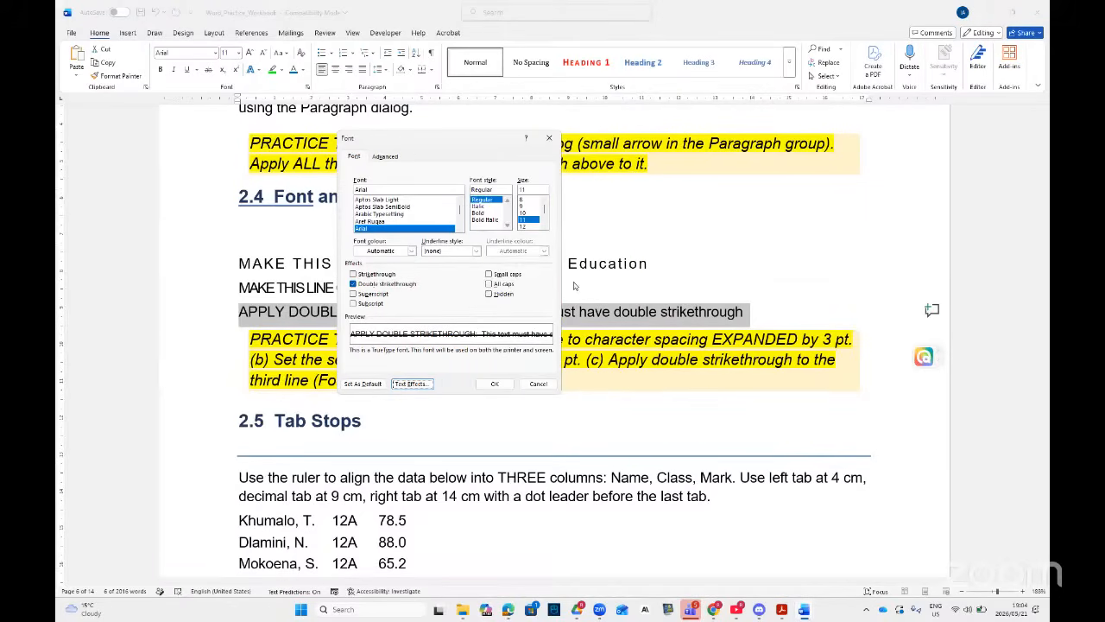
pyautogui.click(549, 138)
# - Set a left tab stop at 4 cm for the five data lines in section 2.5
pyautogui.scroll(-4, 557, 403)
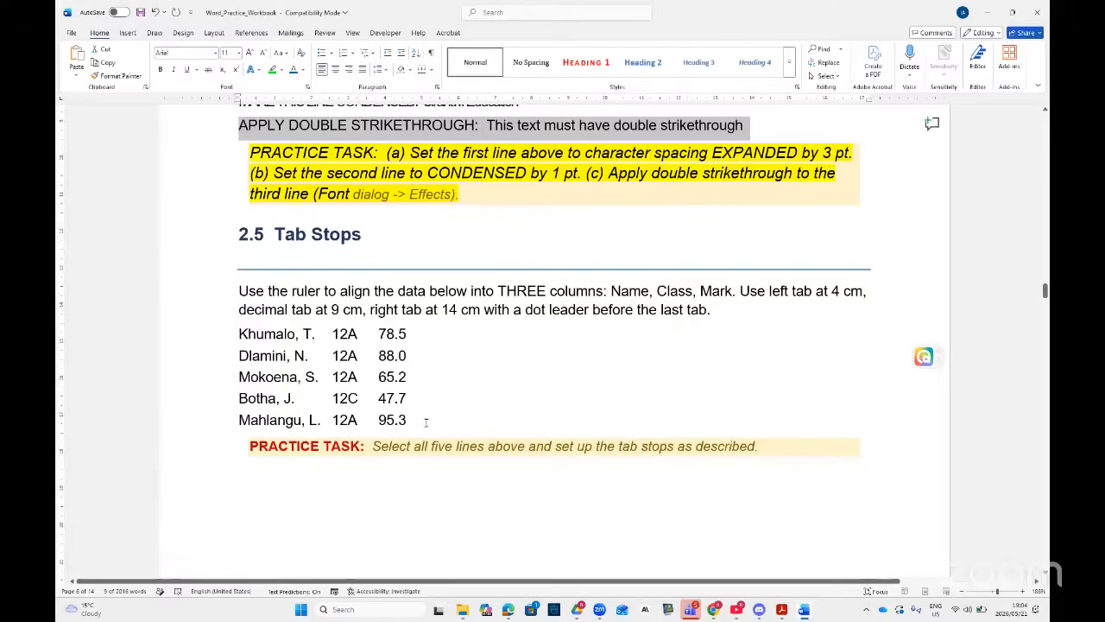
pyautogui.moveTo(422, 425); pyautogui.dragTo(242, 336)
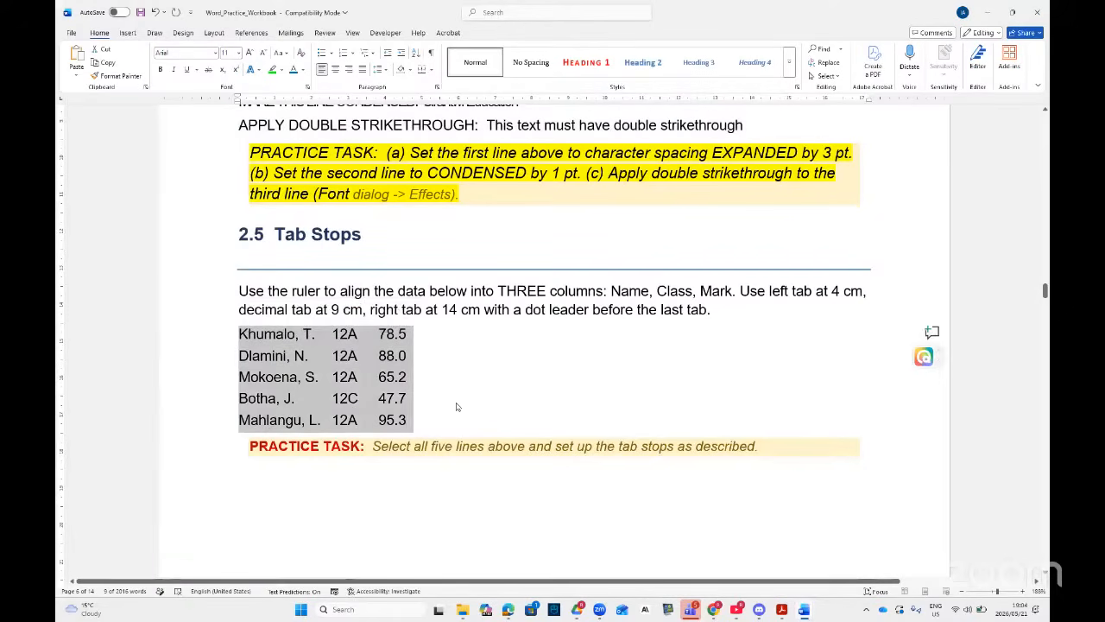
pyautogui.scroll(-3, 469, 386)
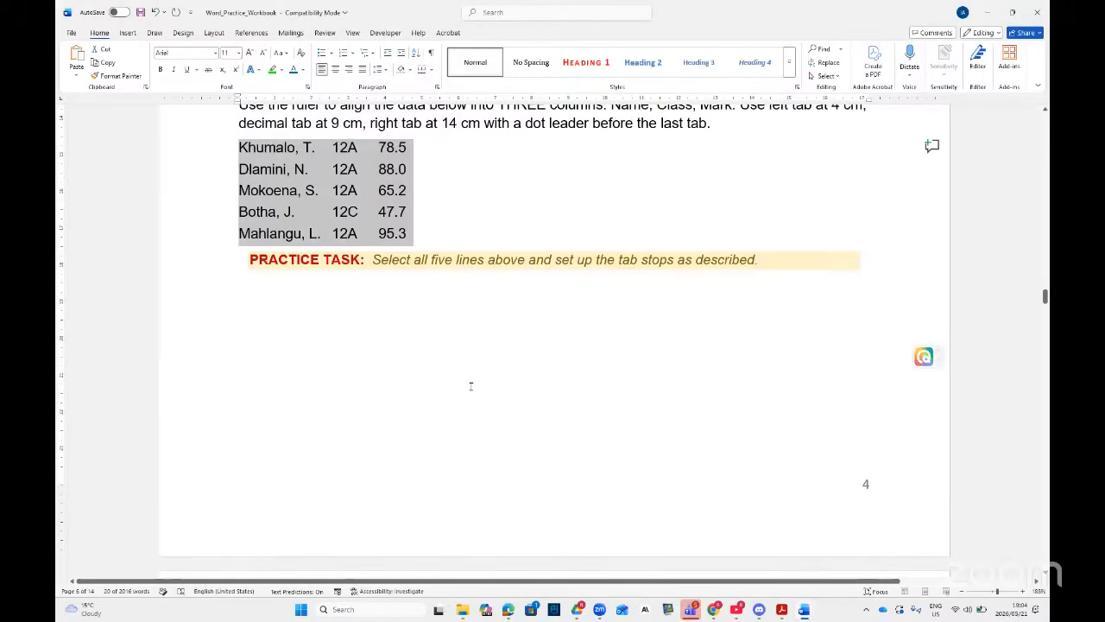
pyautogui.scroll(1, 521, 396)
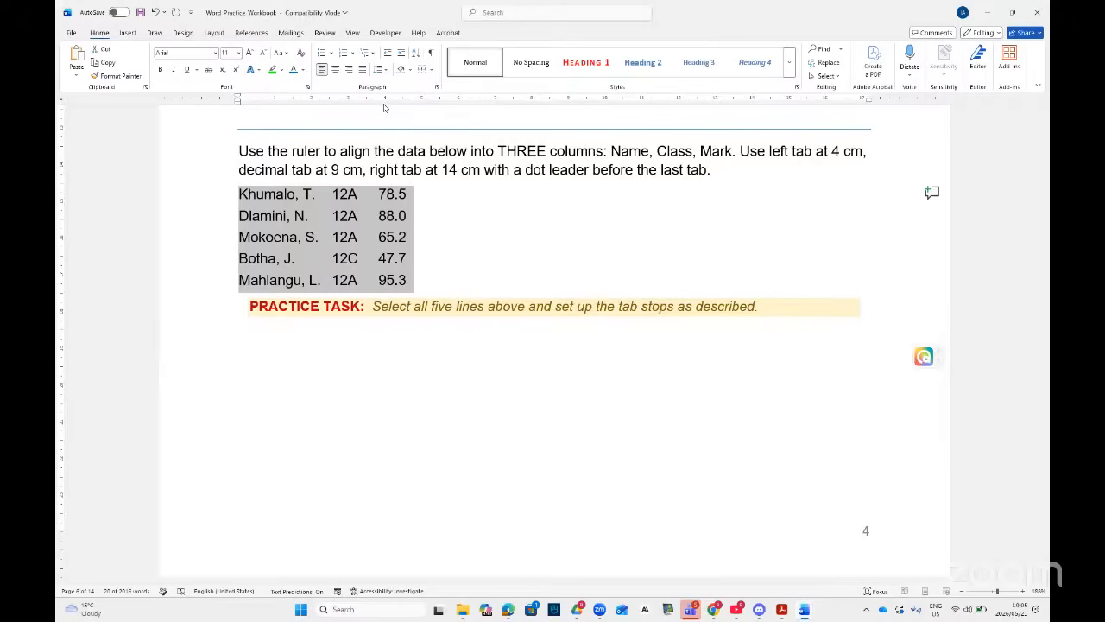
pyautogui.doubleClick(386, 107)
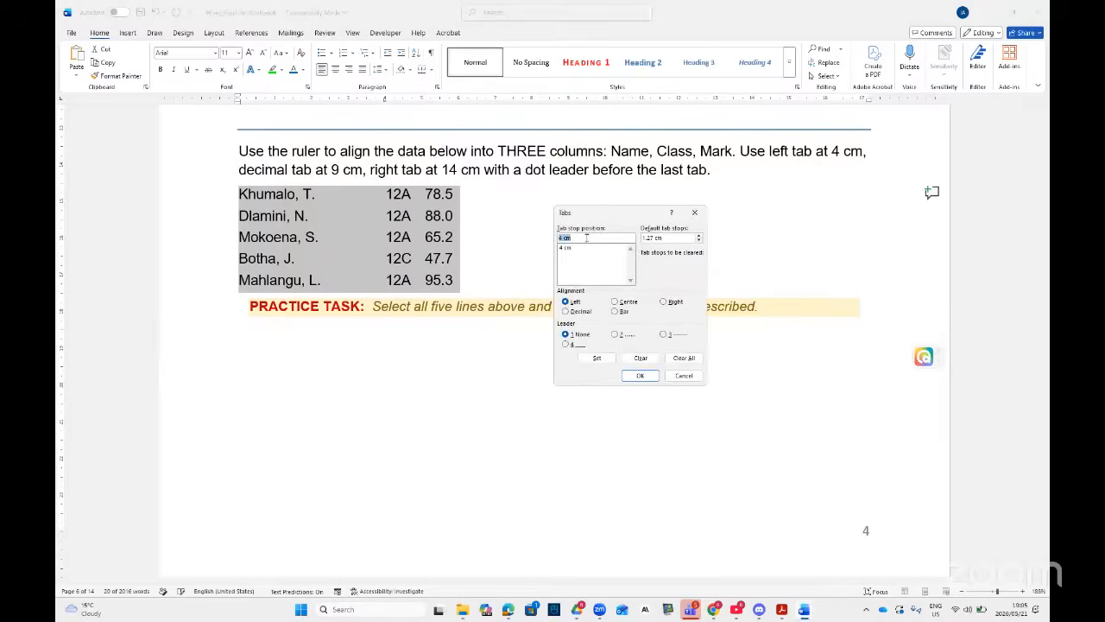
pyautogui.click(603, 361)
# - Add a decimal tab stop at 9 cm with no leader to the five data lines
pyautogui.write('9')
pyautogui.click(580, 312)
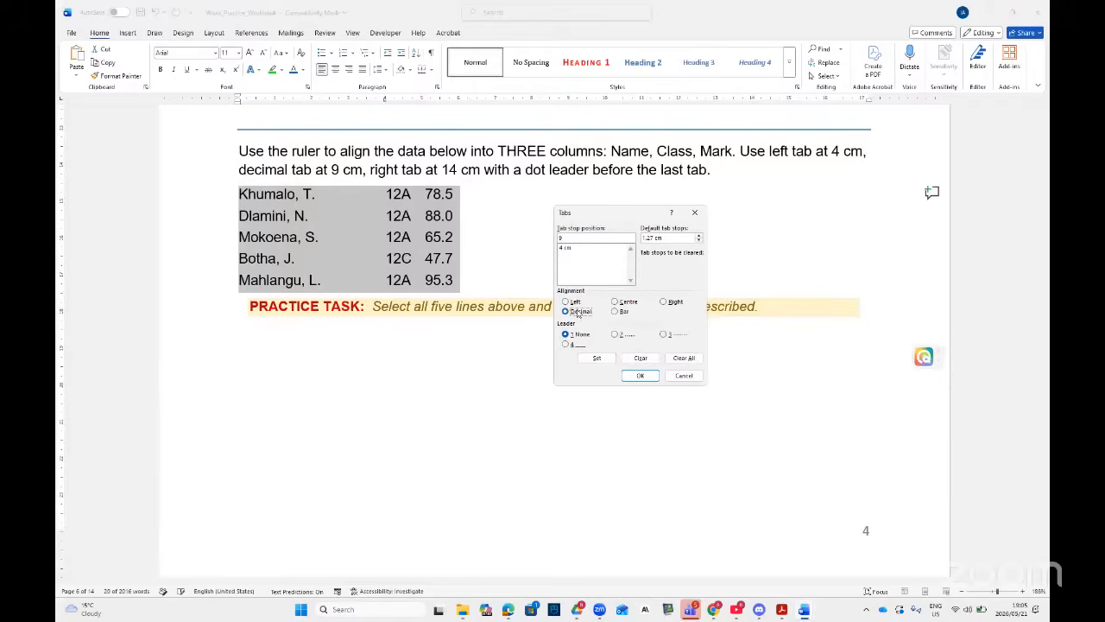
pyautogui.click(599, 357)
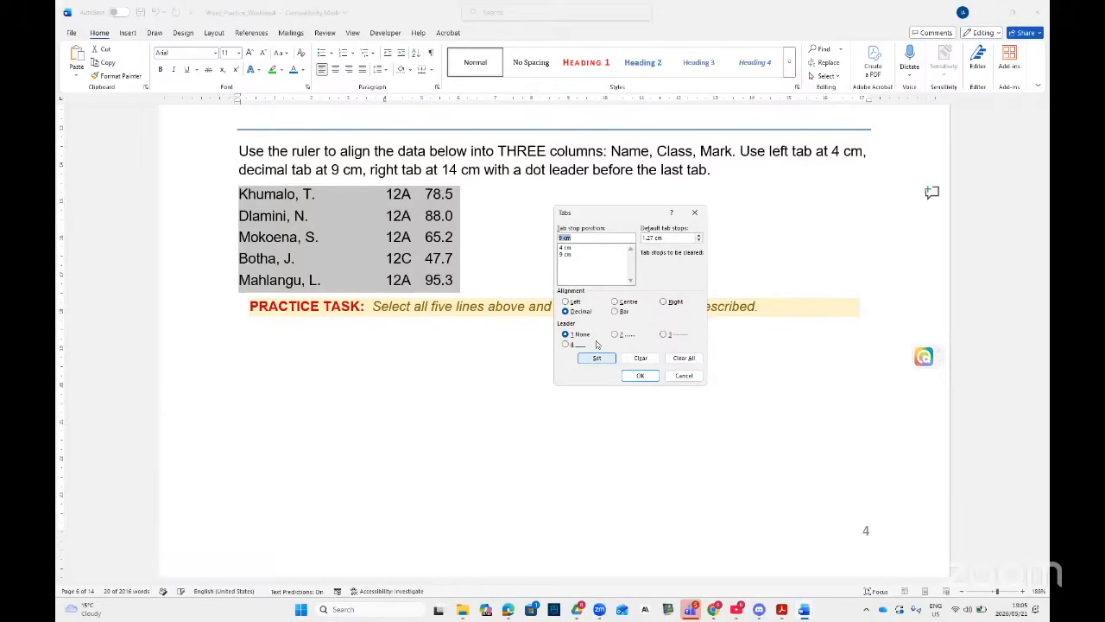
# - Add a right tab stop at 14 cm with leader style 3 and apply the tab stops to the five lines
pyautogui.write('14')
pyautogui.click(664, 302)
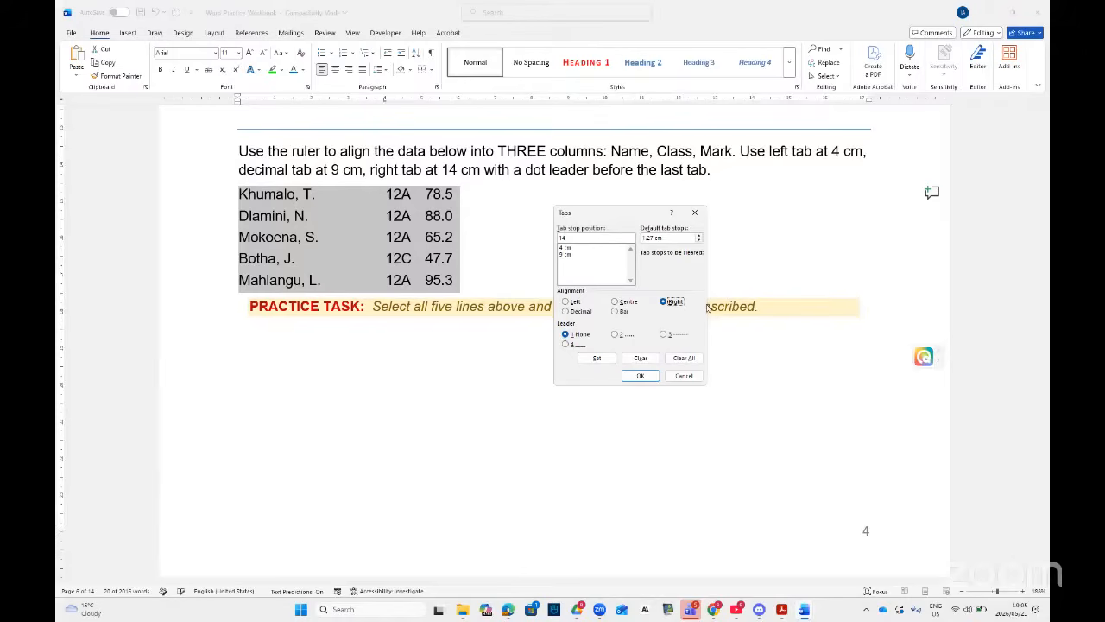
pyautogui.click(662, 335)
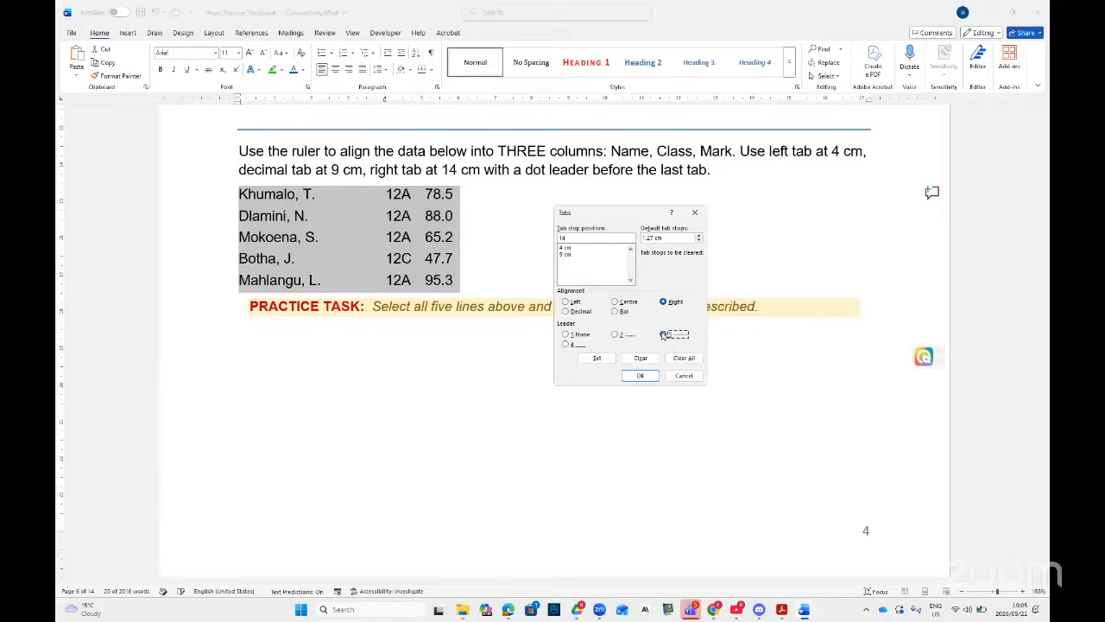
pyautogui.click(597, 358)
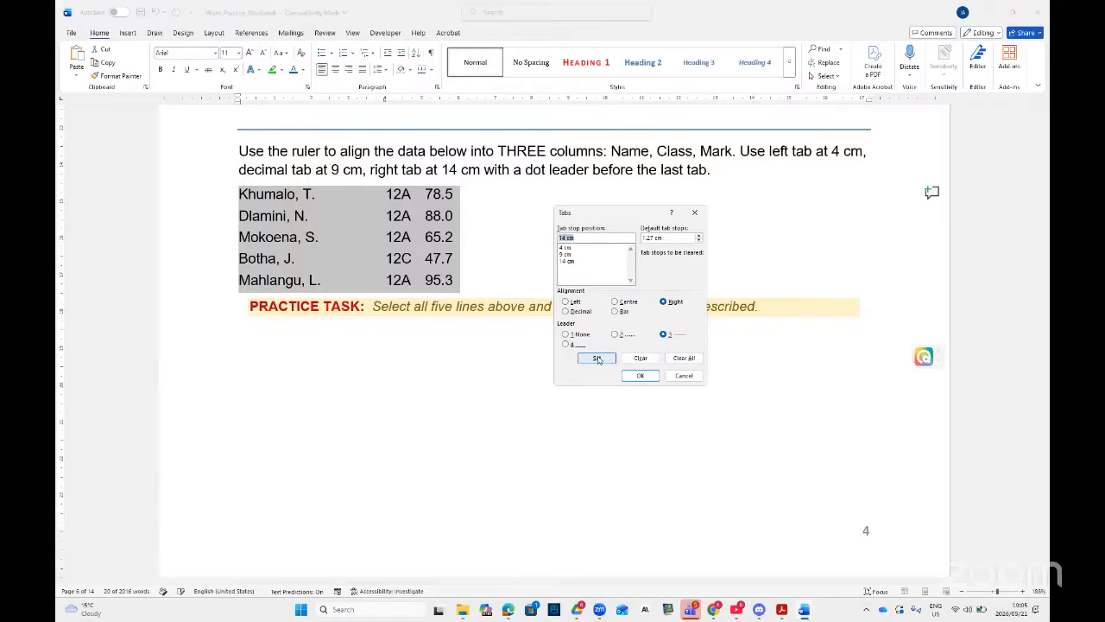
pyautogui.click(640, 375)
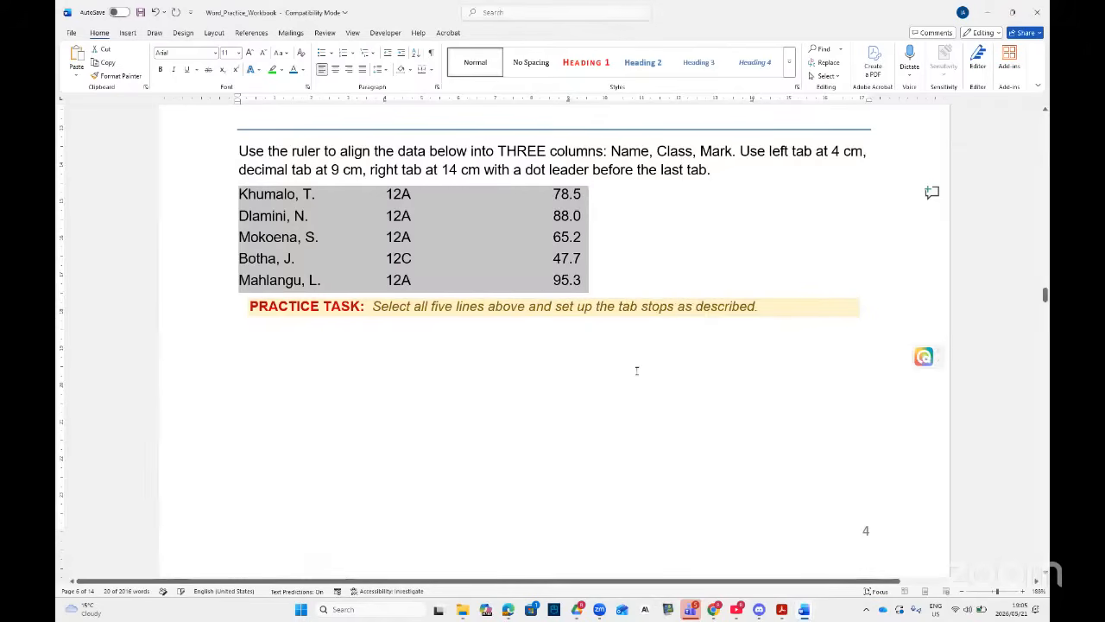
# - Insert a tab before each of the five names so the data lines follow the 4, 9 and 14 cm tab stops
pyautogui.click(628, 242)
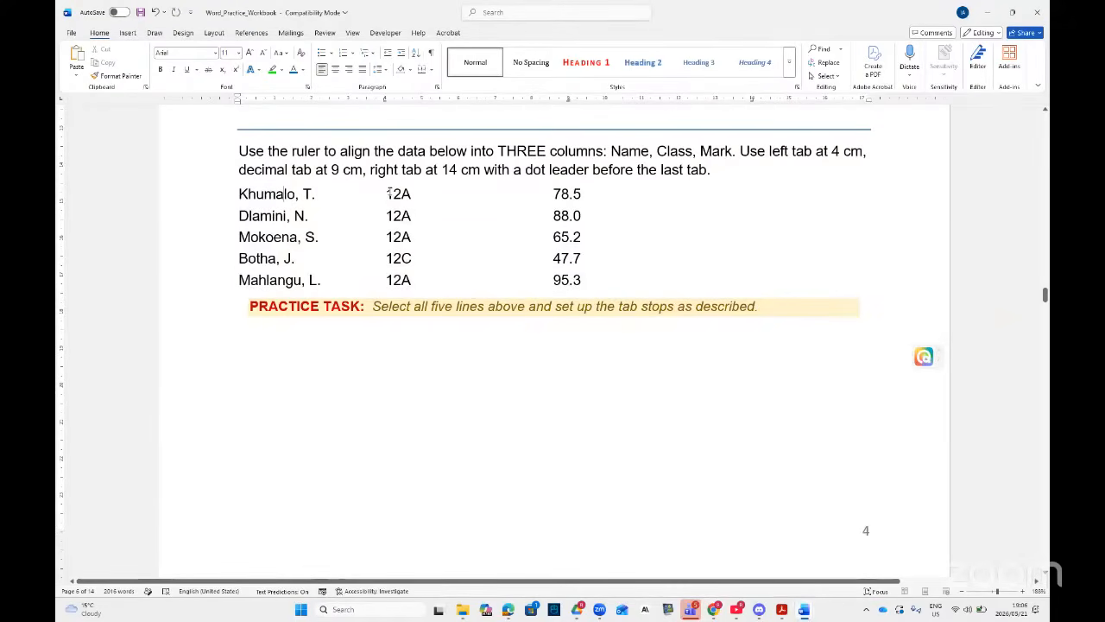
pyautogui.click(238, 193)
pyautogui.press('Tab')
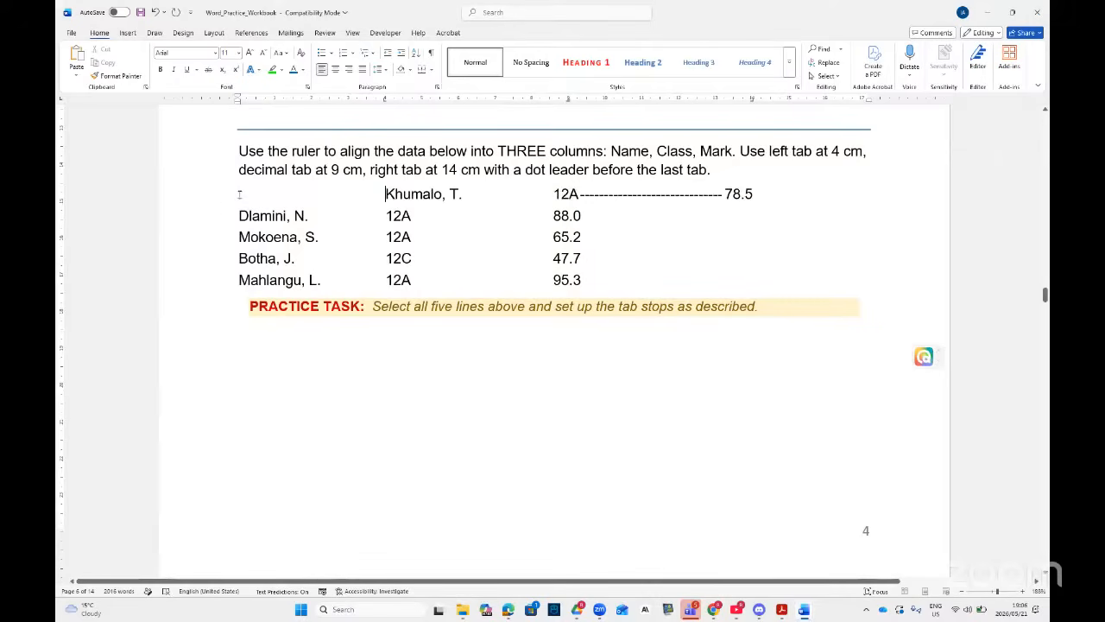
pyautogui.click(236, 215)
pyautogui.press('Tab')
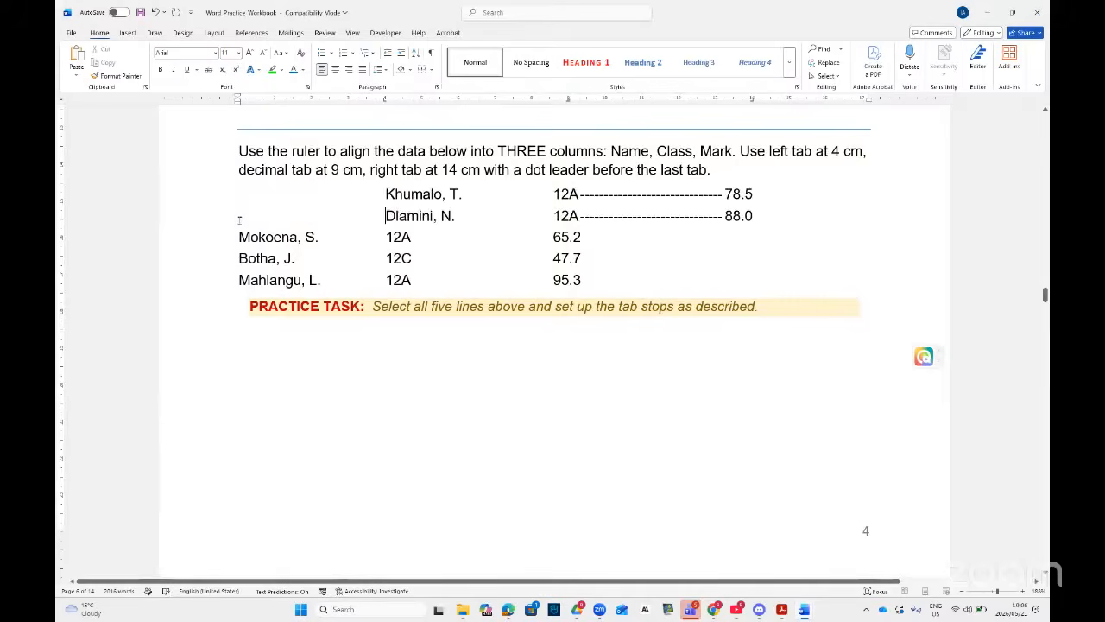
pyautogui.click(237, 237)
pyautogui.press('Tab')
pyautogui.click(235, 259)
pyautogui.press('Tab')
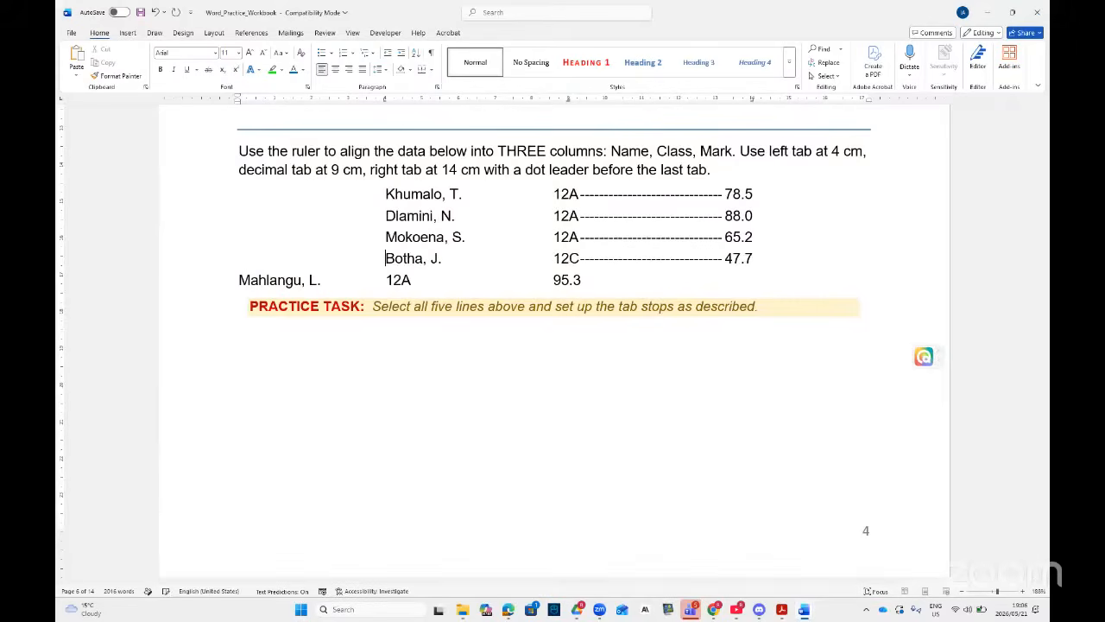
pyautogui.click(238, 278)
pyautogui.press('Tab')
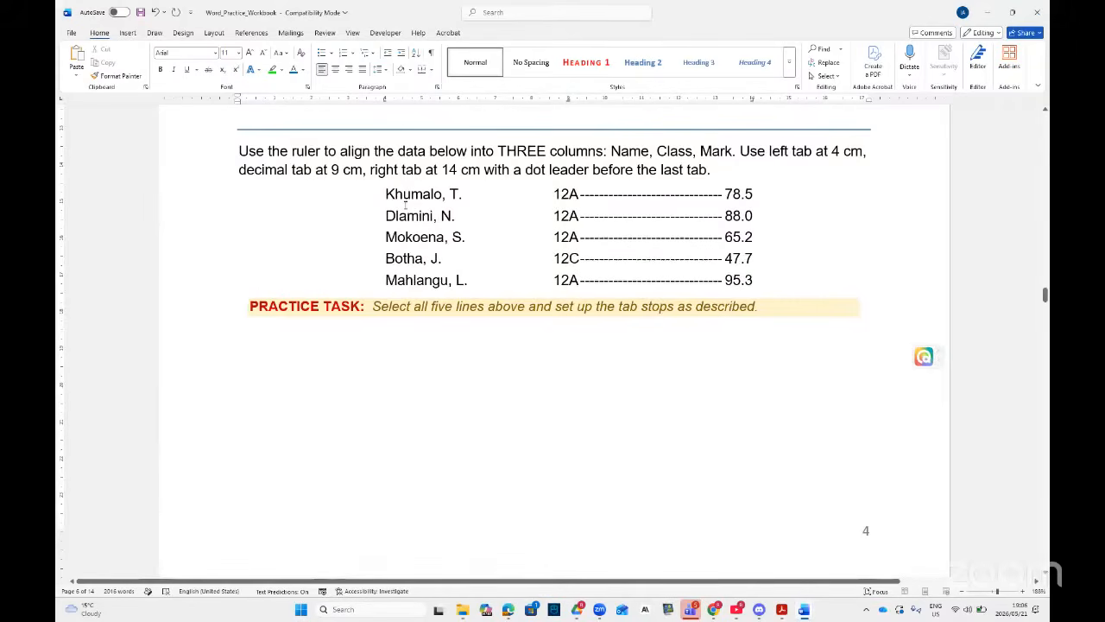
# - Capture the ruler and the five aligned data lines as a screenshot with Snipping Tool
pyautogui.scroll(-1, 390, 172)
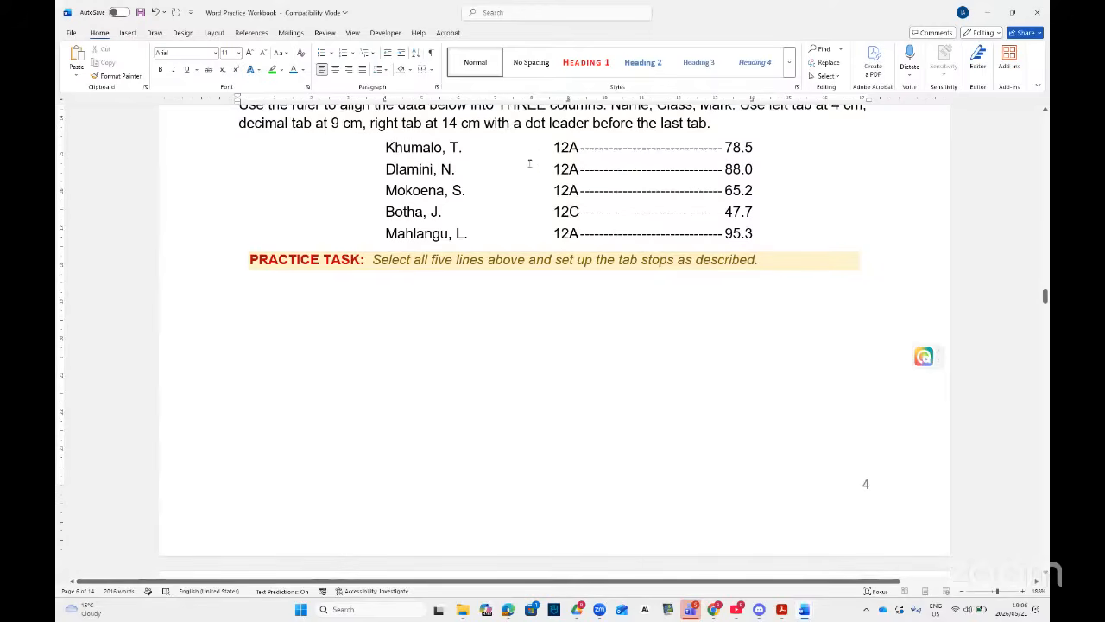
pyautogui.scroll(-1, 535, 164)
pyautogui.scroll(1, 561, 155)
pyautogui.scroll(1, 488, 207)
pyautogui.scroll(-1, 488, 206)
pyautogui.moveTo(1046, 297); pyautogui.dragTo(1046, 298)
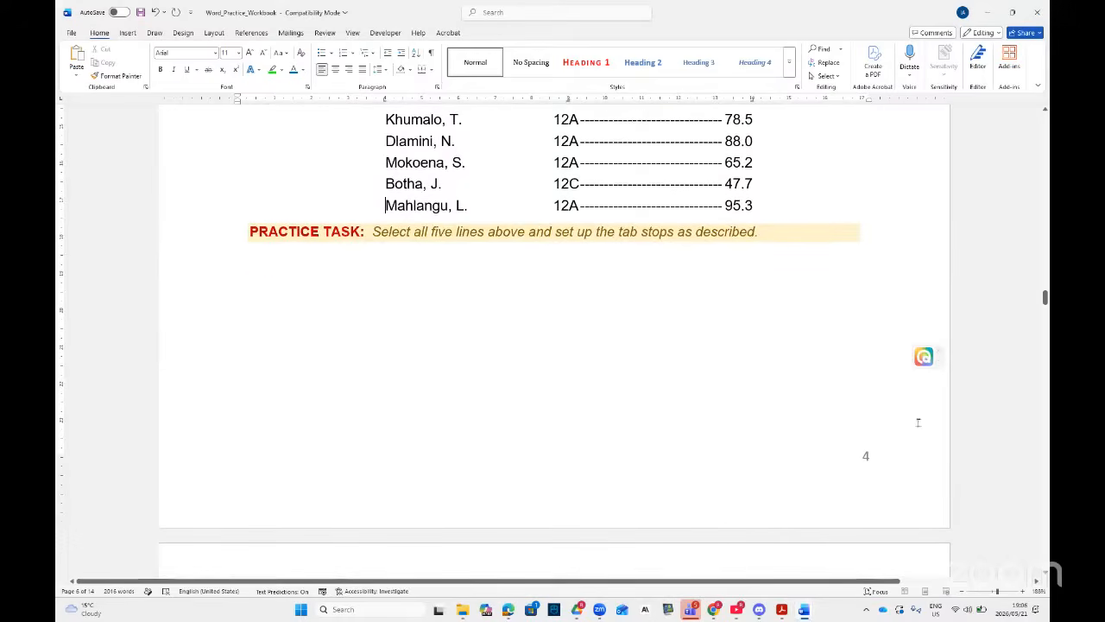
pyautogui.click(399, 612)
pyautogui.write('sni')
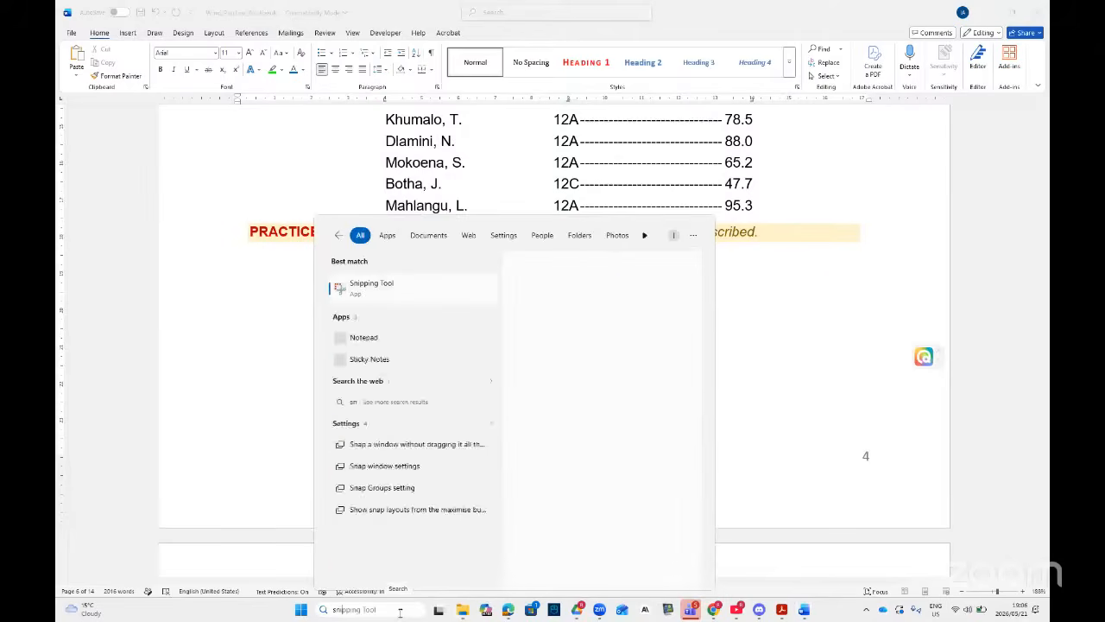
pyautogui.click(380, 299)
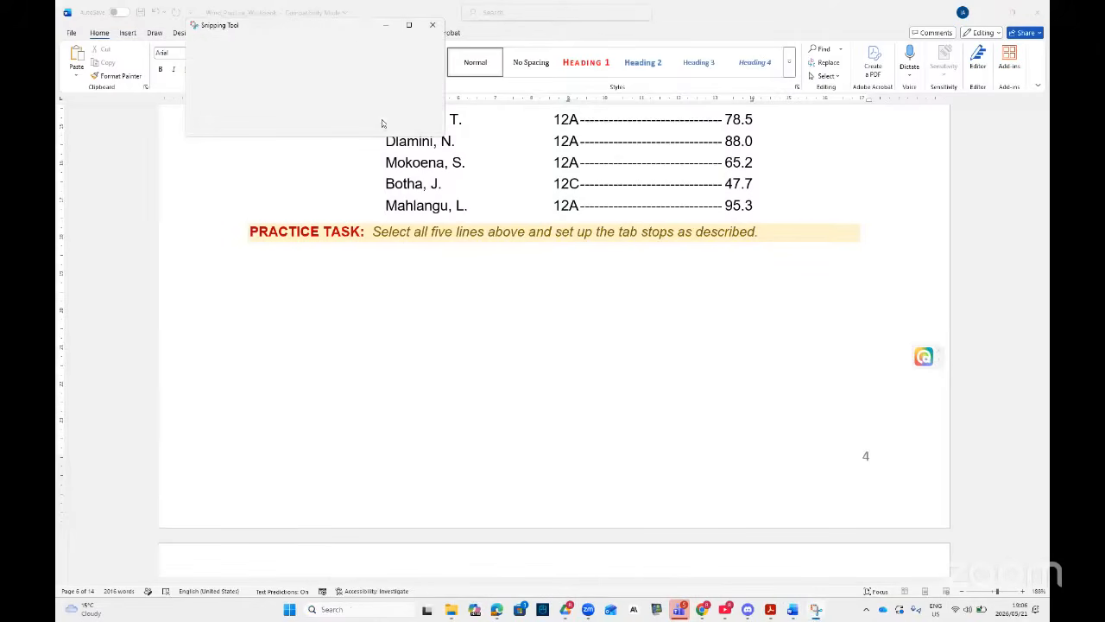
pyautogui.click(217, 46)
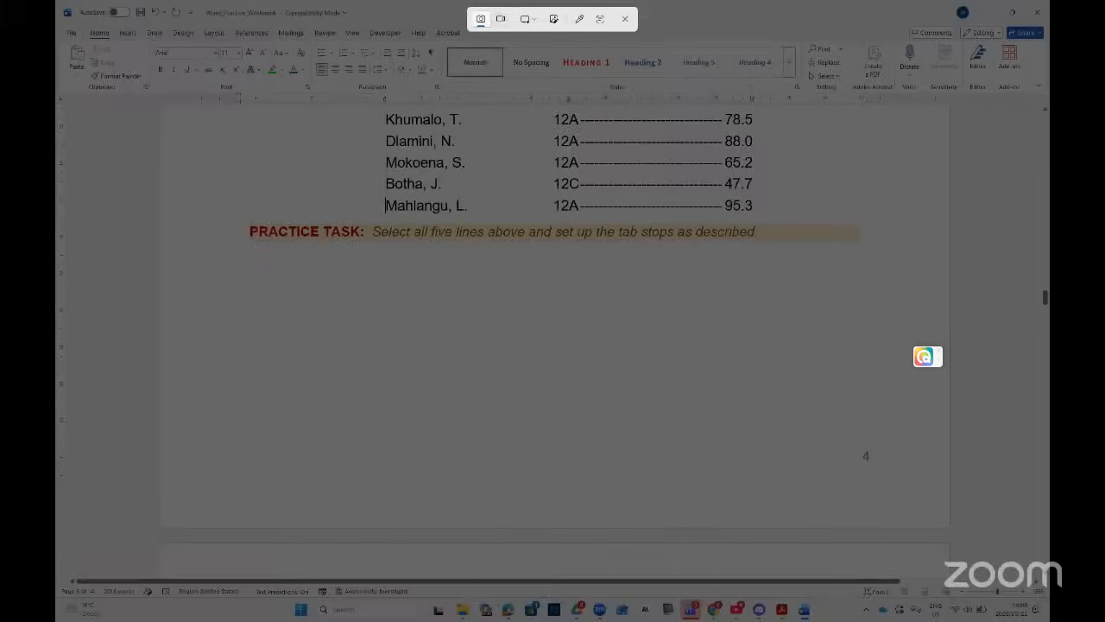
pyautogui.moveTo(274, 69); pyautogui.dragTo(792, 226)
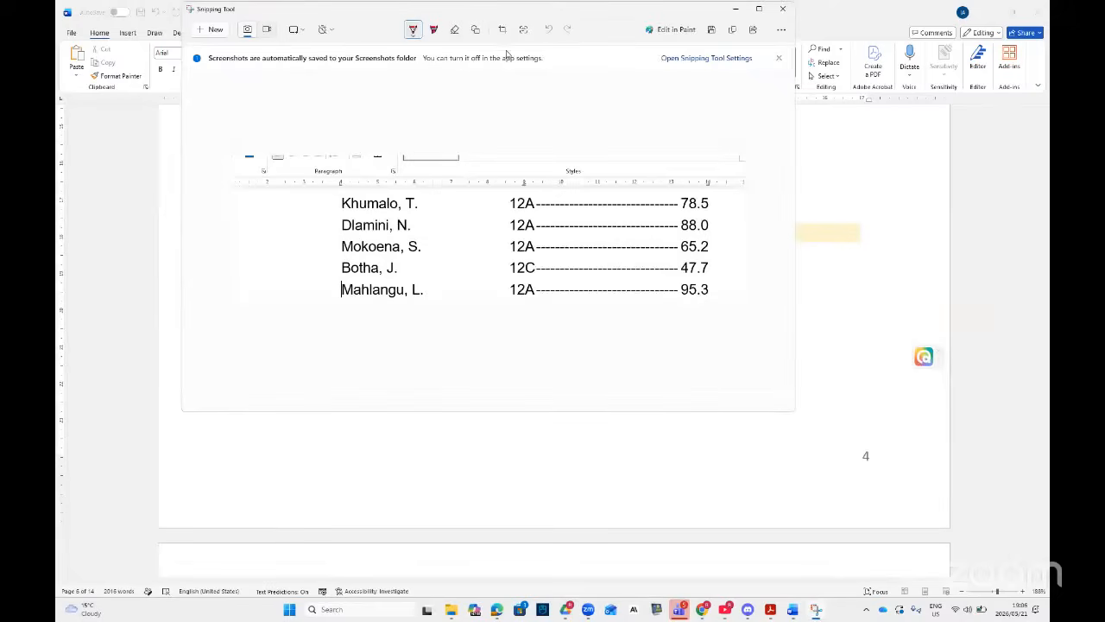
# - Circle the three ruler tab markers in pink on the screenshot and draw the left, centre, right and bar tab symbols below the data
pyautogui.click(434, 31)
pyautogui.moveTo(345, 170)
pyautogui.mouseDown()
pyautogui.moveTo(324, 177)
pyautogui.moveTo(350, 194)
pyautogui.moveTo(361, 164)
pyautogui.moveTo(341, 157)
pyautogui.mouseUp()
pyautogui.moveTo(352, 313)
pyautogui.mouseDown()
pyautogui.moveTo(356, 362)
pyautogui.moveTo(386, 364)
pyautogui.mouseUp()
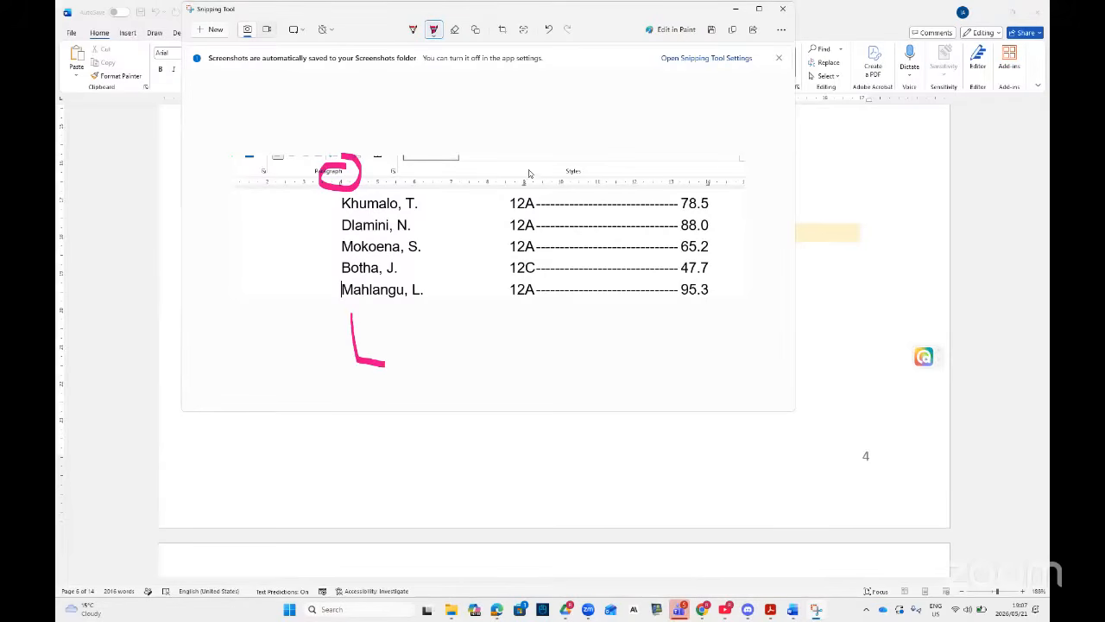
pyautogui.moveTo(520, 331)
pyautogui.mouseDown()
pyautogui.moveTo(519, 367)
pyautogui.moveTo(546, 369)
pyautogui.mouseUp()
pyautogui.moveTo(706, 336)
pyautogui.mouseDown()
pyautogui.moveTo(705, 357)
pyautogui.moveTo(683, 382)
pyautogui.mouseUp()
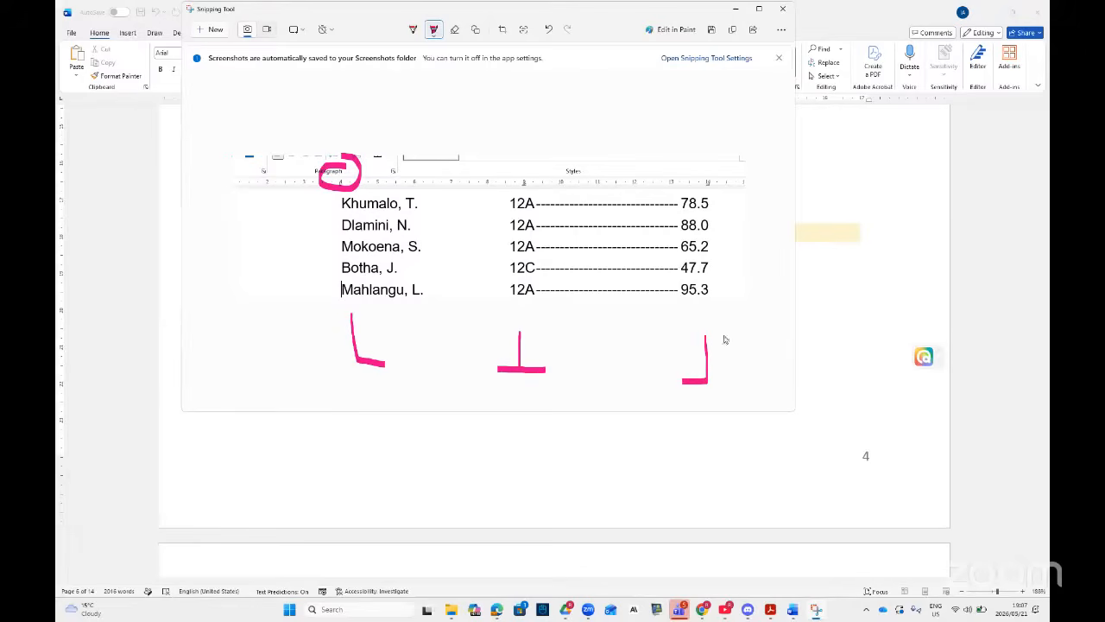
pyautogui.moveTo(718, 168)
pyautogui.mouseDown()
pyautogui.moveTo(724, 192)
pyautogui.moveTo(701, 198)
pyautogui.moveTo(689, 168)
pyautogui.moveTo(721, 165)
pyautogui.mouseUp()
pyautogui.moveTo(541, 160)
pyautogui.mouseDown()
pyautogui.moveTo(526, 156)
pyautogui.moveTo(506, 185)
pyautogui.moveTo(542, 197)
pyautogui.moveTo(551, 155)
pyautogui.moveTo(518, 145)
pyautogui.mouseUp()
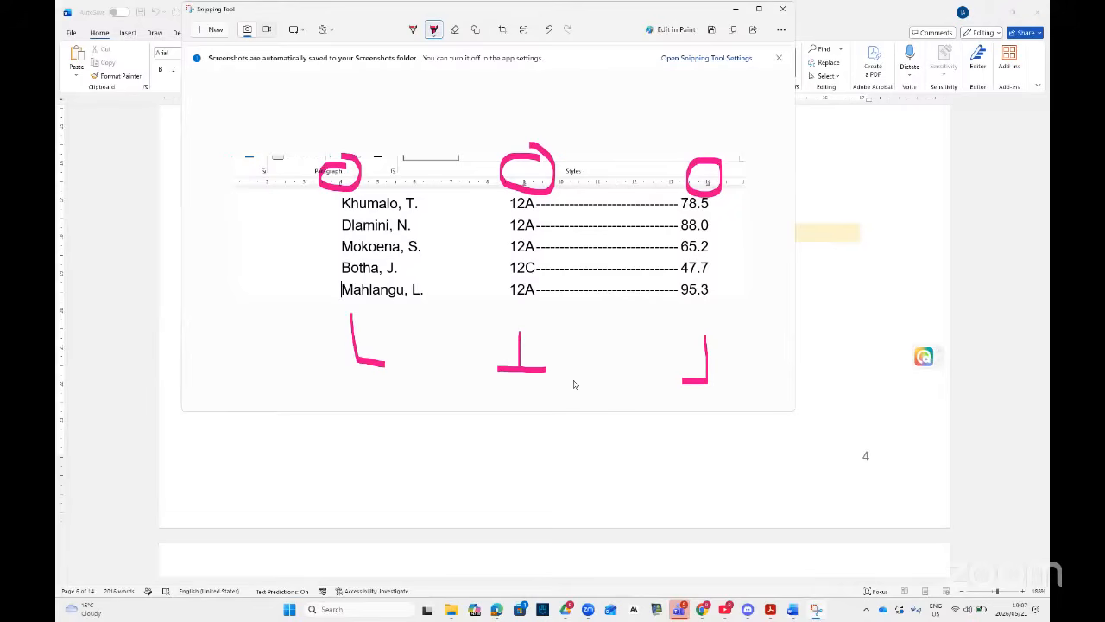
pyautogui.moveTo(578, 370); pyautogui.dragTo(578, 409)
# - Switch to the Gr12_Paper1_Topics PDF in Acrobat and draw a bracket beside the Tab Stops (Ruler) row
pyautogui.click(770, 609)
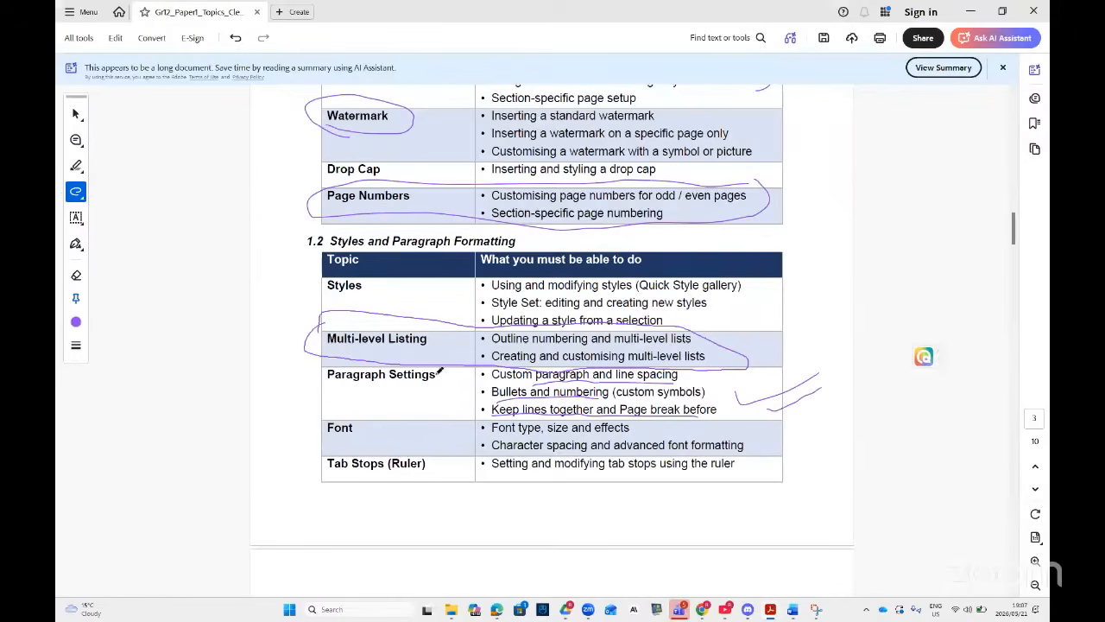
pyautogui.scroll(-4, 450, 453)
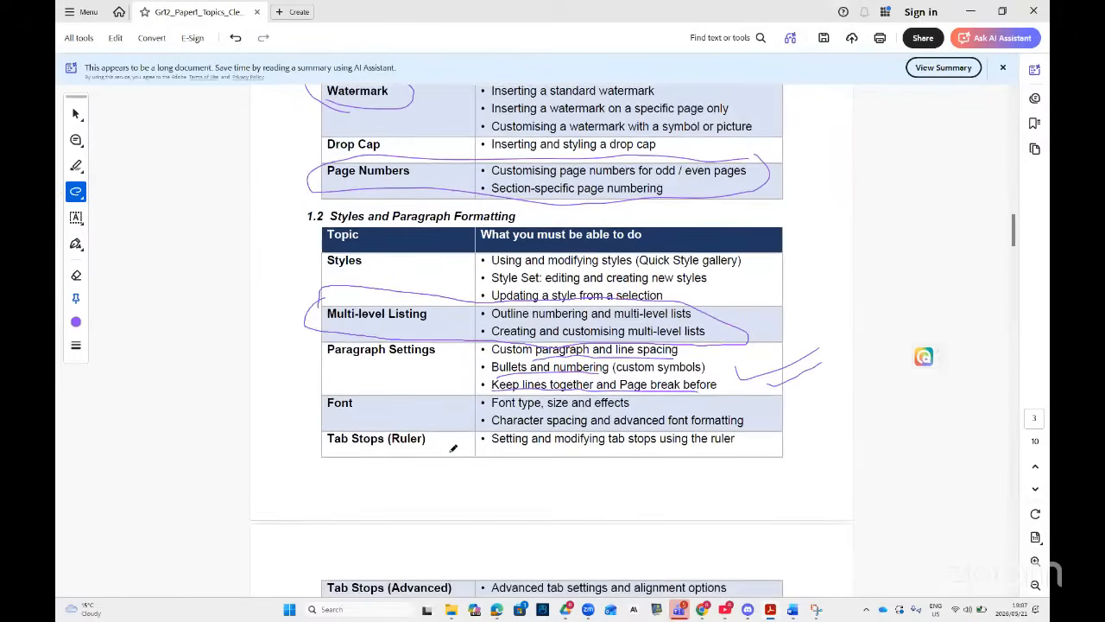
pyautogui.scroll(-1, 627, 410)
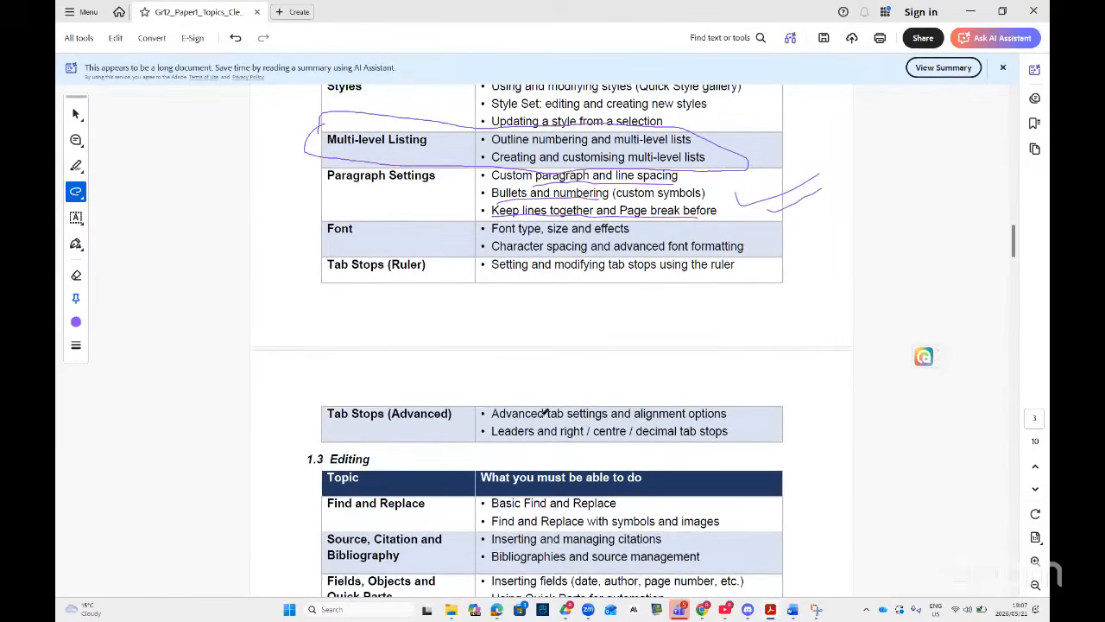
pyautogui.moveTo(761, 258)
pyautogui.mouseDown()
pyautogui.moveTo(789, 294)
pyautogui.moveTo(787, 407)
pyautogui.mouseUp()
# - Handwrite a circled 50 beside the 1.3 Editing table
pyautogui.scroll(-3, 745, 453)
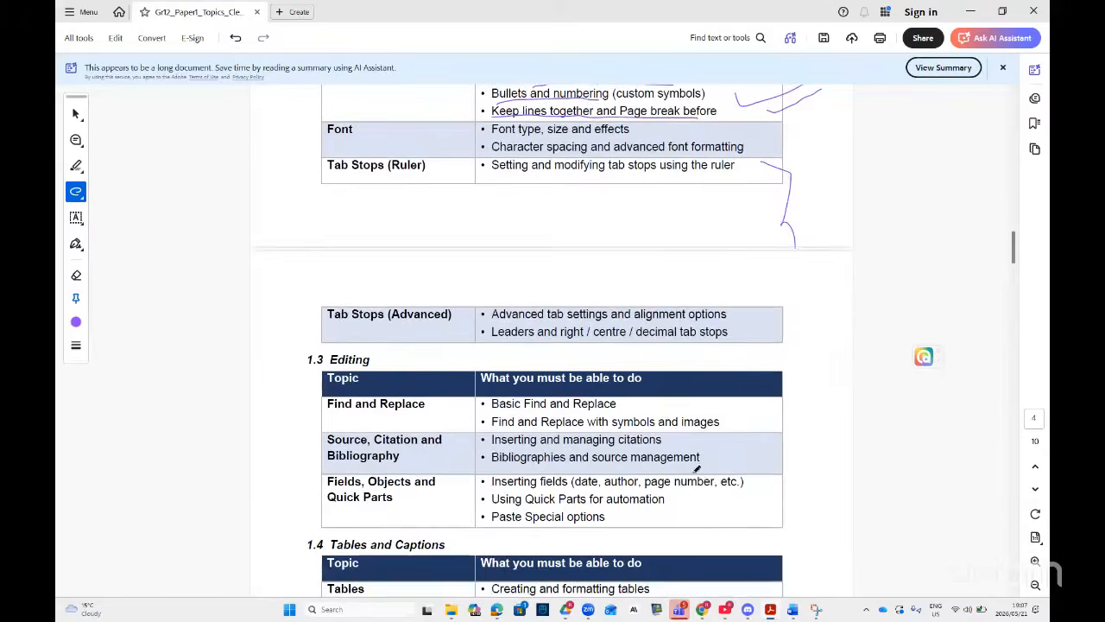
pyautogui.scroll(-2, 654, 450)
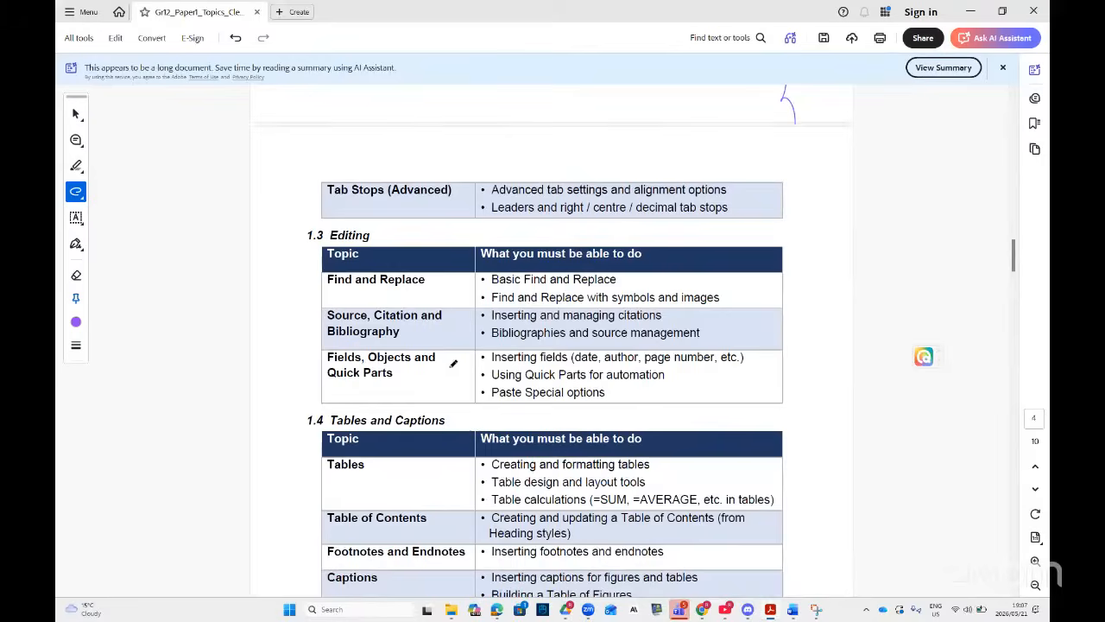
pyautogui.scroll(-2, 452, 362)
pyautogui.moveTo(798, 261); pyautogui.dragTo(827, 273)
pyautogui.moveTo(781, 302)
pyautogui.mouseDown()
pyautogui.moveTo(786, 272)
pyautogui.moveTo(781, 299)
pyautogui.mouseUp()
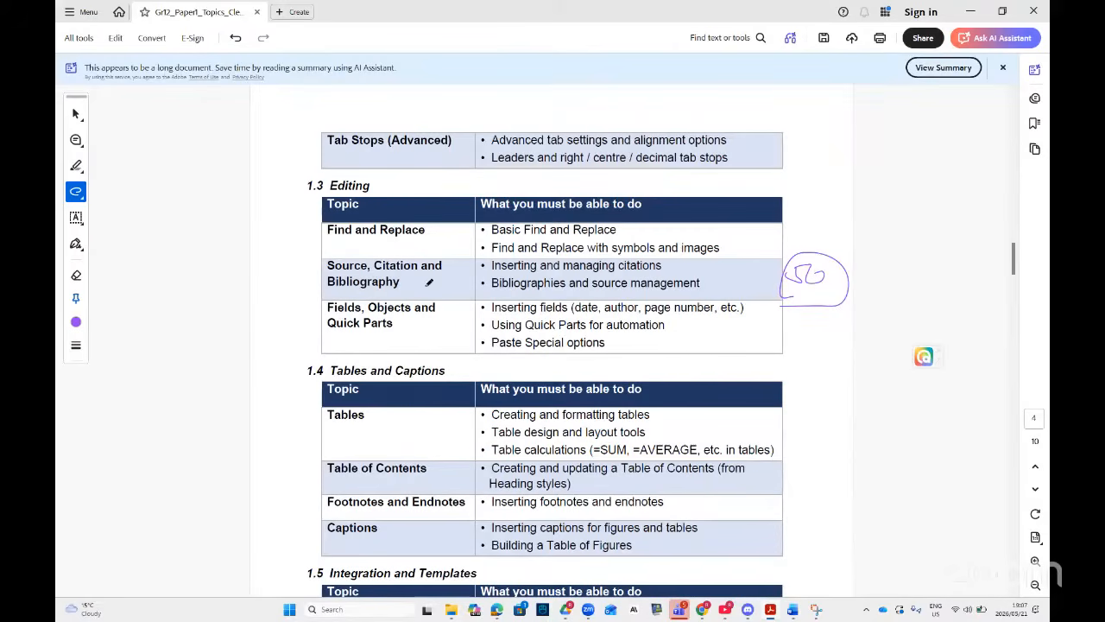
# - Underline the Find and Replace topic and circle "symbols and images" in the 1.3 Editing table
pyautogui.moveTo(327, 245); pyautogui.dragTo(394, 246)
pyautogui.moveTo(725, 236)
pyautogui.mouseDown()
pyautogui.moveTo(730, 255)
pyautogui.moveTo(643, 263)
pyautogui.moveTo(612, 242)
pyautogui.moveTo(679, 230)
pyautogui.moveTo(727, 238)
pyautogui.mouseUp()
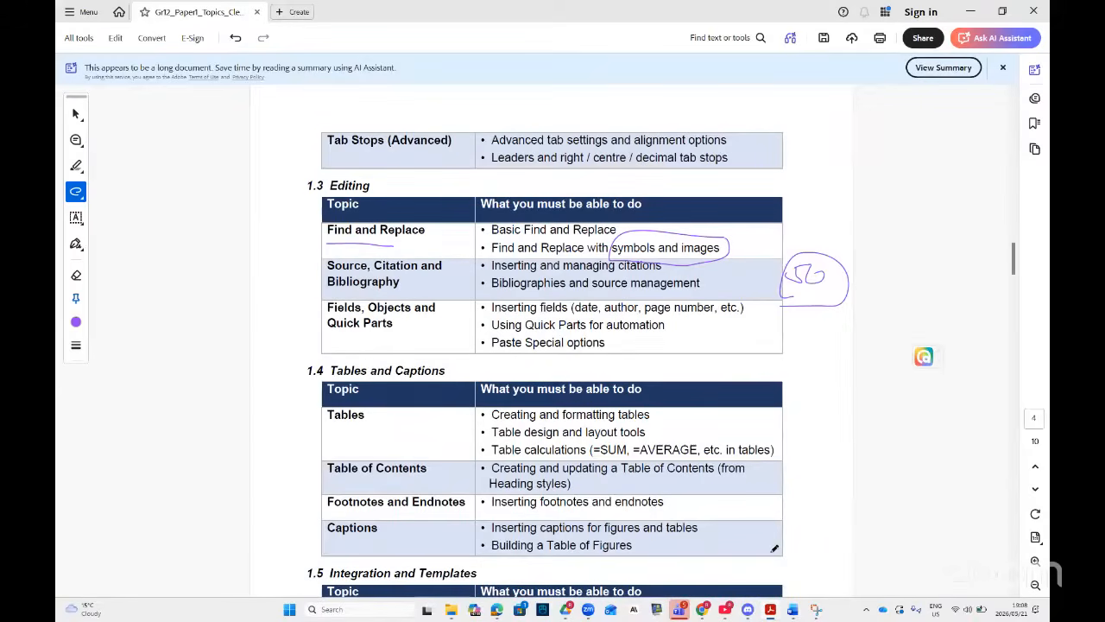
pyautogui.click(768, 611)
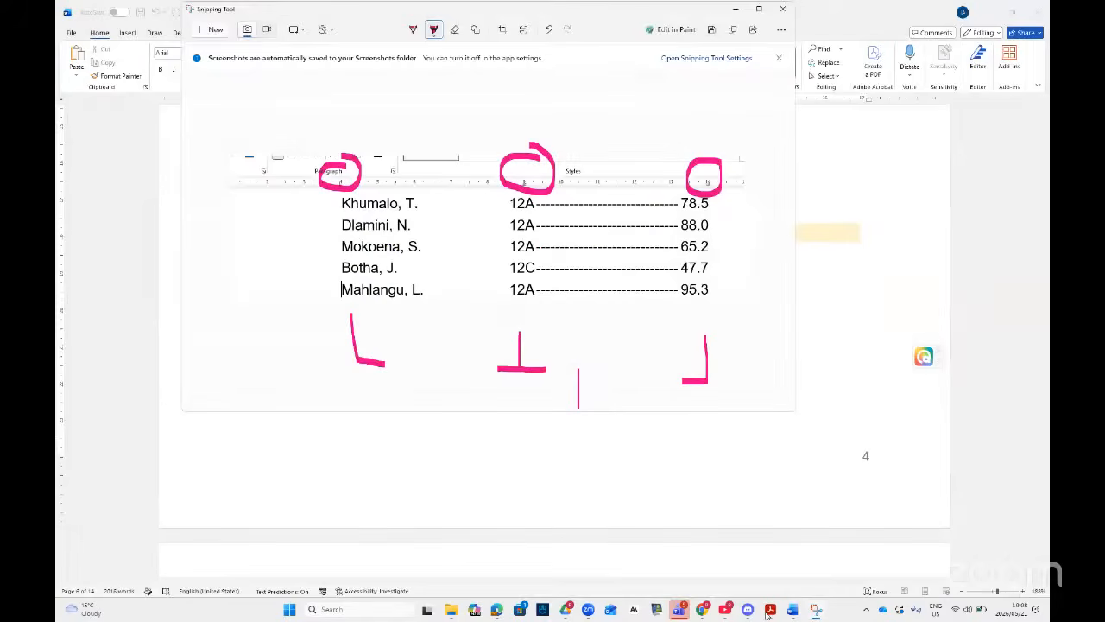
pyautogui.click(769, 611)
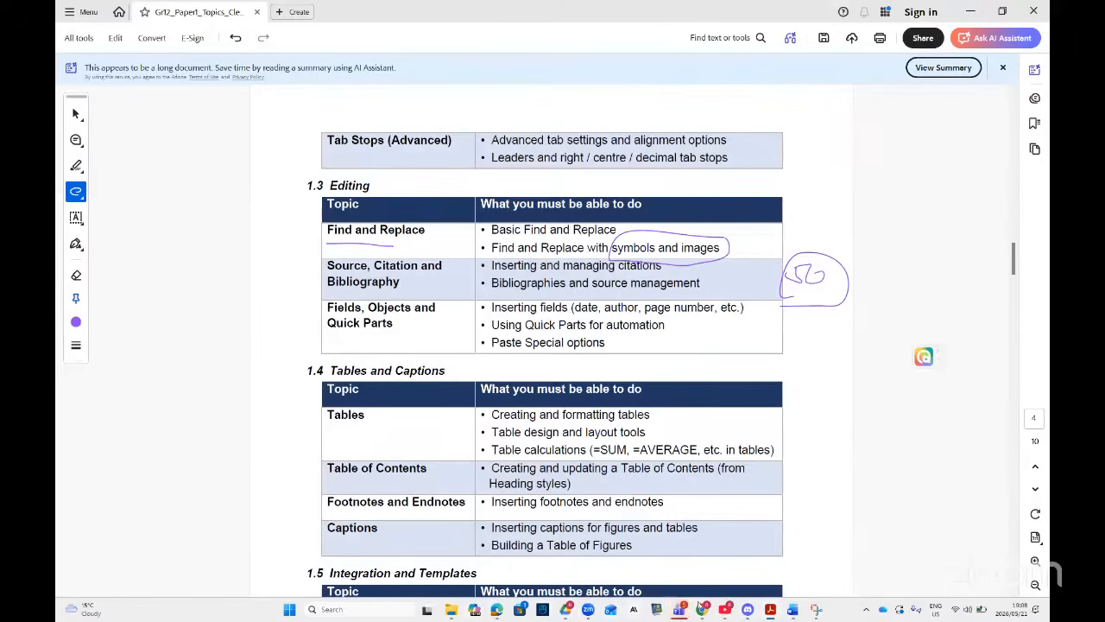
# - Switch to Word_Practice_Workbook in Word and go to the task in section 3.1 Find and Replace
pyautogui.moveTo(792, 609)
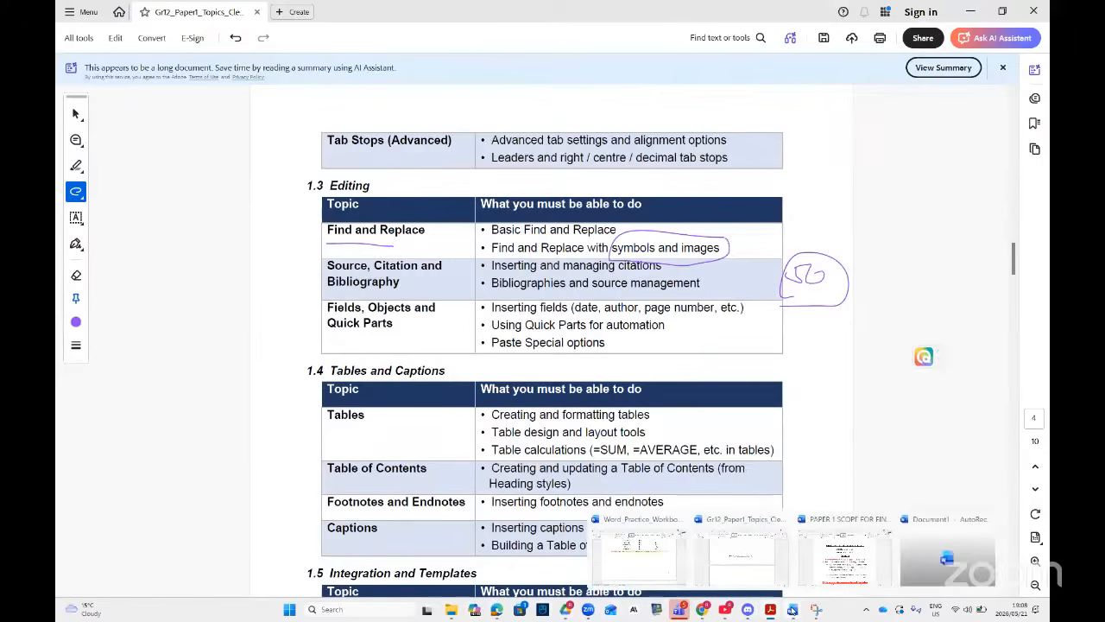
pyautogui.click(661, 559)
pyautogui.scroll(-3, 528, 374)
pyautogui.scroll(-3, 528, 374)
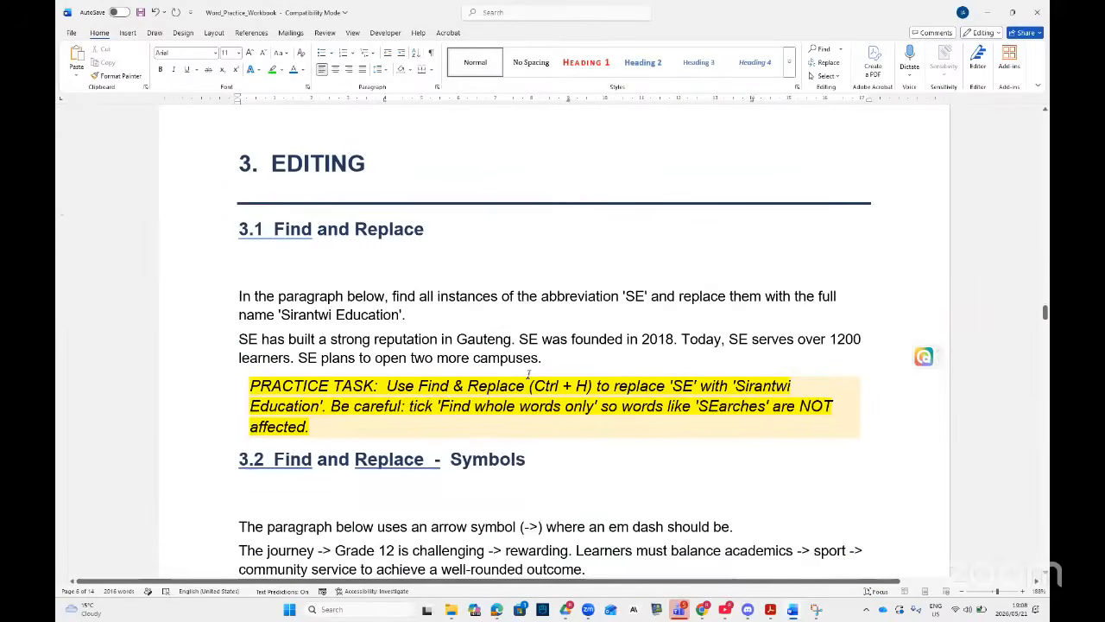
pyautogui.scroll(-2, 530, 374)
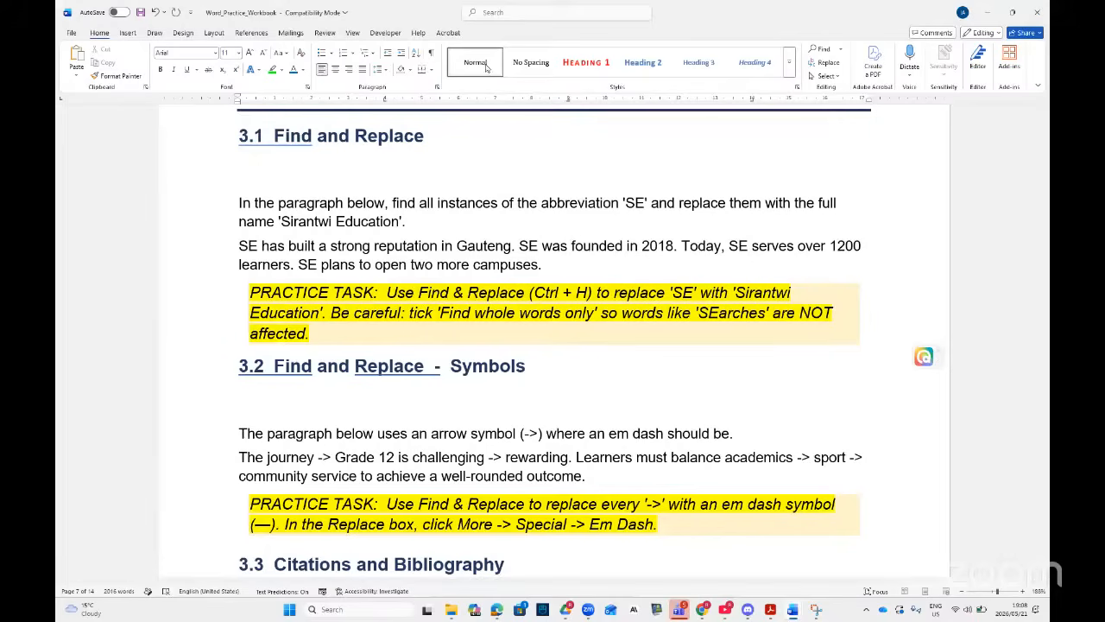
pyautogui.click(509, 11)
pyautogui.write('repla')
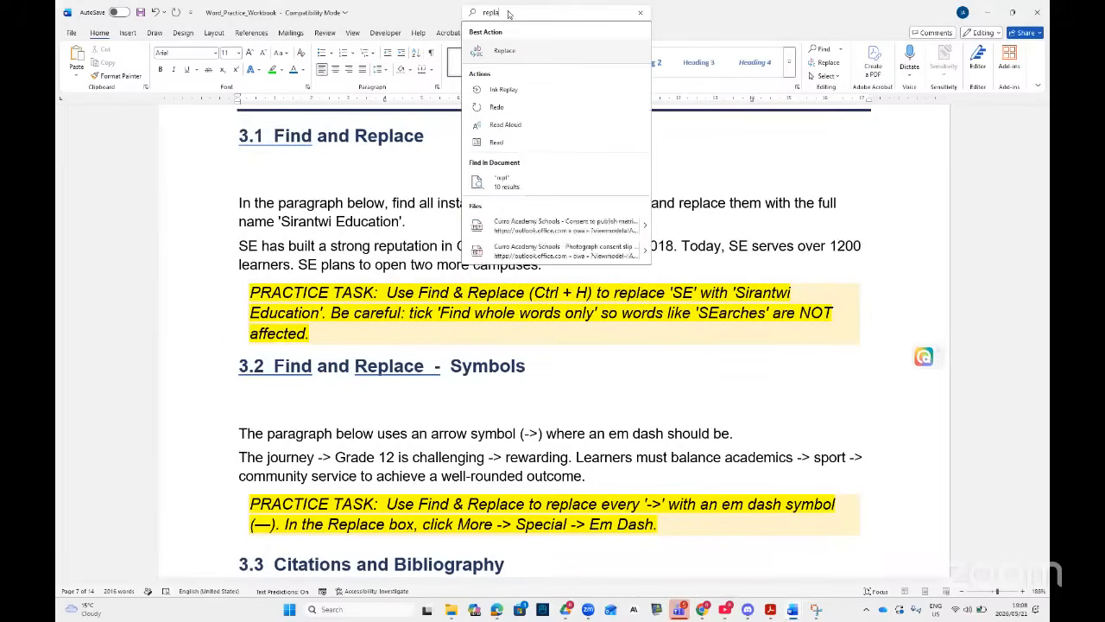
pyautogui.click(520, 52)
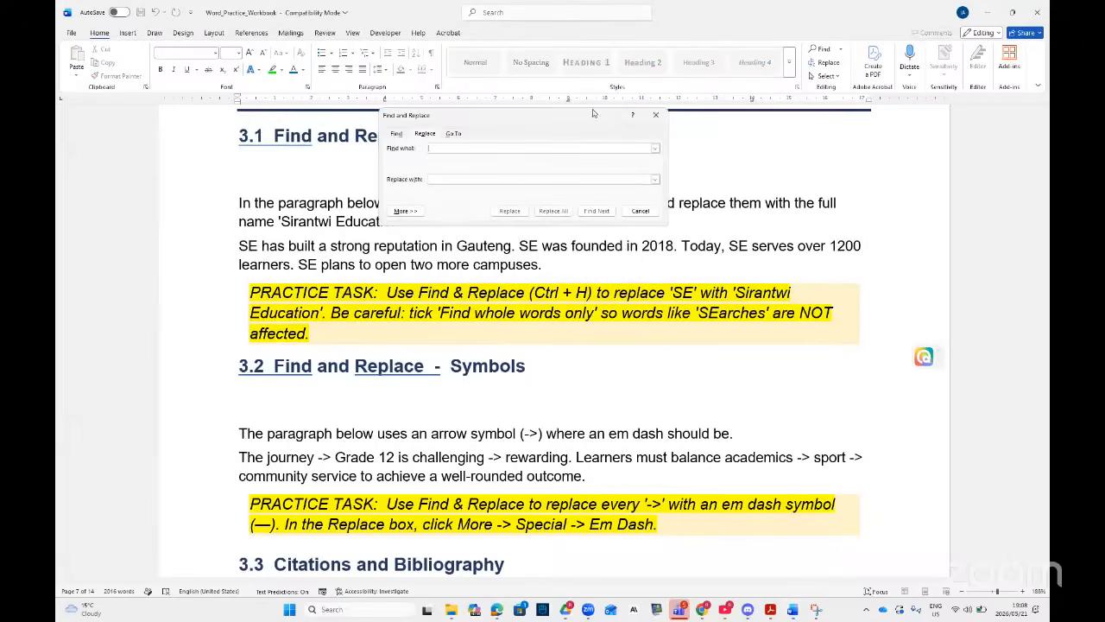
pyautogui.click(655, 117)
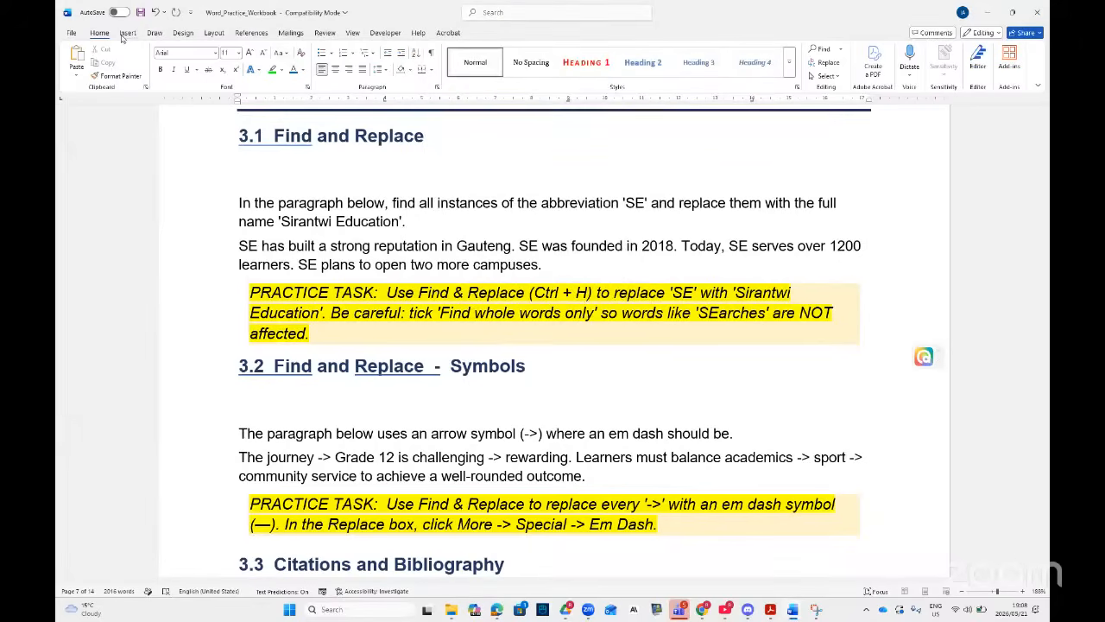
pyautogui.click(828, 63)
pyautogui.click(655, 115)
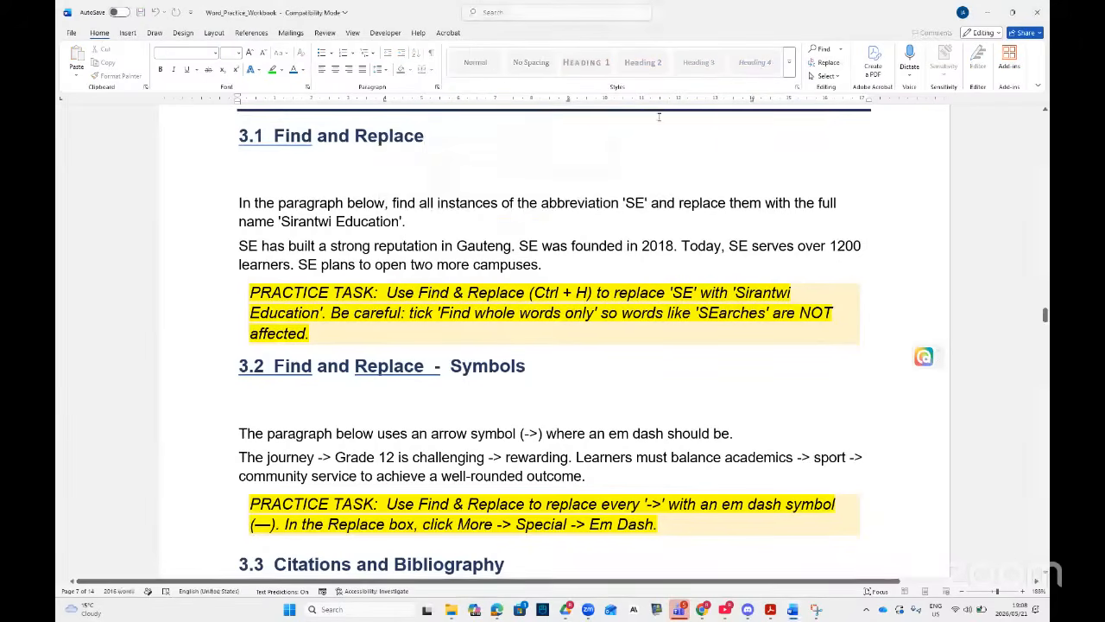
# - Set up a Replace that finds SE and substitutes SIRANTWI, limited to whole words only
pyautogui.click(507, 13)
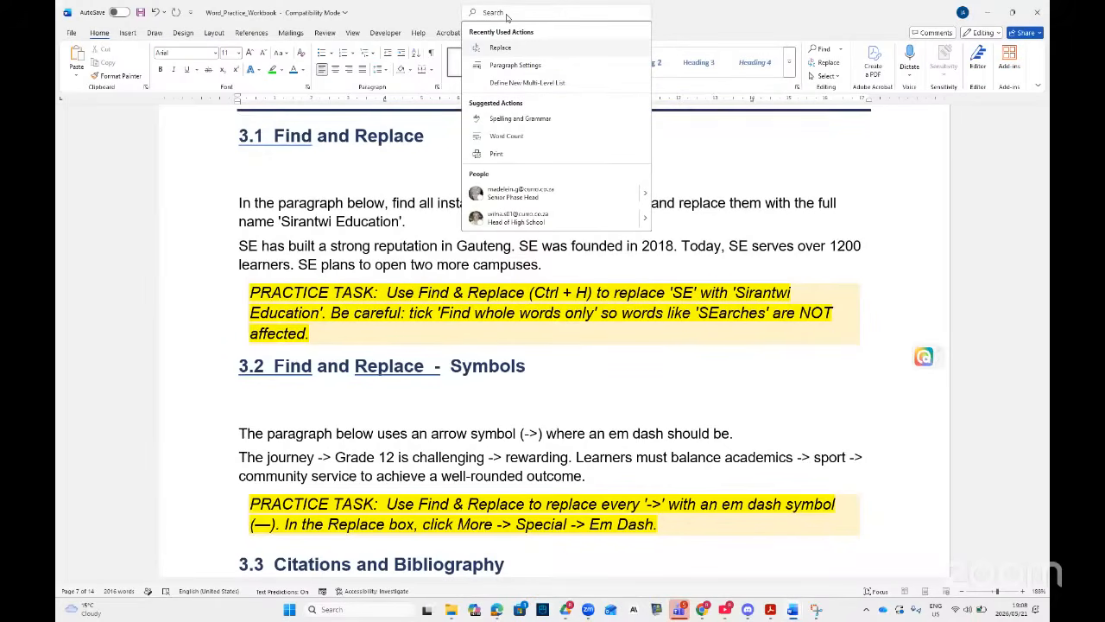
pyautogui.write('repl')
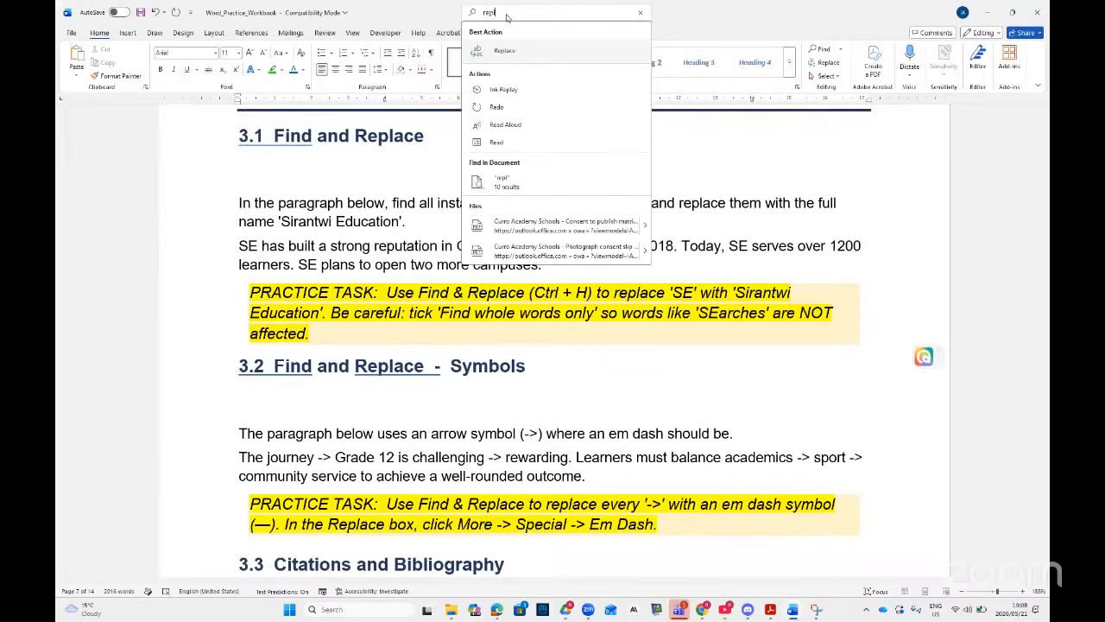
pyautogui.click(542, 50)
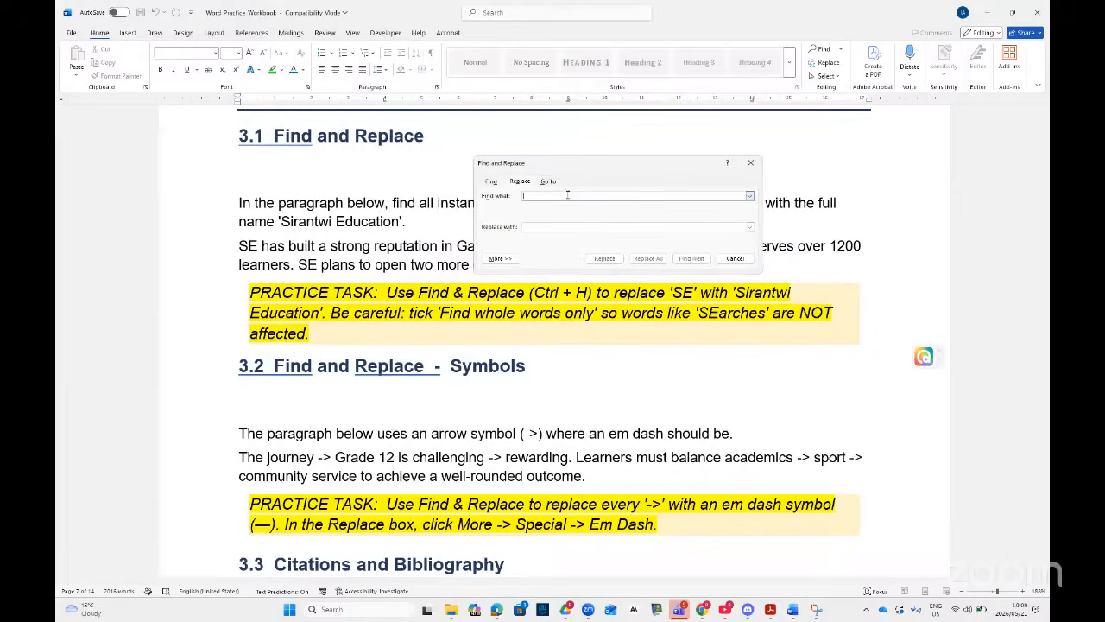
pyautogui.press('capslock')
pyautogui.write('SE')
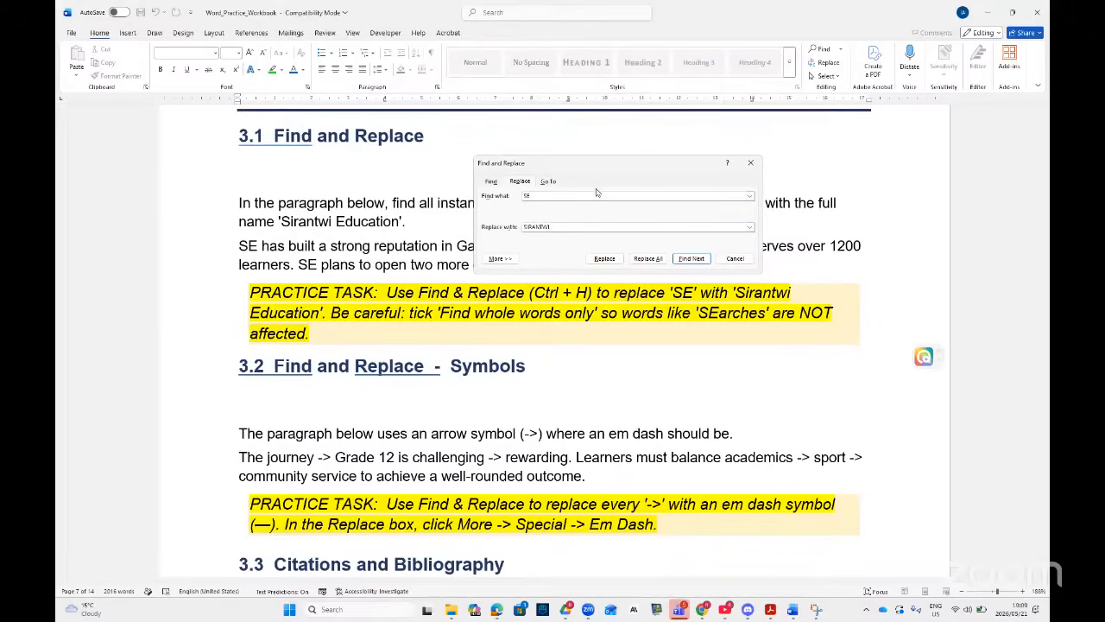
pyautogui.moveTo(591, 170); pyautogui.dragTo(525, 173)
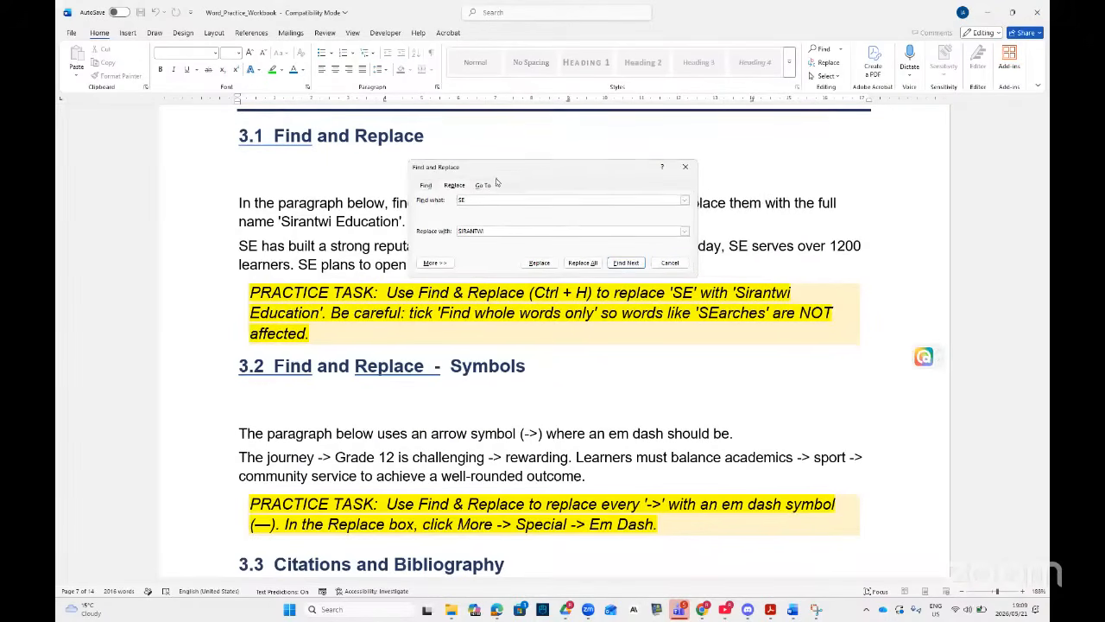
pyautogui.click(448, 264)
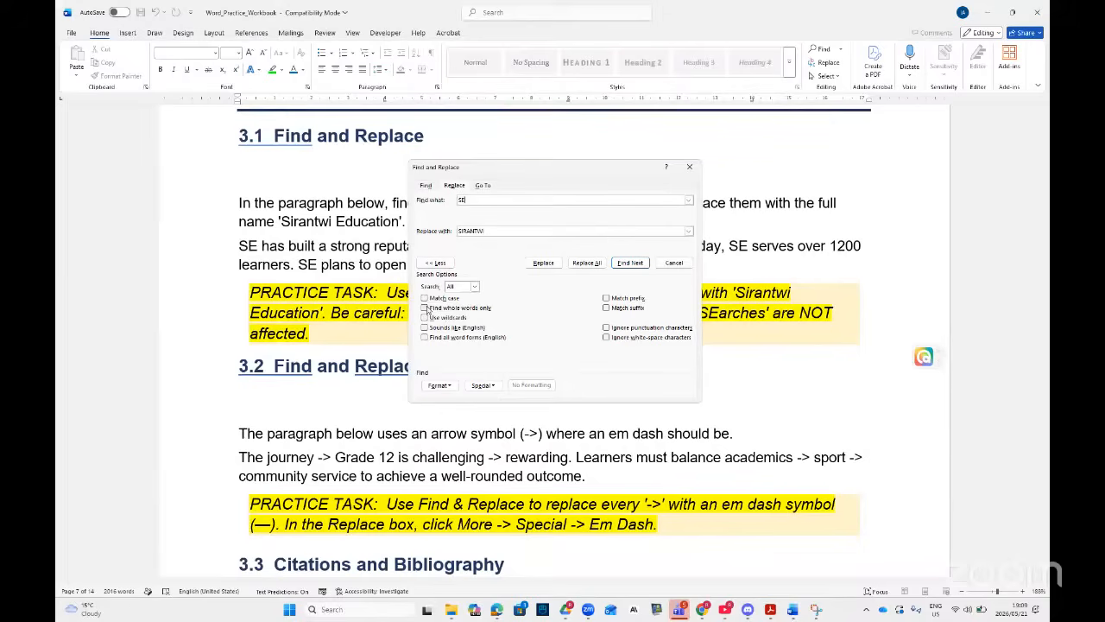
pyautogui.click(425, 308)
# - Choose red as the text highlight colour and add Highlight formatting to the replacement text SIRANTWI
pyautogui.click(496, 231)
pyautogui.click(440, 385)
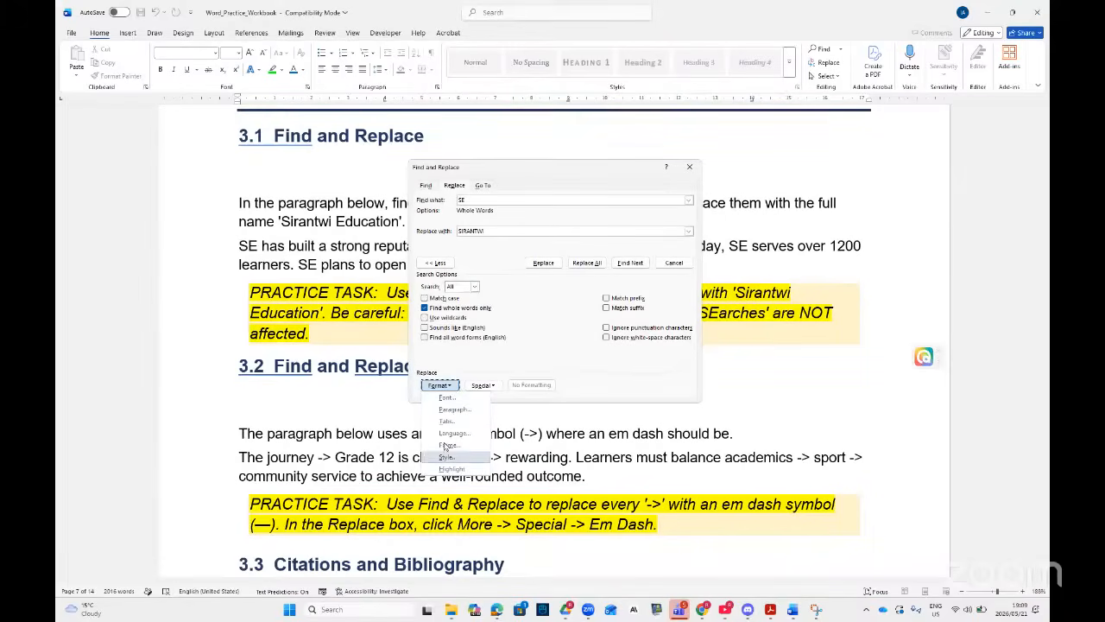
pyautogui.click(538, 362)
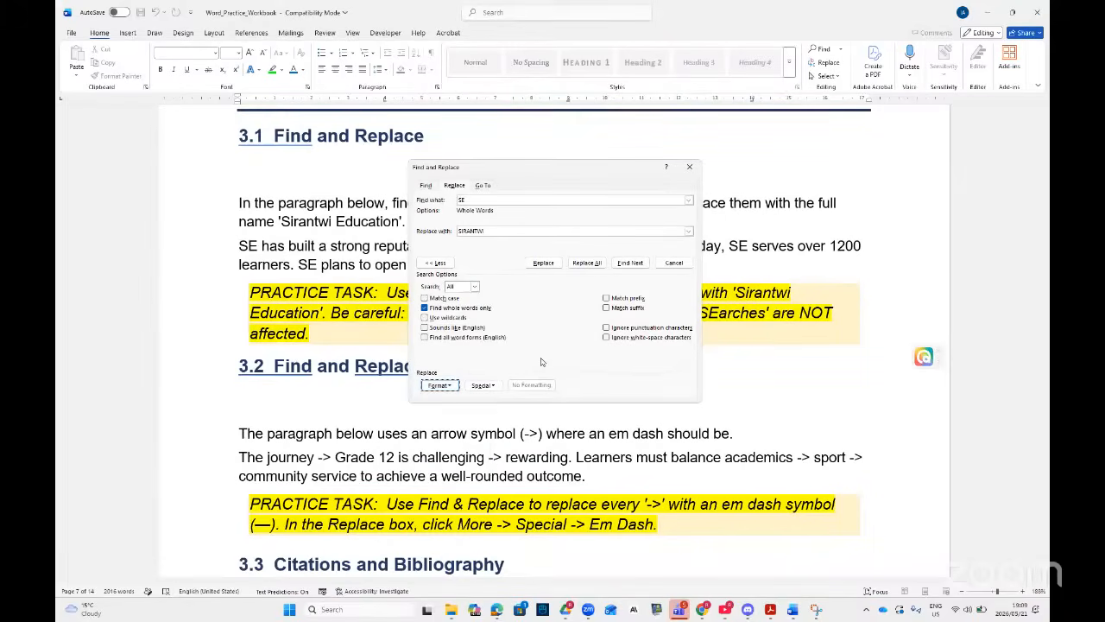
pyautogui.click(508, 231)
pyautogui.click(281, 70)
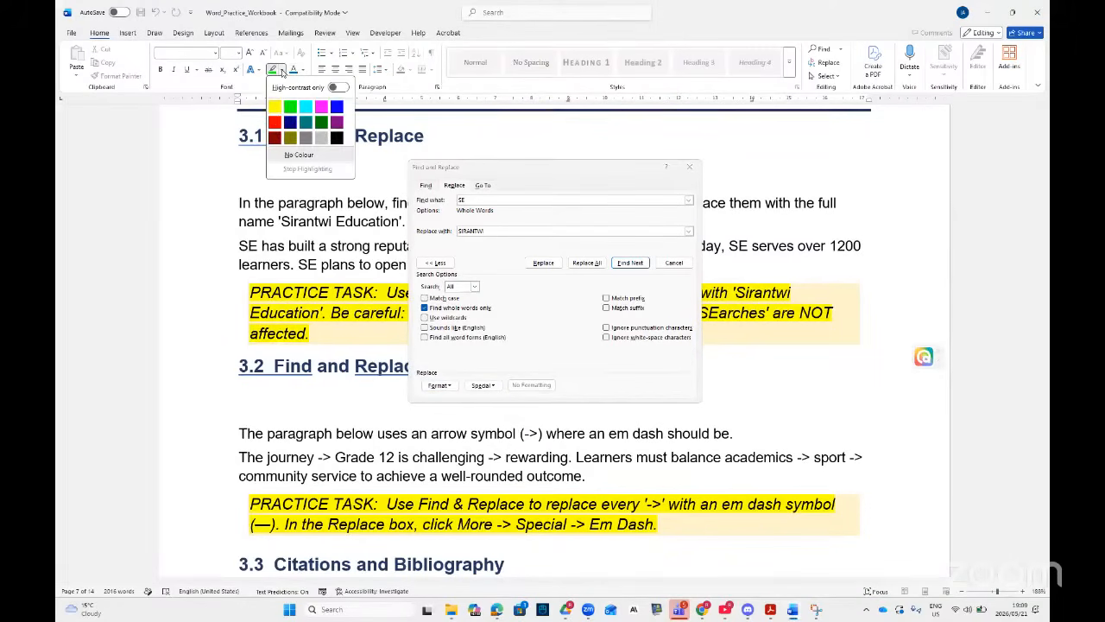
pyautogui.click(274, 123)
pyautogui.click(440, 385)
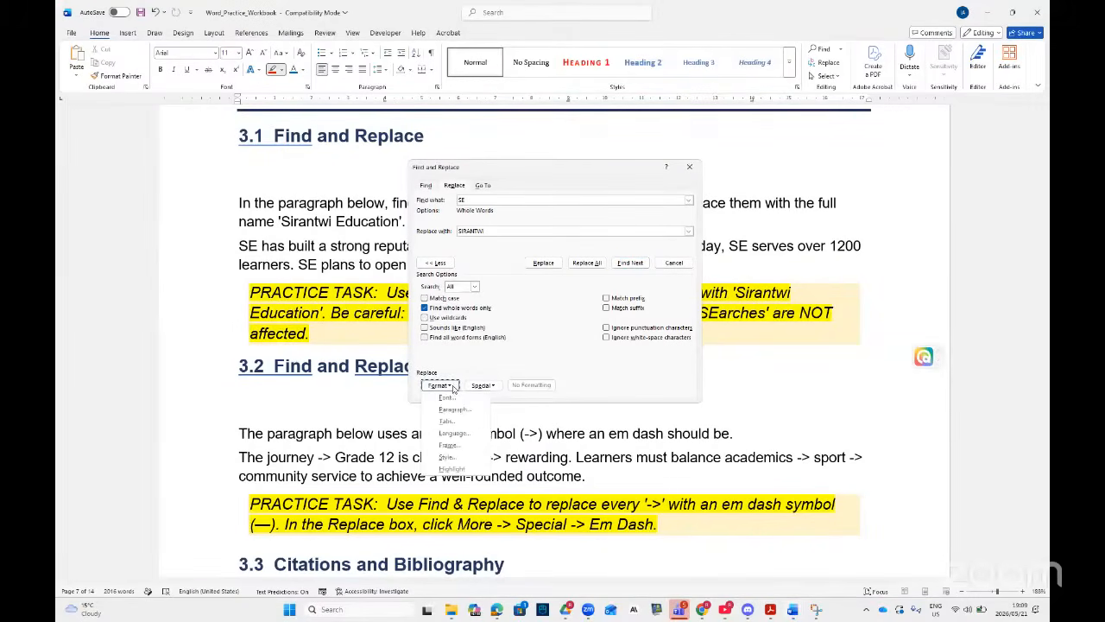
pyautogui.click(452, 469)
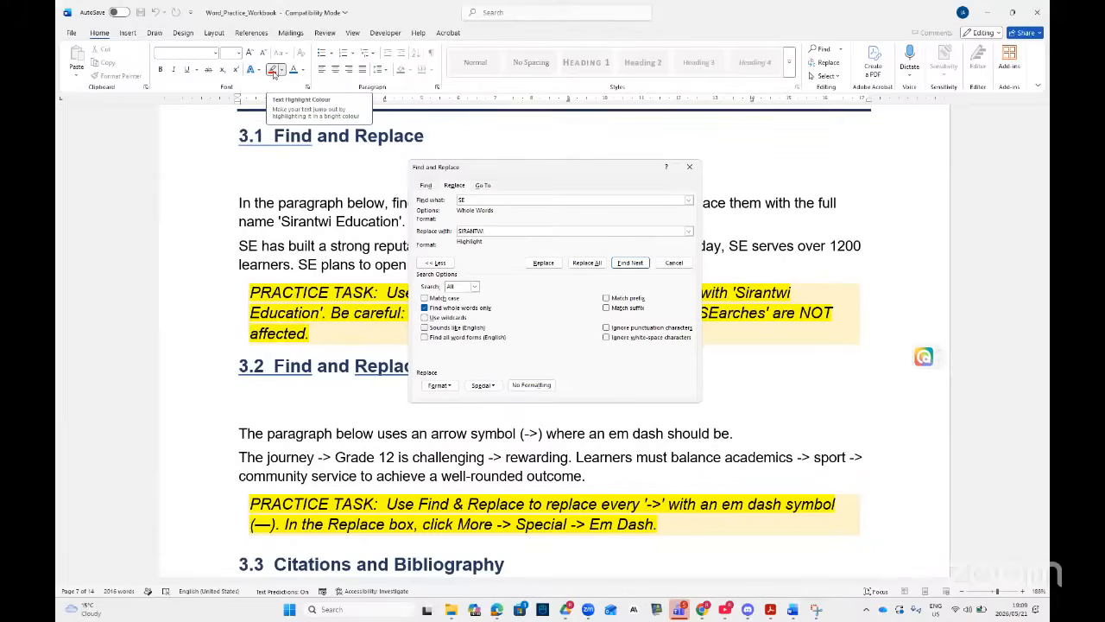
# - Apply the Heading 1 style to the replacement text's formatting
pyautogui.click(441, 385)
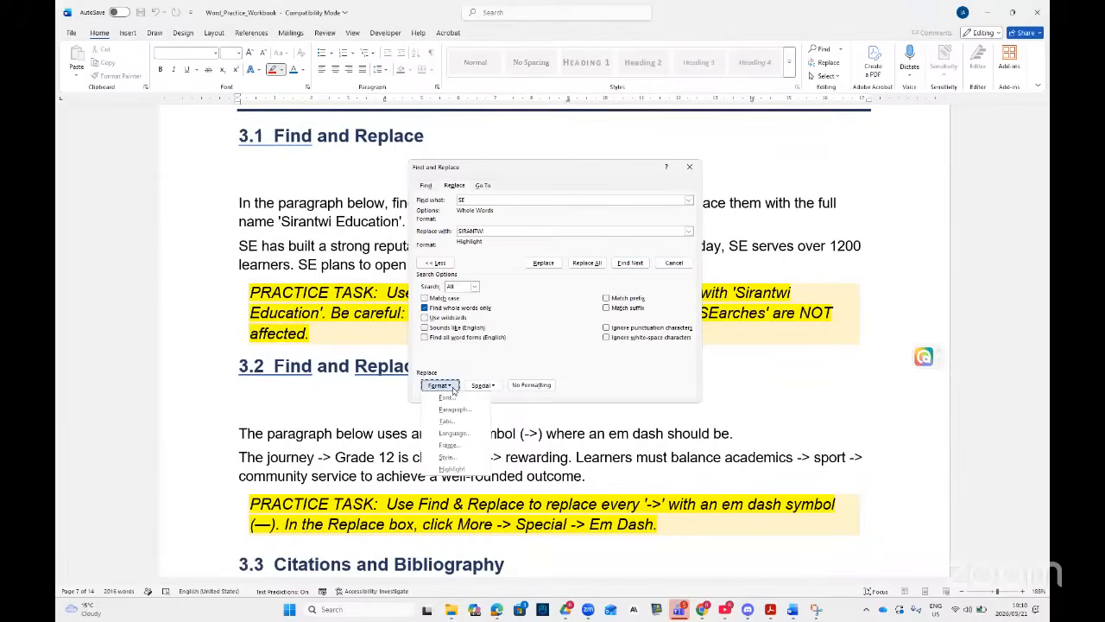
pyautogui.click(449, 456)
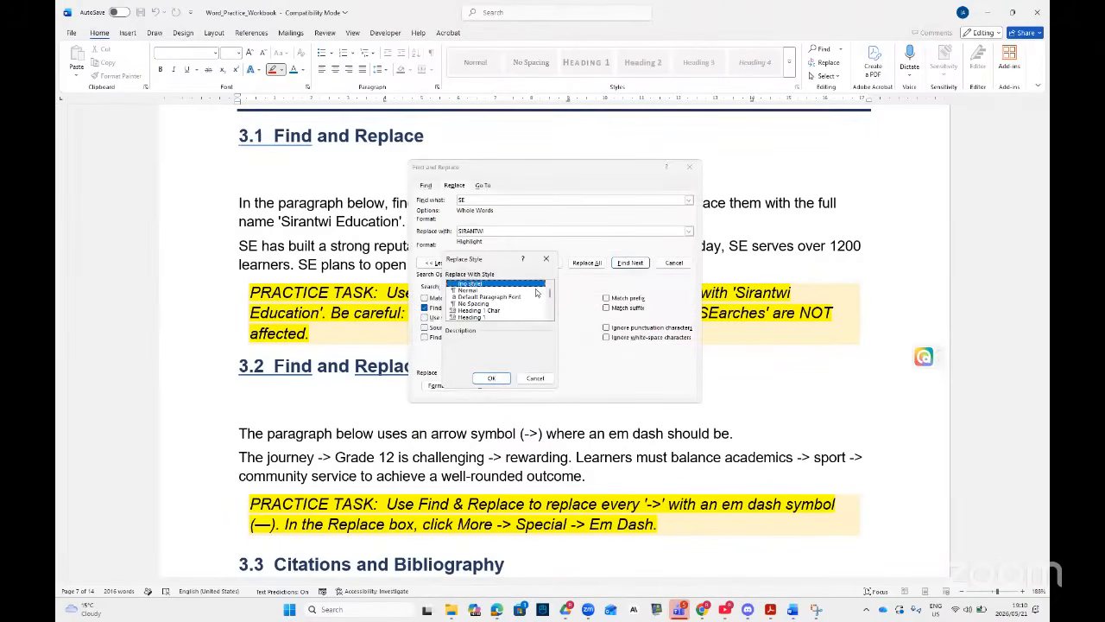
pyautogui.scroll(-2, 548, 315)
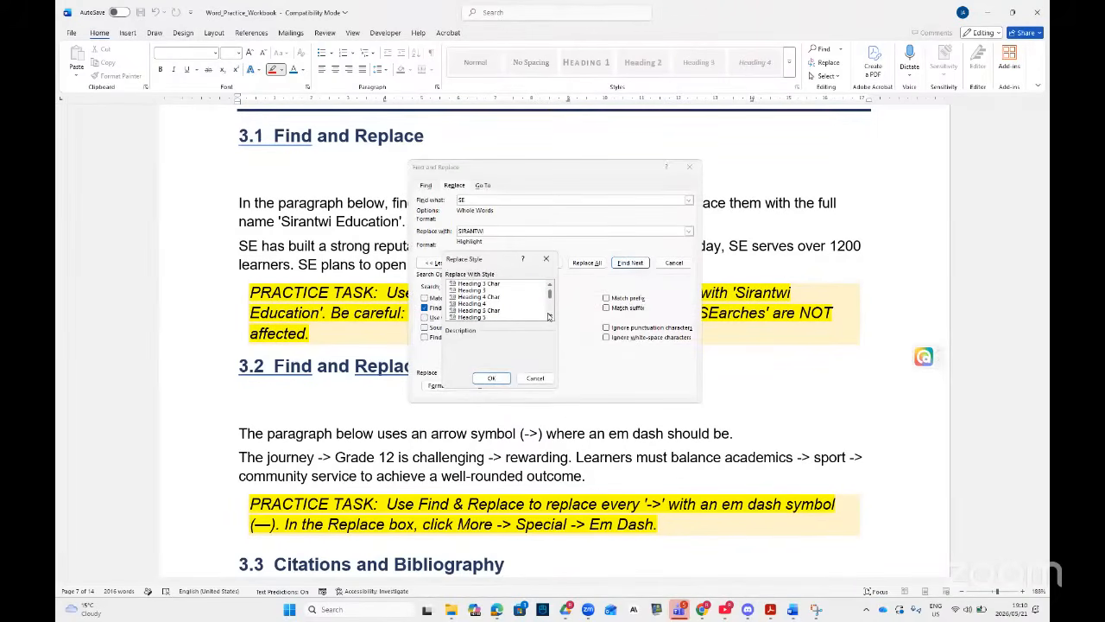
pyautogui.click(550, 285)
pyautogui.click(482, 291)
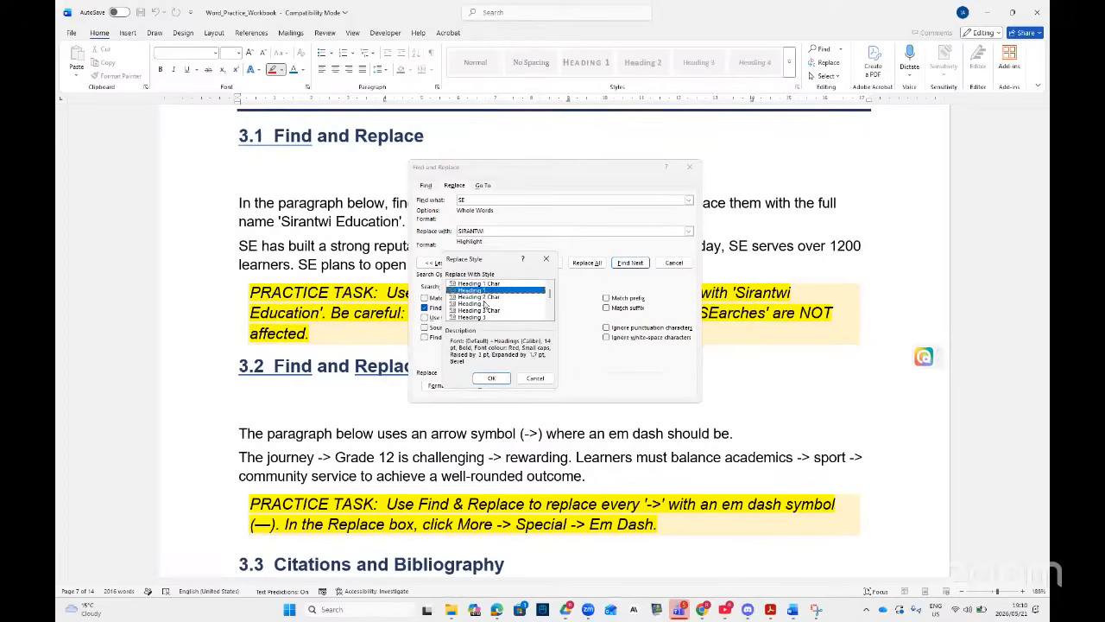
pyautogui.click(492, 378)
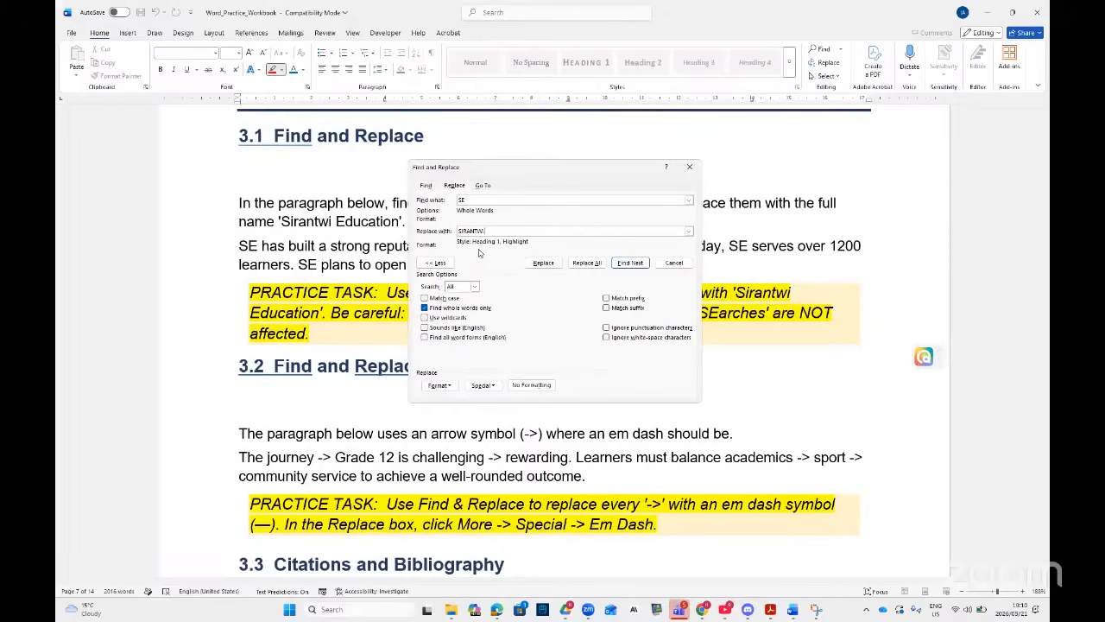
# - Replace all occurrences of SE with the formatted SIRANTWI, close Find and Replace, and return to the changed text in section 3.1
pyautogui.click(455, 389)
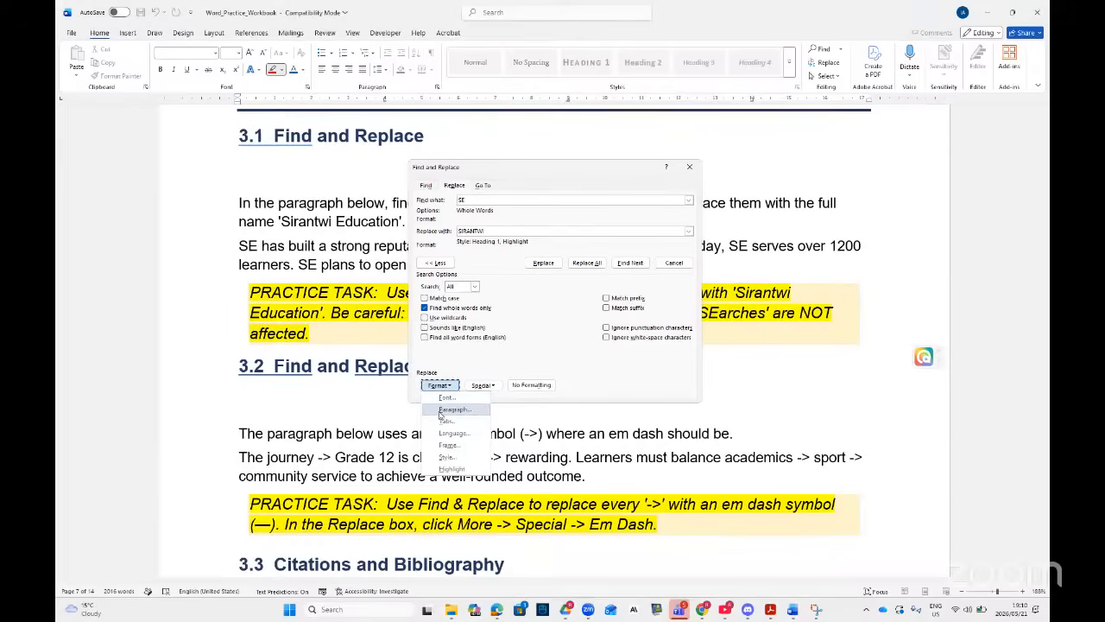
pyautogui.click(494, 231)
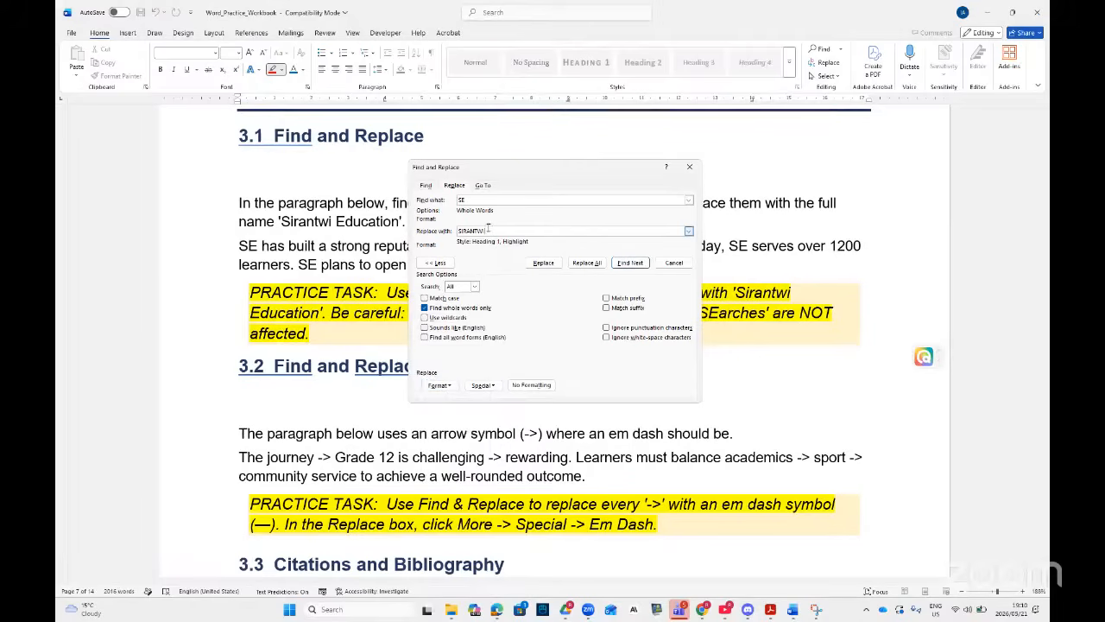
pyautogui.click(585, 263)
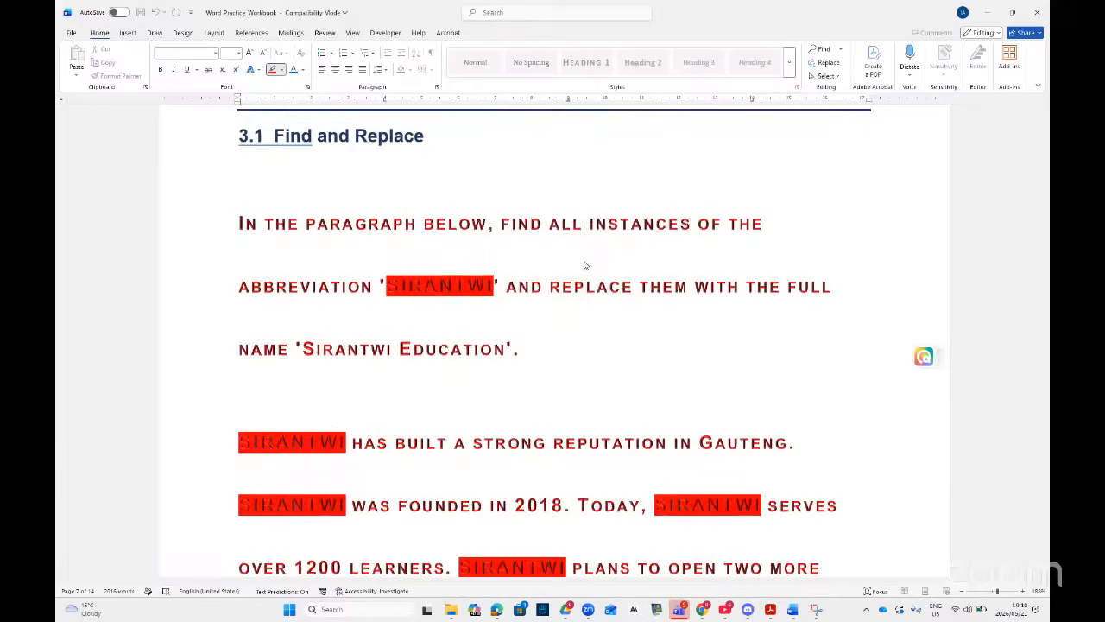
pyautogui.click(556, 333)
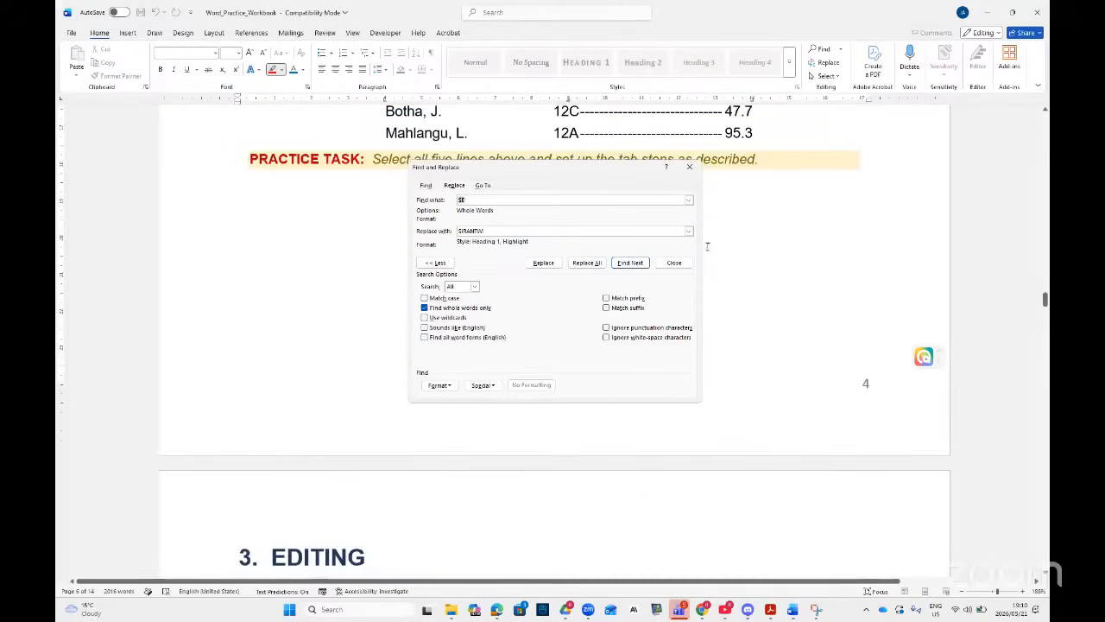
pyautogui.click(689, 166)
pyautogui.scroll(20, 710, 231)
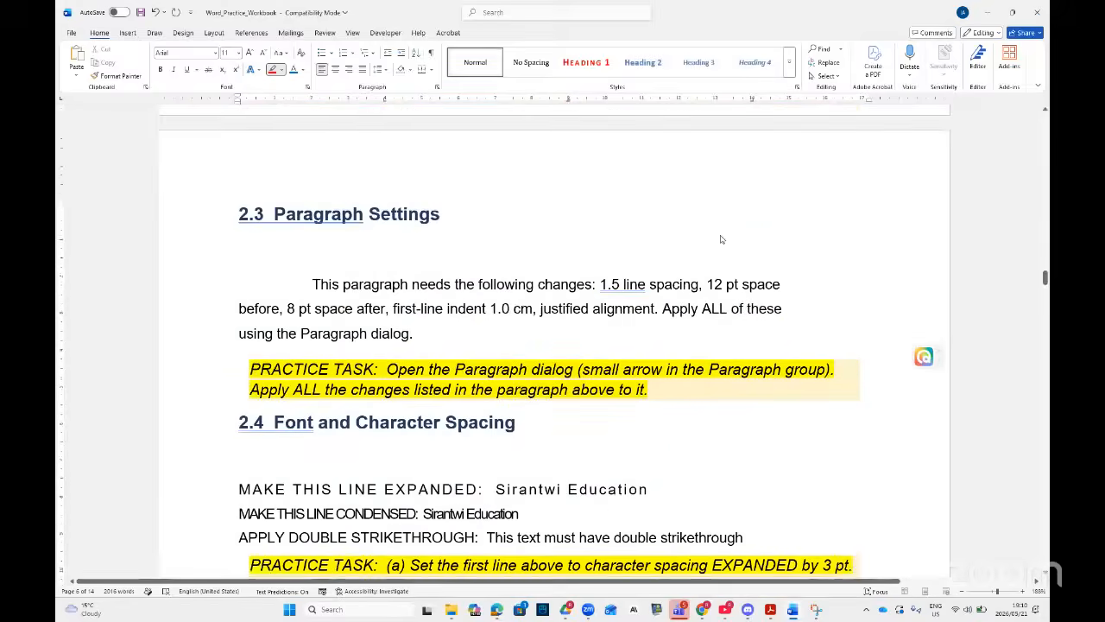
pyautogui.scroll(3, 721, 234)
pyautogui.moveTo(1042, 236); pyautogui.dragTo(1039, 342)
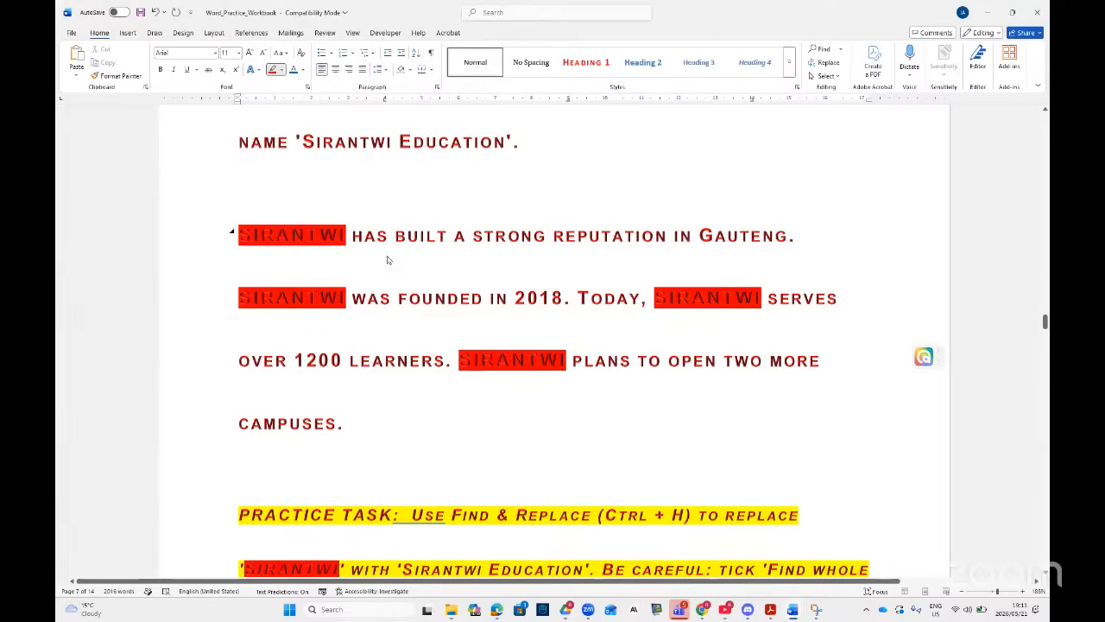
# - Check the live chat in YouTube Studio and copy the share link of the PRACTICE PAPER 3 folder in Google Drive
pyautogui.click(703, 610)
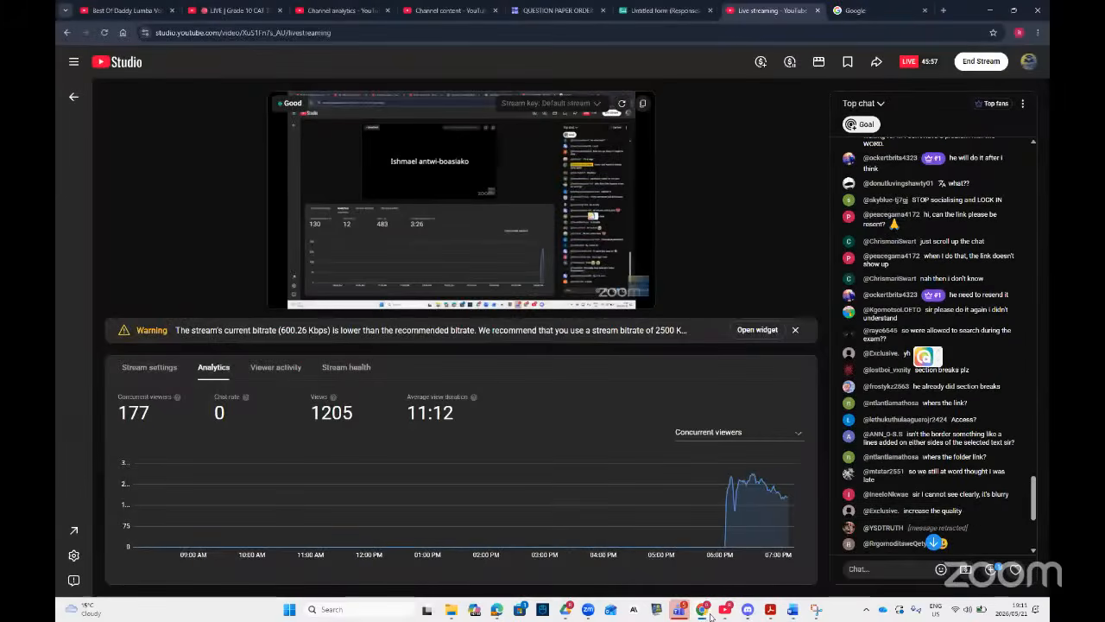
pyautogui.scroll(-5, 957, 520)
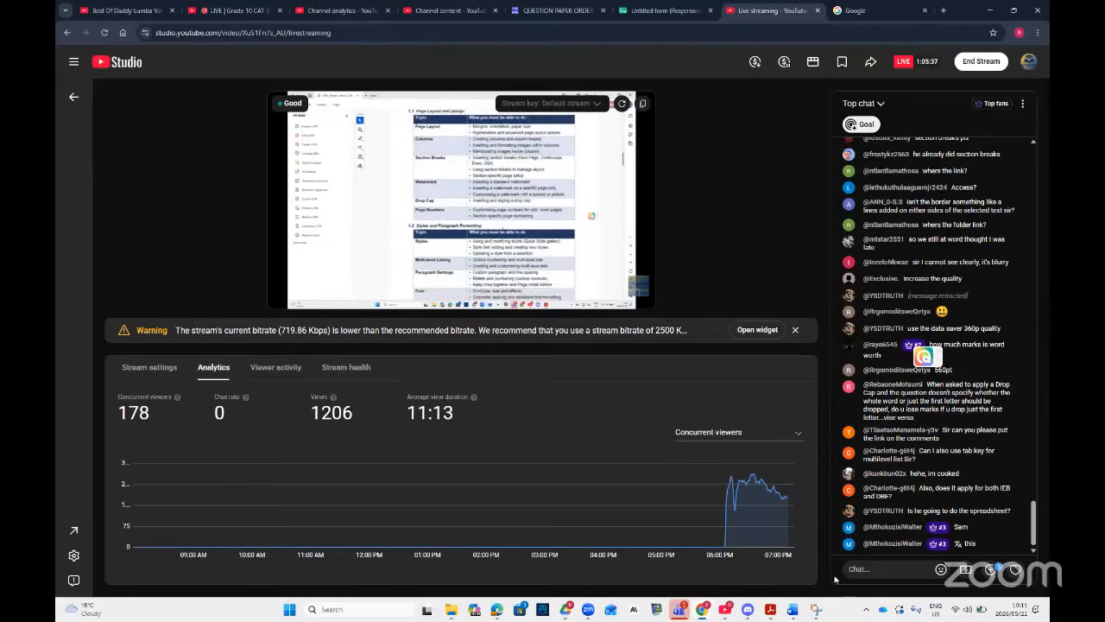
pyautogui.moveTo(563, 609)
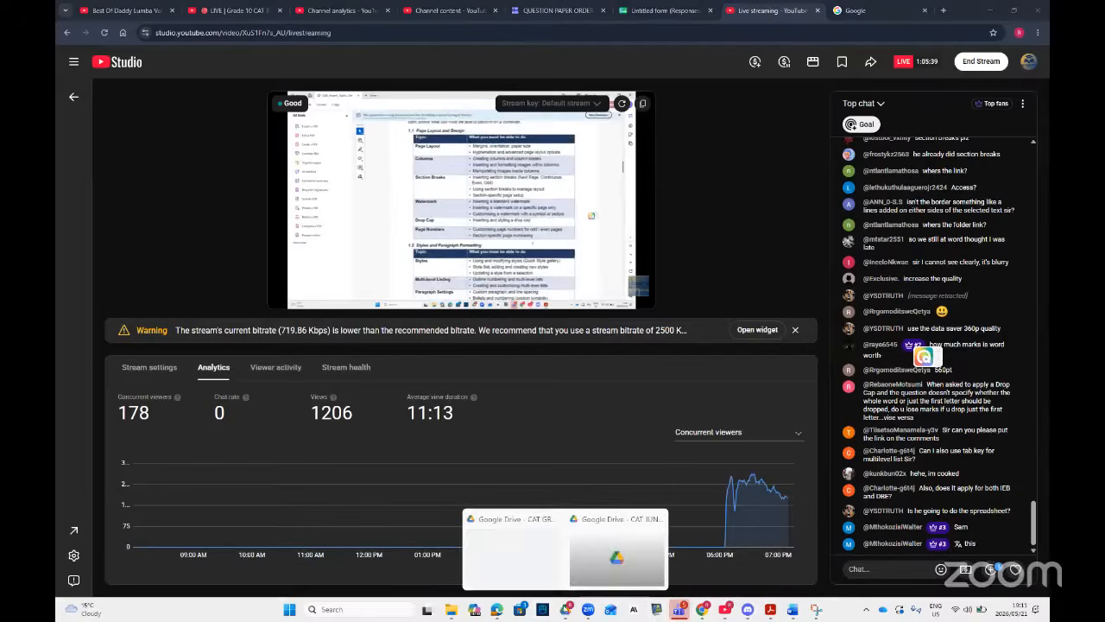
pyautogui.click(537, 567)
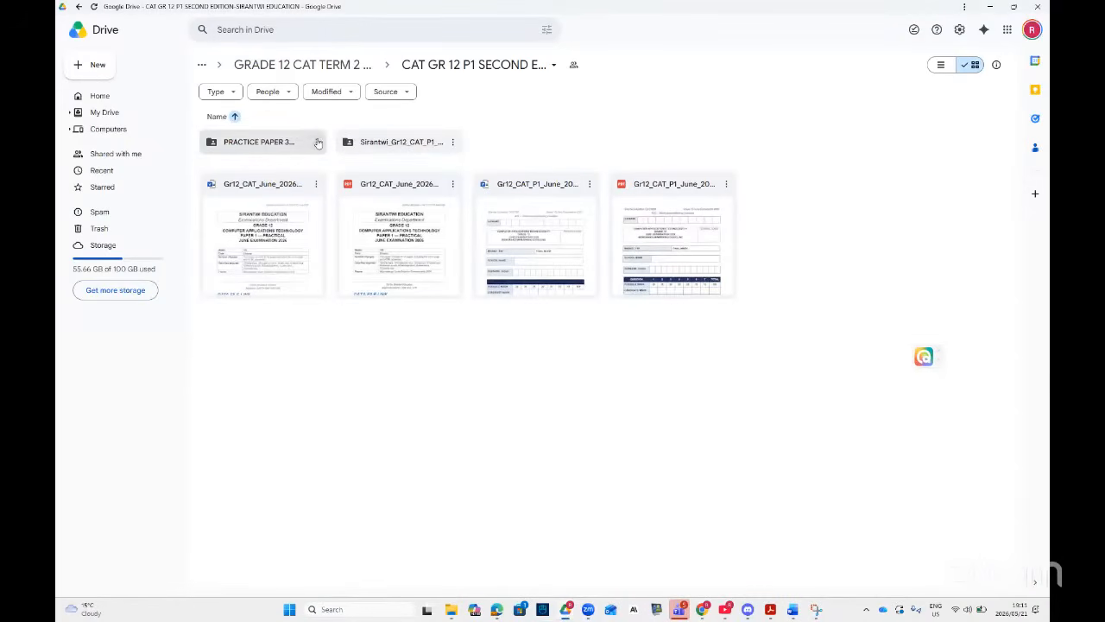
pyautogui.click(312, 143)
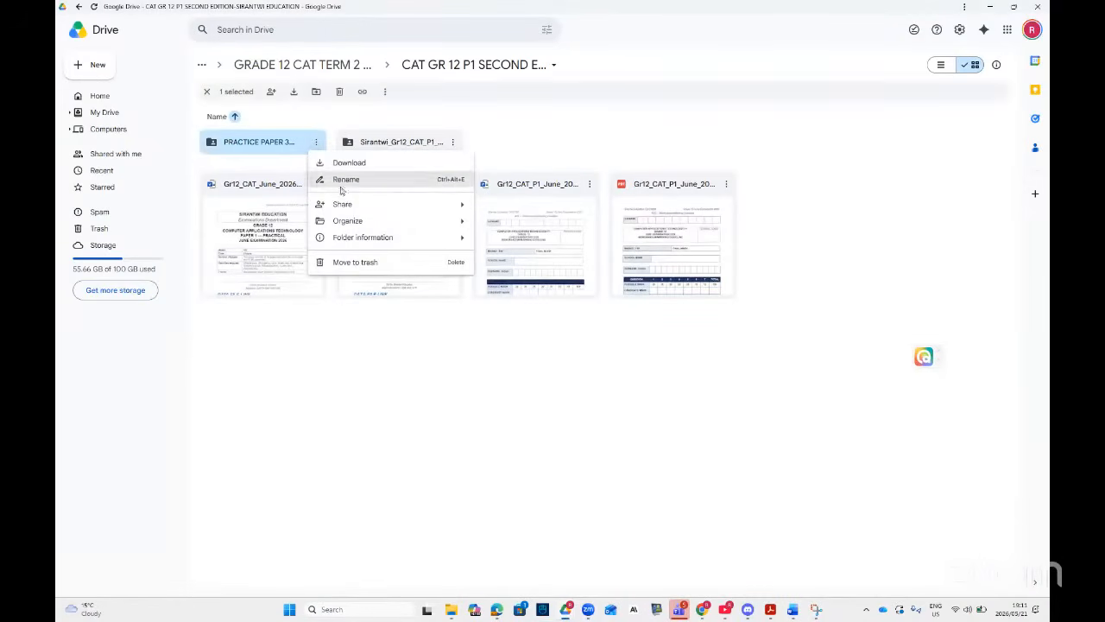
pyautogui.moveTo(476, 224)
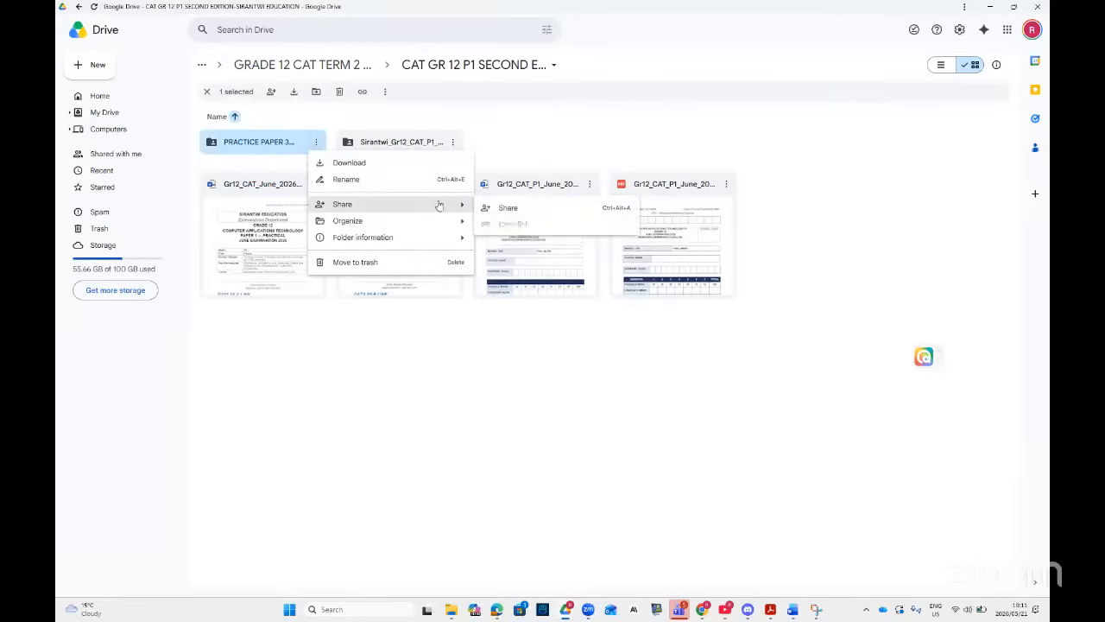
pyautogui.click(512, 224)
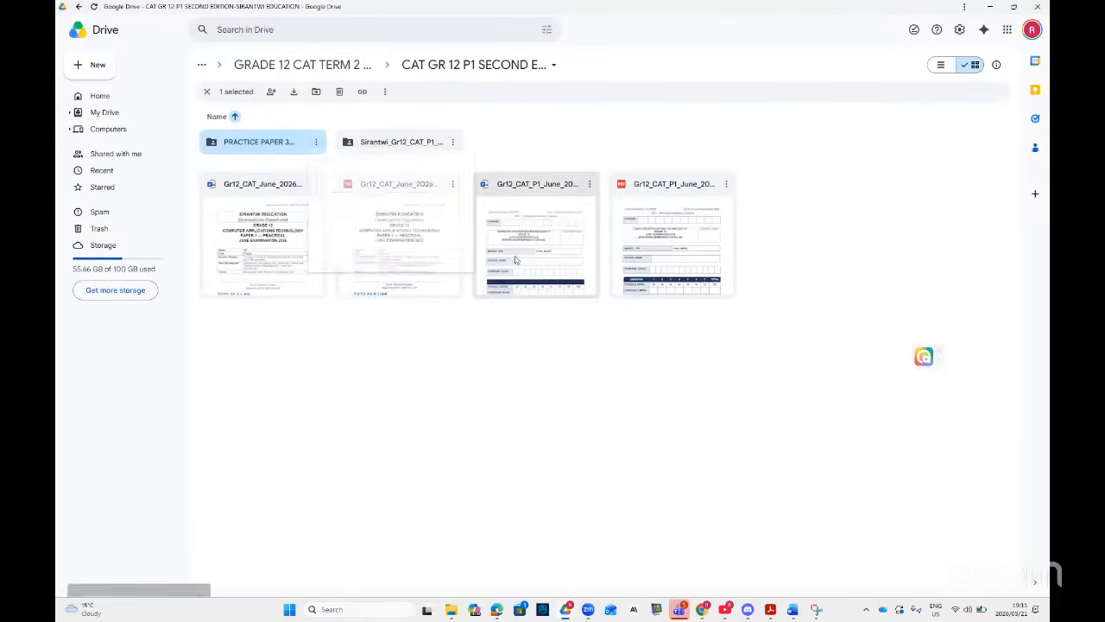
# - Switch to YouTube Studio and post the copied Drive folder link in the live chat
pyautogui.click(705, 609)
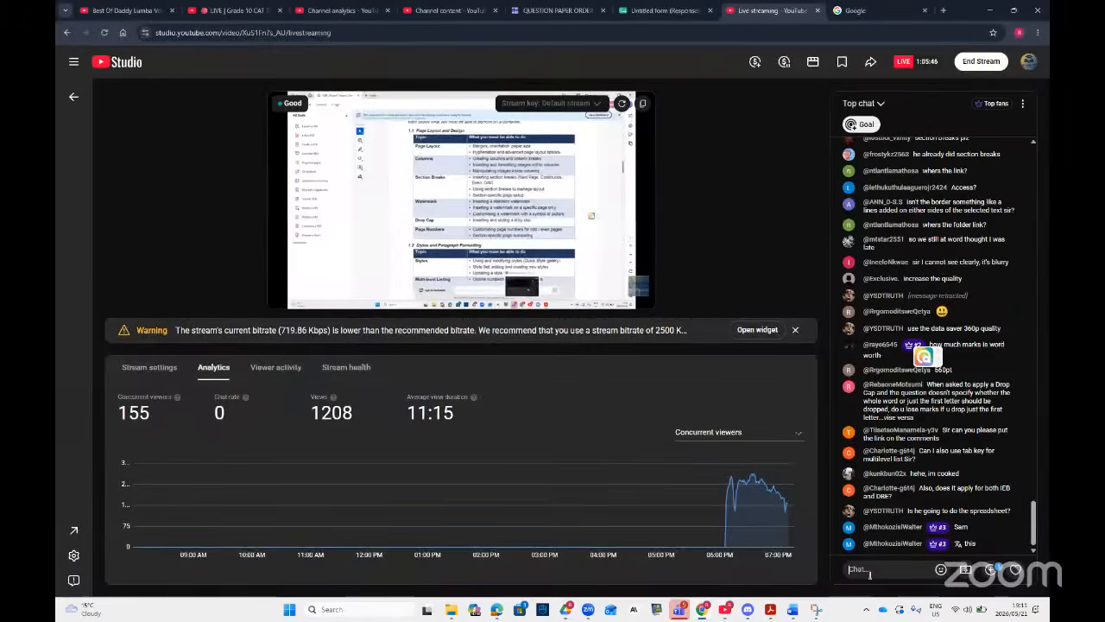
pyautogui.hotkey('ctrl', 'v')
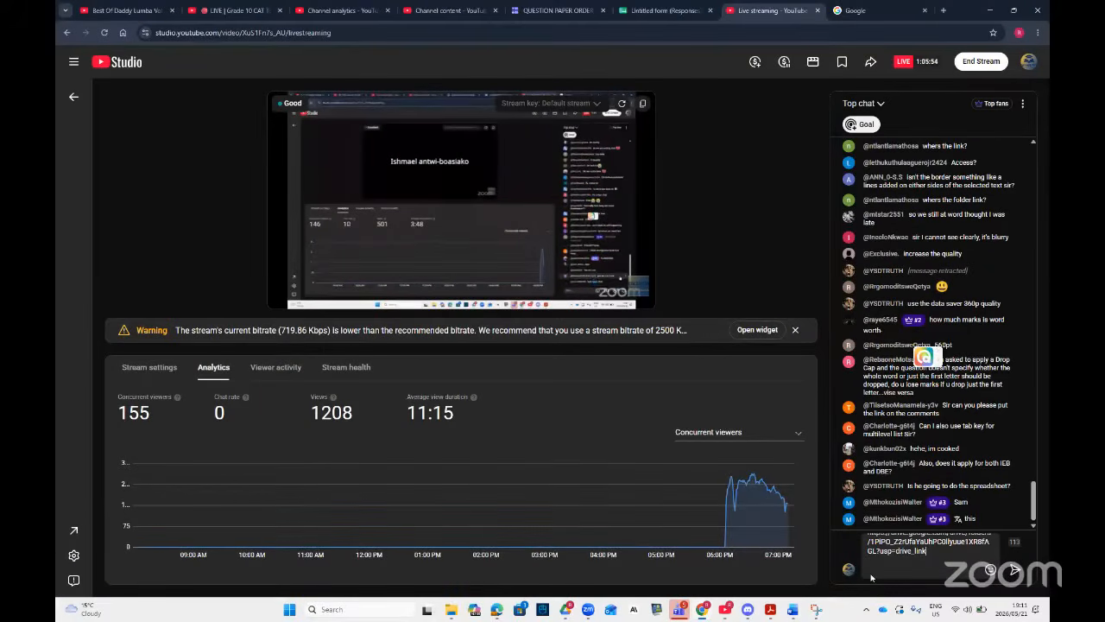
pyautogui.press('Return')
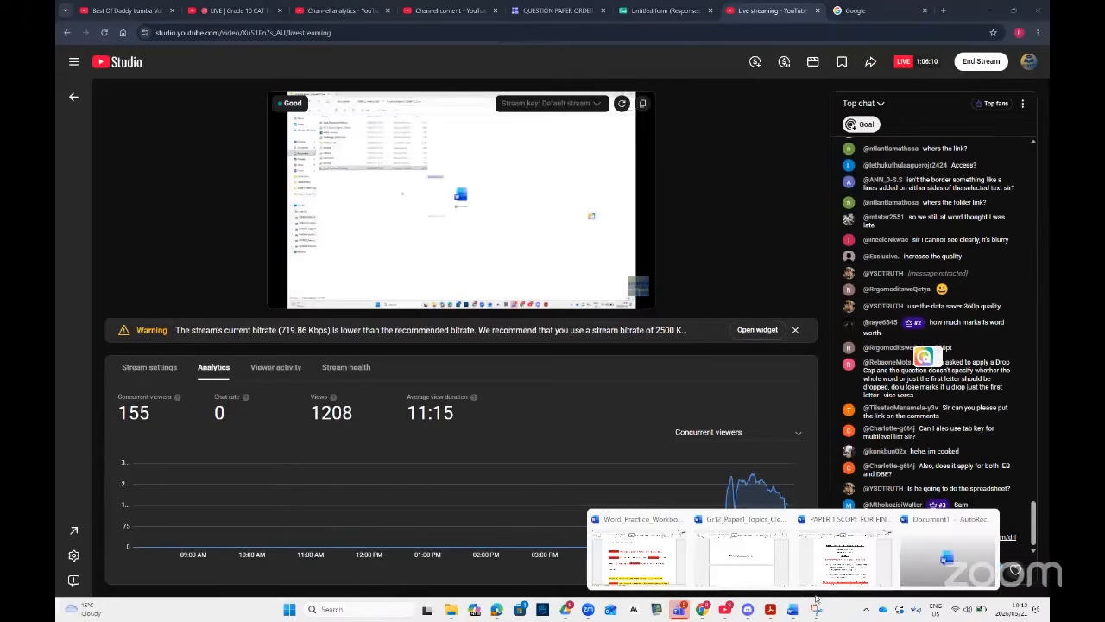
# - Switch to Word_Practice_Workbook in Word and go to the arrow-symbol task of section 3.2 Find and Replace - Symbols
pyautogui.click(632, 550)
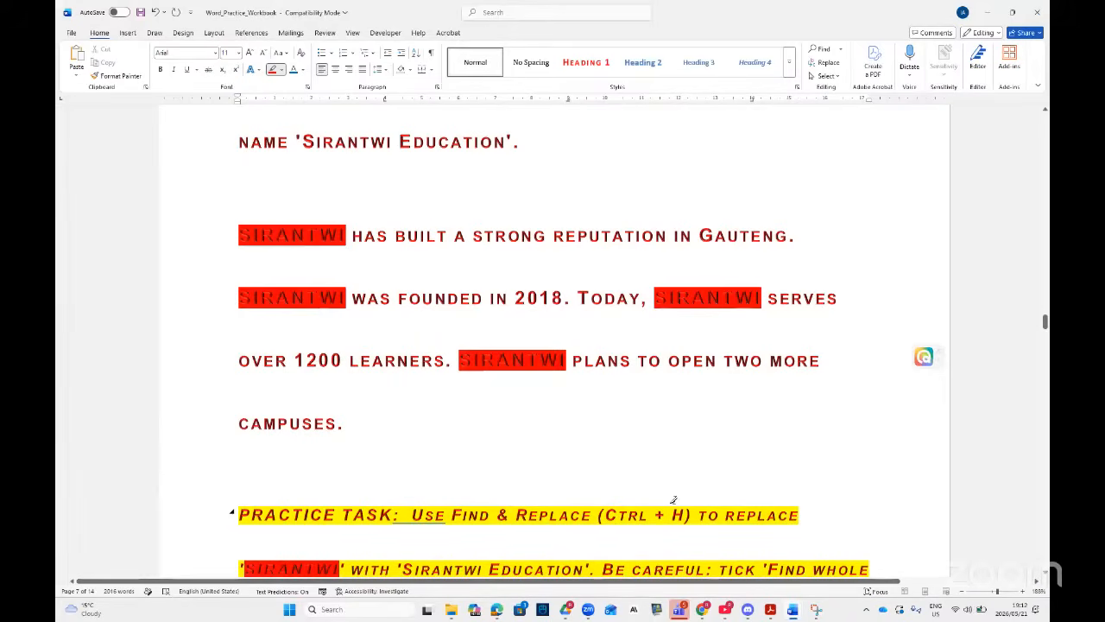
pyautogui.scroll(-3, 615, 477)
pyautogui.scroll(-4, 615, 477)
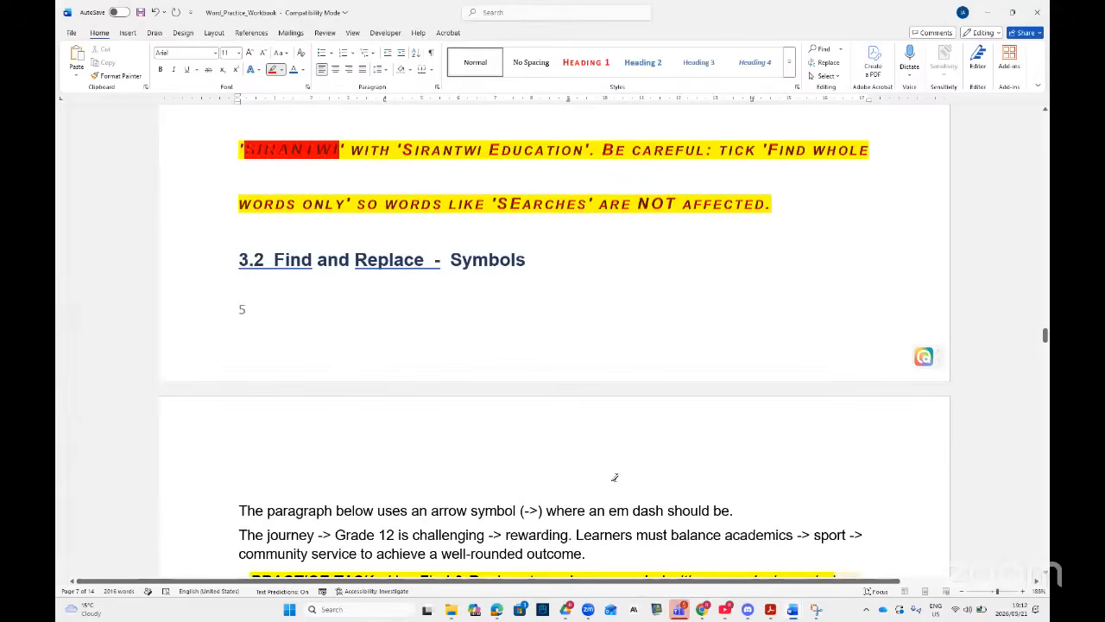
pyautogui.scroll(-3, 614, 476)
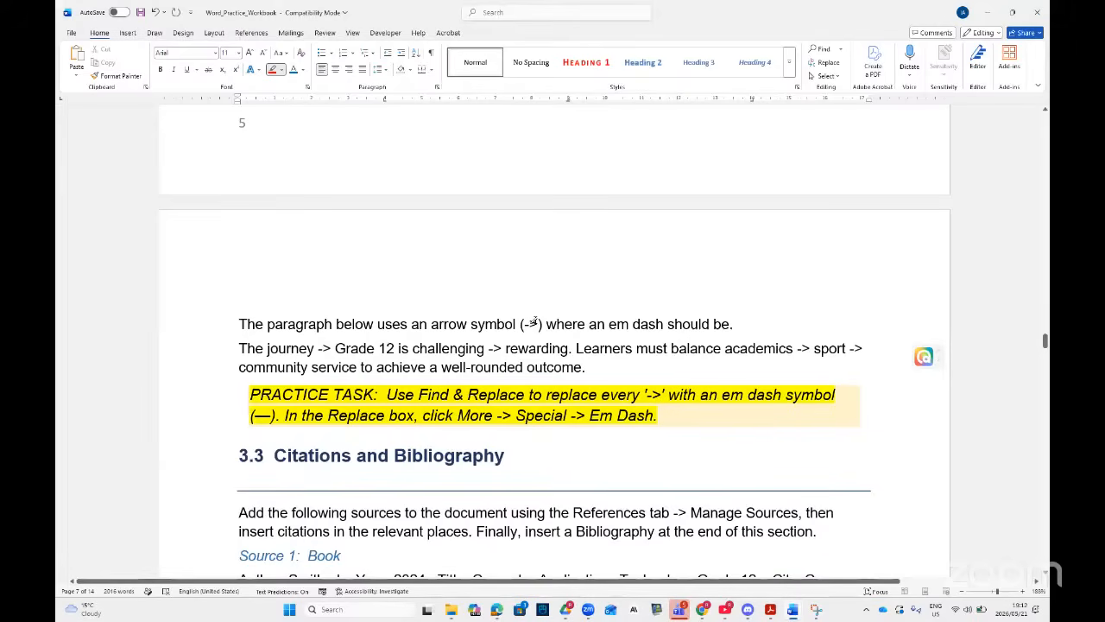
# - Highlight the arrow symbol in the first line of section 3.2 in red and copy the arrow after "The journey"
pyautogui.doubleClick(530, 324)
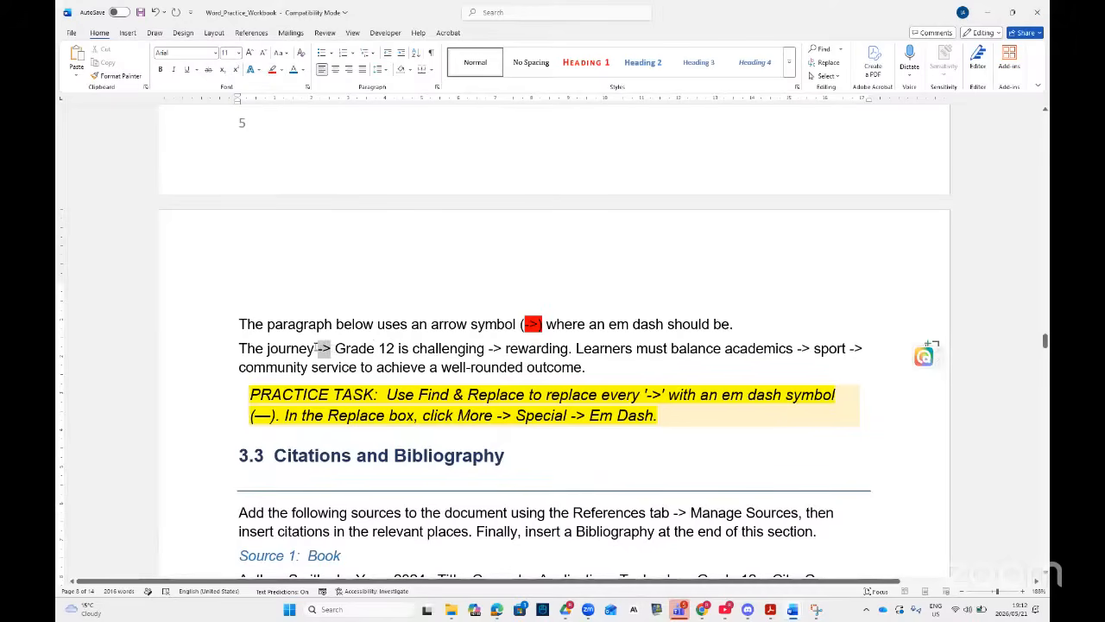
pyautogui.doubleClick(323, 350)
pyautogui.rightClick(325, 351)
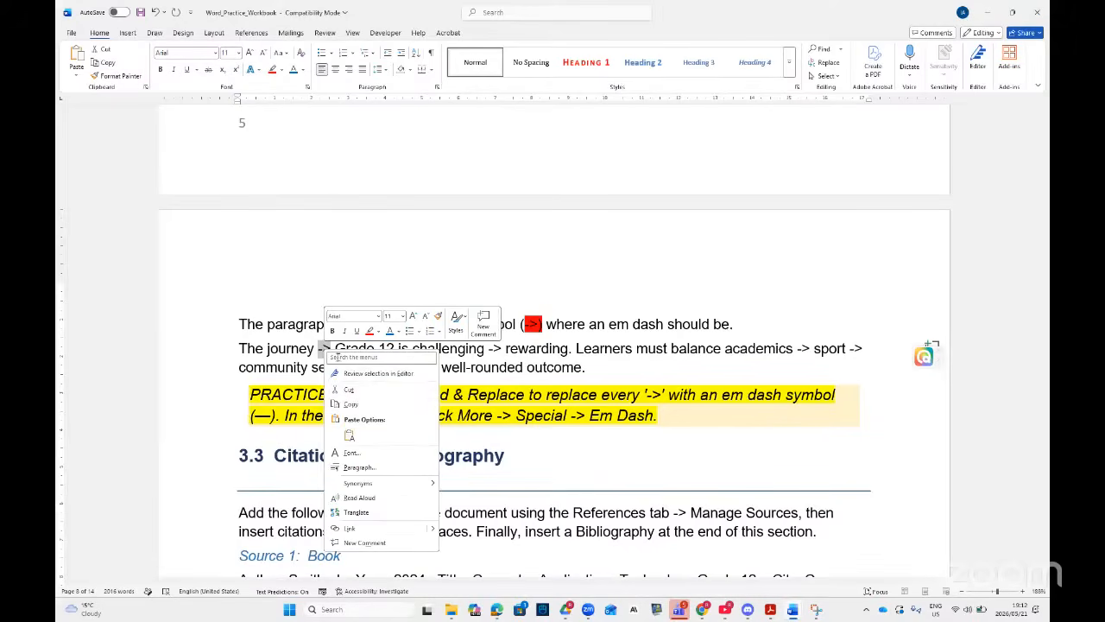
pyautogui.click(350, 403)
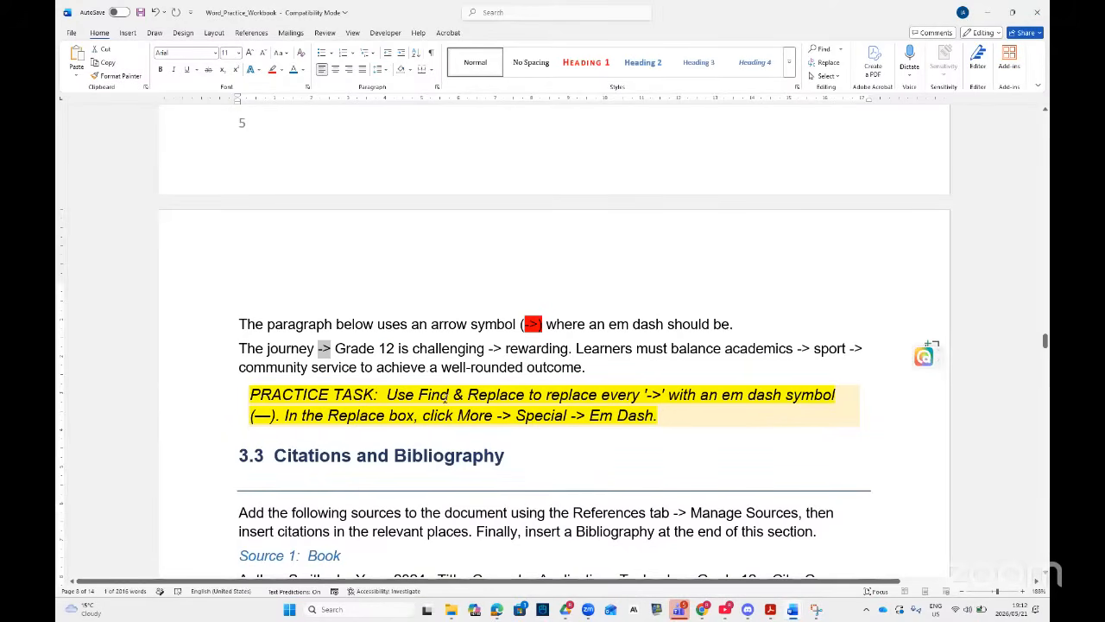
# - Open Find and Replace, paste the copied arrow '->' as the search text and set the search scope to All
pyautogui.hotkey('ctrl', 'h')
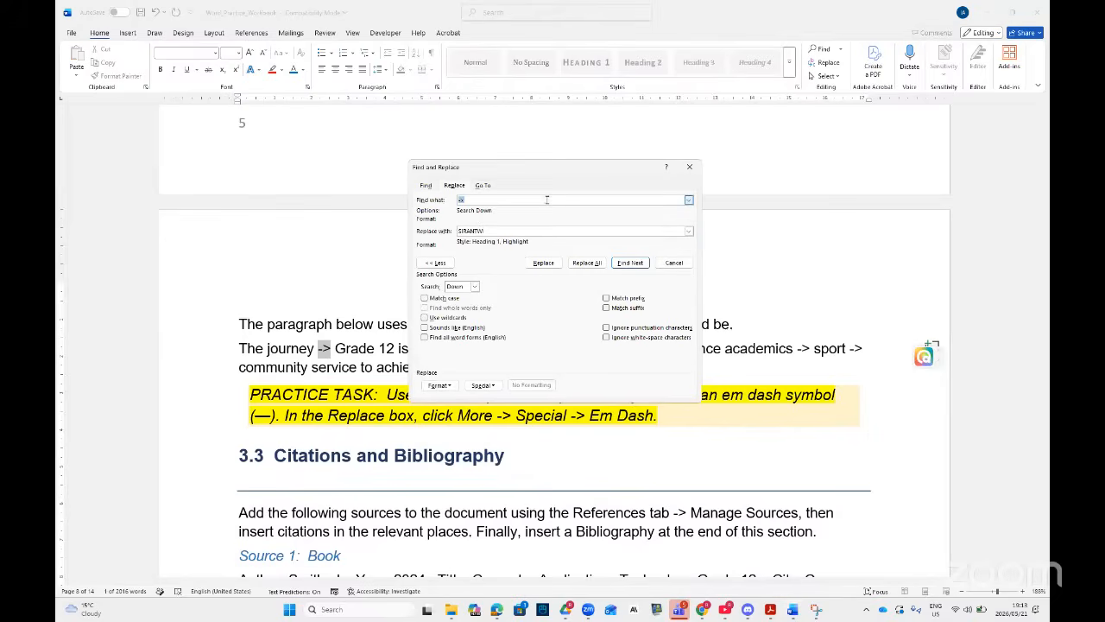
pyautogui.moveTo(578, 171); pyautogui.dragTo(580, 154)
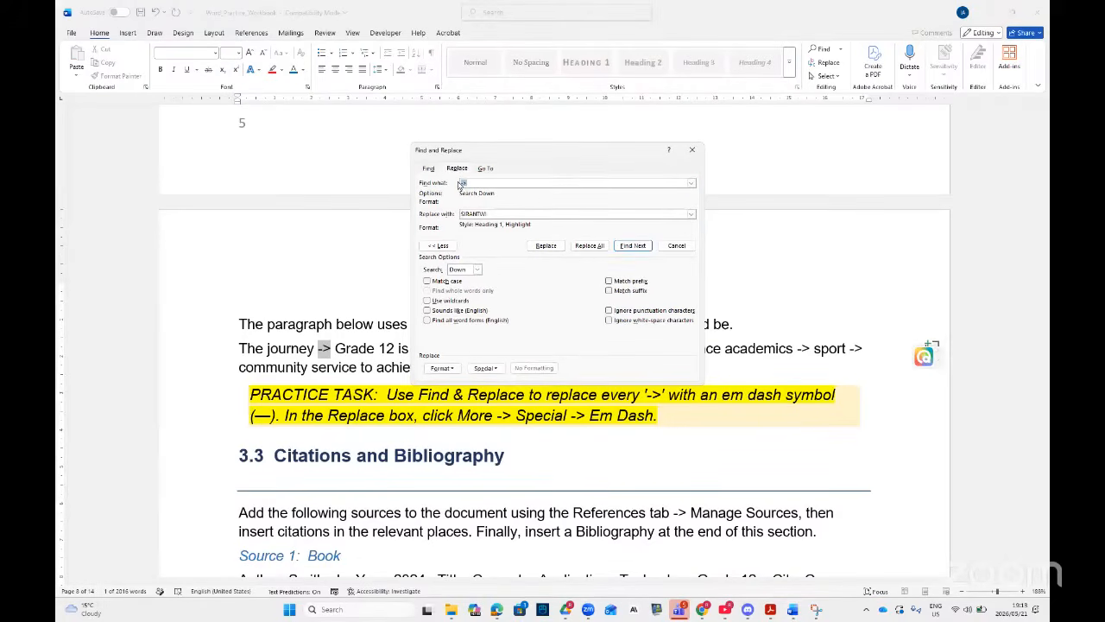
pyautogui.rightClick(477, 184)
pyautogui.click(502, 215)
pyautogui.click(476, 269)
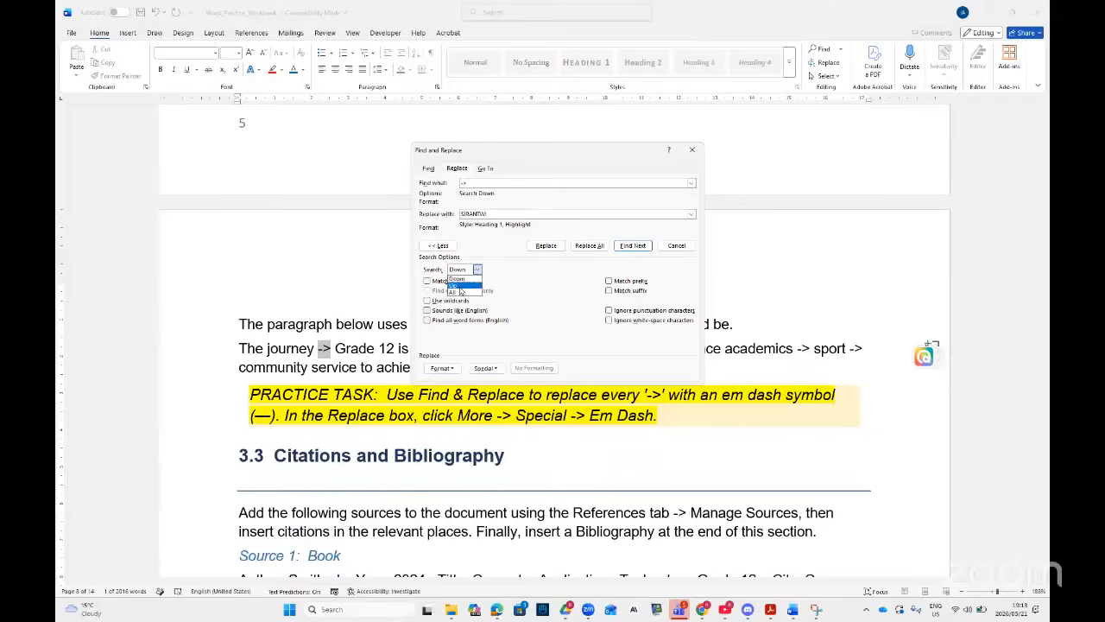
pyautogui.click(456, 291)
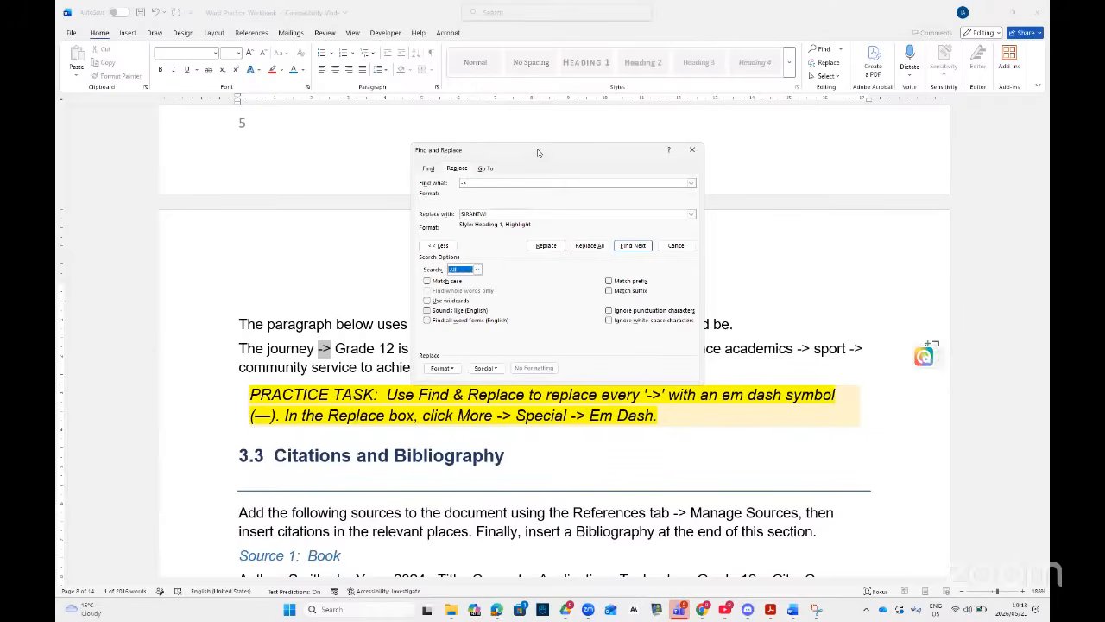
# - Clear the replacement text SIRANTWI and remove its Heading 1 and highlight formatting
pyautogui.moveTo(537, 152); pyautogui.dragTo(537, 127)
pyautogui.moveTo(489, 188); pyautogui.dragTo(458, 181)
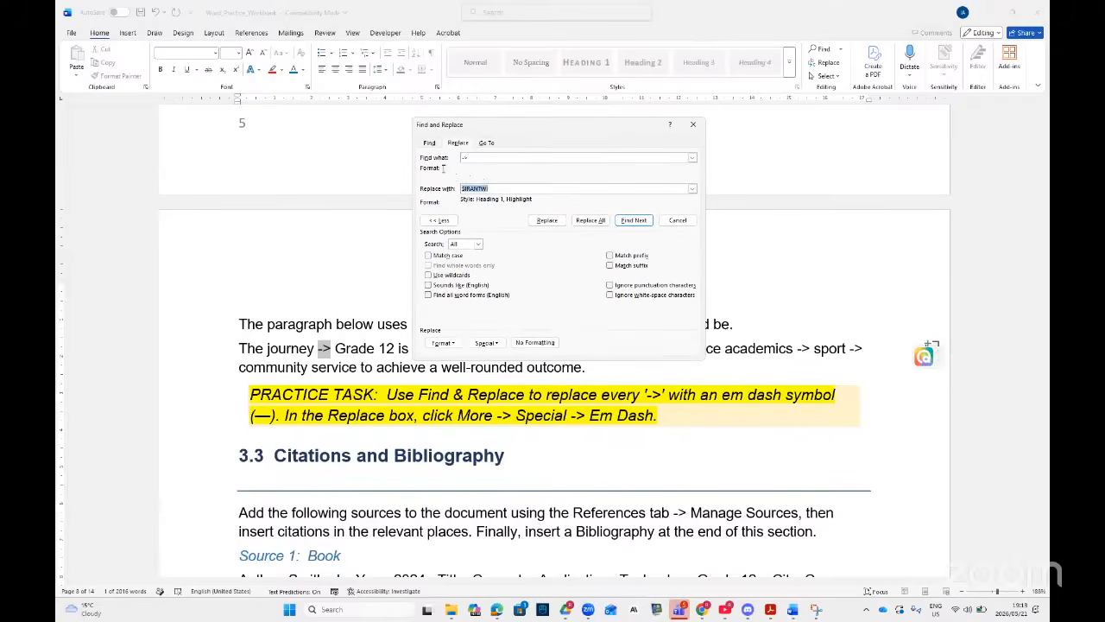
pyautogui.press('BackSpace')
pyautogui.click(534, 342)
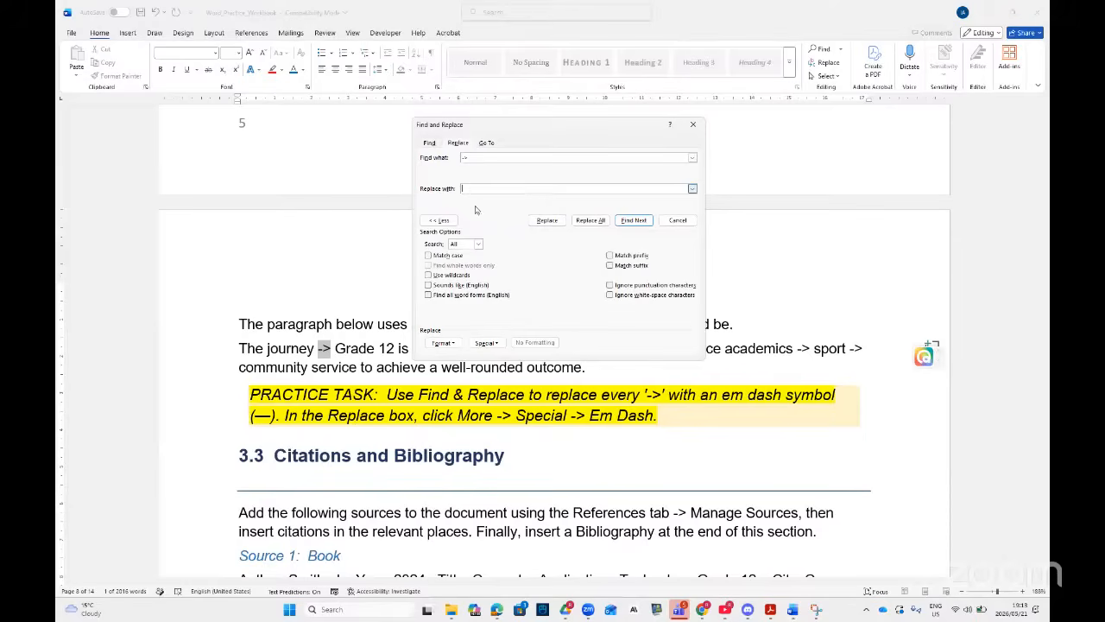
# - Replace all arrow symbols with the special character Em-dash, close Find and Replace and return to section 3.2
pyautogui.click(498, 344)
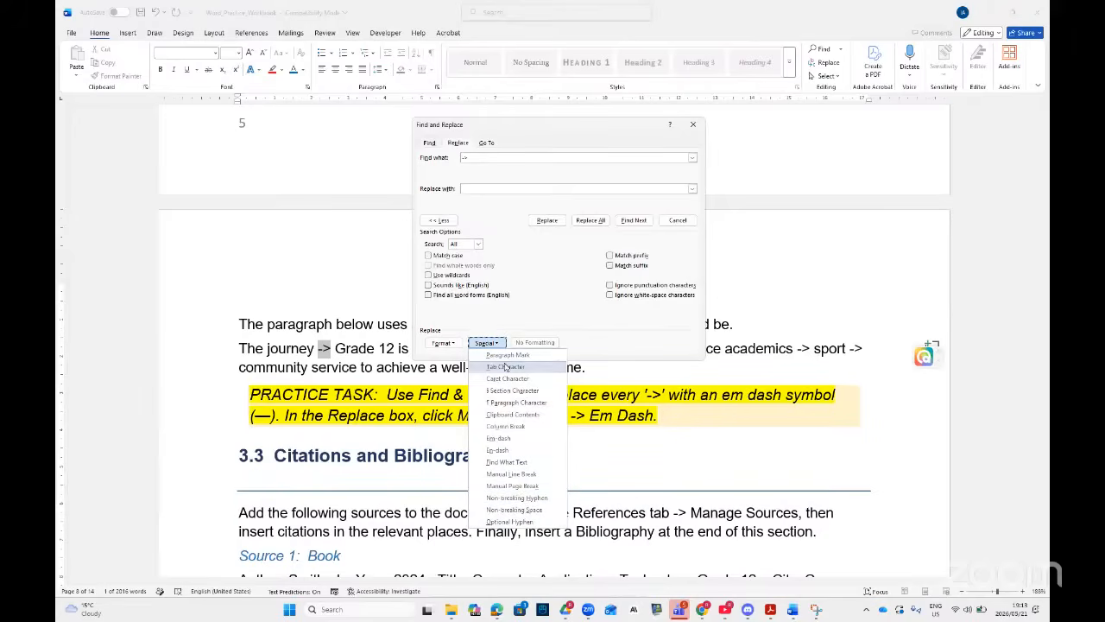
pyautogui.click(503, 439)
pyautogui.click(591, 220)
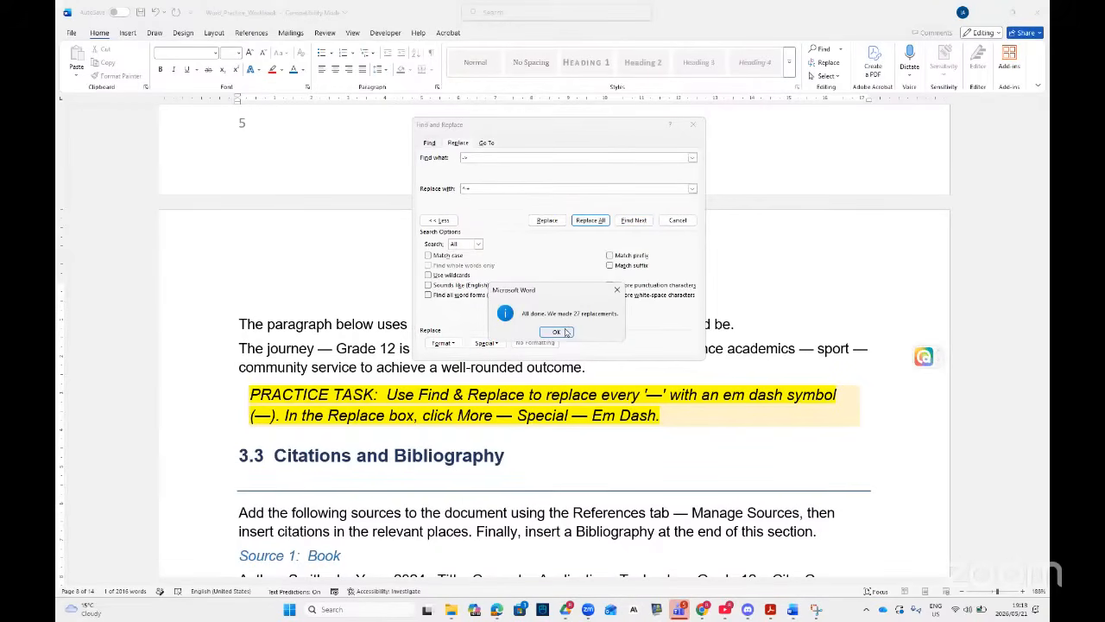
pyautogui.click(566, 332)
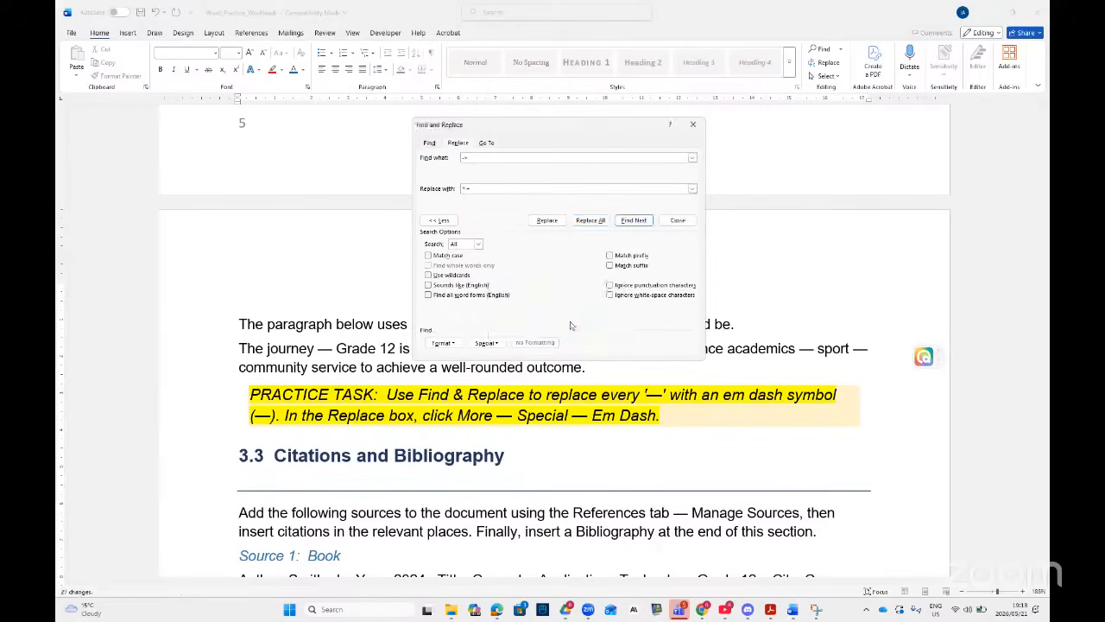
pyautogui.click(692, 124)
pyautogui.scroll(4, 627, 297)
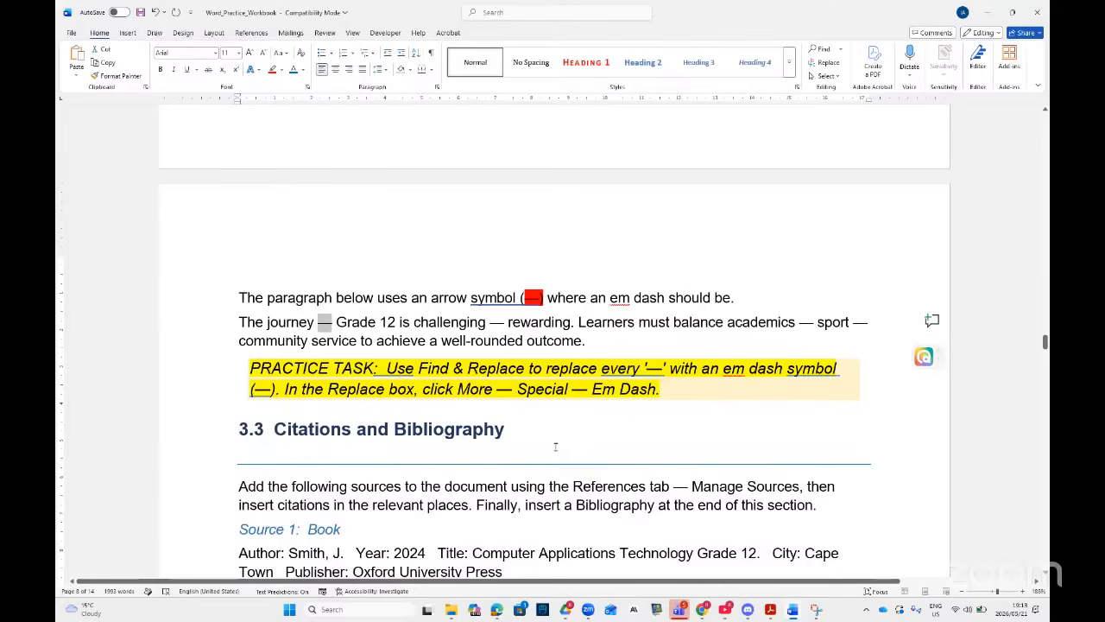
pyautogui.scroll(5, 555, 438)
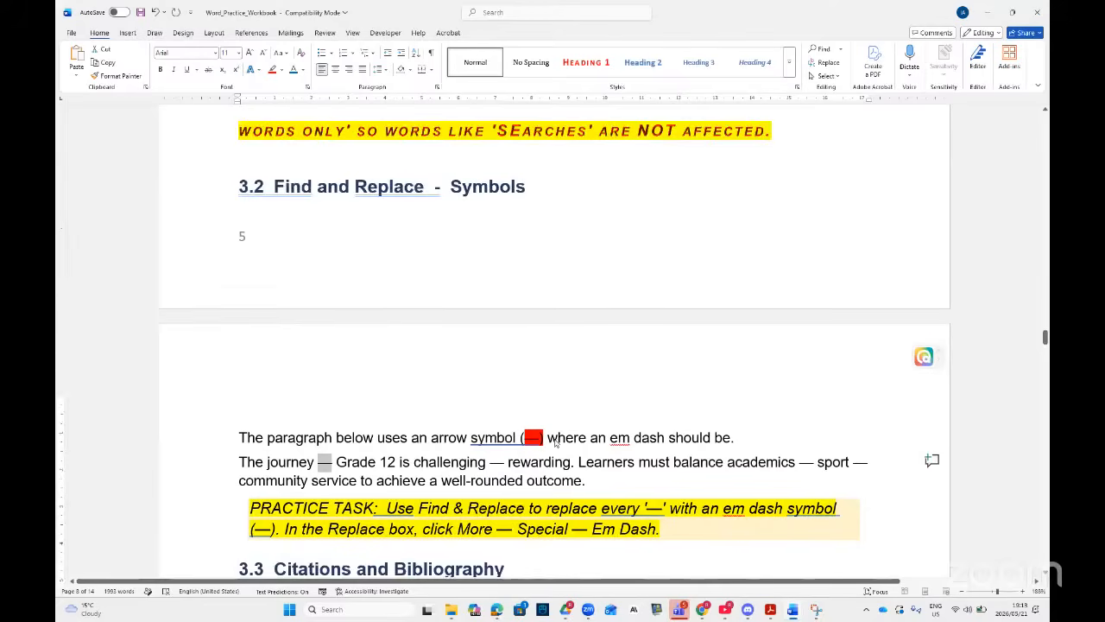
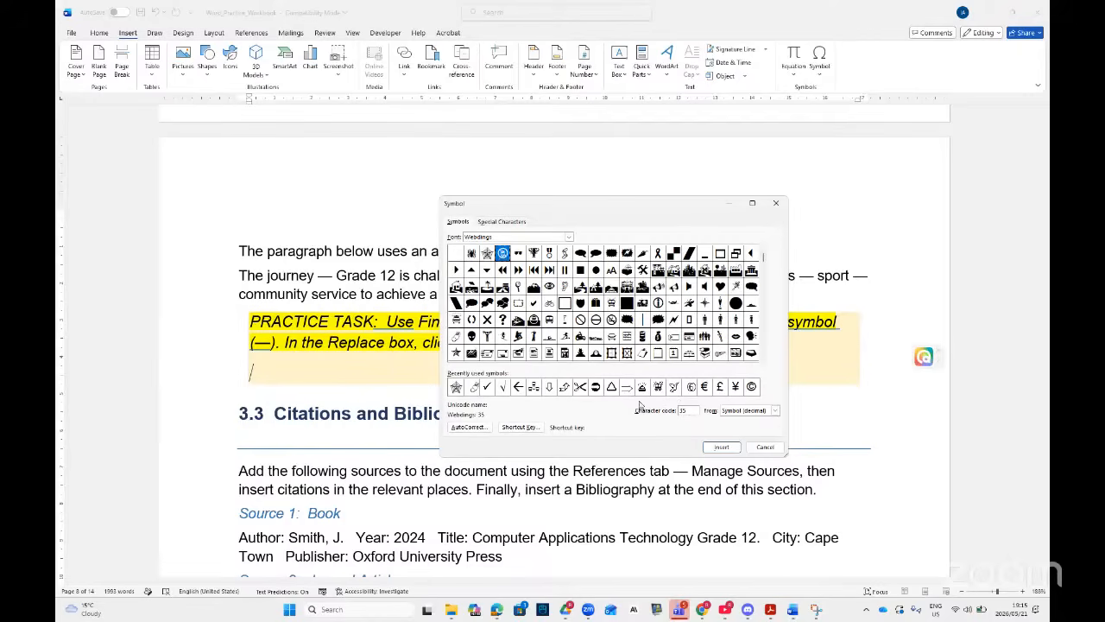
# - Insert the scissors symbol on the line below the section 3.2 practice task and cut it to the clipboard
pyautogui.click(581, 388)
pyautogui.click(721, 446)
pyautogui.click(775, 203)
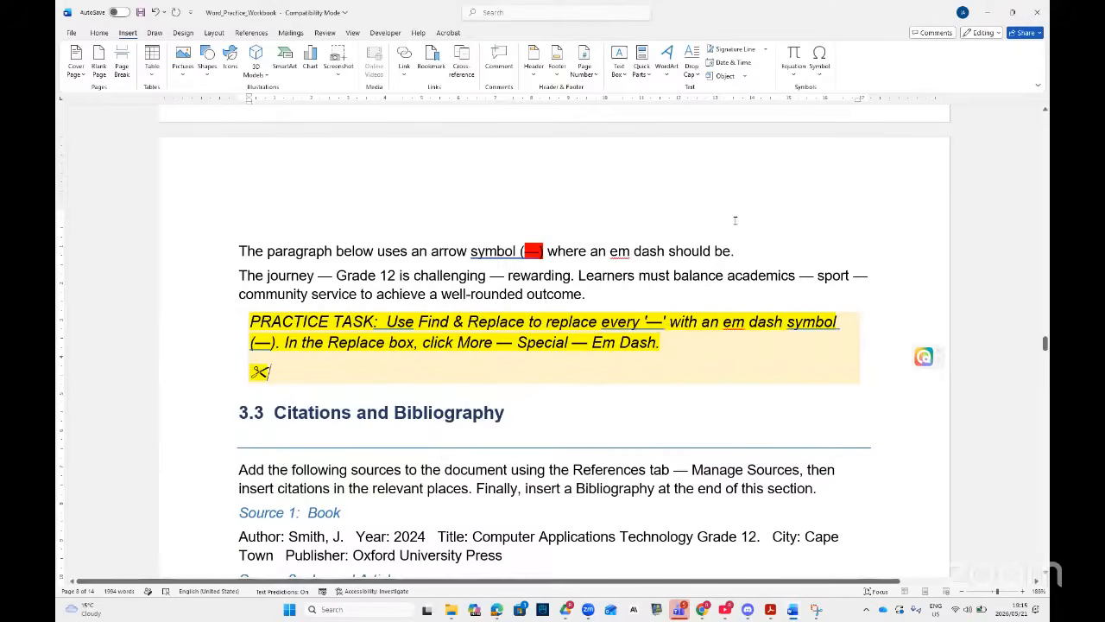
pyautogui.moveTo(268, 372); pyautogui.dragTo(234, 373)
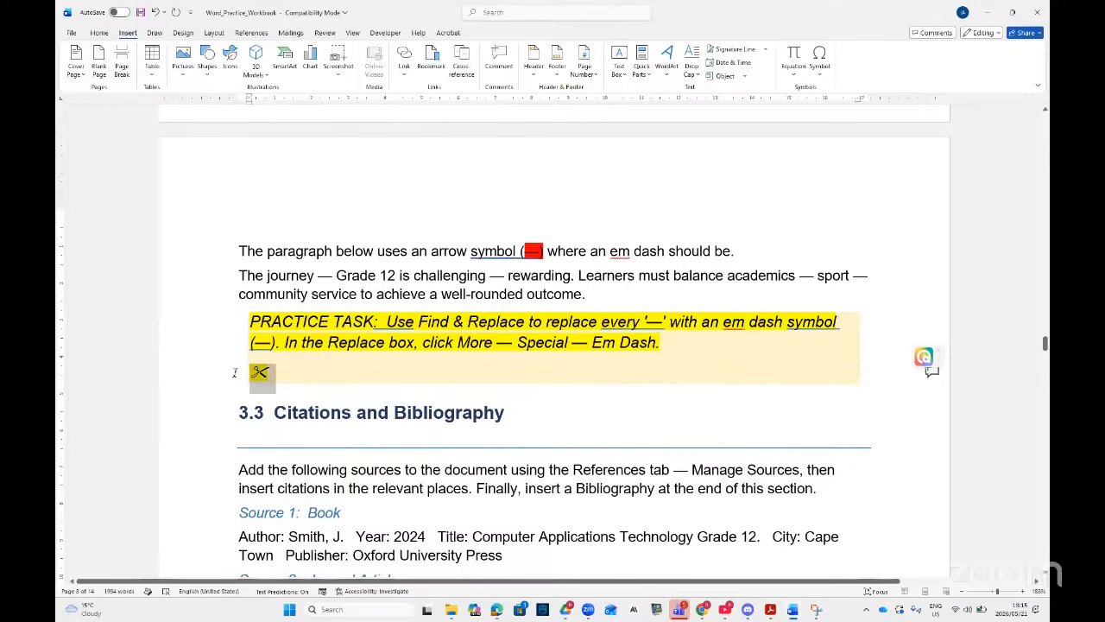
pyautogui.rightClick(258, 373)
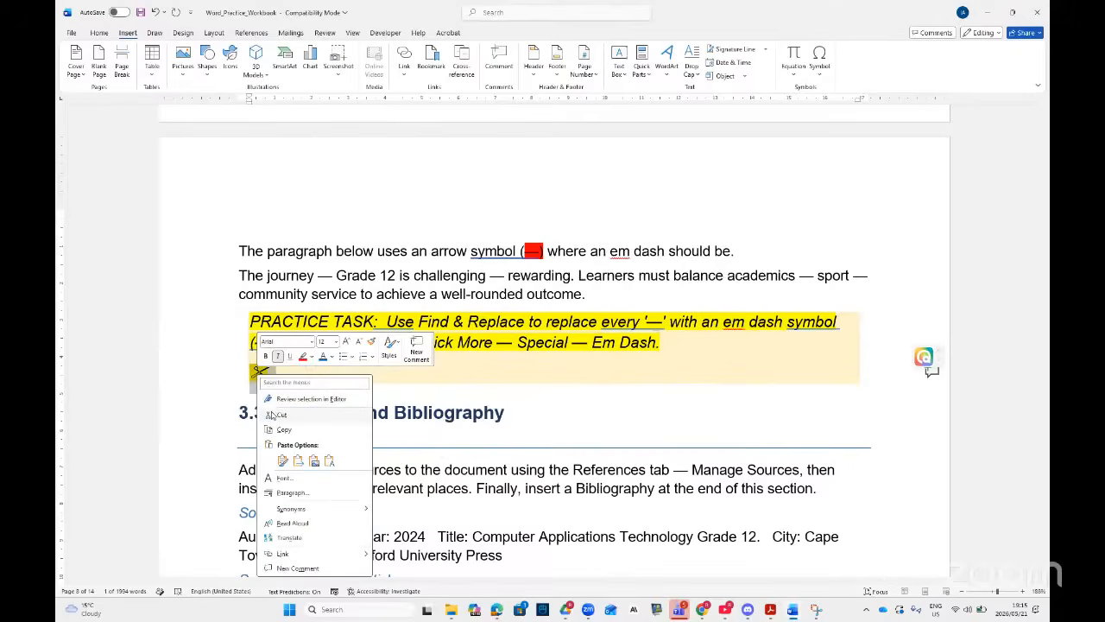
pyautogui.click(294, 412)
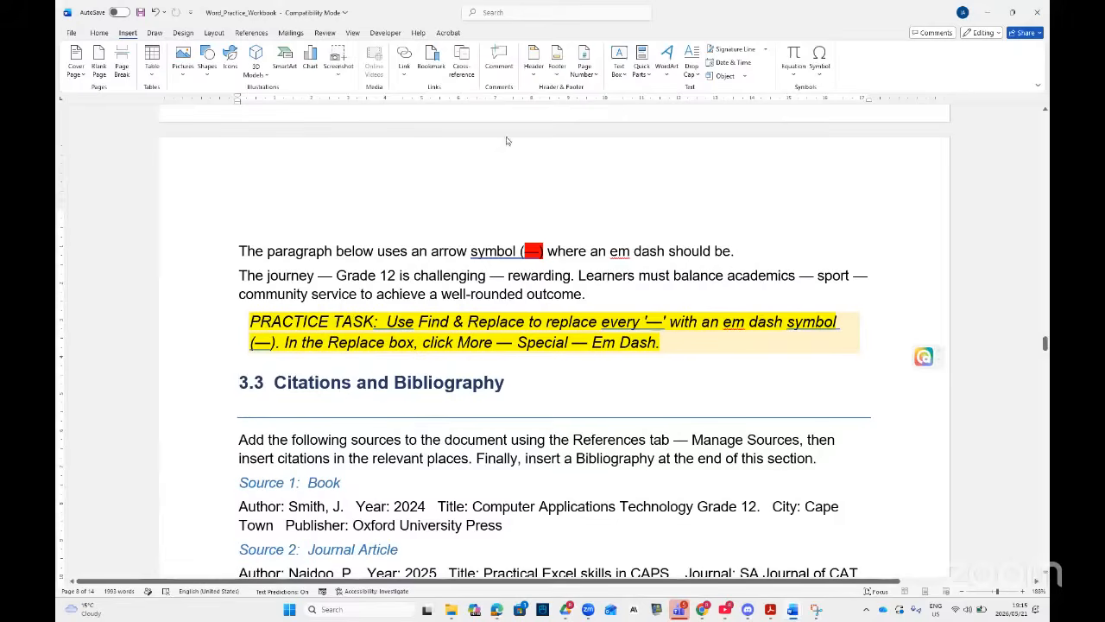
# - Find the Replace command through Word's search, enter SIRANTWI as the search text and clear the replacement text
pyautogui.click(508, 13)
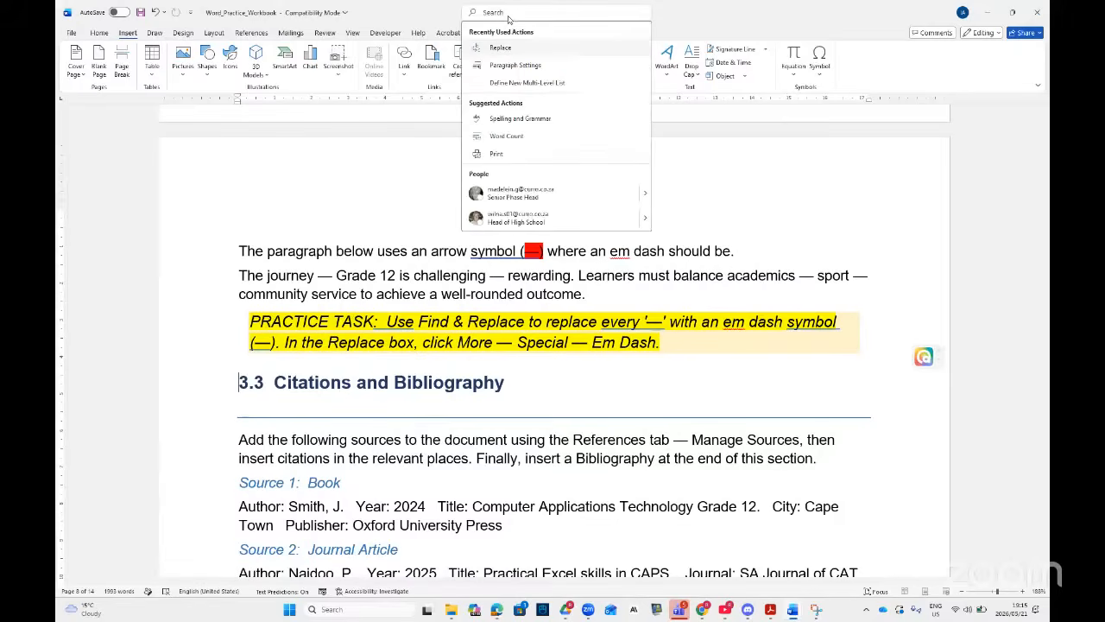
pyautogui.click(498, 48)
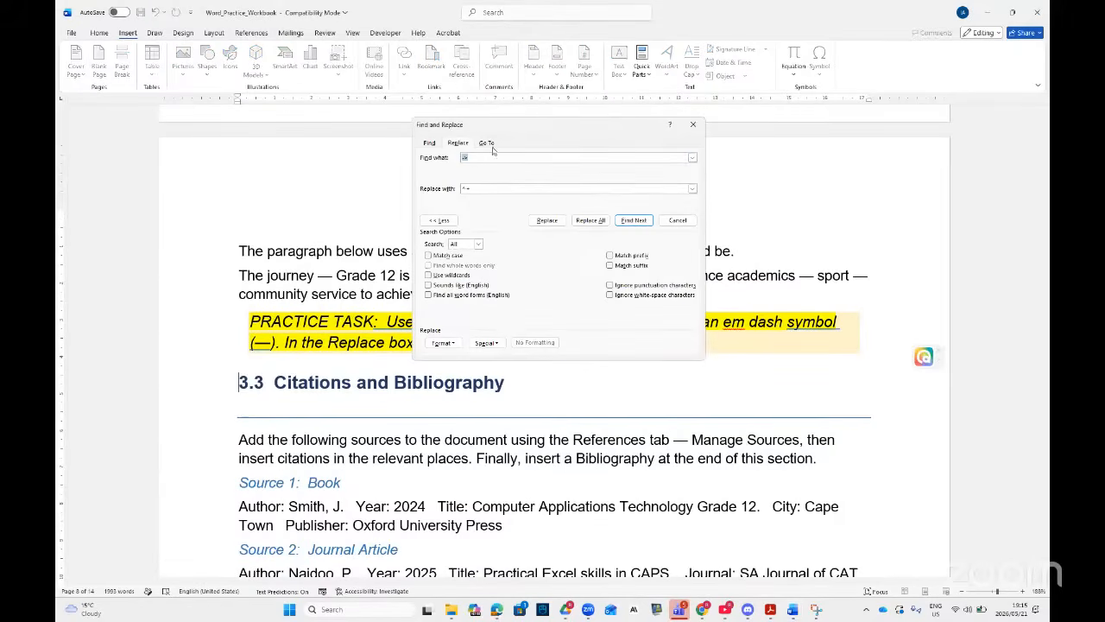
pyautogui.write('SIRANTWI')
pyautogui.moveTo(473, 188); pyautogui.dragTo(448, 187)
pyautogui.press('BackSpace')
pyautogui.click(499, 344)
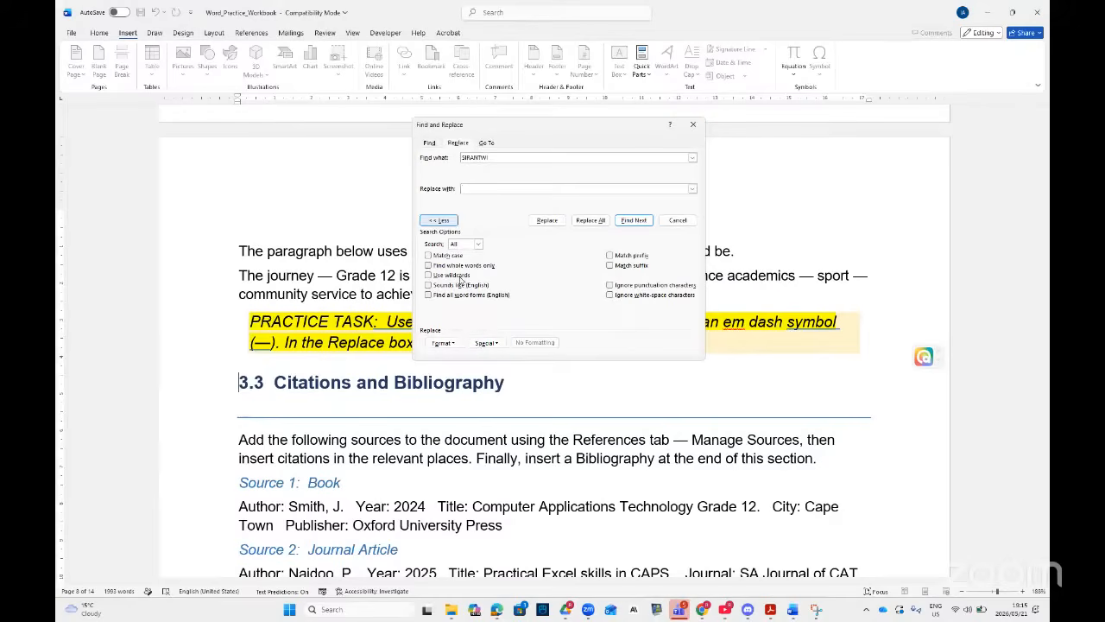
pyautogui.click(438, 223)
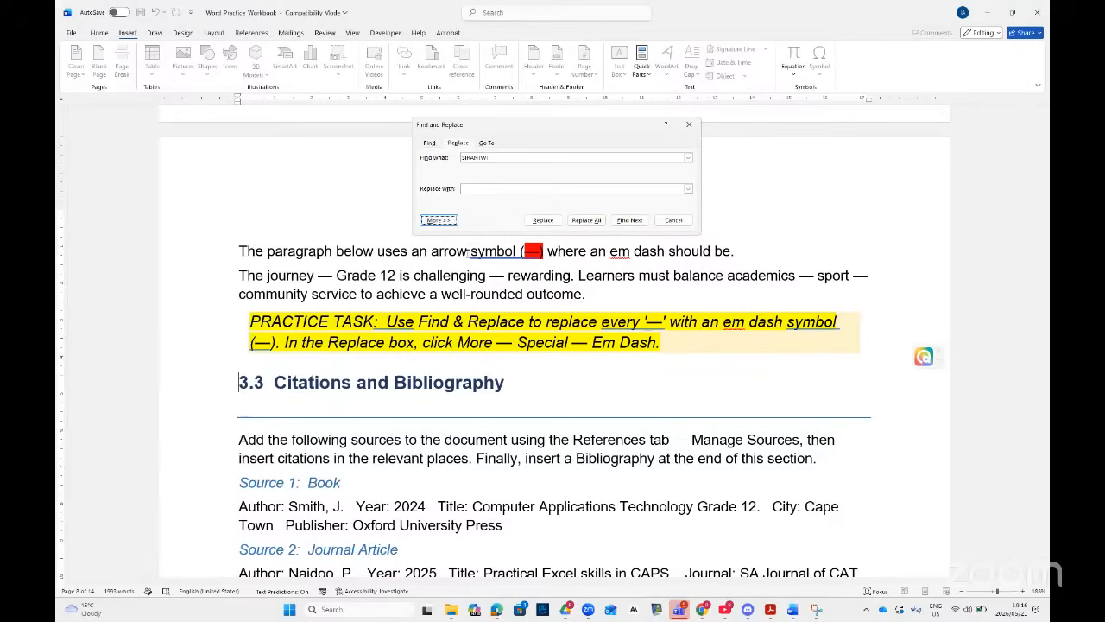
pyautogui.click(438, 220)
pyautogui.click(498, 344)
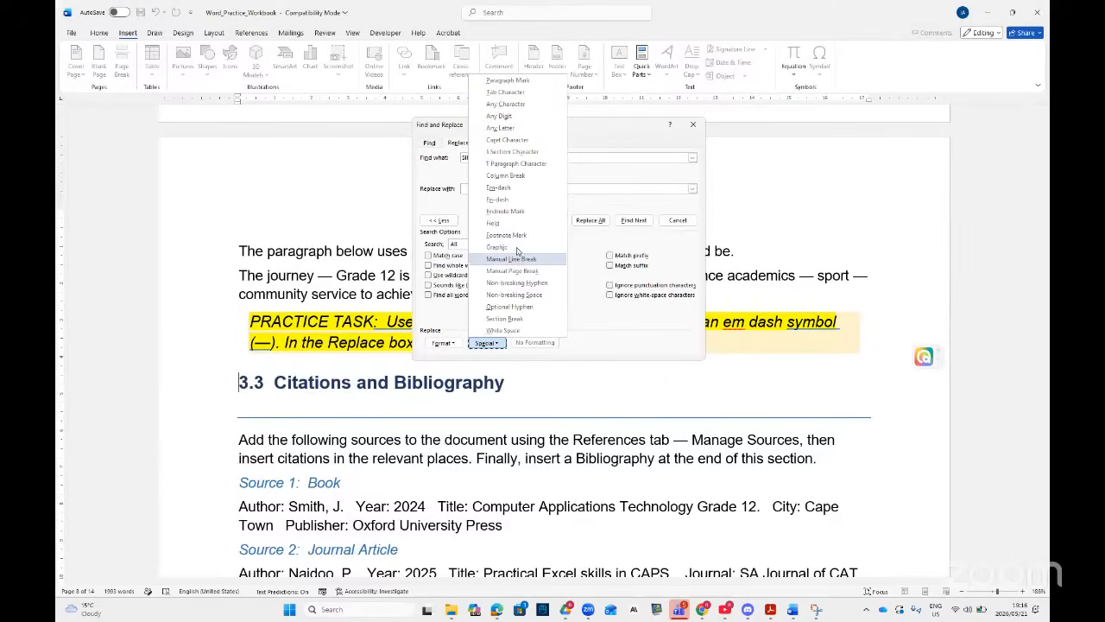
# - Replace all occurrences of SIRANTWI with the special option Clipboard Contents and close Find and Replace
pyautogui.click(584, 198)
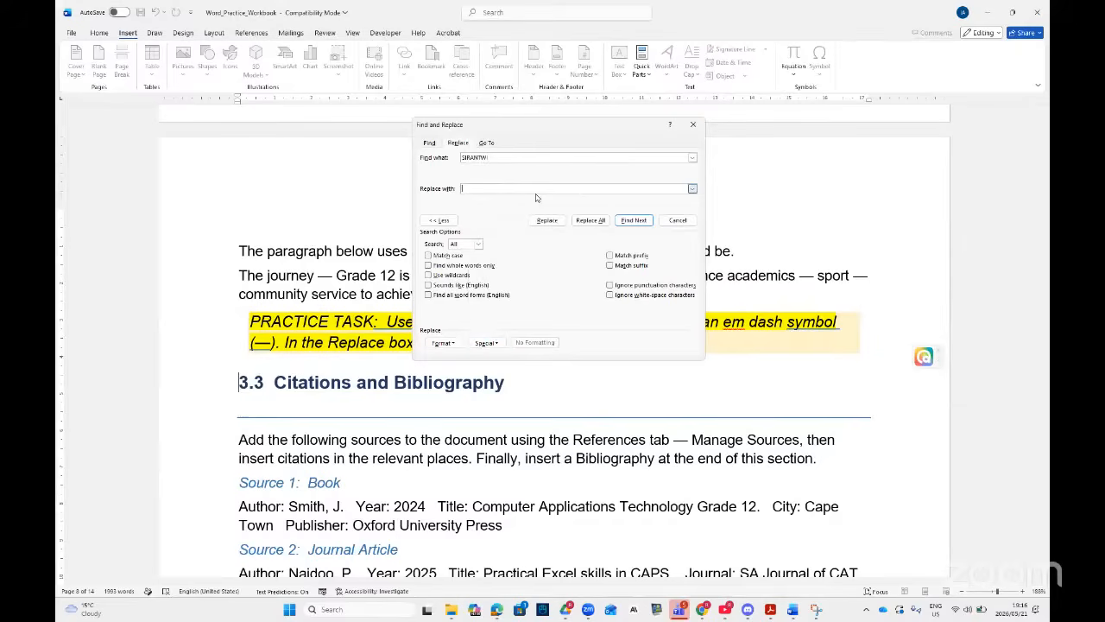
pyautogui.click(497, 344)
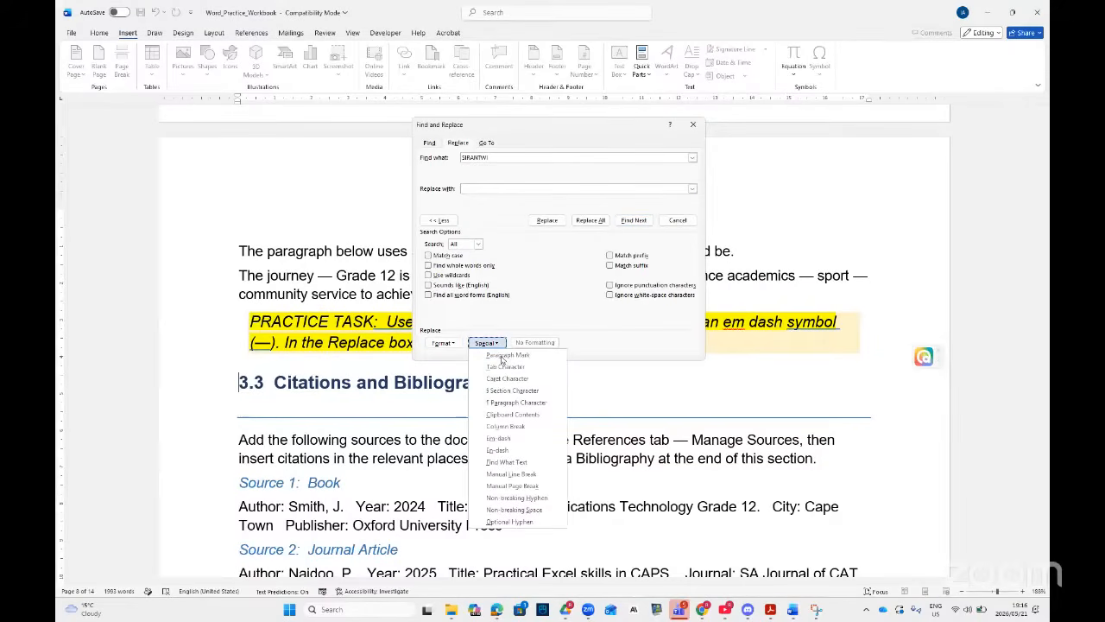
pyautogui.click(517, 416)
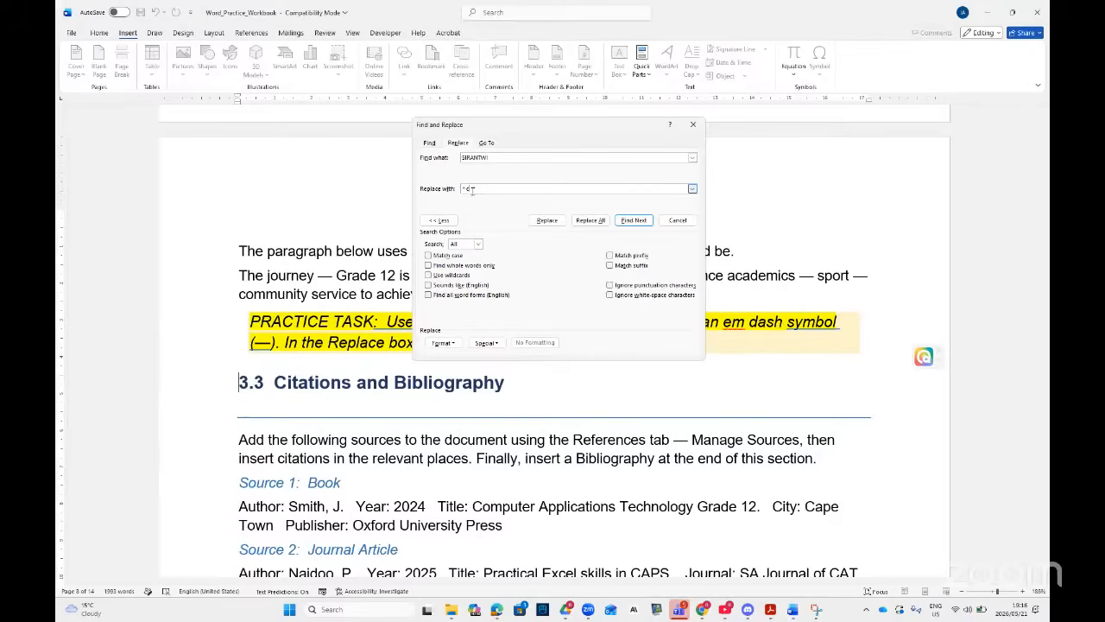
pyautogui.click(591, 220)
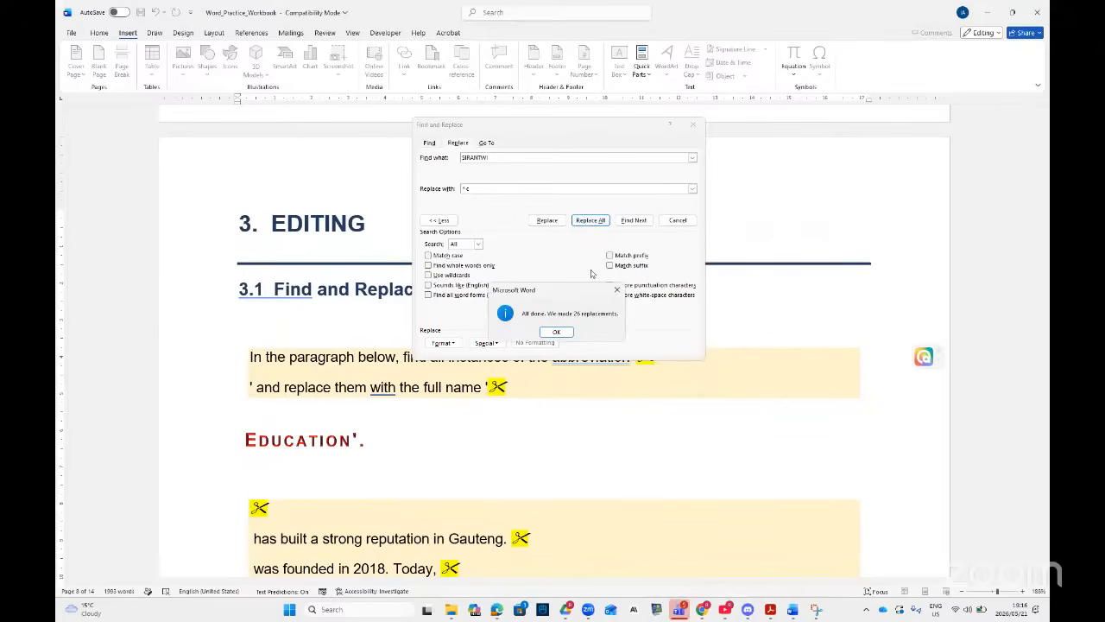
pyautogui.click(557, 333)
pyautogui.click(692, 125)
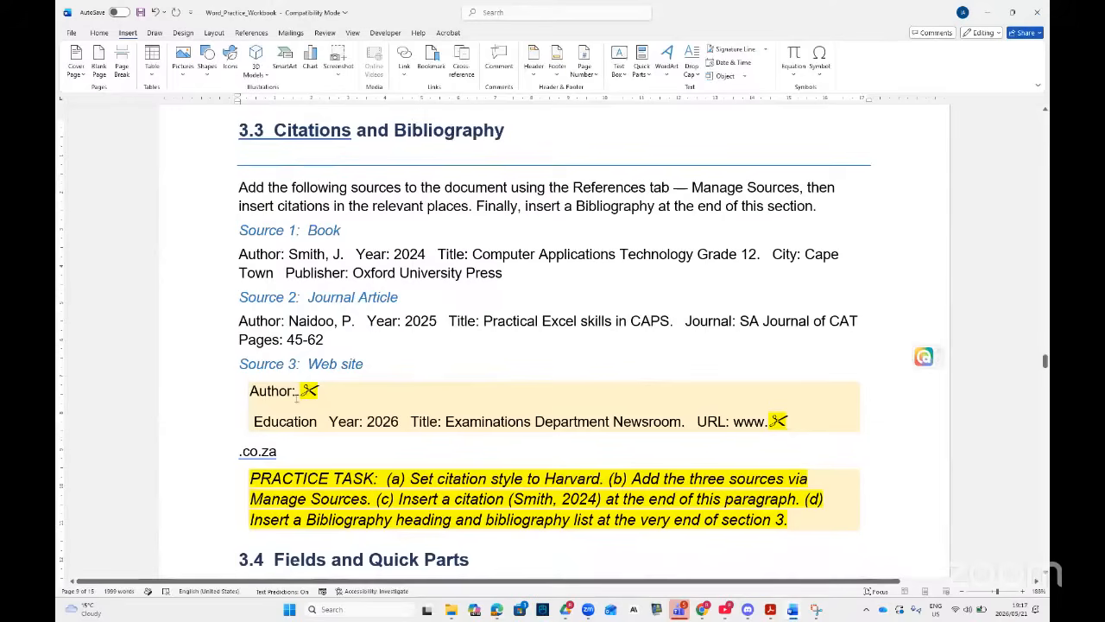
# - Look over sections 3.2 and 3.3, then switch to the Grade 12 topics PDF in Acrobat and circle Source, Citation and Bibliography
pyautogui.scroll(8, 296, 397)
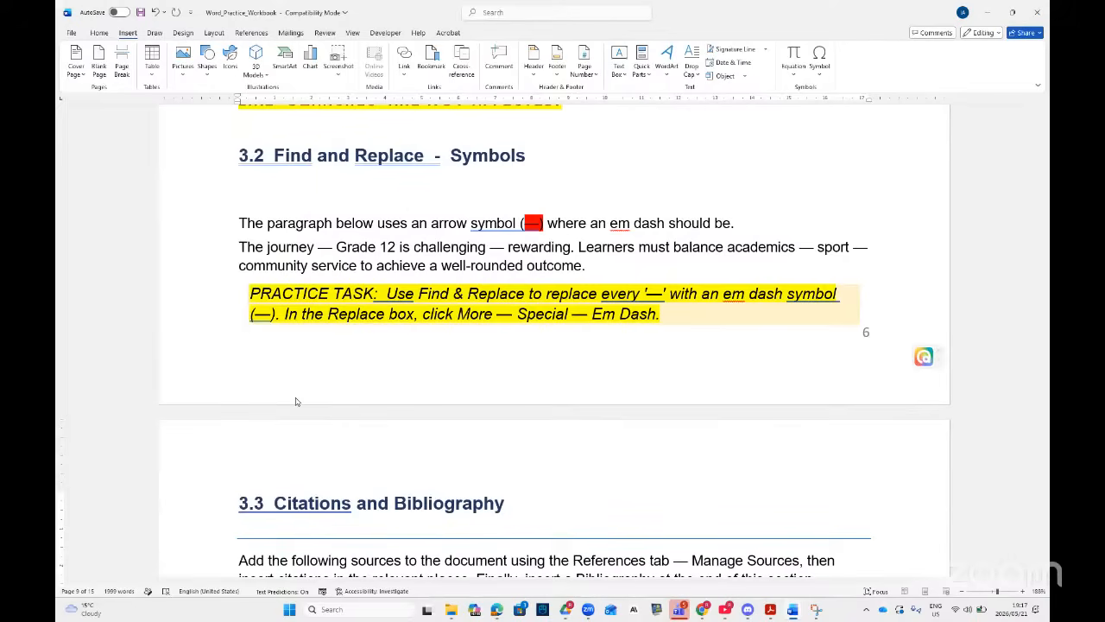
pyautogui.scroll(-5, 346, 397)
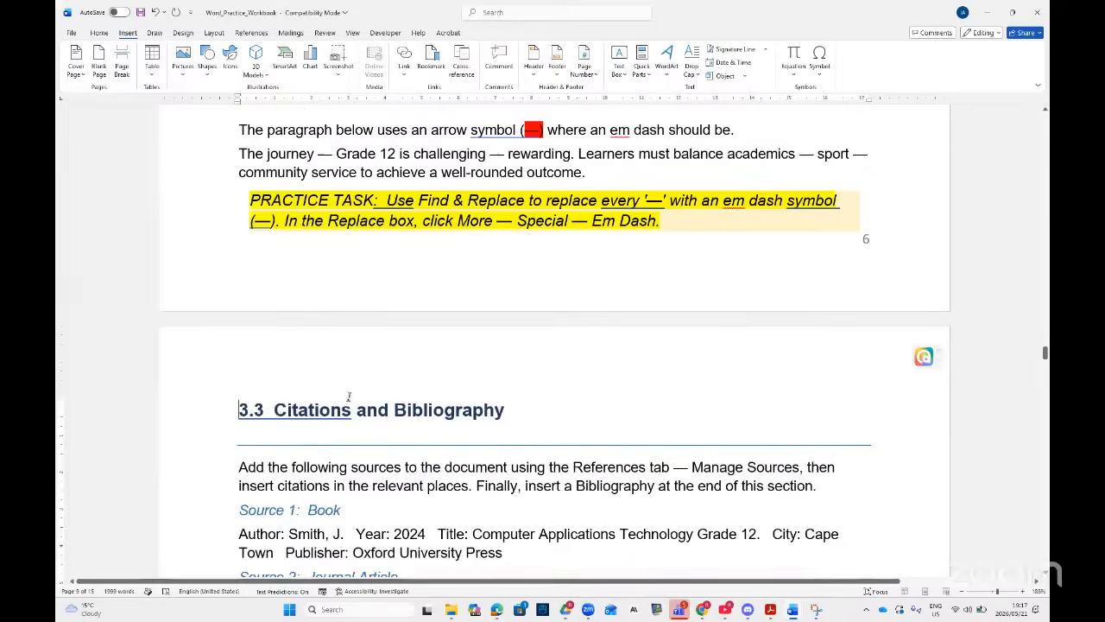
pyautogui.scroll(2, 374, 393)
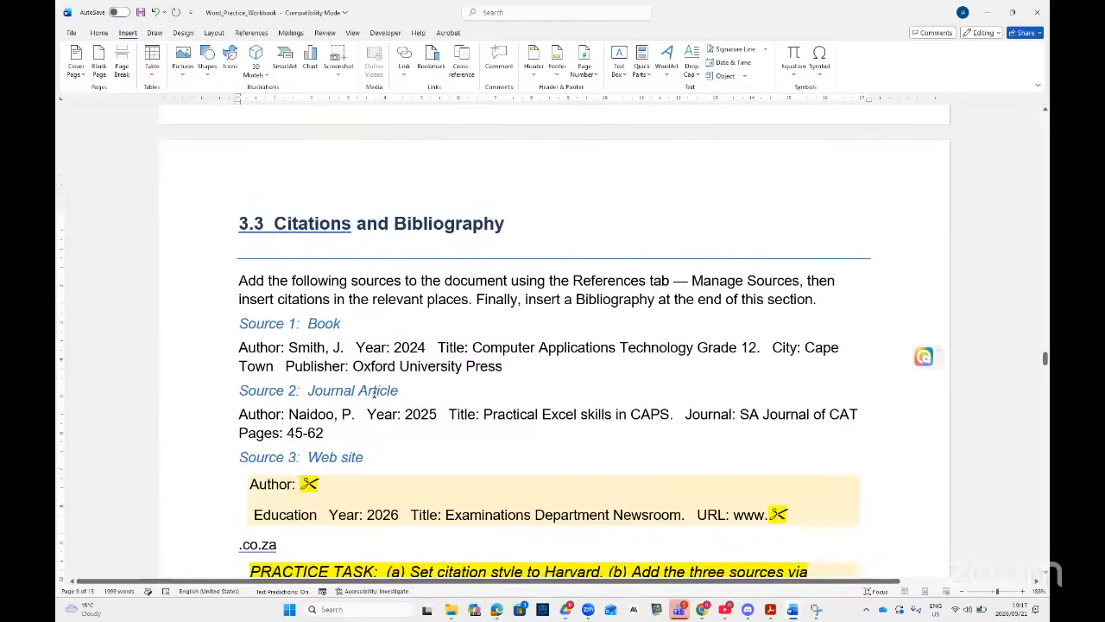
pyautogui.scroll(-1, 374, 393)
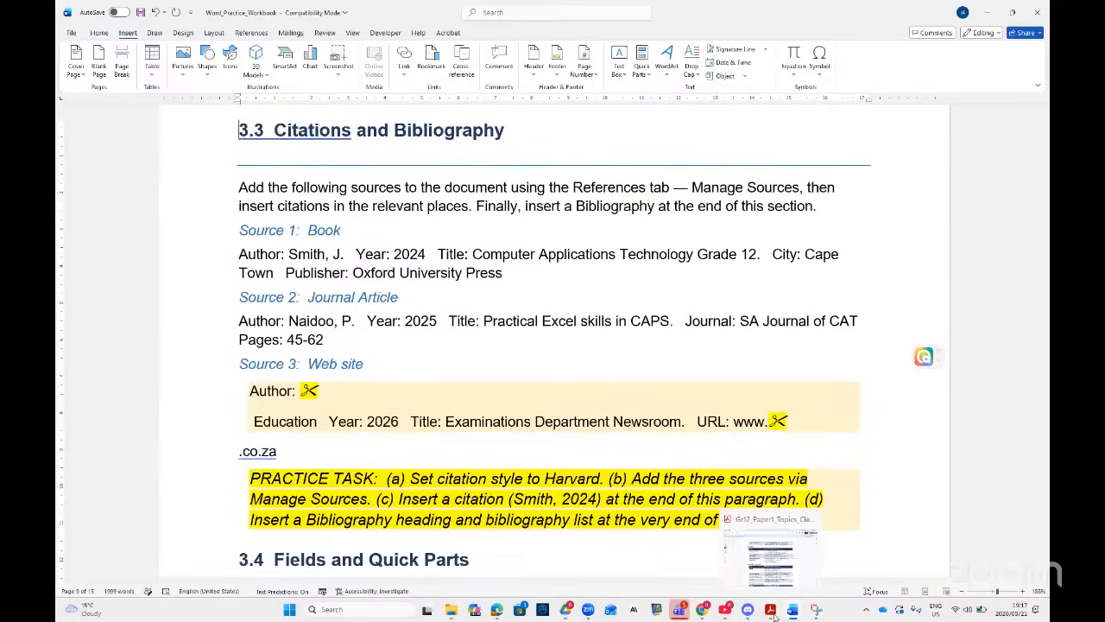
pyautogui.click(770, 608)
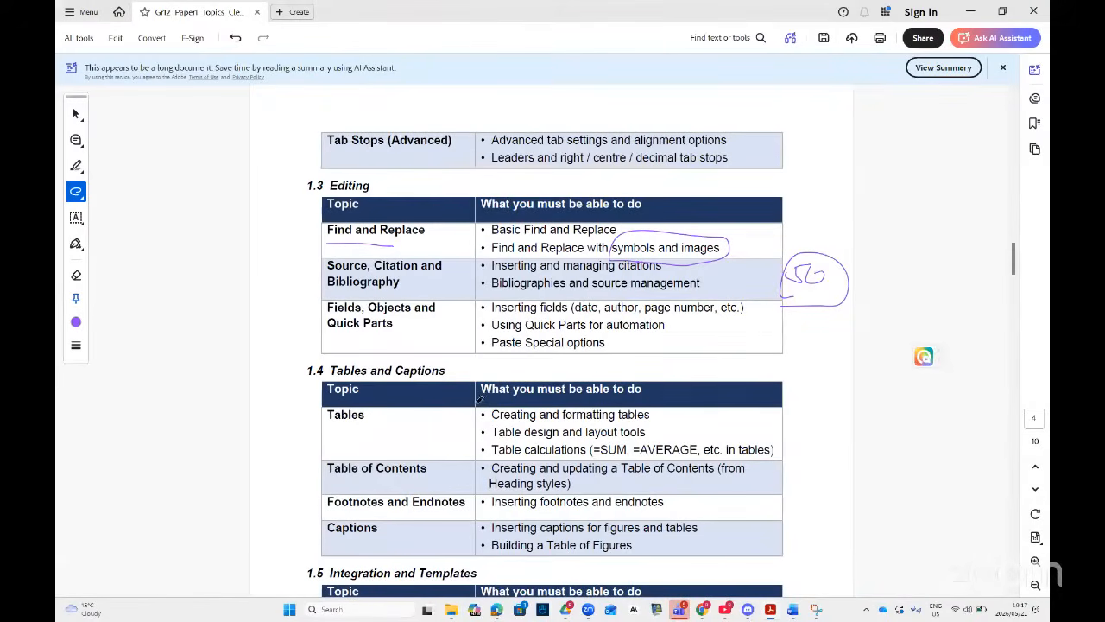
pyautogui.moveTo(326, 258)
pyautogui.mouseDown()
pyautogui.moveTo(306, 271)
pyautogui.moveTo(344, 295)
pyautogui.moveTo(419, 291)
pyautogui.moveTo(440, 247)
pyautogui.moveTo(308, 250)
pyautogui.moveTo(307, 275)
pyautogui.mouseUp()
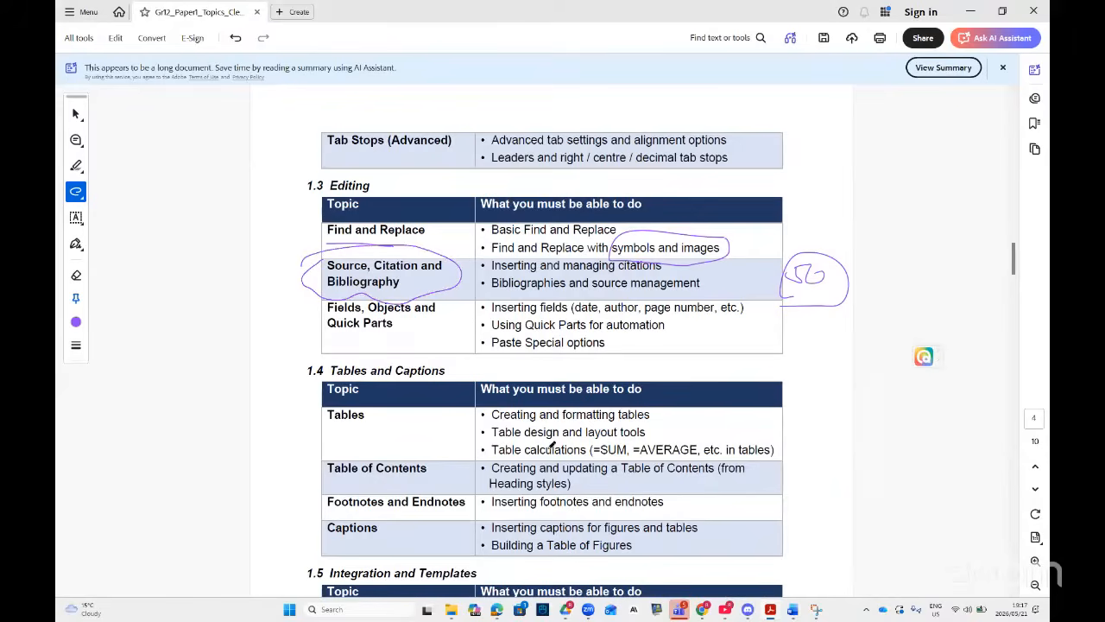
# - Switch from the topics PDF back to the Word practice workbook and open Source Manager for section 3.3
pyautogui.scroll(-1, 552, 448)
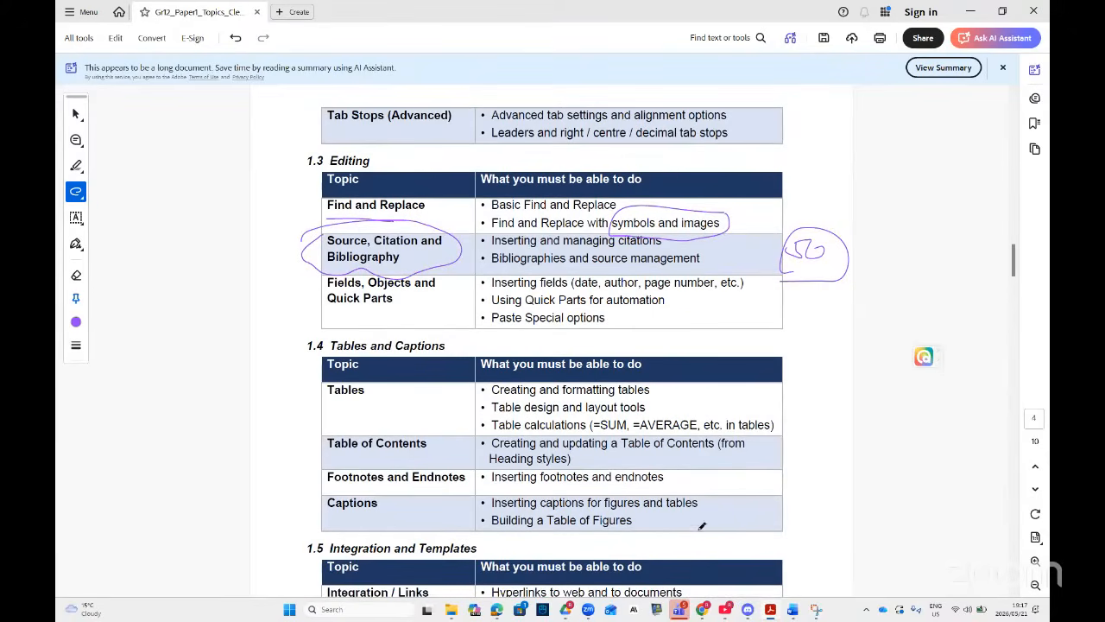
pyautogui.click(771, 609)
pyautogui.scroll(-2, 480, 337)
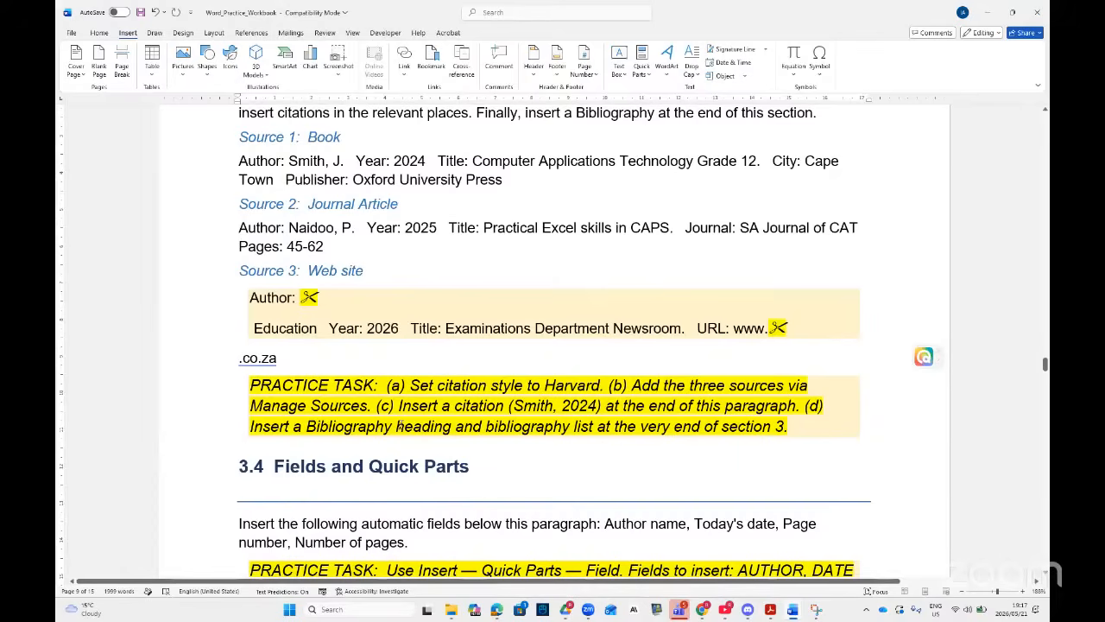
pyautogui.scroll(2, 399, 426)
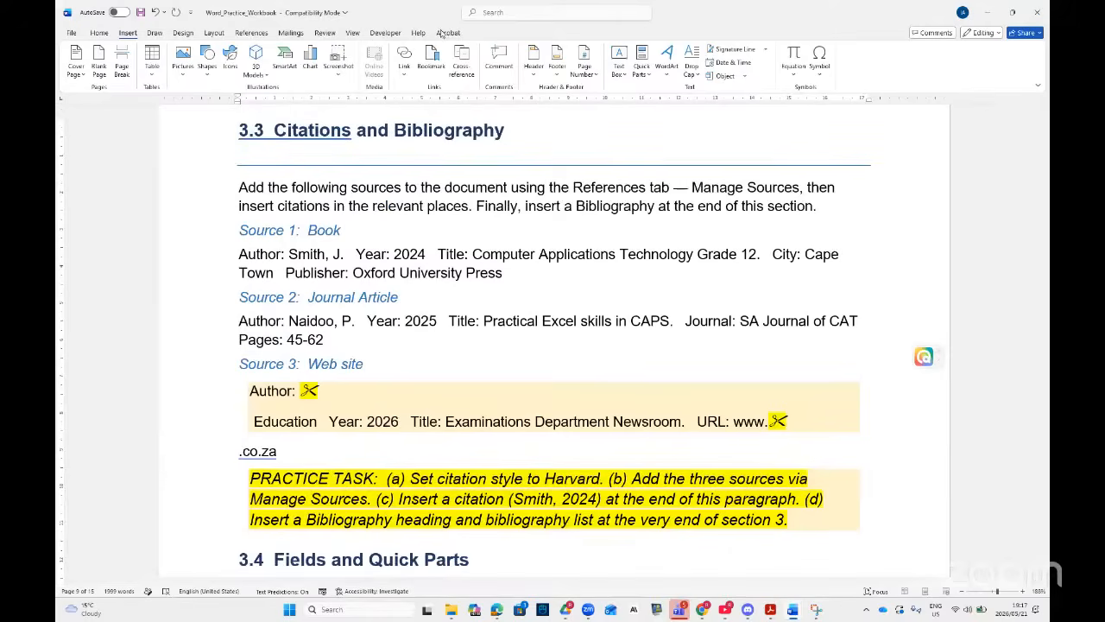
pyautogui.click(492, 12)
pyautogui.write('sOUR')
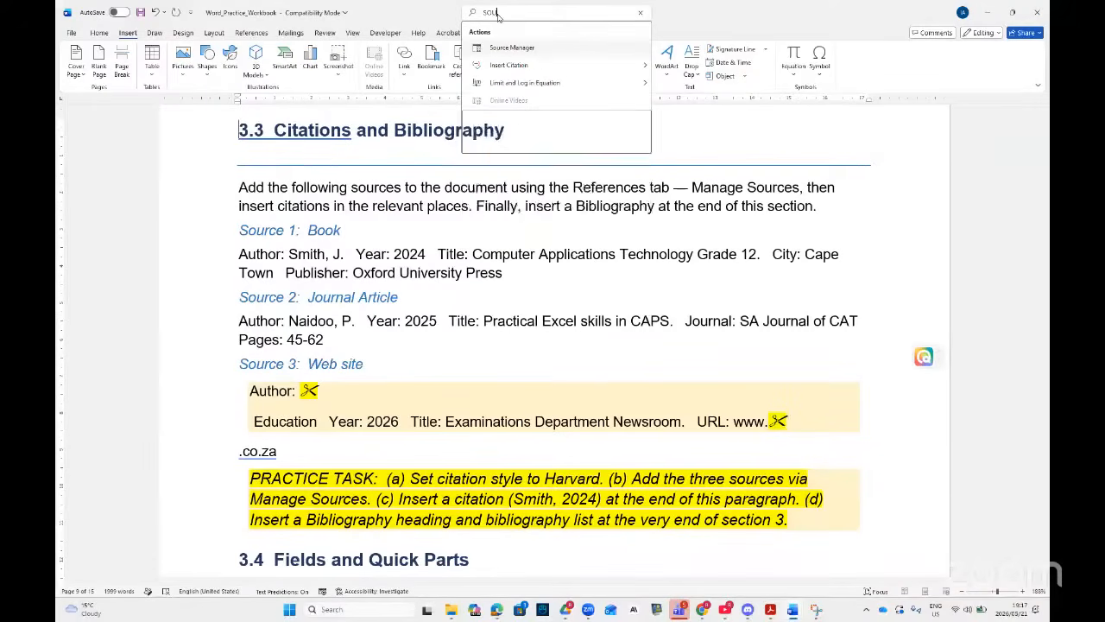
pyautogui.click(523, 49)
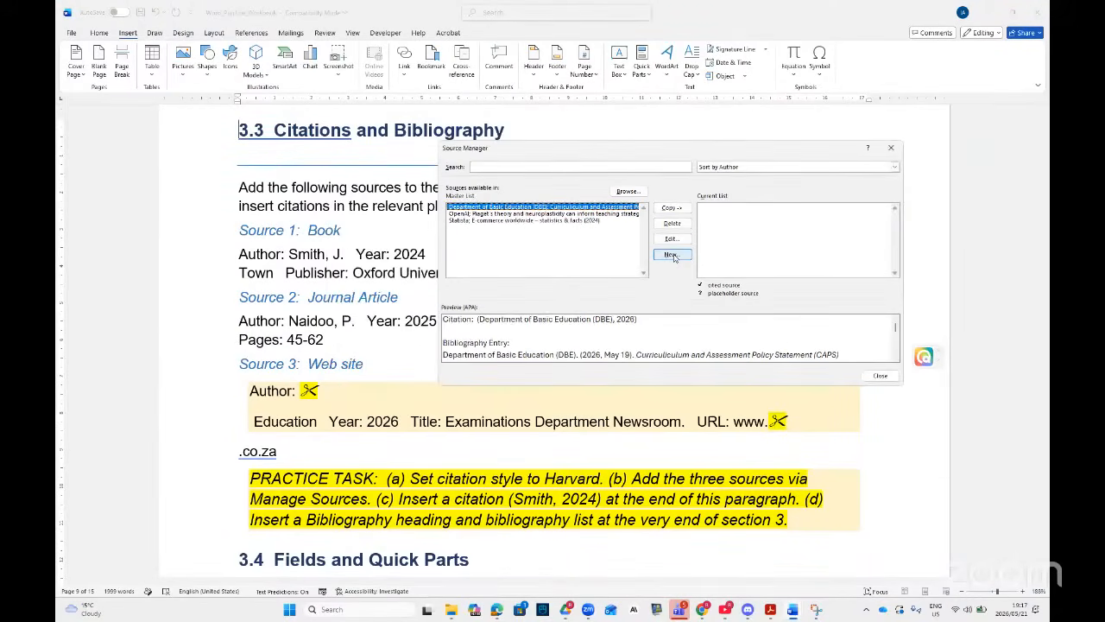
# - Start a new source in Source Manager and set its type of source to Book
pyautogui.click(675, 256)
pyautogui.moveTo(583, 211); pyautogui.dragTo(659, 180)
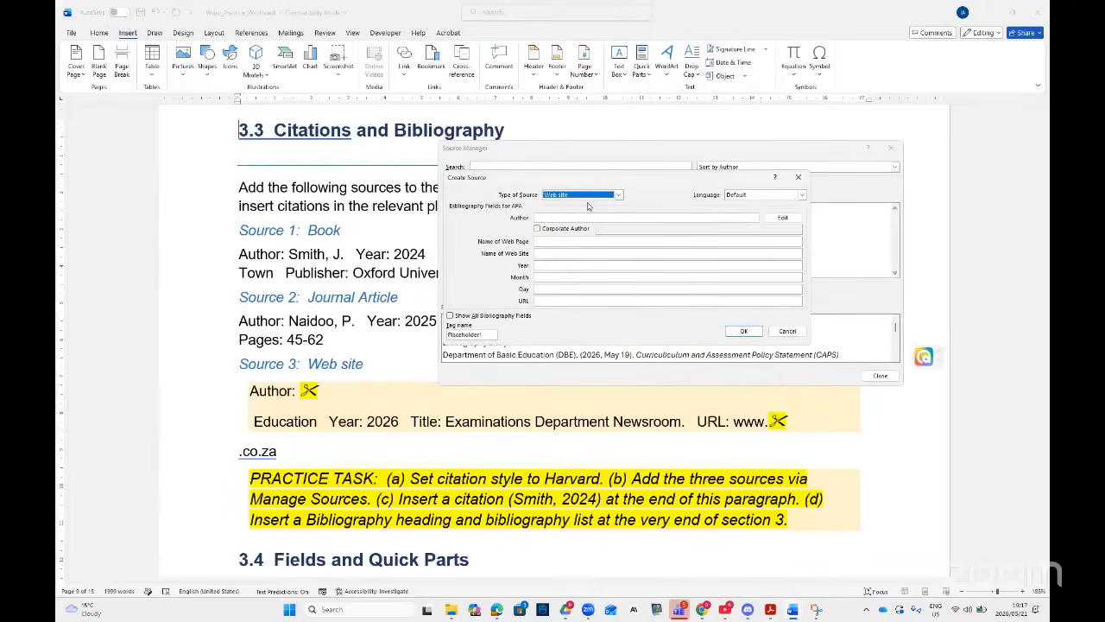
pyautogui.click(618, 195)
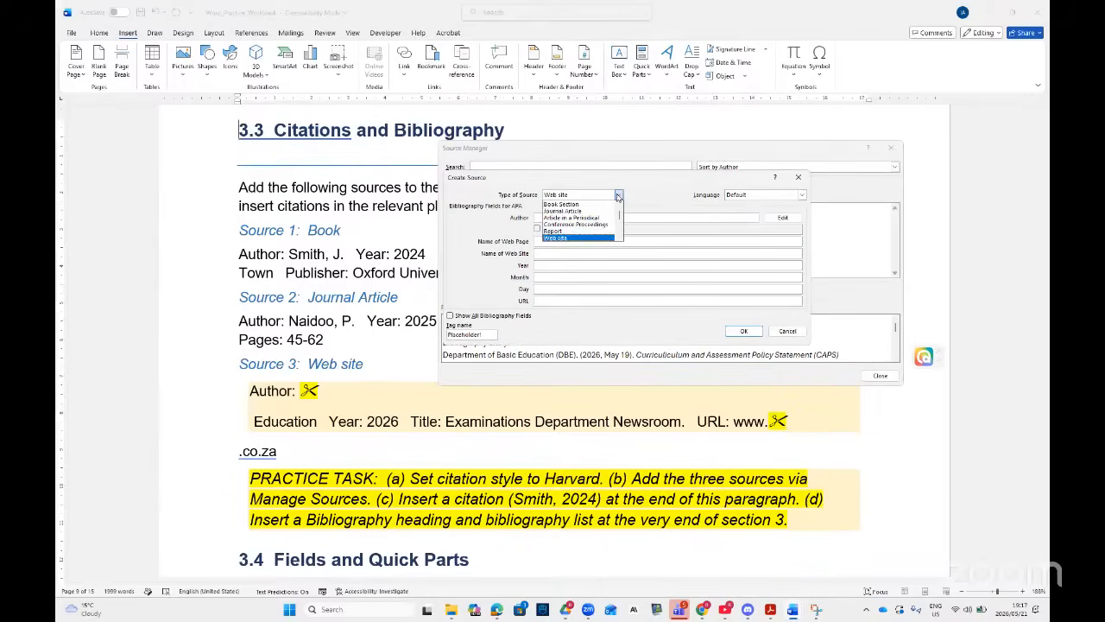
pyautogui.click(565, 233)
pyautogui.click(618, 195)
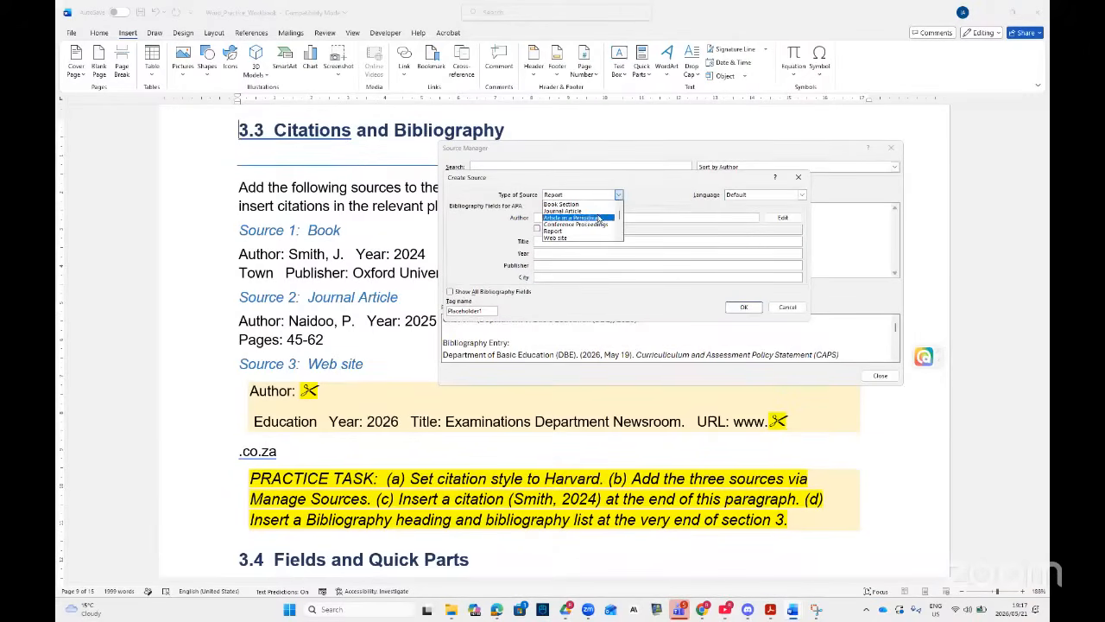
pyautogui.click(625, 184)
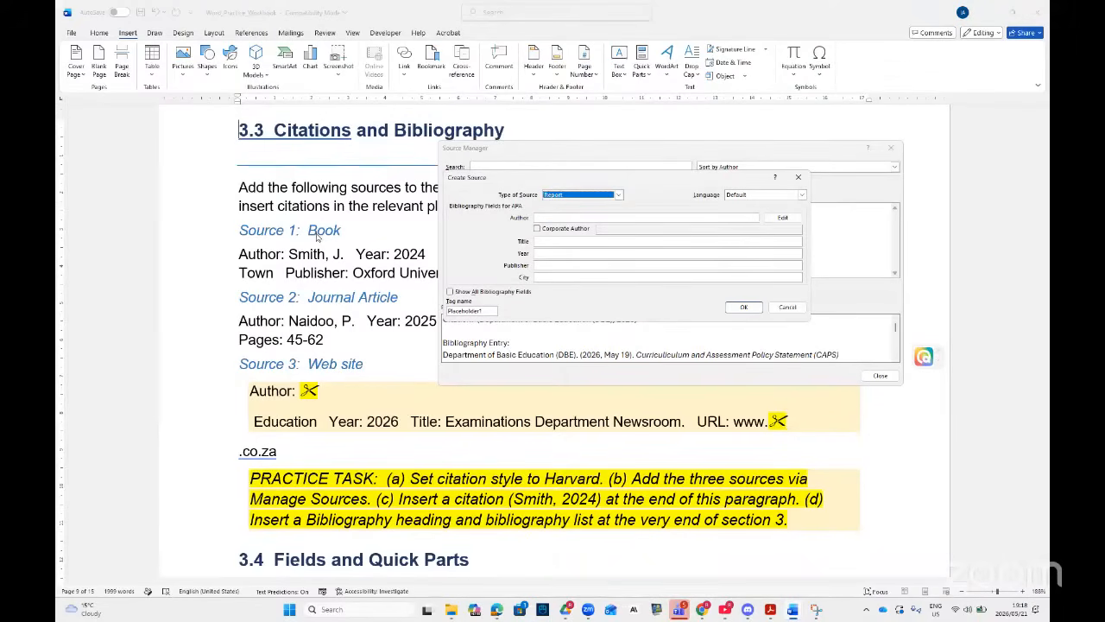
pyautogui.click(618, 195)
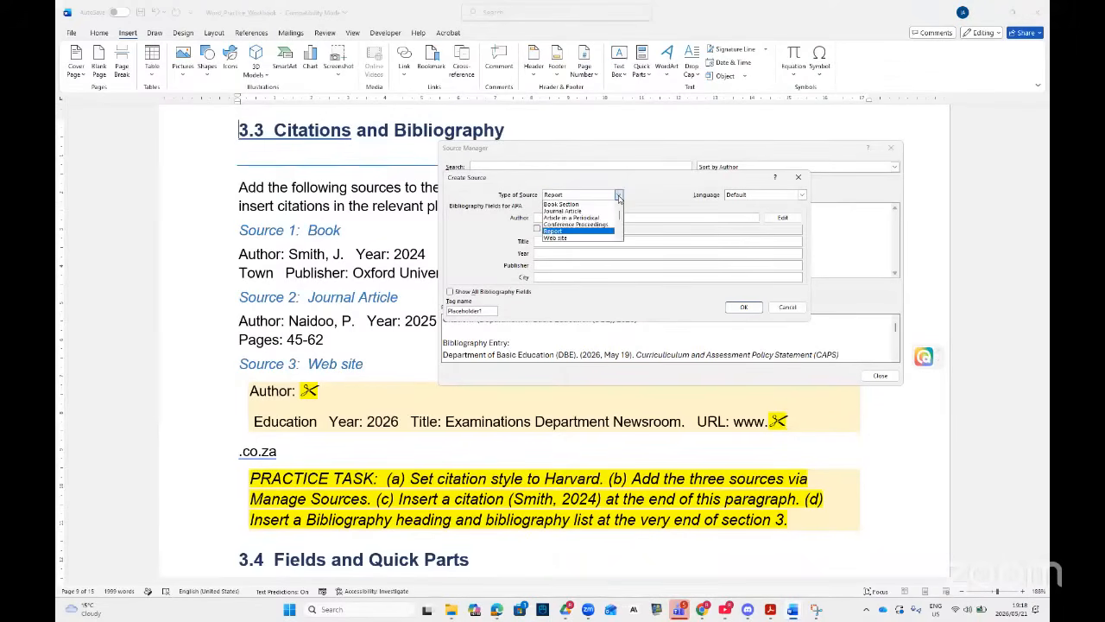
pyautogui.click(619, 208)
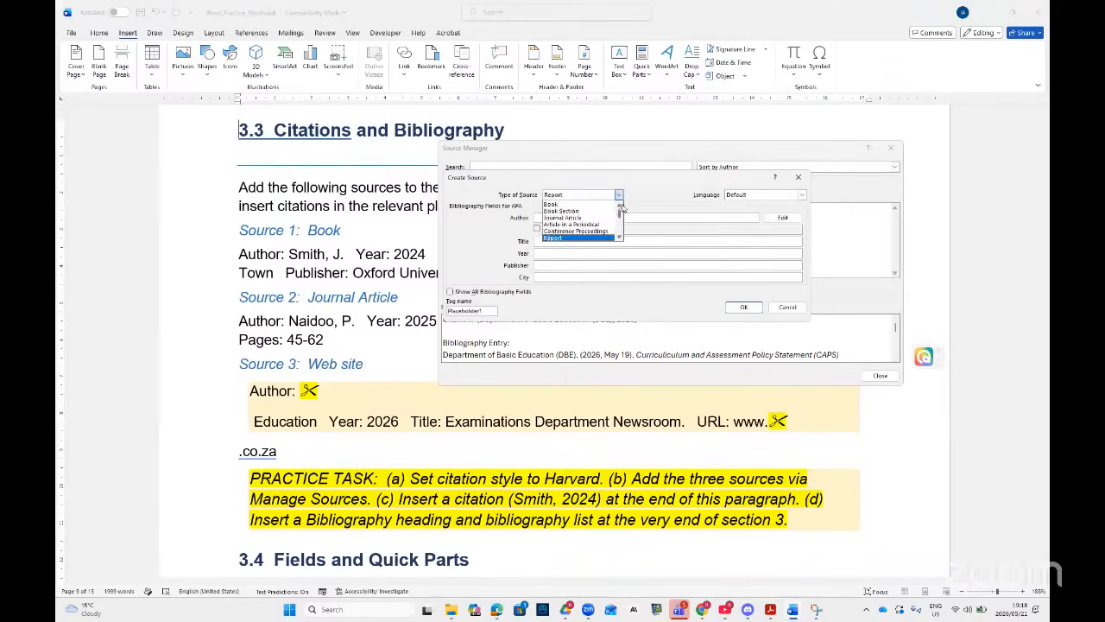
pyautogui.click(575, 206)
# - Enter Source 1's author and the year 2024 for the book, save the source and close Source Manager
pyautogui.click(550, 218)
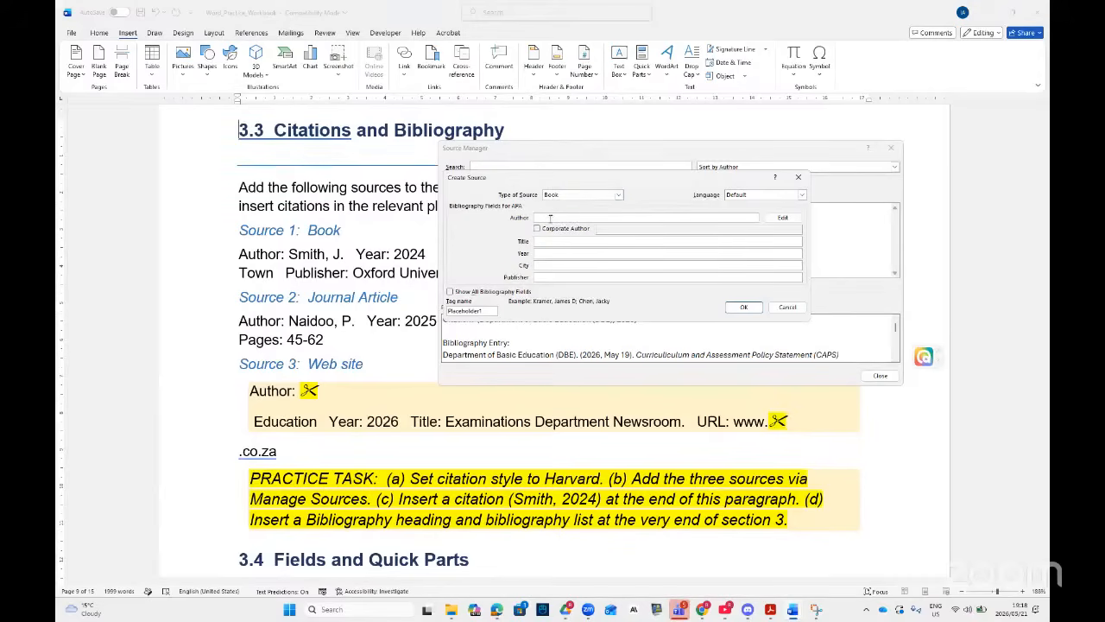
pyautogui.write('S')
pyautogui.press('capslock')
pyautogui.write('mith,')
pyautogui.press('capslock')
pyautogui.press('capslock')
pyautogui.click(557, 243)
pyautogui.click(553, 251)
pyautogui.write('2024')
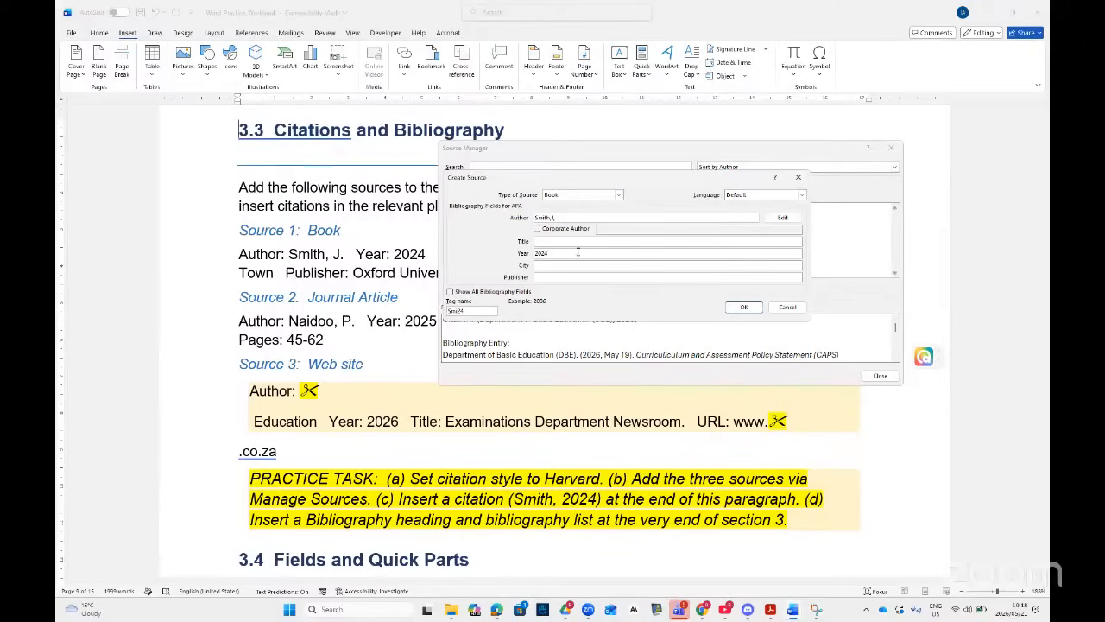
pyautogui.click(741, 309)
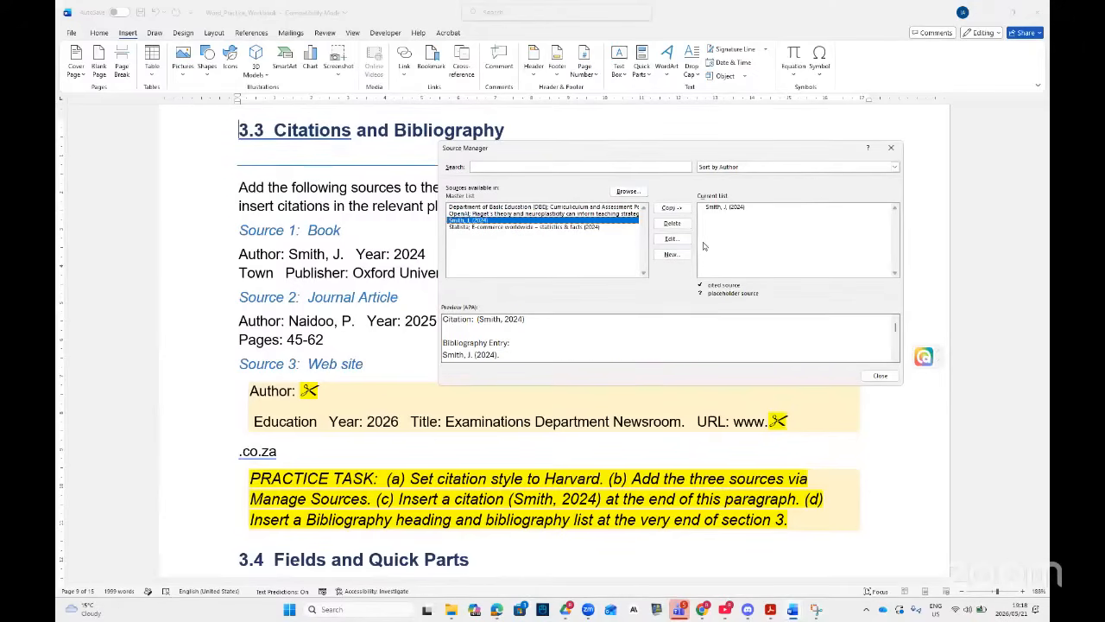
pyautogui.click(879, 375)
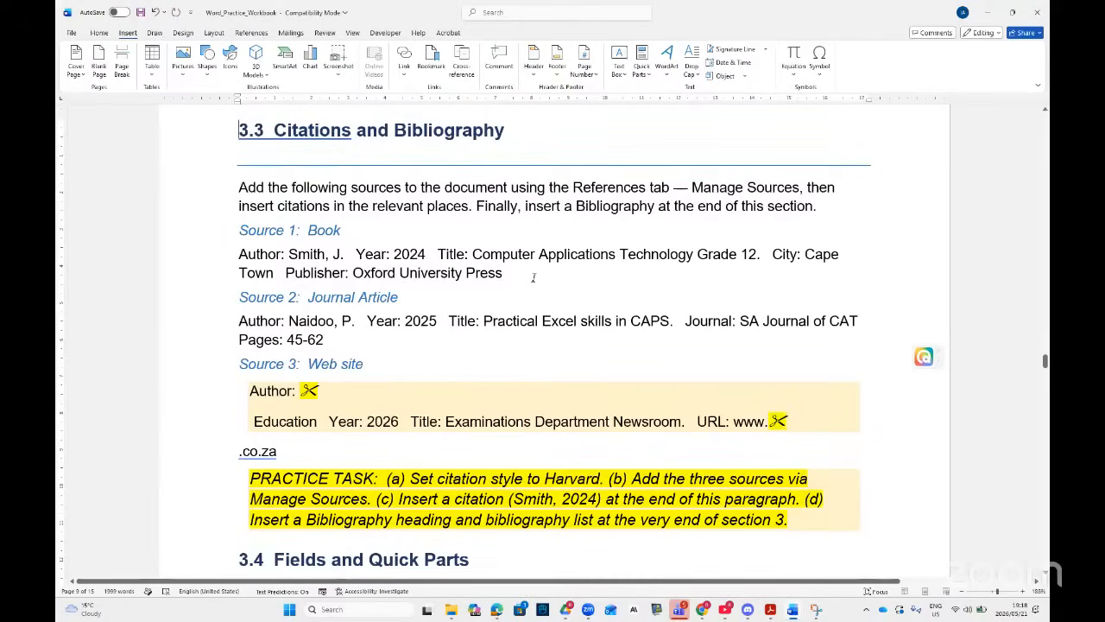
# - Insert a citation to the 2024 book source at the end of the introductory paragraph of section 3.3
pyautogui.scroll(4, 533, 277)
pyautogui.scroll(-6, 533, 277)
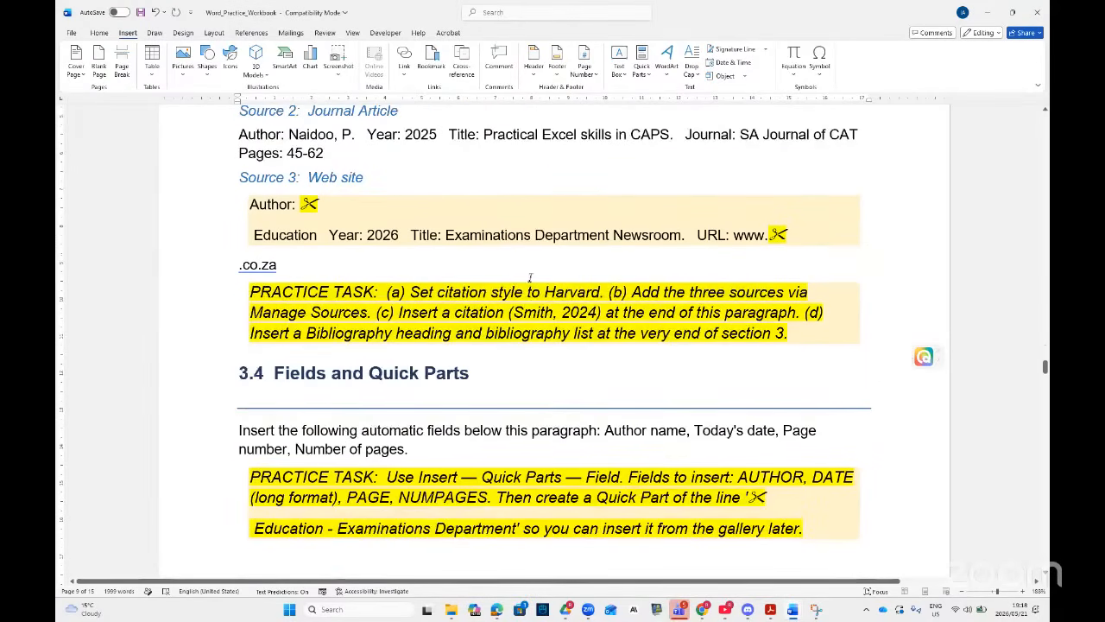
pyautogui.scroll(3, 530, 277)
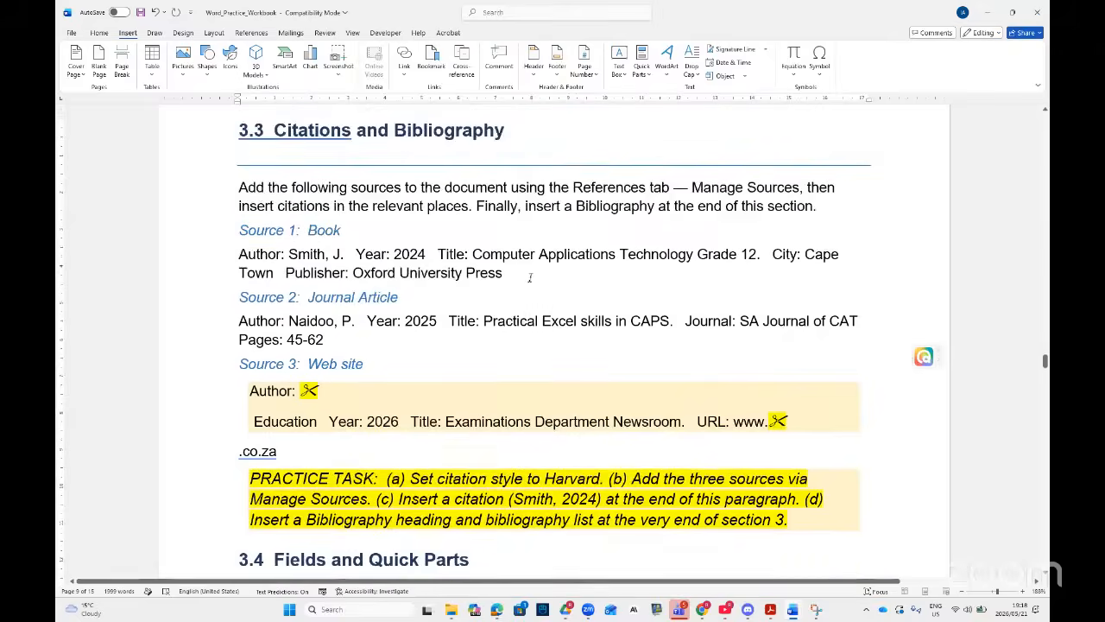
pyautogui.click(817, 252)
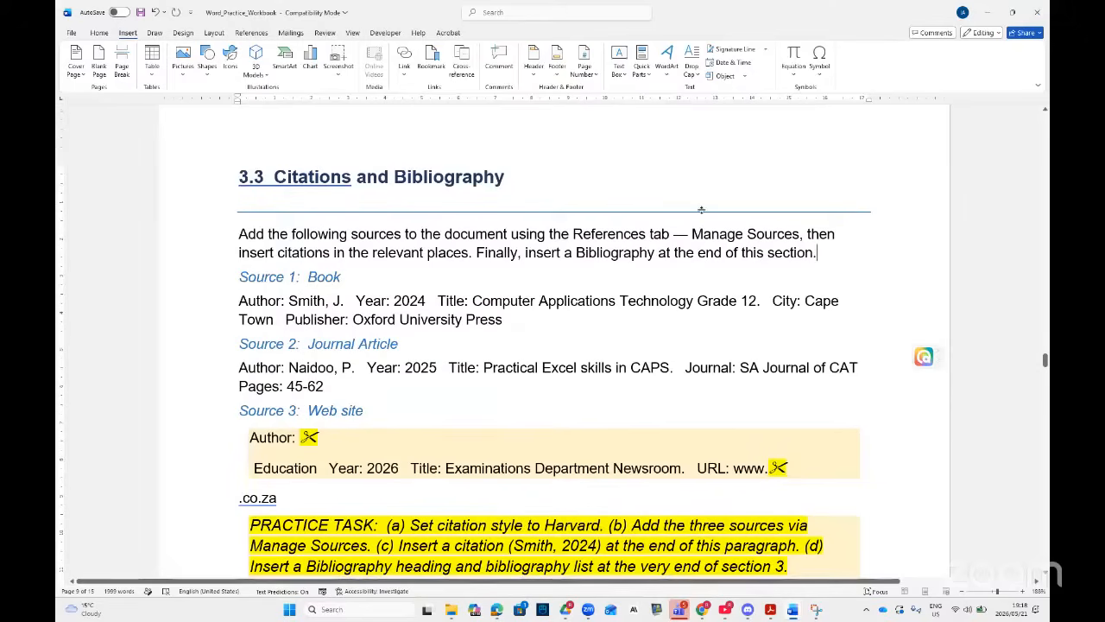
pyautogui.click(252, 34)
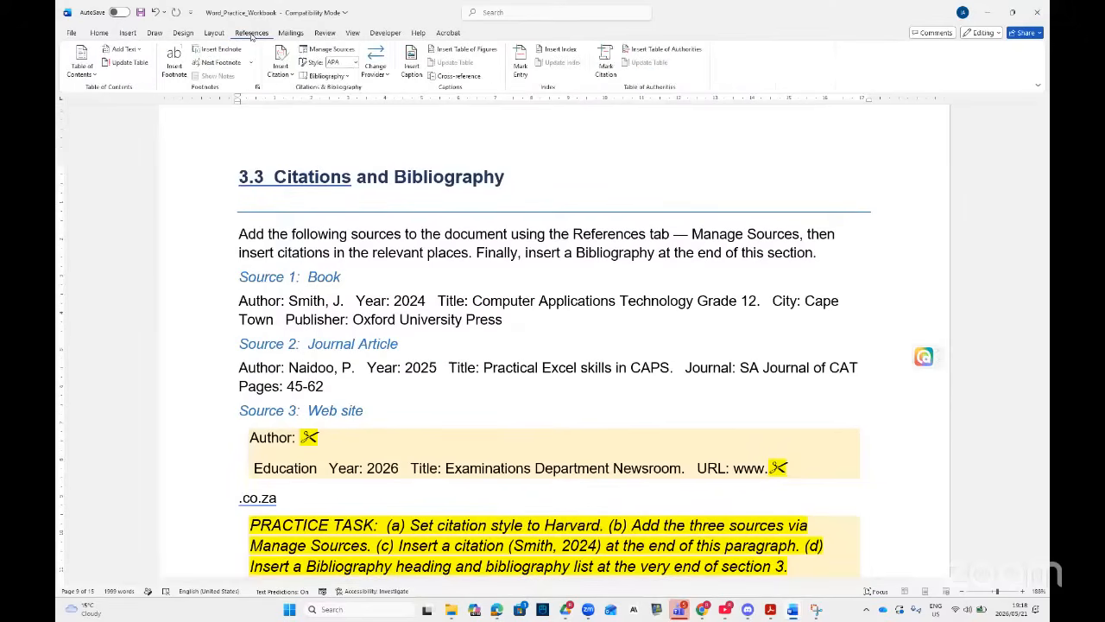
pyautogui.click(292, 76)
pyautogui.click(303, 97)
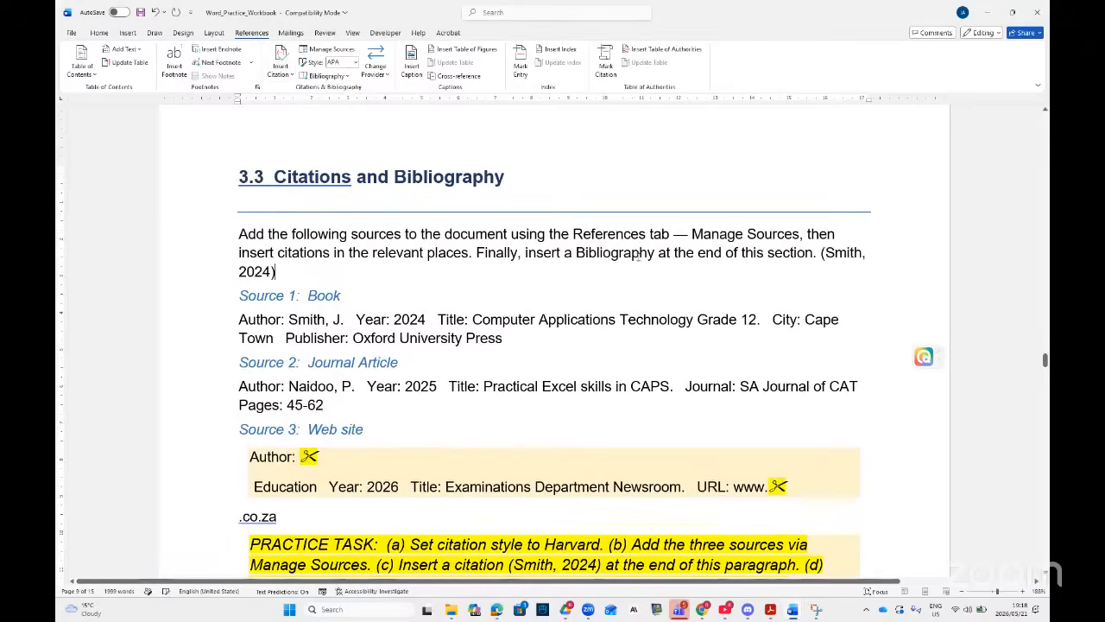
# - Edit the inserted citation to add page p4 and suppress the year
pyautogui.click(832, 253)
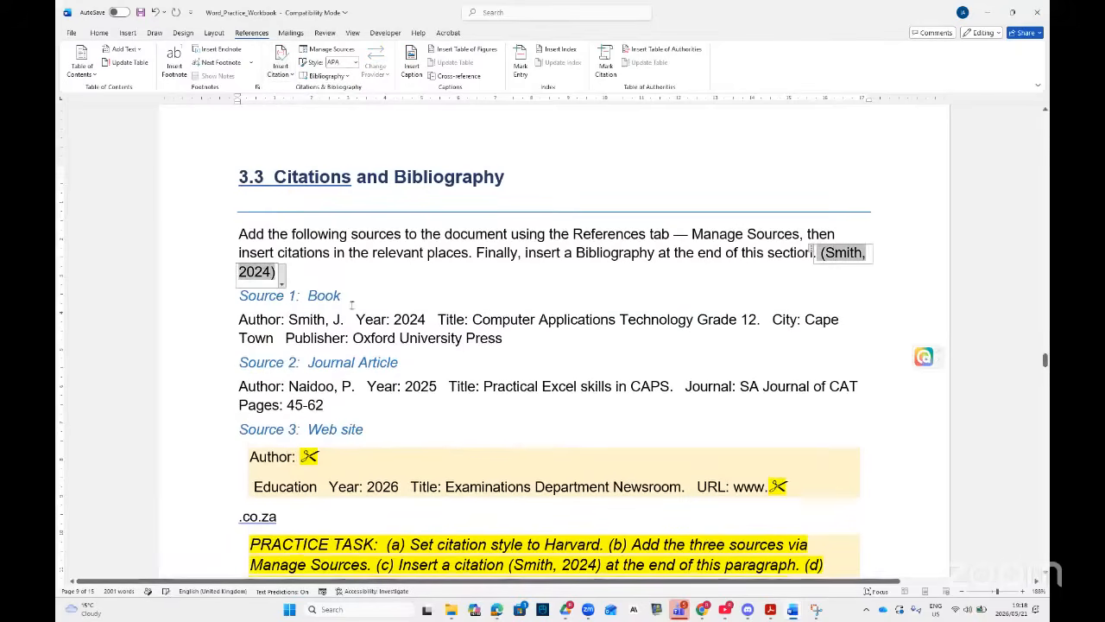
pyautogui.click(281, 283)
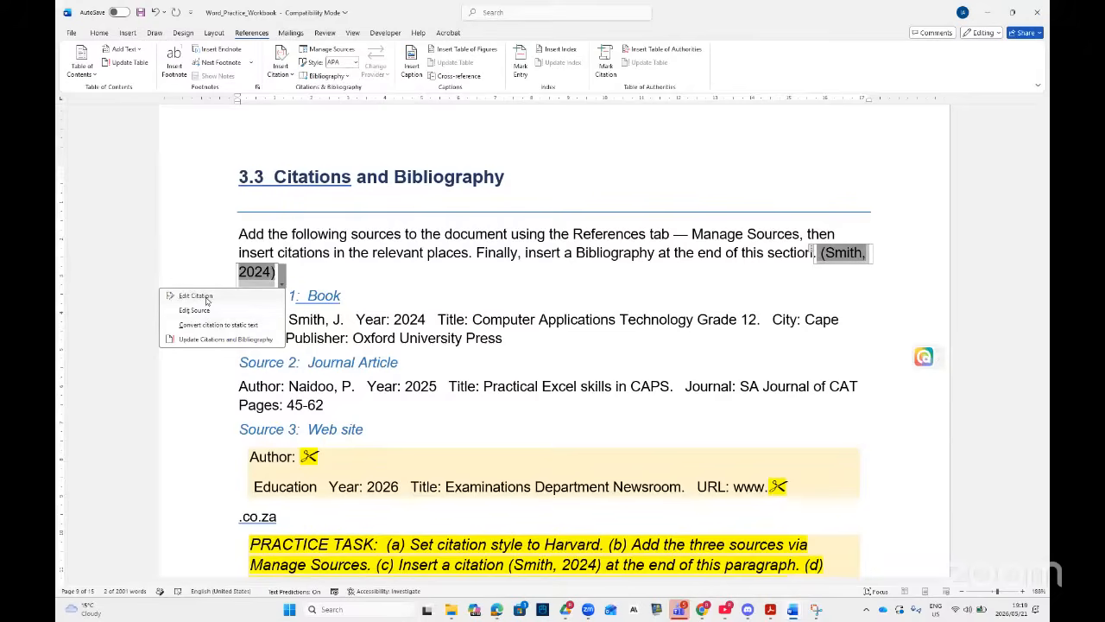
pyautogui.click(207, 298)
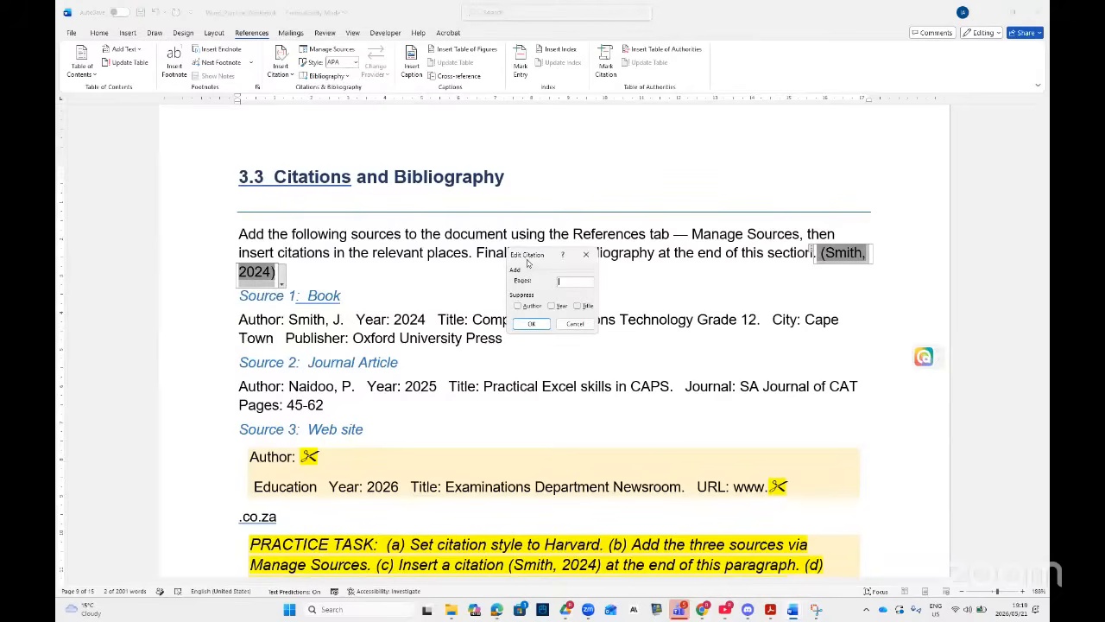
pyautogui.moveTo(526, 265); pyautogui.dragTo(488, 282)
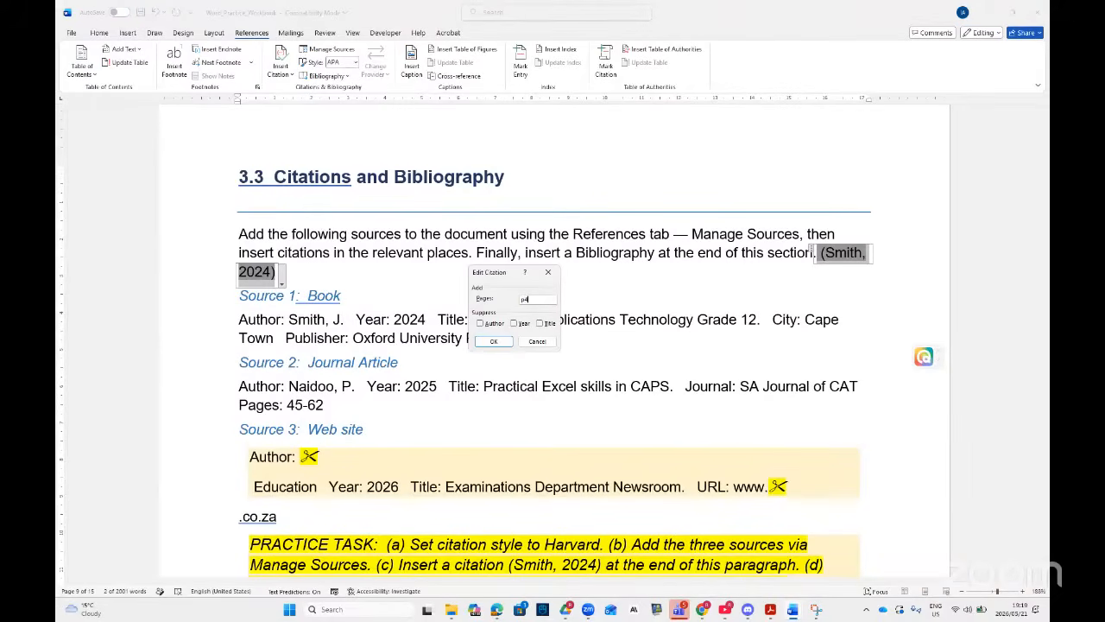
pyautogui.click(515, 324)
pyautogui.click(493, 342)
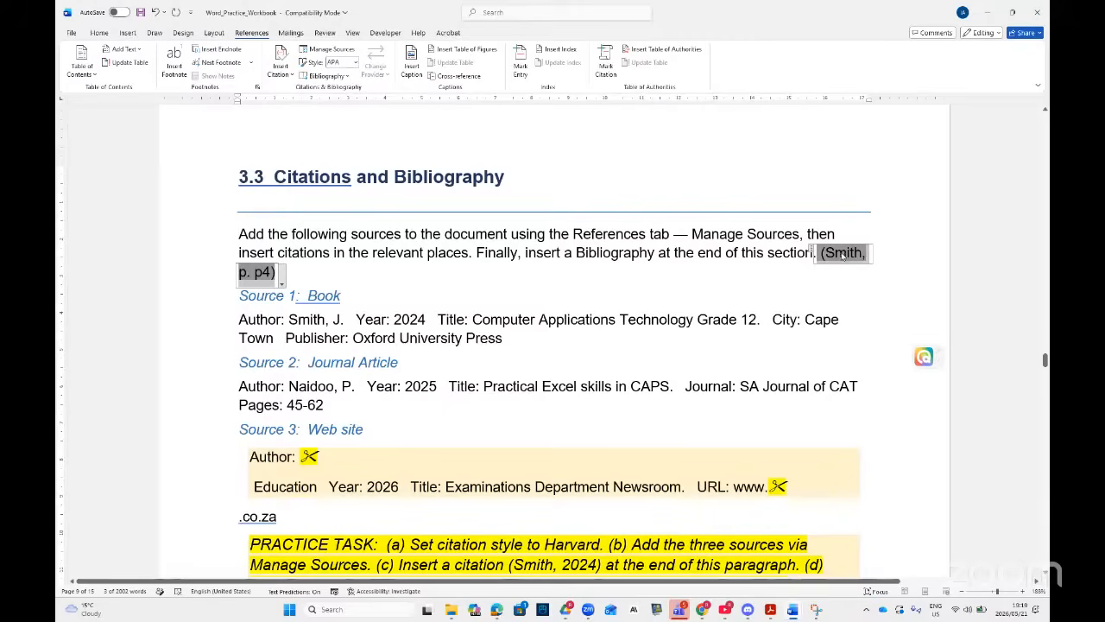
# - Open the book's source details from the citation's options, review the fields and cancel
pyautogui.click(280, 283)
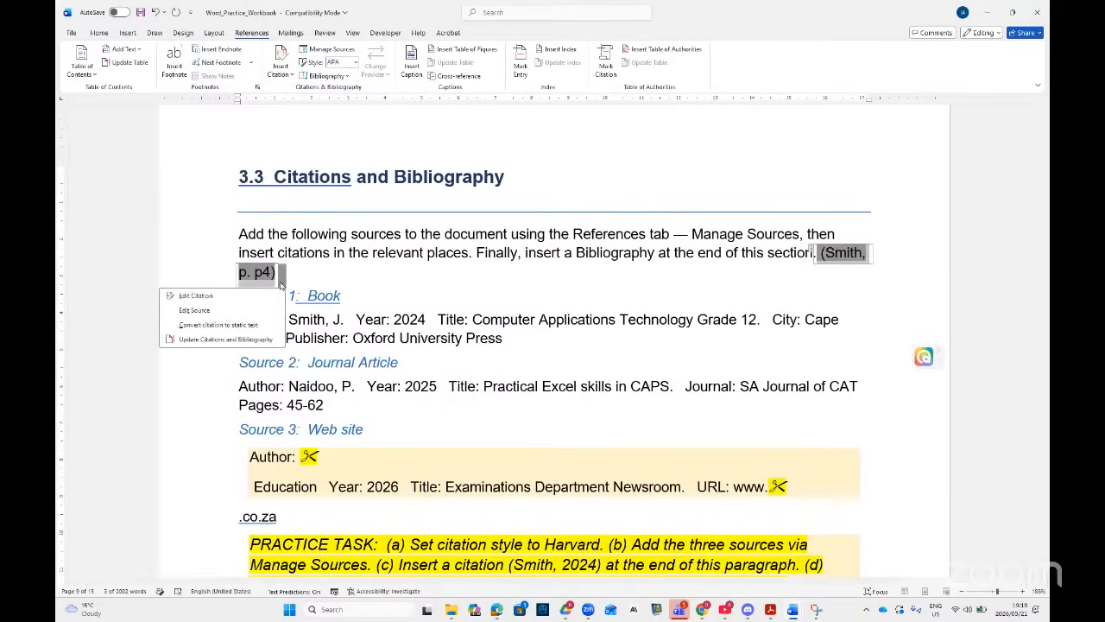
pyautogui.click(193, 310)
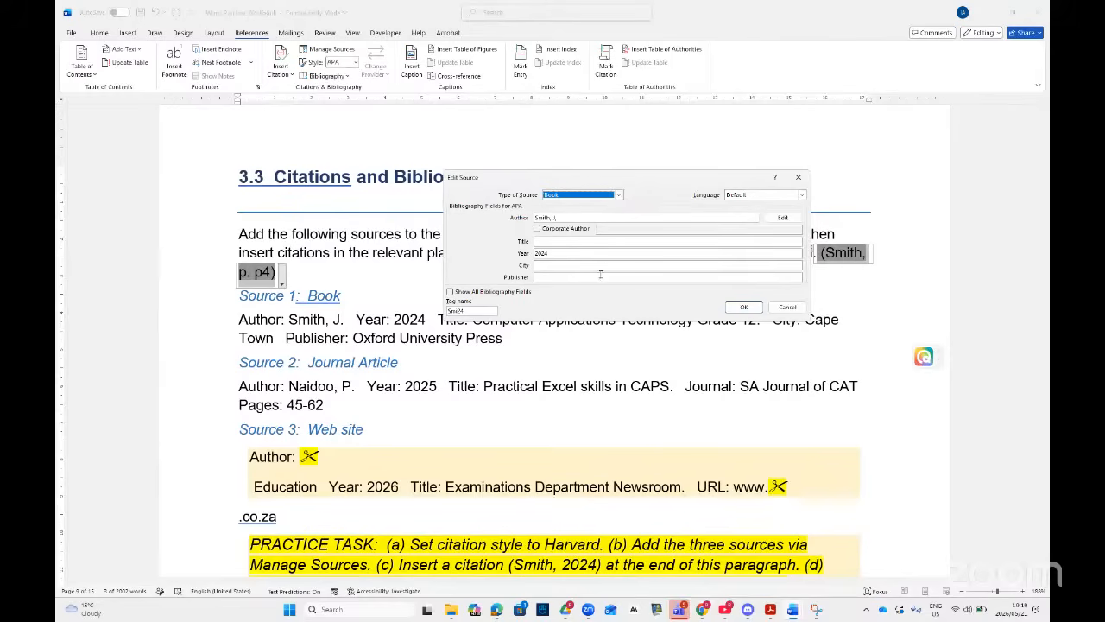
pyautogui.click(786, 307)
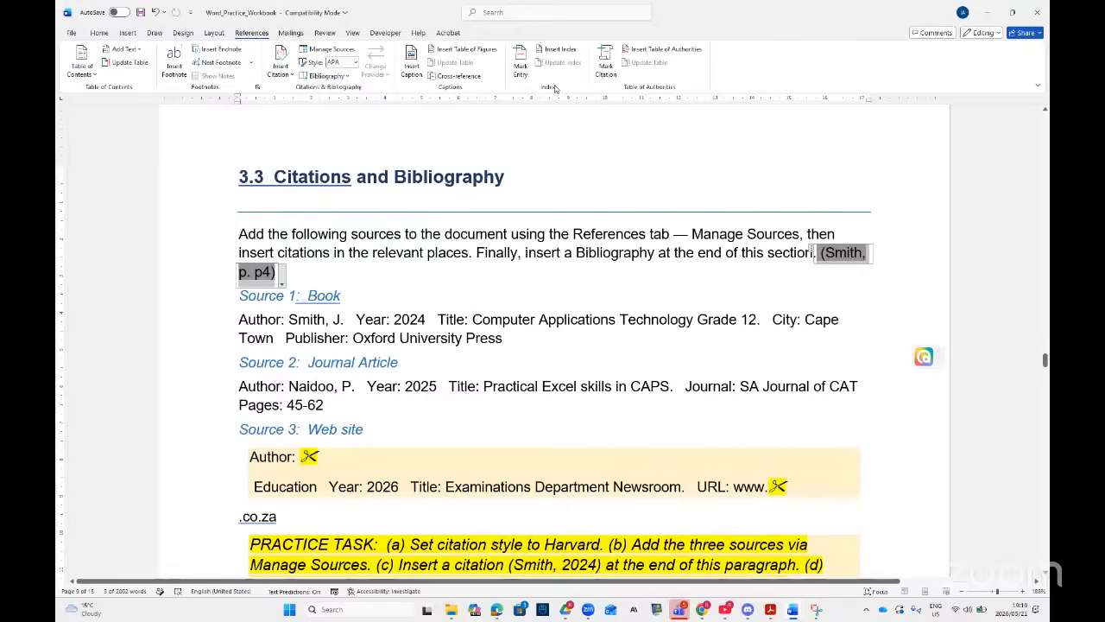
# - Open the book source for editing from Source Manager's current list, review its fields, and close both dialogs
pyautogui.click(497, 15)
pyautogui.write('sou')
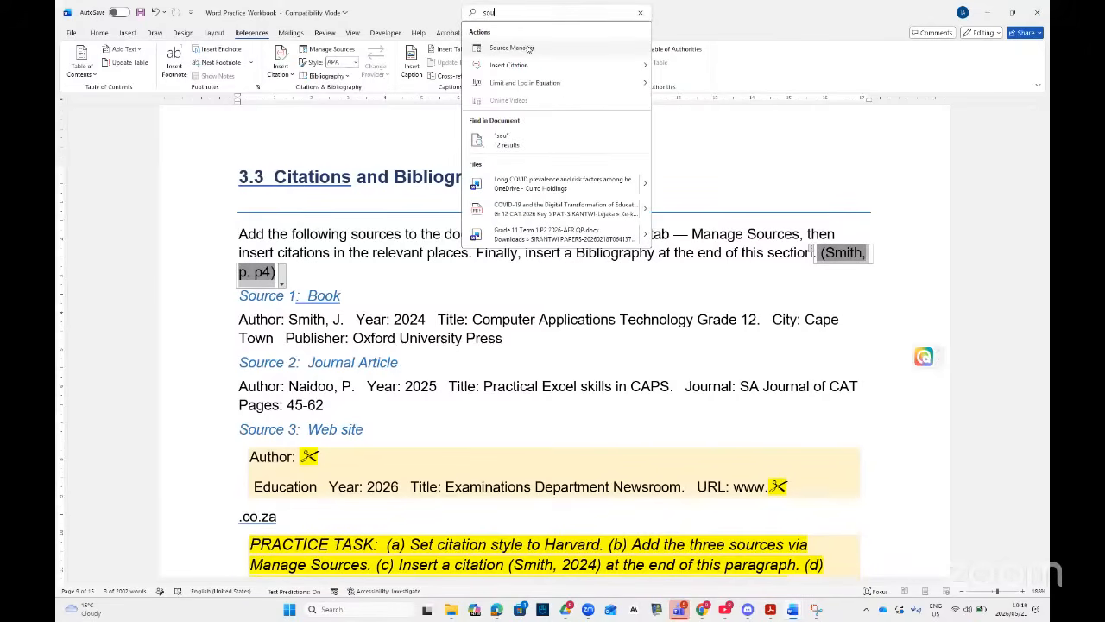
pyautogui.click(528, 48)
pyautogui.click(721, 208)
pyautogui.click(672, 238)
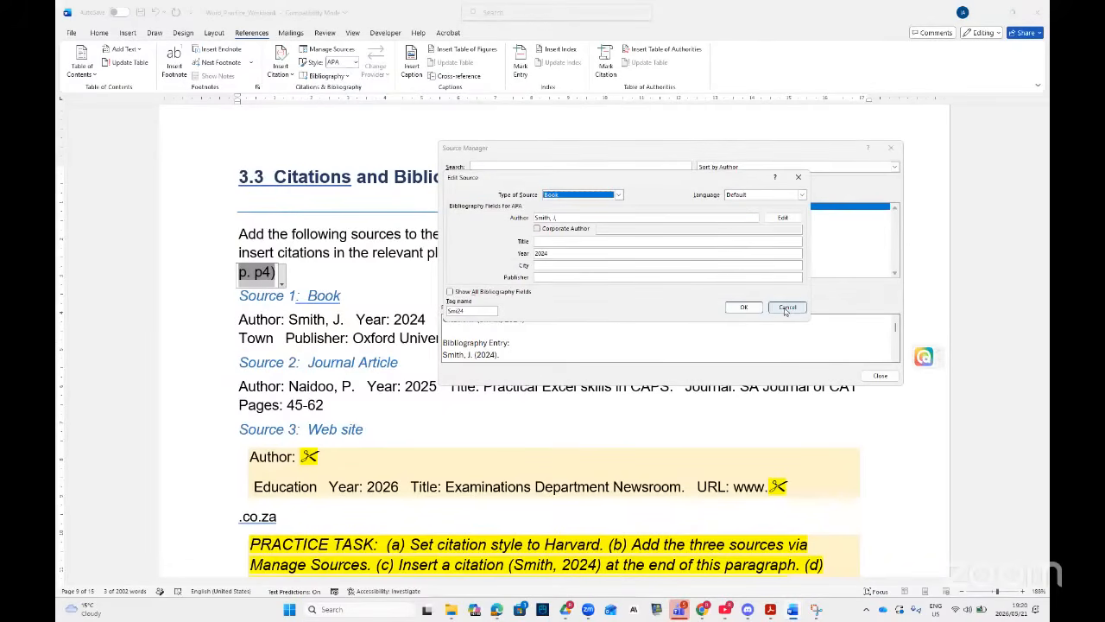
pyautogui.click(745, 308)
pyautogui.click(880, 375)
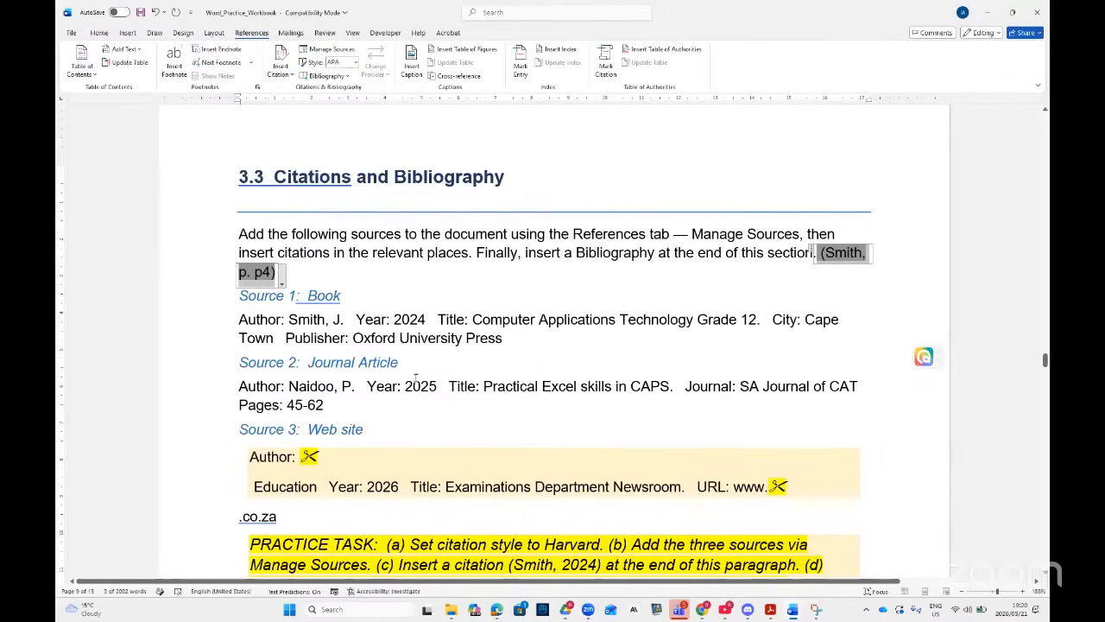
# - Insert a built-in bibliography with a Bibliography heading on a new line below section 3.3's practice task, and check the available citation styles
pyautogui.scroll(-3, 415, 377)
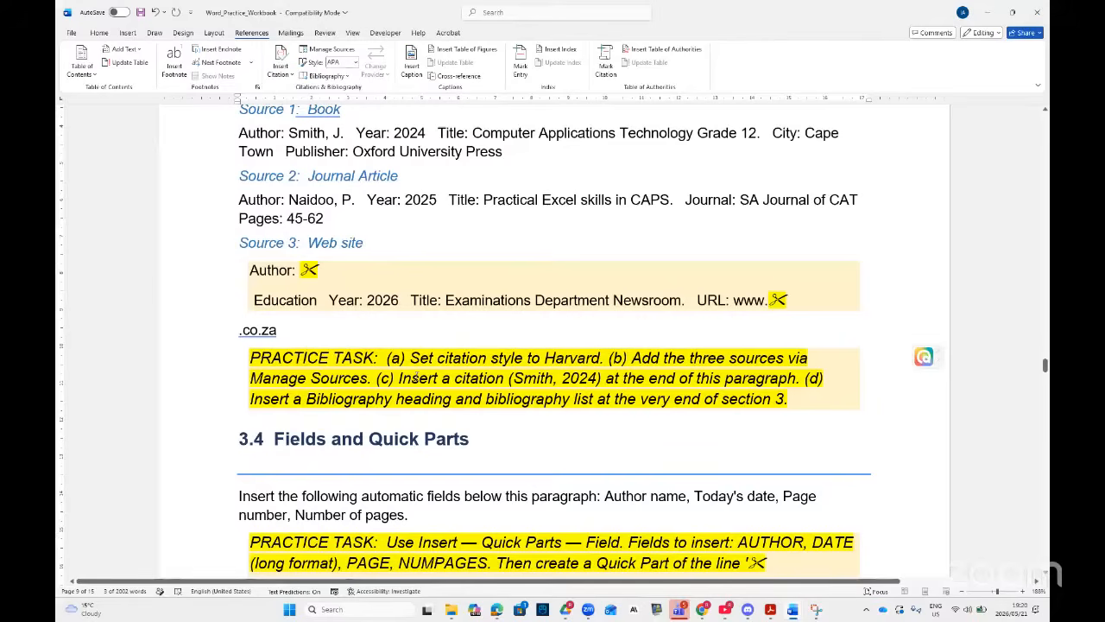
pyautogui.click(802, 398)
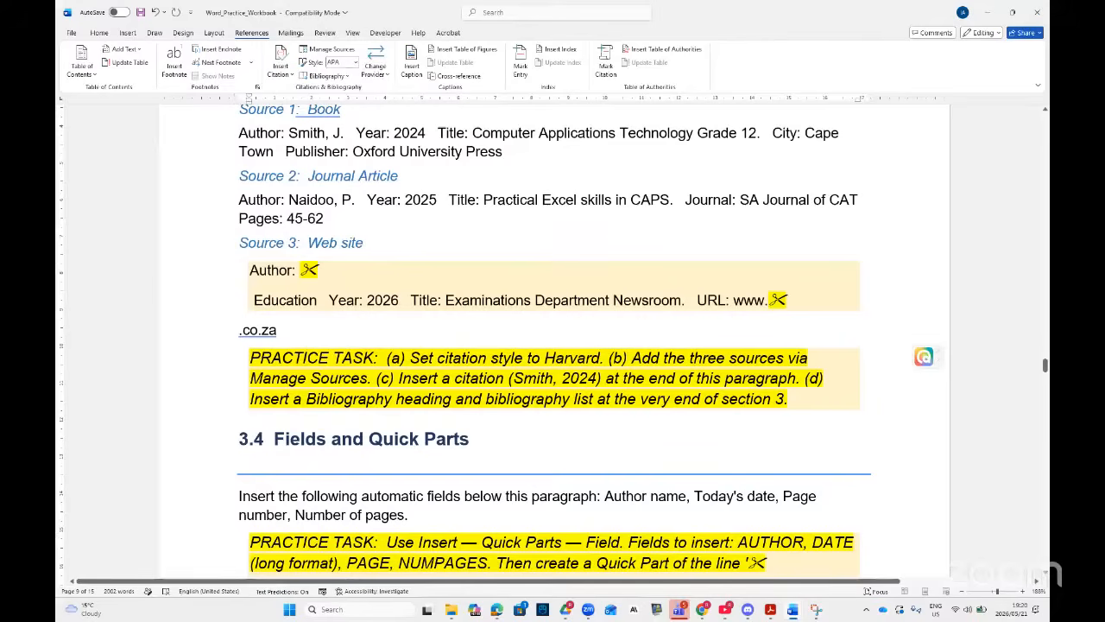
pyautogui.press('Return')
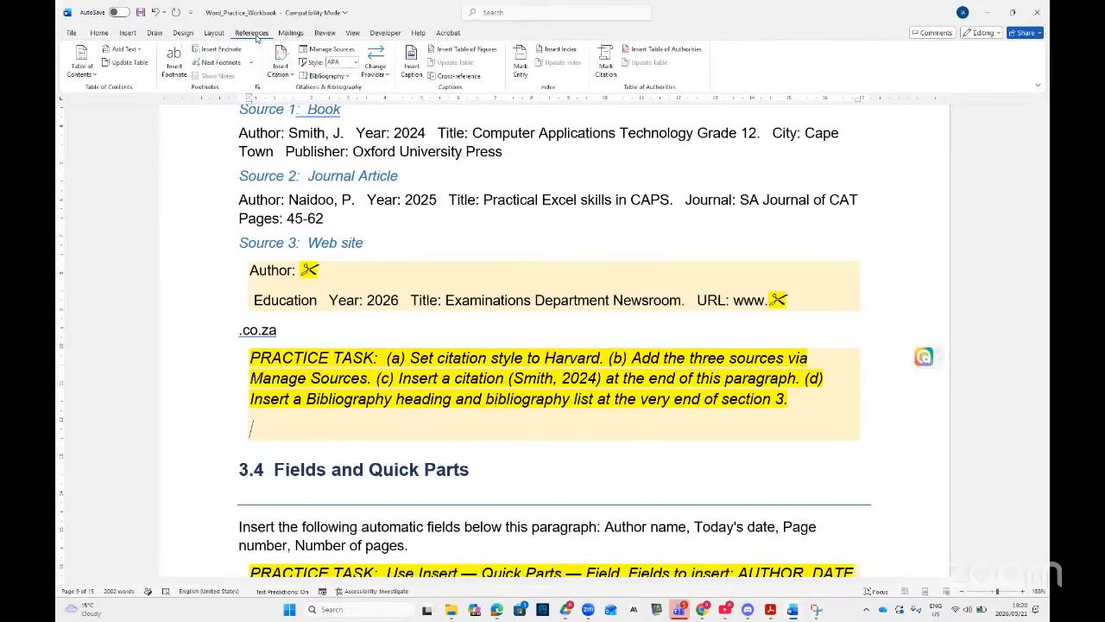
pyautogui.click(491, 13)
pyautogui.write('b')
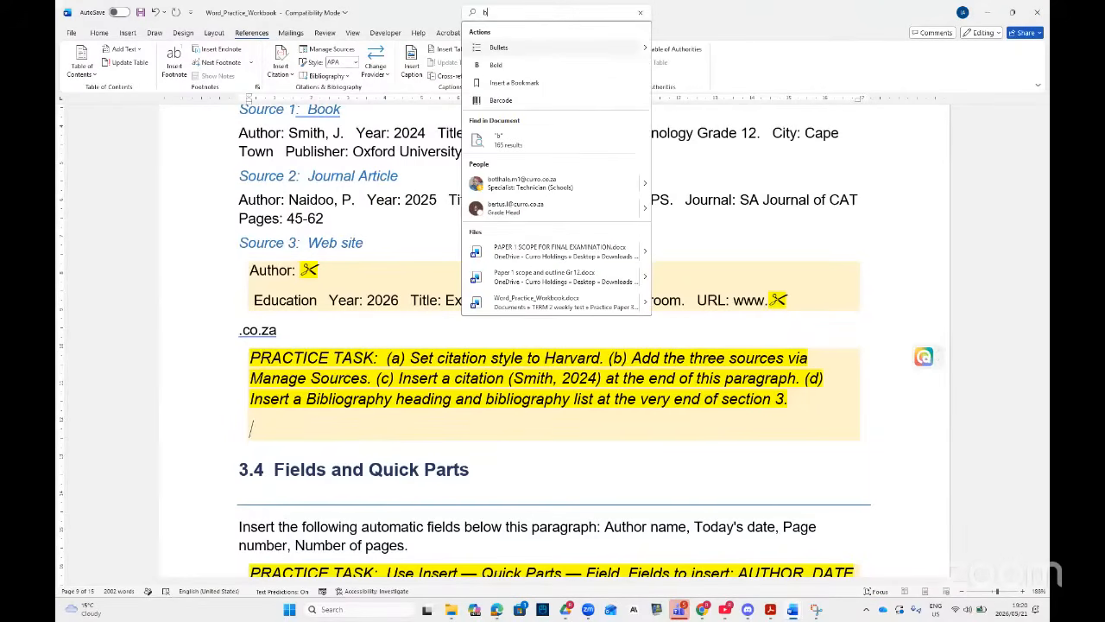
pyautogui.write('ibl')
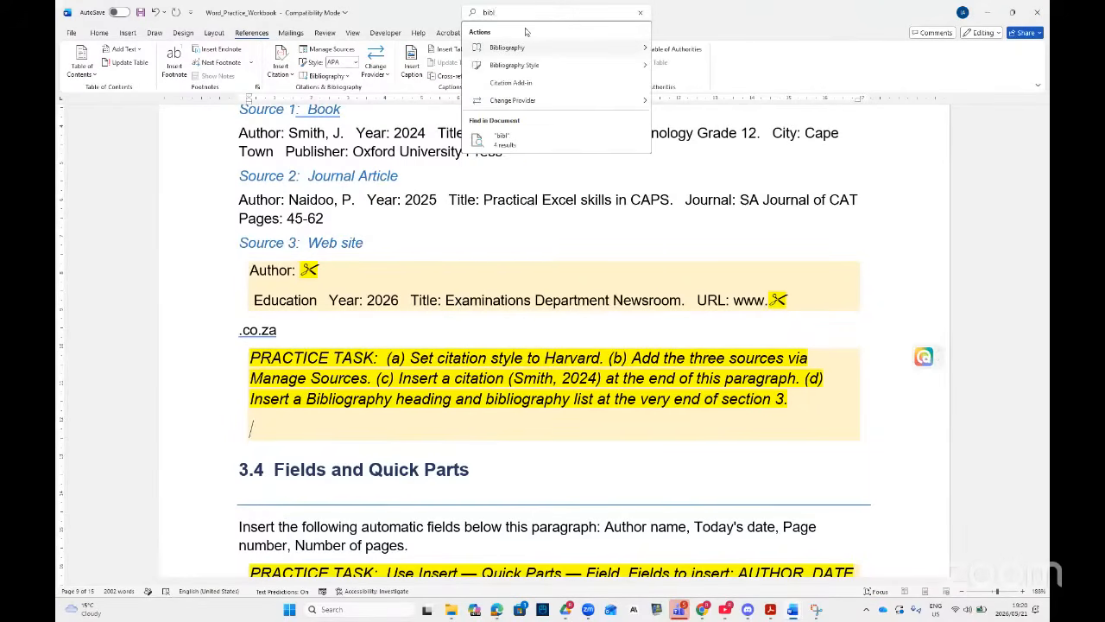
pyautogui.moveTo(637, 50)
pyautogui.click(712, 111)
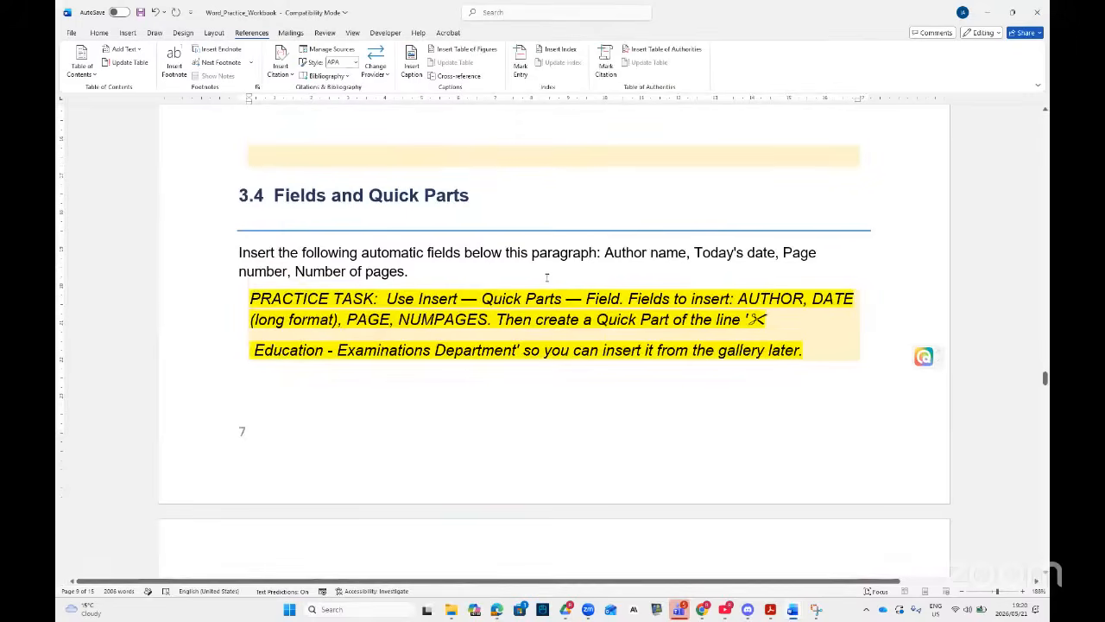
pyautogui.scroll(3, 547, 276)
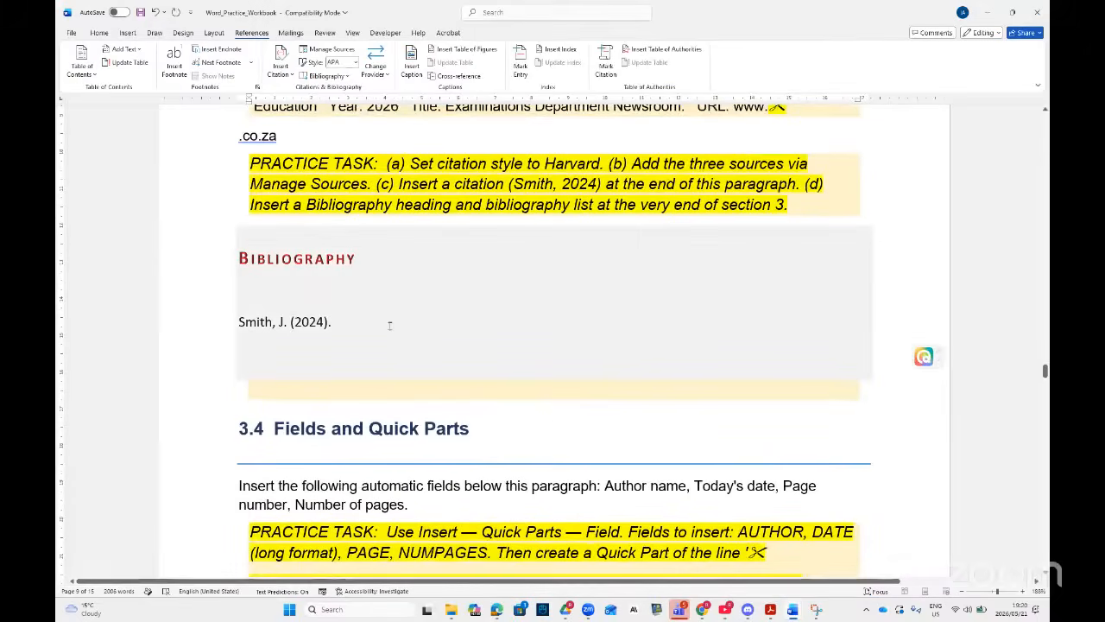
pyautogui.click(354, 63)
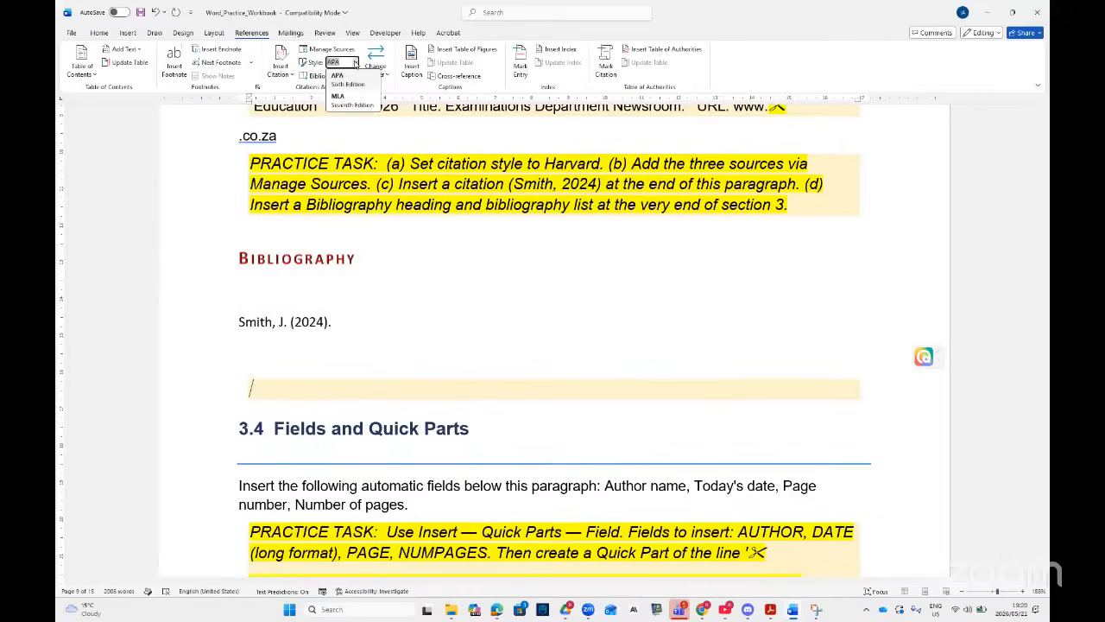
pyautogui.click(354, 65)
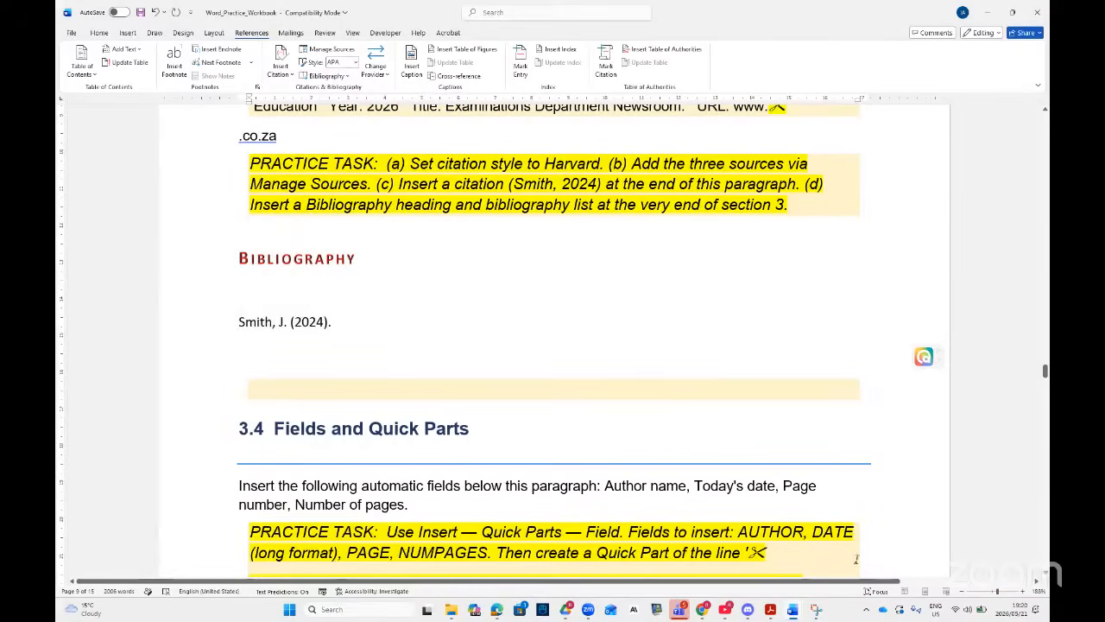
# - Switch to the Grade 12 Paper 1 topics PDF in Acrobat, circle the Fields, Objects and Quick Parts topic, and return to Word
pyautogui.click(777, 610)
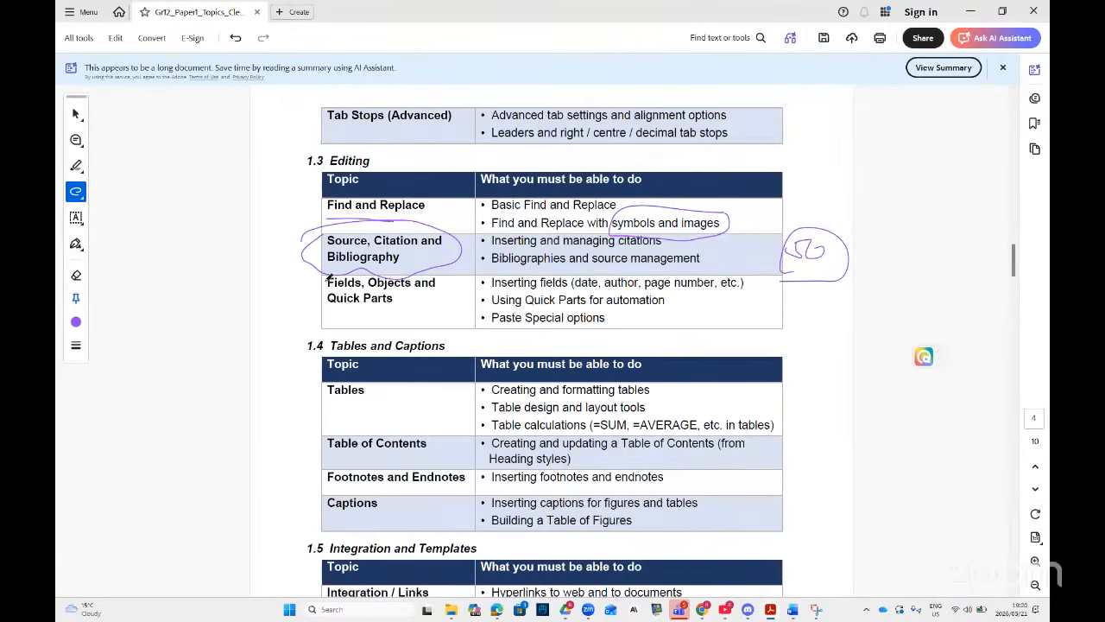
pyautogui.moveTo(326, 283)
pyautogui.mouseDown()
pyautogui.moveTo(372, 311)
pyautogui.moveTo(421, 317)
pyautogui.moveTo(436, 272)
pyautogui.mouseUp()
pyautogui.click(770, 610)
# - Review the section 3.4 task, open the page header above section 3.3 for editing and view the document properties under Quick Parts
pyautogui.scroll(-3, 517, 405)
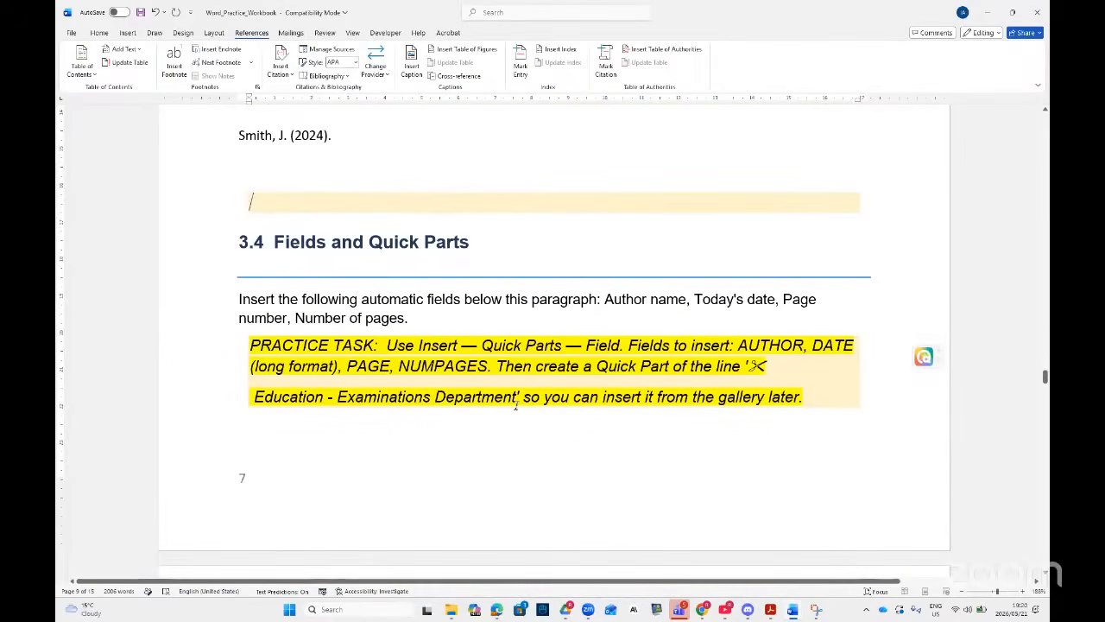
pyautogui.scroll(-1, 517, 406)
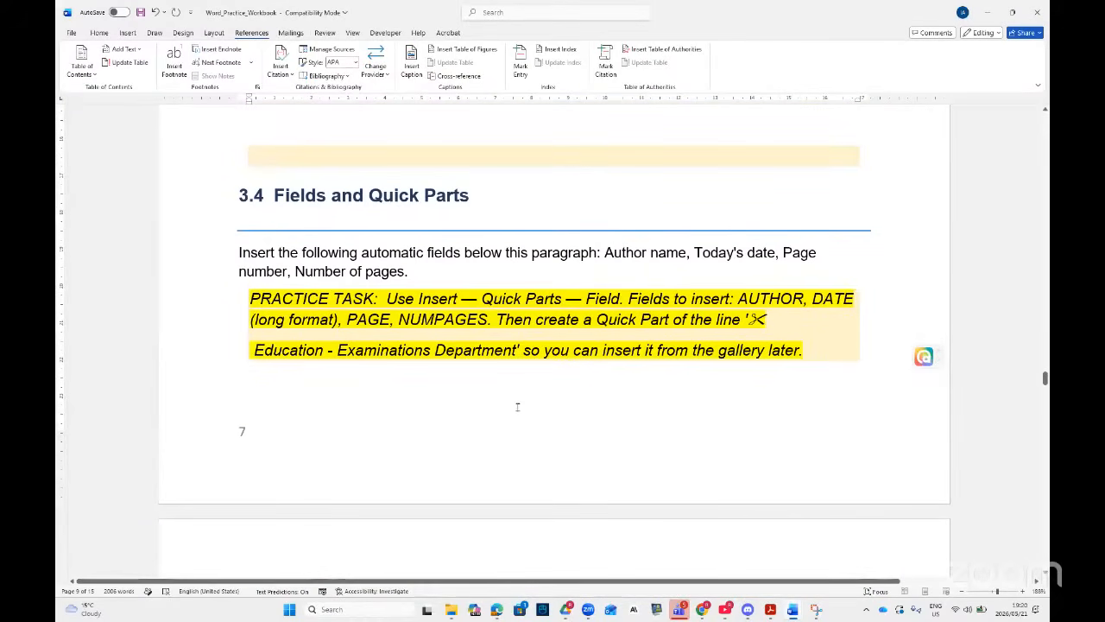
pyautogui.scroll(-3, 433, 303)
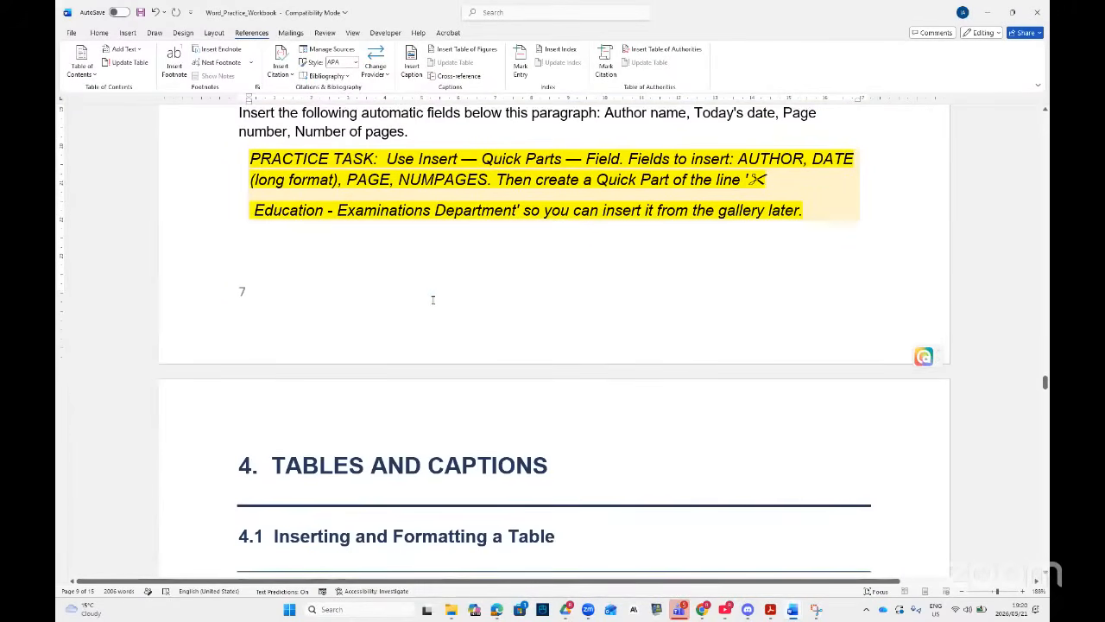
pyautogui.scroll(15, 434, 303)
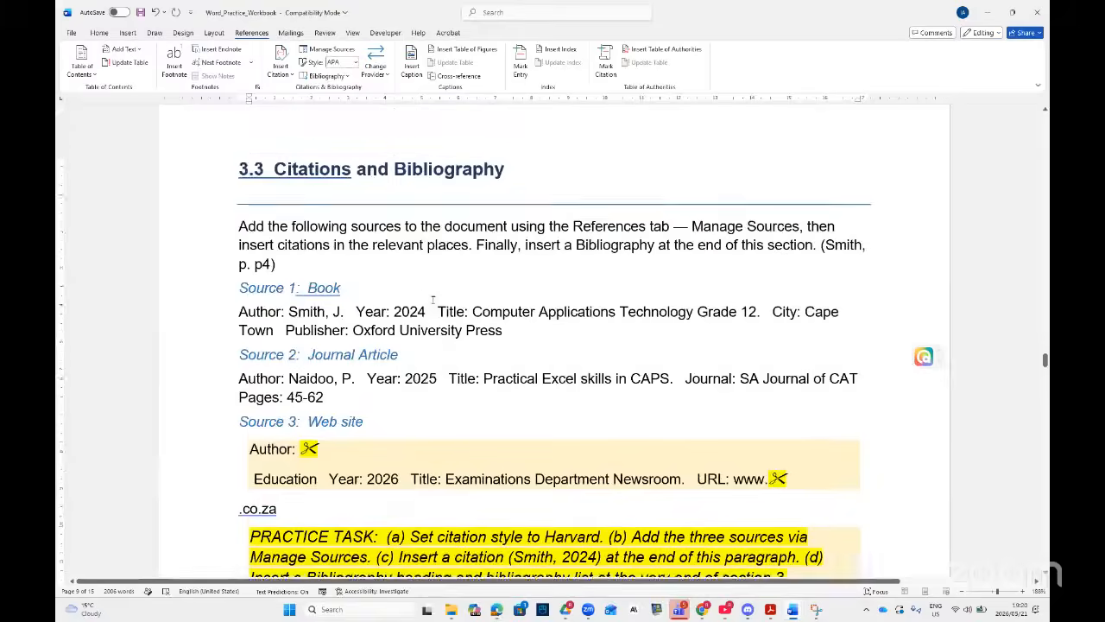
pyautogui.scroll(3, 433, 300)
pyautogui.doubleClick(434, 265)
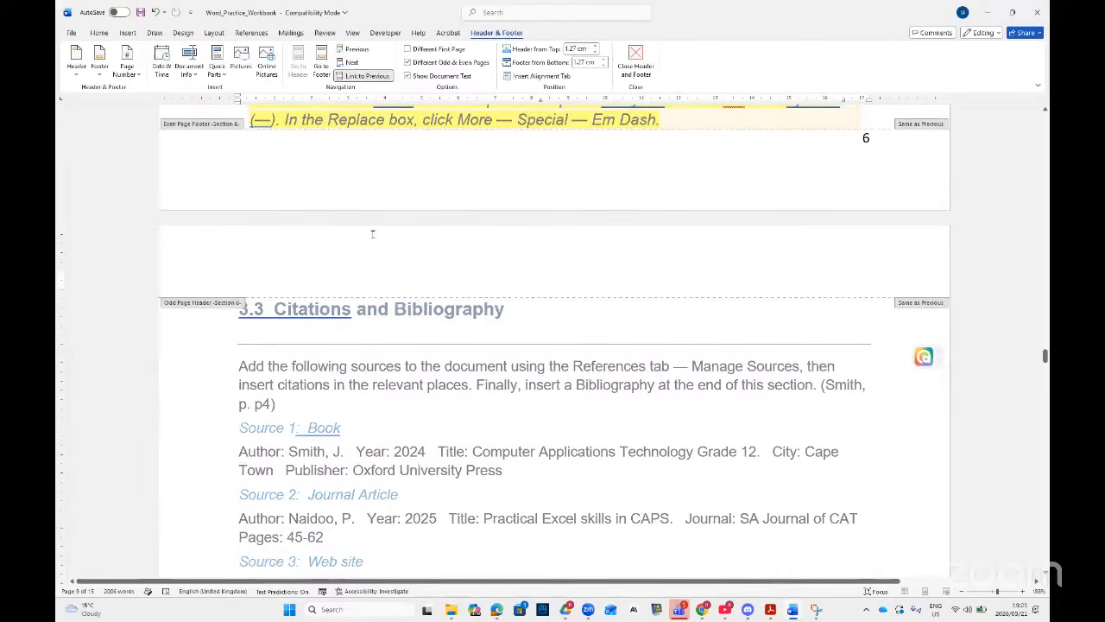
pyautogui.click(217, 69)
pyautogui.moveTo(258, 105)
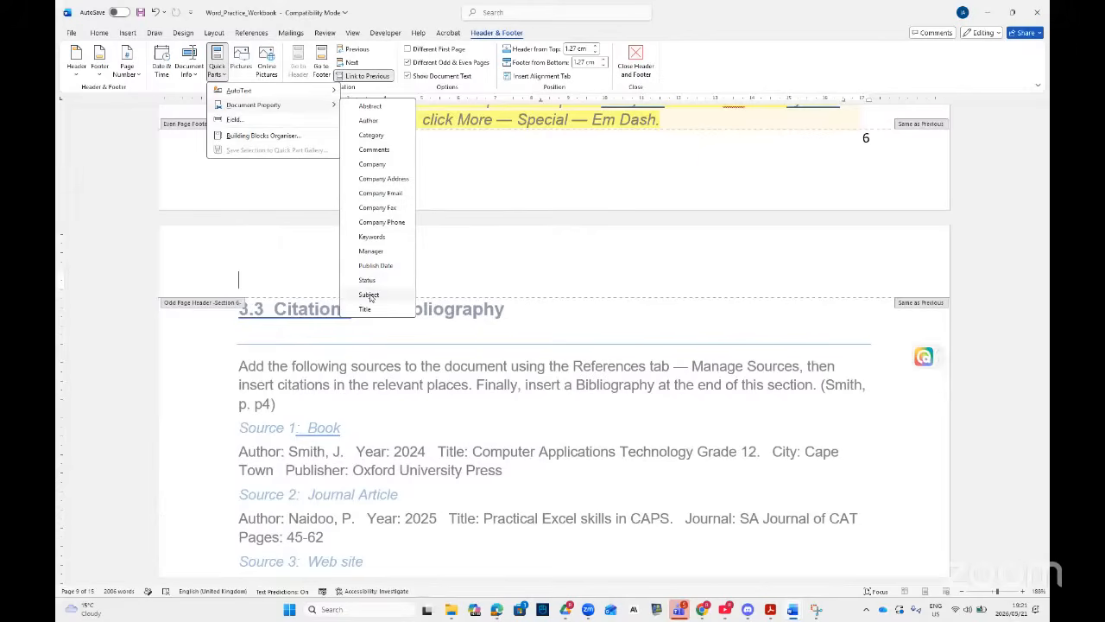
# - Insert a NumPages field in the odd page header above section 3.3, after viewing the FileName and FileSize field options
pyautogui.click(235, 120)
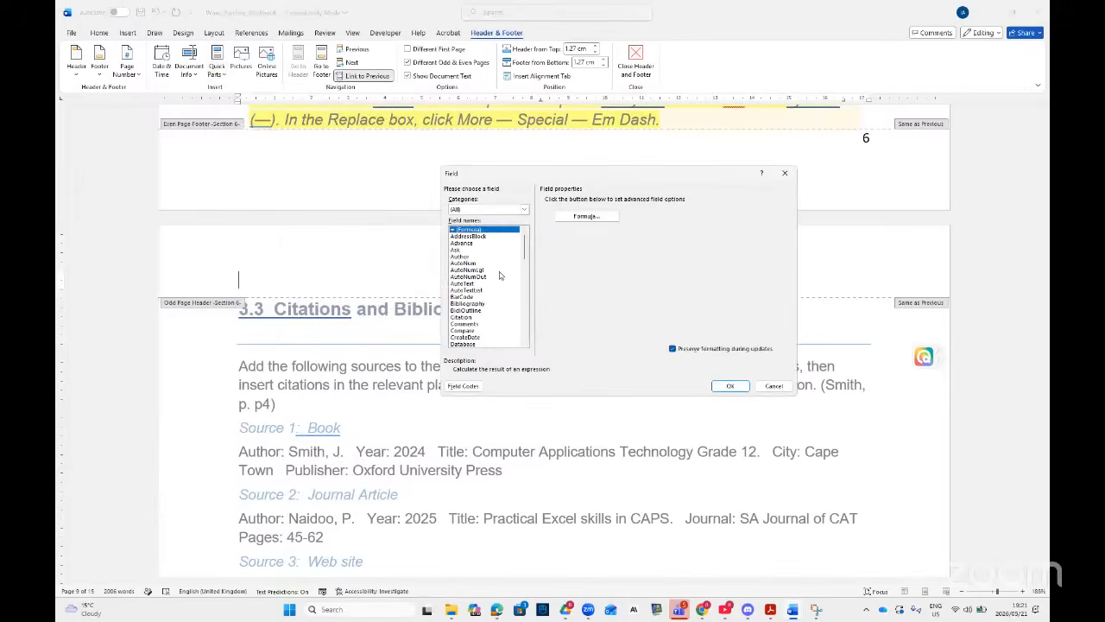
pyautogui.scroll(-5, 490, 294)
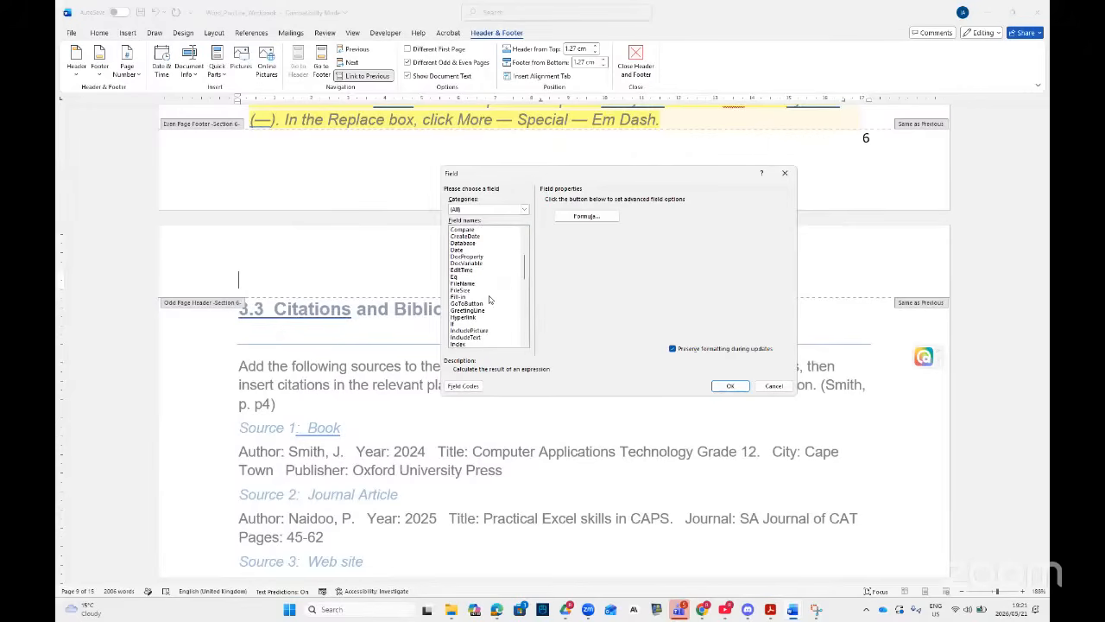
pyautogui.click(469, 285)
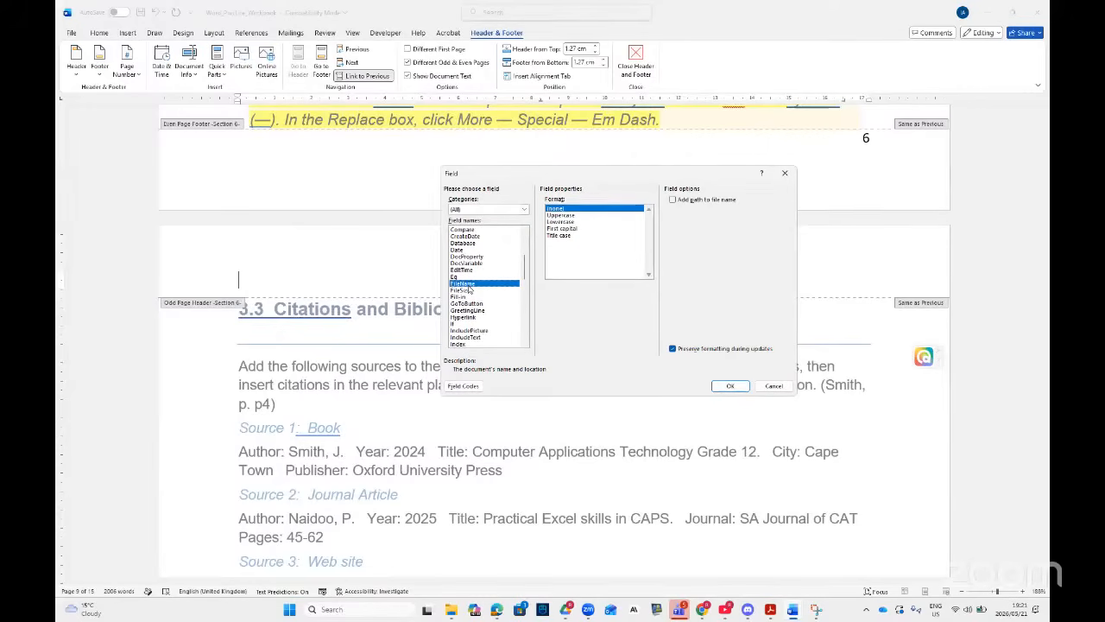
pyautogui.click(462, 291)
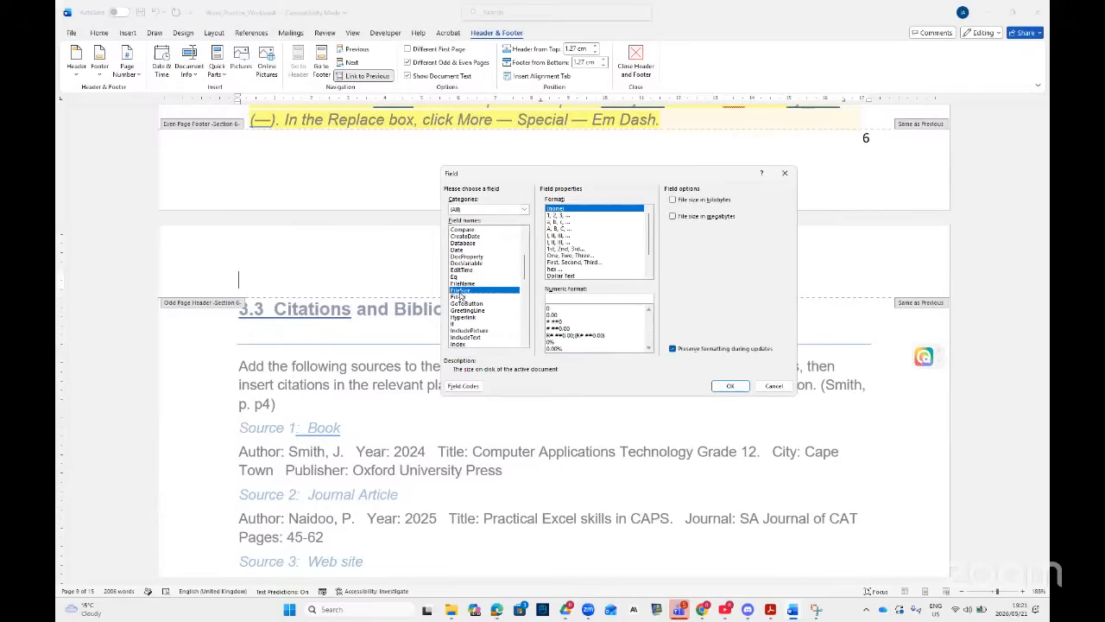
pyautogui.scroll(-4, 486, 307)
pyautogui.scroll(-1, 488, 310)
pyautogui.scroll(-1, 477, 328)
pyautogui.click(477, 312)
pyautogui.click(479, 317)
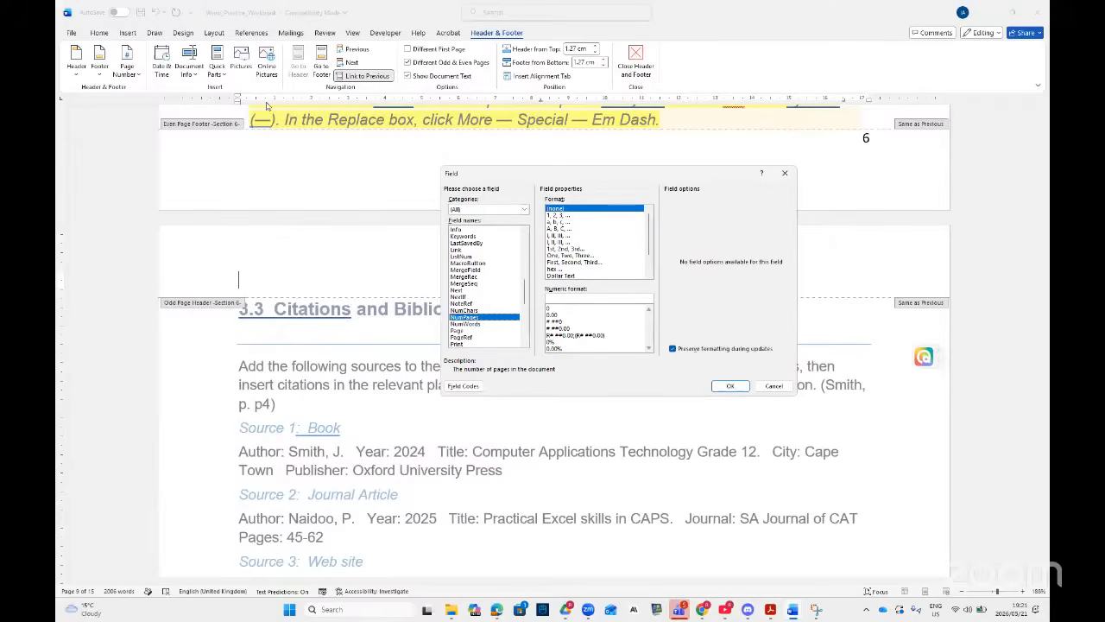
pyautogui.click(725, 388)
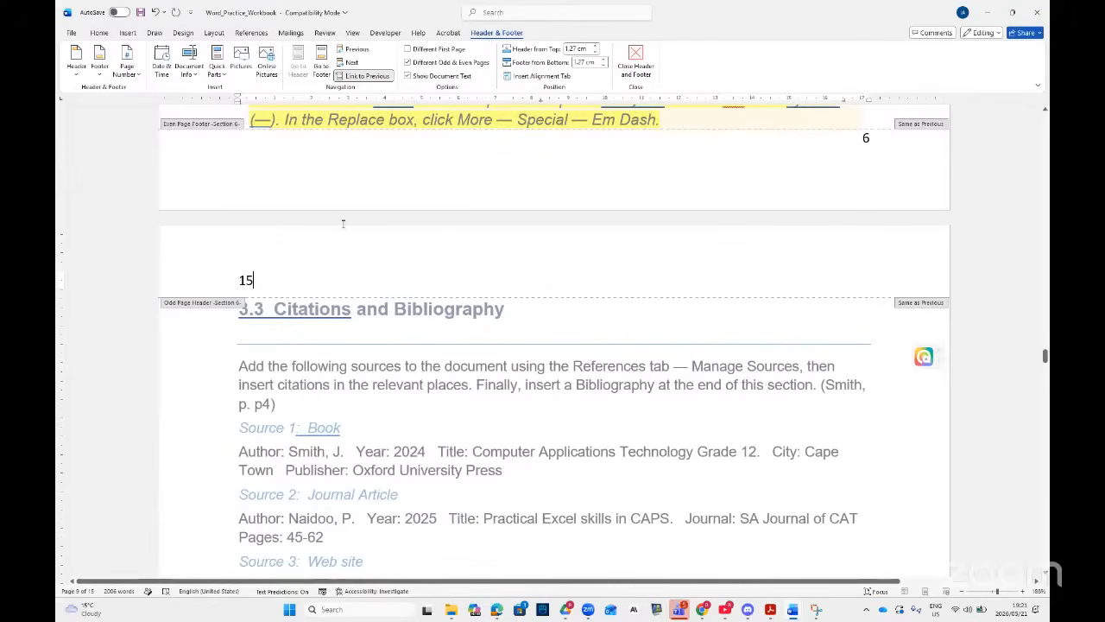
# - Check the topics PDF in Acrobat, return to Word and close the header editing
pyautogui.click(771, 609)
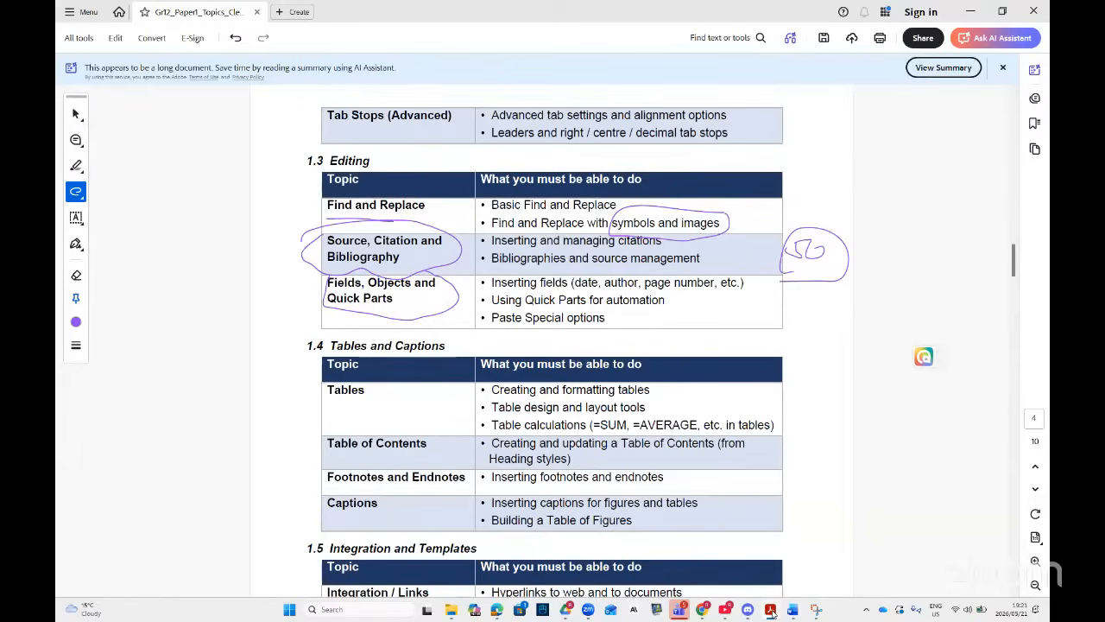
pyautogui.click(773, 613)
pyautogui.doubleClick(483, 423)
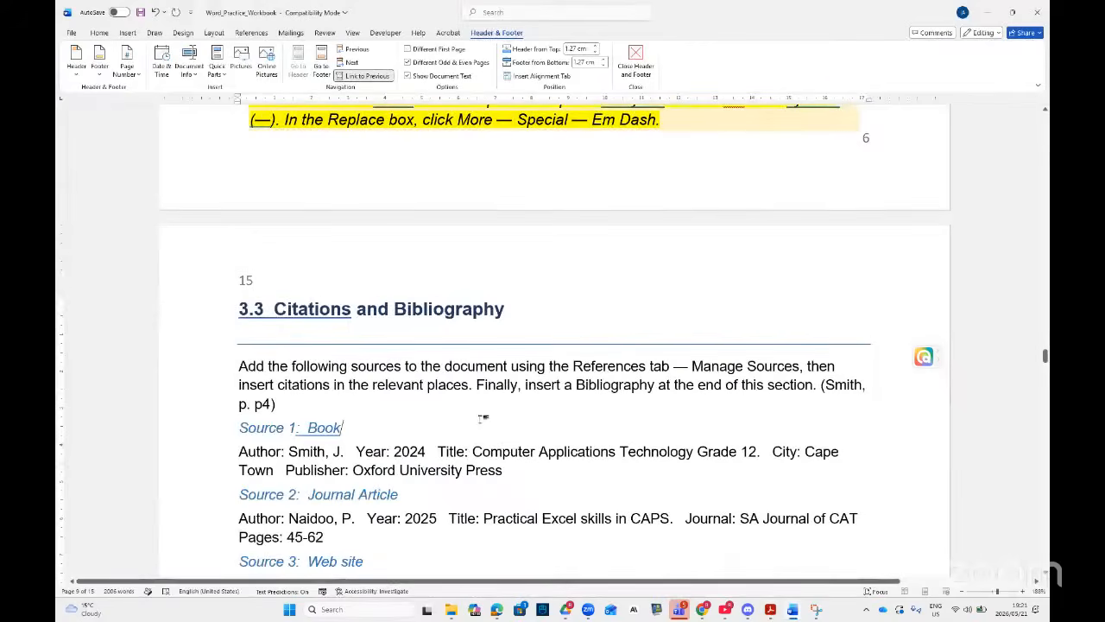
# - Insert a NumWords field on a new line below the practice task in section 3.4
pyautogui.scroll(-20, 473, 410)
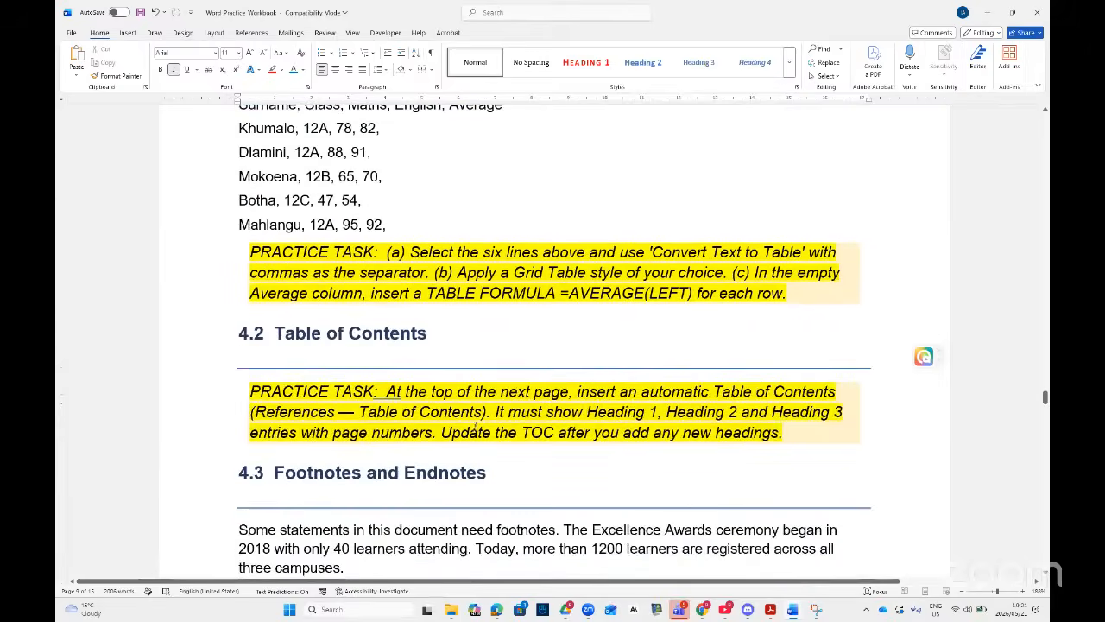
pyautogui.scroll(3, 474, 426)
pyautogui.scroll(10, 479, 420)
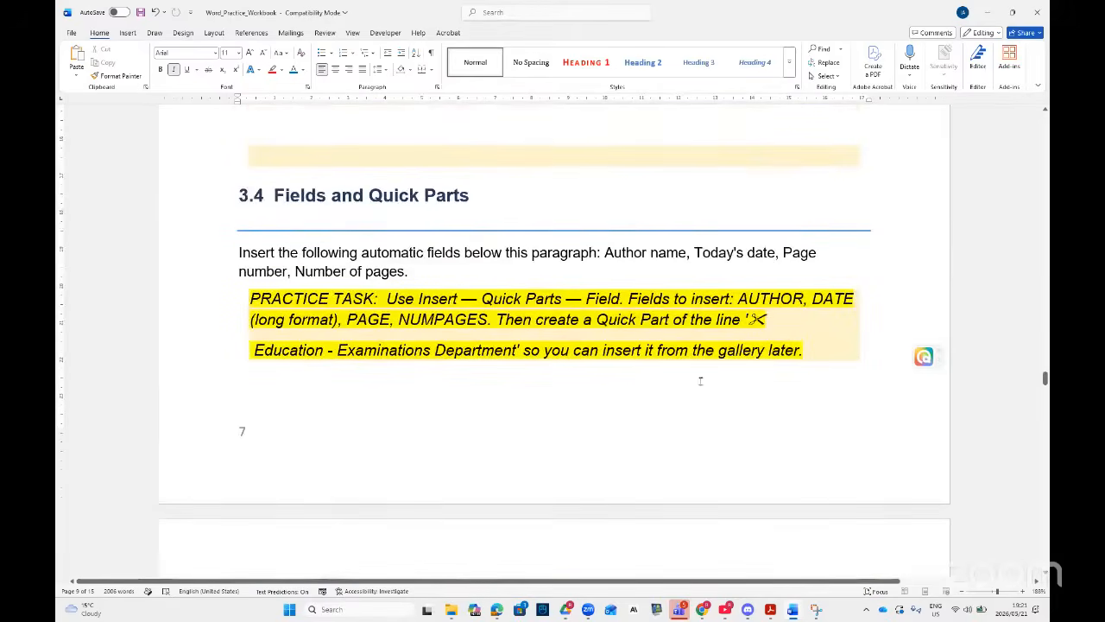
pyautogui.click(821, 354)
pyautogui.press('Return')
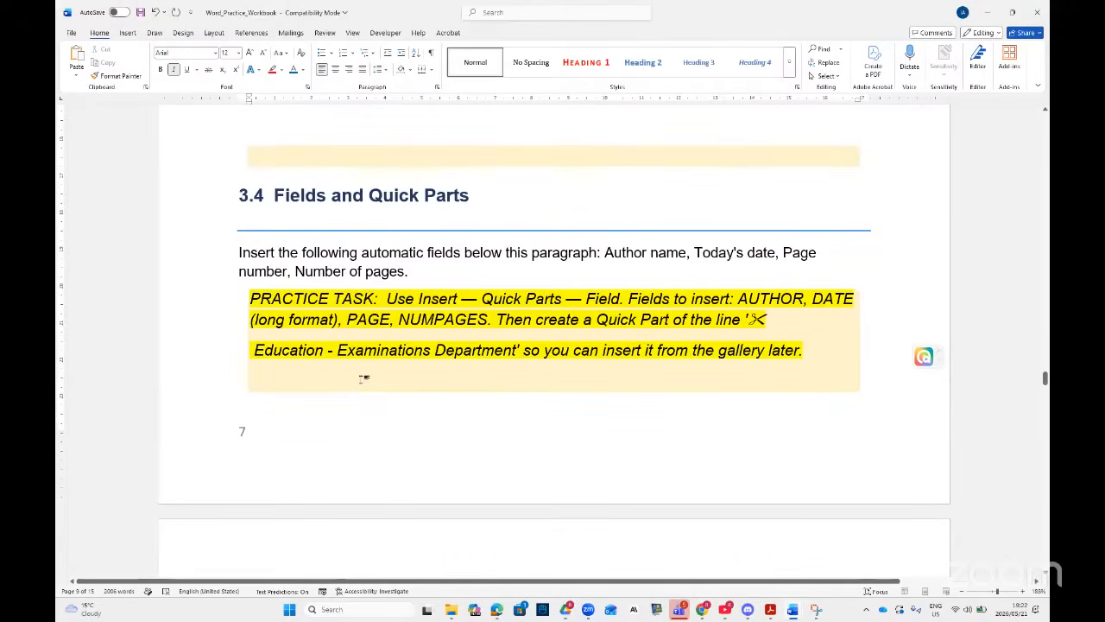
pyautogui.click(499, 23)
pyautogui.write('fiel')
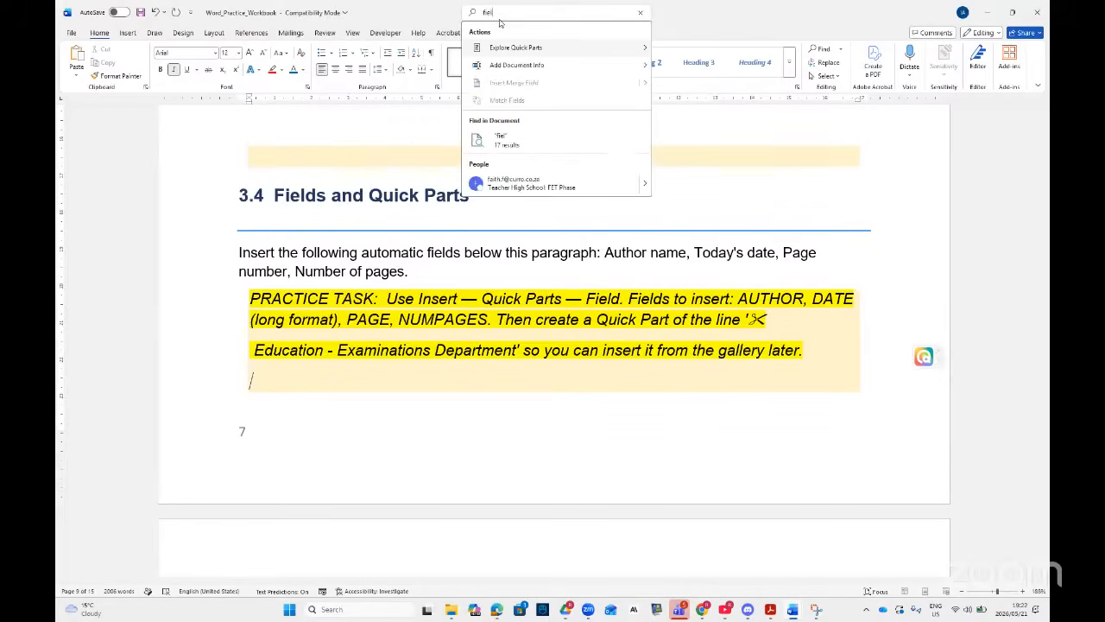
pyautogui.write('d')
pyautogui.moveTo(544, 68)
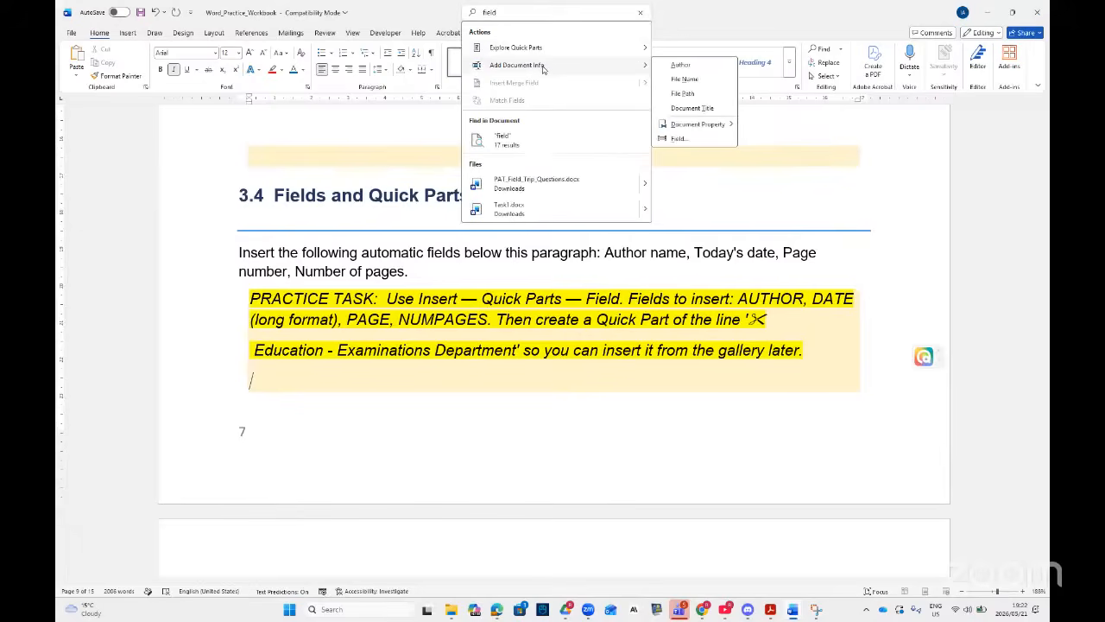
pyautogui.click(678, 139)
pyautogui.scroll(-9, 484, 297)
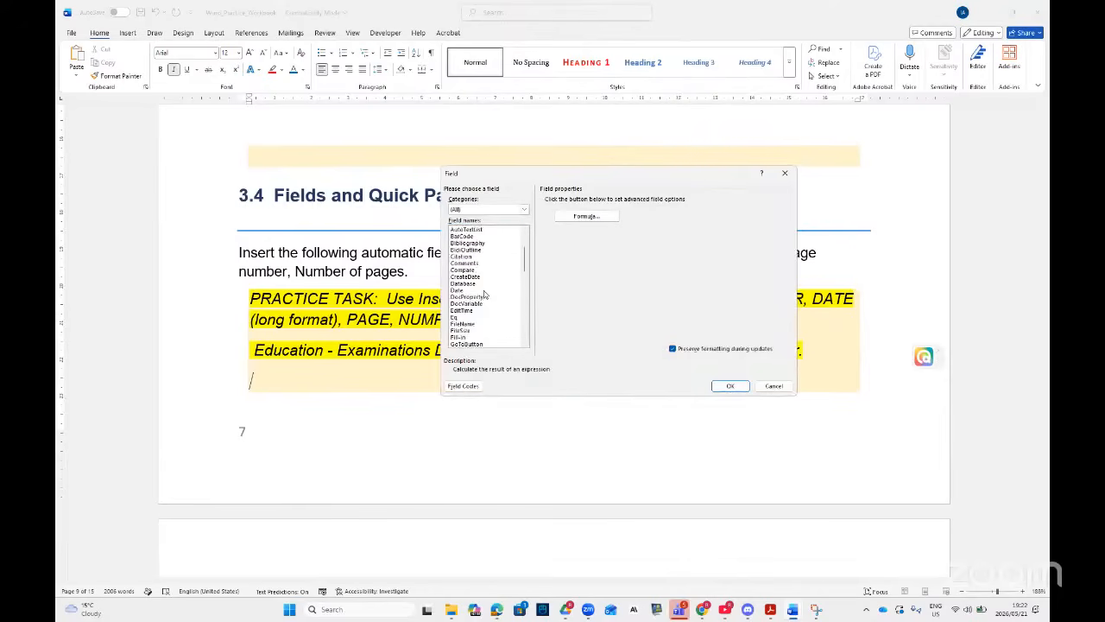
pyautogui.scroll(-2, 484, 296)
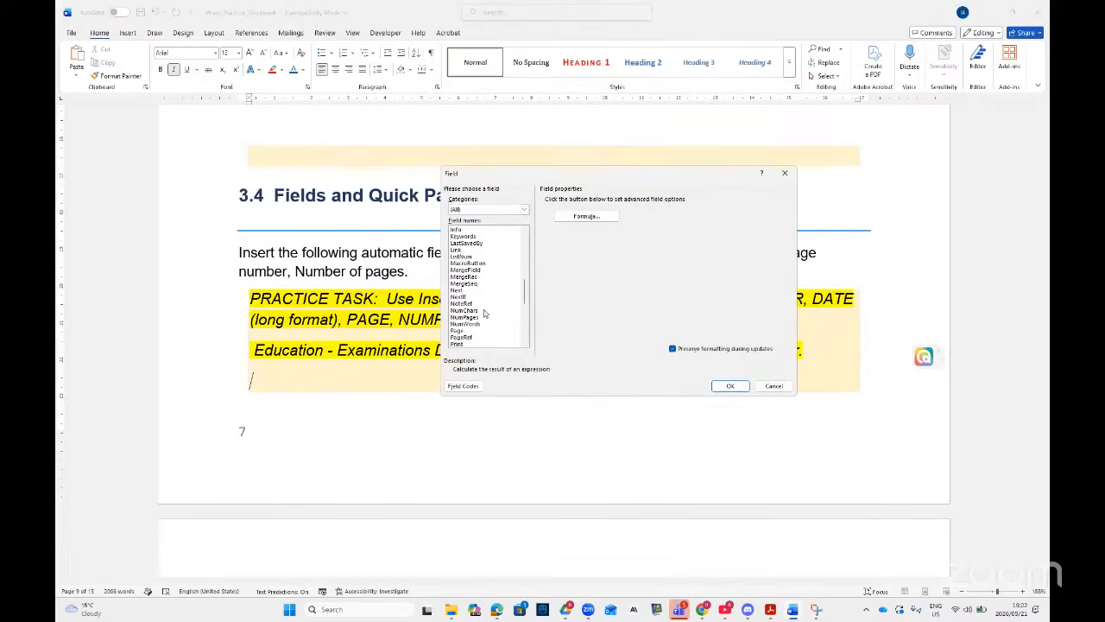
pyautogui.click(475, 325)
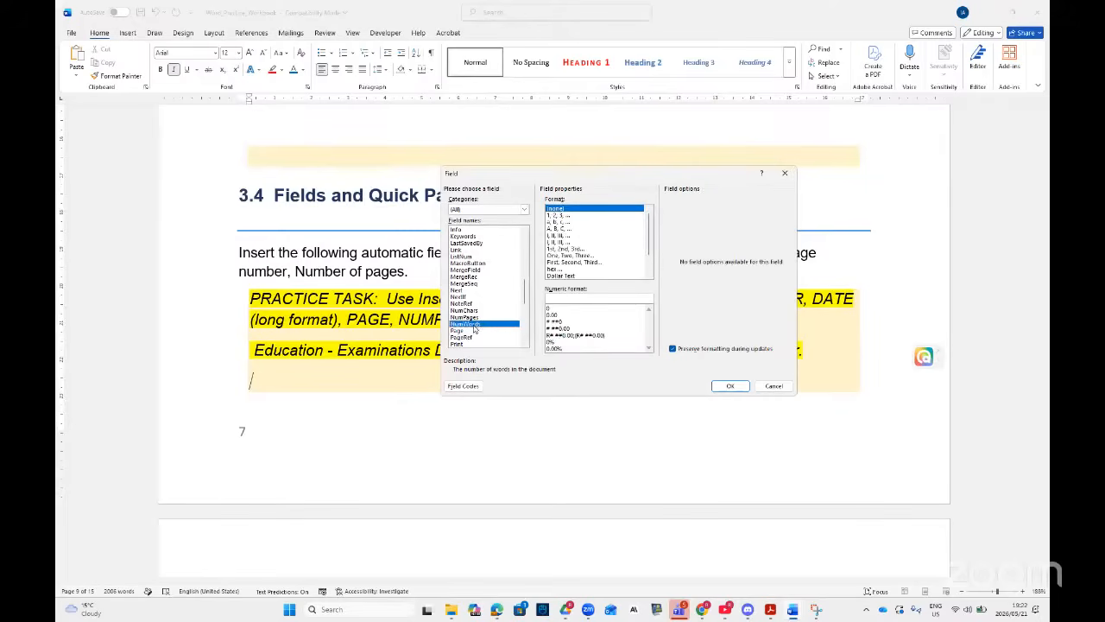
pyautogui.click(731, 386)
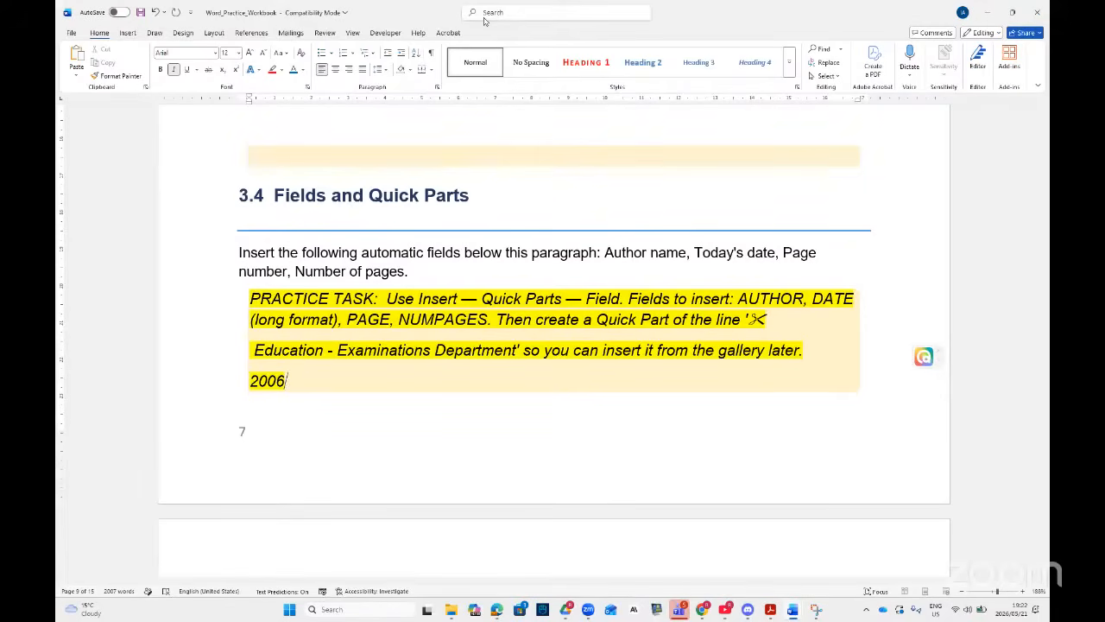
# - View the Quick Parts options at section 3.4 and read the section 4.1 table task
pyautogui.click(127, 33)
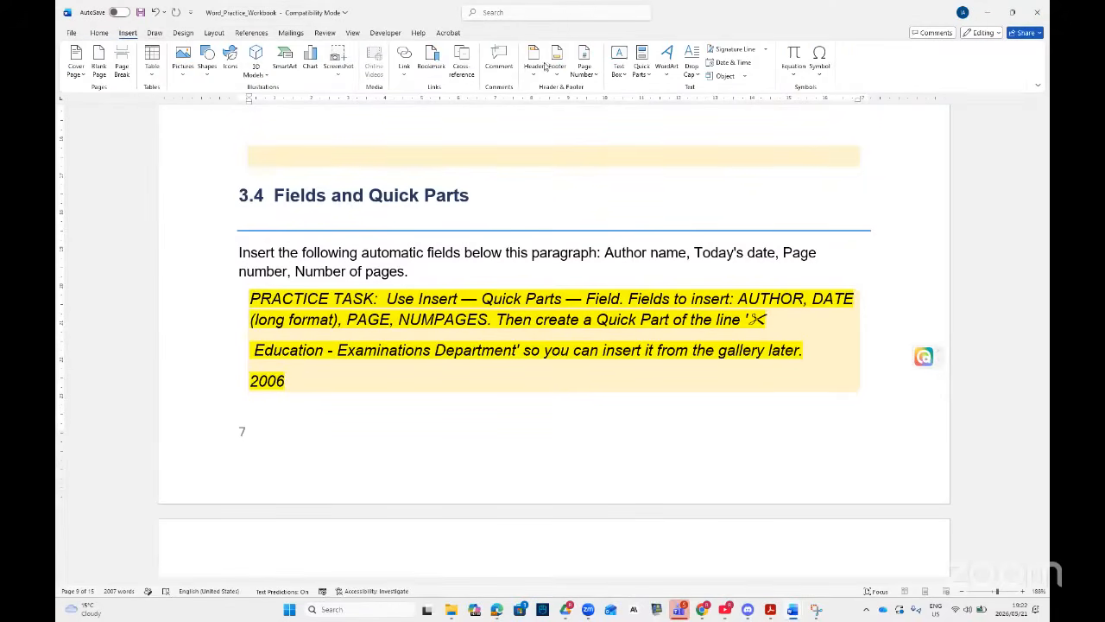
pyautogui.click(643, 71)
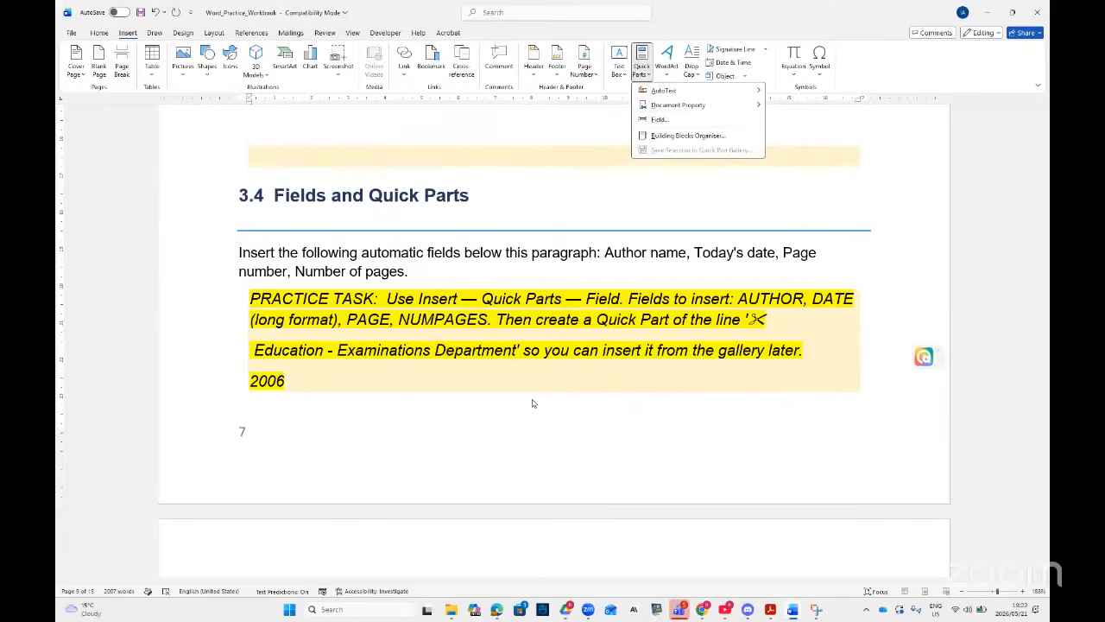
pyautogui.click(488, 394)
pyautogui.scroll(-9, 486, 390)
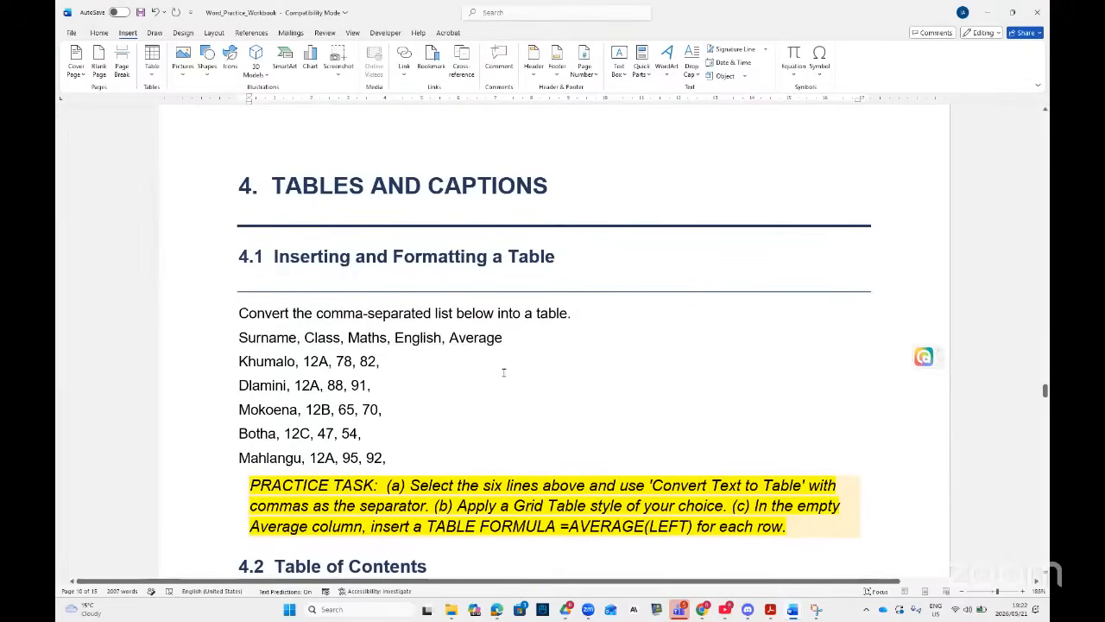
pyautogui.scroll(-5, 503, 372)
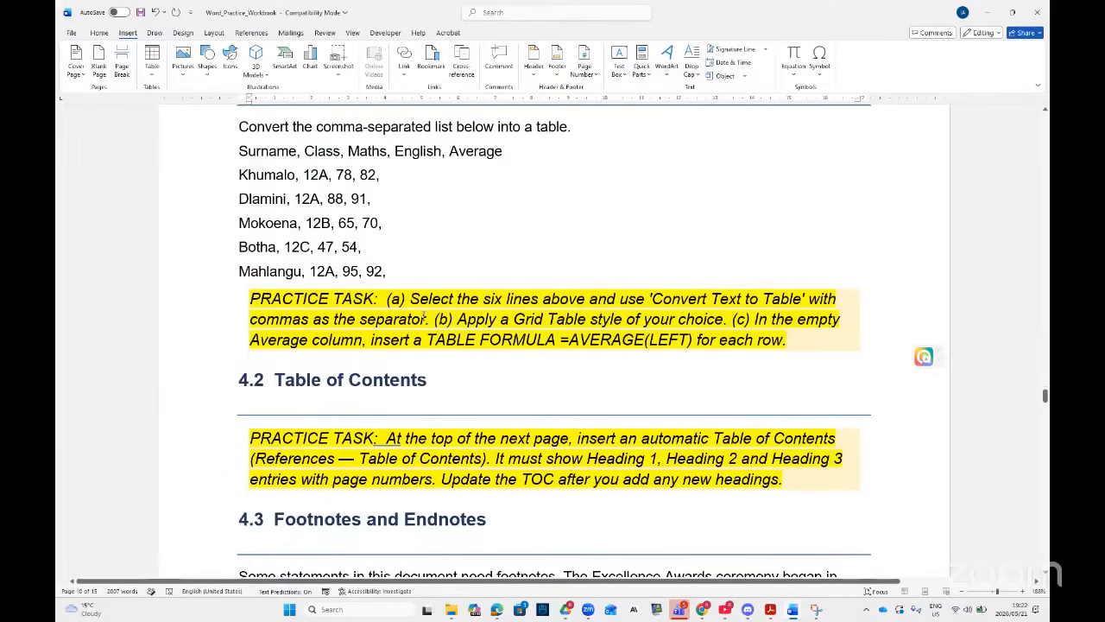
pyautogui.scroll(1, 425, 318)
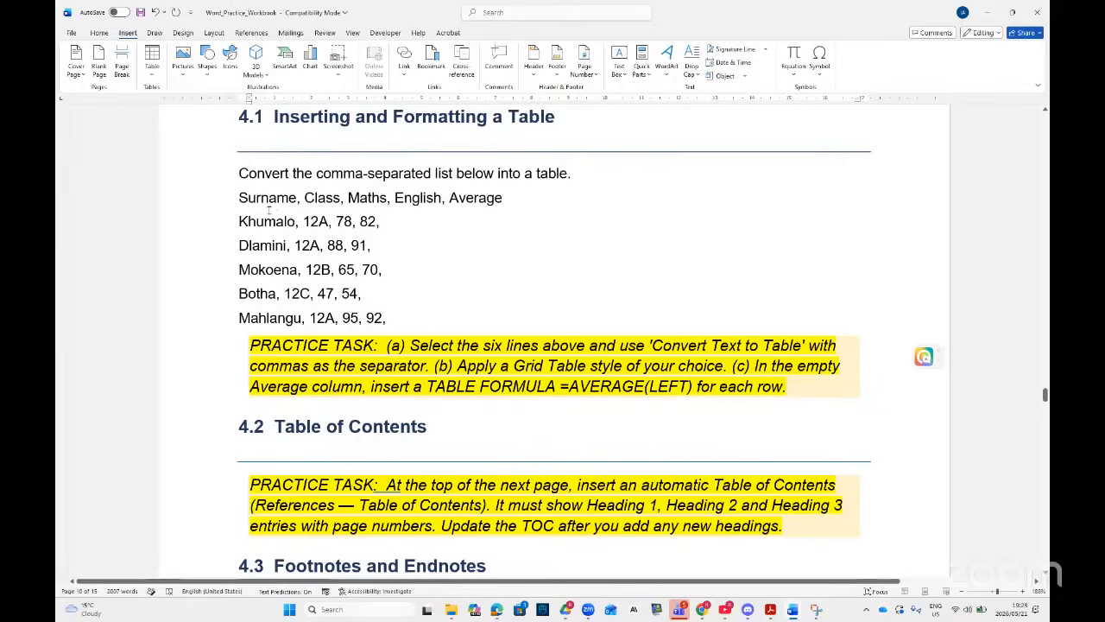
# - Try converting the six comma-separated lines in section 4.1 into a five-column table with commas as the separator, and undo the conversion
pyautogui.moveTo(239, 197); pyautogui.dragTo(386, 318)
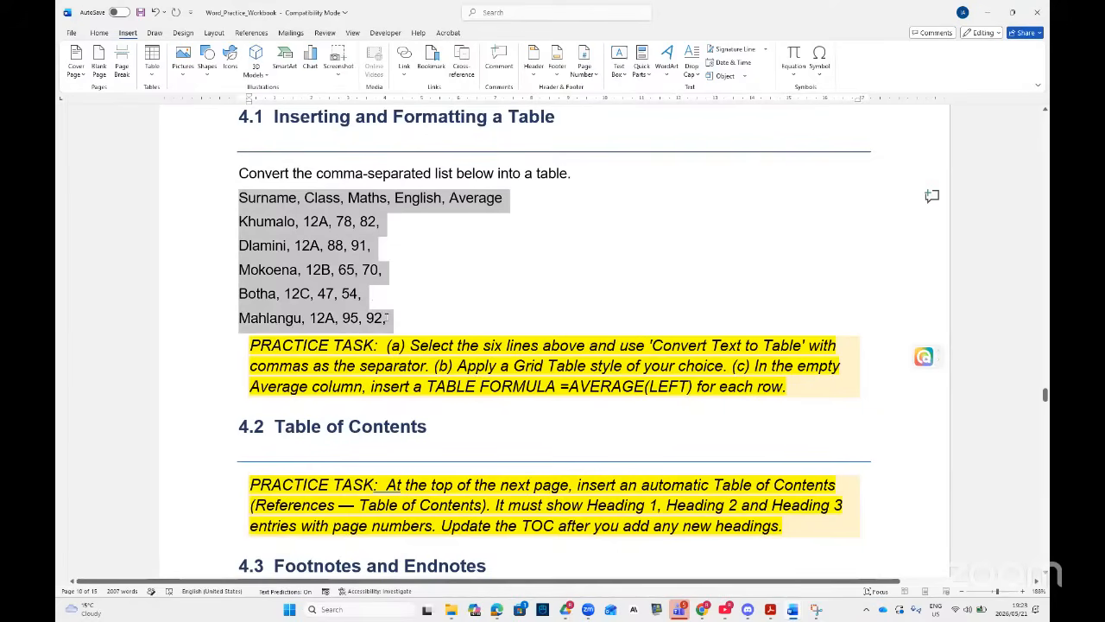
pyautogui.moveTo(386, 318); pyautogui.dragTo(386, 320)
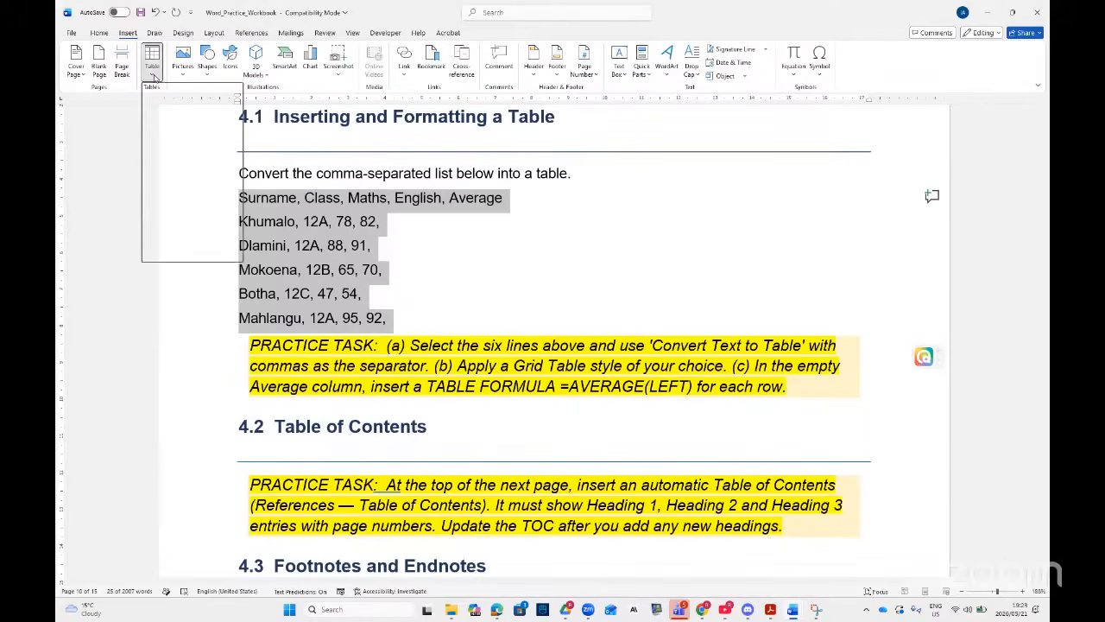
pyautogui.click(154, 78)
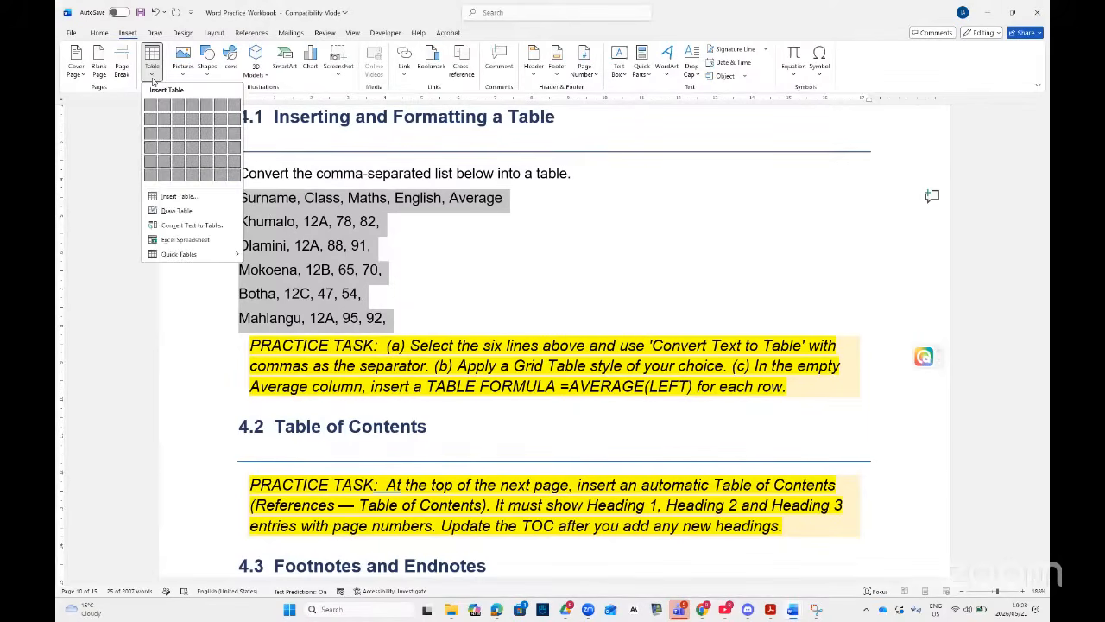
pyautogui.click(172, 226)
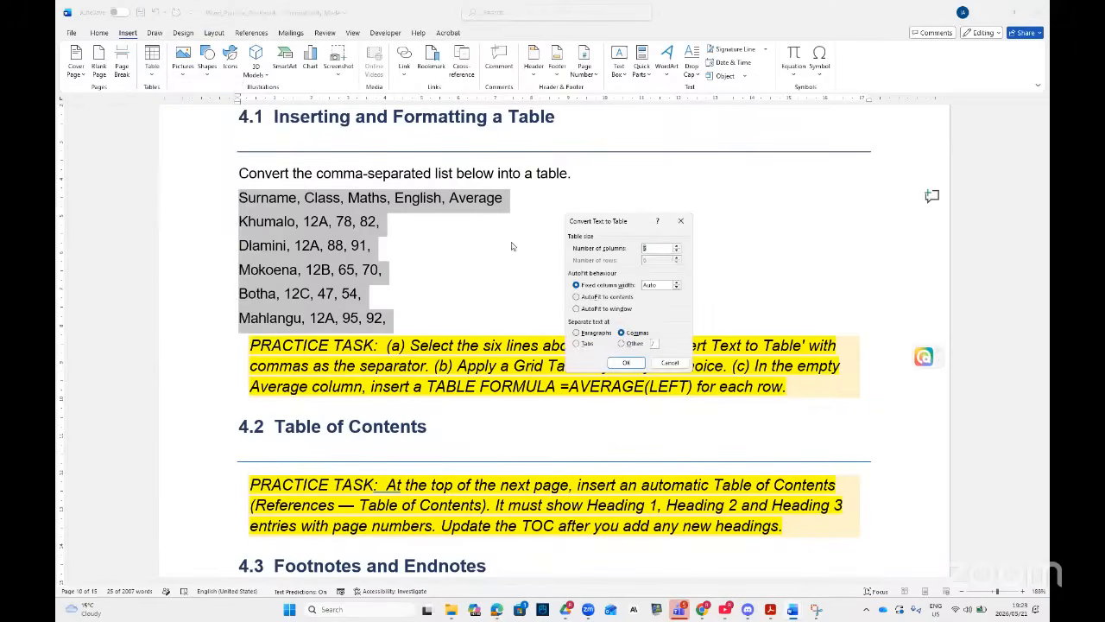
pyautogui.moveTo(632, 225); pyautogui.dragTo(702, 157)
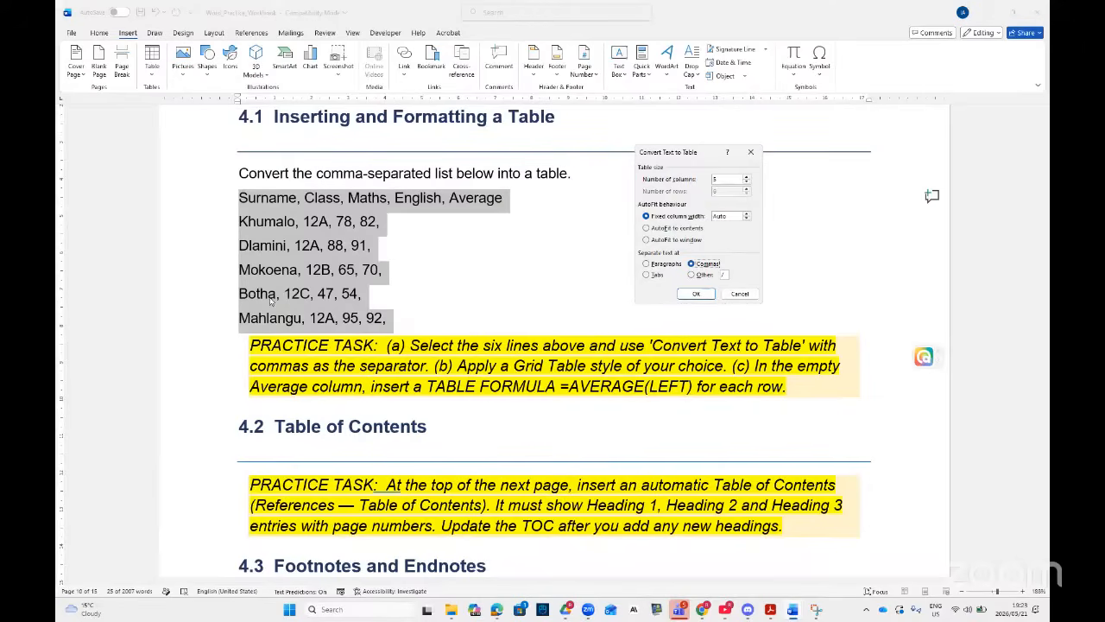
pyautogui.click(697, 293)
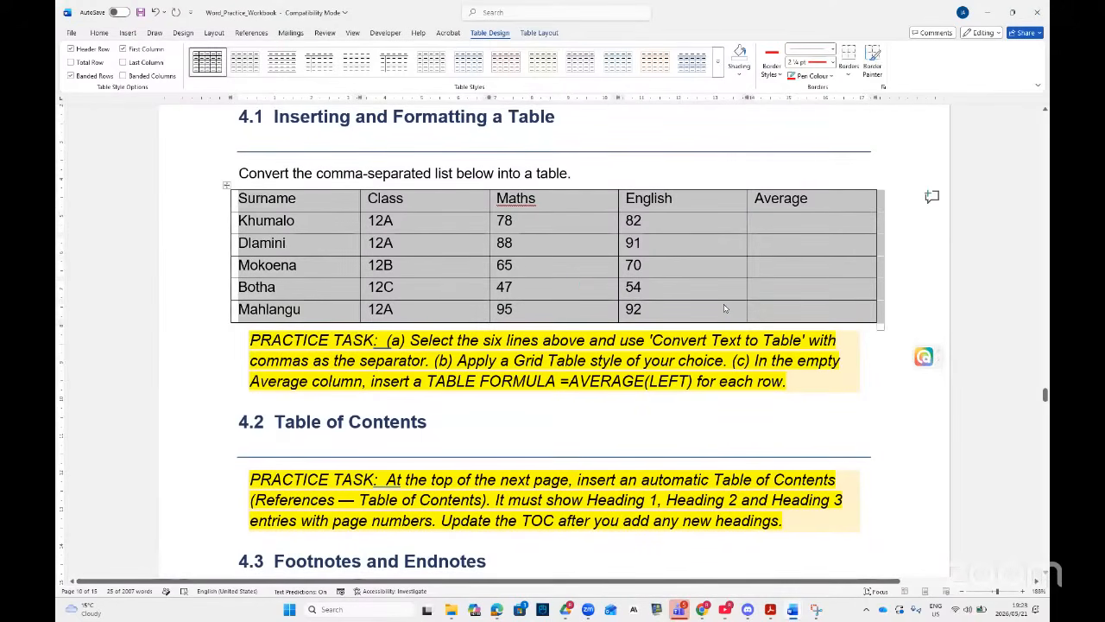
pyautogui.hotkey('ctrl', 'z')
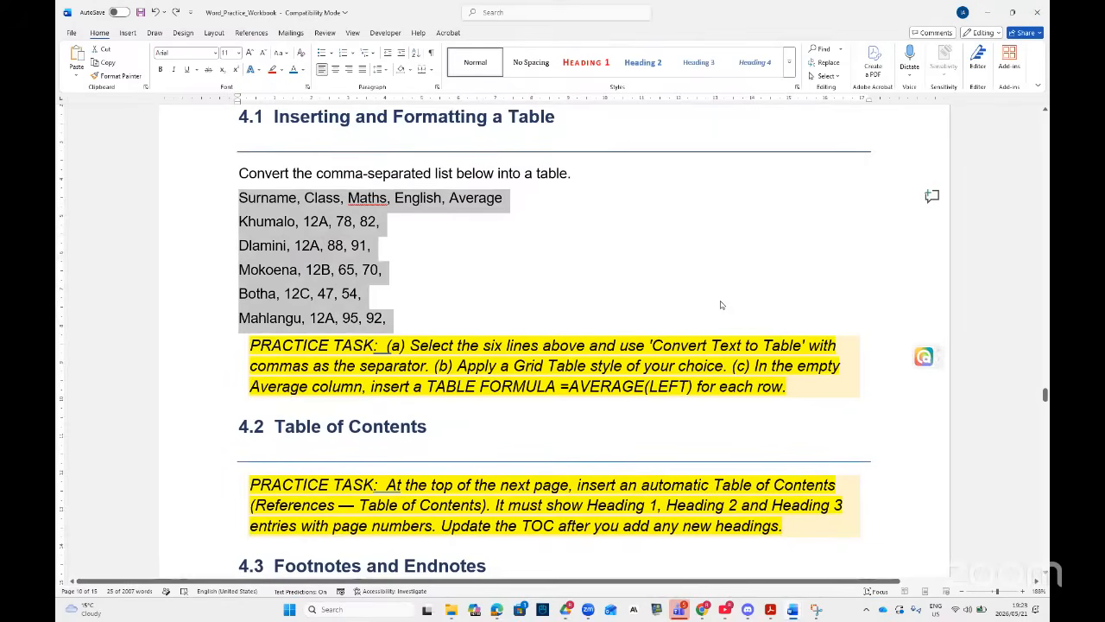
pyautogui.click(614, 280)
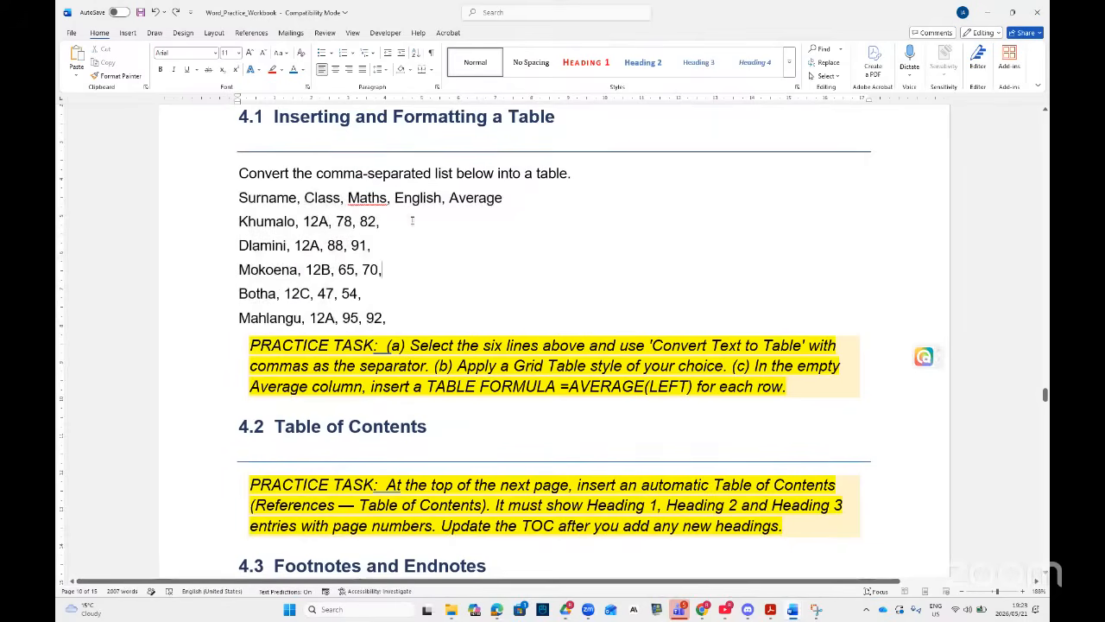
# - Replace the commas after Surname, Class and Maths in the list's header line with slashes
pyautogui.click(302, 198)
pyautogui.press('BackSpace')
pyautogui.write('/')
pyautogui.click(344, 198)
pyautogui.press('BackSpace')
pyautogui.write('/')
pyautogui.click(391, 198)
pyautogui.press('BackSpace')
pyautogui.write('/')
# - Replace the commas after the surname and the class in the first student line with slashes
pyautogui.click(299, 221)
pyautogui.press('BackSpace')
pyautogui.write('/')
pyautogui.click(332, 222)
pyautogui.press('BackSpace')
pyautogui.write('/')
# - Replace the commas between the values in the second and third student lines with slashes, leaving the trailing commas
pyautogui.moveTo(349, 247); pyautogui.dragTo(343, 247)
pyautogui.write('/')
pyautogui.click(323, 247)
pyautogui.press('BackSpace')
pyautogui.write('/')
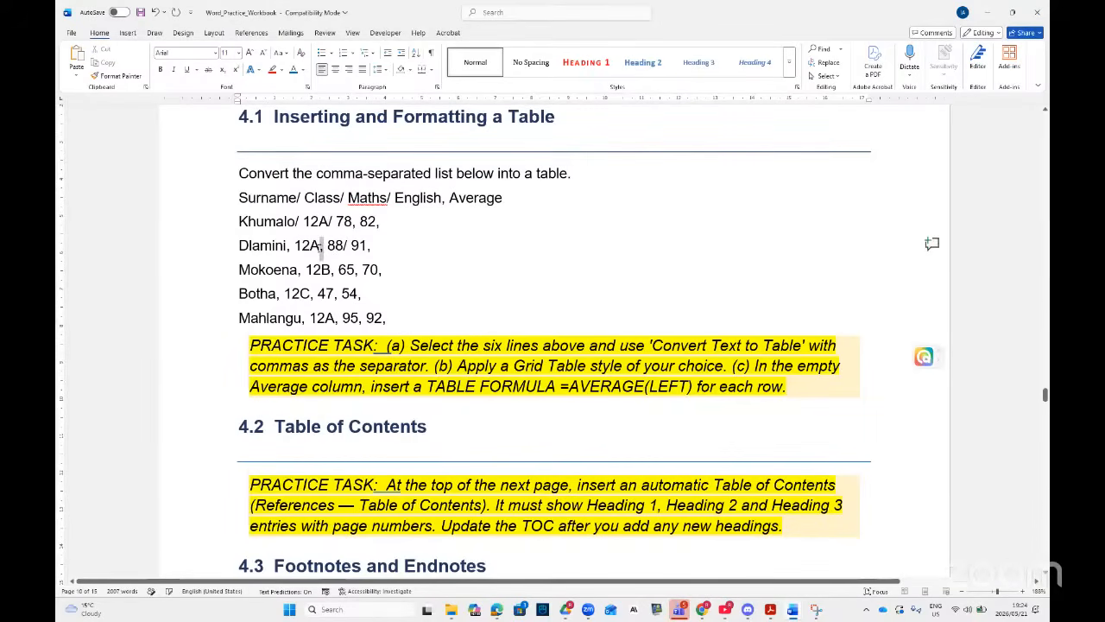
pyautogui.moveTo(288, 247); pyautogui.dragTo(354, 270)
pyautogui.write('/')
pyautogui.write('/')
pyautogui.write('/')
pyautogui.write('/')
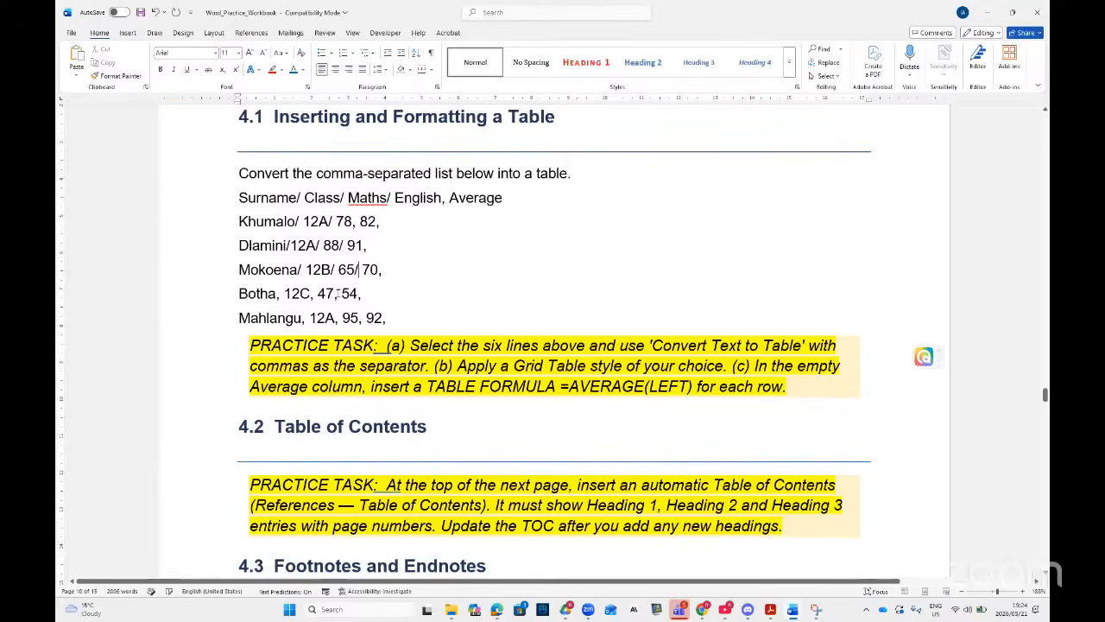
# - Replace all commas in the fourth and fifth student lines with slashes, including the trailing ones
pyautogui.moveTo(338, 294)
pyautogui.mouseDown()
pyautogui.moveTo(278, 294)
pyautogui.moveTo(300, 318)
pyautogui.moveTo(380, 319)
pyautogui.moveTo(354, 294)
pyautogui.mouseUp()
pyautogui.write('/')
pyautogui.write('/')
pyautogui.write('/')
pyautogui.write('/')
pyautogui.write('/')
pyautogui.write('/')
pyautogui.write('/')
pyautogui.write('/')
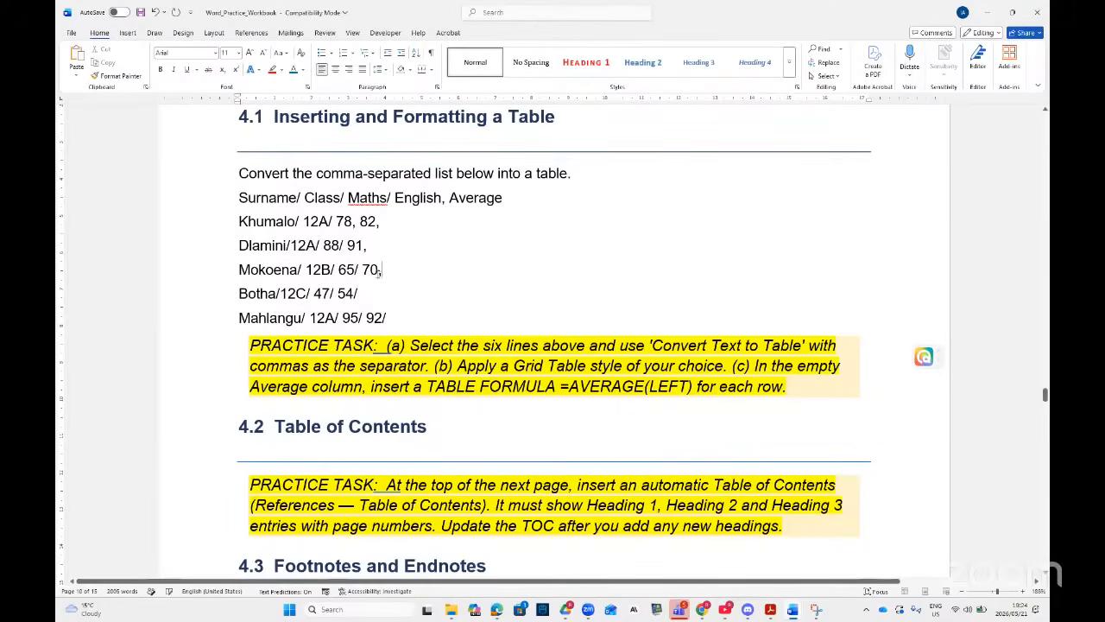
# - Replace the trailing commas of the first three student lines and the comma after English in the header line with slashes
pyautogui.write('/')
pyautogui.write('/')
pyautogui.moveTo(382, 222); pyautogui.dragTo(377, 222)
pyautogui.write('/')
pyautogui.moveTo(440, 198); pyautogui.dragTo(446, 198)
pyautogui.write('/')
# - Convert the six slash-separated lines into a five-column table, using "/" as the custom separator
pyautogui.moveTo(387, 318); pyautogui.dragTo(257, 198)
pyautogui.click(128, 33)
pyautogui.click(154, 71)
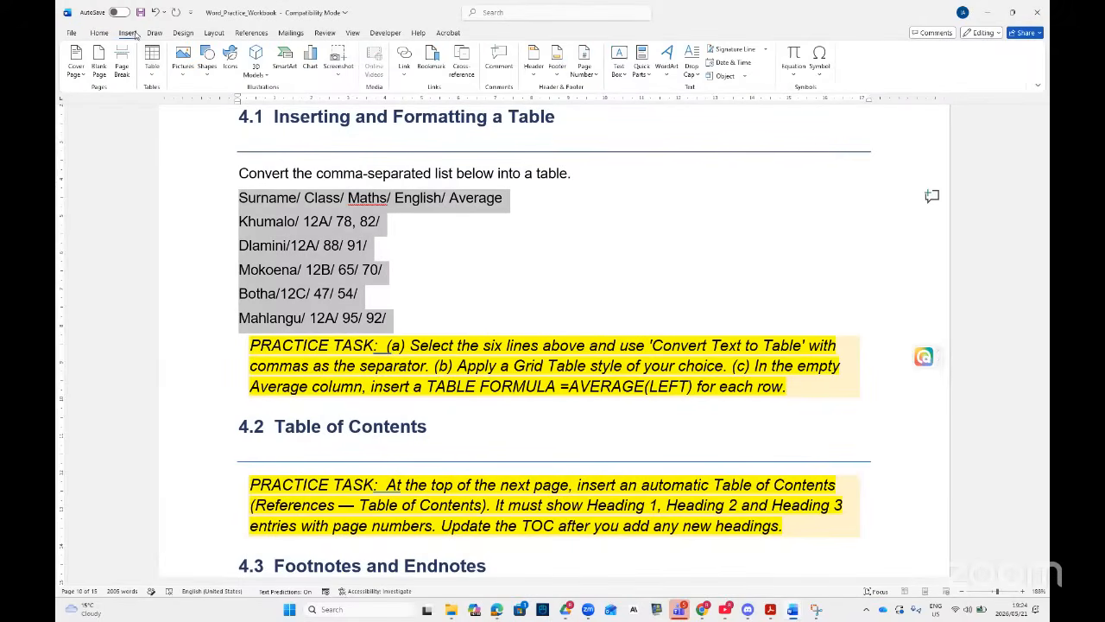
pyautogui.click(199, 240)
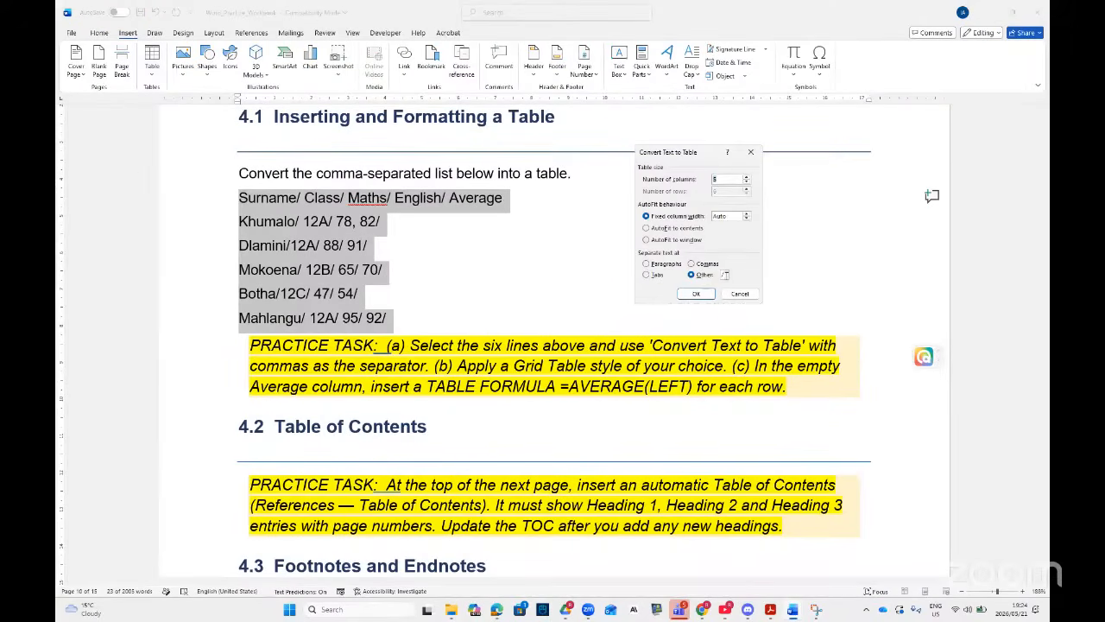
pyautogui.press('BackSpace')
pyautogui.click(696, 294)
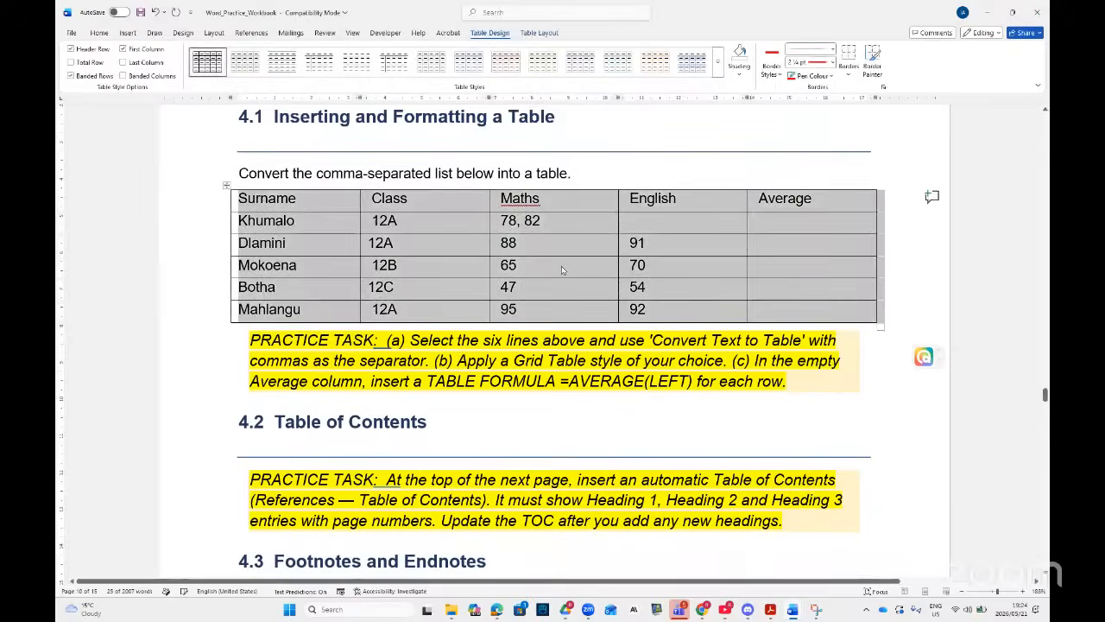
# - Move the value 82 from the first student's Maths cell to the English cell and delete the leftover comma after 78
pyautogui.click(838, 272)
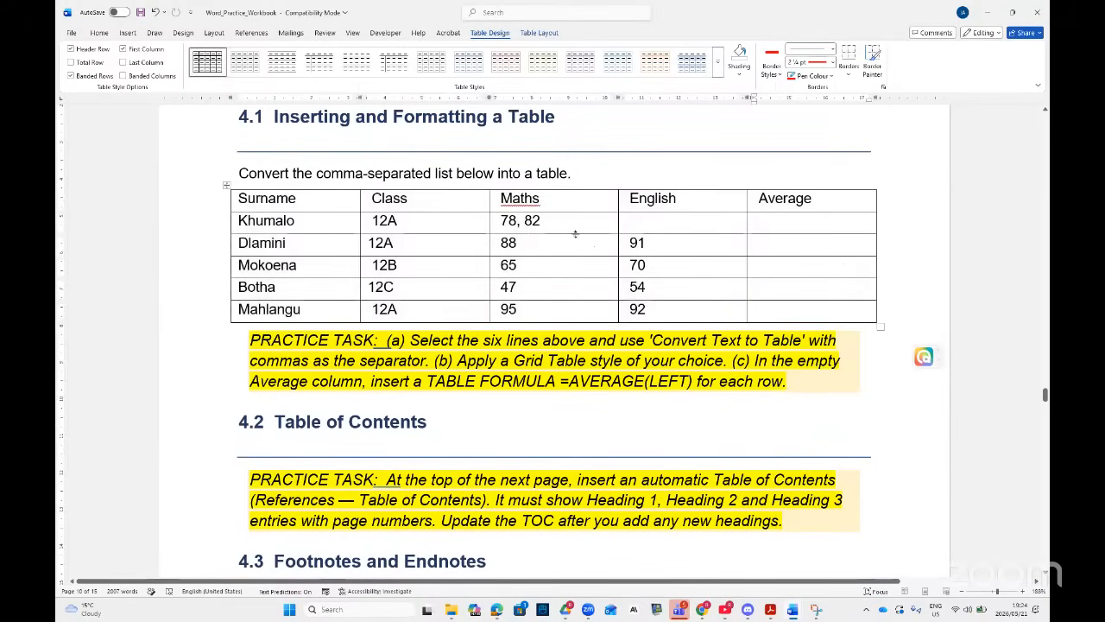
pyautogui.moveTo(541, 221); pyautogui.dragTo(523, 221)
pyautogui.hotkey('ctrl', 'c')
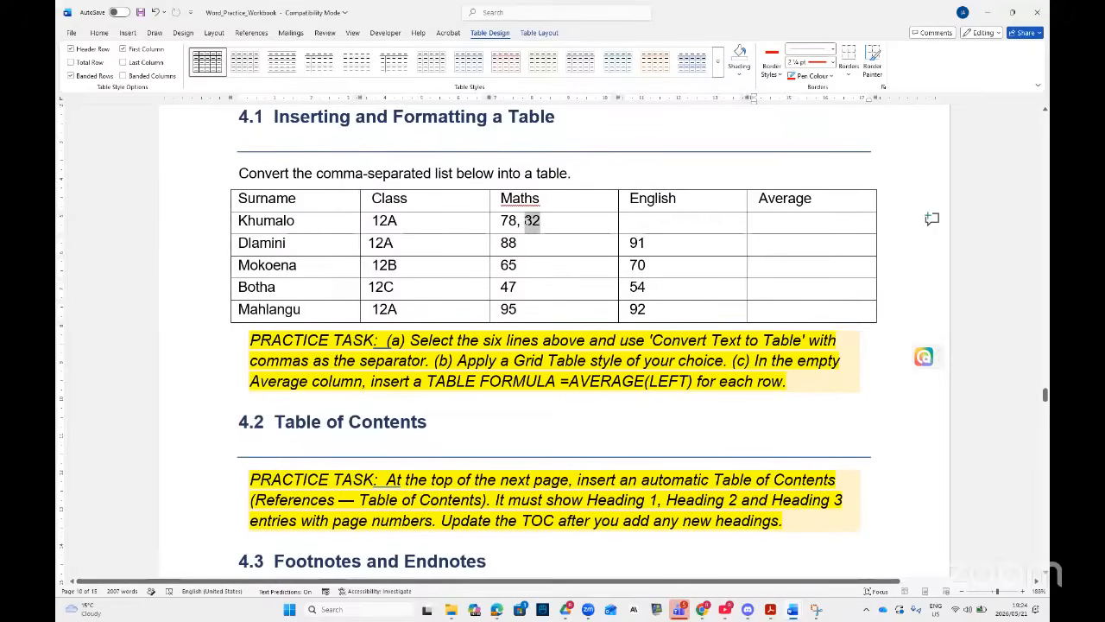
pyautogui.press('BackSpace')
pyautogui.click(632, 229)
pyautogui.hotkey('ctrl', 'v')
pyautogui.click(549, 222)
pyautogui.press('BackSpace')
pyautogui.press('BackSpace')
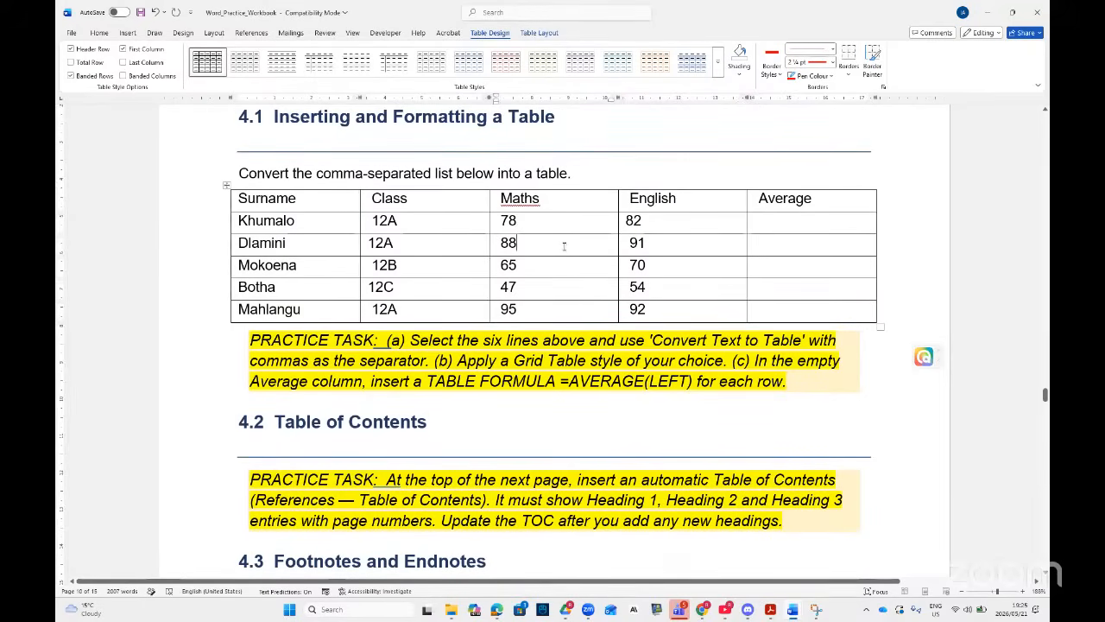
pyautogui.click(564, 246)
# - Apply a grid table style with a black header row and grey banded rows to the whole table
pyautogui.click(226, 183)
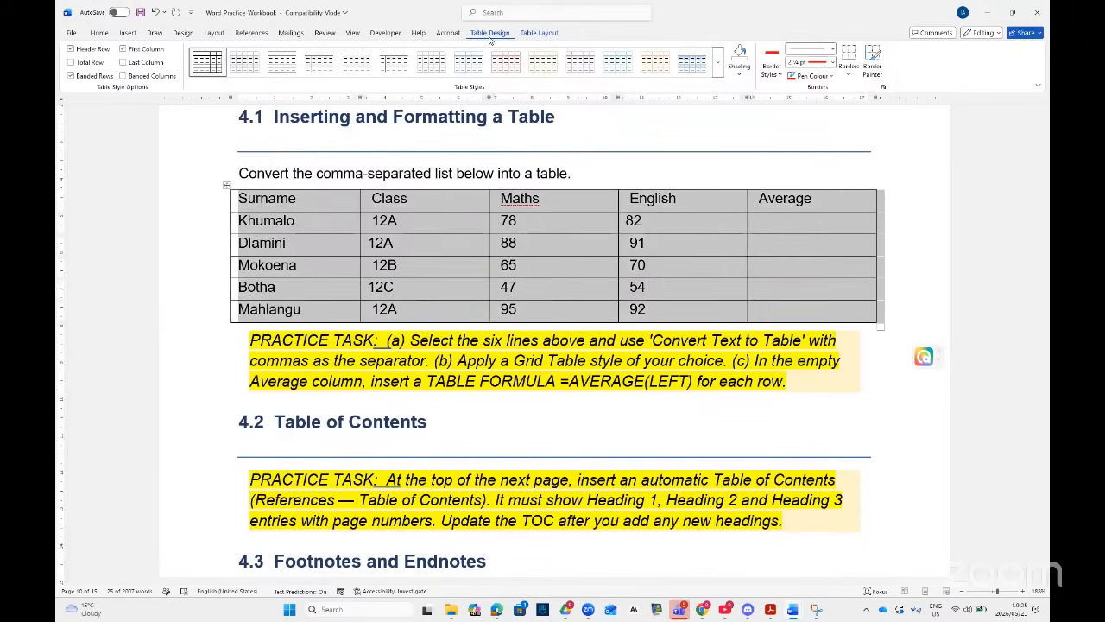
pyautogui.click(542, 35)
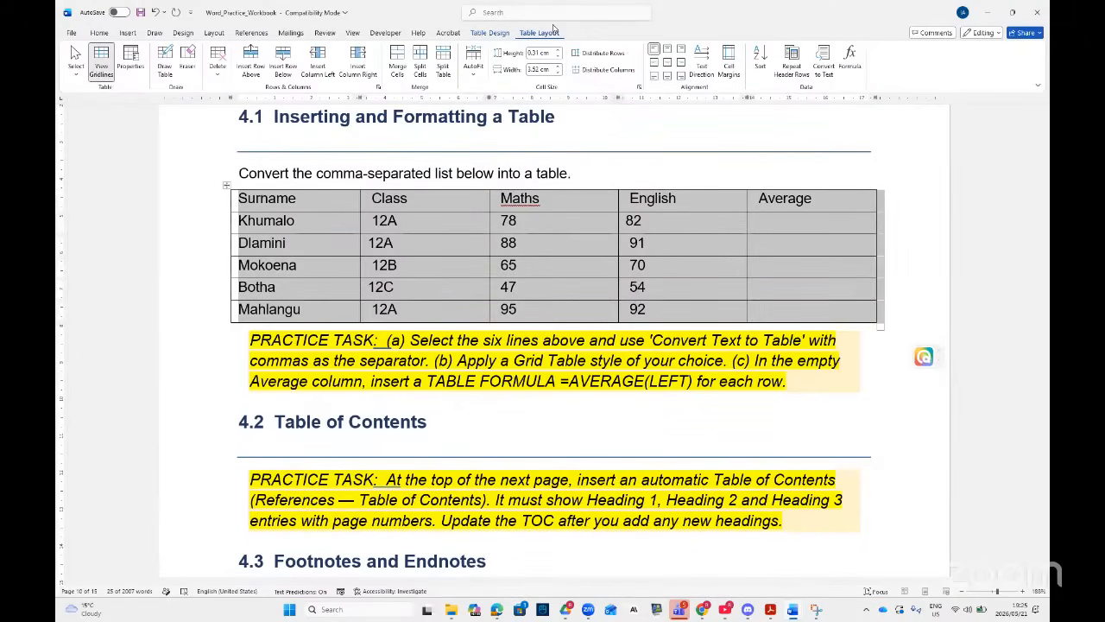
pyautogui.click(490, 33)
pyautogui.click(716, 76)
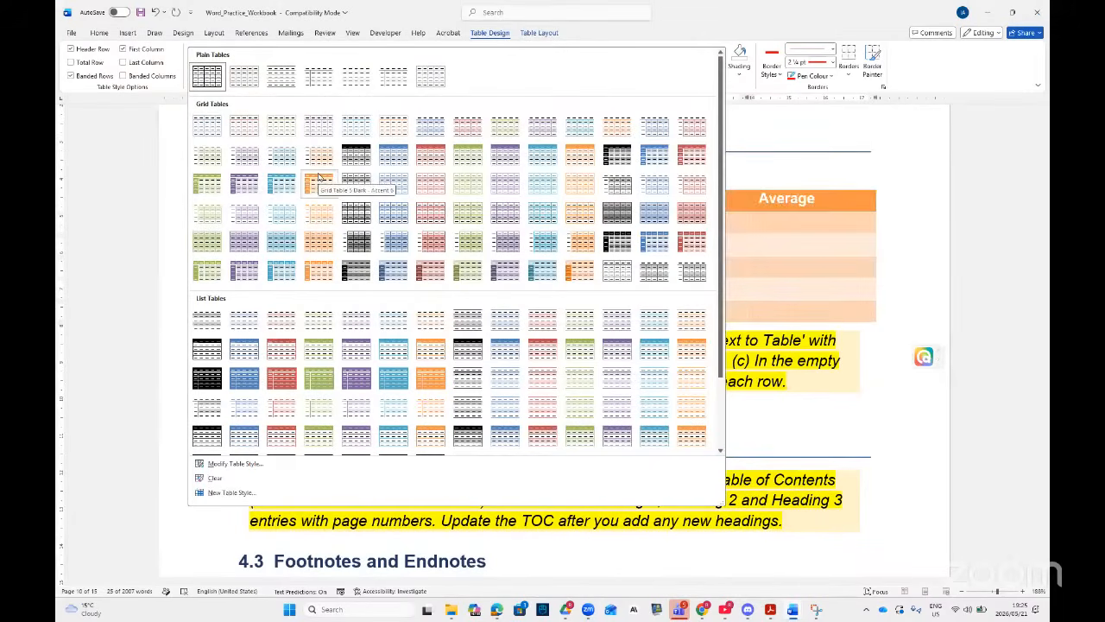
pyautogui.click(789, 259)
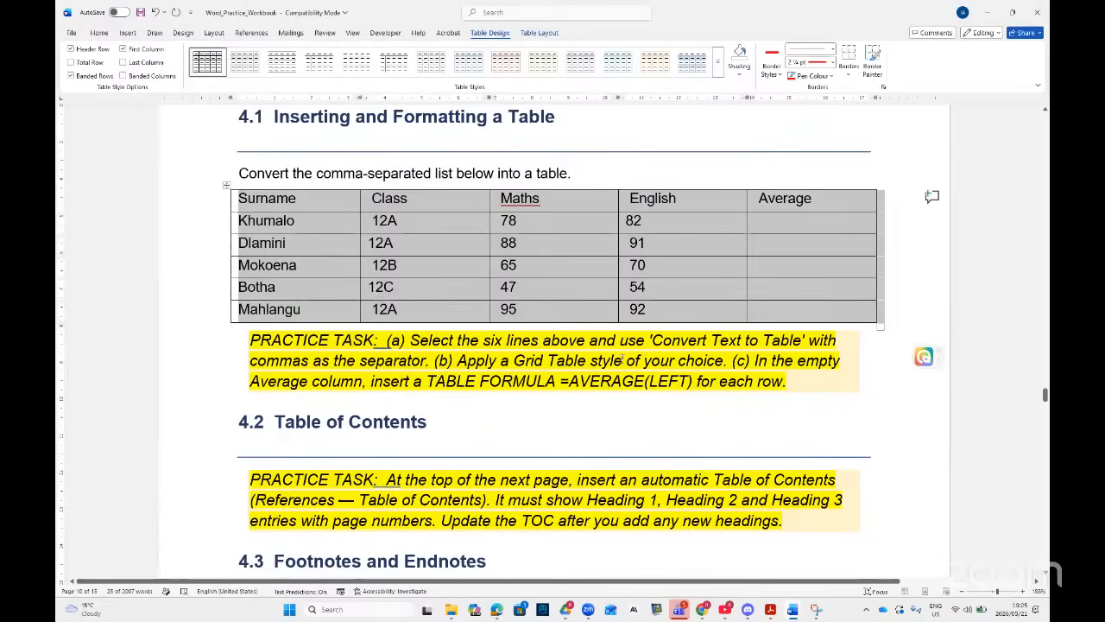
pyautogui.click(717, 76)
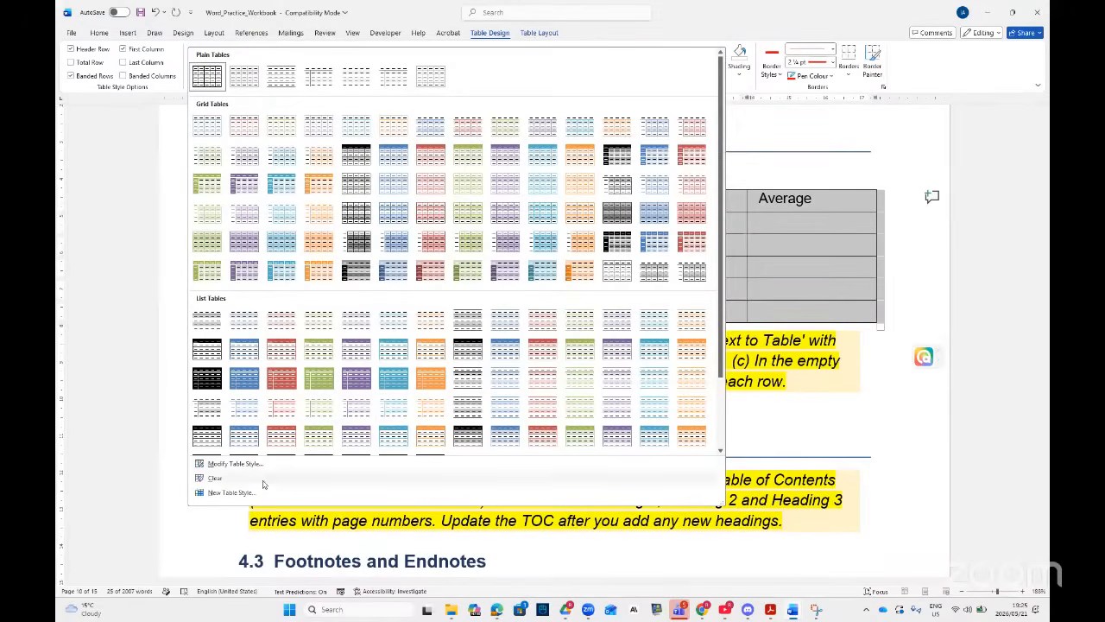
pyautogui.click(223, 464)
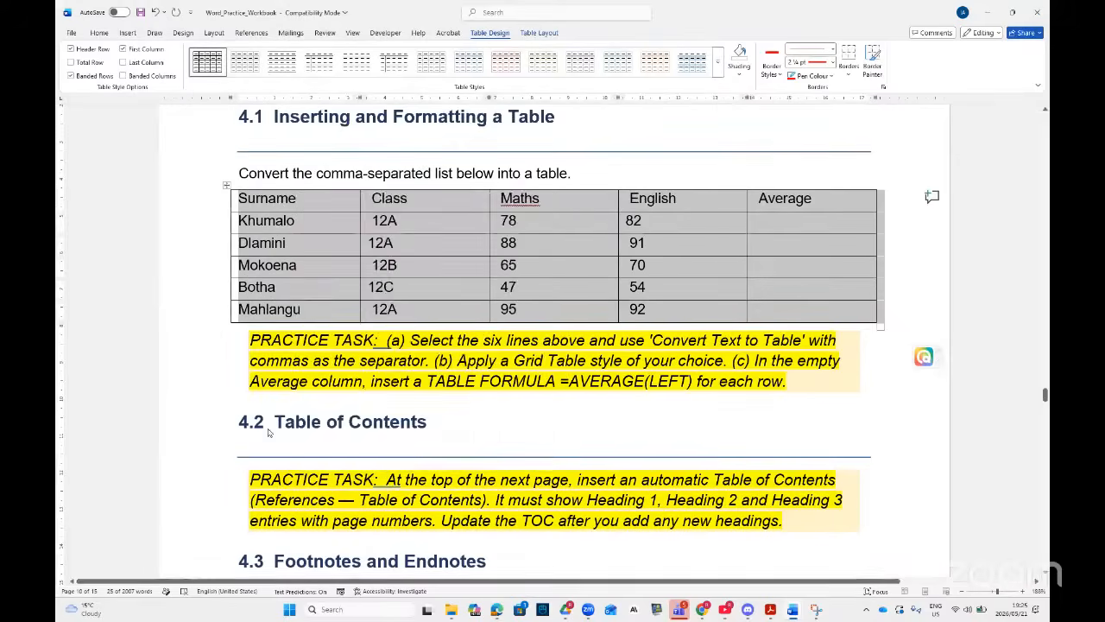
pyautogui.click(556, 199)
pyautogui.click(716, 76)
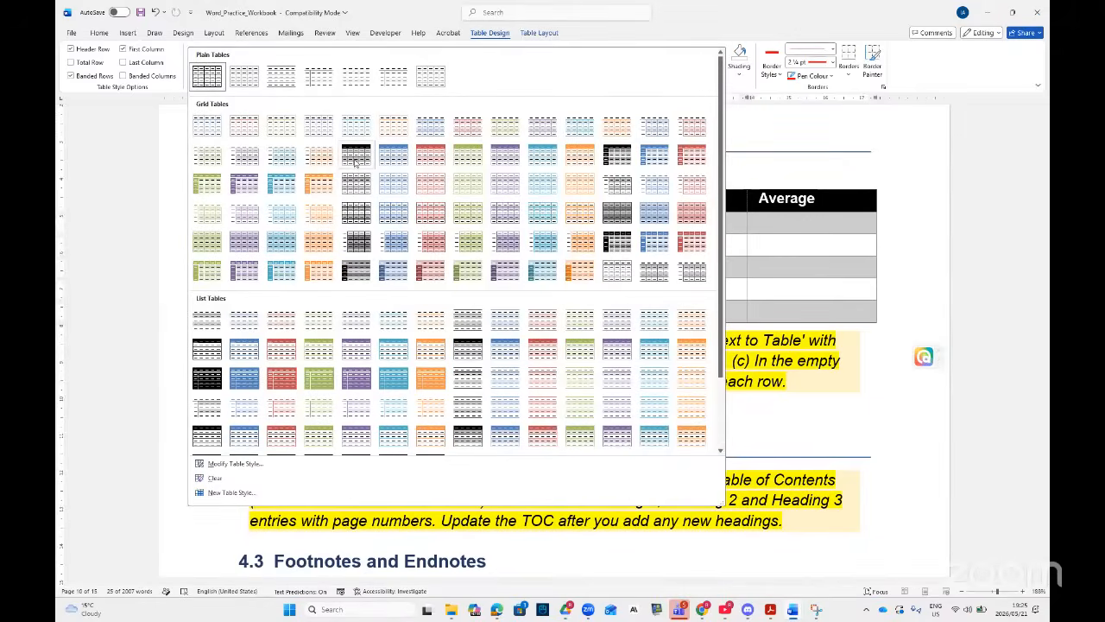
pyautogui.press('Escape')
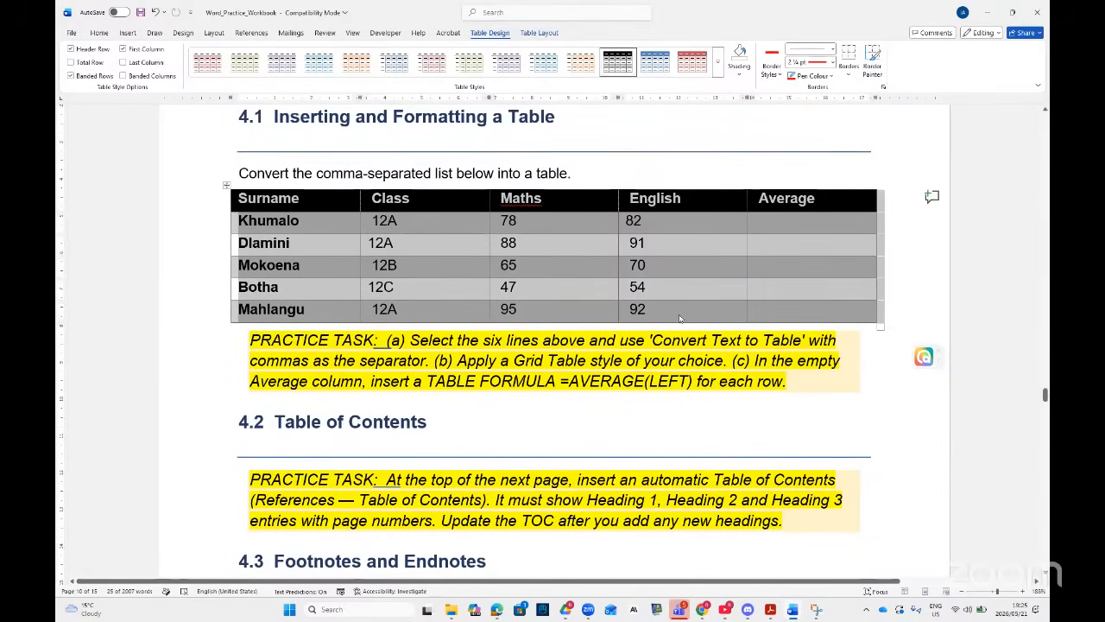
# - Insert the table formula =SUM(LEFT) in the first student's Average cell
pyautogui.click(781, 223)
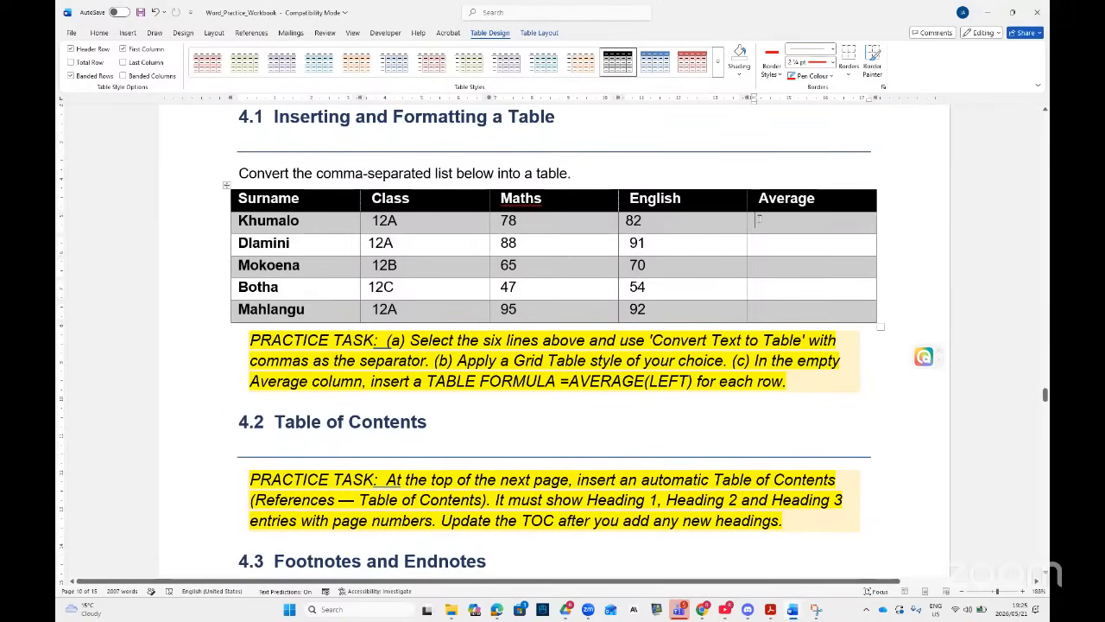
pyautogui.click(541, 32)
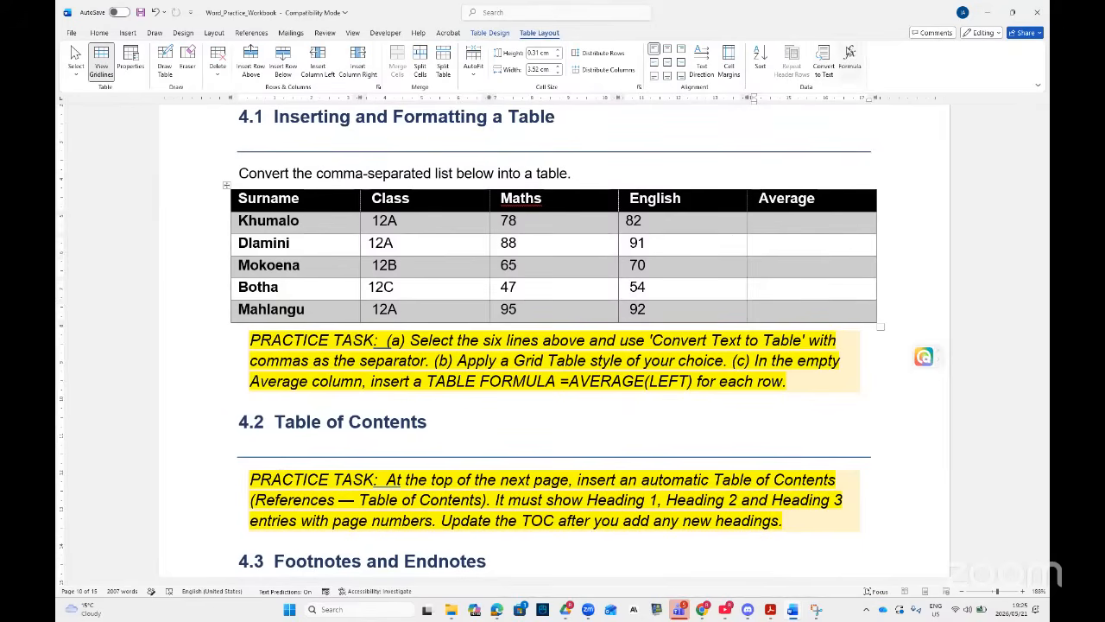
pyautogui.click(854, 67)
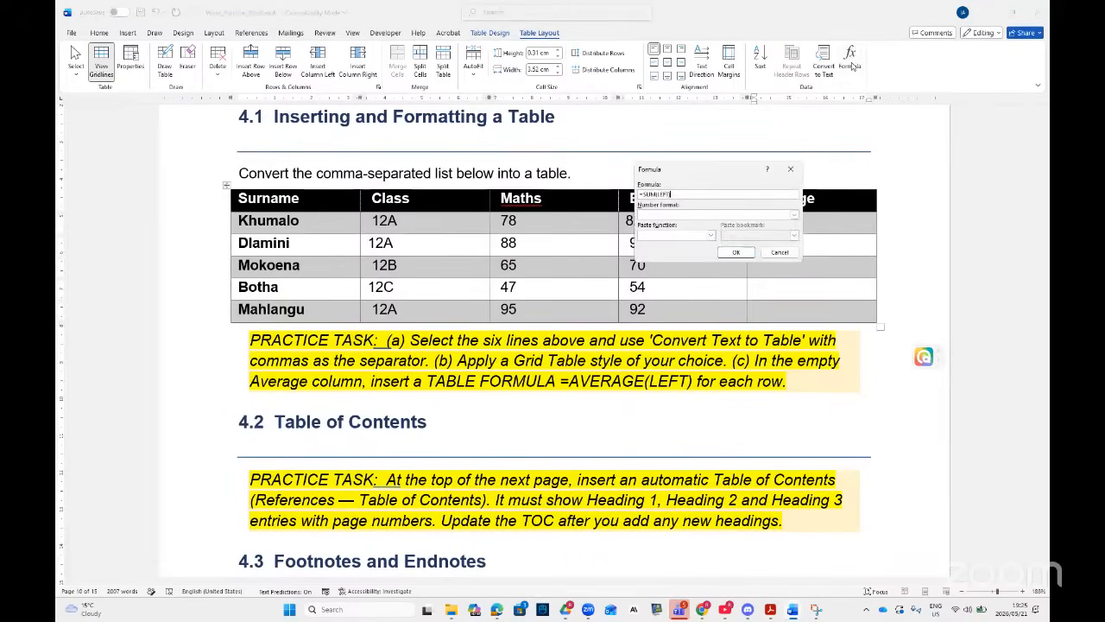
pyautogui.click(732, 252)
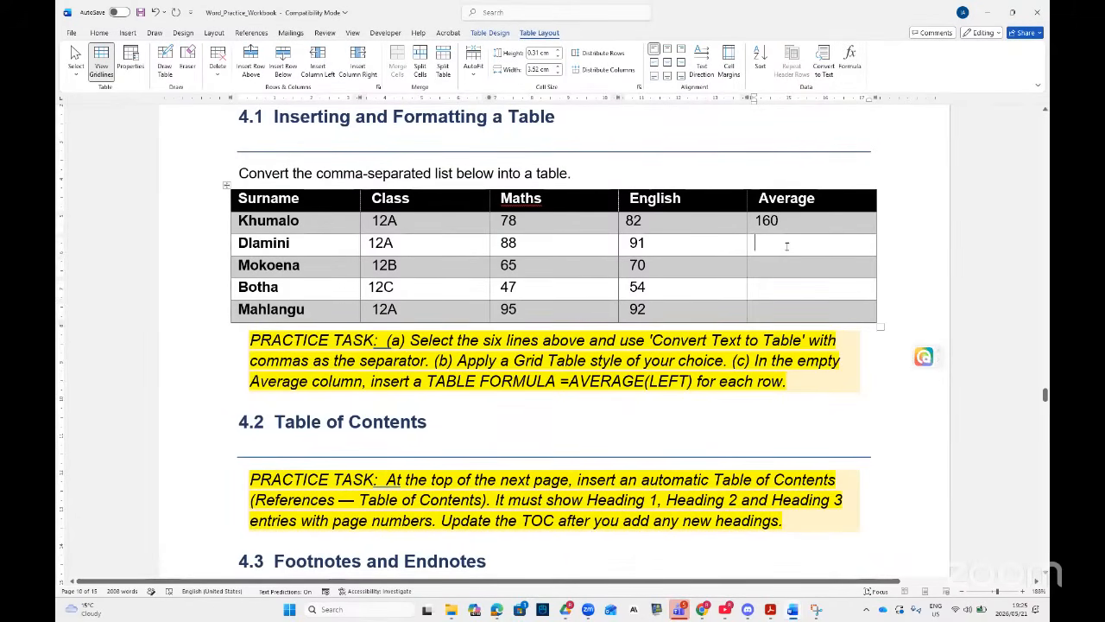
# - Replace the formula in the first student's Average cell with =AVERAGE(LEFT)
pyautogui.click(849, 60)
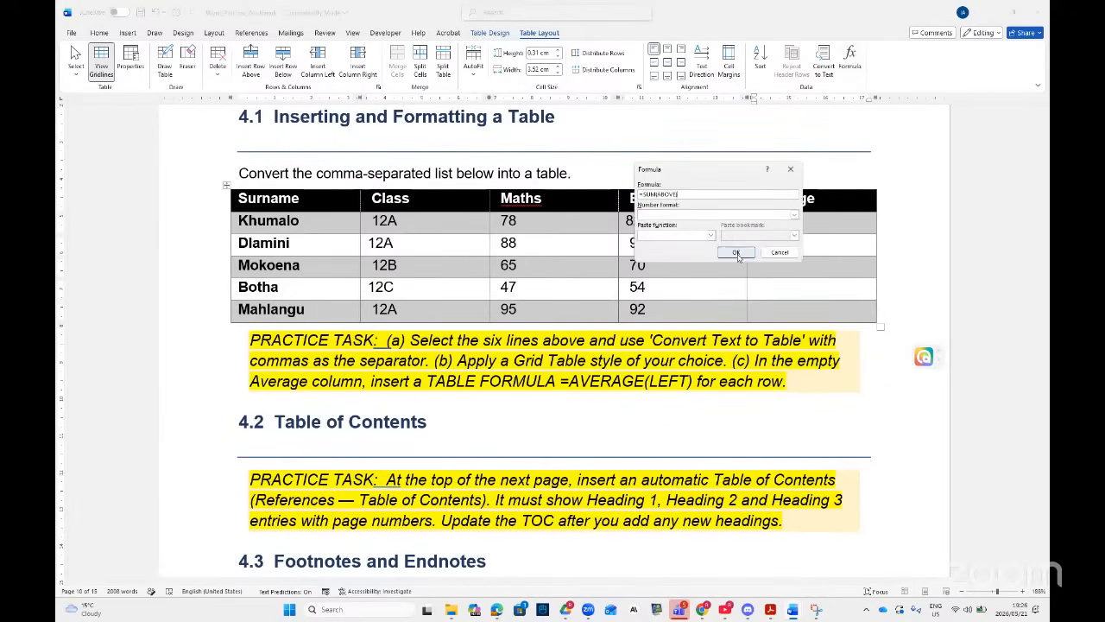
pyautogui.click(790, 169)
pyautogui.click(766, 221)
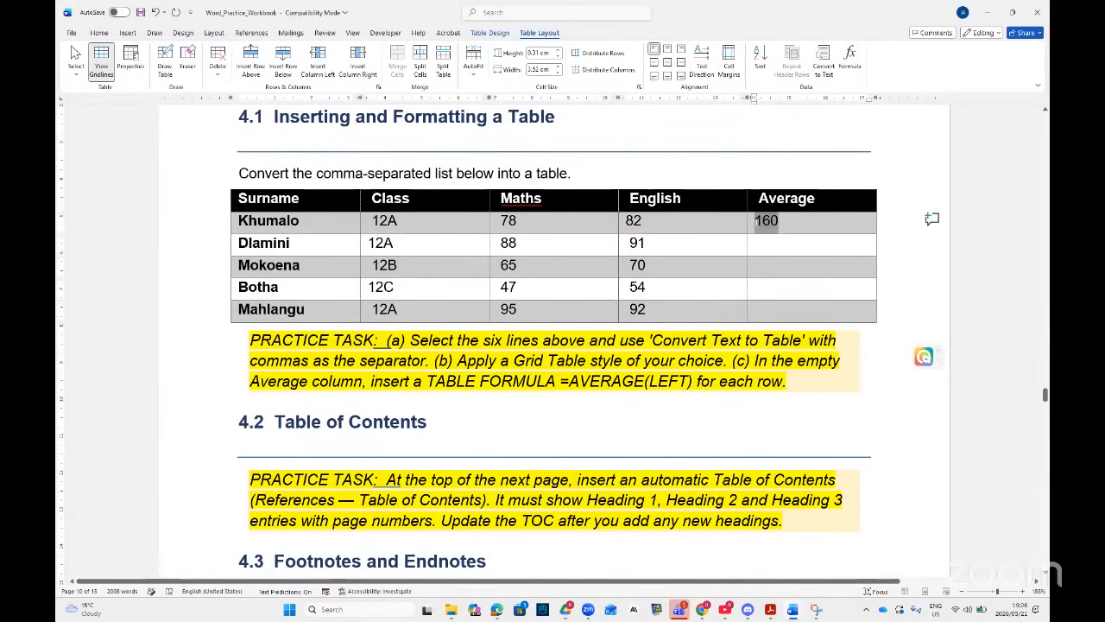
pyautogui.click(850, 57)
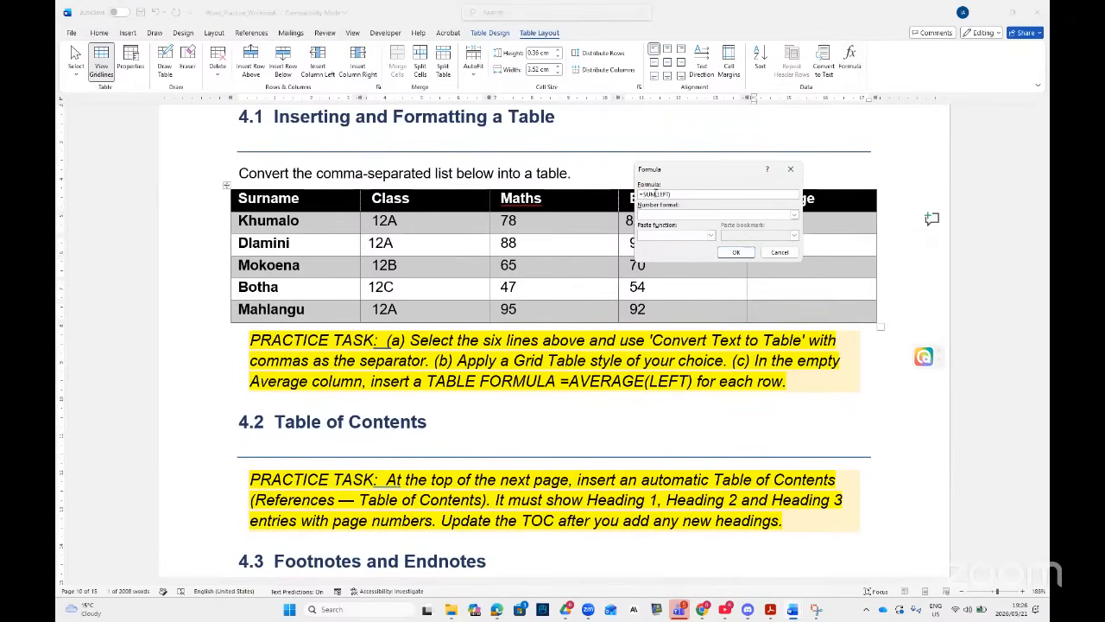
pyautogui.moveTo(655, 193); pyautogui.dragTo(644, 193)
pyautogui.write('average')
pyautogui.click(735, 251)
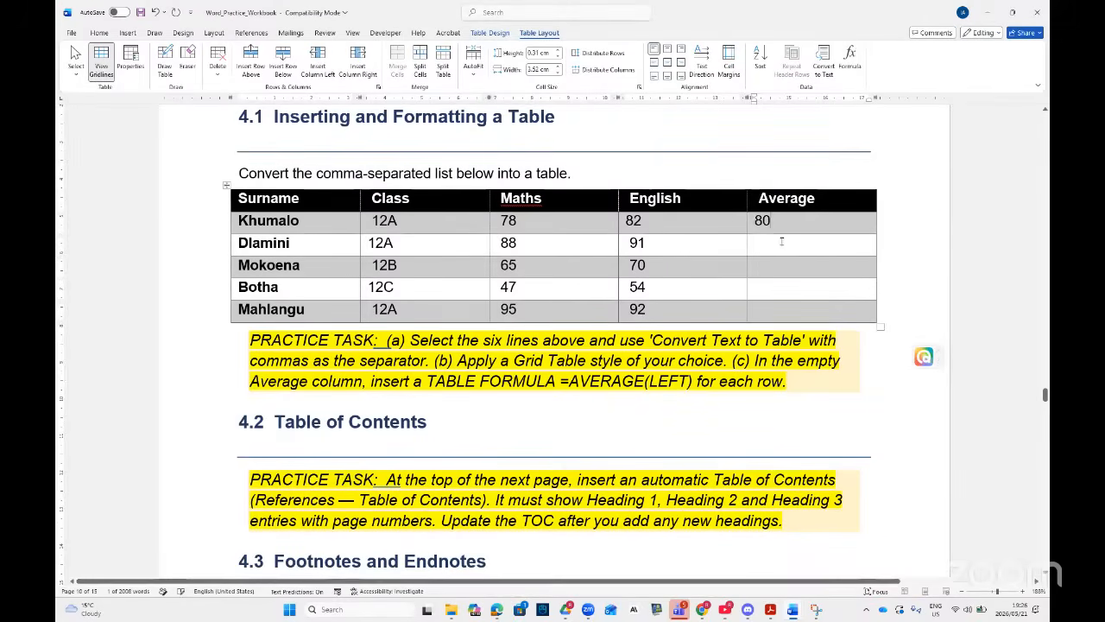
# - Insert the table formula =AVERAGE(left) in the second student's Average cell, using the AVERAGE function in place of the suggested SUM(ABOVE)
pyautogui.click(849, 64)
pyautogui.click(795, 215)
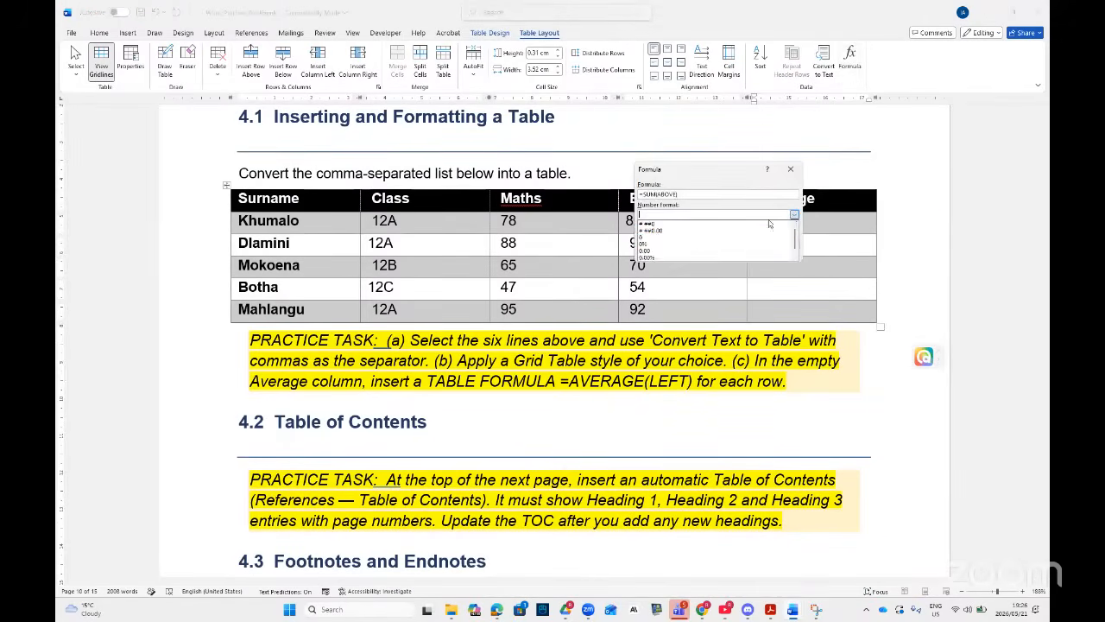
pyautogui.click(721, 203)
pyautogui.click(711, 235)
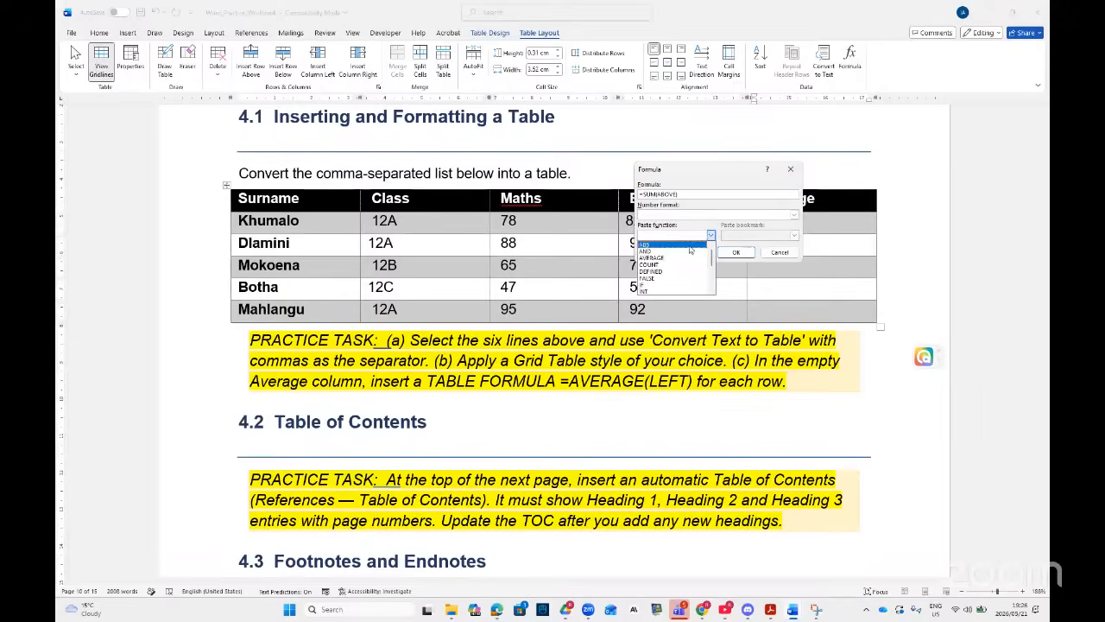
pyautogui.click(673, 258)
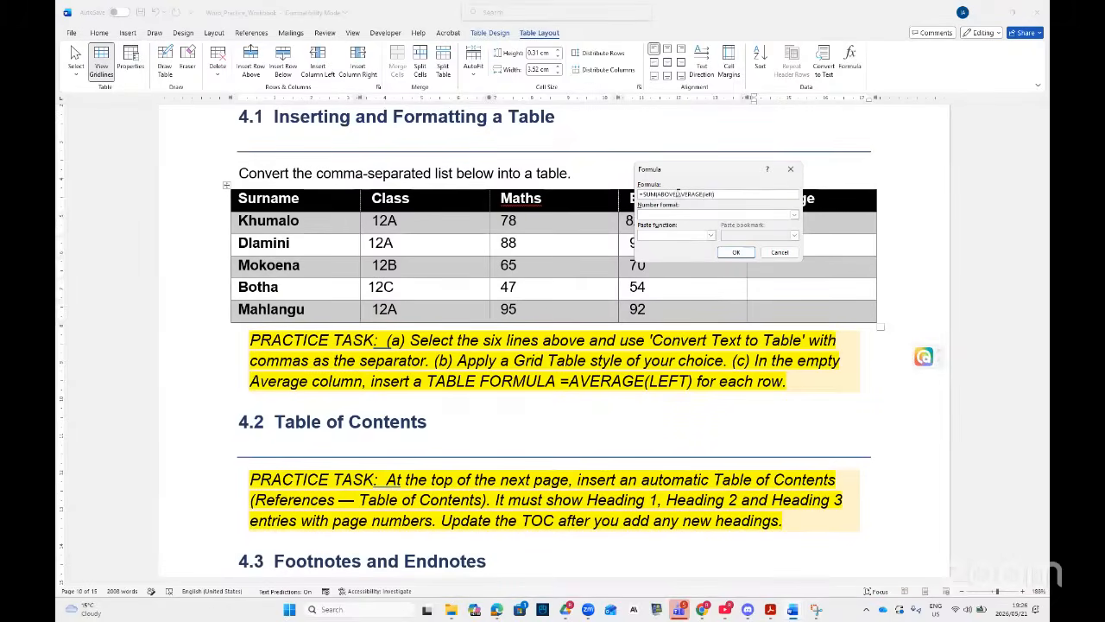
pyautogui.press('BackSpace')
pyautogui.press('BackSpace')
pyautogui.press('BackSpace')
pyautogui.press('BackSpace')
pyautogui.press('BackSpace')
pyautogui.press('BackSpace')
pyautogui.press('BackSpace')
pyautogui.press('BackSpace')
pyautogui.press('BackSpace')
pyautogui.press('BackSpace')
pyautogui.click(729, 250)
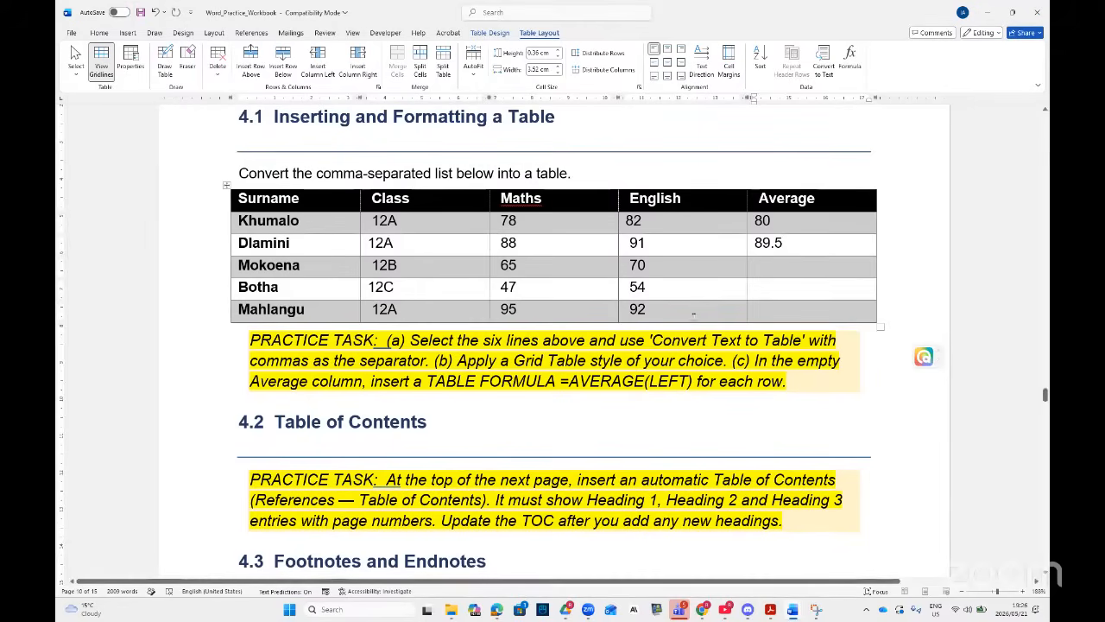
# - Add a blank row at the end of the table and insert the formula =SUM(ABOVE) in its English cell
pyautogui.click(675, 314)
pyautogui.press('Tab')
pyautogui.press('Tab')
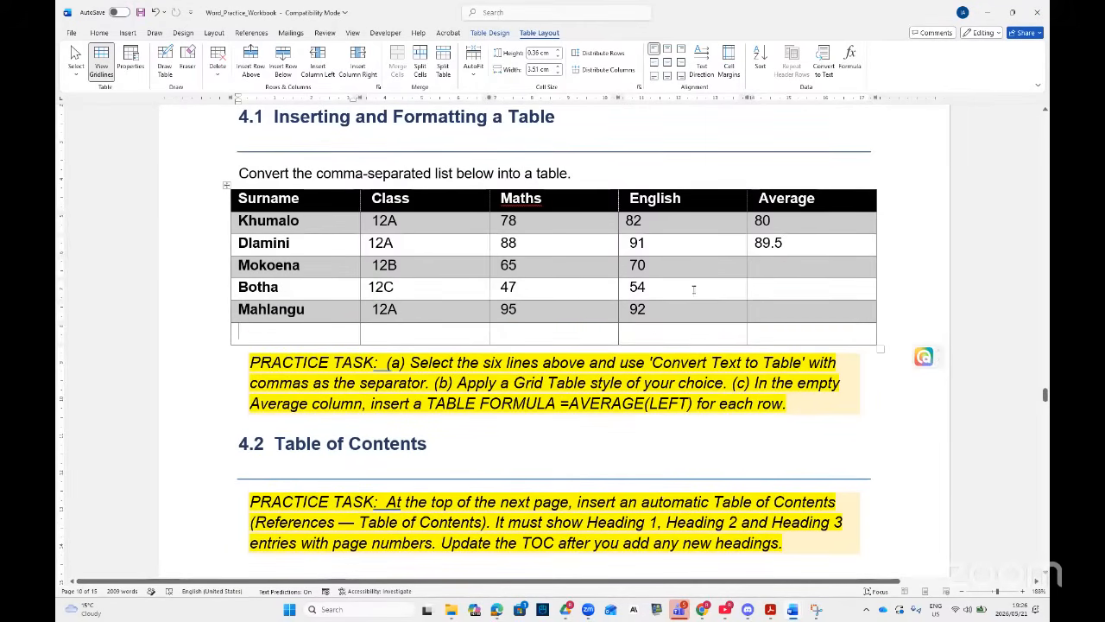
pyautogui.click(849, 61)
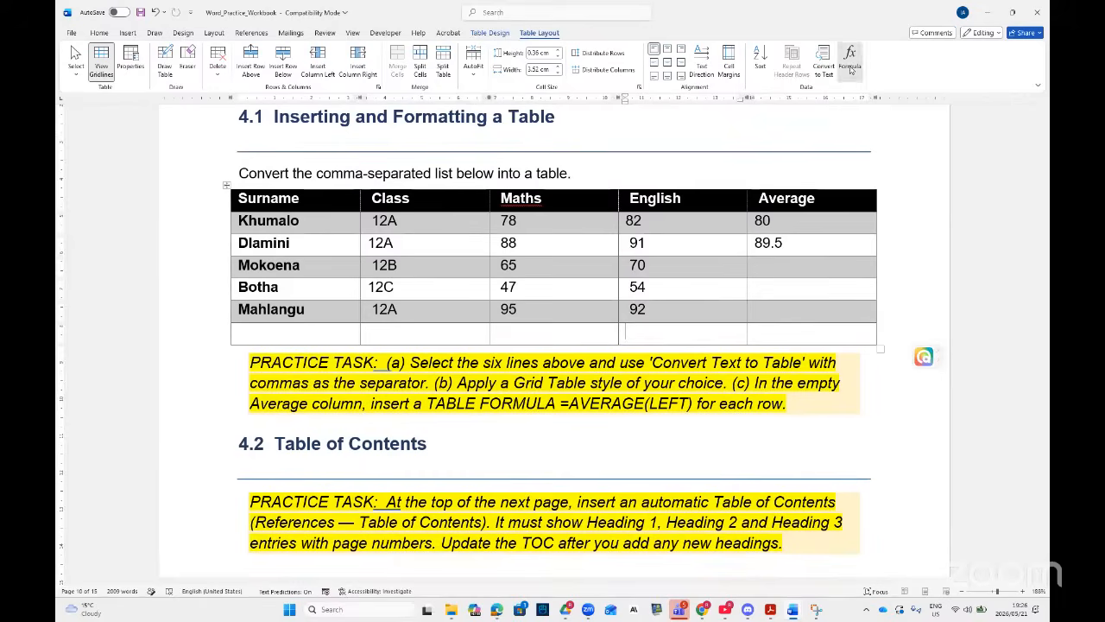
pyautogui.click(736, 251)
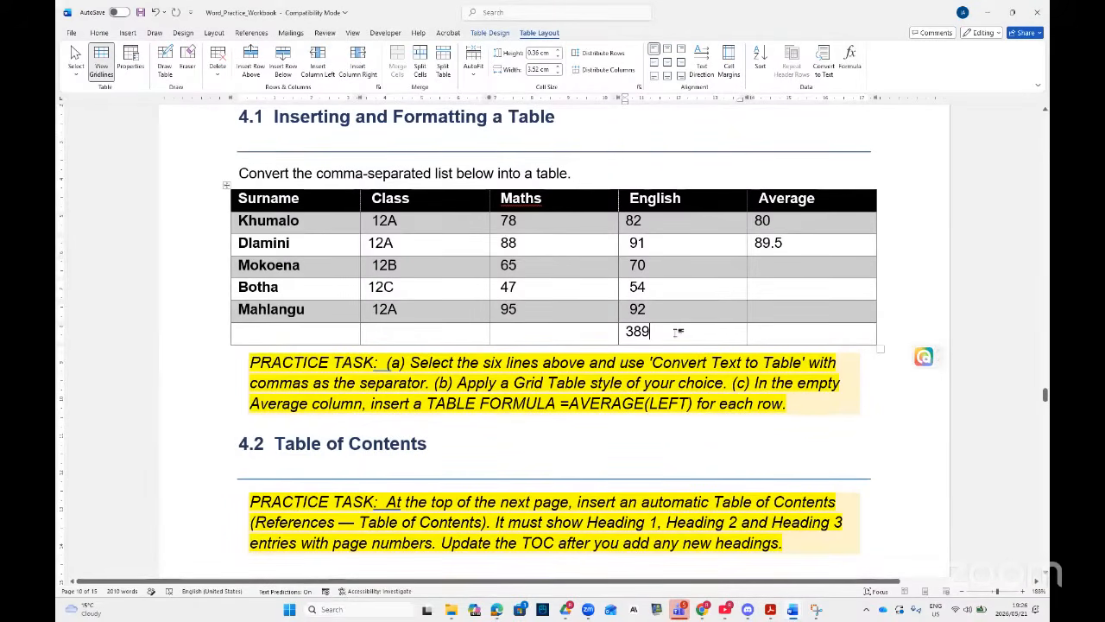
# - Replace the total in the last row's English cell with the formula =SUM(ABOVE)/500*100
pyautogui.doubleClick(676, 333)
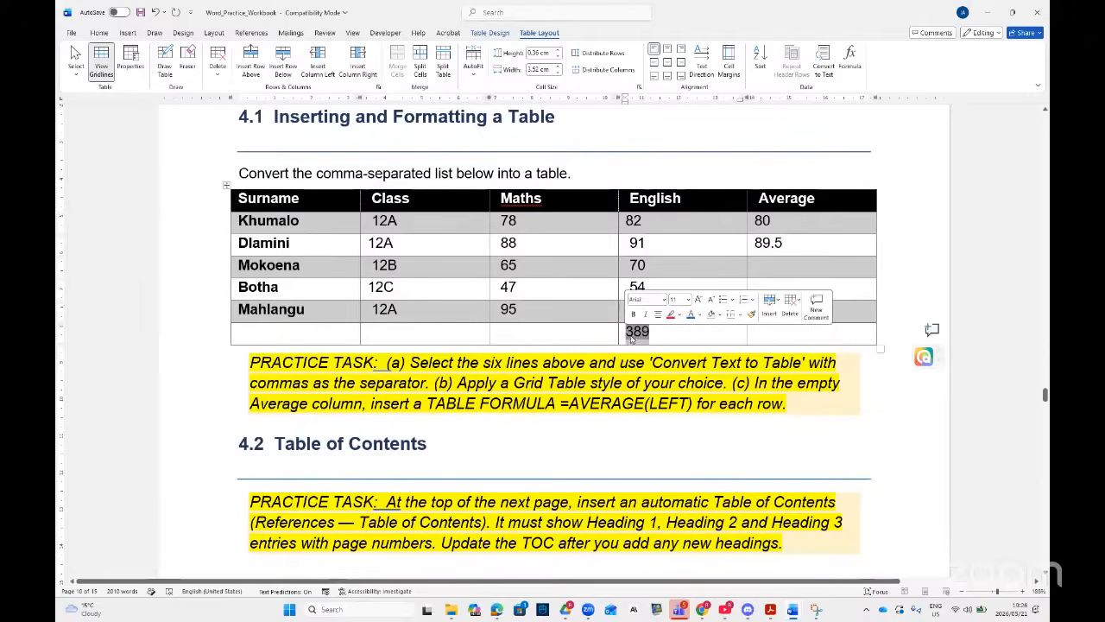
pyautogui.click(653, 332)
pyautogui.moveTo(654, 332); pyautogui.dragTo(628, 329)
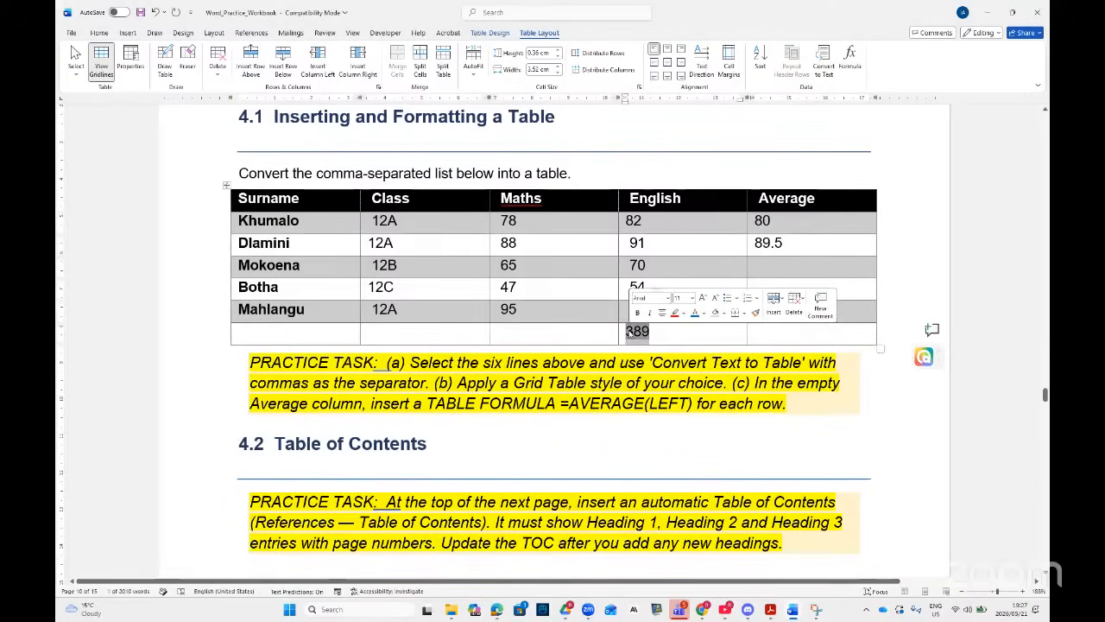
pyautogui.press('BackSpace')
pyautogui.click(850, 64)
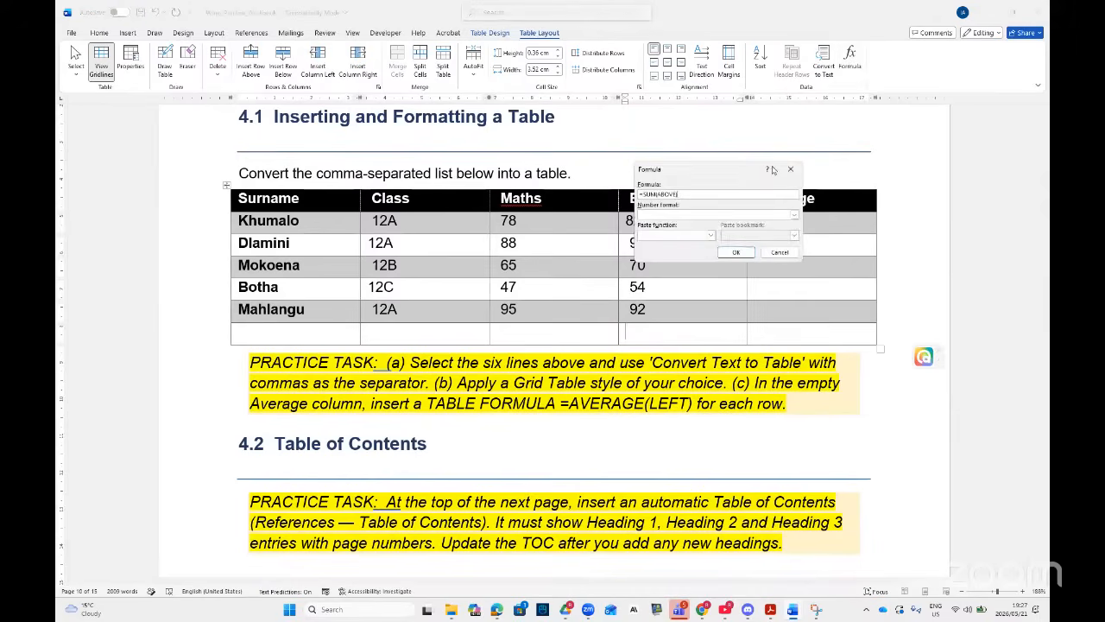
pyautogui.moveTo(733, 169); pyautogui.dragTo(843, 215)
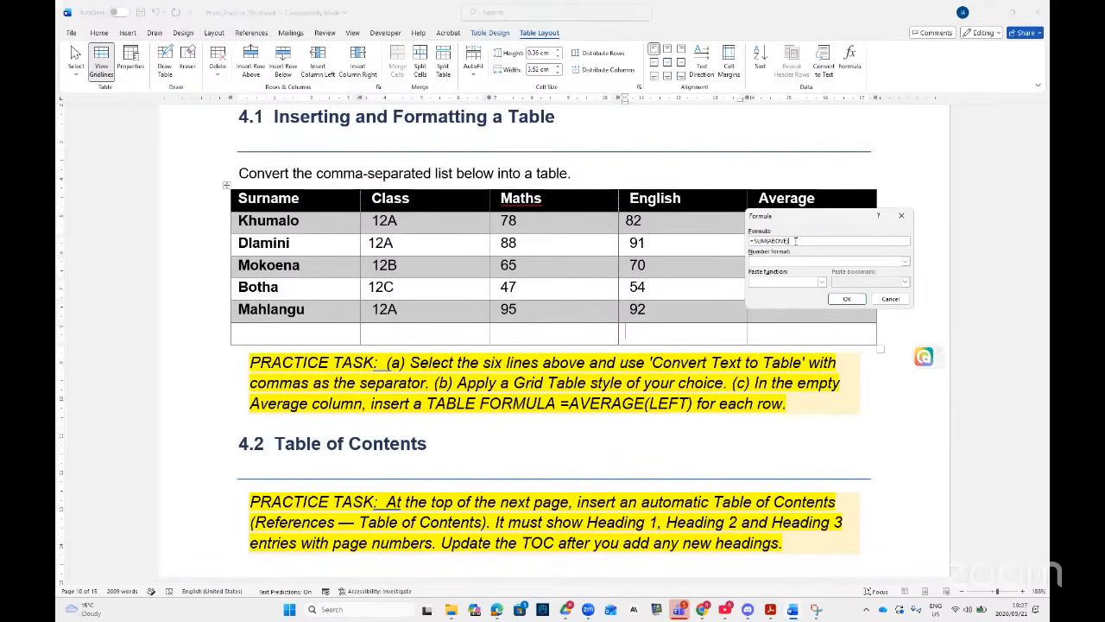
pyautogui.write('/500*100')
pyautogui.click(846, 298)
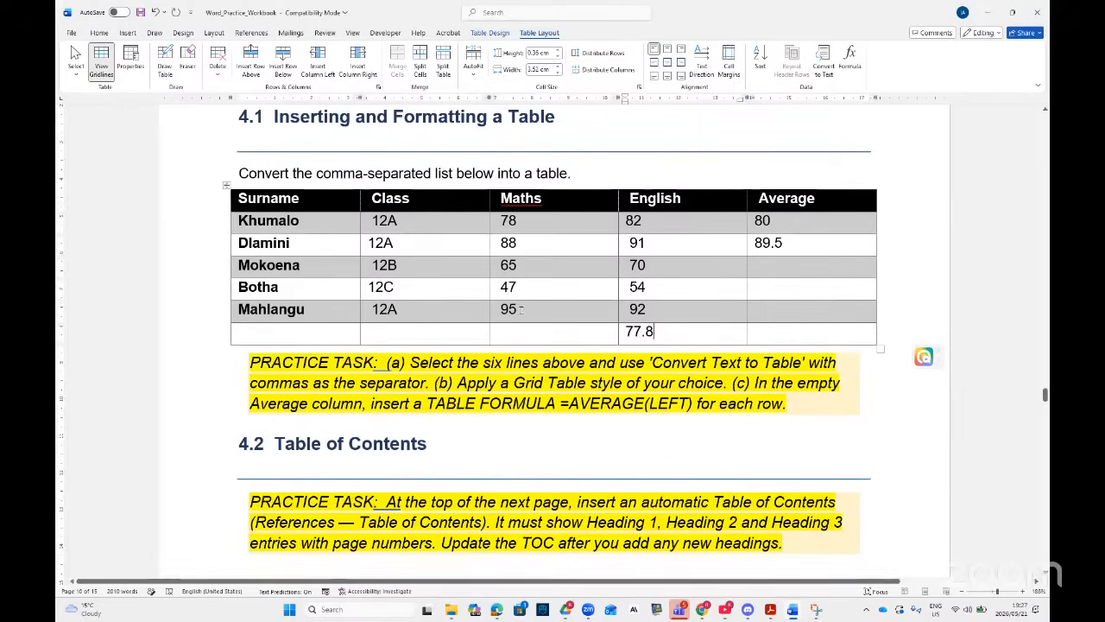
# - Apply a thin red dashed outside border, ½ pt wide, around the whole table
pyautogui.click(226, 185)
pyautogui.click(490, 33)
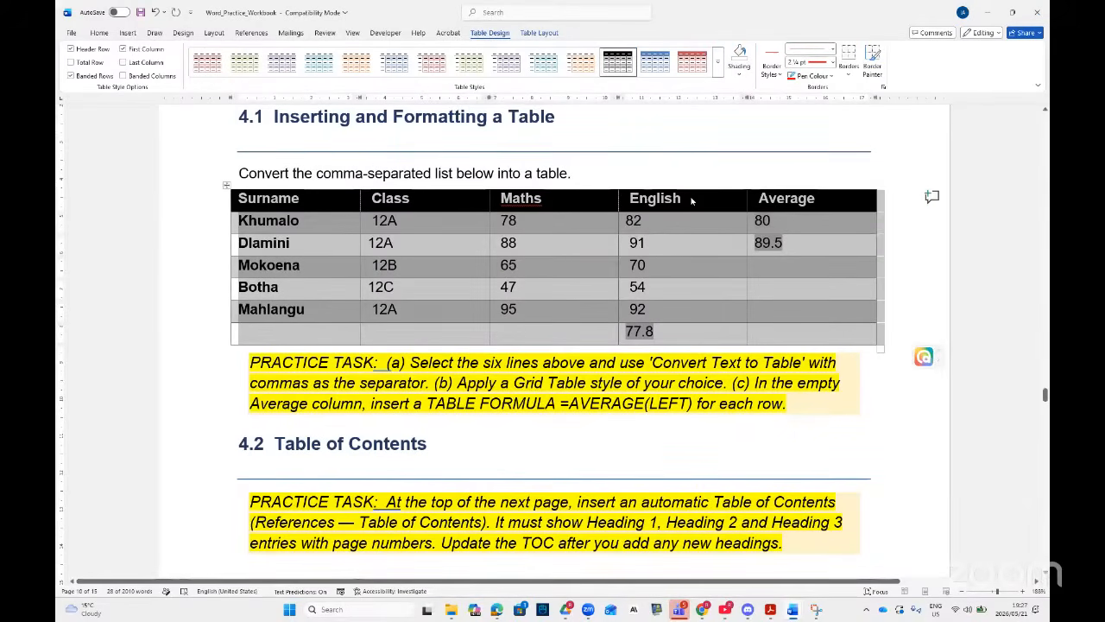
pyautogui.click(740, 76)
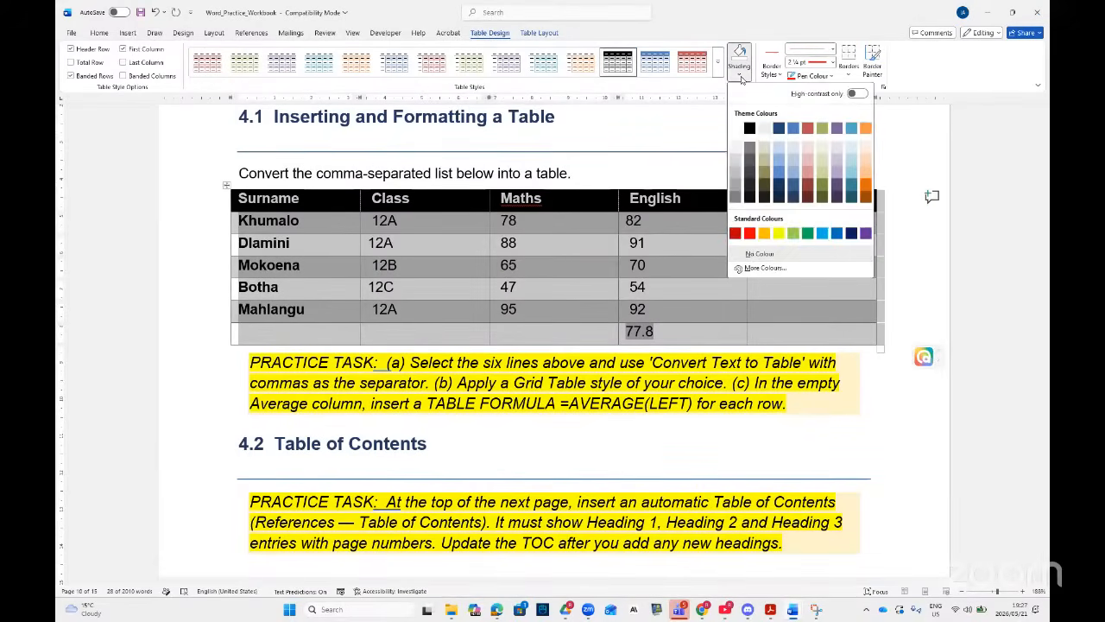
pyautogui.click(741, 77)
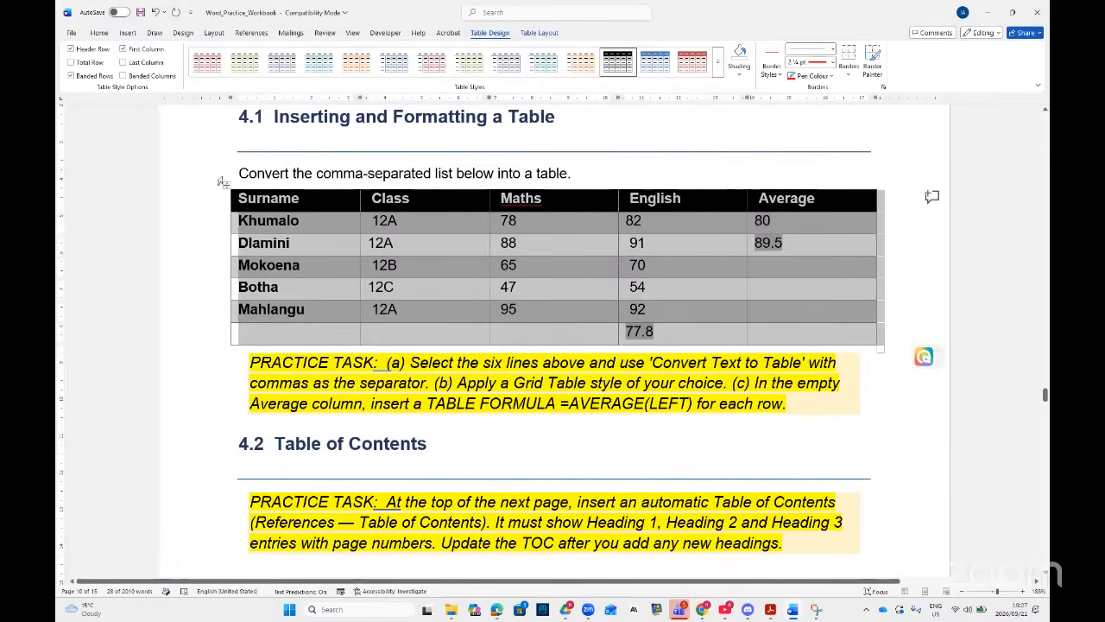
pyautogui.click(834, 66)
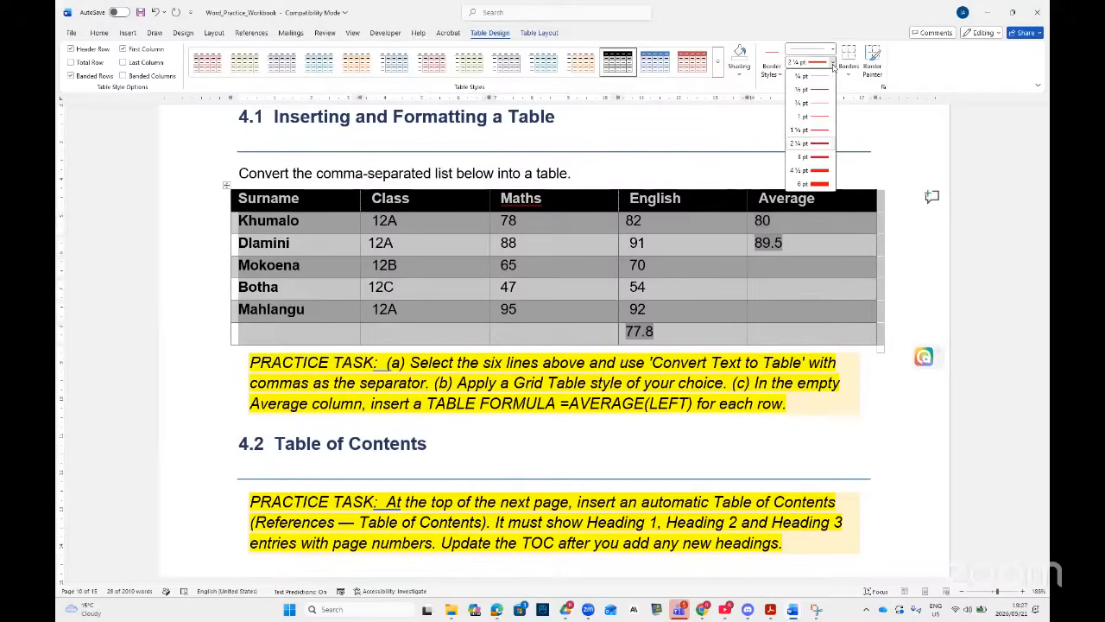
pyautogui.click(816, 161)
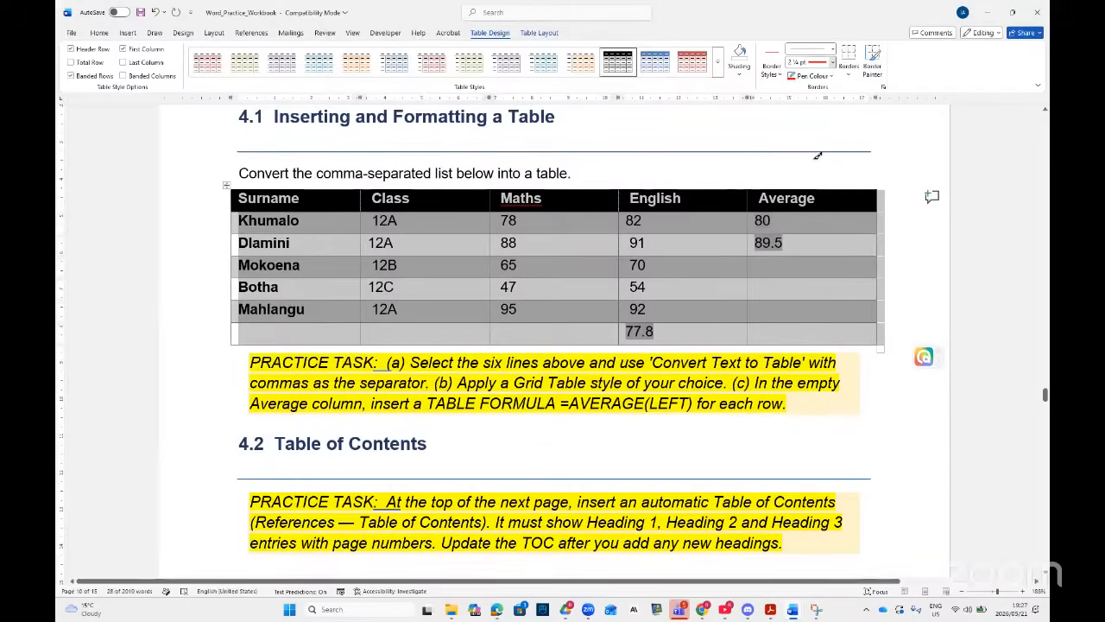
pyautogui.click(833, 50)
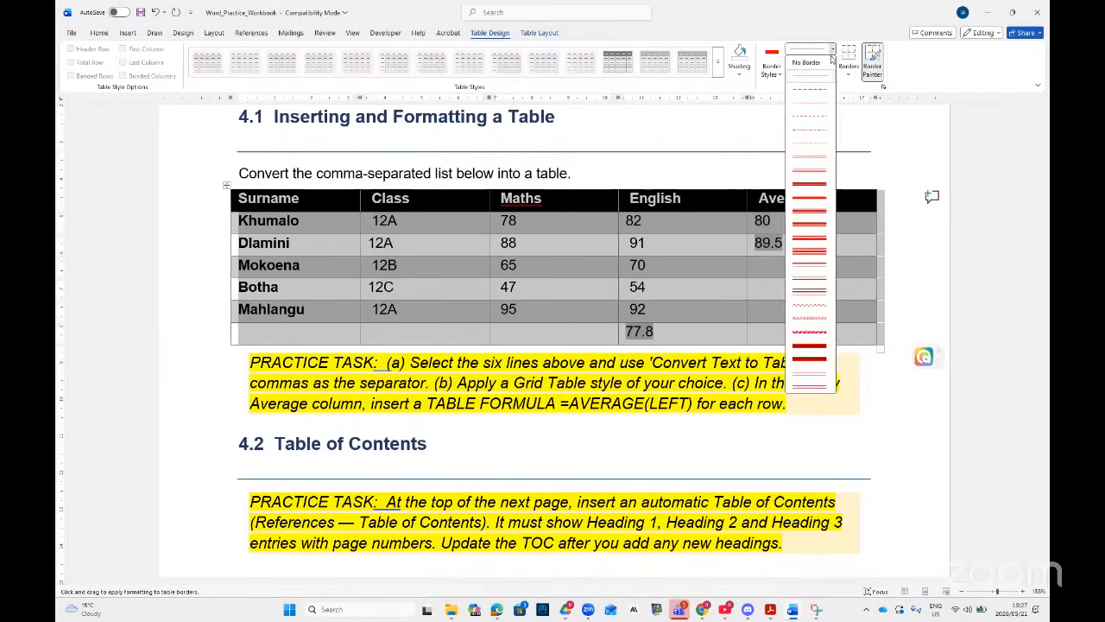
pyautogui.click(815, 143)
pyautogui.click(848, 76)
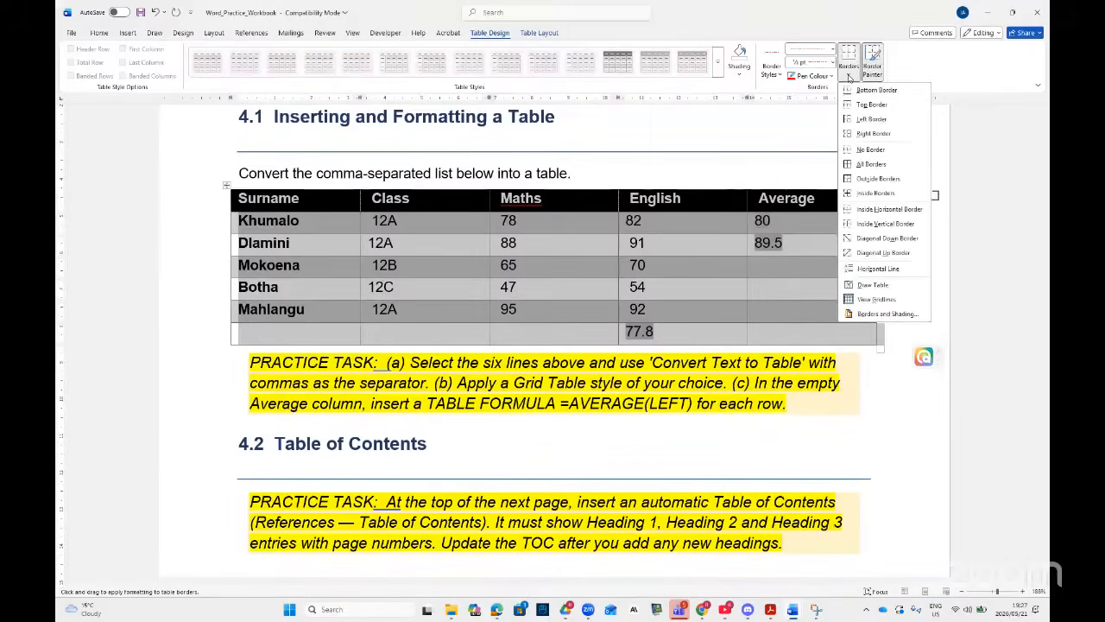
pyautogui.click(847, 179)
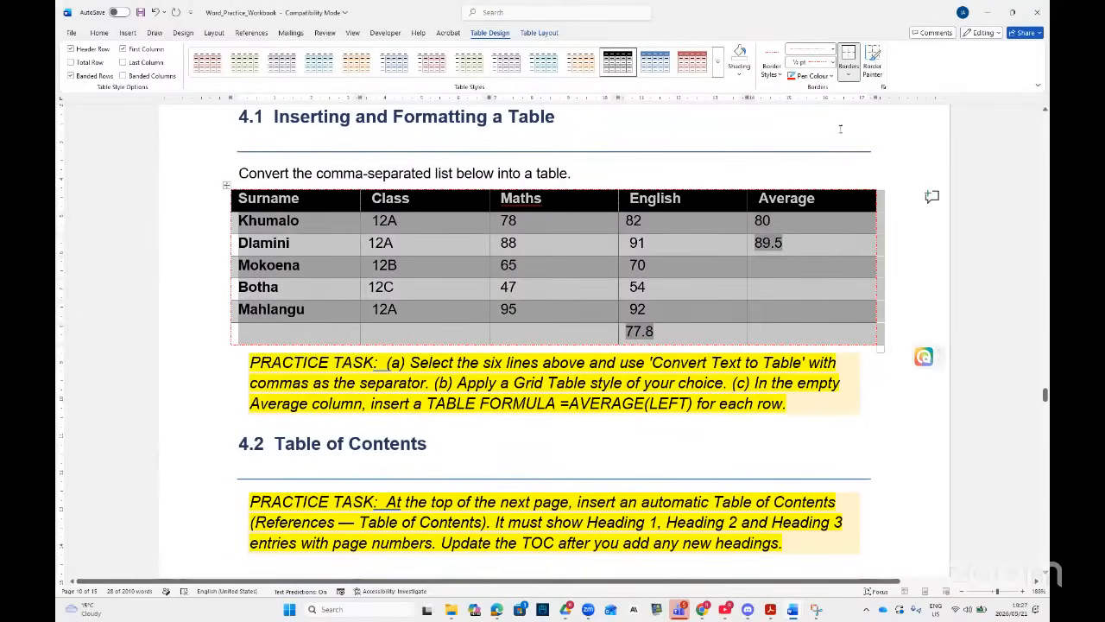
# - Thicken the table's red dashed outside border to 4½ pt
pyautogui.click(832, 63)
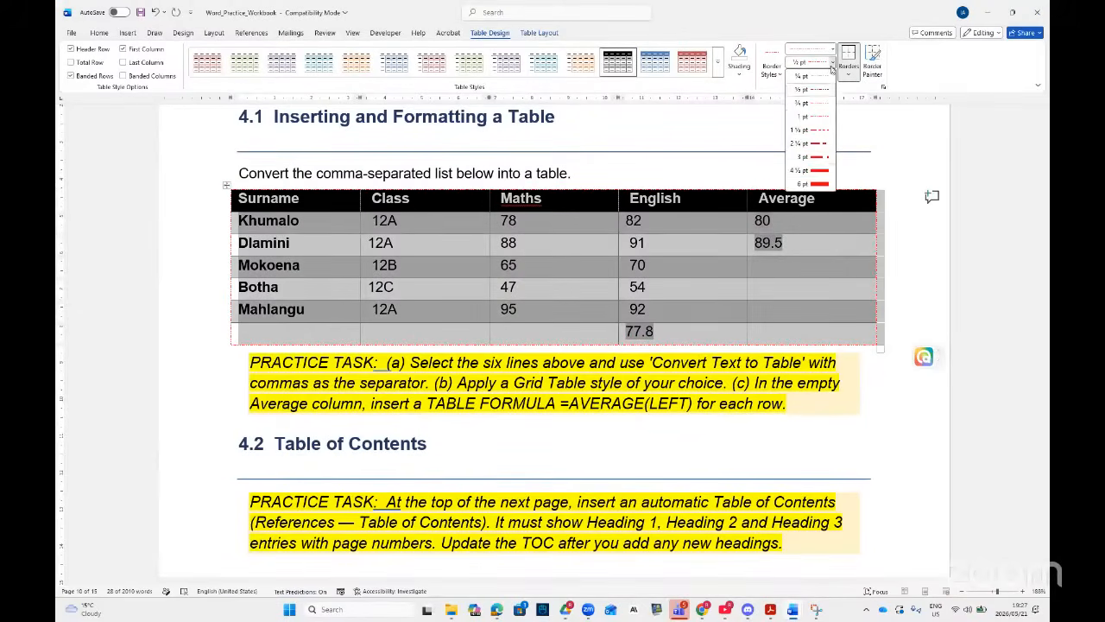
pyautogui.click(817, 172)
pyautogui.click(849, 73)
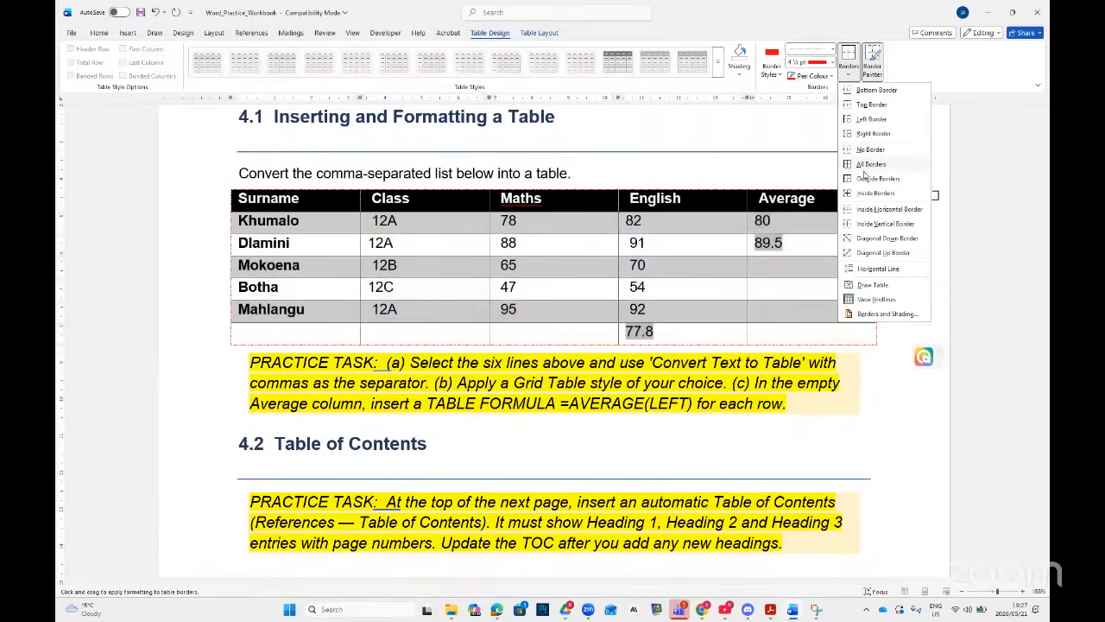
pyautogui.click(864, 177)
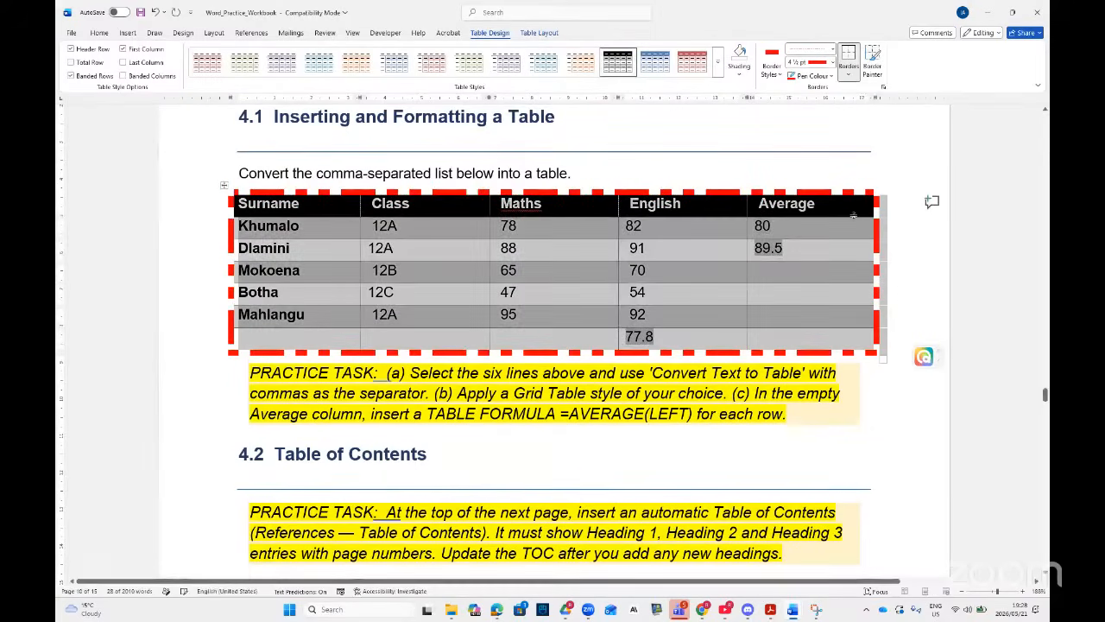
pyautogui.click(688, 231)
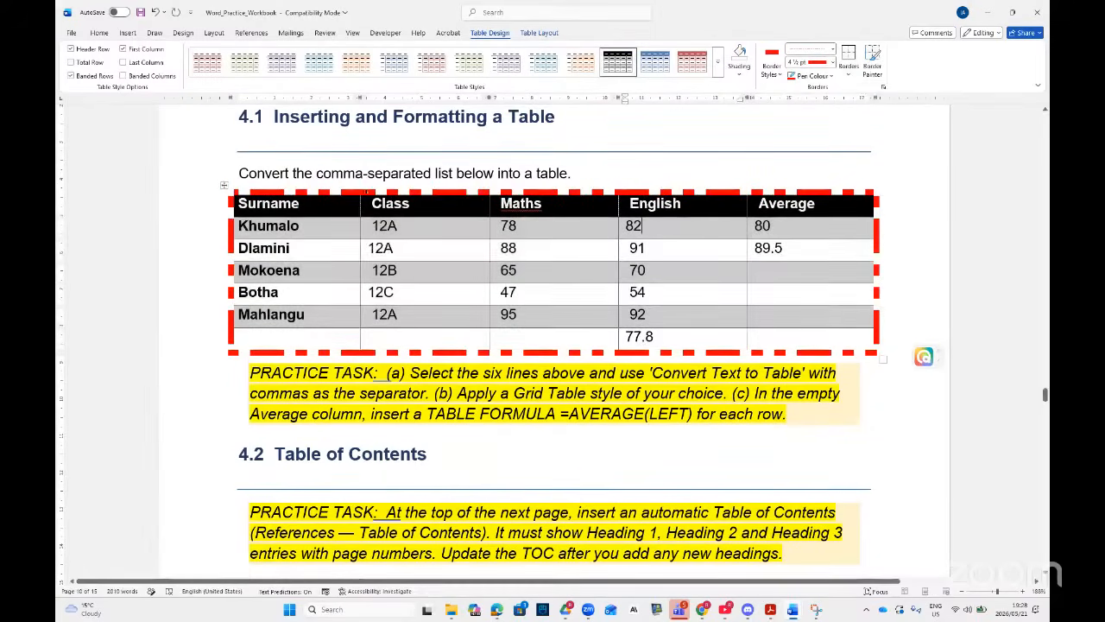
# - Apply green 1½ pt solid single-line borders to all cells of the table
pyautogui.click(222, 184)
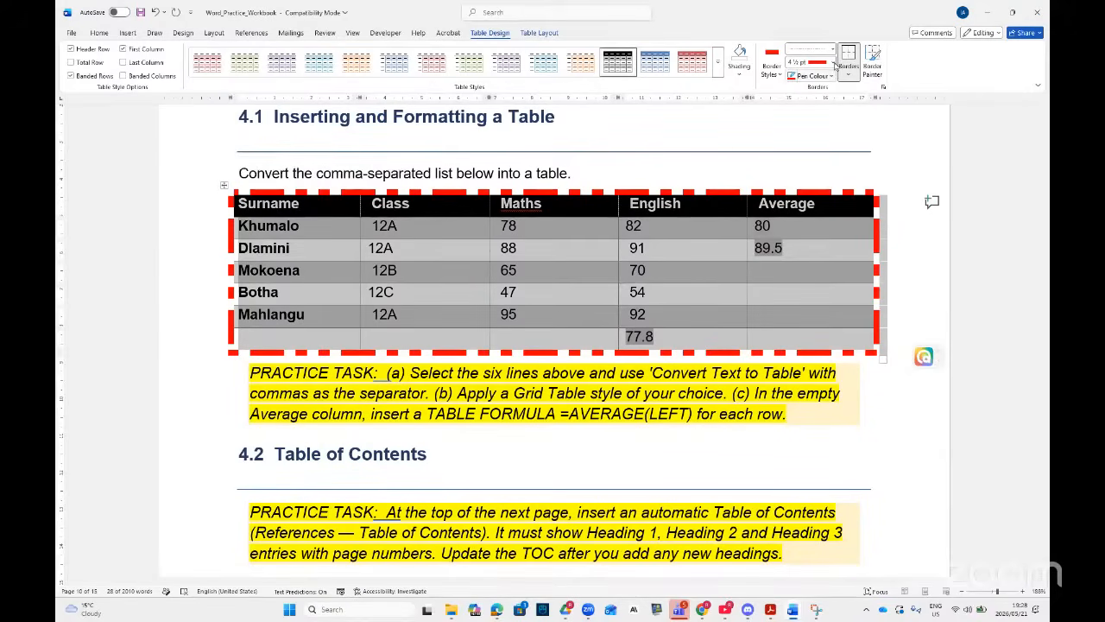
pyautogui.click(834, 50)
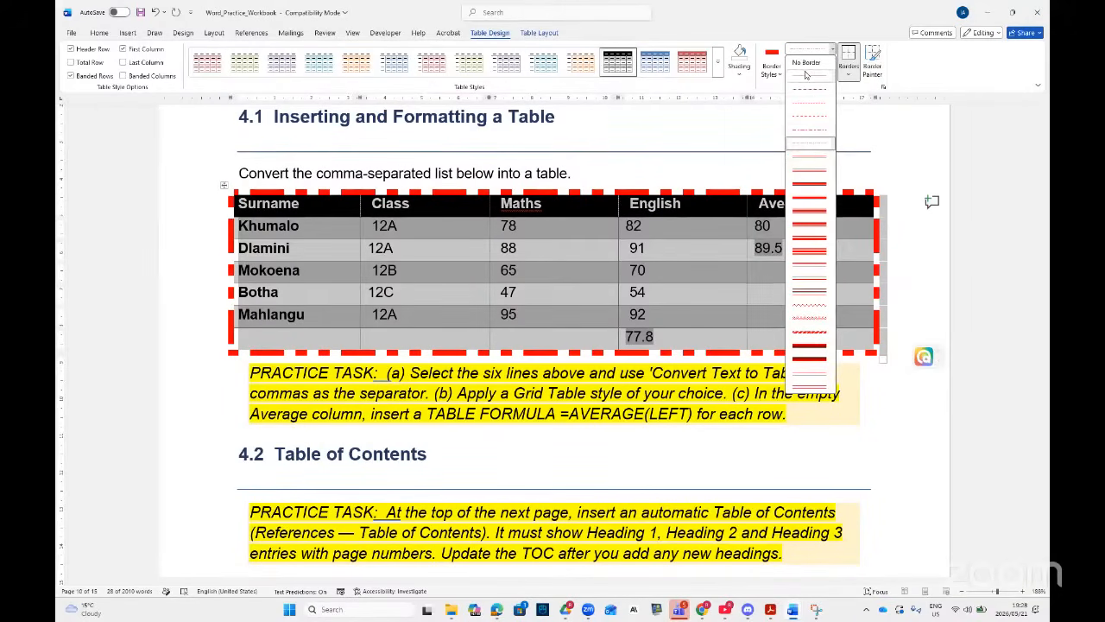
pyautogui.click(807, 78)
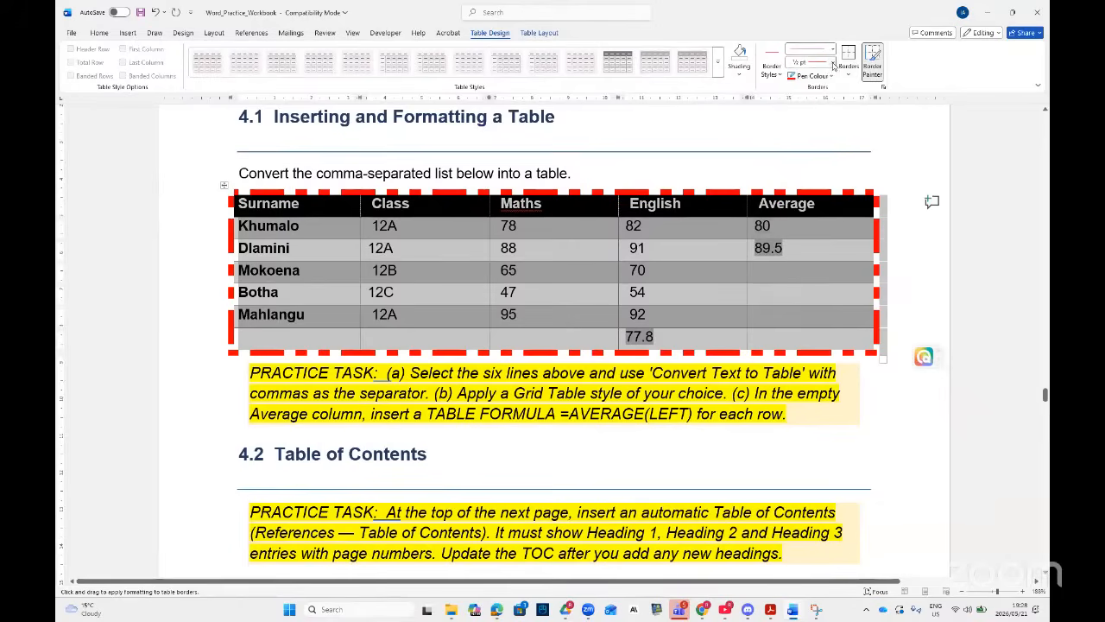
pyautogui.click(832, 64)
pyautogui.click(819, 130)
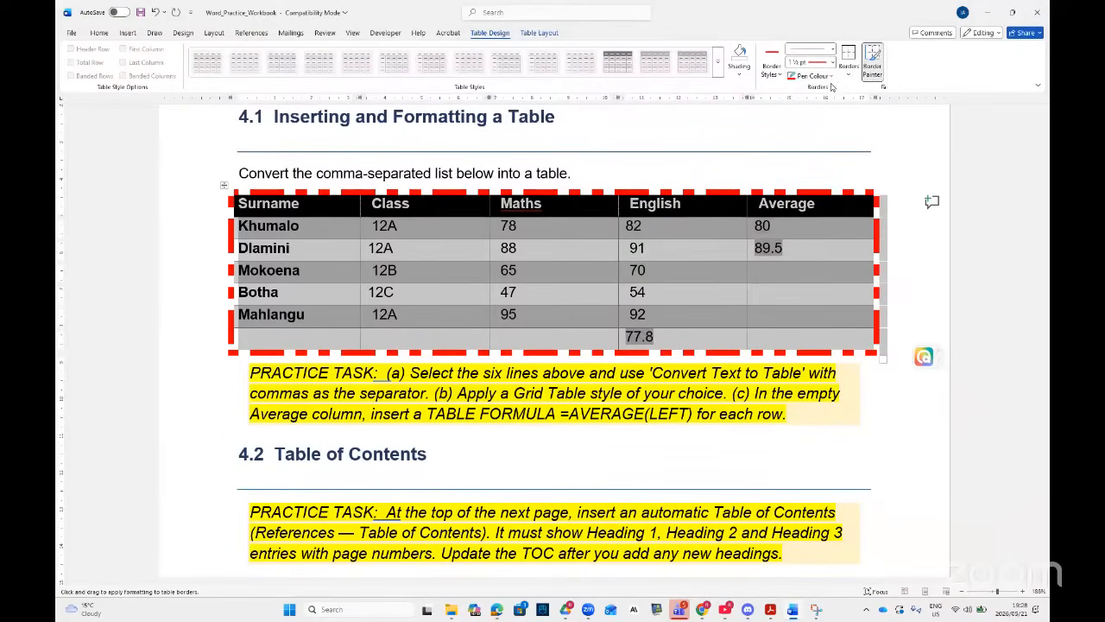
pyautogui.click(832, 77)
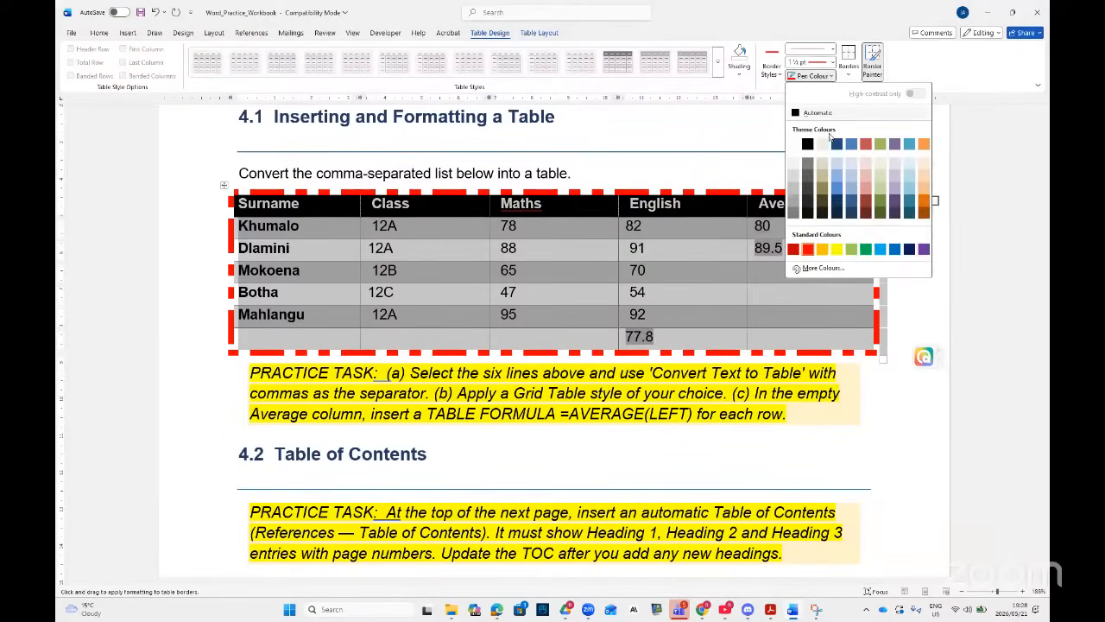
pyautogui.click(866, 253)
pyautogui.click(848, 74)
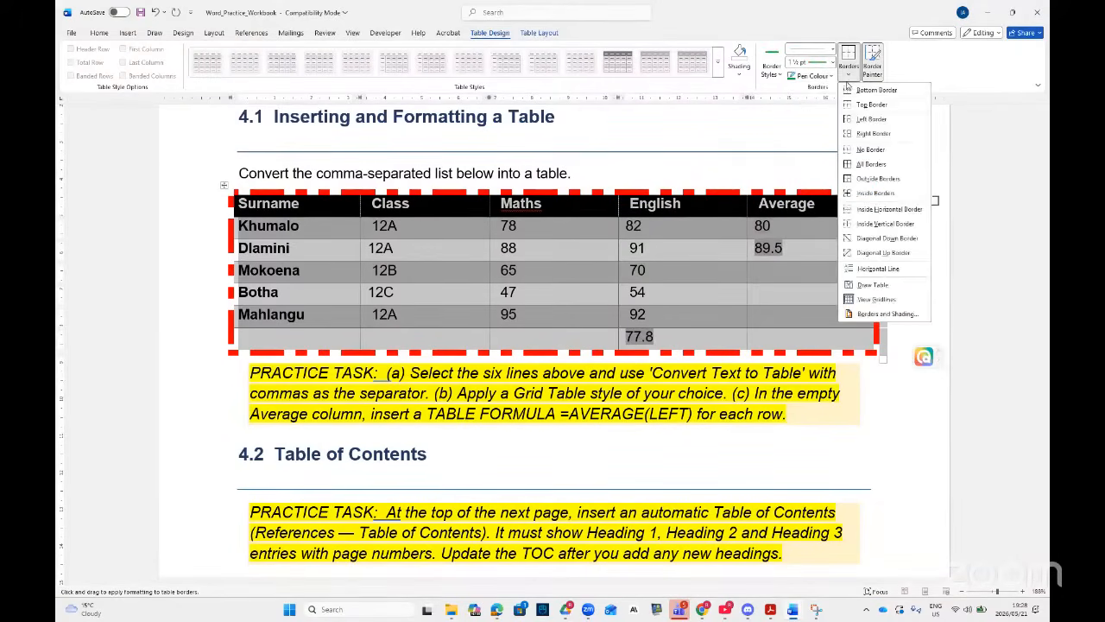
pyautogui.click(849, 164)
pyautogui.click(849, 165)
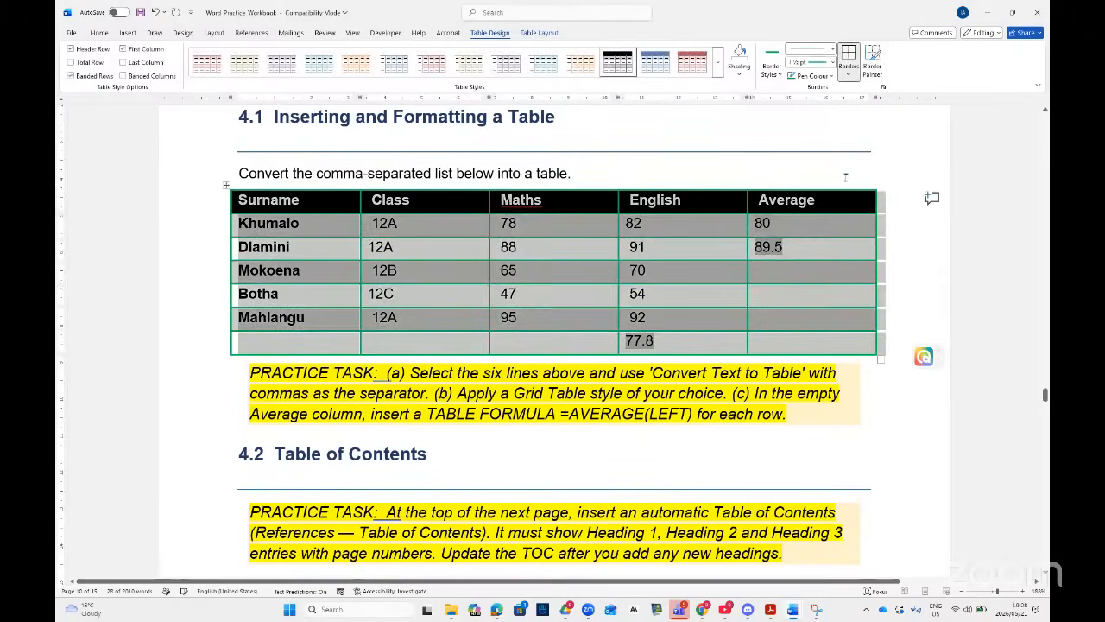
# - Undo the green borders on all cells and apply the green 1½ pt line only to the table's inside borders
pyautogui.click(832, 230)
pyautogui.click(849, 76)
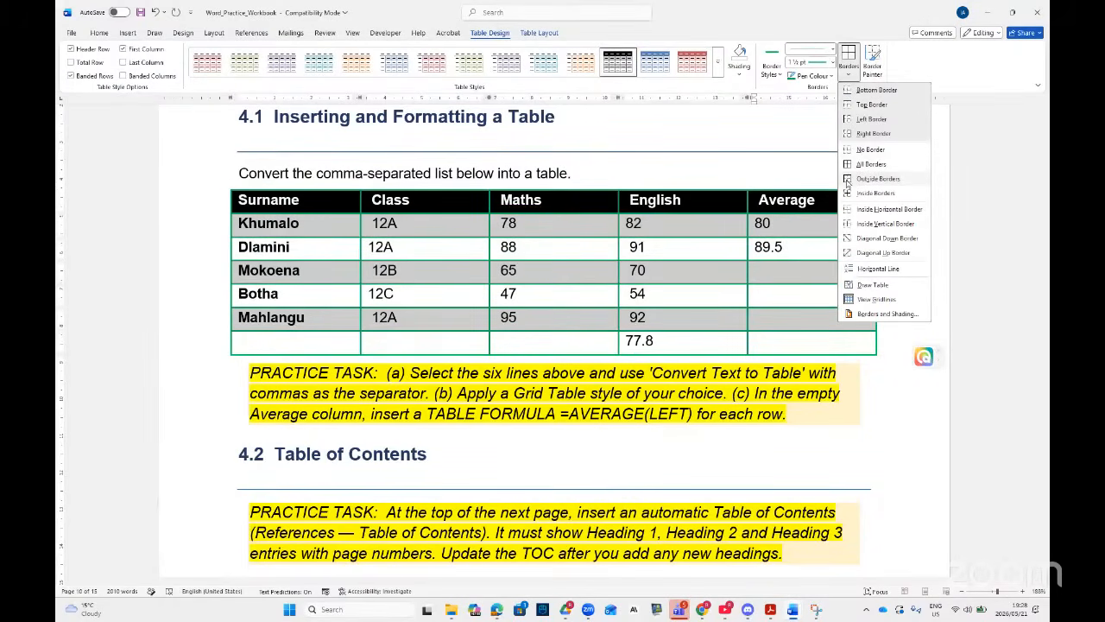
pyautogui.click(849, 191)
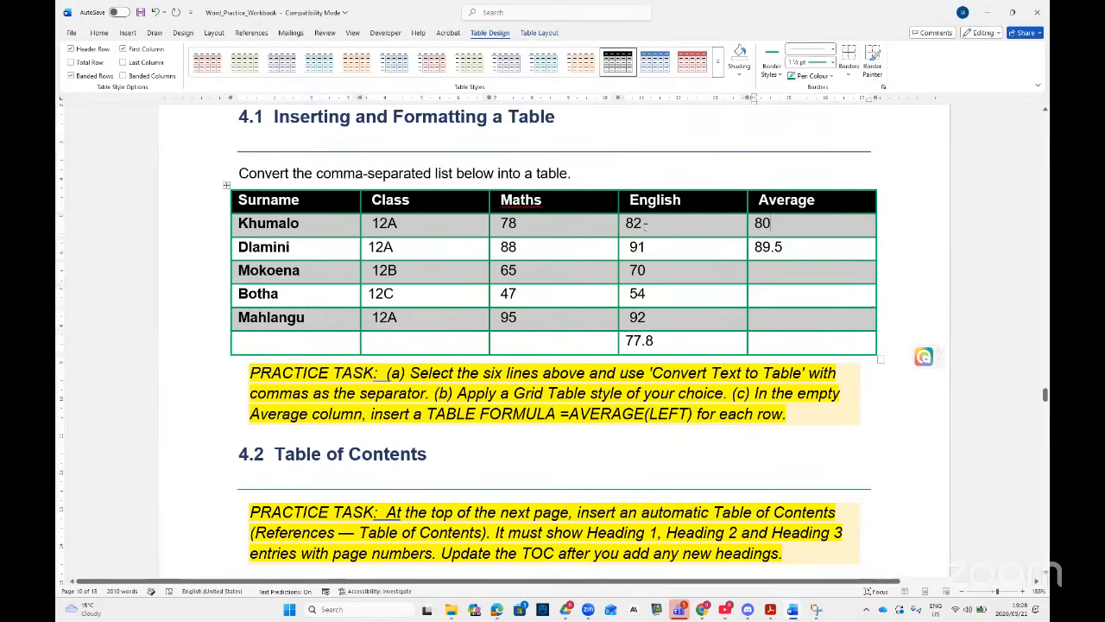
pyautogui.click(154, 12)
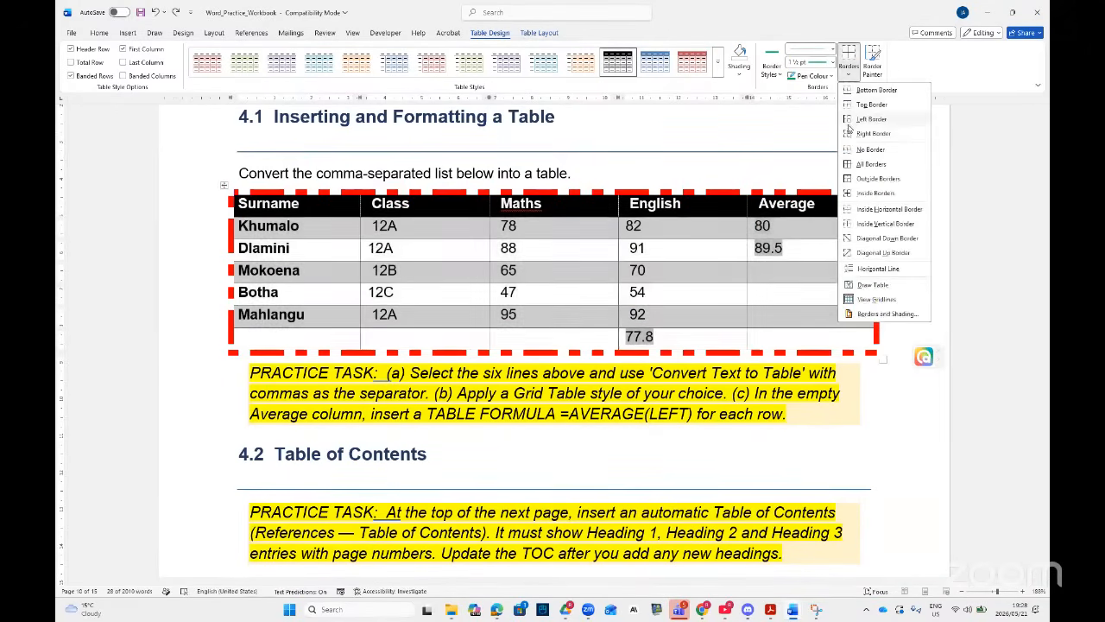
pyautogui.click(849, 194)
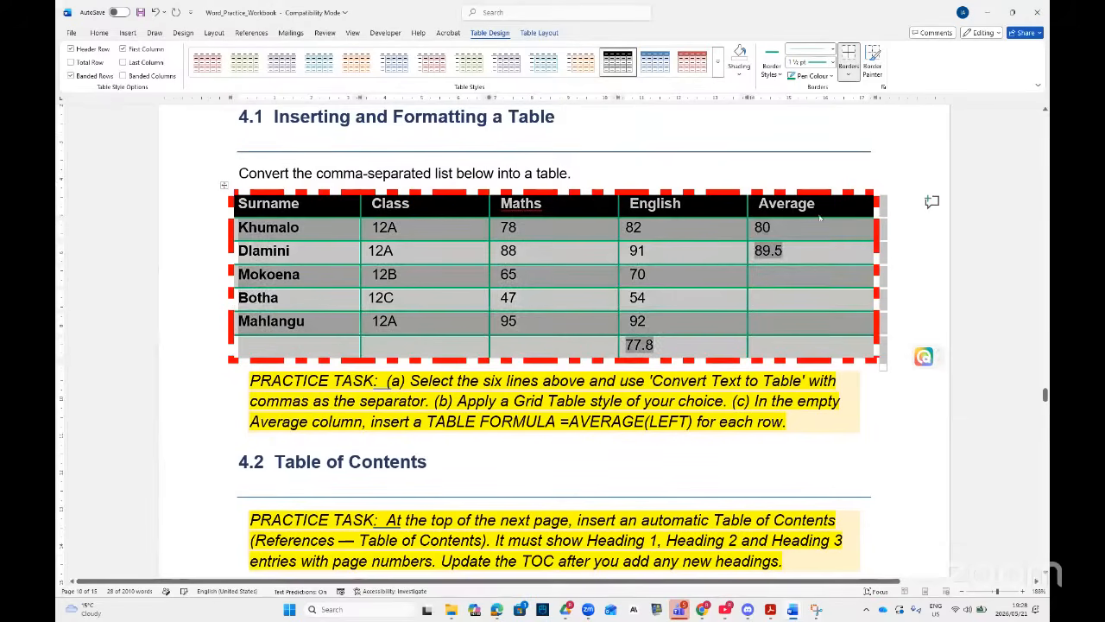
pyautogui.click(803, 262)
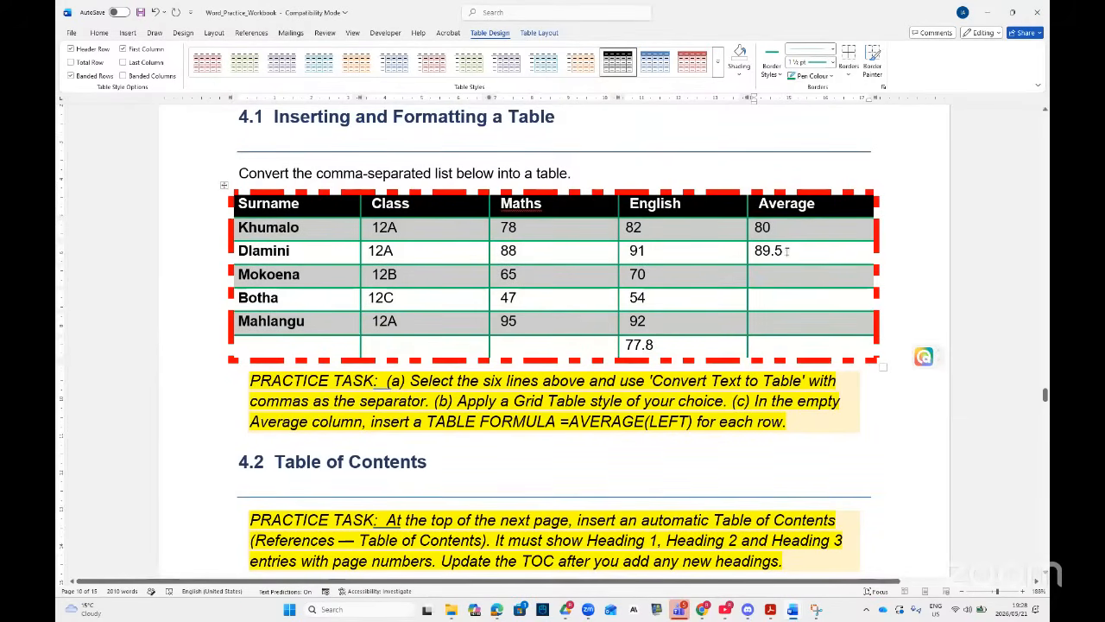
# - Replace the whole table's top and bottom red dashed borders with the green 1½ pt line
pyautogui.click(224, 185)
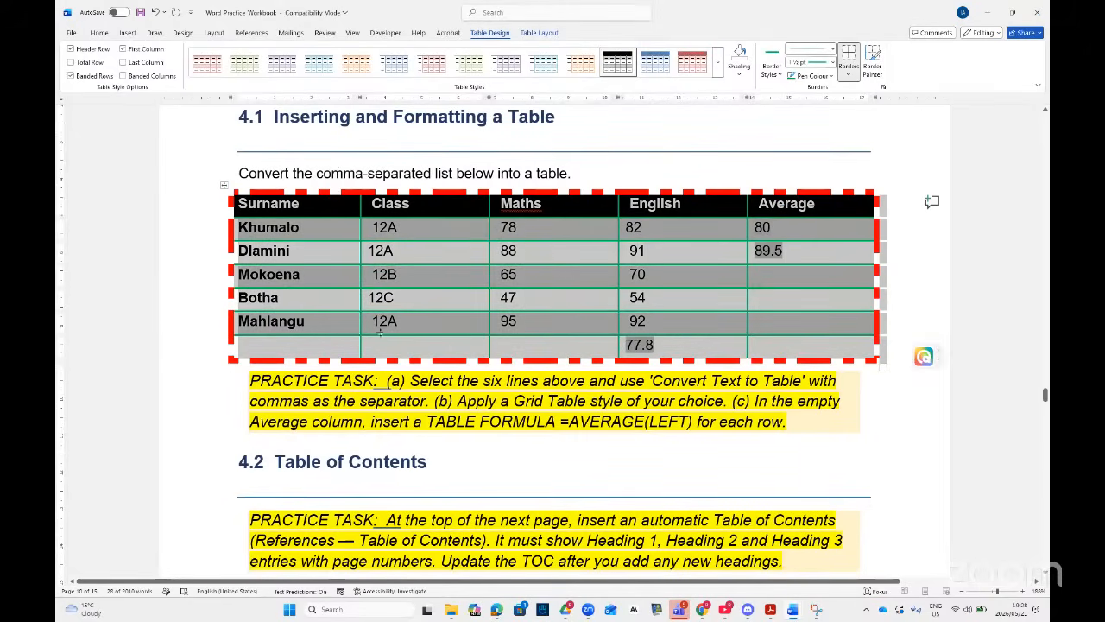
pyautogui.click(849, 78)
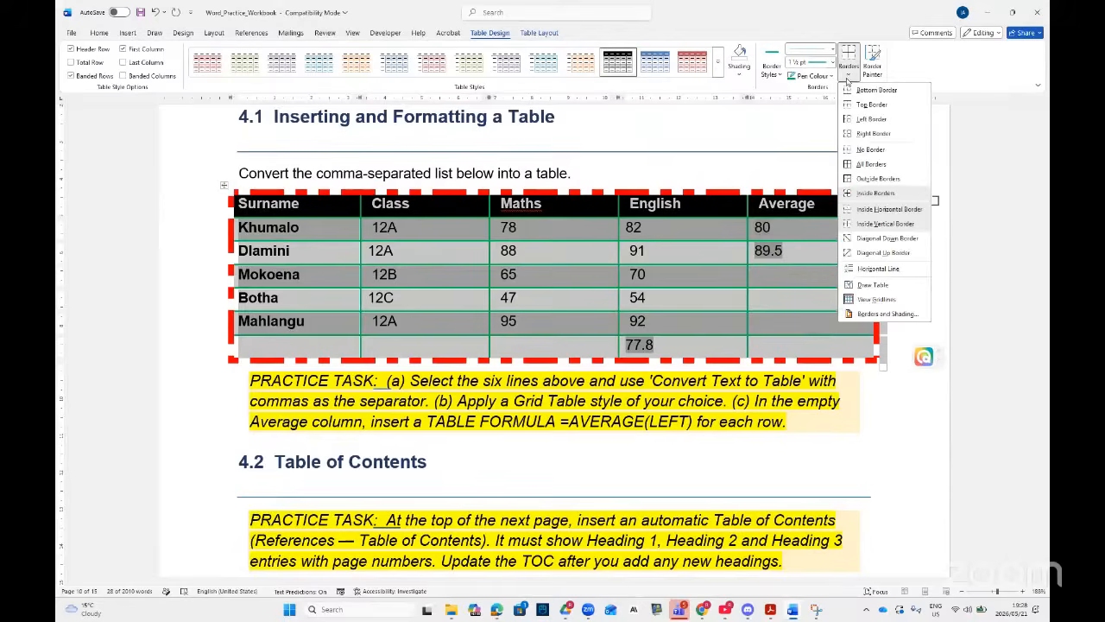
pyautogui.click(848, 104)
pyautogui.click(851, 79)
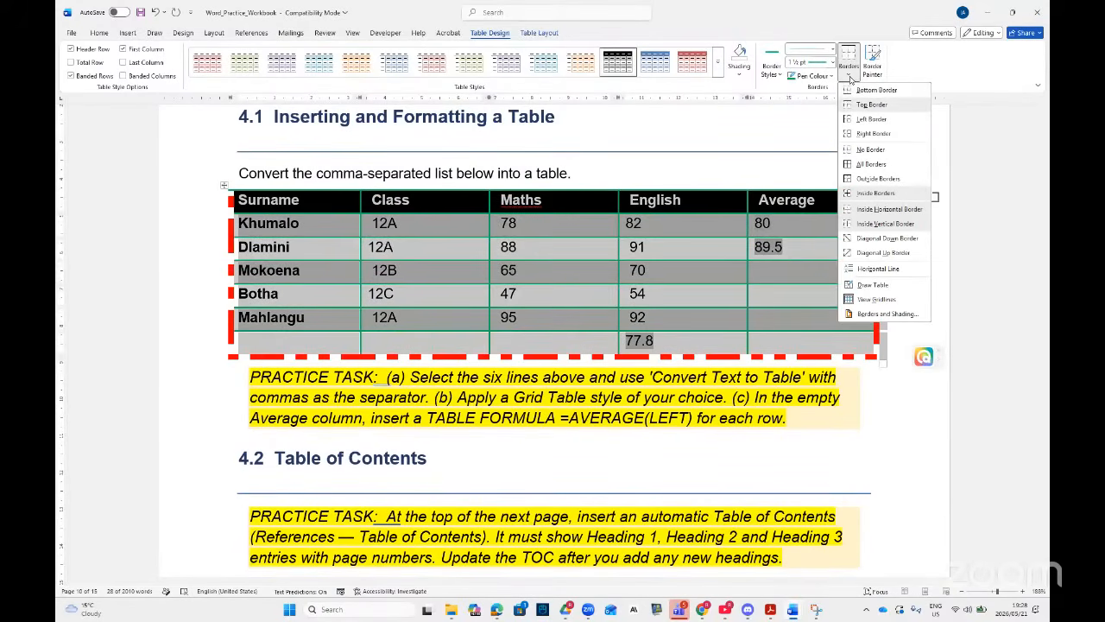
pyautogui.click(853, 91)
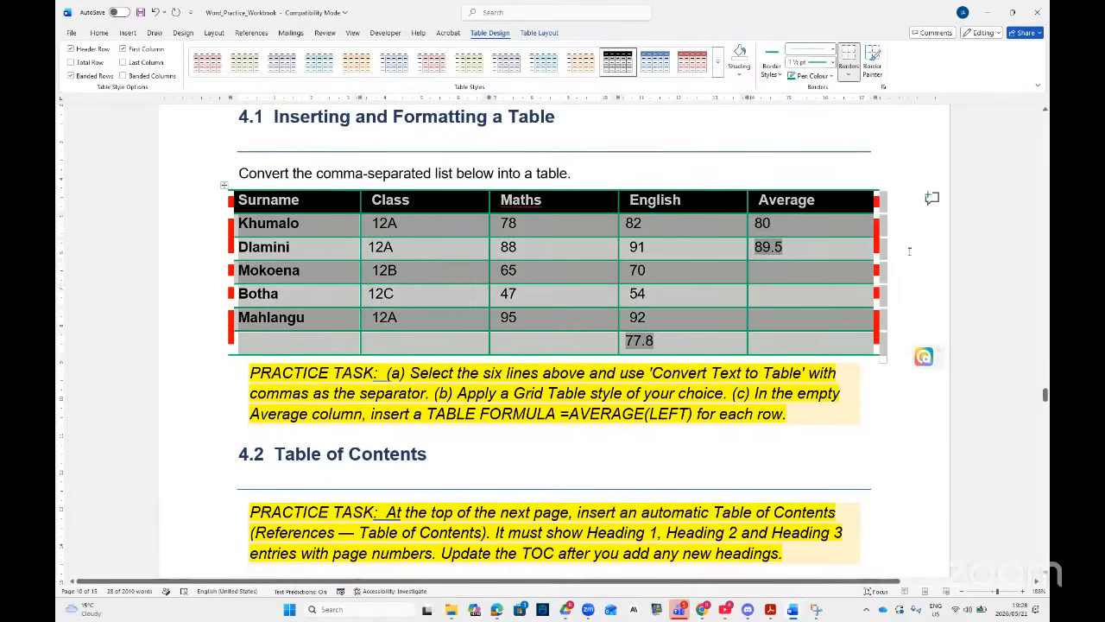
pyautogui.click(909, 252)
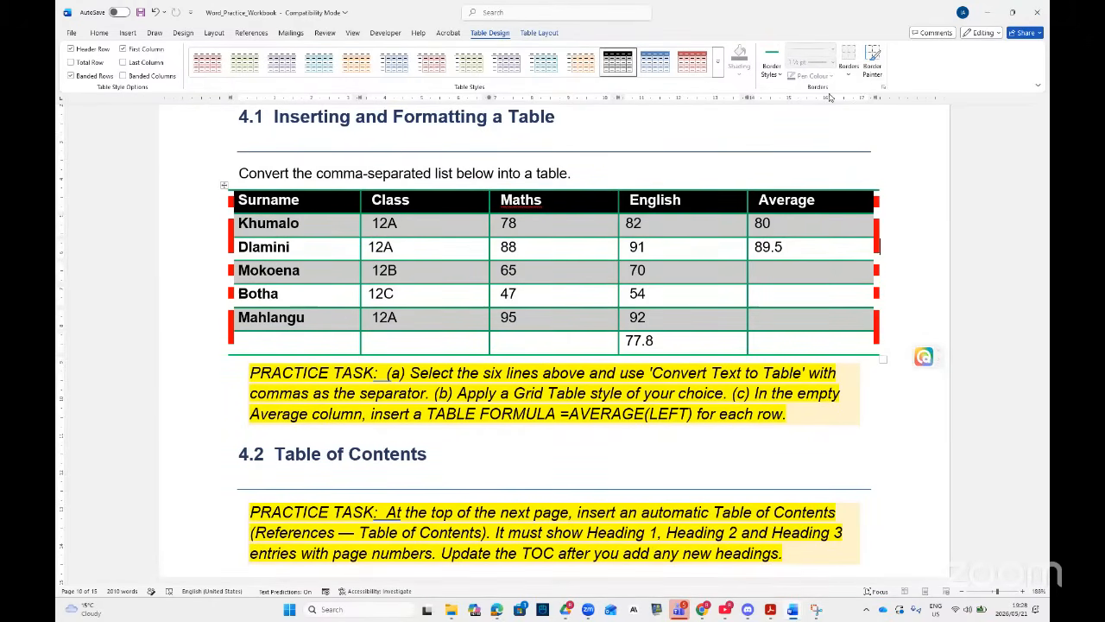
# - Allow spacing between the table's cells and set it to 0.55 cm
pyautogui.click(815, 230)
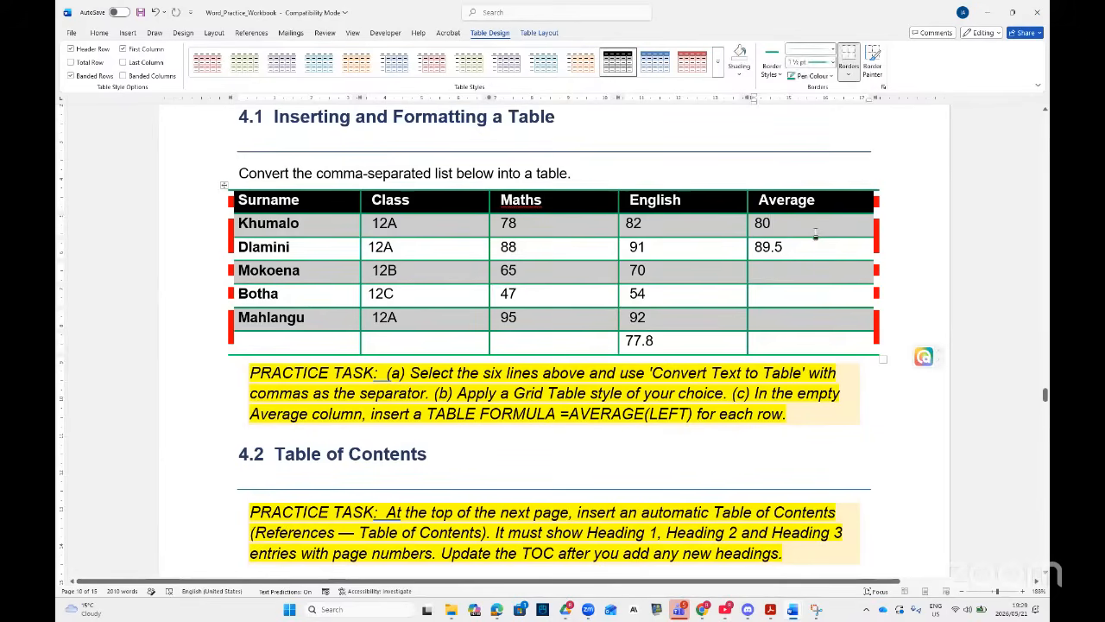
pyautogui.click(539, 33)
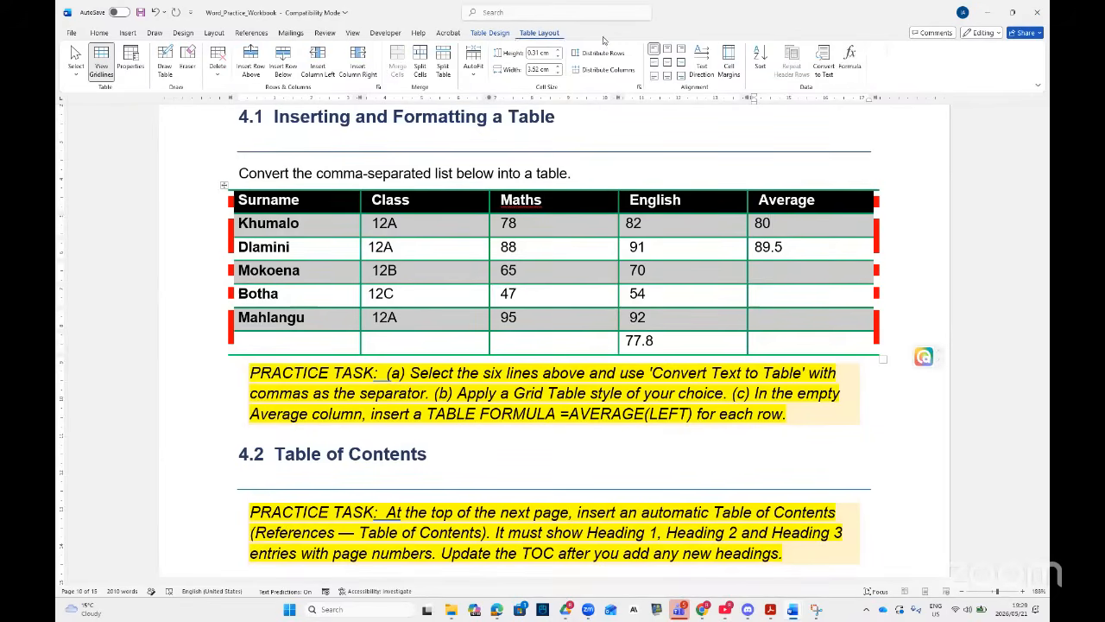
pyautogui.click(729, 64)
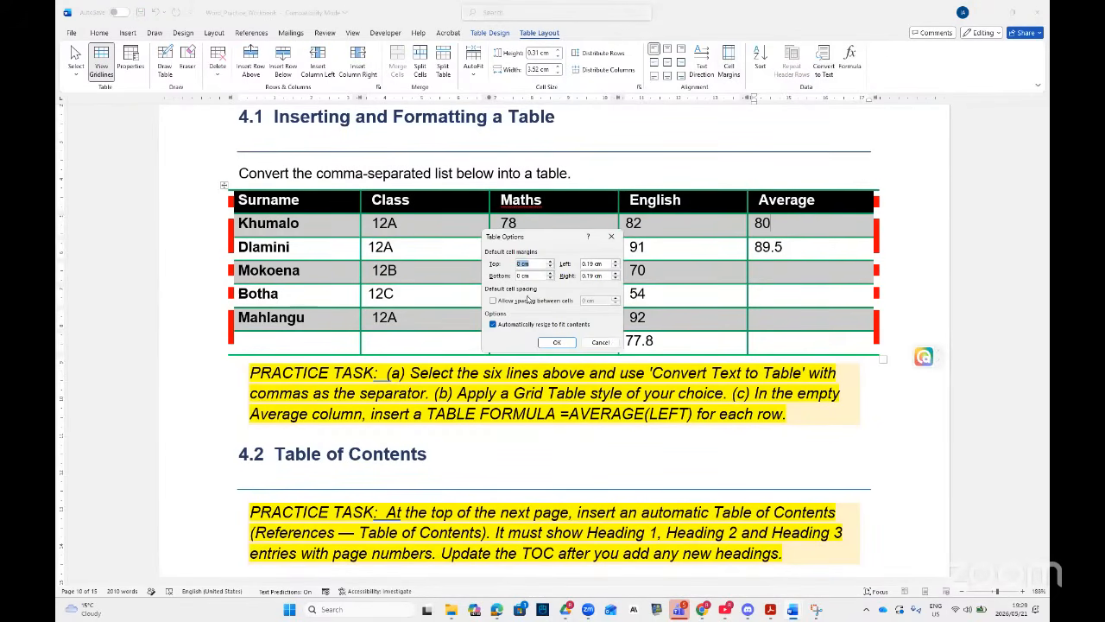
pyautogui.click(566, 301)
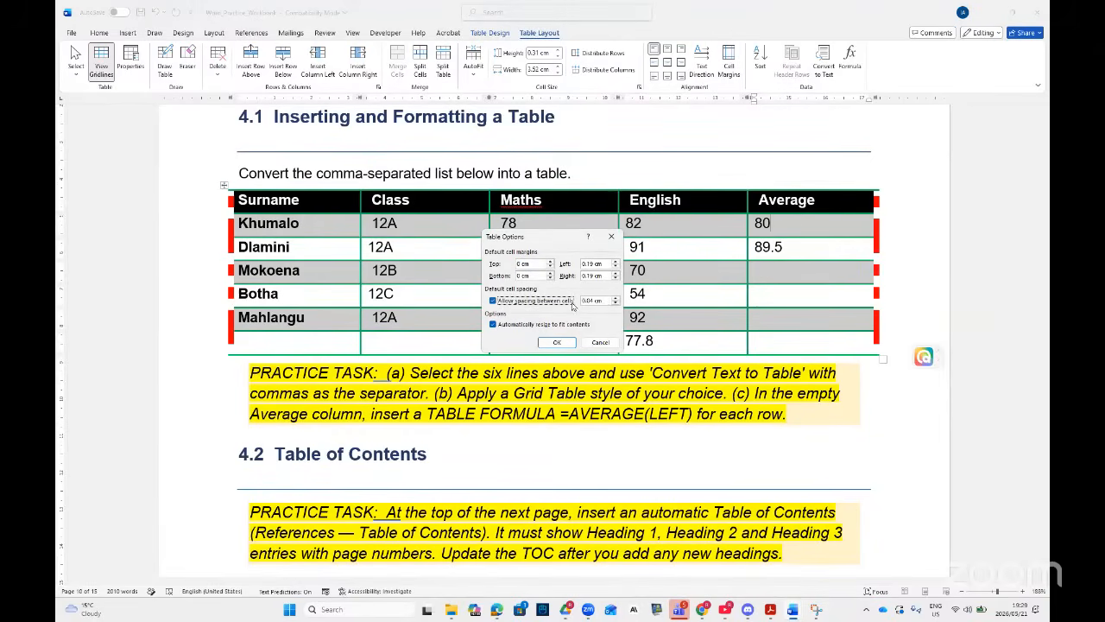
pyautogui.click(615, 299)
pyautogui.click(615, 299)
pyautogui.click(615, 299)
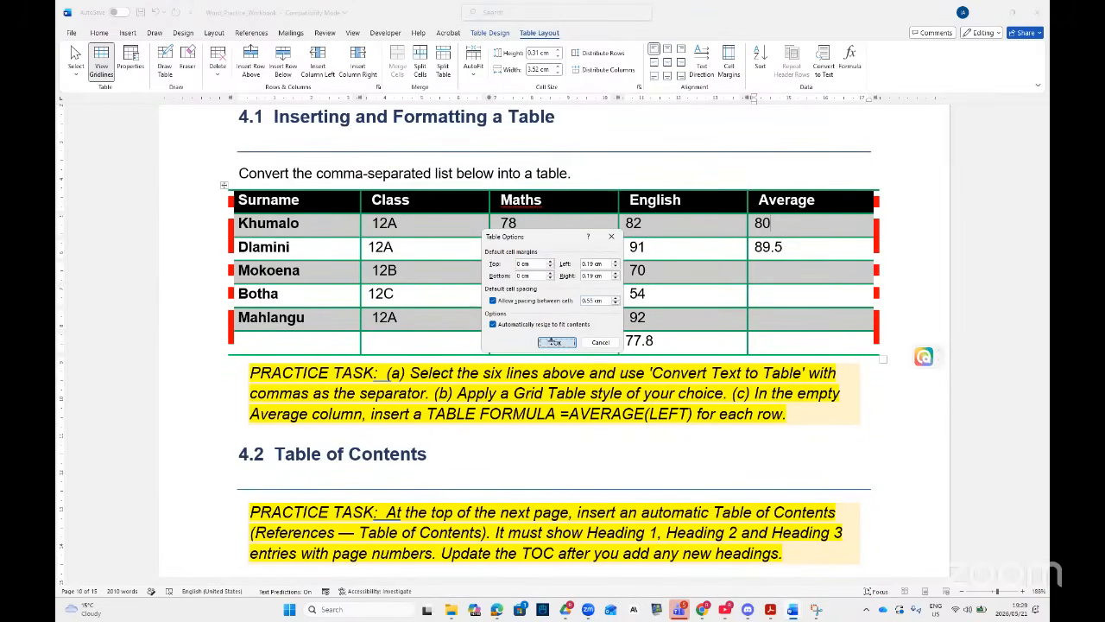
pyautogui.click(557, 342)
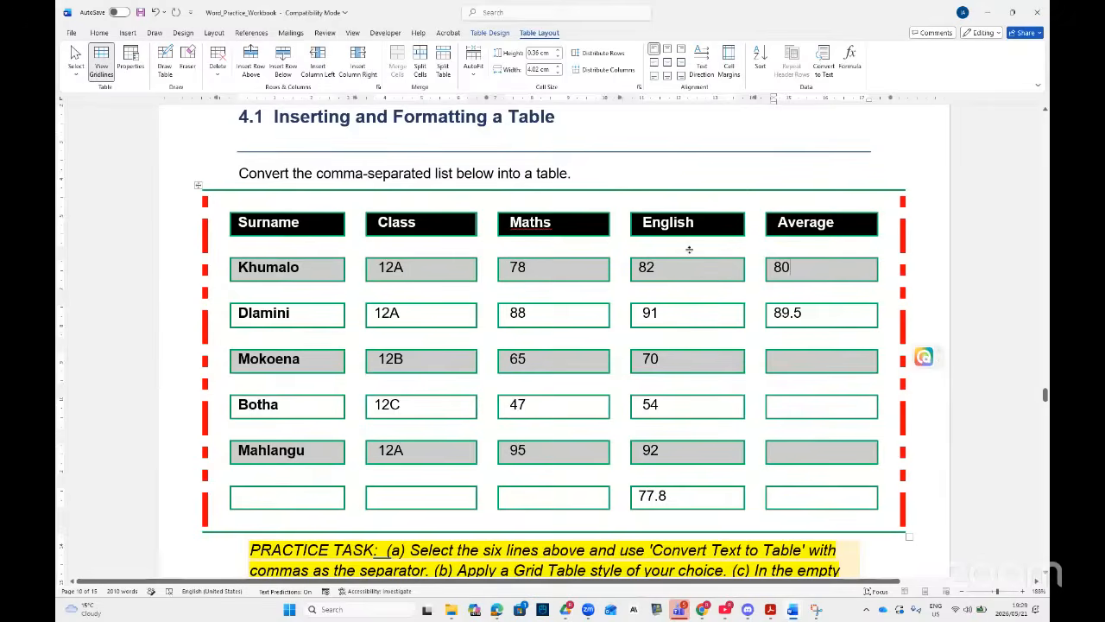
pyautogui.scroll(-3, 693, 268)
pyautogui.scroll(2, 697, 288)
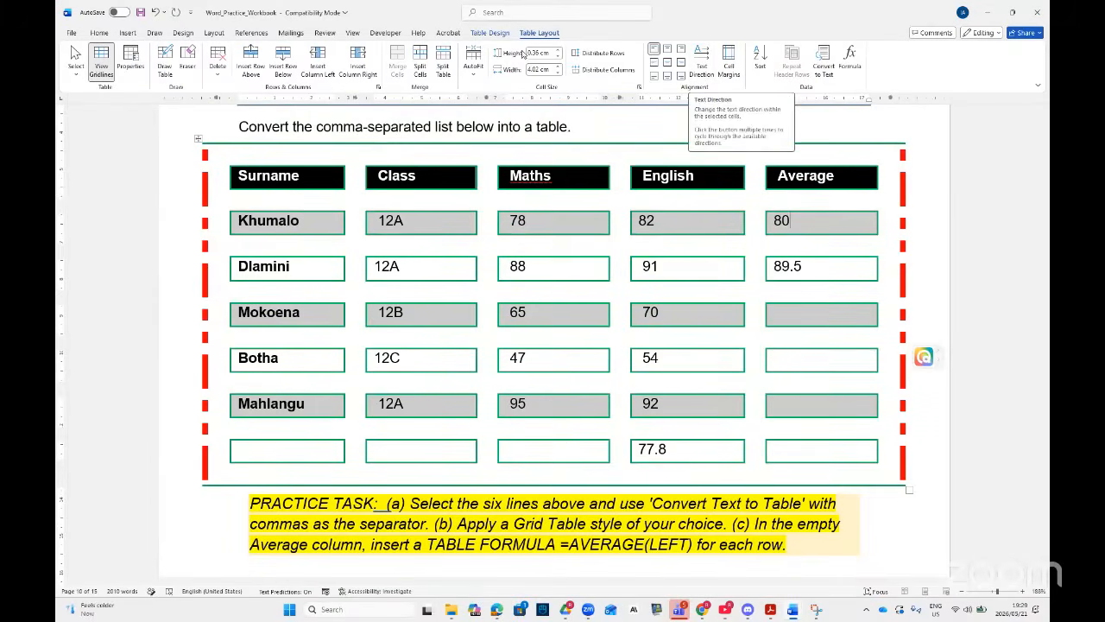
pyautogui.click(200, 136)
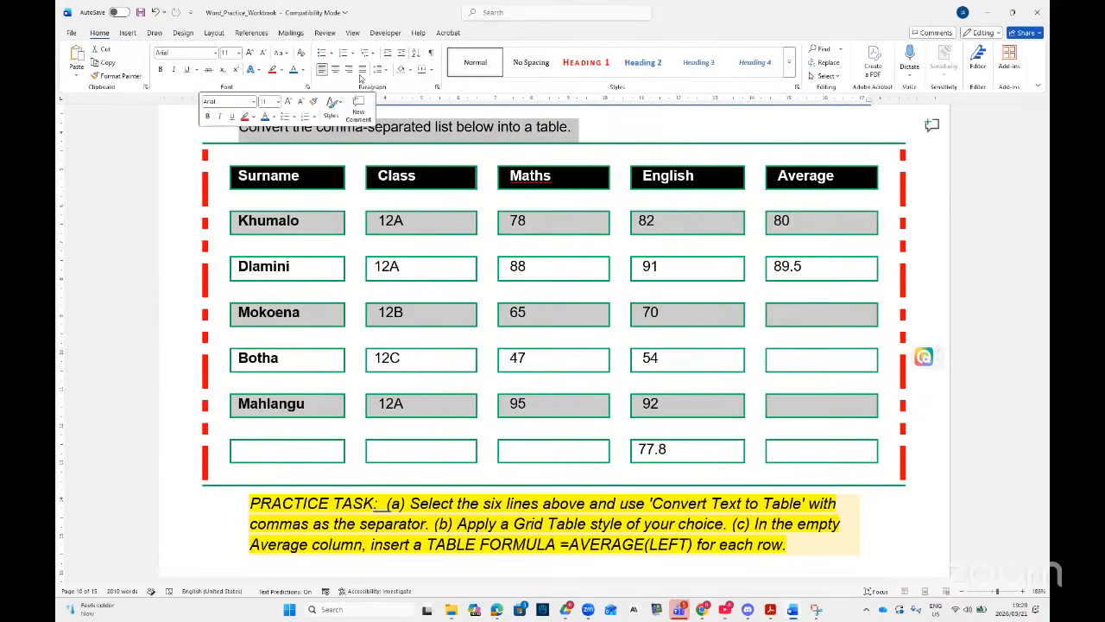
pyautogui.click(256, 151)
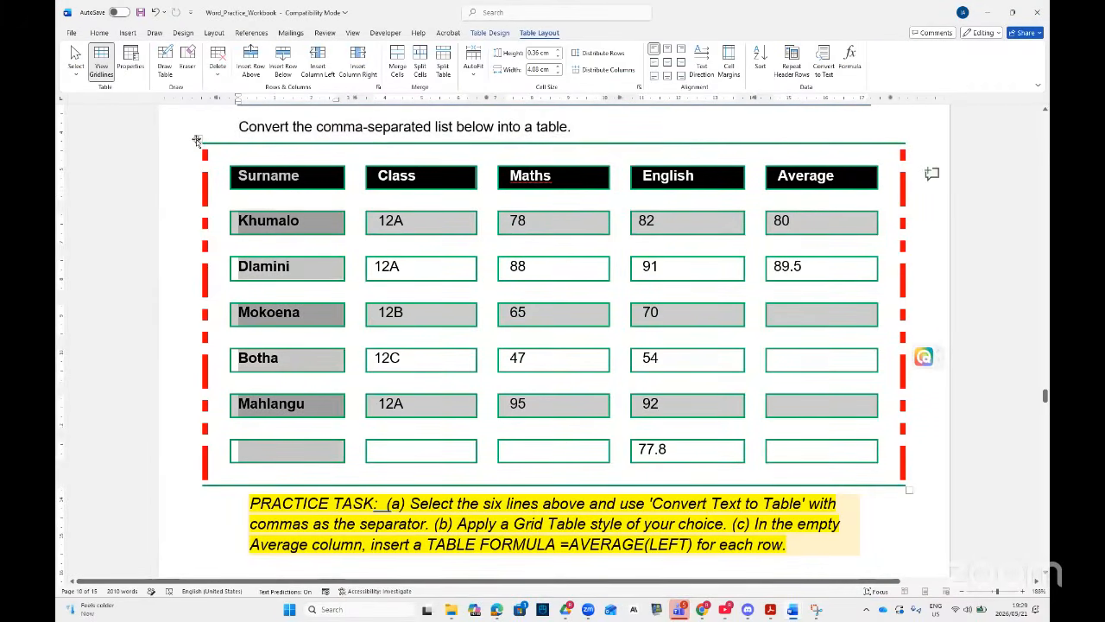
pyautogui.click(198, 139)
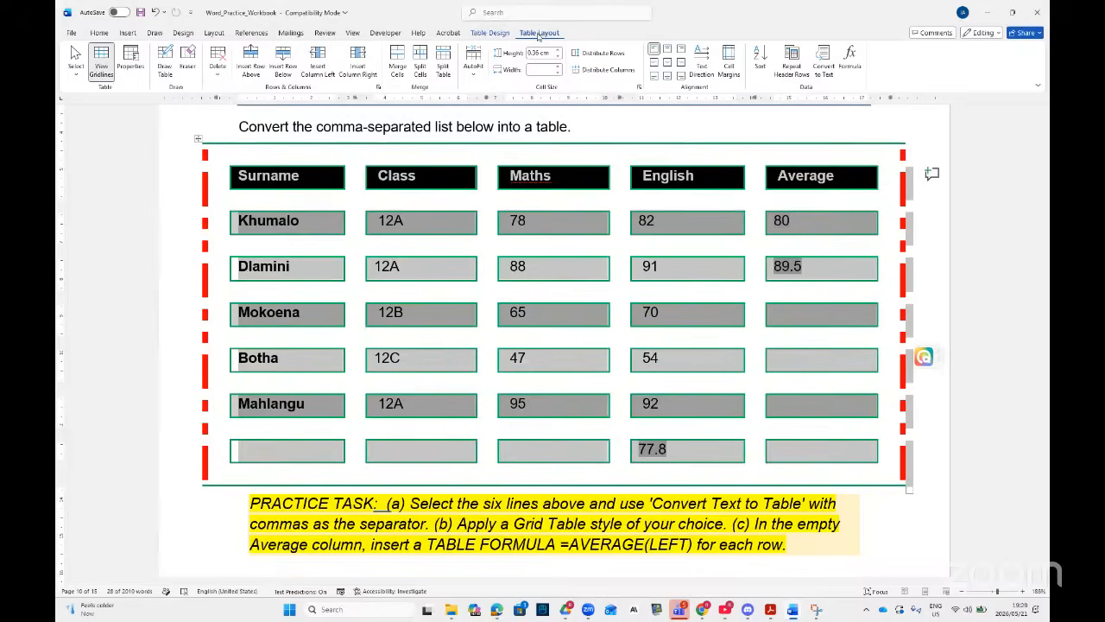
# - Add a blank line below section 4.2's practice task and open the custom Table of Contents settings for it
pyautogui.scroll(-6, 557, 207)
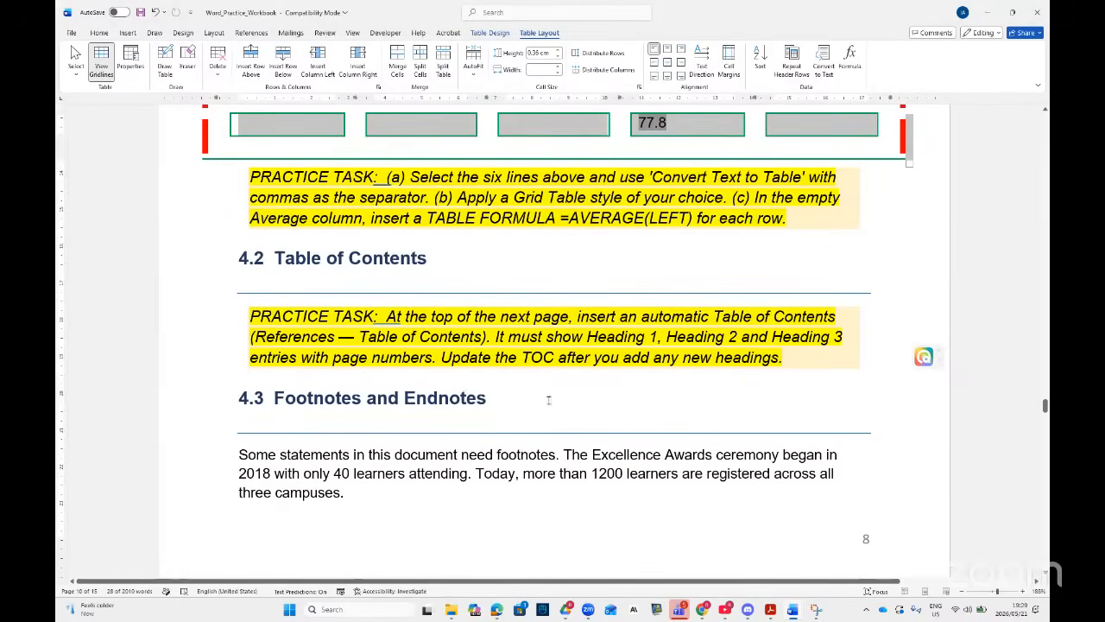
pyautogui.click(799, 363)
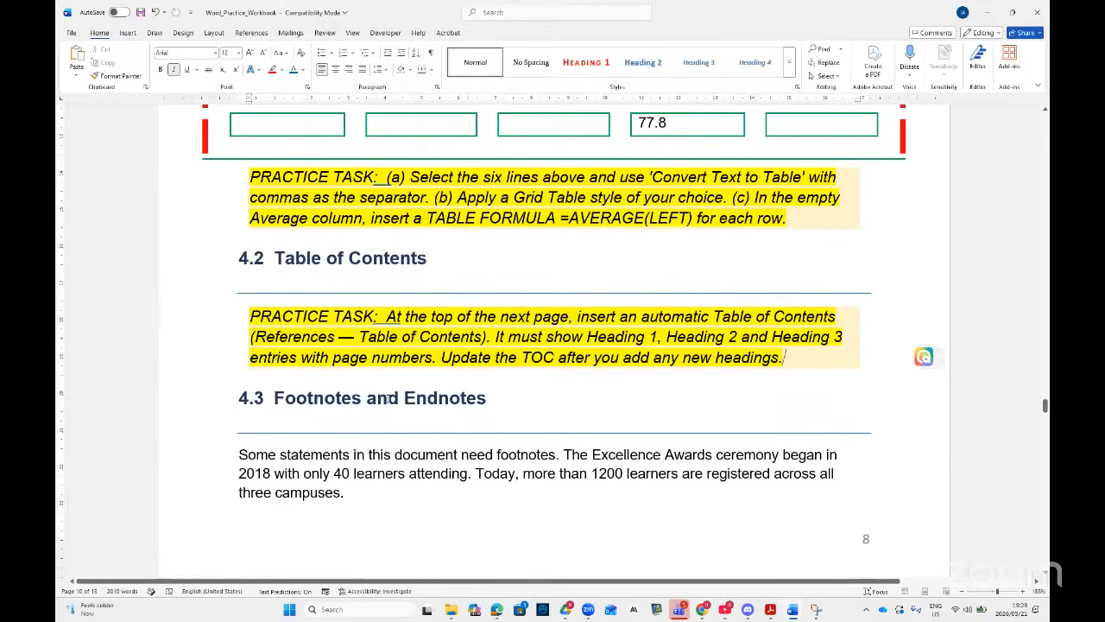
pyautogui.press('Return')
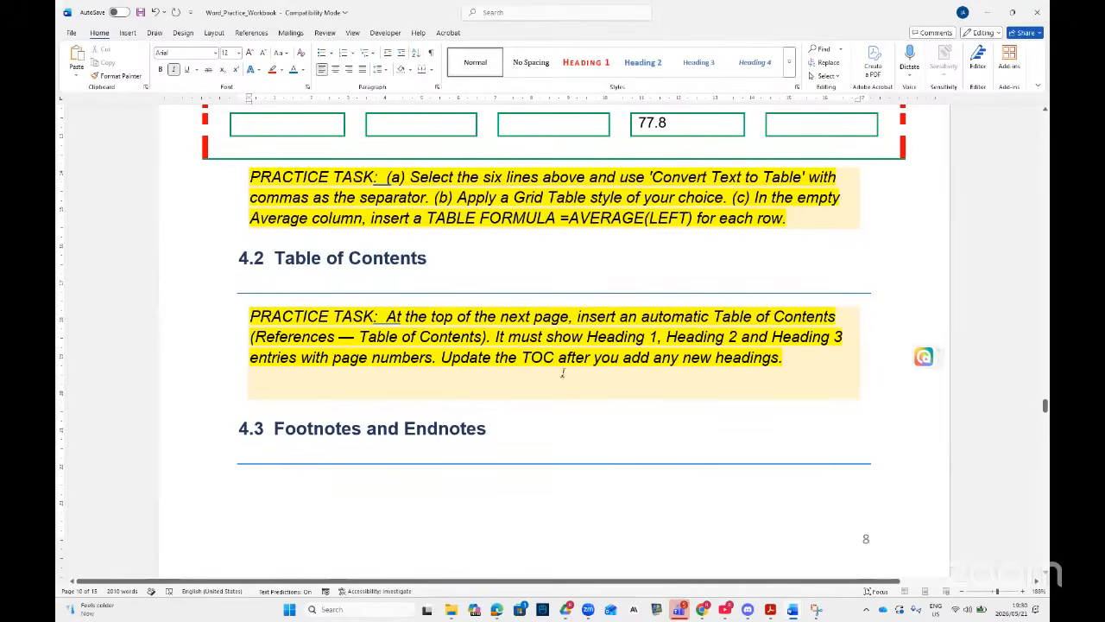
pyautogui.click(504, 13)
pyautogui.write('table')
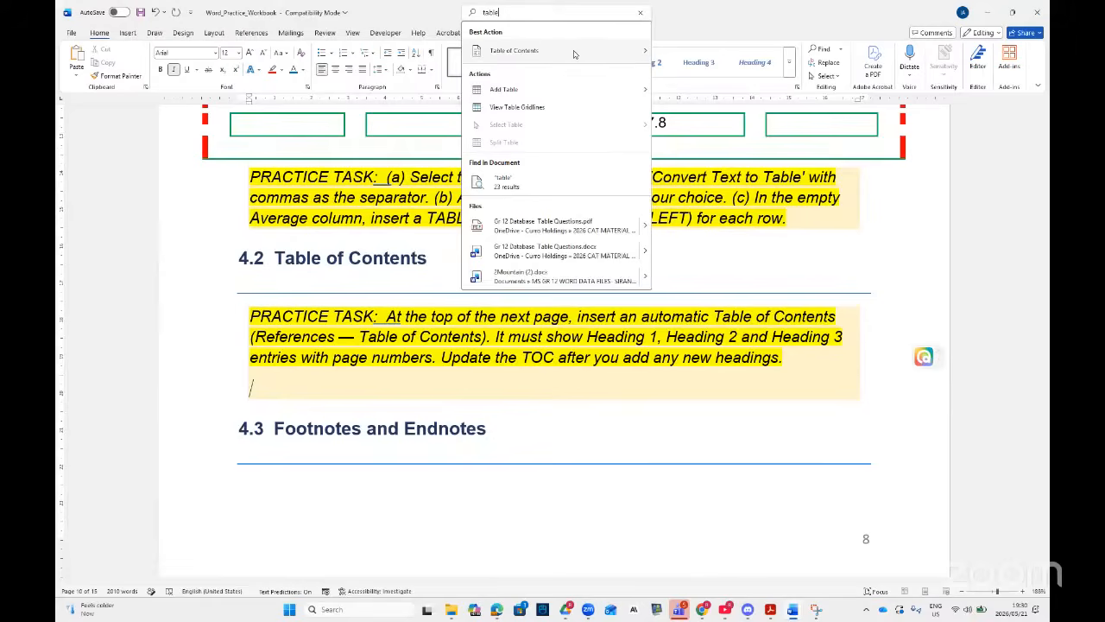
pyautogui.moveTo(575, 54)
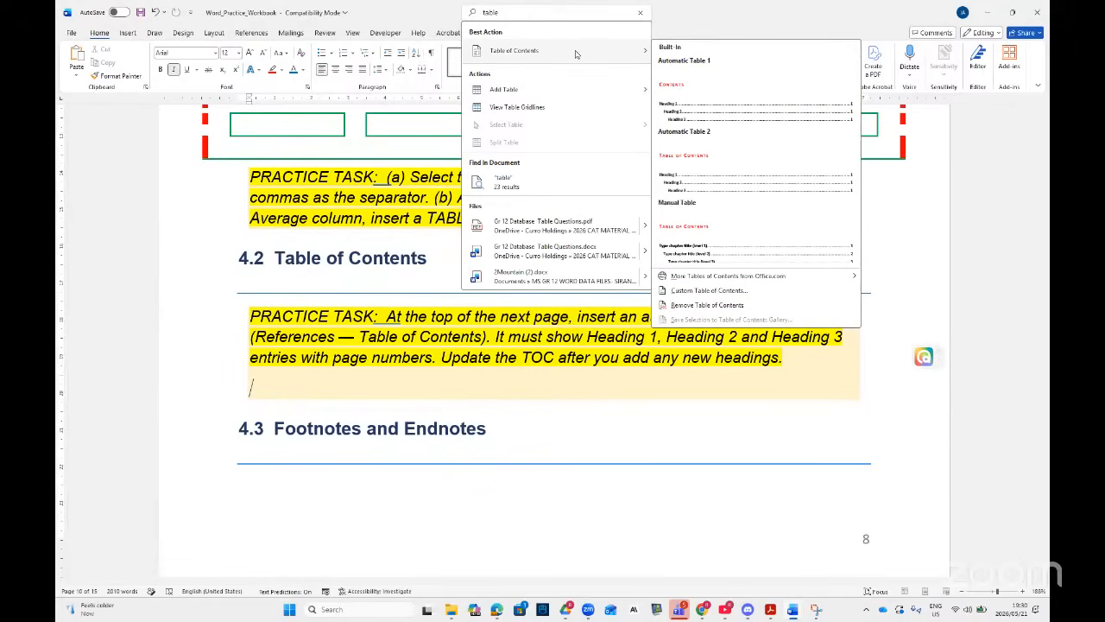
pyautogui.click(733, 292)
pyautogui.moveTo(583, 184); pyautogui.dragTo(612, 172)
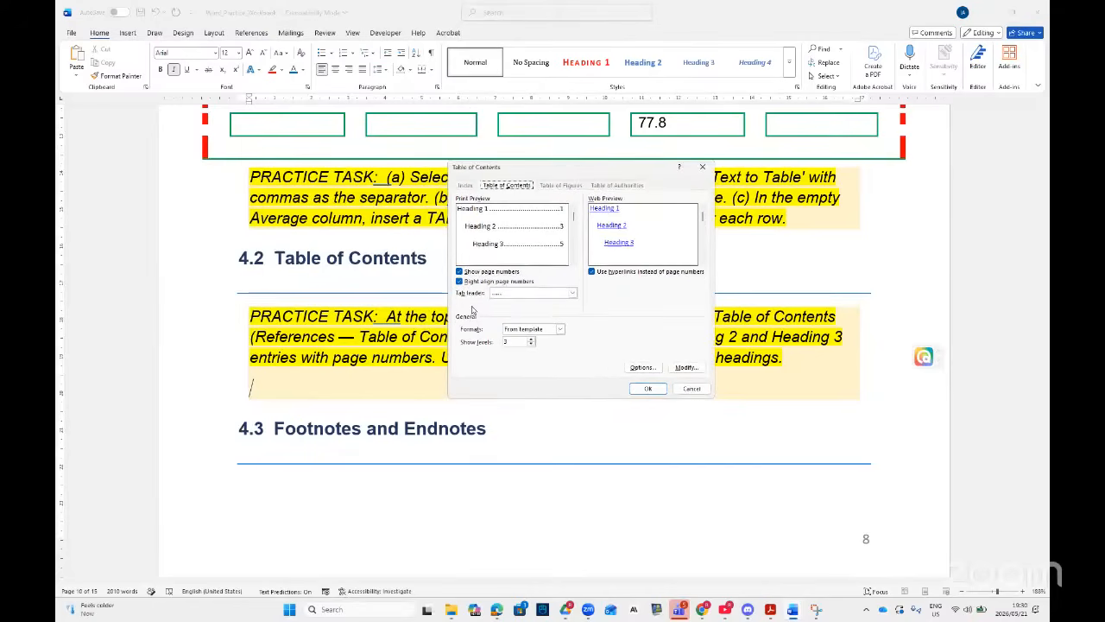
# - Choose the Fancy format for the table of contents and open its options for available styles and levels
pyautogui.click(573, 295)
pyautogui.click(572, 294)
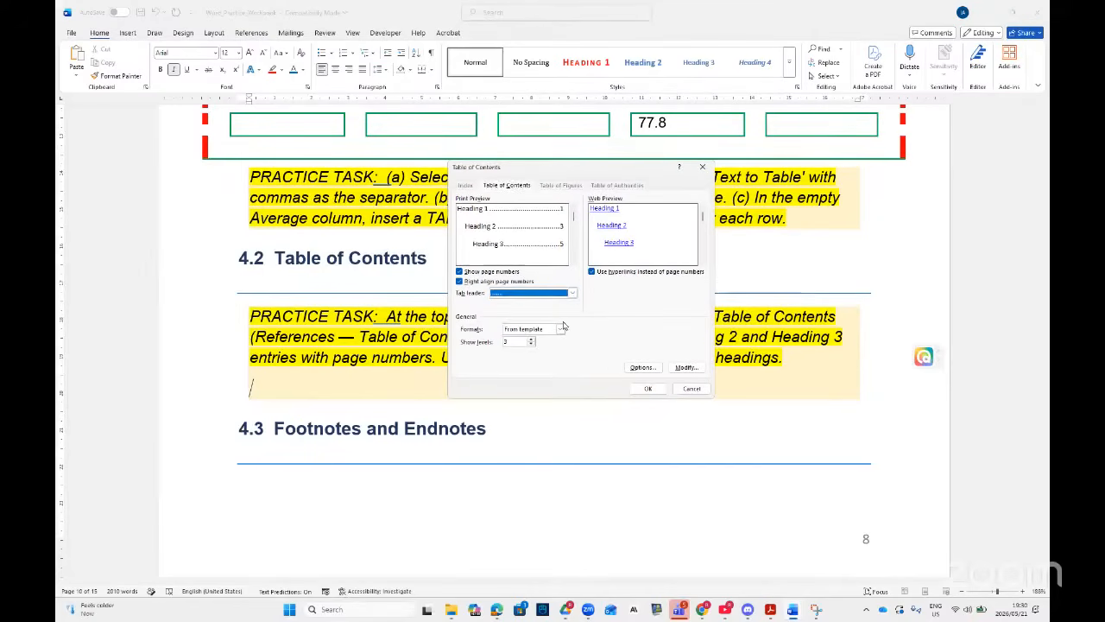
pyautogui.click(561, 330)
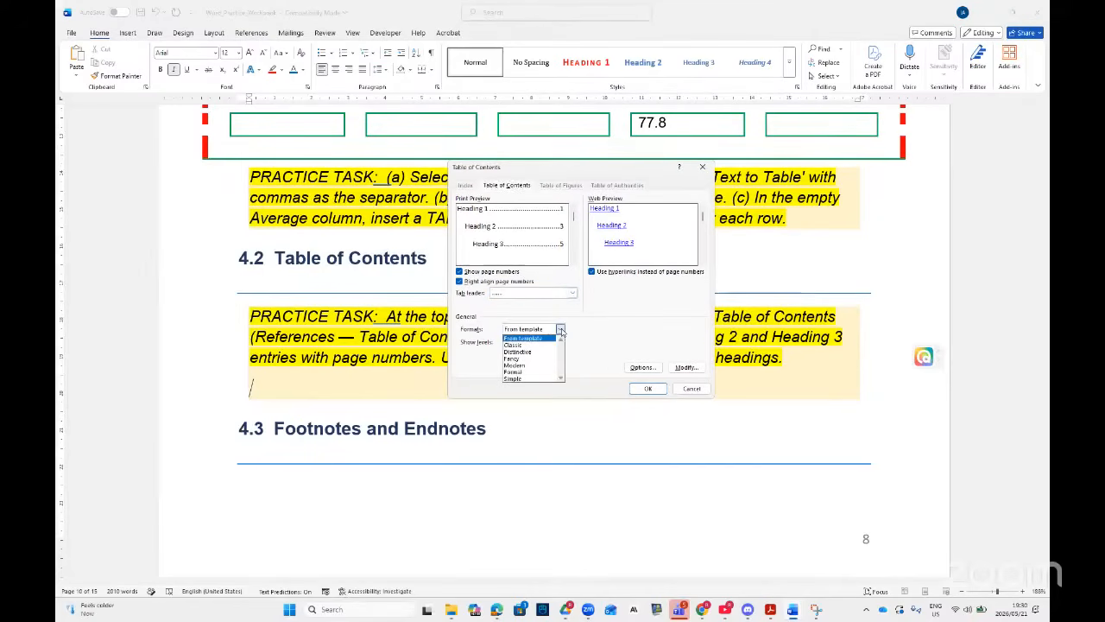
pyautogui.click(518, 358)
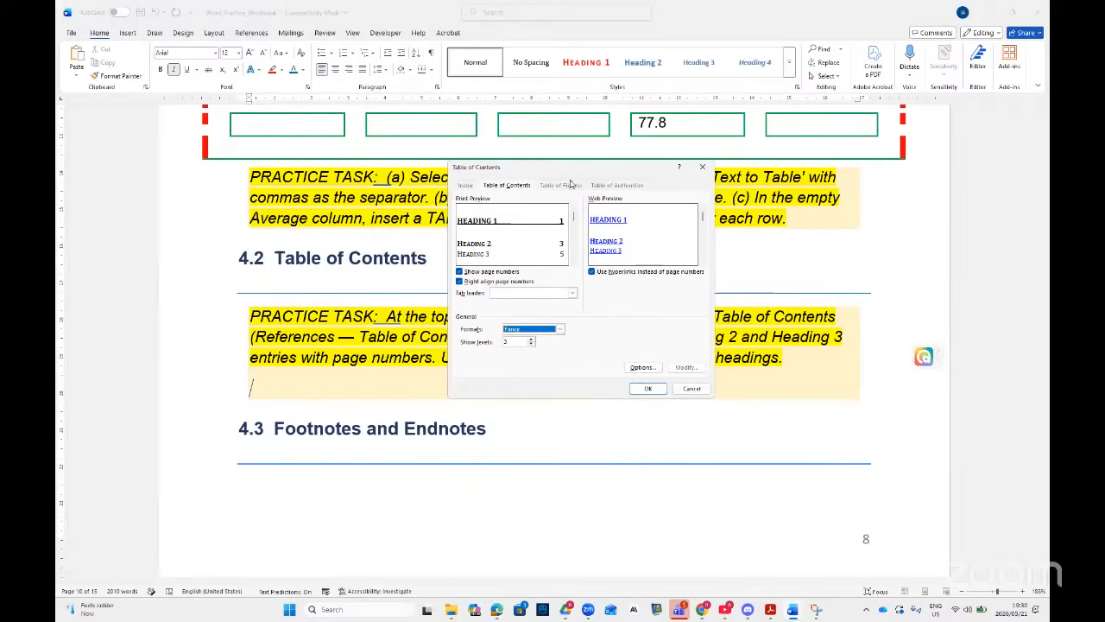
pyautogui.moveTo(576, 166); pyautogui.dragTo(579, 164)
pyautogui.moveTo(523, 79); pyautogui.dragTo(527, 71)
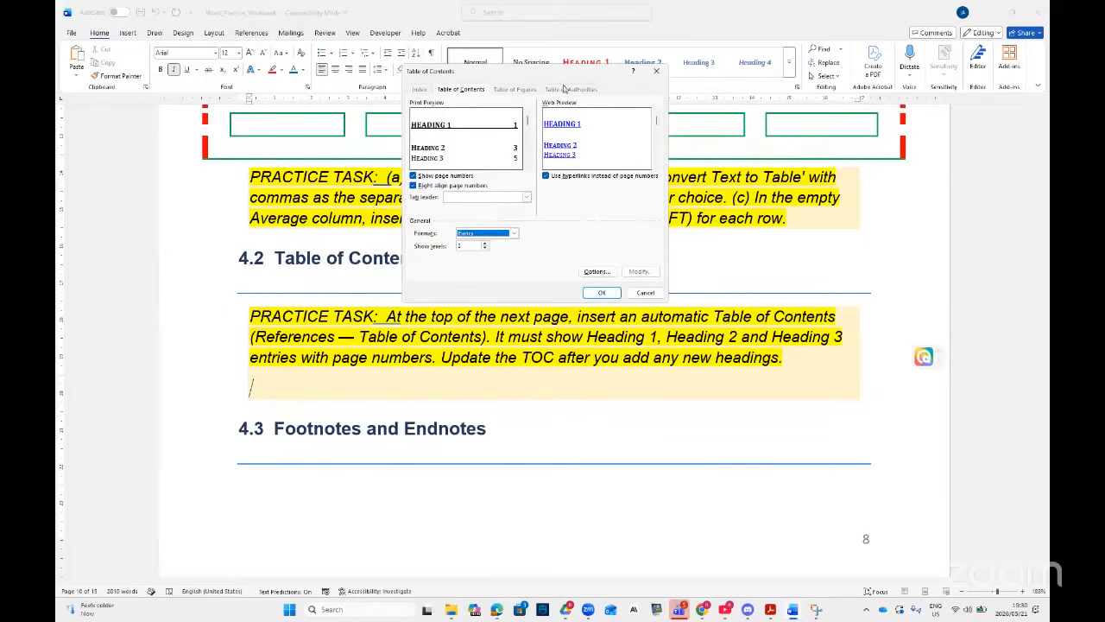
pyautogui.moveTo(560, 77); pyautogui.dragTo(556, 112)
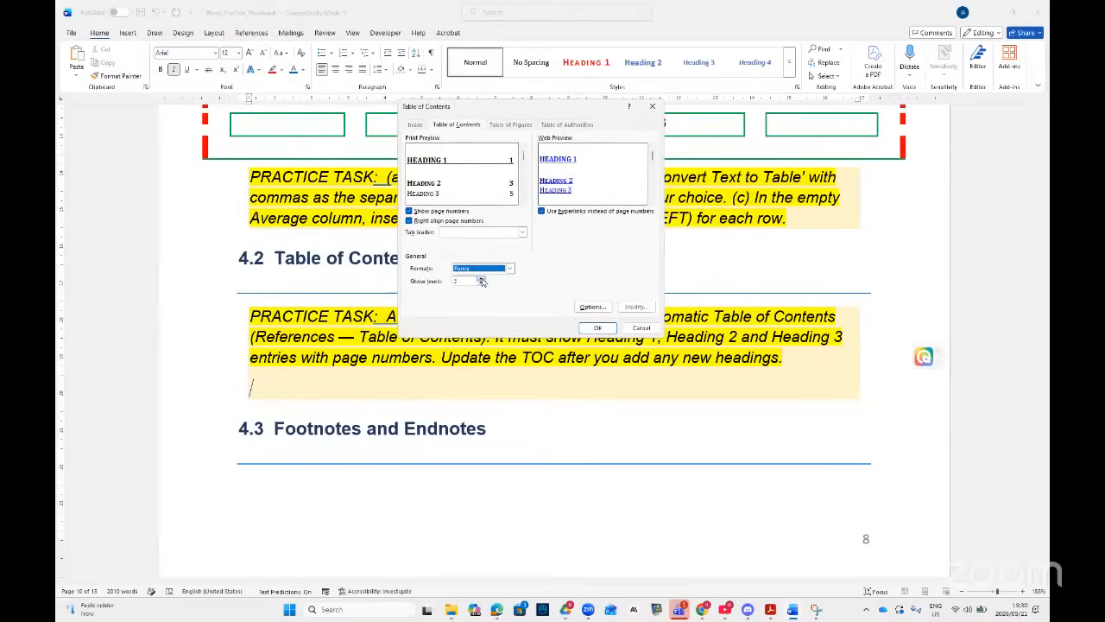
pyautogui.click(593, 308)
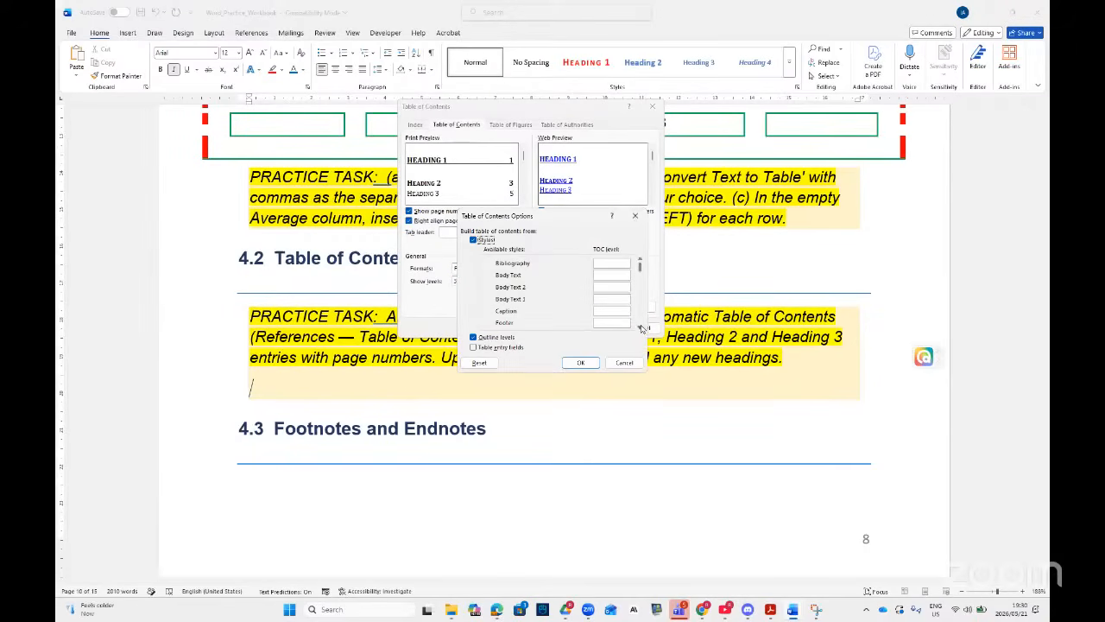
# - Assign TOC level 4 to the List Number 3 style in the table of contents options and accept the options
pyautogui.click(641, 329)
pyautogui.click(640, 329)
pyautogui.click(640, 329)
pyautogui.click(640, 329)
pyautogui.click(640, 329)
pyautogui.click(640, 329)
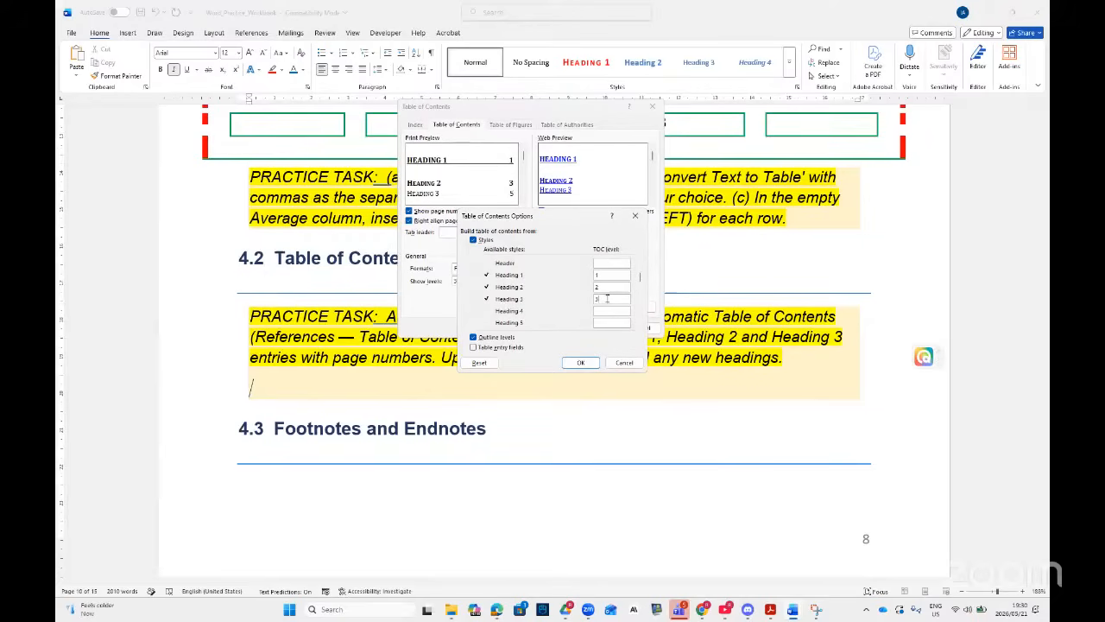
pyautogui.moveTo(640, 293); pyautogui.dragTo(631, 332)
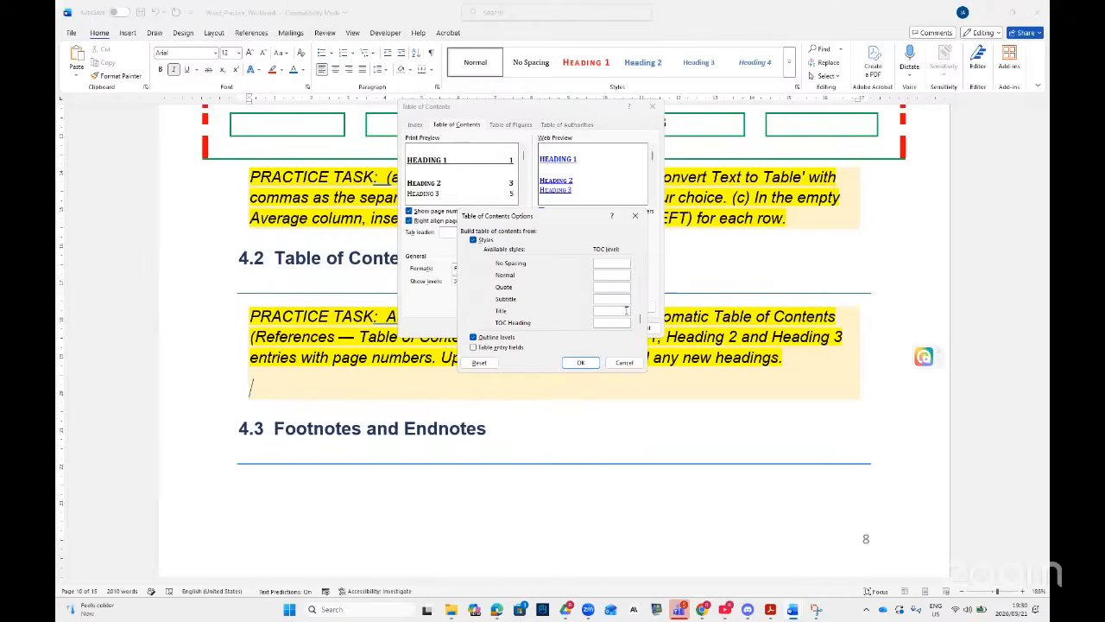
pyautogui.click(641, 307)
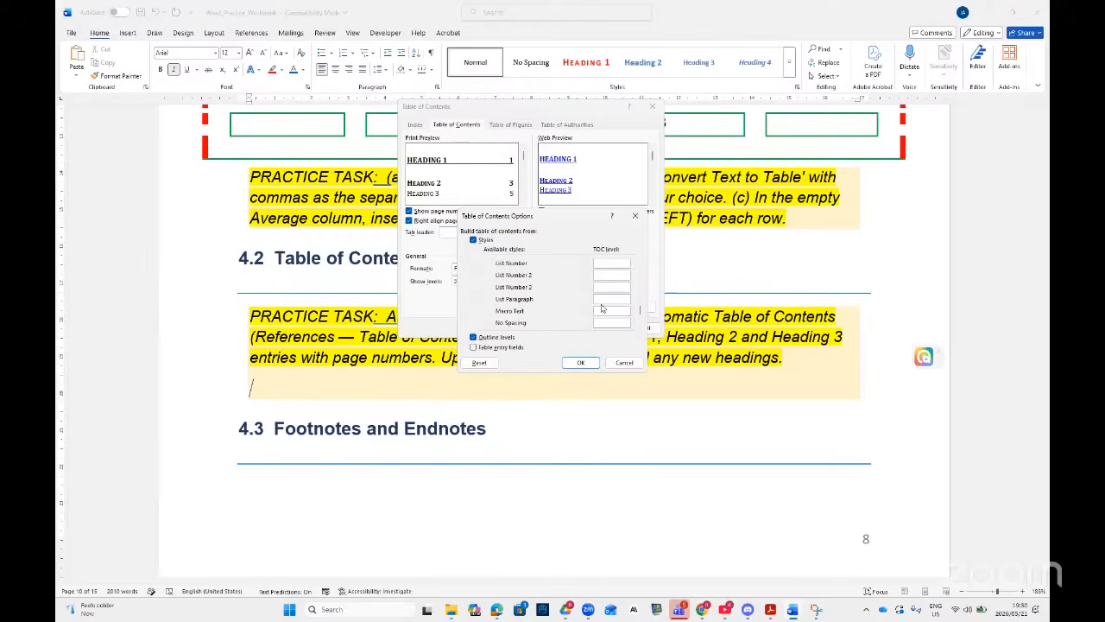
pyautogui.scroll(-2, 583, 319)
pyautogui.scroll(-1, 582, 319)
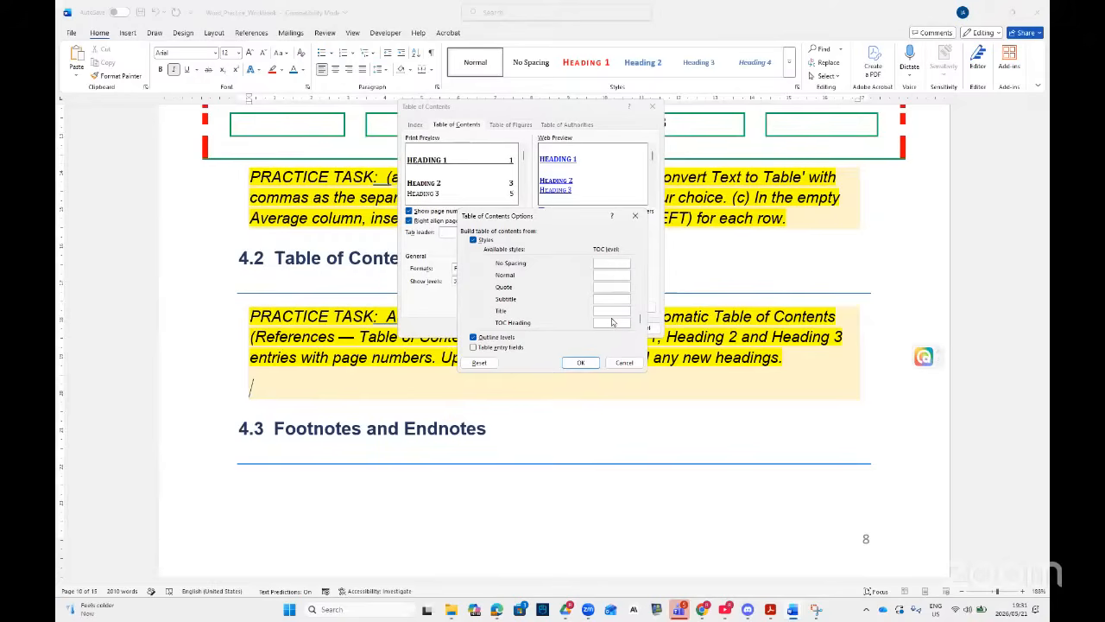
pyautogui.scroll(2, 609, 321)
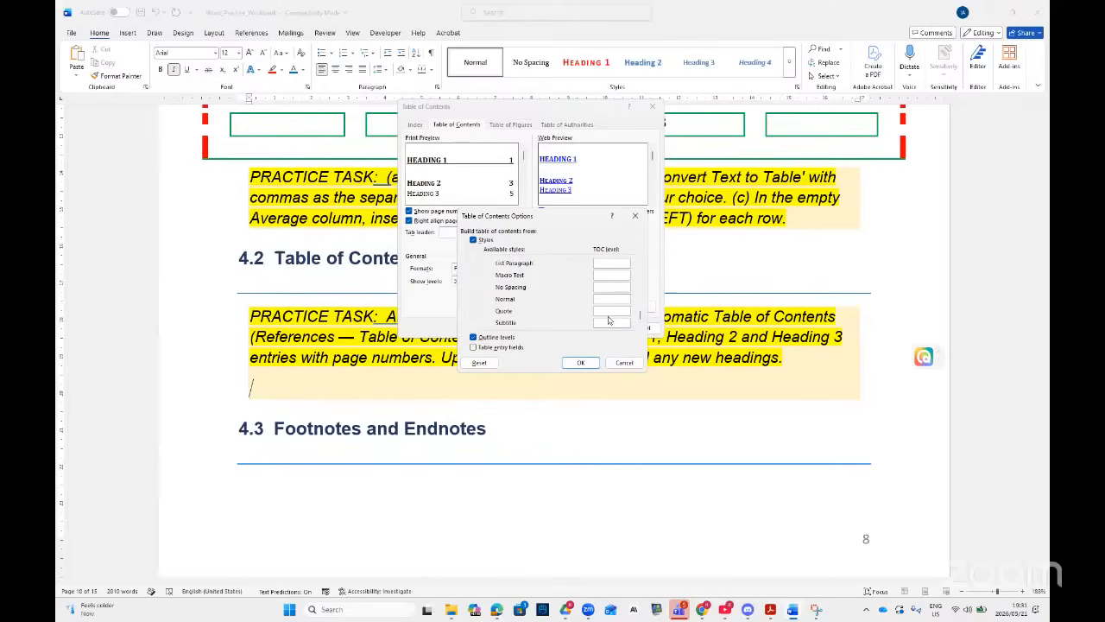
pyautogui.scroll(2, 604, 317)
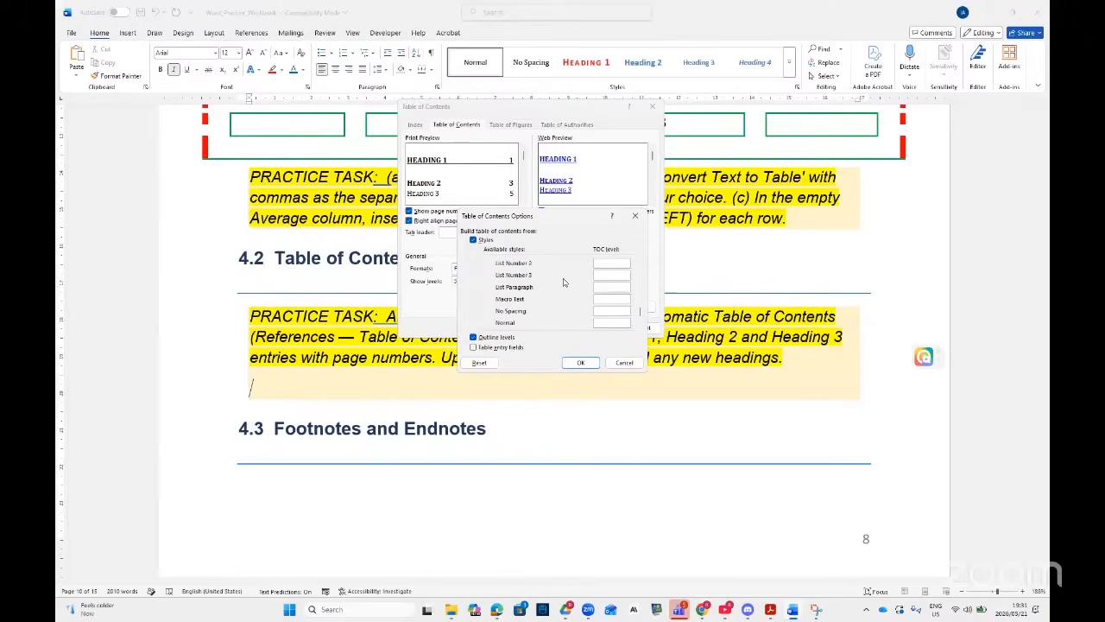
pyautogui.write('4')
pyautogui.click(581, 362)
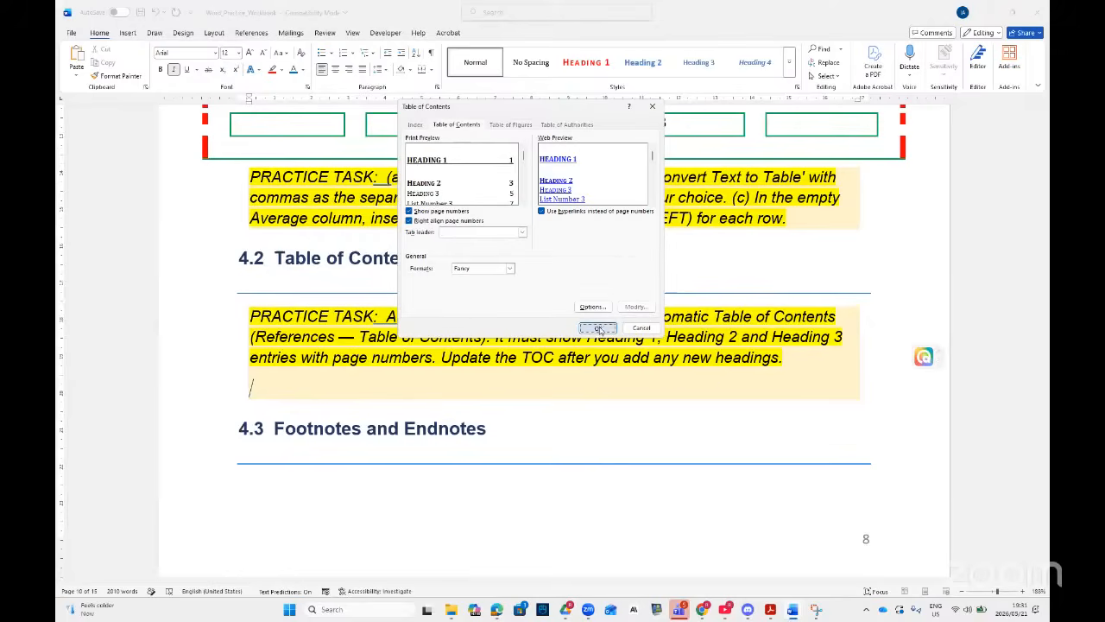
# - Insert the configured table of contents below the practice task in section 4.2 and check the inserted entries
pyautogui.click(597, 328)
pyautogui.scroll(2, 570, 351)
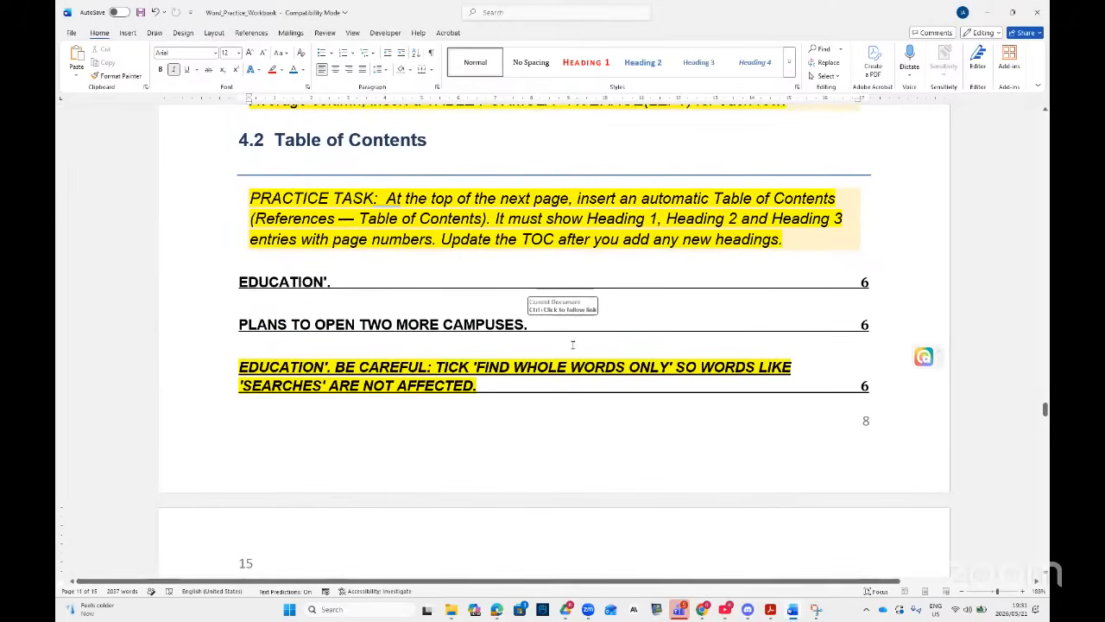
pyautogui.scroll(-7, 569, 348)
pyautogui.scroll(3, 570, 345)
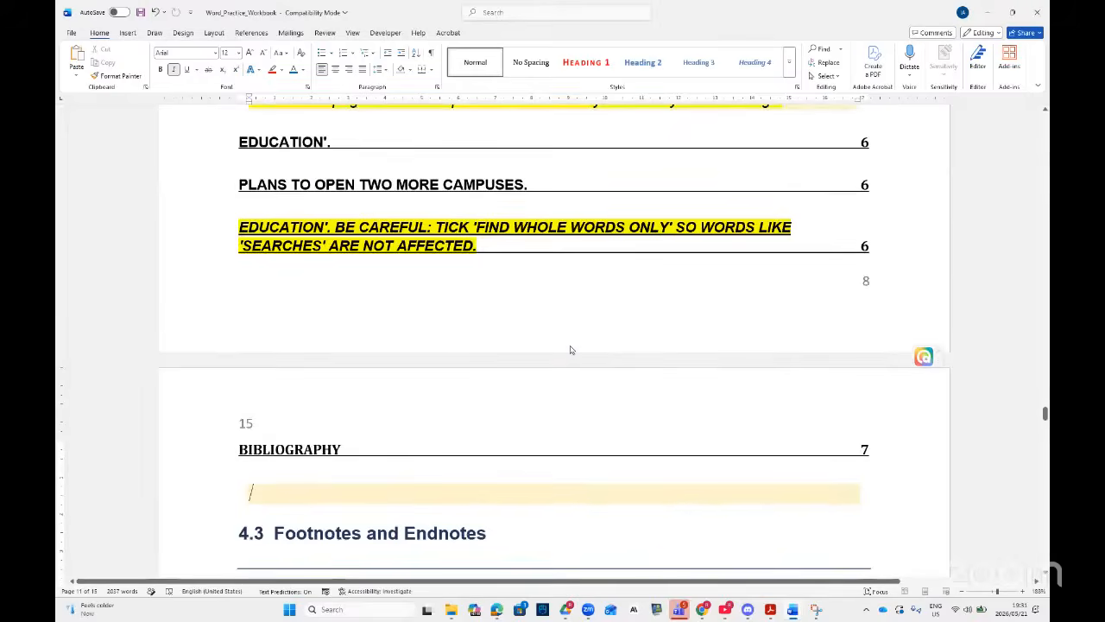
# - Insert a page break after "Update the TOC after you add any new headings." to move the table of contents to a new page
pyautogui.click(315, 168)
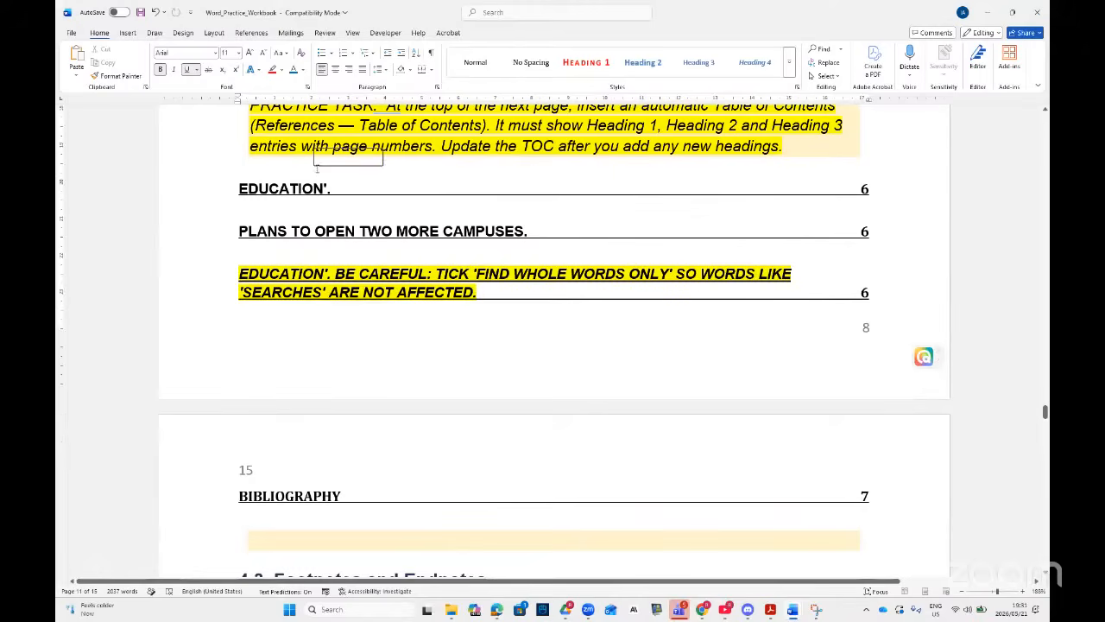
pyautogui.click(795, 157)
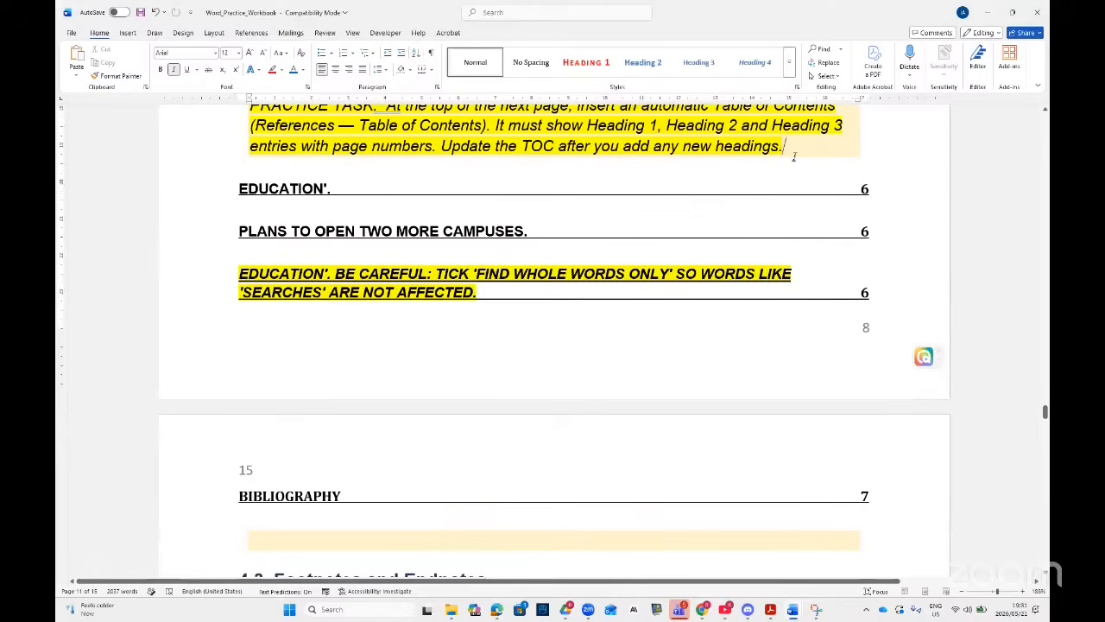
pyautogui.hotkey('ctrl', 'Return')
pyautogui.scroll(-5, 774, 175)
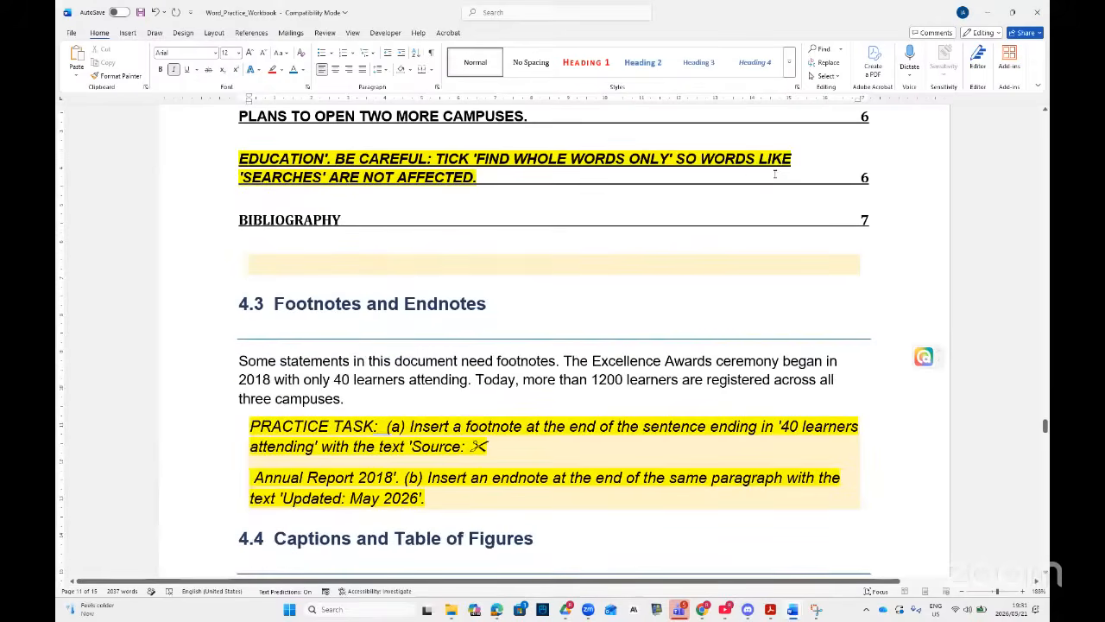
pyautogui.scroll(2, 573, 173)
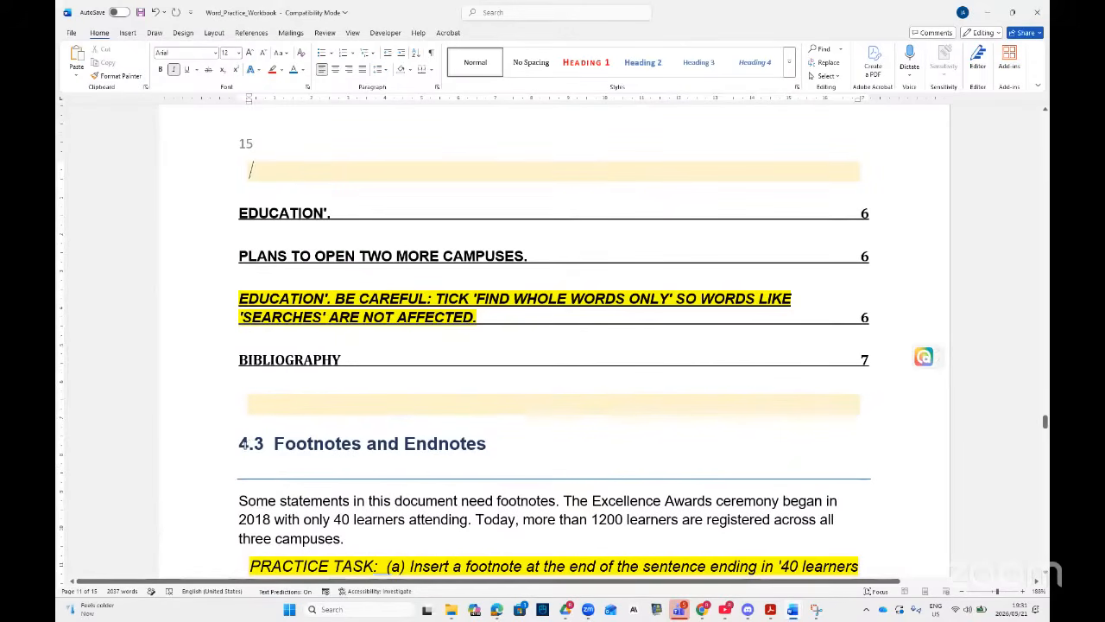
# - Add an empty paragraph above the "4.3 Footnotes and Endnotes" heading
pyautogui.click(236, 443)
pyautogui.press('Return')
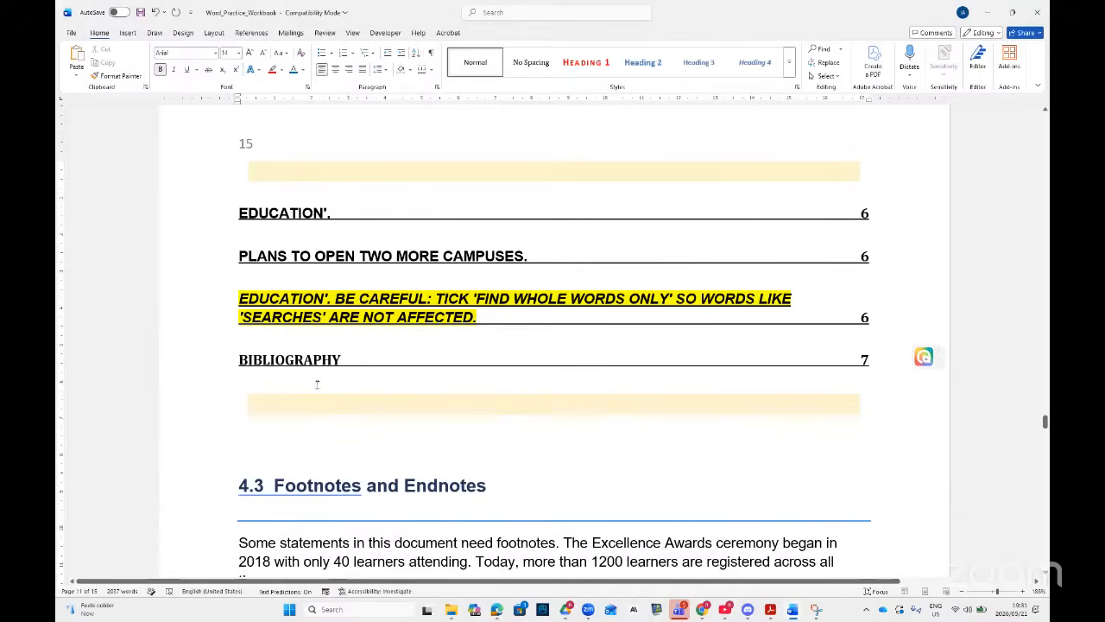
pyautogui.click(247, 35)
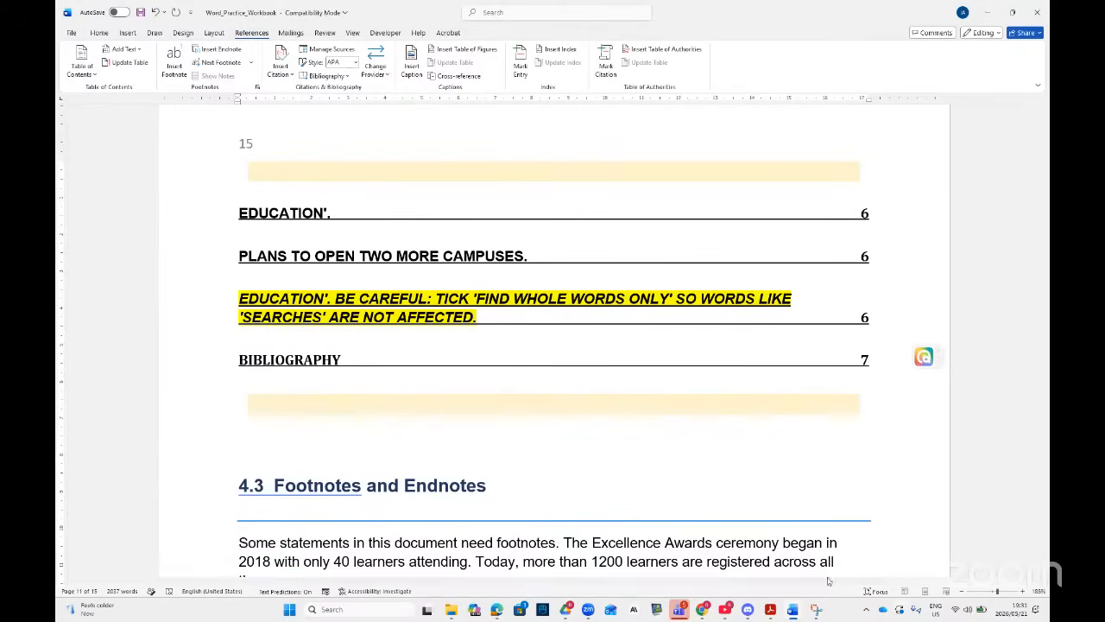
# - Switch to the topics PDF in Acrobat, tick off Tables and Table of Contents, and bracket the Footnotes and Endnotes and Captions rows in section 1.4
pyautogui.moveTo(775, 615)
pyautogui.click(773, 611)
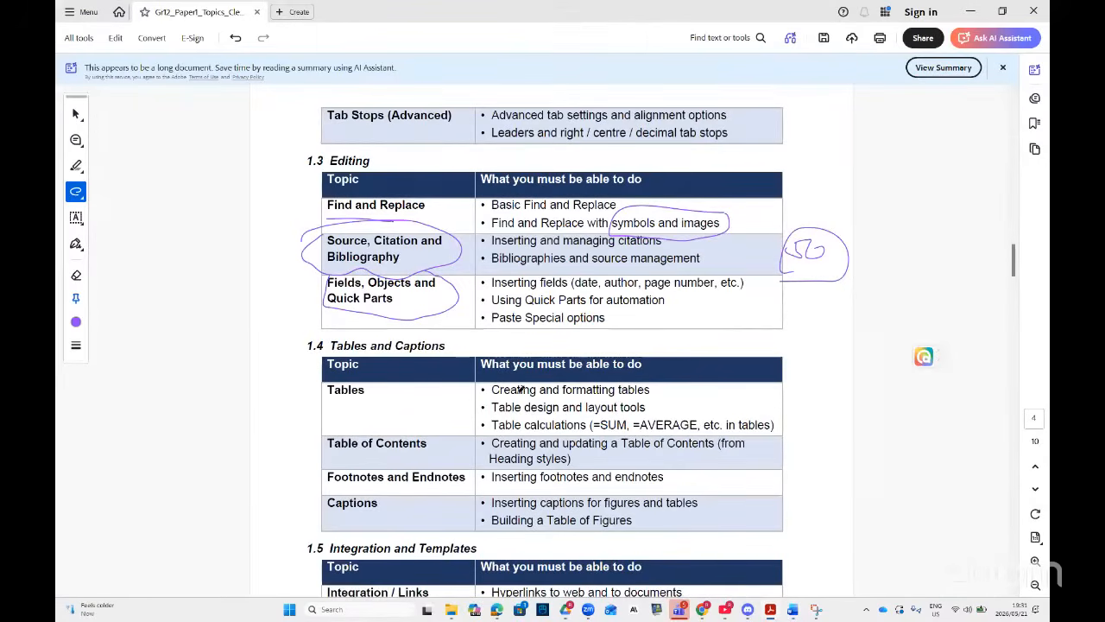
pyautogui.scroll(-2, 412, 341)
pyautogui.moveTo(412, 341); pyautogui.dragTo(451, 335)
pyautogui.moveTo(436, 378); pyautogui.dragTo(481, 365)
pyautogui.scroll(-1, 415, 398)
pyautogui.moveTo(326, 344)
pyautogui.mouseDown()
pyautogui.moveTo(313, 351)
pyautogui.moveTo(328, 388)
pyautogui.moveTo(347, 400)
pyautogui.mouseUp()
# - Examine the PDF topics under 1.5 Integration and Templates and 1.6 Mail Merge, and return to section 1.4
pyautogui.scroll(-4, 414, 412)
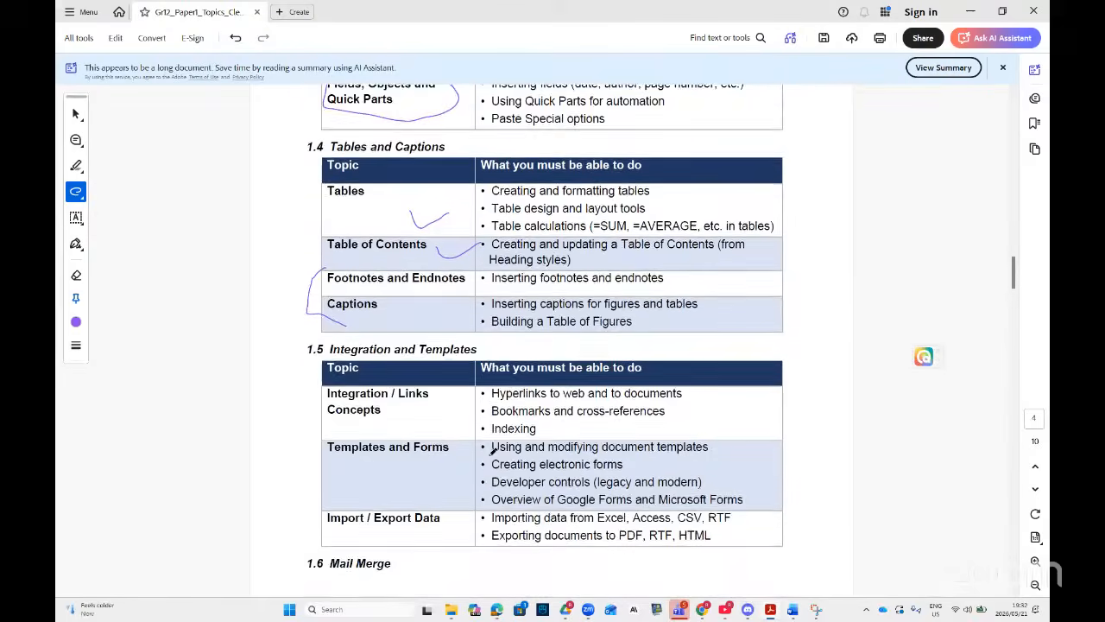
pyautogui.scroll(-8, 493, 451)
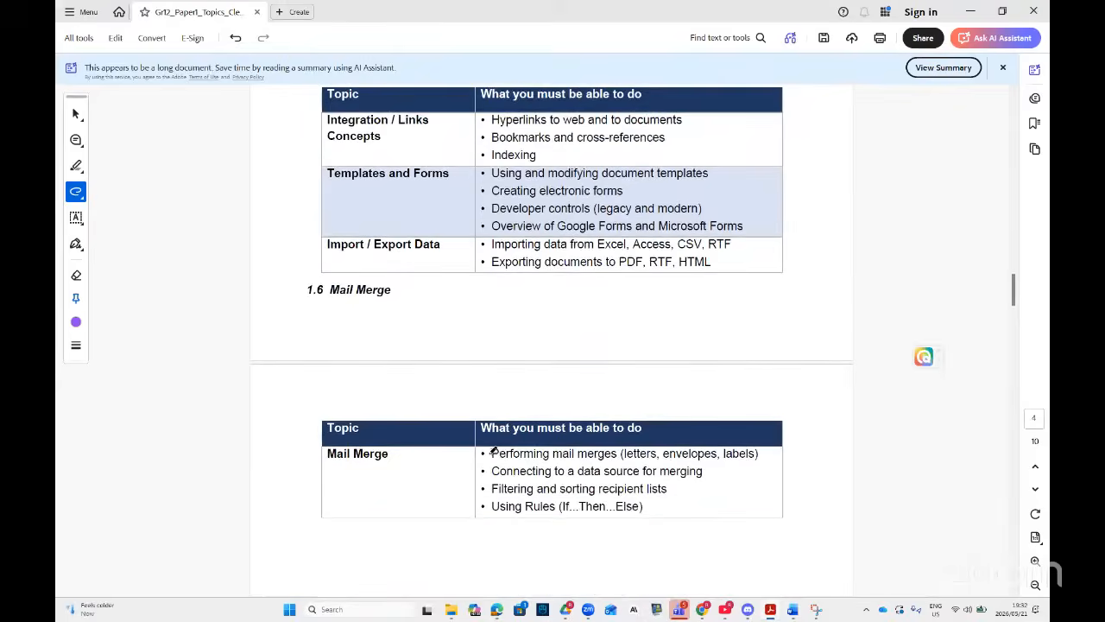
pyautogui.scroll(3, 493, 450)
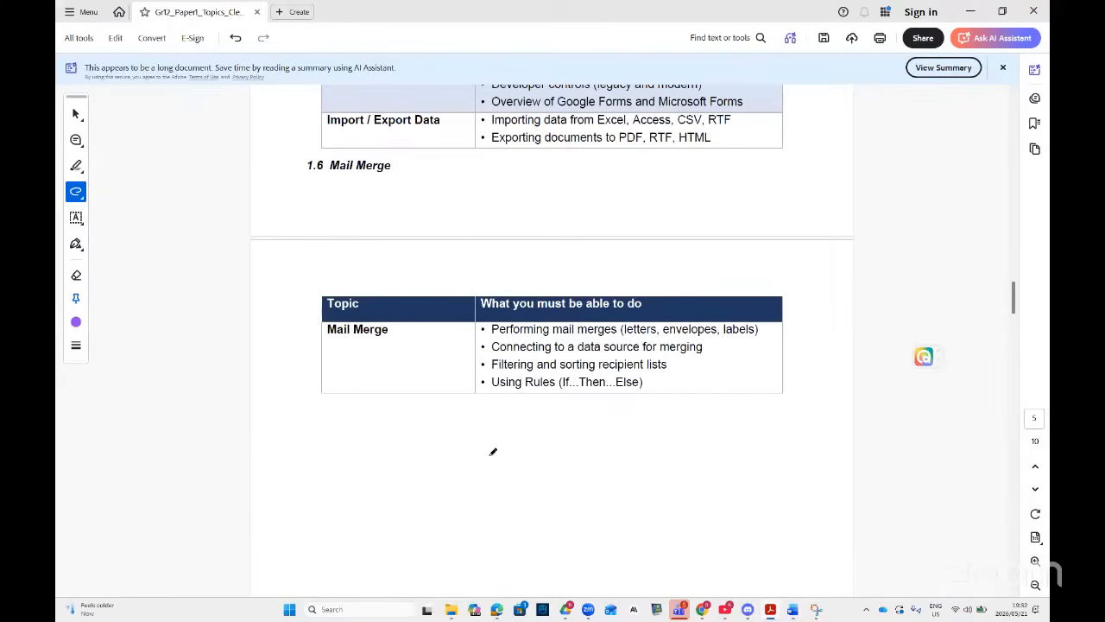
pyautogui.scroll(4, 493, 451)
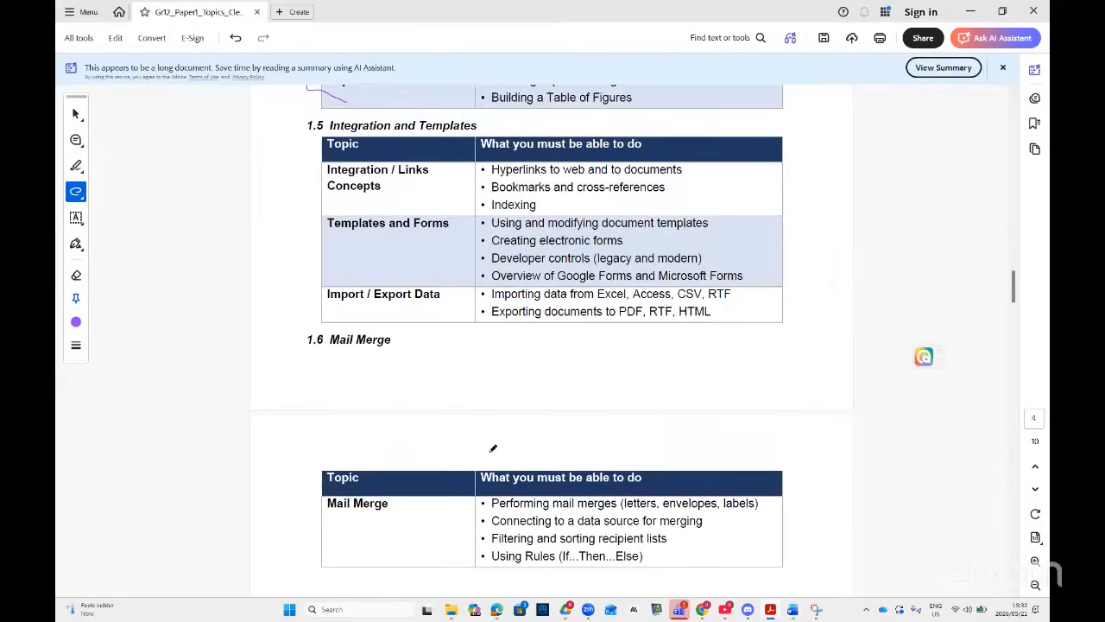
pyautogui.scroll(-5, 488, 444)
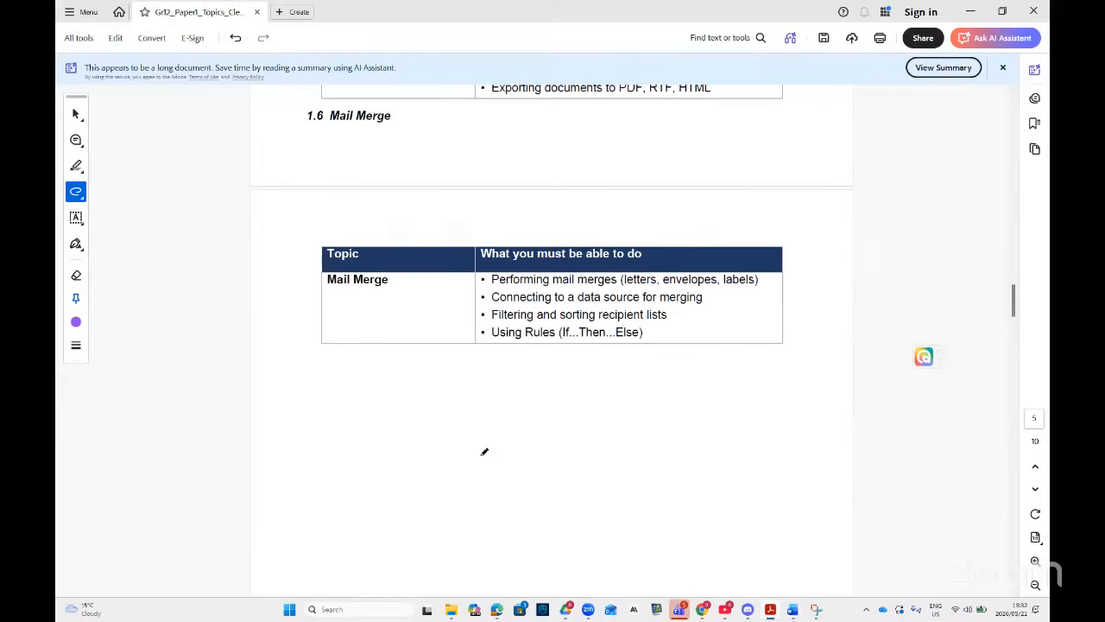
pyautogui.scroll(5, 488, 444)
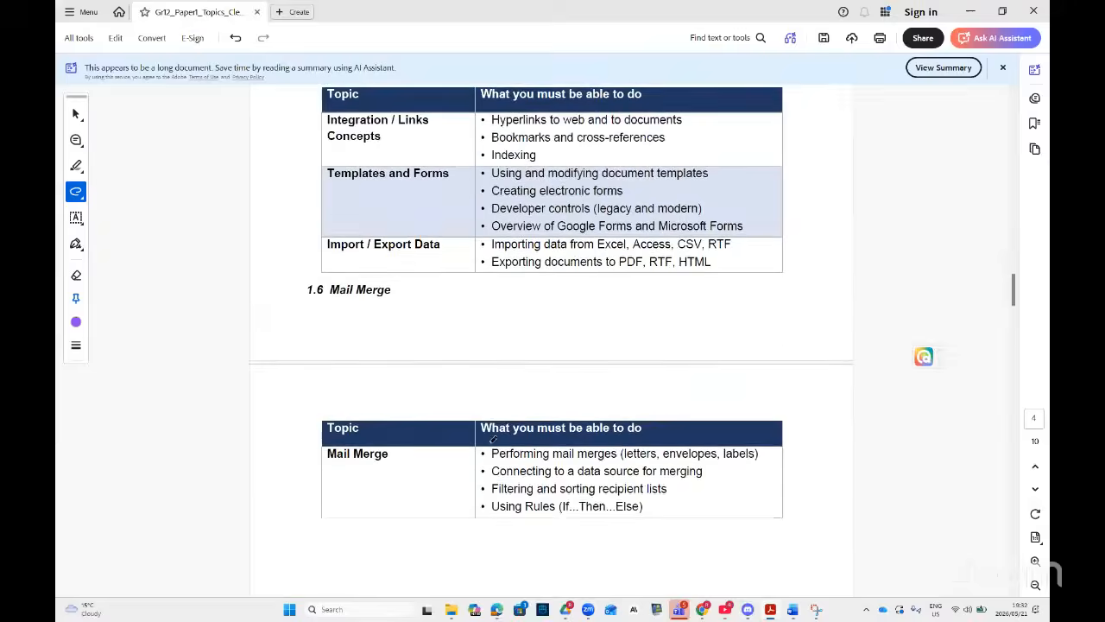
pyautogui.scroll(1, 492, 438)
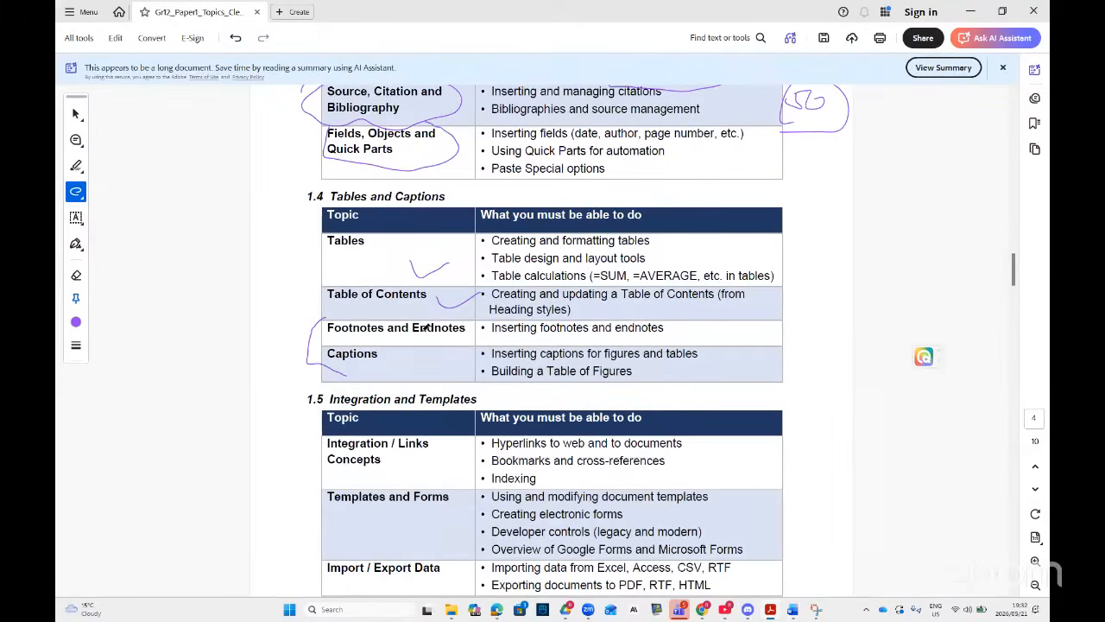
pyautogui.scroll(-1, 426, 327)
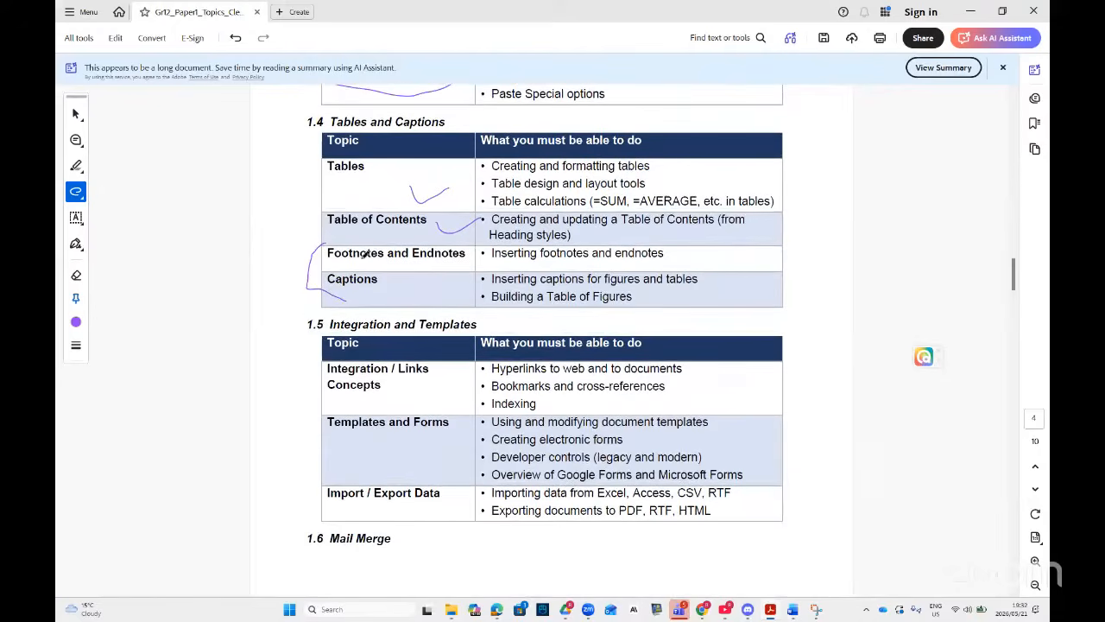
# - Underline Footnotes and Endnotes freehand in the PDF and switch back to the practice workbook in Word
pyautogui.moveTo(328, 265); pyautogui.dragTo(457, 266)
pyautogui.click(771, 610)
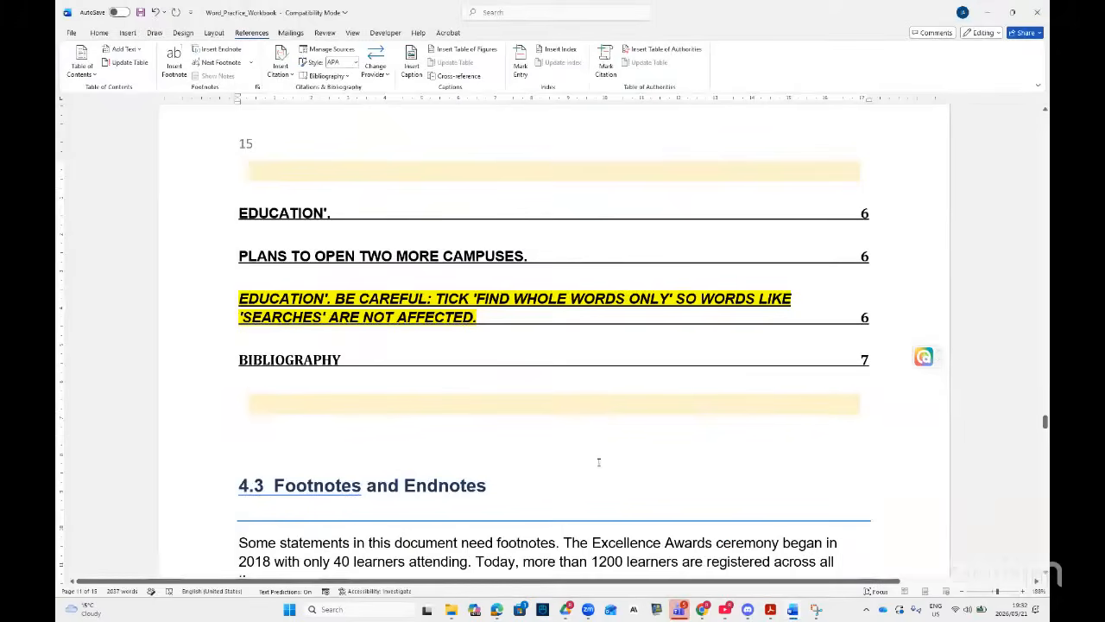
# - Open the footnote and endnote settings for the sentence ending in "40 learners attending" and choose Bottom of page as the footnote location
pyautogui.scroll(-5, 659, 501)
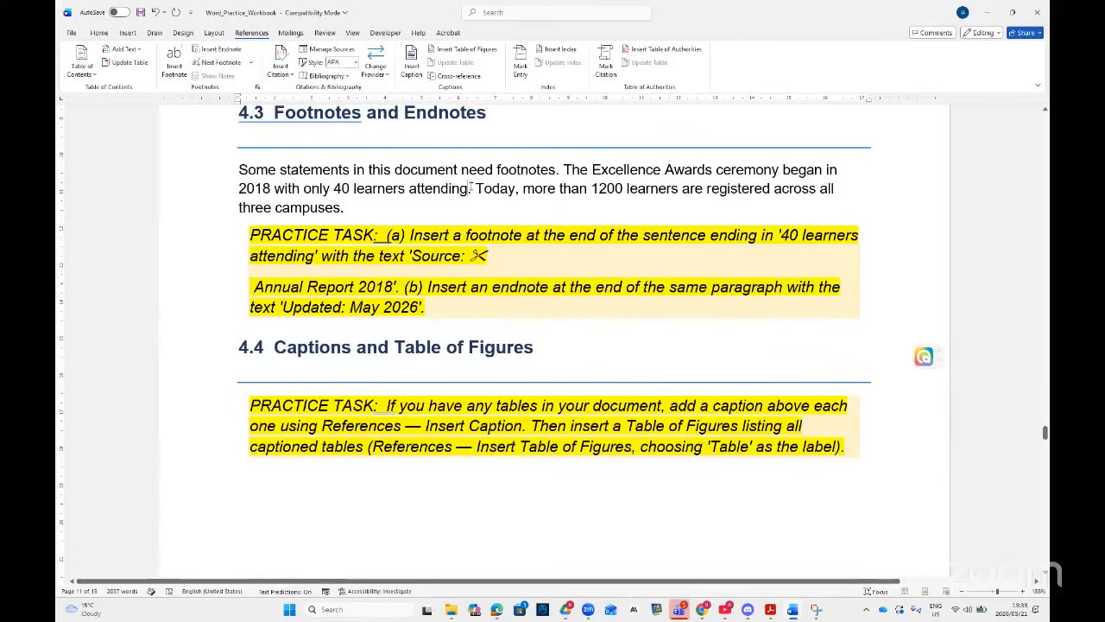
pyautogui.click(471, 188)
pyautogui.scroll(-1, 467, 188)
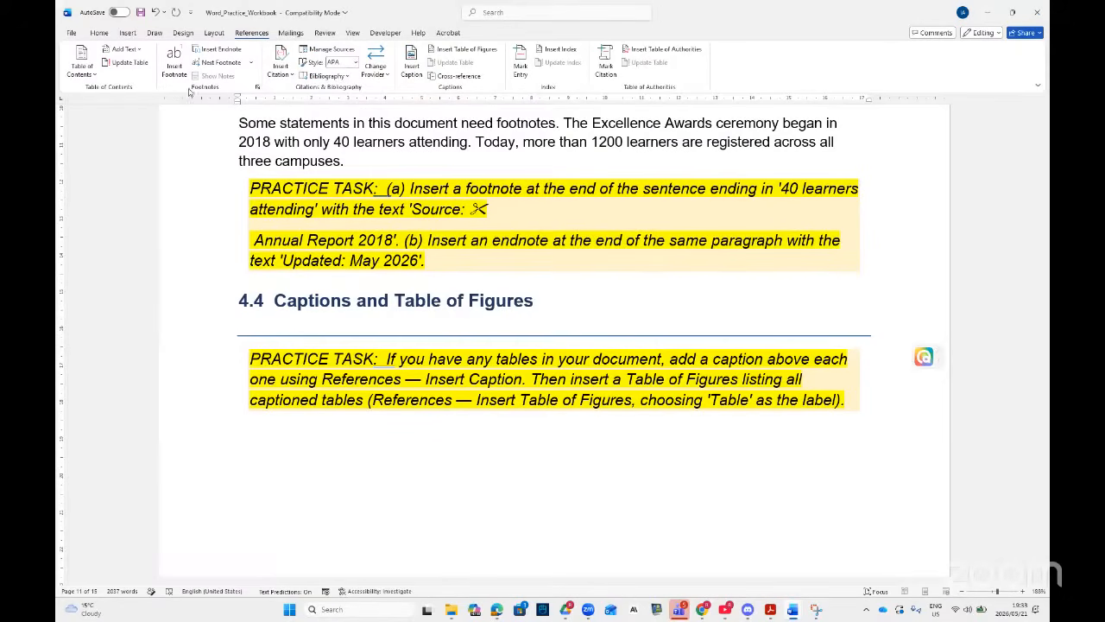
pyautogui.click(259, 88)
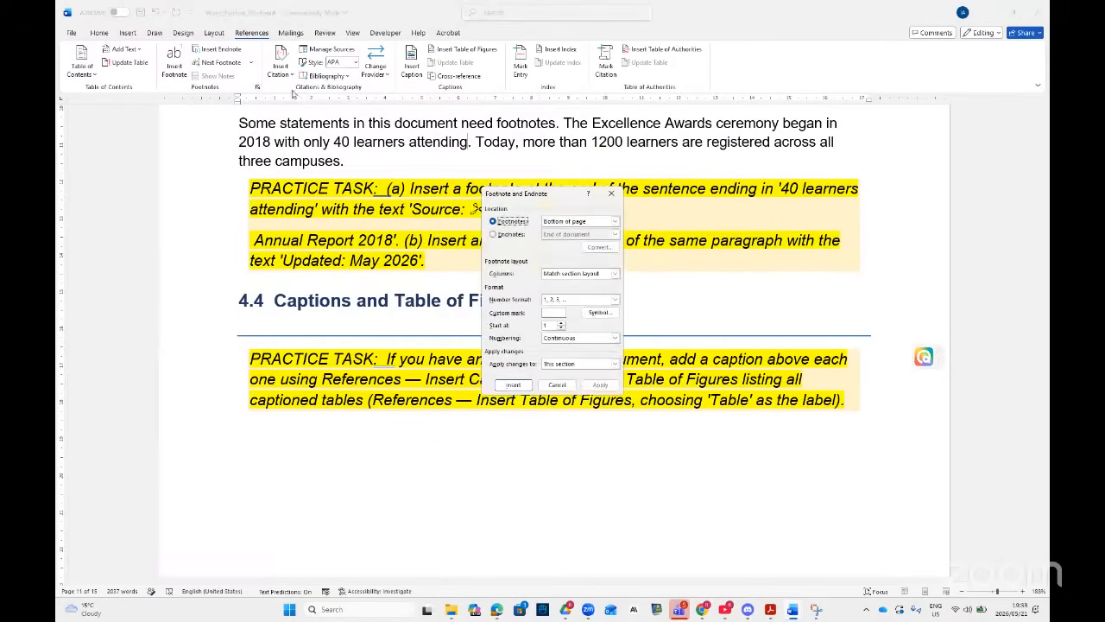
pyautogui.moveTo(541, 200); pyautogui.dragTo(553, 202)
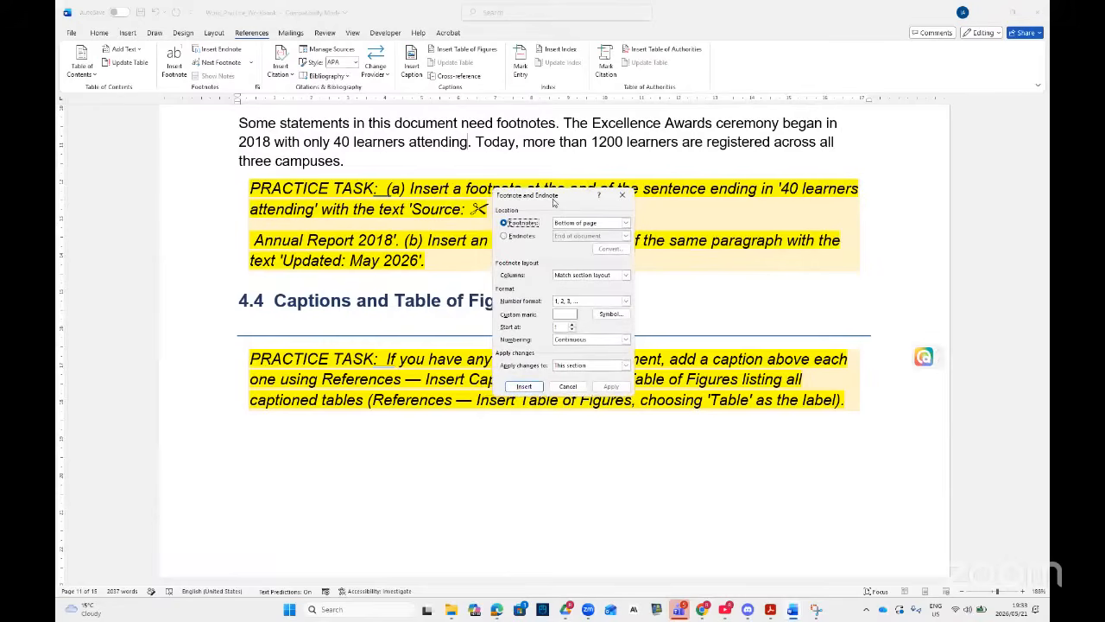
pyautogui.moveTo(554, 202); pyautogui.dragTo(644, 244)
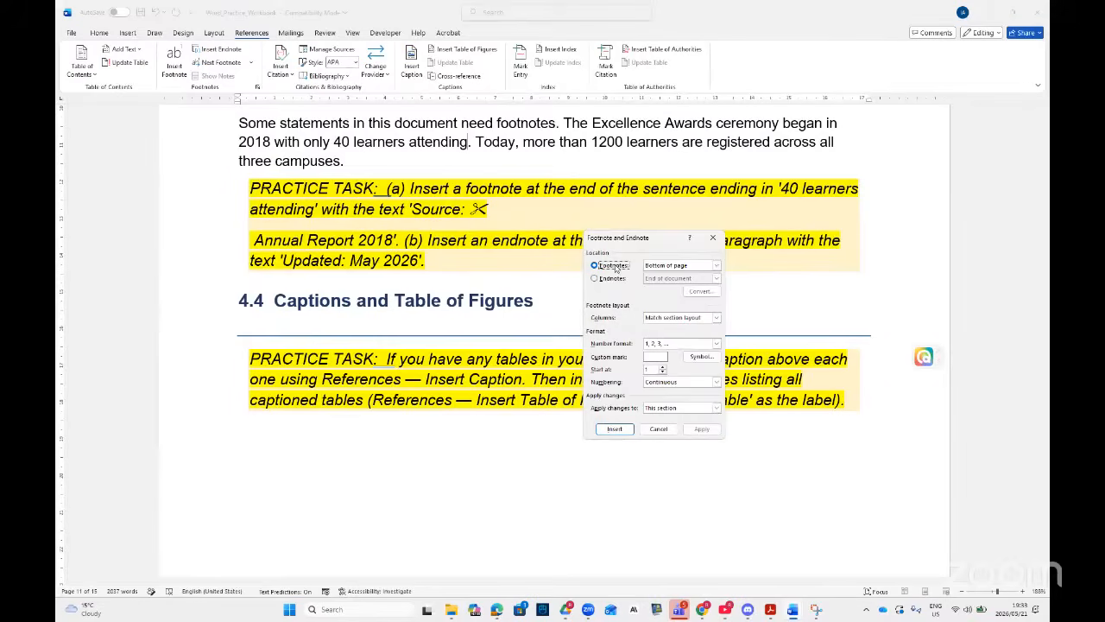
pyautogui.click(716, 266)
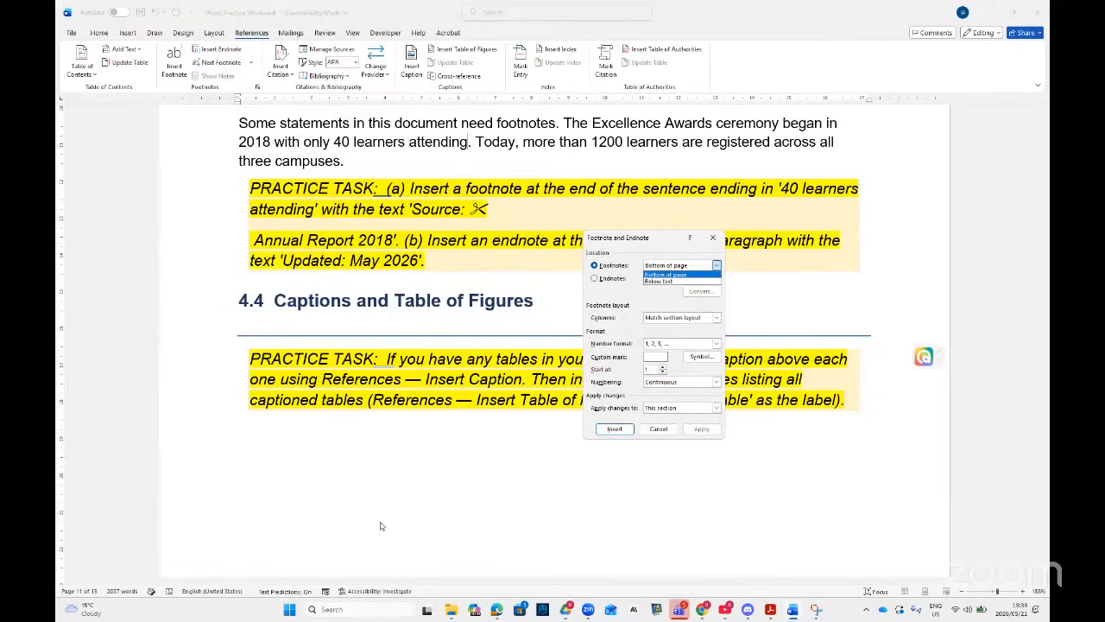
pyautogui.click(672, 275)
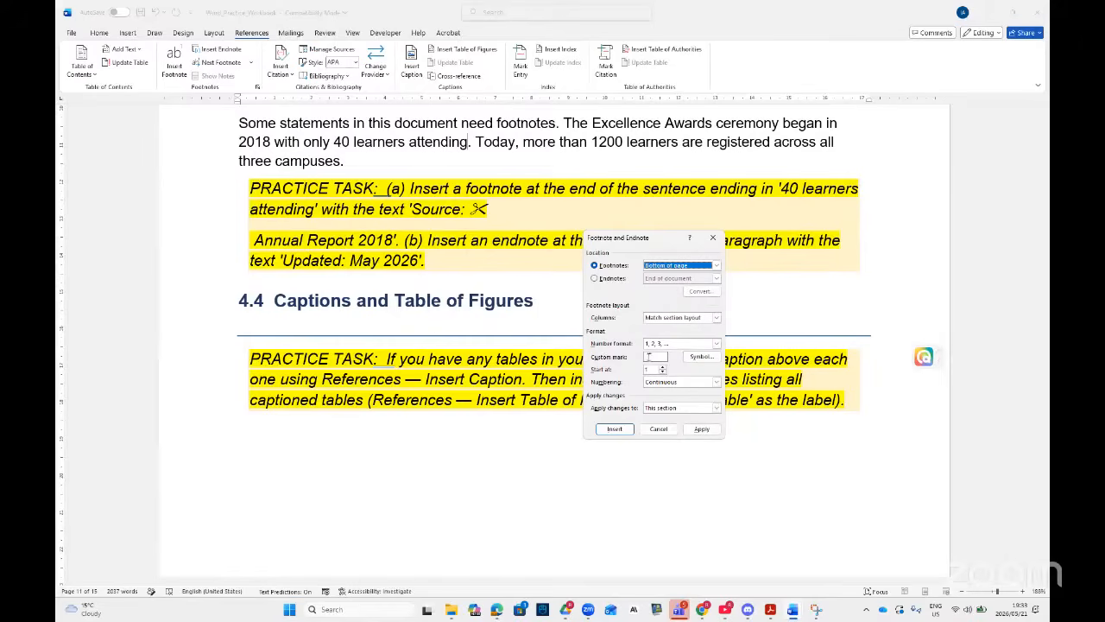
# - Set the footnote's custom mark to the scissors symbol, Wingdings character 34
pyautogui.click(701, 356)
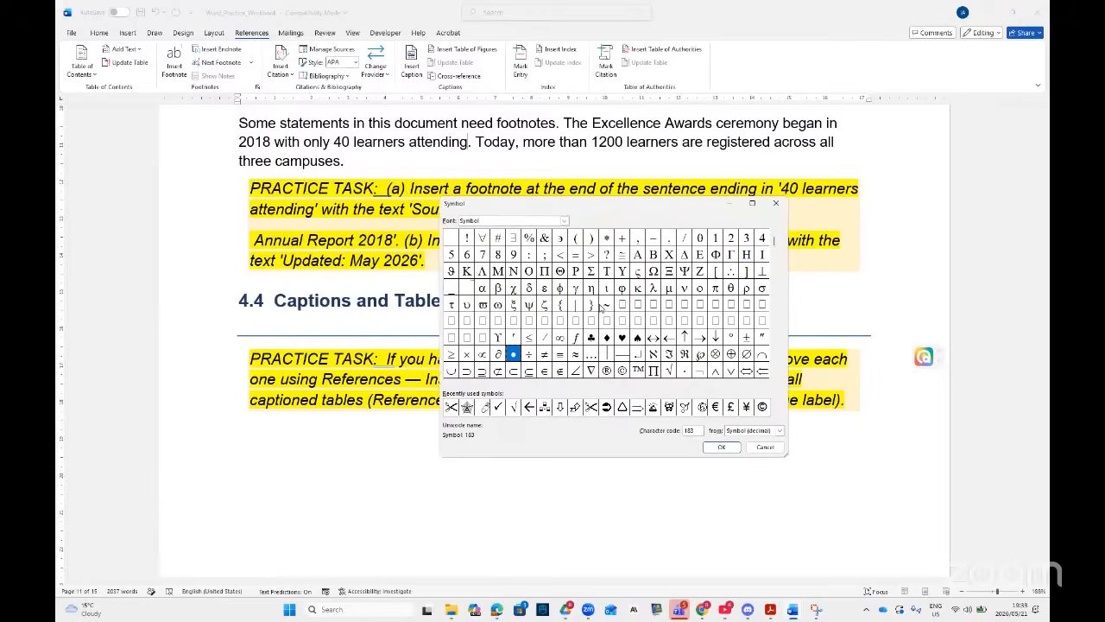
pyautogui.click(591, 407)
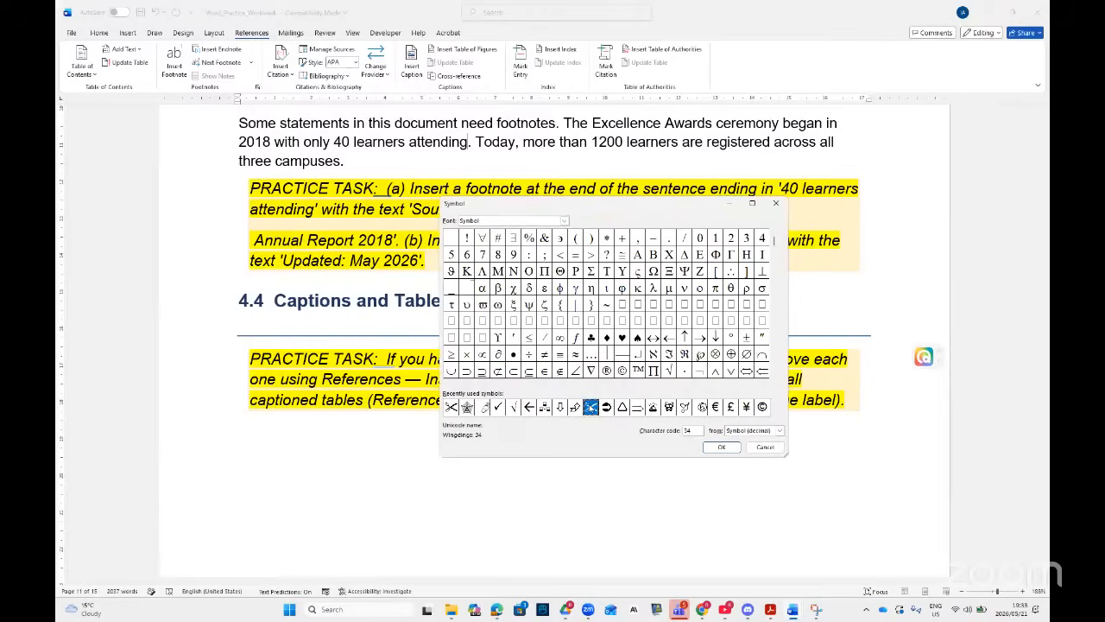
pyautogui.click(721, 446)
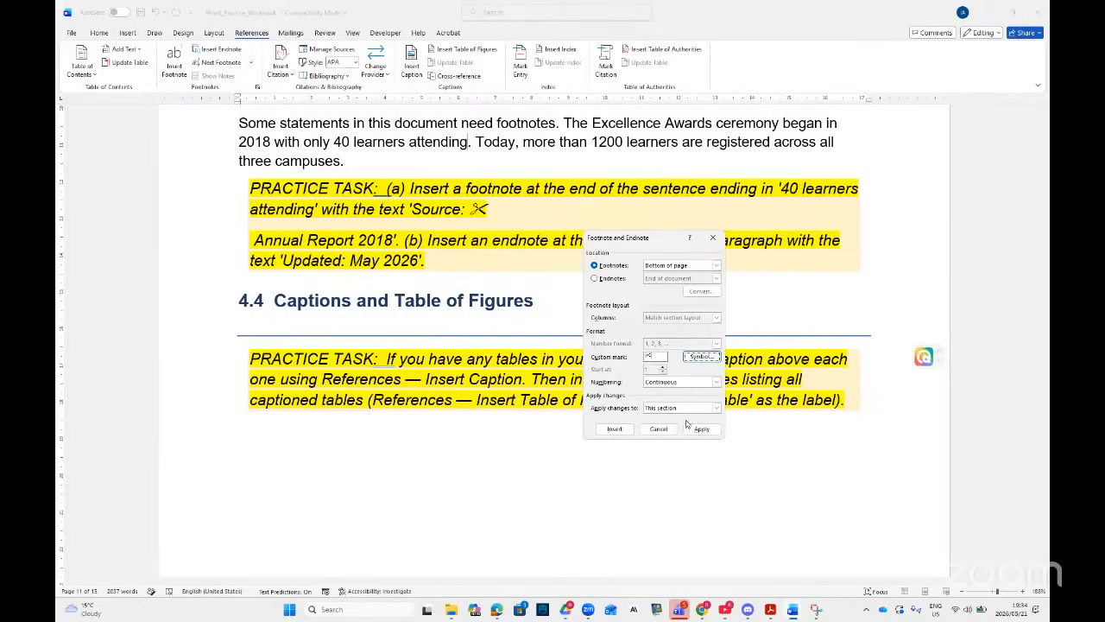
# - Insert the scissors-marked footnote with continuous numbering and enter the author's name followed by SOURCE as its text
pyautogui.click(717, 385)
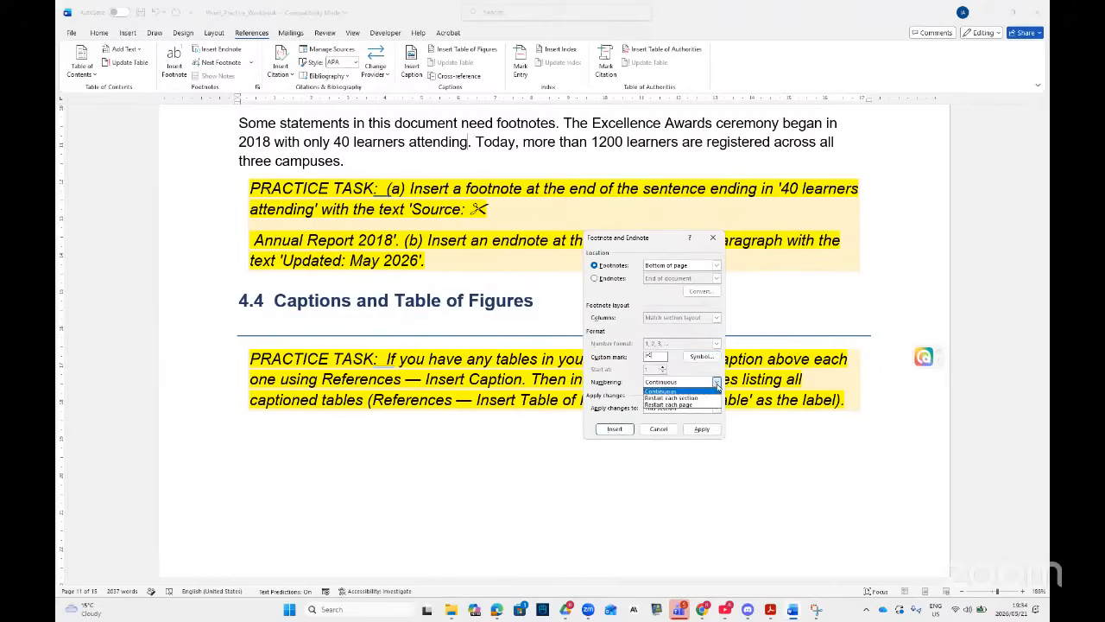
pyautogui.click(618, 389)
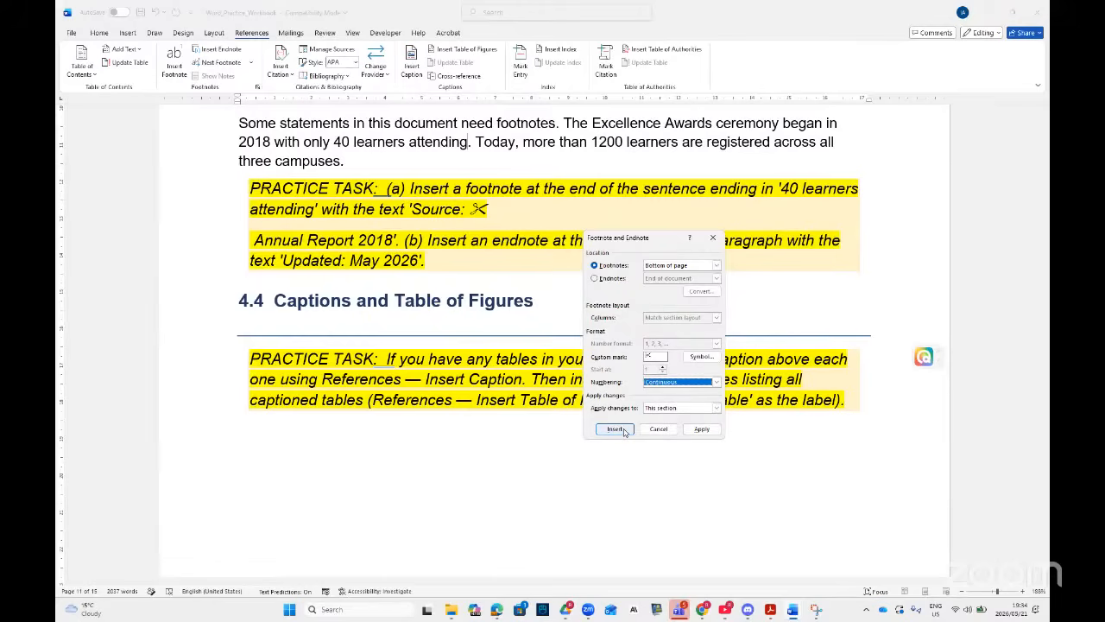
pyautogui.click(615, 429)
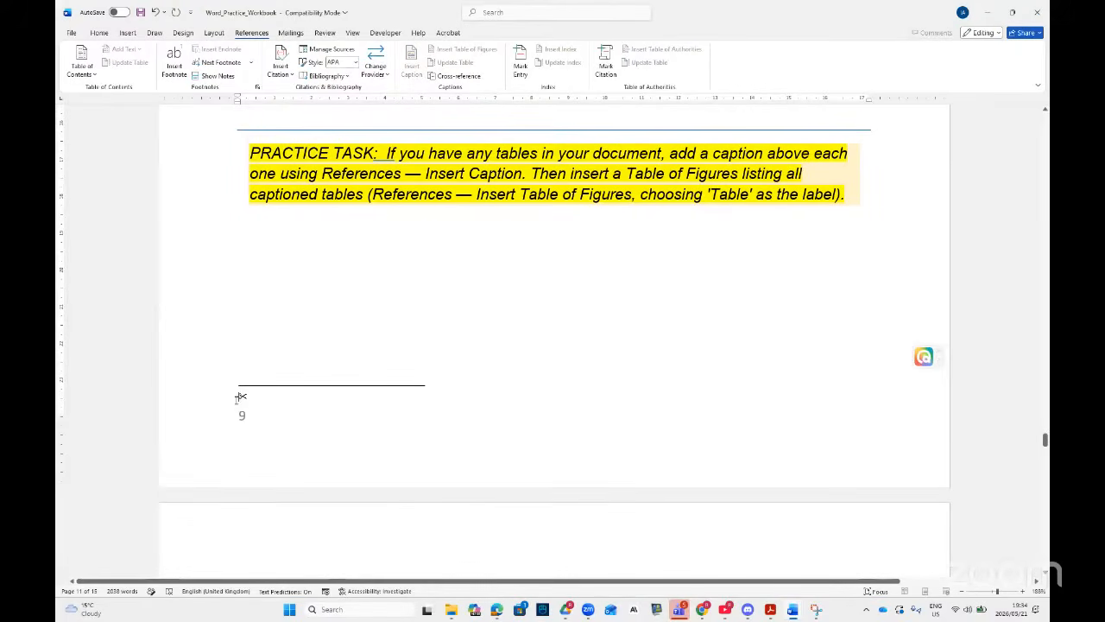
pyautogui.click(238, 398)
pyautogui.press('capslock')
pyautogui.write('SIRANTW')
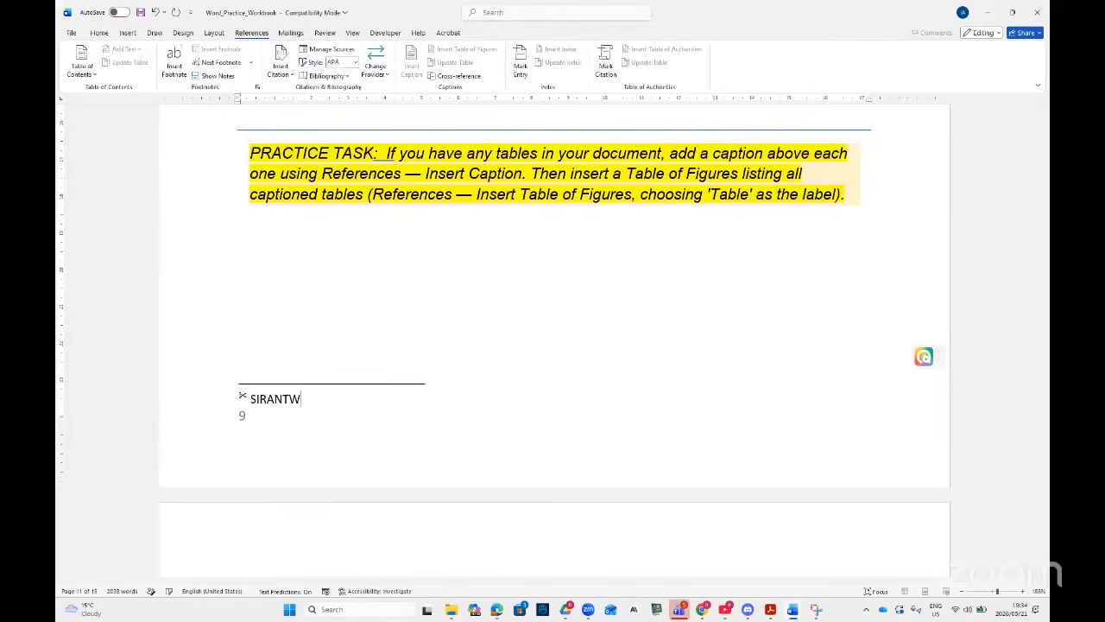
pyautogui.write('I SOURCE')
# - Insert an endnote located at the end of the document after the scissors mark following "40 learners attending"
pyautogui.scroll(5, 359, 376)
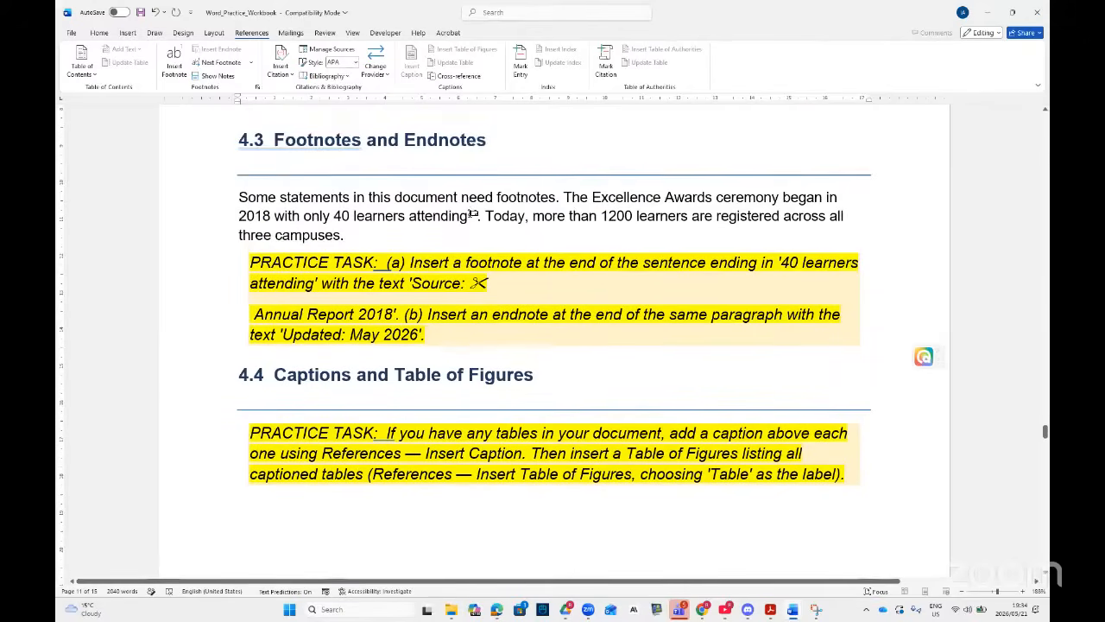
pyautogui.moveTo(471, 214)
pyautogui.click(474, 214)
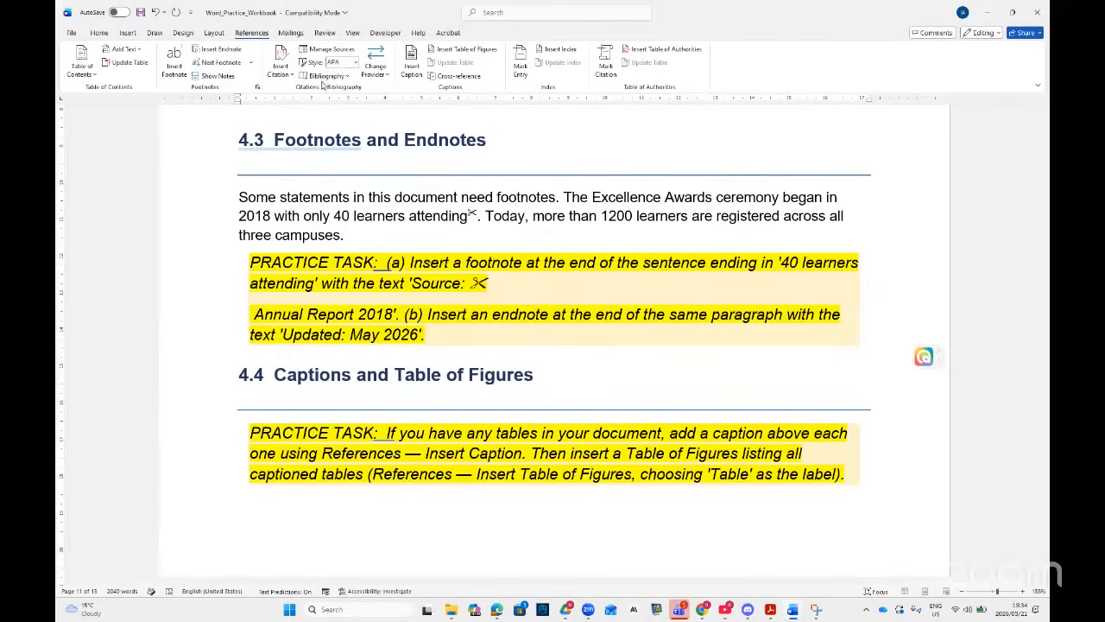
pyautogui.click(257, 89)
pyautogui.click(610, 278)
pyautogui.click(716, 279)
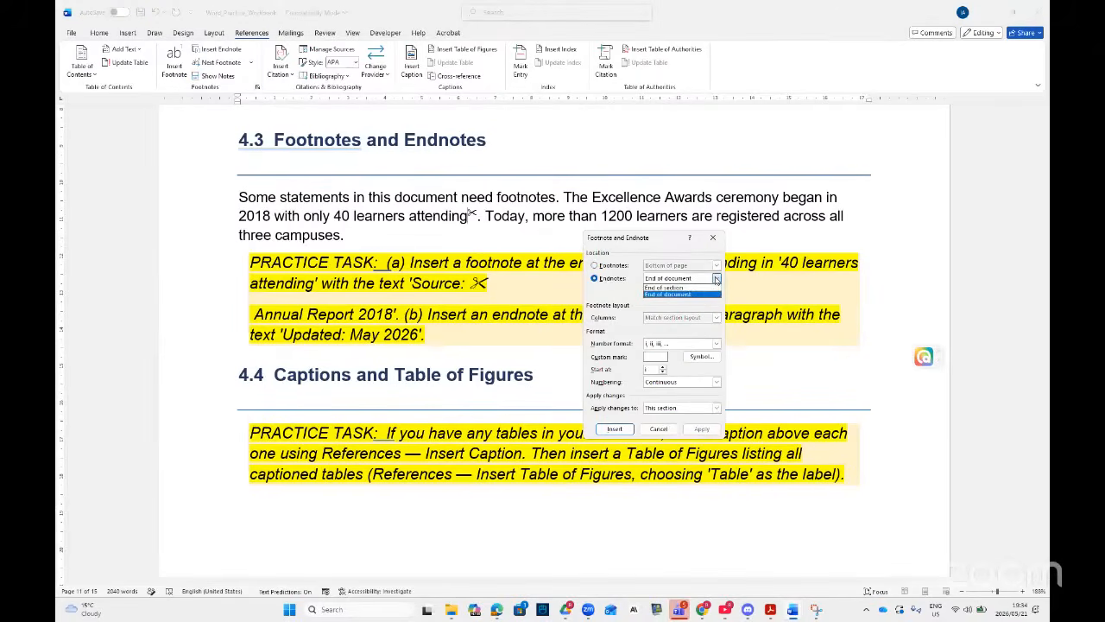
pyautogui.click(668, 296)
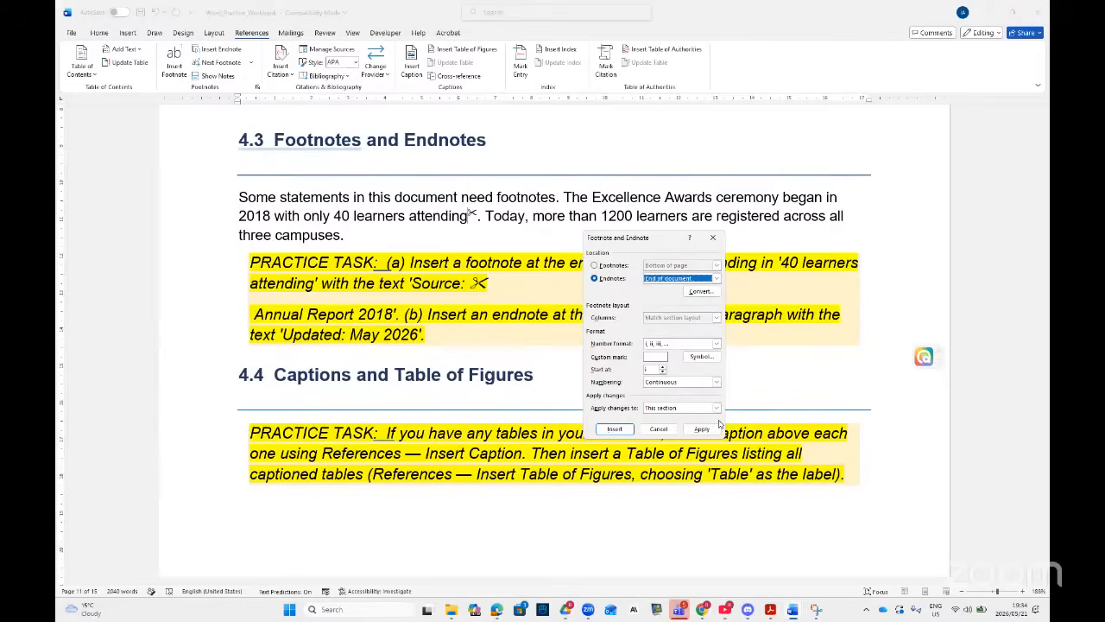
pyautogui.click(614, 429)
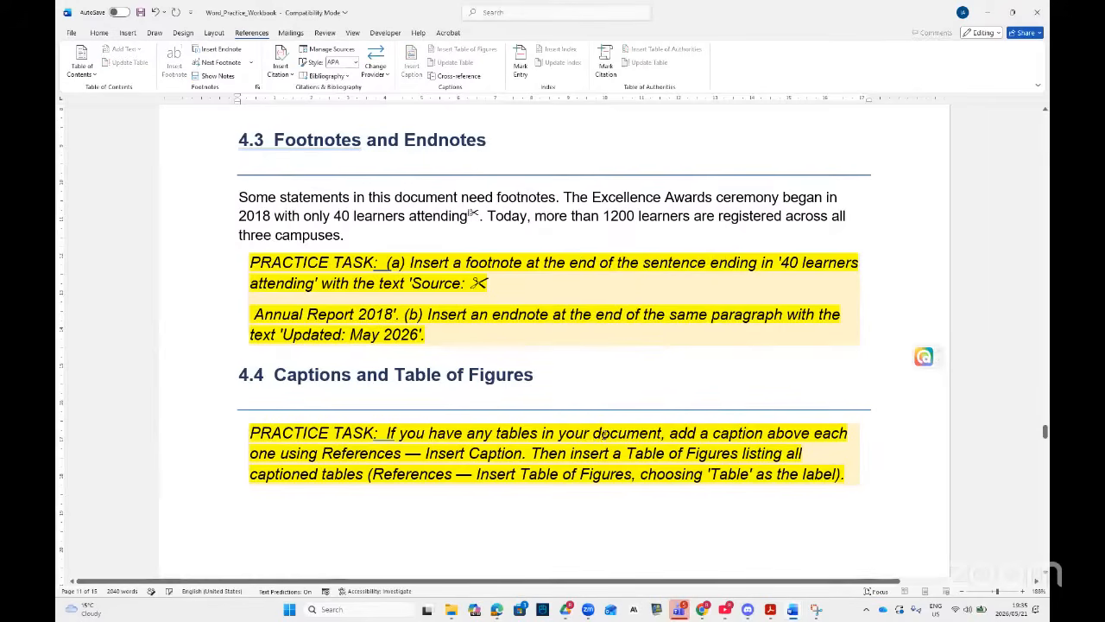
# - Enter the author's name followed by SOURCE 2025 as the endnote text below the workbook's closing lines
pyautogui.scroll(-10, 572, 446)
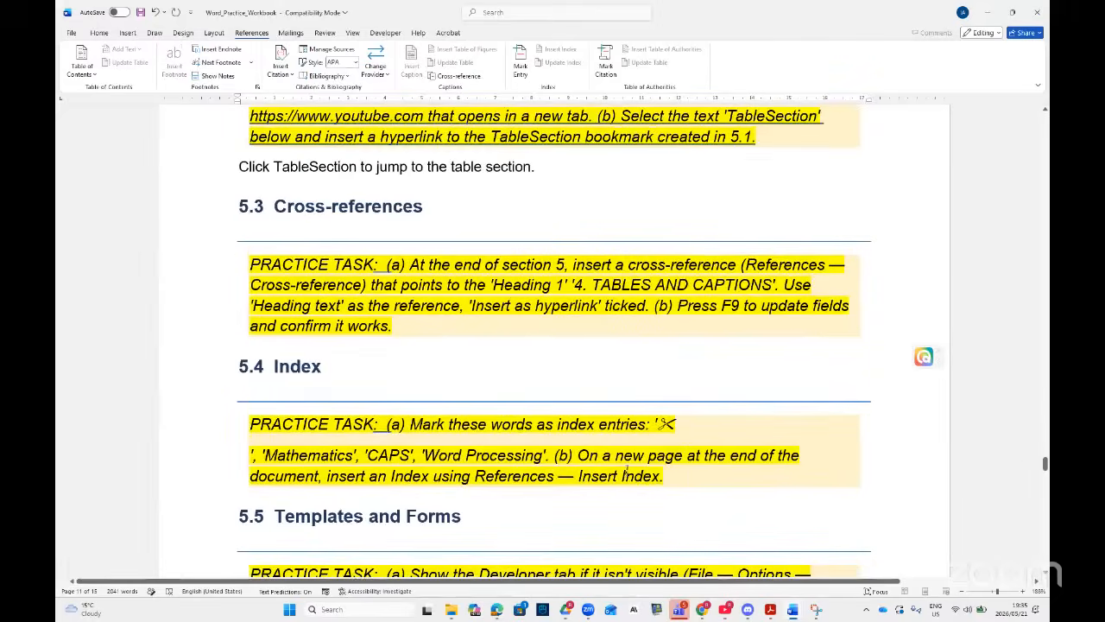
pyautogui.moveTo(1045, 464); pyautogui.dragTo(1044, 540)
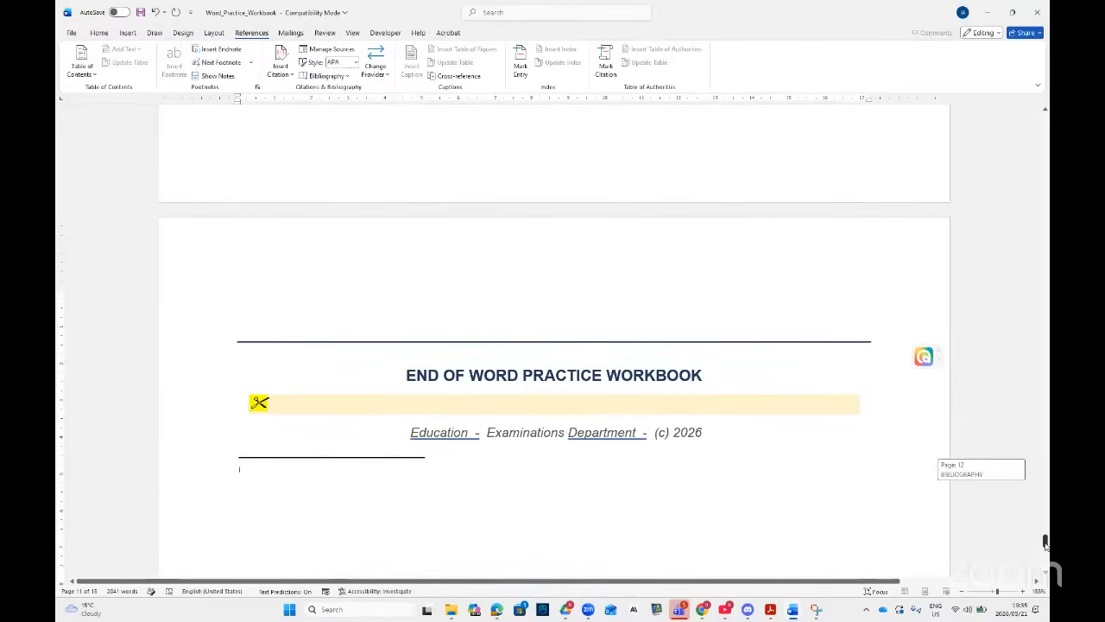
pyautogui.click(265, 474)
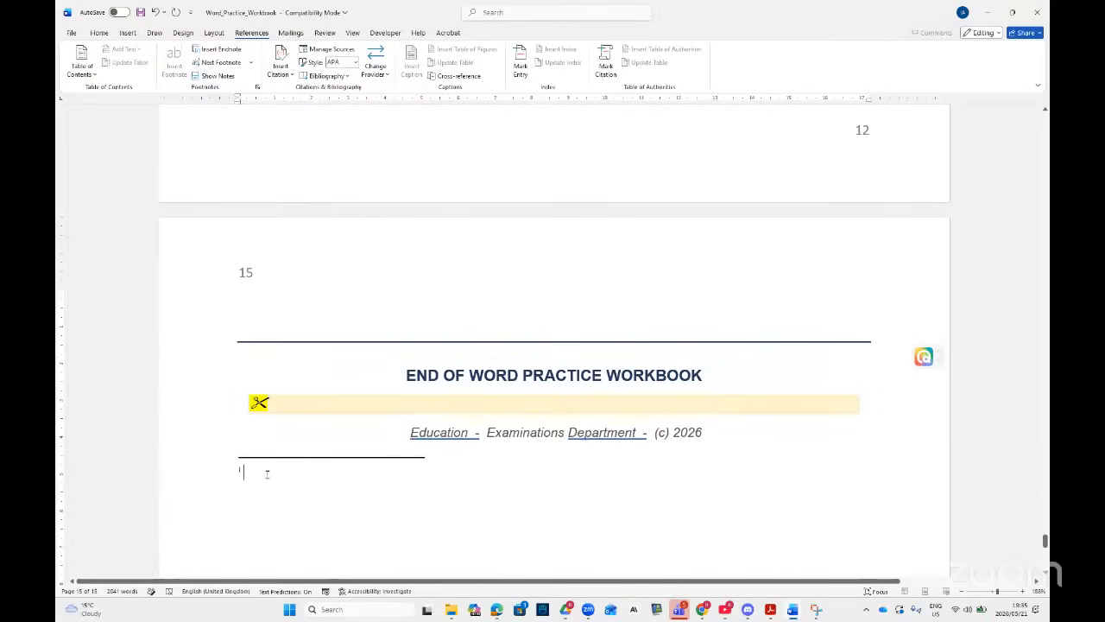
pyautogui.write('S')
pyautogui.write('AN')
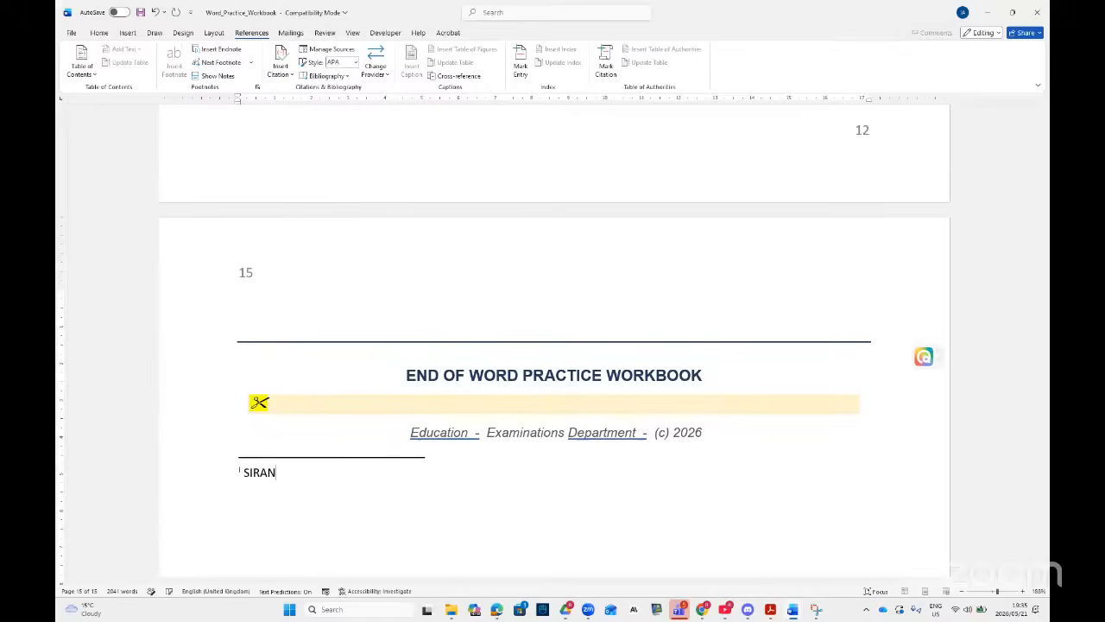
pyautogui.write('TWI SOURCE 2025')
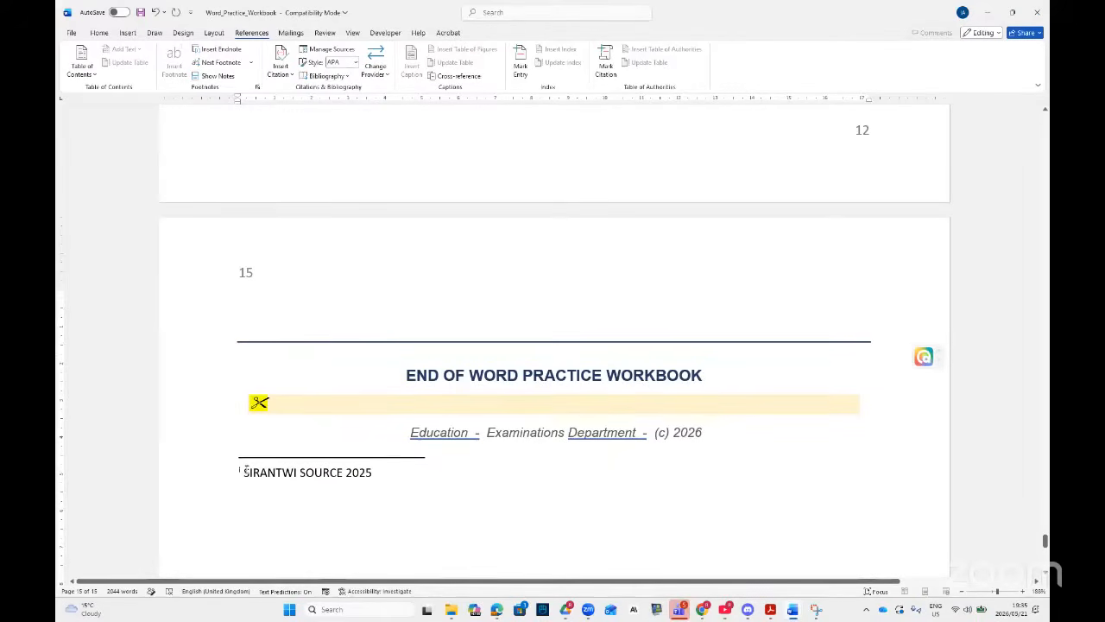
pyautogui.click(239, 470)
pyautogui.rightClick(240, 471)
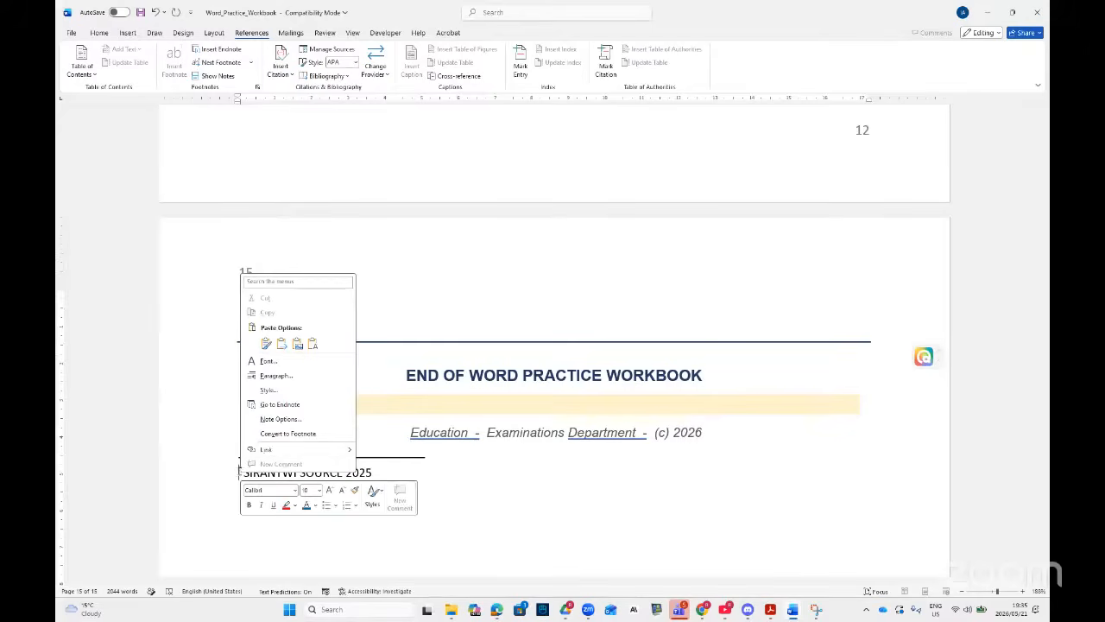
pyautogui.click(279, 419)
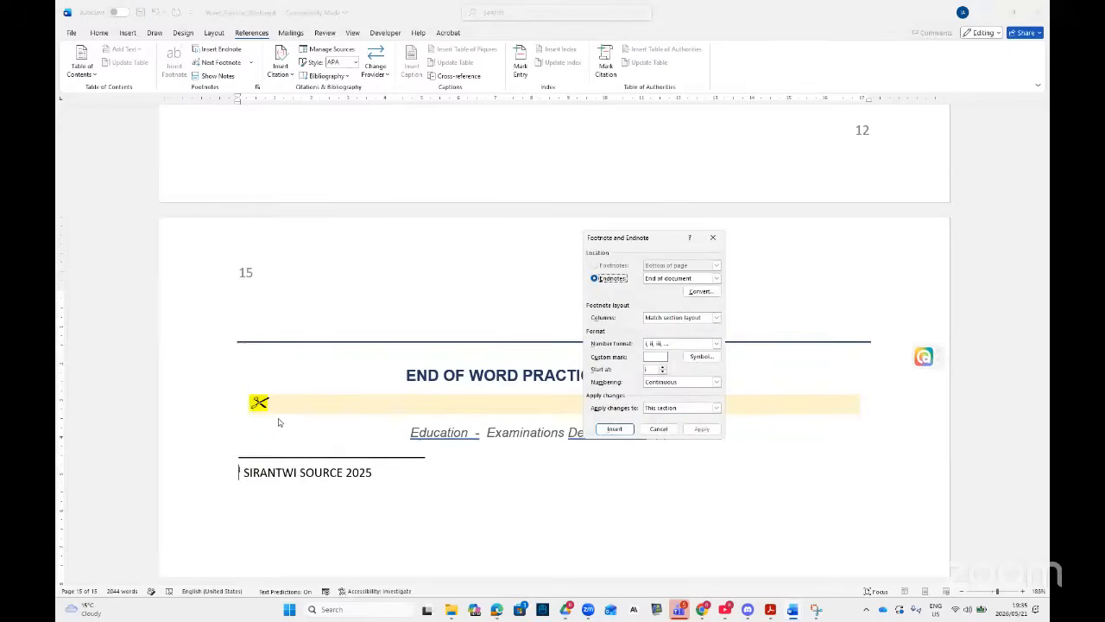
pyautogui.click(663, 431)
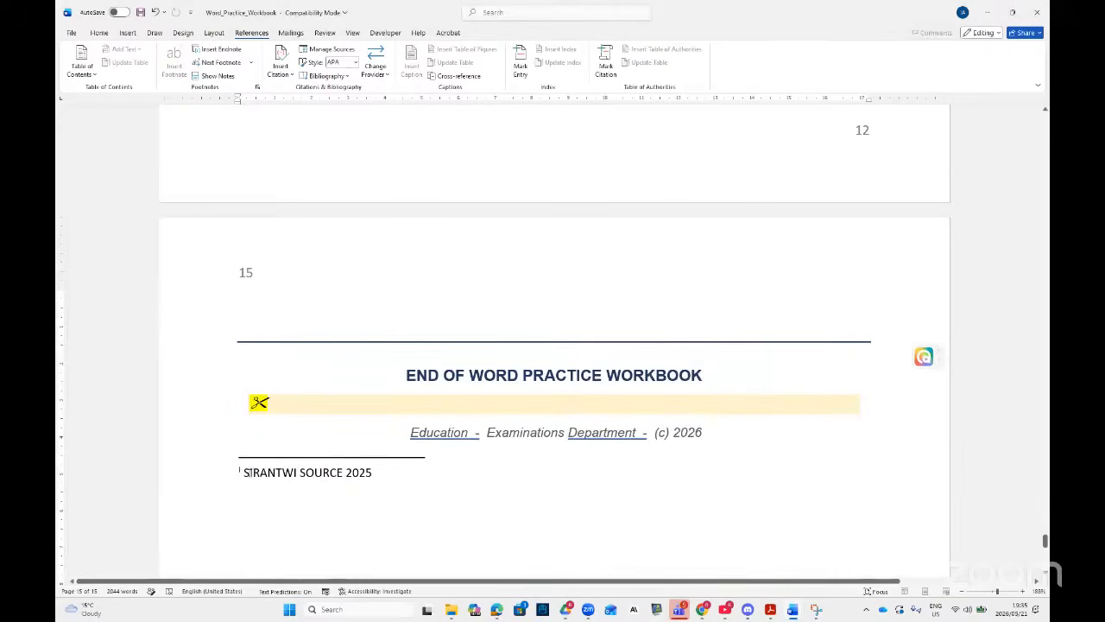
# - Convert the SOURCE 2025 endnote to a footnote and the scissors-marked footnote to an endnote
pyautogui.rightClick(242, 472)
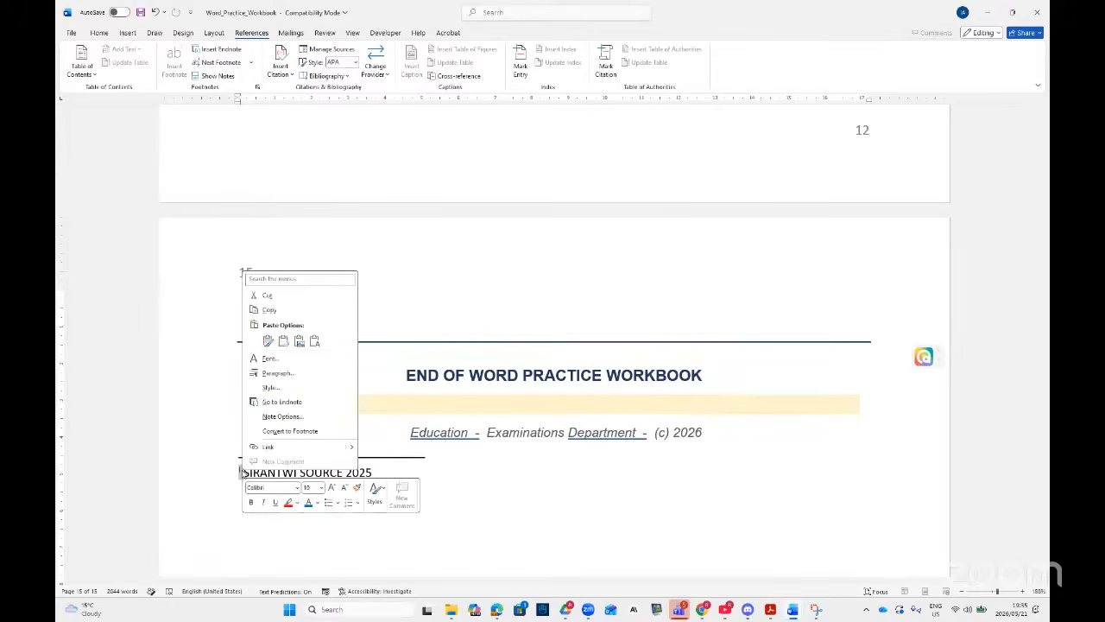
pyautogui.click(290, 431)
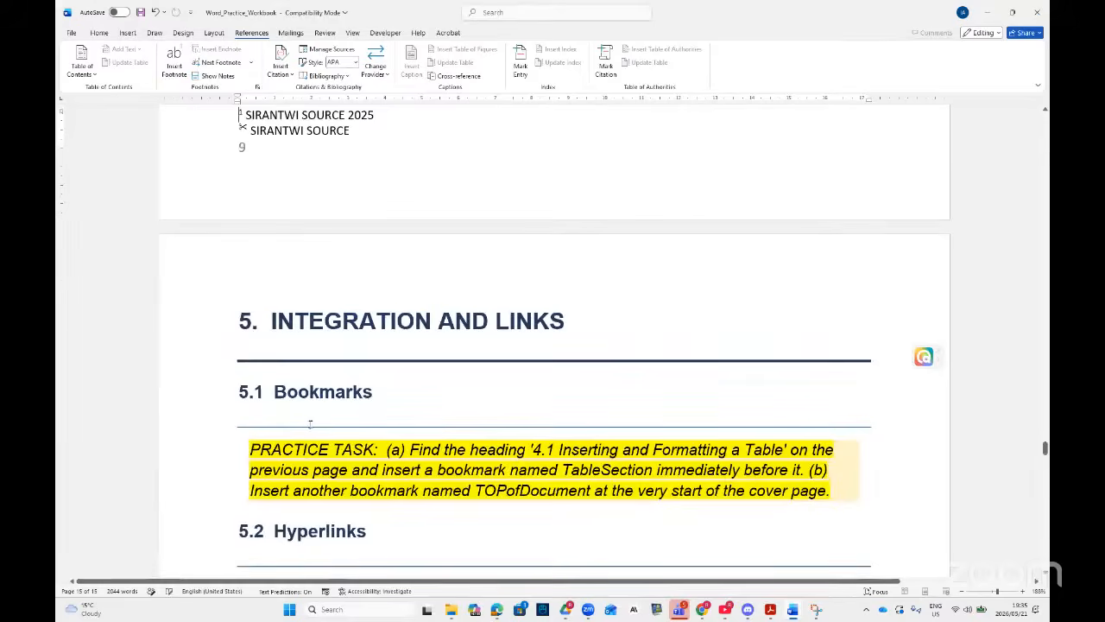
pyautogui.scroll(3, 275, 344)
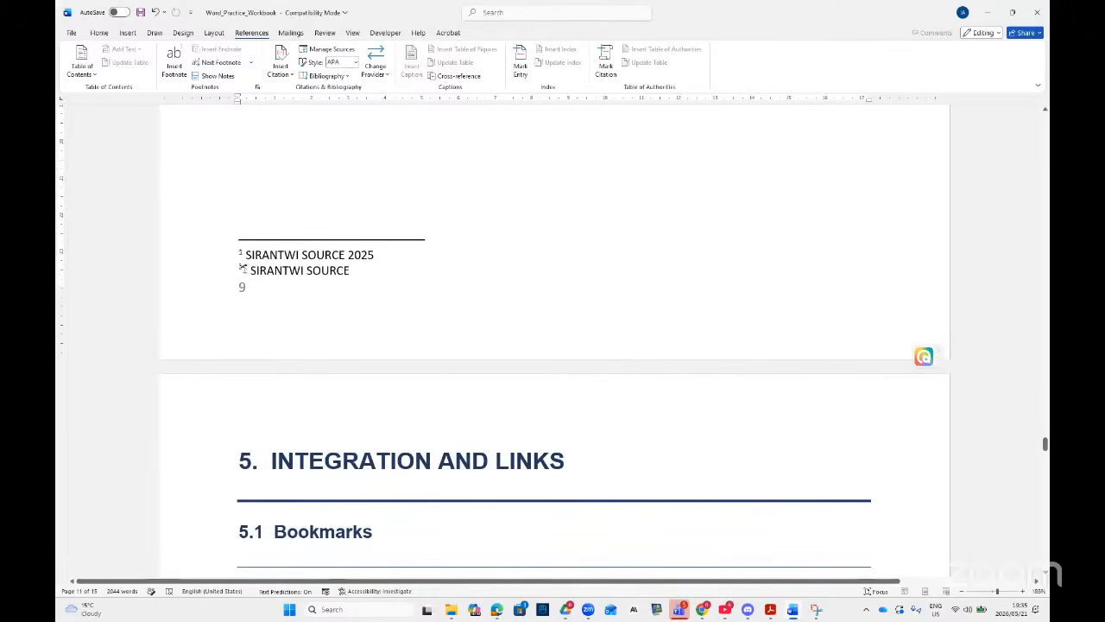
pyautogui.rightClick(243, 268)
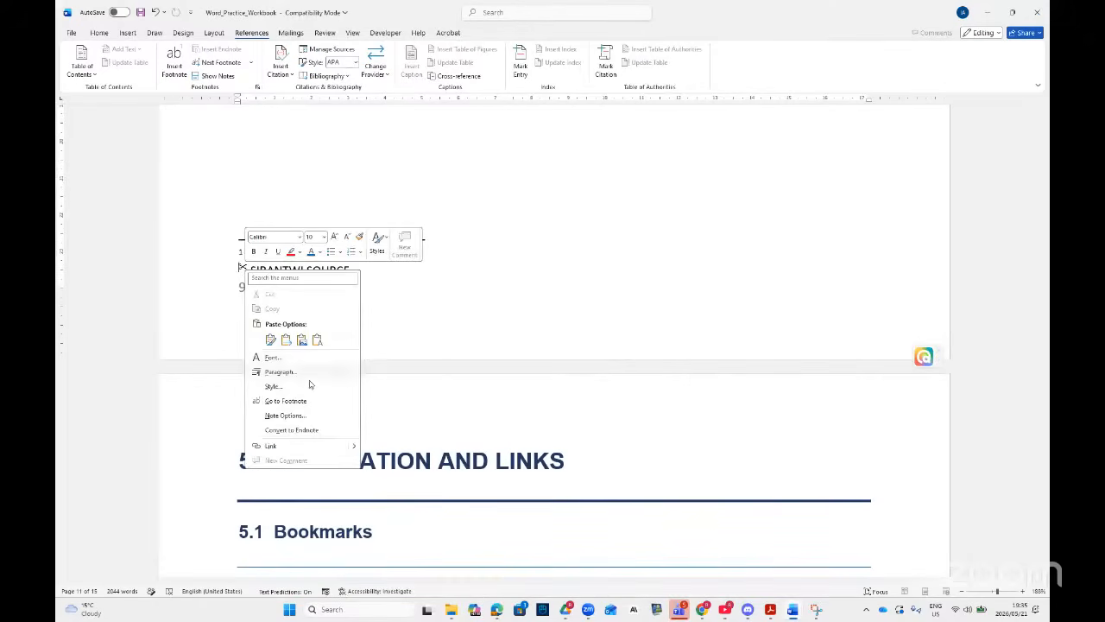
pyautogui.click(305, 429)
# - Examine the converted endnote at the end of the workbook, check the Captions topics in the PDF, and return to Word
pyautogui.scroll(-10, 316, 394)
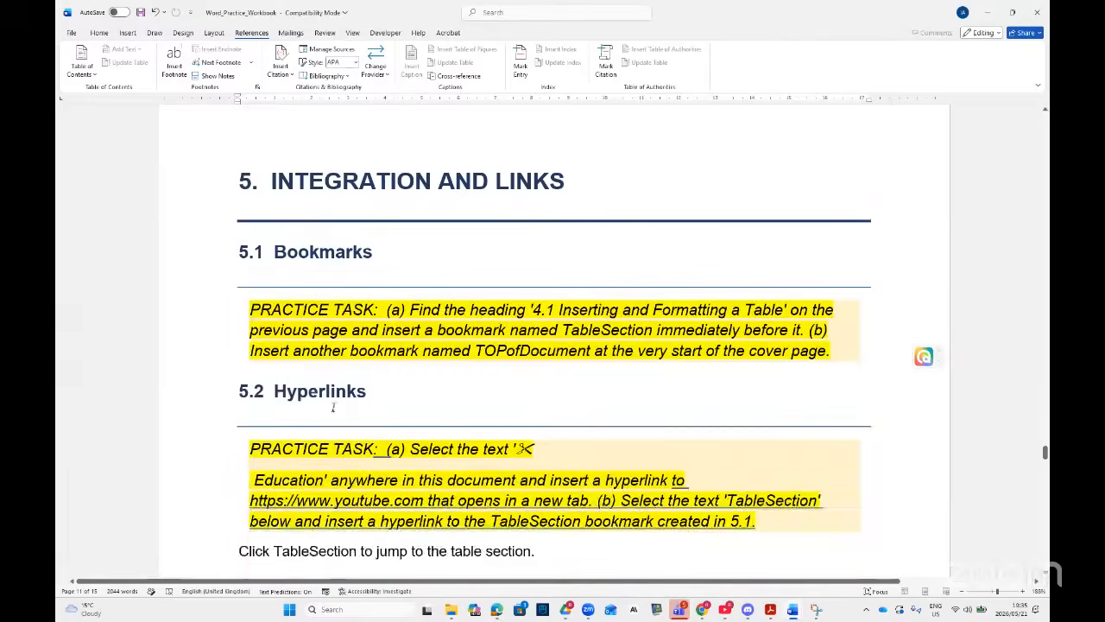
pyautogui.scroll(-20, 347, 422)
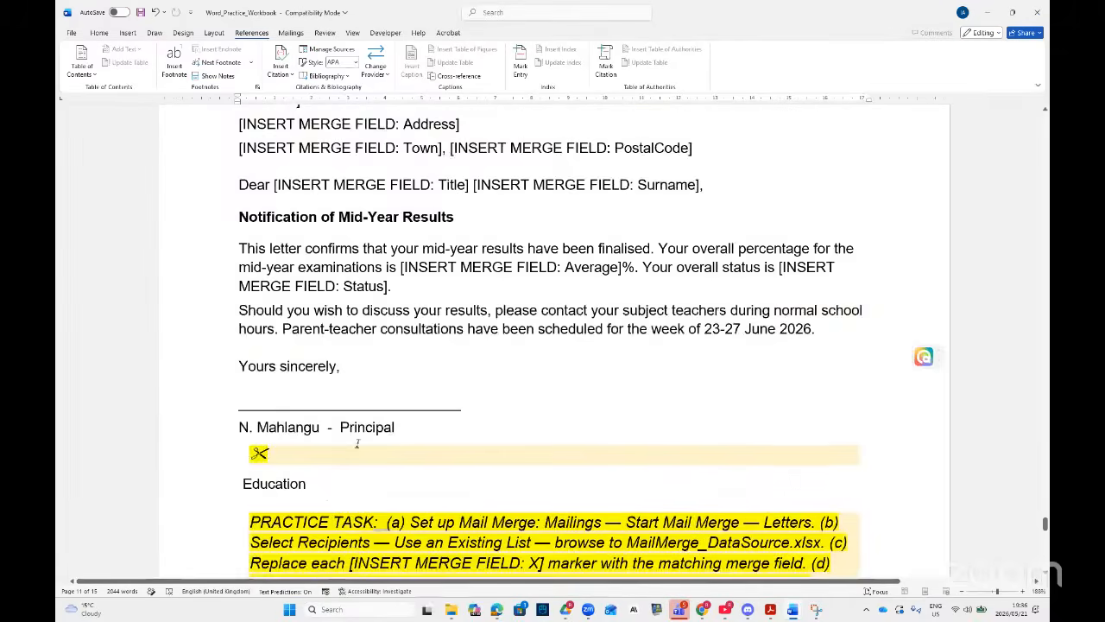
pyautogui.scroll(-5, 388, 469)
pyautogui.scroll(6, 353, 448)
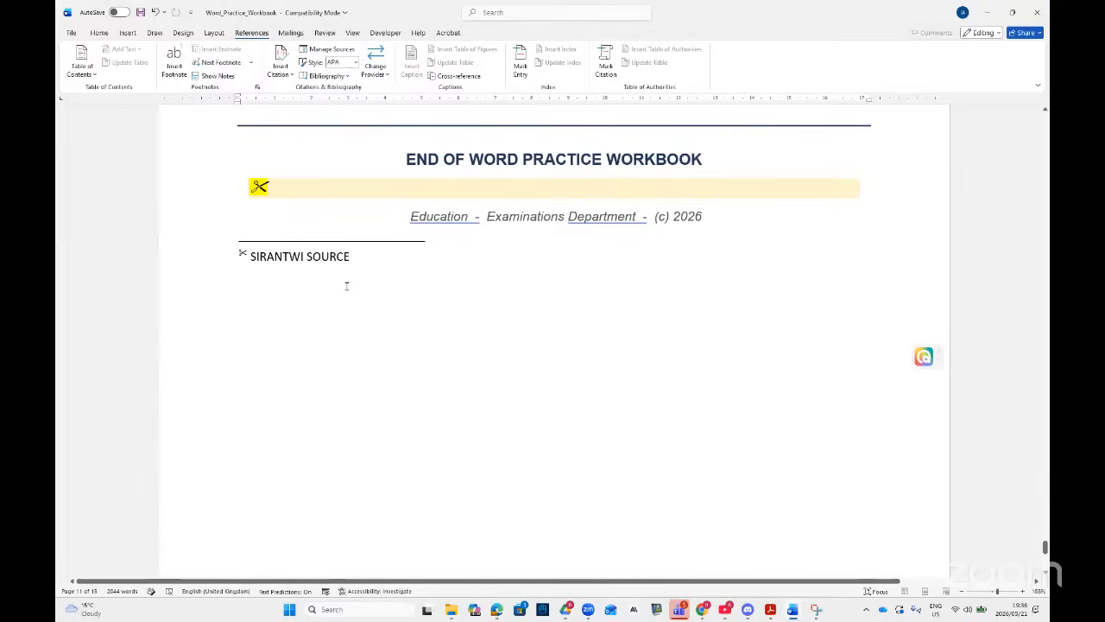
pyautogui.click(770, 609)
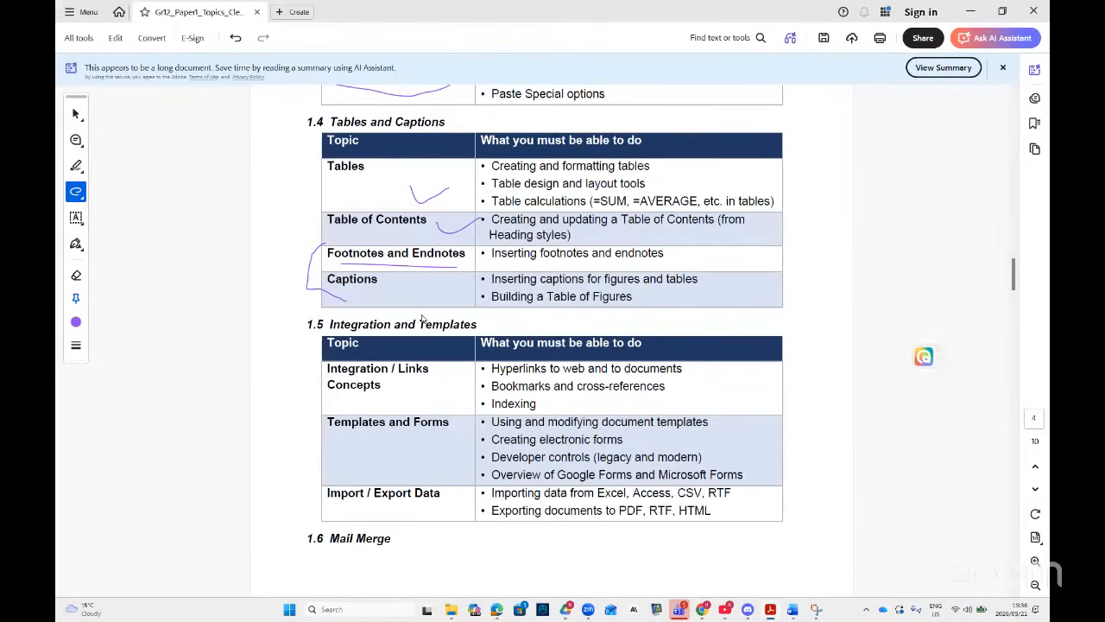
pyautogui.hotkey('alt', 'Tab')
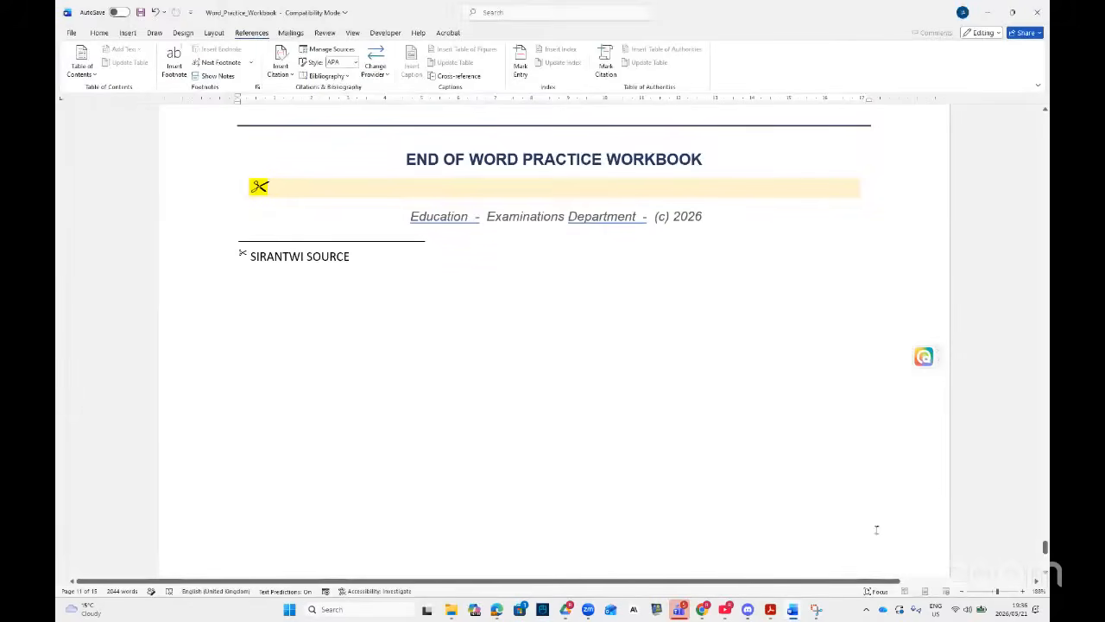
# - Select the whole learner marks table with the Average column and open the caption settings for it
pyautogui.moveTo(1045, 548); pyautogui.dragTo(1044, 436)
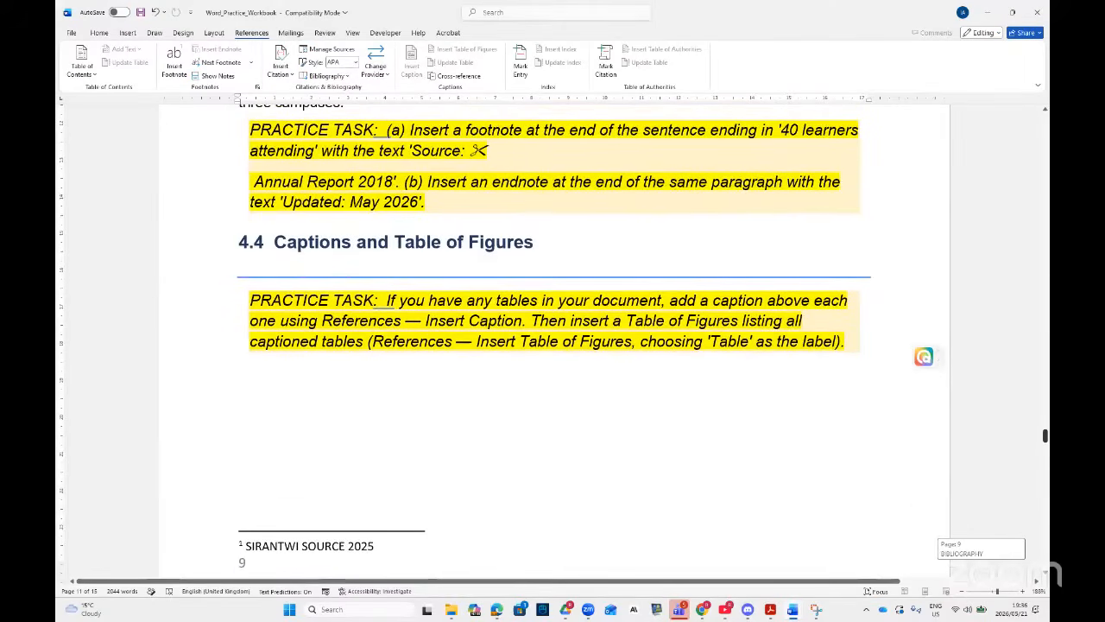
pyautogui.moveTo(1045, 436); pyautogui.dragTo(1044, 395)
pyautogui.click(523, 243)
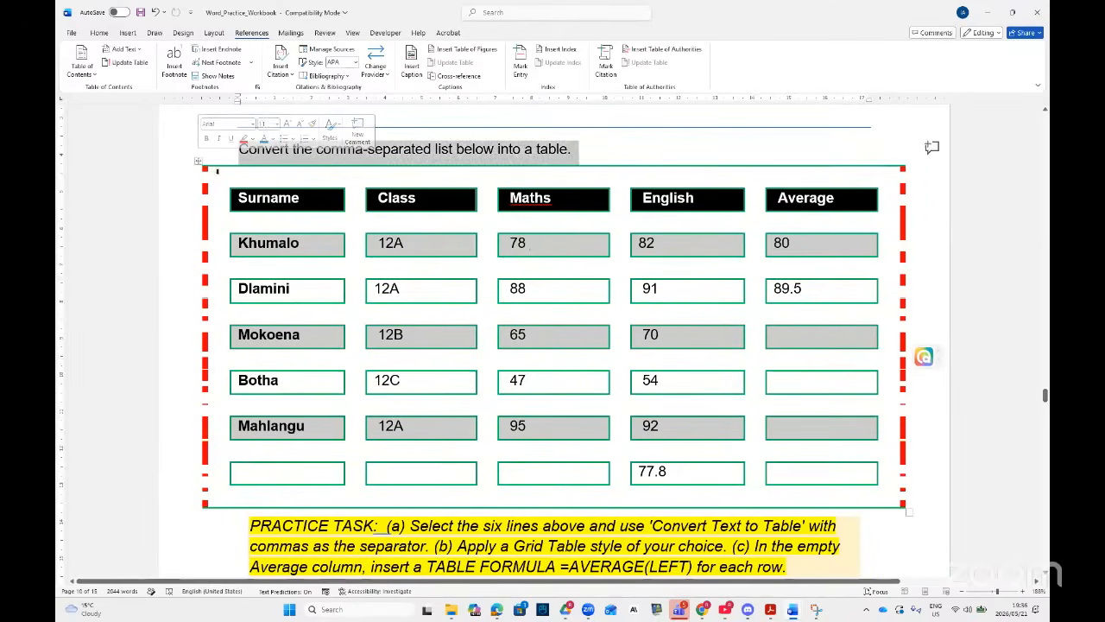
pyautogui.click(196, 163)
pyautogui.rightClick(196, 163)
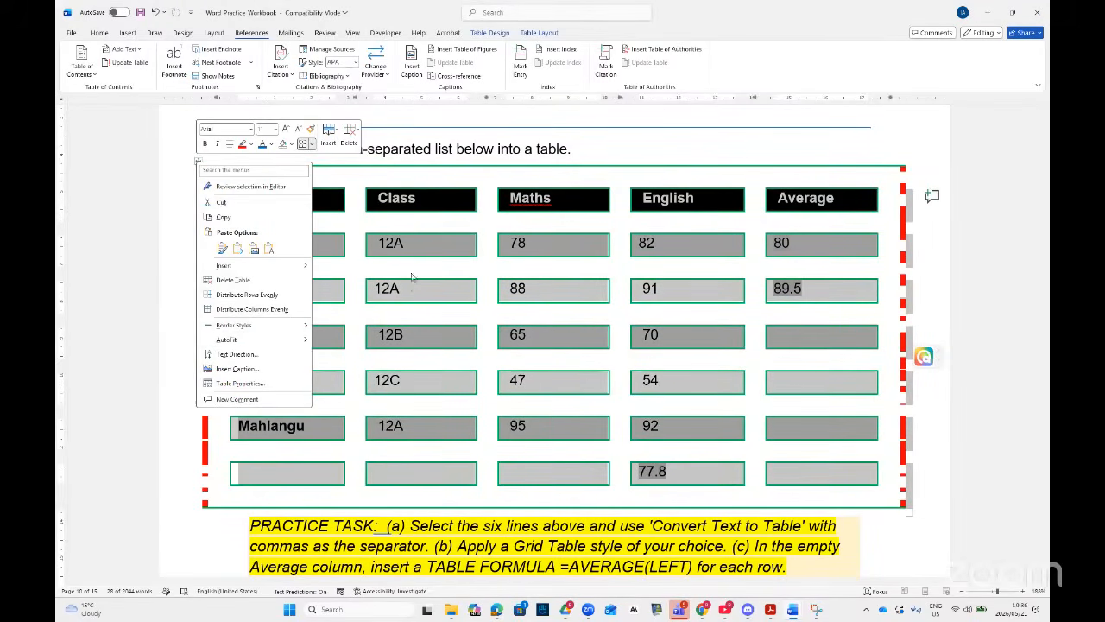
pyautogui.click(433, 245)
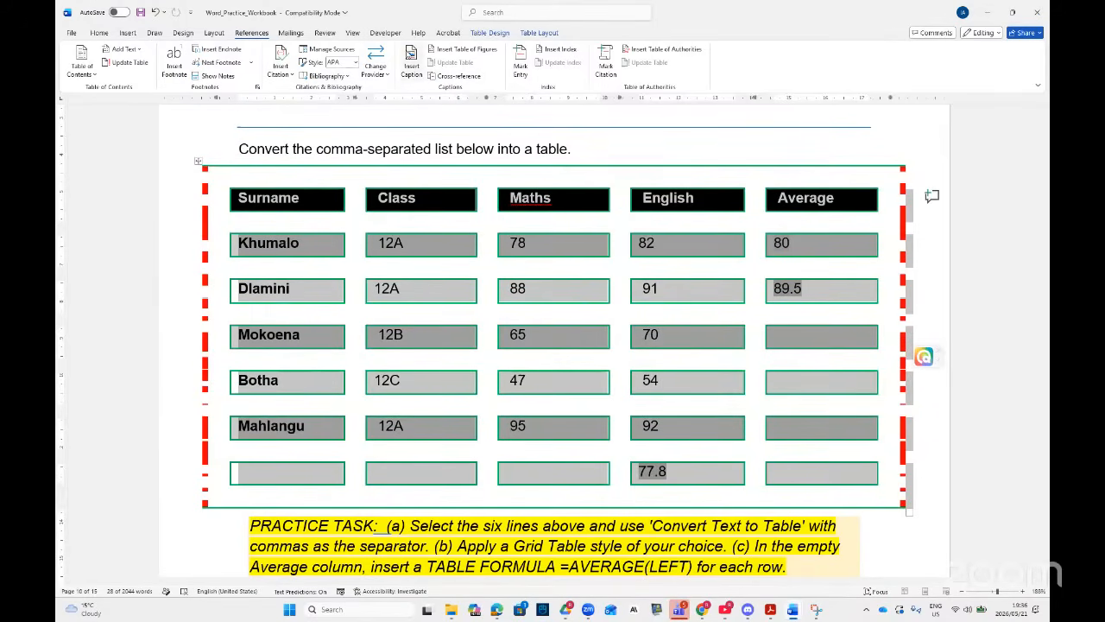
pyautogui.click(411, 60)
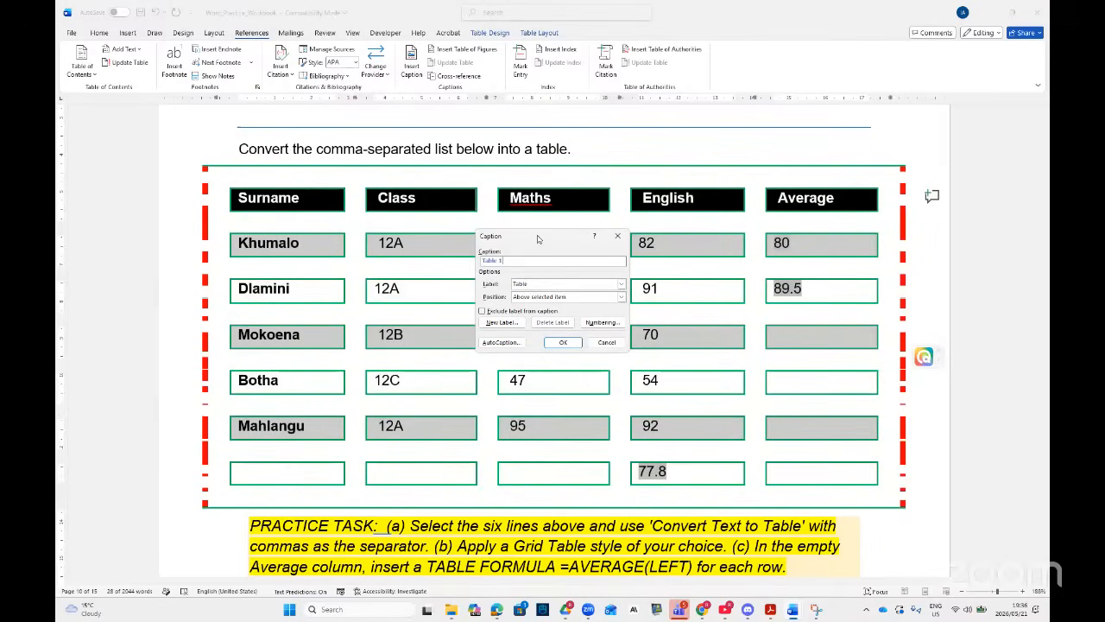
pyautogui.moveTo(537, 239); pyautogui.dragTo(553, 244)
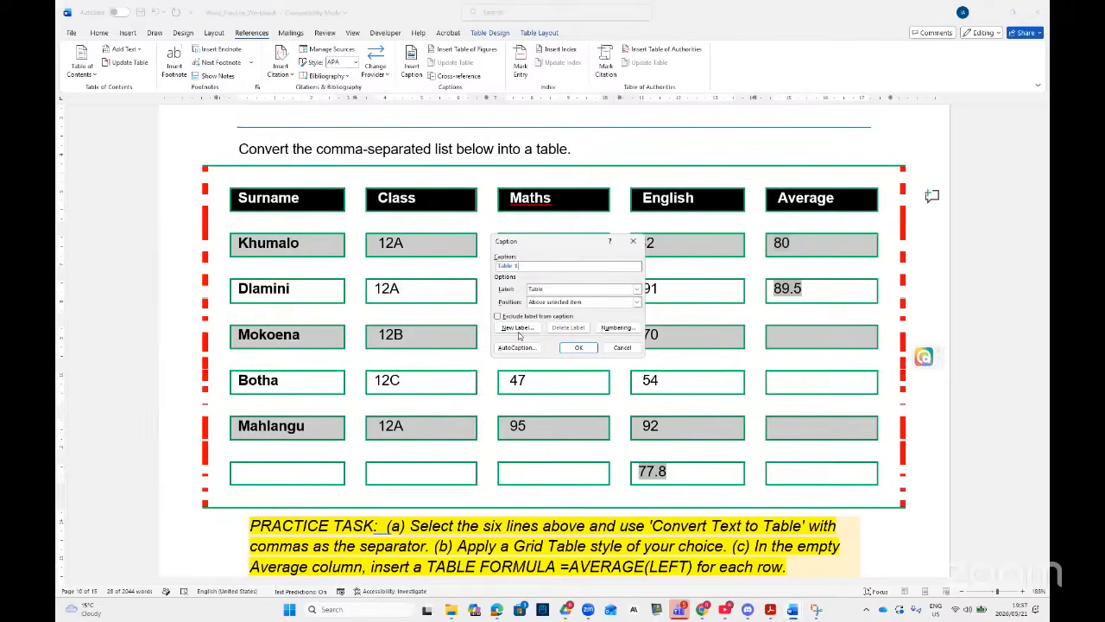
# - Create the caption label IMAGE, add PICTURE OF and the person's name to the caption, and position it below the selected table
pyautogui.click(637, 289)
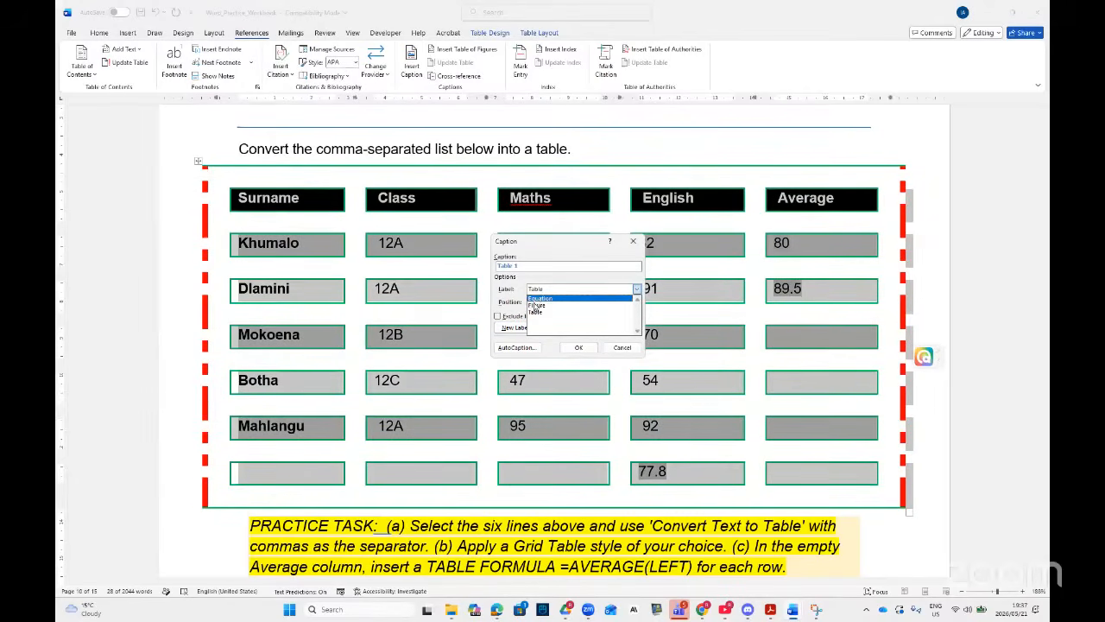
pyautogui.click(537, 312)
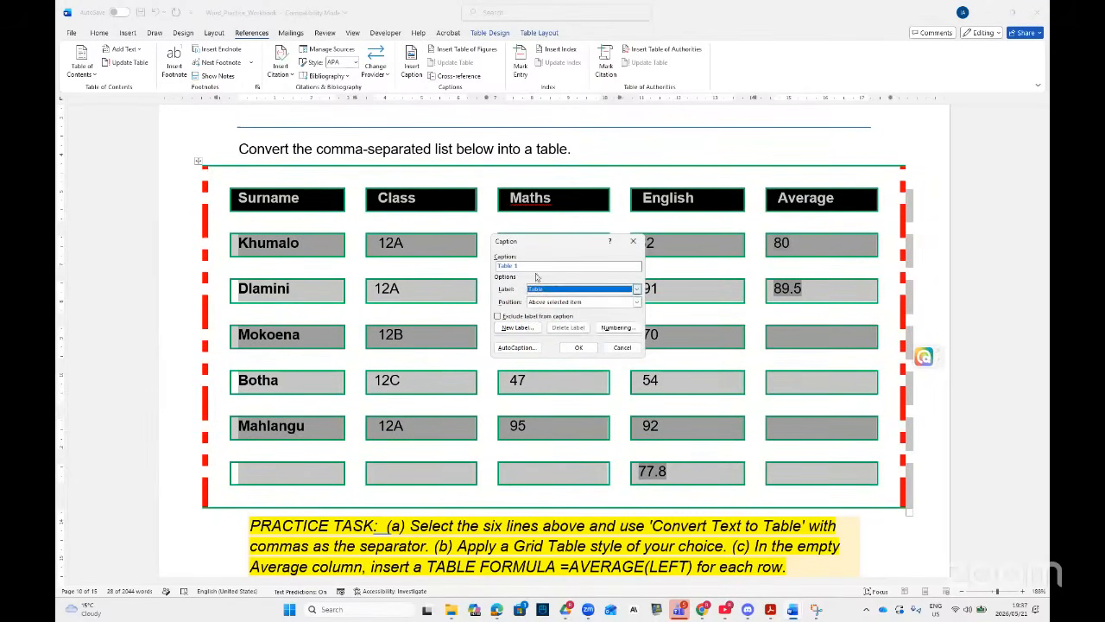
pyautogui.click(518, 328)
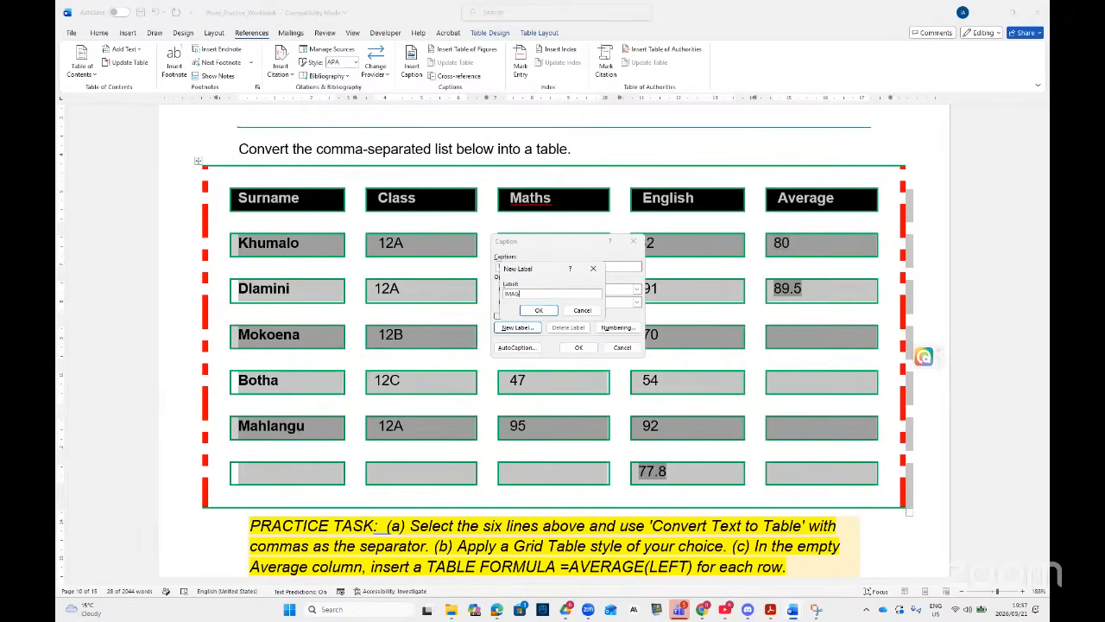
pyautogui.click(538, 310)
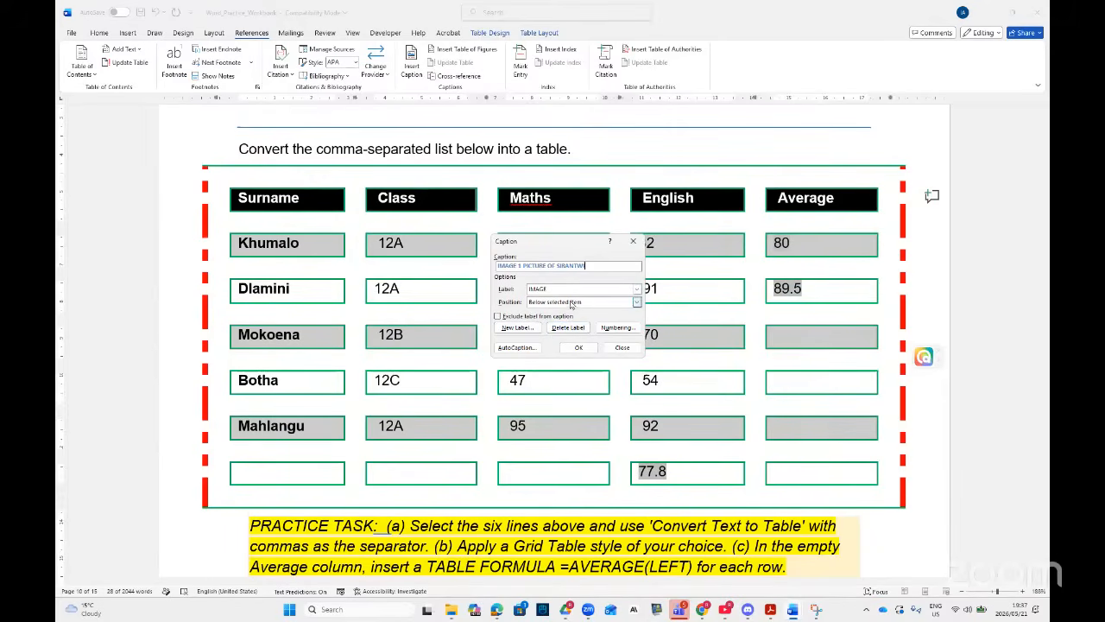
# - Try the A, B, C and the a, b, c numbering formats for the IMAGE caption
pyautogui.click(617, 328)
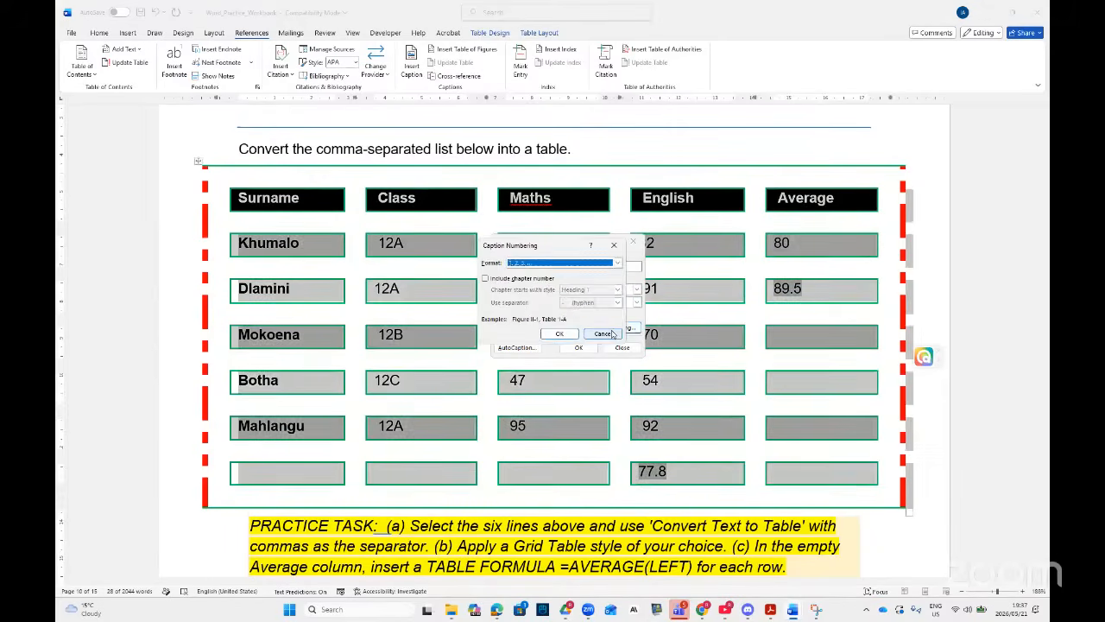
pyautogui.click(617, 262)
pyautogui.click(550, 291)
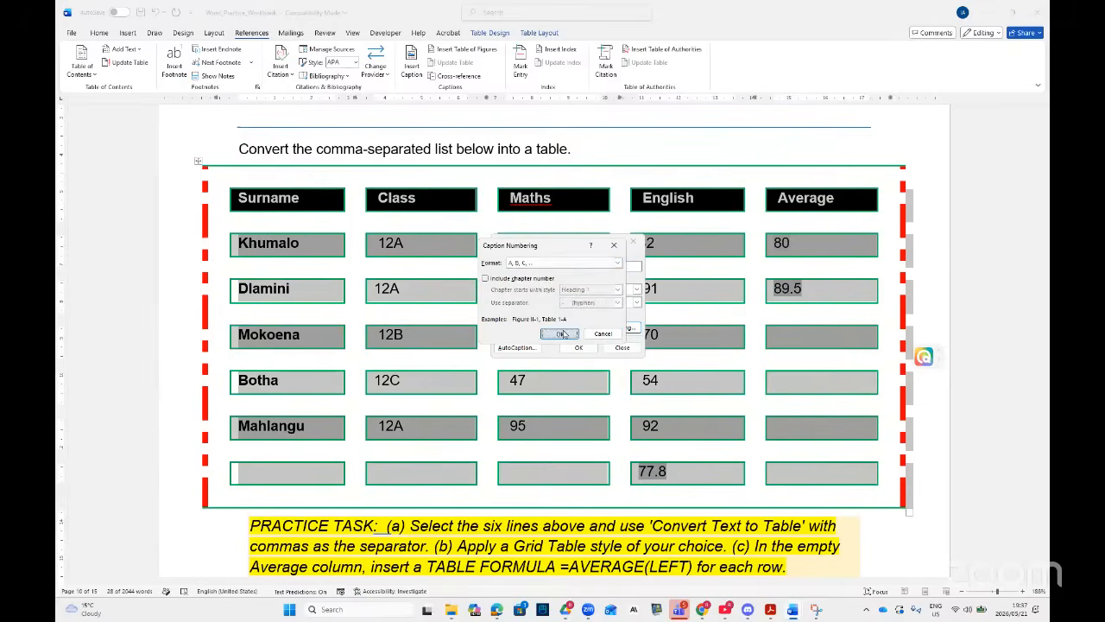
pyautogui.click(559, 333)
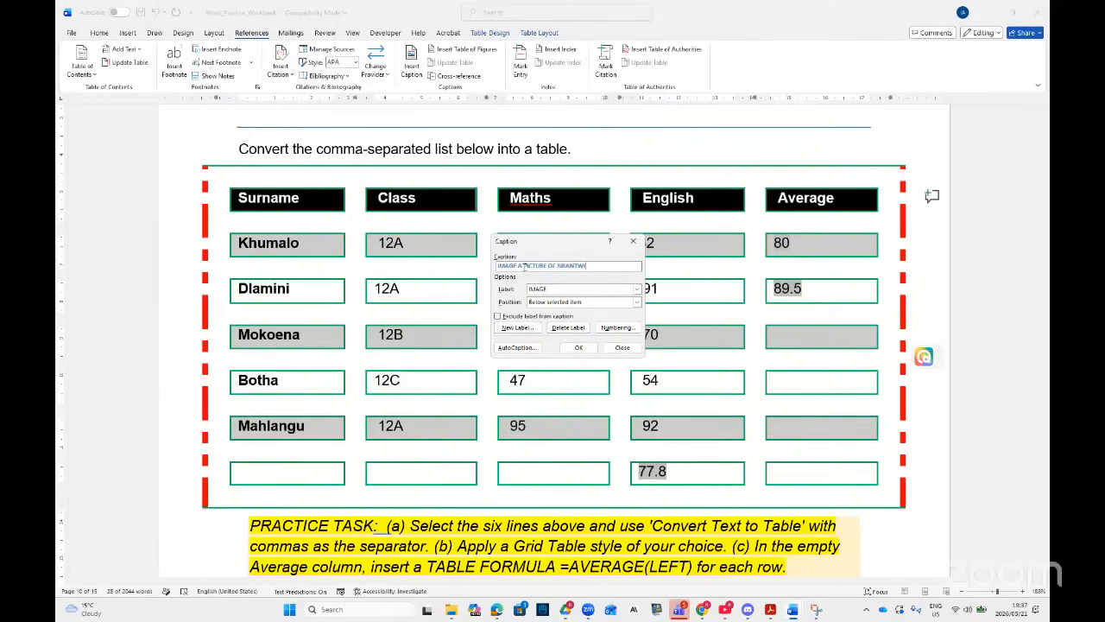
pyautogui.click(614, 329)
pyautogui.click(548, 264)
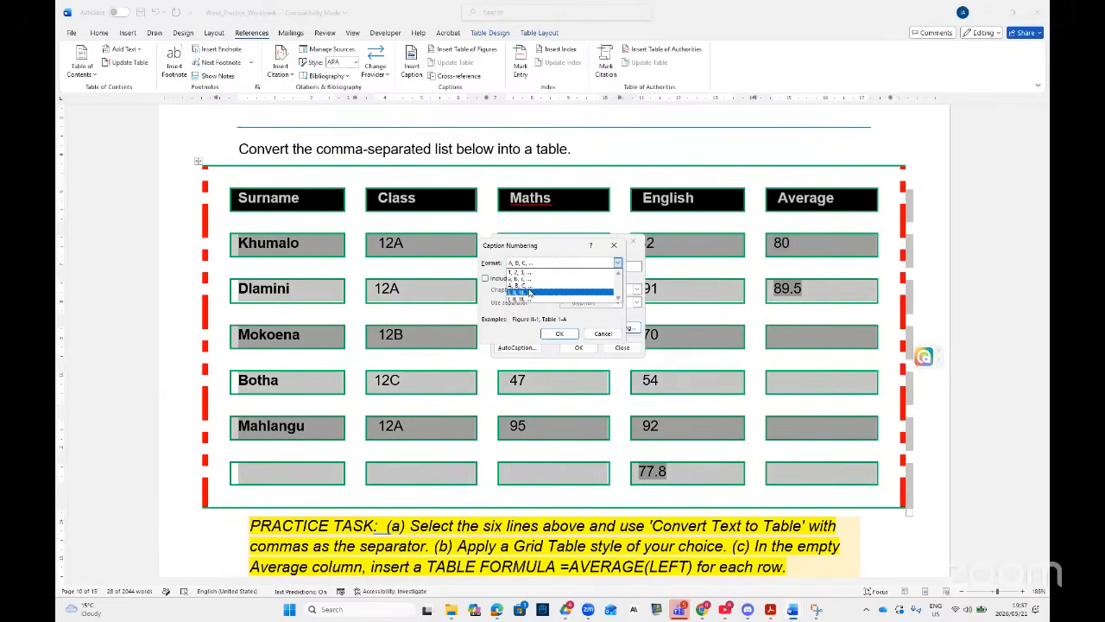
pyautogui.click(526, 281)
pyautogui.click(567, 335)
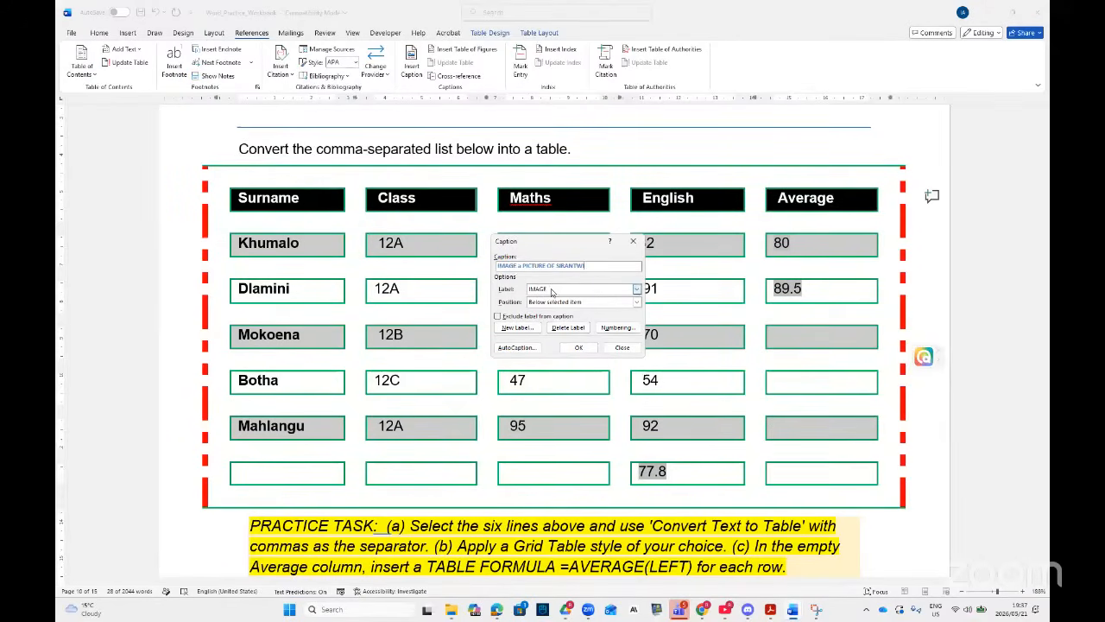
# - Change the caption label to Figure with A, B, C numbering and insert the caption below the marks table
pyautogui.click(552, 290)
pyautogui.click(540, 305)
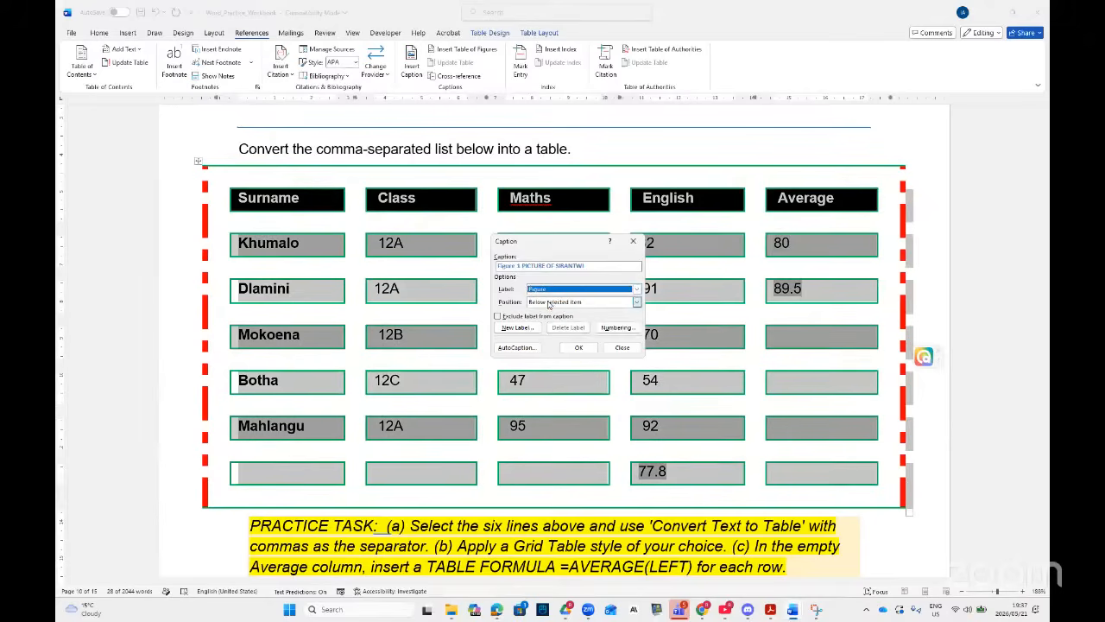
pyautogui.click(612, 329)
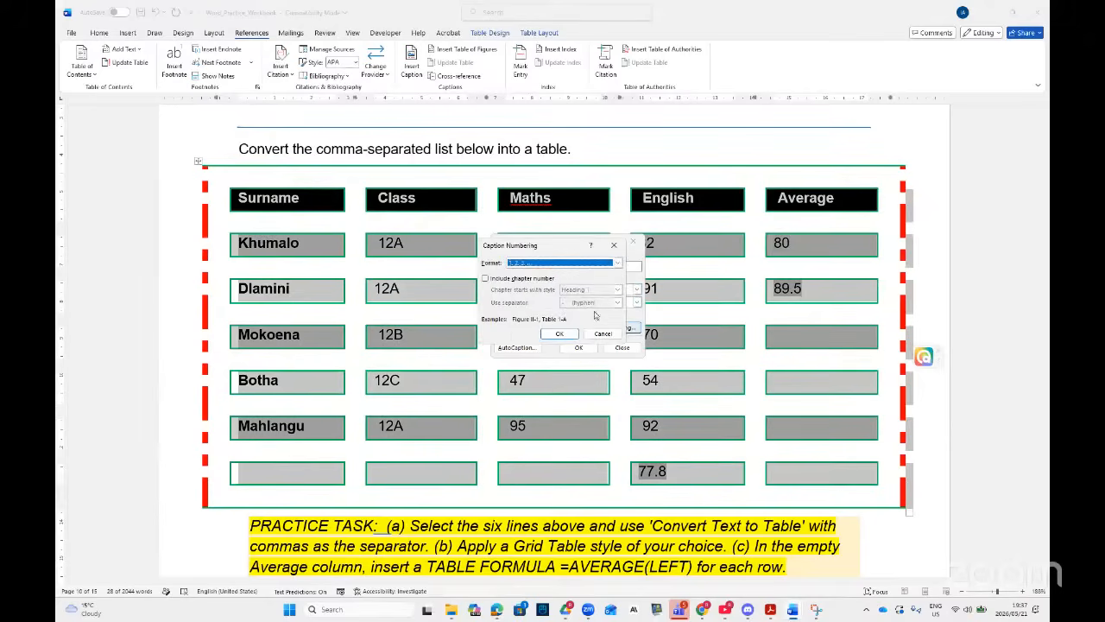
pyautogui.click(618, 263)
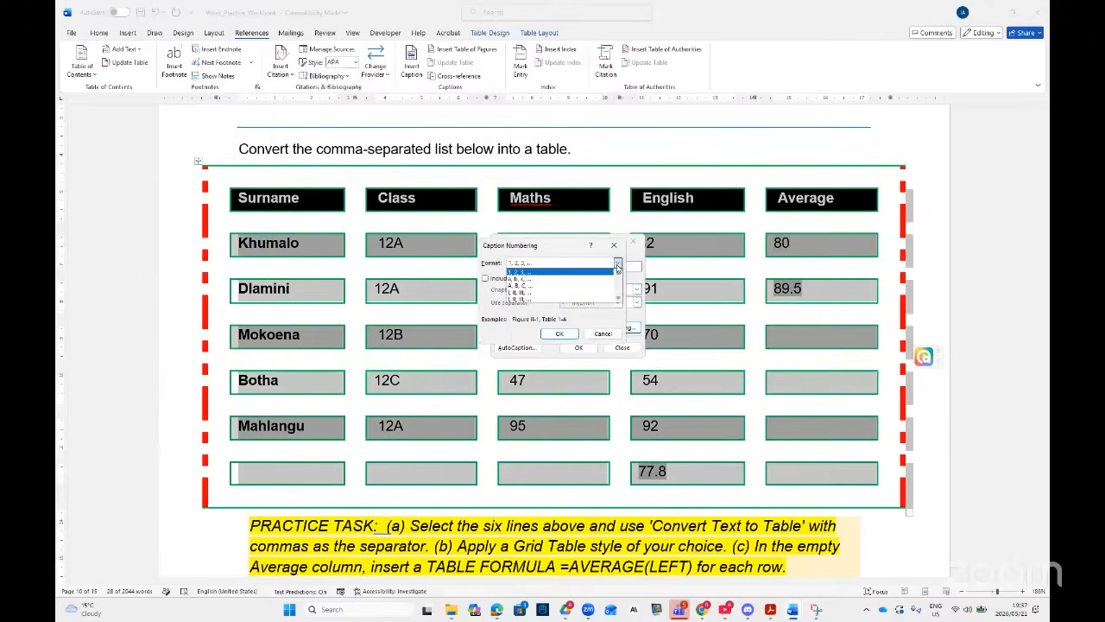
pyautogui.click(529, 291)
pyautogui.click(559, 333)
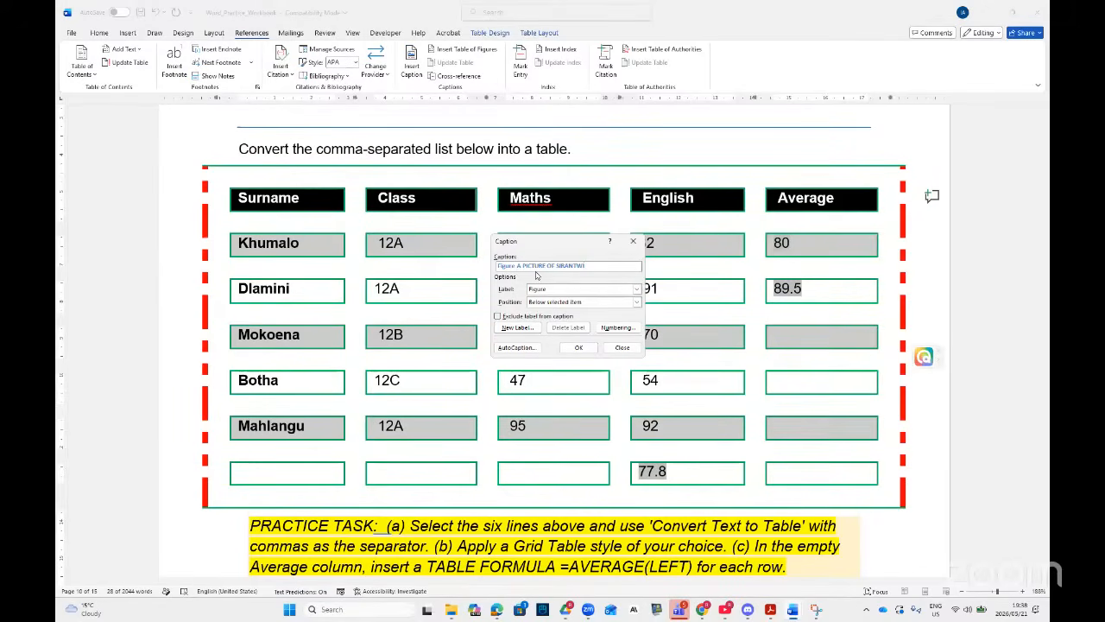
pyautogui.click(588, 347)
pyautogui.scroll(-3, 604, 394)
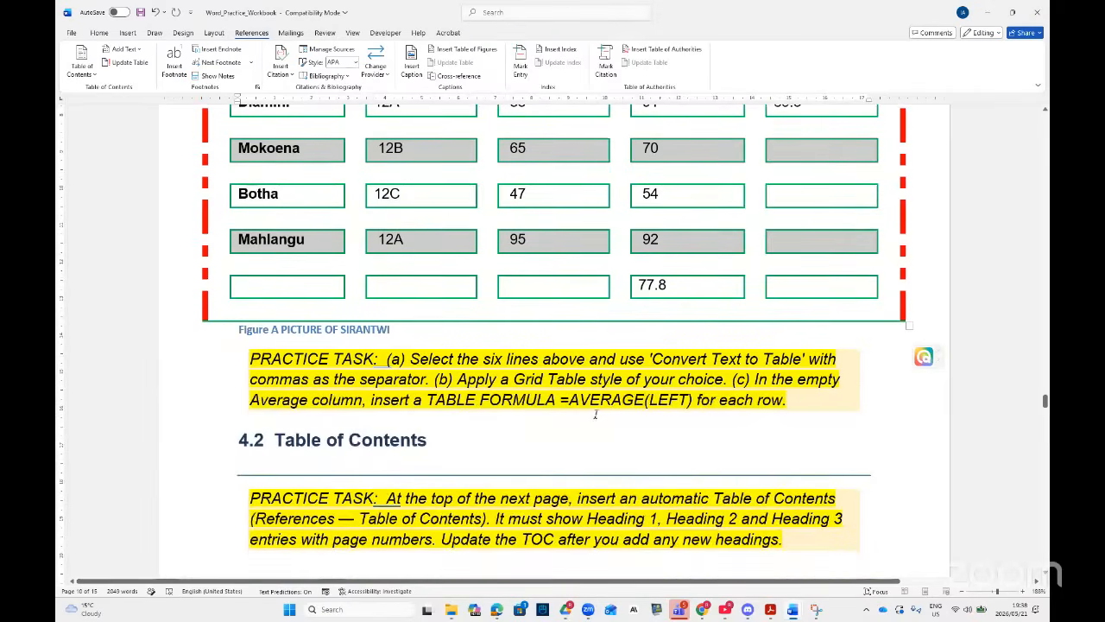
# - Switch to the topics PDF in Acrobat and underline the hyperlinks, bookmarks and cross-references, and indexing topics in section 1.5
pyautogui.scroll(-4, 595, 415)
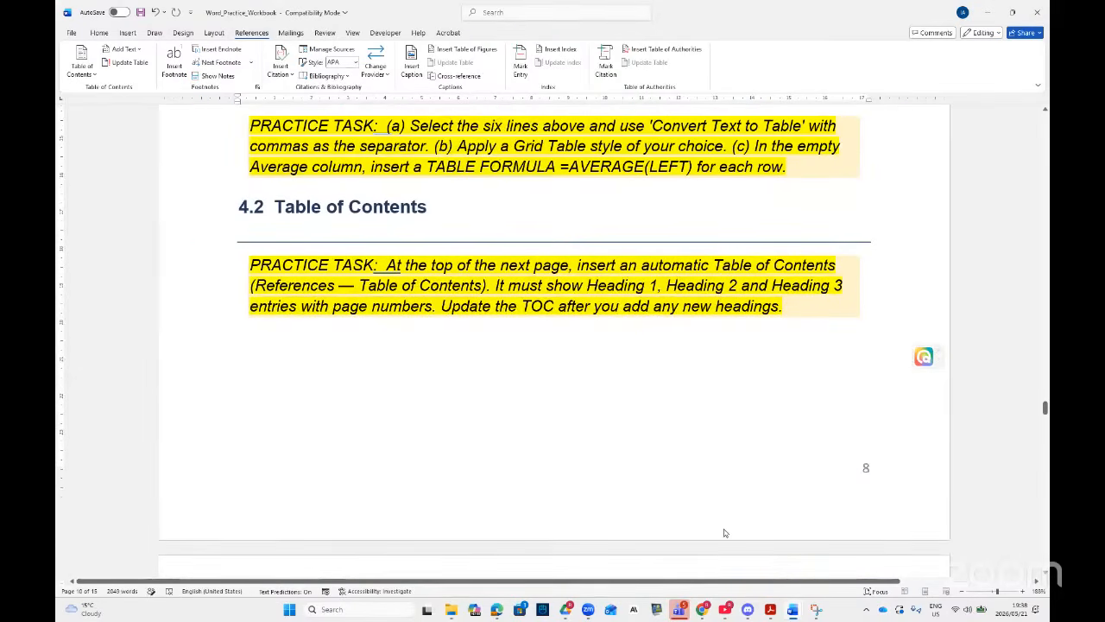
pyautogui.click(770, 609)
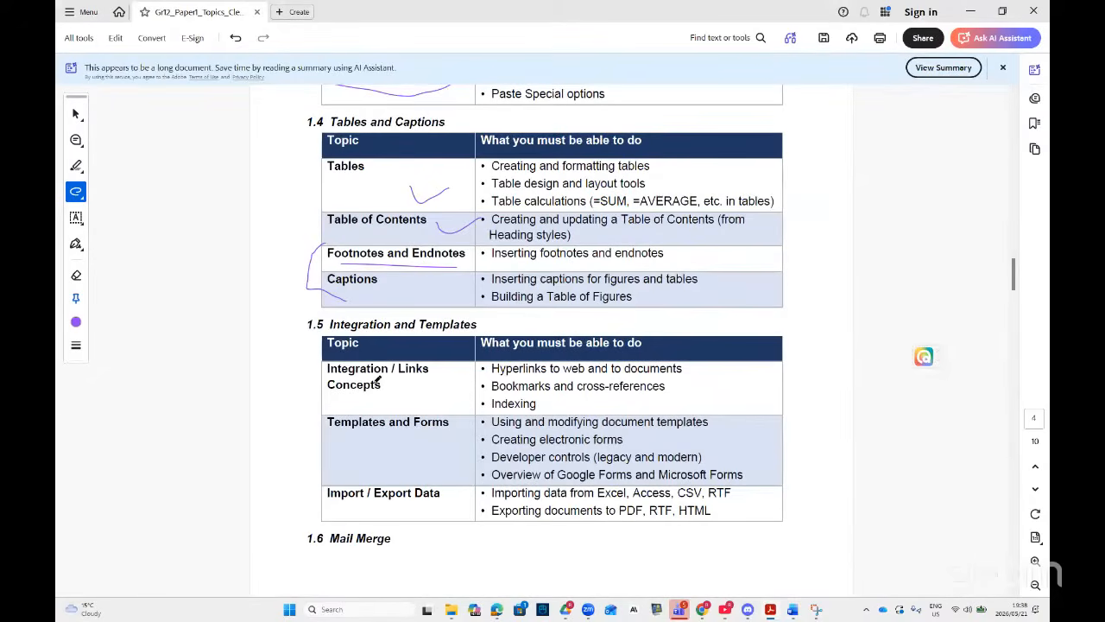
pyautogui.scroll(-1, 377, 381)
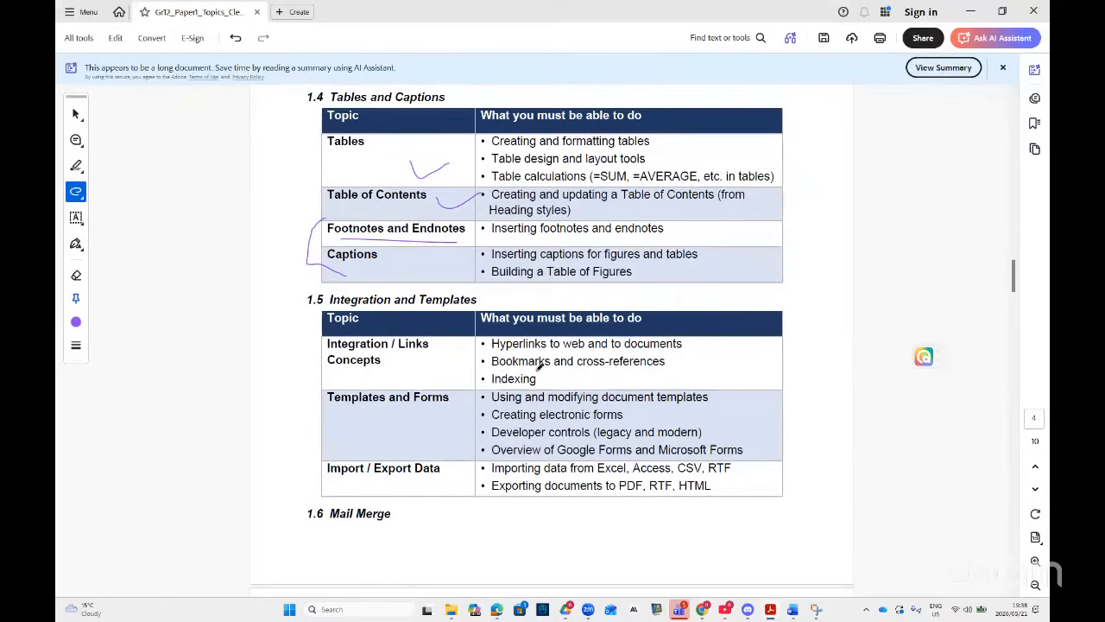
pyautogui.moveTo(493, 349)
pyautogui.mouseDown()
pyautogui.moveTo(540, 343)
pyautogui.moveTo(541, 369)
pyautogui.moveTo(661, 367)
pyautogui.mouseUp()
pyautogui.moveTo(492, 386); pyautogui.dragTo(547, 388)
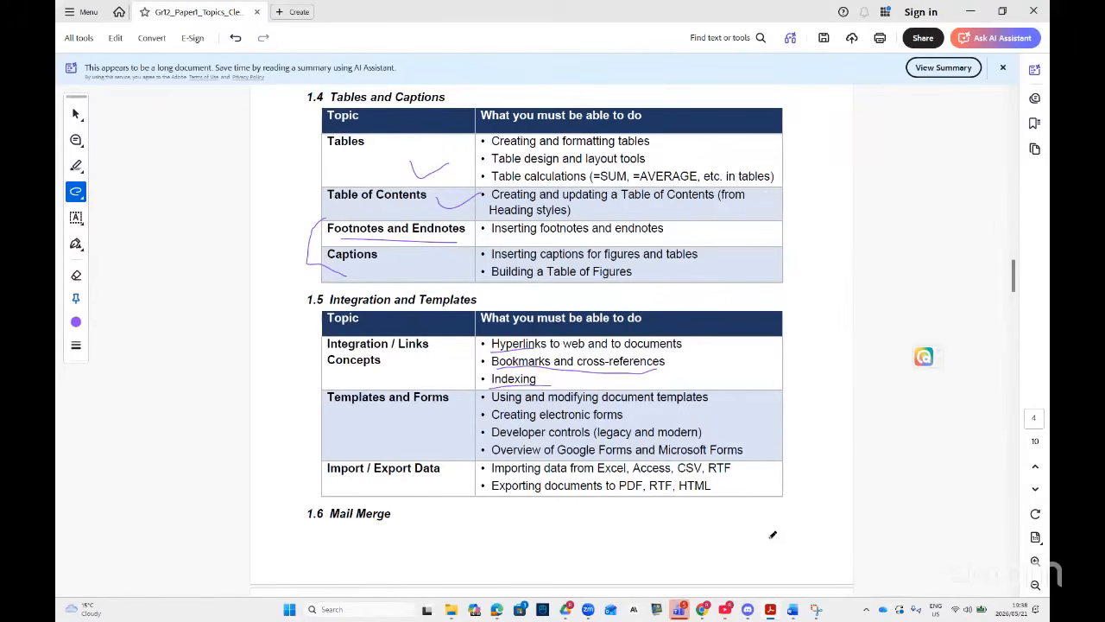
# - Return to Word, read the section 5.1 Bookmarks task, and go to the end of heading 4.1
pyautogui.click(792, 608)
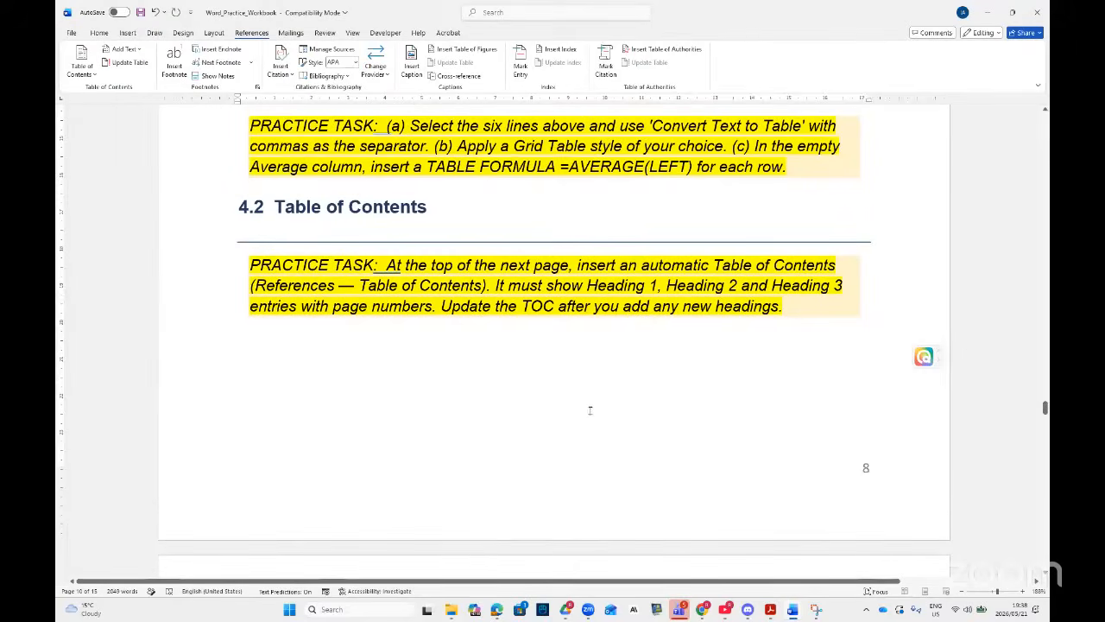
pyautogui.scroll(-20, 590, 410)
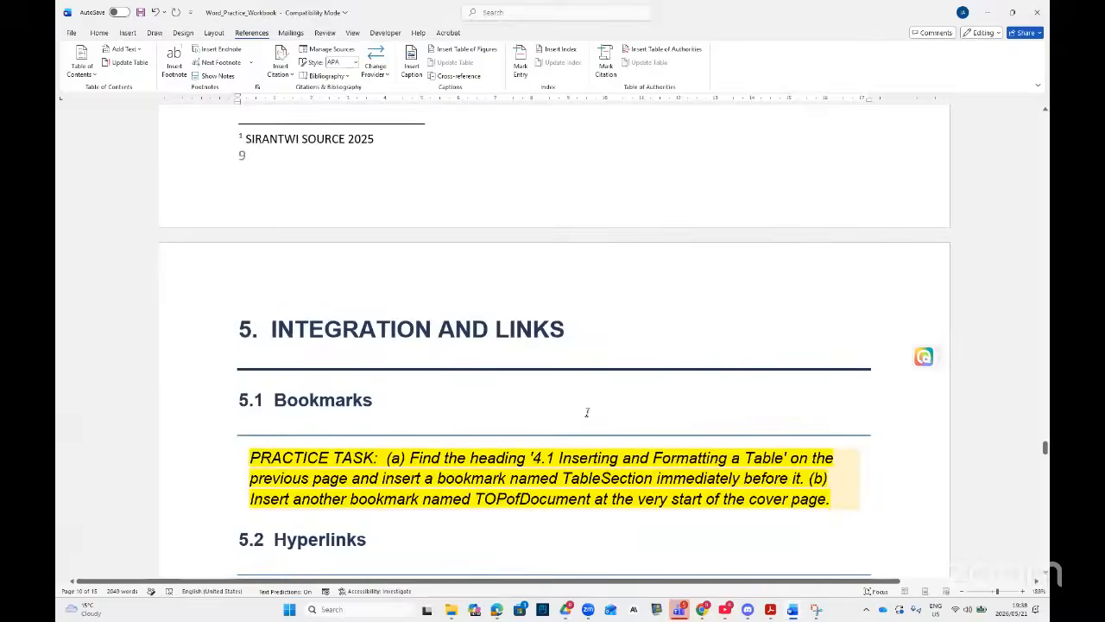
pyautogui.scroll(-3, 586, 413)
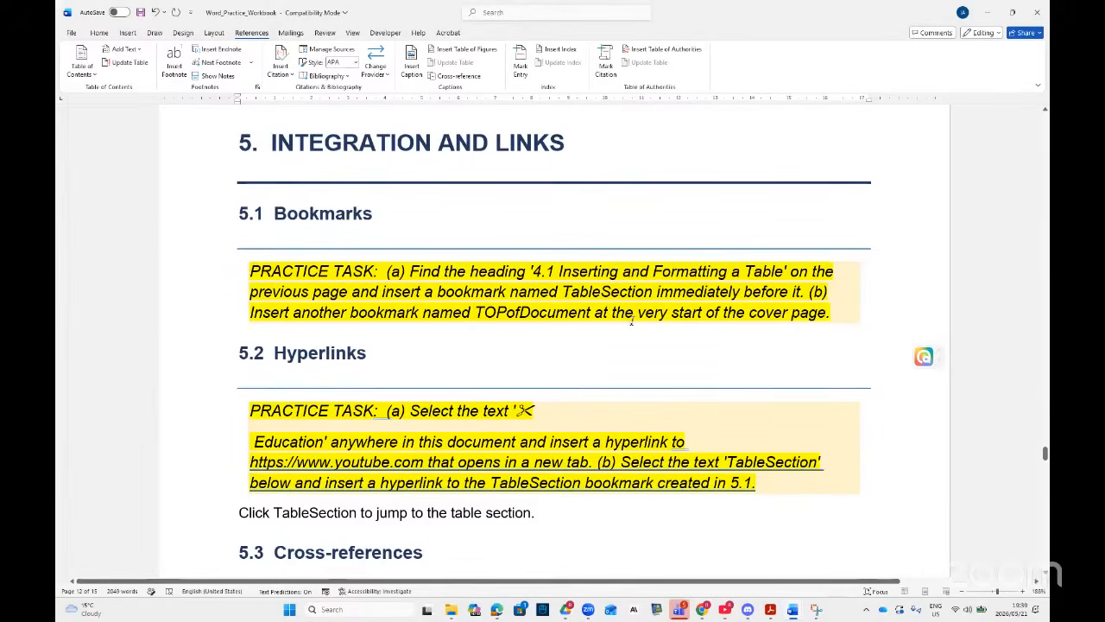
pyautogui.scroll(15, 632, 320)
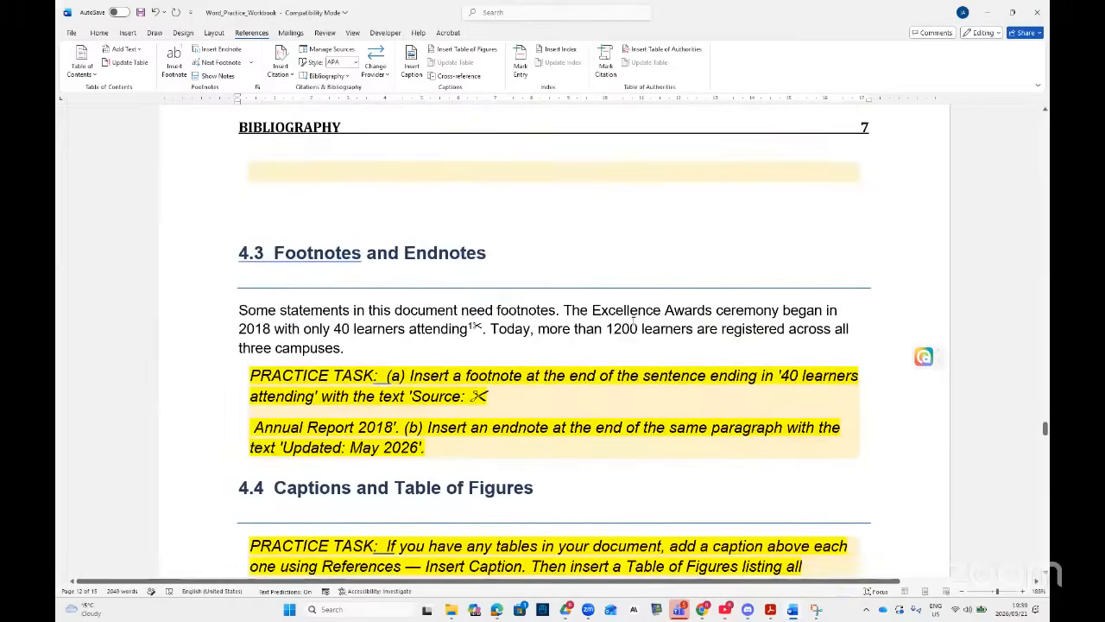
pyautogui.scroll(15, 632, 320)
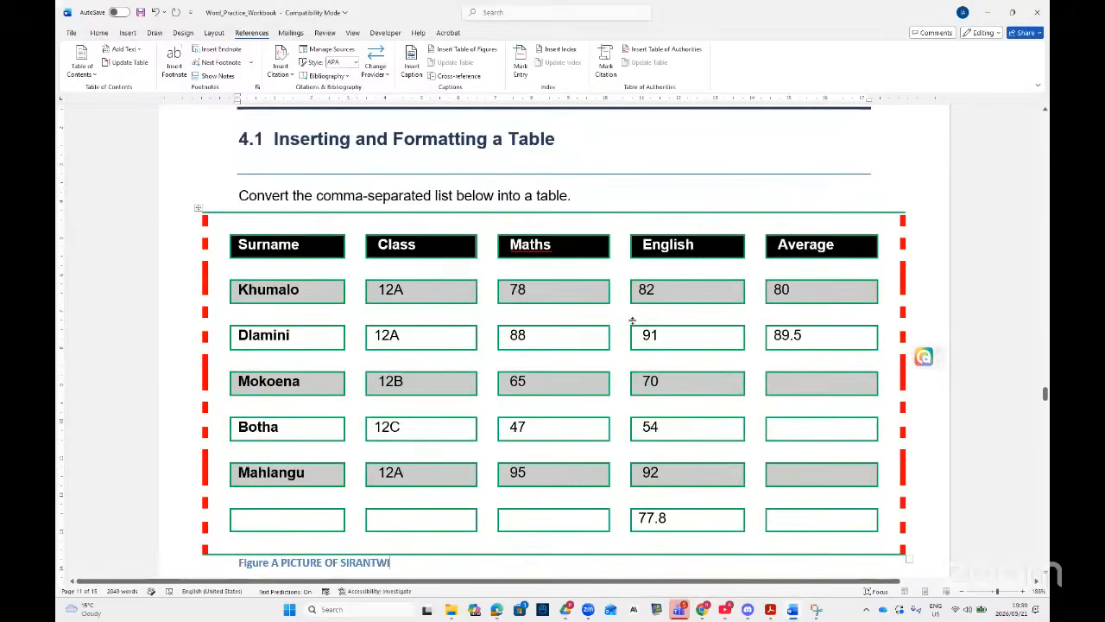
pyautogui.click(374, 292)
pyautogui.click(584, 249)
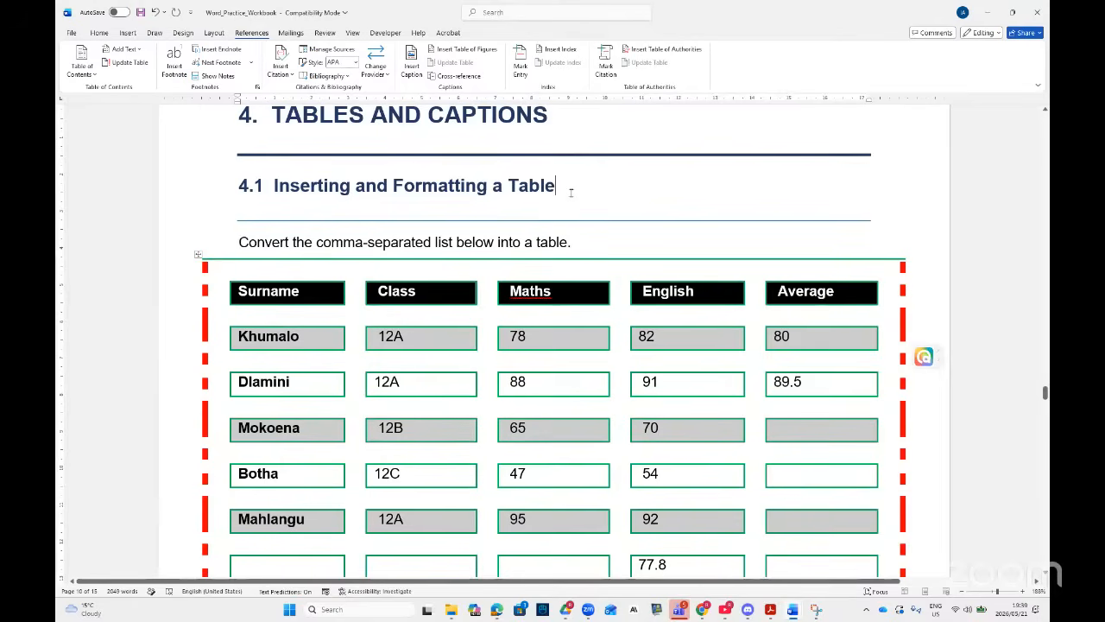
pyautogui.click(128, 33)
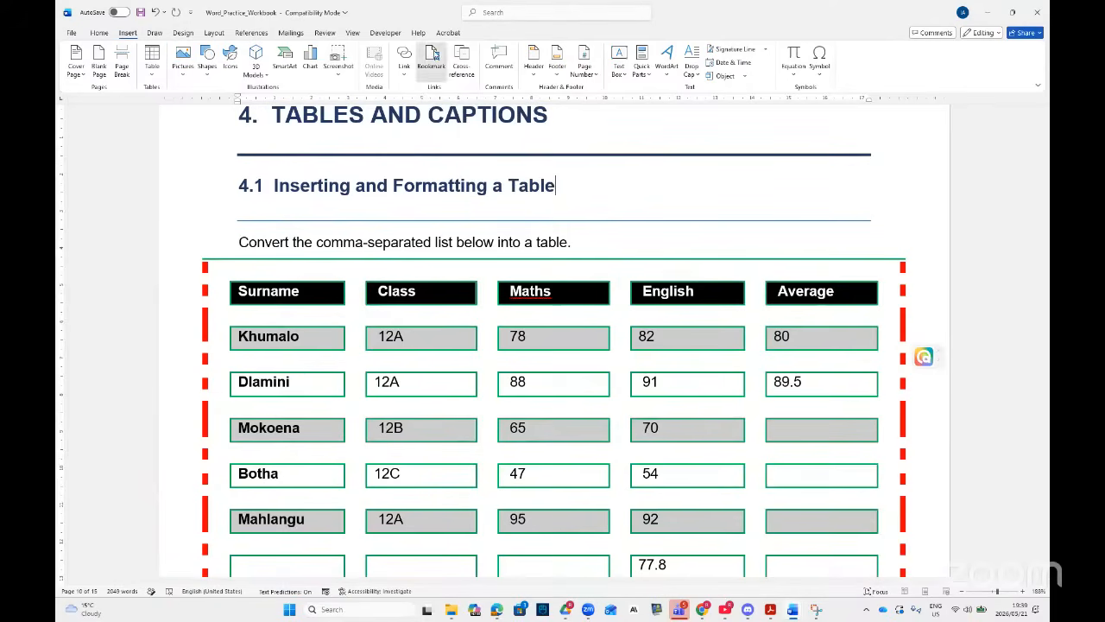
pyautogui.click(432, 59)
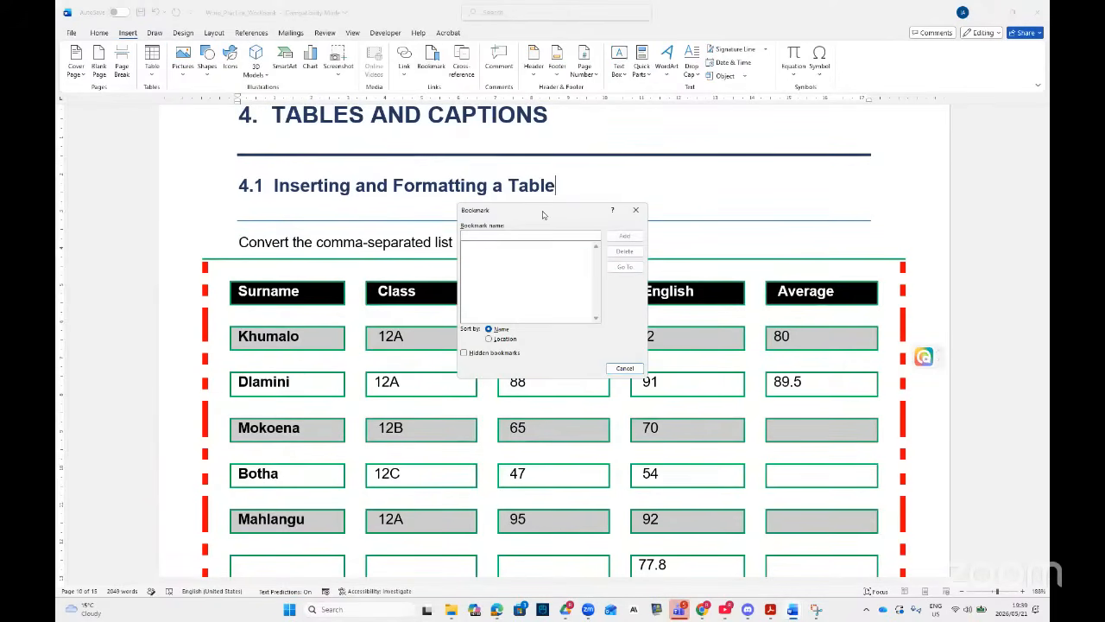
pyautogui.moveTo(543, 215); pyautogui.dragTo(707, 233)
pyautogui.write('TA')
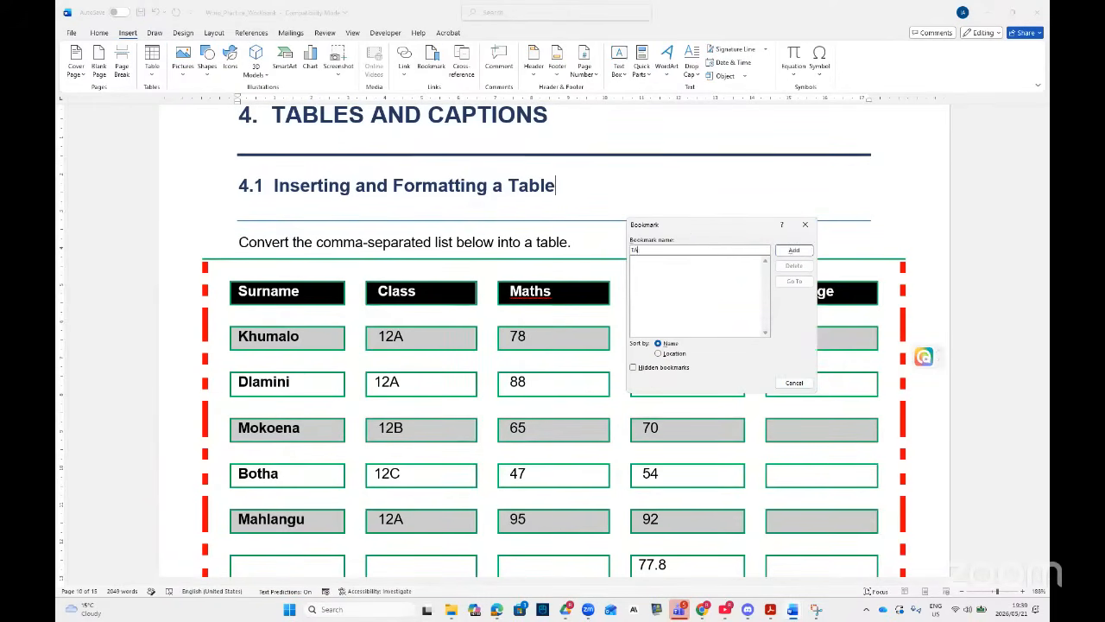
pyautogui.write('BLE 3')
pyautogui.click(805, 225)
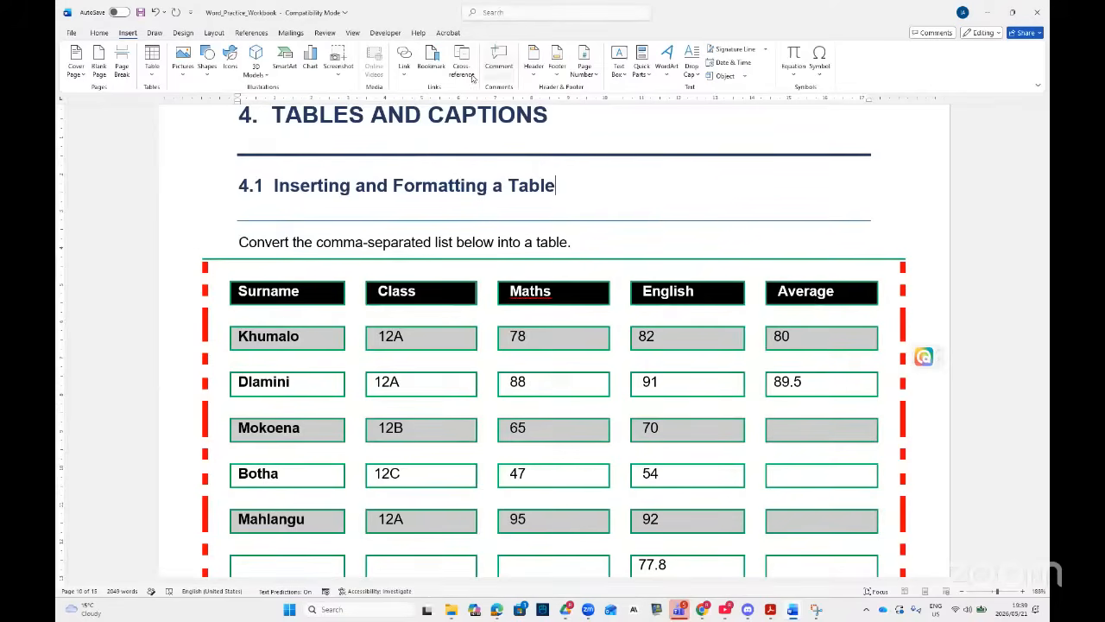
pyautogui.click(430, 67)
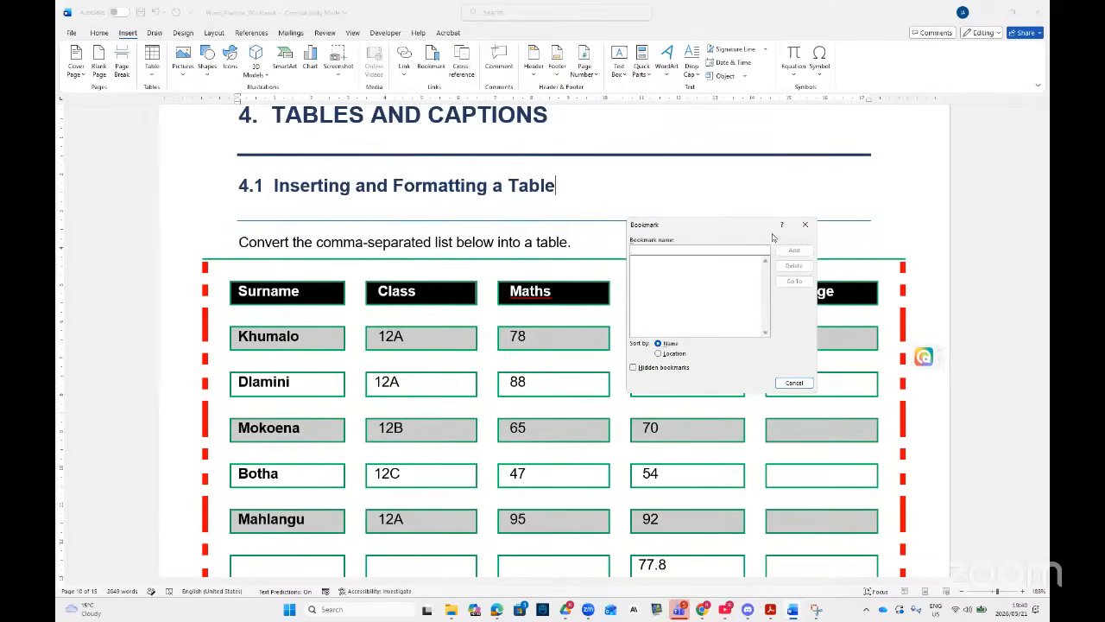
pyautogui.click(804, 224)
# - Add a bookmark named TABLESECTION to the word Table in heading 4.1
pyautogui.moveTo(553, 187); pyautogui.dragTo(508, 187)
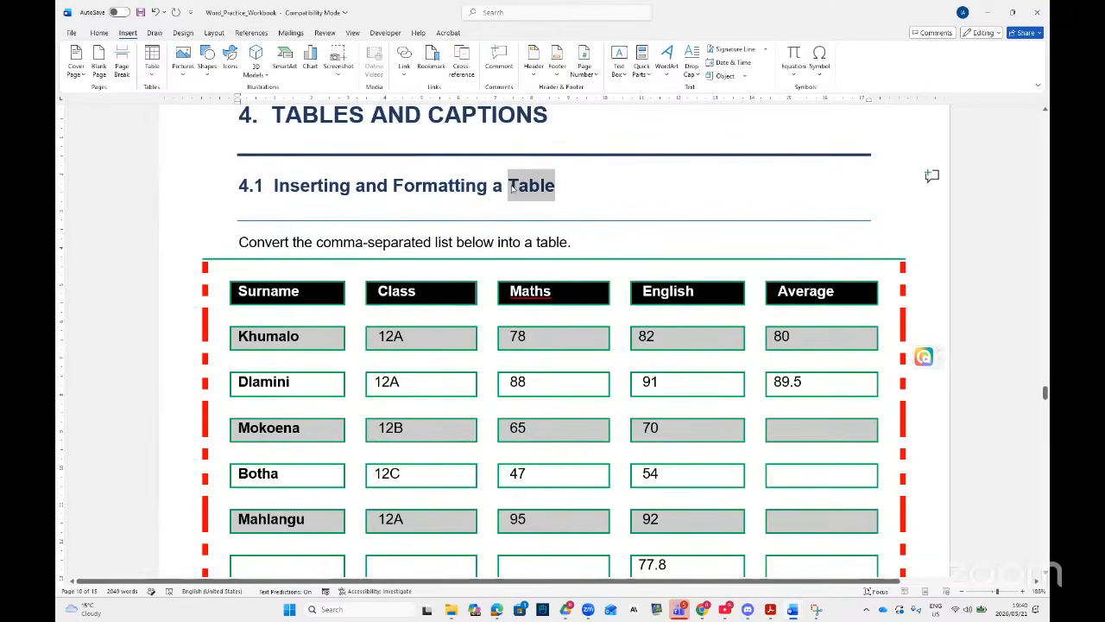
pyautogui.click(432, 63)
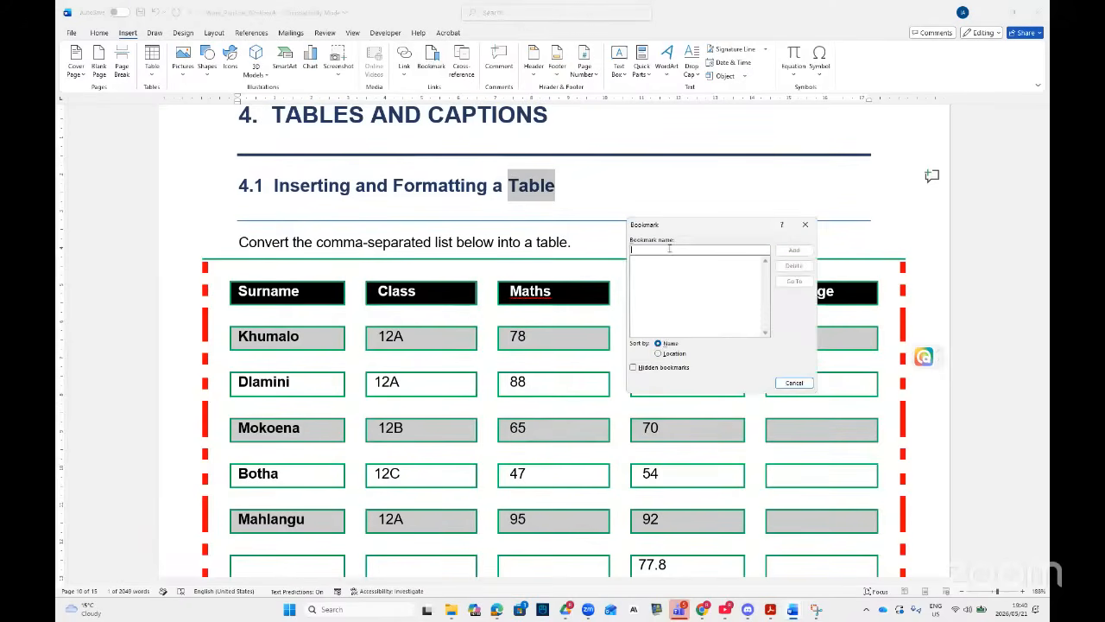
pyautogui.write('T')
pyautogui.write('ABLE 5')
pyautogui.press('BackSpace')
pyautogui.press('BackSpace')
pyautogui.press('BackSpace')
pyautogui.press('BackSpace')
pyautogui.press('BackSpace')
pyautogui.press('BackSpace')
pyautogui.press('BackSpace')
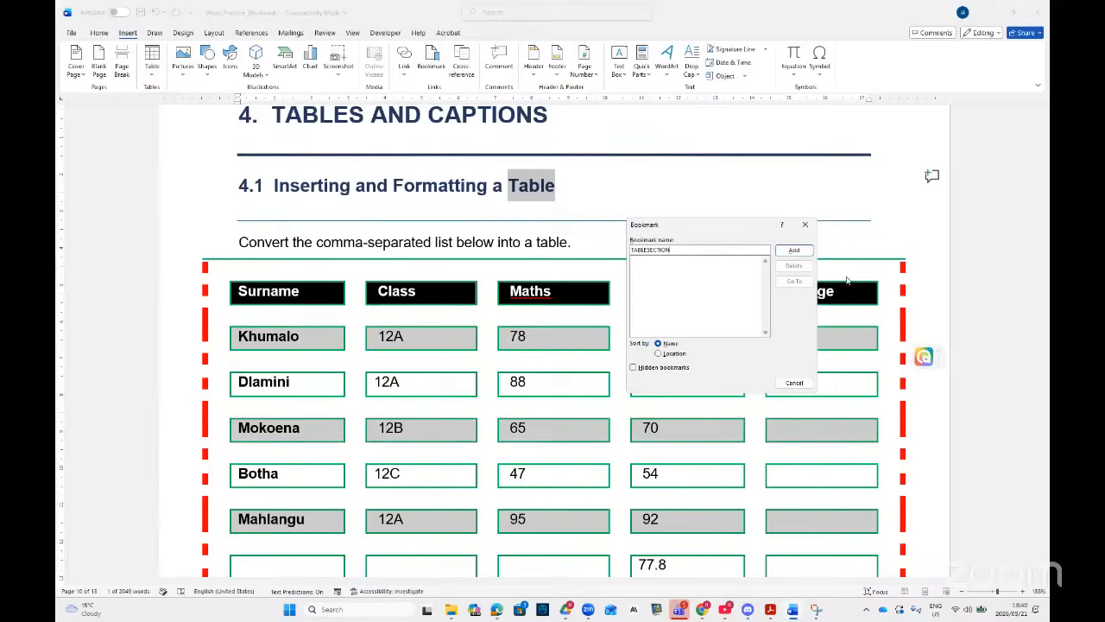
pyautogui.click(804, 256)
pyautogui.click(612, 199)
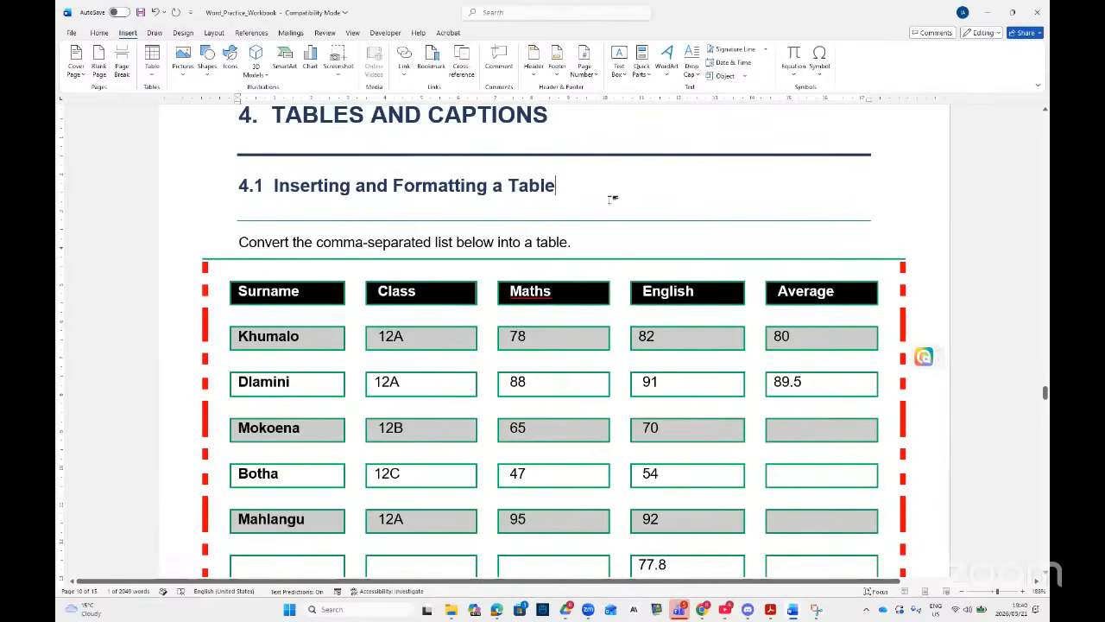
# - Add a bookmark named TOPOFPAGE at the very start of the cover page
pyautogui.moveTo(1046, 396); pyautogui.dragTo(1042, 112)
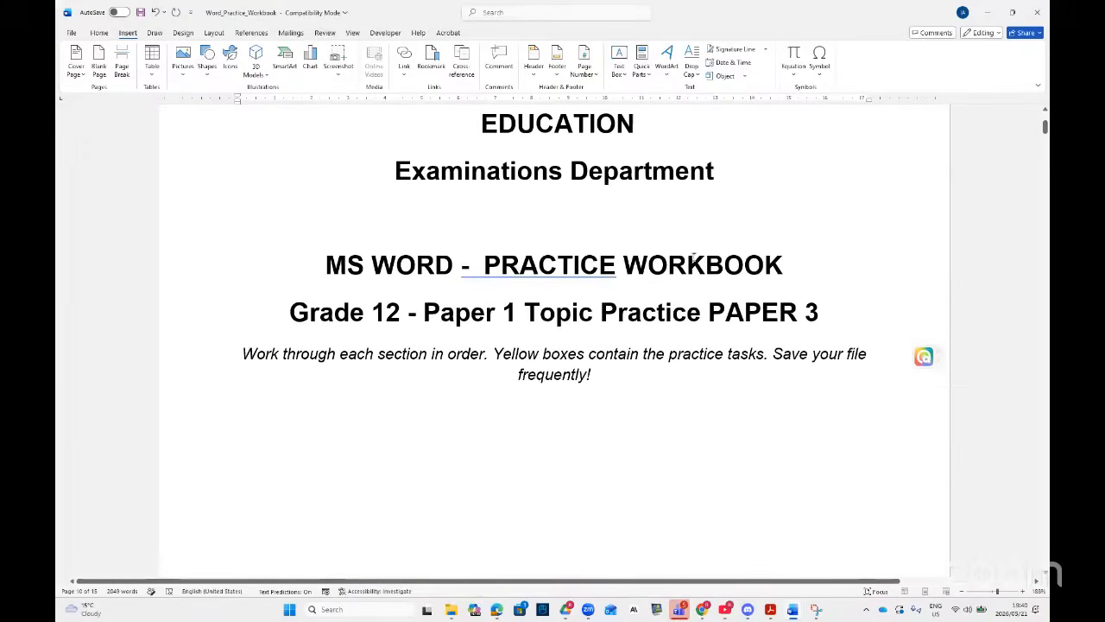
pyautogui.scroll(3, 599, 338)
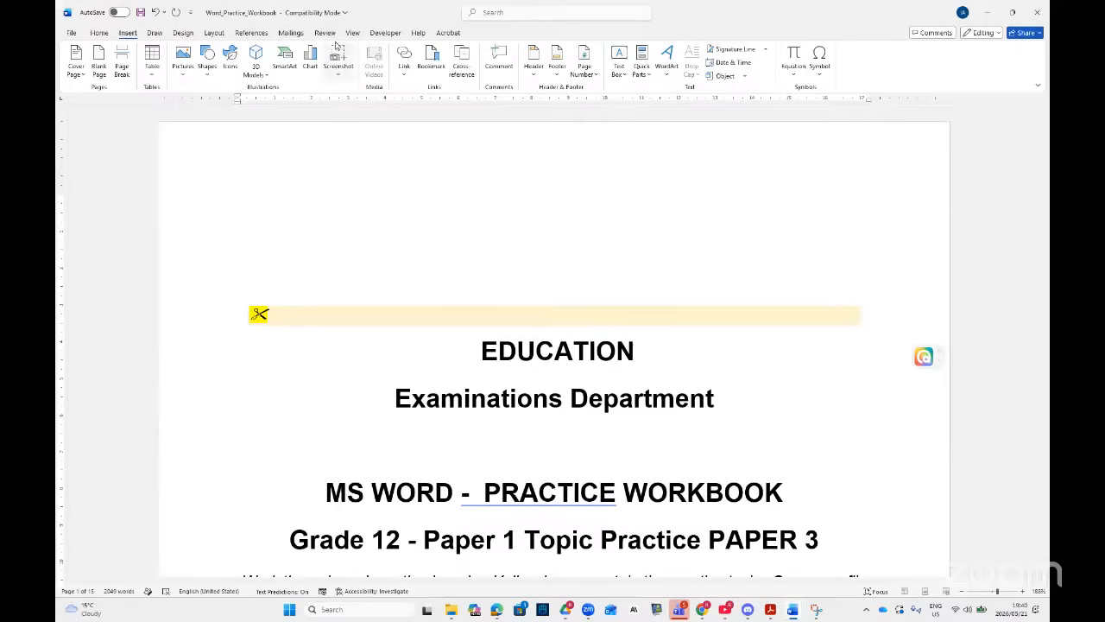
pyautogui.click(491, 13)
pyautogui.write('BOOK')
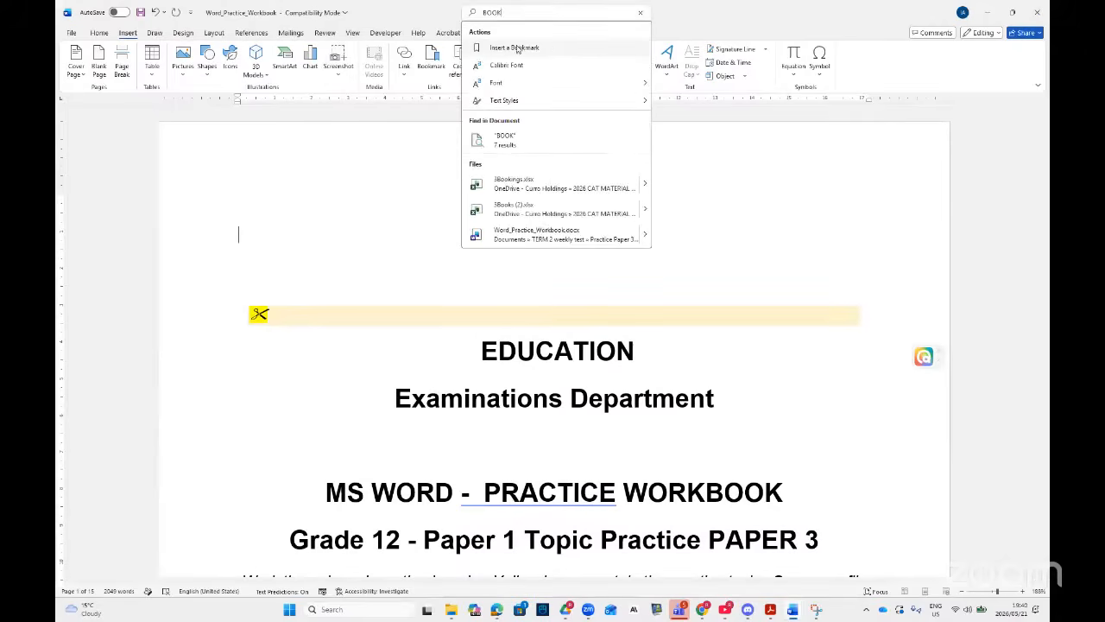
pyautogui.click(515, 48)
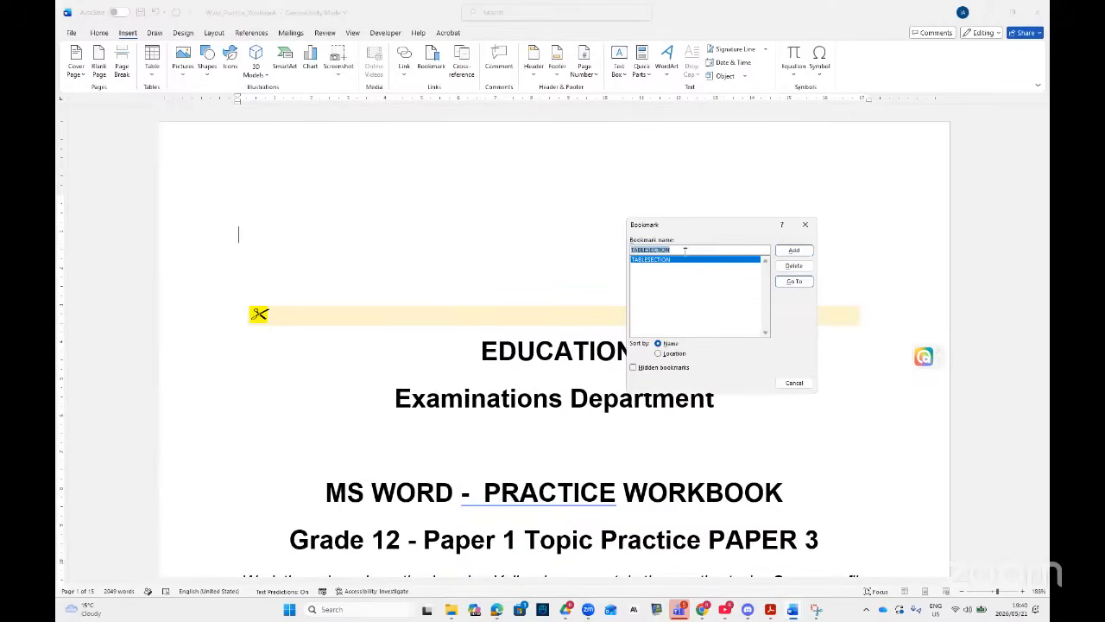
pyautogui.write('TOPOFPA')
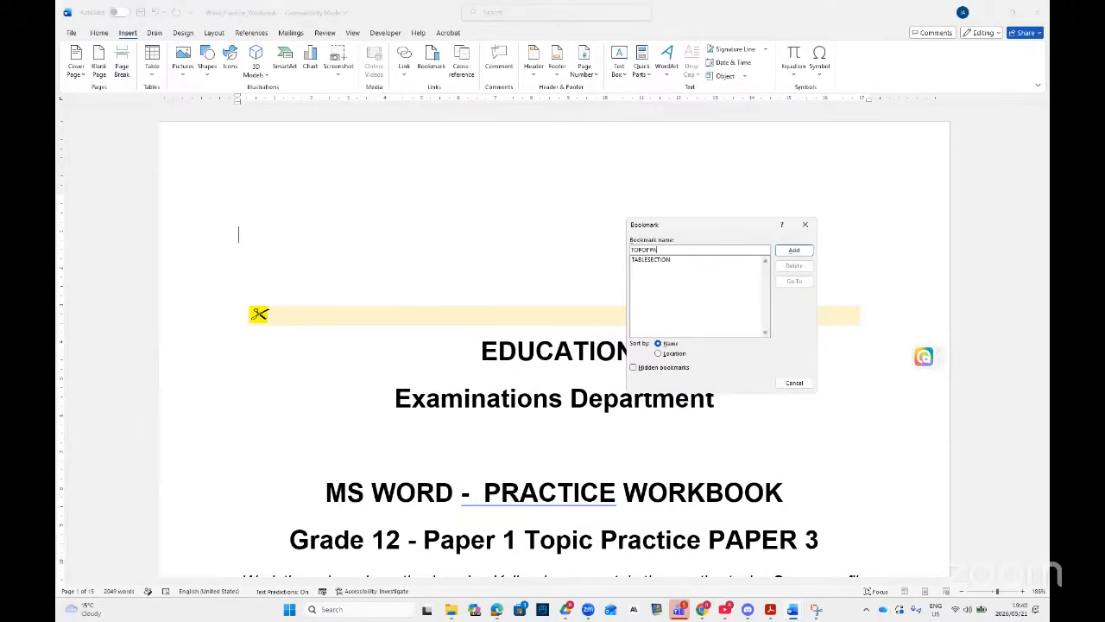
pyautogui.write('GE')
pyautogui.click(793, 250)
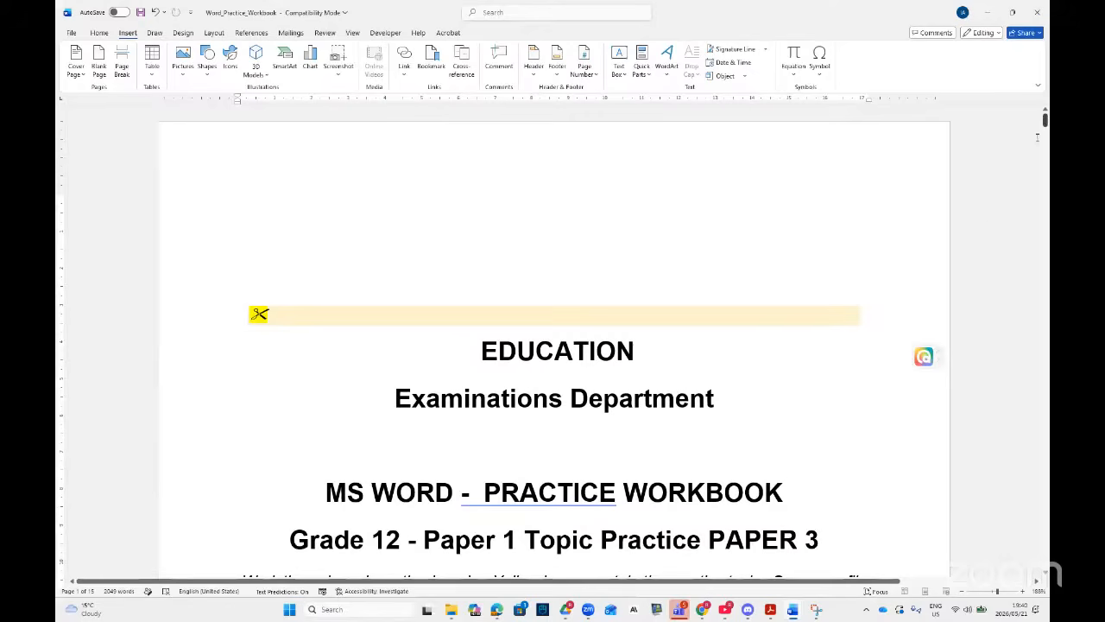
# - Hyperlink the words Click TableSection below the section 5.2 task to the TABLESECTION bookmark
pyautogui.moveTo(1045, 123); pyautogui.dragTo(1019, 464)
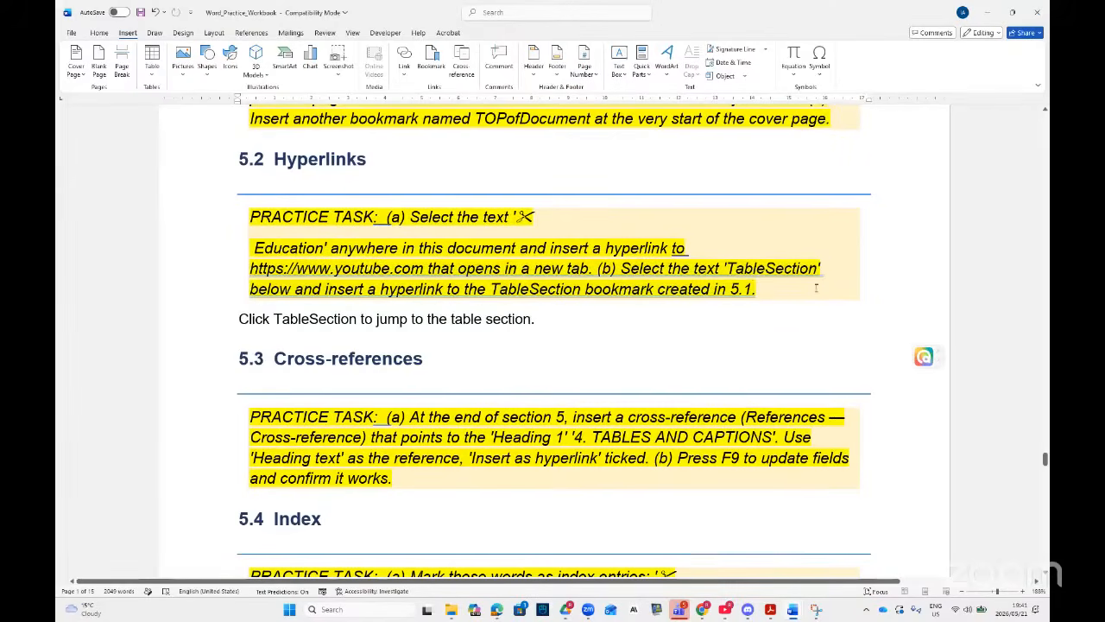
pyautogui.click(400, 319)
pyautogui.scroll(1, 352, 326)
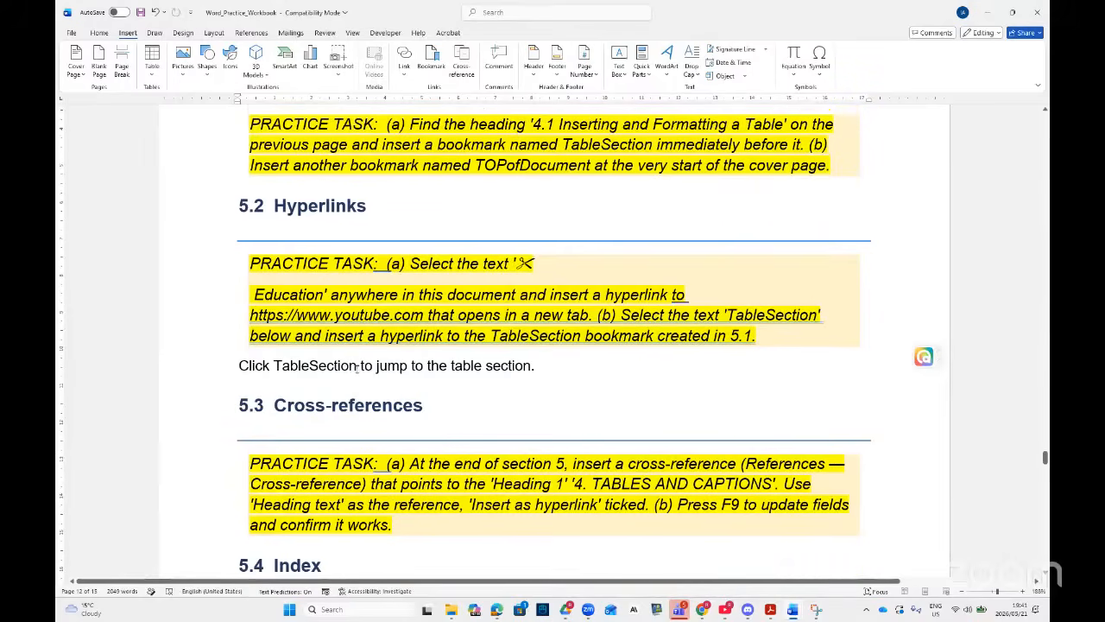
pyautogui.moveTo(355, 366); pyautogui.dragTo(239, 363)
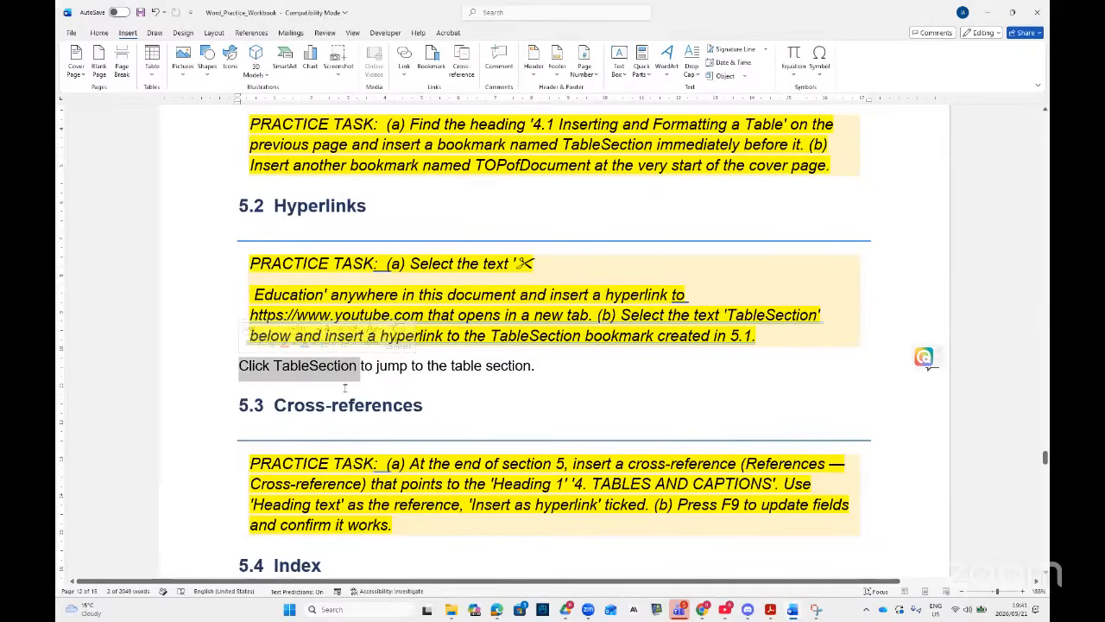
pyautogui.rightClick(299, 373)
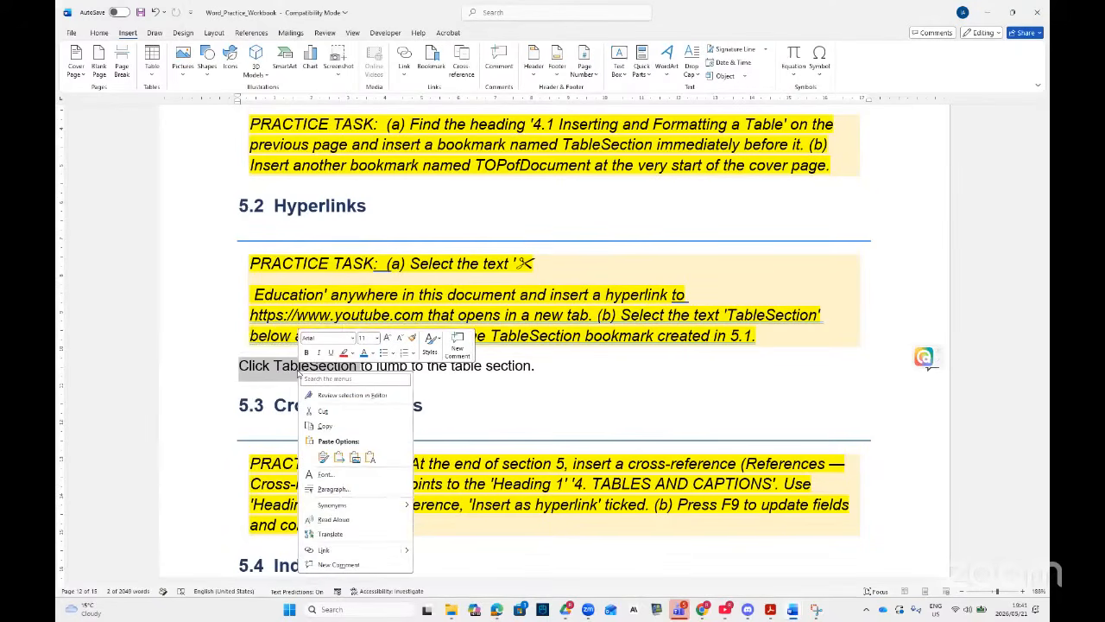
pyautogui.click(325, 551)
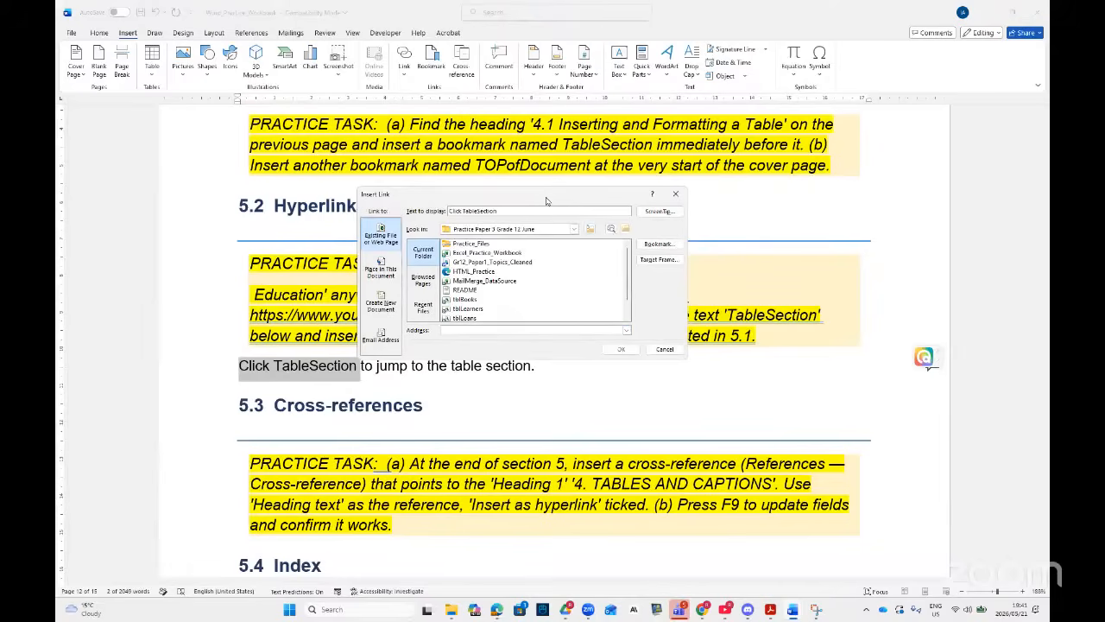
pyautogui.click(658, 249)
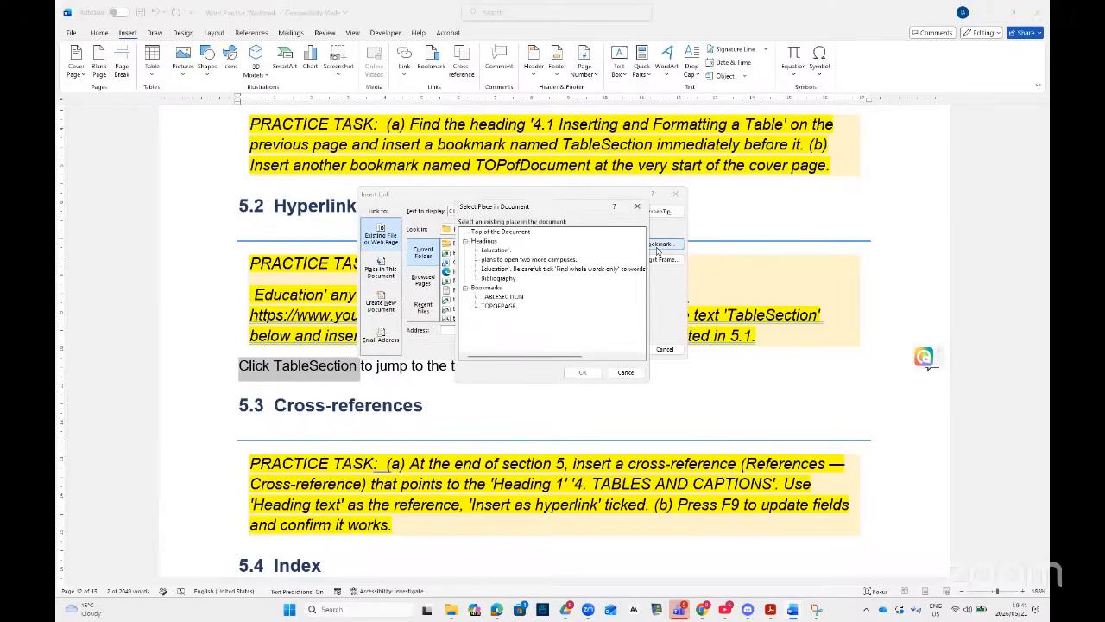
pyautogui.click(501, 297)
pyautogui.click(582, 372)
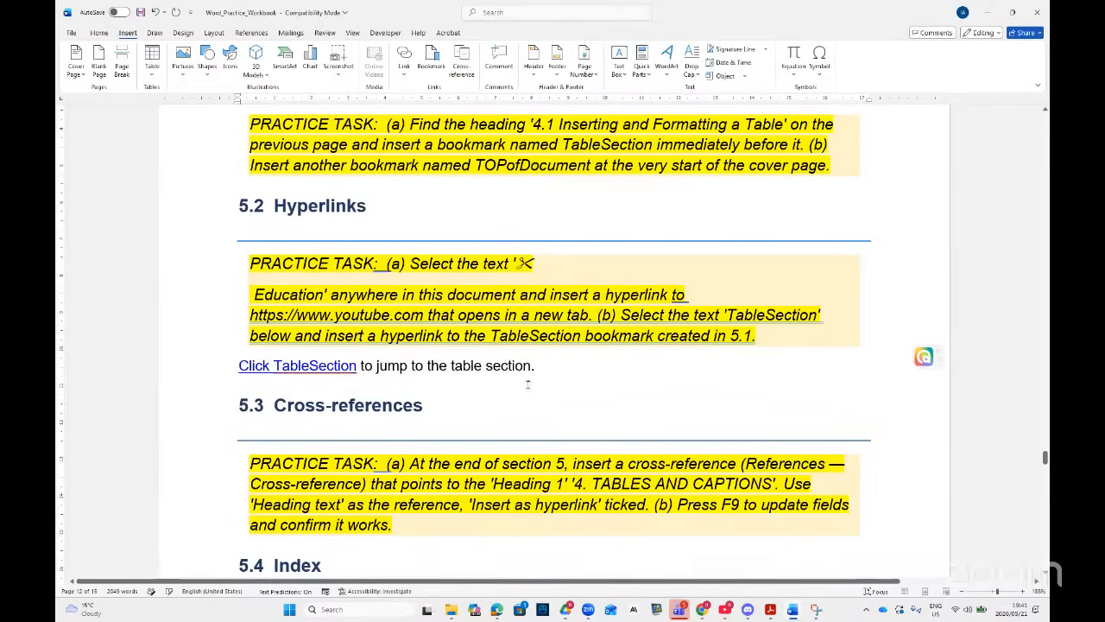
# - Test the Click TableSection link by following it, and return to the section 5.2 Hyperlinks task
pyautogui.keyDown('ctrl'); pyautogui.click(316, 369); pyautogui.keyUp('ctrl')
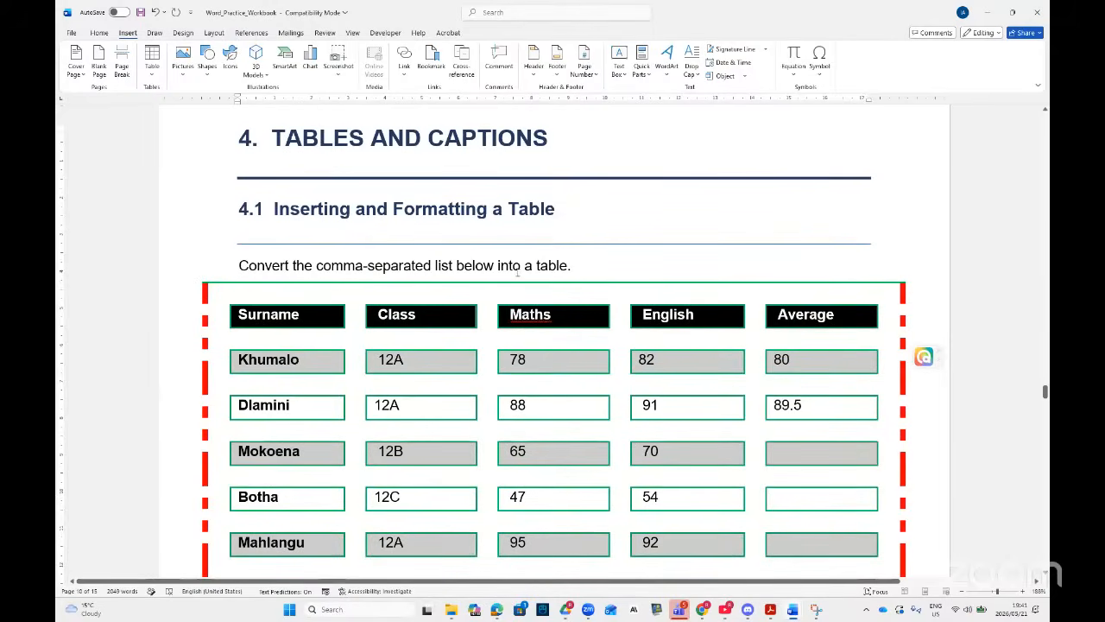
pyautogui.scroll(-20, 518, 273)
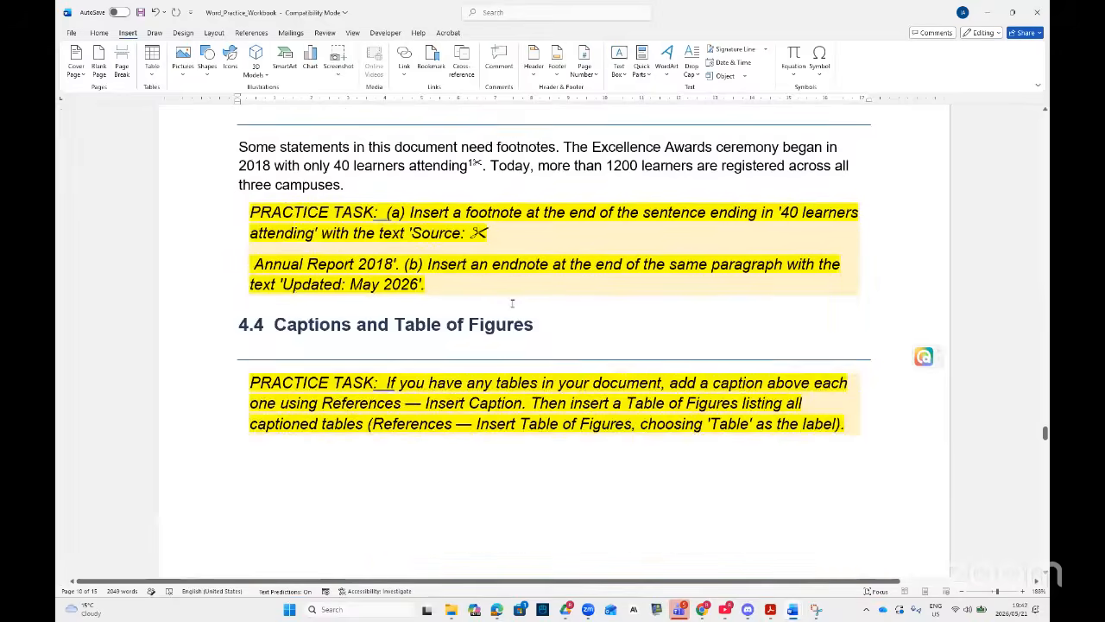
pyautogui.scroll(-7, 512, 304)
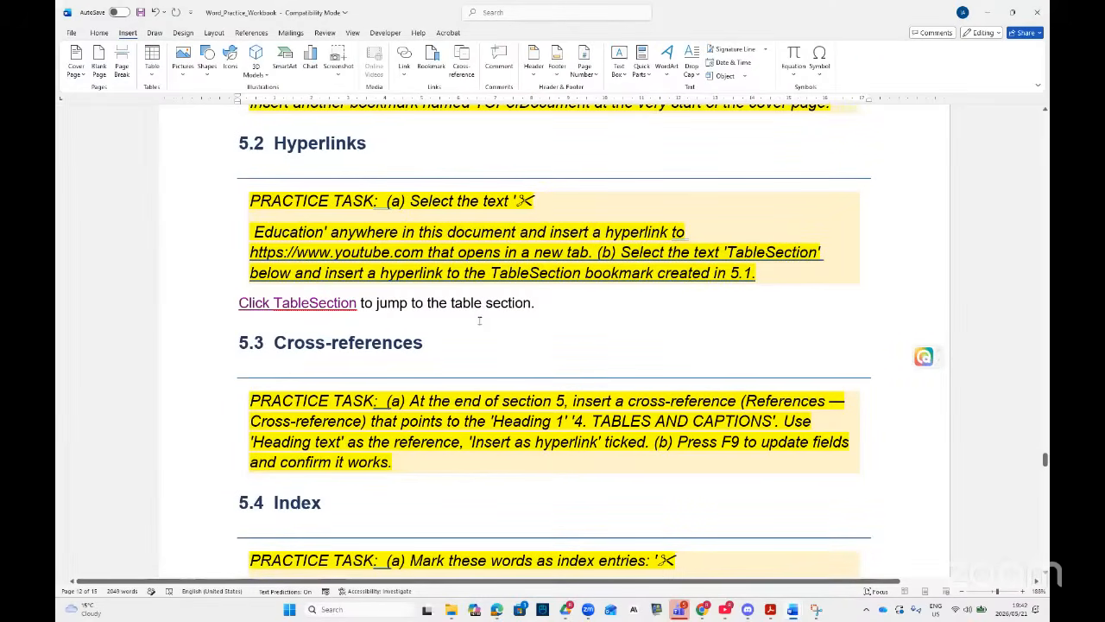
# - Insert a hyperlink on the words table section at the end of the sentence below the section 5.2 task
pyautogui.moveTo(534, 308); pyautogui.dragTo(458, 311)
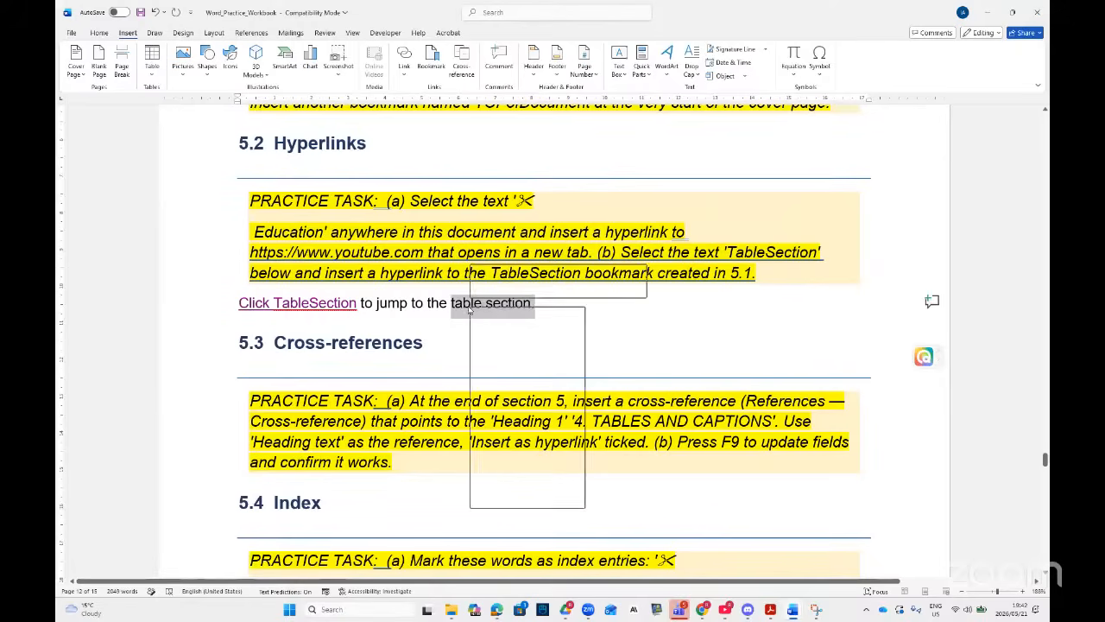
pyautogui.rightClick(469, 309)
pyautogui.click(499, 486)
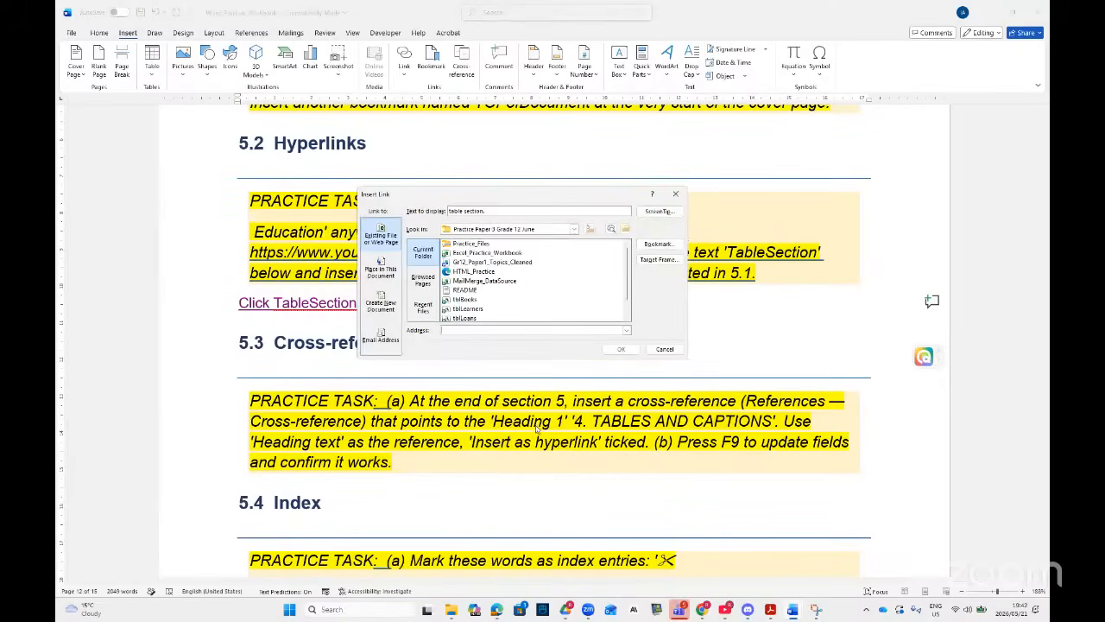
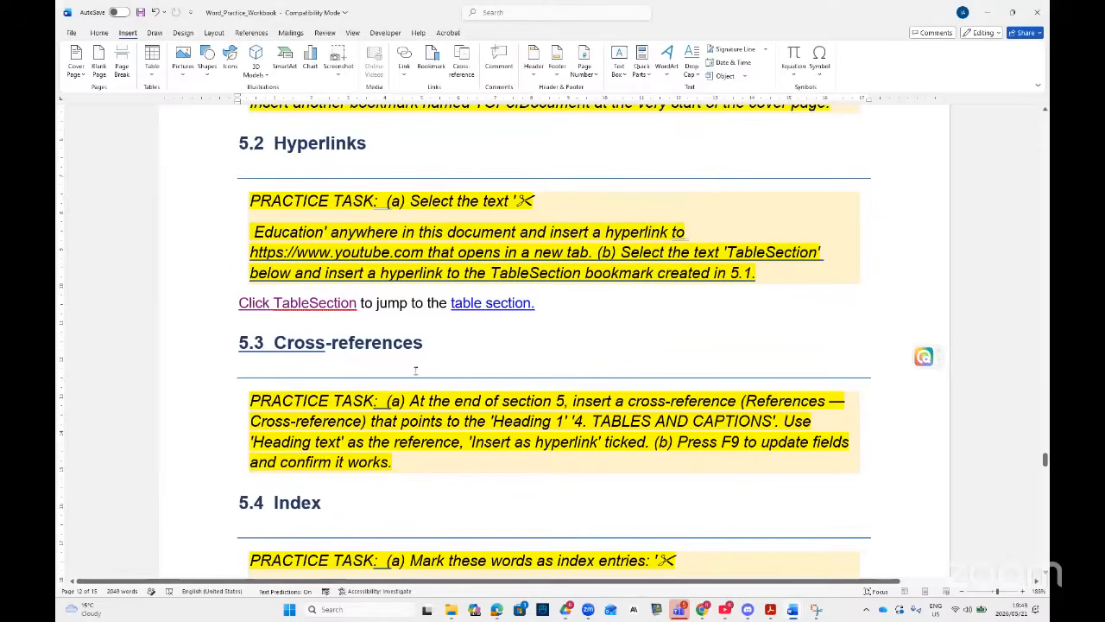
# - Select the text Cross-references in heading 5.3 and open the Insert Cross-reference dialog, moving it clear of the task text
pyautogui.scroll(-1, 419, 369)
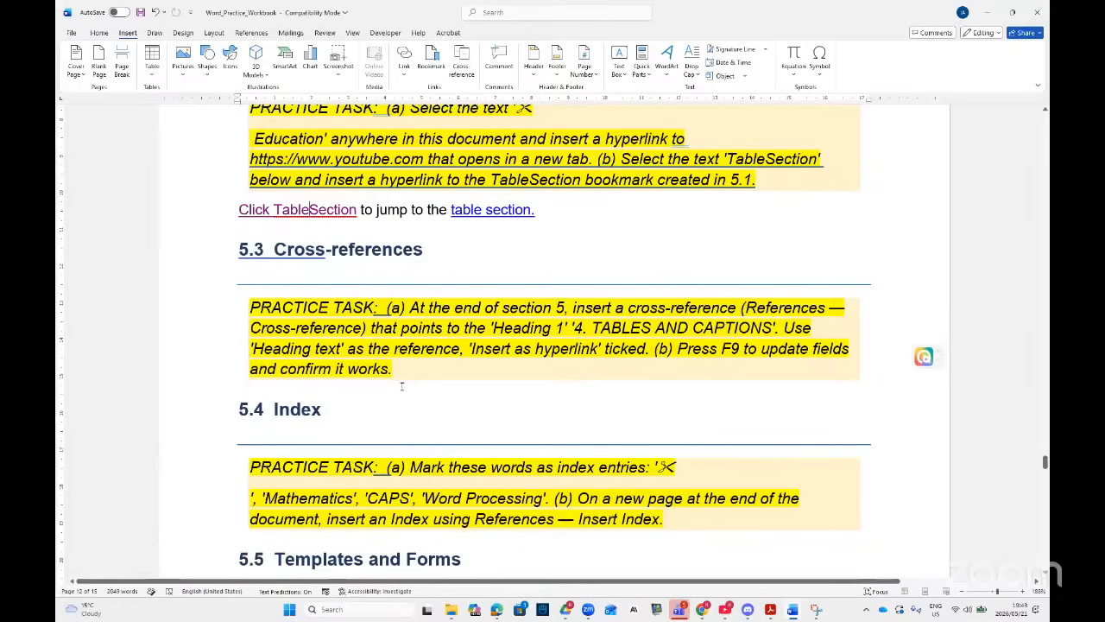
pyautogui.moveTo(426, 251); pyautogui.dragTo(298, 253)
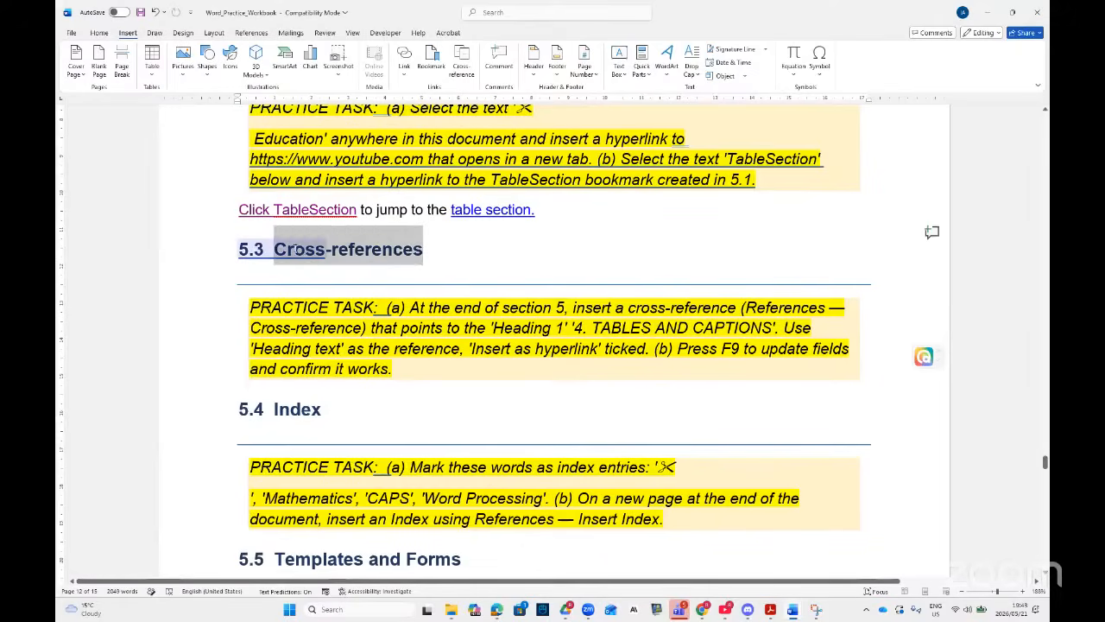
pyautogui.click(481, 16)
pyautogui.write('CROSS')
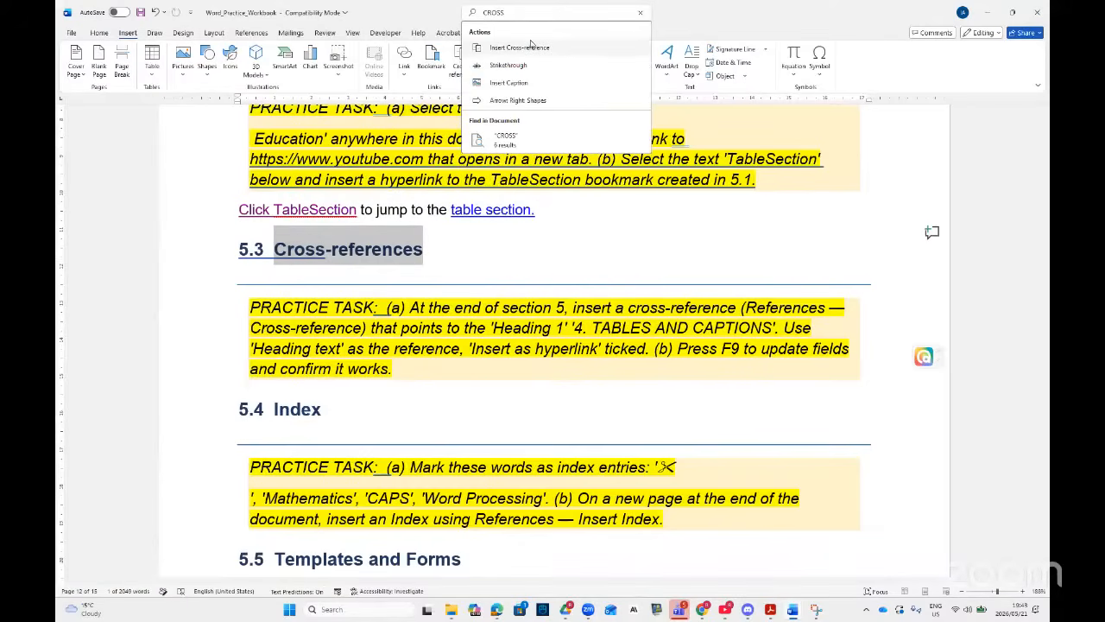
pyautogui.click(528, 48)
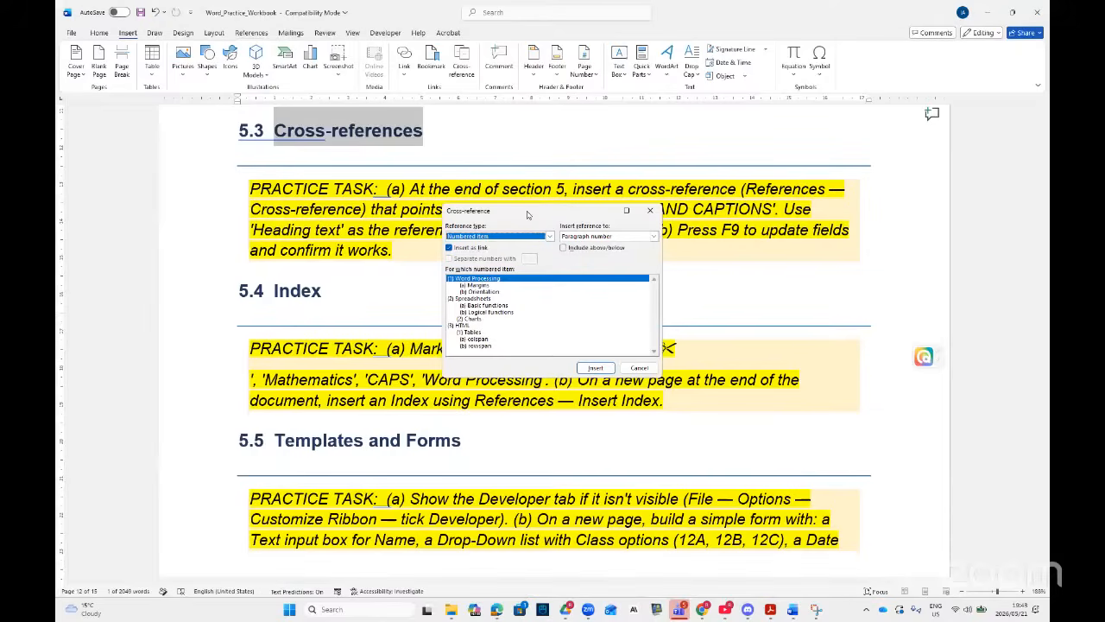
pyautogui.moveTo(528, 215); pyautogui.dragTo(552, 265)
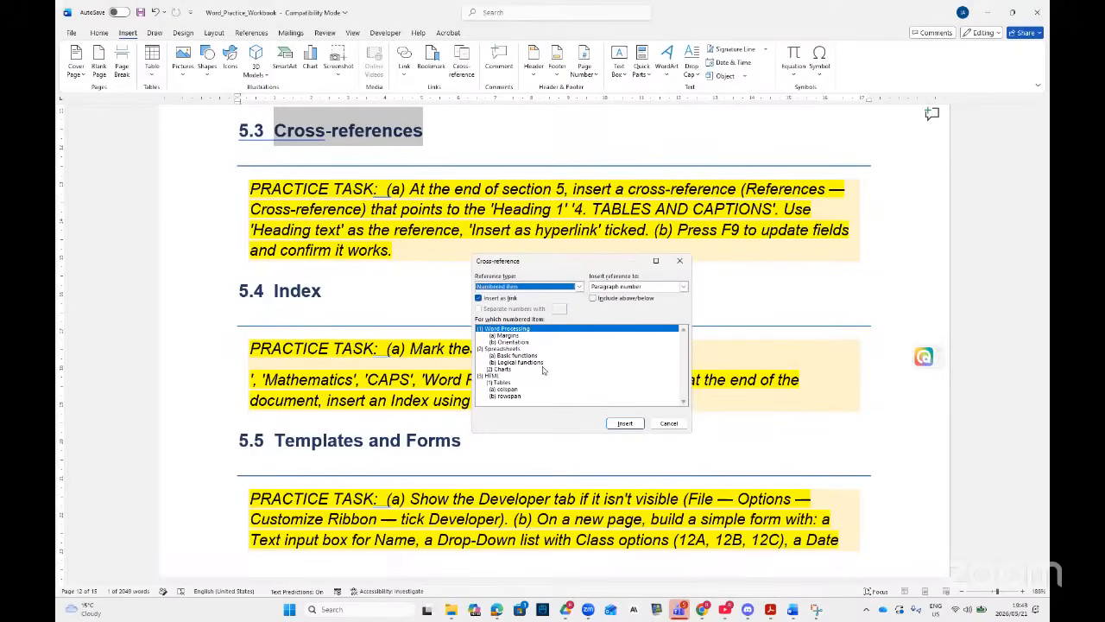
# - Review the items available for cross-referencing under the Heading, Bookmark, Footnote, Endnote, Figure and IMAGE reference types
pyautogui.click(579, 286)
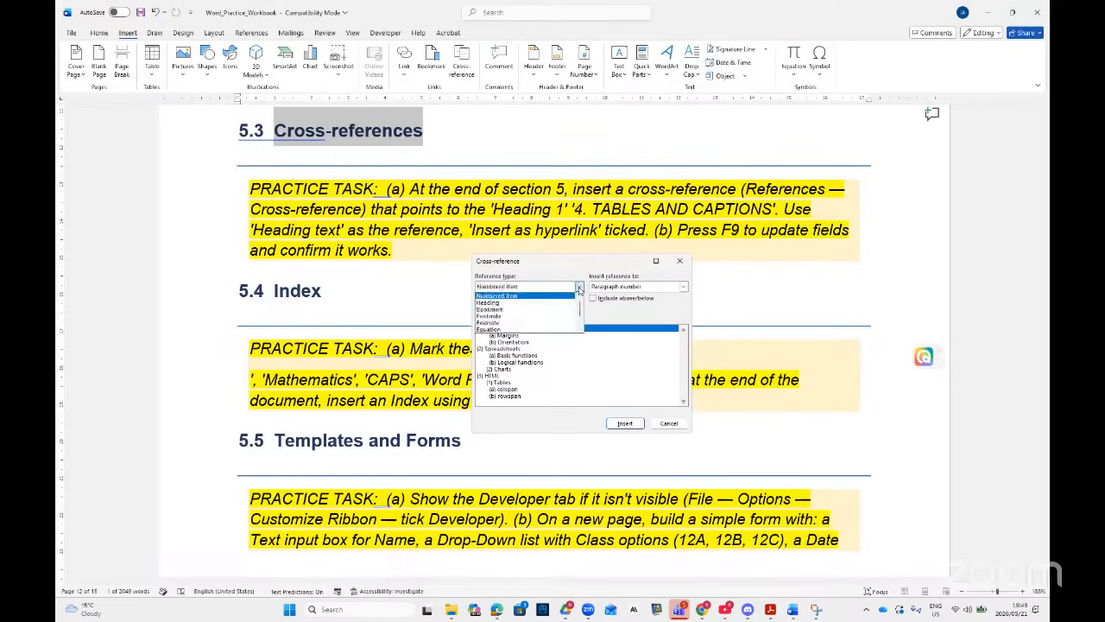
pyautogui.click(522, 302)
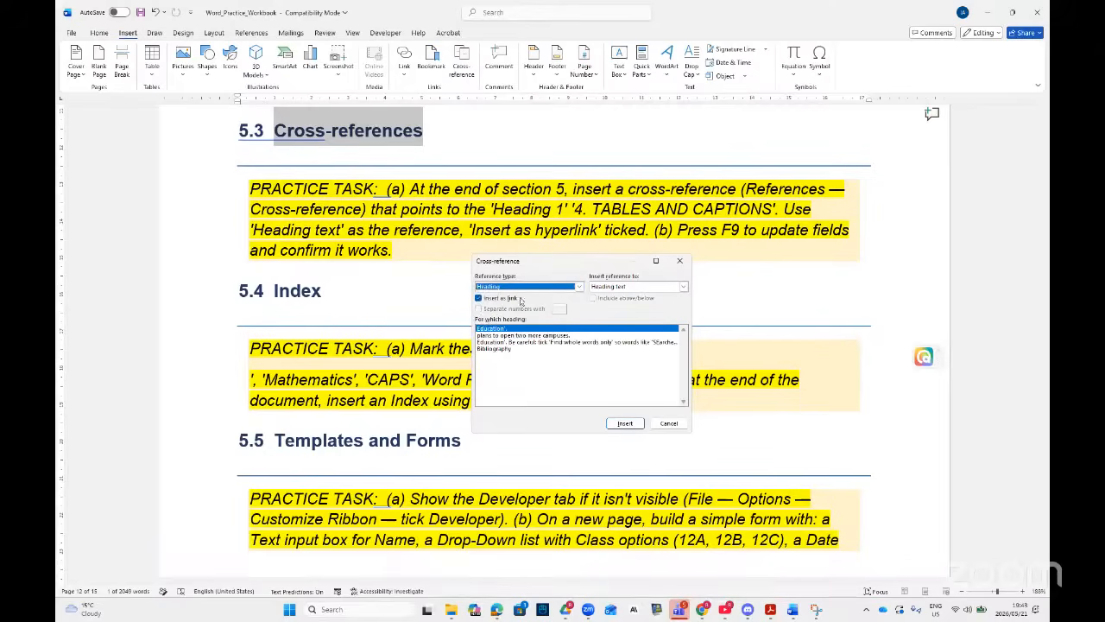
pyautogui.click(578, 287)
pyautogui.click(557, 309)
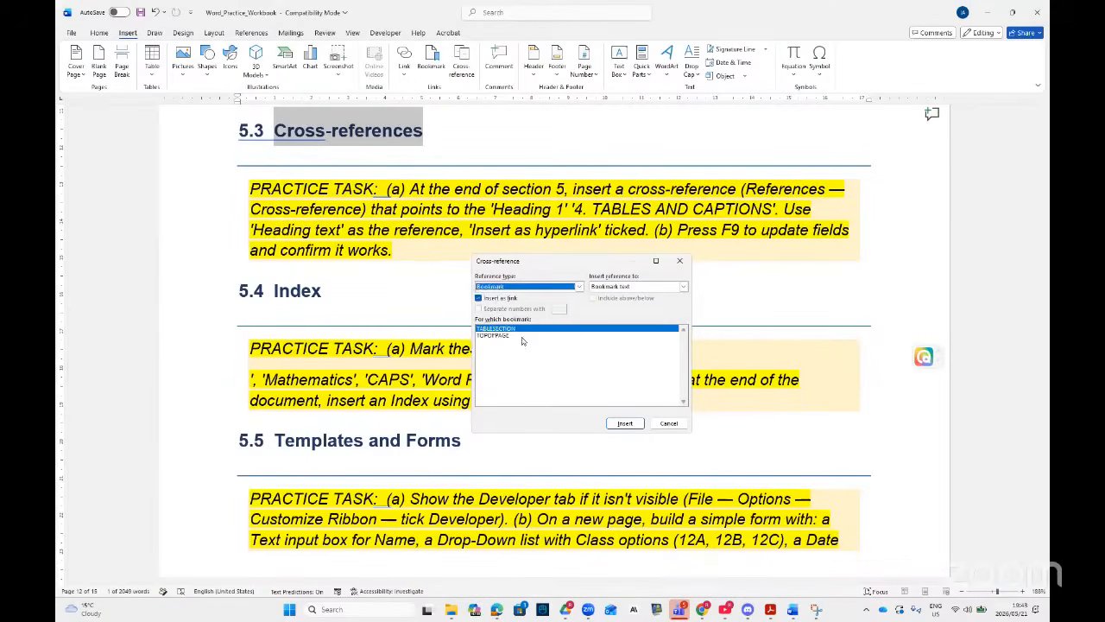
pyautogui.click(580, 286)
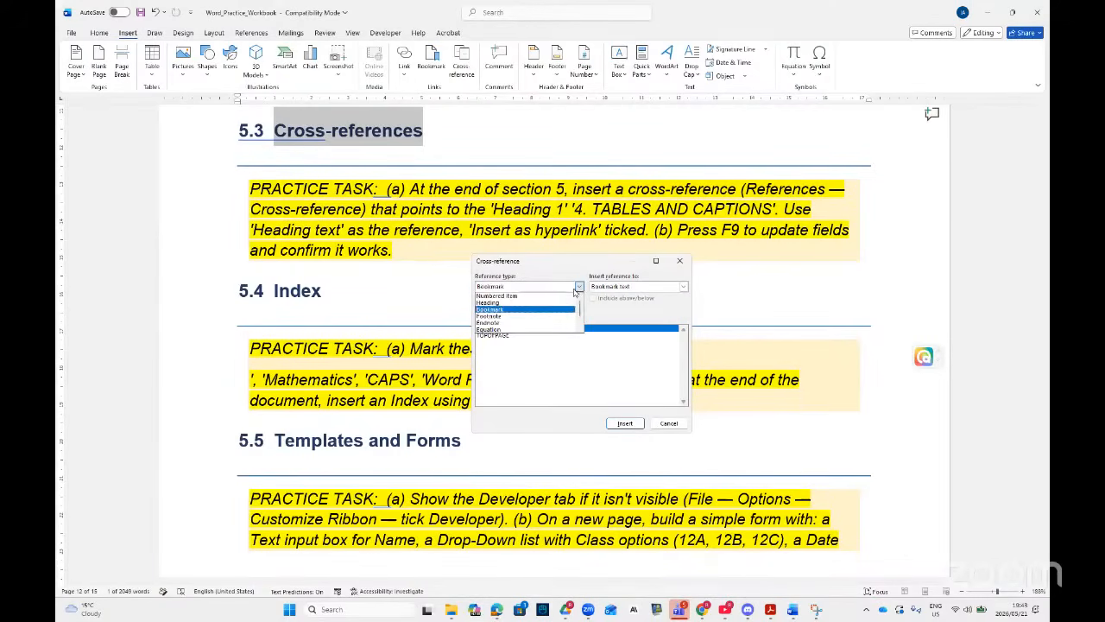
pyautogui.click(518, 319)
pyautogui.click(580, 287)
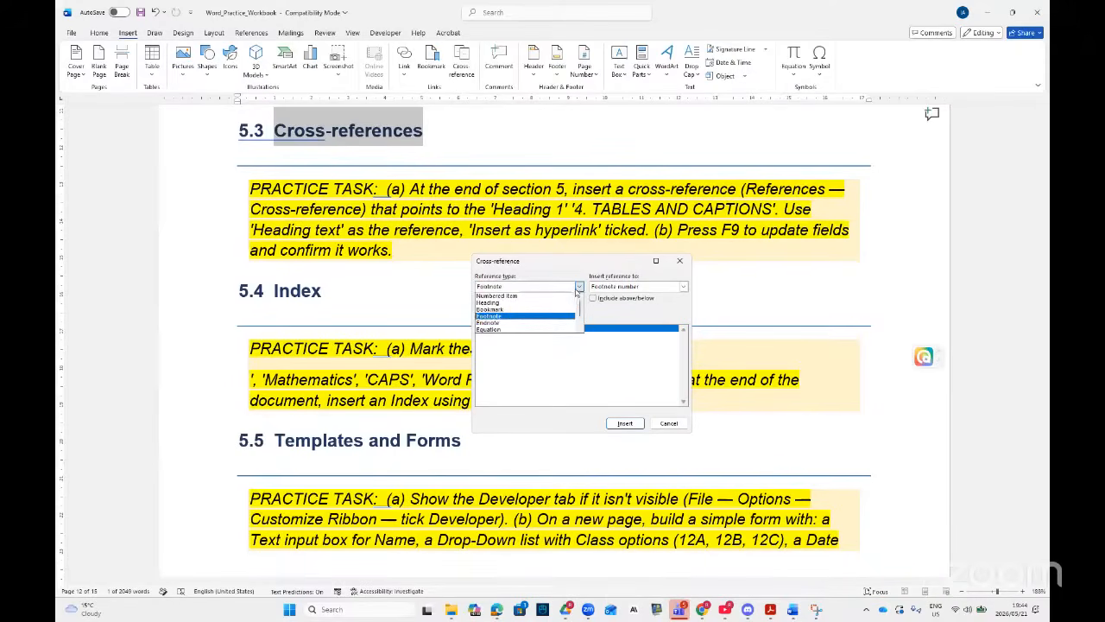
pyautogui.click(502, 324)
pyautogui.click(578, 287)
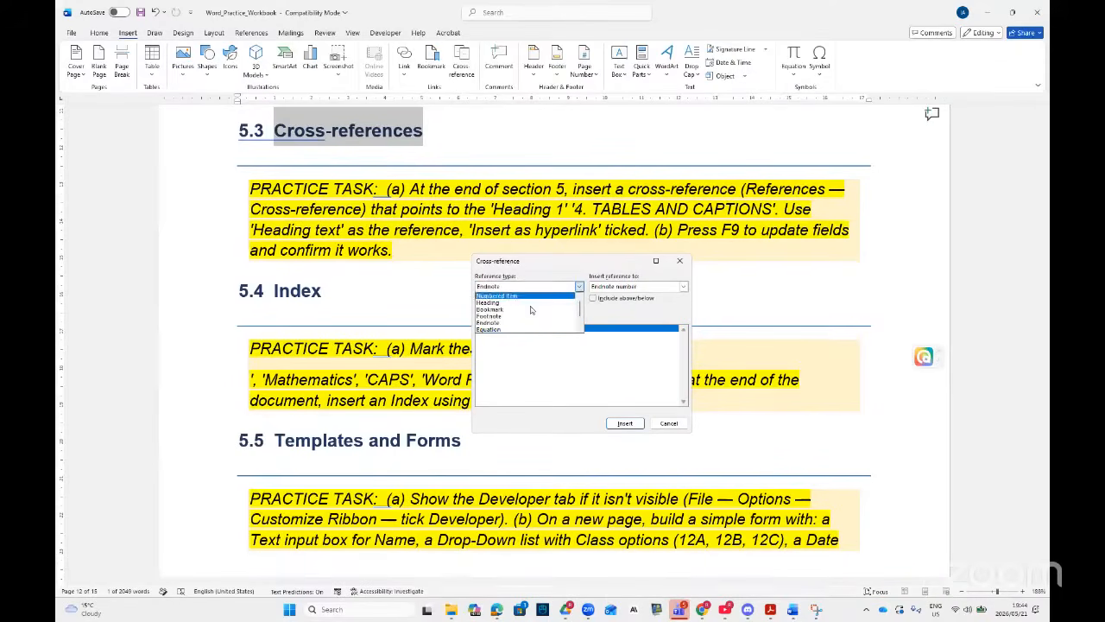
pyautogui.scroll(-1, 496, 328)
pyautogui.scroll(-1, 496, 331)
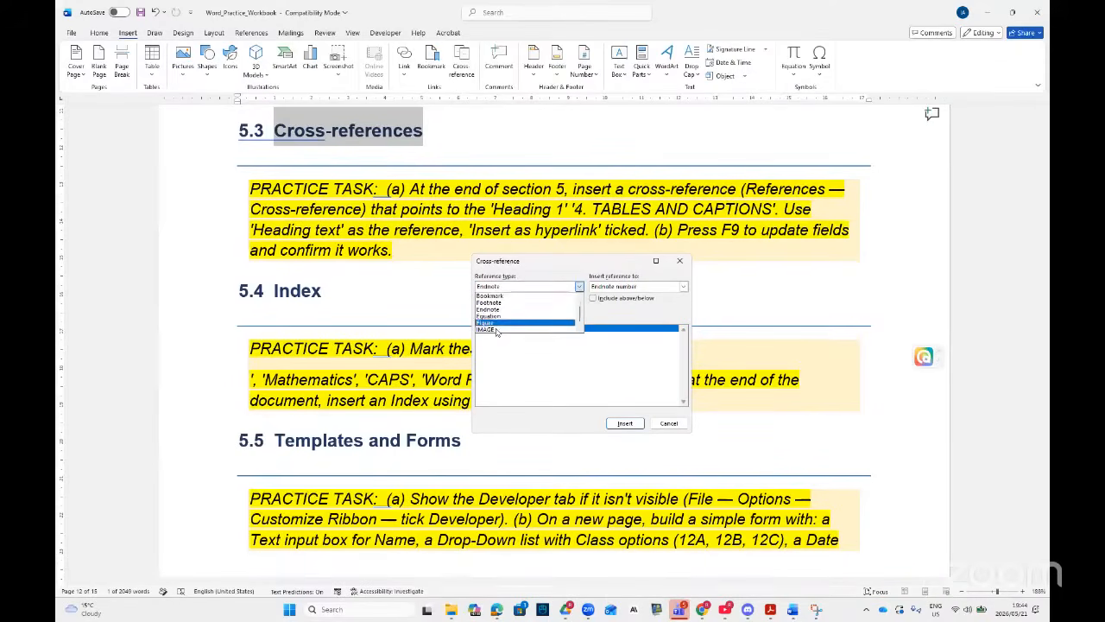
pyautogui.click(498, 324)
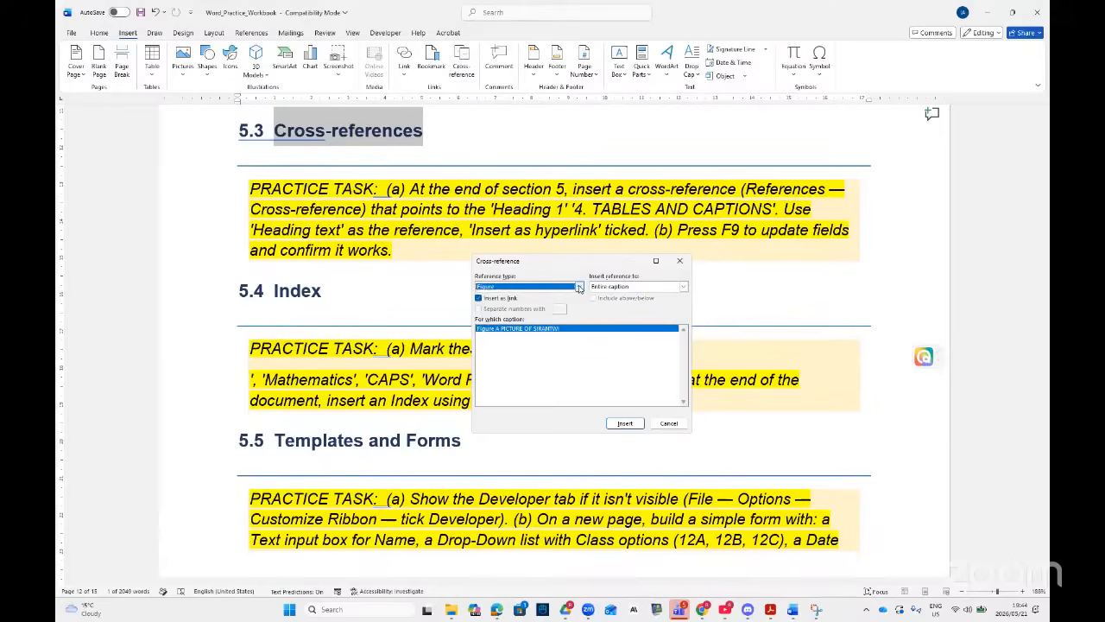
pyautogui.click(579, 287)
pyautogui.click(499, 335)
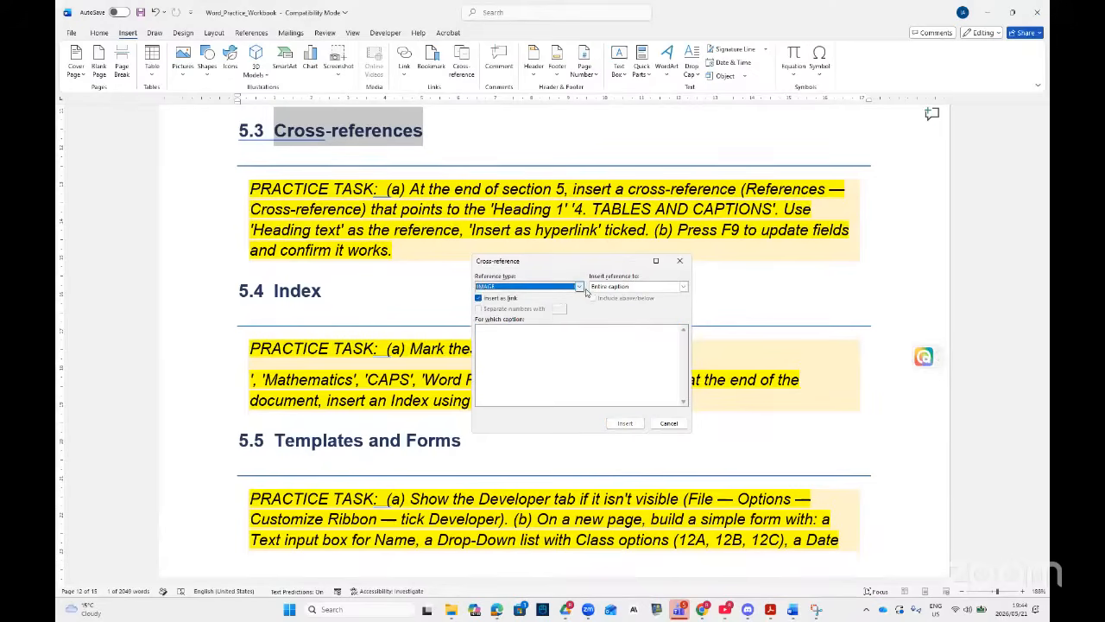
# - Replace the selected text in heading 5.3 with a linked cross-reference to the page number of the SIRANTWI SOURCE endnote
pyautogui.click(579, 287)
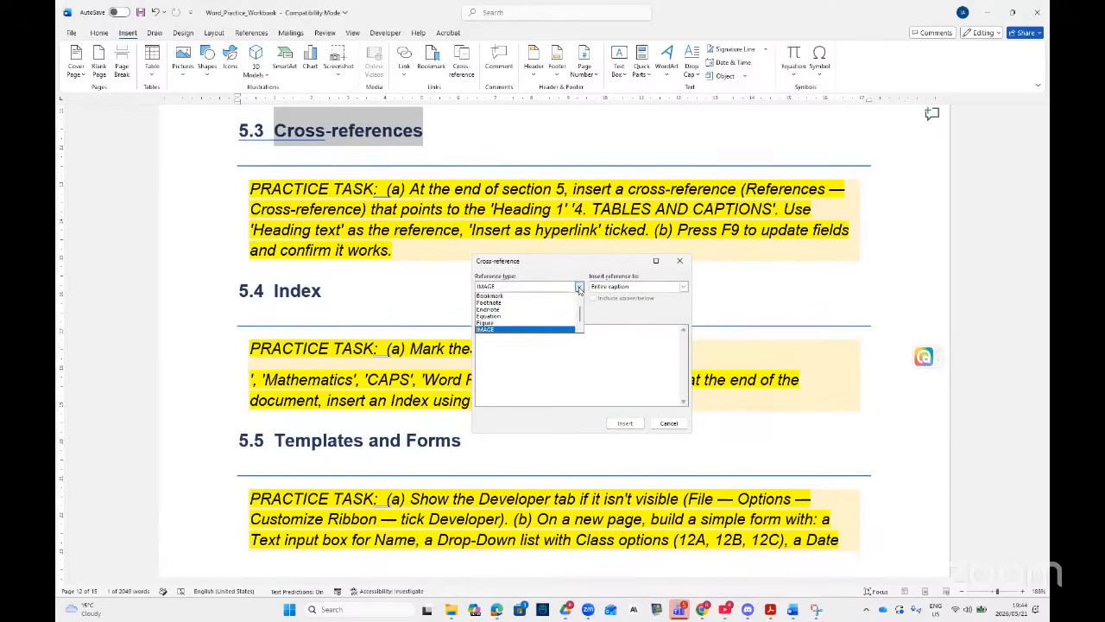
pyautogui.click(523, 310)
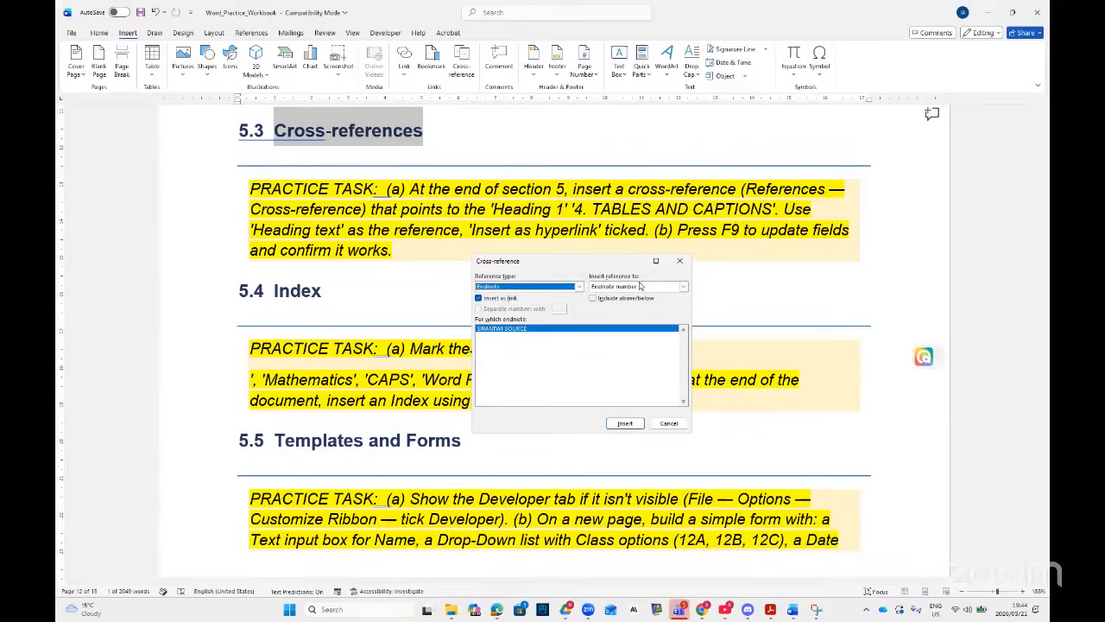
pyautogui.click(683, 287)
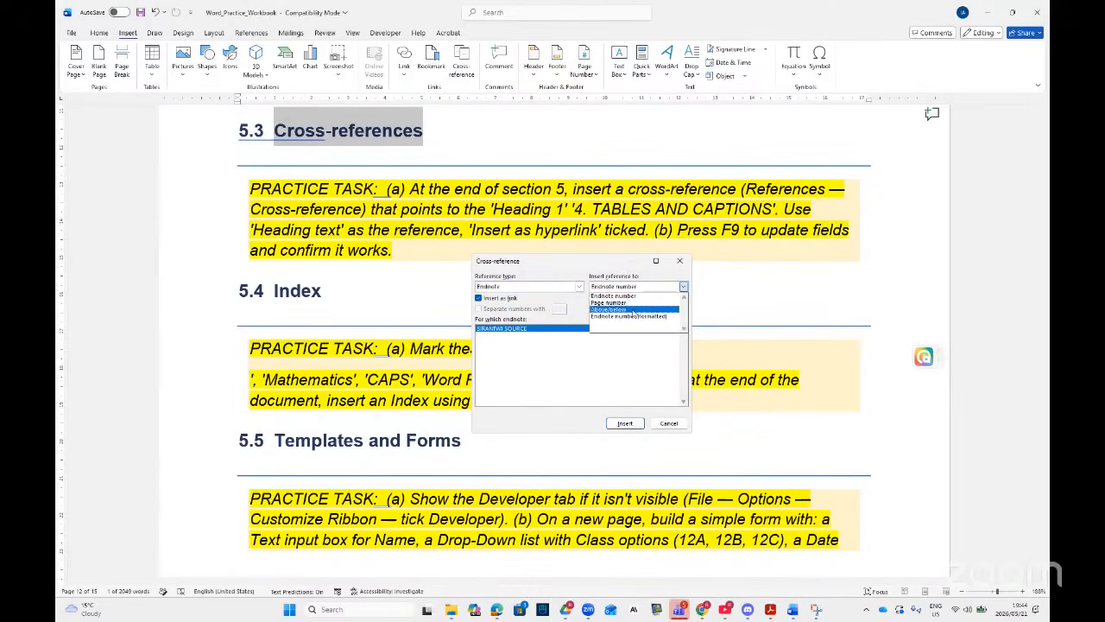
pyautogui.click(634, 302)
pyautogui.click(631, 424)
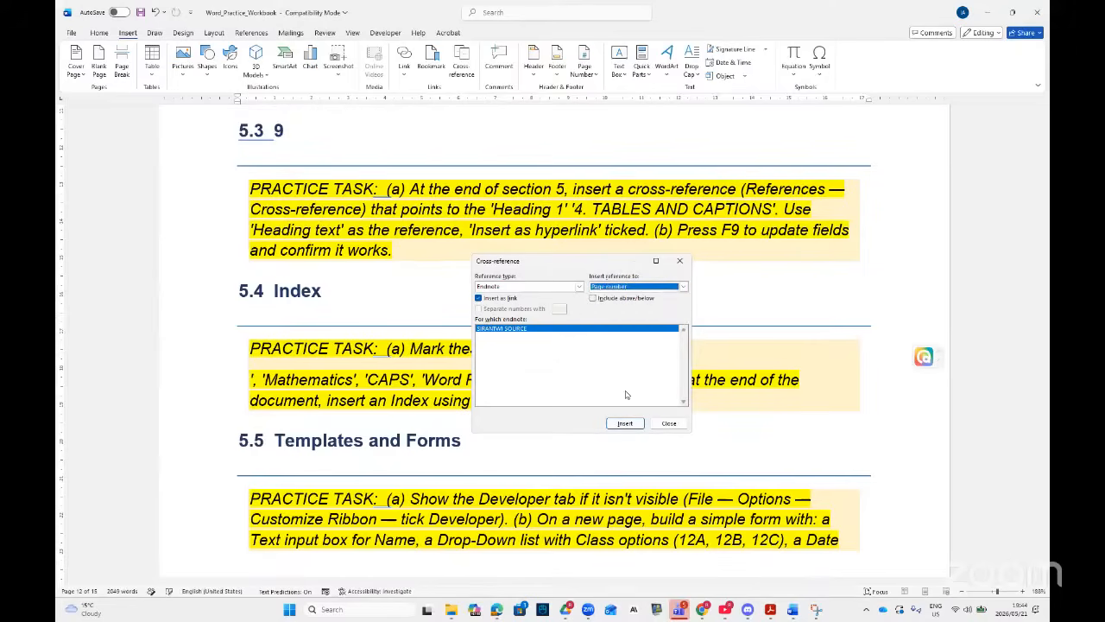
pyautogui.click(670, 424)
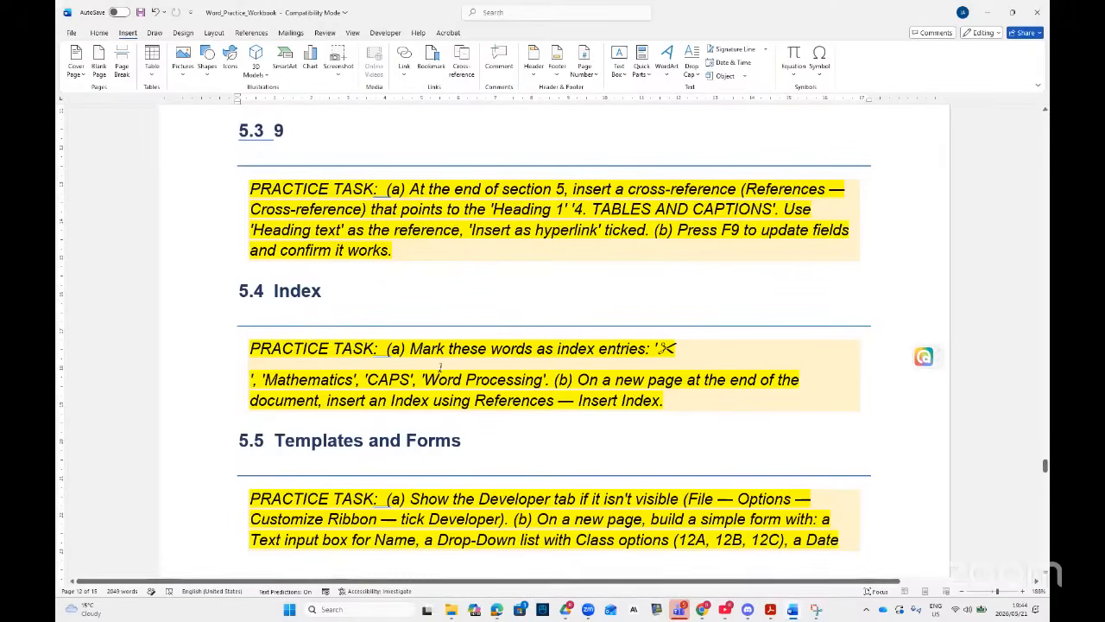
# - Read the section 5.5 Templates and Forms task and check the matching topics in the Gr12 Paper 1 topics PDF
pyautogui.scroll(-2, 447, 361)
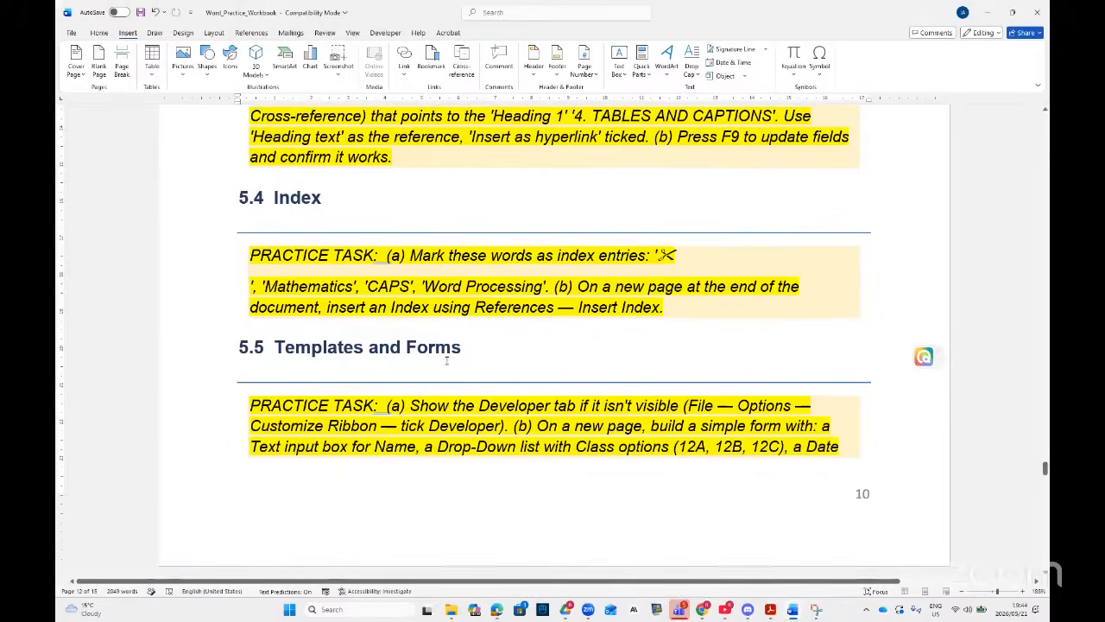
pyautogui.scroll(-4, 446, 361)
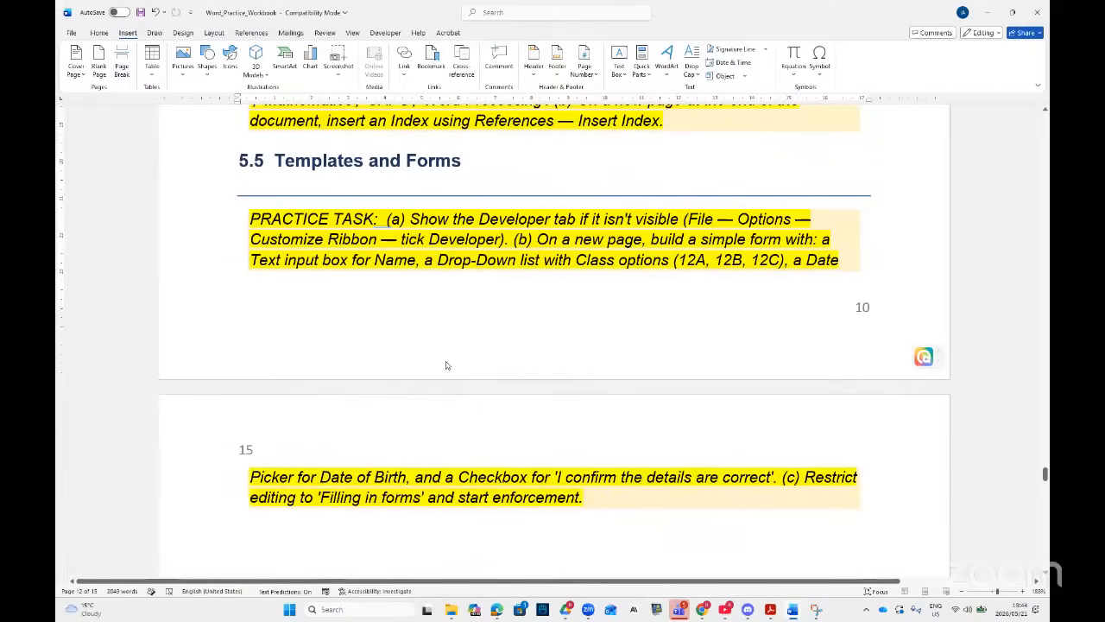
pyautogui.click(771, 609)
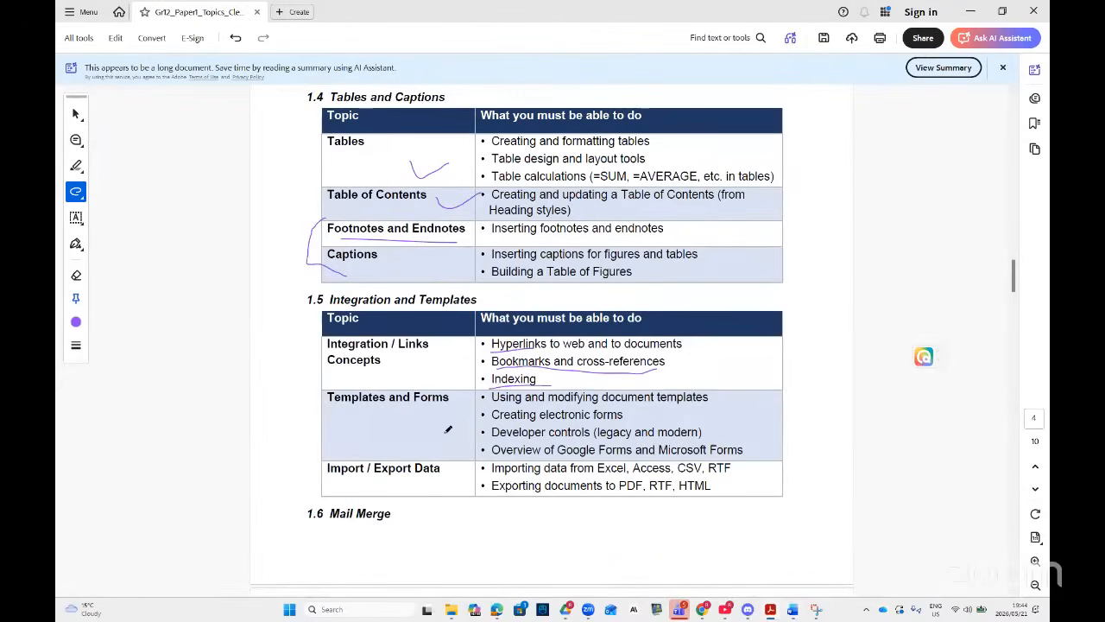
pyautogui.scroll(-1, 442, 426)
pyautogui.scroll(-3, 426, 412)
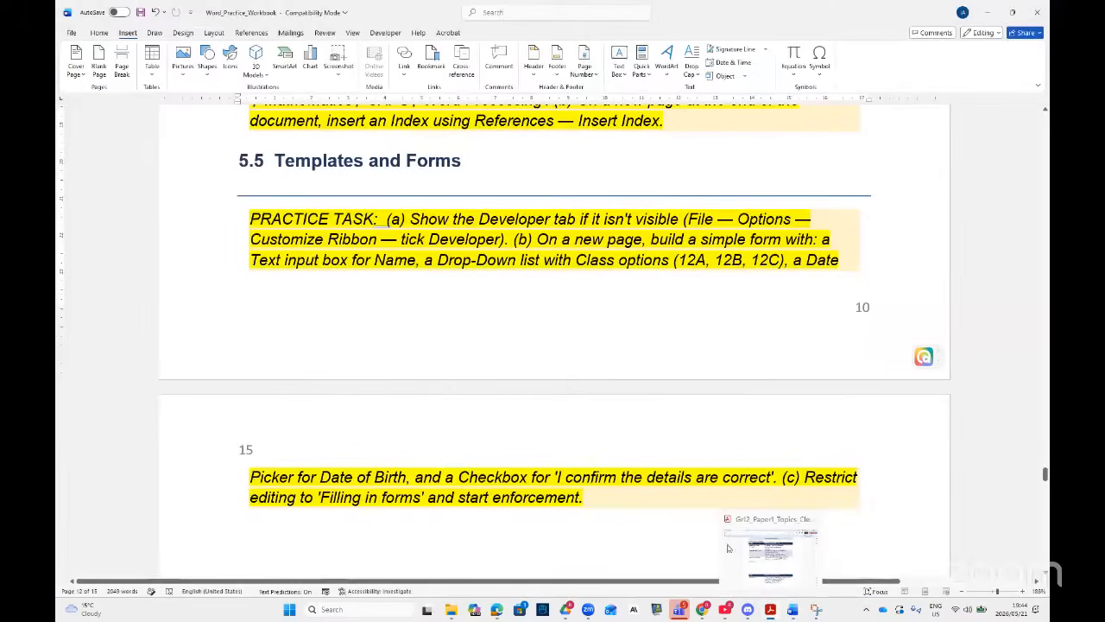
pyautogui.click(774, 613)
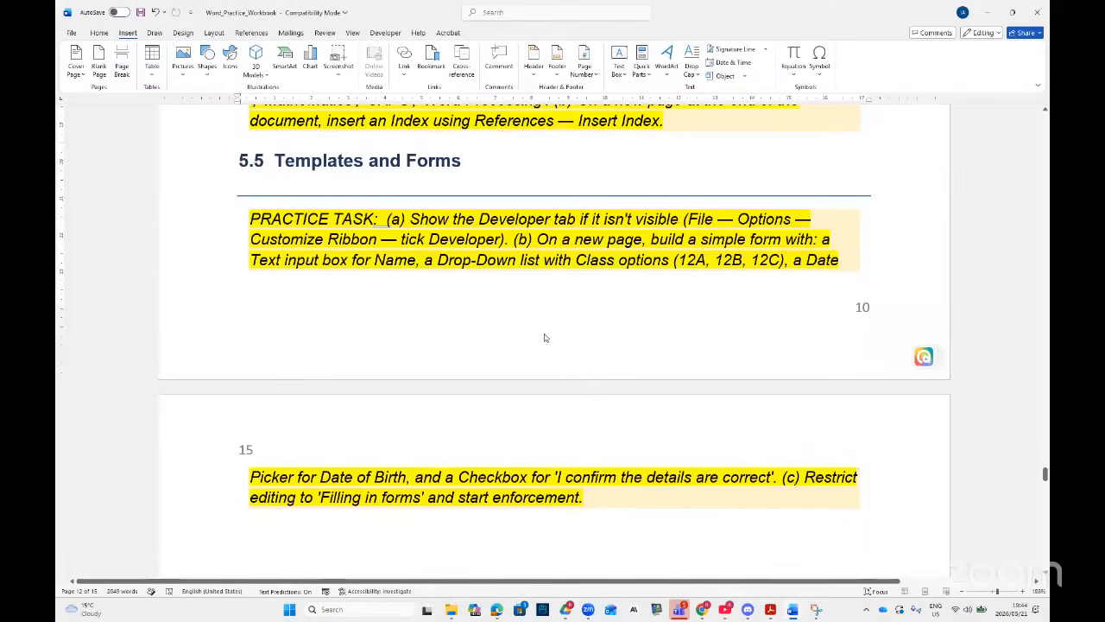
pyautogui.scroll(-8, 544, 338)
pyautogui.scroll(-5, 546, 332)
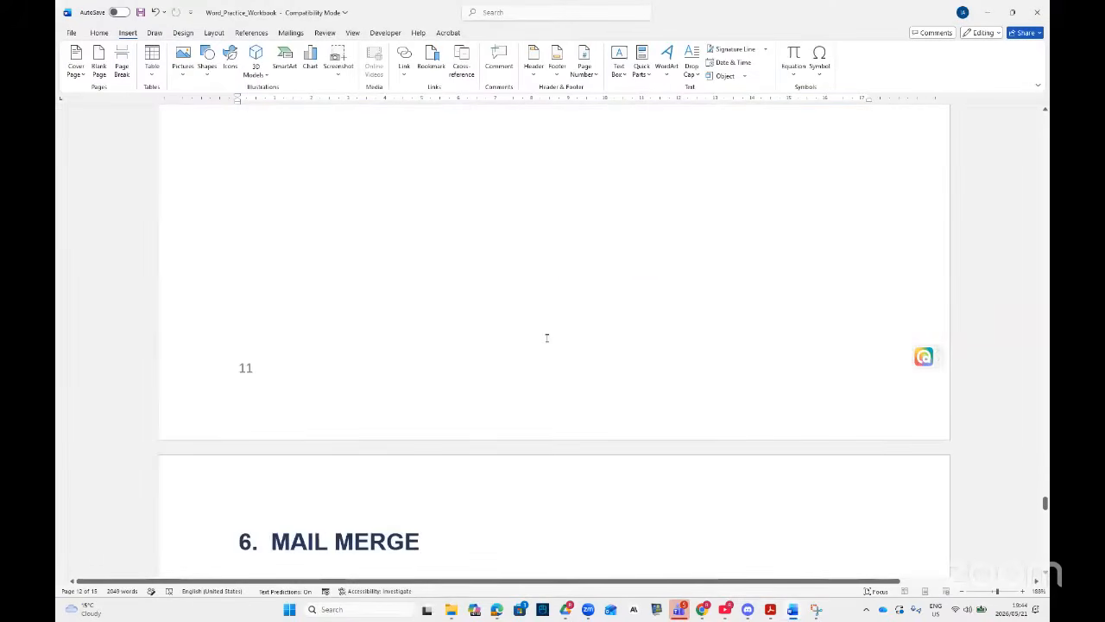
pyautogui.scroll(6, 551, 334)
pyautogui.scroll(3, 557, 335)
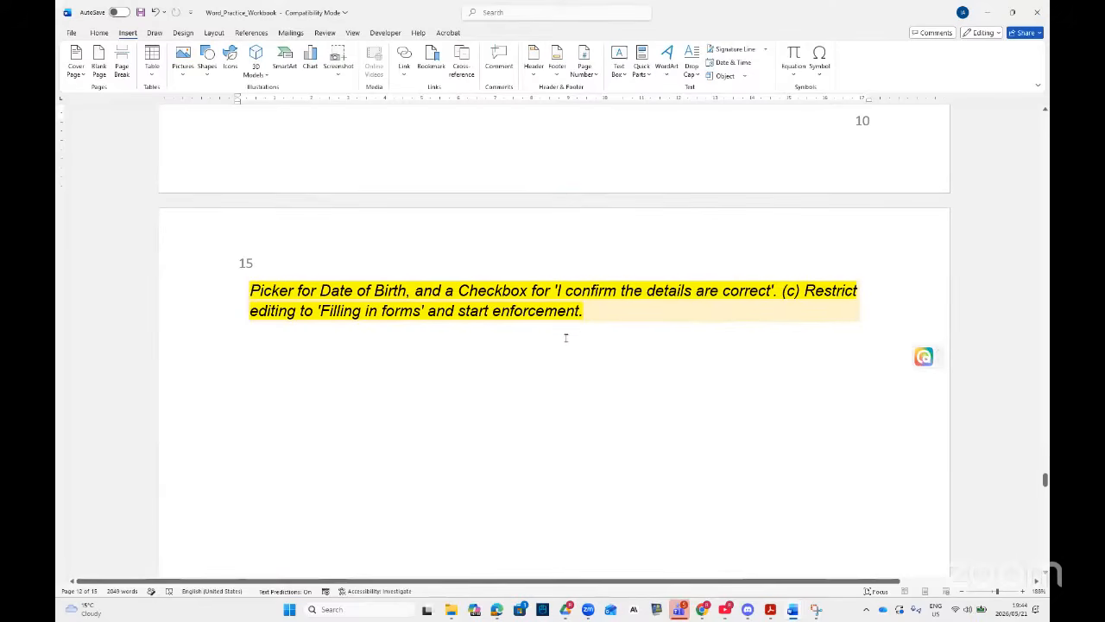
pyautogui.click(618, 320)
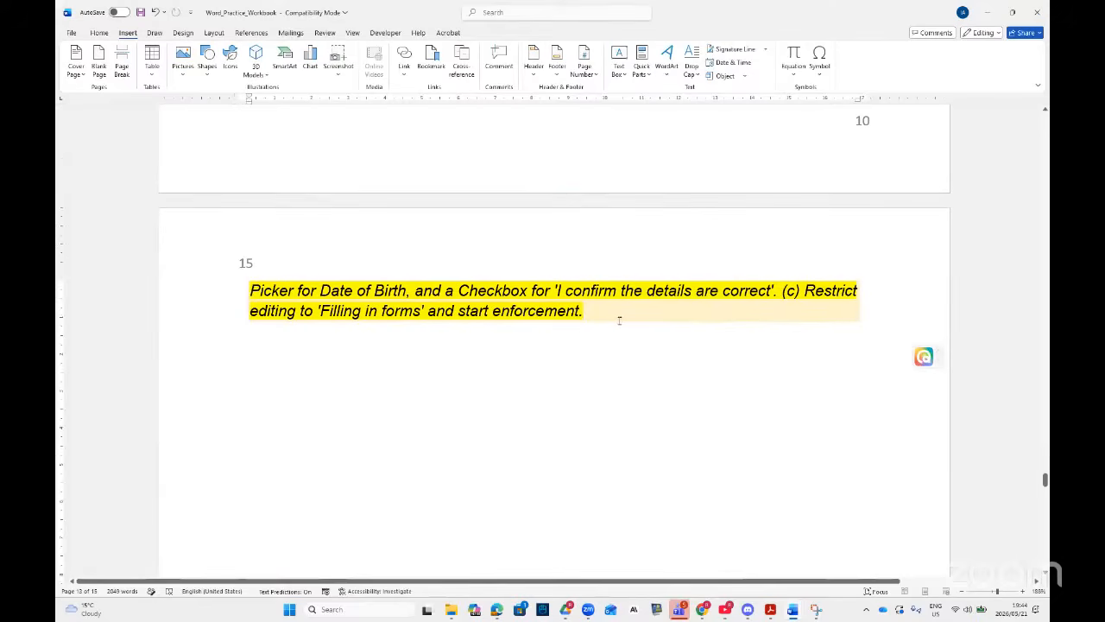
pyautogui.scroll(5, 619, 321)
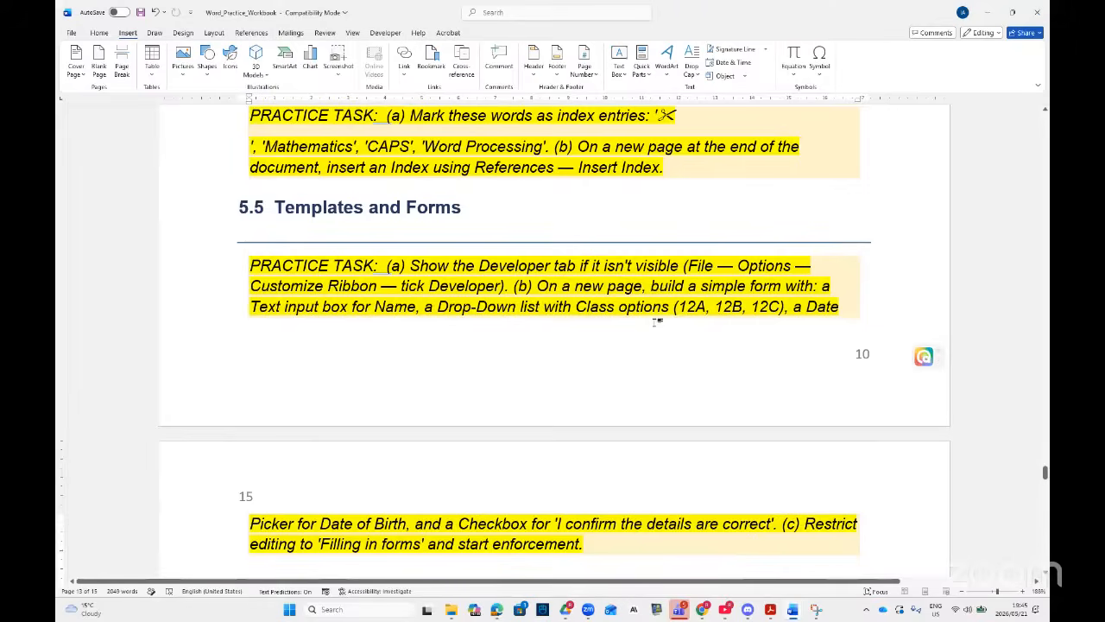
pyautogui.scroll(-1, 658, 324)
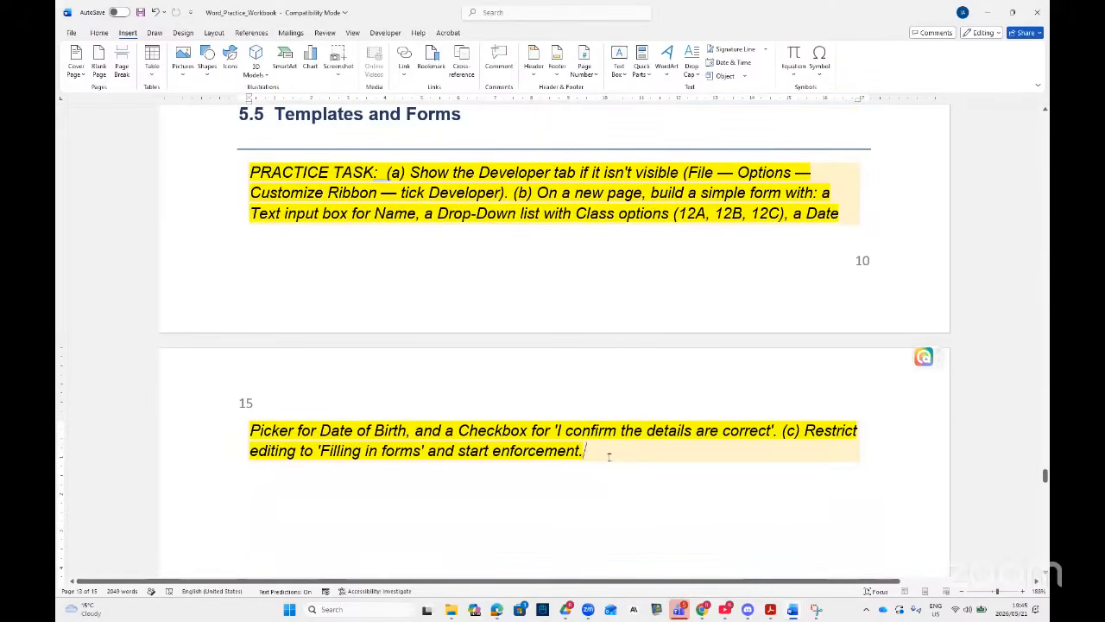
pyautogui.press('Return')
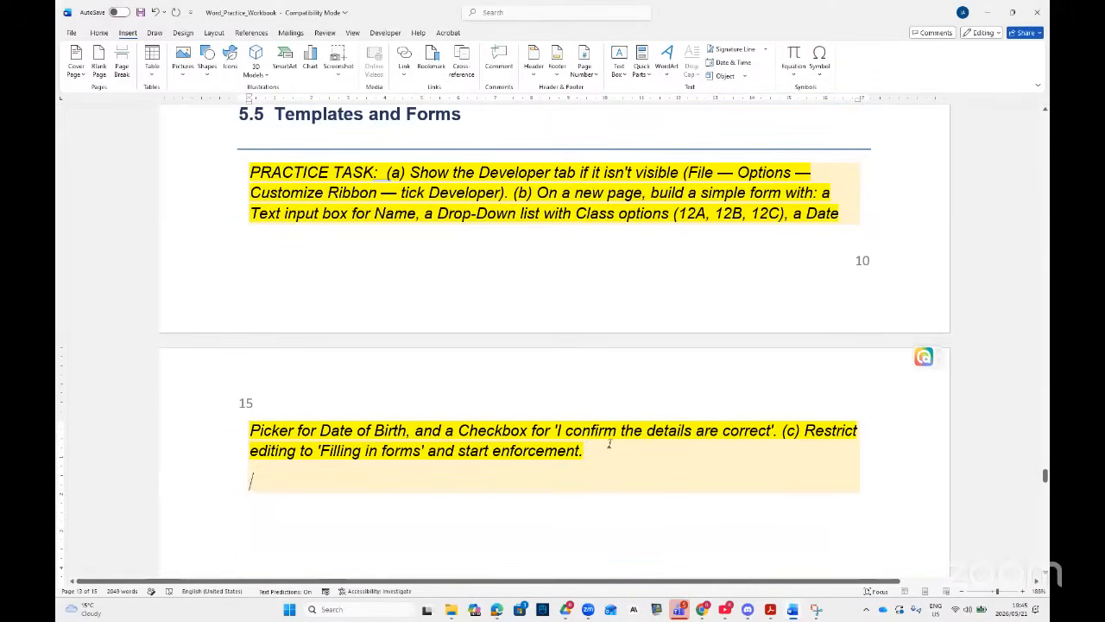
pyautogui.press('Return')
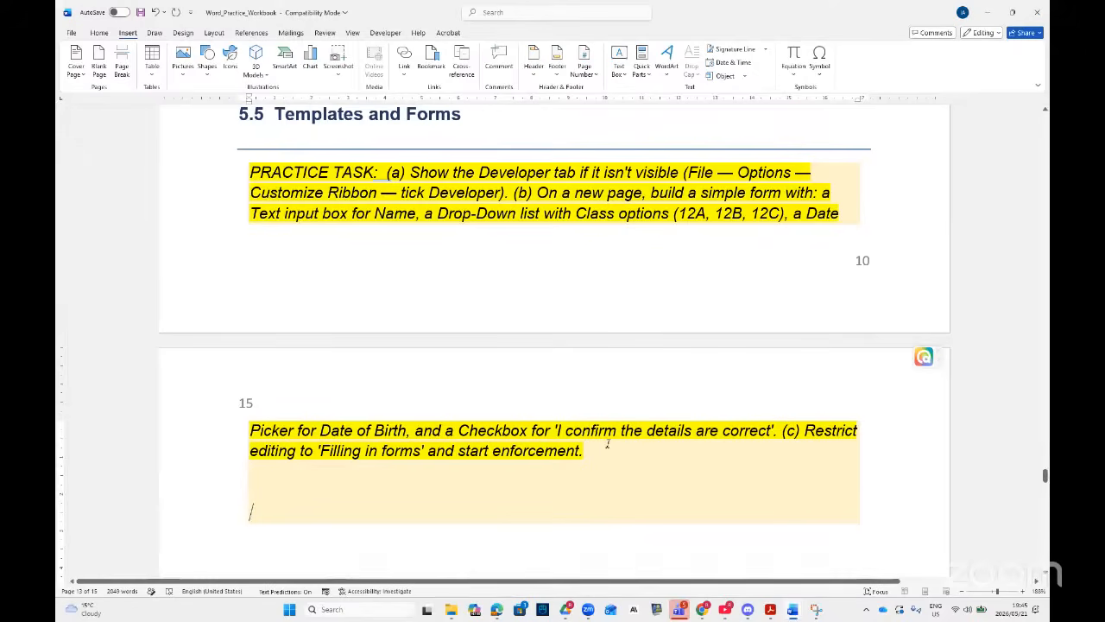
pyautogui.write('NAME')
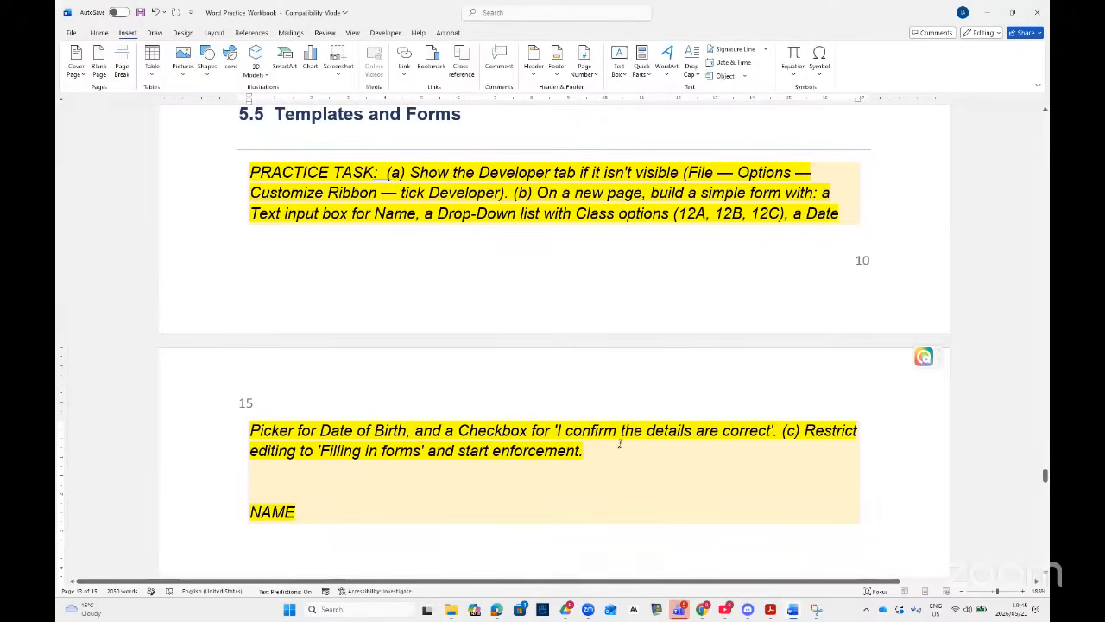
pyautogui.hotkey('ctrl', 'z')
pyautogui.hotkey('ctrl', 'z')
pyautogui.hotkey('ctrl', 'z')
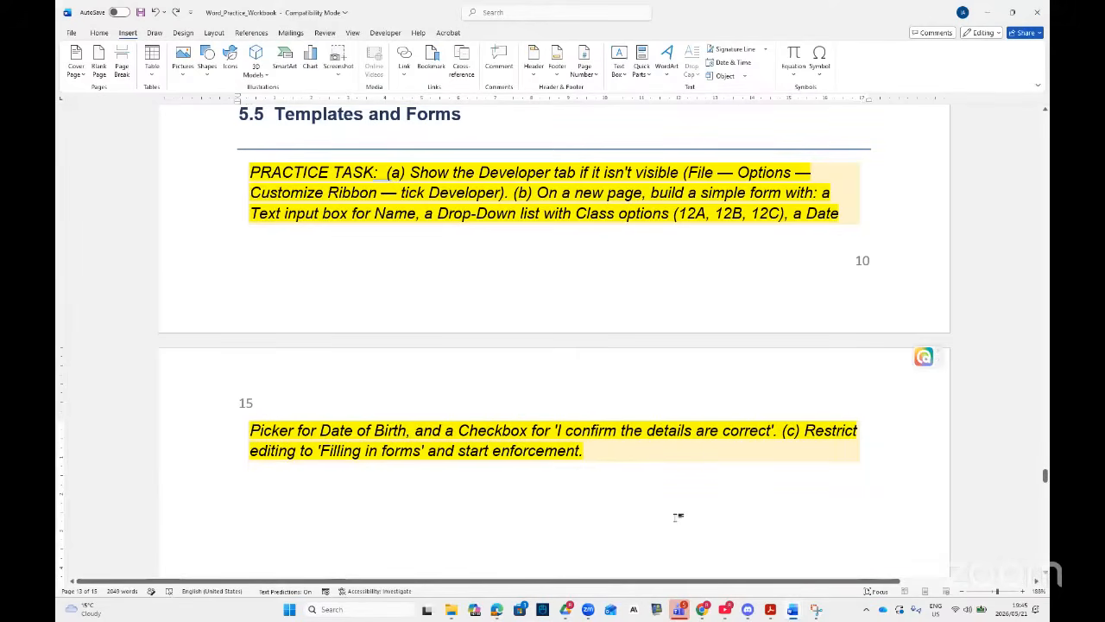
# - Add the plain label NAME between the section 5.5 task and heading 6, followed by a legacy text form field
pyautogui.hotkey('ctrl', 'z')
pyautogui.press('capslock')
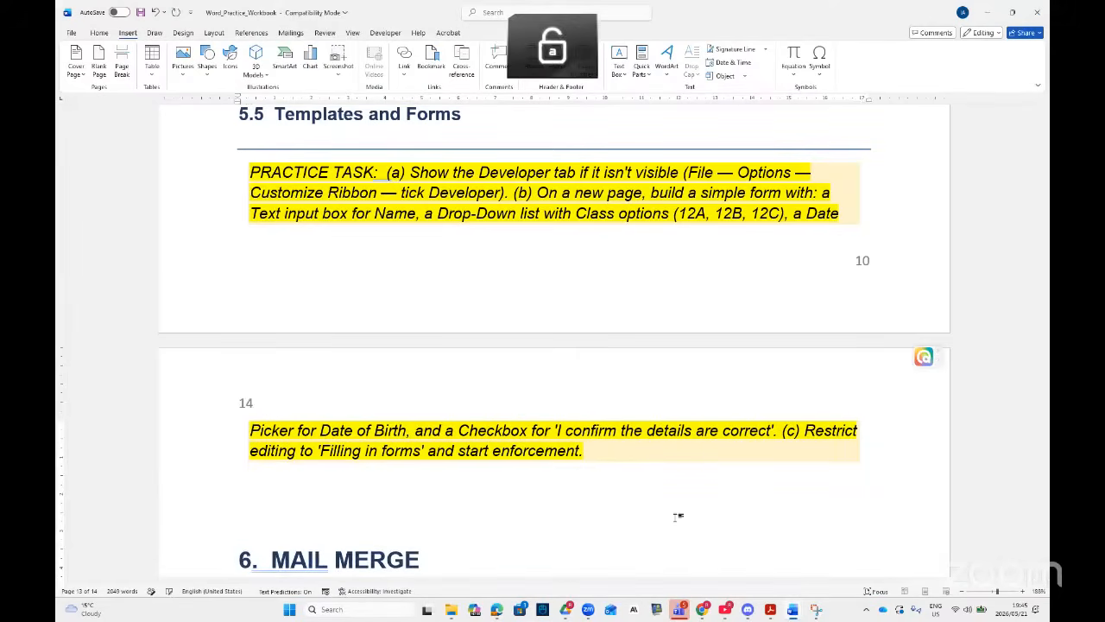
pyautogui.write('NAME')
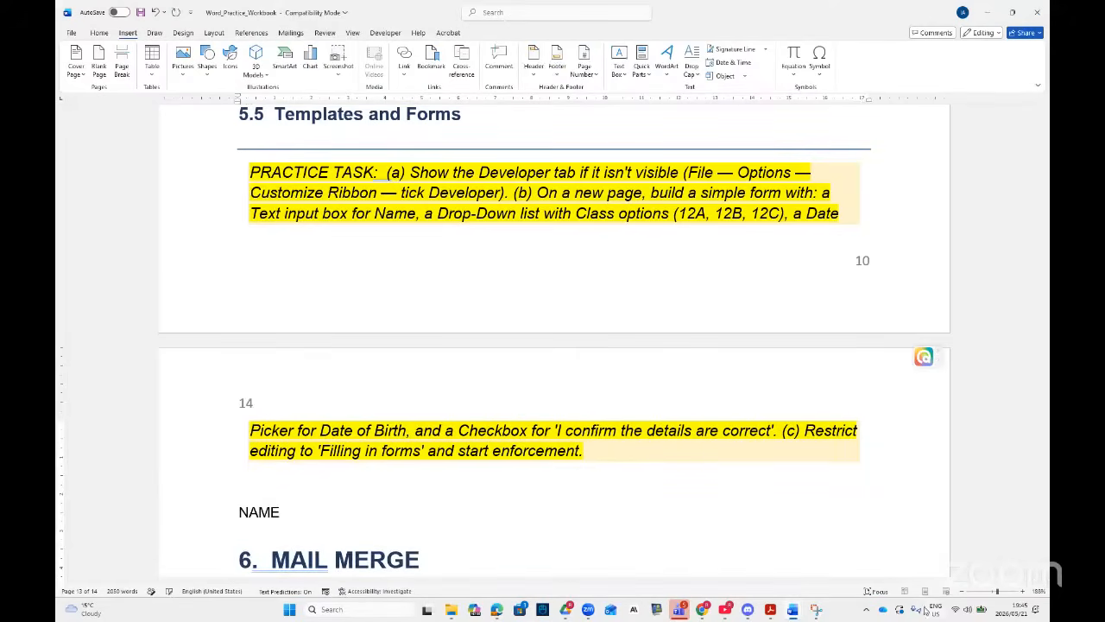
pyautogui.click(384, 32)
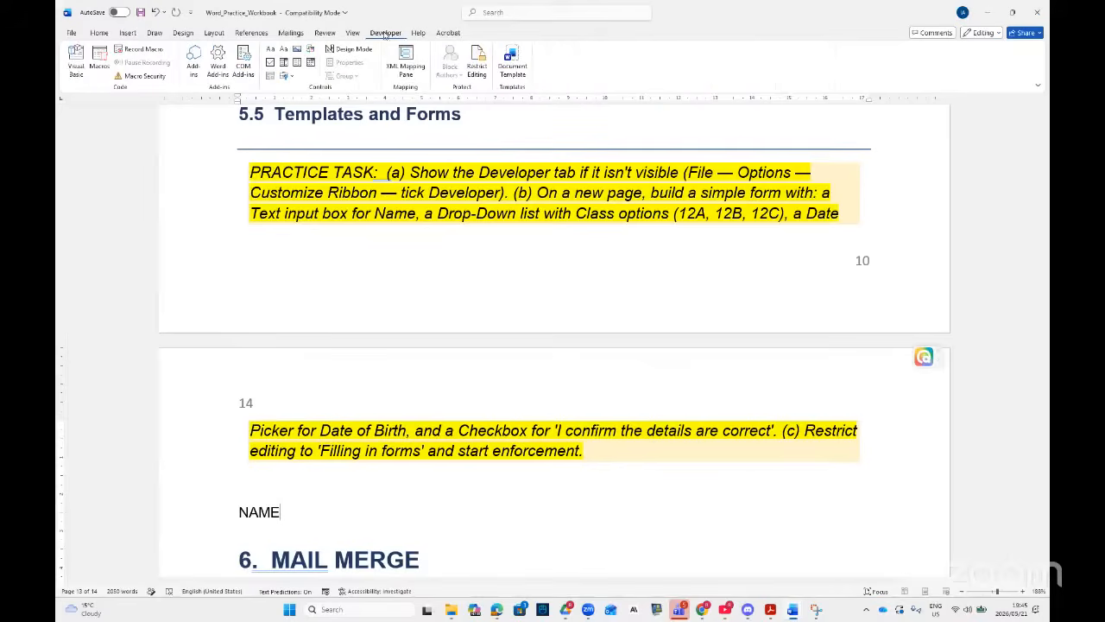
pyautogui.click(285, 76)
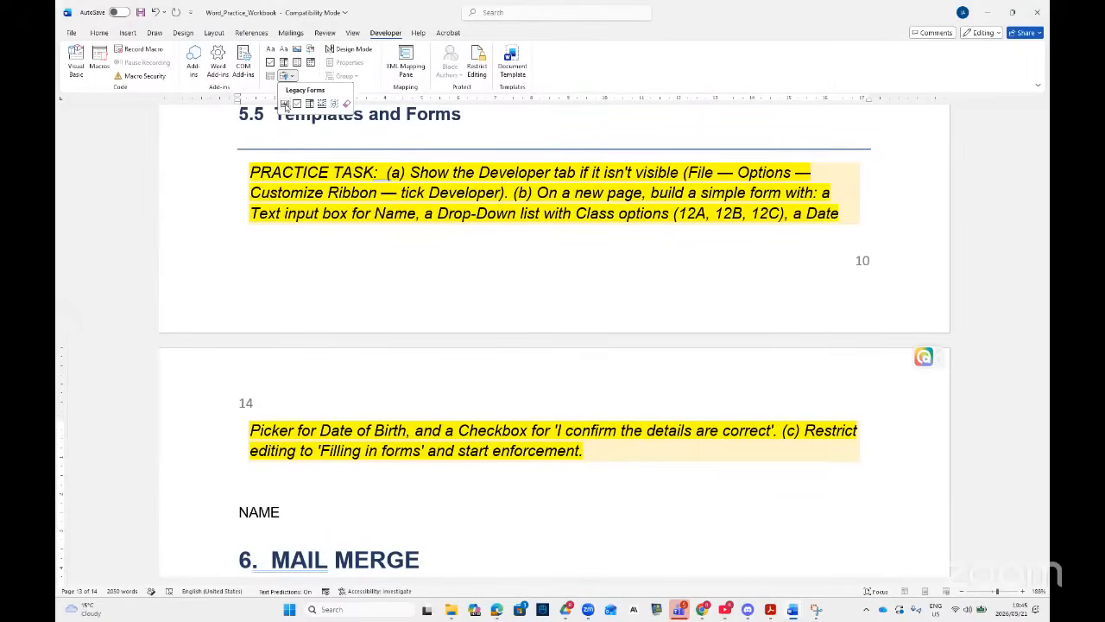
pyautogui.click(286, 104)
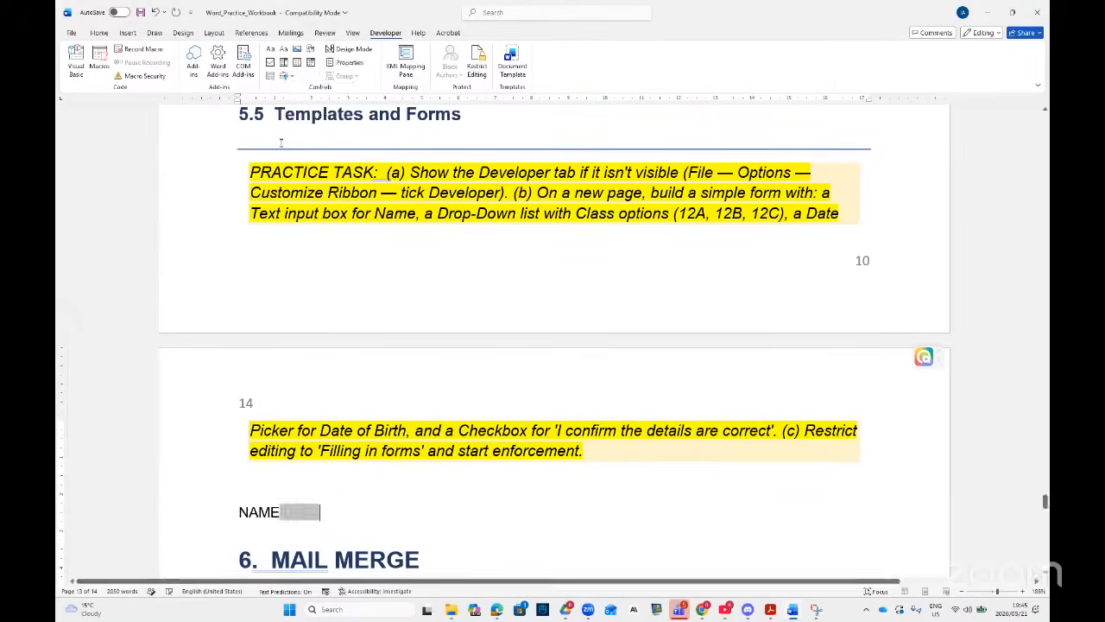
# - Limit the NAME text form field to a maximum length of 25 and set its text format to Uppercase
pyautogui.doubleClick(299, 512)
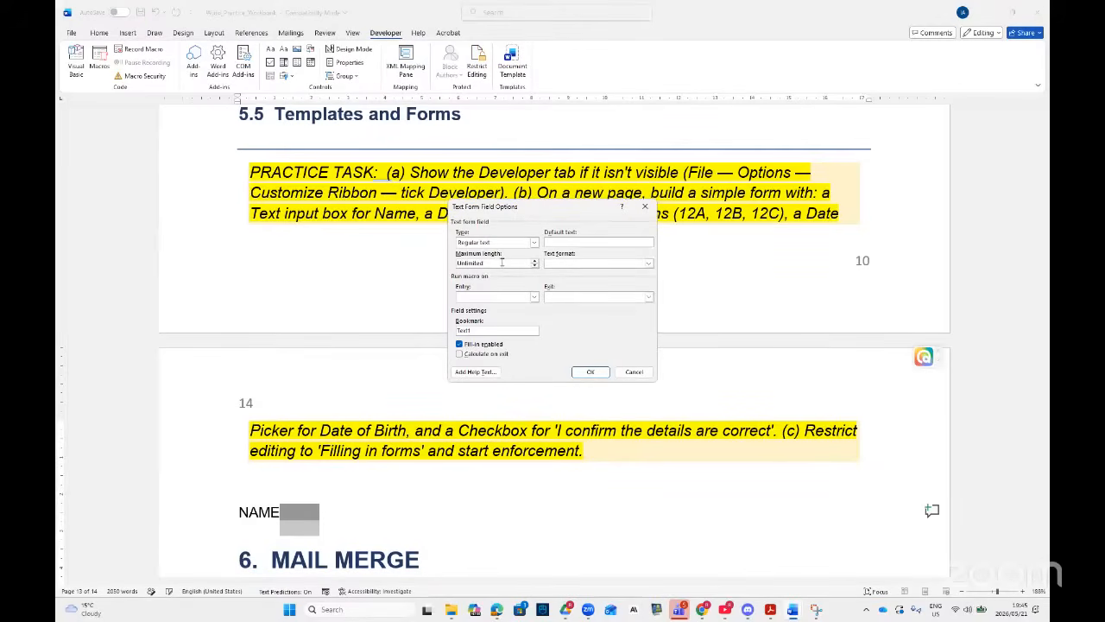
pyautogui.moveTo(483, 263); pyautogui.dragTo(455, 262)
pyautogui.write('25')
pyautogui.click(648, 263)
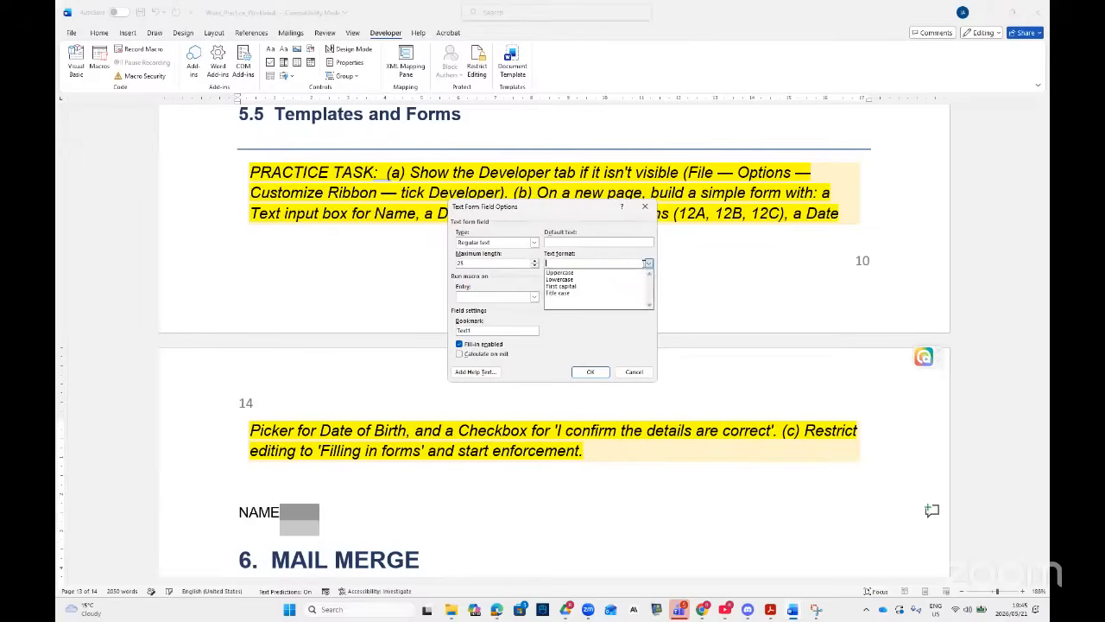
pyautogui.click(587, 272)
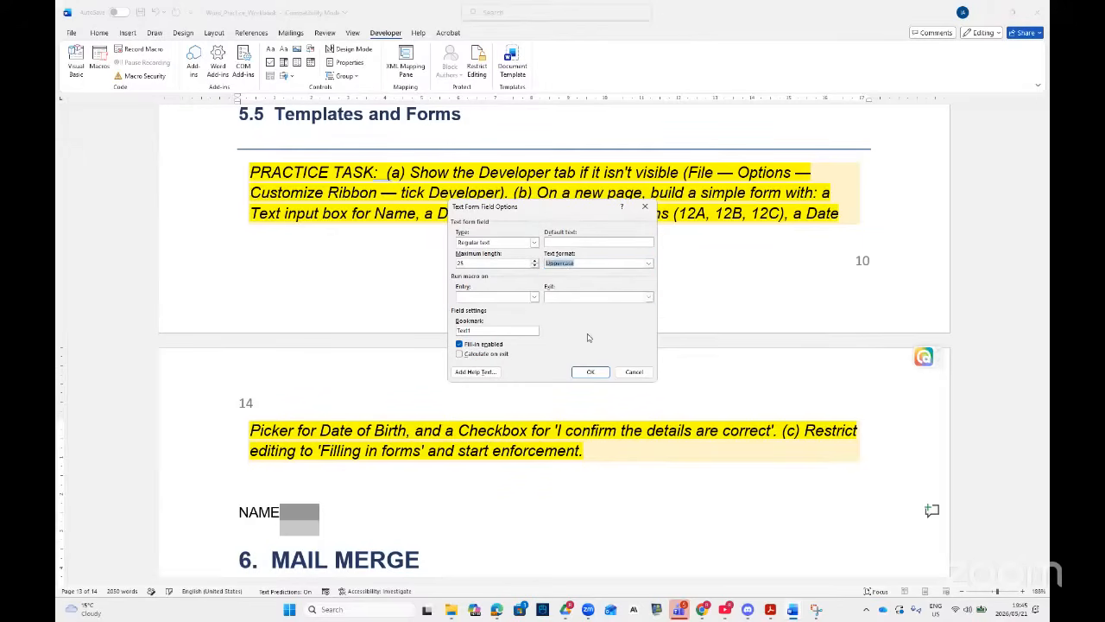
# - Add the custom status bar help text NAME ONLY to the NAME field and apply the field options
pyautogui.click(484, 373)
pyautogui.click(498, 272)
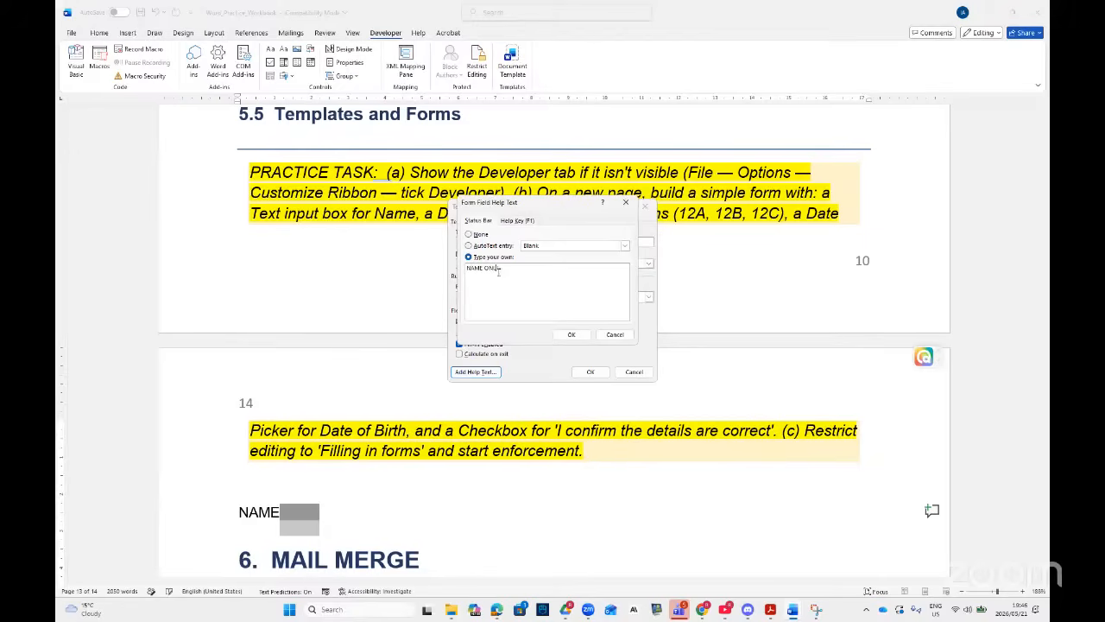
pyautogui.click(571, 335)
pyautogui.click(579, 372)
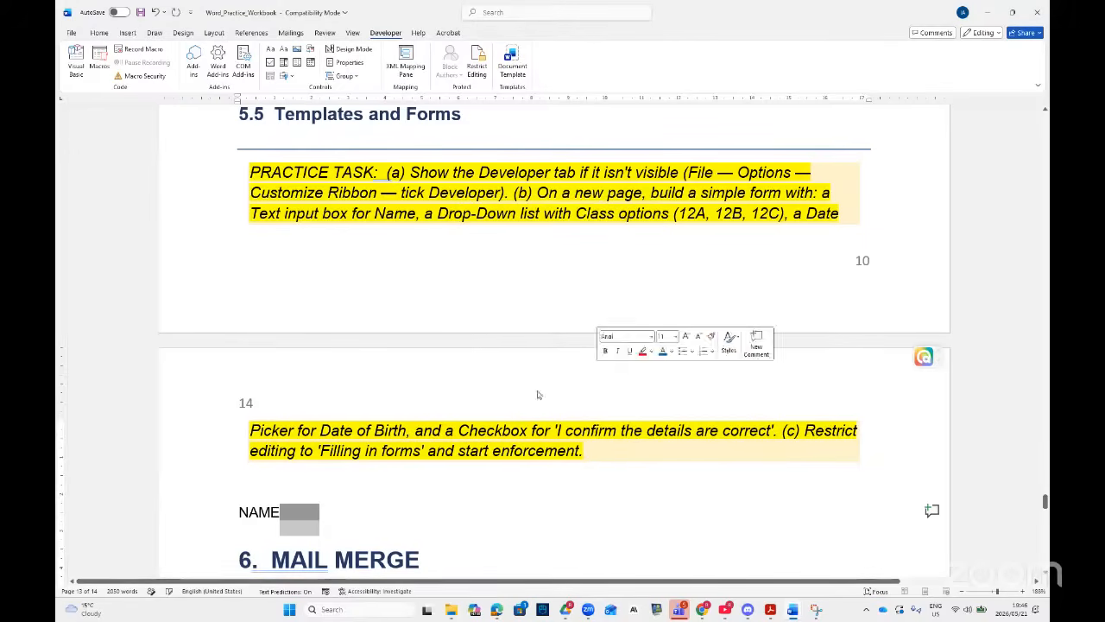
# - Add the label DATE on a new line below NAME, followed by a legacy text form field
pyautogui.scroll(-1, 346, 432)
pyautogui.click(348, 420)
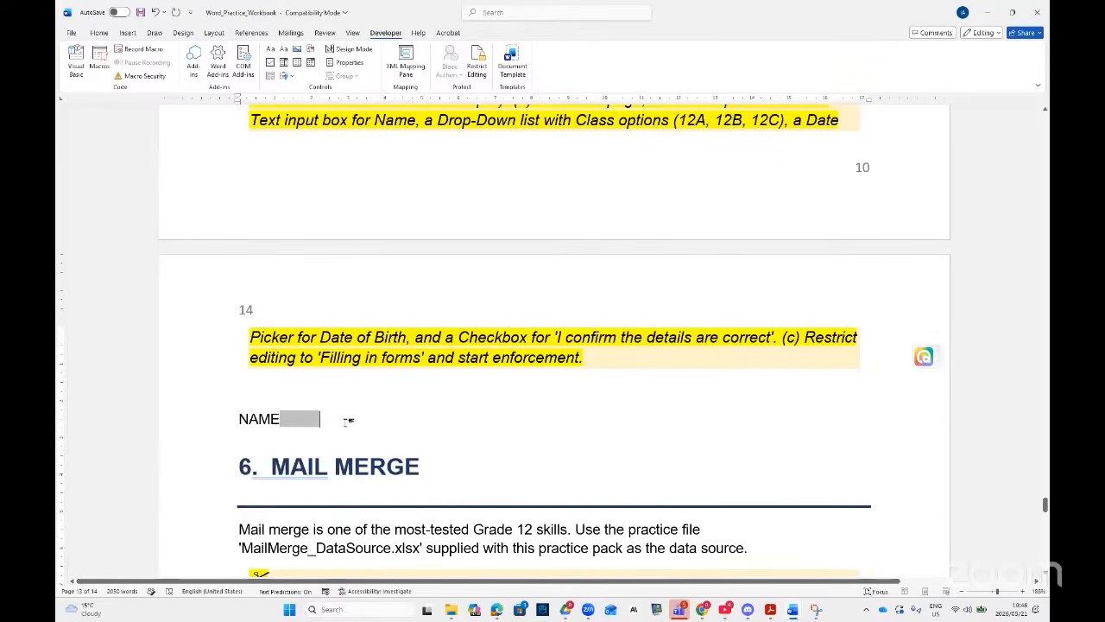
pyautogui.press('Return')
pyautogui.write('DATE')
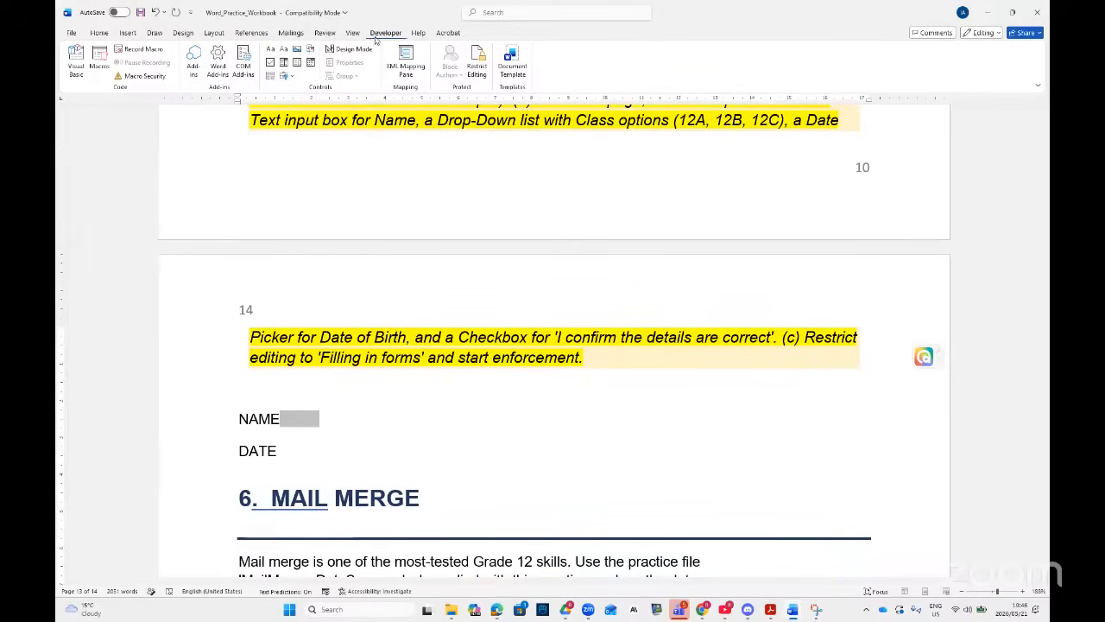
pyautogui.click(292, 76)
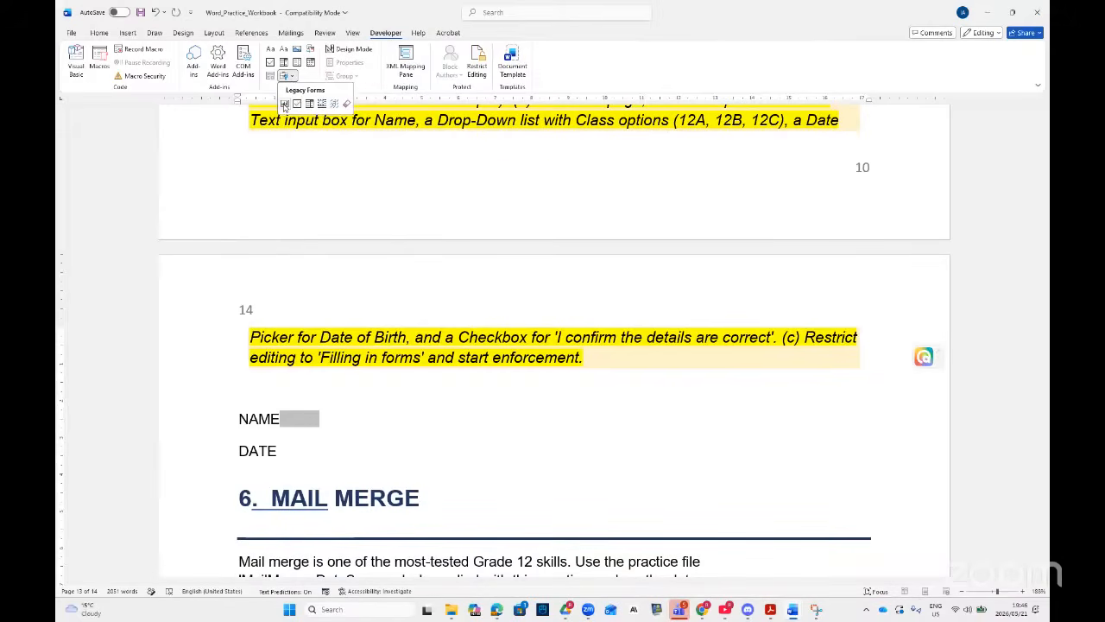
pyautogui.click(284, 104)
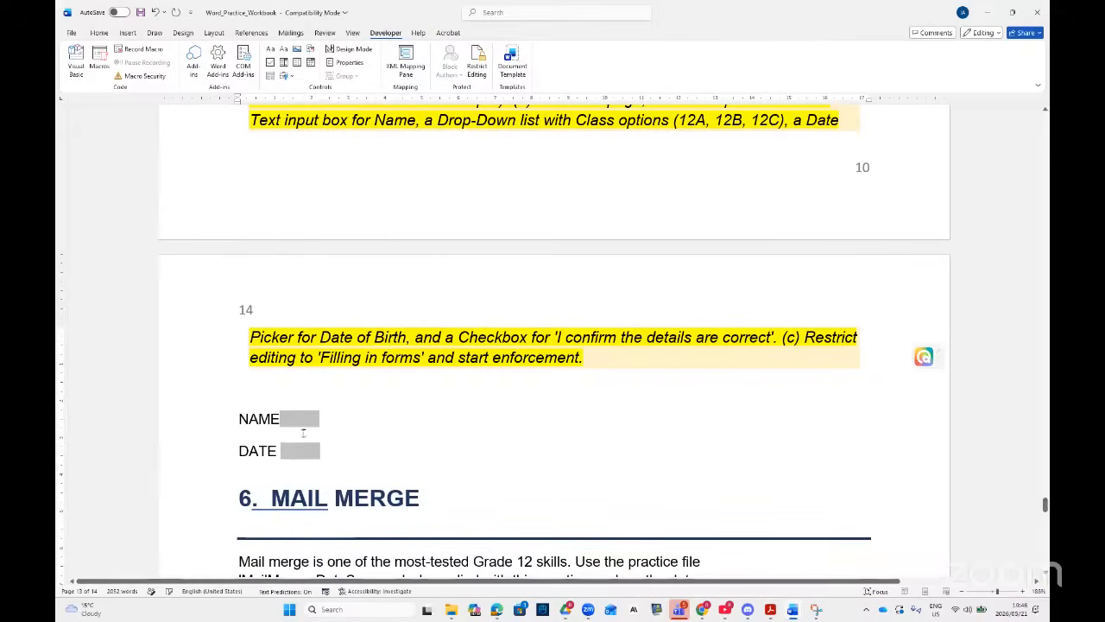
# - Set the DATE form field's type to Current date with the custom date format MMMM/YYYY/DDDDD
pyautogui.doubleClick(305, 451)
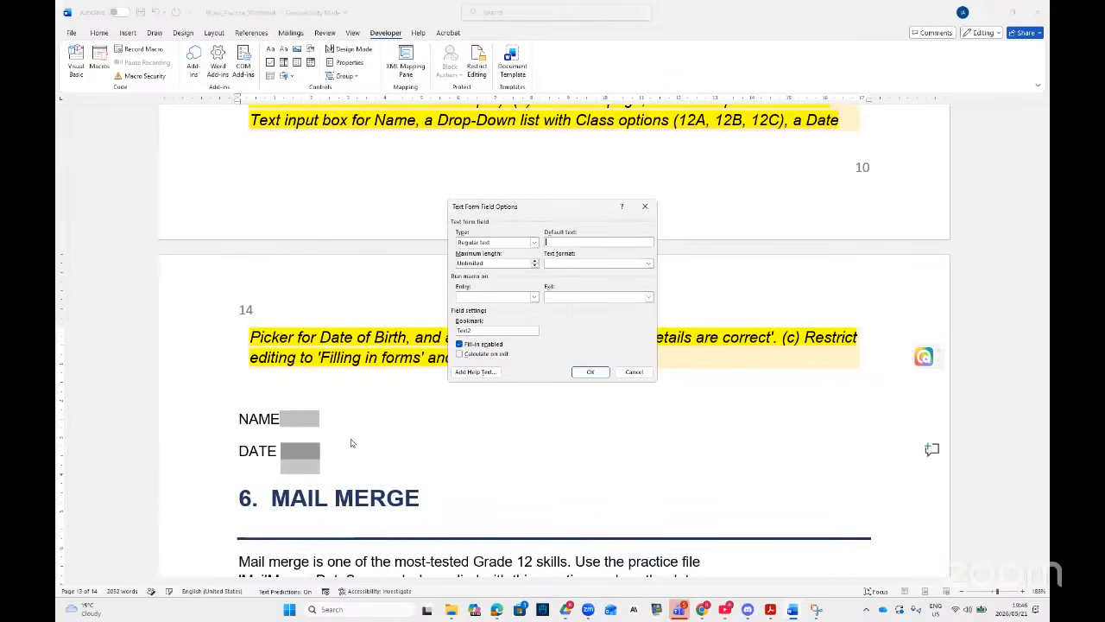
pyautogui.click(535, 242)
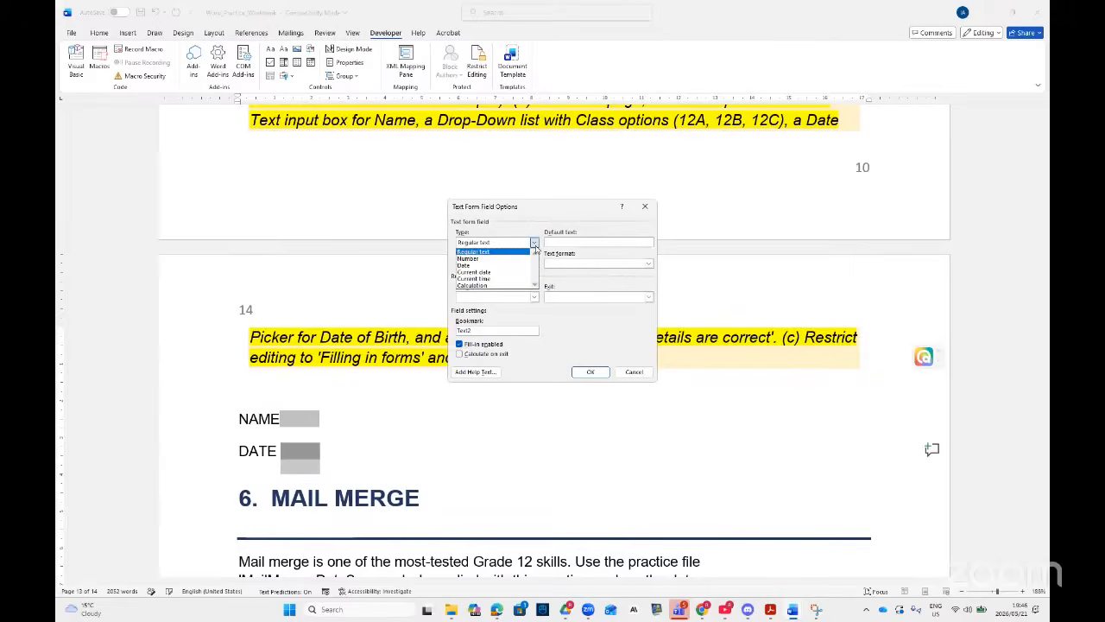
pyautogui.click(487, 265)
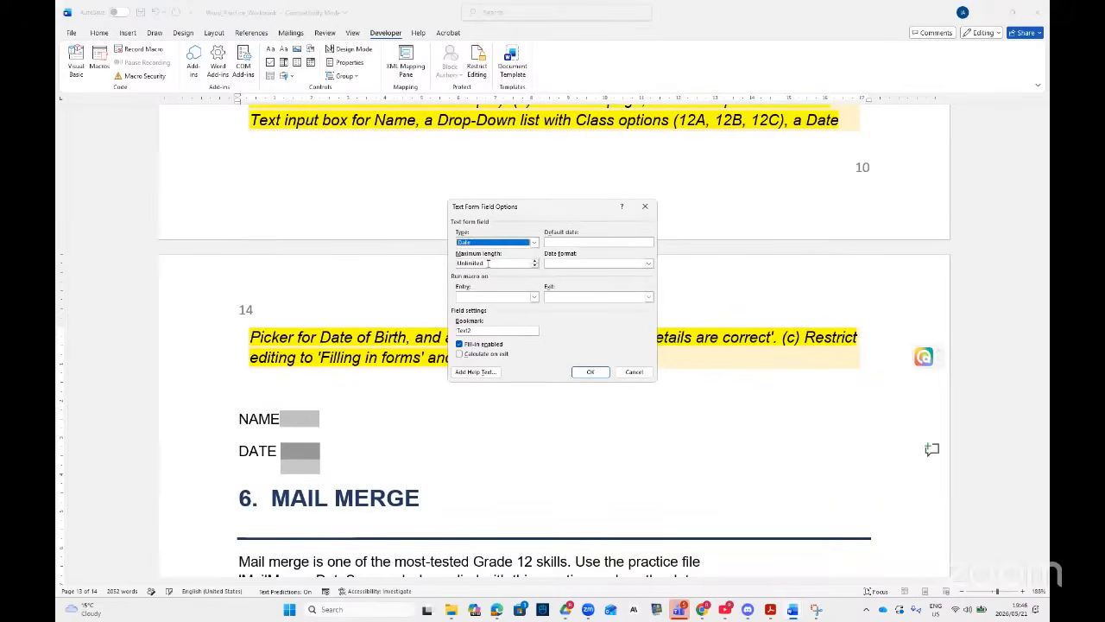
pyautogui.click(535, 244)
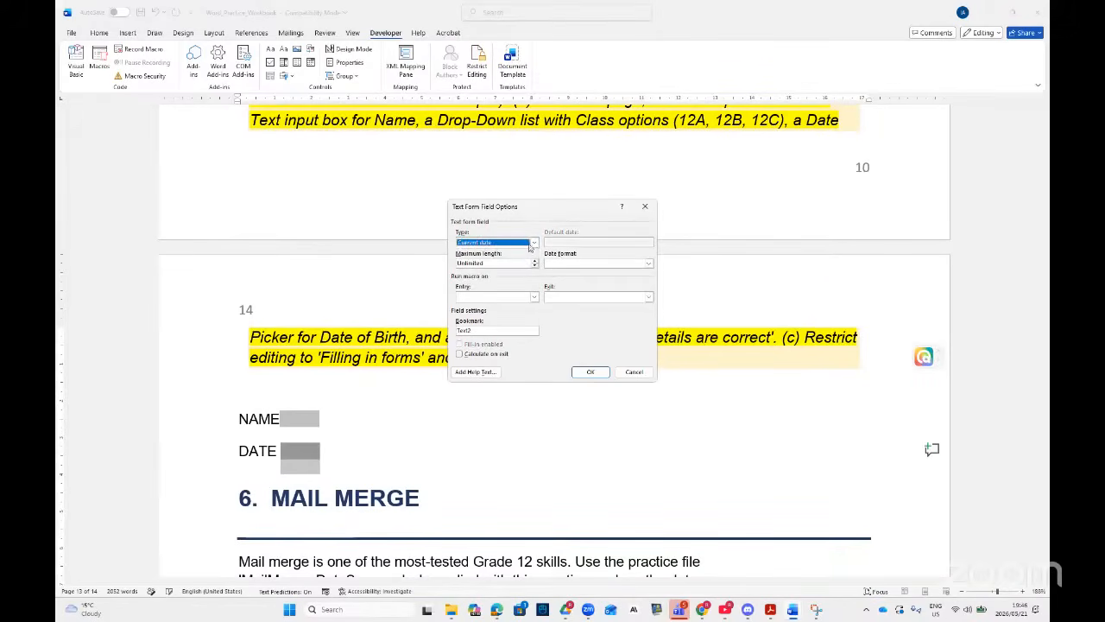
pyautogui.click(645, 263)
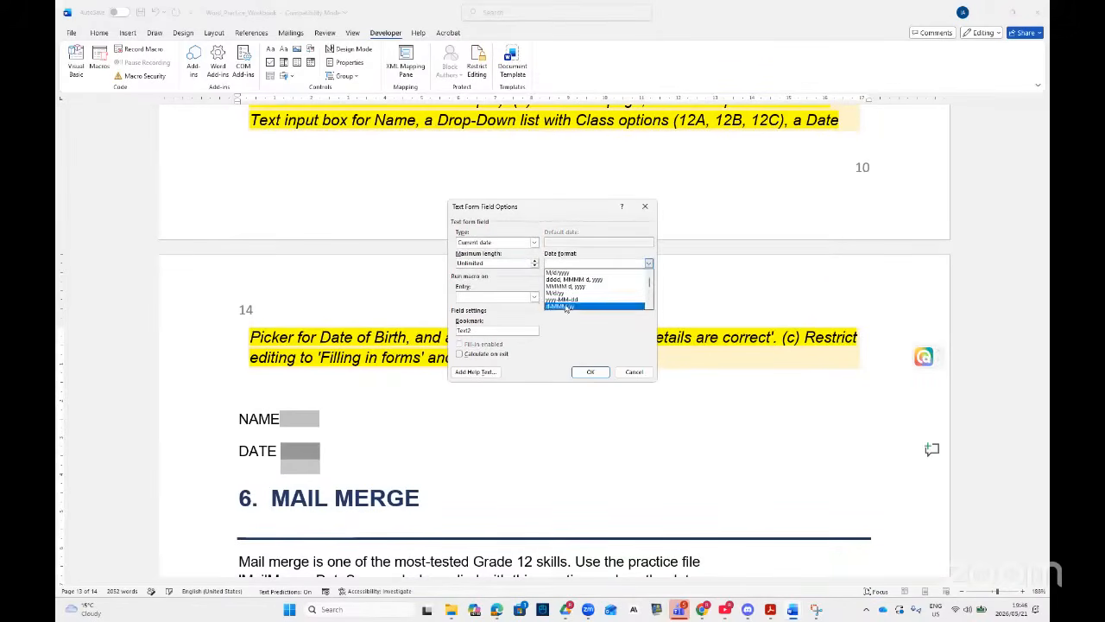
pyautogui.click(560, 263)
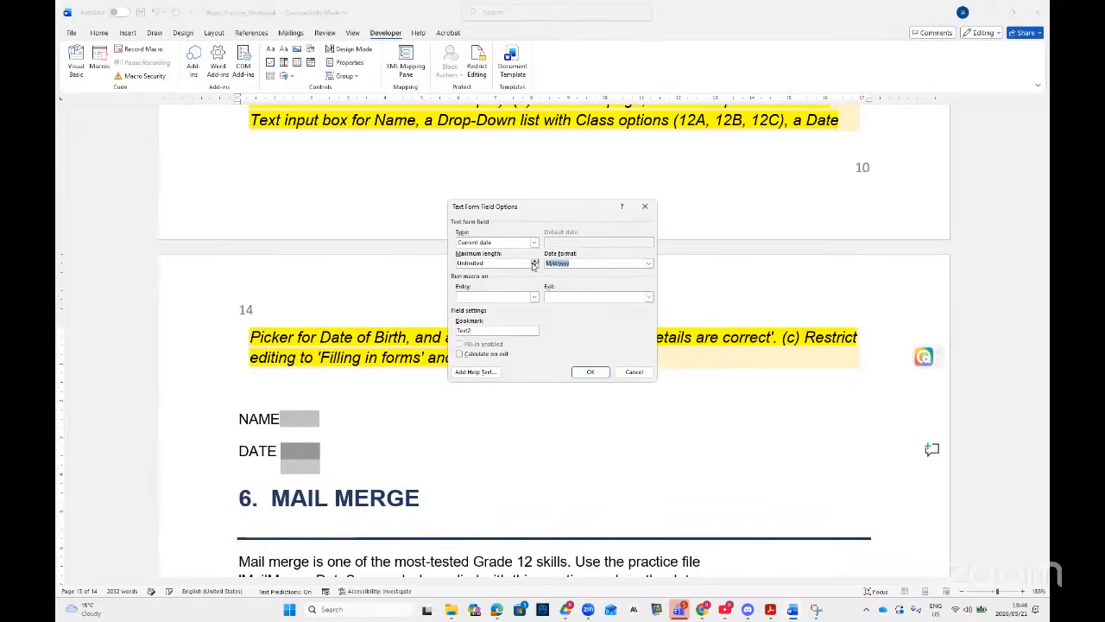
pyautogui.write('MMMM/YYYY/DDDDD')
pyautogui.click(591, 371)
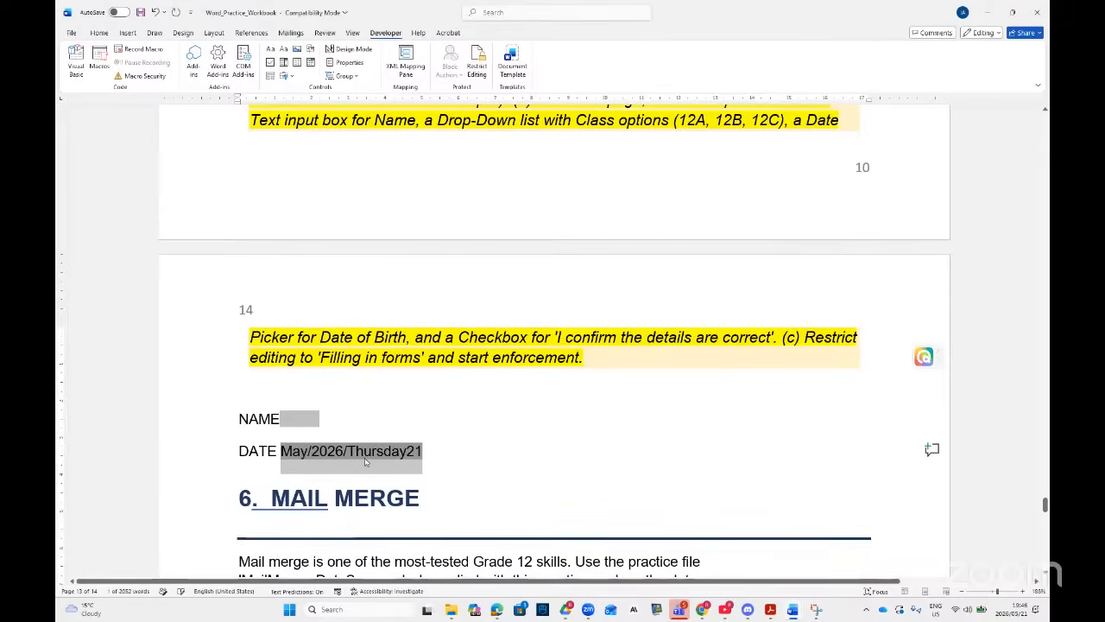
# - Add the line DO YOU LOVE LOVE MATH? with the answers YES and NO below the DATE field
pyautogui.click(436, 462)
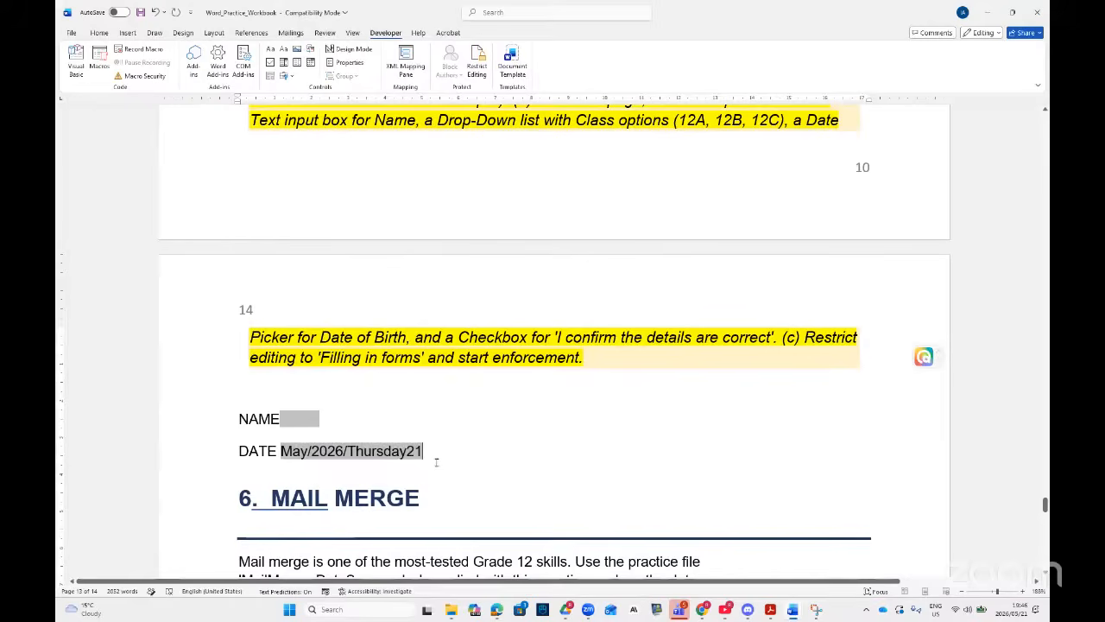
pyautogui.press('Return')
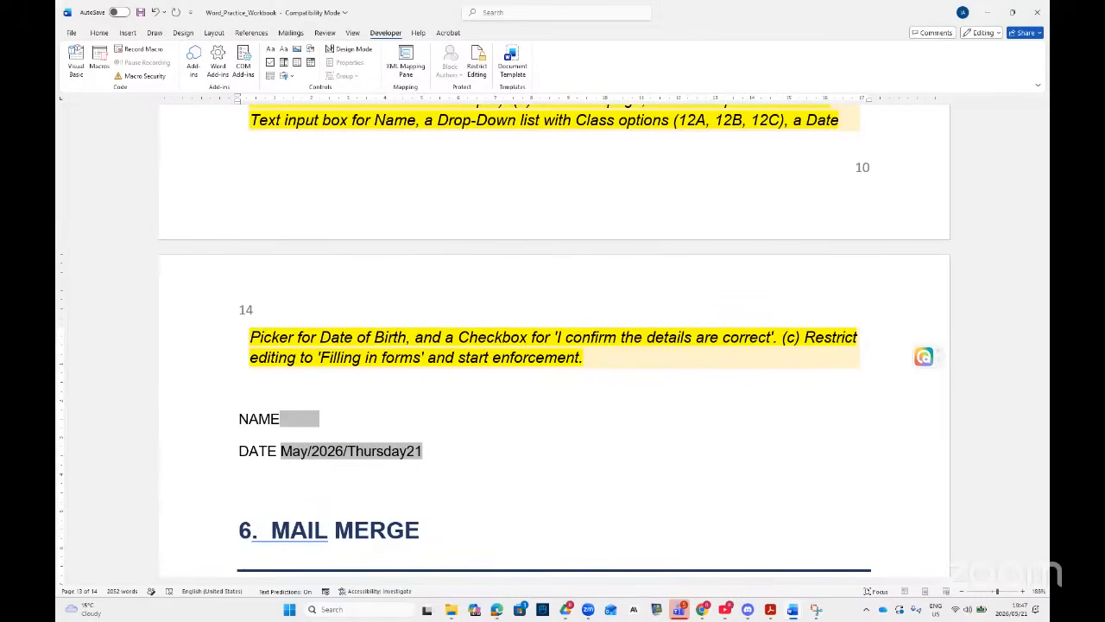
pyautogui.write('DO YOU LOVE LOVE MATH? YES ')
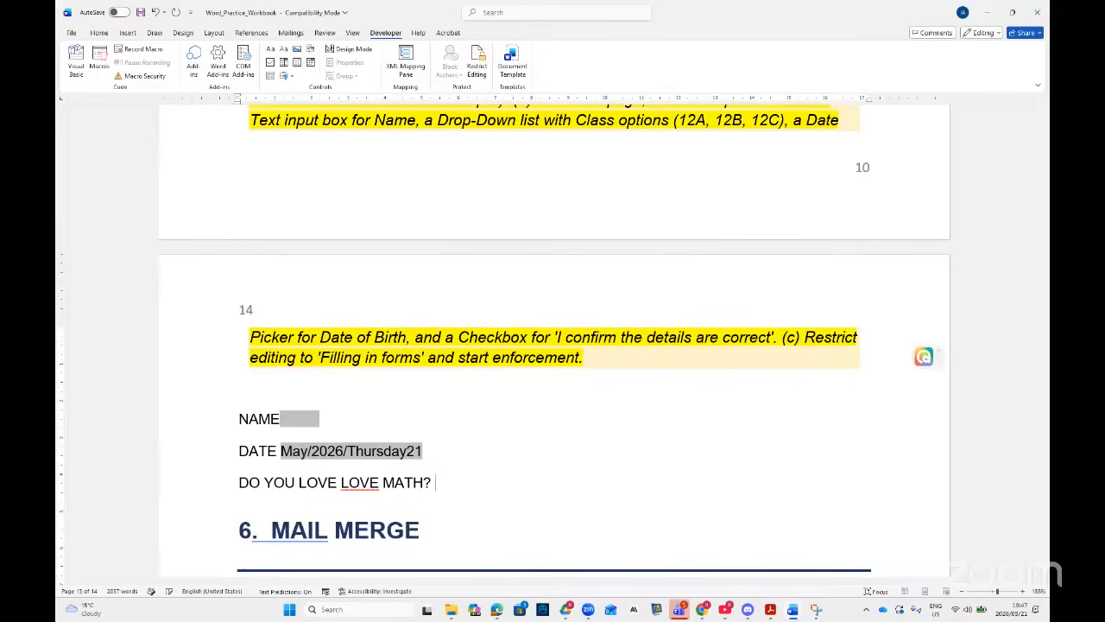
pyautogui.write('  NO')
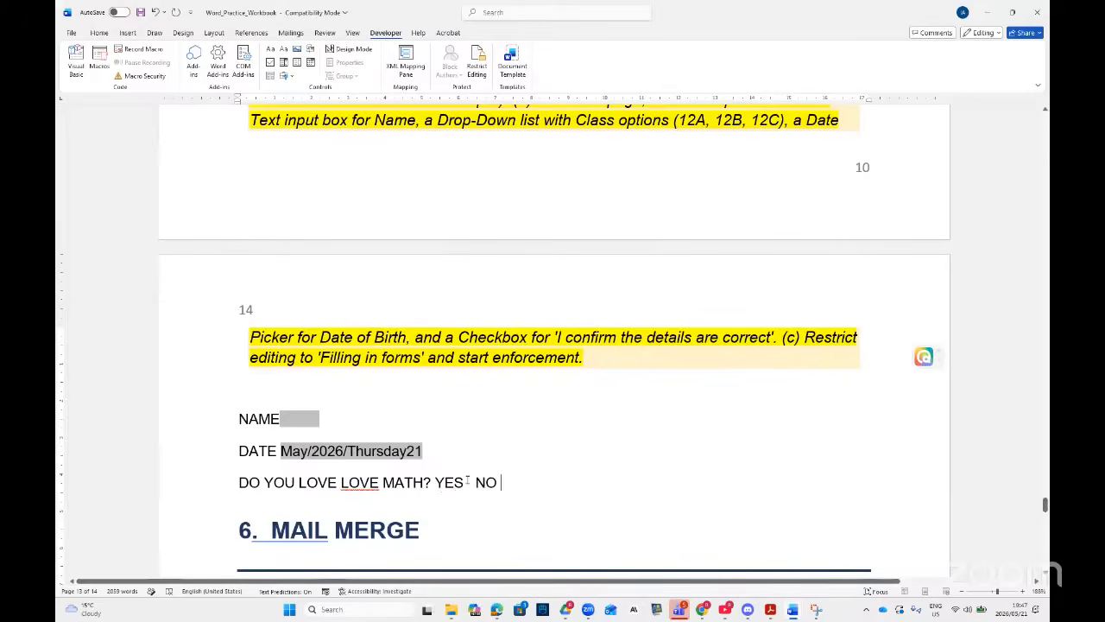
# - Insert a legacy check box form field after YES and another after NO in the math question
pyautogui.scroll(-1, 472, 473)
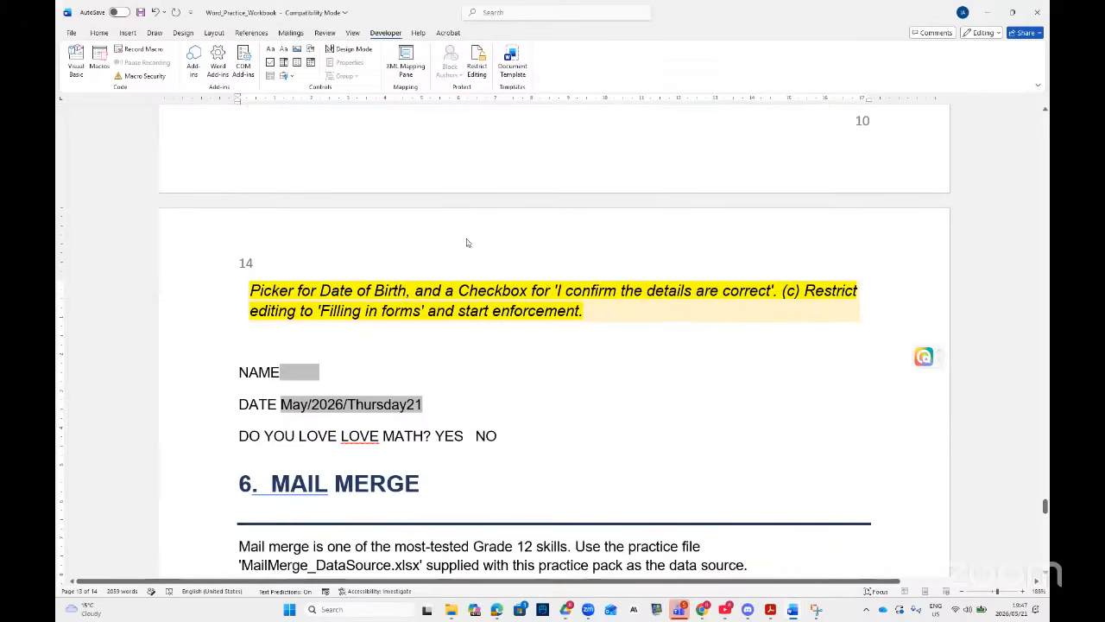
pyautogui.click(296, 77)
pyautogui.click(296, 97)
pyautogui.click(518, 435)
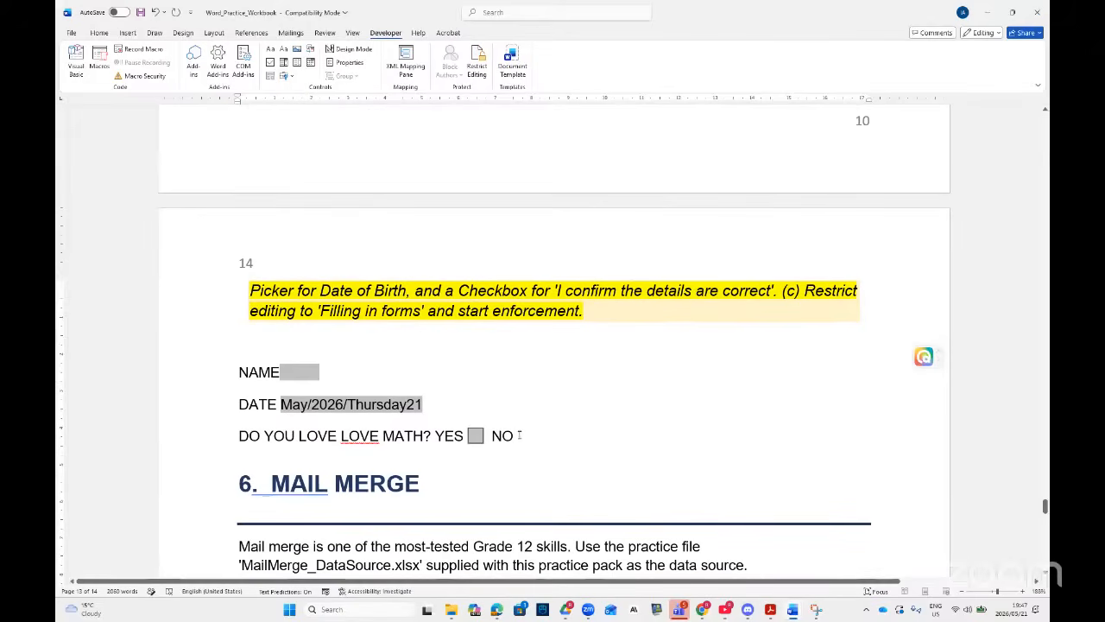
pyautogui.click(287, 76)
pyautogui.click(296, 102)
# - Make the YES check box checked by default and enlarge it using an exact tick box size
pyautogui.doubleClick(475, 436)
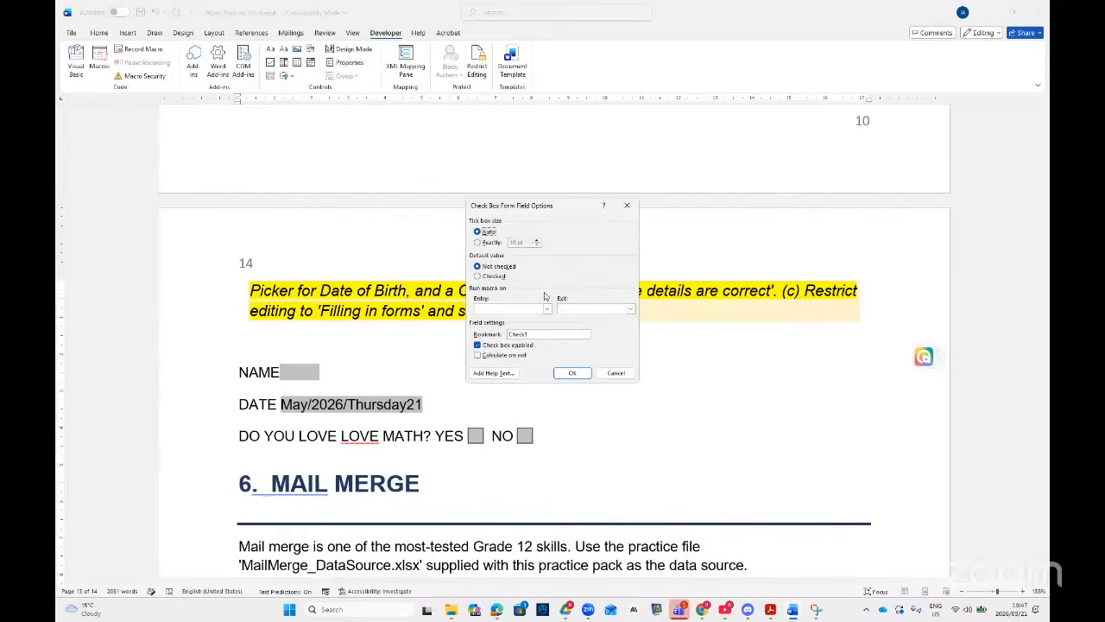
pyautogui.click(491, 276)
pyautogui.click(493, 244)
pyautogui.click(537, 241)
pyautogui.click(572, 373)
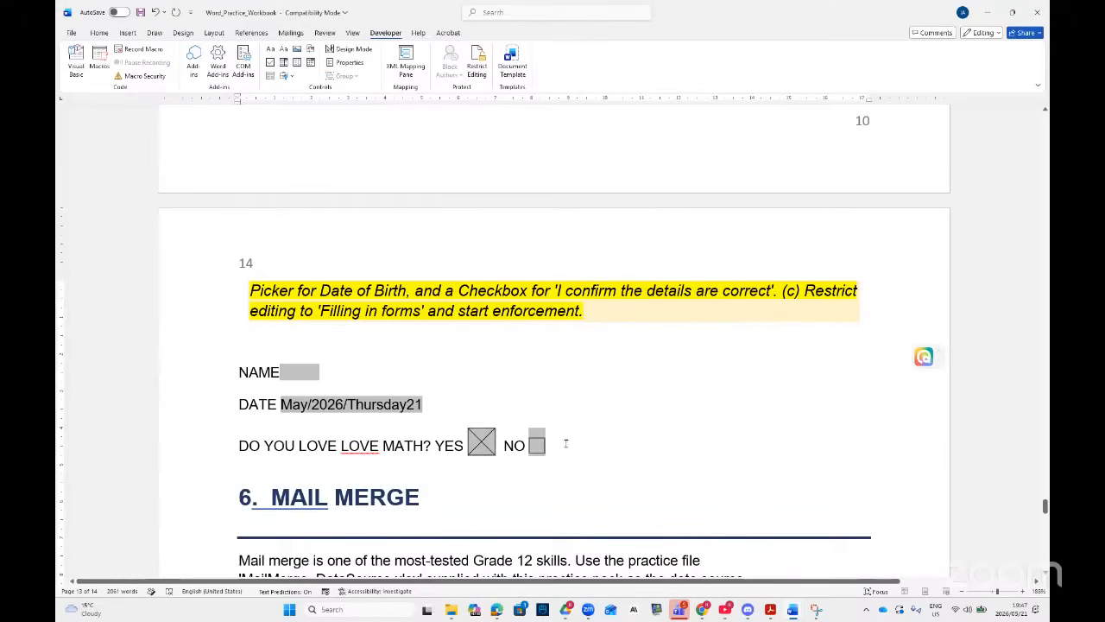
# - Add the label GRADE on a new line below the math question, followed by a legacy drop-down form field
pyautogui.press('Return')
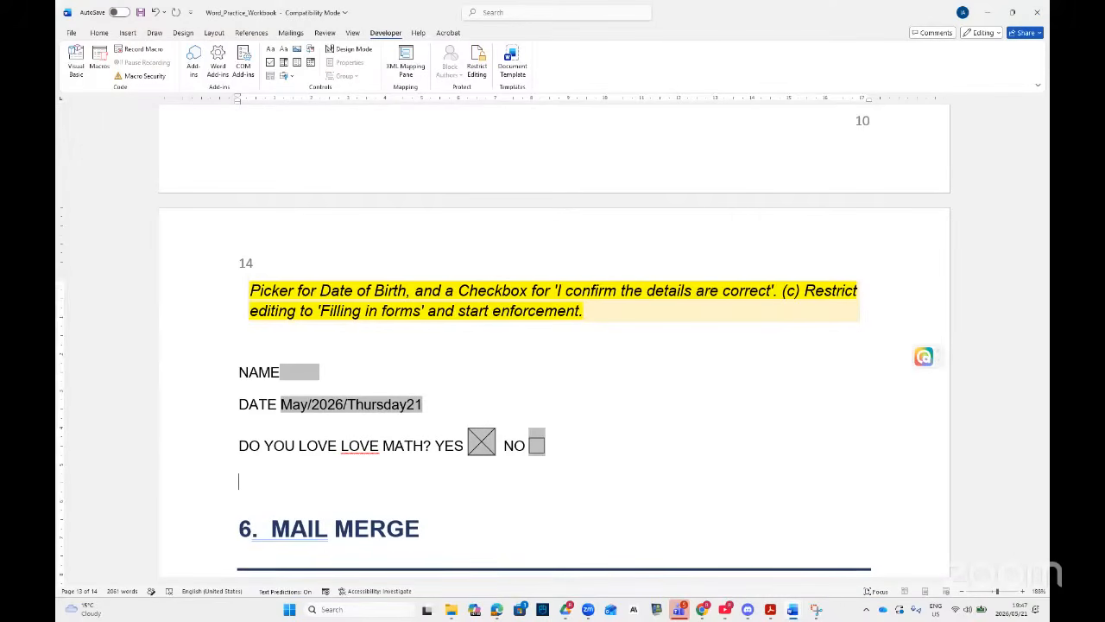
pyautogui.write('GRADE')
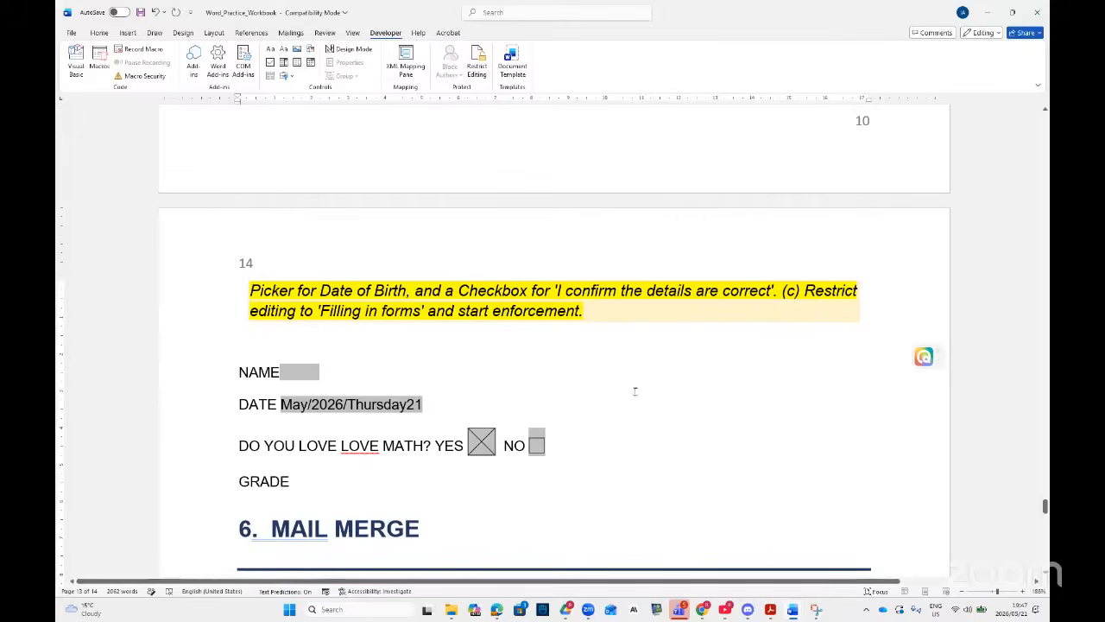
pyautogui.click(290, 76)
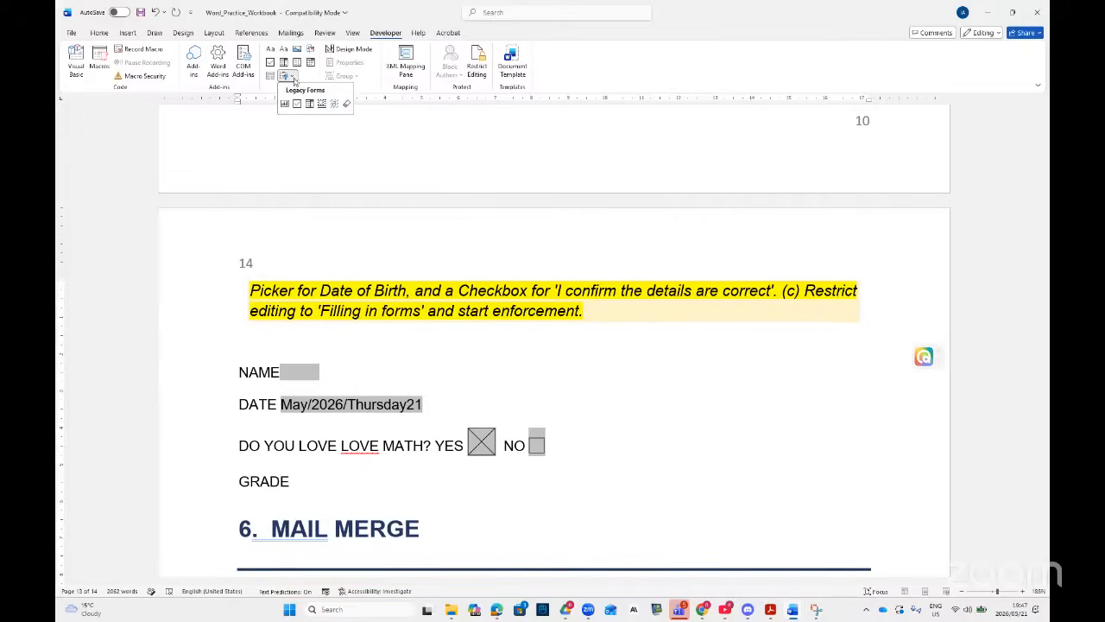
pyautogui.click(311, 104)
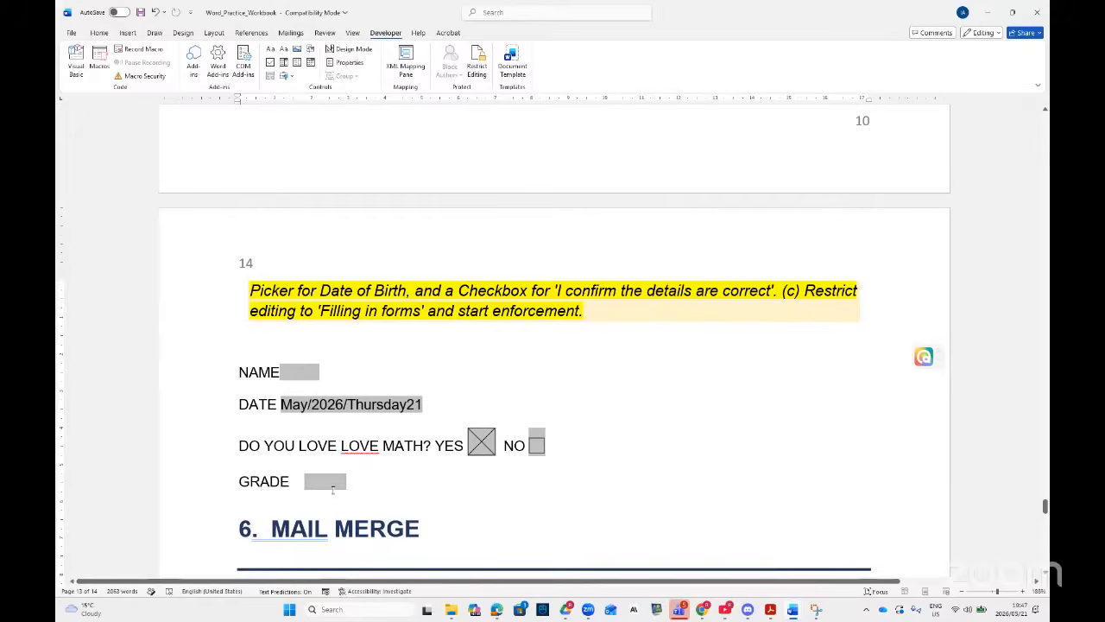
# - Fill the GRADE drop-down field's list with the items GRADE 10, GRADE 11 and GRADE 12
pyautogui.doubleClick(327, 480)
pyautogui.write('C')
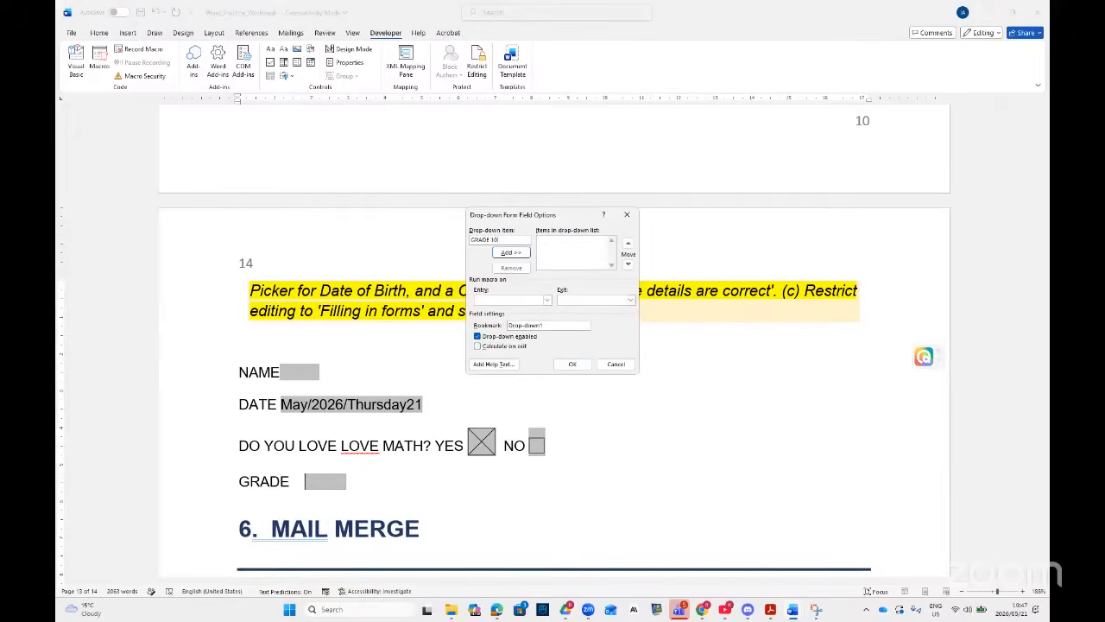
pyautogui.press('Return')
pyautogui.write('GRADE')
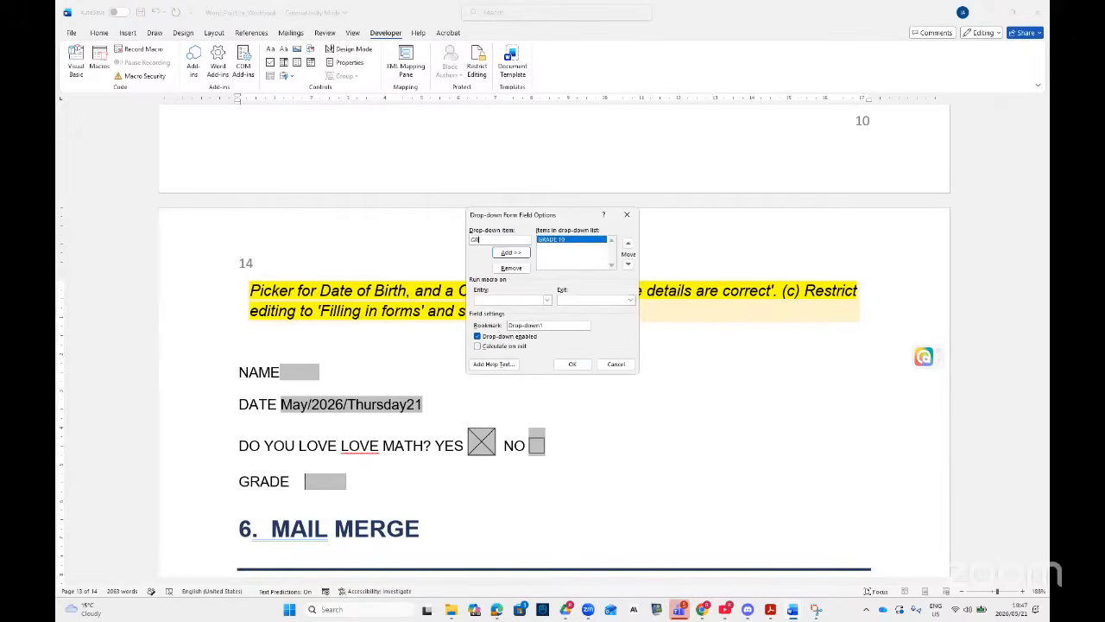
pyautogui.write(' 11')
pyautogui.press('Return')
pyautogui.write('GRADE 12')
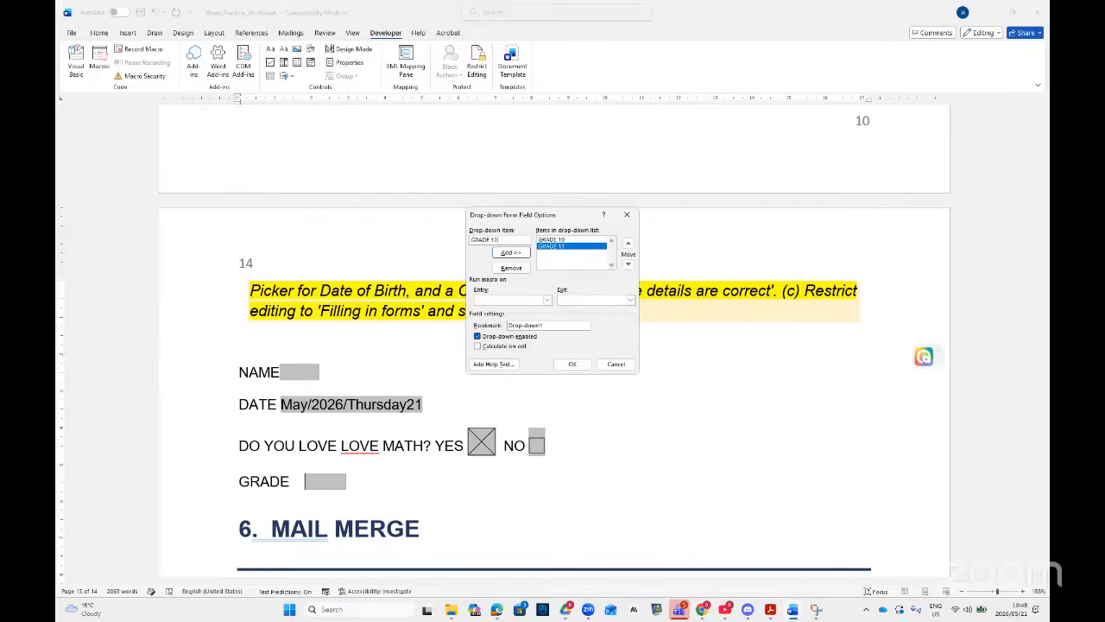
pyautogui.press('Return')
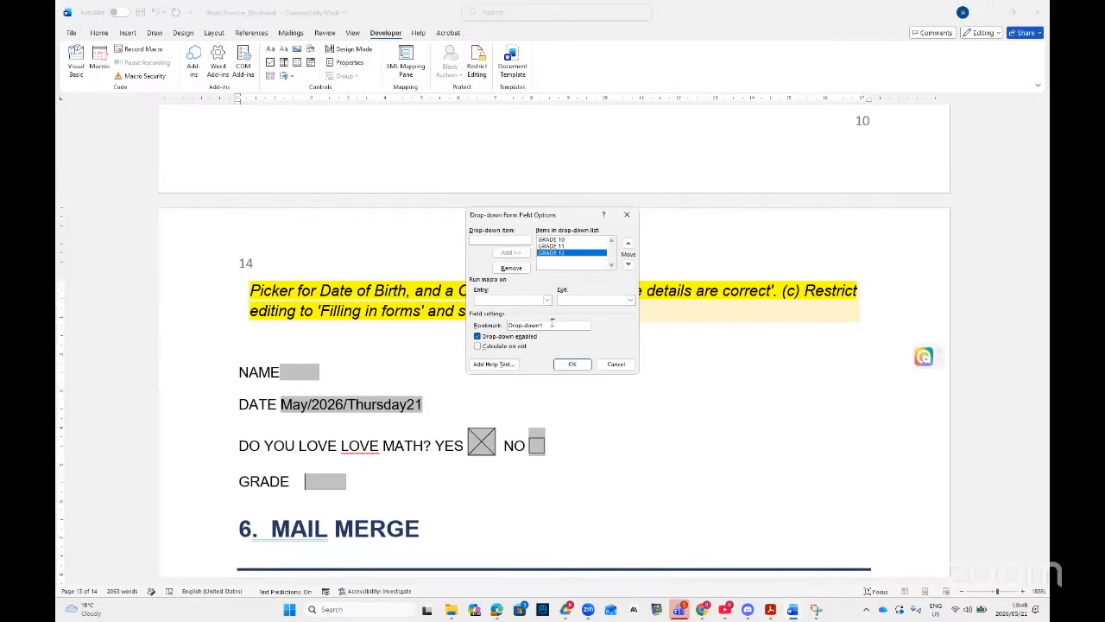
pyautogui.moveTo(540, 324); pyautogui.dragTo(499, 325)
pyautogui.click(570, 363)
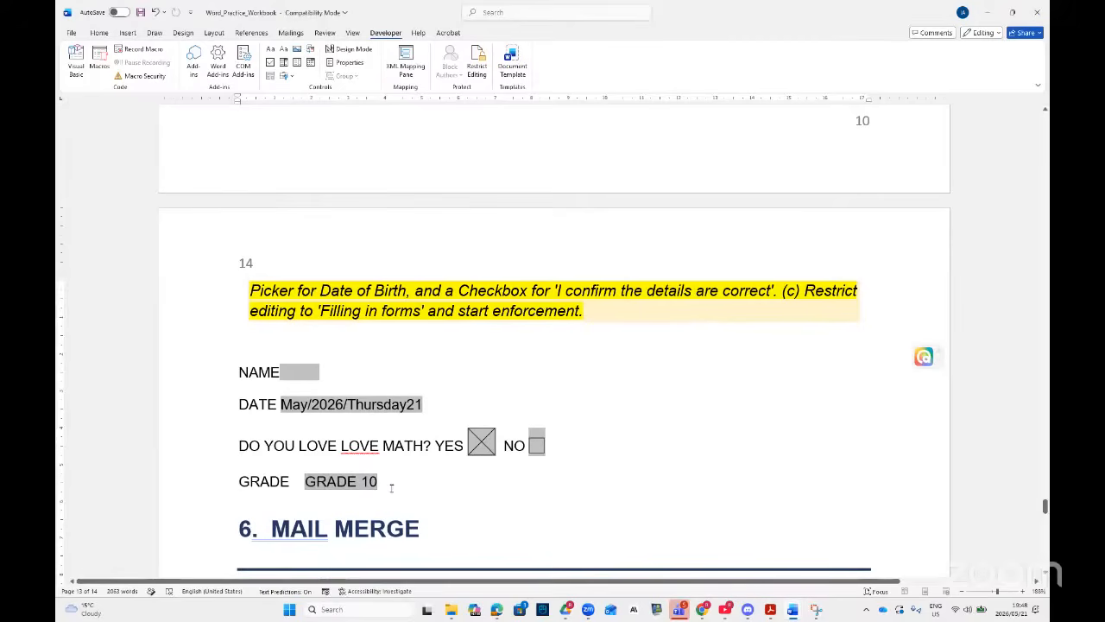
# - Add the label AMOUNT on a new line below GRADE, followed by a legacy text form field
pyautogui.click(391, 486)
pyautogui.press('Return')
pyautogui.write('AMOUNT')
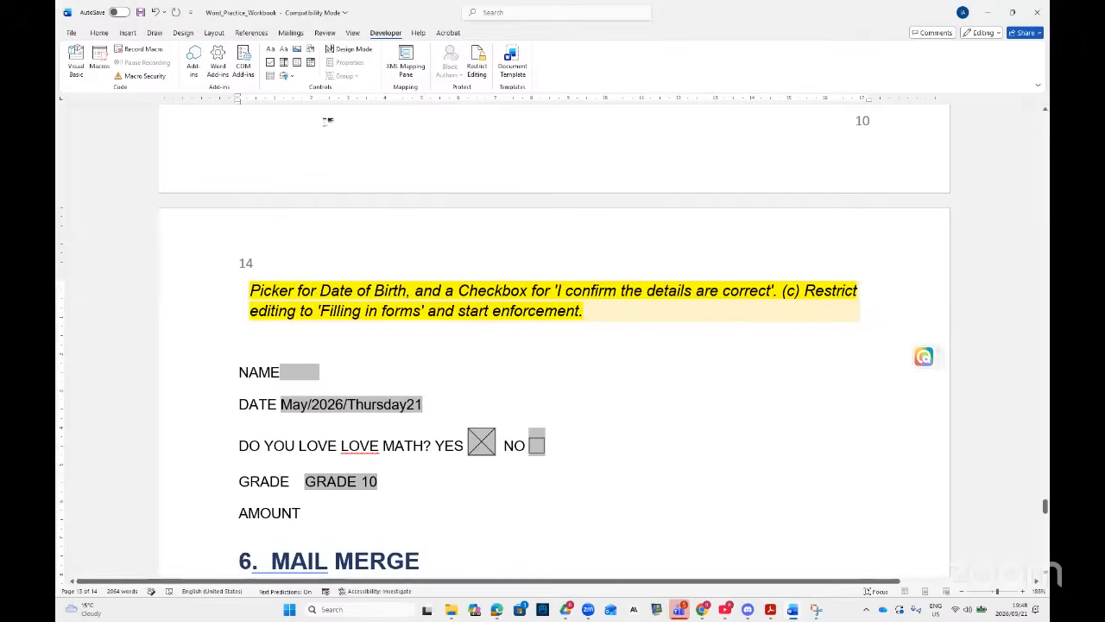
pyautogui.click(285, 75)
pyautogui.click(285, 99)
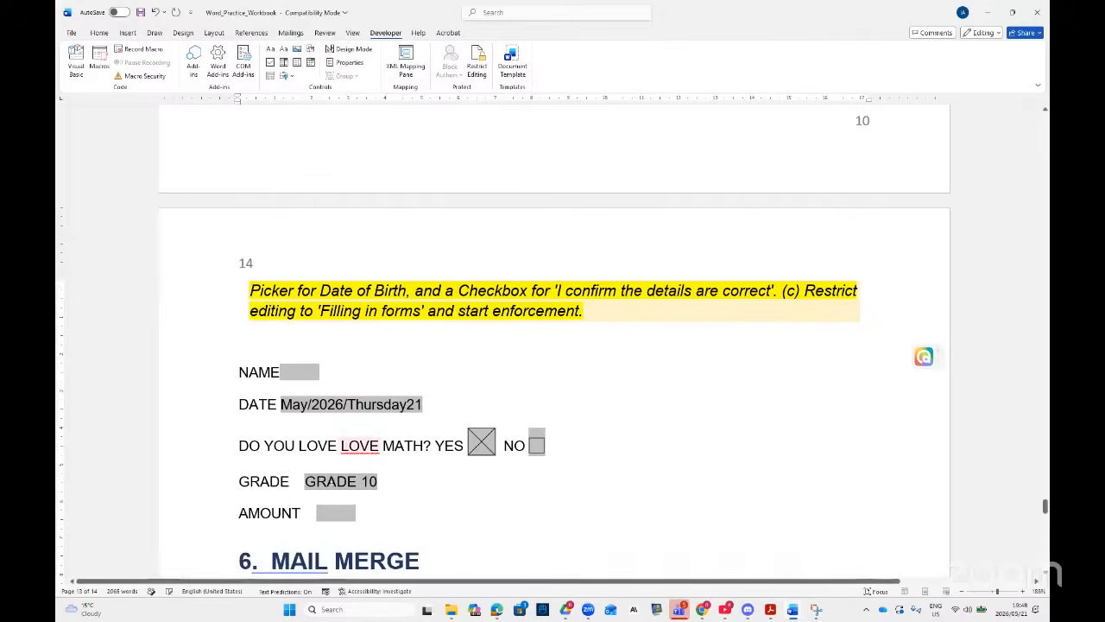
# - Change the AMOUNT text form field to the Number type with the rand currency format R# ##0.00;(R# ##0.00)
pyautogui.doubleClick(338, 512)
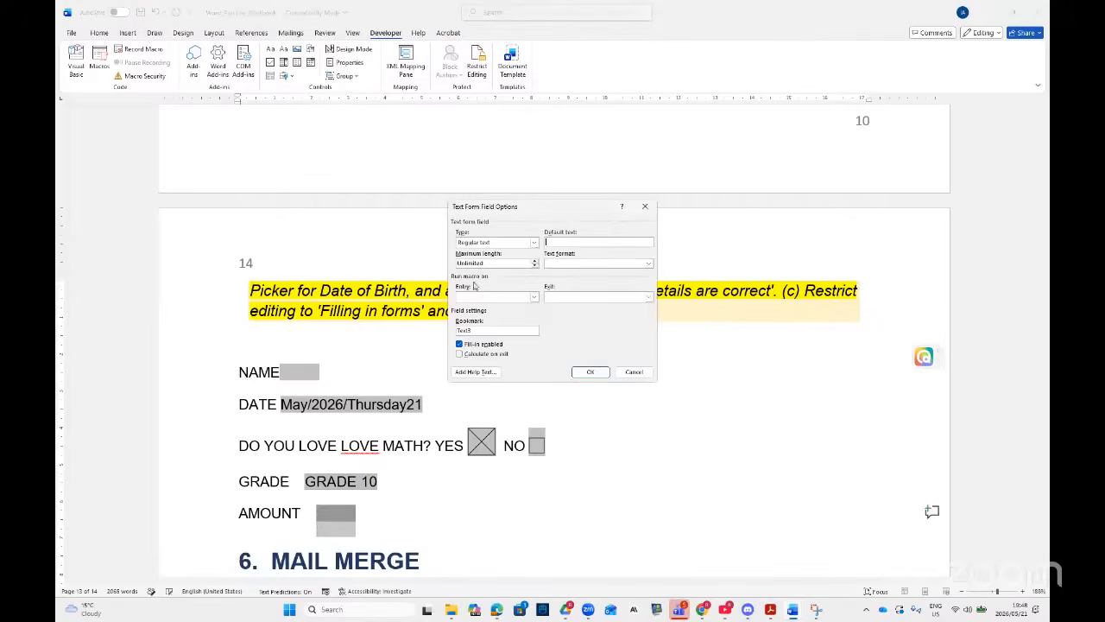
pyautogui.click(534, 243)
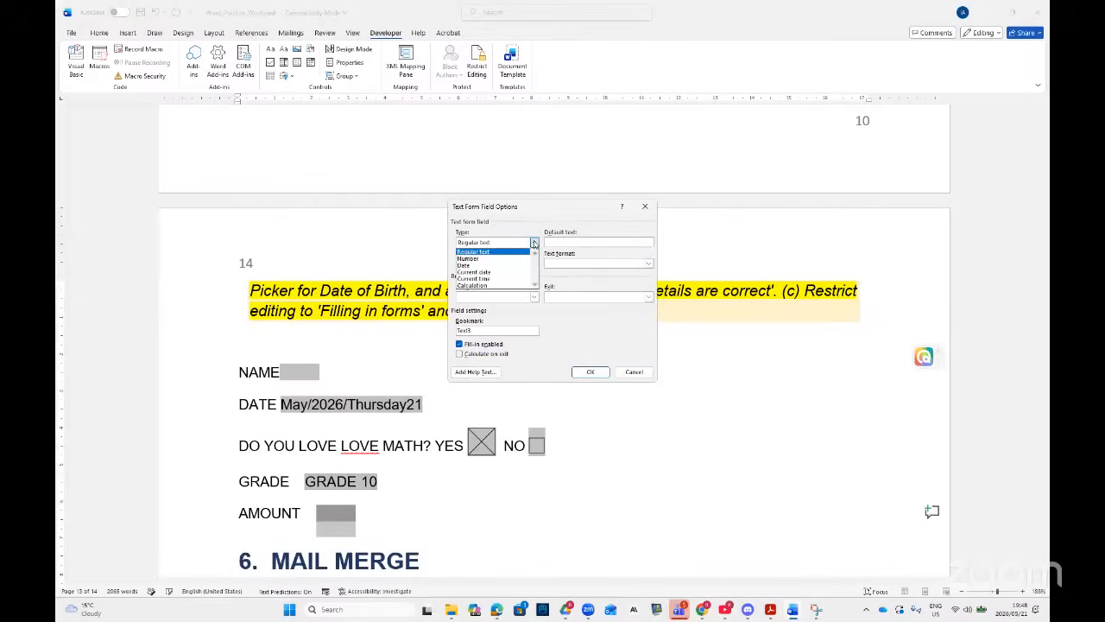
pyautogui.click(482, 261)
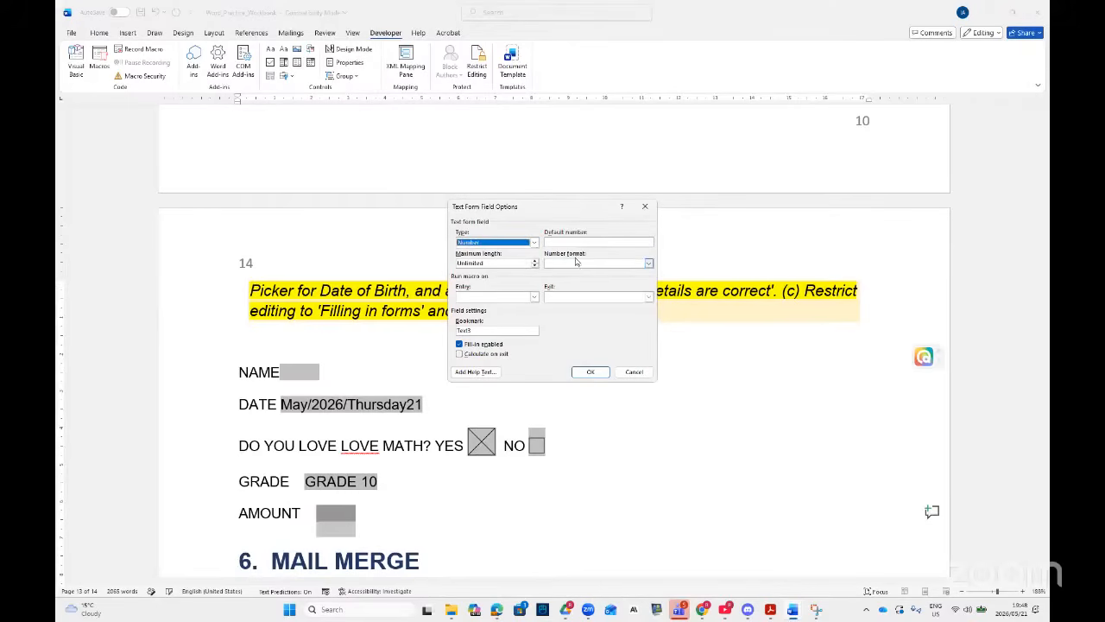
pyautogui.click(649, 263)
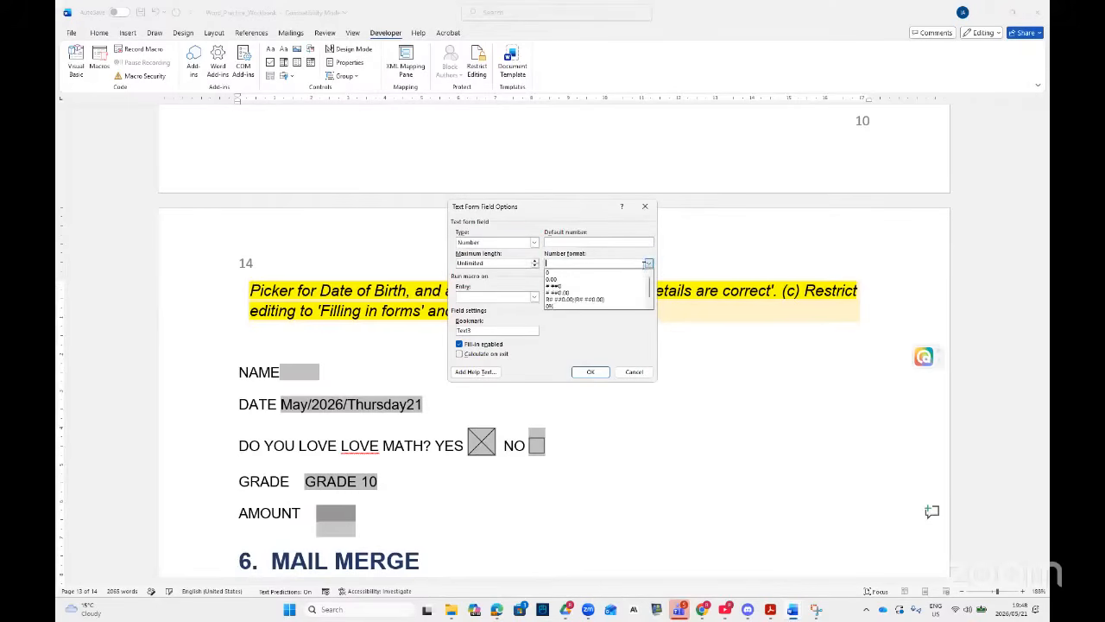
pyautogui.click(576, 299)
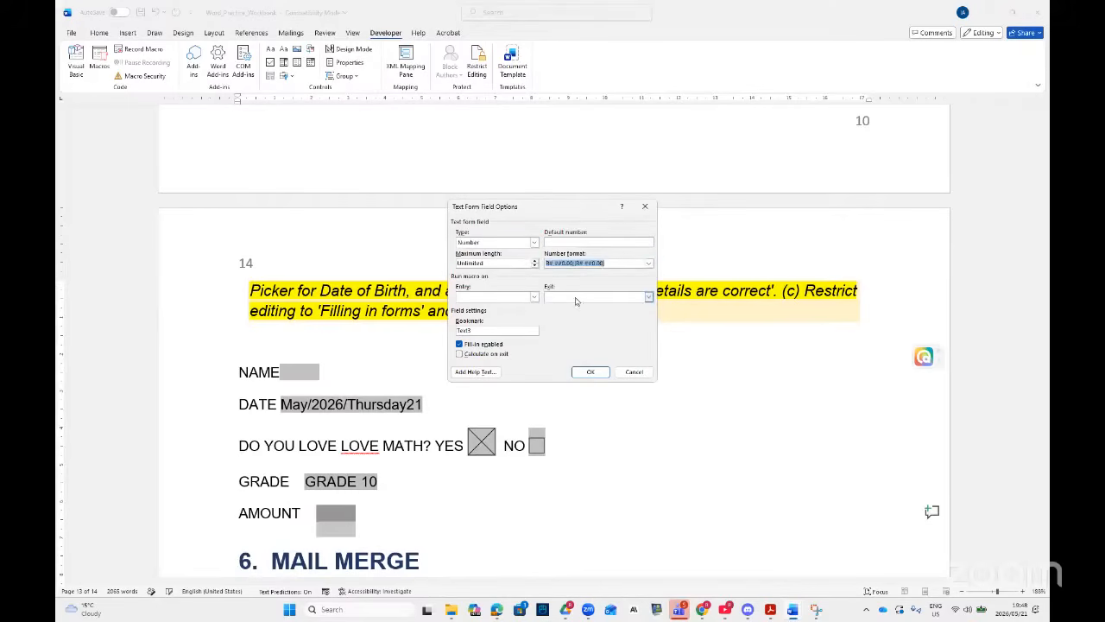
pyautogui.click(588, 371)
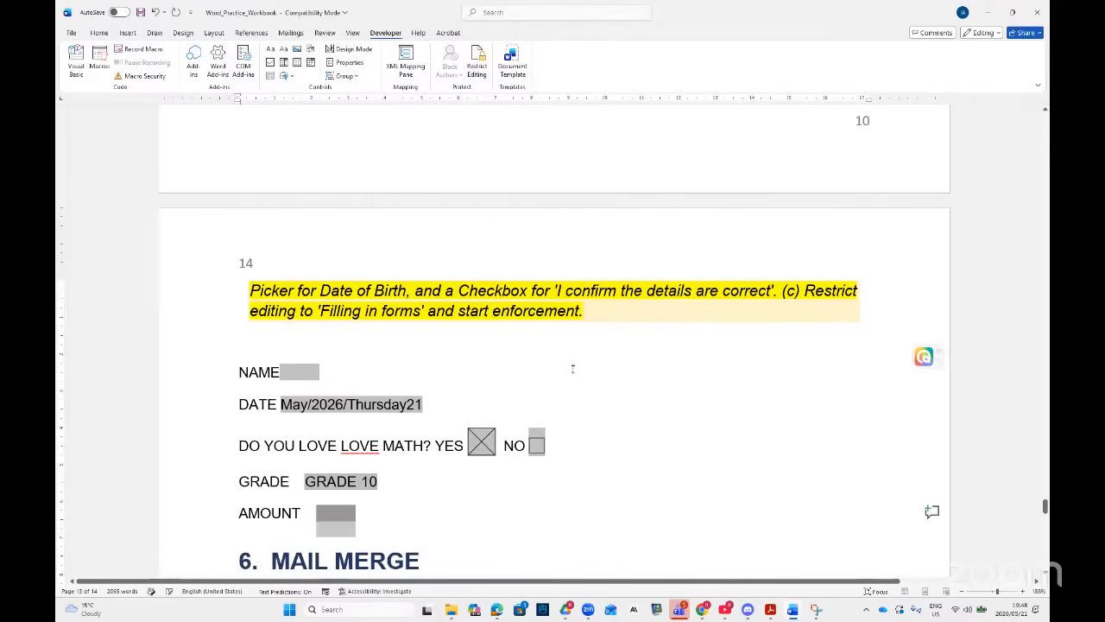
# - Give the AMOUNT form field a default number of 5000
pyautogui.doubleClick(350, 516)
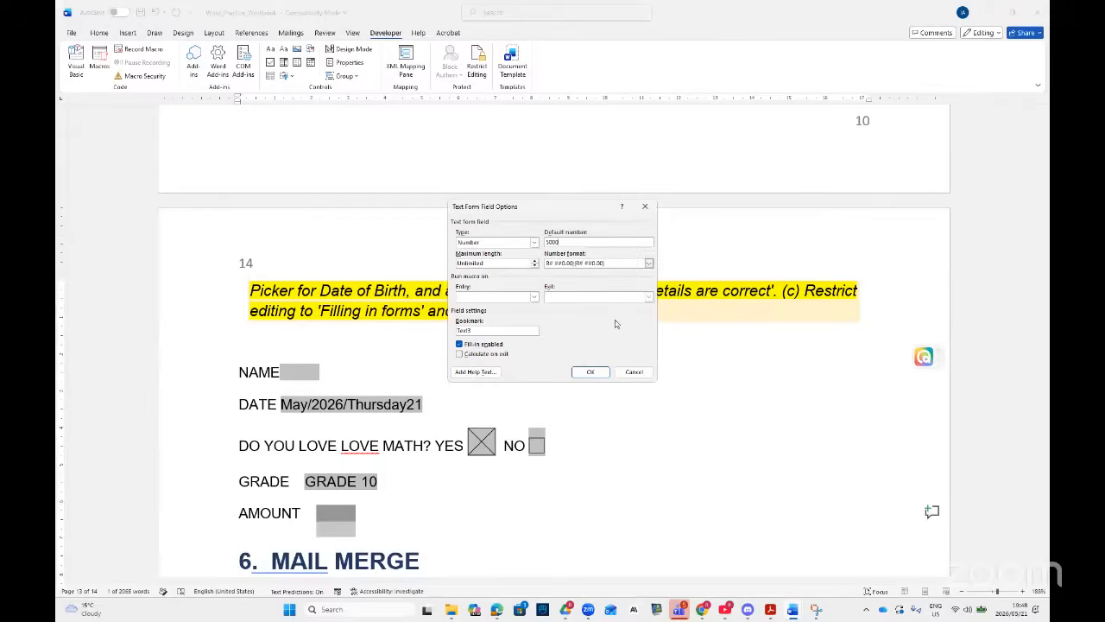
pyautogui.click(591, 371)
pyautogui.scroll(-1, 365, 493)
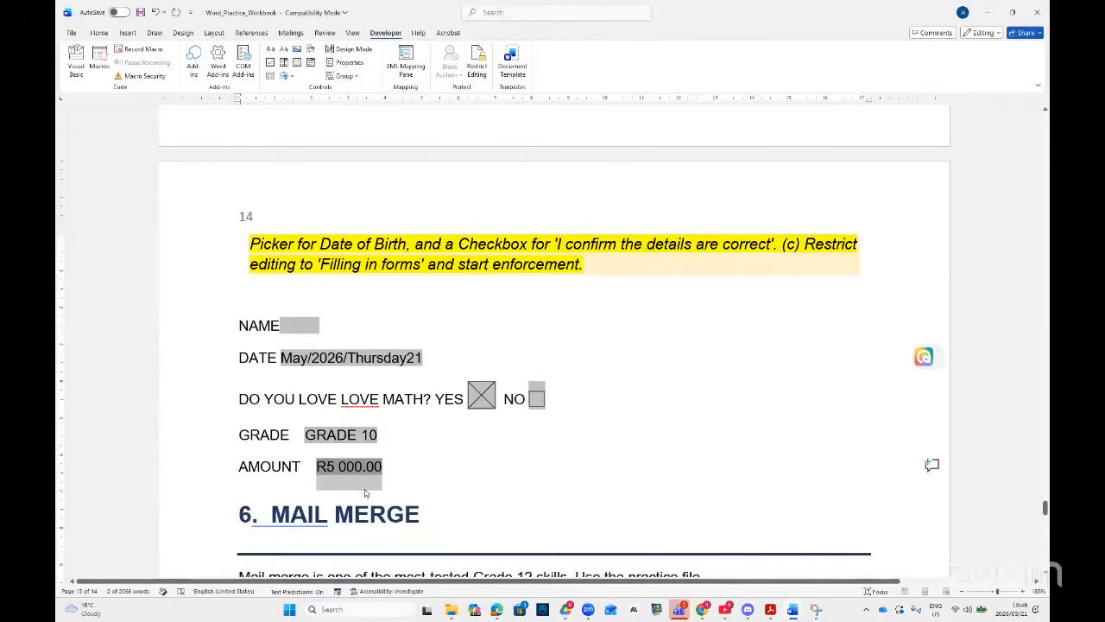
# - Add the label VAT on a new line below AMOUNT, followed by a legacy text form field
pyautogui.scroll(-2, 367, 491)
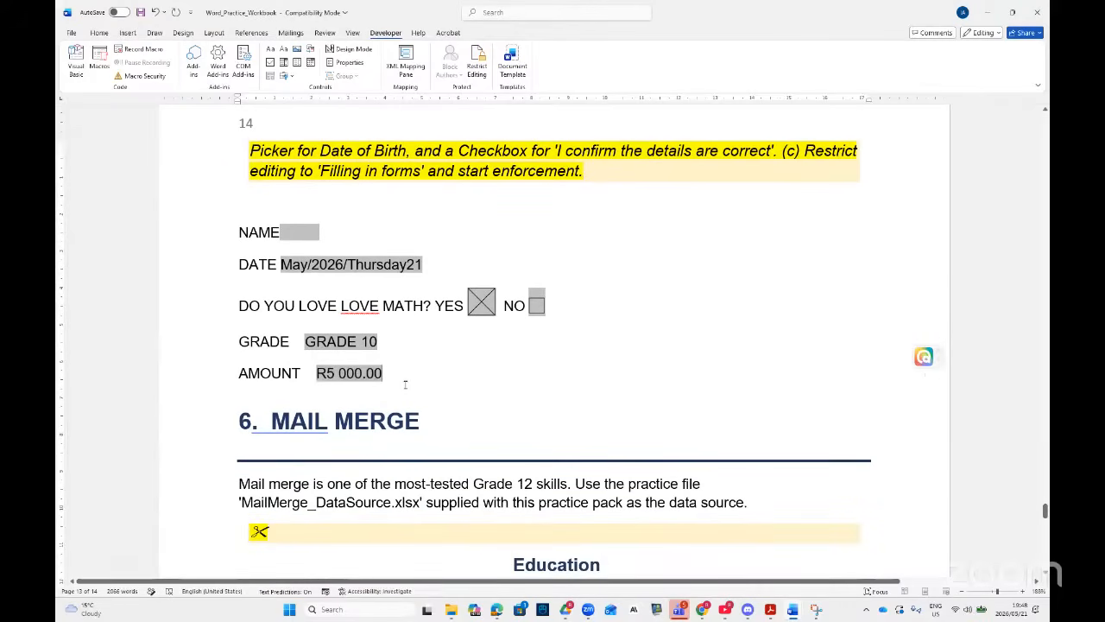
pyautogui.press('Return')
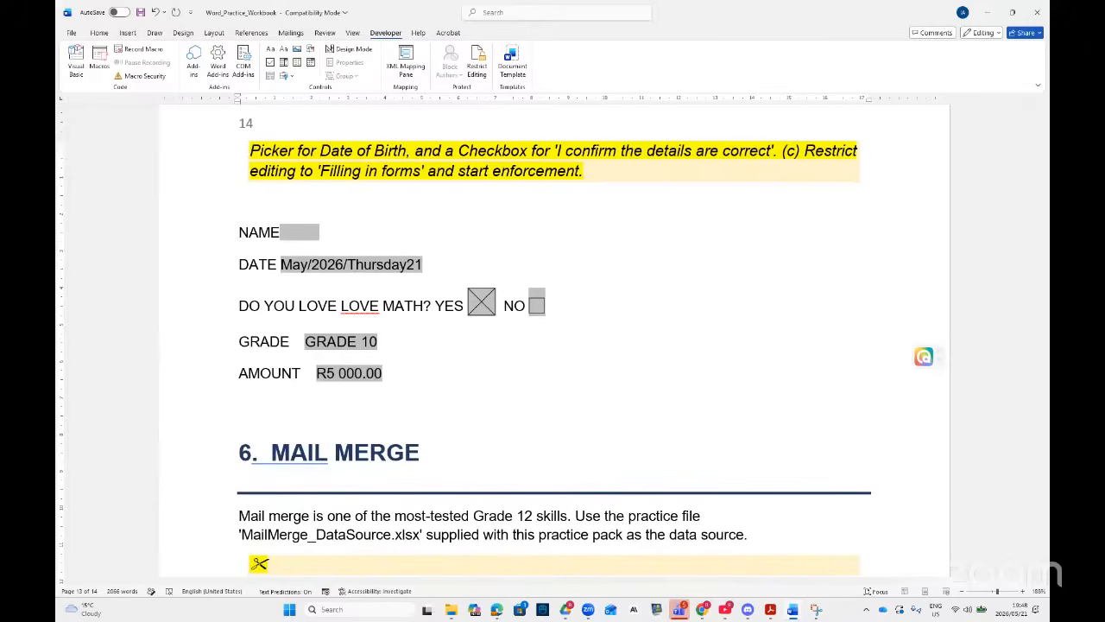
pyautogui.write('VAT')
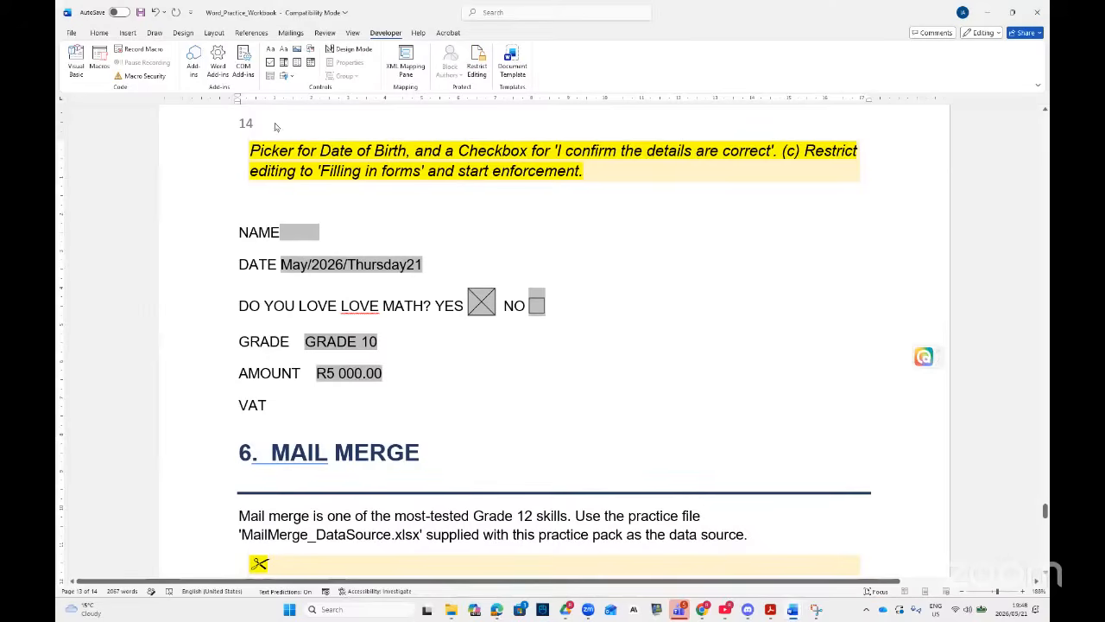
pyautogui.click(288, 76)
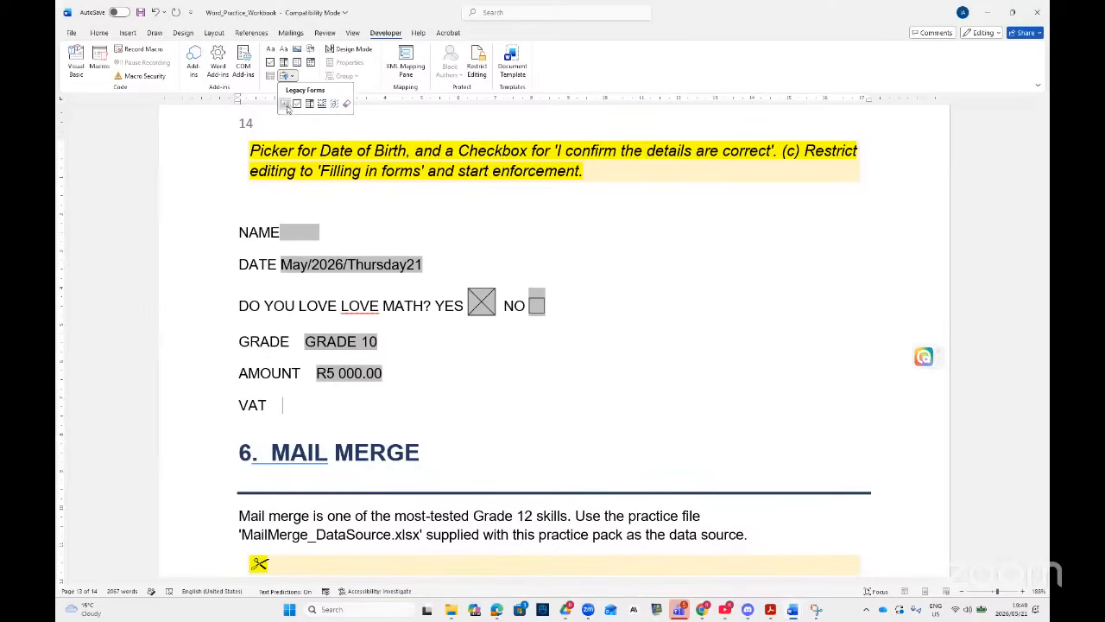
pyautogui.click(284, 104)
# - Change the VAT form field to the Calculation type and enter the partial expression =15/100*
pyautogui.doubleClick(308, 402)
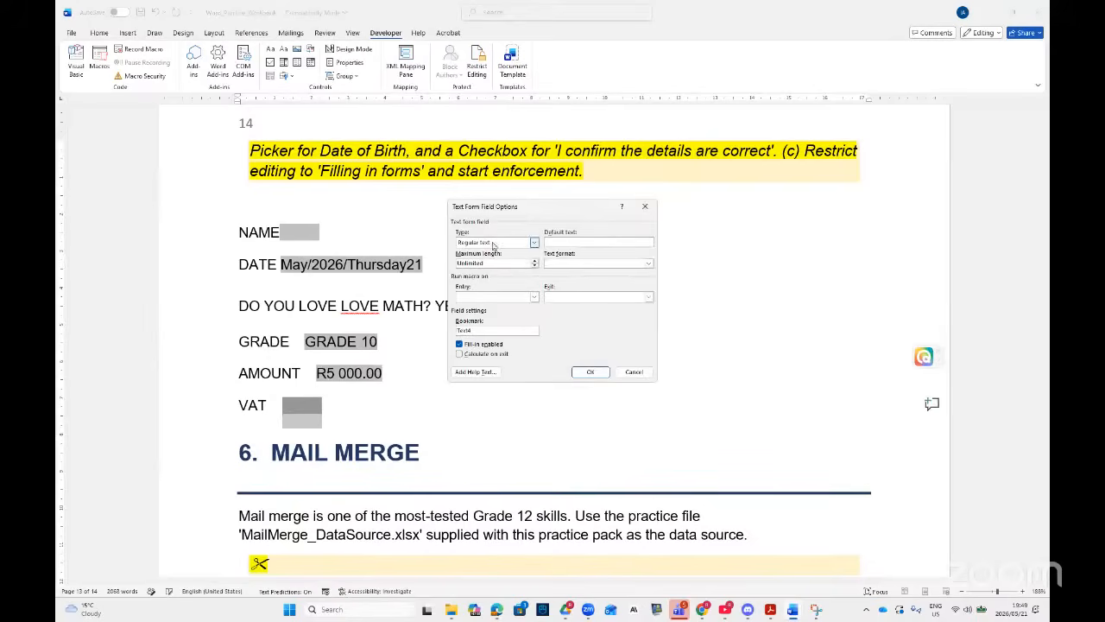
pyautogui.click(533, 243)
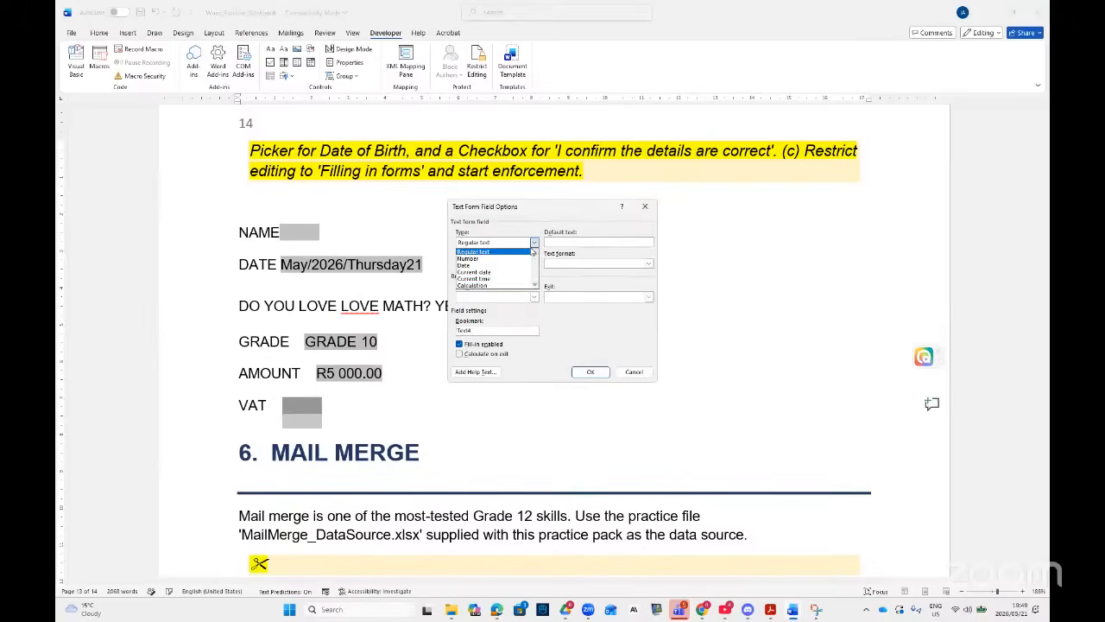
pyautogui.click(489, 285)
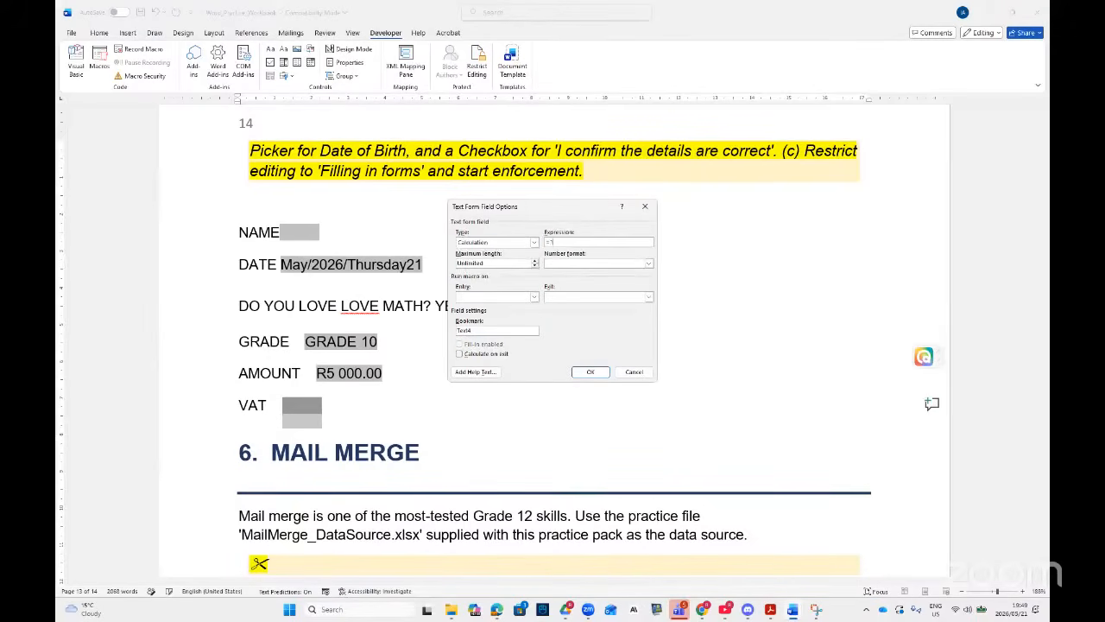
pyautogui.write('15/100*')
pyautogui.click(591, 371)
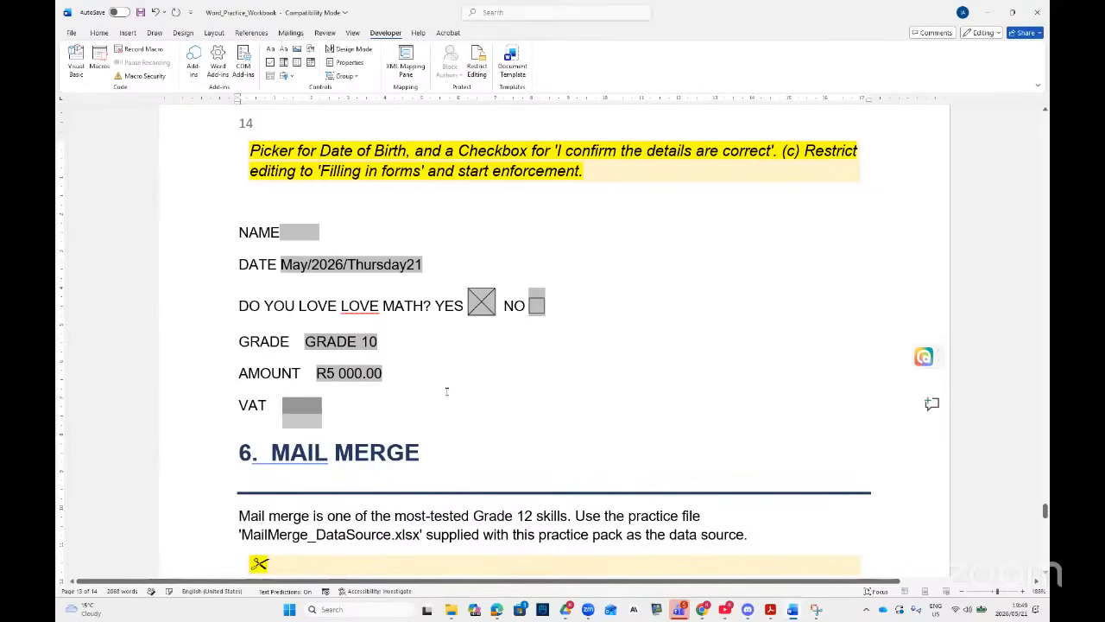
# - Check the AMOUNT field's bookmark name and complete the VAT field's expression as =15/100*TEXT3
pyautogui.doubleClick(355, 374)
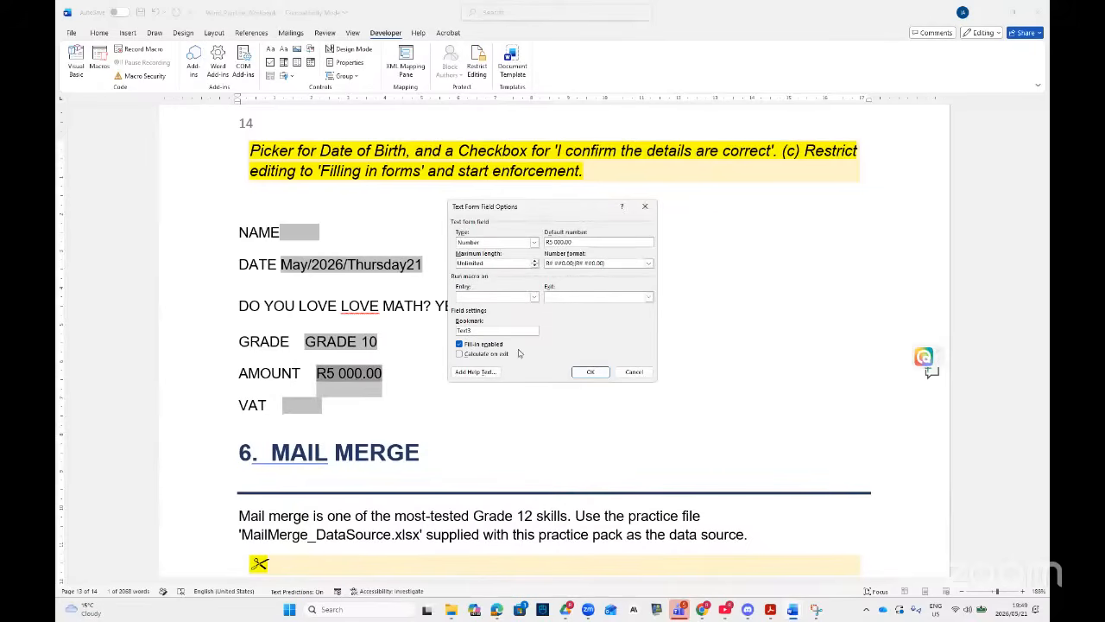
pyautogui.click(591, 371)
pyautogui.doubleClick(312, 405)
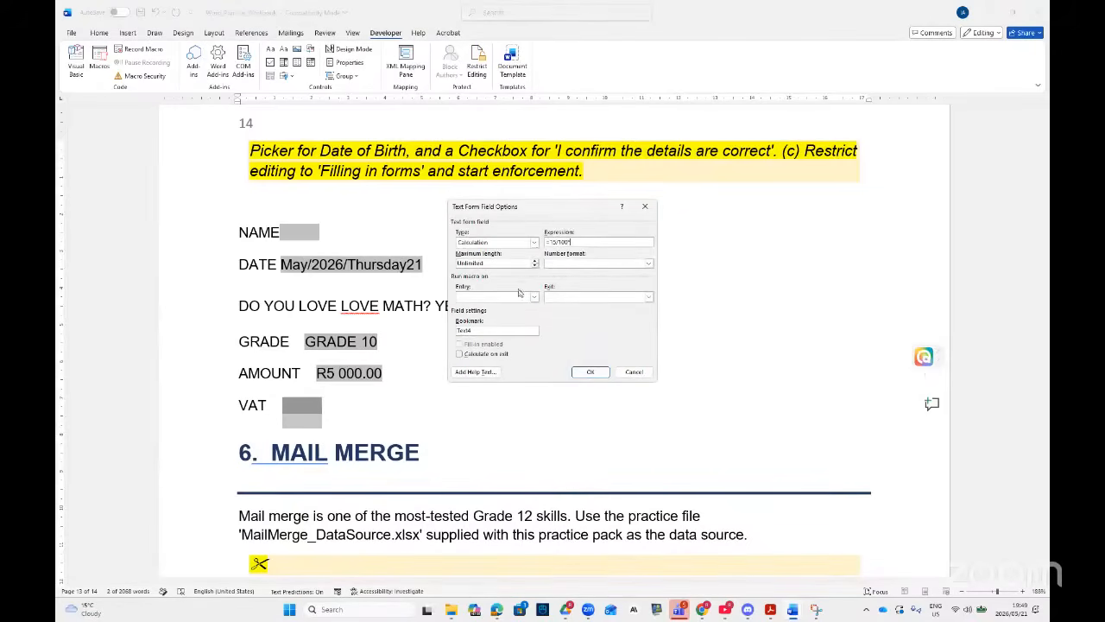
pyautogui.write('*TEXT3')
pyautogui.click(590, 371)
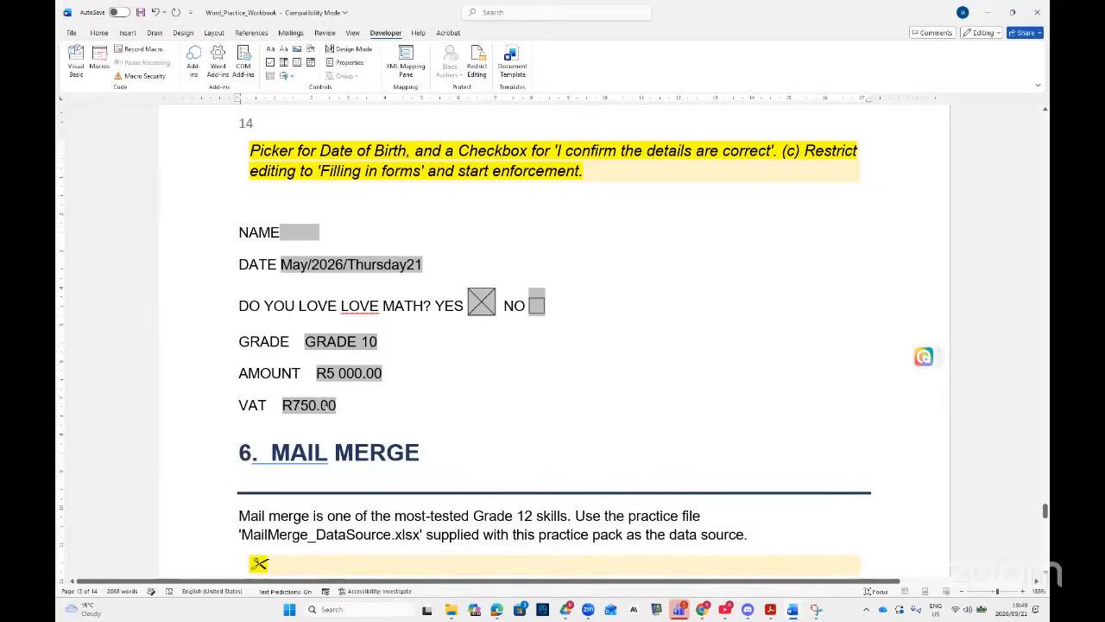
# - Review the calculation expression in the VAT form field's options
pyautogui.doubleClick(324, 404)
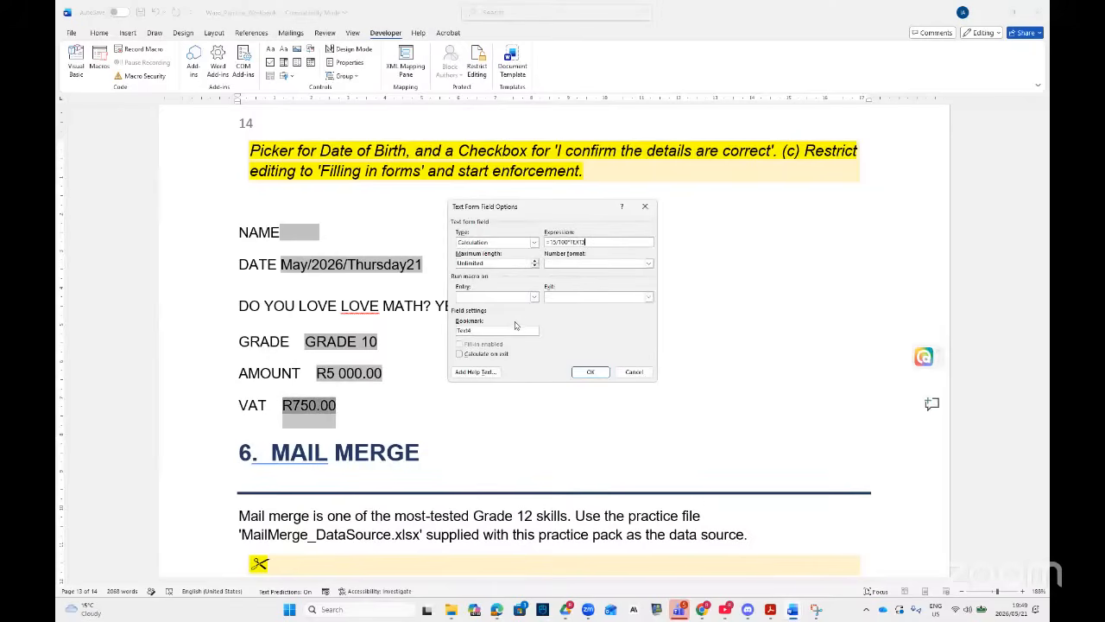
pyautogui.click(590, 371)
pyautogui.doubleClick(321, 405)
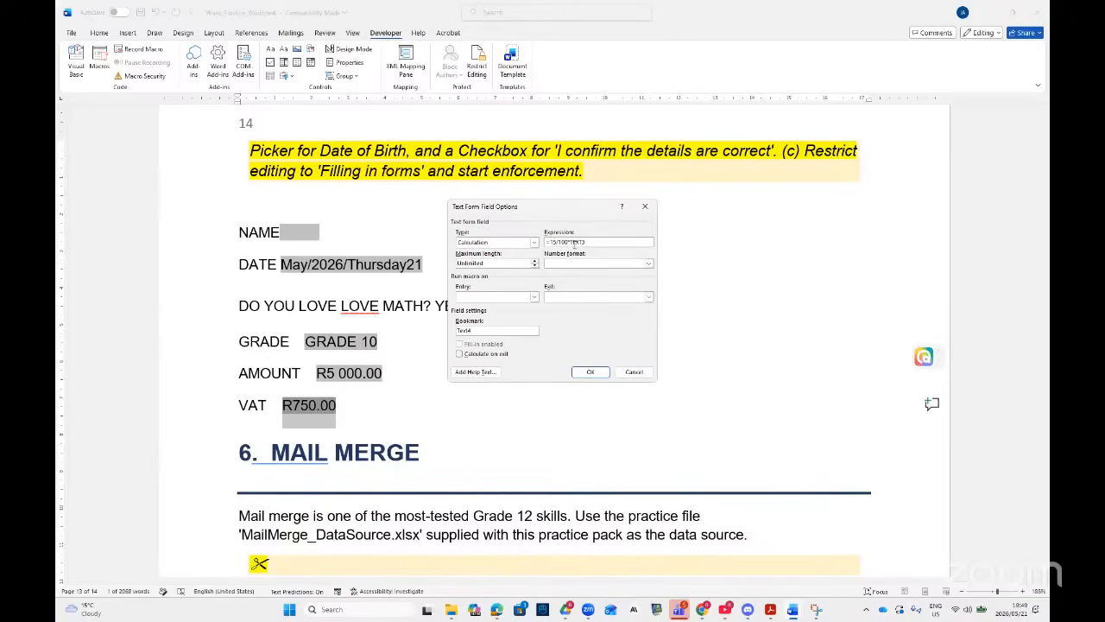
pyautogui.click(591, 371)
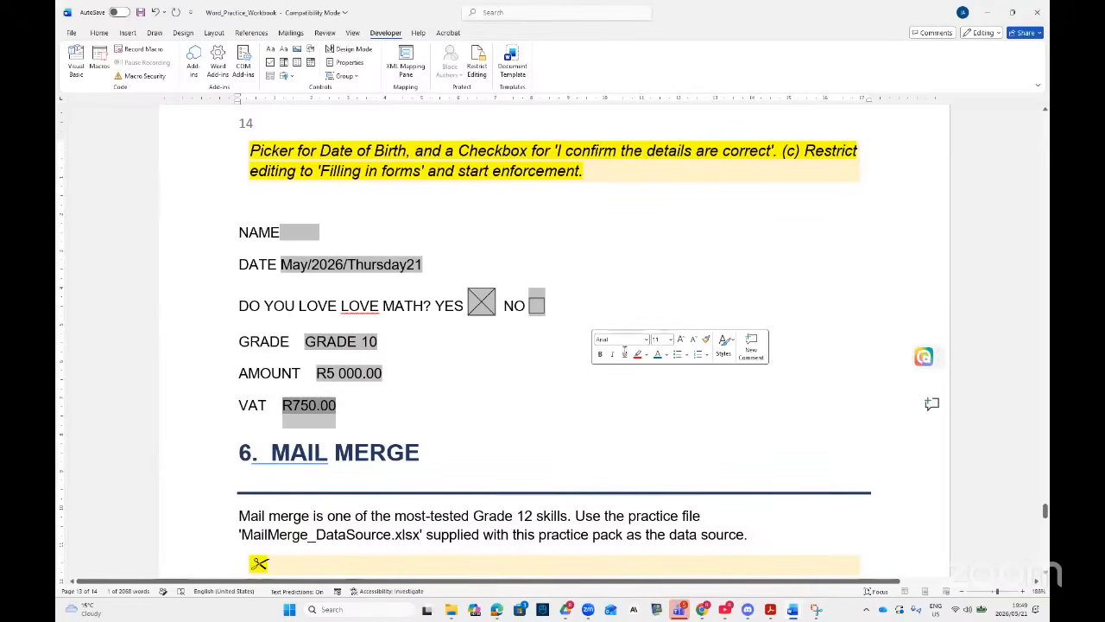
pyautogui.click(442, 403)
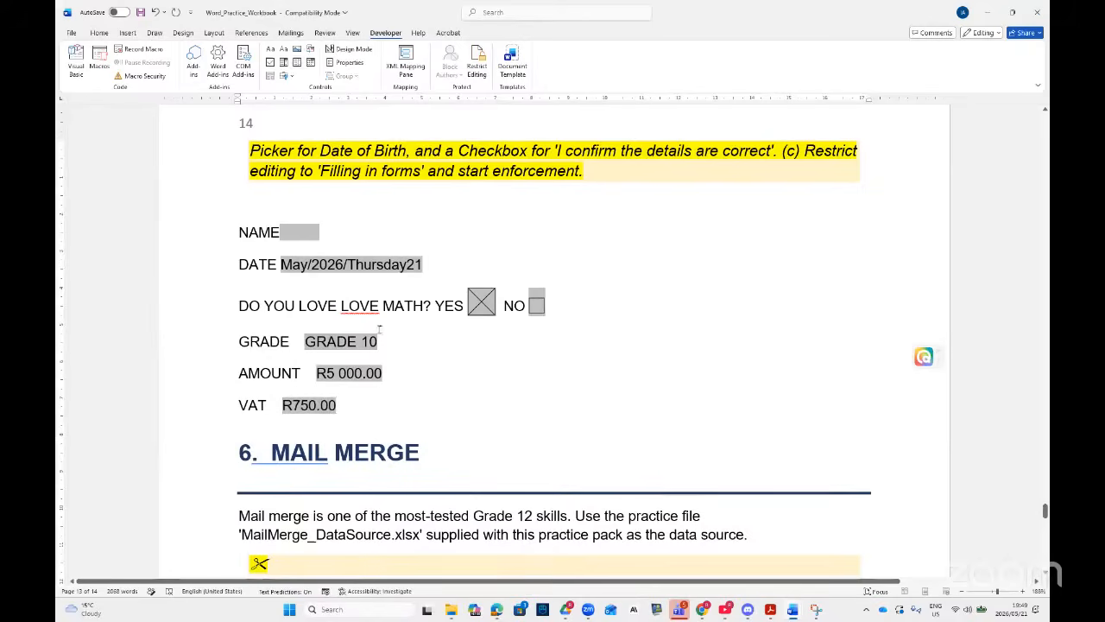
# - Select all form lines from NAME to VAT and limit the document's editing restrictions to Filling in forms
pyautogui.moveTo(353, 405); pyautogui.dragTo(230, 237)
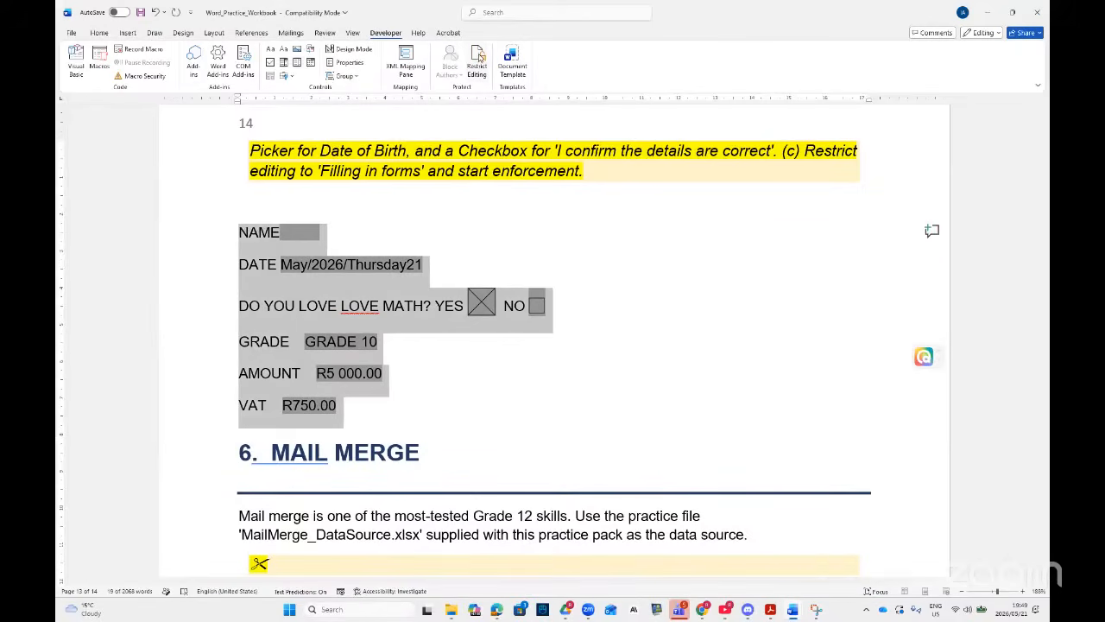
pyautogui.click(477, 66)
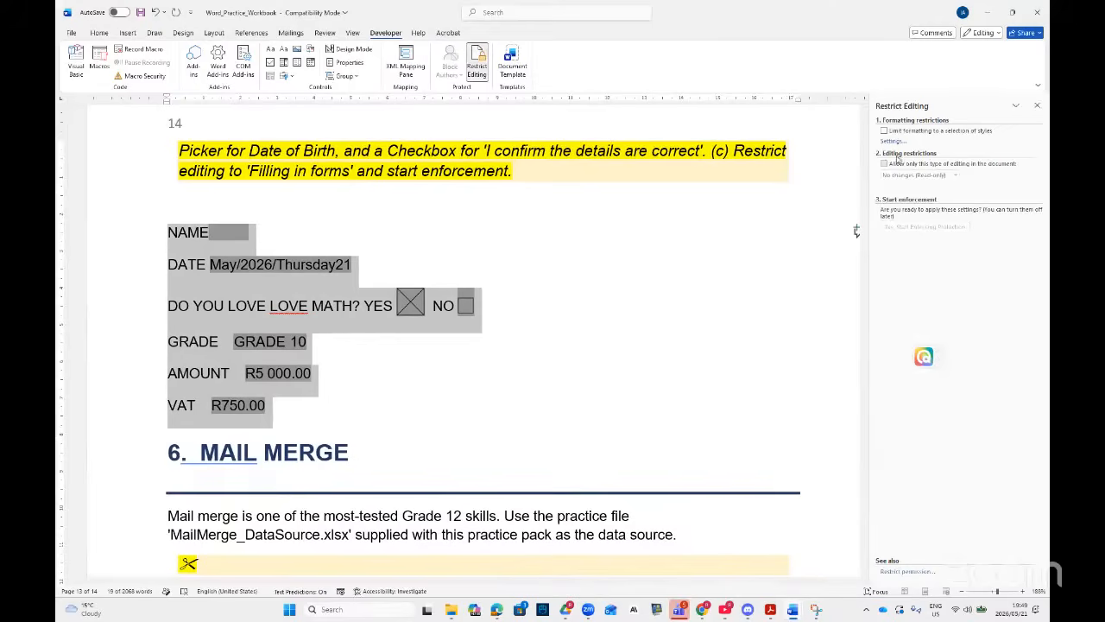
pyautogui.click(885, 164)
pyautogui.click(917, 175)
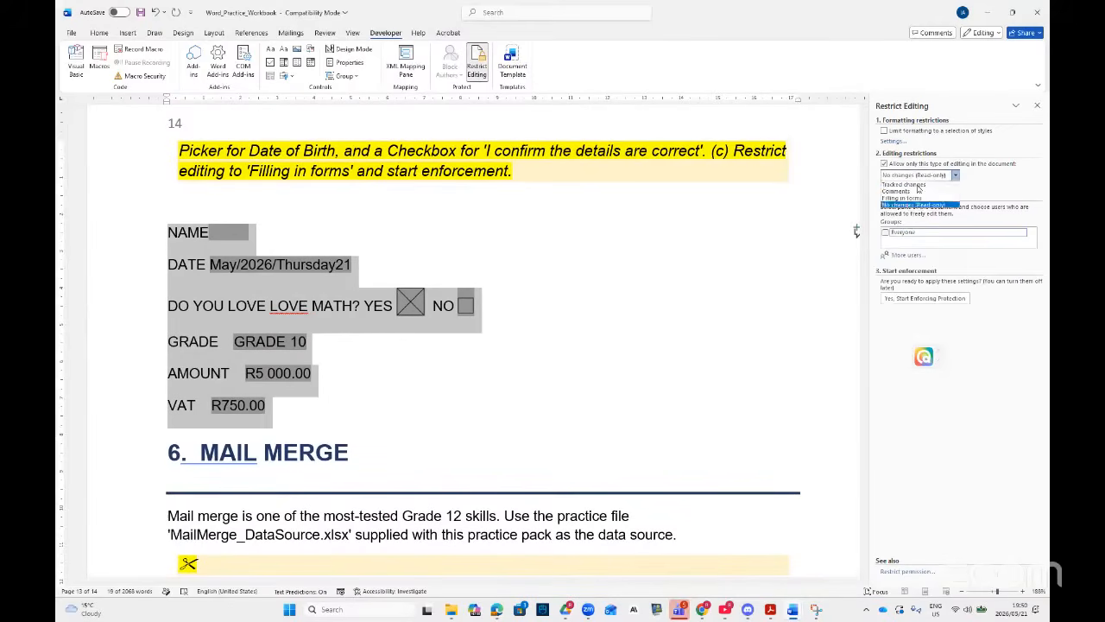
pyautogui.click(900, 199)
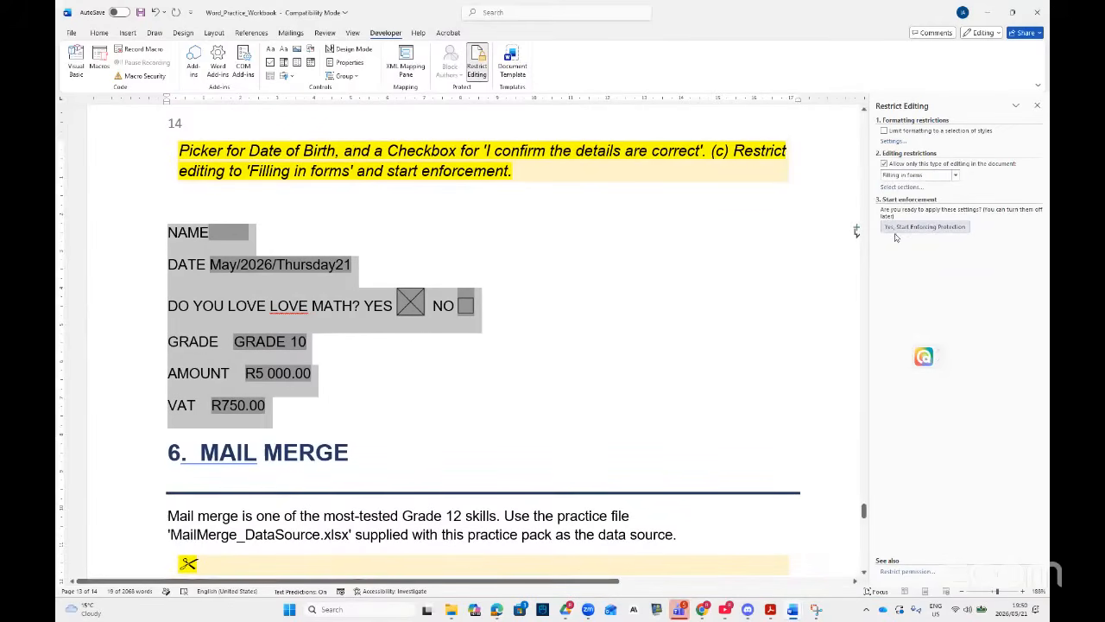
# - Start enforcing the document protection without a password, and stop the protection again
pyautogui.click(926, 227)
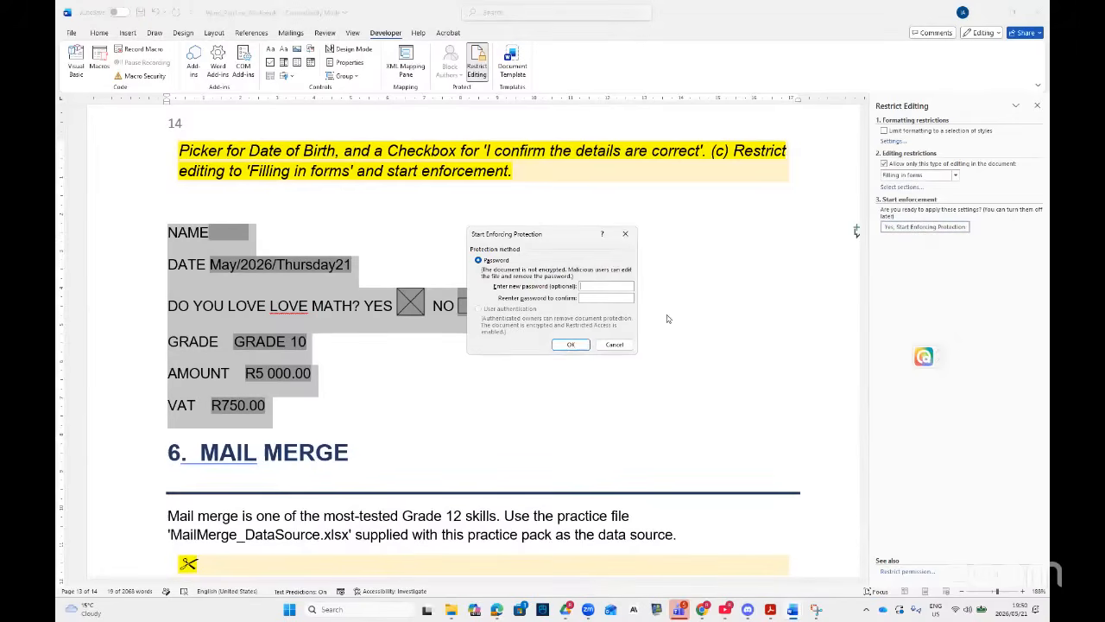
pyautogui.click(570, 349)
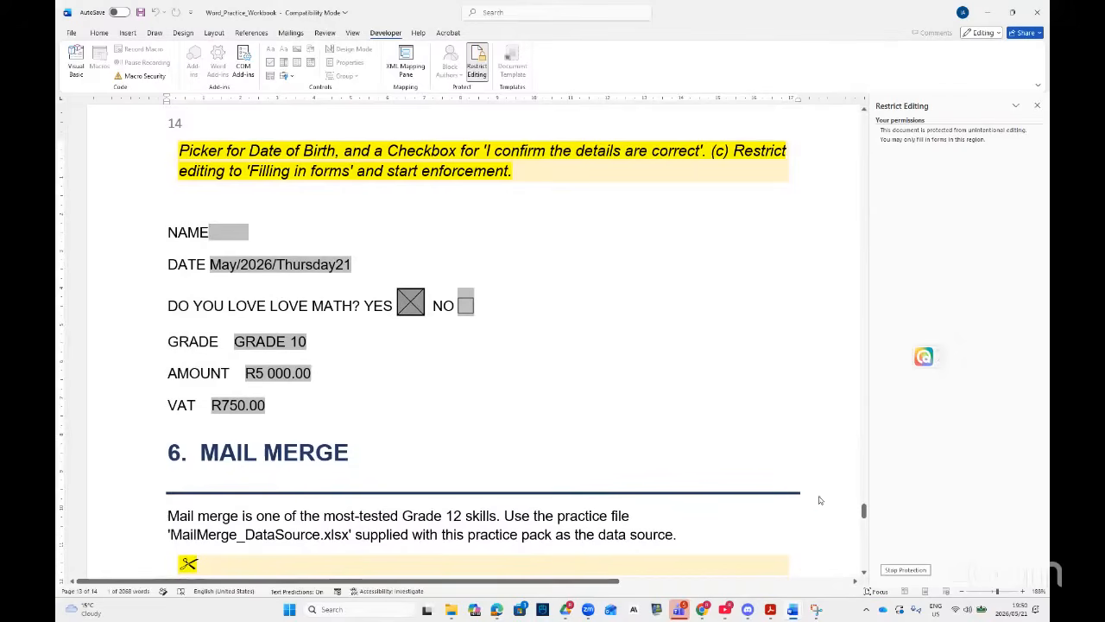
pyautogui.click(905, 571)
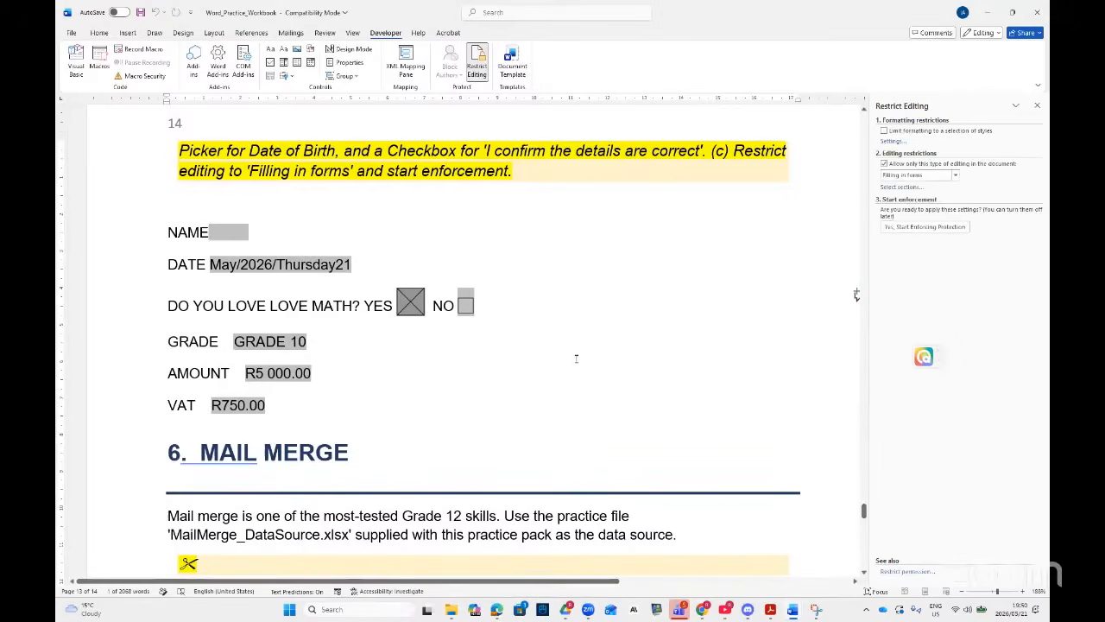
# - Switch to the Grade 12 Paper 1 topics PDF in Acrobat and circle the Import / Export Data row freehand
pyautogui.click(773, 609)
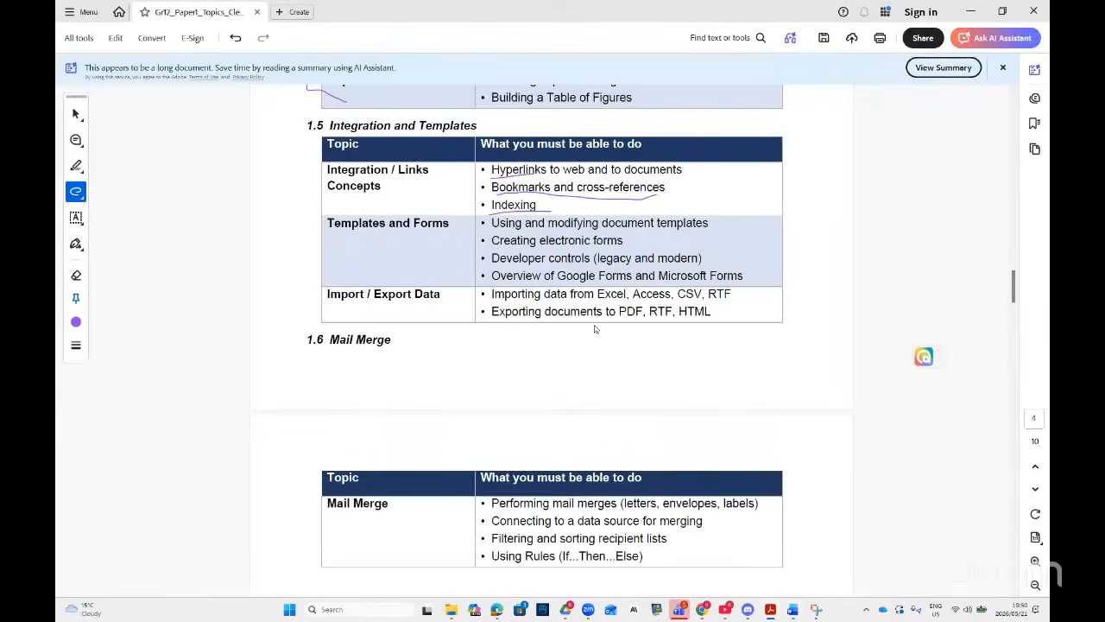
pyautogui.scroll(-1, 609, 326)
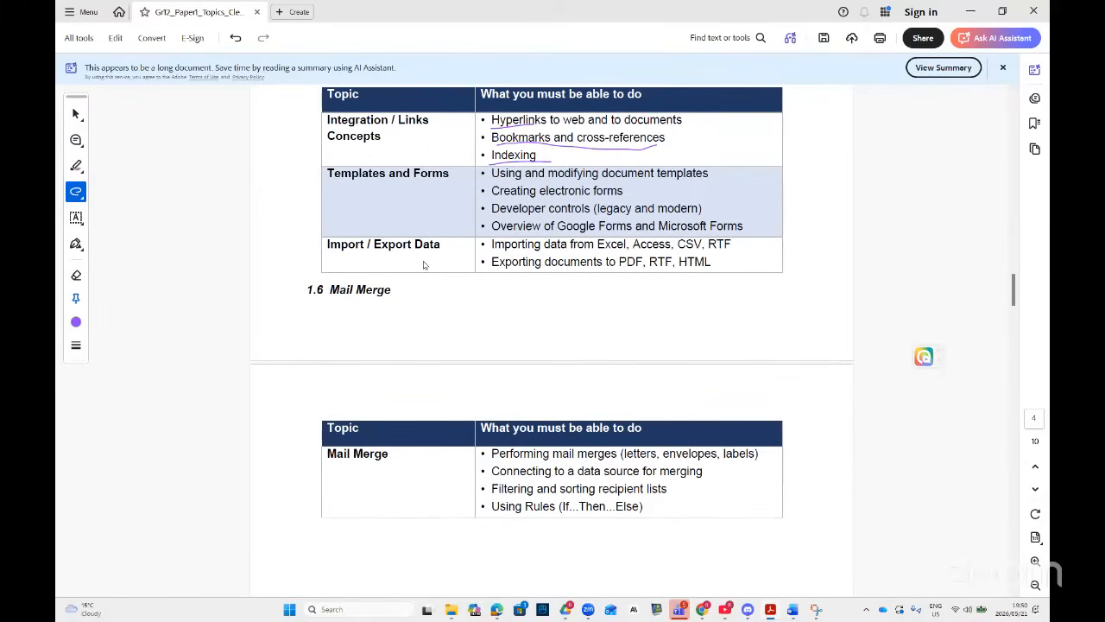
pyautogui.moveTo(329, 226)
pyautogui.mouseDown()
pyautogui.moveTo(317, 251)
pyautogui.moveTo(535, 291)
pyautogui.moveTo(696, 290)
pyautogui.moveTo(782, 247)
pyautogui.moveTo(693, 230)
pyautogui.moveTo(507, 235)
pyautogui.moveTo(373, 216)
pyautogui.moveTo(325, 227)
pyautogui.mouseUp()
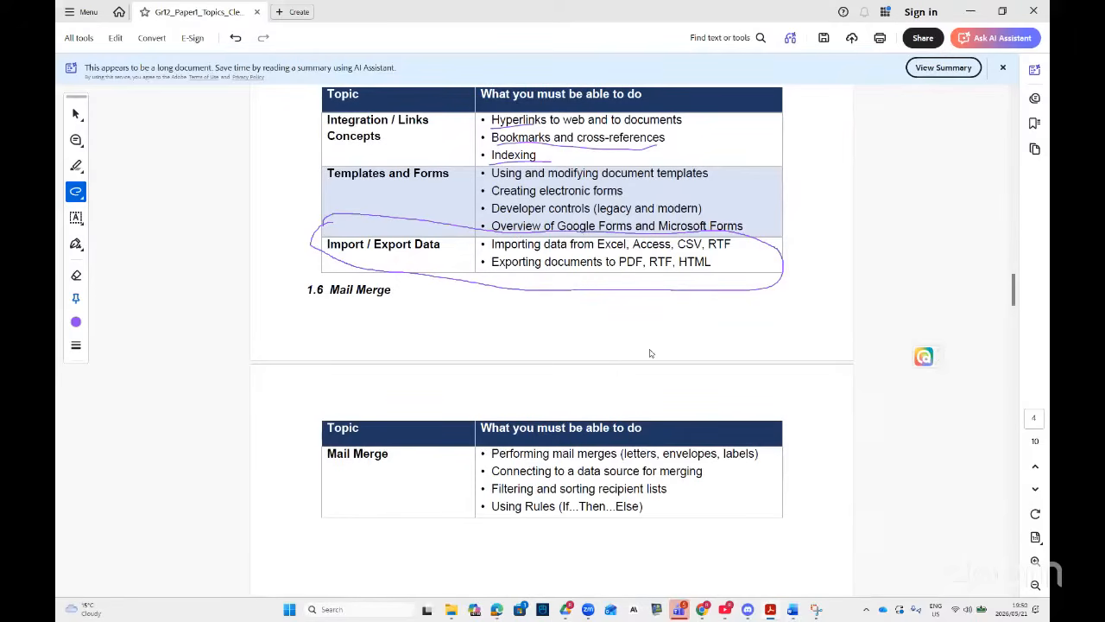
# - Switch back to the Word_Practice_Workbook document in Word and look through the practice tasks around section 5
pyautogui.moveTo(793, 608)
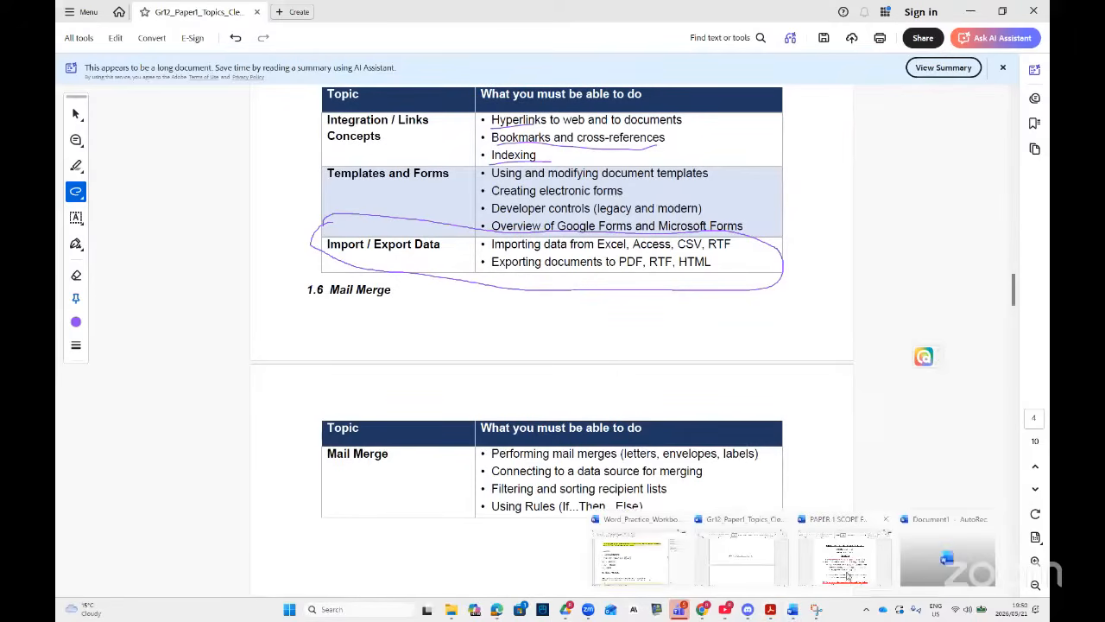
pyautogui.click(653, 570)
pyautogui.scroll(-5, 525, 388)
pyautogui.scroll(10, 524, 388)
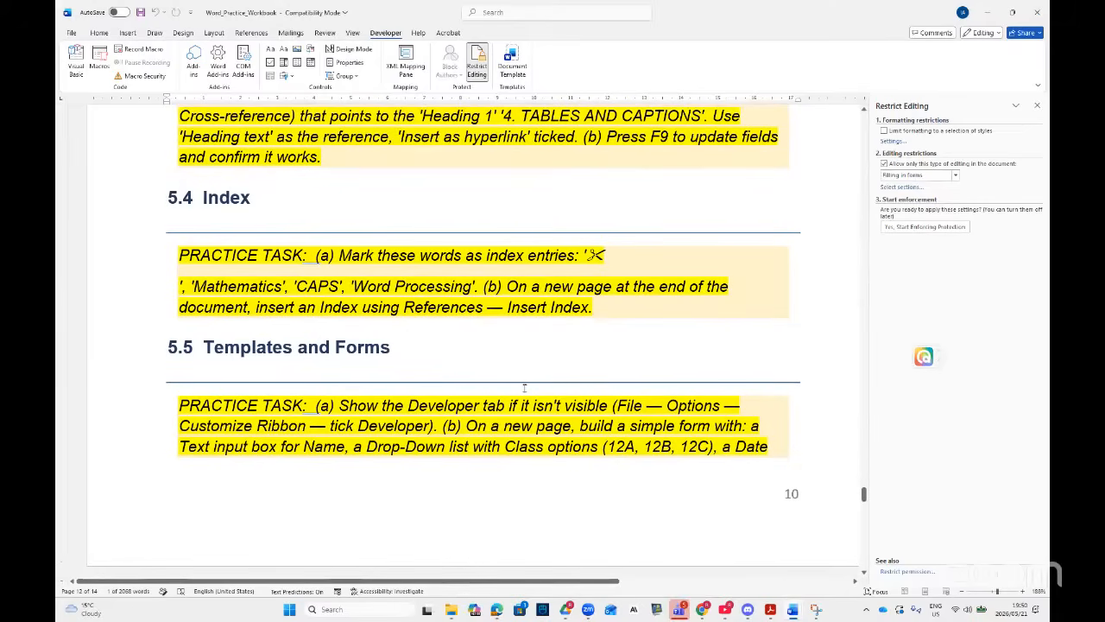
# - Add two blank lines above the form's NAME line, below the section 5.5 practice task
pyautogui.scroll(-5, 524, 388)
pyautogui.click(437, 199)
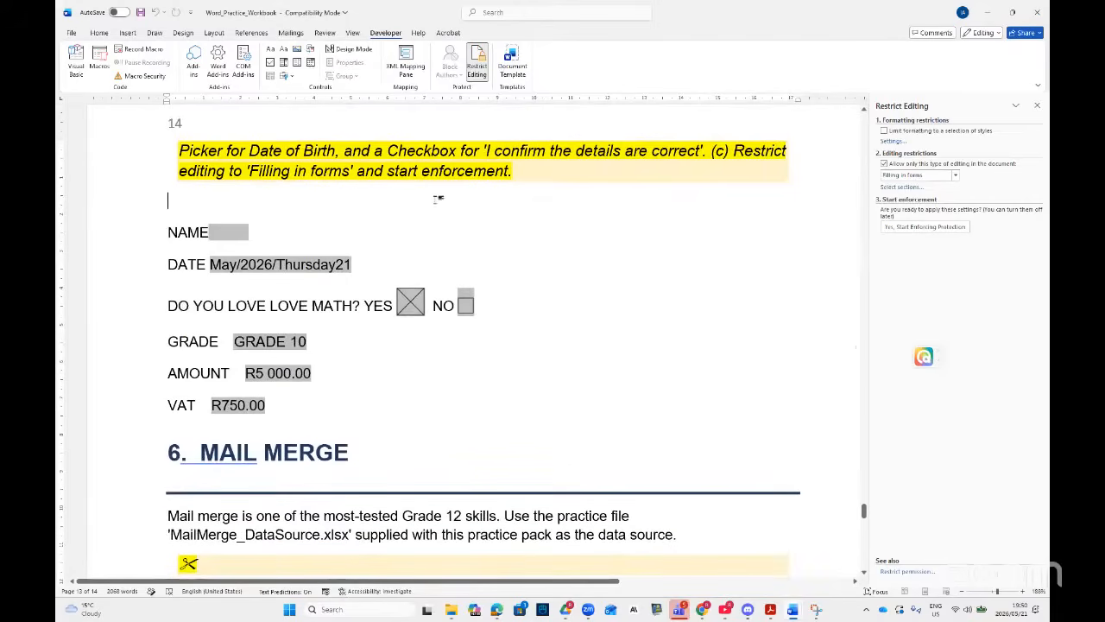
pyautogui.press('Return')
pyautogui.press('Return')
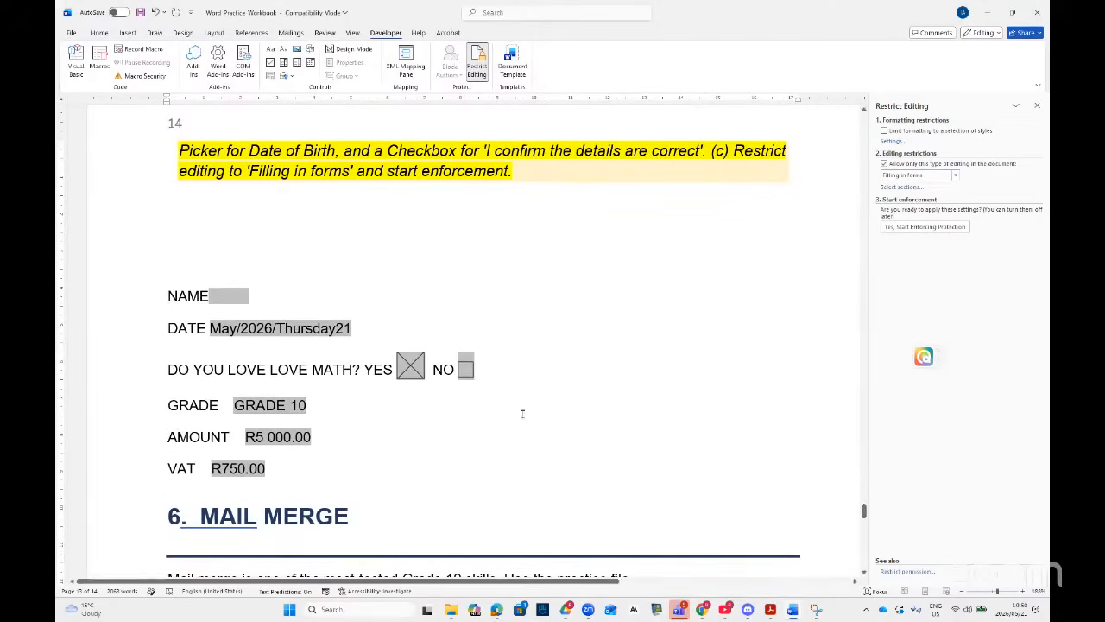
# - Embed tblLearners.csv from the Practice Paper 3 Grade 12 June folder above the NAME line, and open and close the embedded worksheet
pyautogui.click(454, 611)
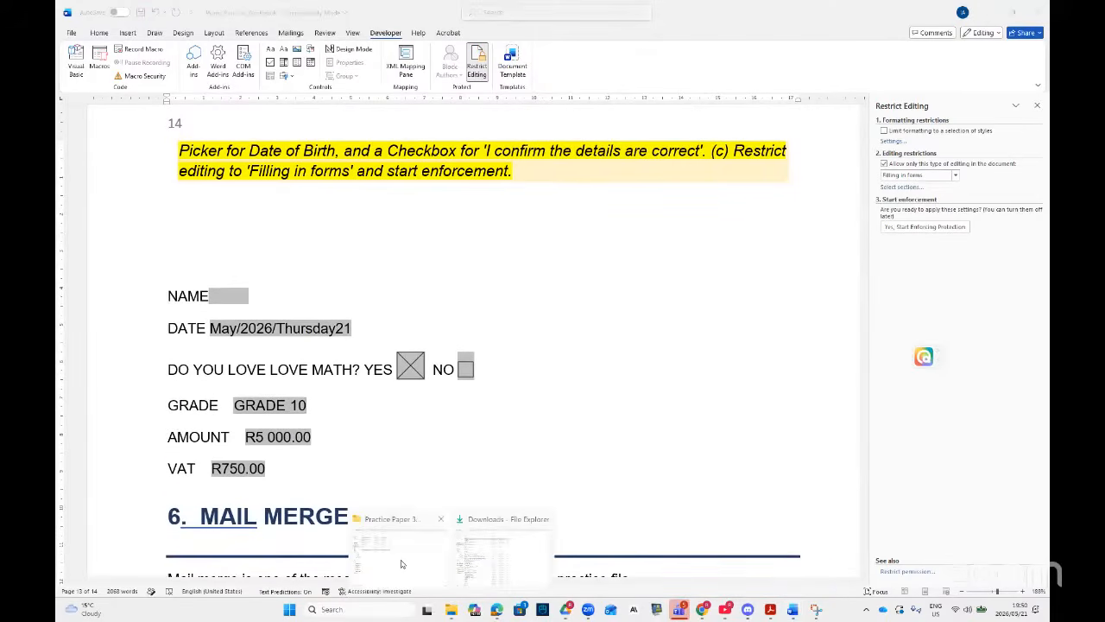
pyautogui.click(402, 566)
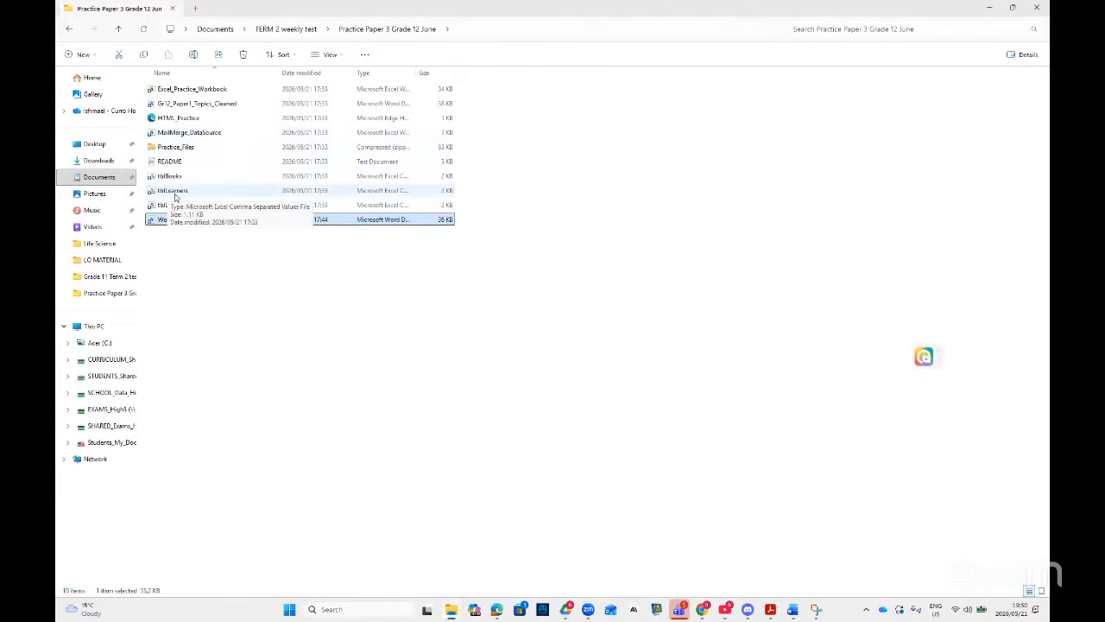
pyautogui.moveTo(161, 194); pyautogui.dragTo(267, 217)
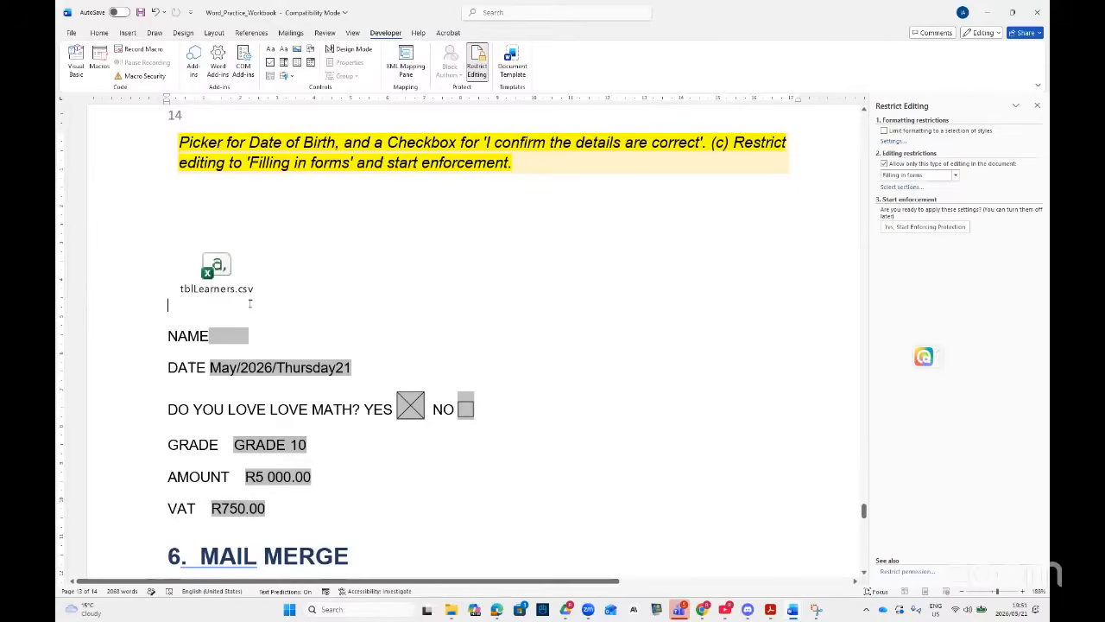
pyautogui.doubleClick(216, 271)
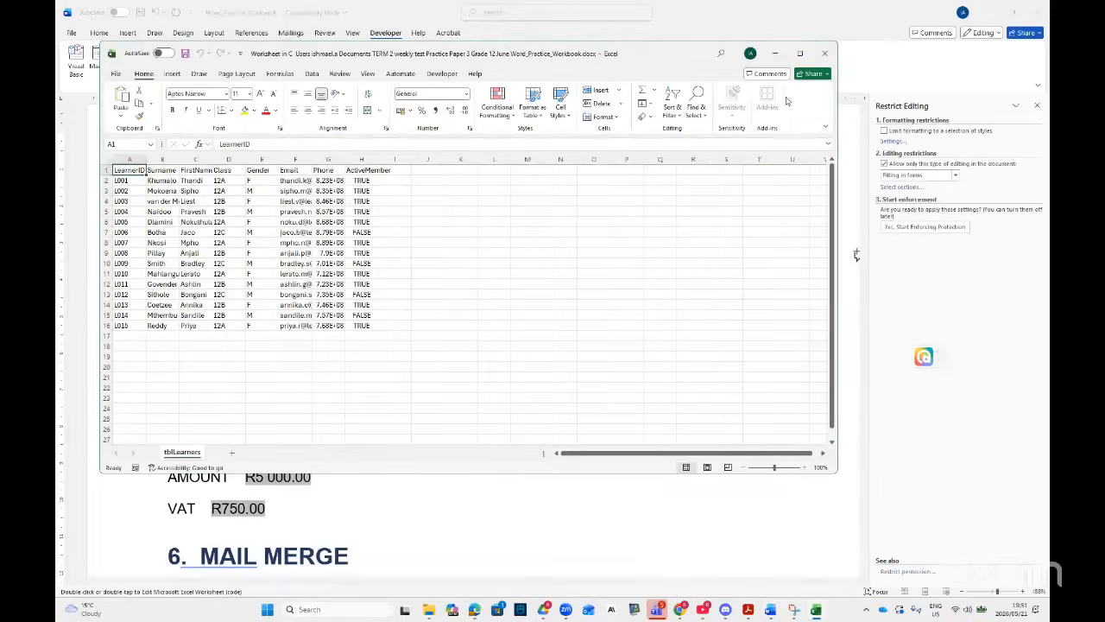
pyautogui.click(824, 53)
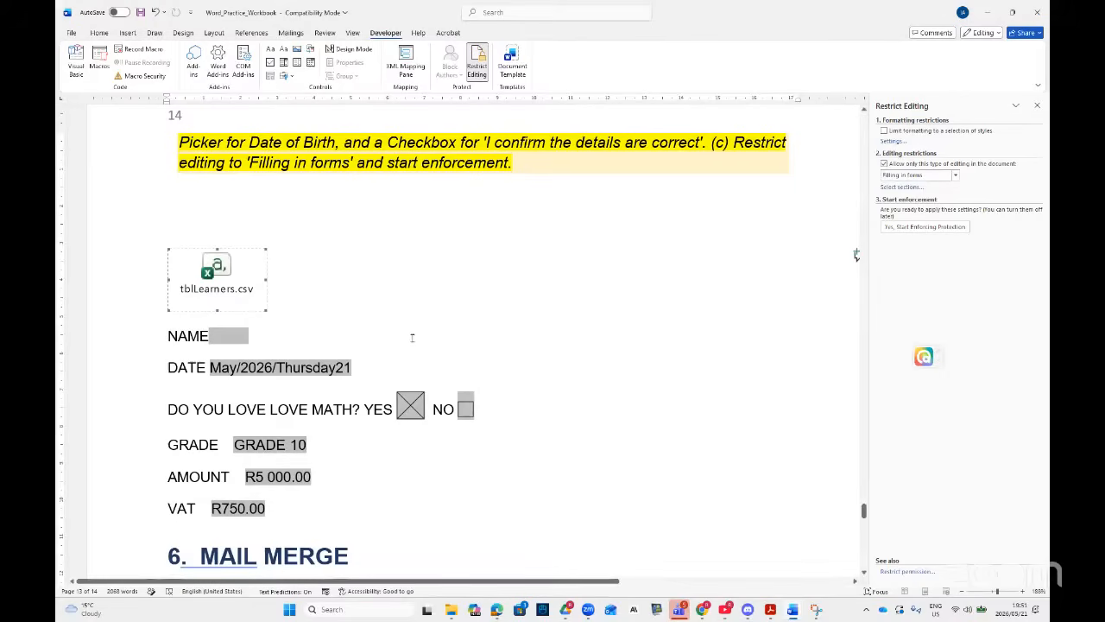
# - Switch to the Grade 12 Paper 1 topics PDF in Acrobat and review the Mail Merge requirements in section 1.6
pyautogui.hotkey('alt', 'Tab')
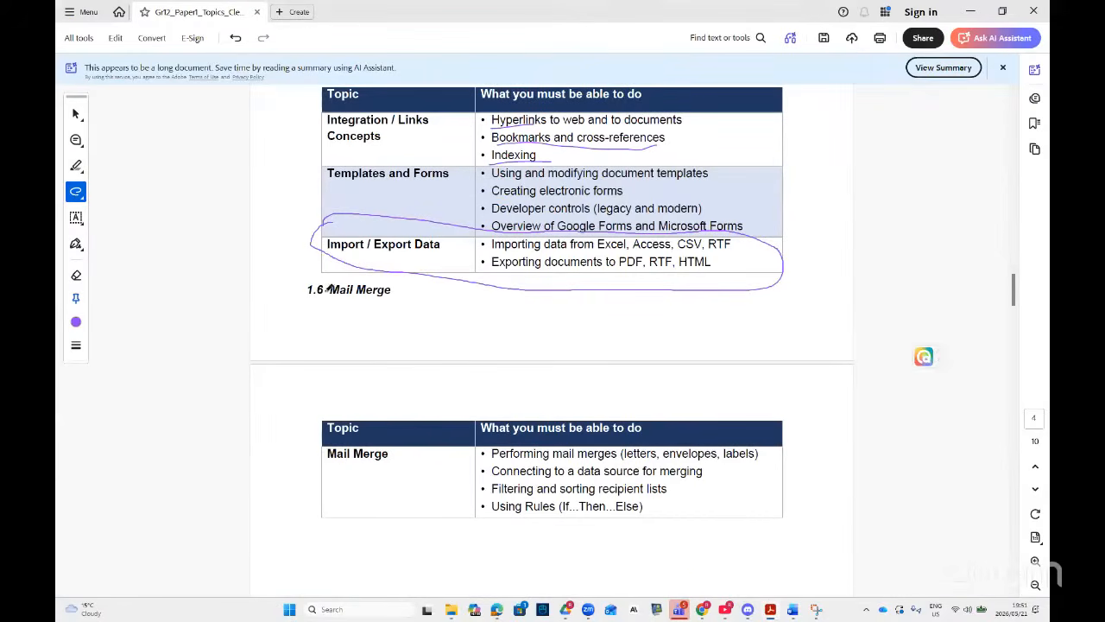
pyautogui.moveTo(306, 279); pyautogui.dragTo(324, 527)
pyautogui.moveTo(397, 550)
pyautogui.mouseDown()
pyautogui.moveTo(791, 526)
pyautogui.moveTo(737, 358)
pyautogui.moveTo(639, 289)
pyautogui.moveTo(593, 283)
pyautogui.mouseUp()
pyautogui.moveTo(304, 271); pyautogui.dragTo(378, 278)
pyautogui.scroll(-2, 584, 380)
pyautogui.scroll(-15, 673, 457)
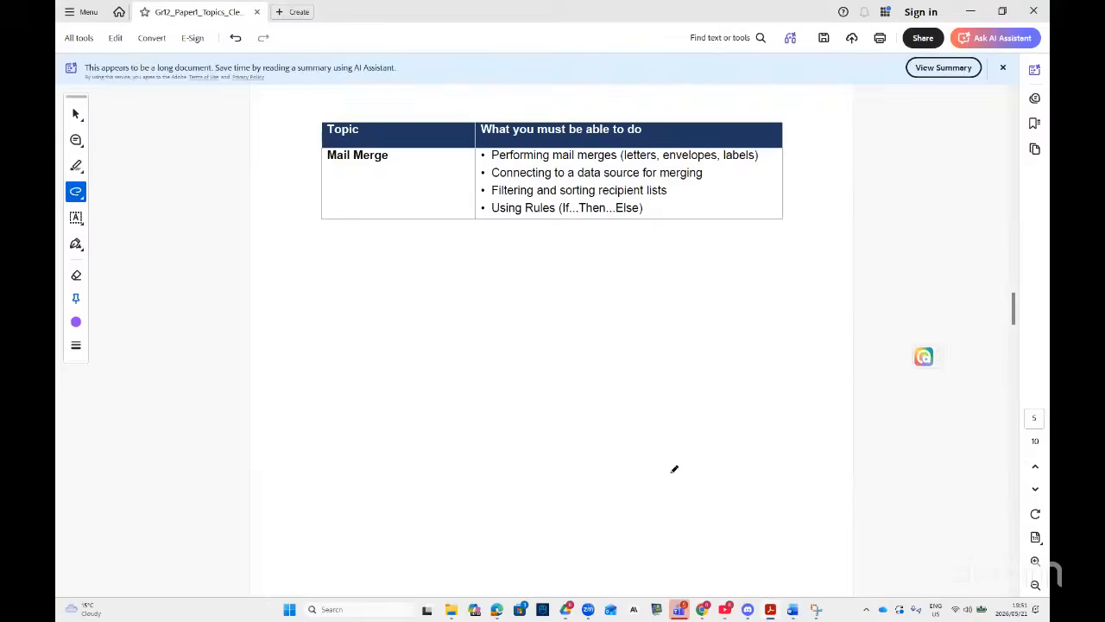
pyautogui.scroll(-1, 673, 460)
pyautogui.scroll(4, 673, 460)
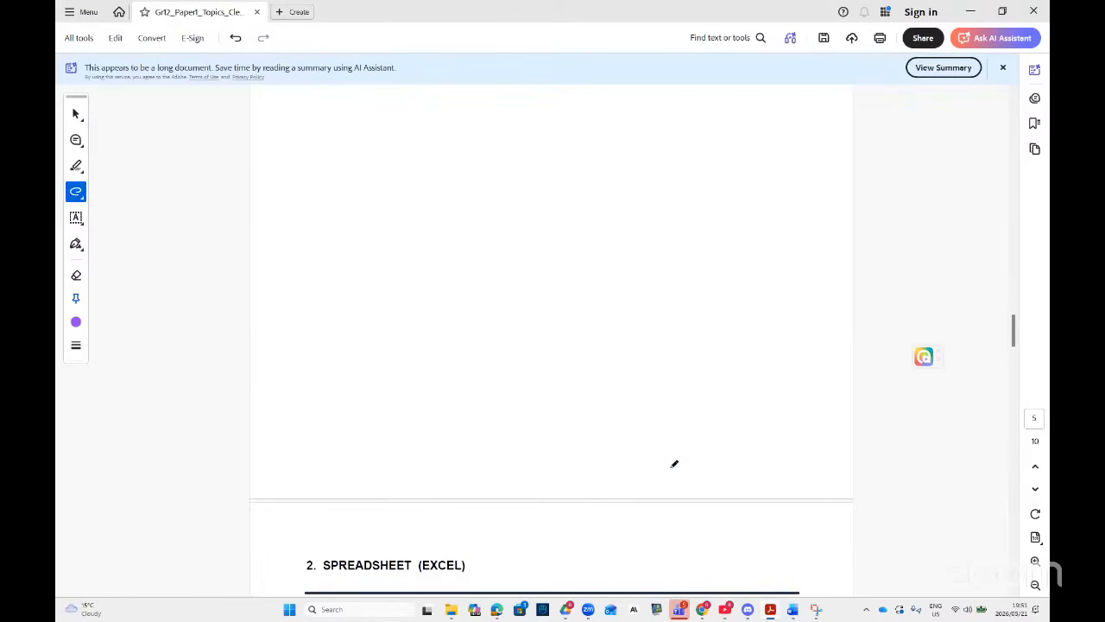
# - Switch back to the Word_Practice_Workbook document in Word and look through the section 6 Mail Merge letter
pyautogui.click(793, 609)
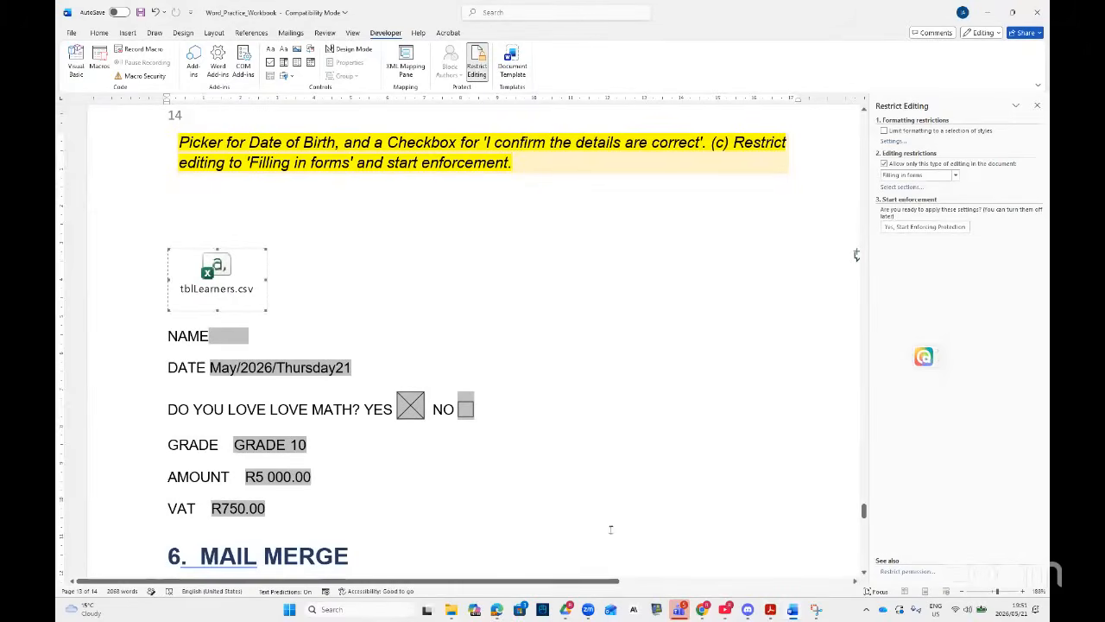
pyautogui.scroll(-5, 344, 418)
pyautogui.scroll(2, 336, 399)
pyautogui.scroll(-3, 259, 341)
pyautogui.scroll(2, 287, 329)
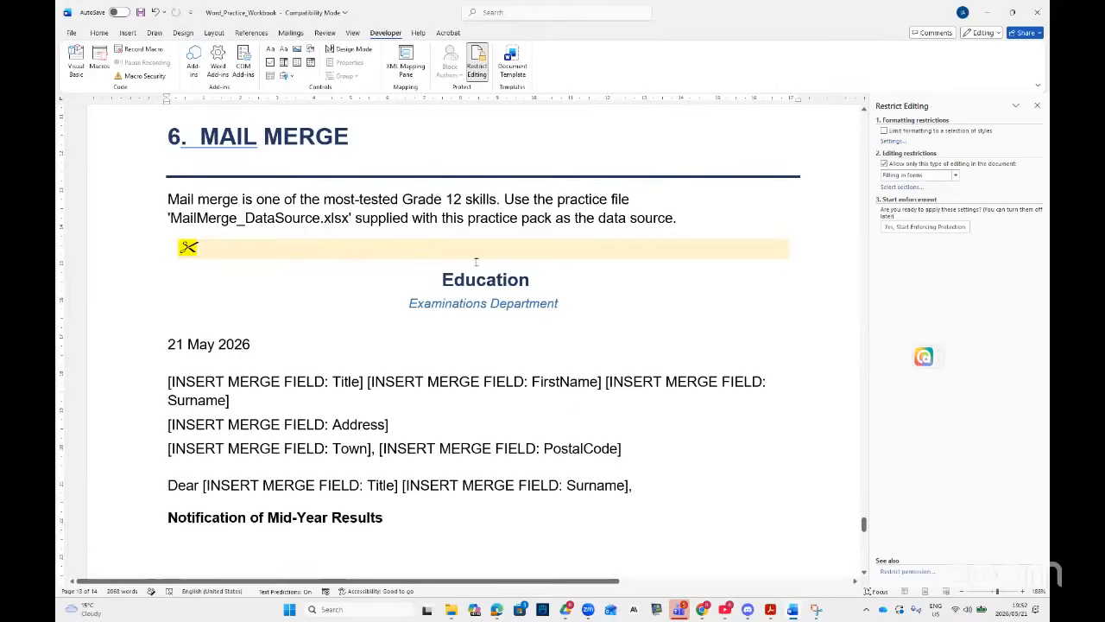
pyautogui.scroll(-1, 514, 371)
pyautogui.scroll(1, 514, 367)
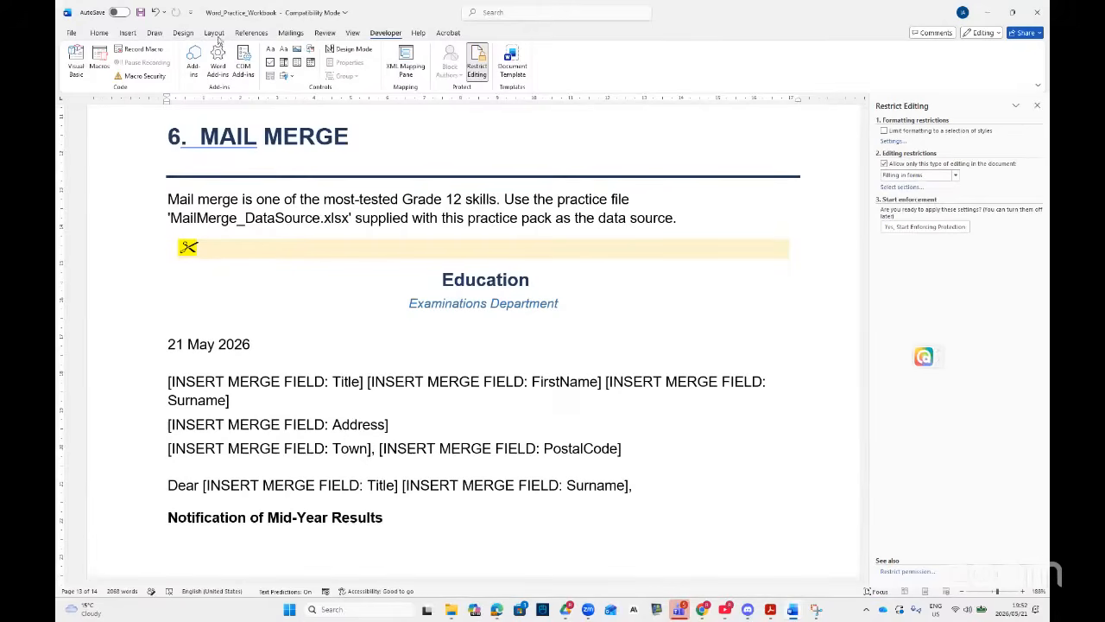
# - Start a Letters mail merge in the workbook and close the Restrict Editing pane
pyautogui.click(301, 36)
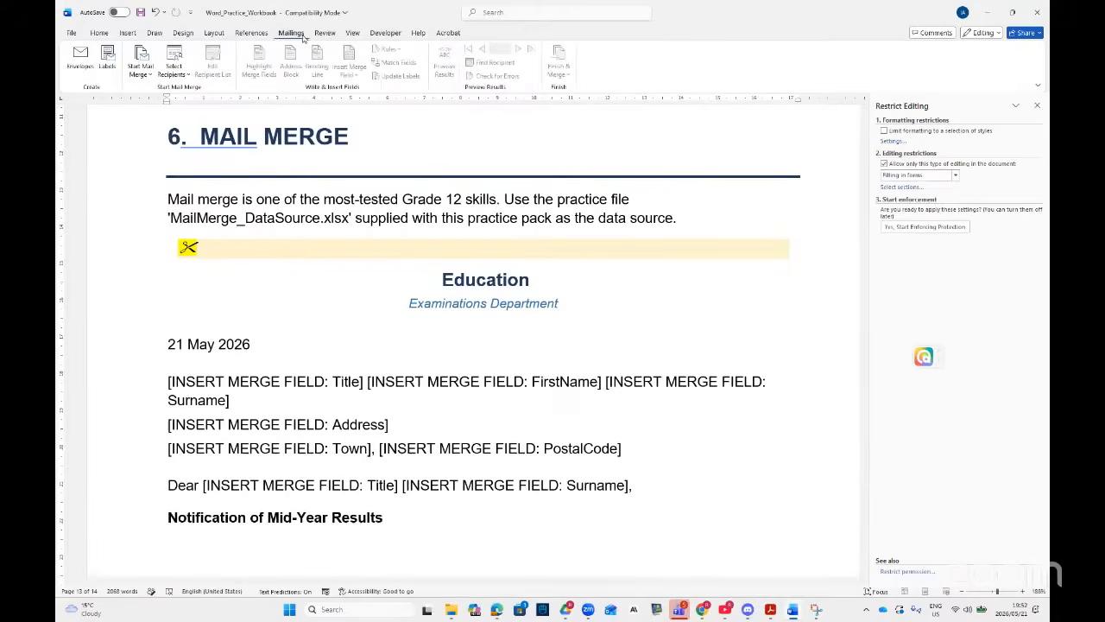
pyautogui.click(144, 79)
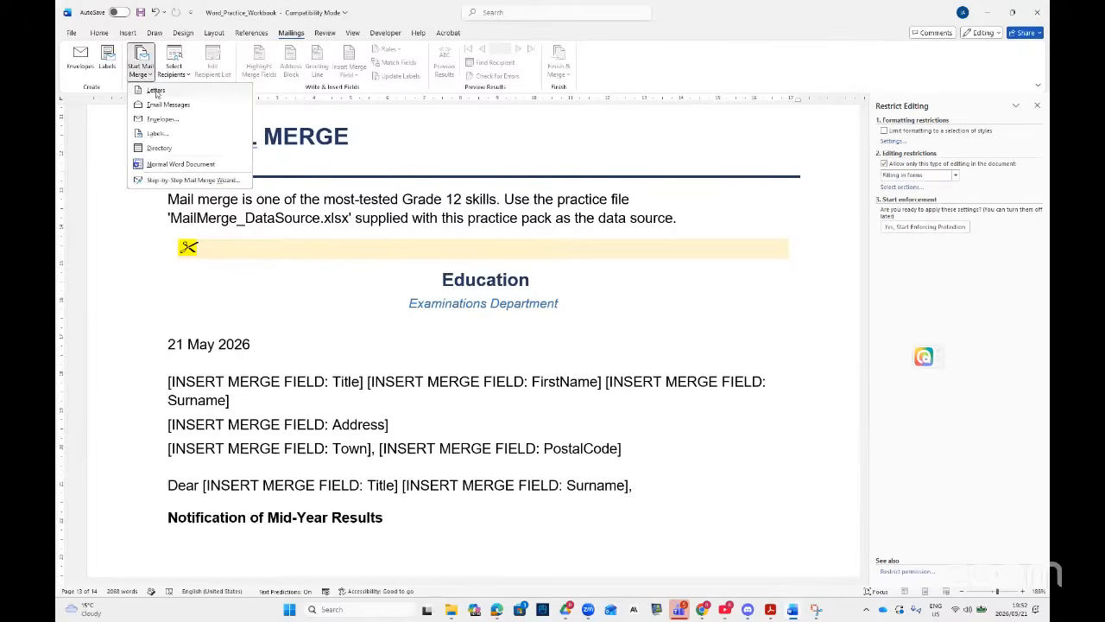
pyautogui.click(157, 91)
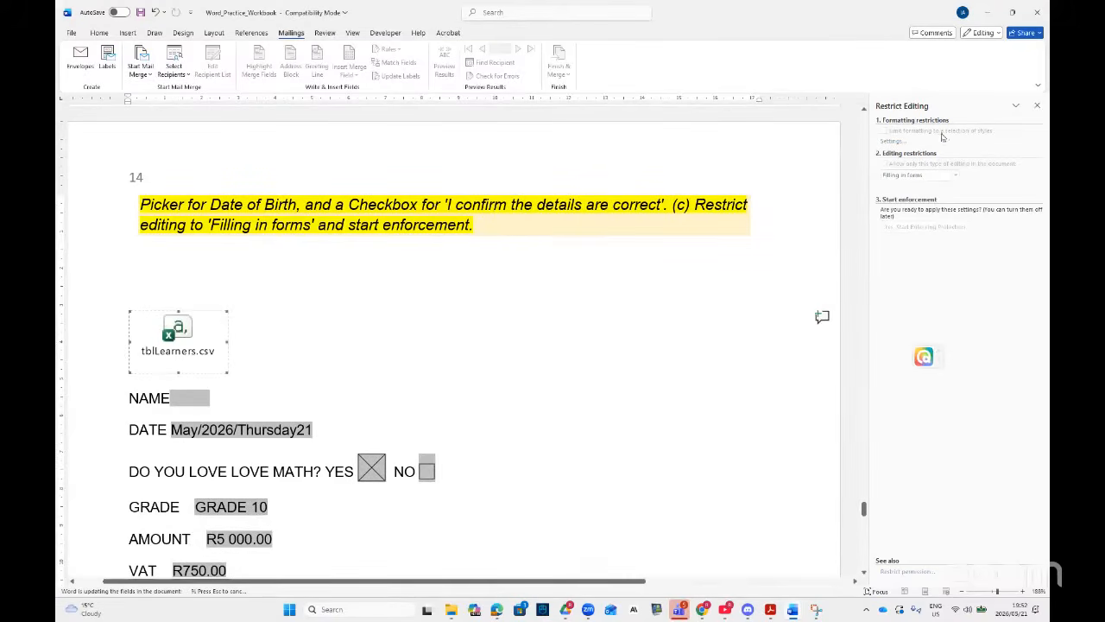
pyautogui.click(1037, 106)
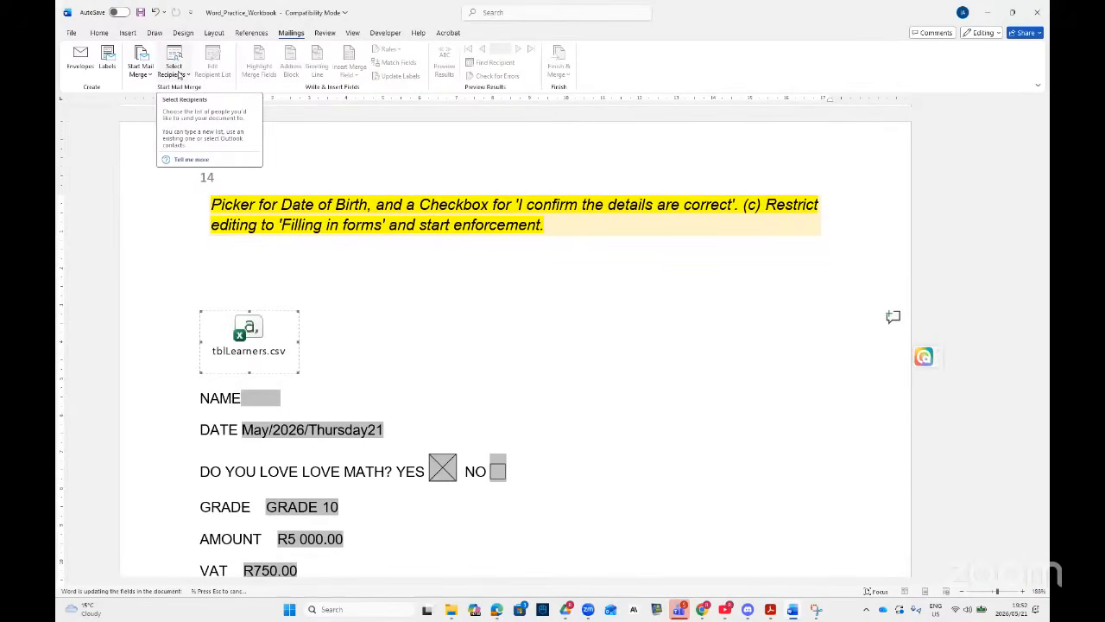
# - Use MailMerge_DataSource from the Practice Paper 3 Grade 12 June folder as the existing recipient list, with the Recipients table and column headers in the first row
pyautogui.scroll(-5, 179, 75)
pyautogui.scroll(8, 178, 76)
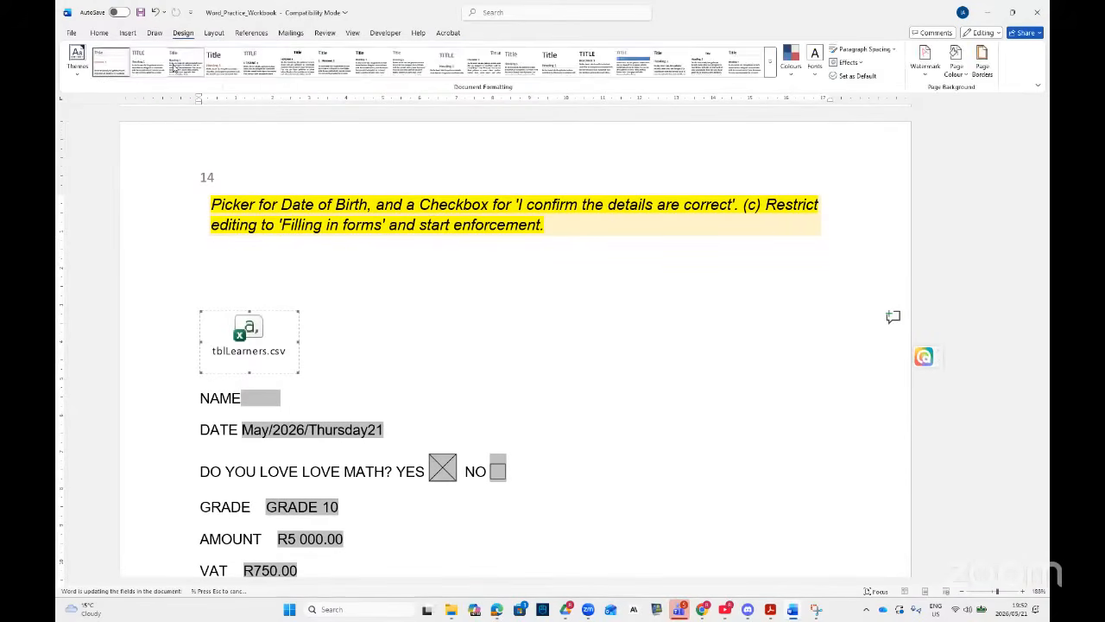
pyautogui.scroll(-2, 197, 80)
pyautogui.scroll(-1, 285, 44)
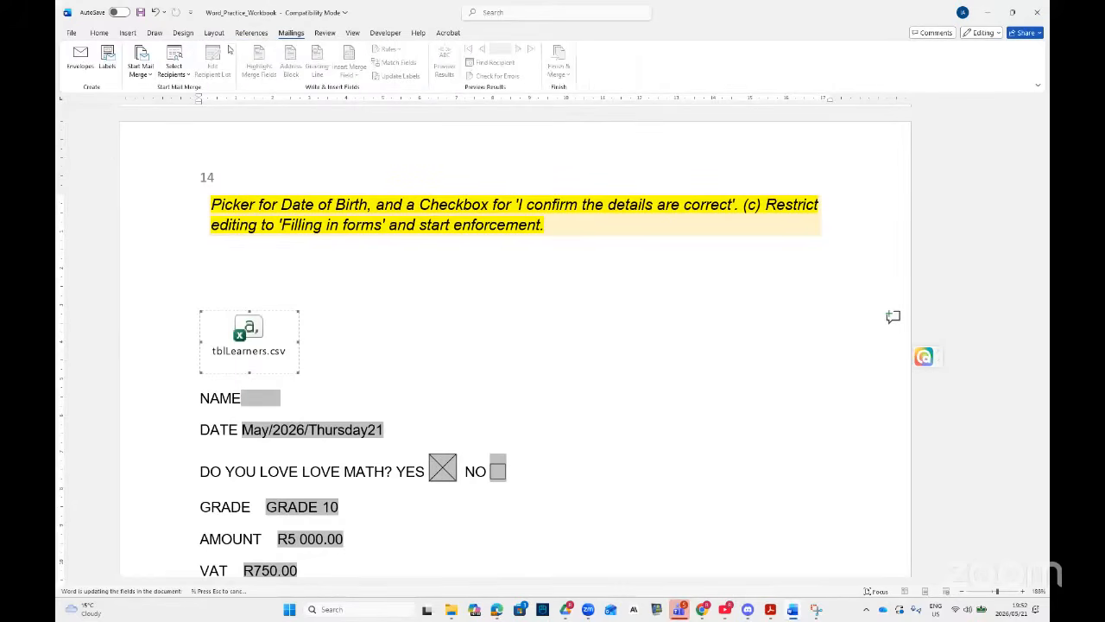
pyautogui.click(176, 62)
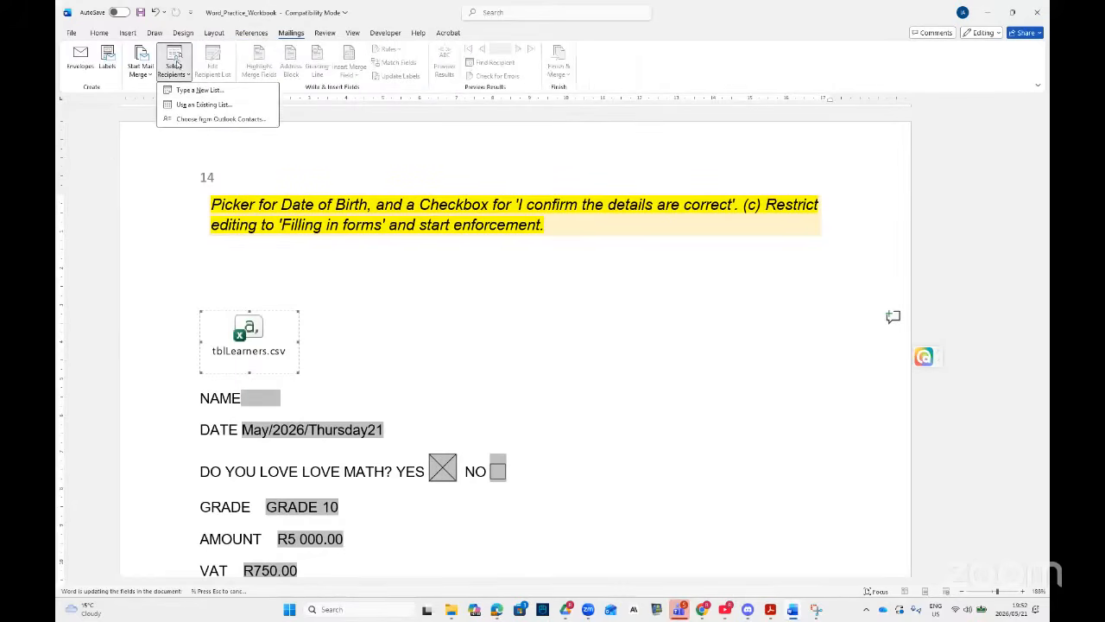
pyautogui.click(199, 107)
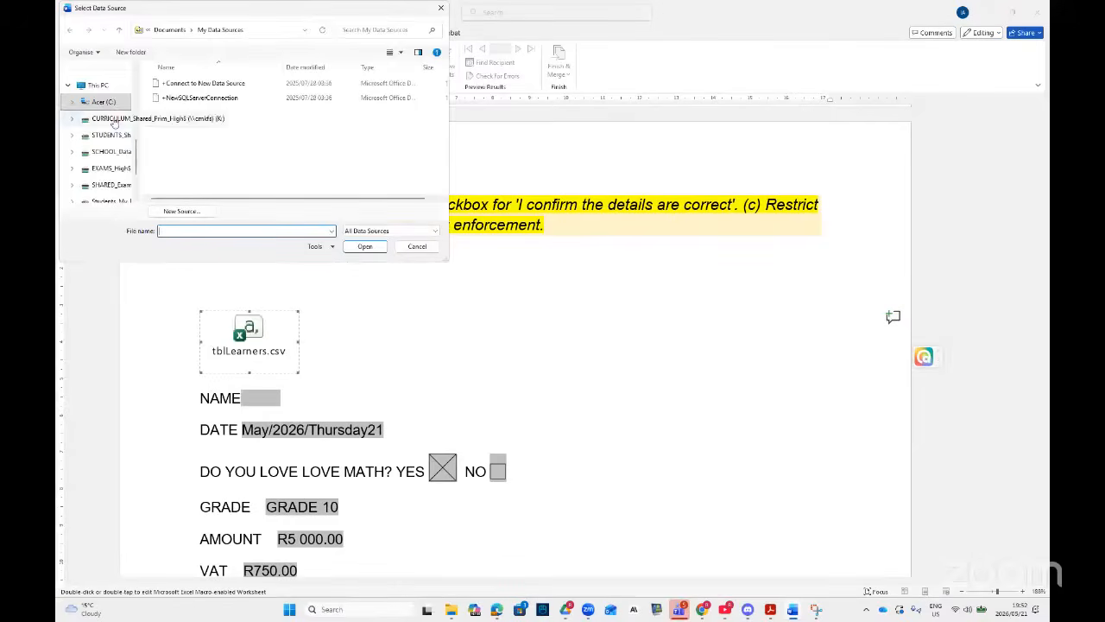
pyautogui.scroll(5, 123, 136)
pyautogui.scroll(-1, 123, 136)
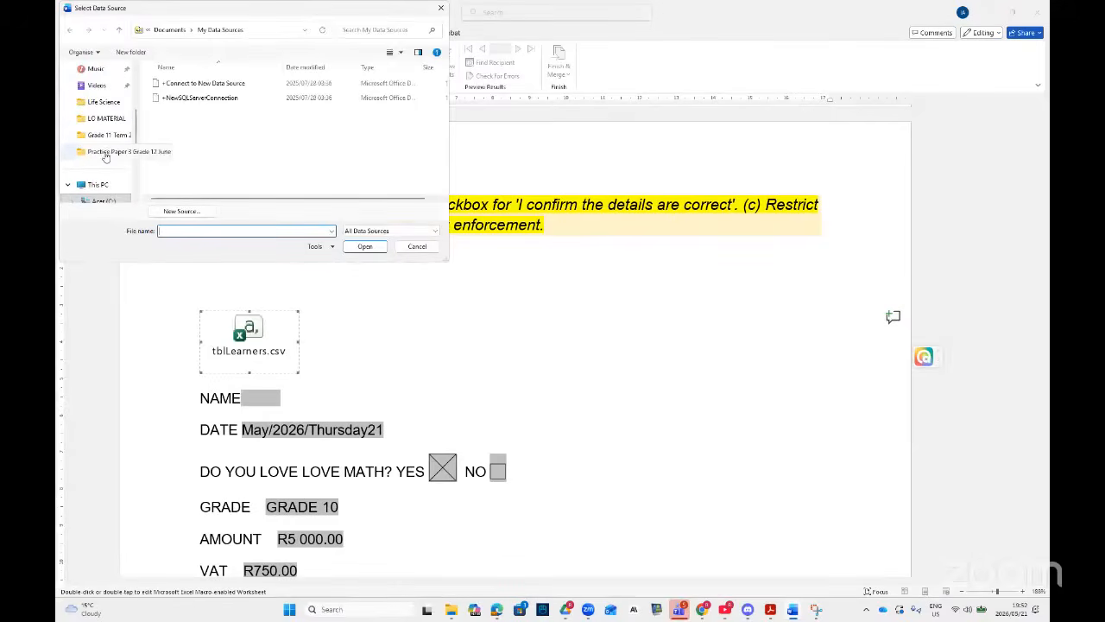
pyautogui.click(108, 151)
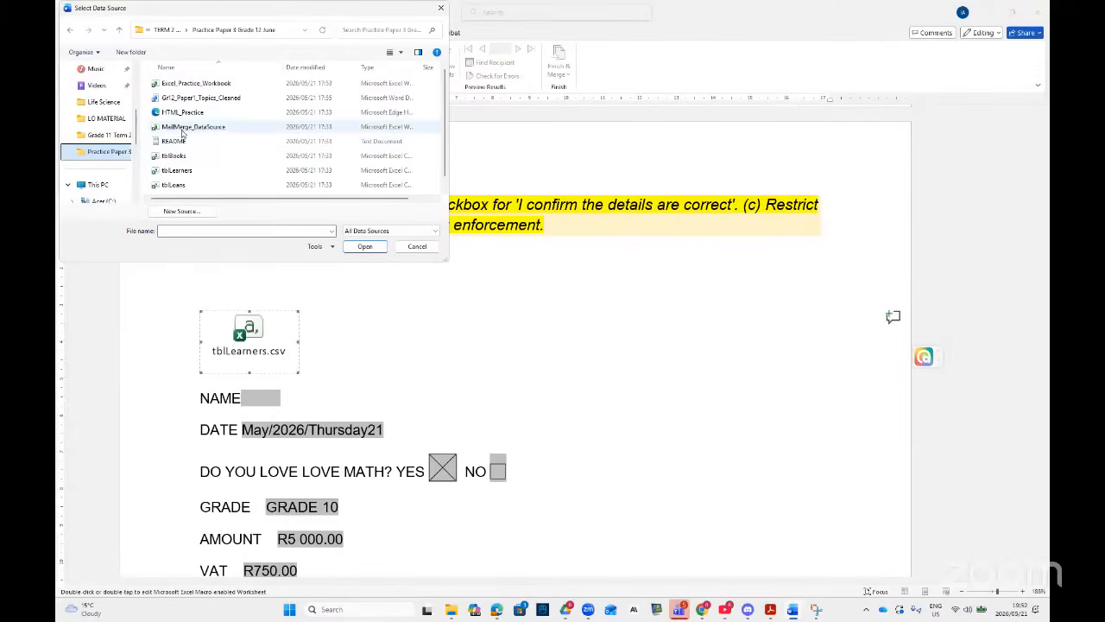
pyautogui.doubleClick(195, 128)
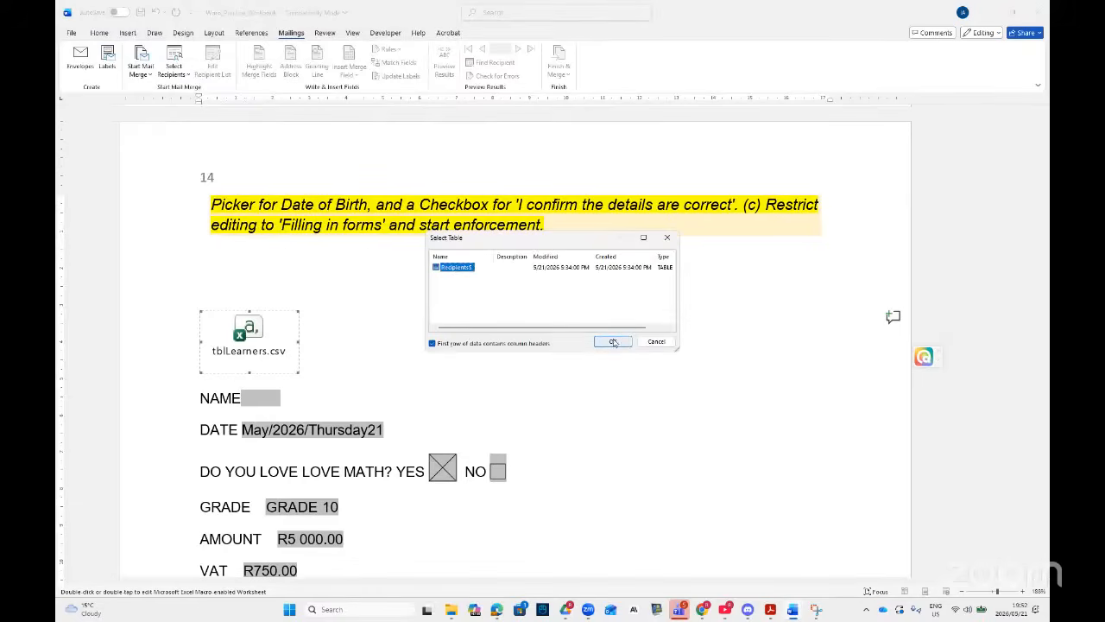
pyautogui.click(613, 342)
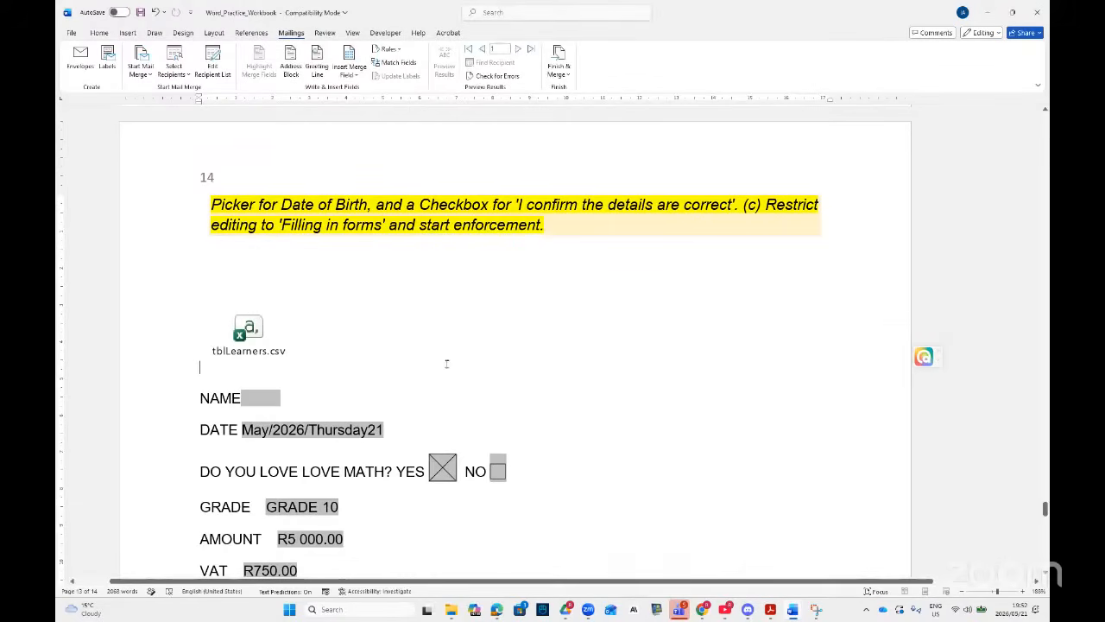
# - Open the mail merge recipient list for the section 6 letter and examine its columns through to Average
pyautogui.scroll(-10, 446, 364)
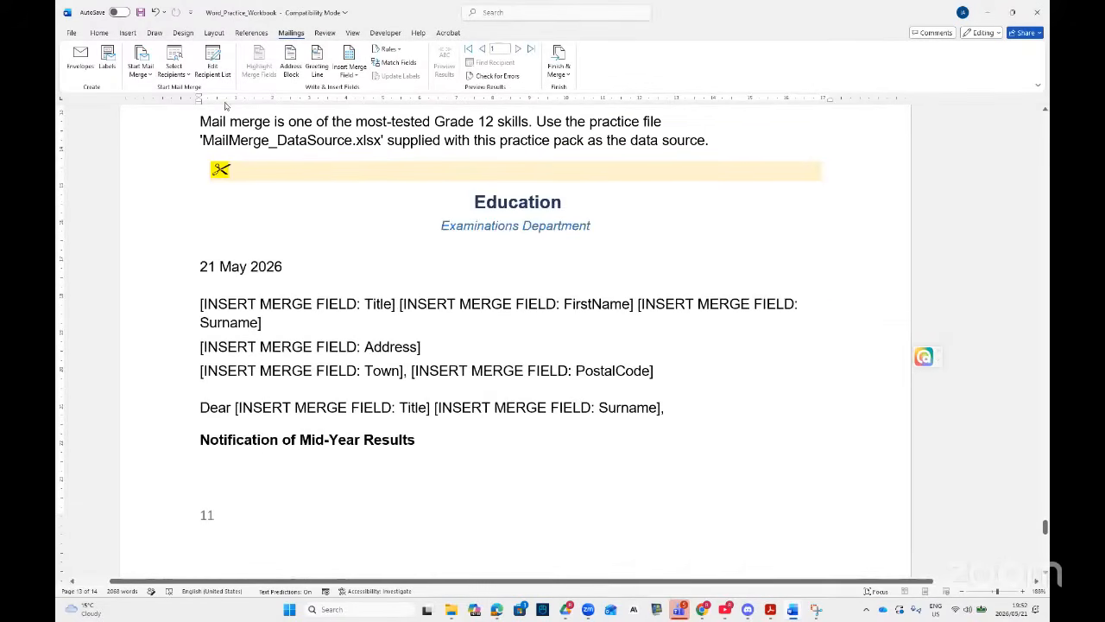
pyautogui.click(214, 65)
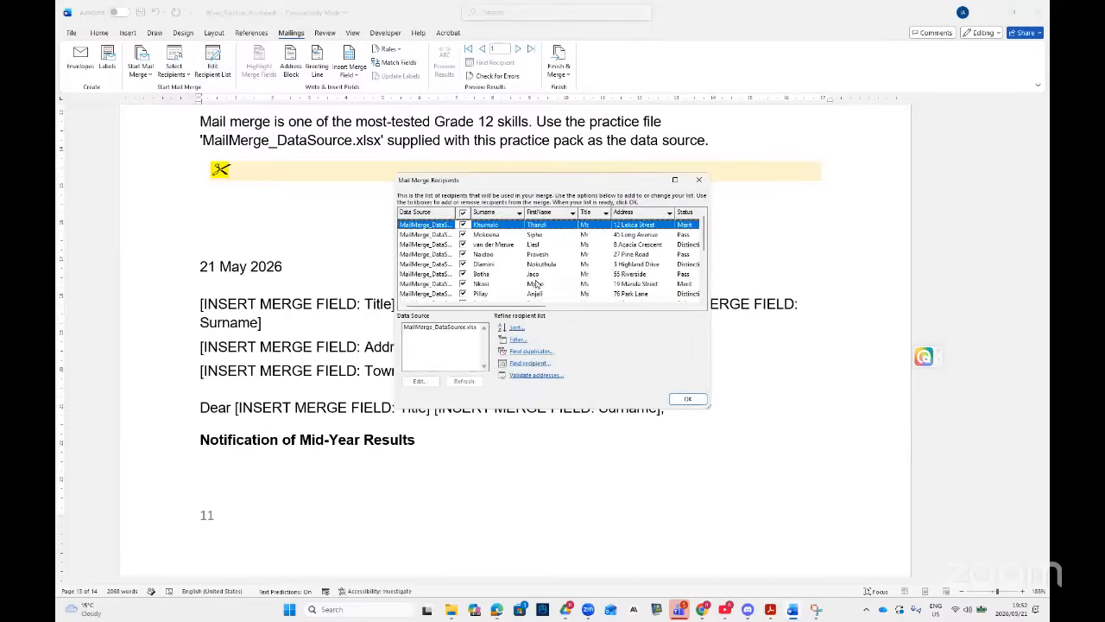
pyautogui.moveTo(536, 308); pyautogui.dragTo(688, 329)
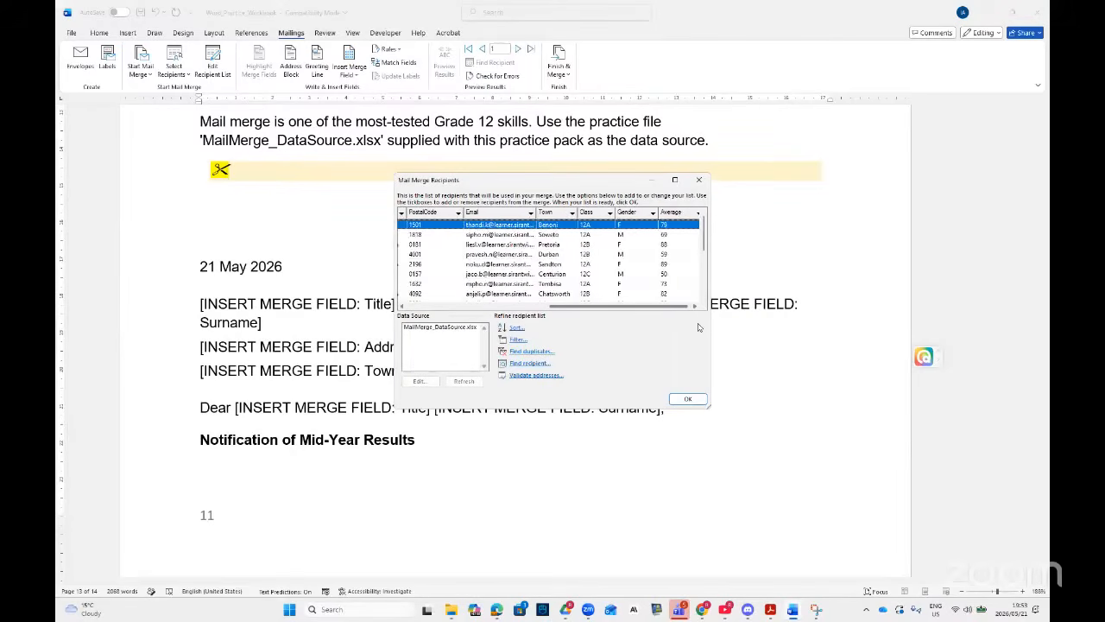
pyautogui.moveTo(671, 321); pyautogui.dragTo(691, 309)
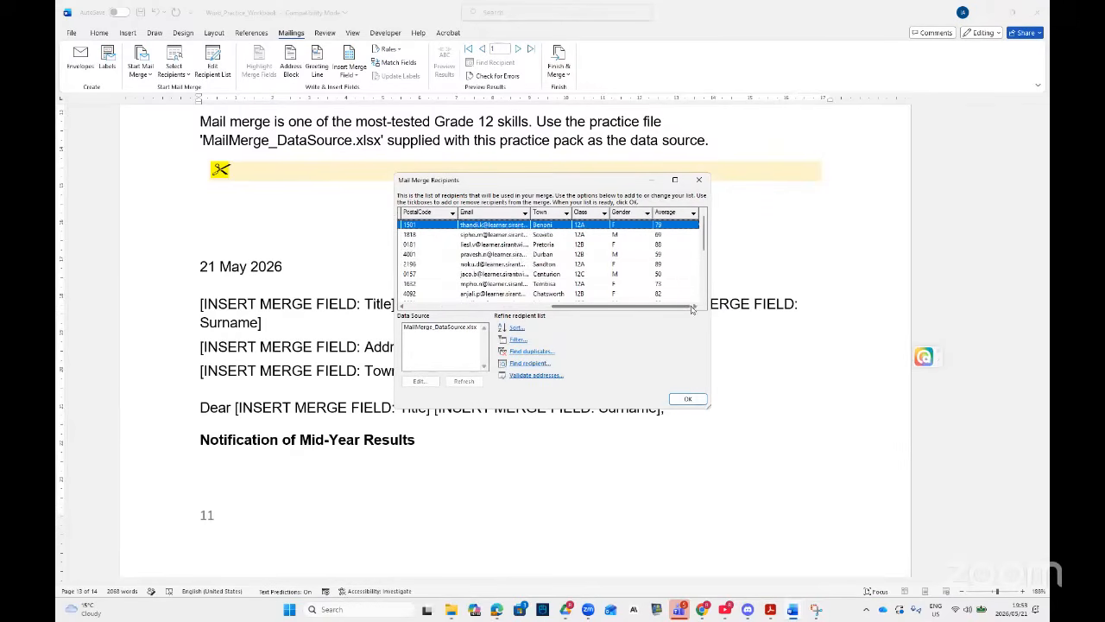
# - Filter the mail merge recipients to those with an Average greater than 80
pyautogui.click(517, 340)
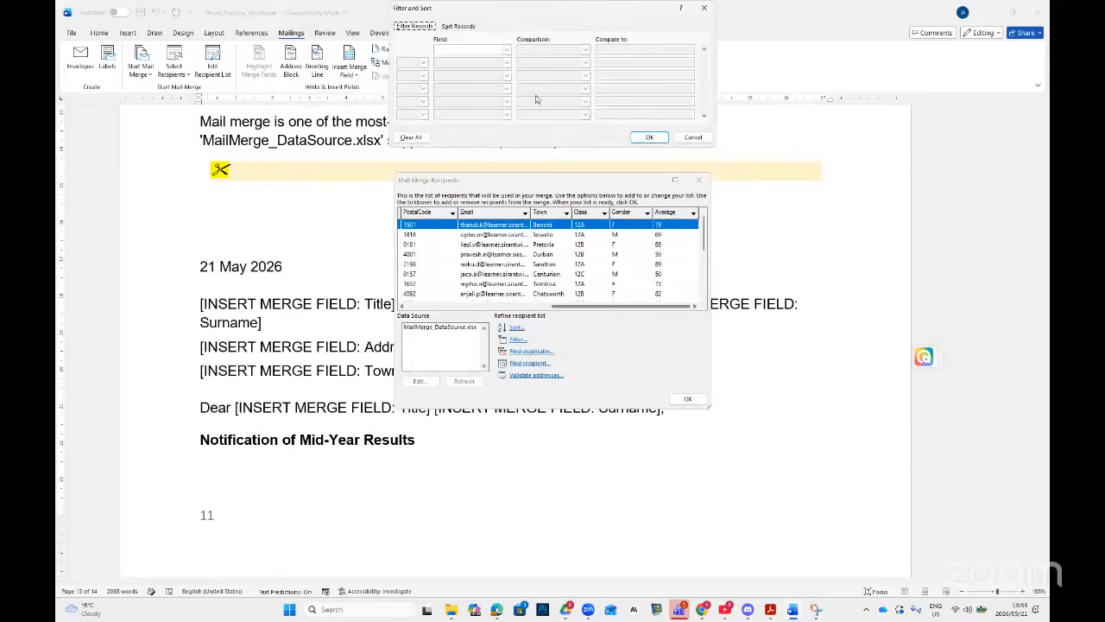
pyautogui.moveTo(532, 14); pyautogui.dragTo(510, 125)
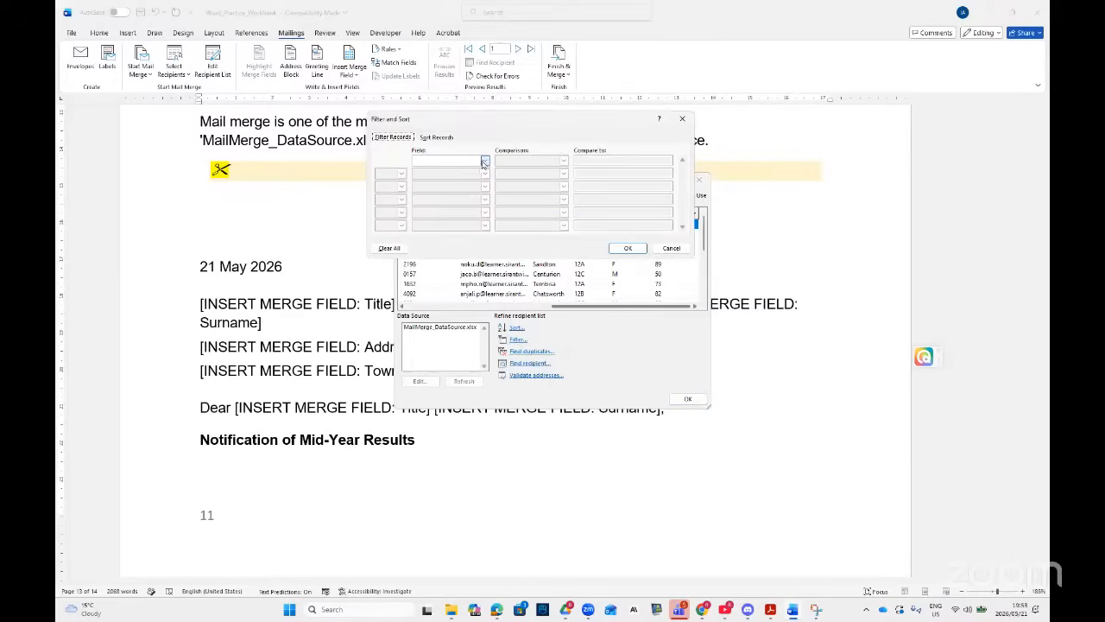
pyautogui.click(484, 162)
pyautogui.scroll(-2, 438, 202)
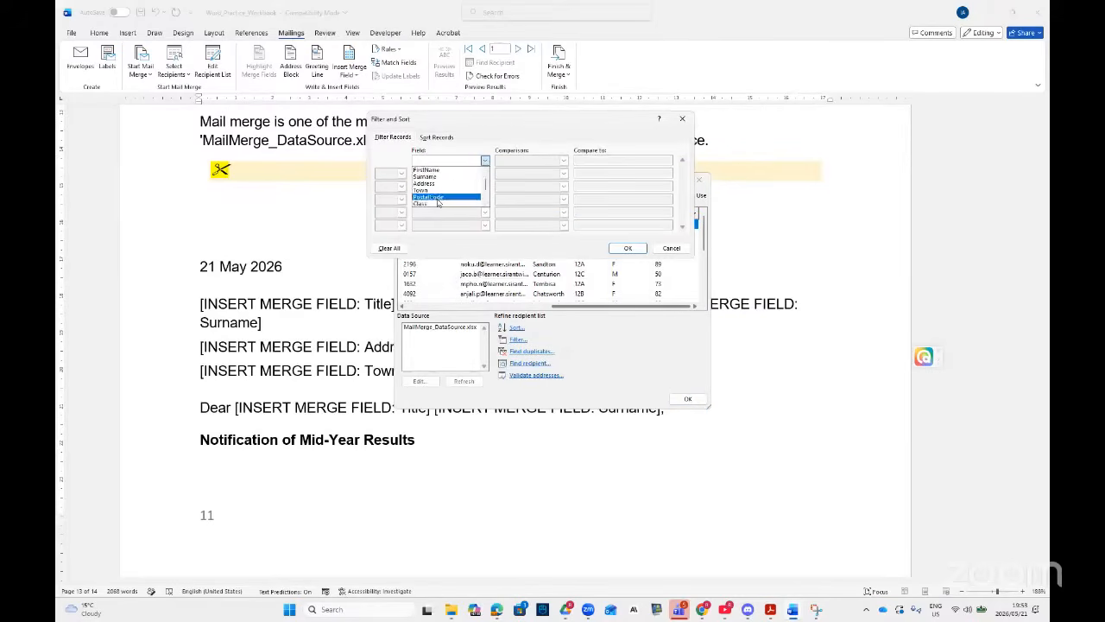
pyautogui.click(433, 204)
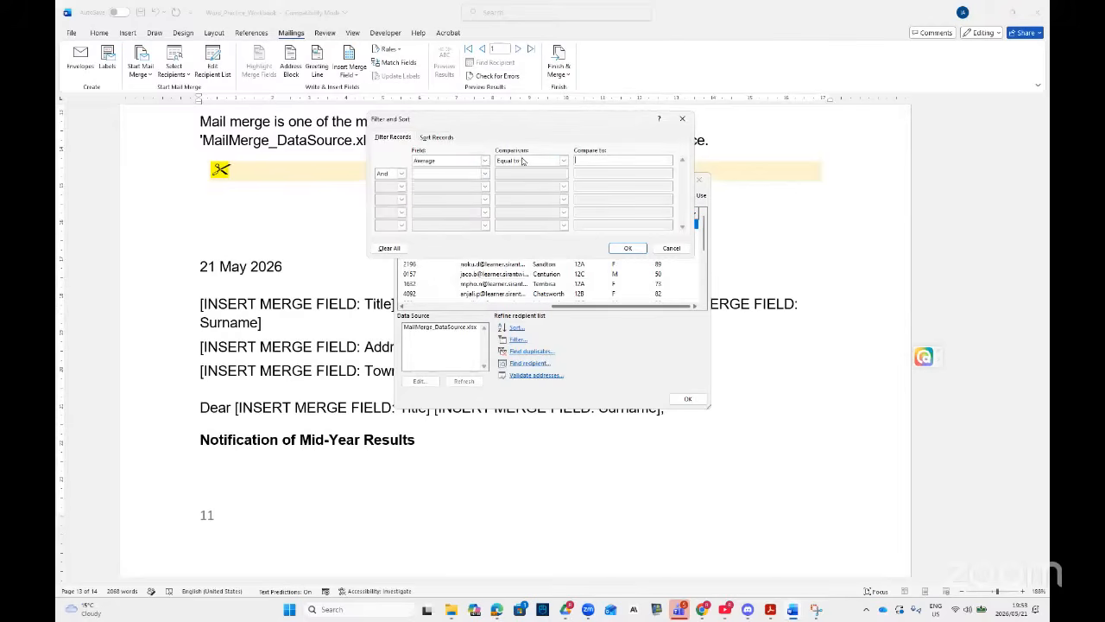
pyautogui.click(563, 161)
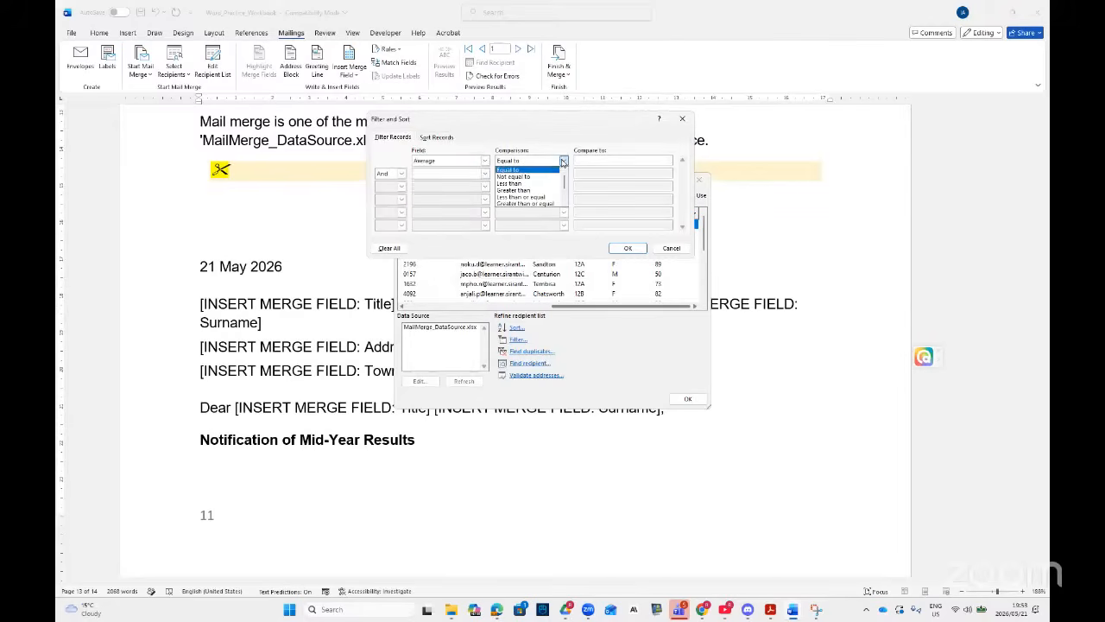
pyautogui.click(529, 189)
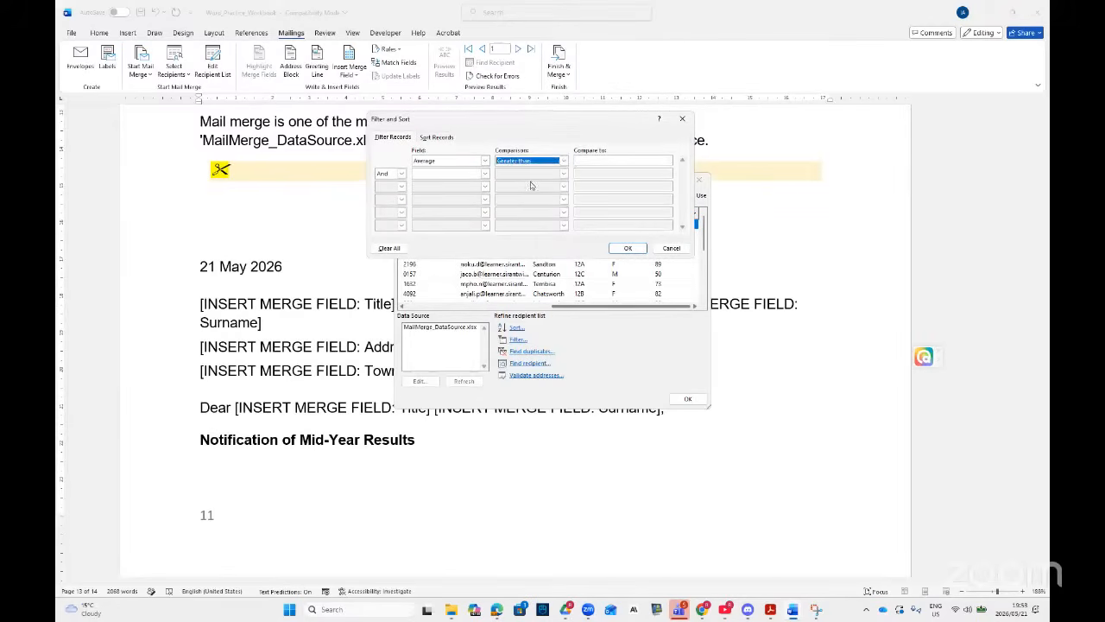
pyautogui.click(577, 160)
pyautogui.write('80')
pyautogui.click(628, 248)
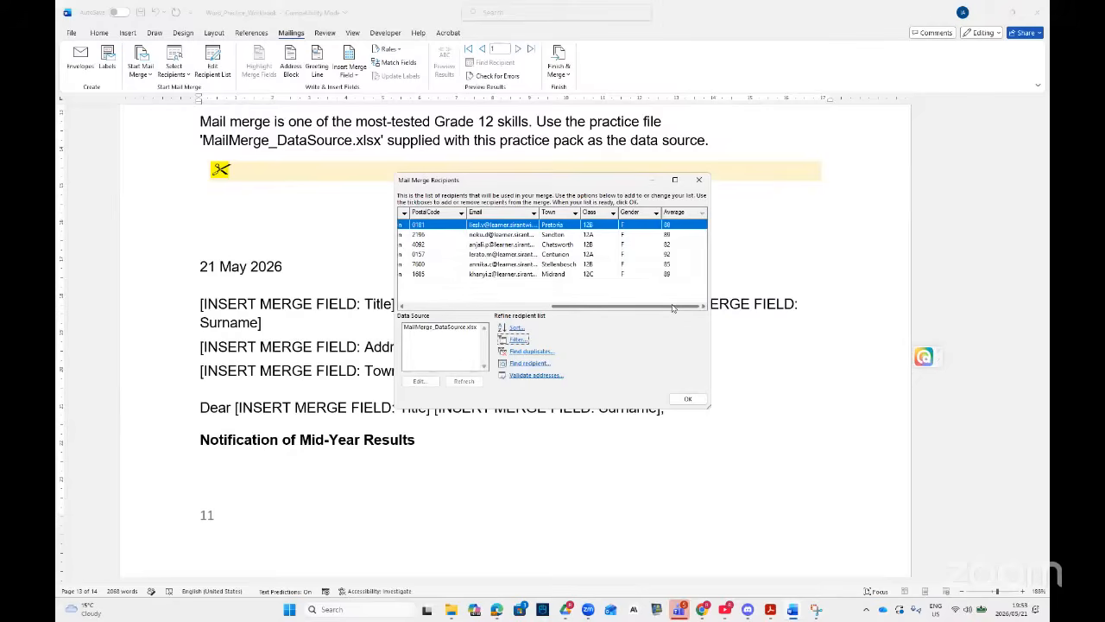
pyautogui.moveTo(667, 308)
pyautogui.mouseDown()
pyautogui.moveTo(548, 301)
pyautogui.moveTo(658, 297)
pyautogui.mouseUp()
# - Add an Or condition to the recipient filter for an Average less than 8 and accept the recipient list
pyautogui.click(518, 340)
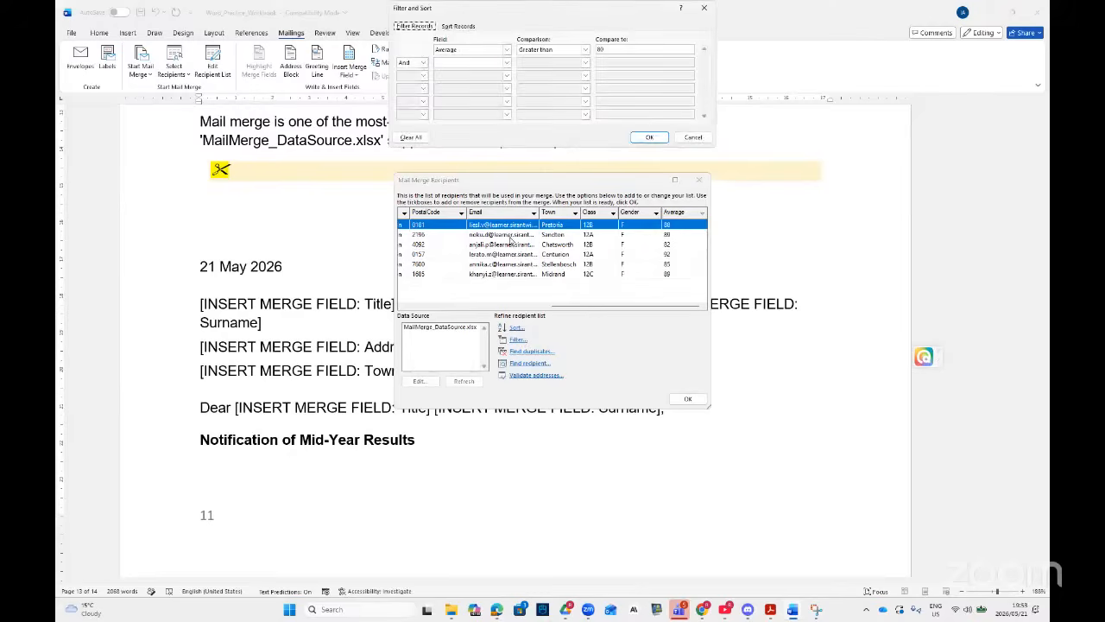
pyautogui.click(422, 63)
pyautogui.click(411, 83)
pyautogui.click(505, 63)
pyautogui.scroll(-1, 466, 91)
pyautogui.scroll(-3, 464, 105)
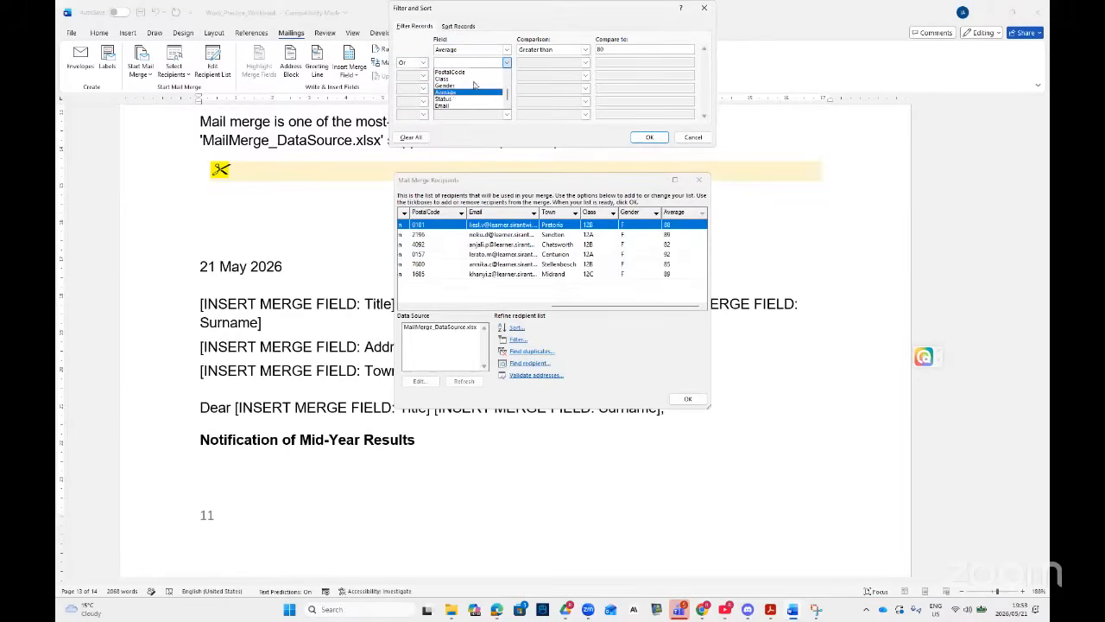
pyautogui.click(464, 90)
pyautogui.click(585, 63)
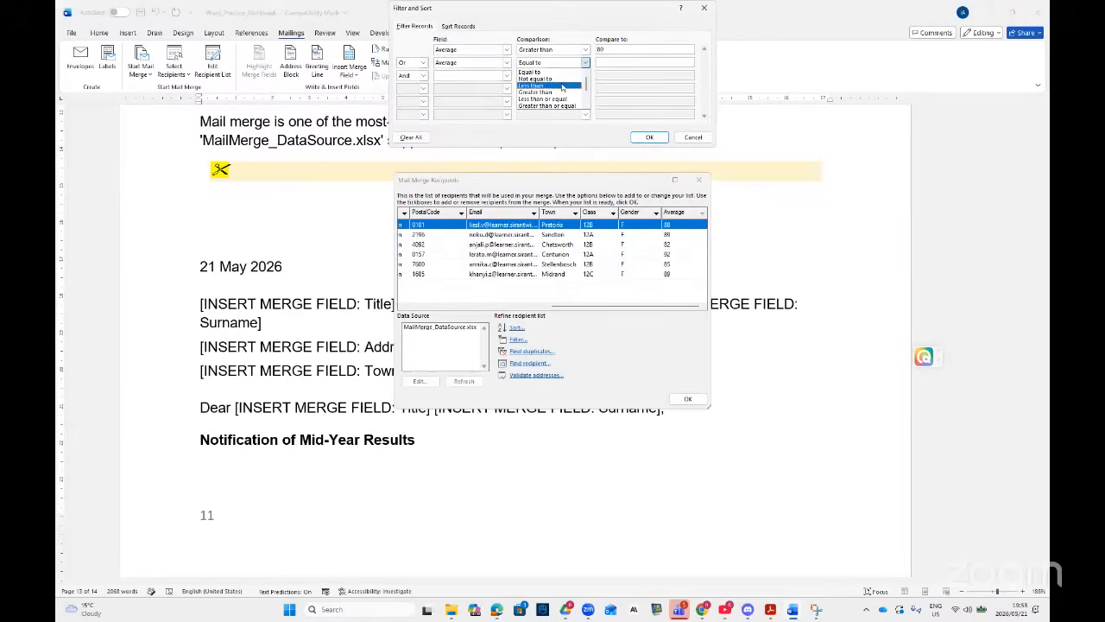
pyautogui.click(563, 87)
pyautogui.click(609, 60)
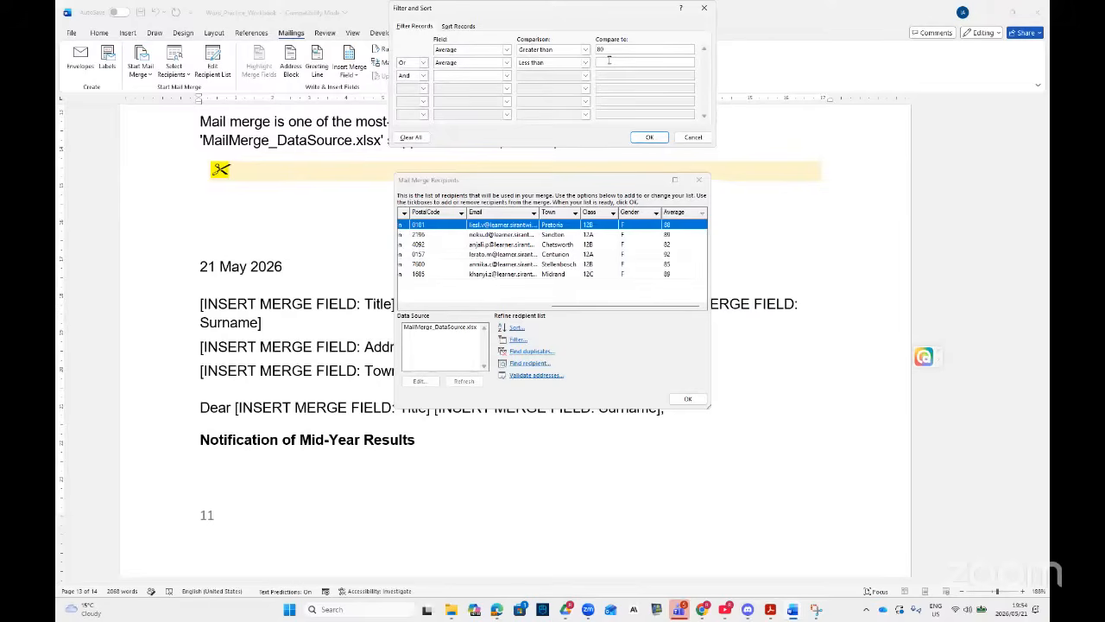
pyautogui.write('8')
pyautogui.click(649, 138)
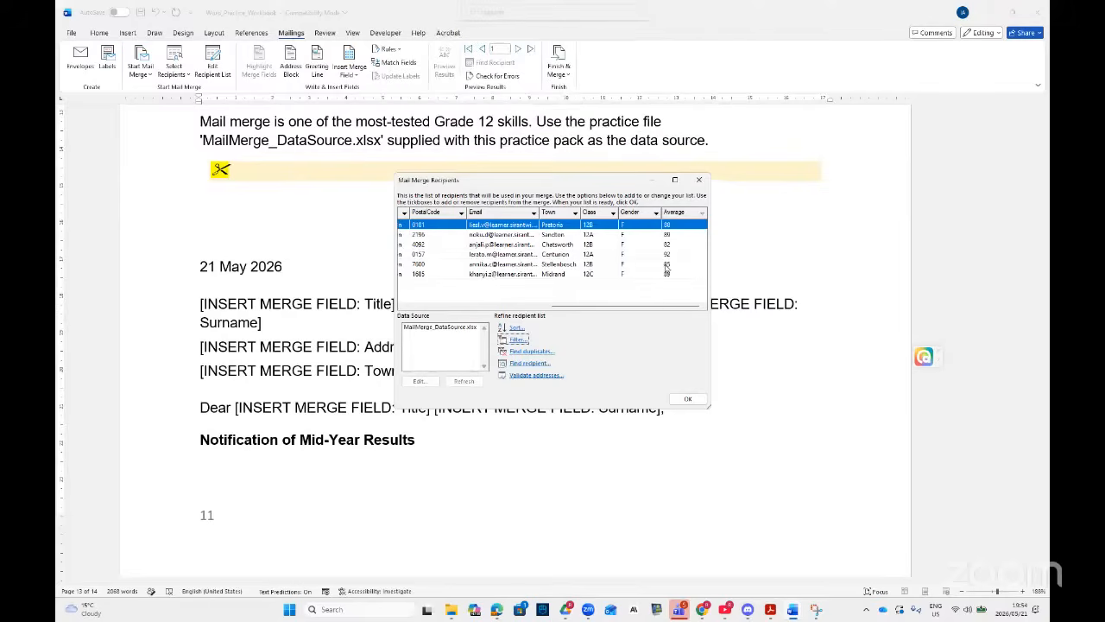
pyautogui.click(682, 398)
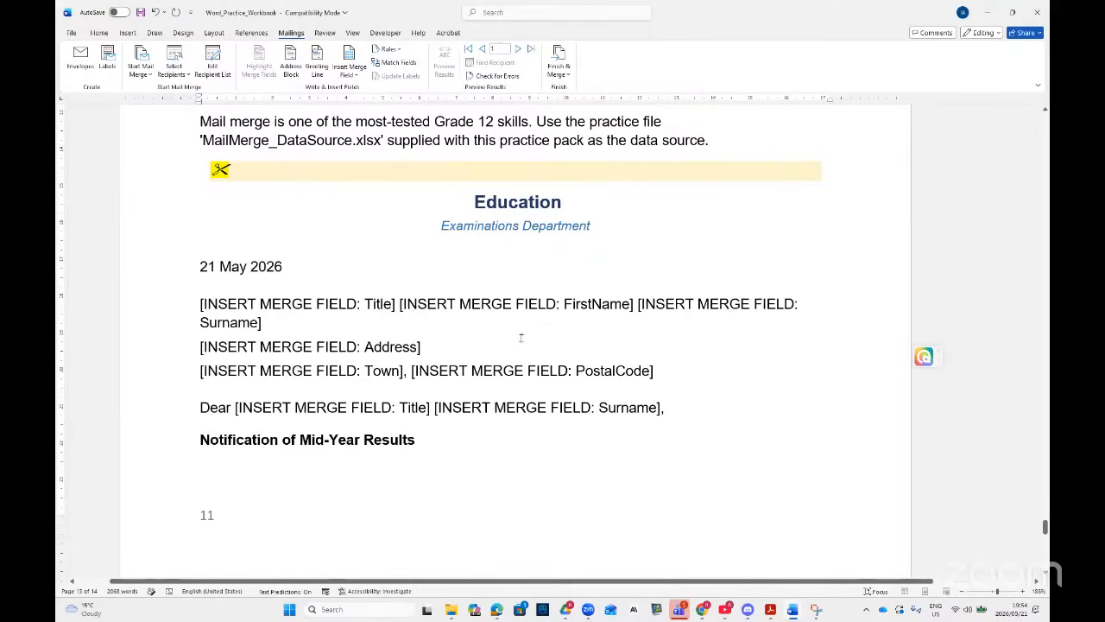
# - Replace the letter's Title and FirstName address placeholders with their merge fields, starting FirstName on a new line
pyautogui.moveTo(396, 304); pyautogui.dragTo(196, 304)
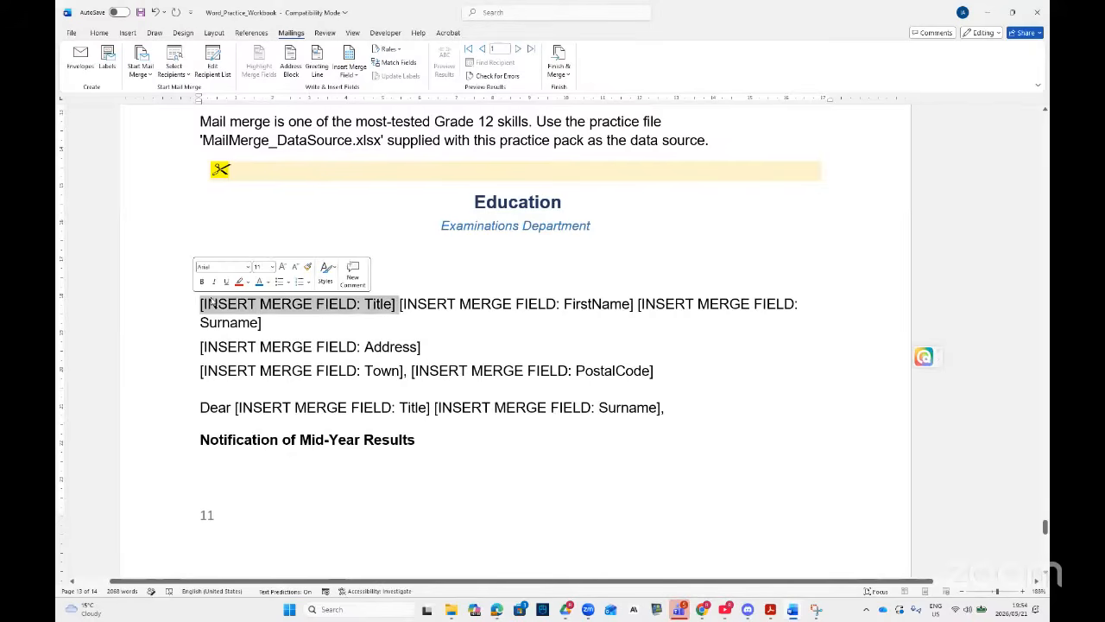
pyautogui.click(361, 76)
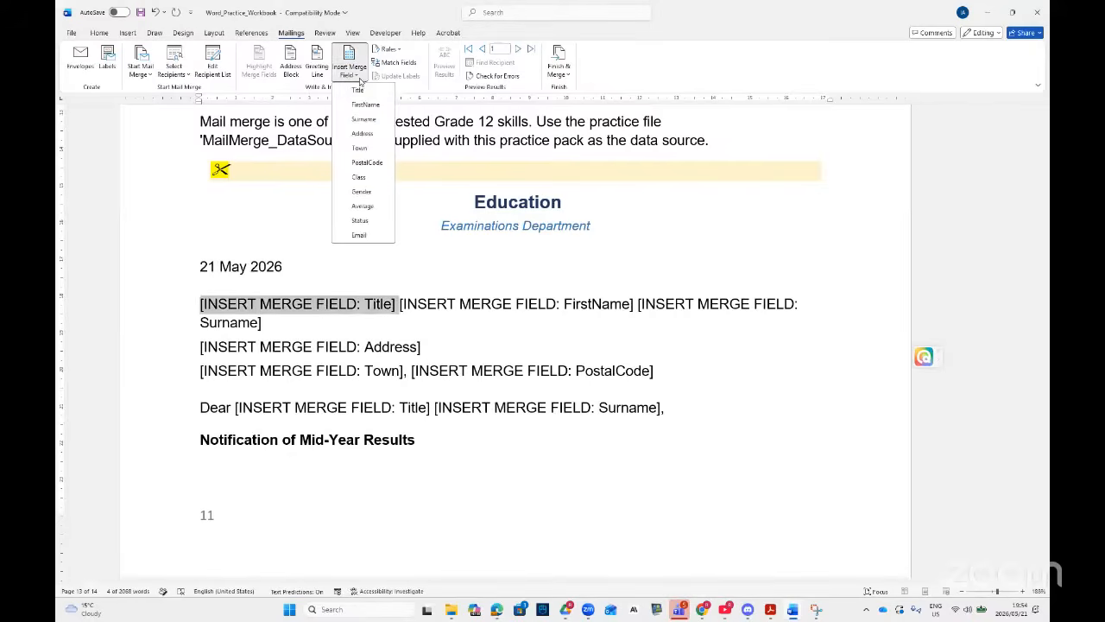
pyautogui.click(363, 102)
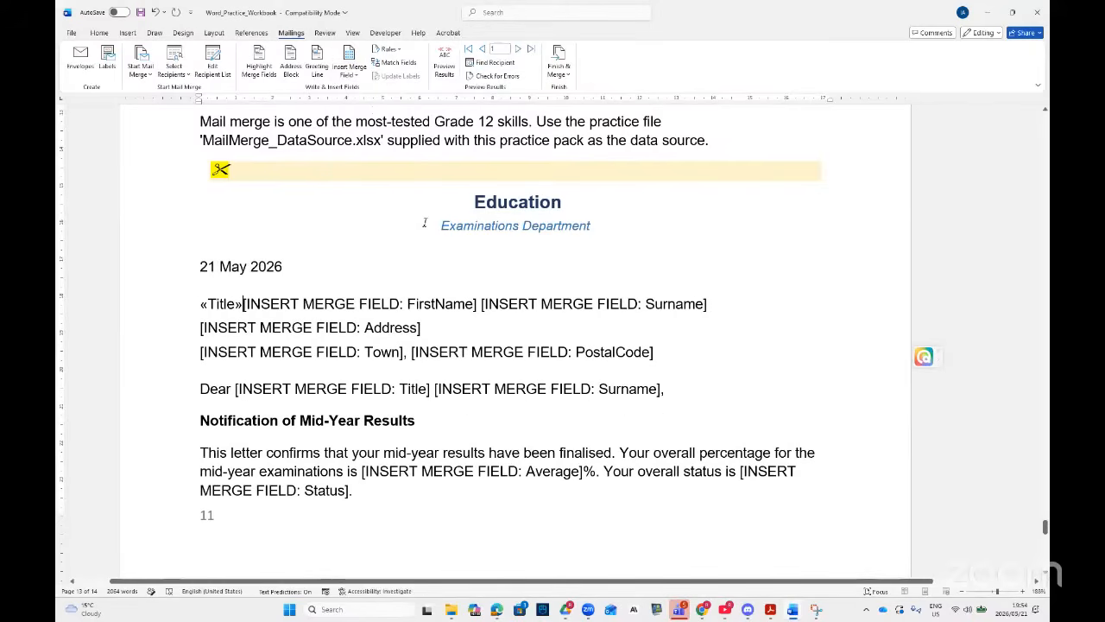
pyautogui.press('Return')
pyautogui.moveTo(437, 328); pyautogui.dragTo(199, 328)
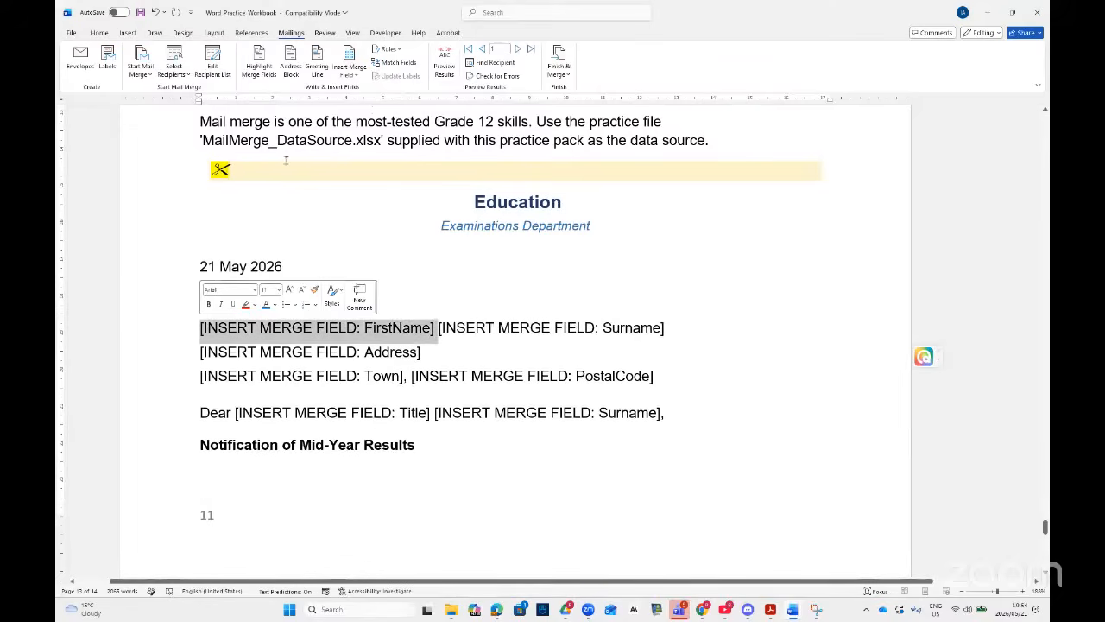
pyautogui.click(356, 76)
pyautogui.click(356, 102)
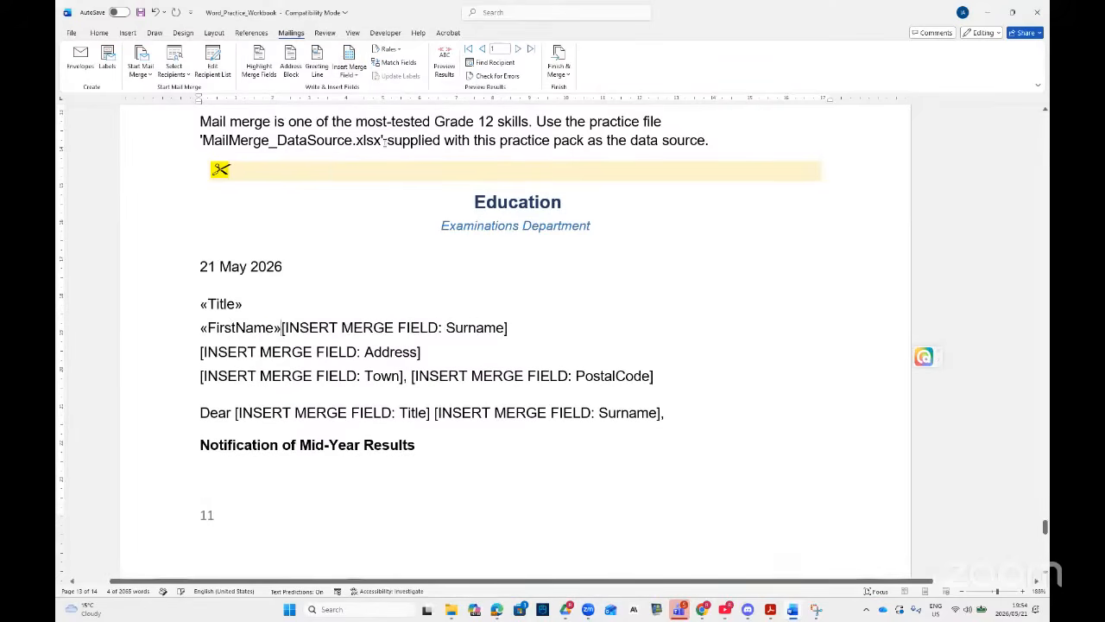
# - Replace the Surname and Address placeholders with their merge fields on the same line as FirstName
pyautogui.moveTo(507, 327); pyautogui.dragTo(285, 328)
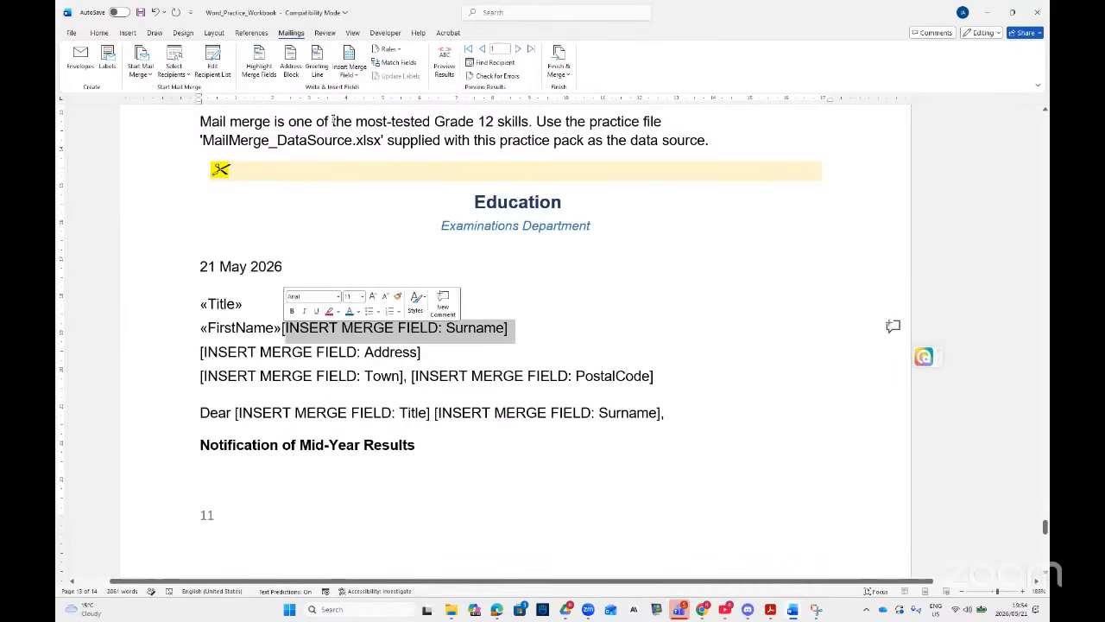
pyautogui.click(349, 69)
pyautogui.click(364, 119)
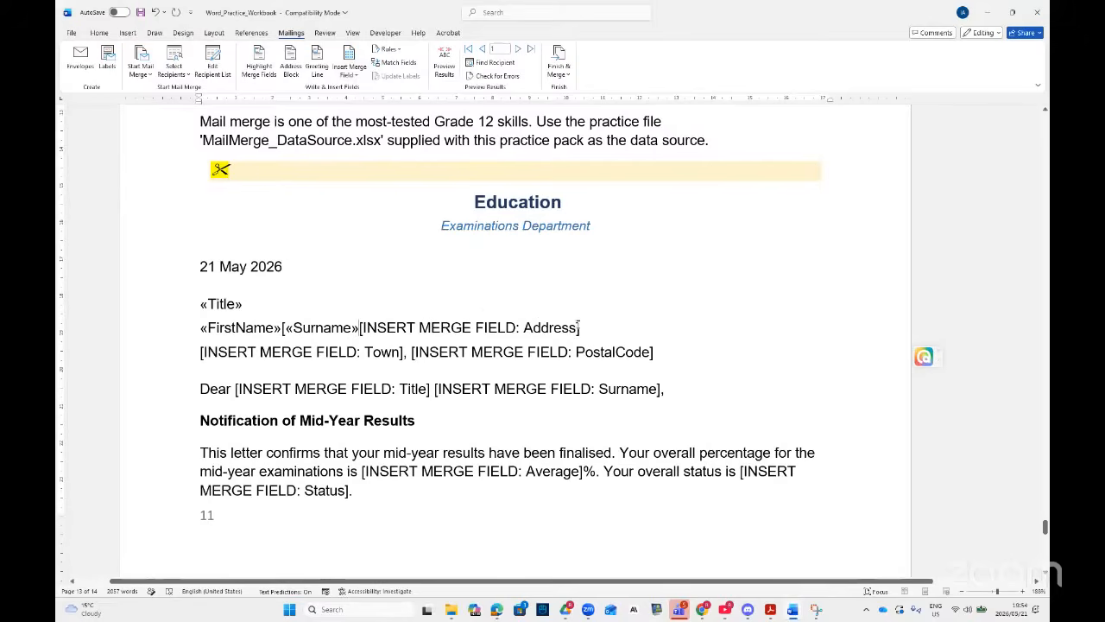
pyautogui.moveTo(587, 327); pyautogui.dragTo(362, 328)
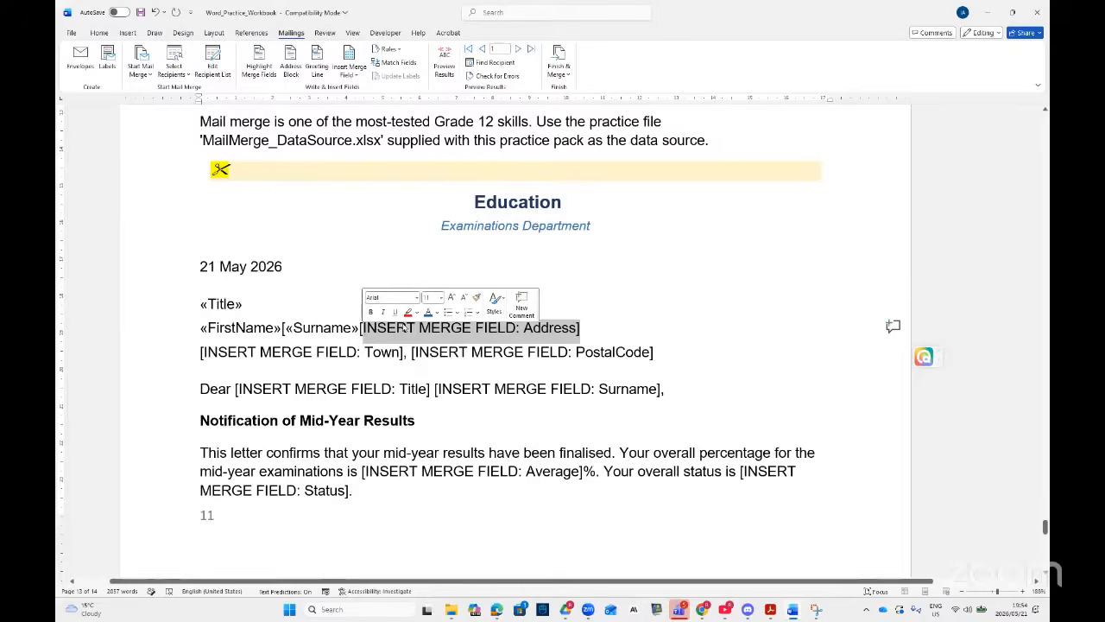
pyautogui.press('Delete')
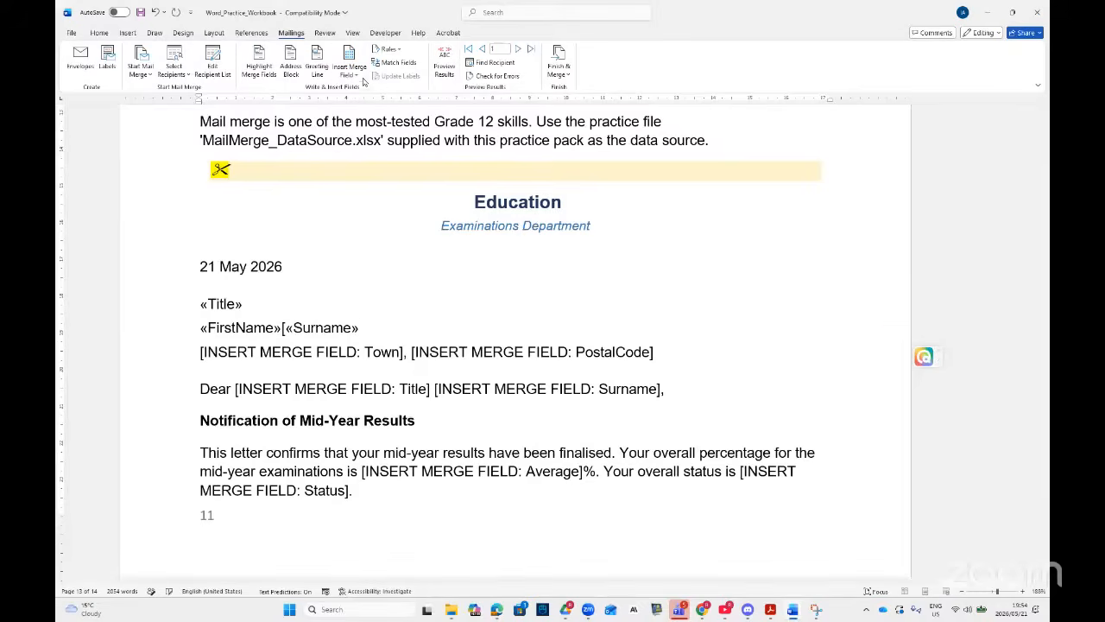
pyautogui.click(349, 71)
pyautogui.click(363, 134)
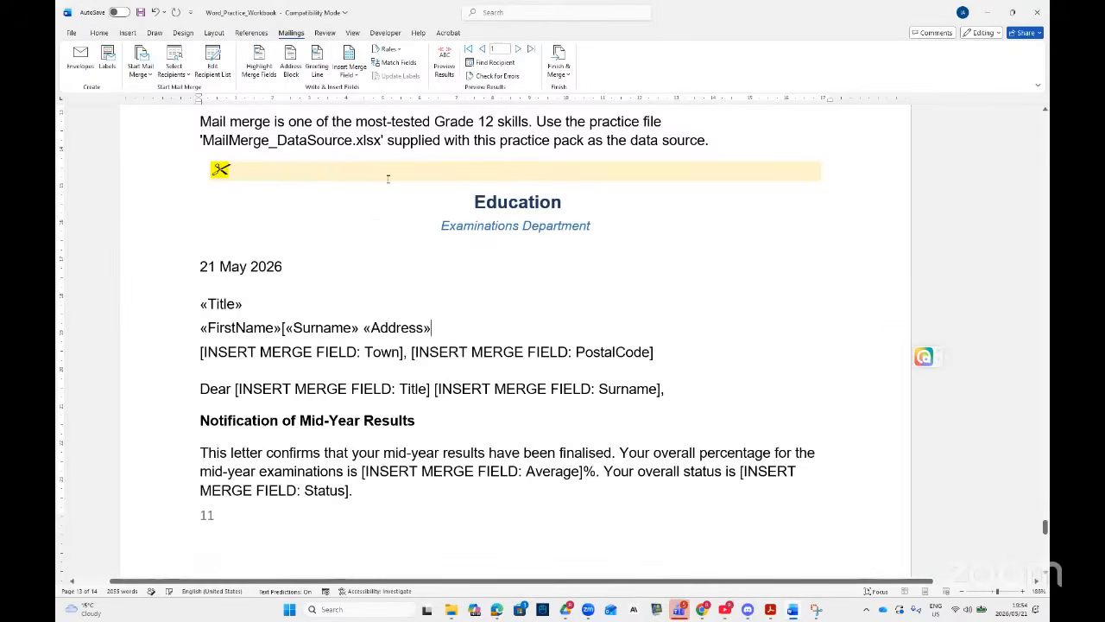
# - Replace the Town and PostalCode placeholders in the address block with their merge fields, separated by a space
pyautogui.moveTo(406, 353); pyautogui.dragTo(236, 352)
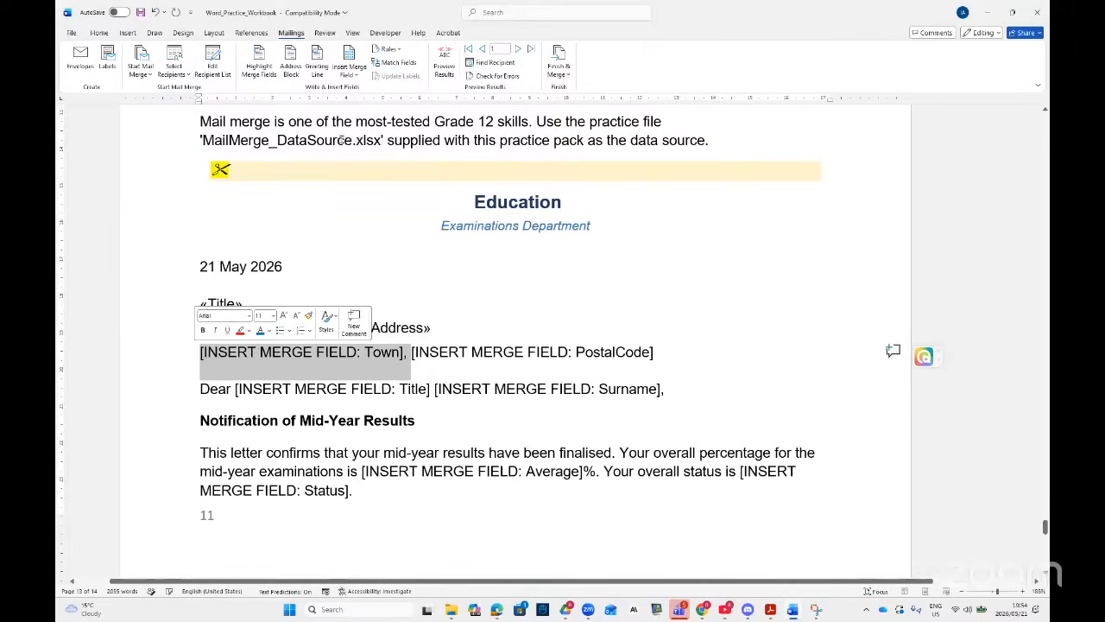
pyautogui.click(349, 71)
pyautogui.click(359, 148)
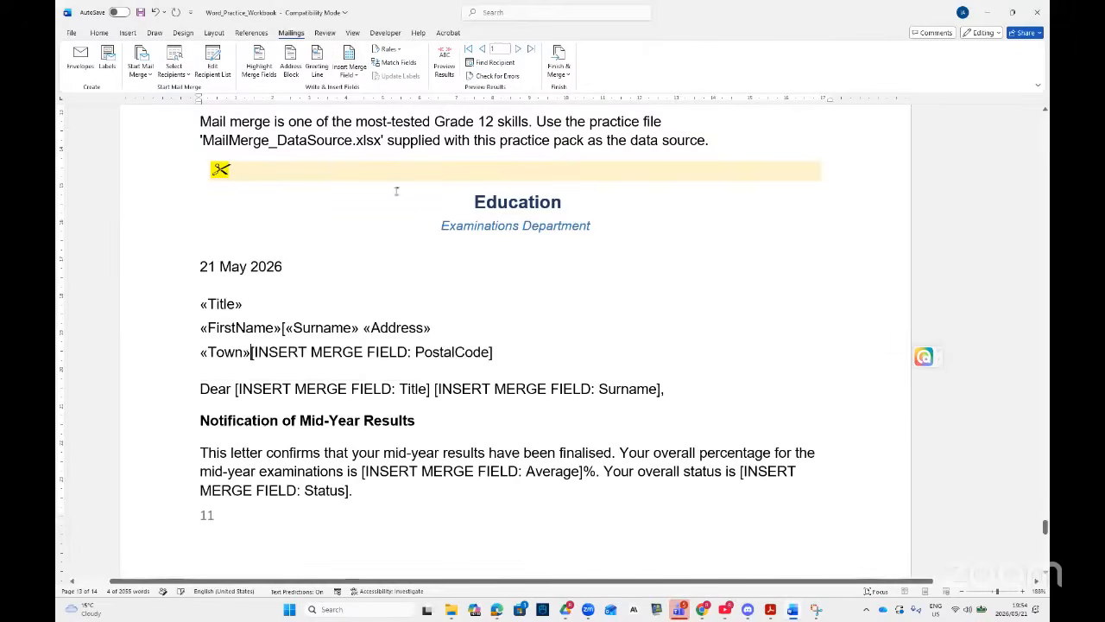
pyautogui.moveTo(502, 353); pyautogui.dragTo(251, 352)
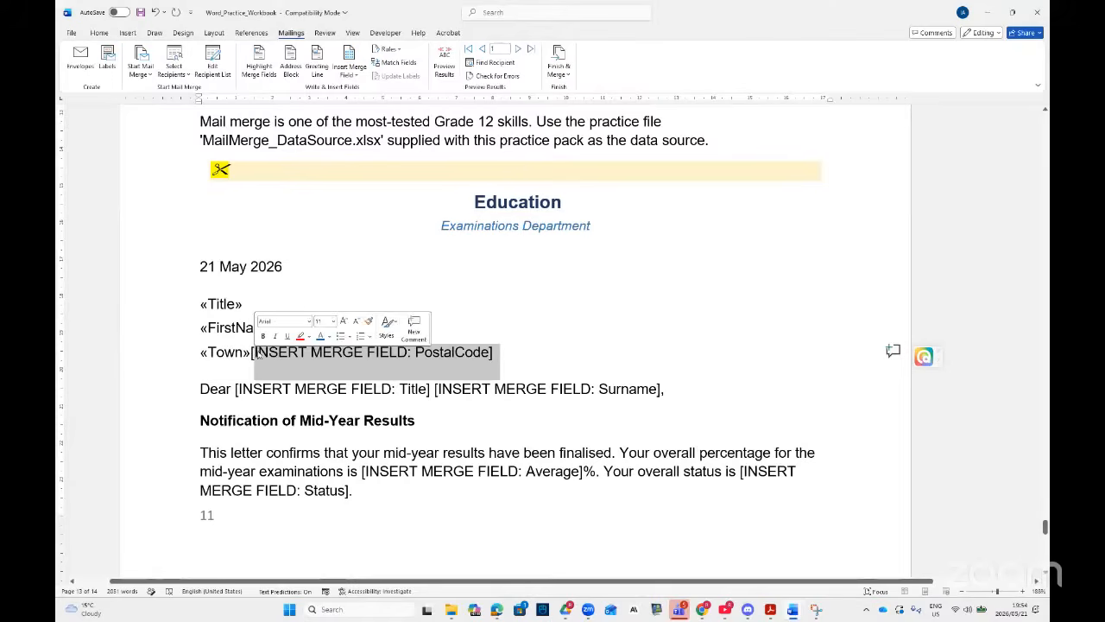
pyautogui.press('BackSpace')
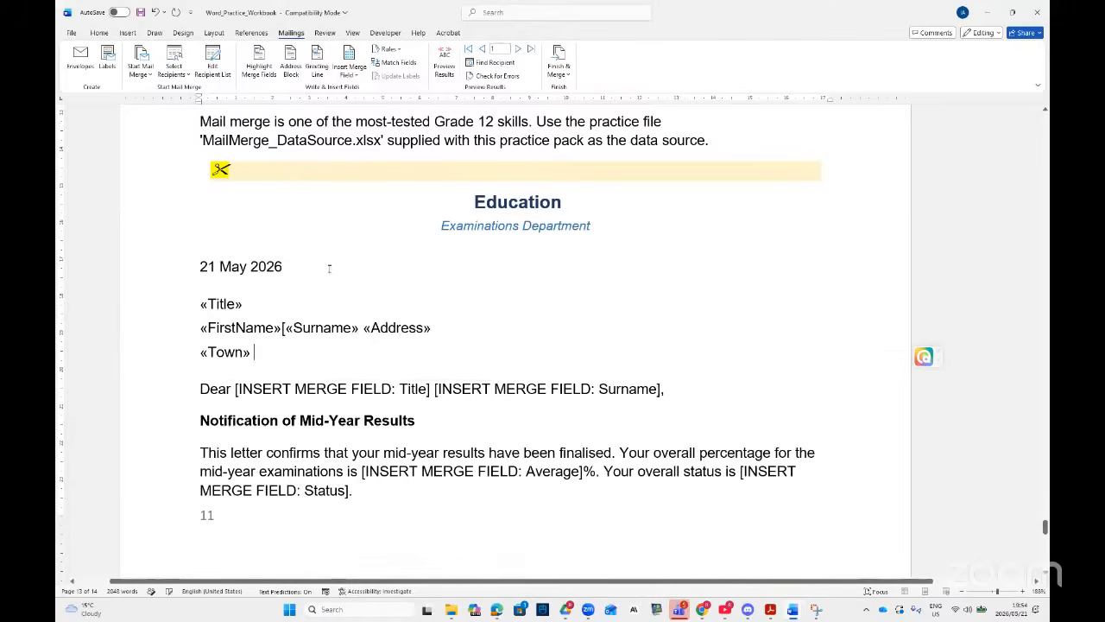
pyautogui.click(350, 70)
pyautogui.click(362, 164)
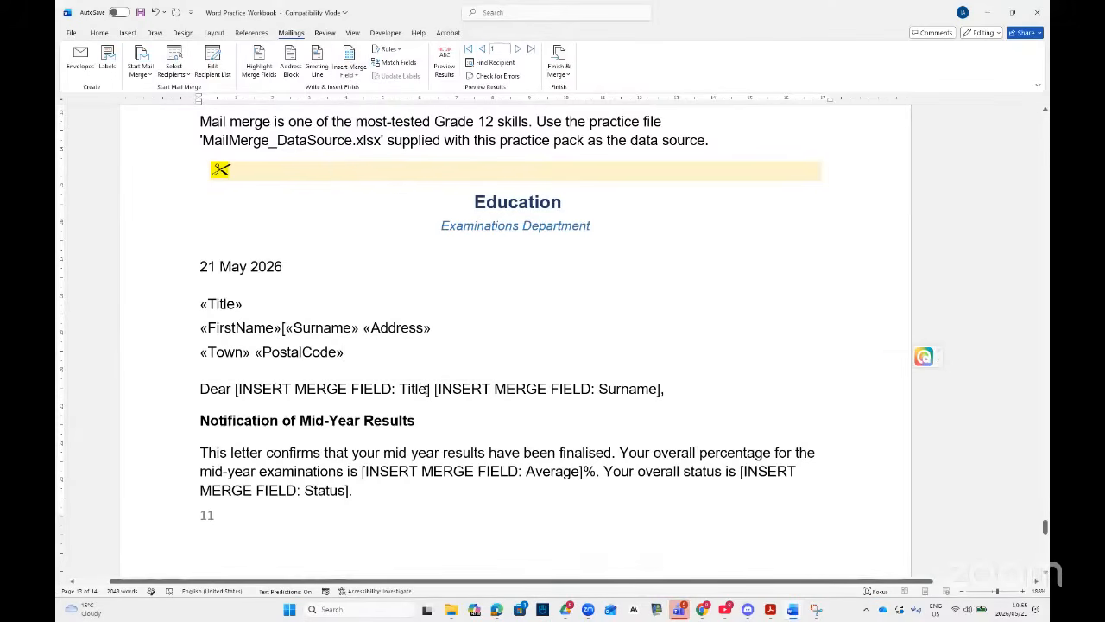
# - Replace the placeholders in the Dear line with the Title and Surname merge fields, followed by a comma
pyautogui.moveTo(431, 390); pyautogui.dragTo(255, 388)
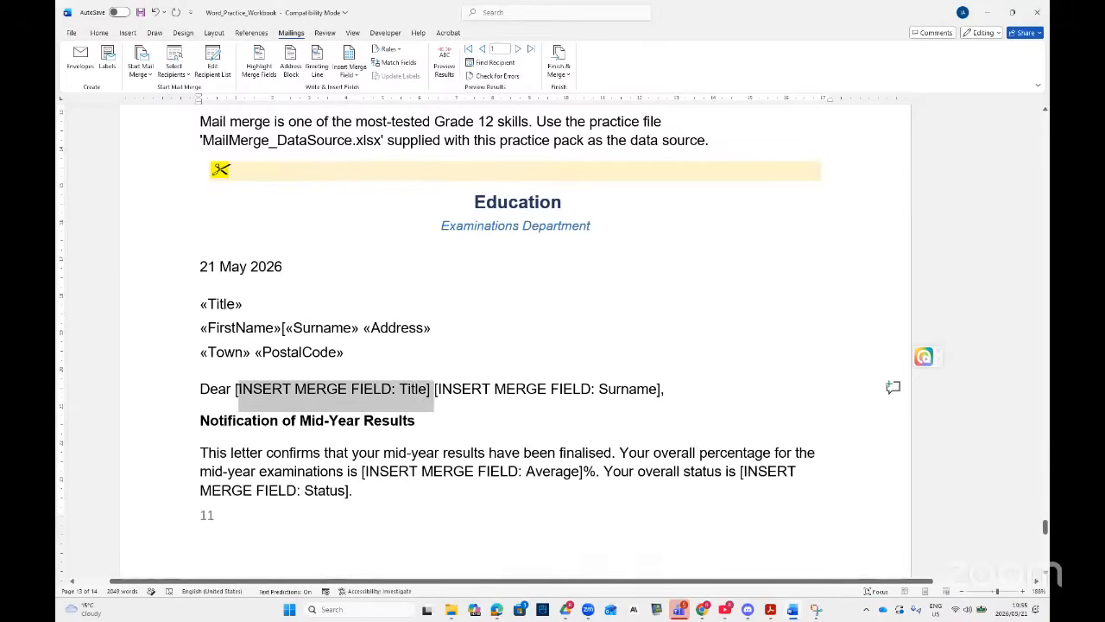
pyautogui.click(354, 74)
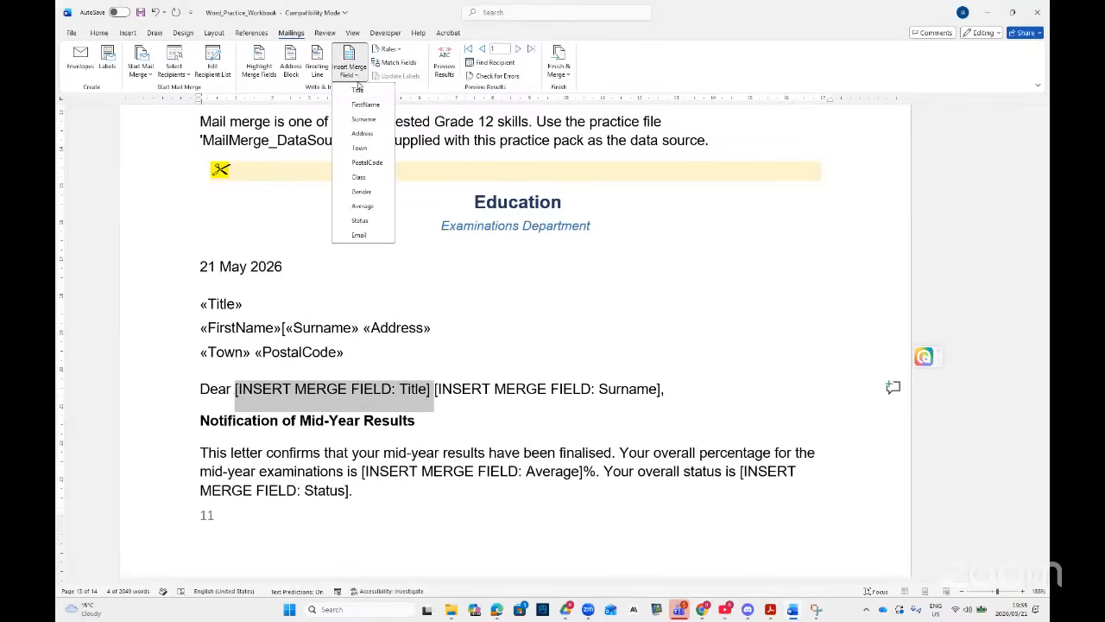
pyautogui.click(359, 91)
pyautogui.write('V')
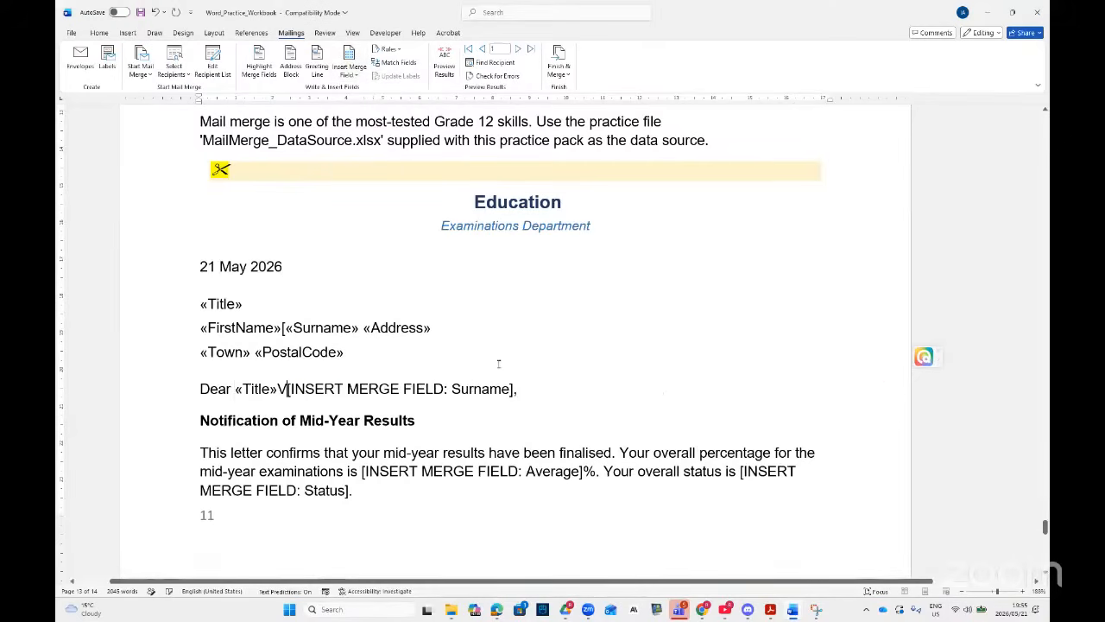
pyautogui.press('BackSpace')
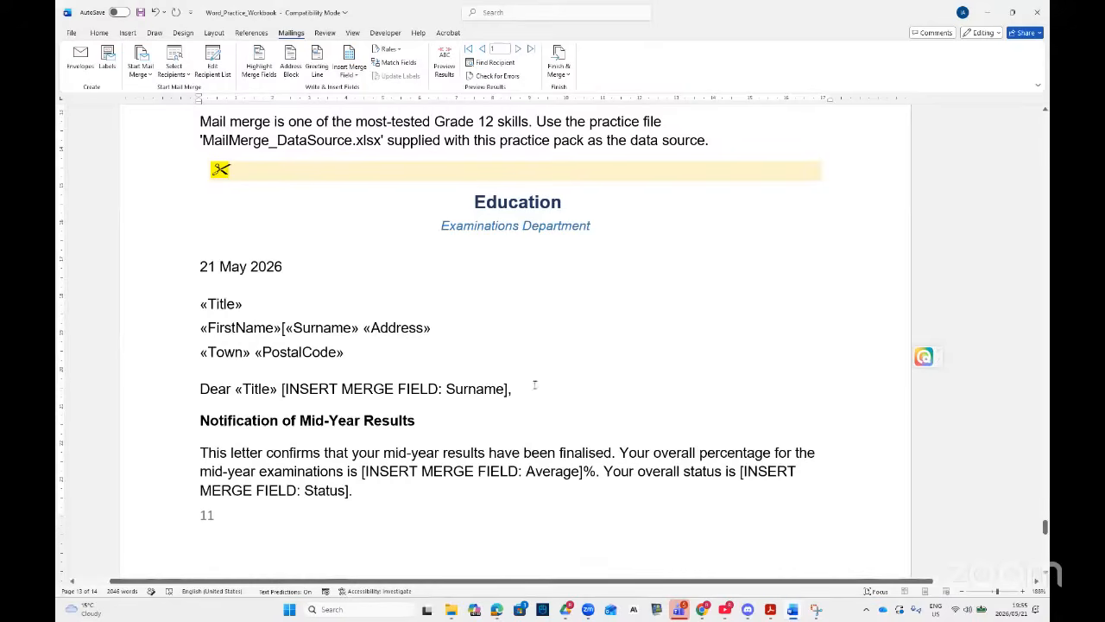
pyautogui.moveTo(529, 389); pyautogui.dragTo(285, 389)
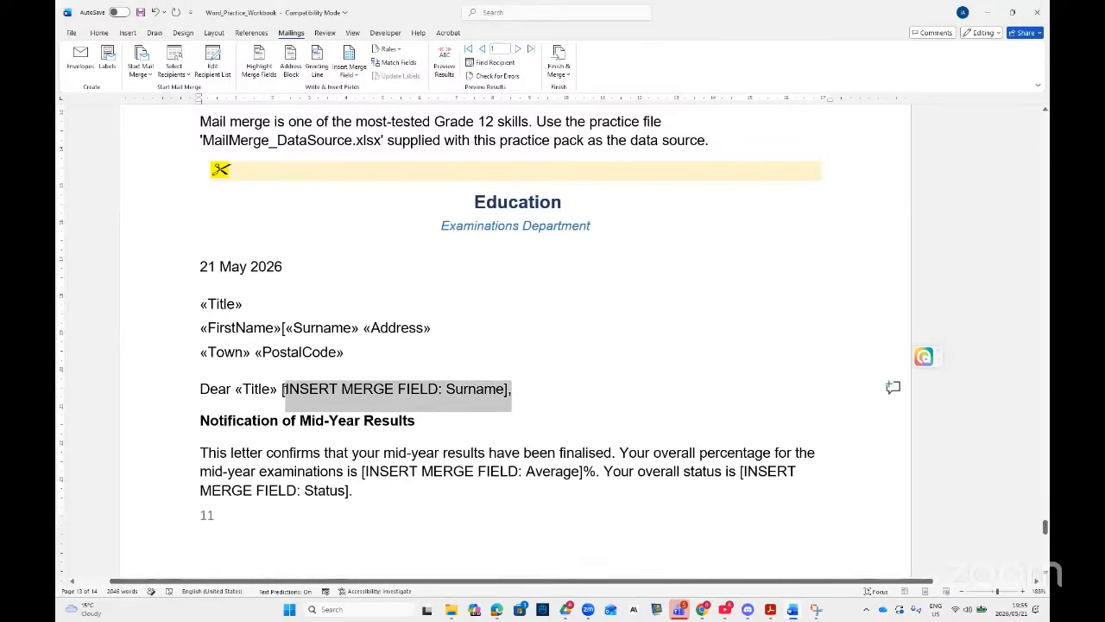
pyautogui.click(355, 75)
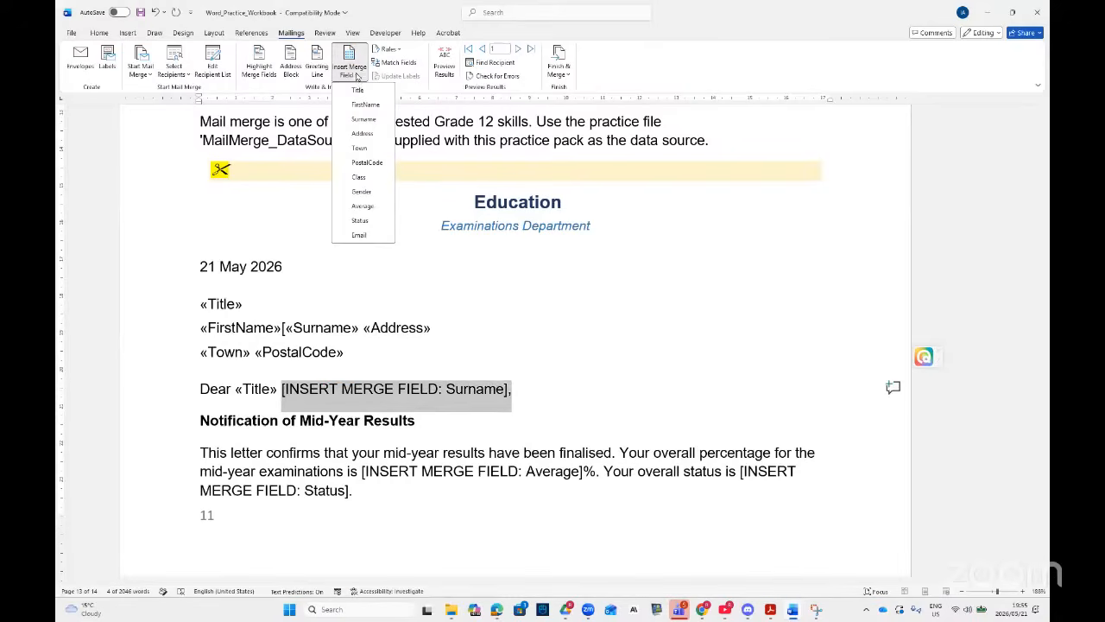
pyautogui.click(371, 120)
pyautogui.write(',')
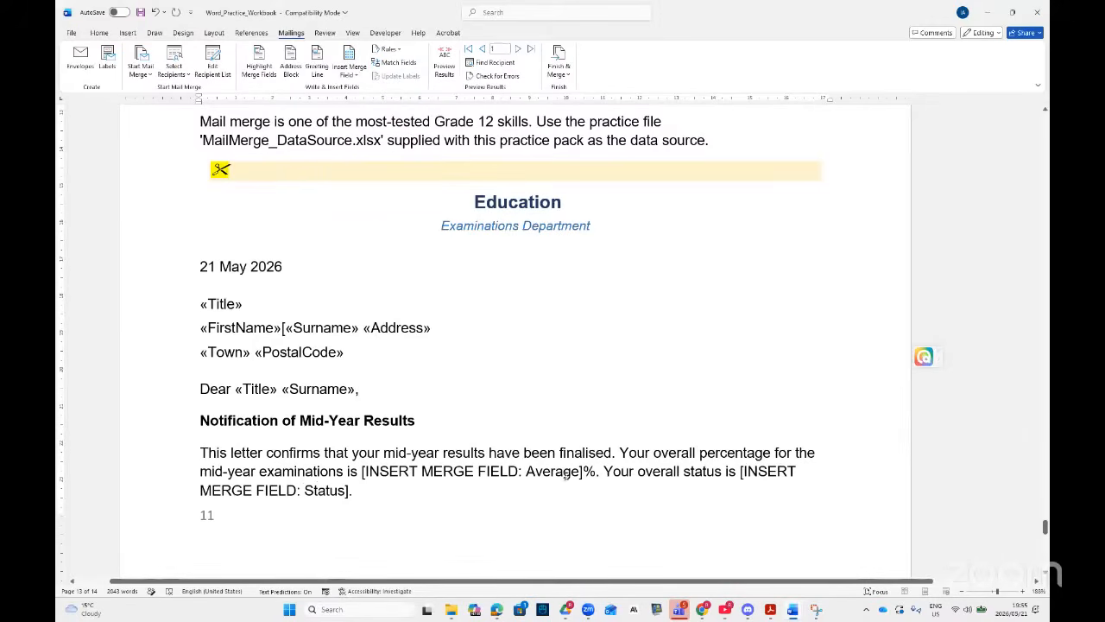
# - Replace the Average and Status placeholders in the mid-year results paragraph with their merge fields
pyautogui.moveTo(581, 471); pyautogui.dragTo(364, 475)
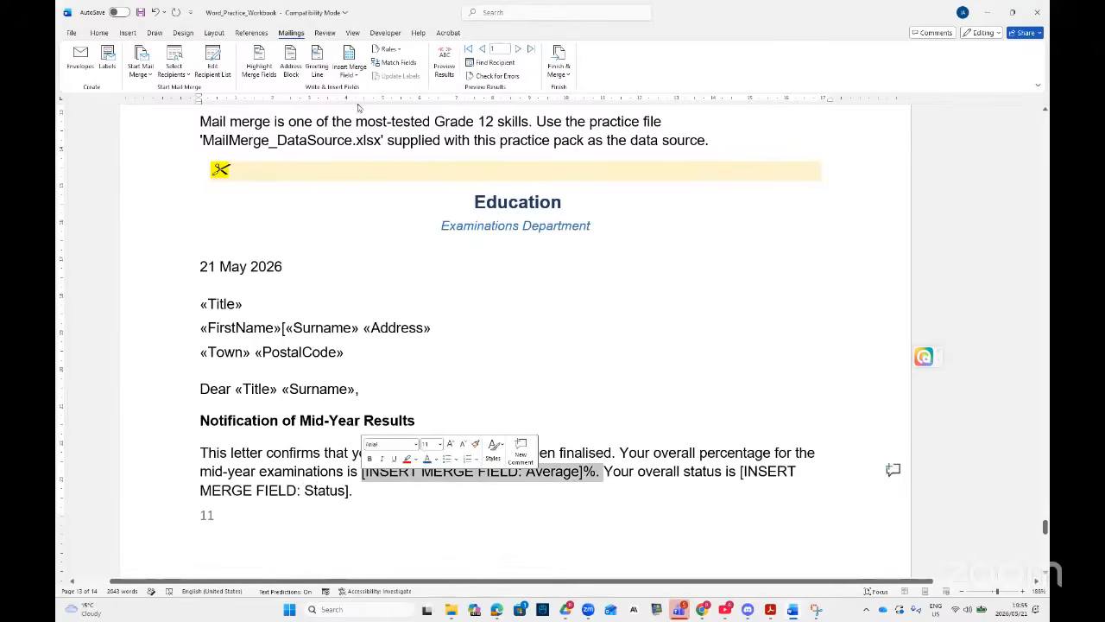
pyautogui.click(348, 71)
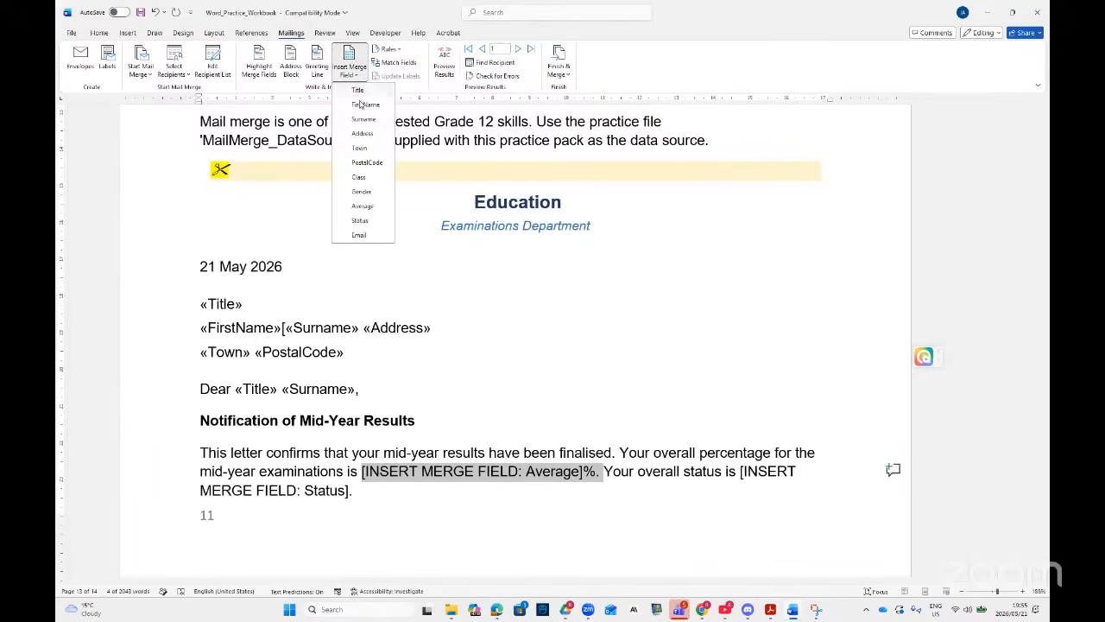
pyautogui.click(362, 205)
pyautogui.moveTo(779, 471); pyautogui.dragTo(565, 470)
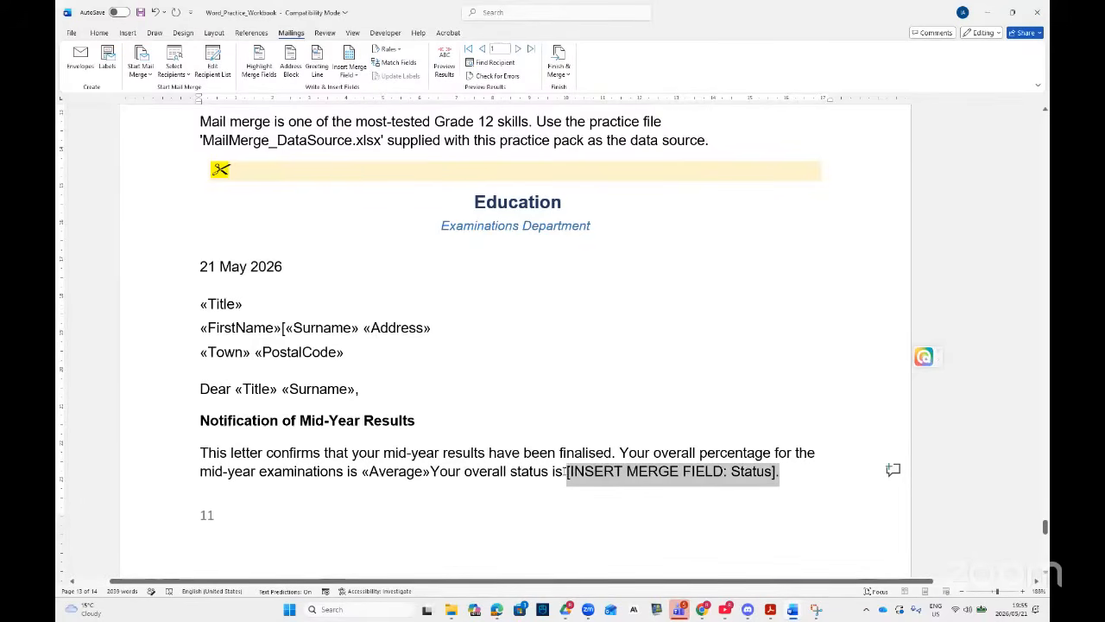
pyautogui.click(348, 71)
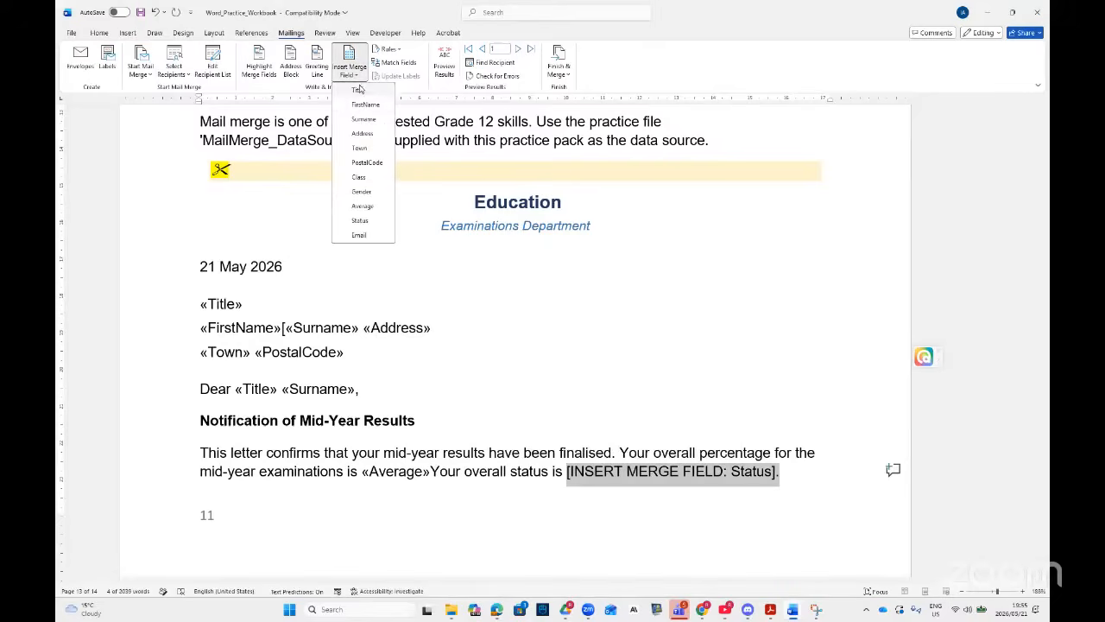
pyautogui.click(359, 220)
# - Merge all records into a new document of individual letters and check a merged letter in it
pyautogui.scroll(-3, 640, 484)
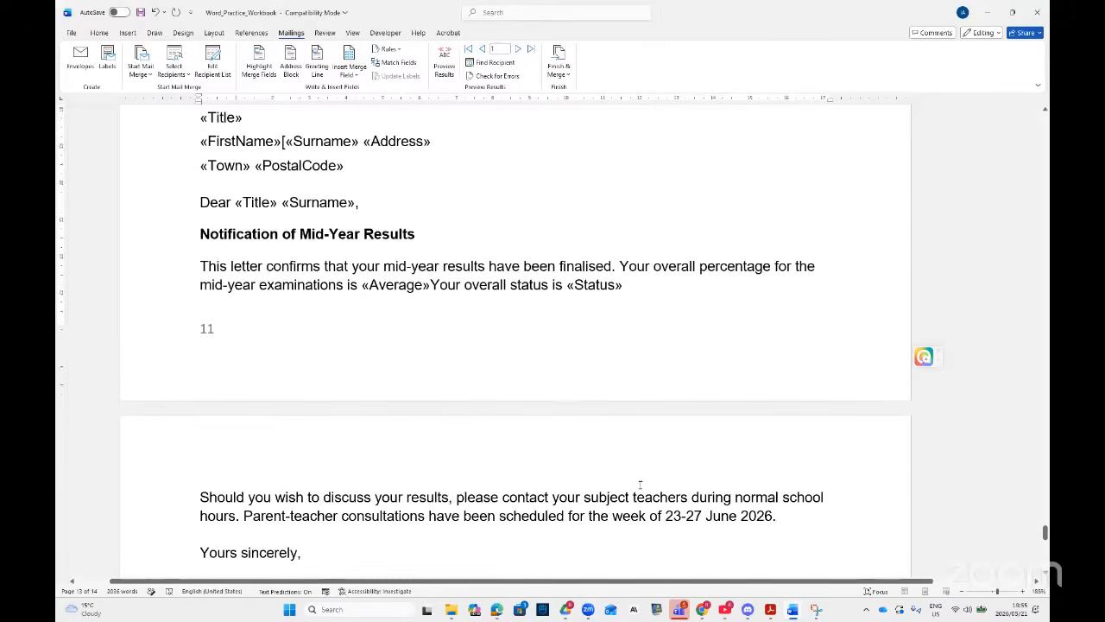
pyautogui.scroll(-1, 640, 485)
pyautogui.scroll(-2, 640, 484)
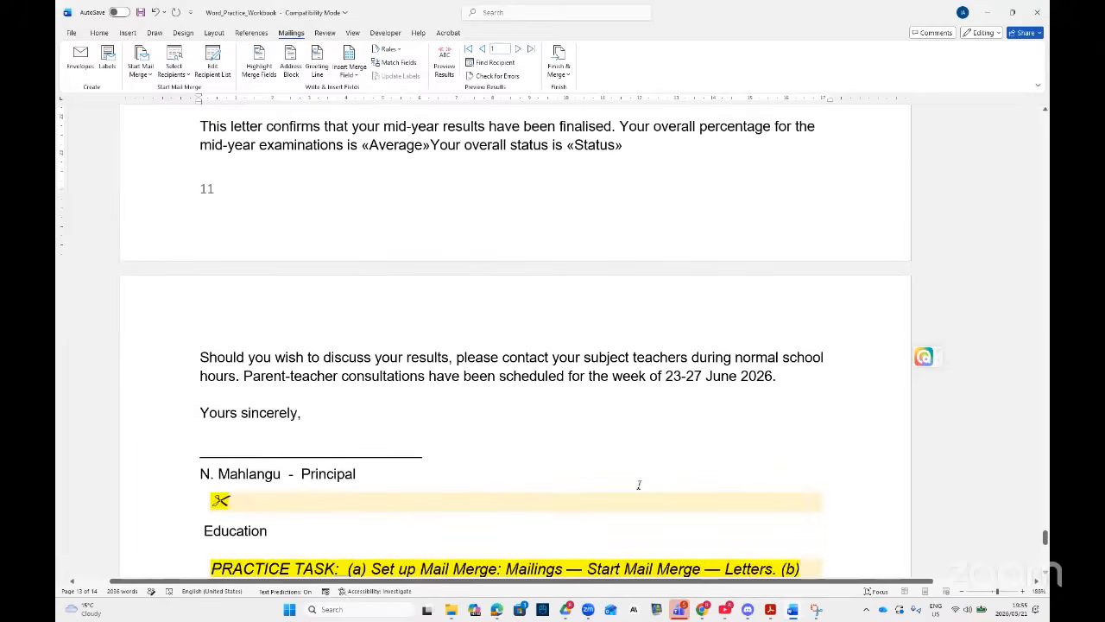
pyautogui.scroll(6, 639, 484)
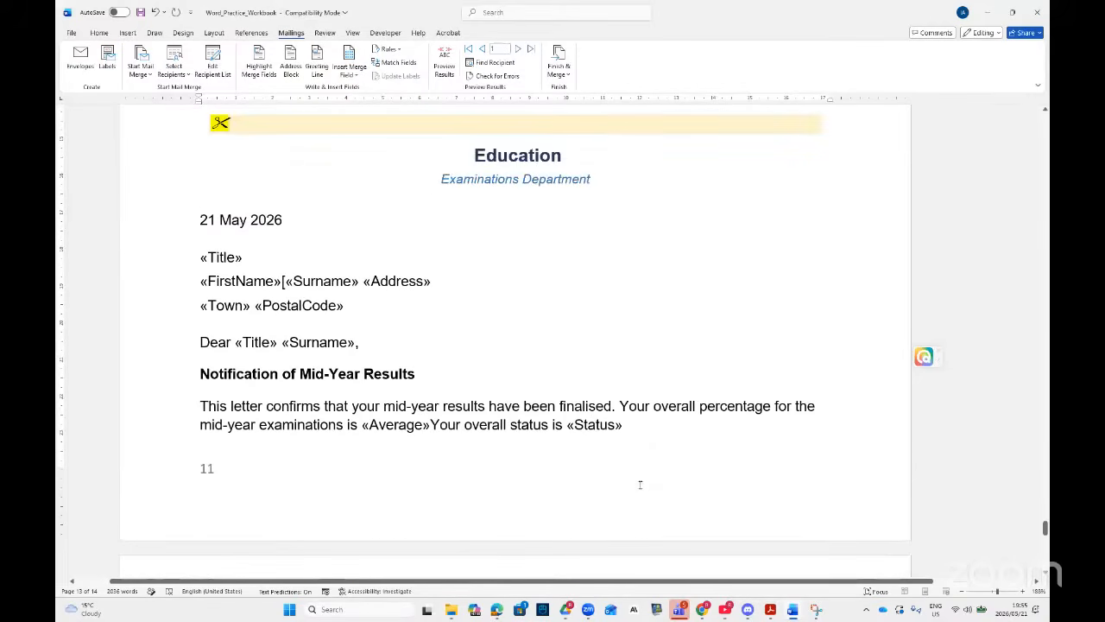
pyautogui.scroll(1, 640, 484)
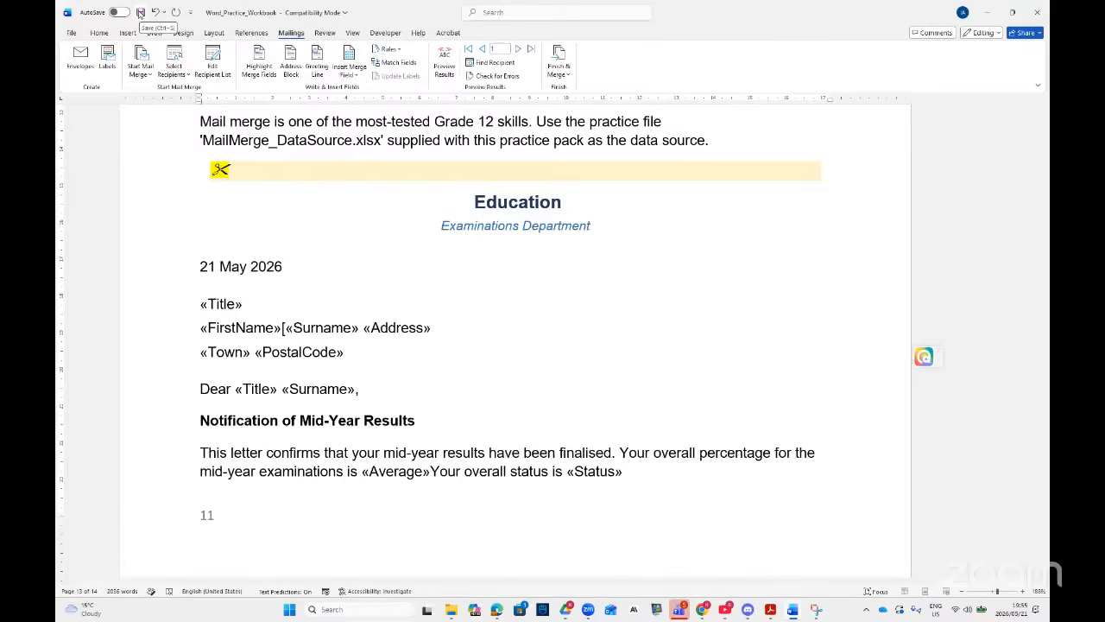
pyautogui.click(559, 59)
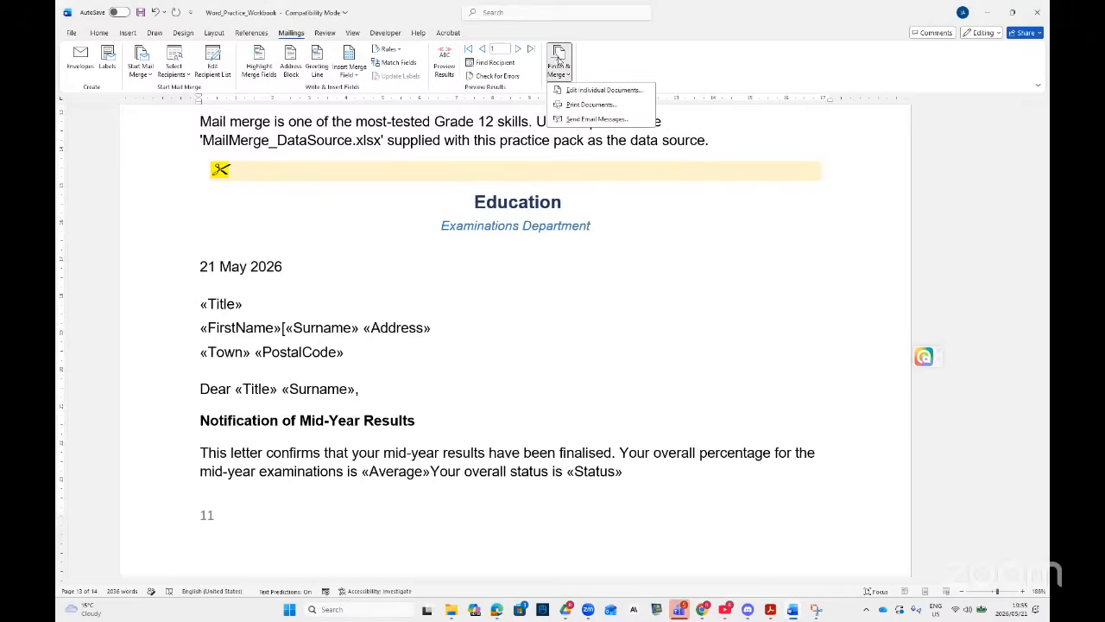
pyautogui.click(595, 91)
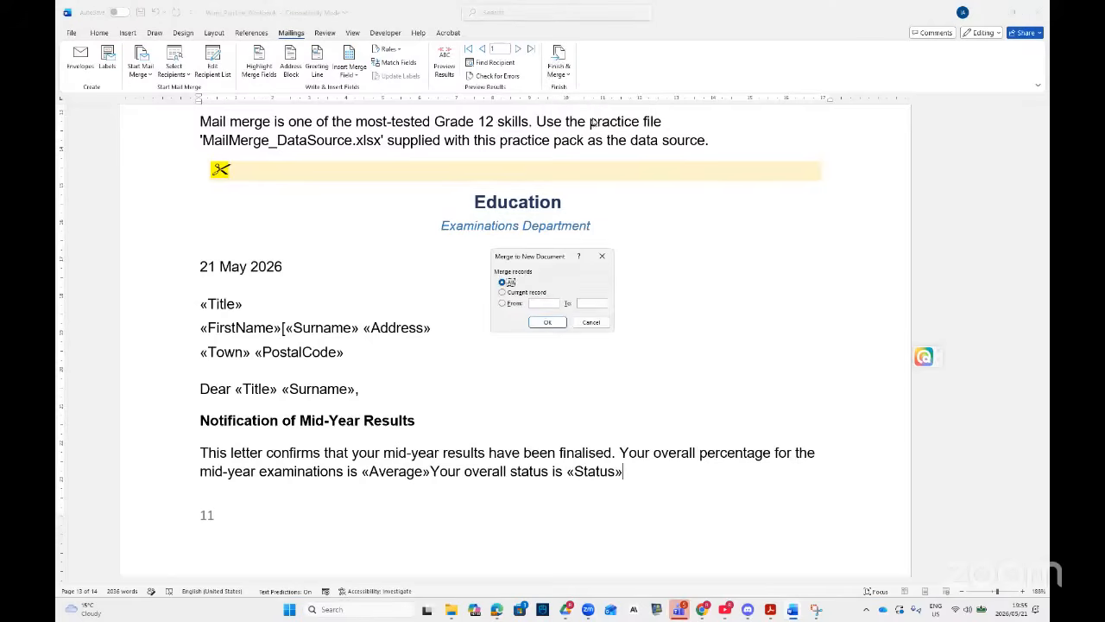
pyautogui.click(552, 326)
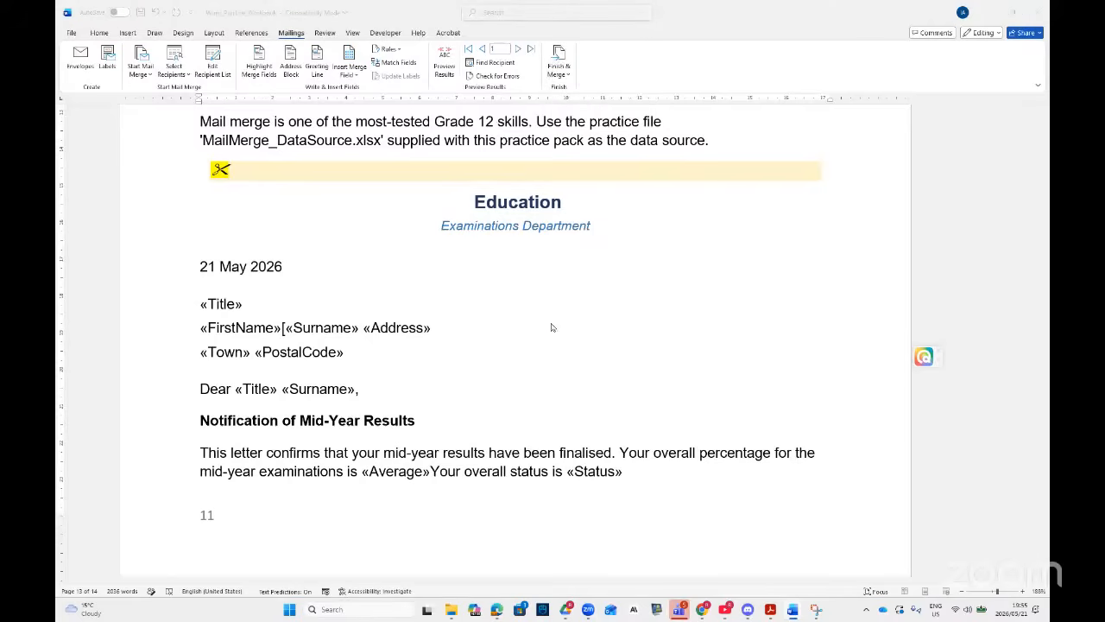
pyautogui.scroll(-12, 570, 311)
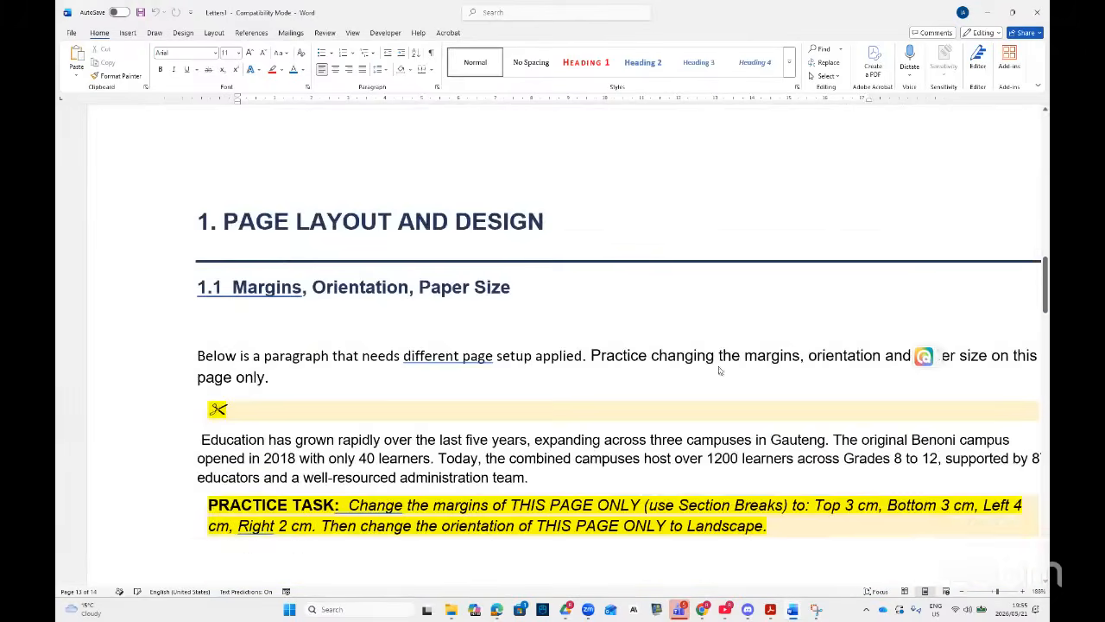
pyautogui.scroll(-3, 678, 381)
pyautogui.moveTo(1044, 276); pyautogui.dragTo(1045, 567)
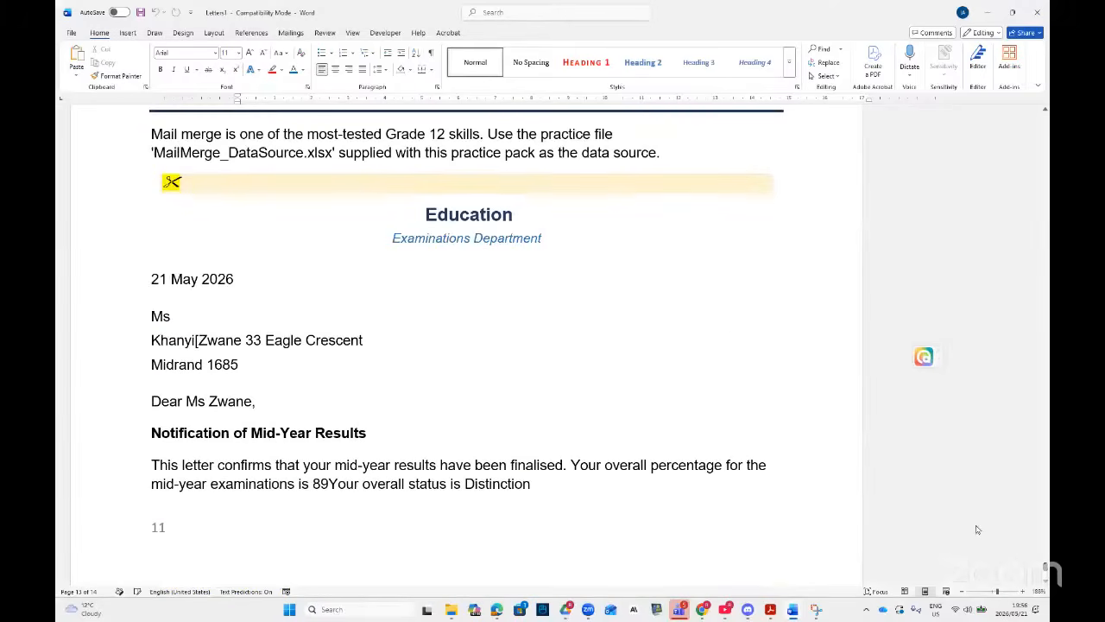
# - Save the merged letters as EDUCATION in the Practice Paper 3 Grade 12 June folder, accepting the upgrade to the newest file format
pyautogui.click(796, 611)
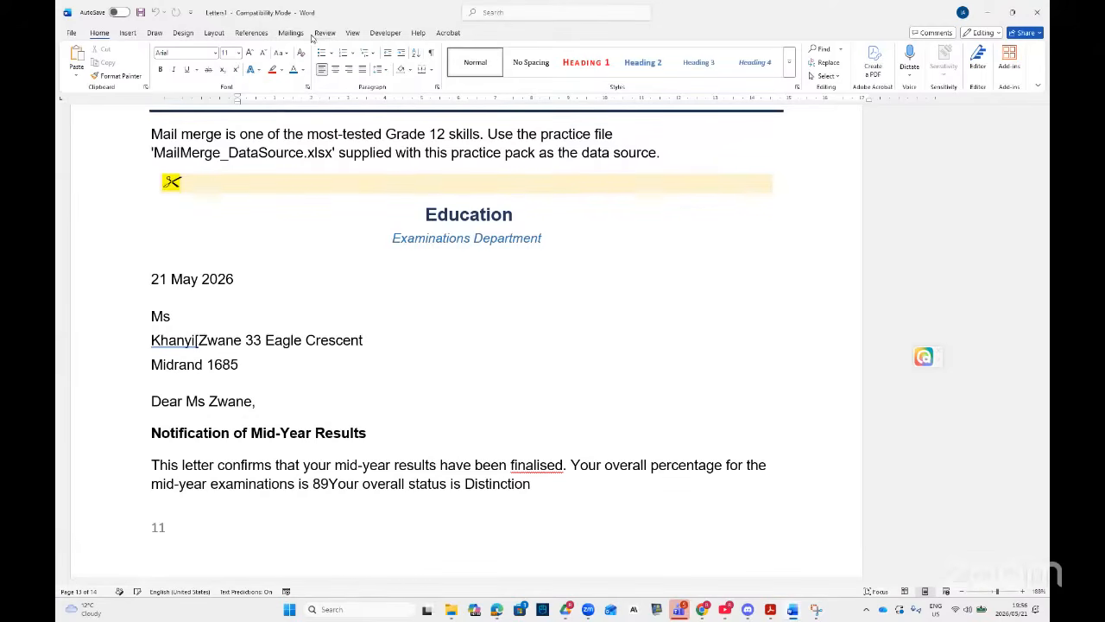
pyautogui.click(71, 32)
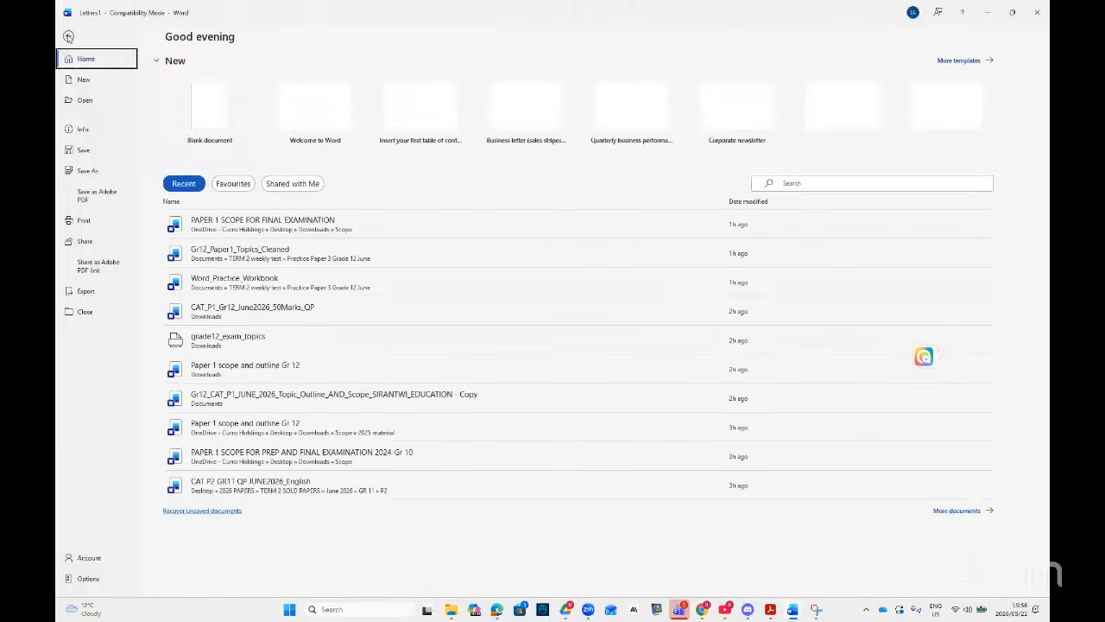
pyautogui.click(87, 171)
pyautogui.click(207, 327)
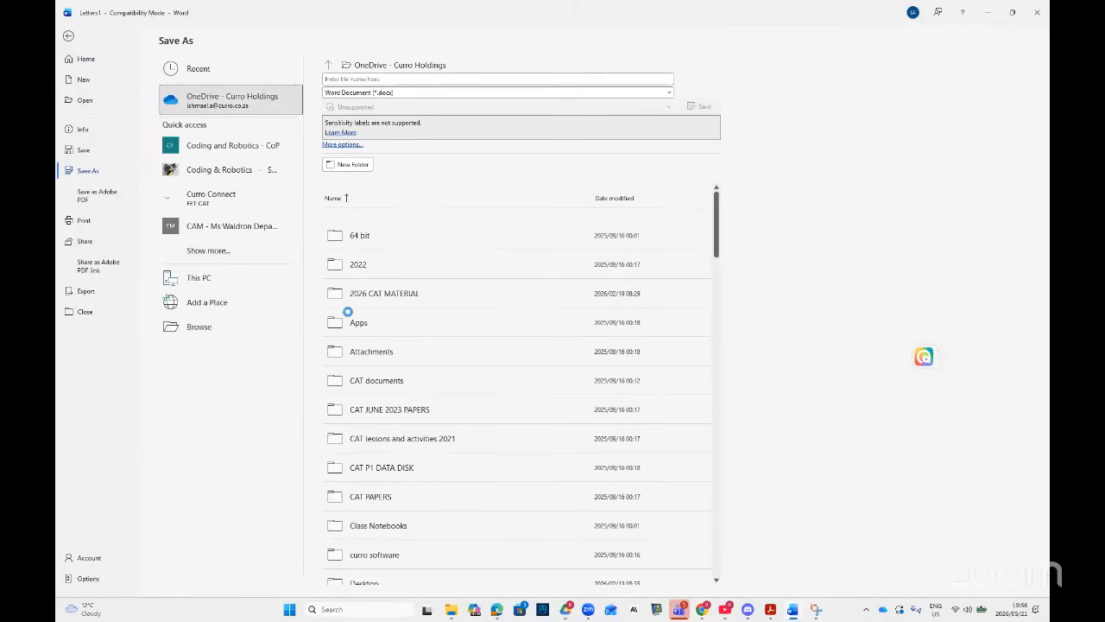
pyautogui.scroll(-5, 113, 142)
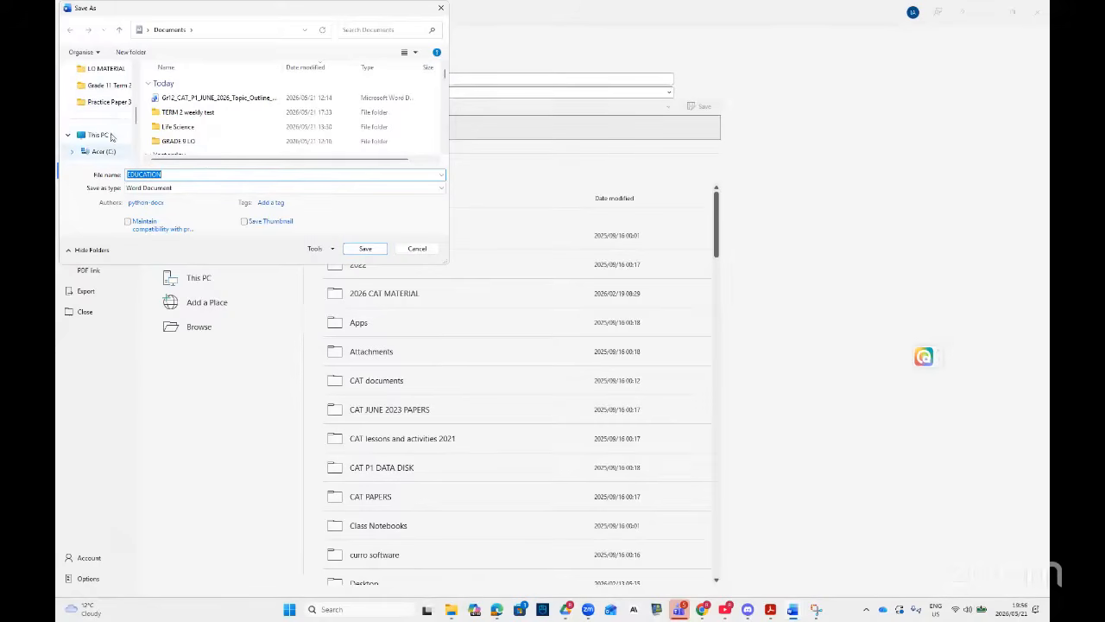
pyautogui.click(104, 101)
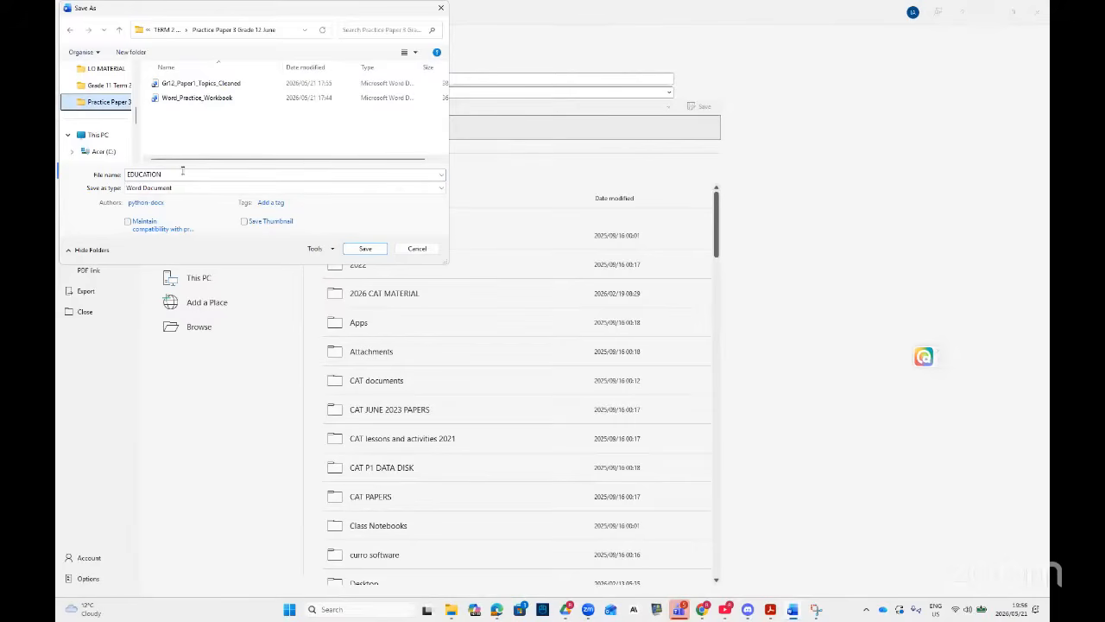
pyautogui.click(365, 248)
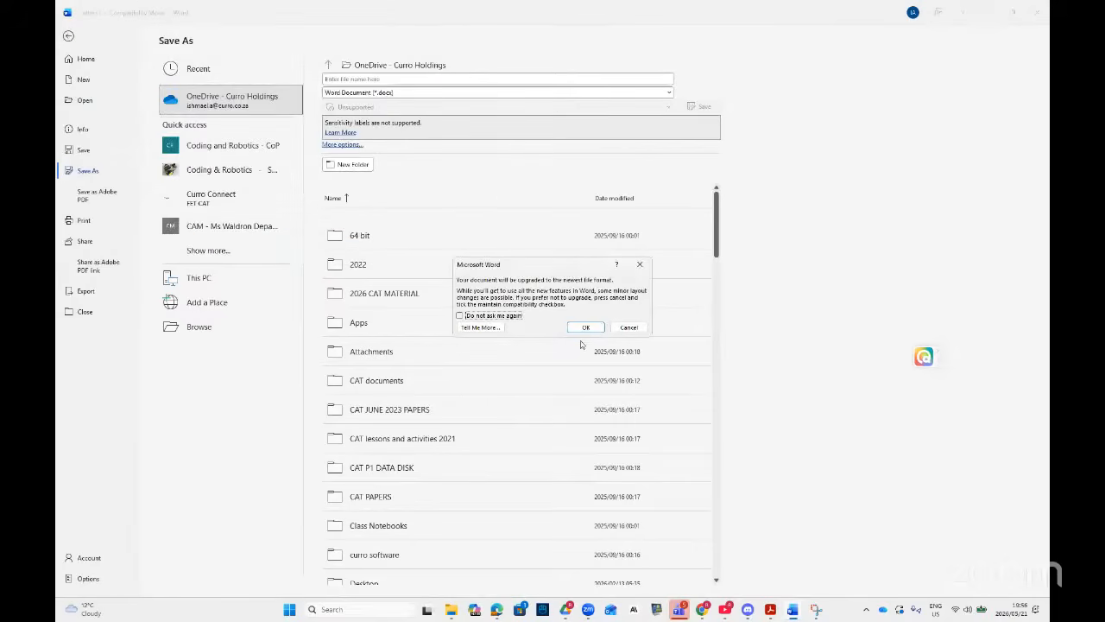
pyautogui.click(586, 327)
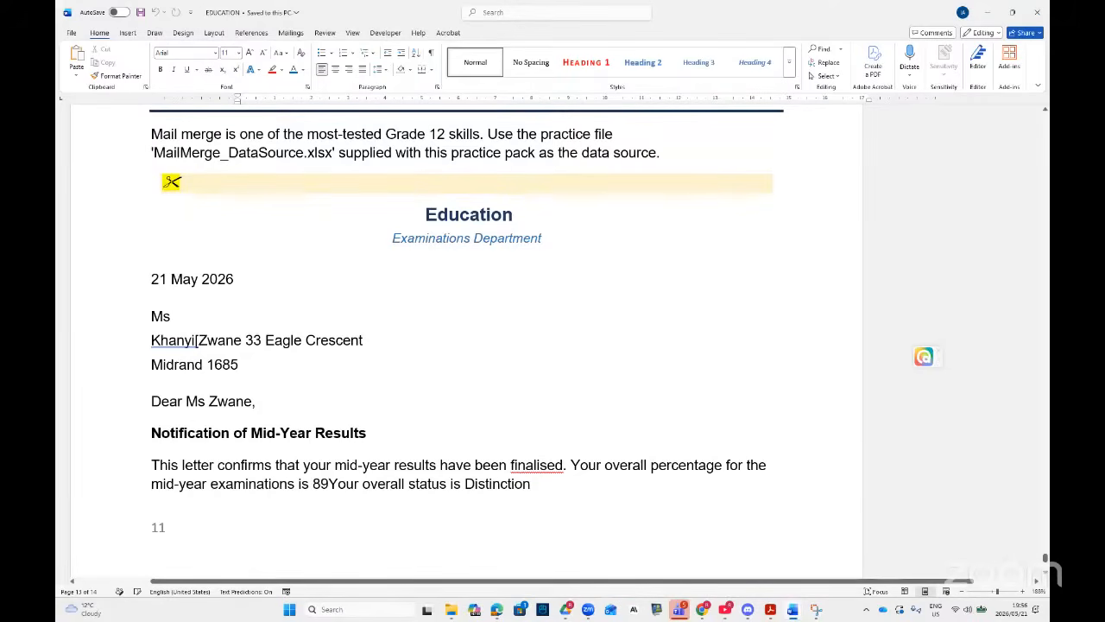
# - Add an empty line below the last SIRANTWI SOURCE note at the end of the document
pyautogui.moveTo(1045, 558); pyautogui.dragTo(1046, 563)
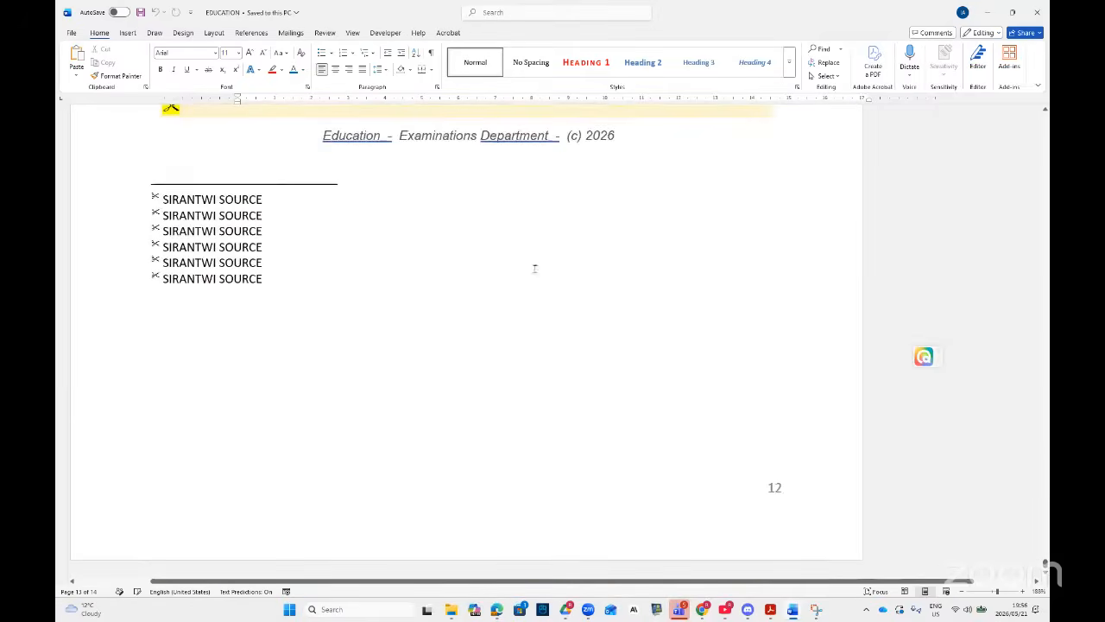
pyautogui.scroll(3, 458, 236)
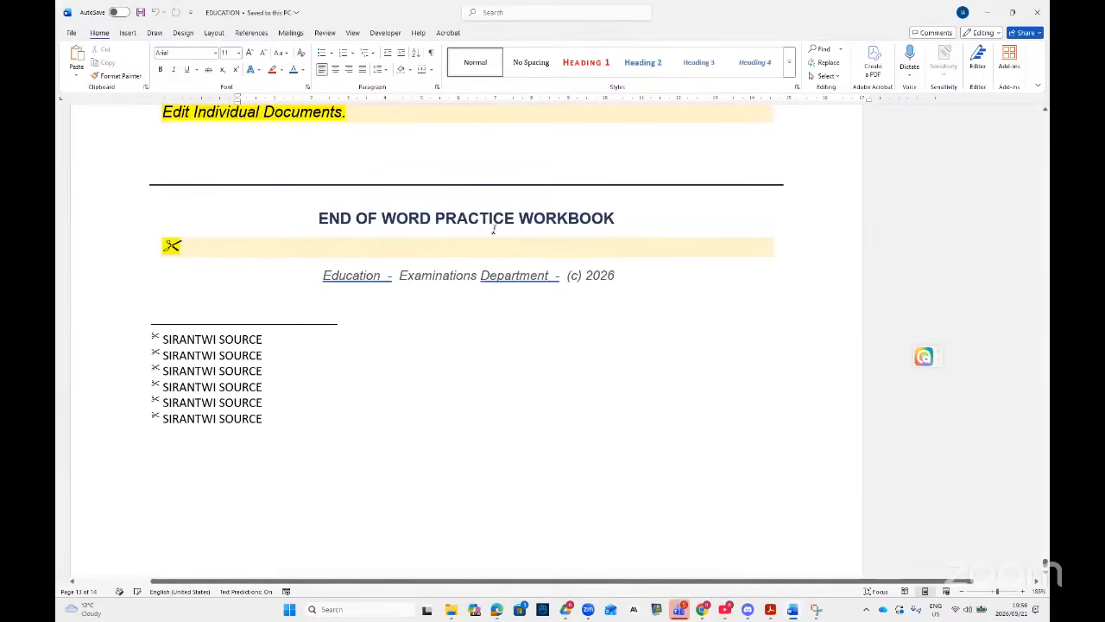
pyautogui.scroll(-3, 630, 315)
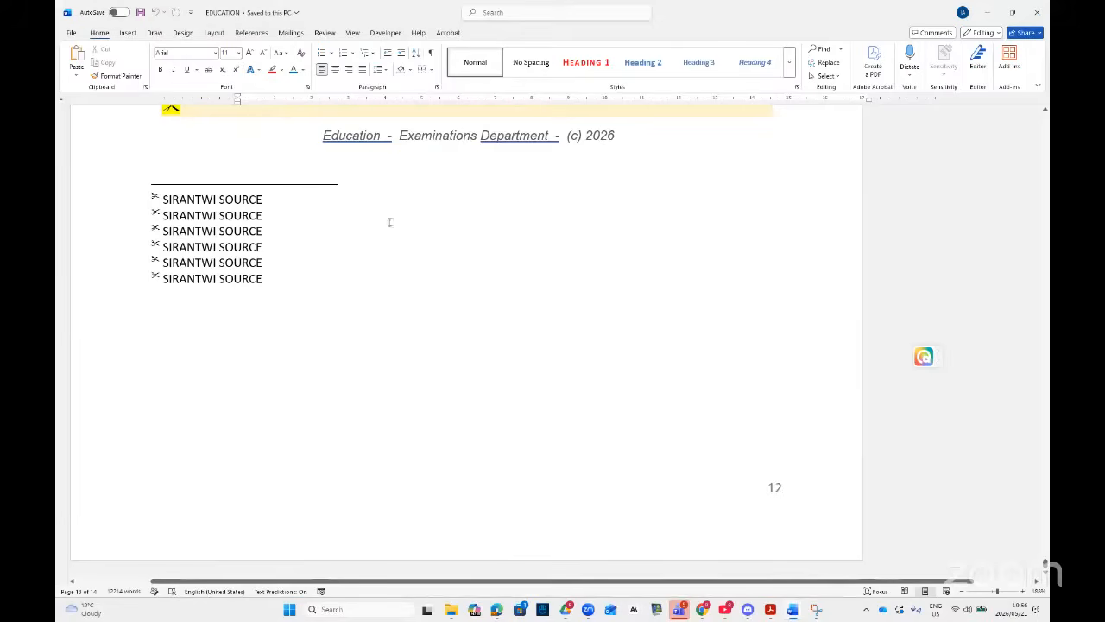
pyautogui.click(299, 273)
pyautogui.press('Return')
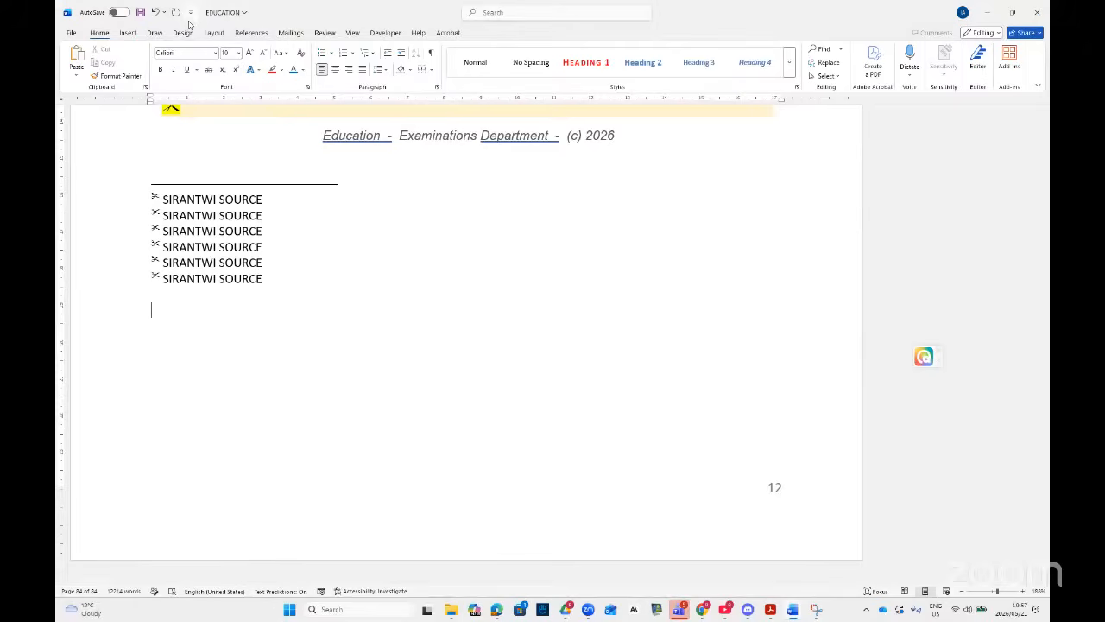
pyautogui.click(128, 33)
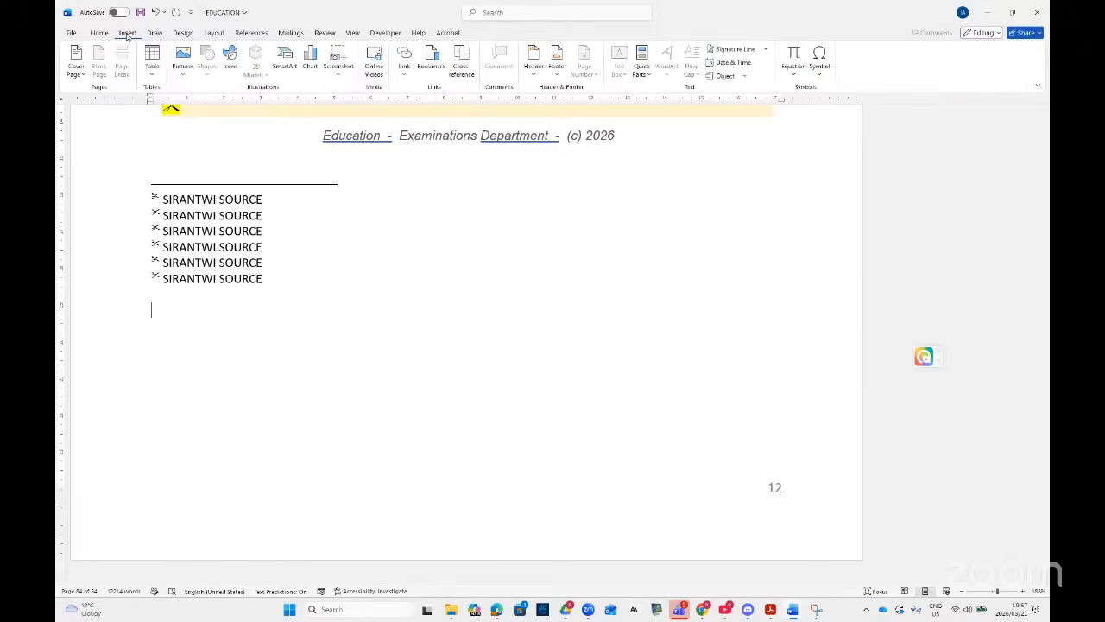
pyautogui.click(181, 81)
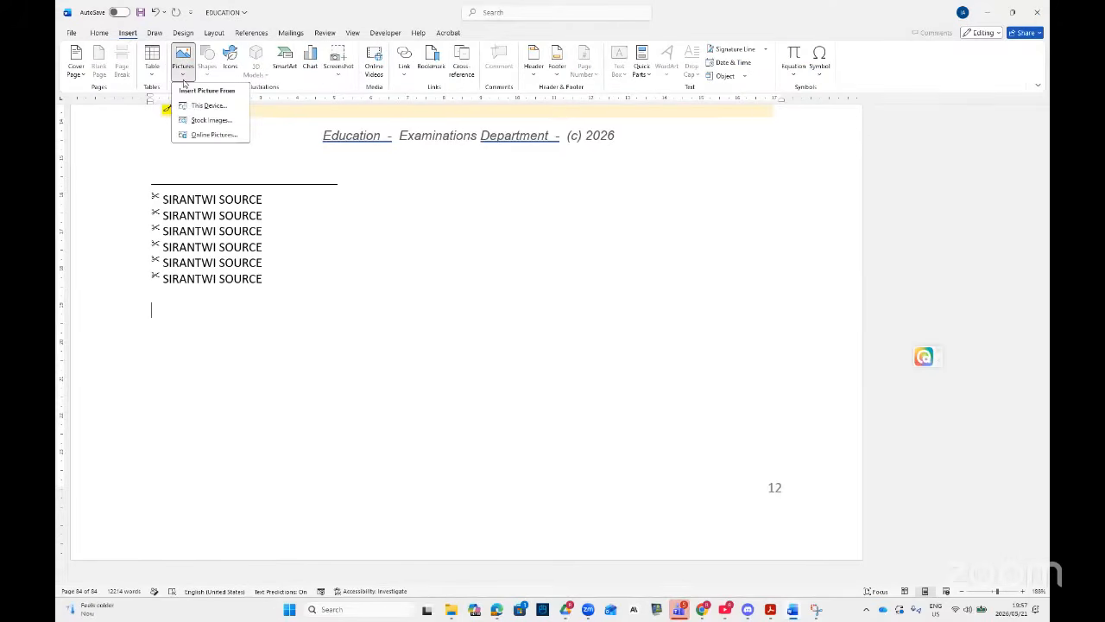
pyautogui.click(207, 106)
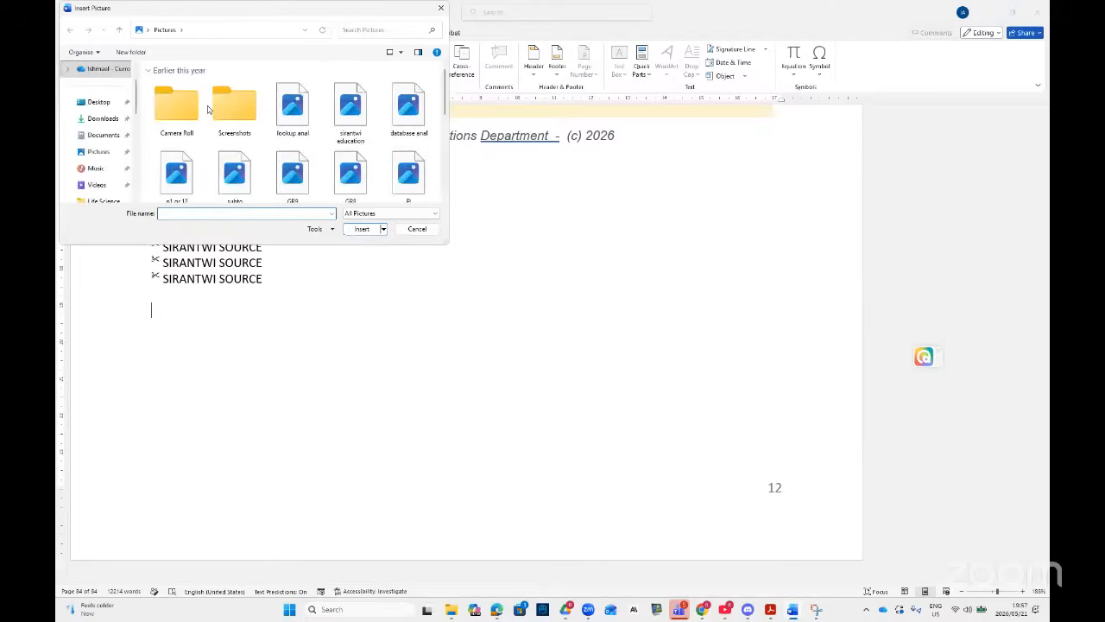
pyautogui.click(439, 9)
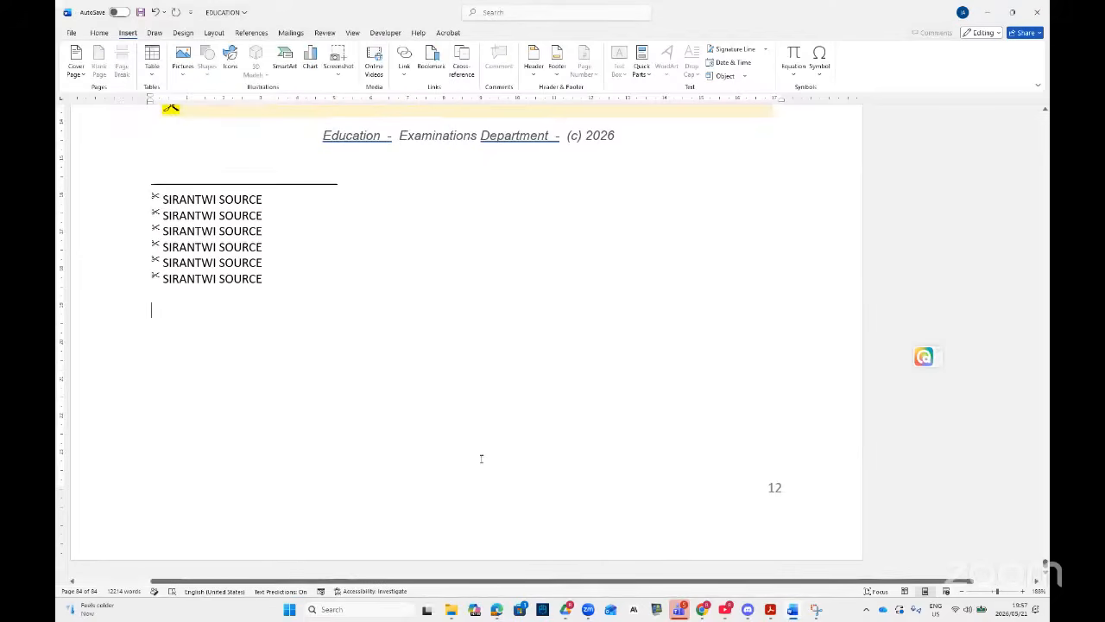
# - Look through the data files of the Grade 12 DBE PAPER 1 practice folder and return to the TERM 2 weekly test folder
pyautogui.moveTo(458, 614)
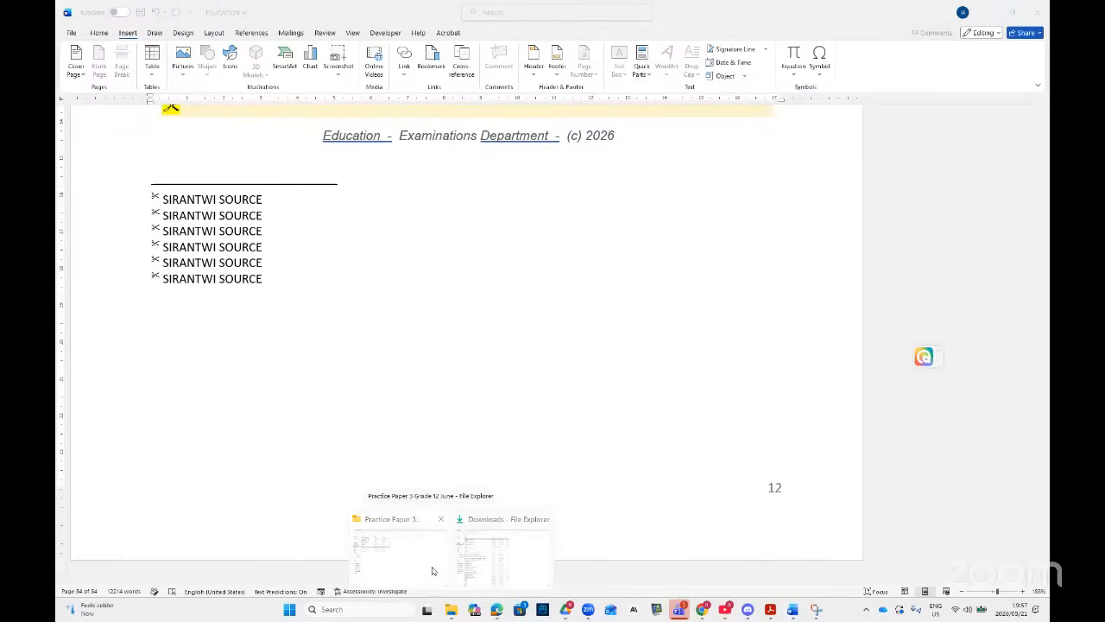
pyautogui.click(432, 571)
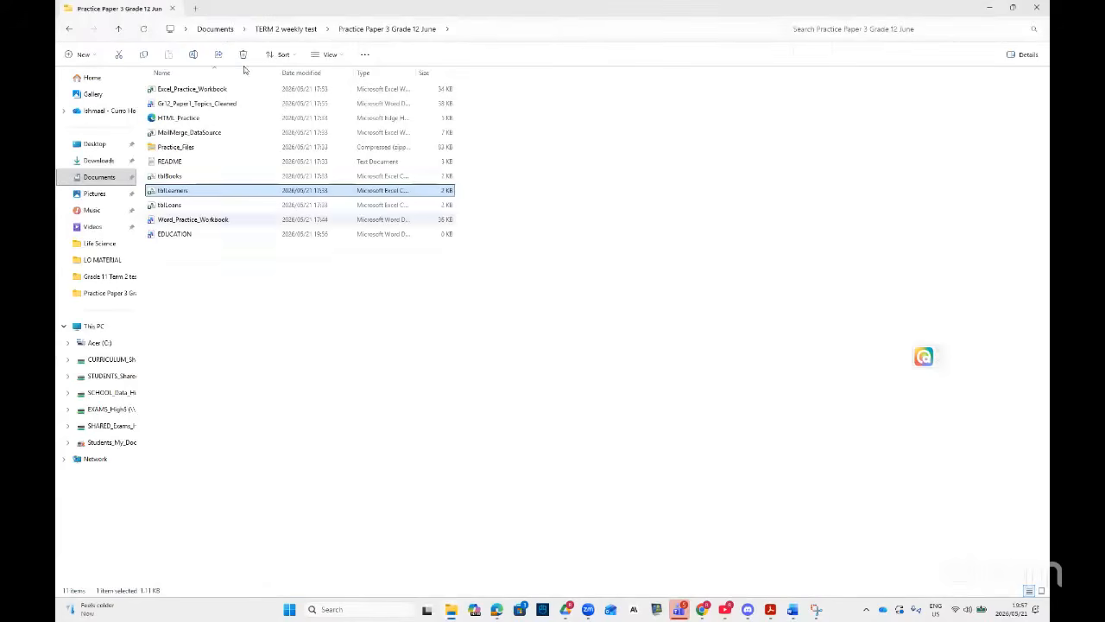
pyautogui.click(288, 29)
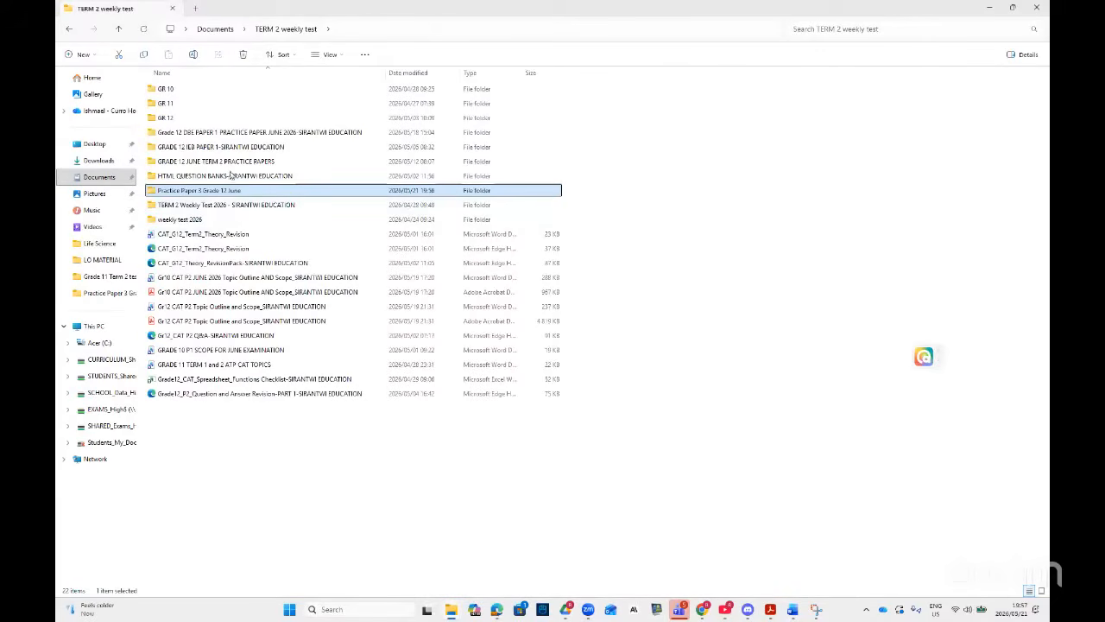
pyautogui.click(243, 136)
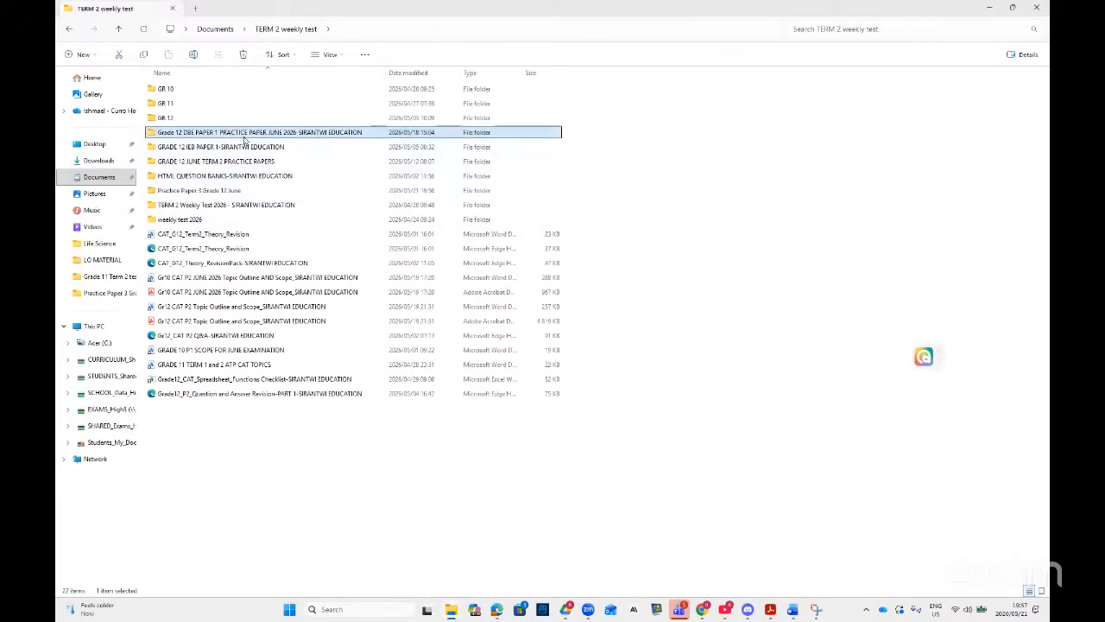
pyautogui.doubleClick(243, 136)
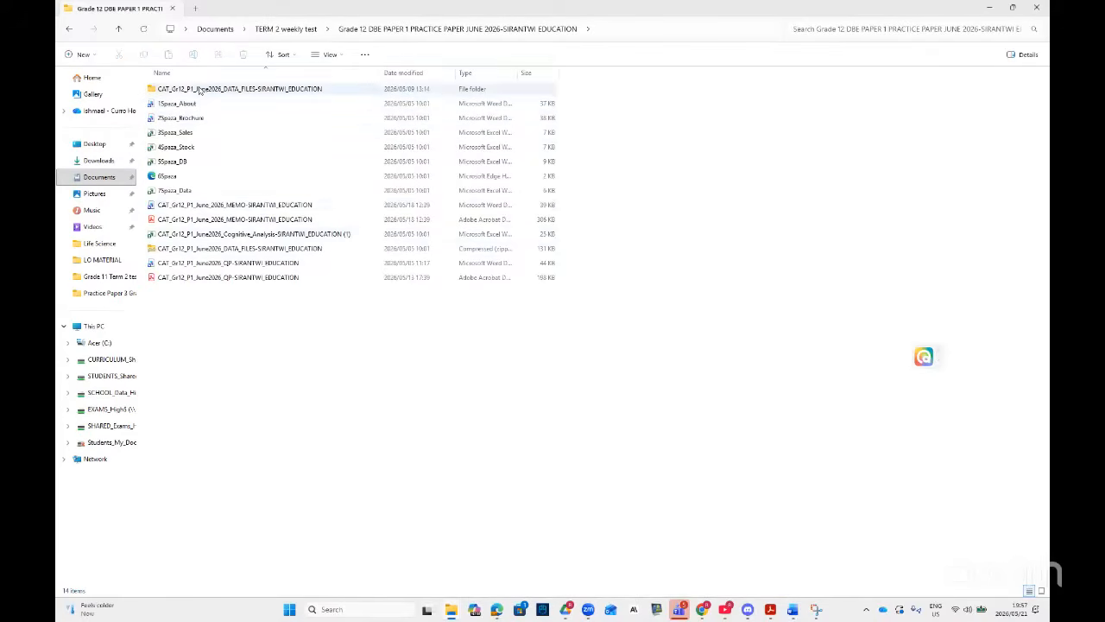
pyautogui.doubleClick(189, 89)
pyautogui.doubleClick(189, 89)
pyautogui.doubleClick(189, 88)
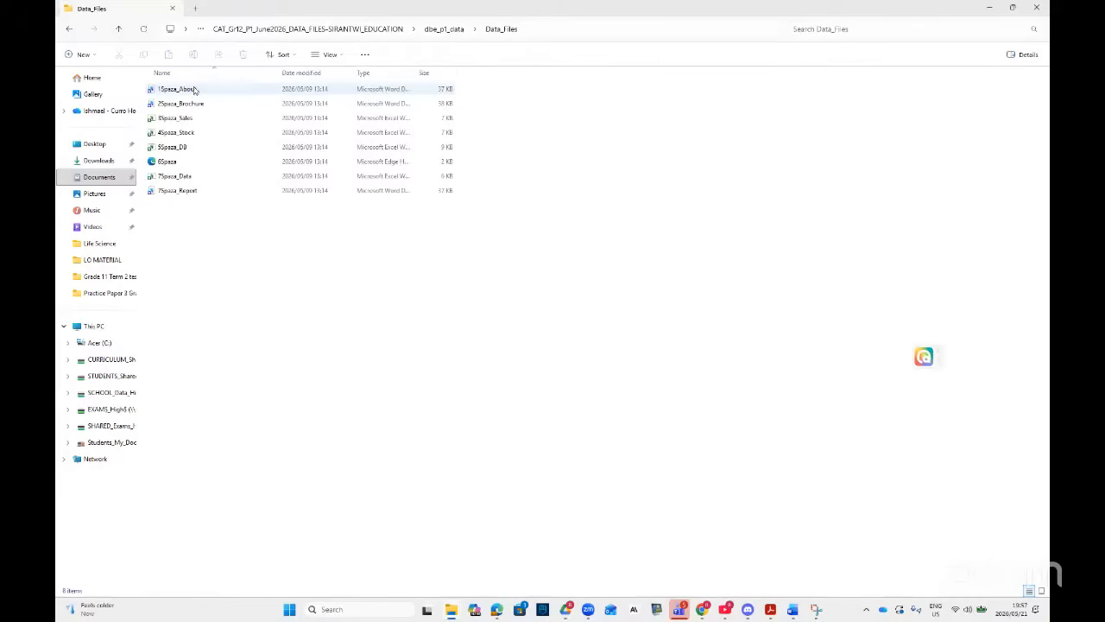
pyautogui.click(290, 33)
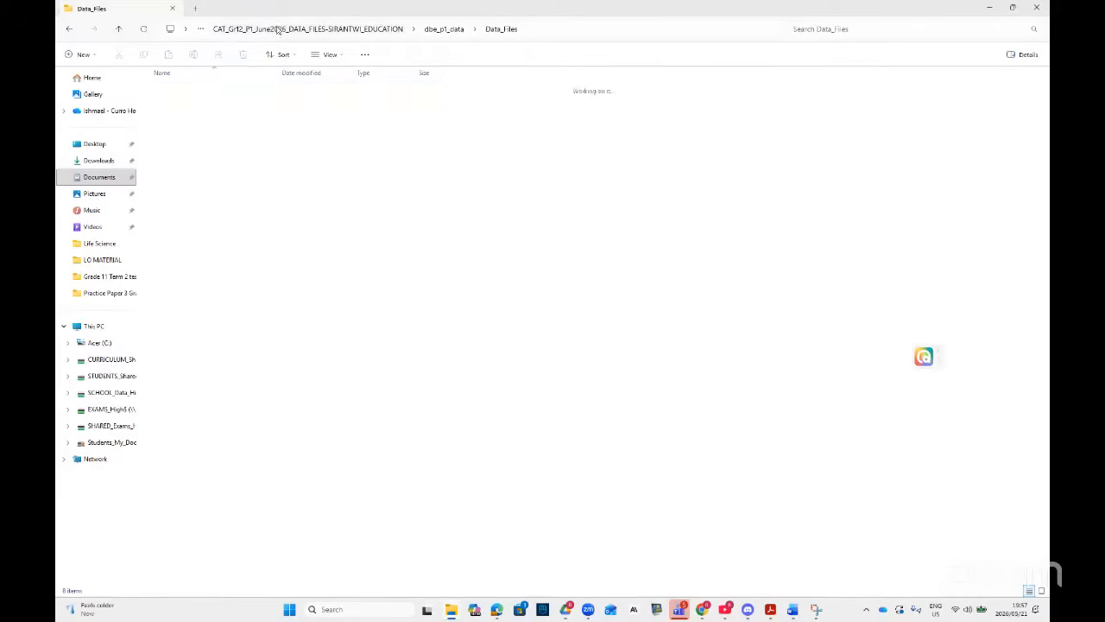
pyautogui.click(256, 33)
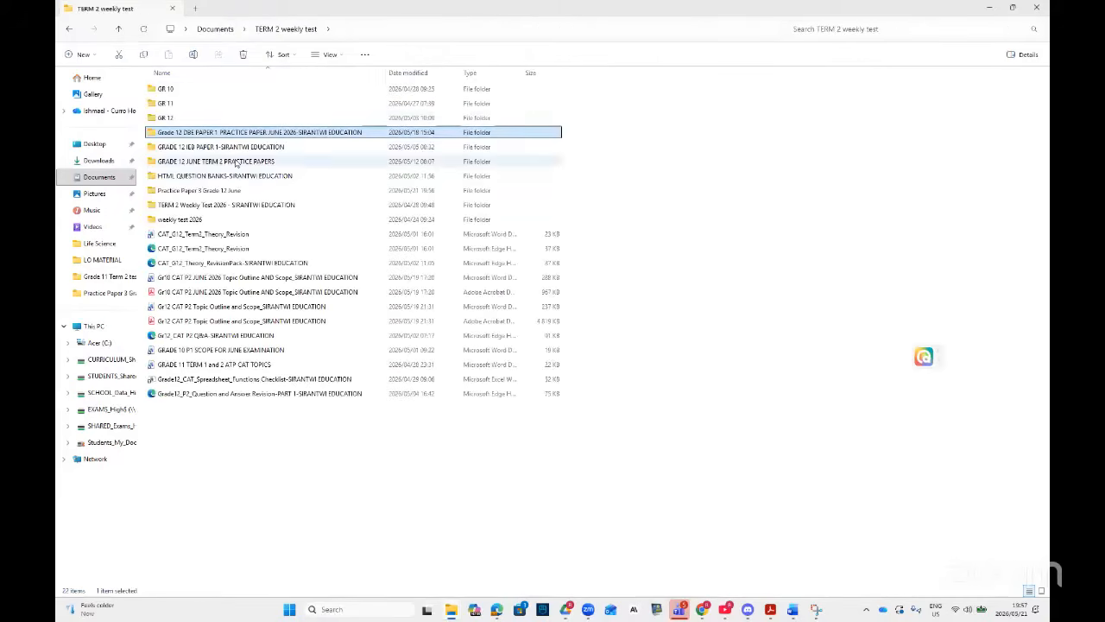
# - Insert the robot picture from the PAPER 1 SECOND EDITION data files below the mid-year results paragraph in the Word_Practice_Workbook letter
pyautogui.doubleClick(216, 162)
pyautogui.click(177, 91)
pyautogui.doubleClick(179, 91)
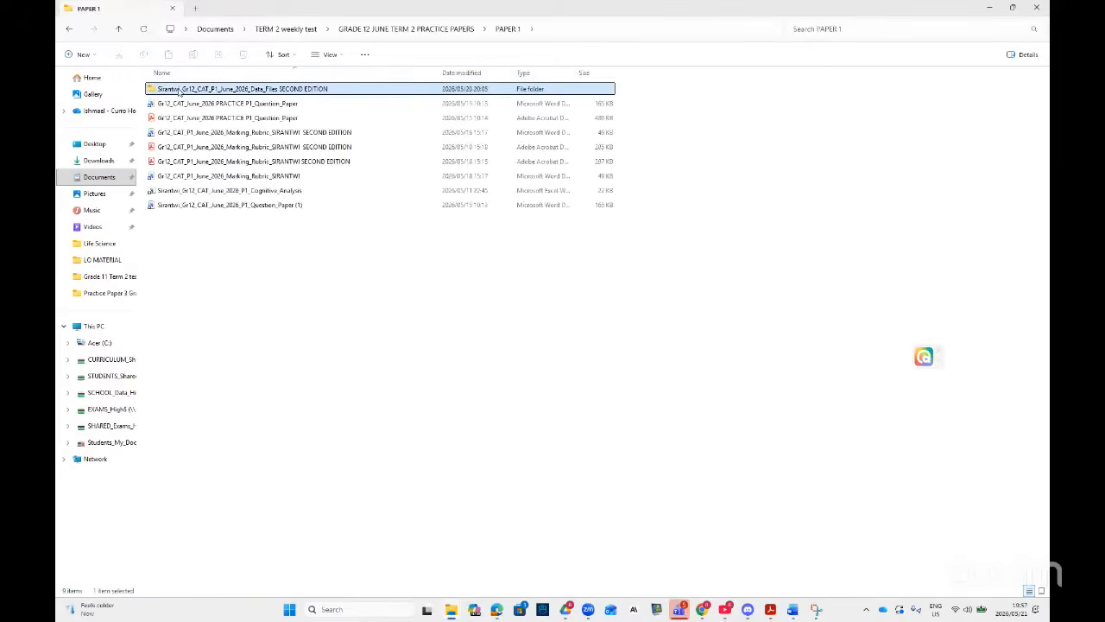
pyautogui.doubleClick(178, 89)
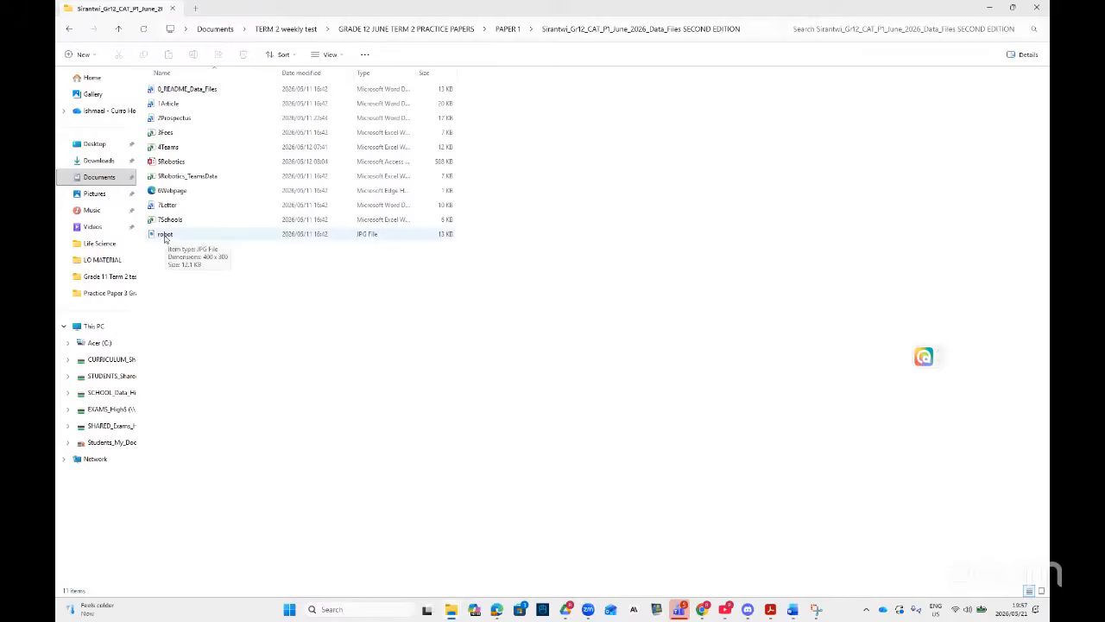
pyautogui.moveTo(165, 240); pyautogui.dragTo(578, 536)
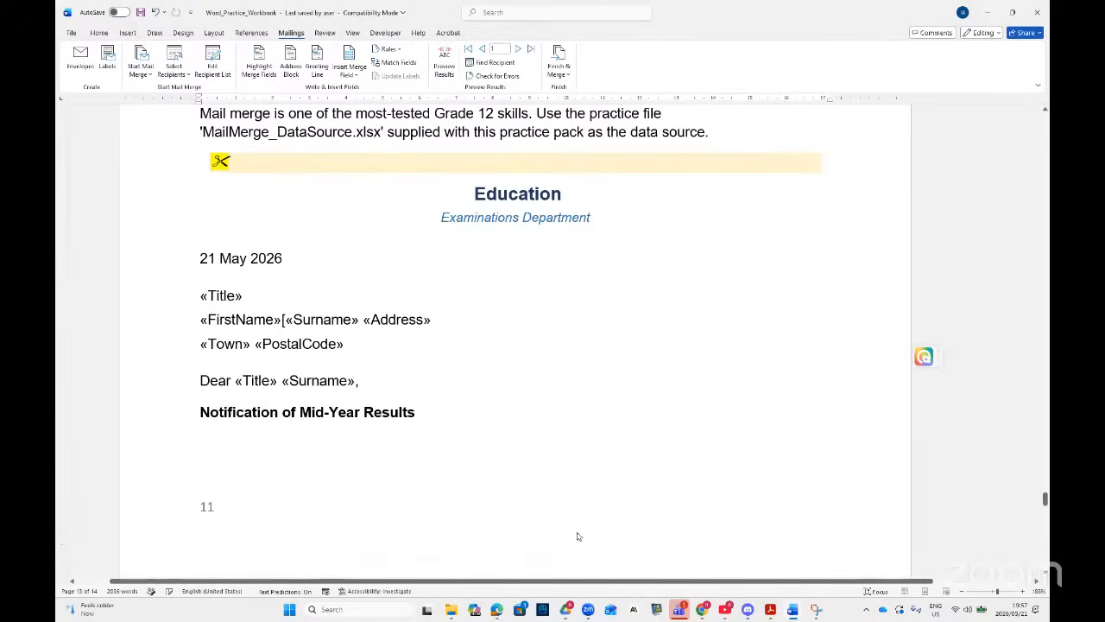
pyautogui.scroll(-7, 527, 510)
pyautogui.scroll(-4, 528, 509)
pyautogui.scroll(4, 528, 509)
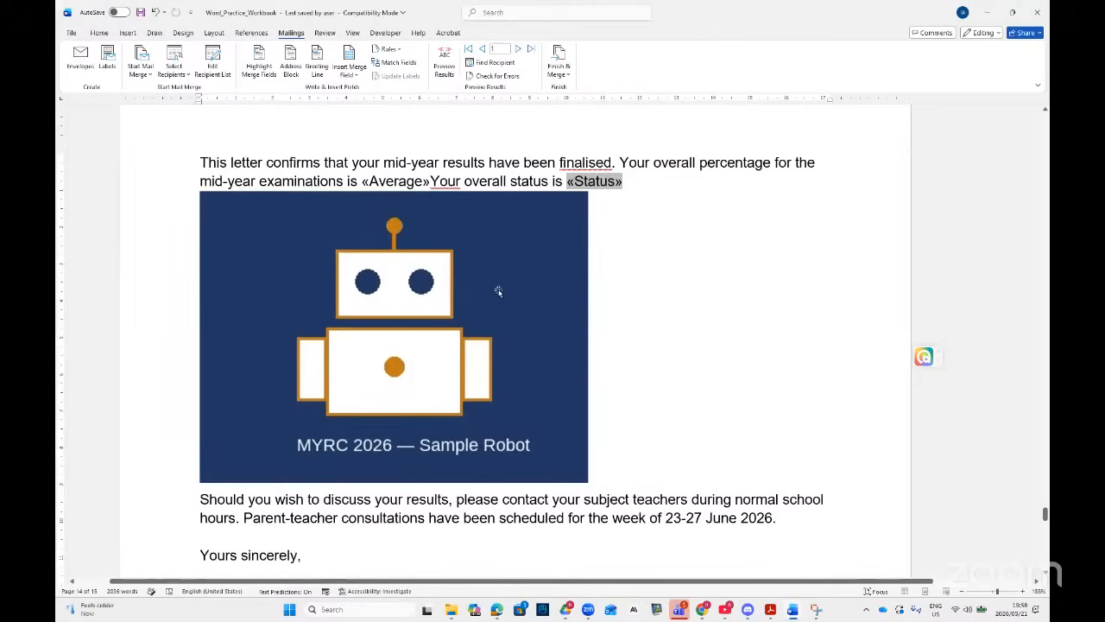
# - Set the robot picture's text wrapping to Square so the letter text flows around it
pyautogui.moveTo(518, 301); pyautogui.dragTo(501, 285)
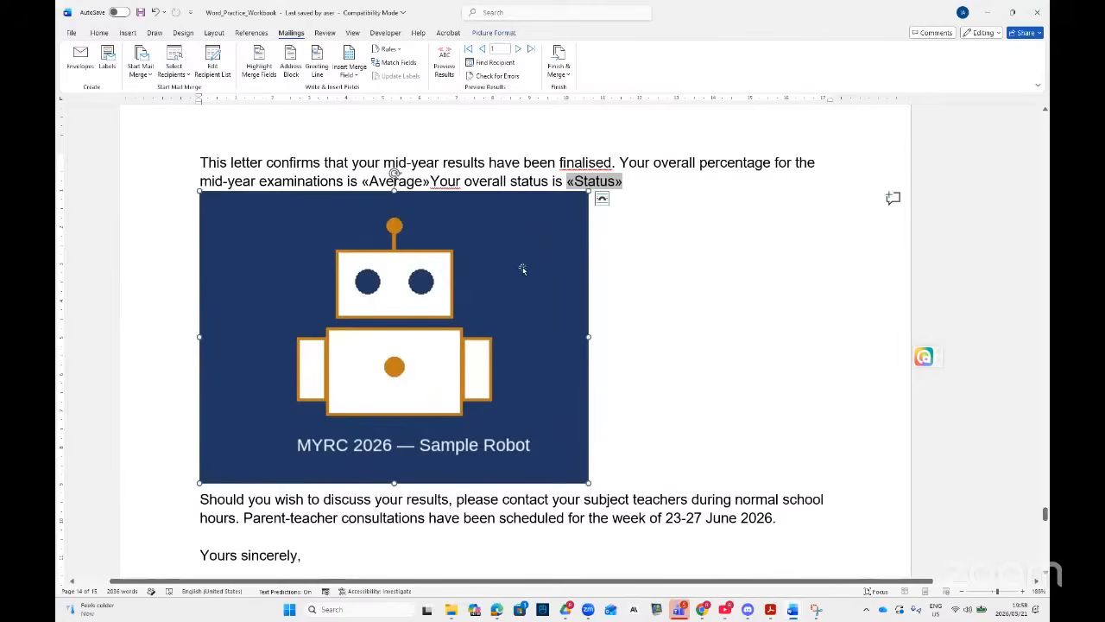
pyautogui.click(602, 200)
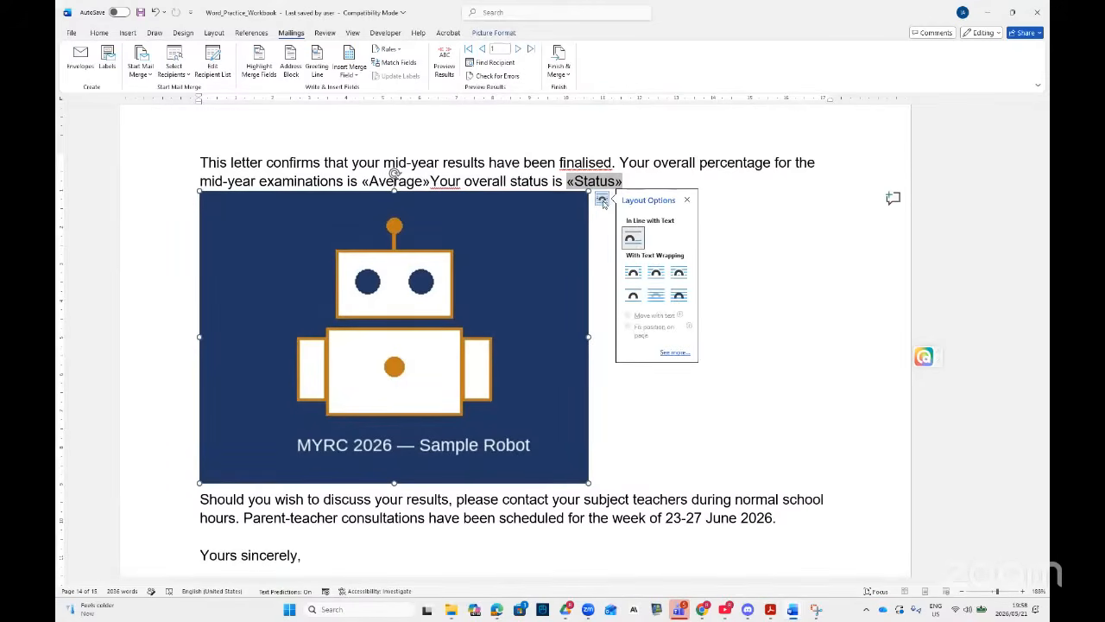
pyautogui.click(633, 273)
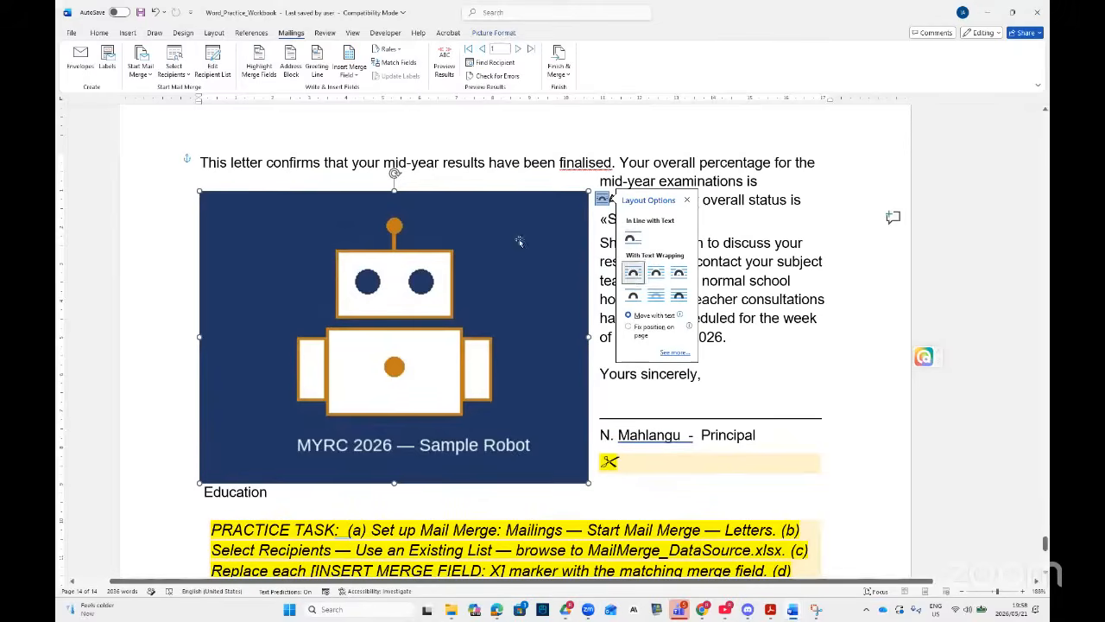
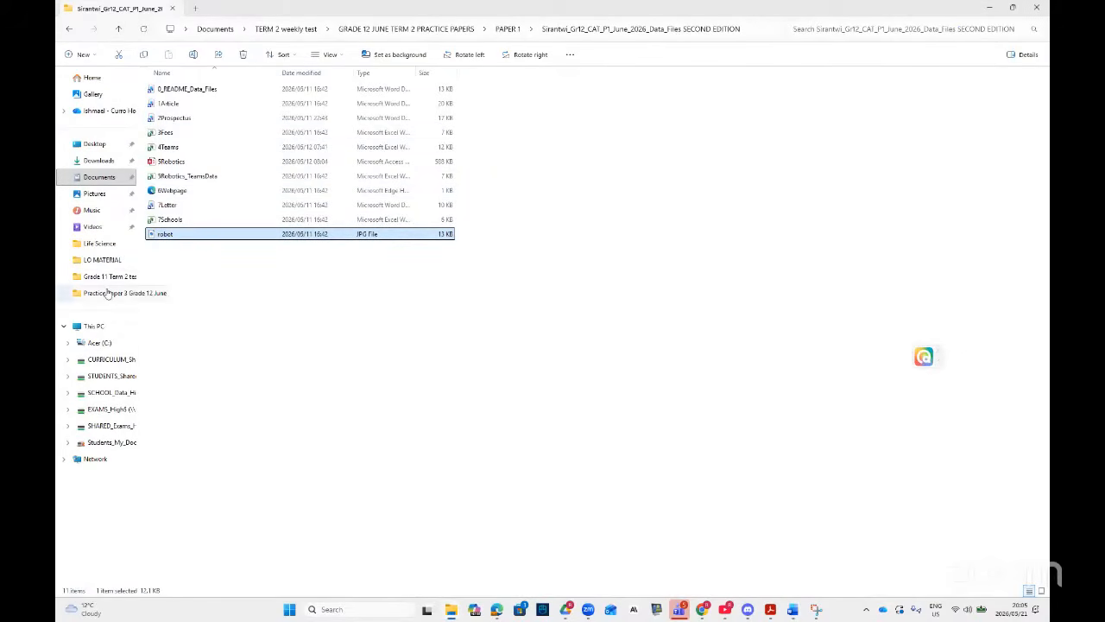
# - Open Excel_Practice_Workbook from the Practice Paper 3 Grade 12 June folder, maximize it and go to its Basic_Formatting sheet
pyautogui.click(108, 293)
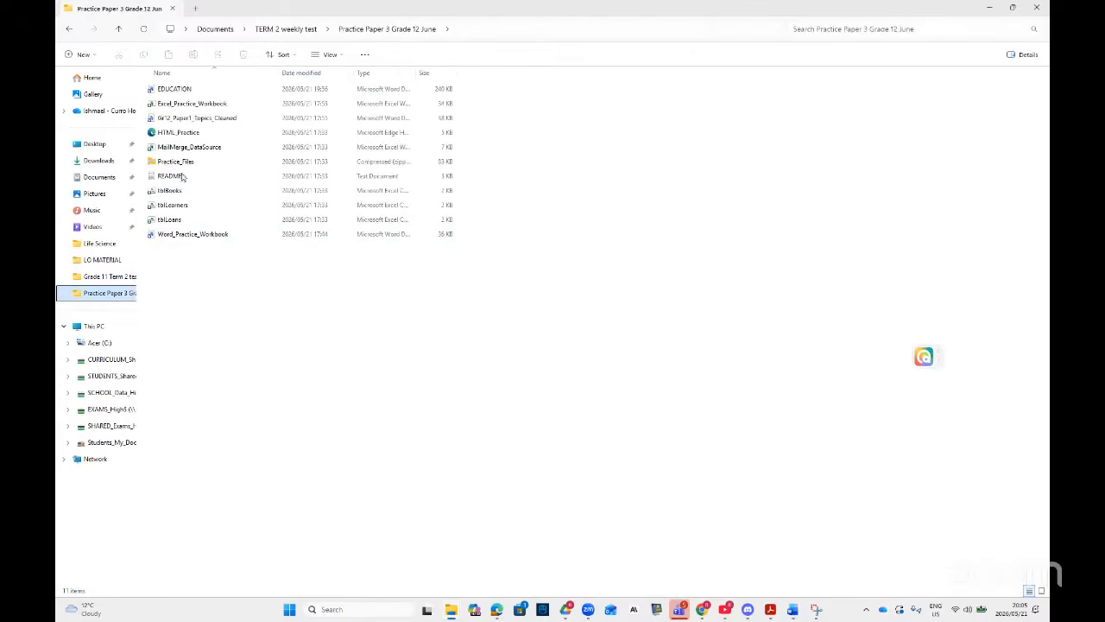
pyautogui.click(174, 105)
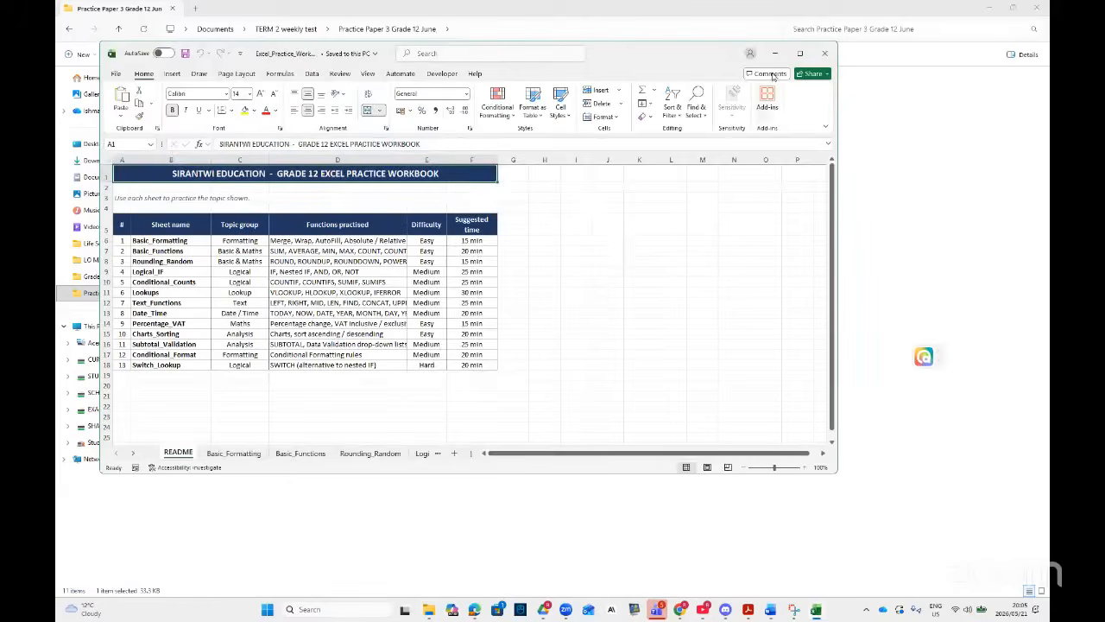
pyautogui.click(800, 53)
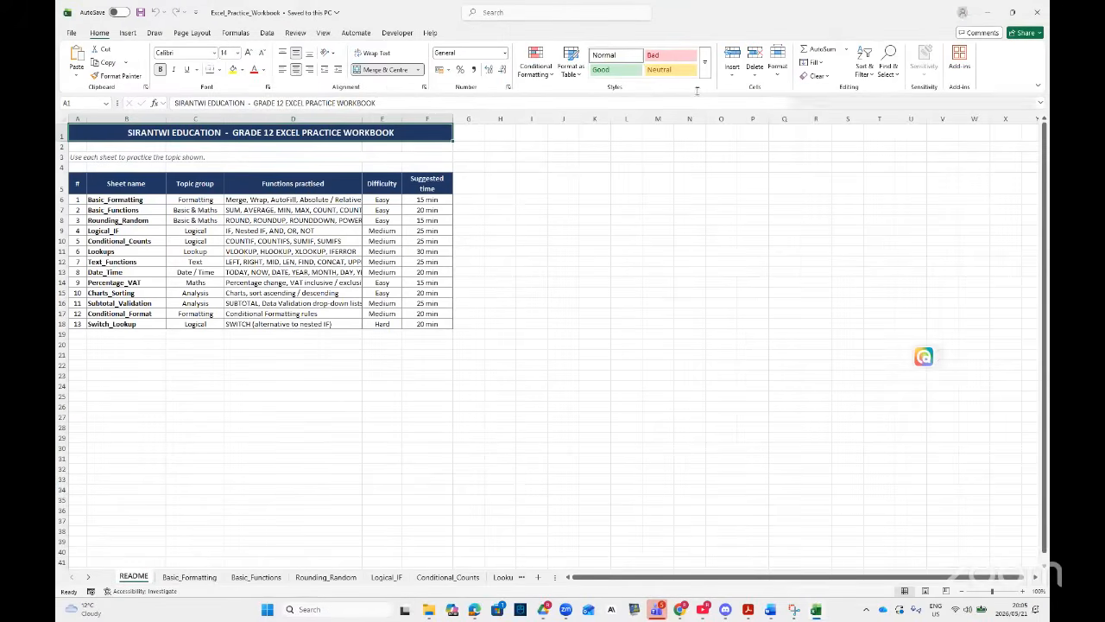
pyautogui.click(189, 577)
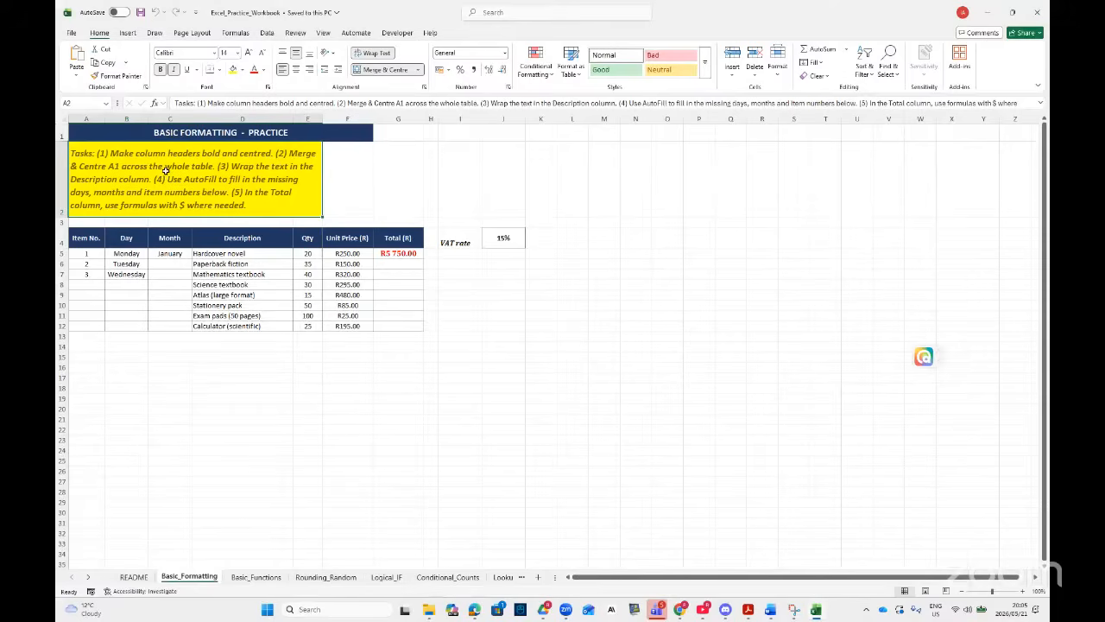
pyautogui.click(271, 357)
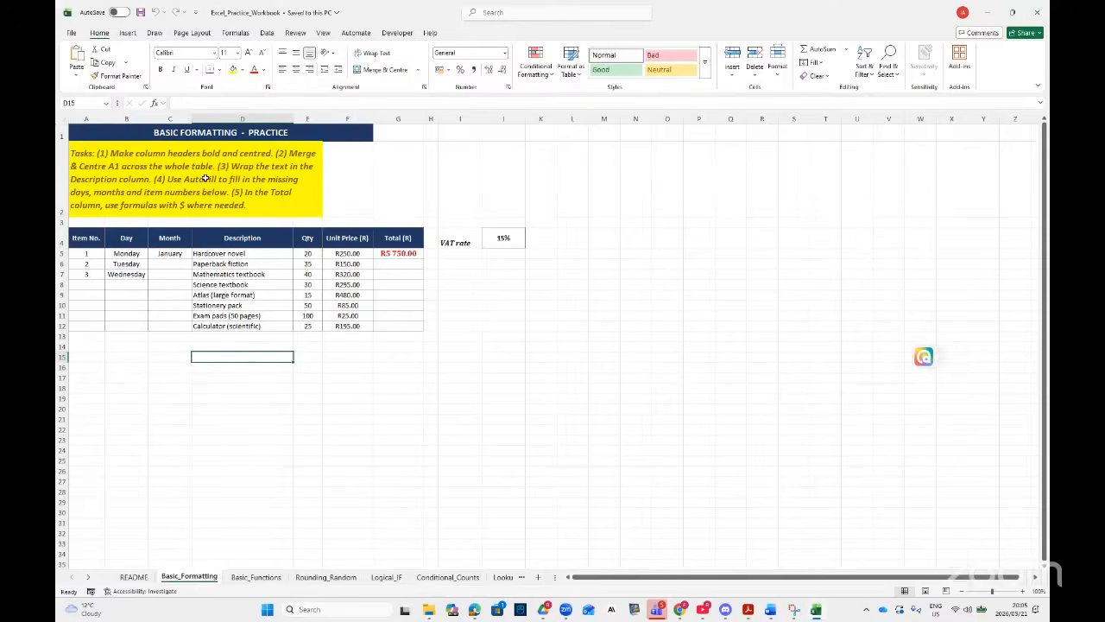
# - Select the BASIC FORMATTING title row from A1 through column G and open Format Cells for it
pyautogui.click(193, 132)
pyautogui.rightClick(194, 132)
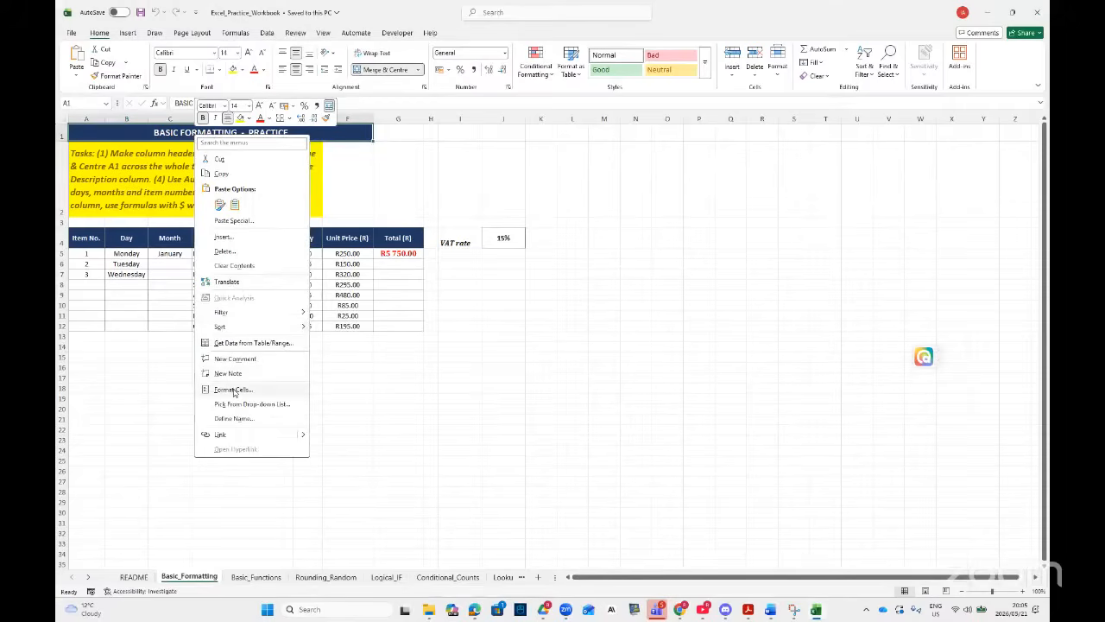
pyautogui.press('Escape')
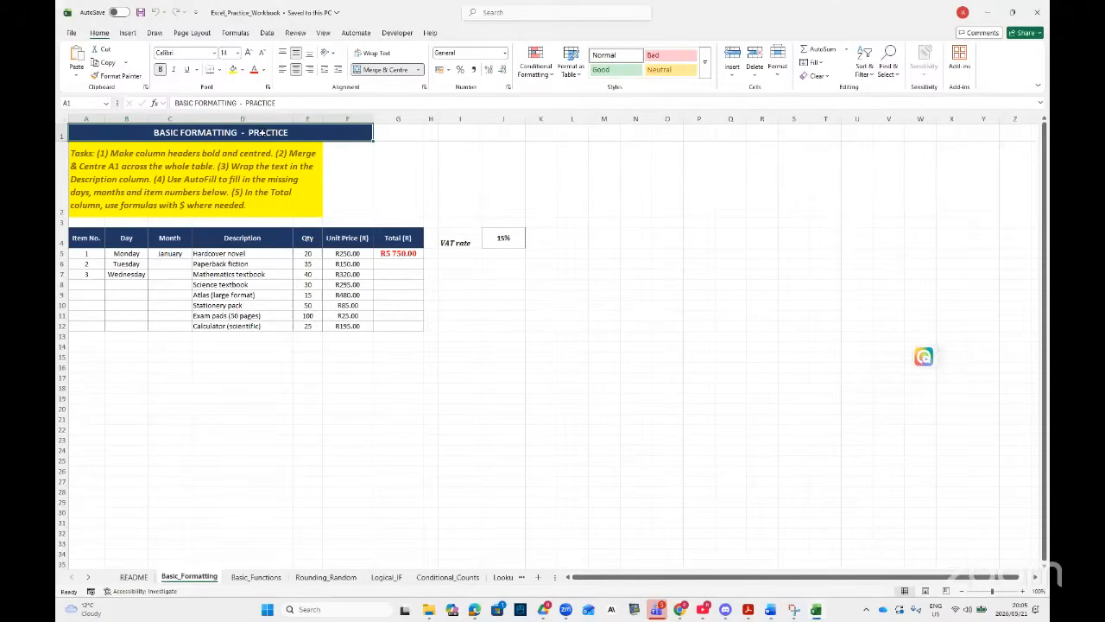
pyautogui.moveTo(332, 134); pyautogui.dragTo(389, 137)
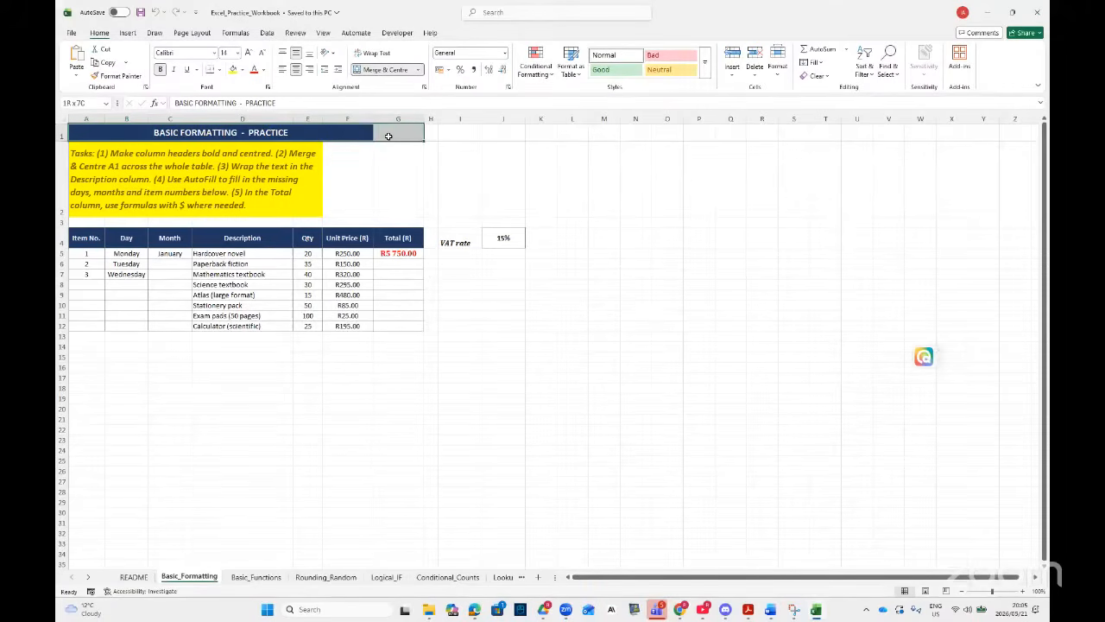
pyautogui.click(486, 12)
pyautogui.write('CELL')
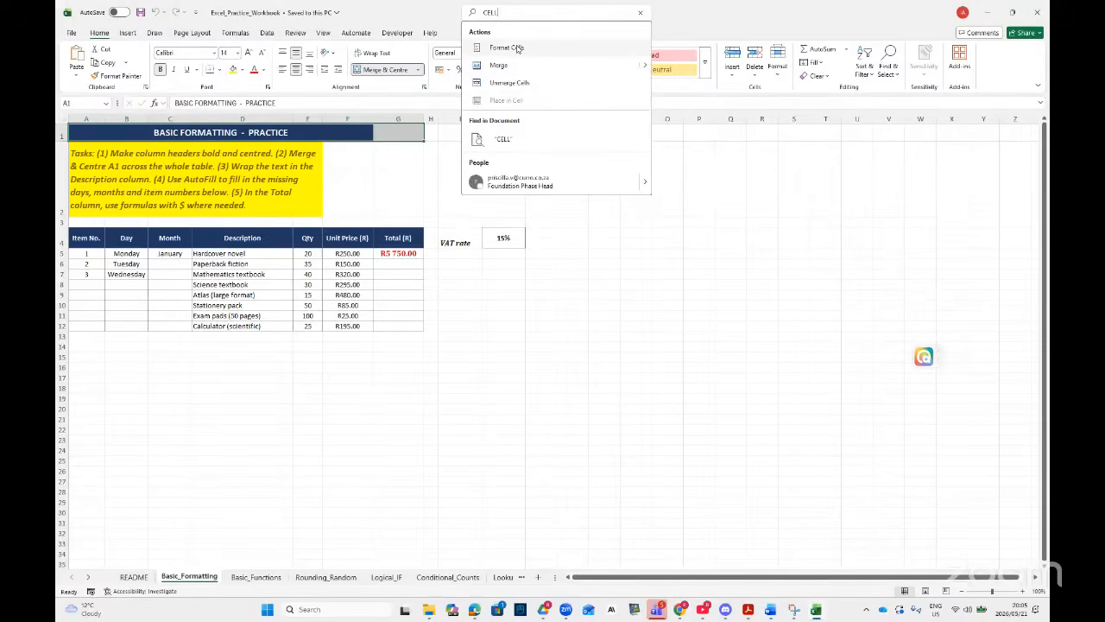
pyautogui.click(518, 49)
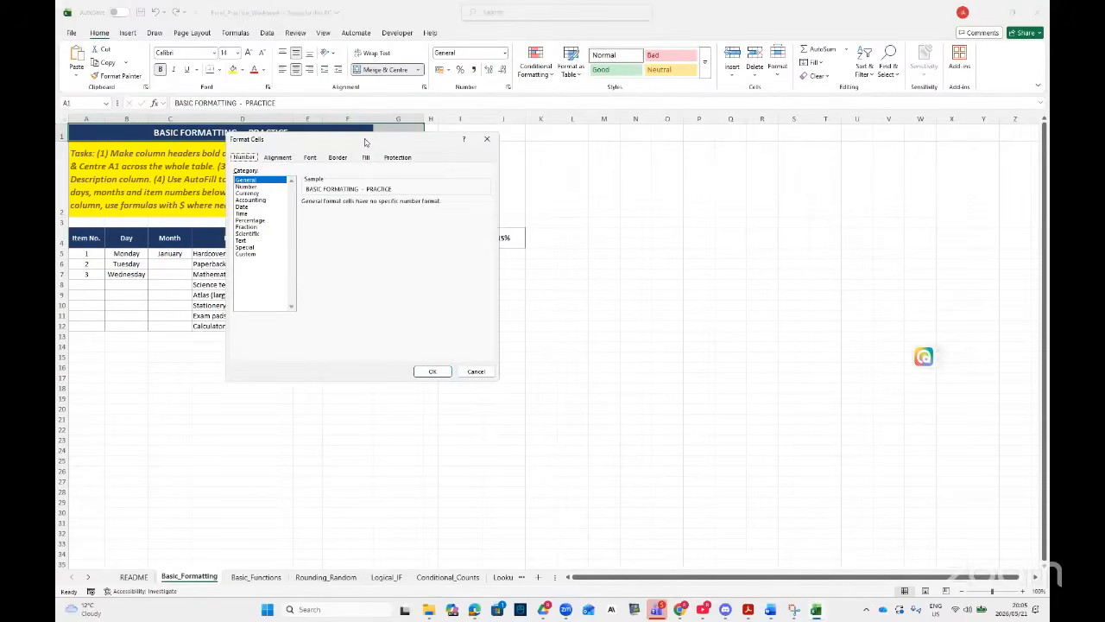
# - Review the alignment, font, border, fill and protection options in Format Cells, and close the dialog without applying anything
pyautogui.moveTo(365, 140); pyautogui.dragTo(580, 185)
pyautogui.click(497, 205)
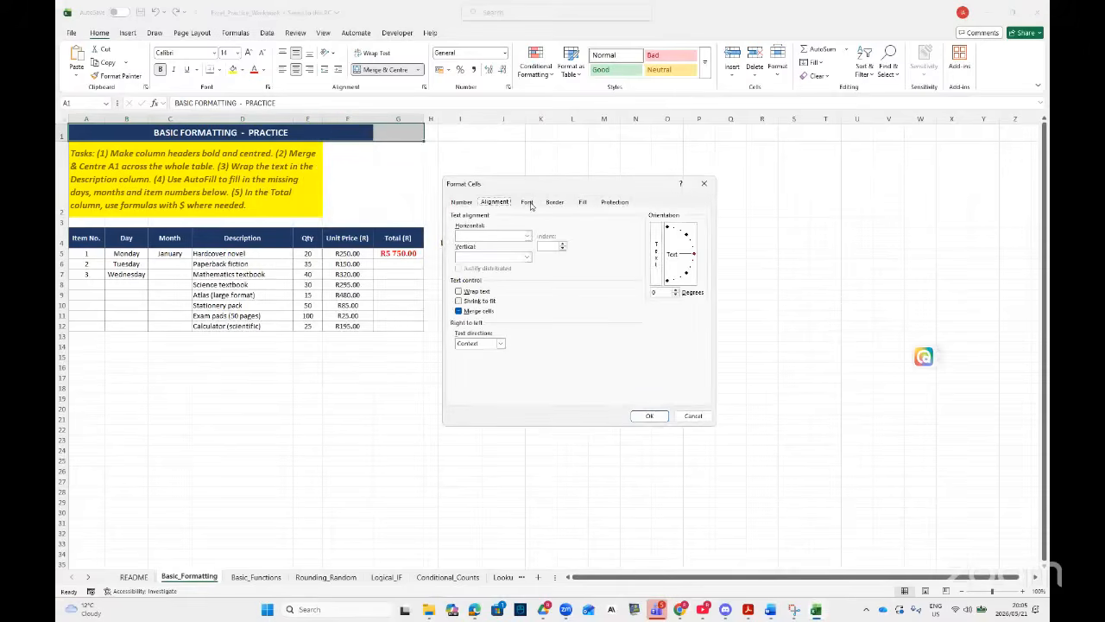
pyautogui.click(528, 204)
pyautogui.click(560, 202)
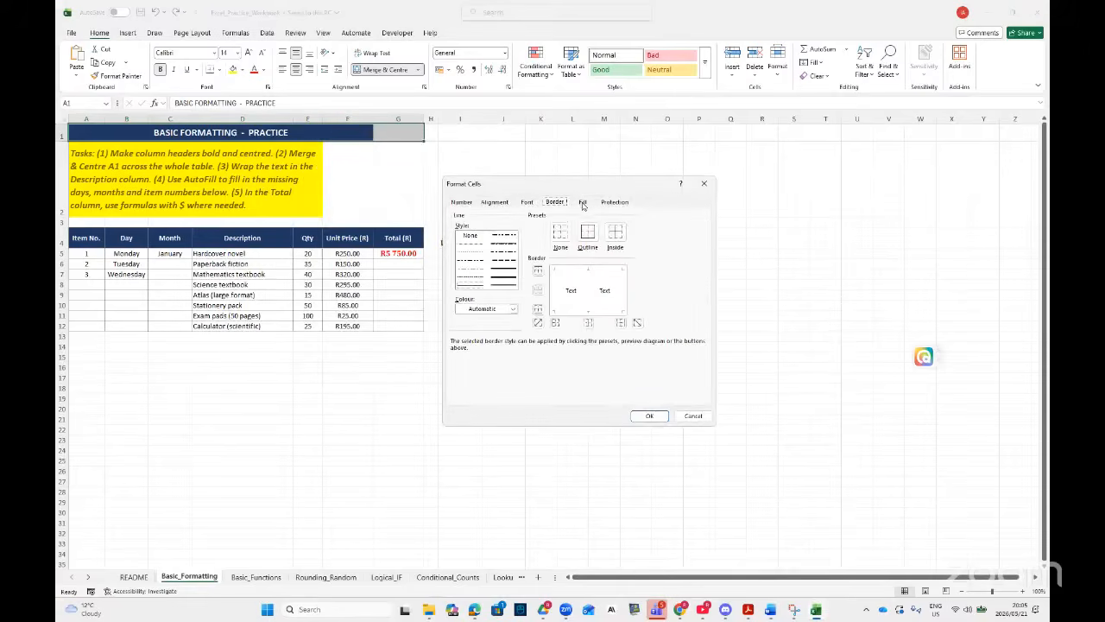
pyautogui.click(583, 203)
pyautogui.click(615, 203)
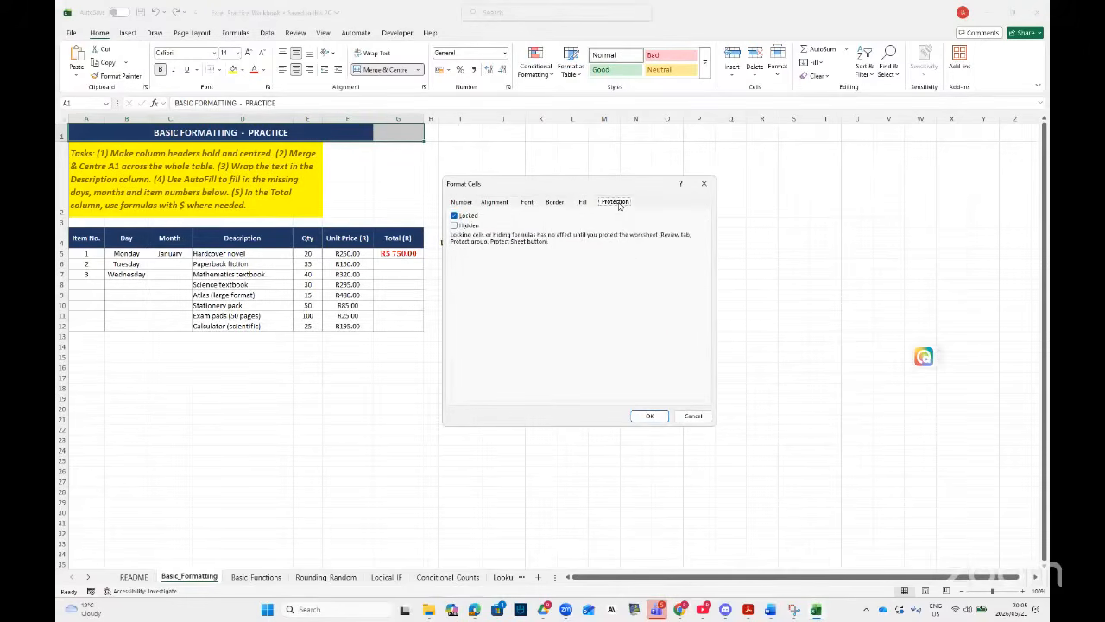
pyautogui.click(583, 203)
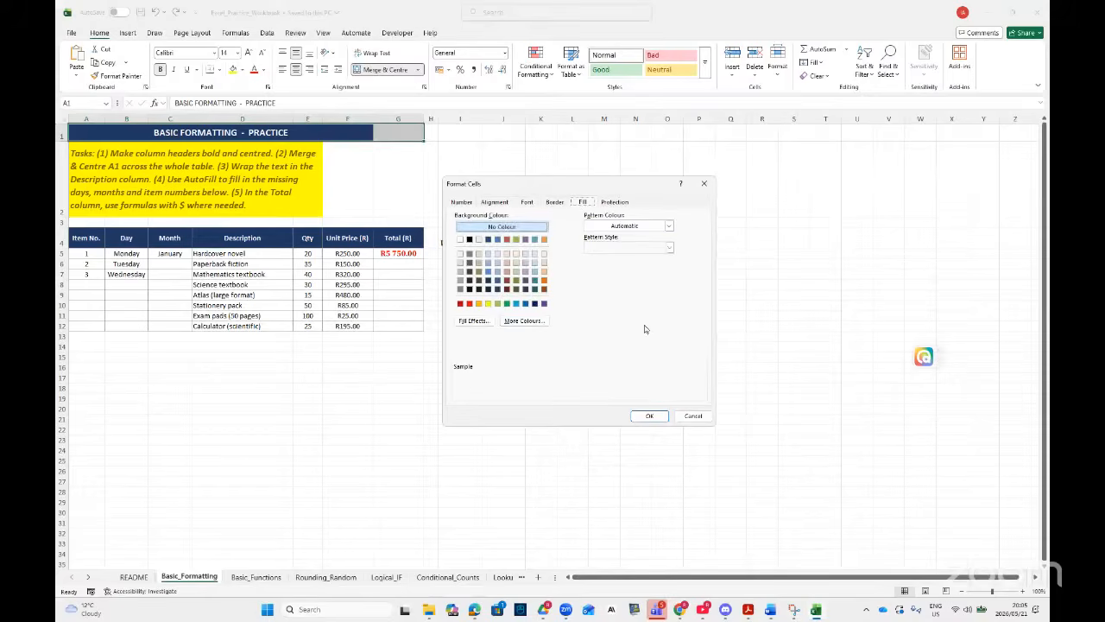
pyautogui.click(693, 416)
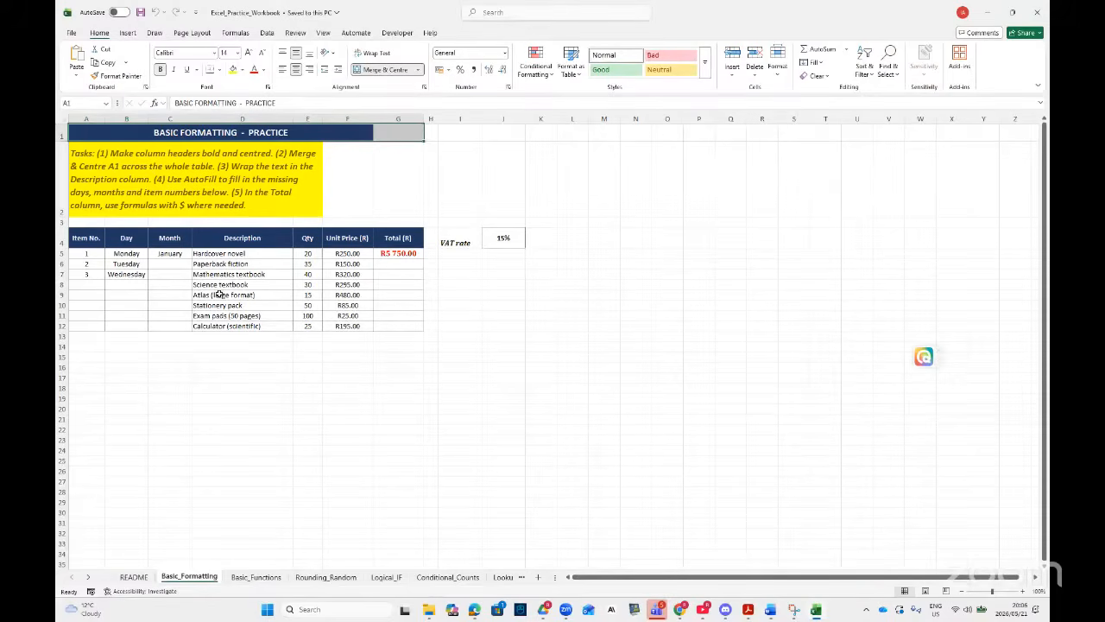
# - Inspect the Total formula for the Hardcover novel row in G5 and its reference to the VAT rate cell
pyautogui.click(311, 336)
pyautogui.click(404, 253)
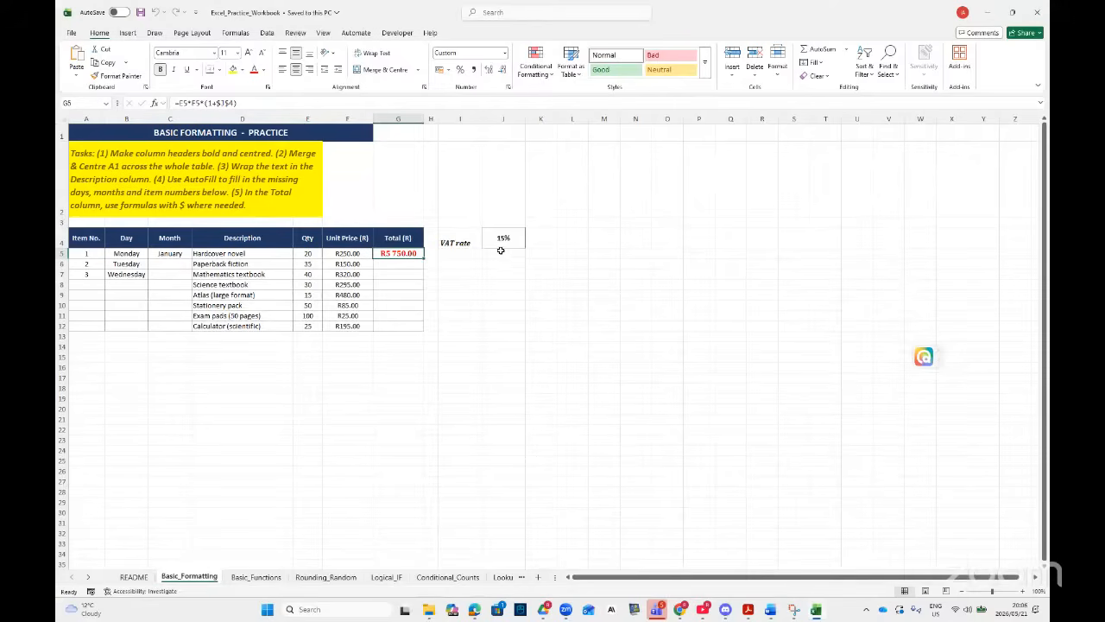
pyautogui.click(457, 256)
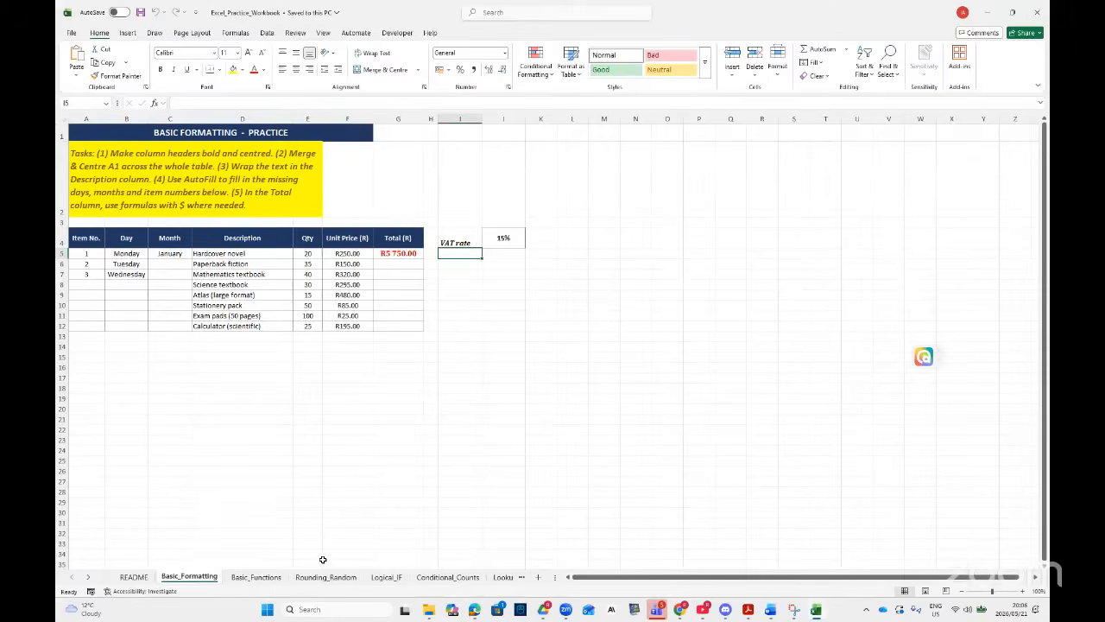
# - Go to the Basic_Functions sheet and extend the selection over the title and task text to column F
pyautogui.click(256, 577)
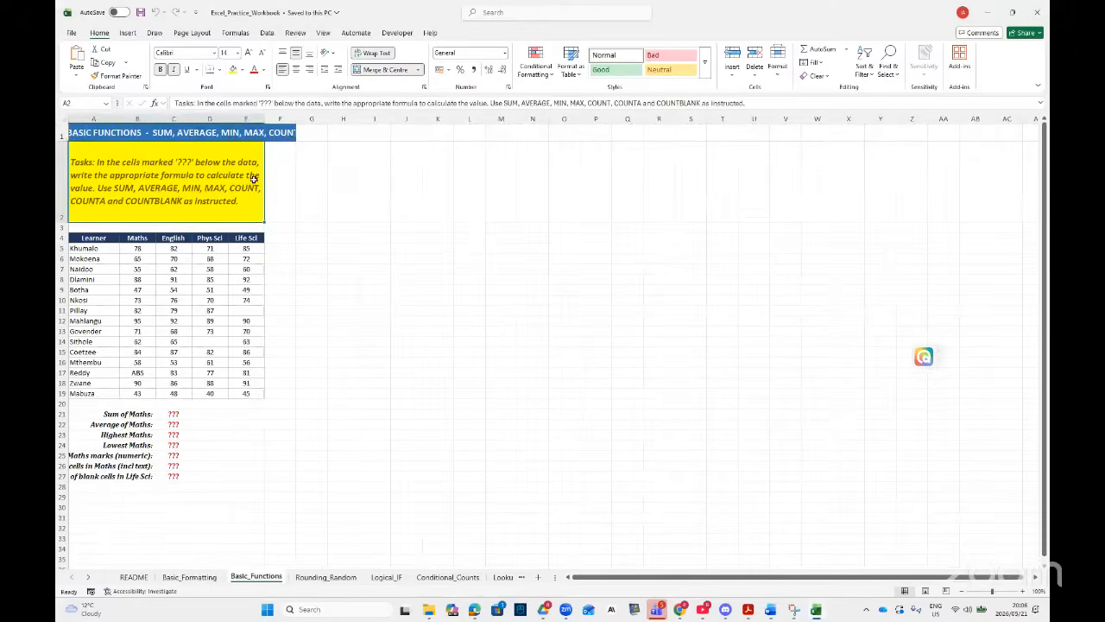
pyautogui.hotkey('shift', 'Right')
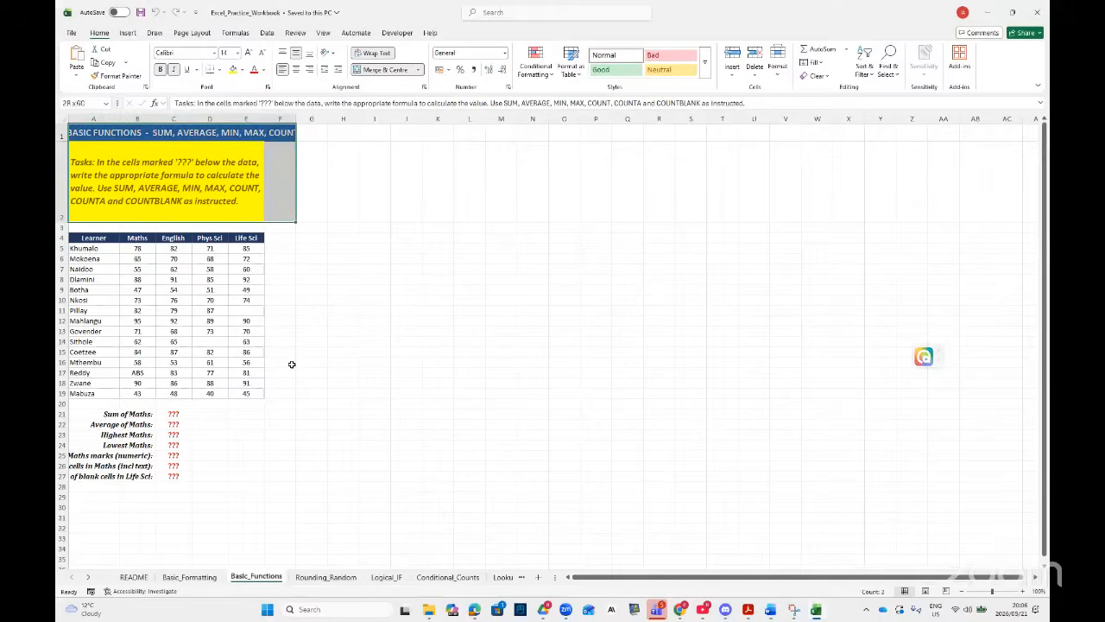
# - Increase the font size of the title and task text one increment, and that of A4:G28 three increments
pyautogui.click(248, 53)
pyautogui.click(373, 248)
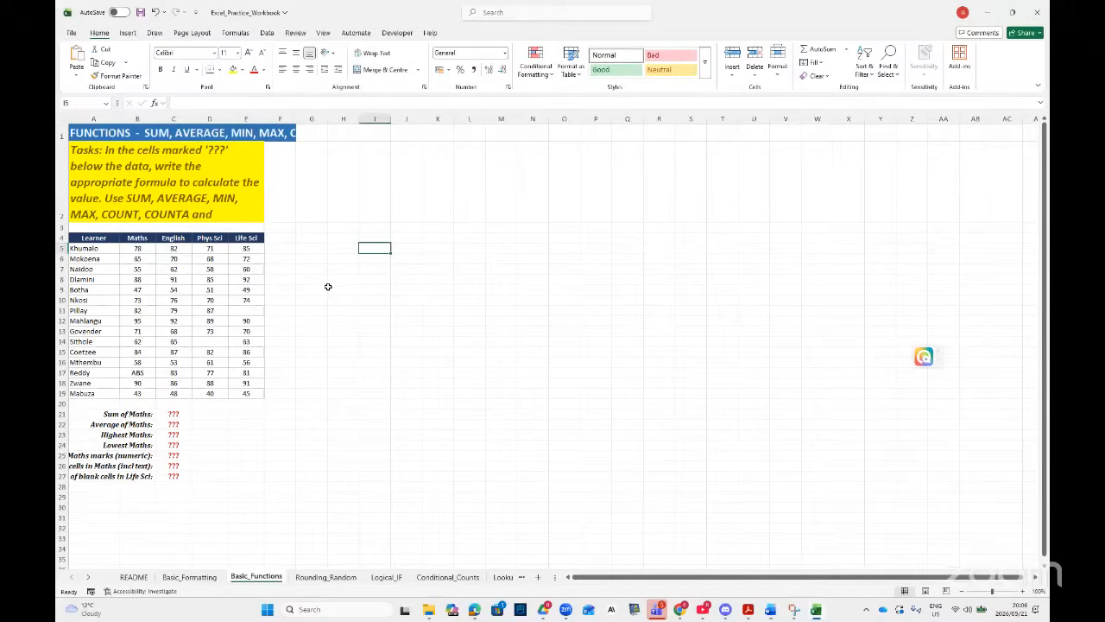
pyautogui.moveTo(81, 242); pyautogui.dragTo(308, 486)
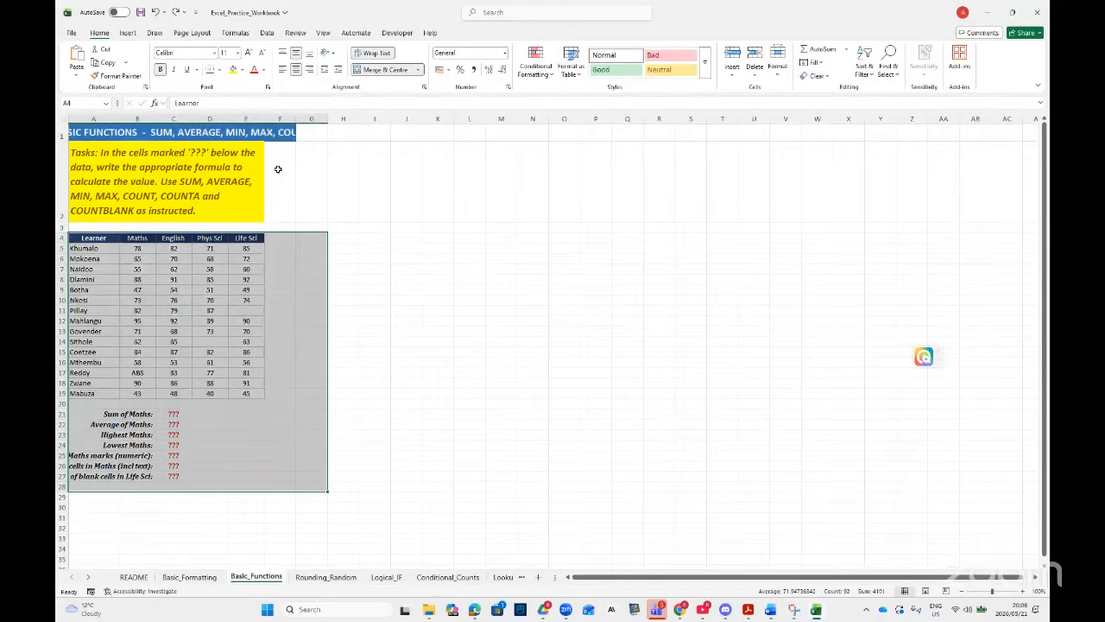
pyautogui.click(251, 52)
pyautogui.click(251, 52)
pyautogui.click(251, 53)
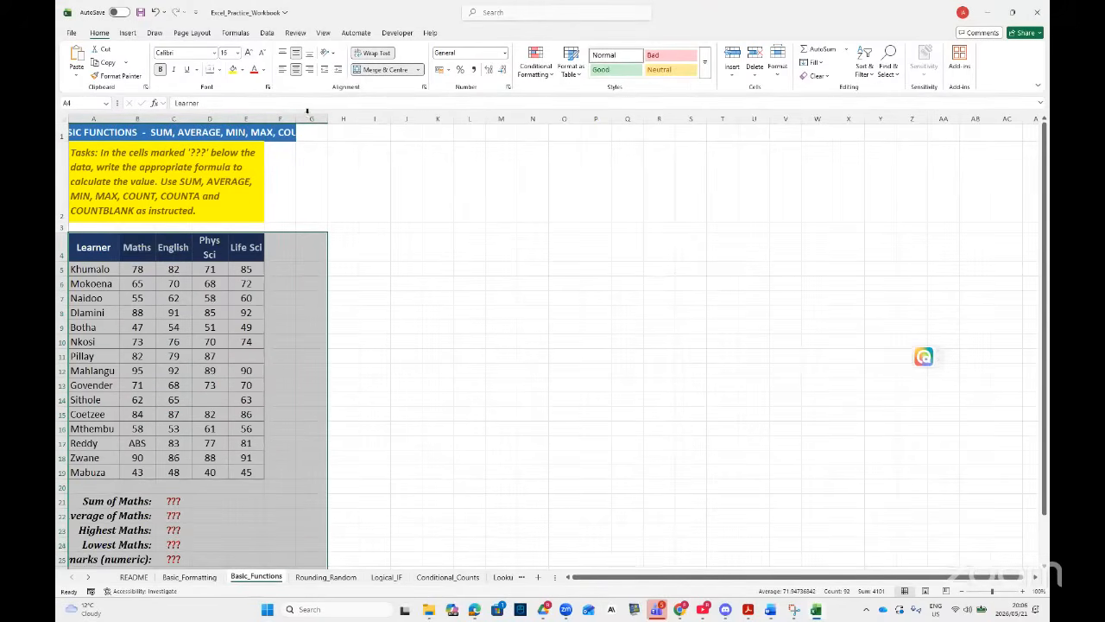
# - Widen column G and autofit the width of the Maths column B
pyautogui.moveTo(326, 119); pyautogui.dragTo(376, 120)
pyautogui.scroll(-1, 318, 342)
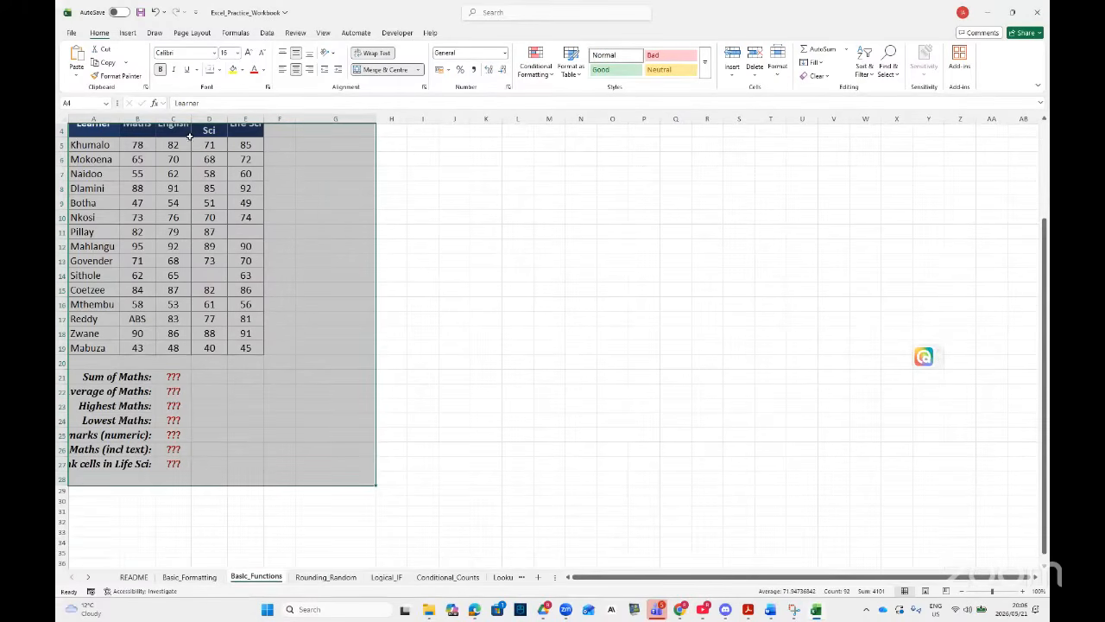
pyautogui.doubleClick(153, 118)
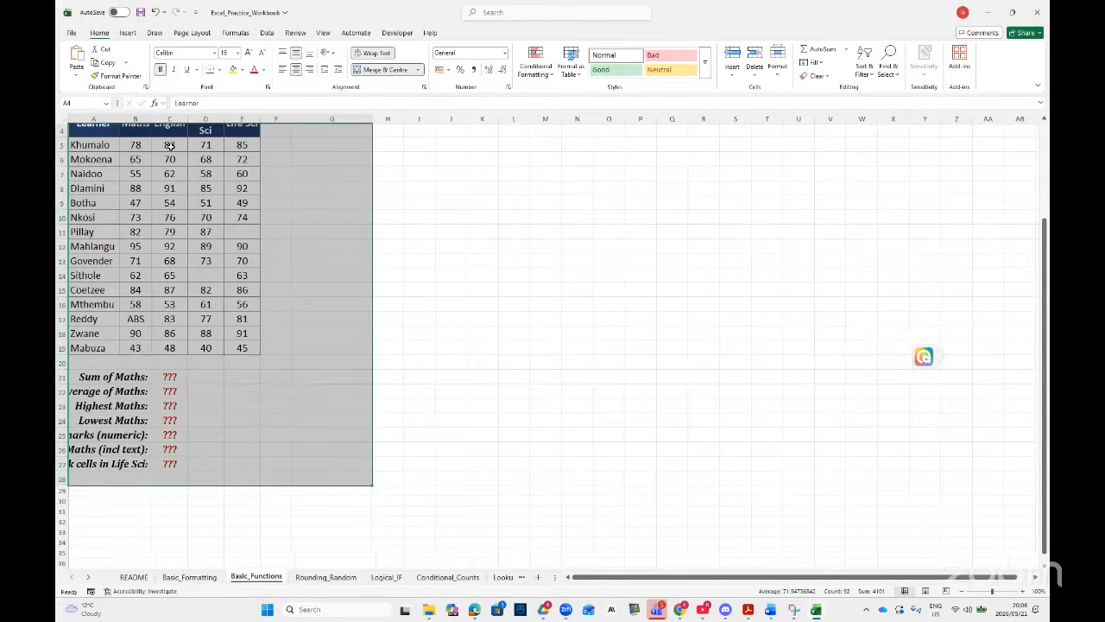
# - Calculate the Sum of Maths in C21 with SUM over B5:B19, and widen column A to give the labels more room
pyautogui.click(171, 378)
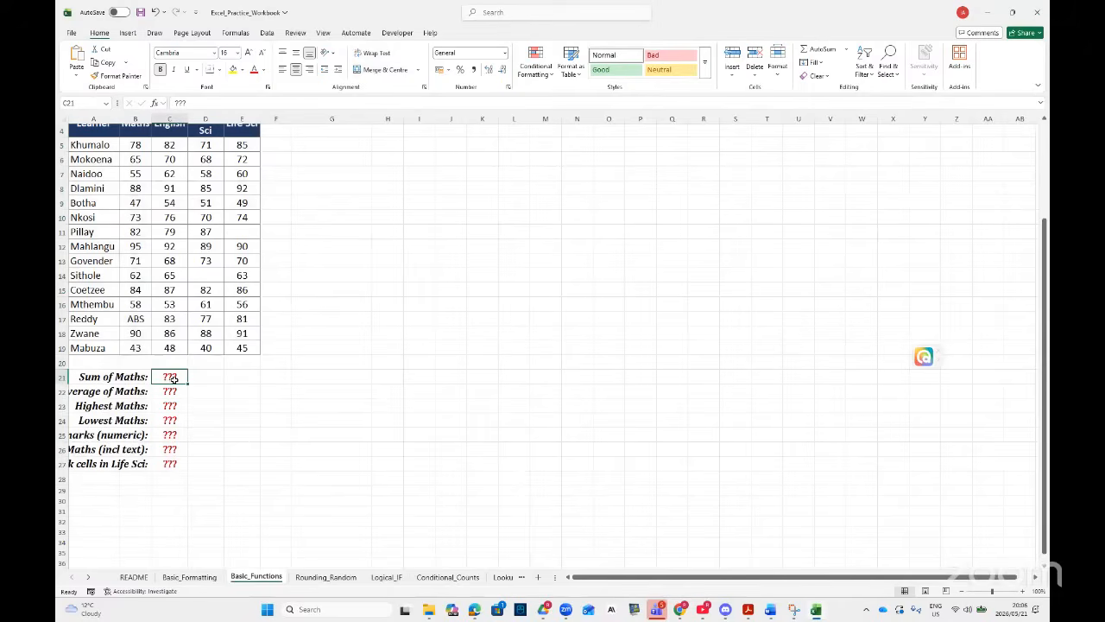
pyautogui.scroll(1, 173, 377)
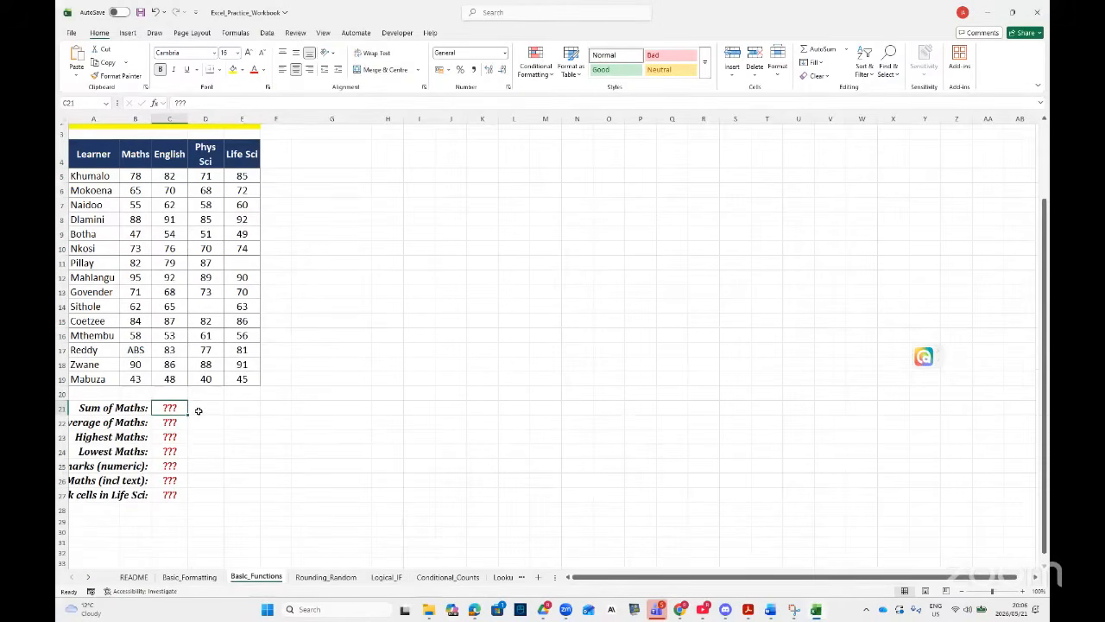
pyautogui.write('=SUM')
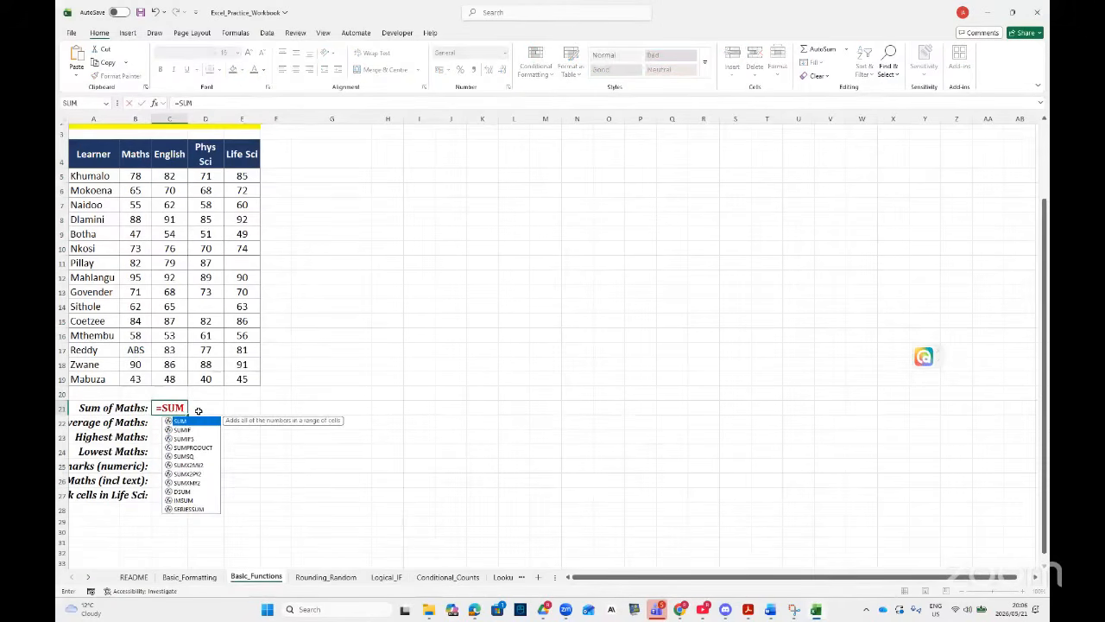
pyautogui.doubleClick(182, 420)
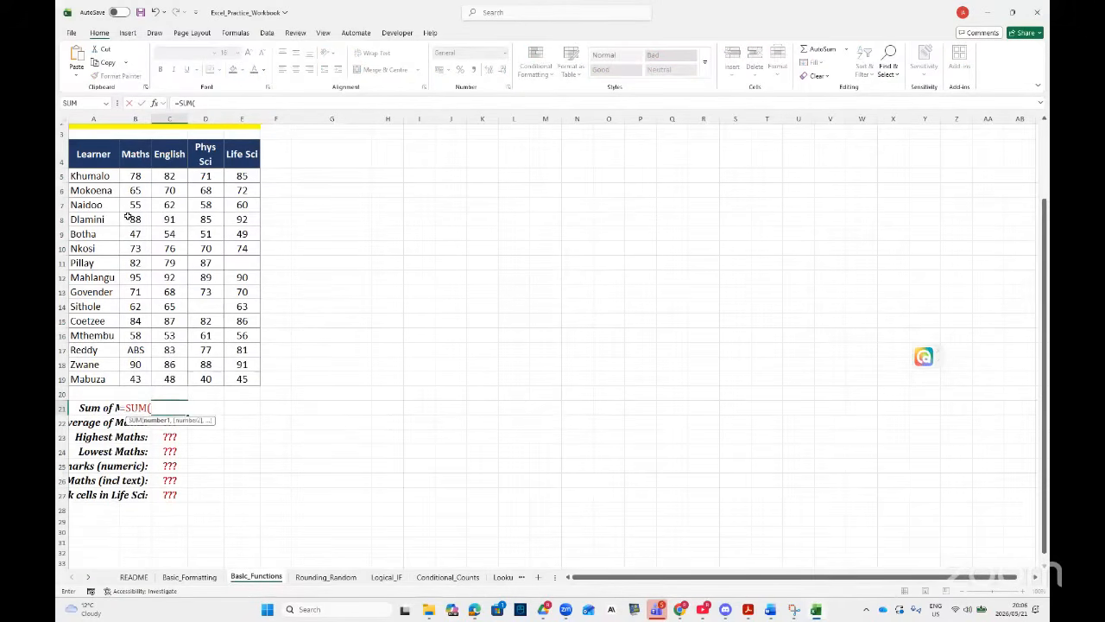
pyautogui.click(155, 103)
pyautogui.moveTo(135, 176); pyautogui.dragTo(134, 379)
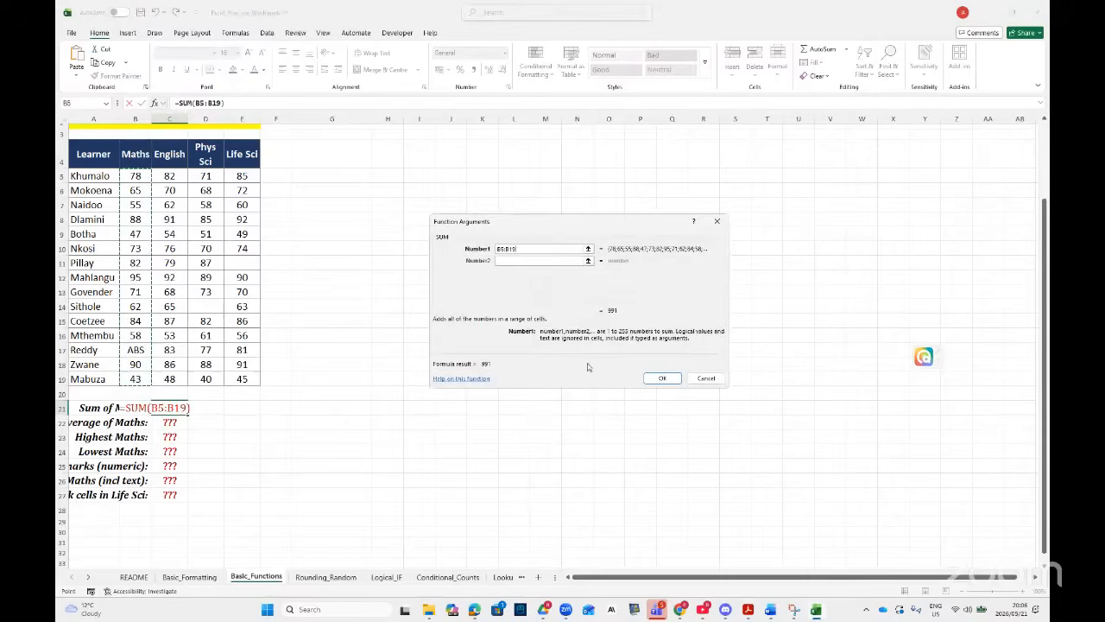
pyautogui.click(659, 378)
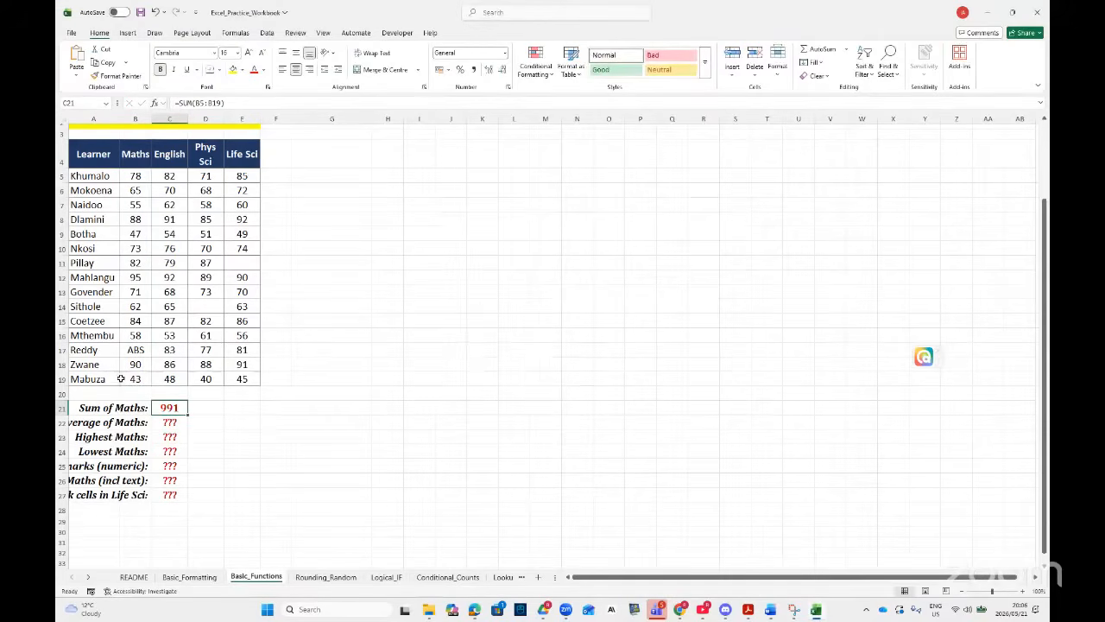
pyautogui.moveTo(120, 113); pyautogui.dragTo(138, 113)
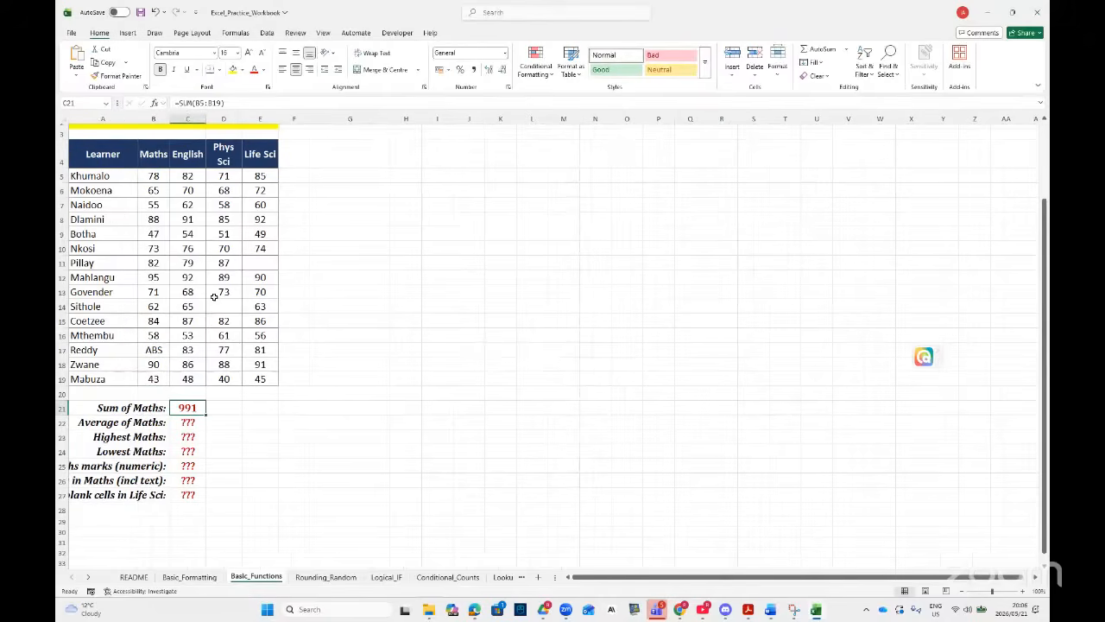
# - Begin a LARGE formula in C23 for the highest Maths mark
pyautogui.click(194, 424)
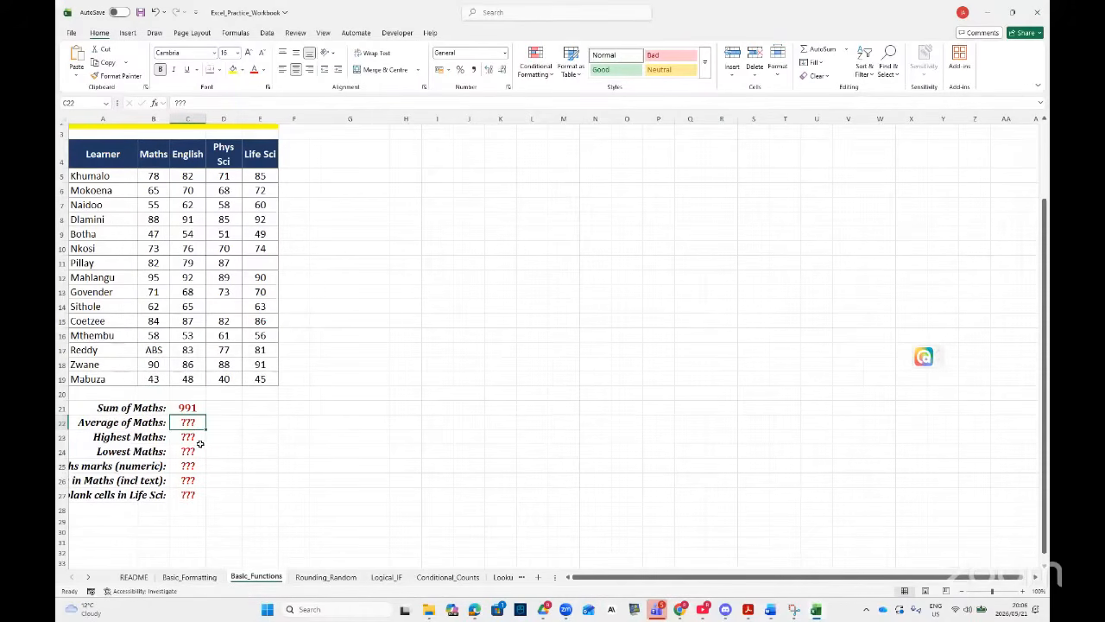
pyautogui.click(195, 437)
pyautogui.write('=LAR')
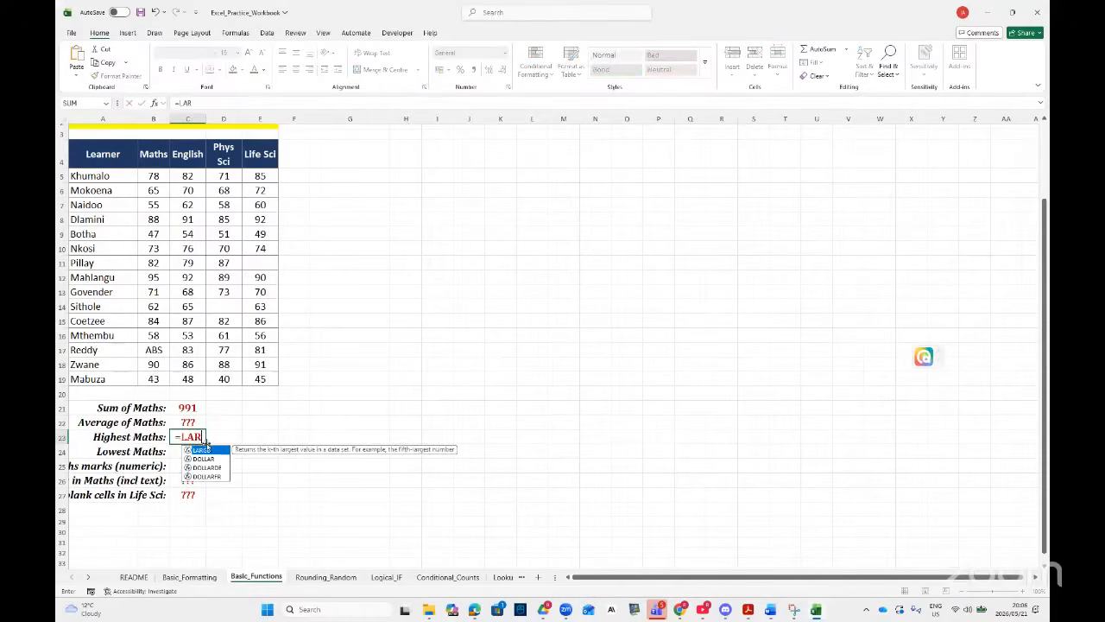
# - Calculate the highest Maths mark in C23 using LARGE with array B5:B19 and K set to 1
pyautogui.click(205, 442)
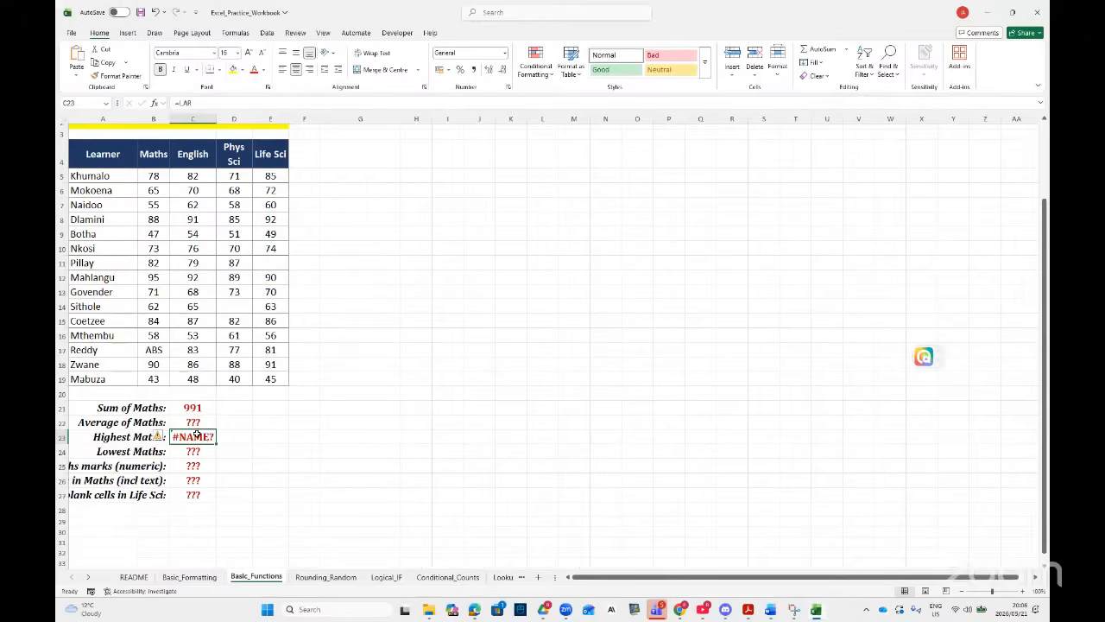
pyautogui.write('=LAR')
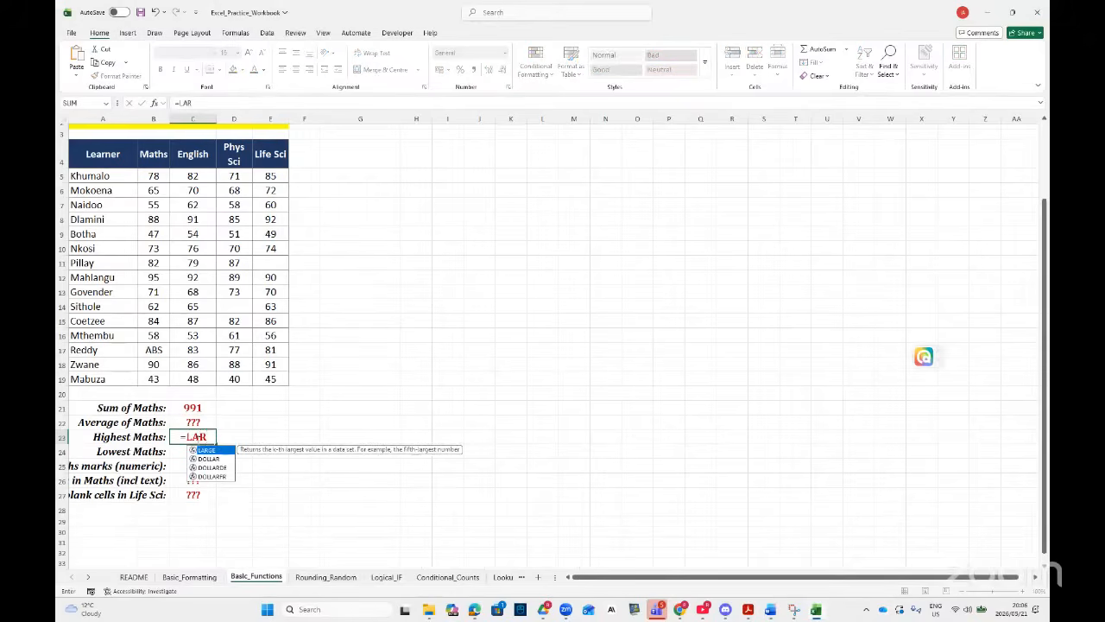
pyautogui.doubleClick(207, 452)
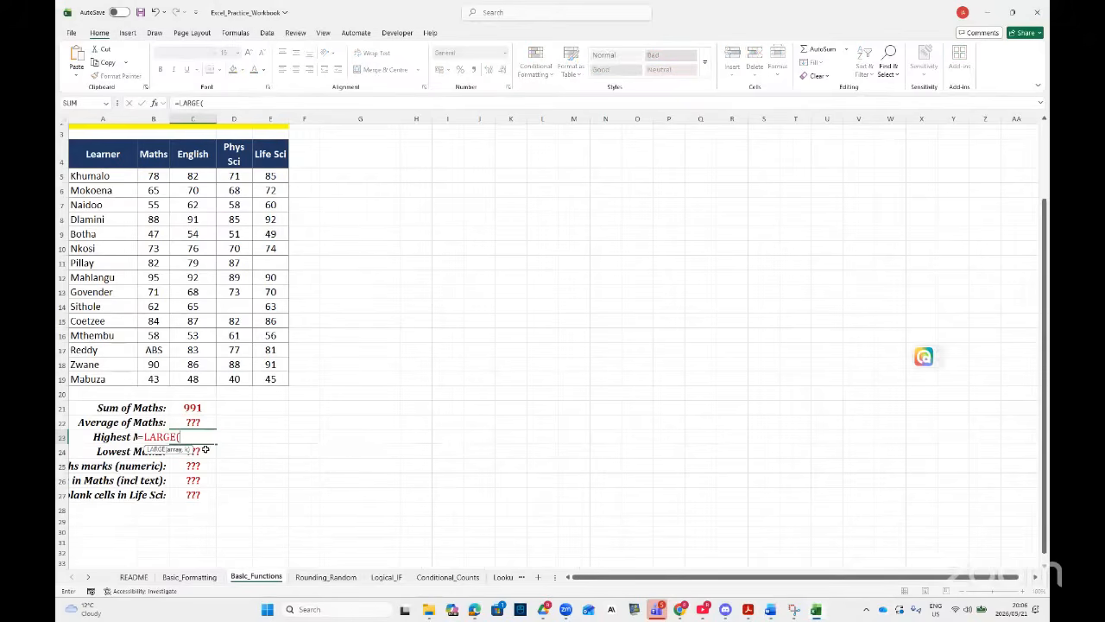
pyautogui.click(155, 104)
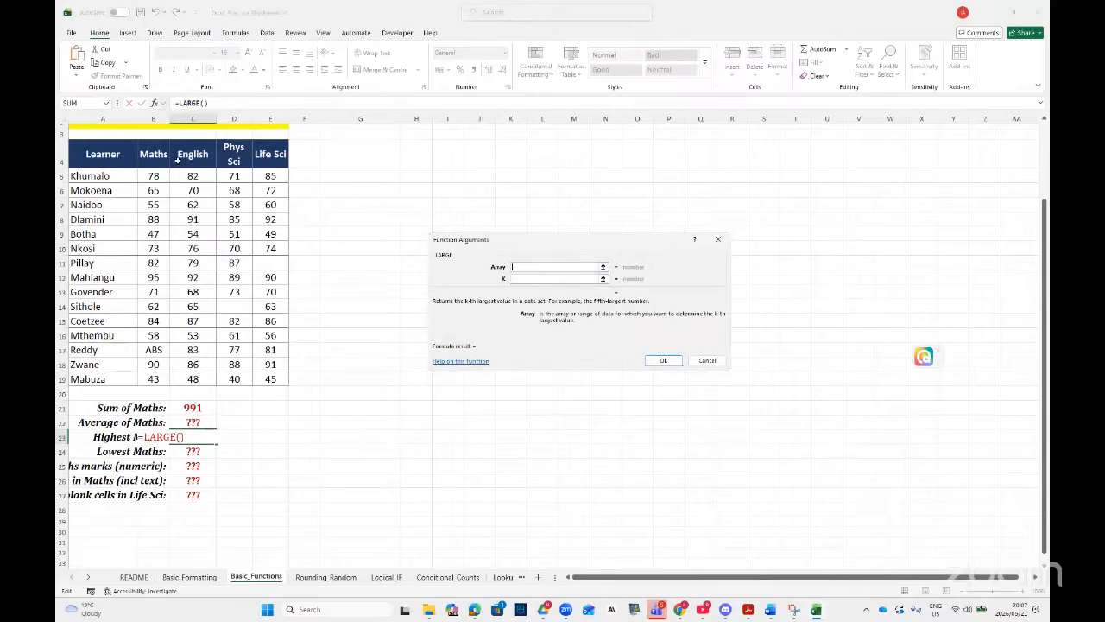
pyautogui.moveTo(160, 175); pyautogui.dragTo(160, 373)
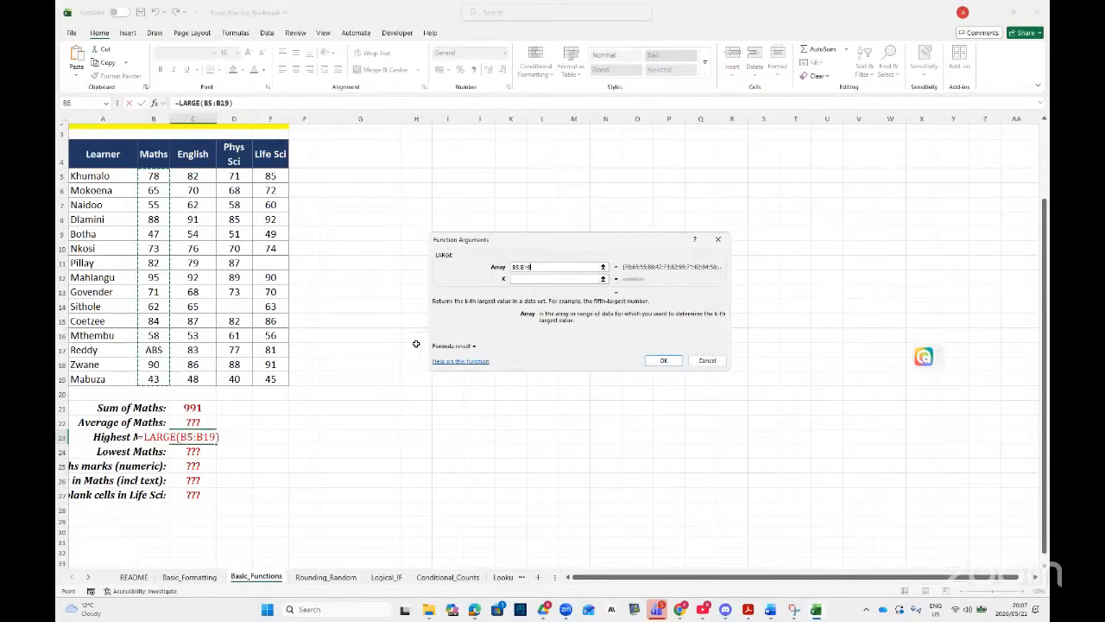
pyautogui.click(522, 279)
pyautogui.write('1')
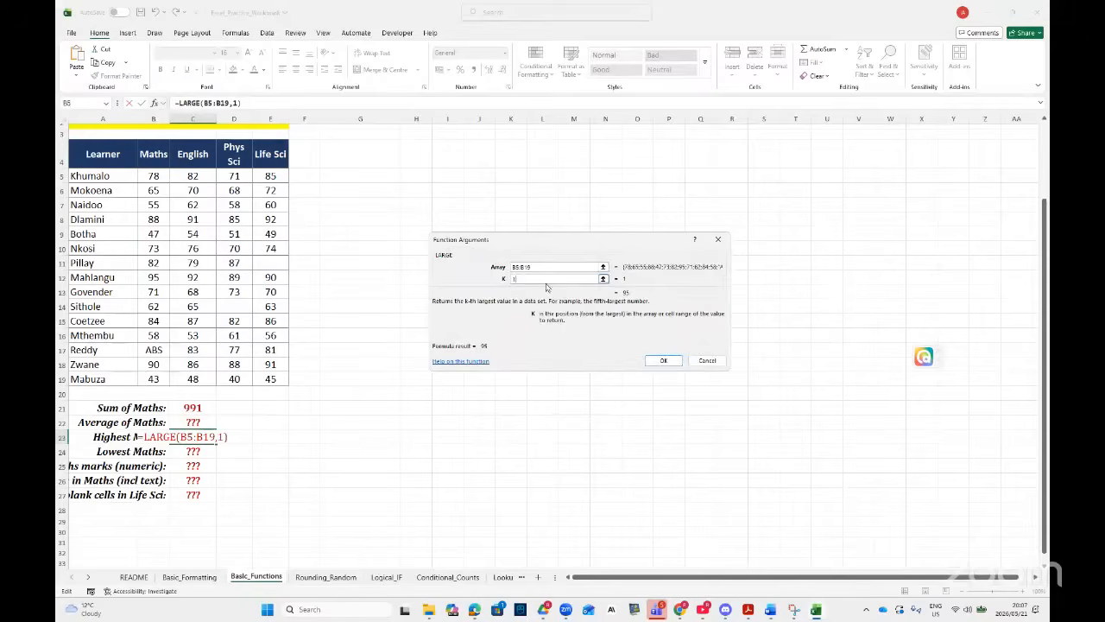
pyautogui.click(663, 360)
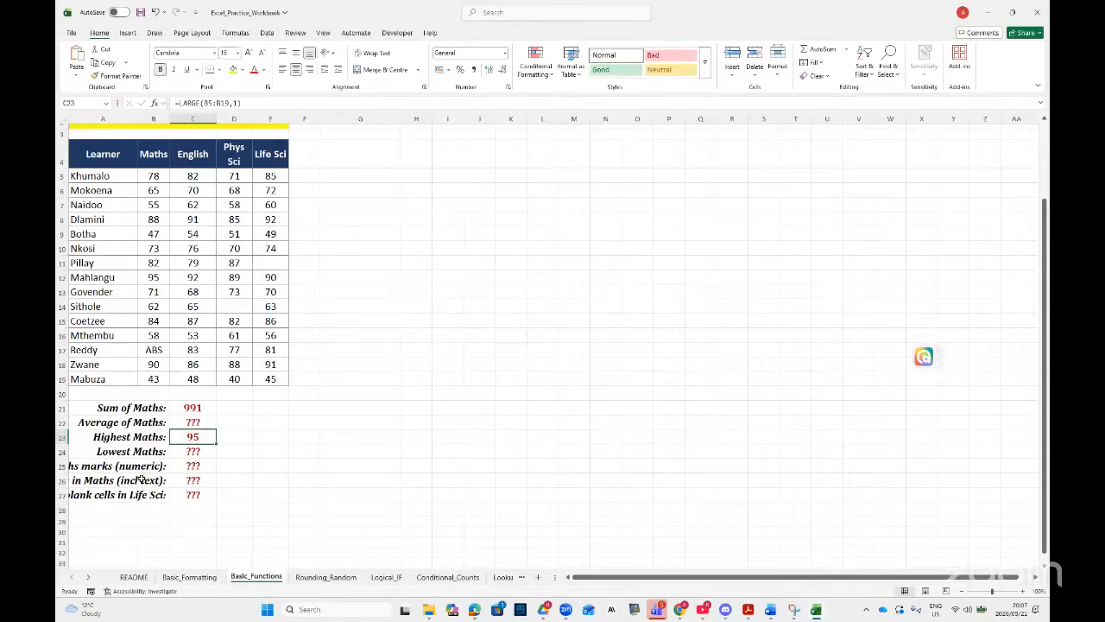
# - Widen column A to fit the full labels and count the numeric Maths marks in C25 with COUNT over B5:B19
pyautogui.moveTo(142, 121); pyautogui.dragTo(278, 138)
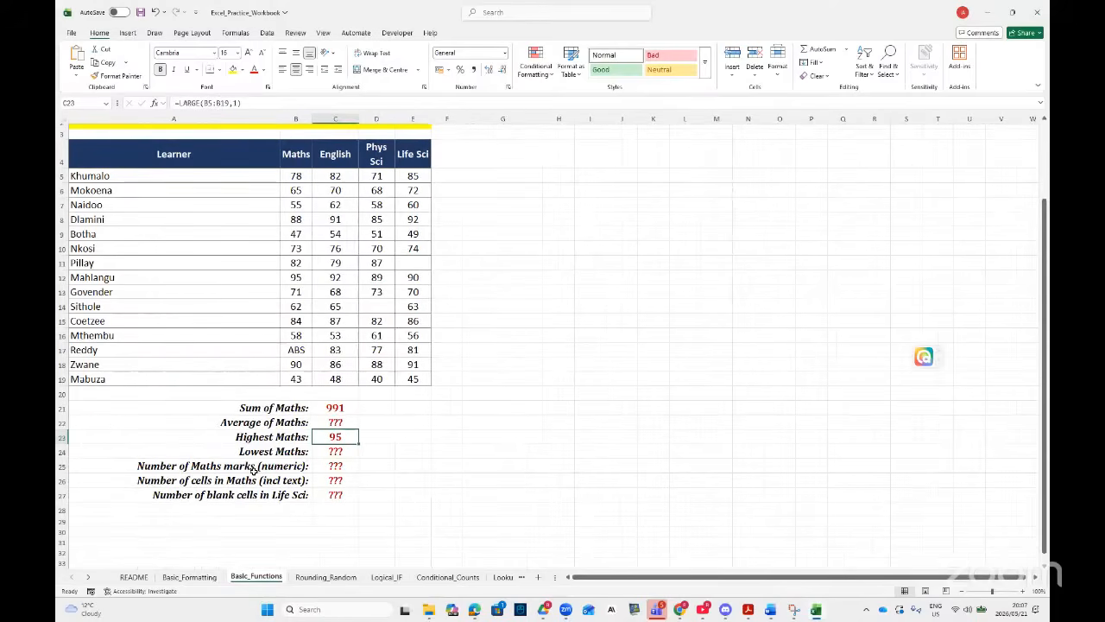
pyautogui.click(335, 465)
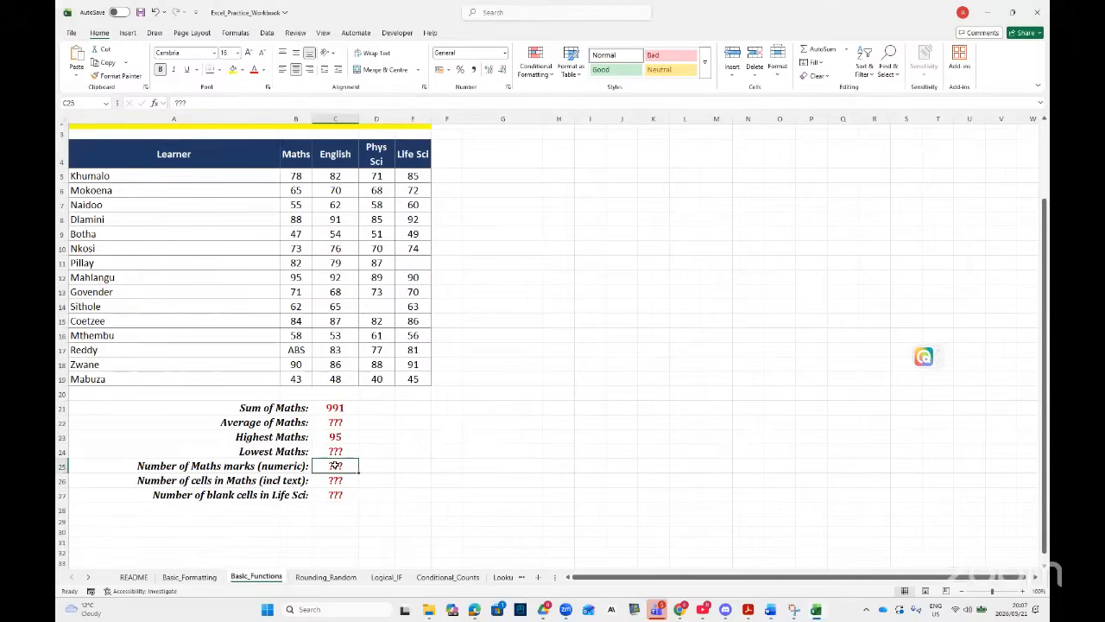
pyautogui.write('=COU')
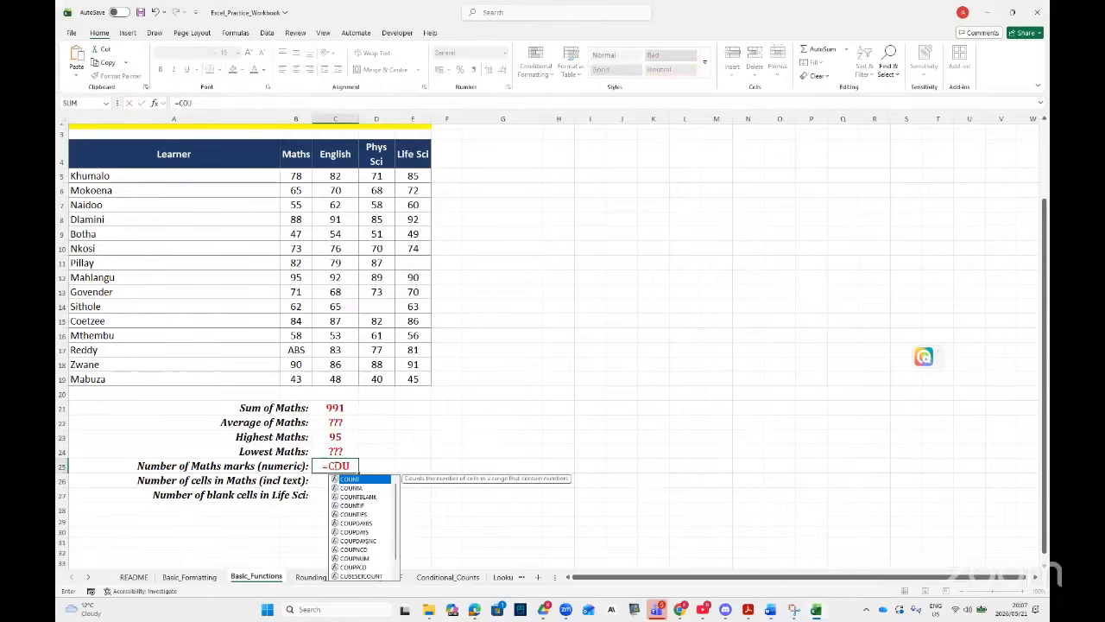
pyautogui.doubleClick(356, 478)
pyautogui.click(294, 177)
pyautogui.moveTo(297, 210); pyautogui.dragTo(290, 374)
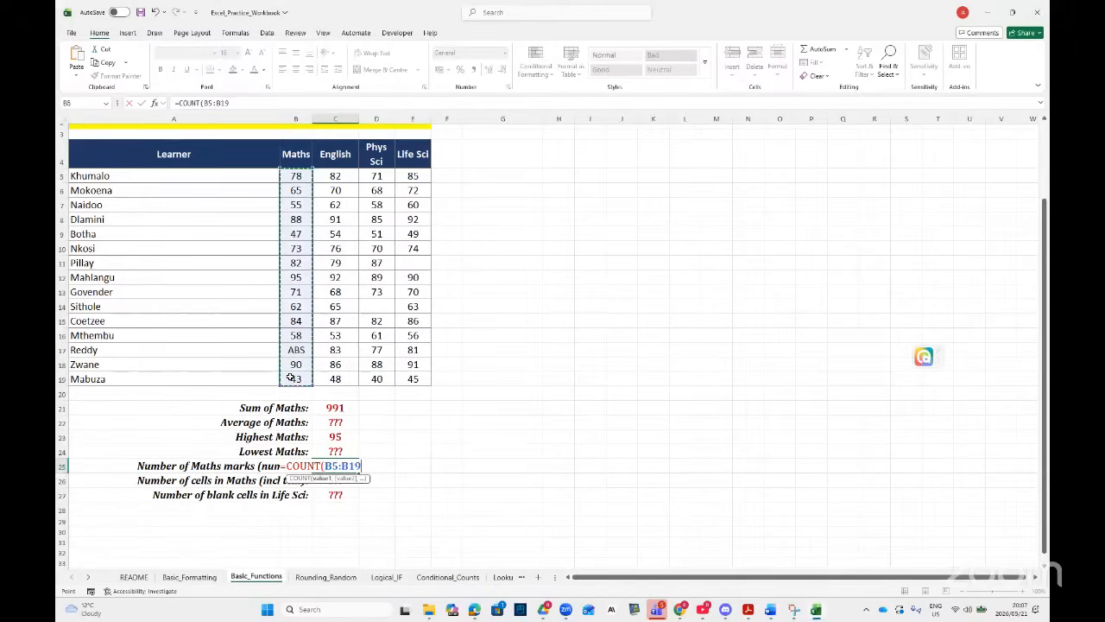
pyautogui.press('Return')
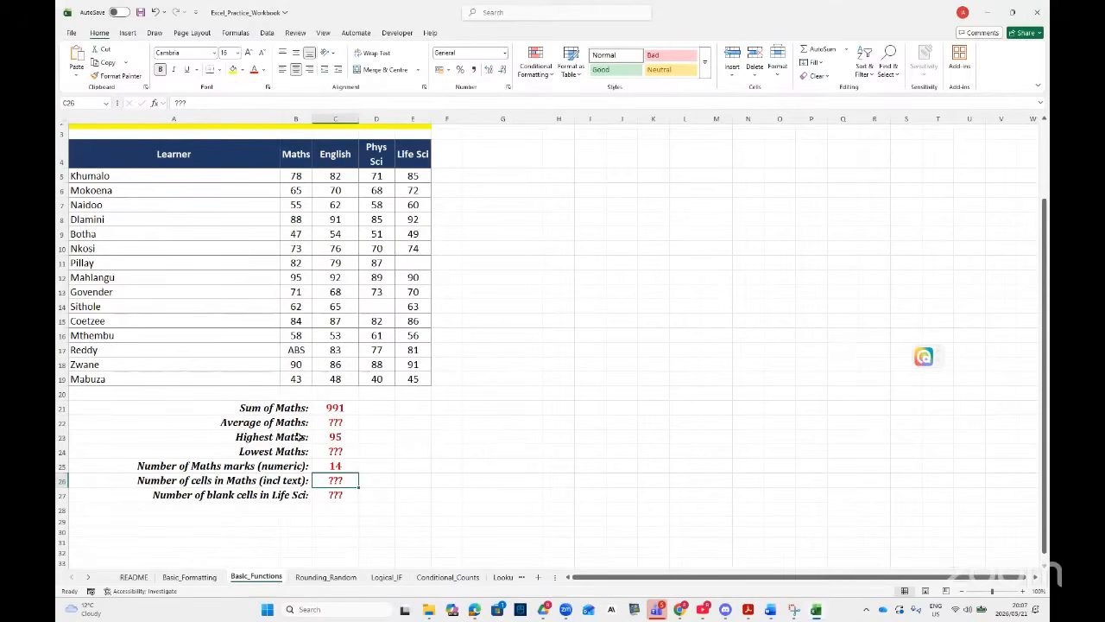
# - Calculate the average Maths mark in C22 using AVERAGE over B5:B19
pyautogui.scroll(1, 299, 389)
pyautogui.scroll(-1, 300, 389)
pyautogui.click(333, 421)
pyautogui.write('=AV')
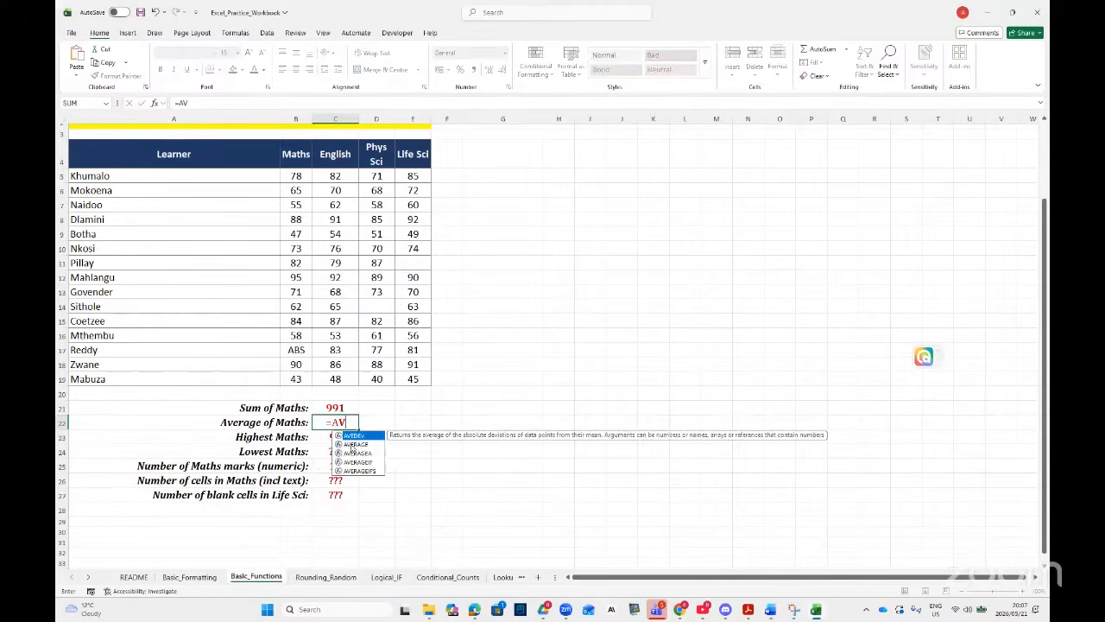
pyautogui.doubleClick(354, 443)
pyautogui.moveTo(296, 176); pyautogui.dragTo(299, 380)
pyautogui.press('Return')
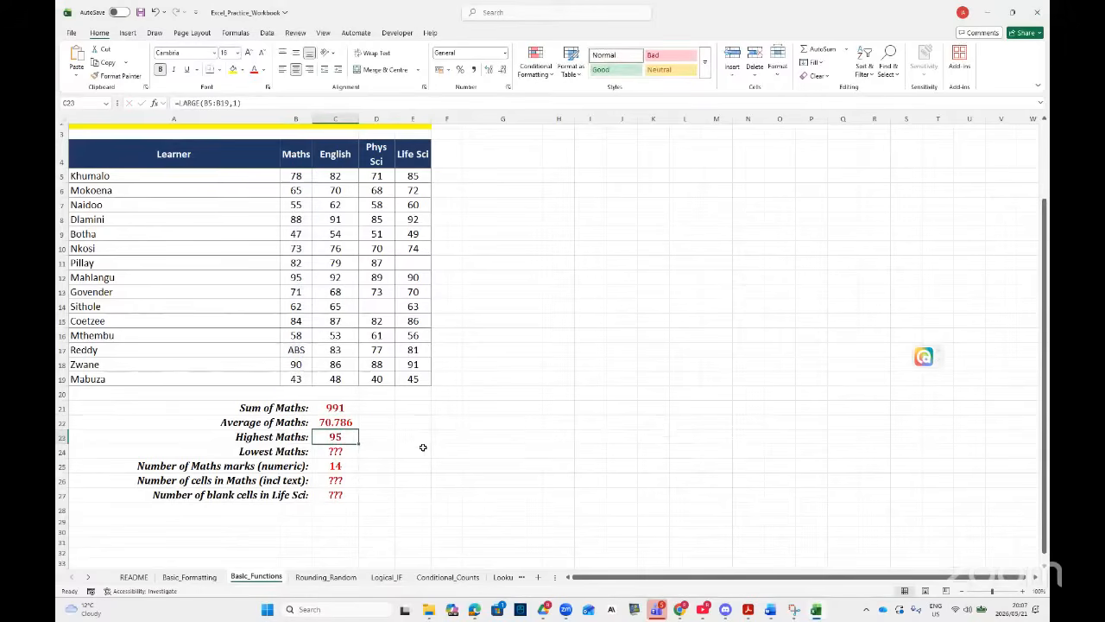
# - Enter the AVERAGE of B5:B19 in helper cell D22 and widen columns C and D to show more decimals
pyautogui.click(336, 422)
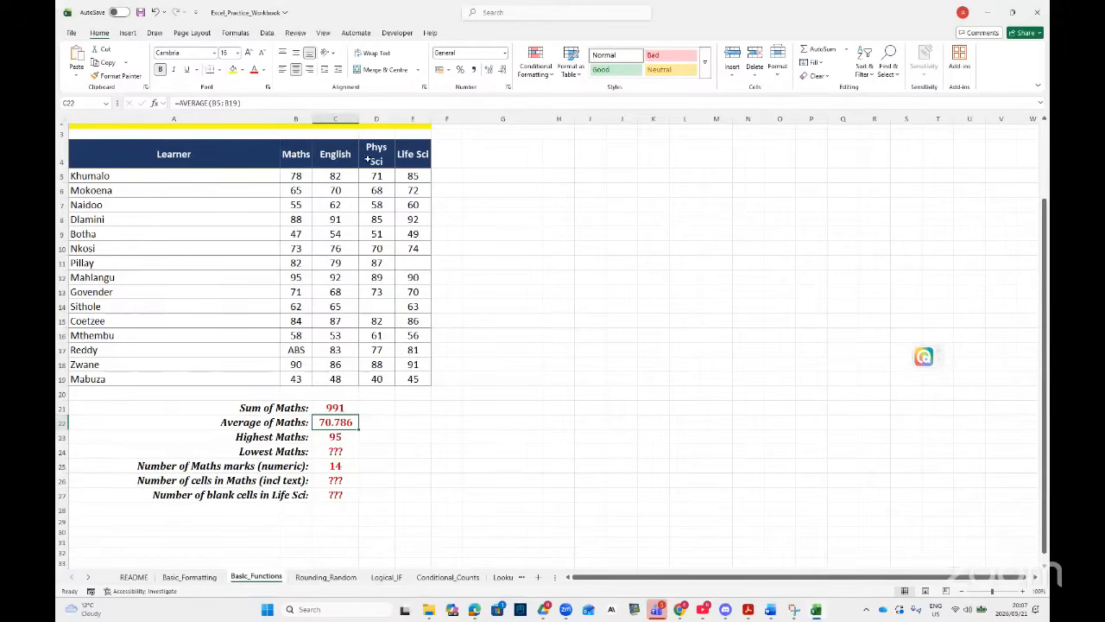
pyautogui.moveTo(354, 118); pyautogui.dragTo(388, 119)
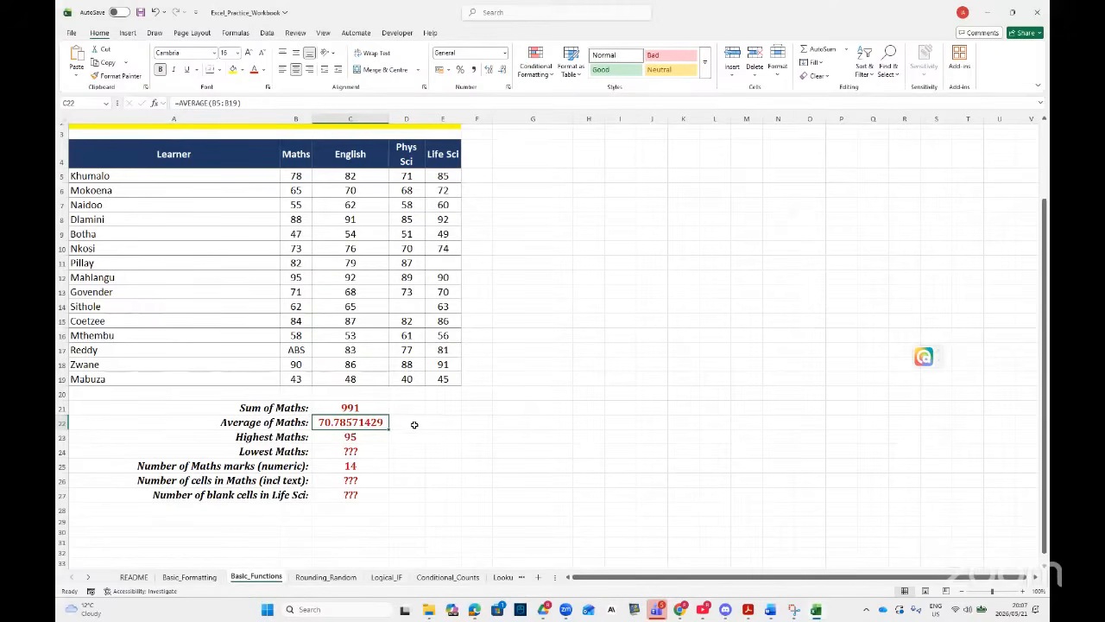
pyautogui.click(417, 422)
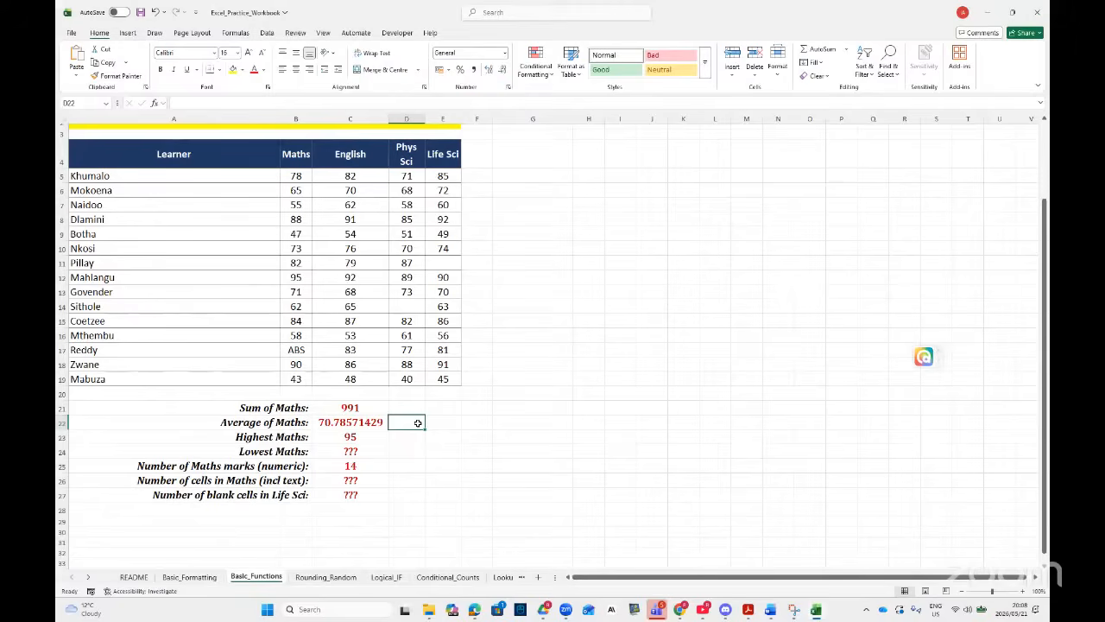
pyautogui.write('=AV')
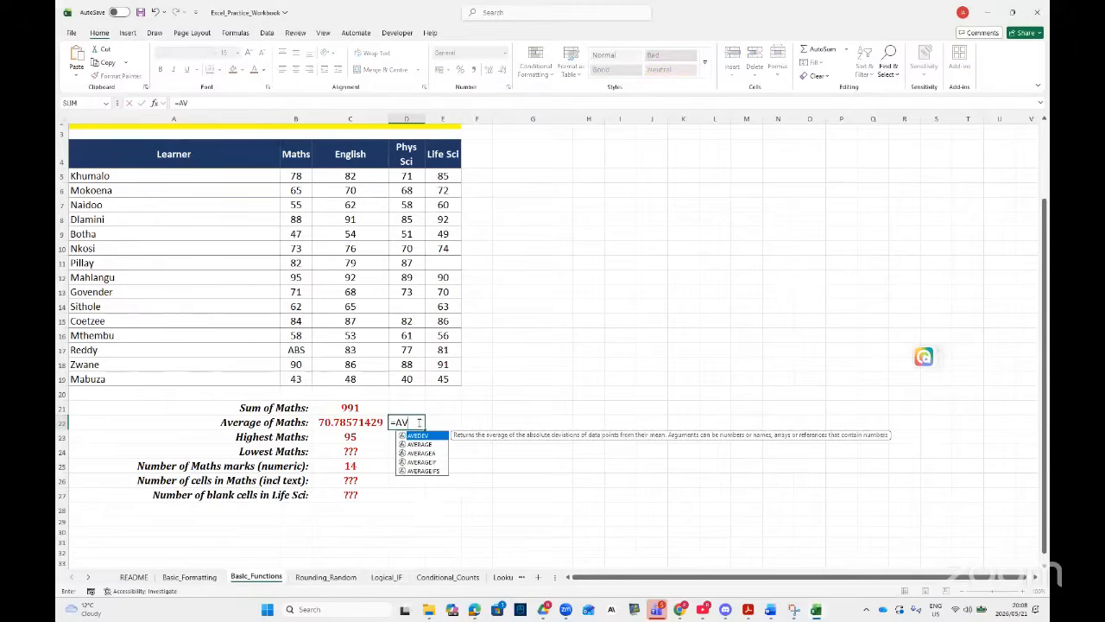
pyautogui.doubleClick(421, 444)
pyautogui.moveTo(296, 176); pyautogui.dragTo(296, 379)
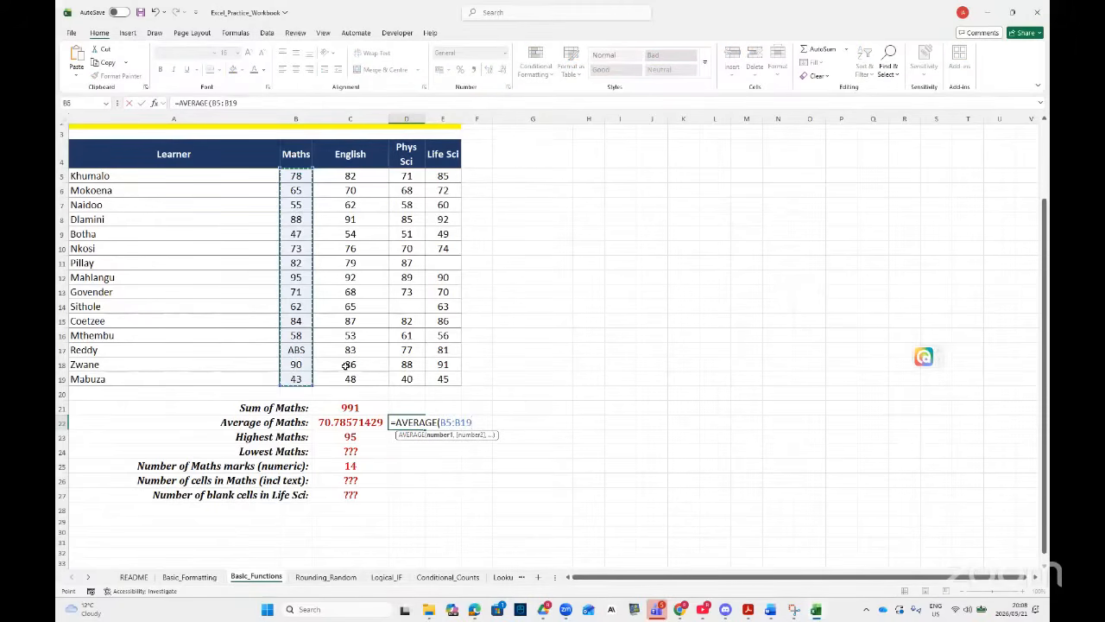
pyautogui.press('Return')
pyautogui.click(421, 422)
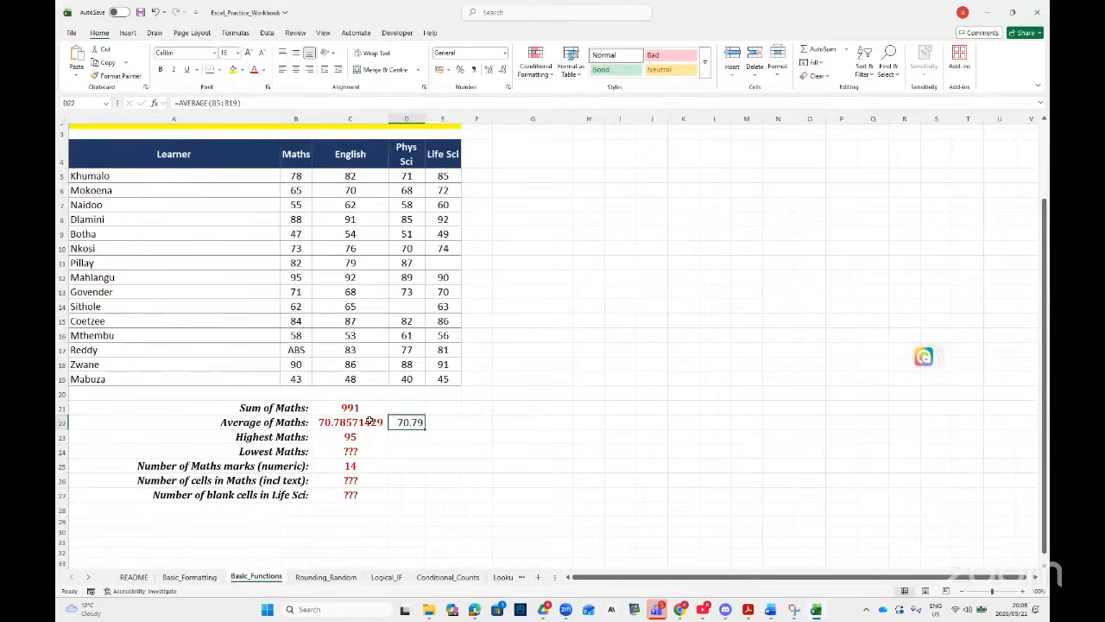
pyautogui.moveTo(423, 111); pyautogui.dragTo(441, 110)
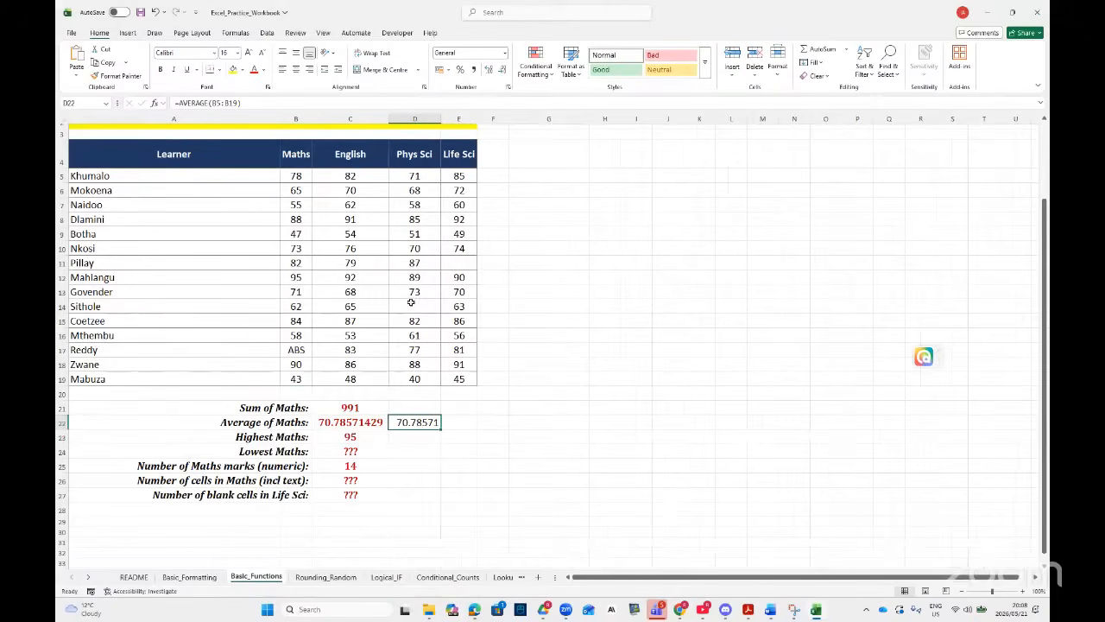
# - Replace the average formula in C22 with ROUND, using D22 as the number and 2 decimal digits
pyautogui.click(353, 421)
pyautogui.write('=RO')
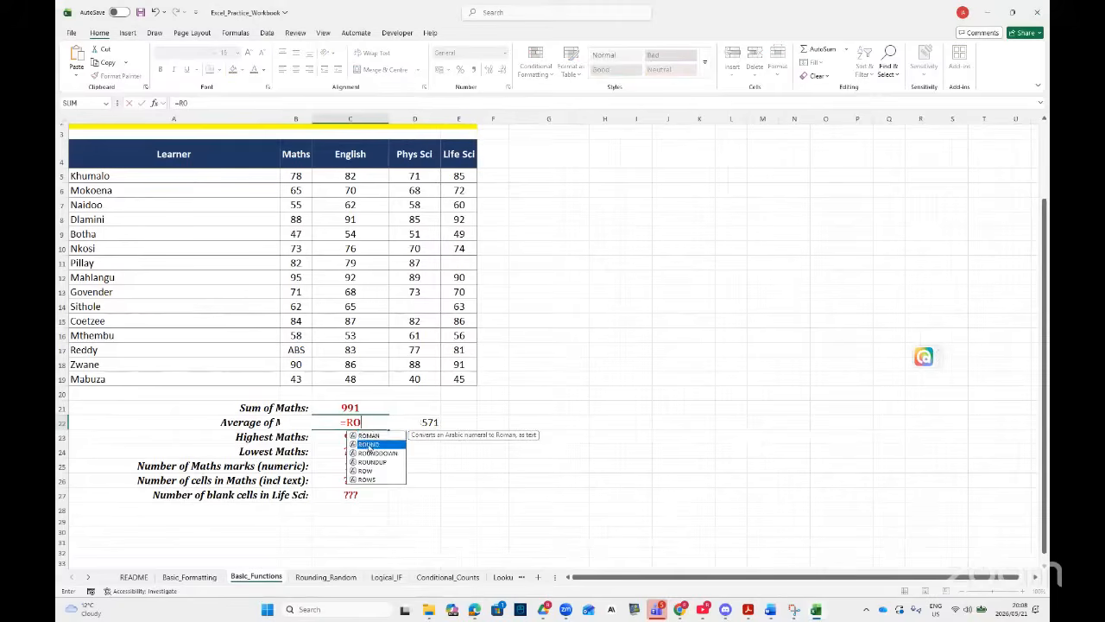
pyautogui.doubleClick(367, 443)
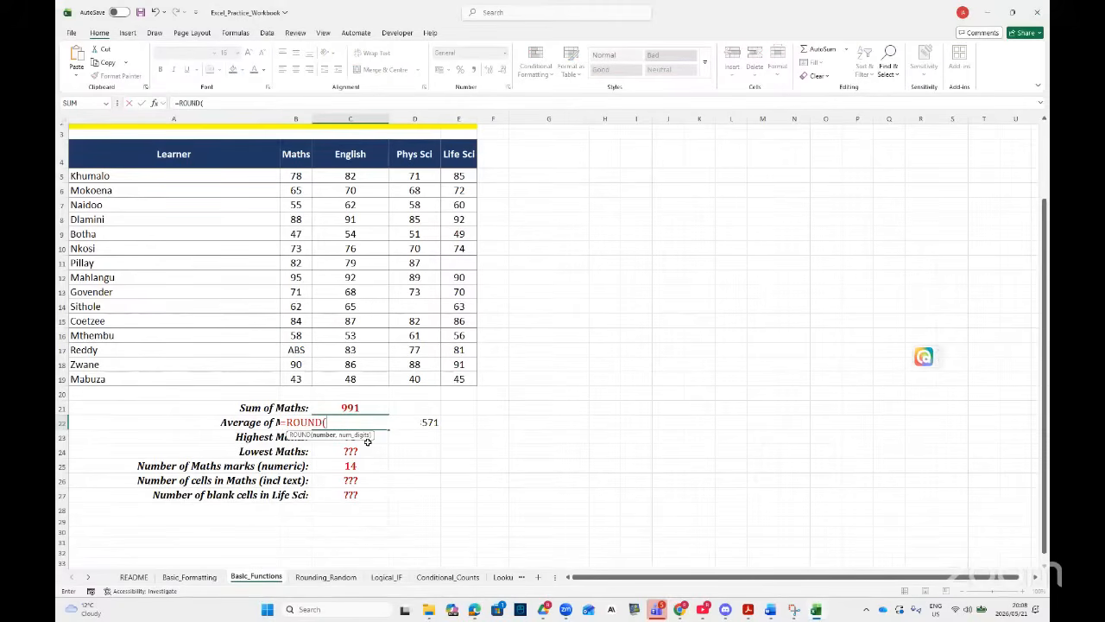
pyautogui.click(155, 103)
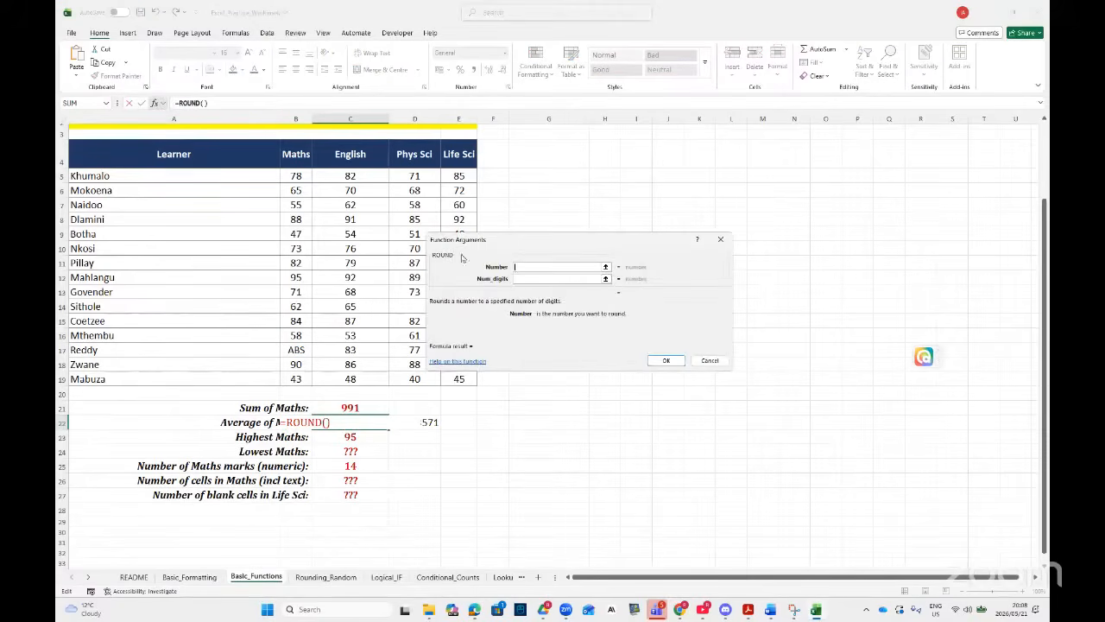
pyautogui.click(436, 422)
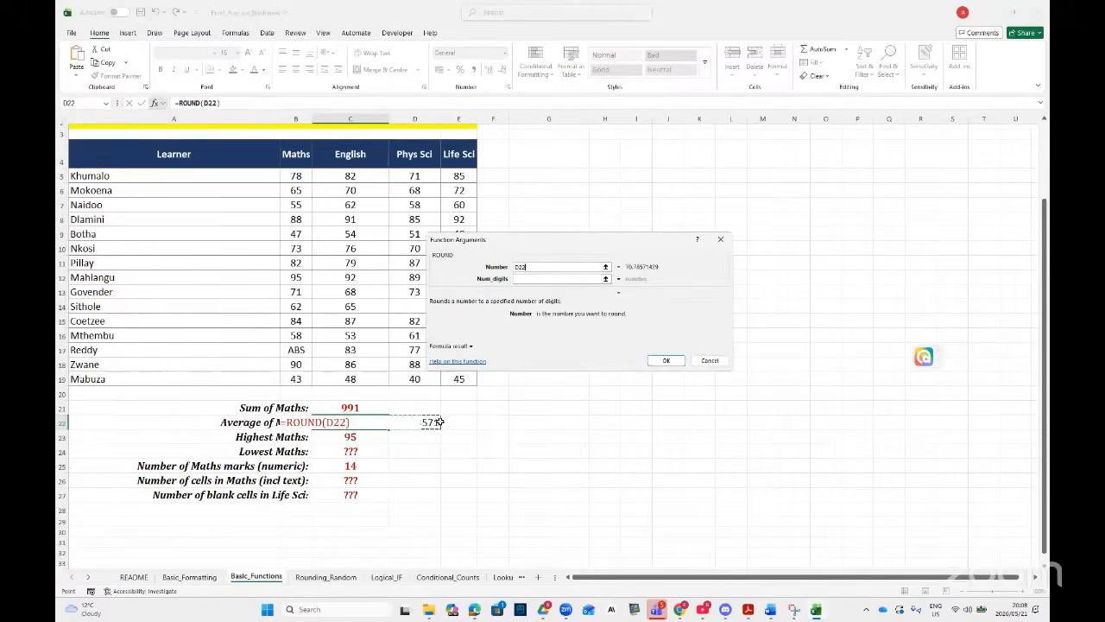
pyautogui.click(526, 279)
pyautogui.write('2')
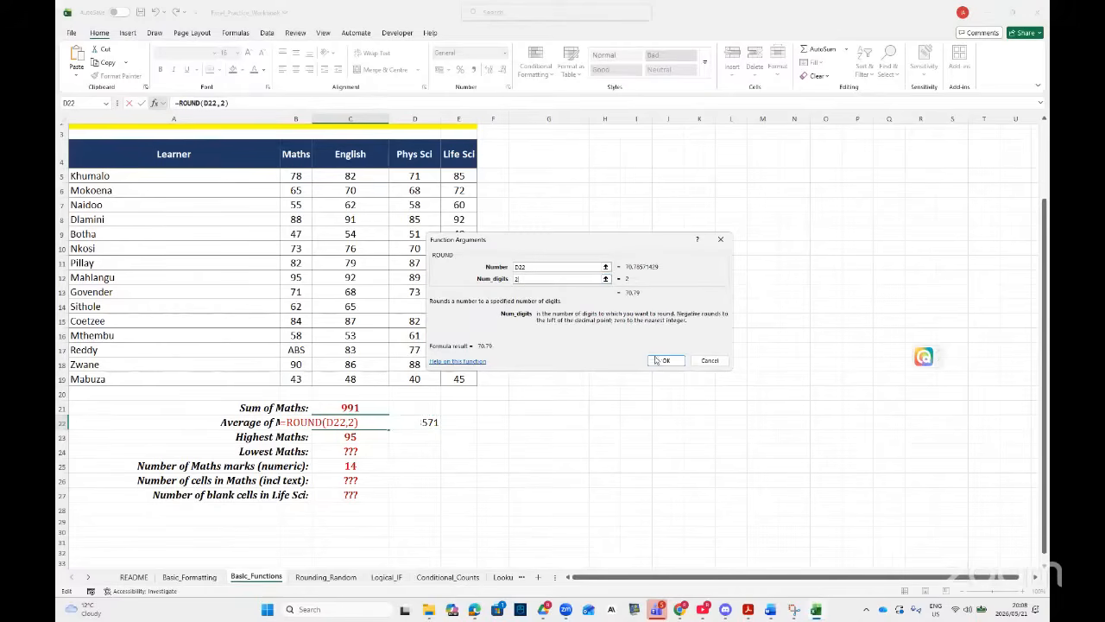
pyautogui.click(663, 360)
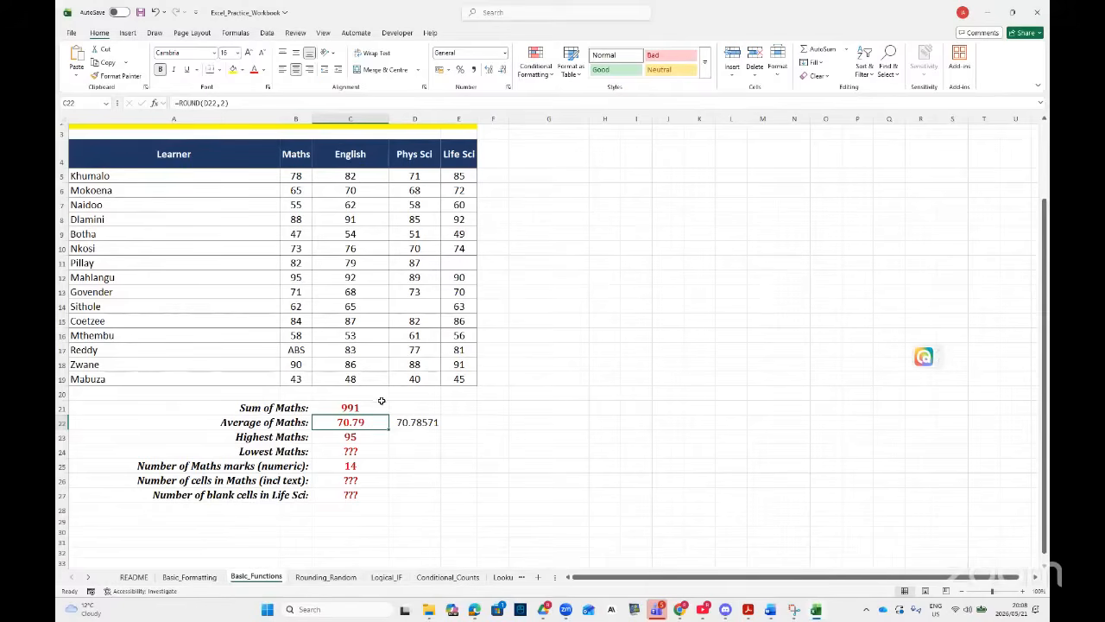
pyautogui.click(408, 422)
pyautogui.click(345, 421)
# - On the Rounding_Random sheet, enlarge the text of the rounding table A4:D10 to font size 18
pyautogui.click(326, 576)
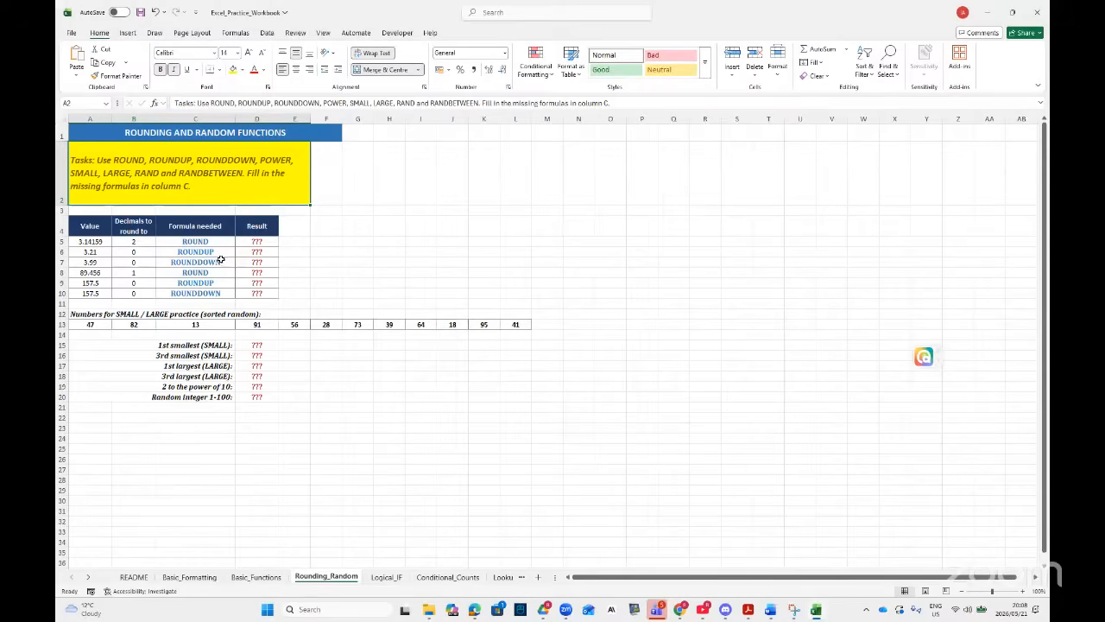
pyautogui.moveTo(98, 221); pyautogui.dragTo(251, 295)
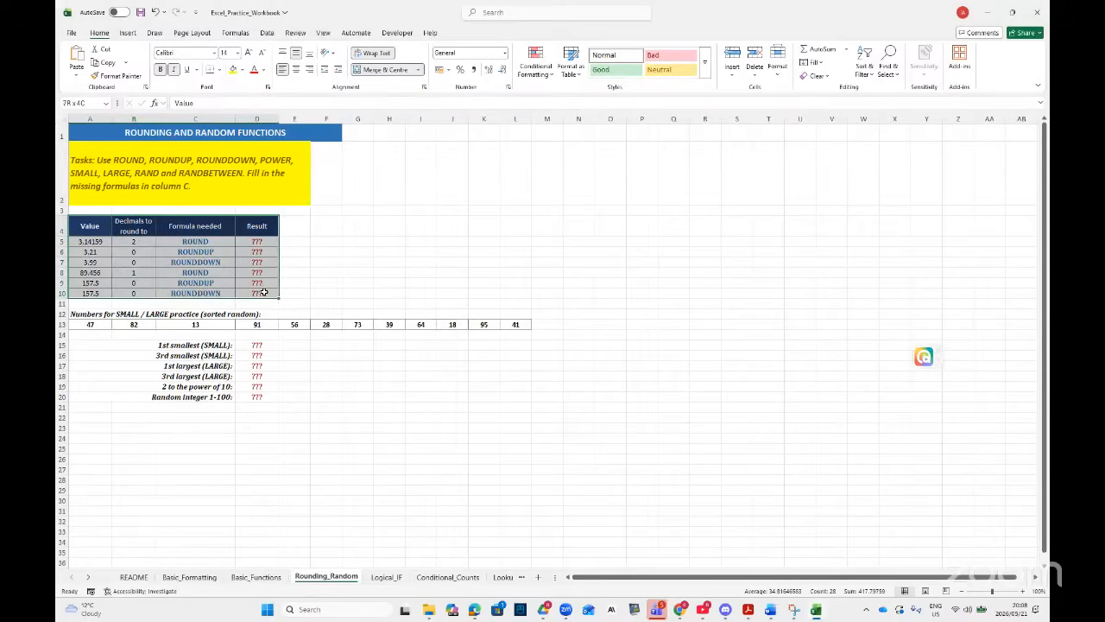
pyautogui.click(252, 54)
pyautogui.click(253, 54)
pyautogui.click(252, 54)
pyautogui.click(252, 53)
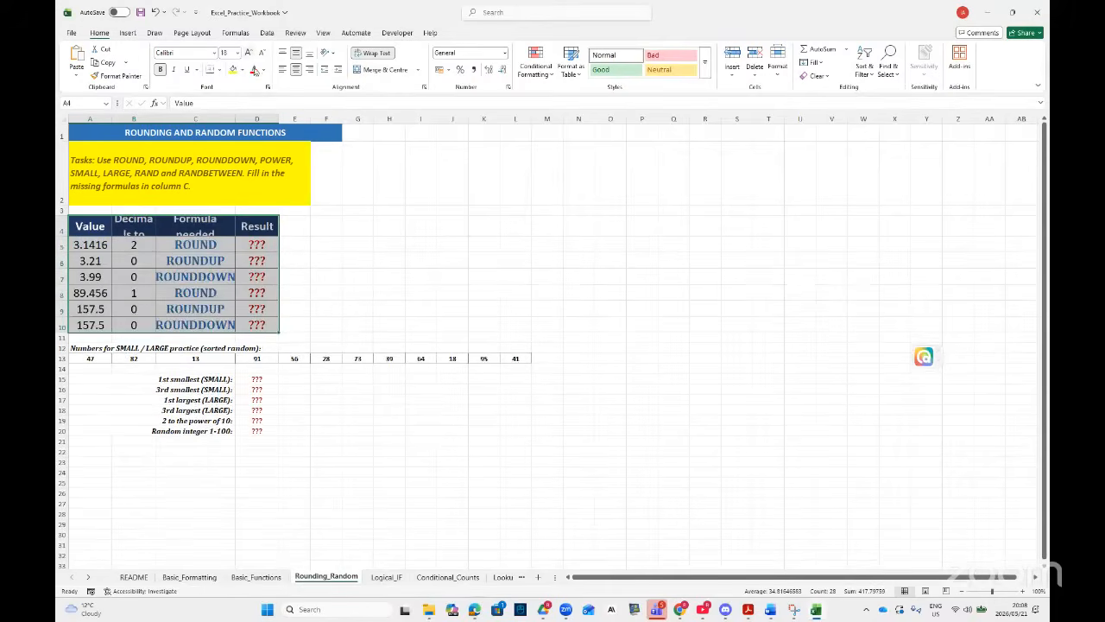
pyautogui.click(259, 290)
pyautogui.click(254, 245)
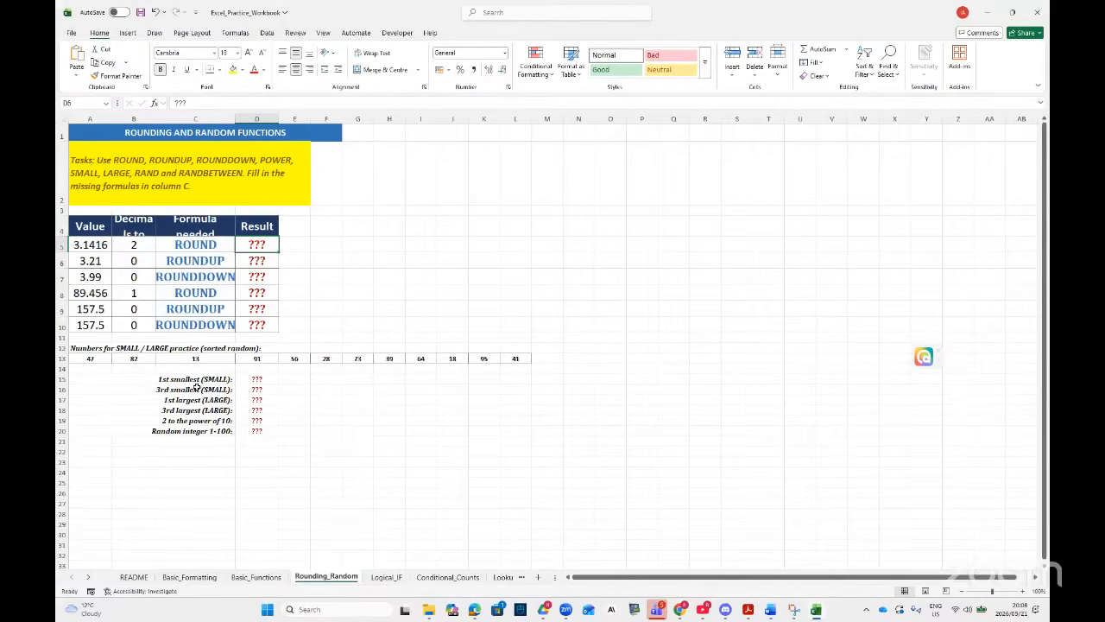
# - Enlarge the random integer result cell D20 to font size 22 and widen column D
pyautogui.click(253, 433)
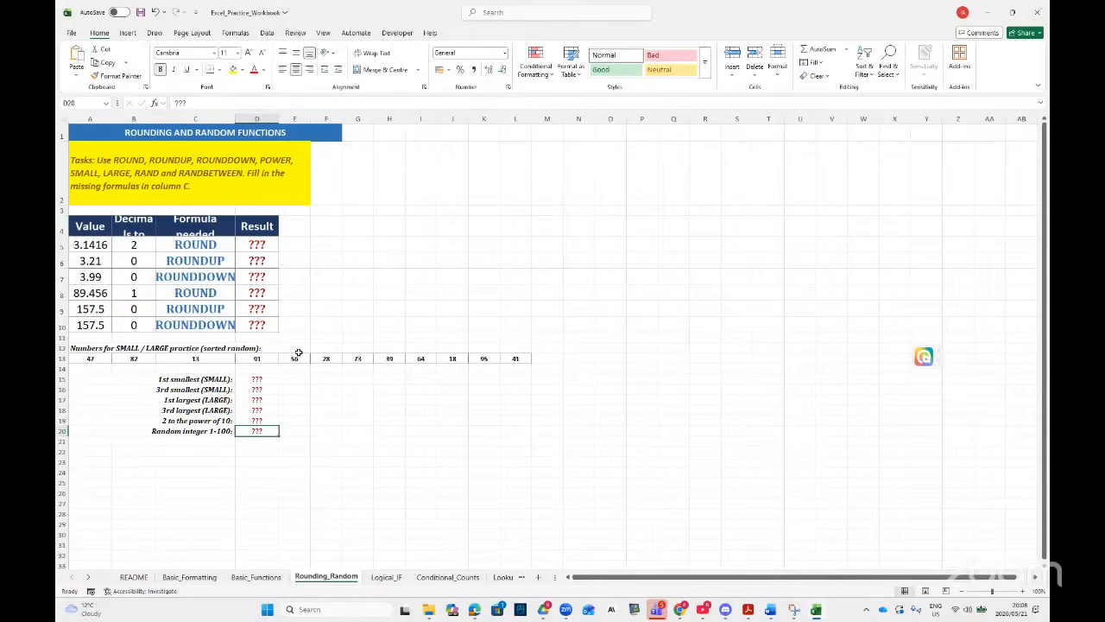
pyautogui.click(249, 53)
pyautogui.click(249, 53)
pyautogui.click(249, 52)
pyautogui.click(249, 52)
pyautogui.click(249, 53)
pyautogui.click(249, 53)
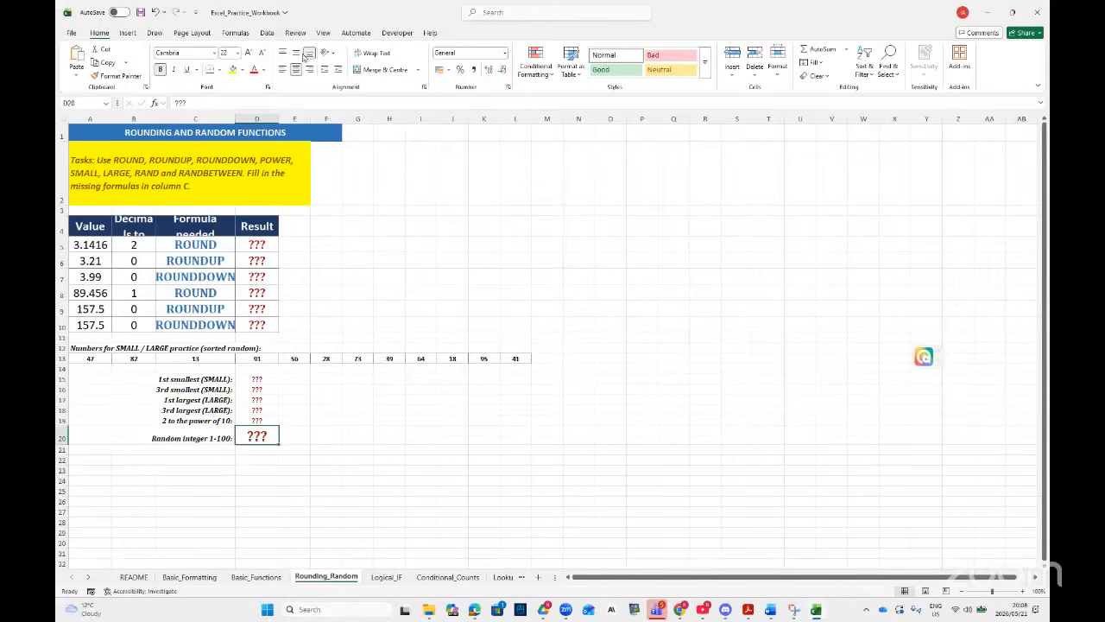
pyautogui.moveTo(282, 118); pyautogui.dragTo(323, 256)
# - Enter a RANDBETWEEN formula in D20 with 1 as the bottom and 100 as the top value
pyautogui.write('=RAND')
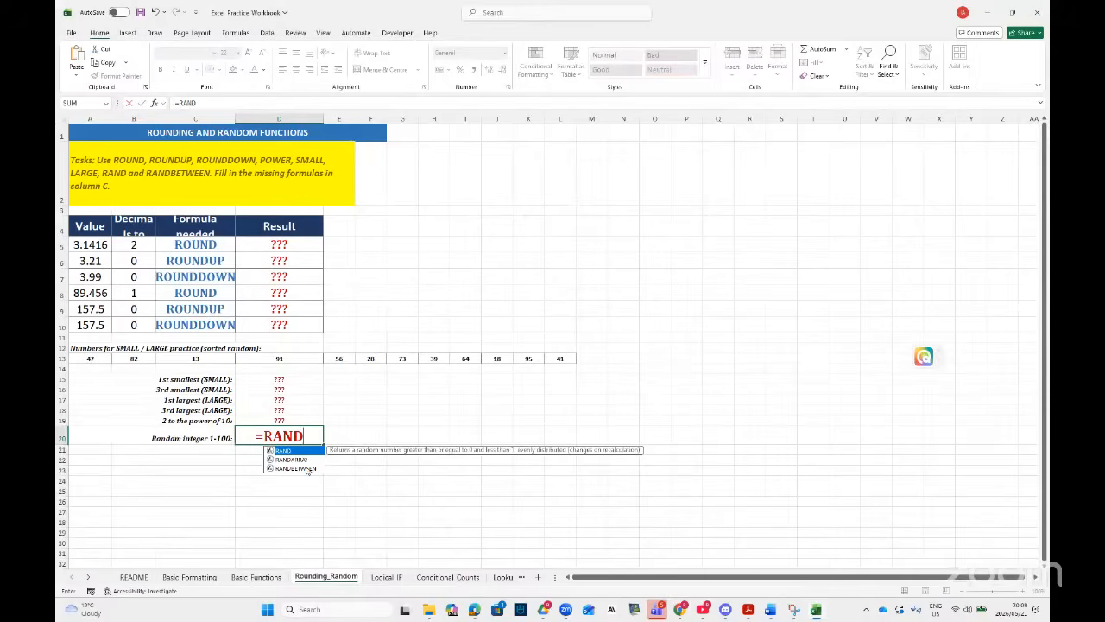
pyautogui.doubleClick(302, 468)
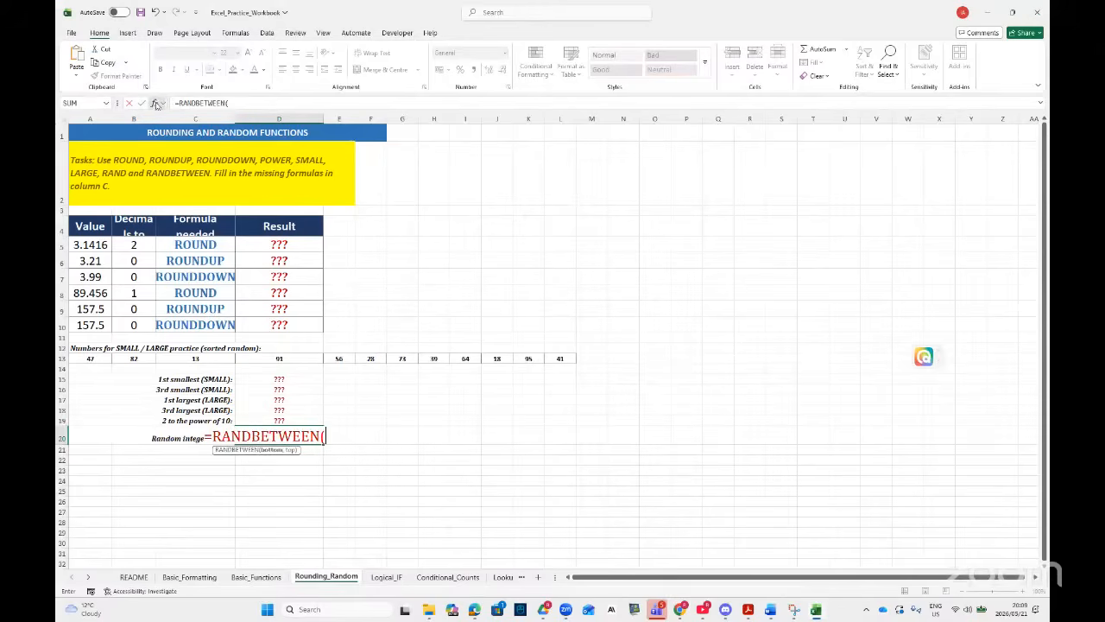
pyautogui.click(153, 102)
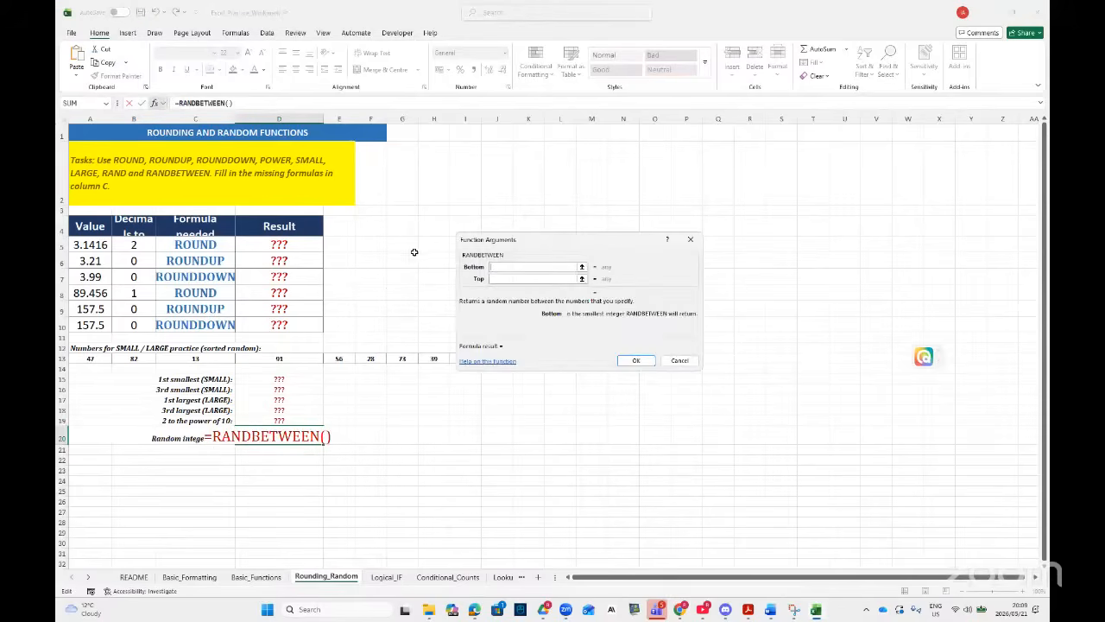
pyautogui.write('1')
pyautogui.click(505, 278)
pyautogui.write('100')
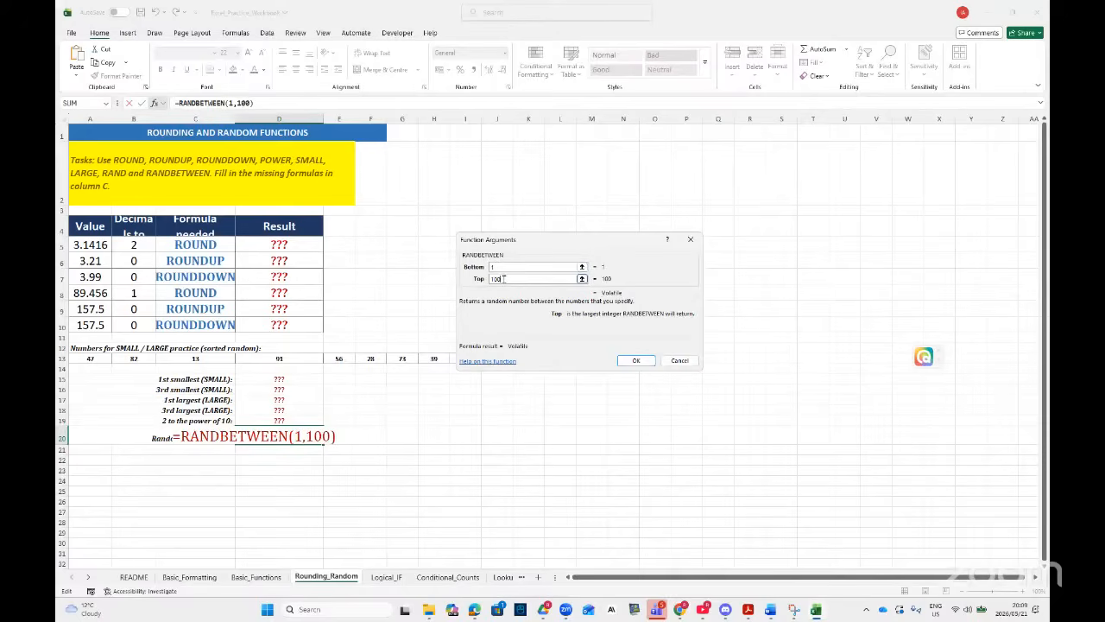
pyautogui.press('Return')
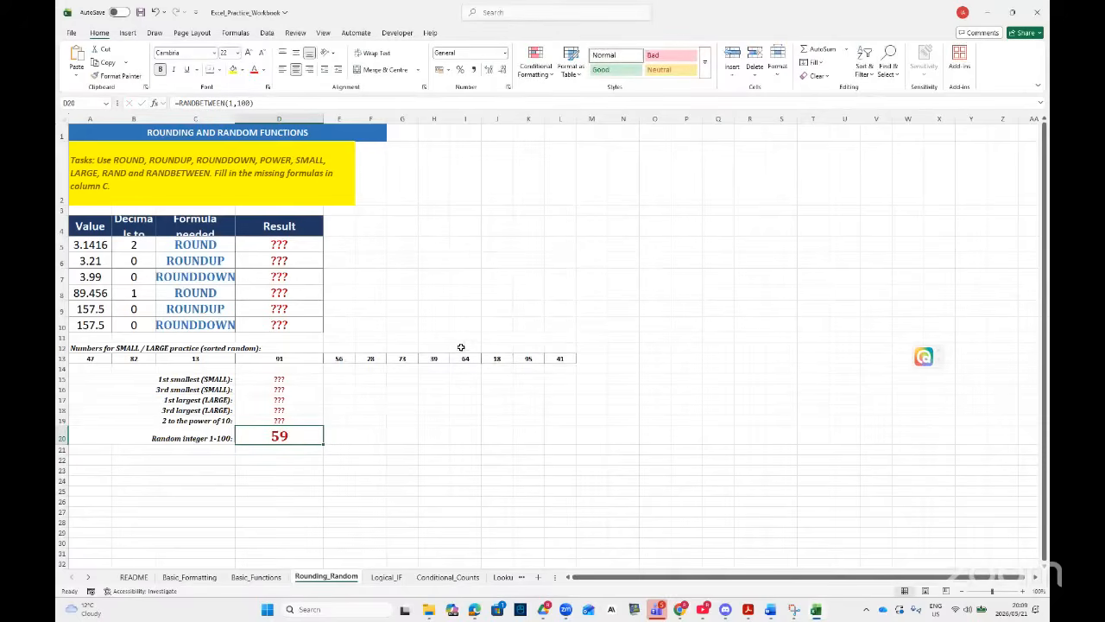
# - On the Logical_IF sheet, make row 2 taller to fit the task text and enlarge table A4:I16 to font size 18
pyautogui.click(386, 577)
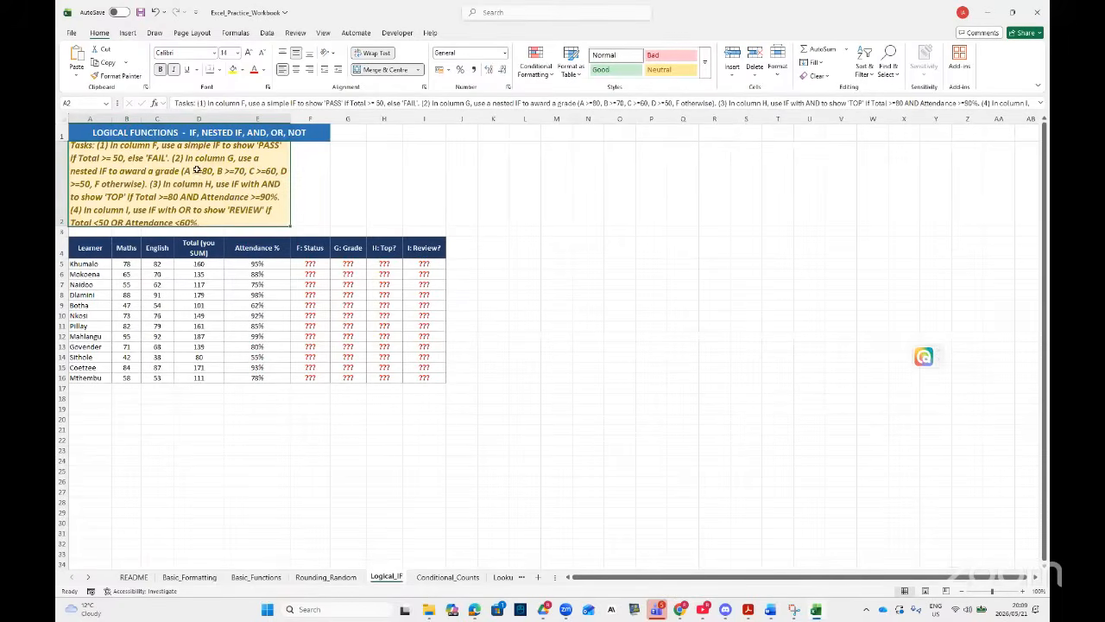
pyautogui.moveTo(63, 223); pyautogui.dragTo(63, 256)
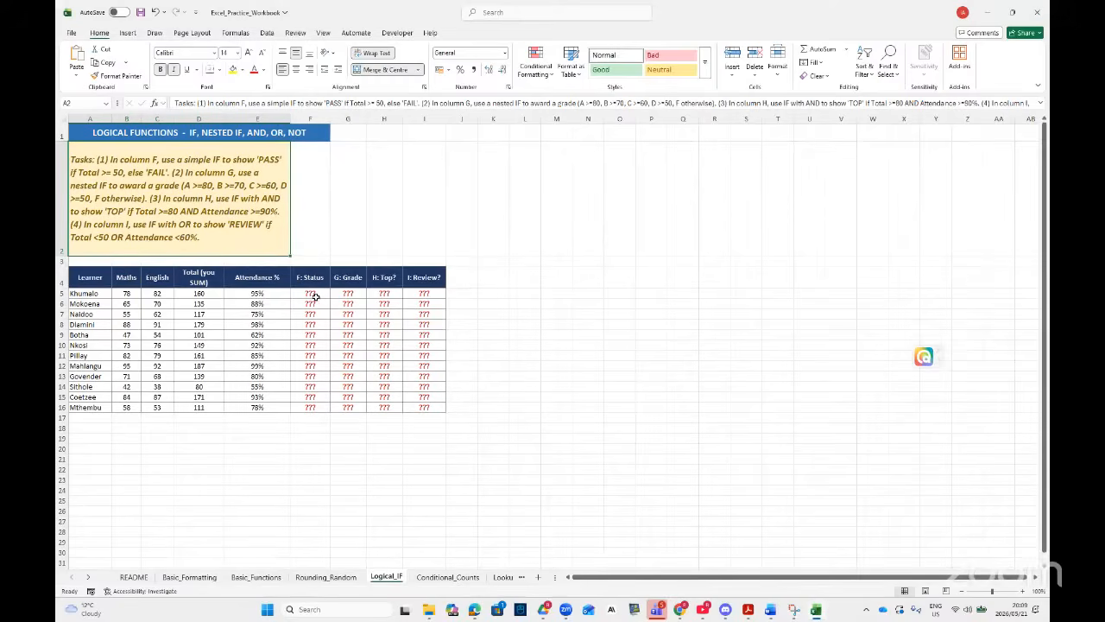
pyautogui.moveTo(86, 277); pyautogui.dragTo(423, 406)
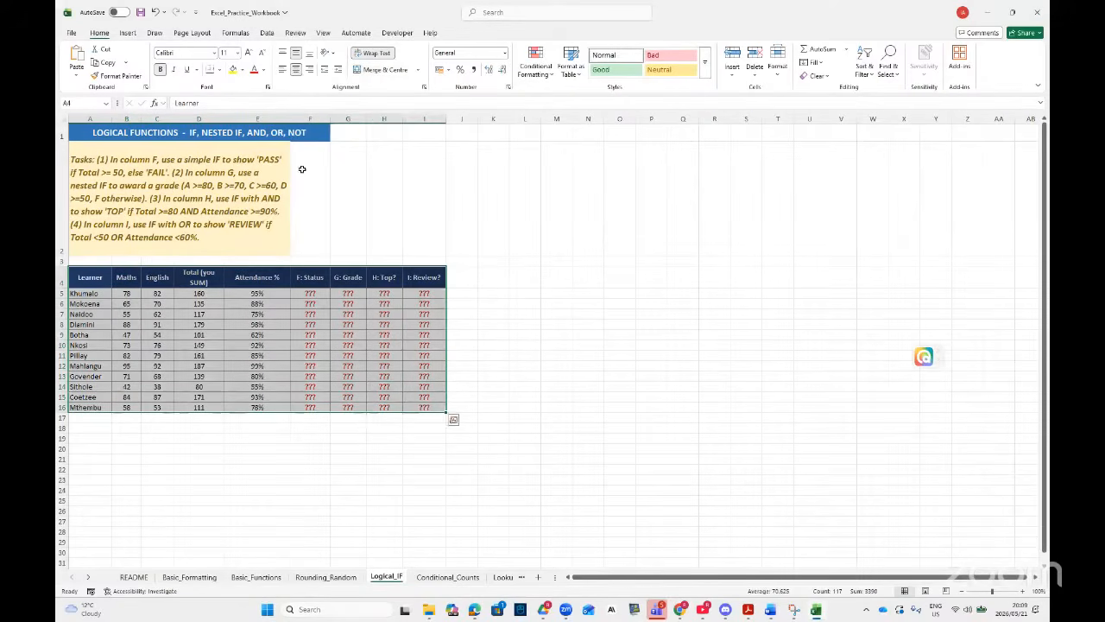
pyautogui.click(249, 54)
pyautogui.click(249, 54)
pyautogui.click(248, 53)
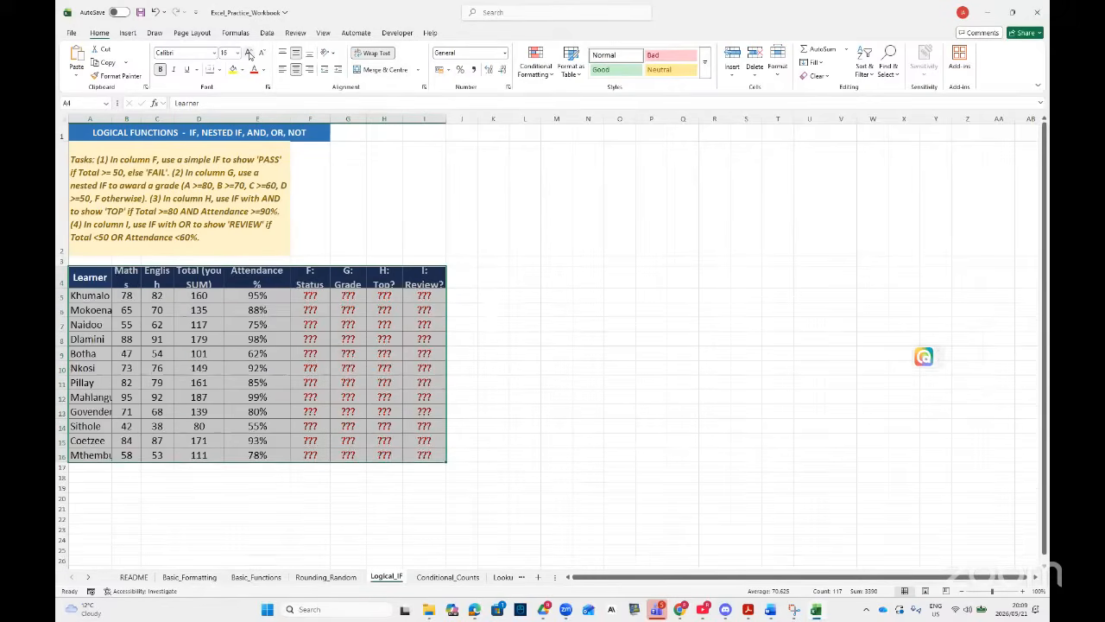
pyautogui.click(249, 53)
# - Fit column A to the learner names and increase the height of rows 5 and 6 and header row 4
pyautogui.moveTo(61, 303); pyautogui.dragTo(64, 340)
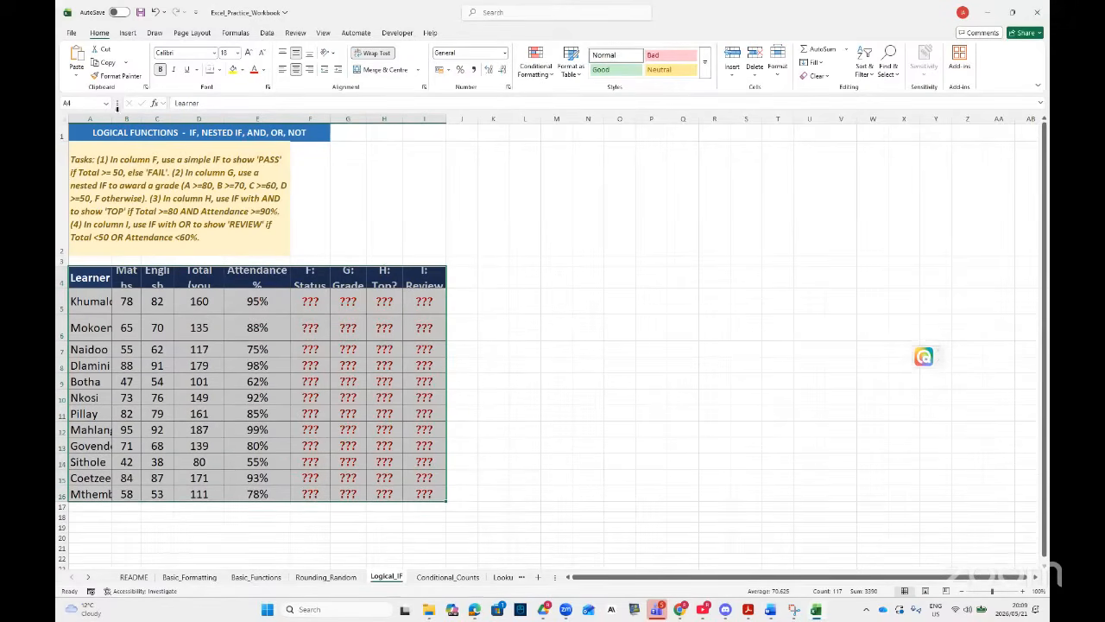
pyautogui.doubleClick(110, 118)
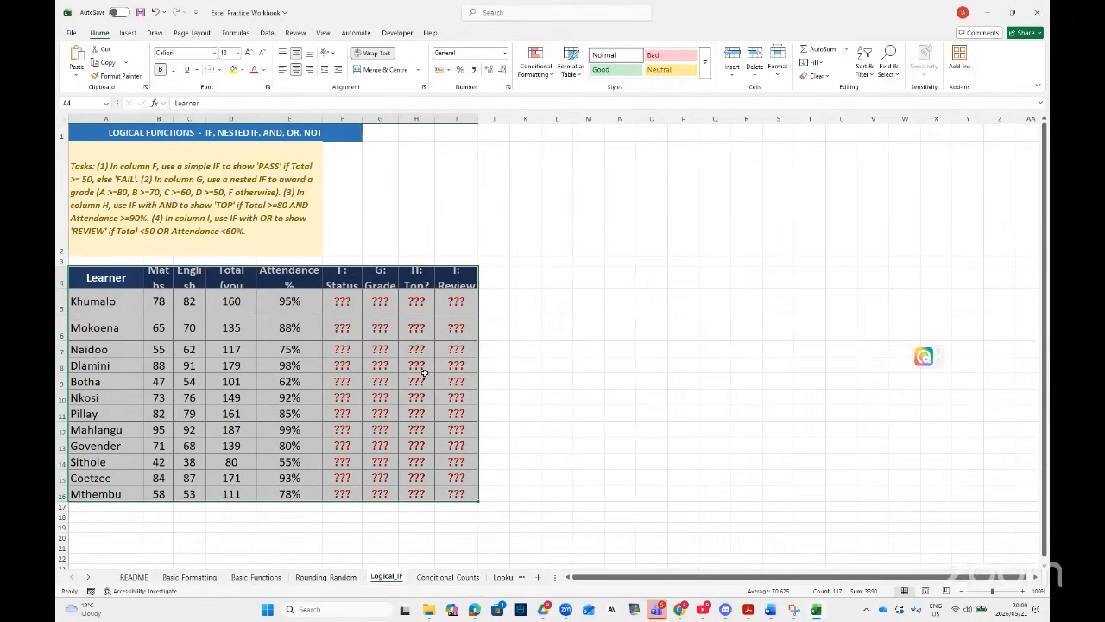
pyautogui.click(551, 350)
pyautogui.moveTo(60, 287); pyautogui.dragTo(62, 309)
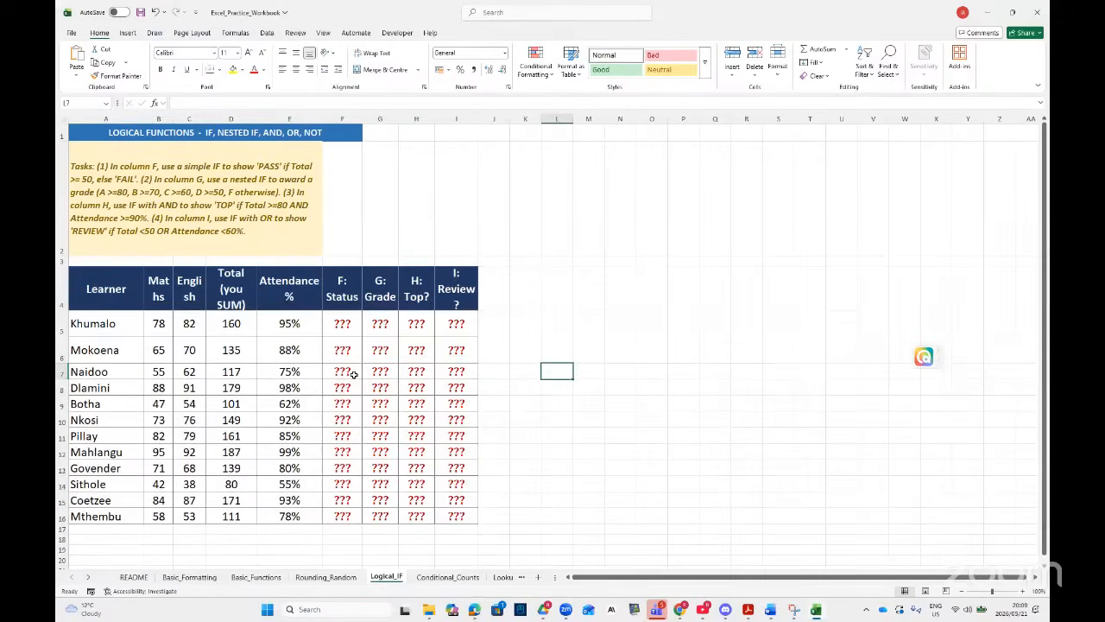
# - Look through the practice tasks on the Conditional_Counts, Lookups and Text_Functions sheets
pyautogui.click(342, 323)
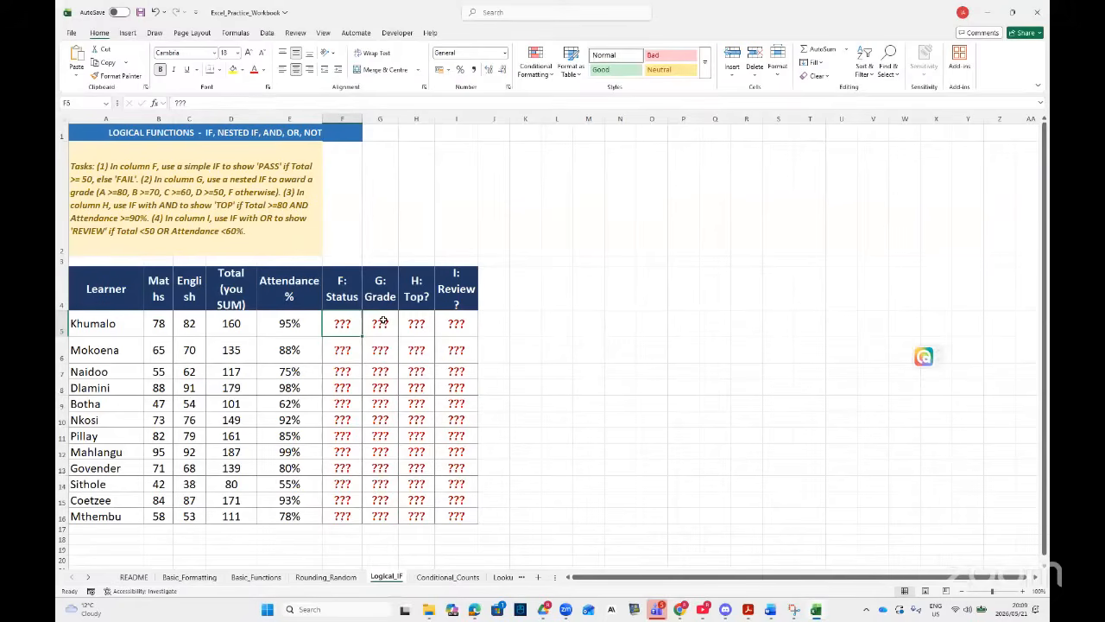
pyautogui.click(447, 577)
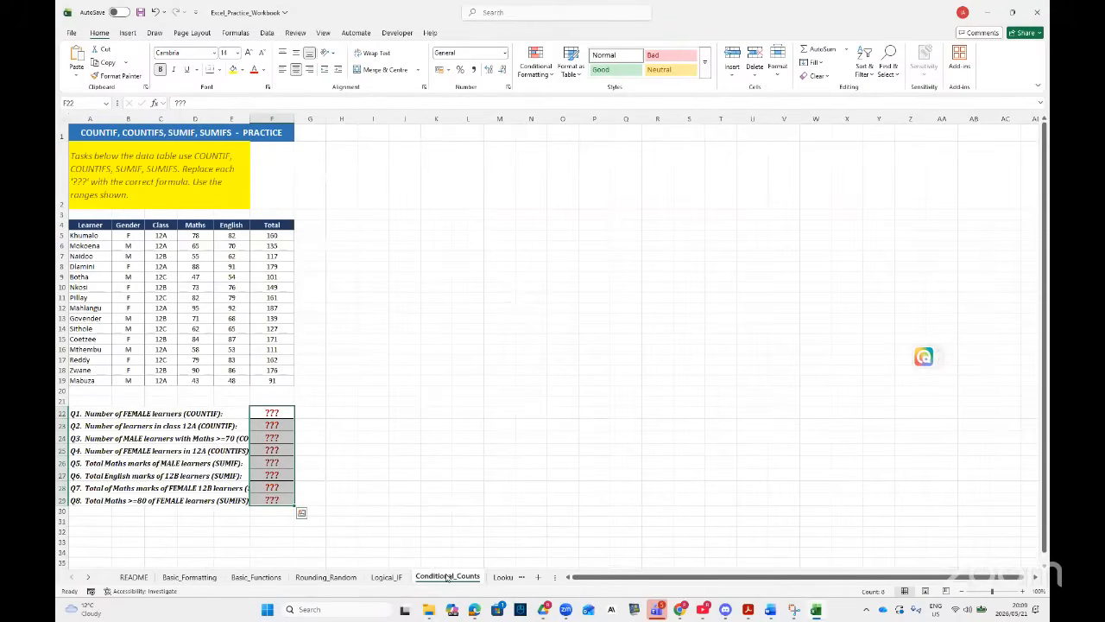
pyautogui.click(503, 576)
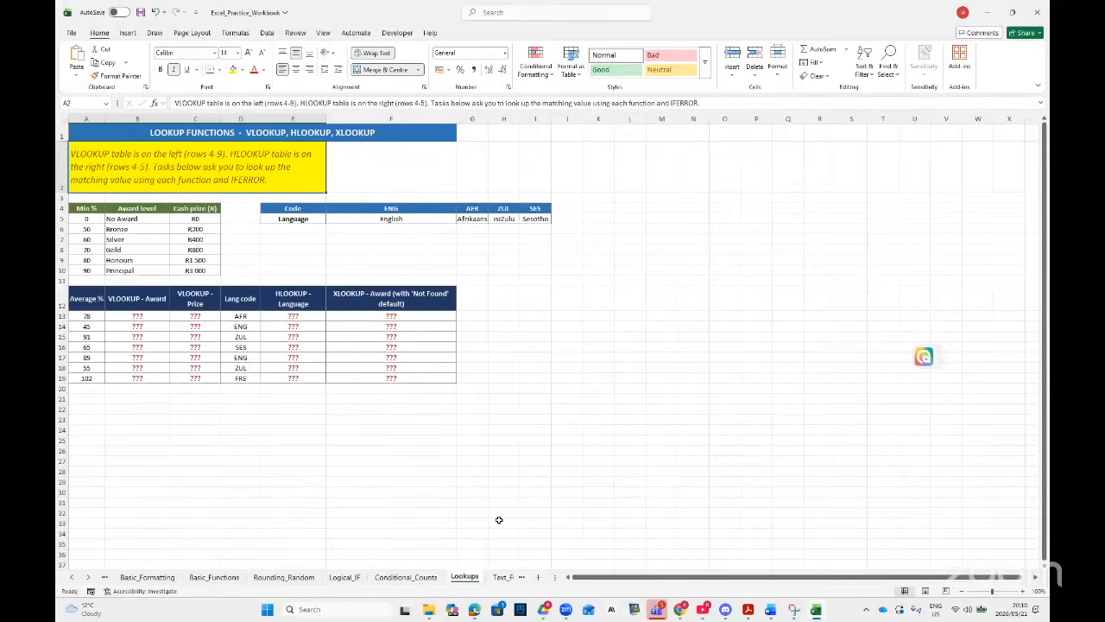
pyautogui.click(504, 577)
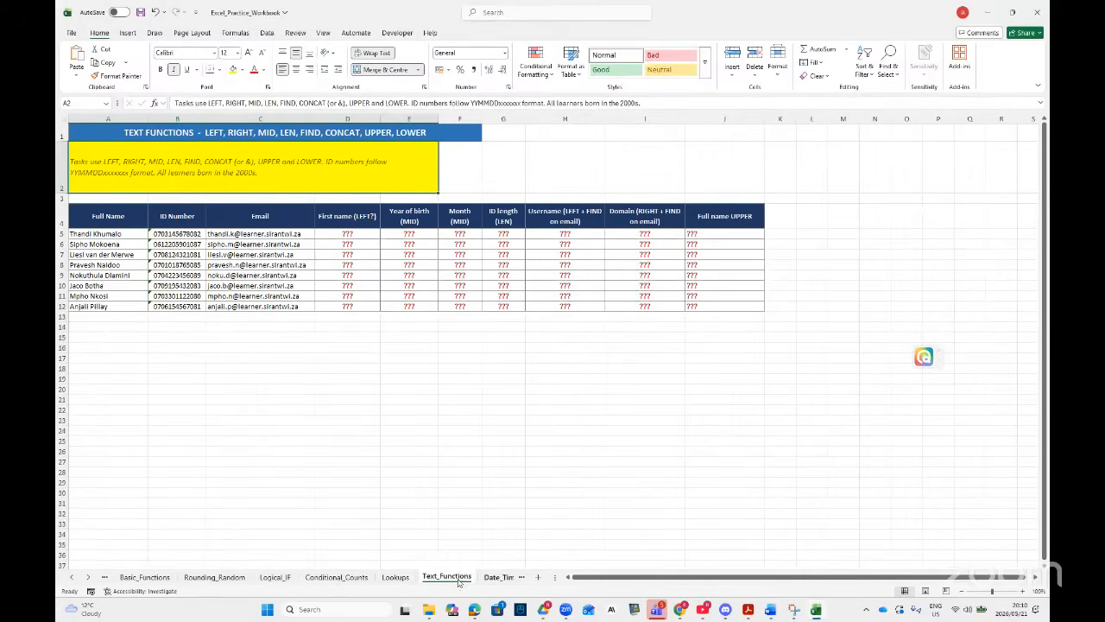
# - On the Lookups sheet, enlarge the text of the lookup practice table A12:F19 to font size 18
pyautogui.click(395, 576)
pyautogui.click(351, 432)
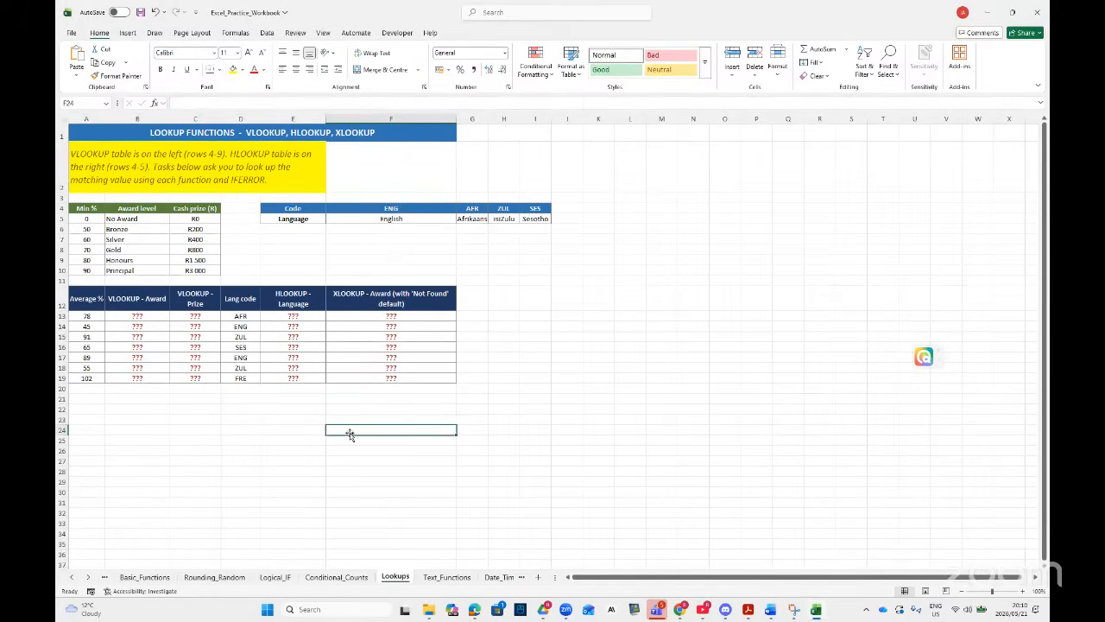
pyautogui.click(105, 299)
pyautogui.moveTo(104, 300); pyautogui.dragTo(395, 377)
pyautogui.click(249, 54)
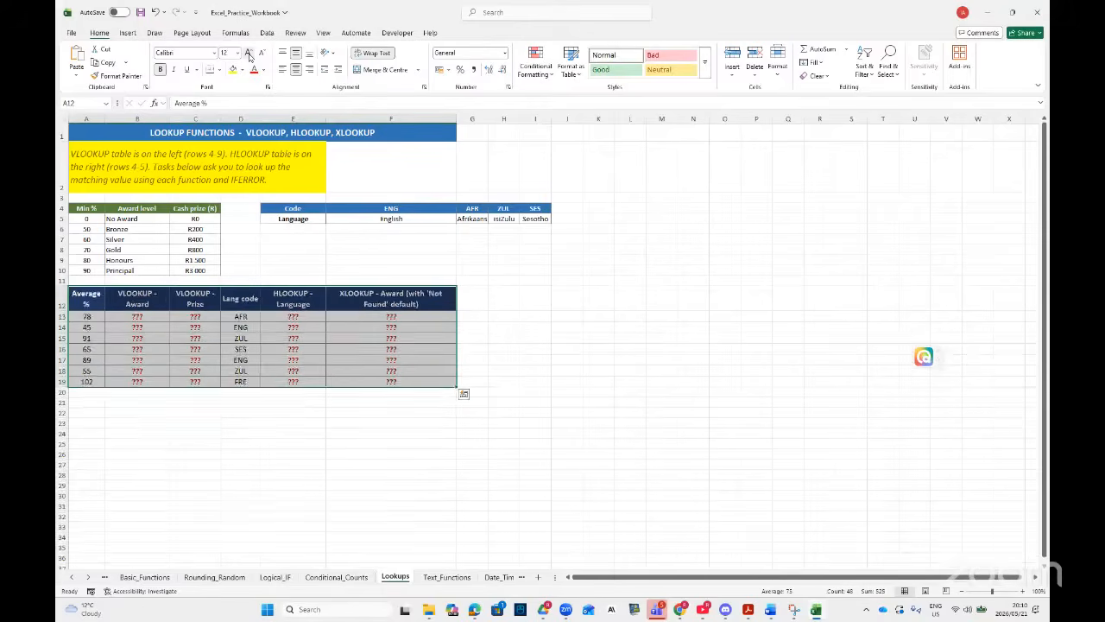
pyautogui.click(249, 53)
pyautogui.click(249, 53)
pyautogui.click(249, 53)
# - Make header row 12 taller and widen columns A and C so their headings fit without splitting words
pyautogui.moveTo(65, 311); pyautogui.dragTo(66, 324)
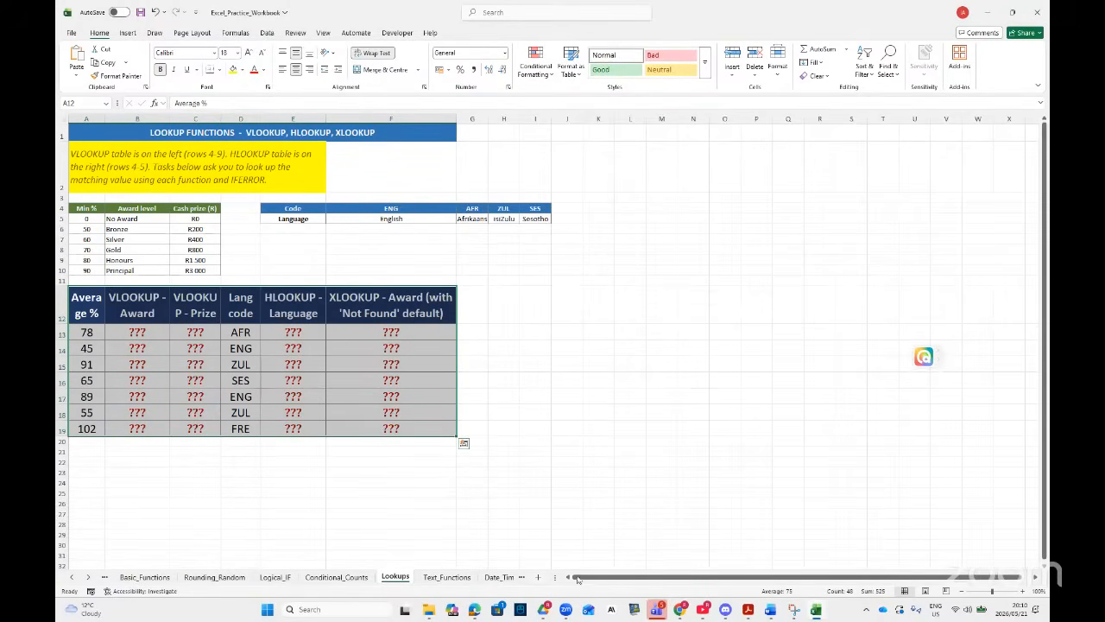
pyautogui.click(536, 504)
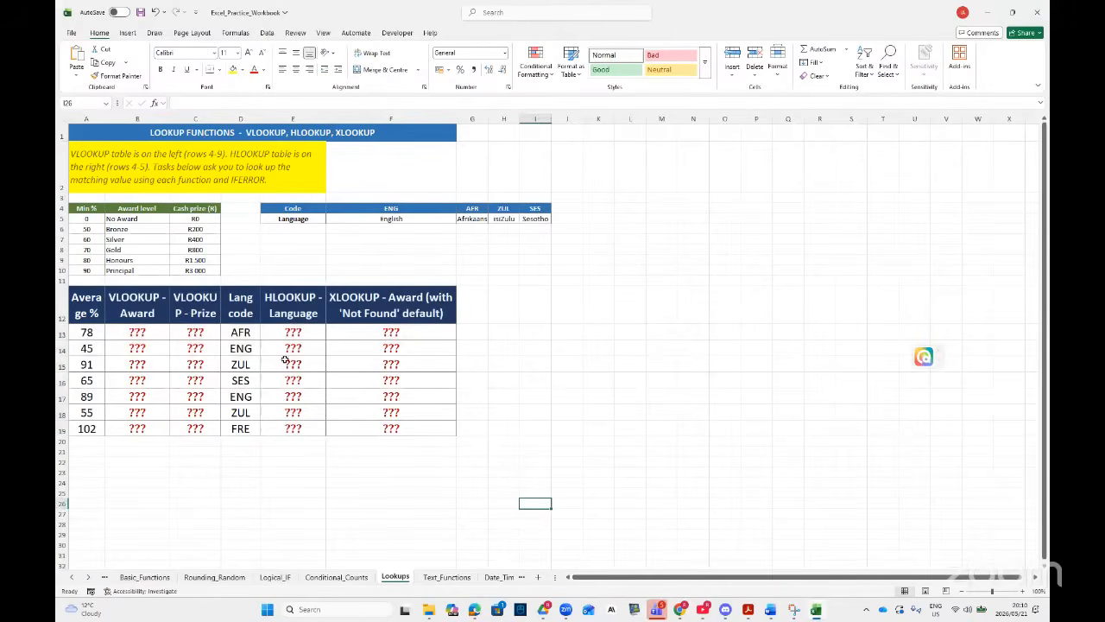
pyautogui.moveTo(105, 116); pyautogui.dragTo(132, 116)
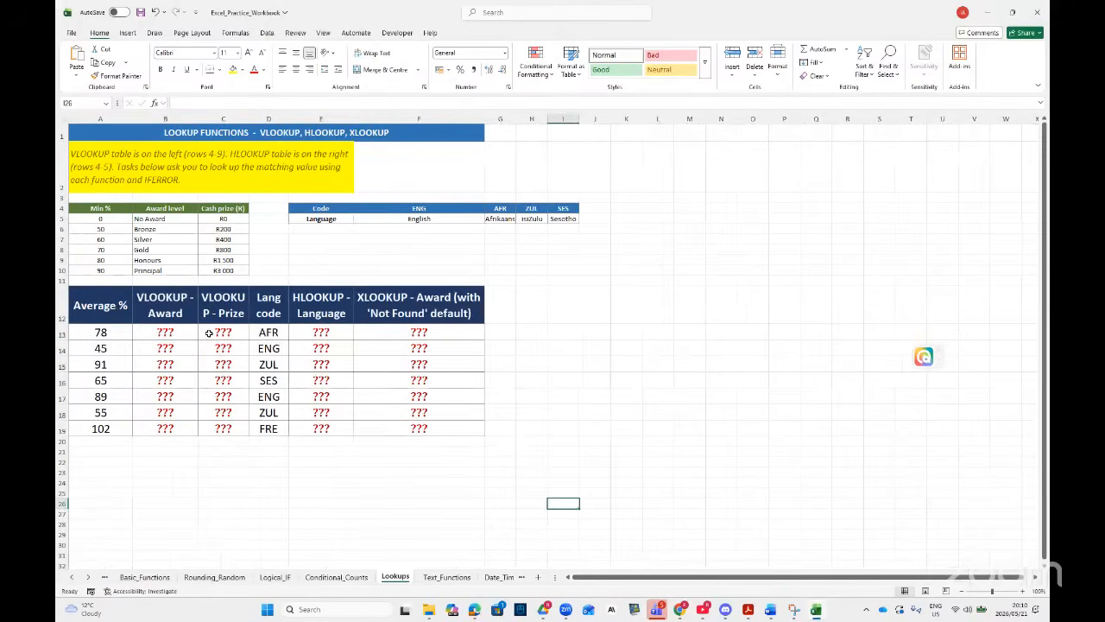
pyautogui.click(119, 332)
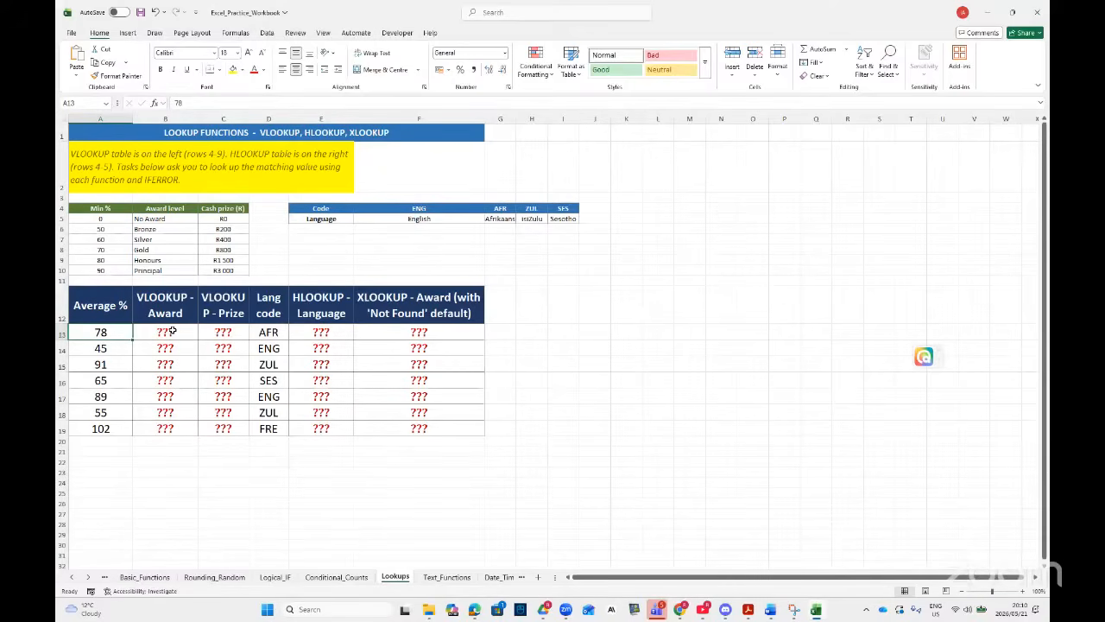
pyautogui.click(172, 332)
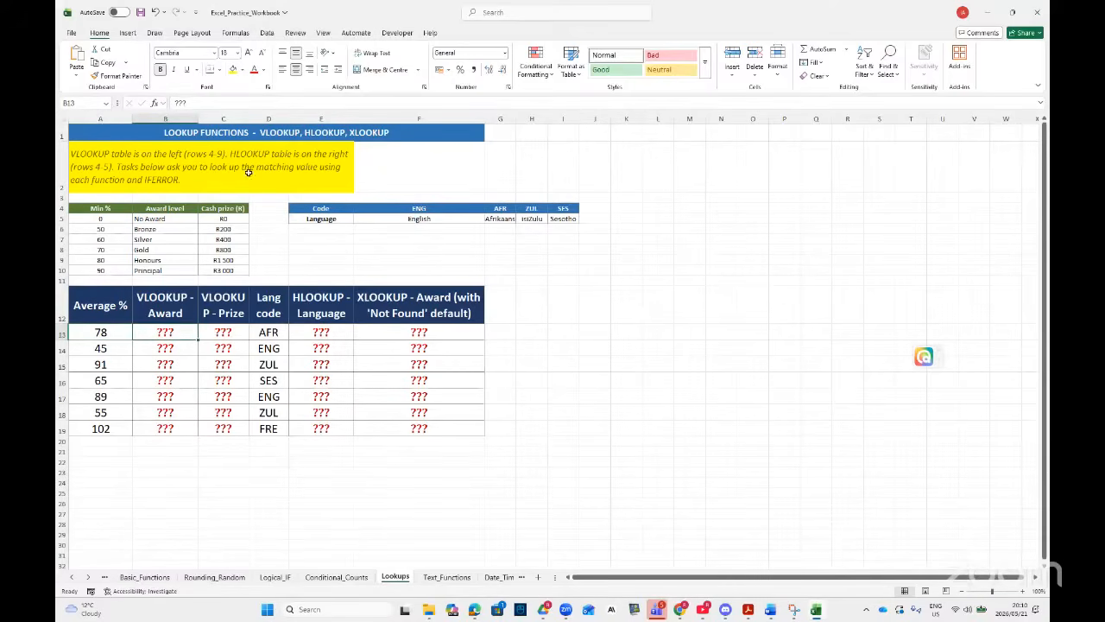
pyautogui.moveTo(251, 119); pyautogui.dragTo(275, 121)
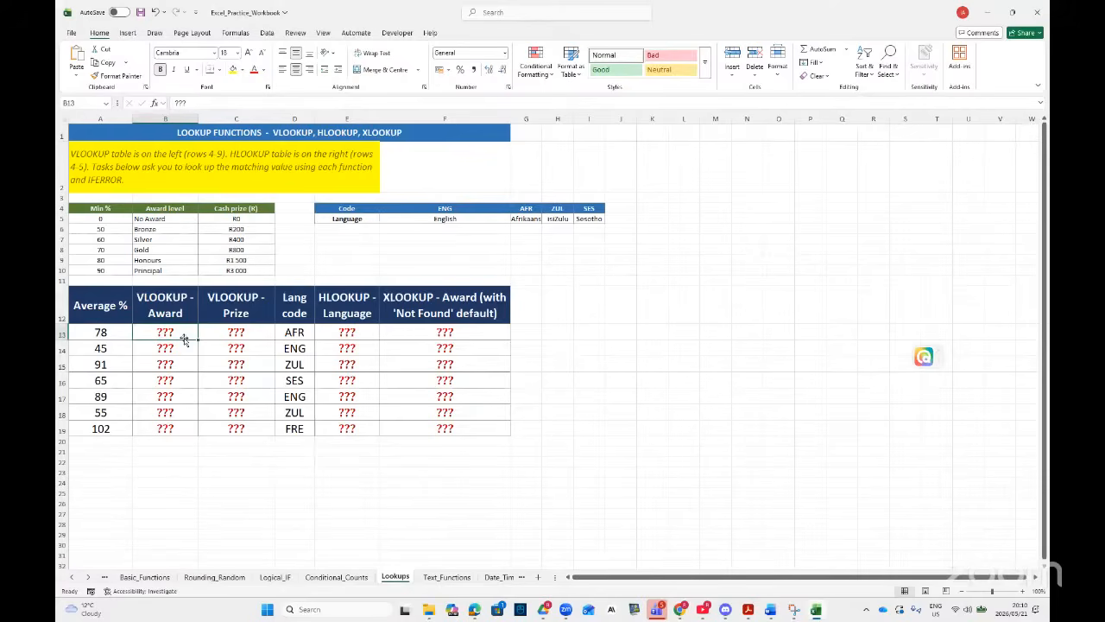
# - Enter a VLOOKUP in B13 with lookup value A13, table array A5:C10, column index 2 and range lookup FALSE
pyautogui.write('=VL')
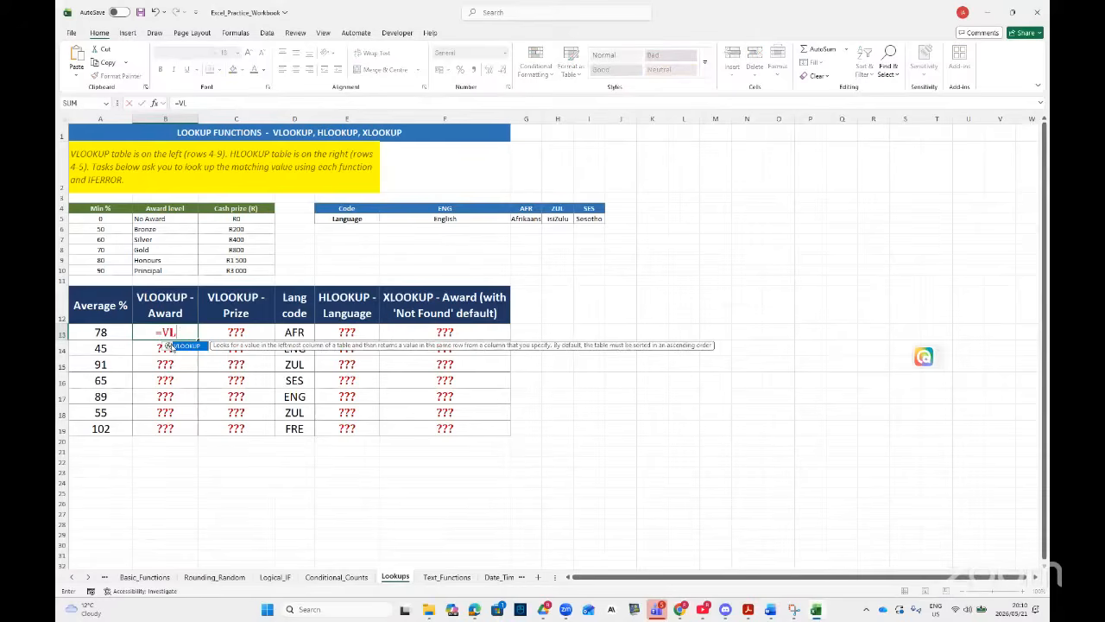
pyautogui.doubleClick(176, 346)
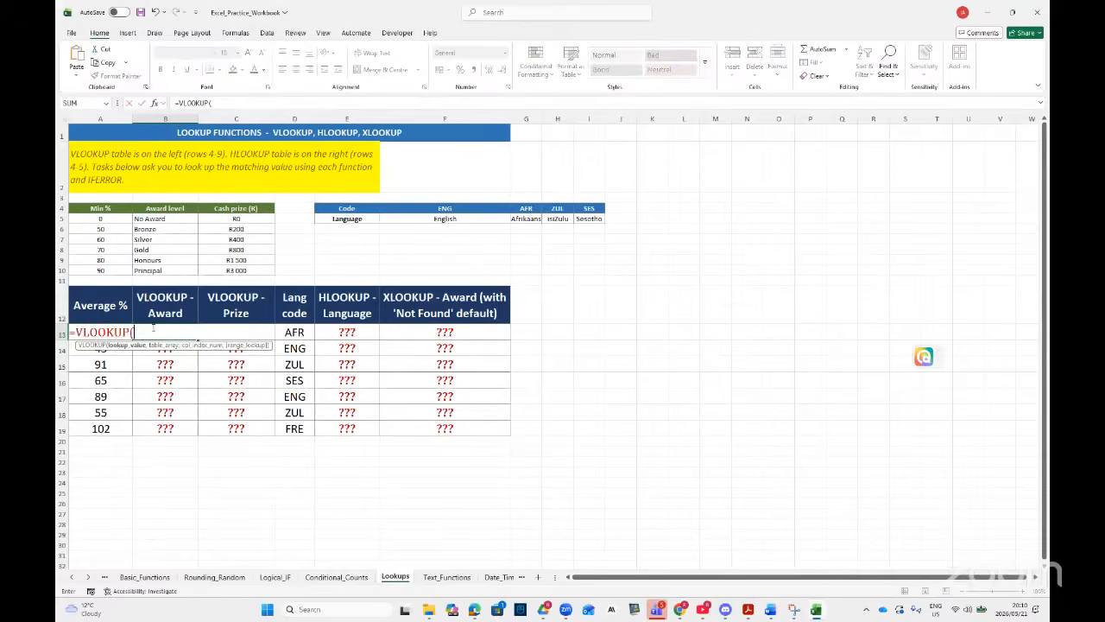
pyautogui.click(154, 102)
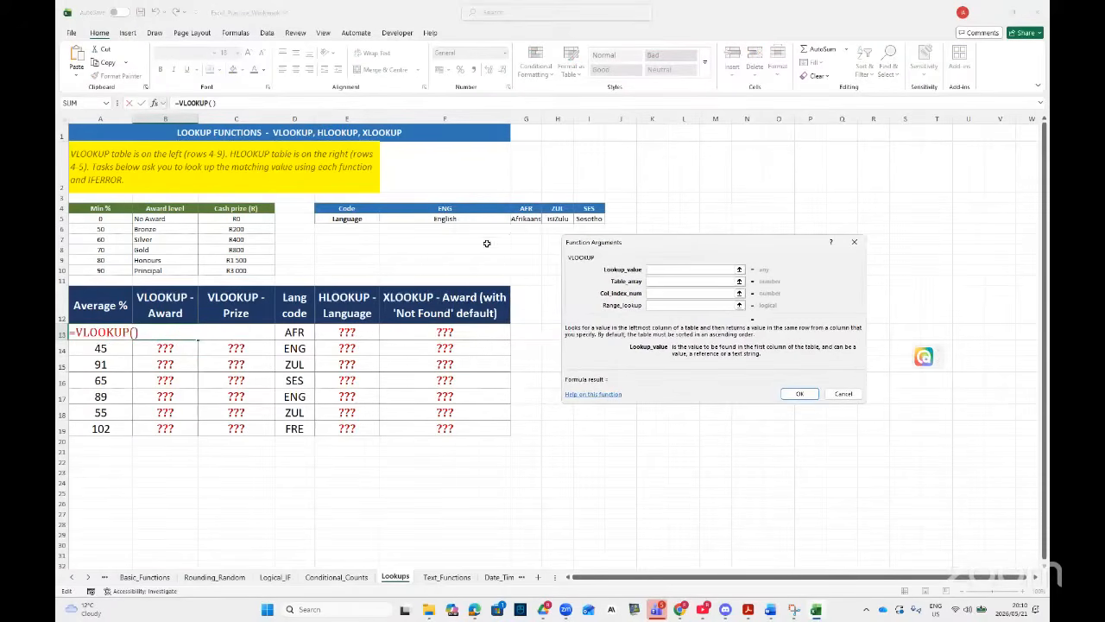
pyautogui.click(108, 332)
pyautogui.press('Tab')
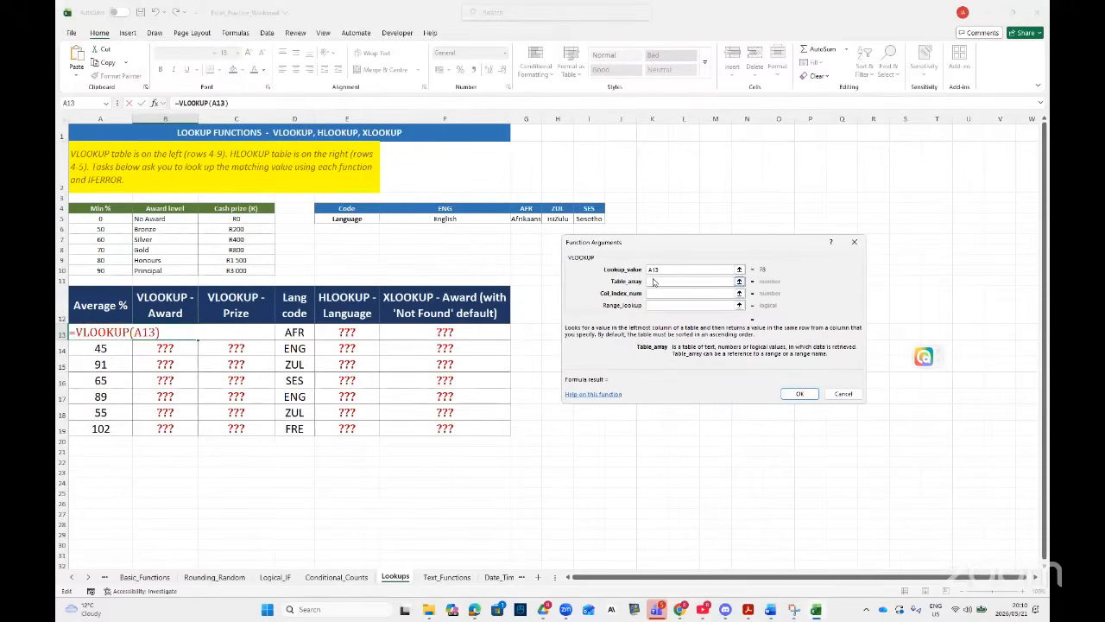
pyautogui.moveTo(95, 220); pyautogui.dragTo(201, 271)
pyautogui.click(657, 294)
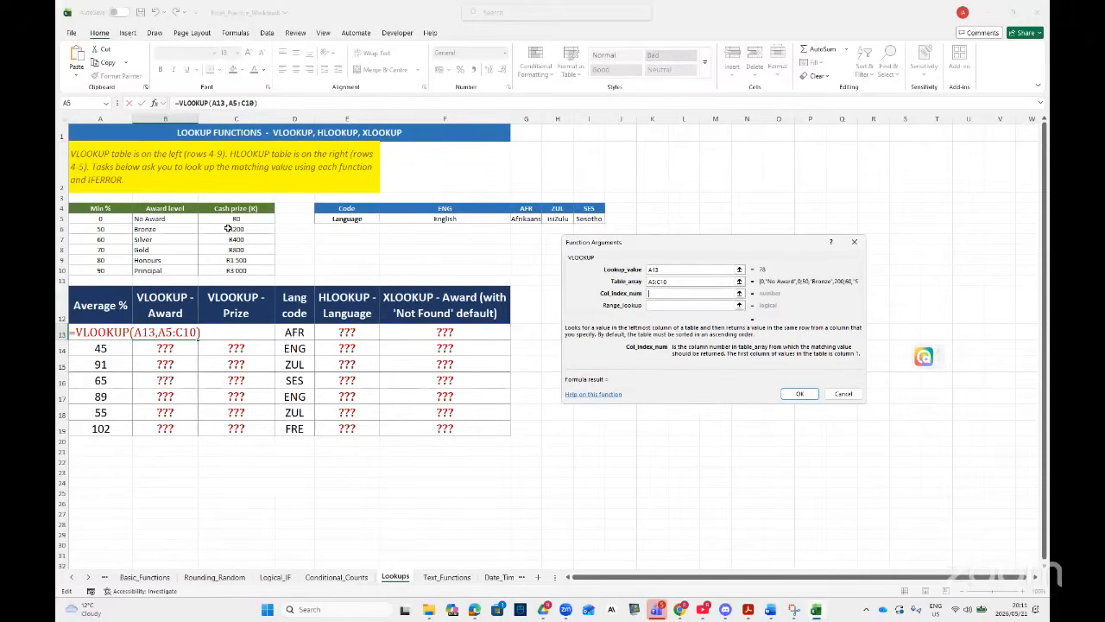
pyautogui.click(652, 295)
pyautogui.write('2')
pyautogui.click(655, 305)
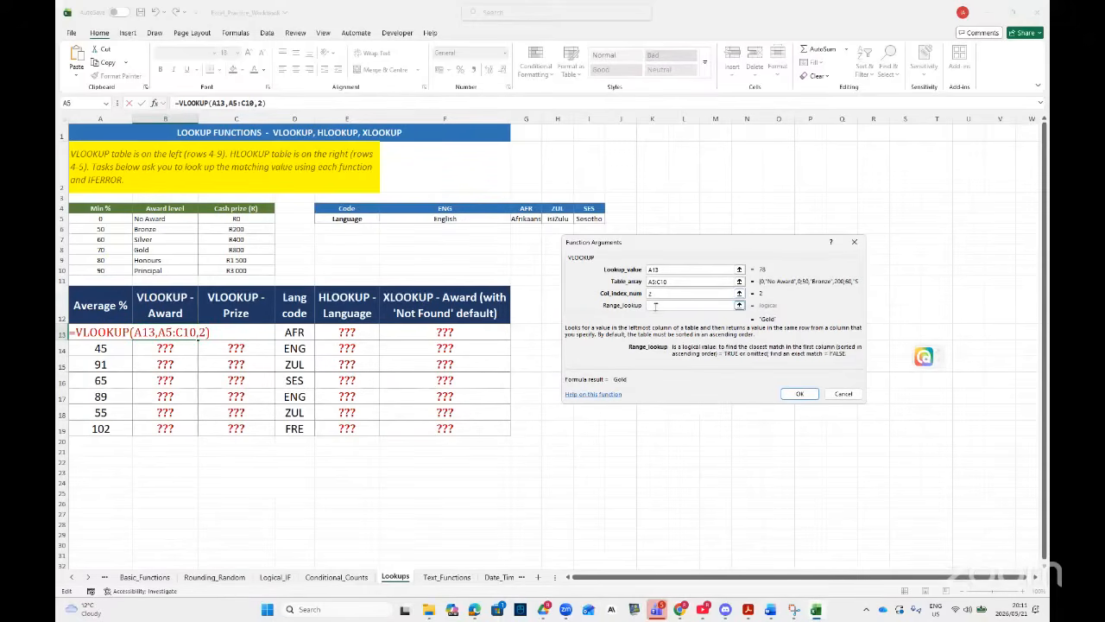
pyautogui.write('FALSE')
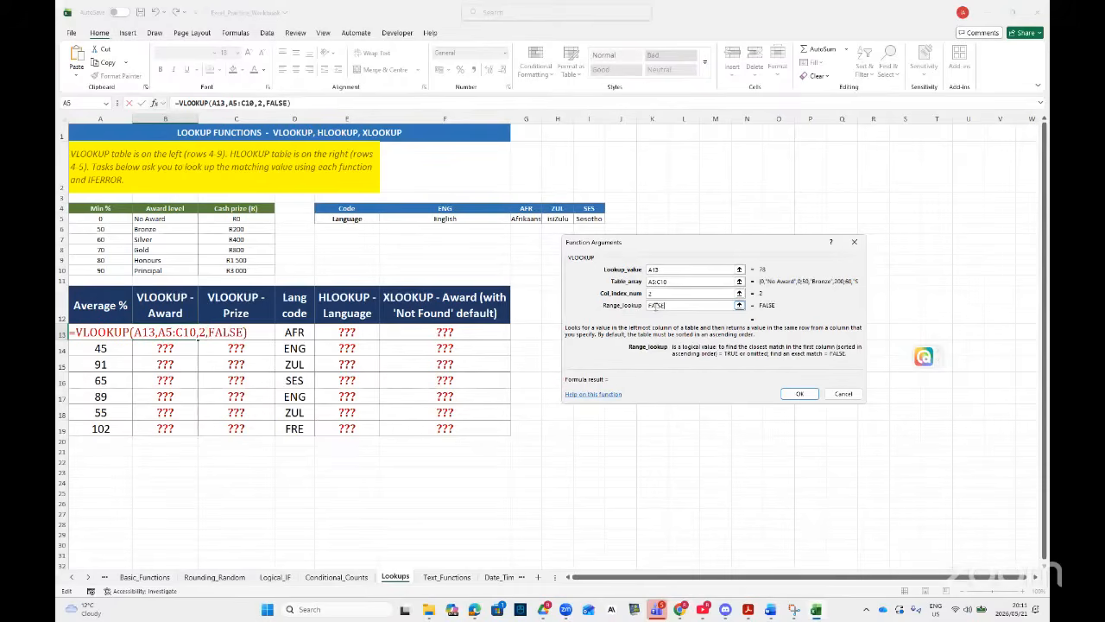
pyautogui.click(800, 392)
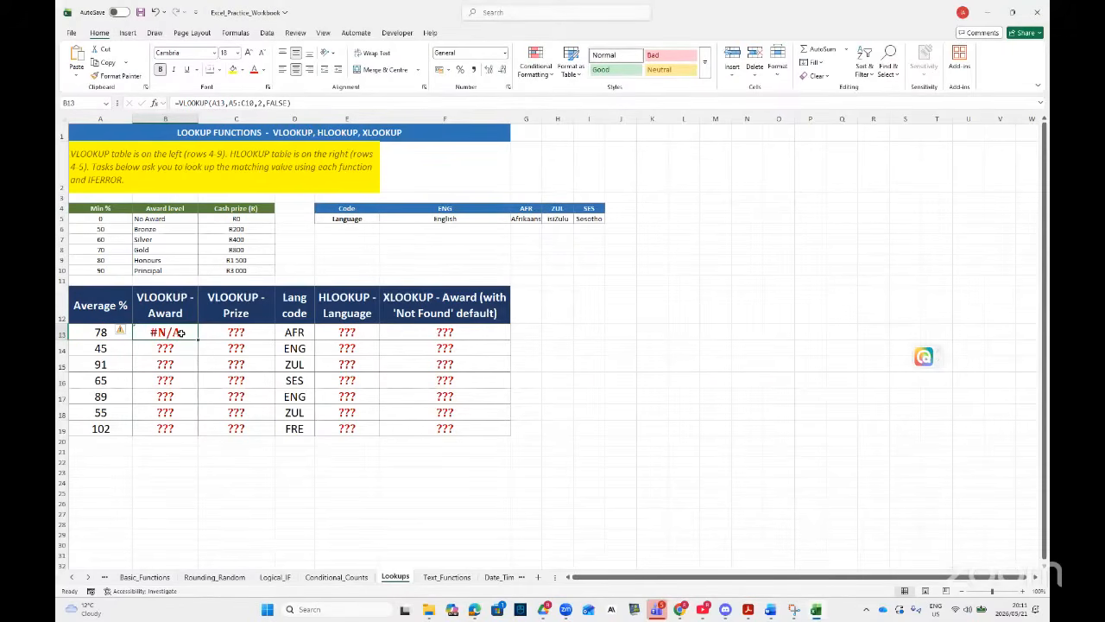
# - Set the range lookup argument of the VLOOKUP in B13 to TRUE
pyautogui.click(154, 102)
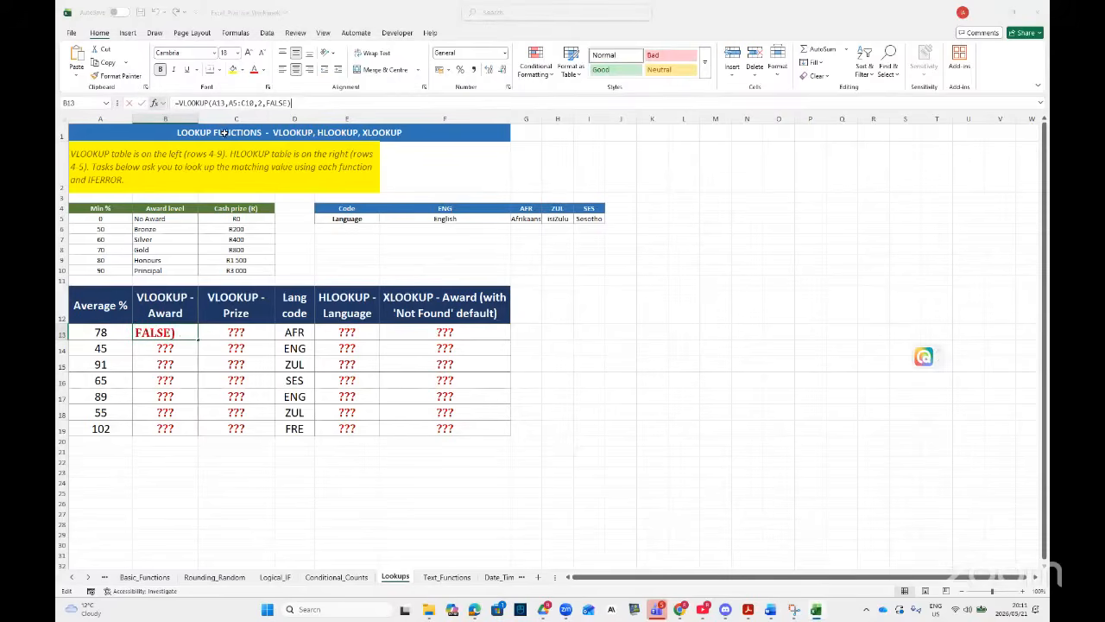
pyautogui.doubleClick(674, 308)
pyautogui.write('TRUE')
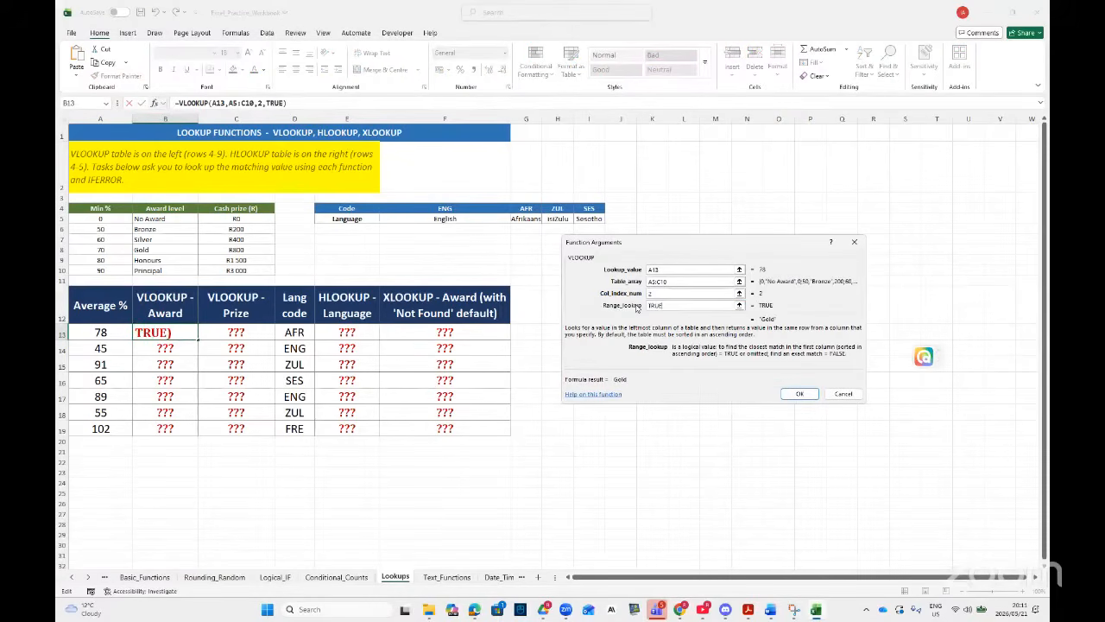
pyautogui.click(800, 394)
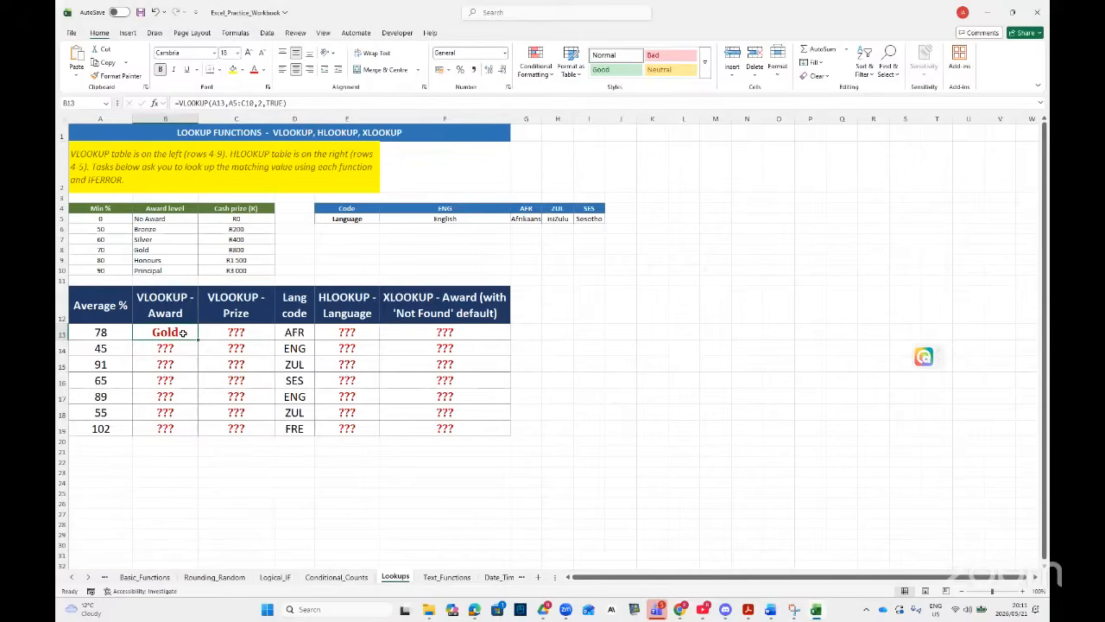
# - Anchor the VLOOKUP table array in B13 as $A$5:C$10 and fill the formula down through B19
pyautogui.moveTo(198, 342); pyautogui.dragTo(198, 436)
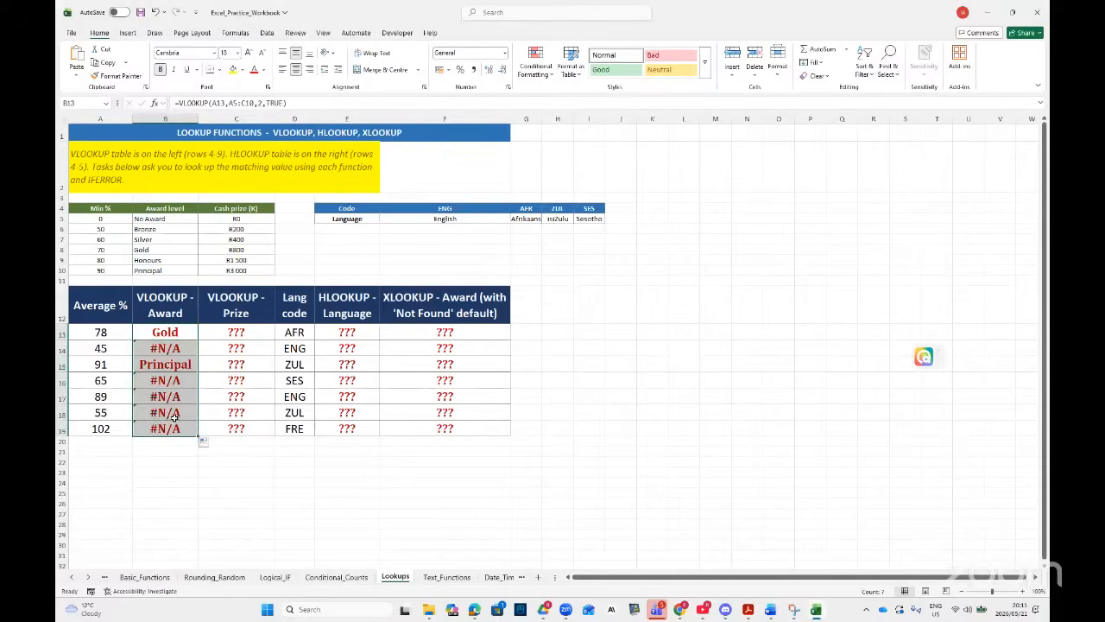
pyautogui.doubleClick(172, 334)
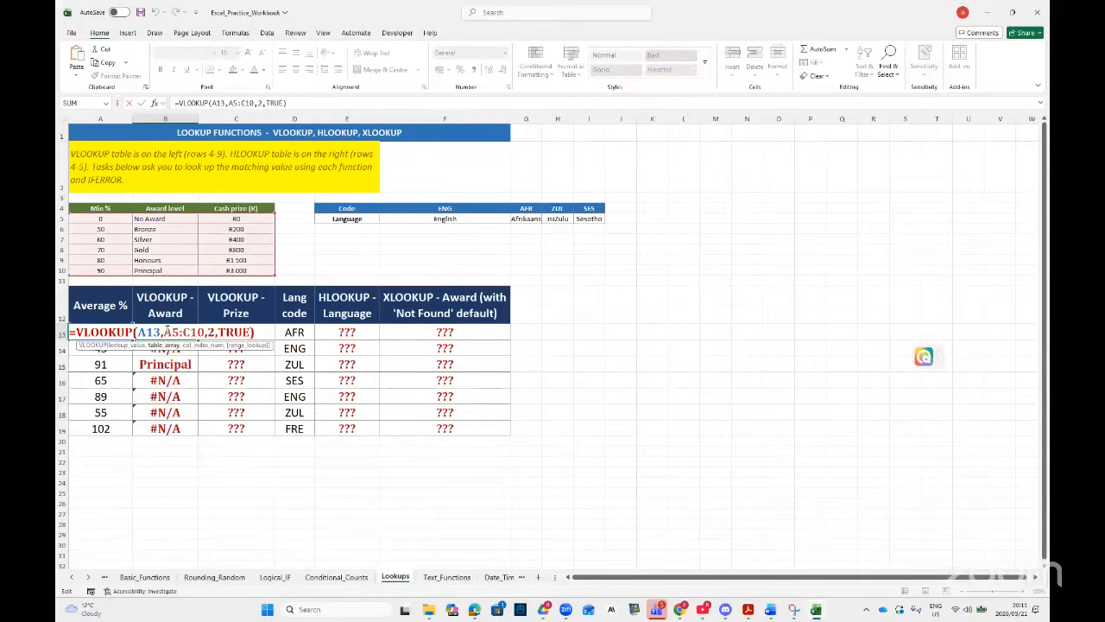
pyautogui.write('$')
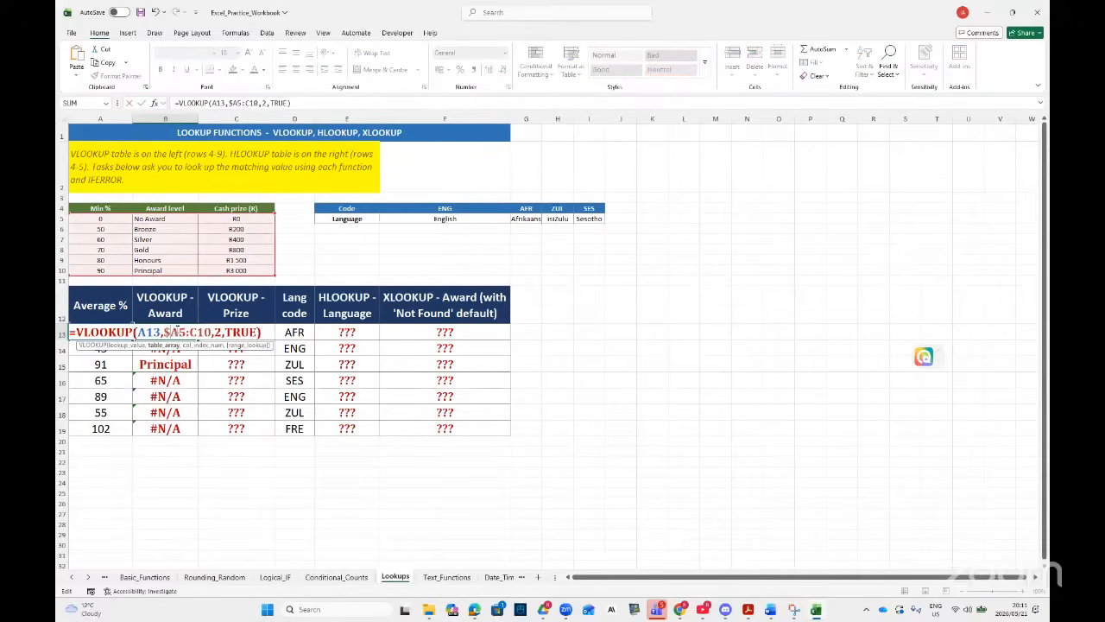
pyautogui.write('$A')
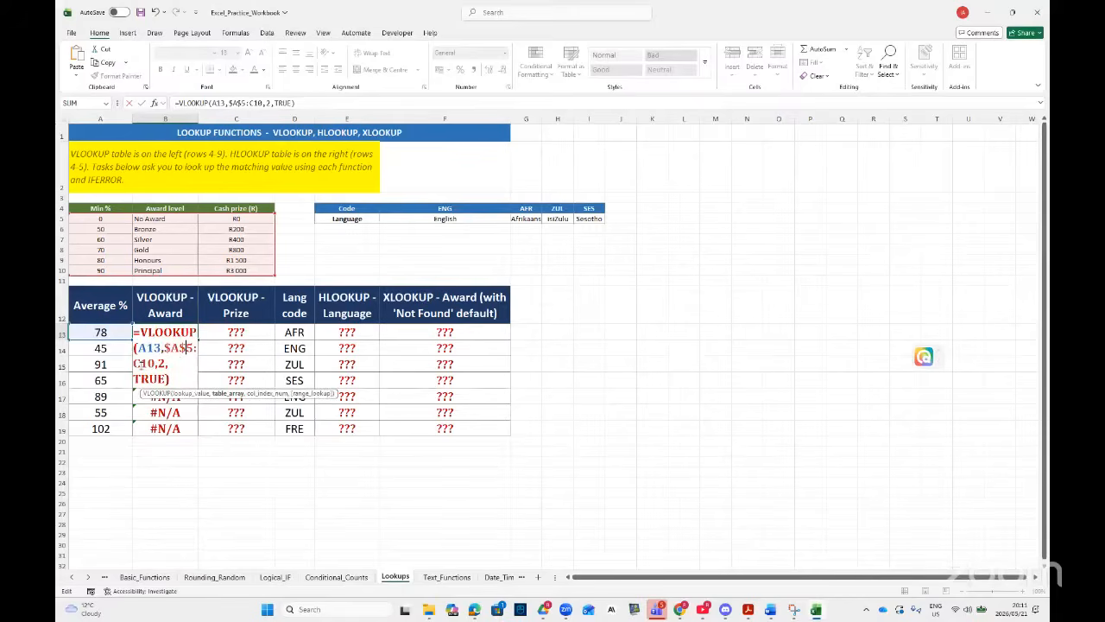
pyautogui.write('$')
pyautogui.hotkey('ctrl', 'Return')
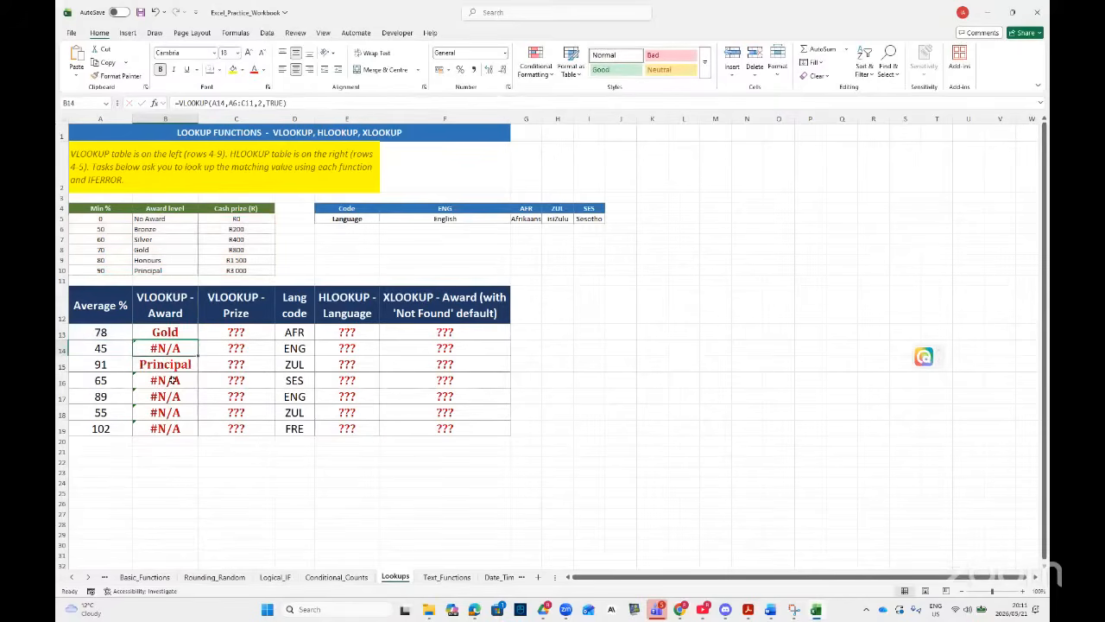
pyautogui.doubleClick(198, 339)
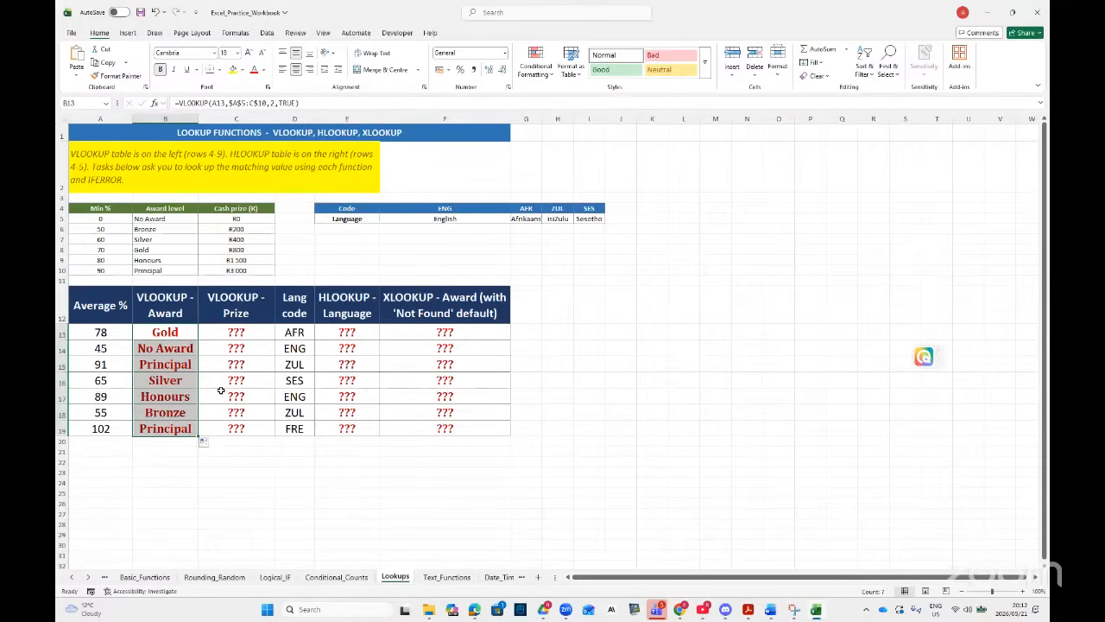
# - Begin an XLOOKUP in C13 with lookup value A13 and lookup array A5:A10
pyautogui.click(244, 333)
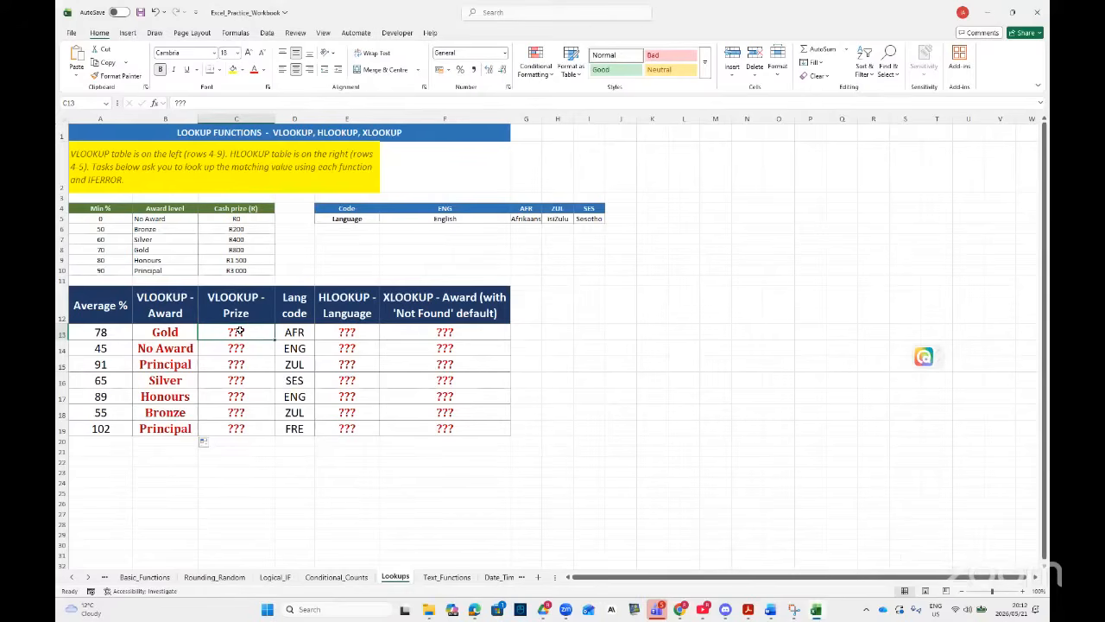
pyautogui.write('=X')
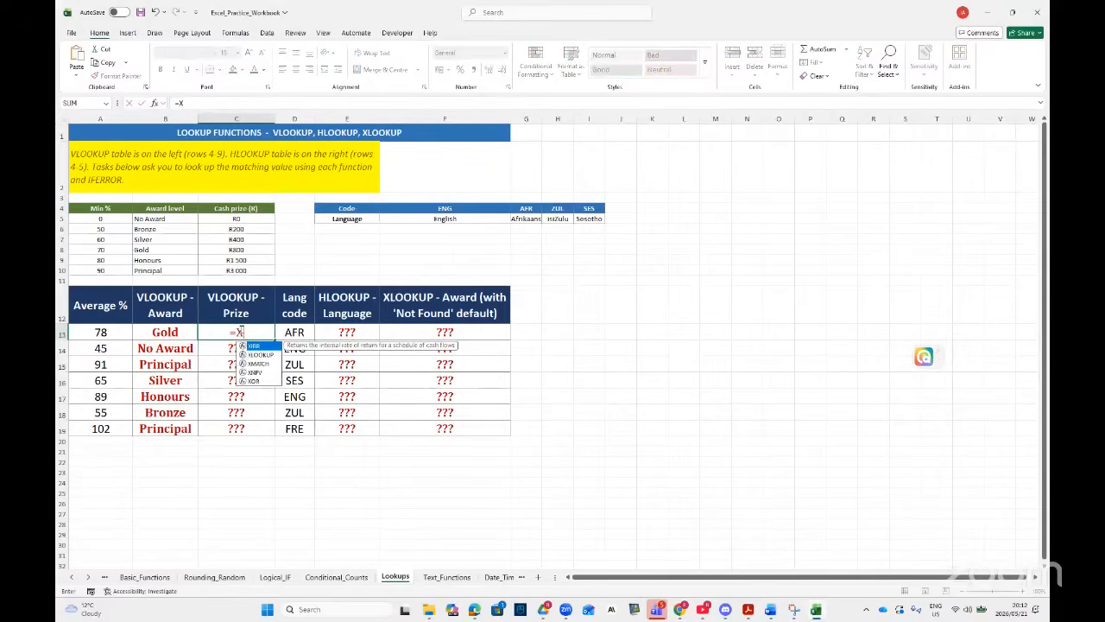
pyautogui.write('LOOKUP(')
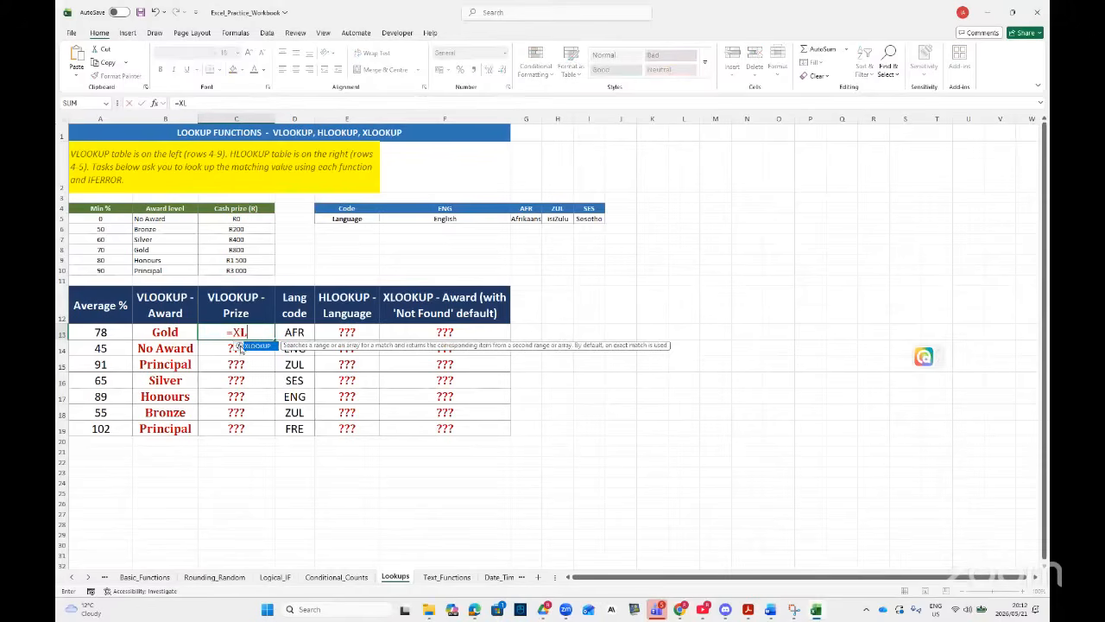
pyautogui.doubleClick(239, 345)
pyautogui.click(156, 104)
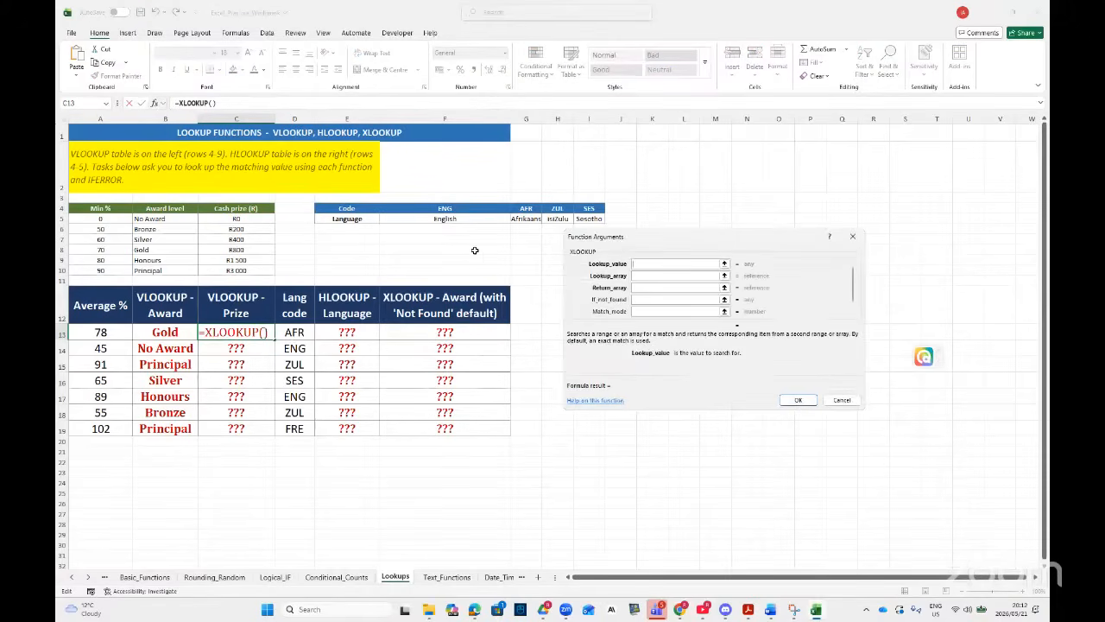
pyautogui.click(103, 331)
pyautogui.click(655, 276)
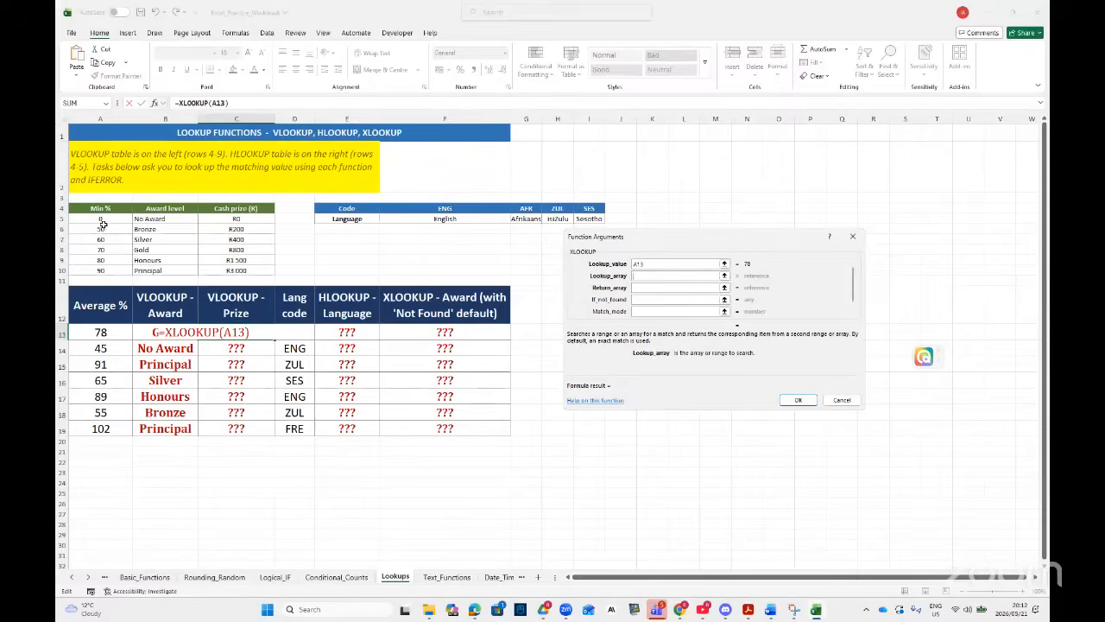
pyautogui.moveTo(100, 218); pyautogui.dragTo(111, 271)
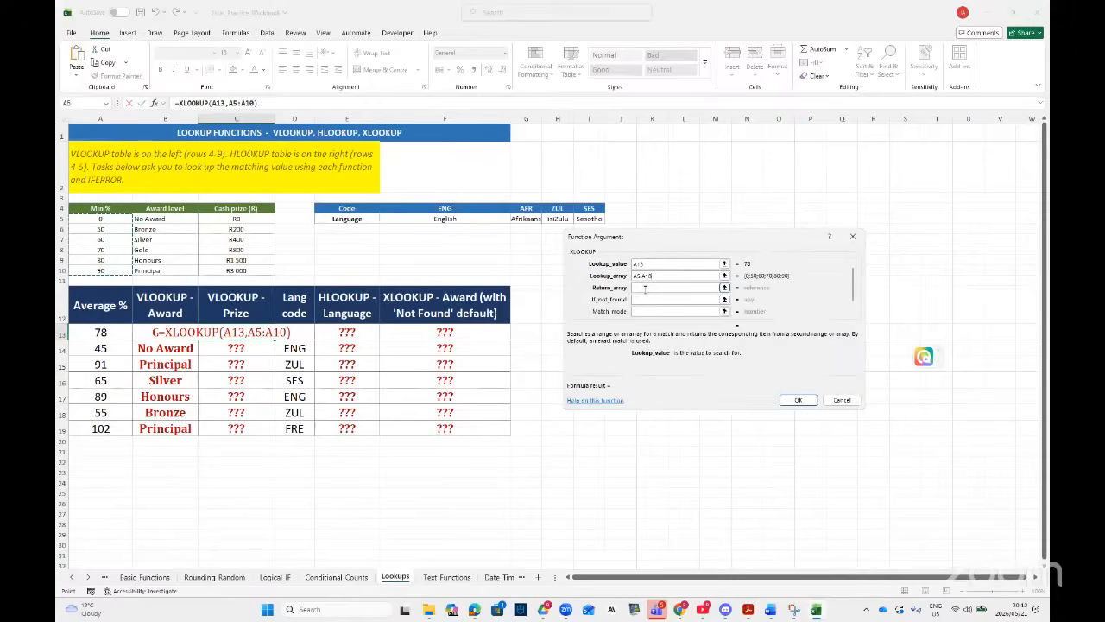
# - Complete the C13 XLOOKUP with return array C5:C10 and match mode FALSE
pyautogui.click(645, 290)
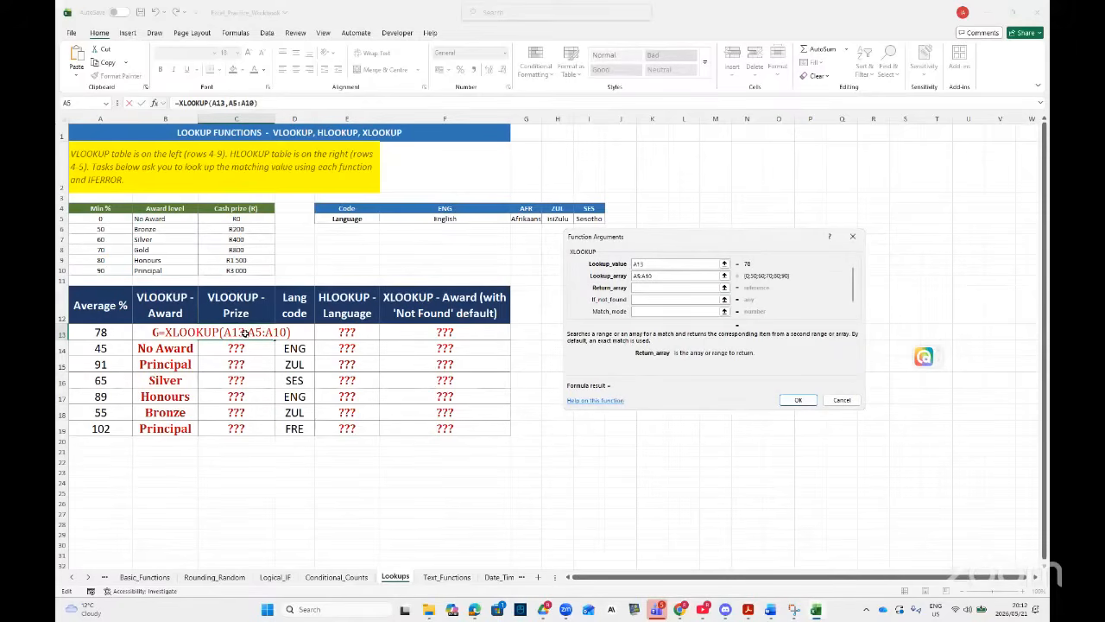
pyautogui.moveTo(248, 220); pyautogui.dragTo(264, 268)
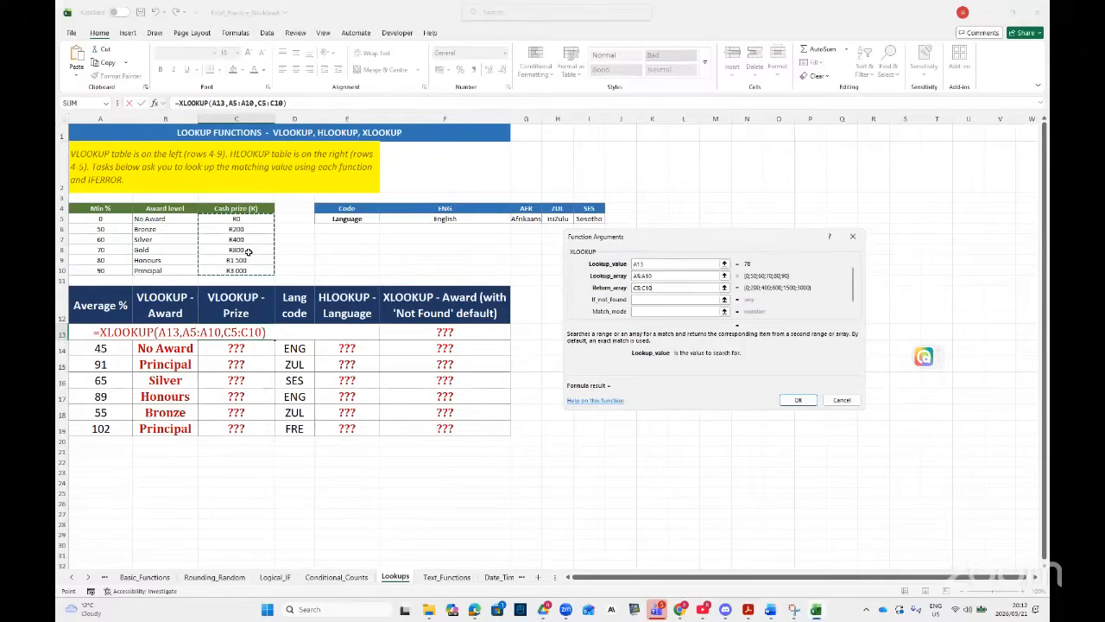
pyautogui.click(642, 312)
pyautogui.write('FALSE')
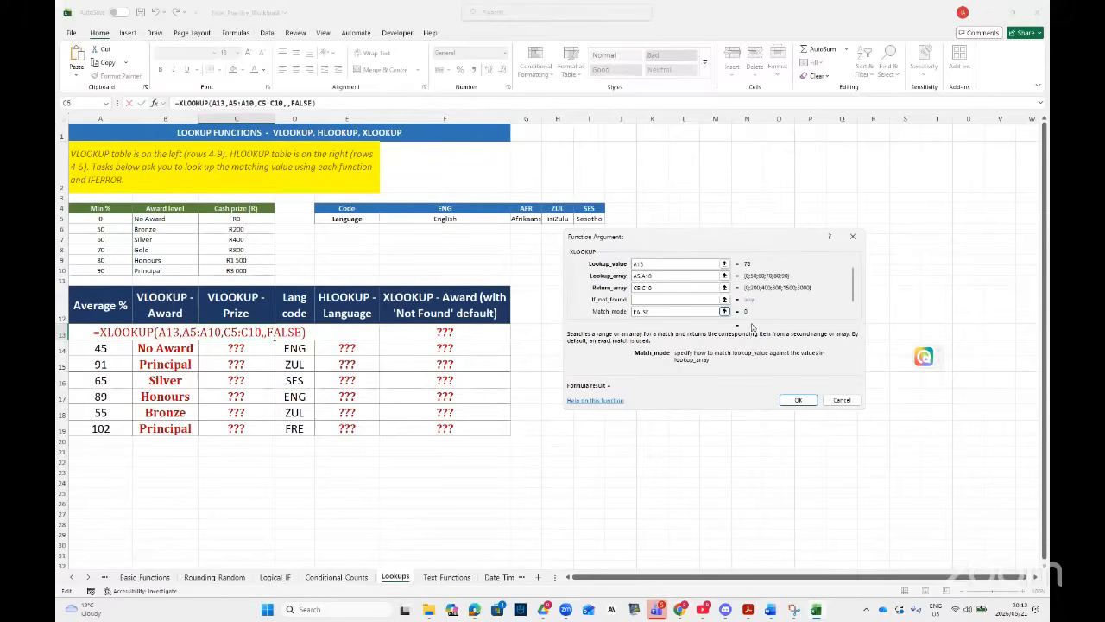
pyautogui.click(798, 400)
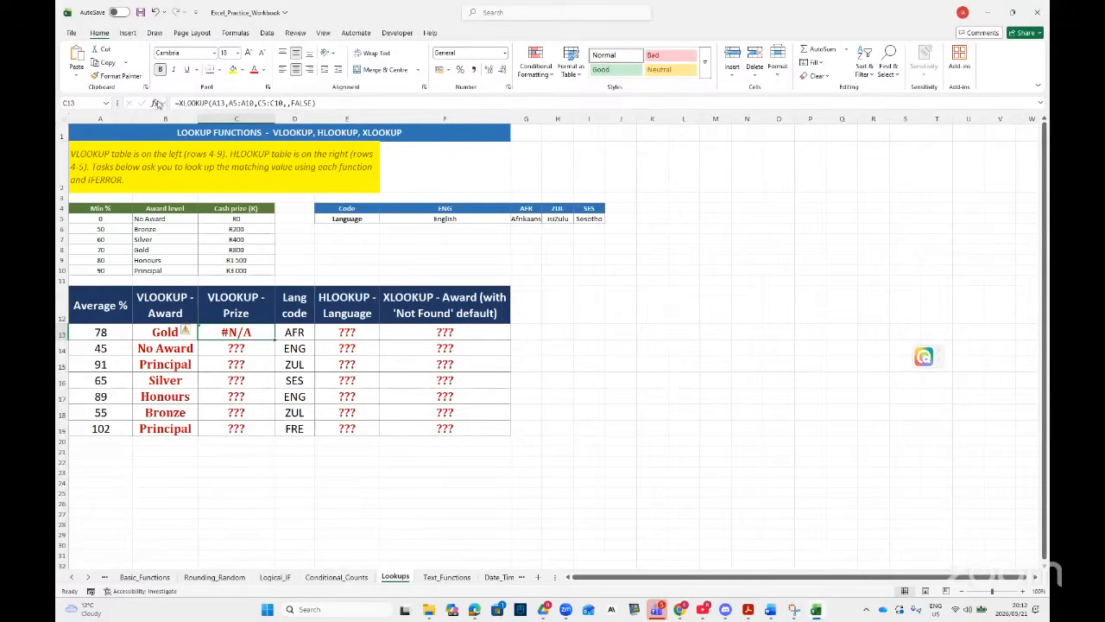
# - Set the match mode of the XLOOKUP in C13 to -1, leaving the not-found argument empty
pyautogui.click(157, 102)
pyautogui.moveTo(677, 312); pyautogui.dragTo(630, 310)
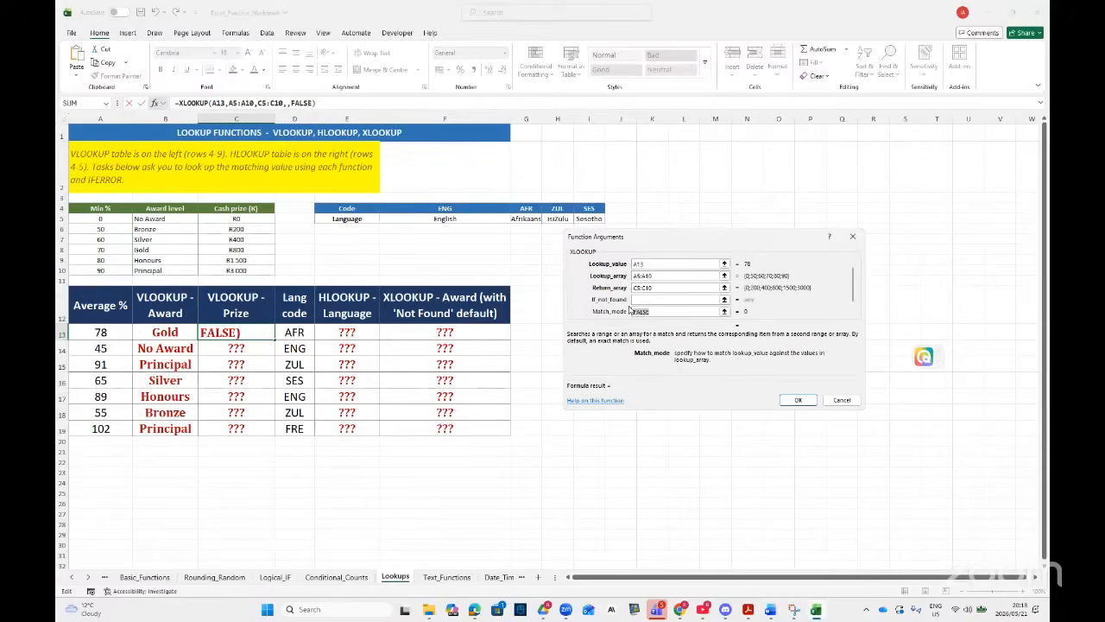
pyautogui.press('BackSpace')
pyautogui.click(632, 299)
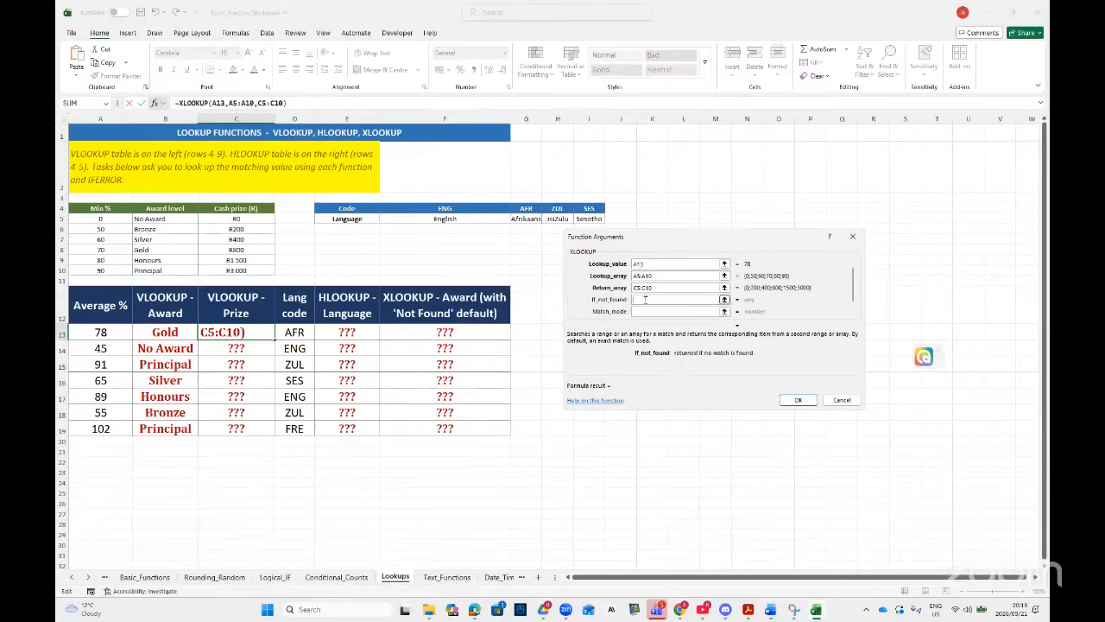
pyautogui.click(650, 311)
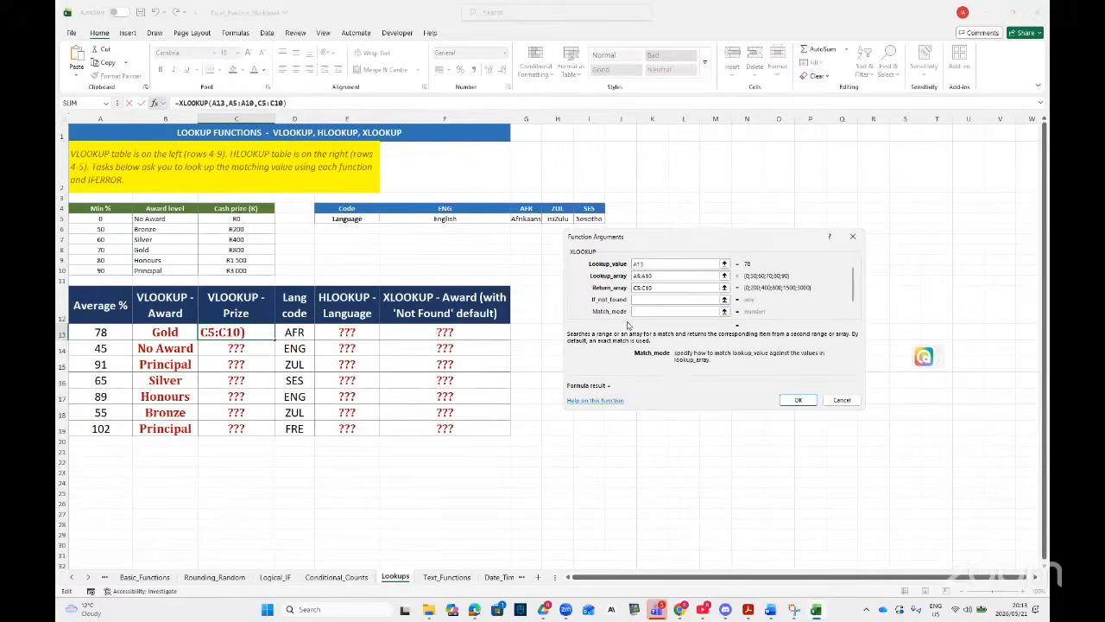
pyautogui.write('-1')
pyautogui.click(798, 400)
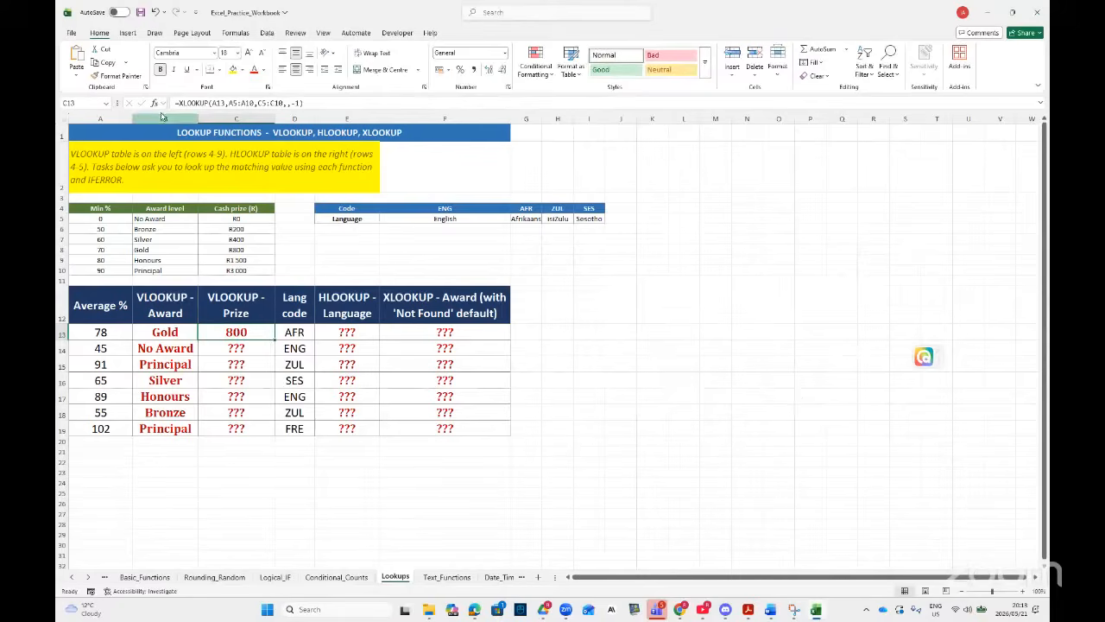
pyautogui.click(155, 102)
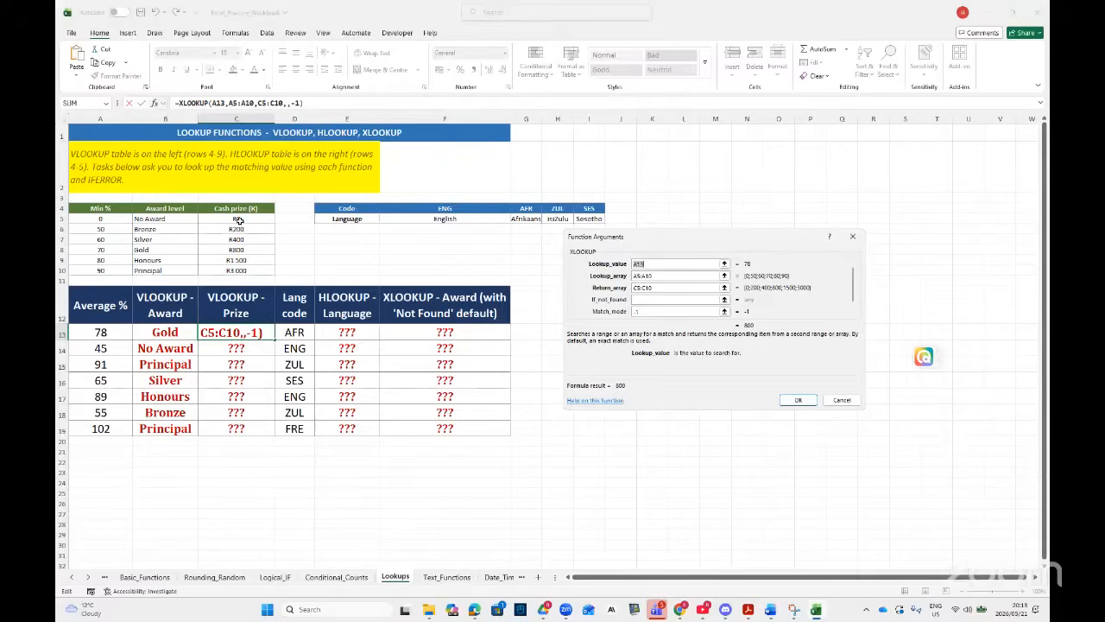
pyautogui.click(799, 400)
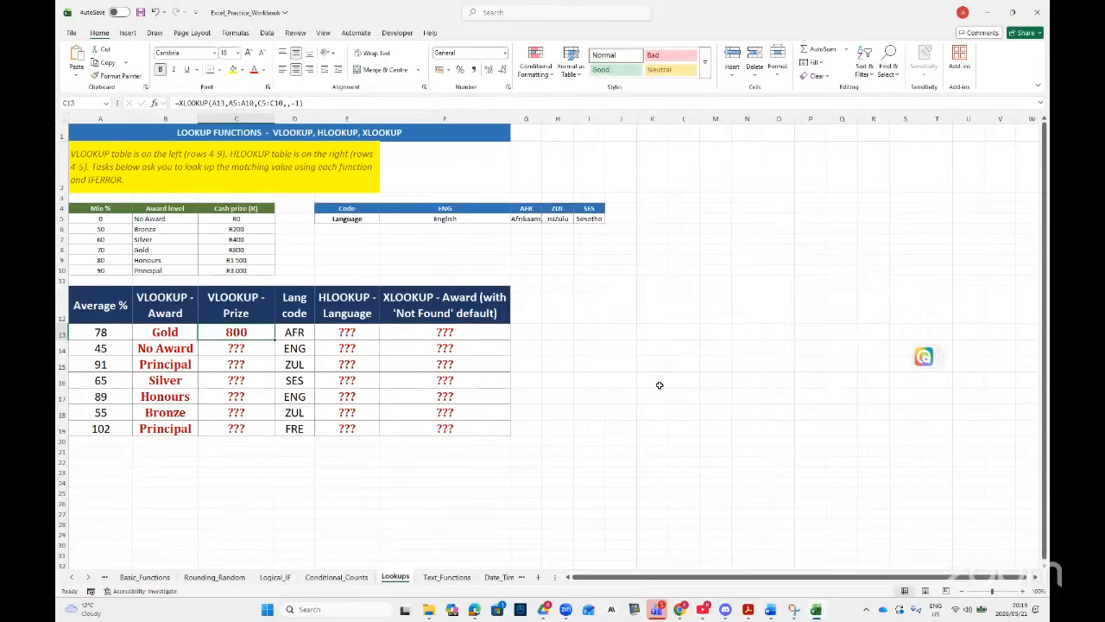
# - Anchor the rows of the lookup array in C13's XLOOKUP as A$5:A$10, keeping lookup value A13 relative
pyautogui.doubleClick(245, 331)
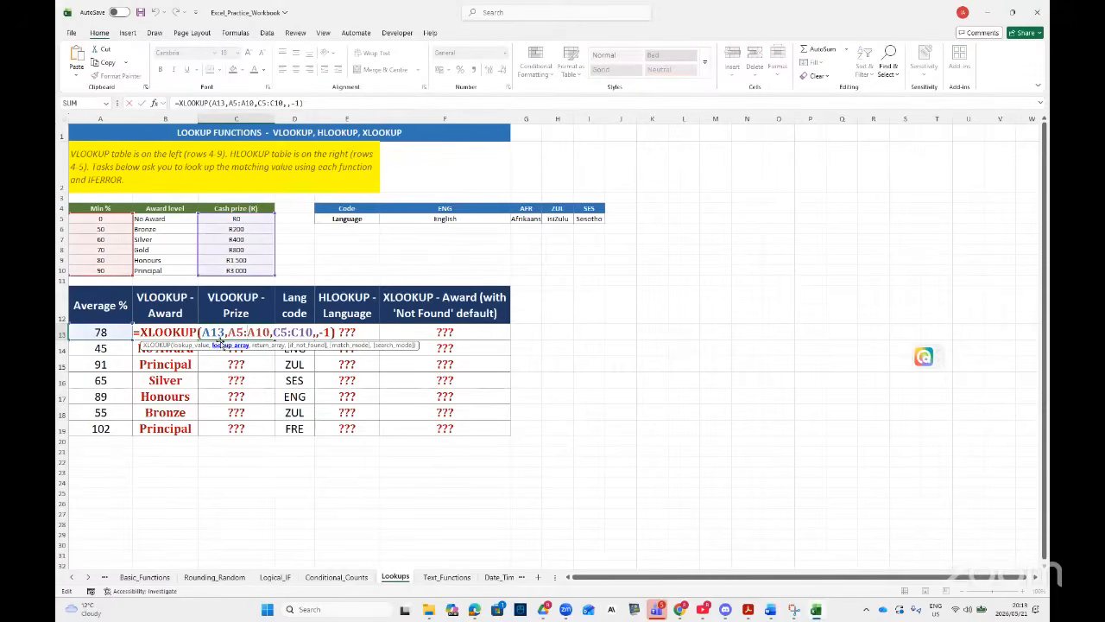
pyautogui.click(210, 333)
pyautogui.write('$')
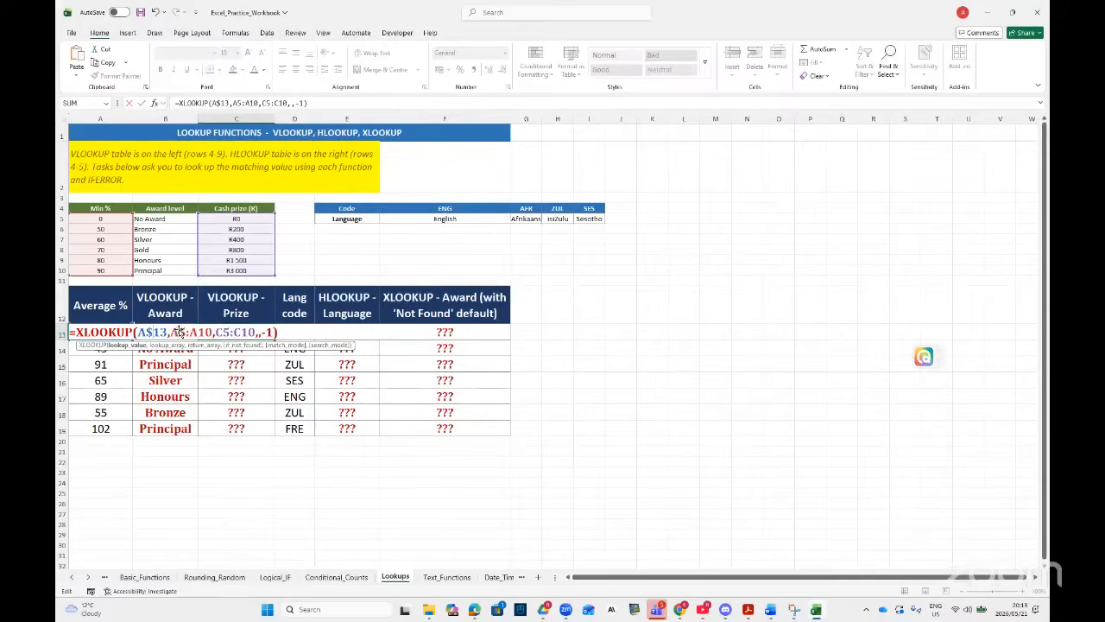
pyautogui.click(179, 332)
pyautogui.click(151, 333)
pyautogui.press('BackSpace')
pyautogui.click(172, 335)
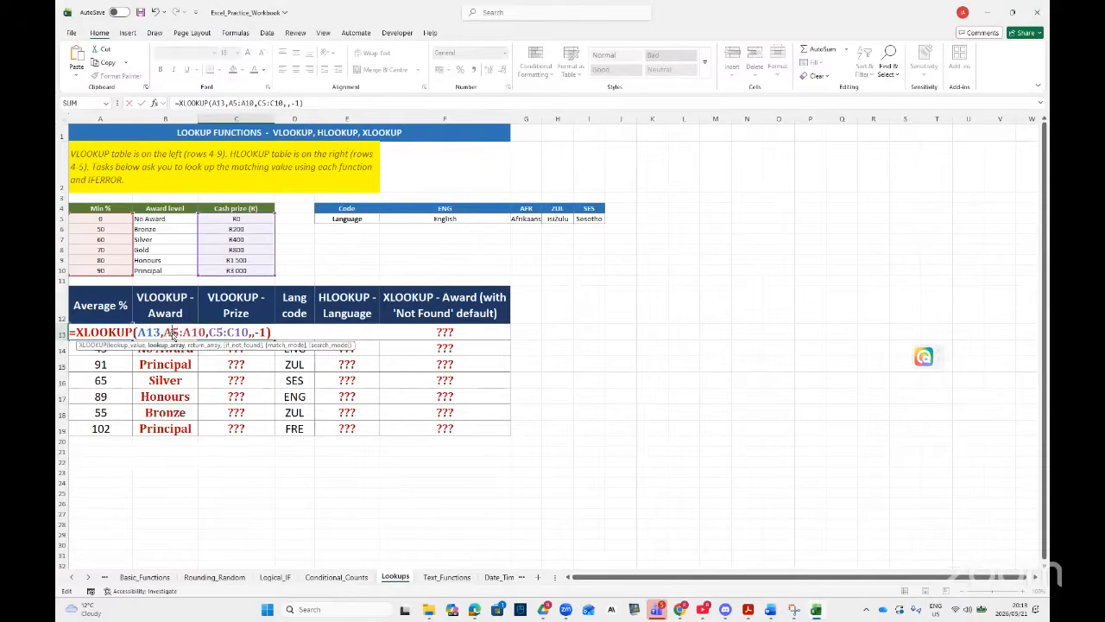
pyautogui.write('$')
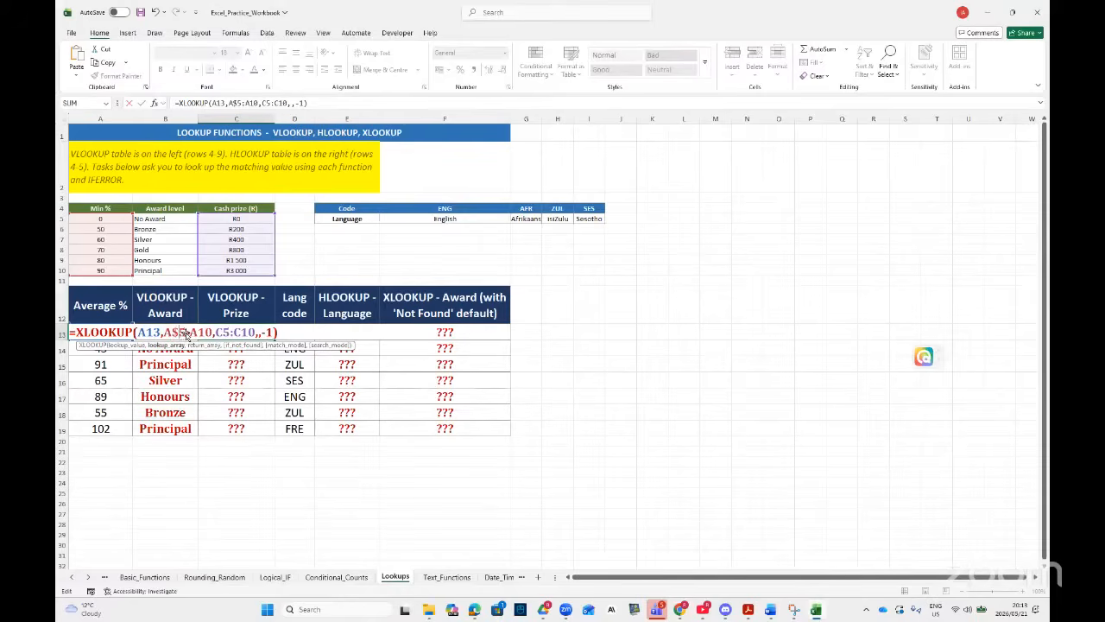
pyautogui.click(198, 332)
pyautogui.write('$')
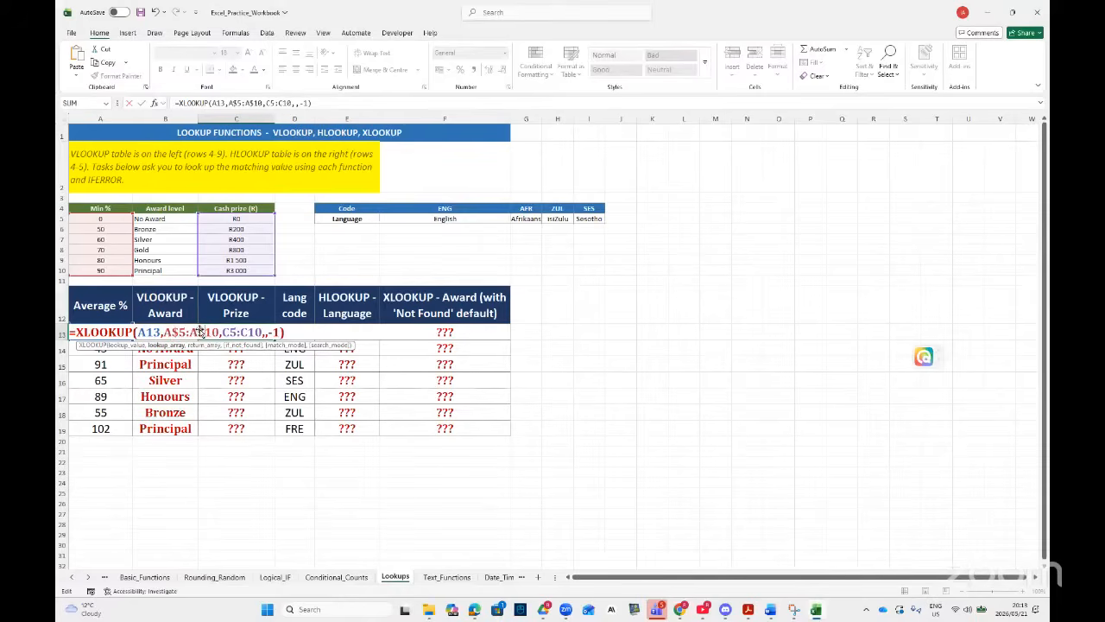
# - Anchor the return array in C13's XLOOKUP as C$5:C$10 and fill the formula down through C19
pyautogui.click(226, 332)
pyautogui.write('$')
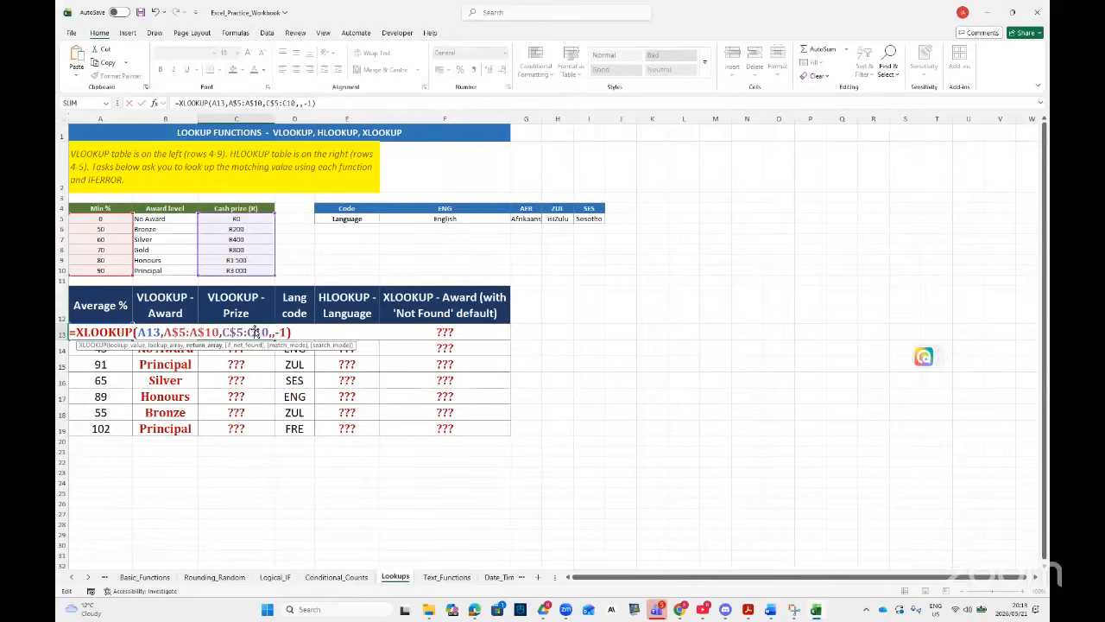
pyautogui.click(256, 332)
pyautogui.write('$')
pyautogui.hotkey('ctrl', 'Return')
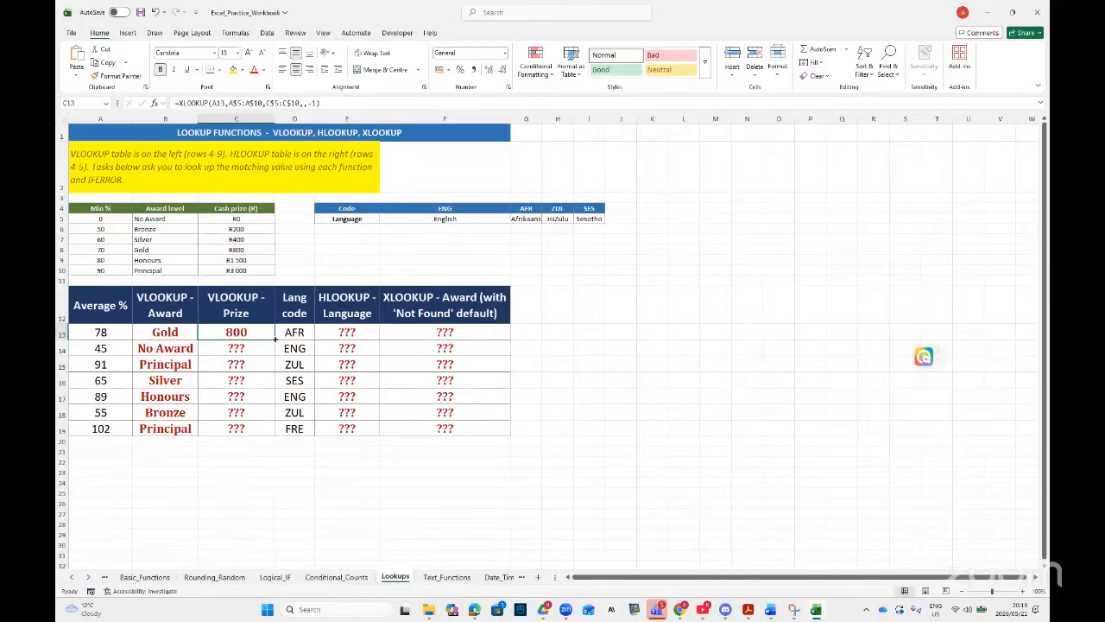
pyautogui.doubleClick(274, 339)
pyautogui.click(551, 381)
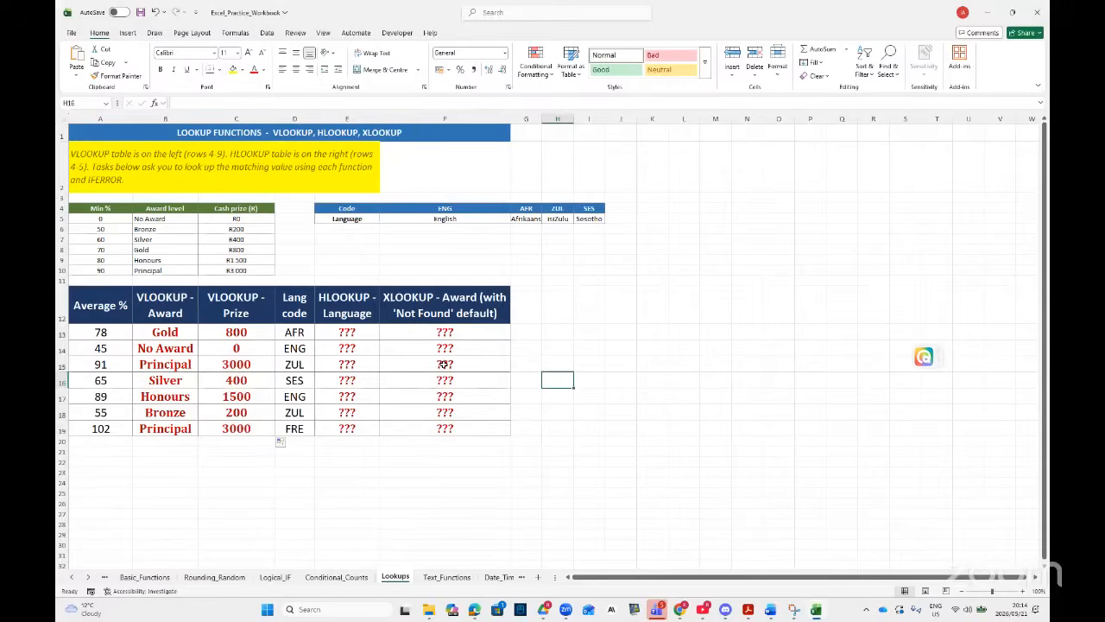
# - Enlarge the text of cell E13 to font size 22
pyautogui.click(348, 332)
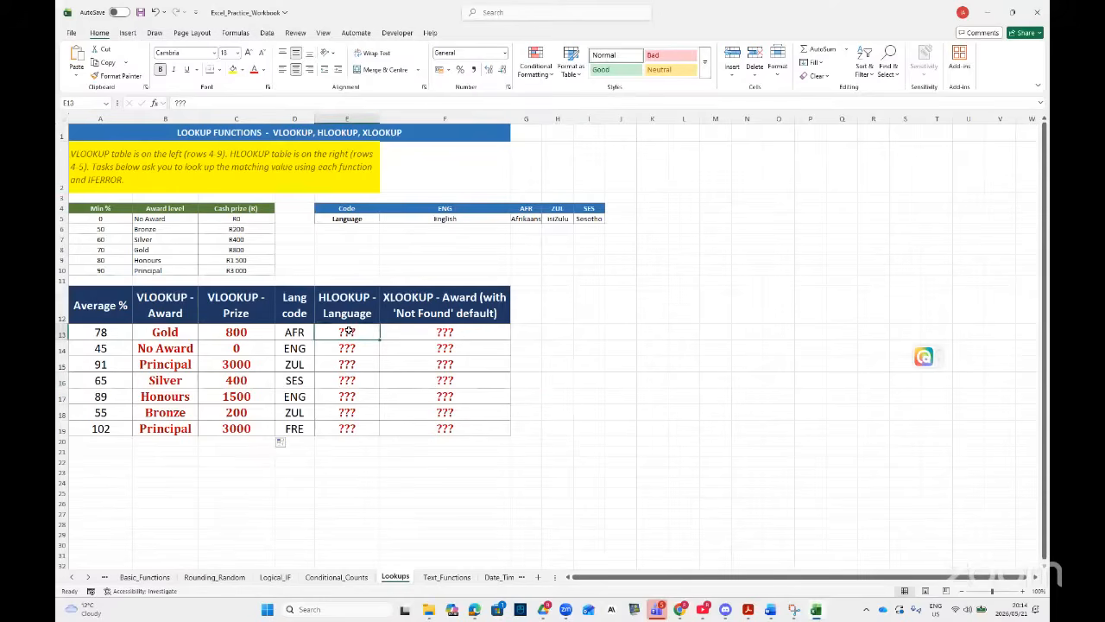
pyautogui.click(342, 208)
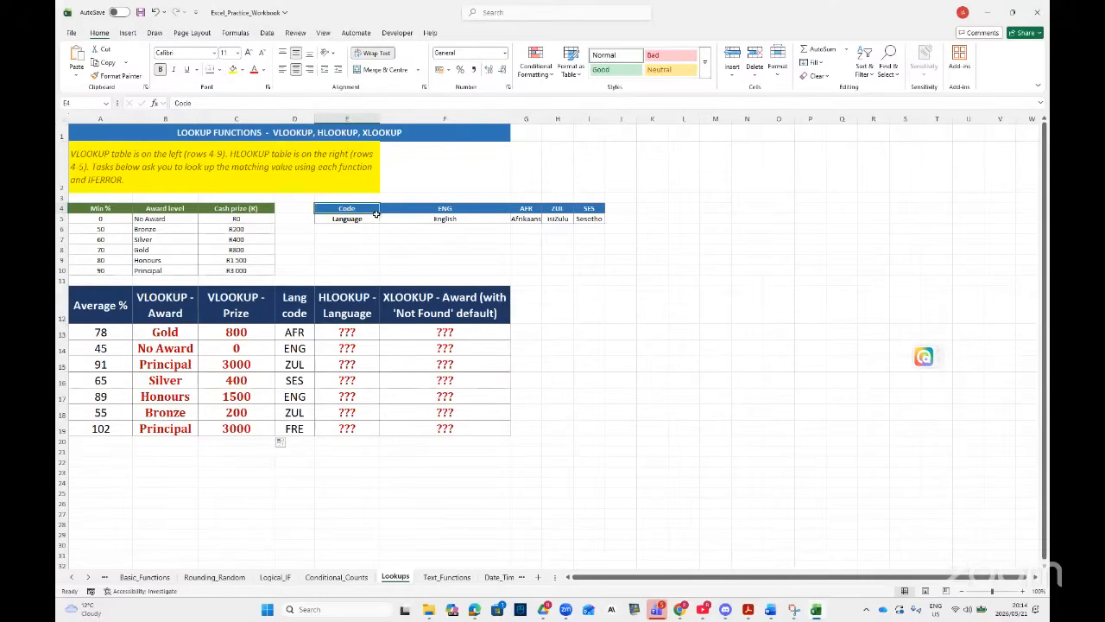
pyautogui.click(354, 329)
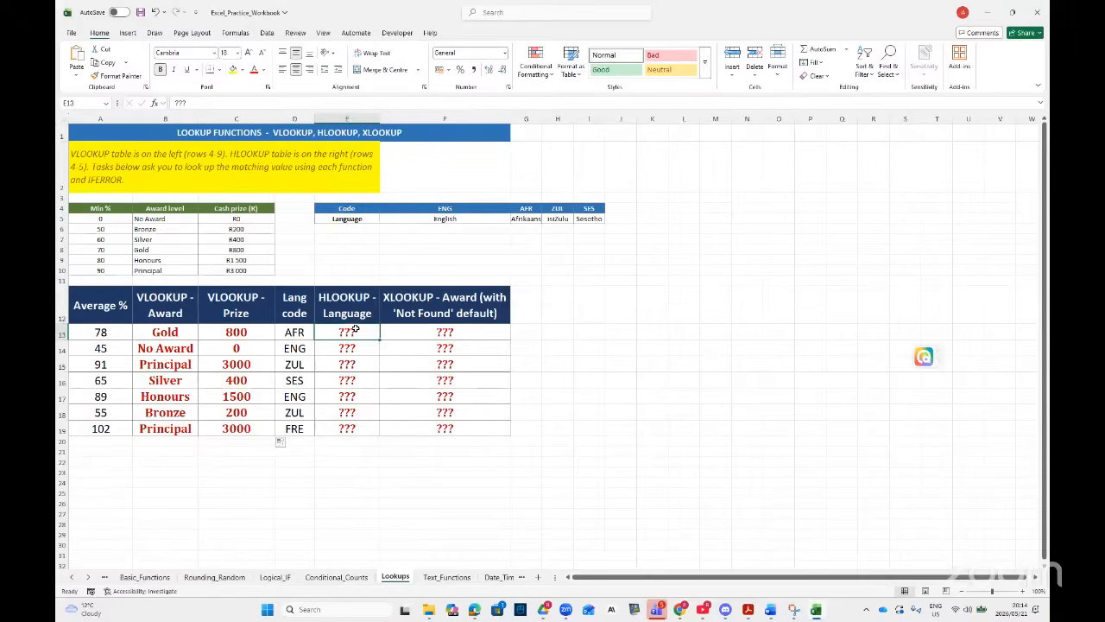
pyautogui.click(248, 54)
pyautogui.click(248, 54)
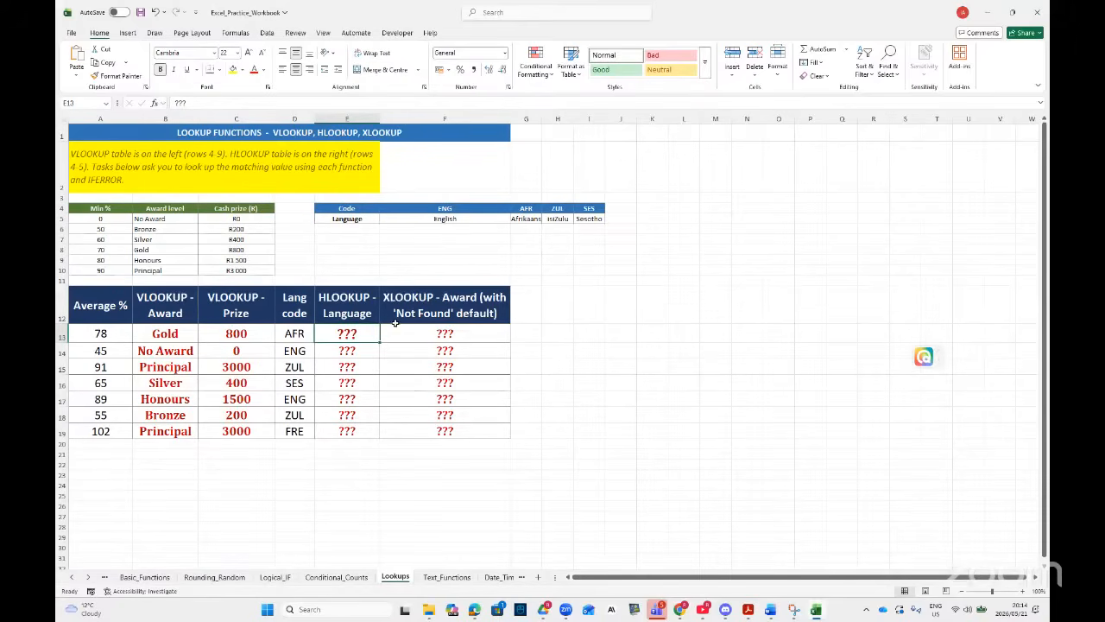
# - Start an XLOOKUP in E13 with lookup value D13 and the language codes F4:I4 as lookup array
pyautogui.write('=XL')
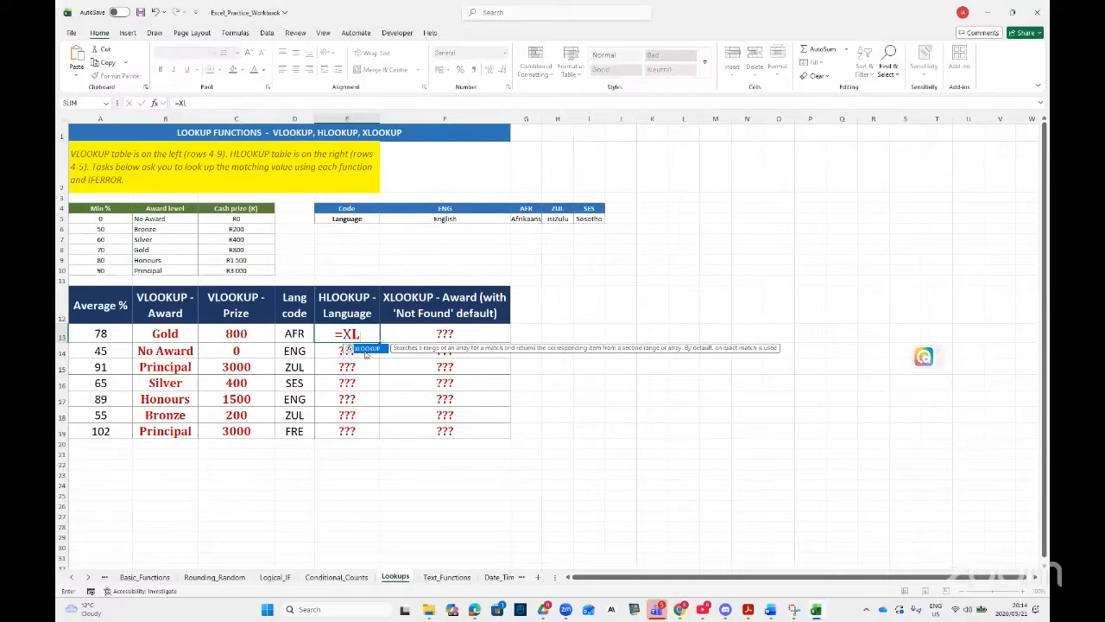
pyautogui.doubleClick(367, 350)
pyautogui.click(155, 104)
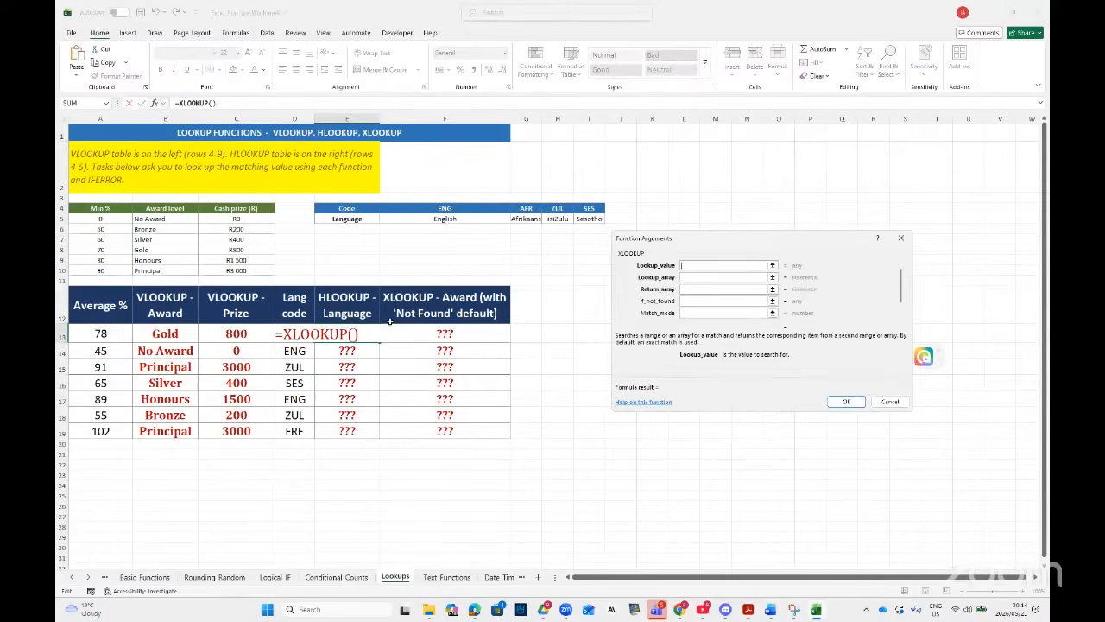
pyautogui.click(293, 333)
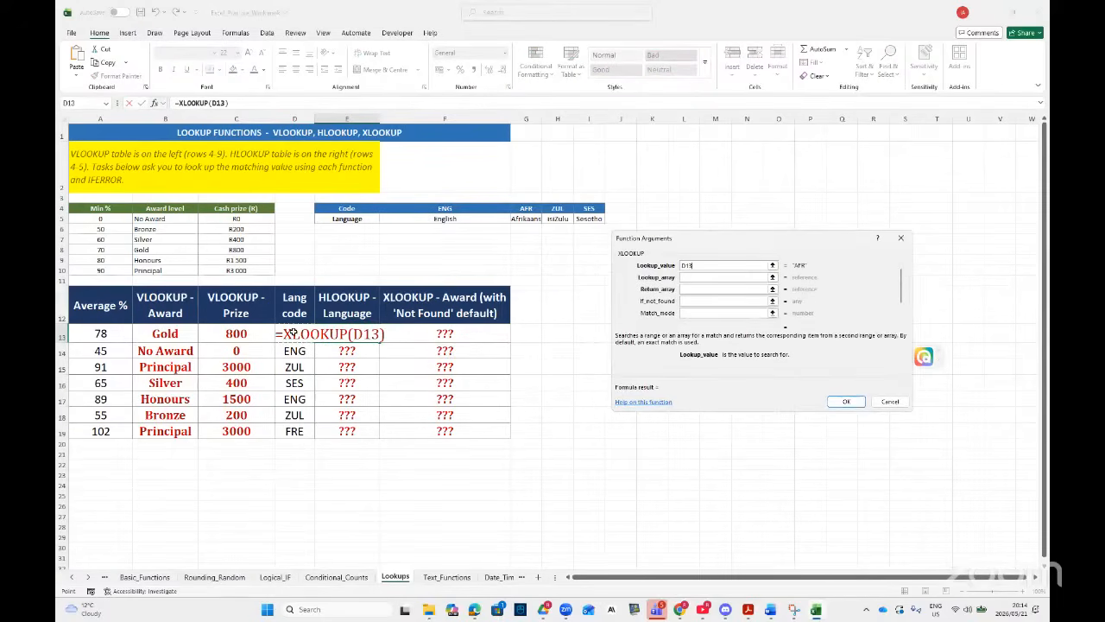
pyautogui.click(697, 277)
pyautogui.moveTo(436, 208); pyautogui.dragTo(587, 209)
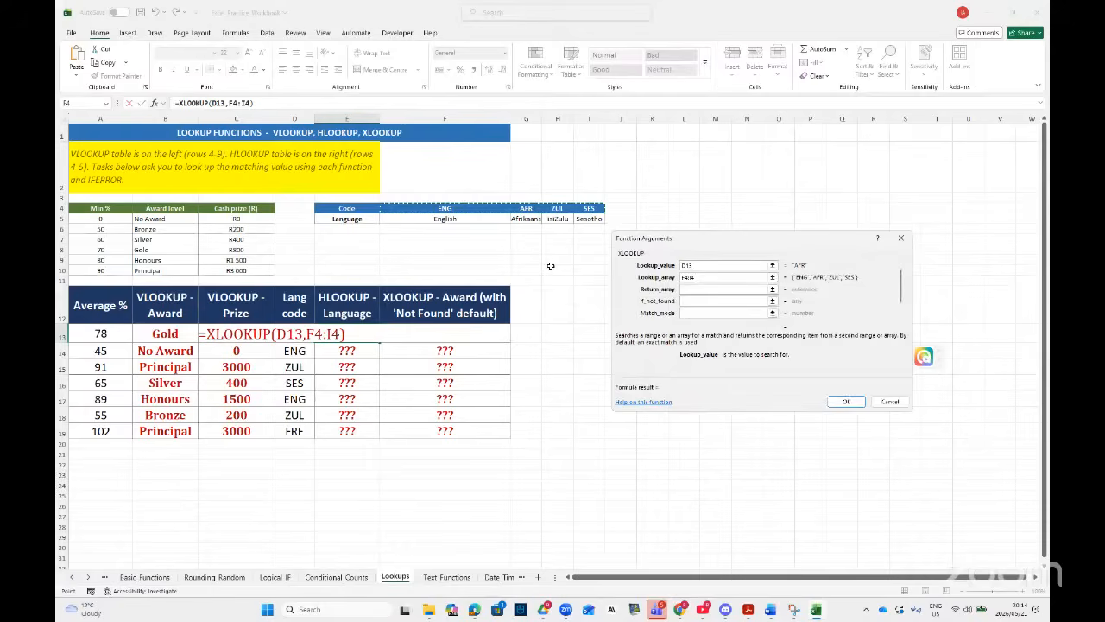
# - Complete E13's XLOOKUP with return array F5:I5 and match mode -1, and widen column E to fit the language name
pyautogui.click(694, 289)
pyautogui.moveTo(445, 219); pyautogui.dragTo(596, 223)
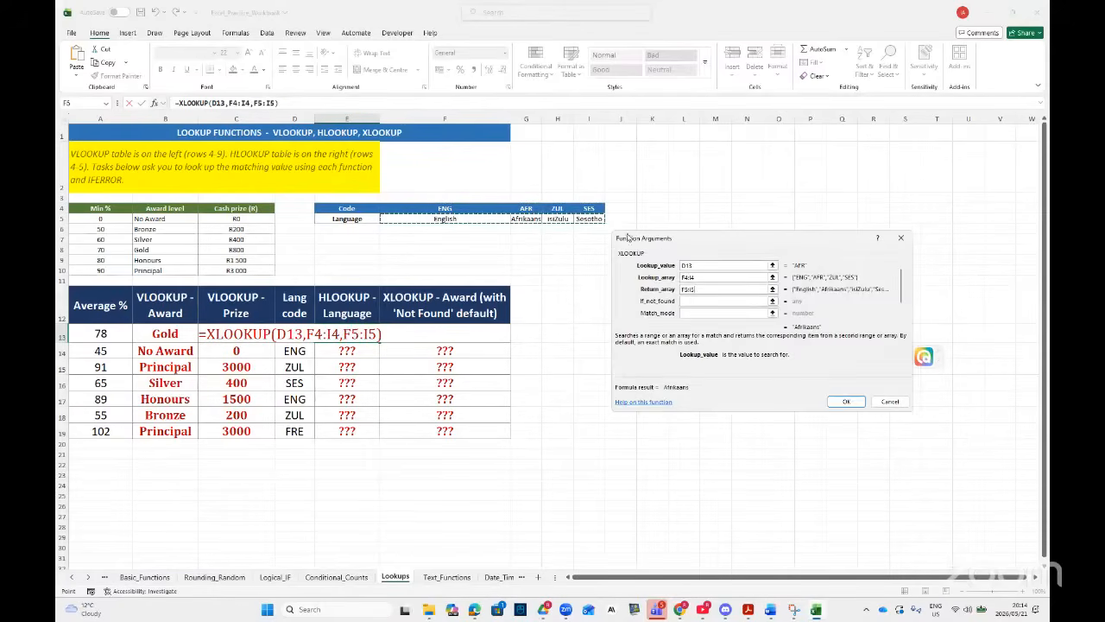
pyautogui.click(725, 313)
pyautogui.write('-1')
pyautogui.press('Return')
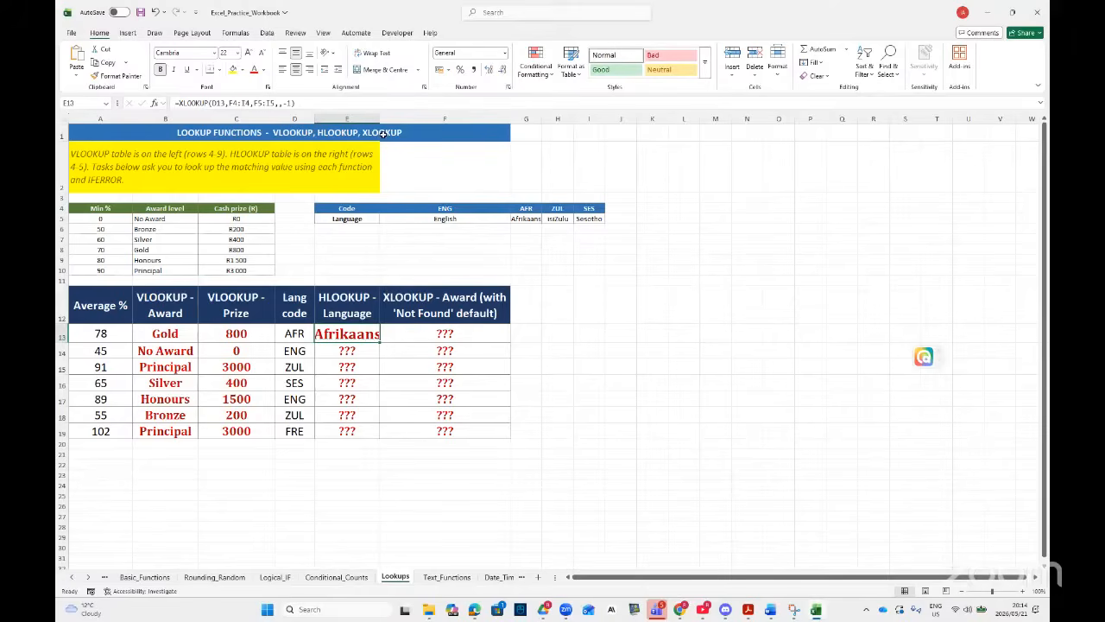
pyautogui.moveTo(378, 120); pyautogui.dragTo(397, 121)
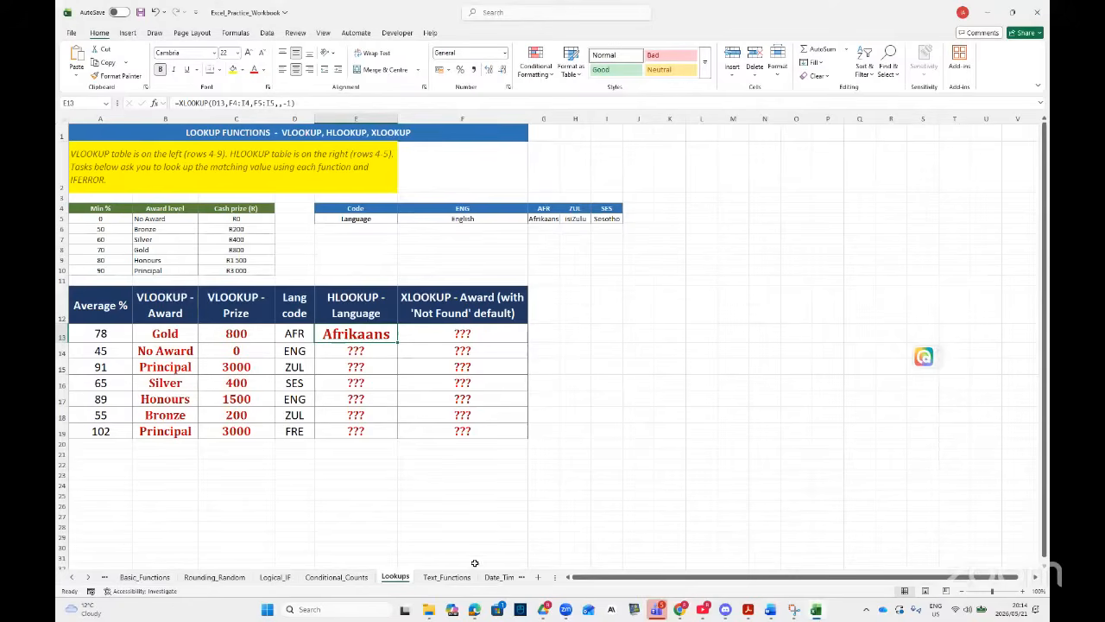
# - On the Text_Functions sheet, enlarge the text of table A4:J12 to font size 16 and widen column B to fit the ID numbers
pyautogui.click(446, 577)
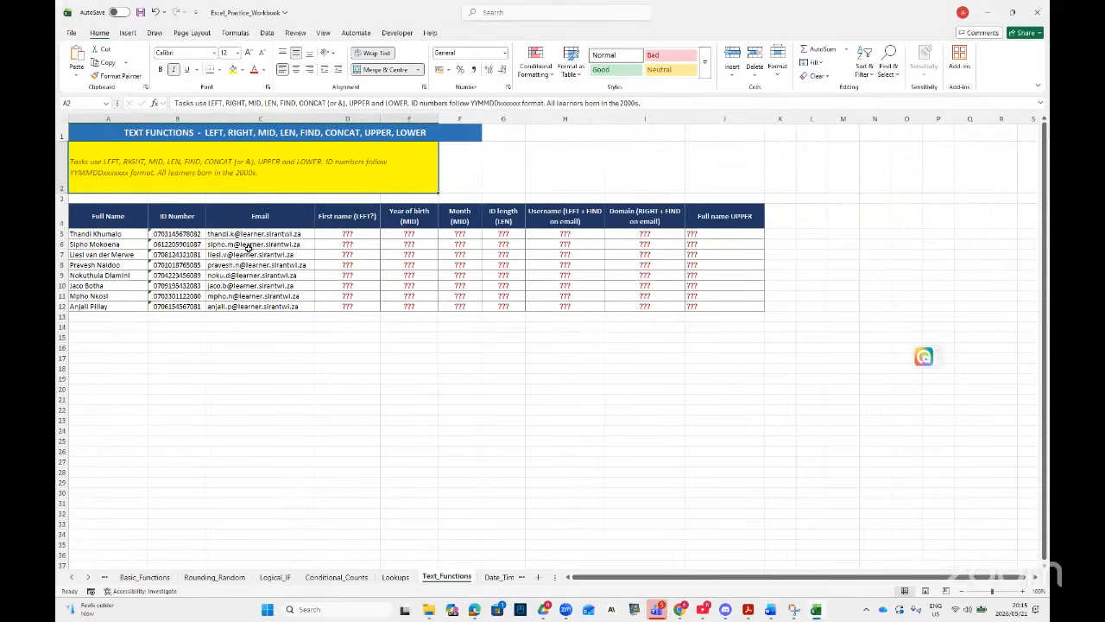
pyautogui.moveTo(97, 216); pyautogui.dragTo(726, 313)
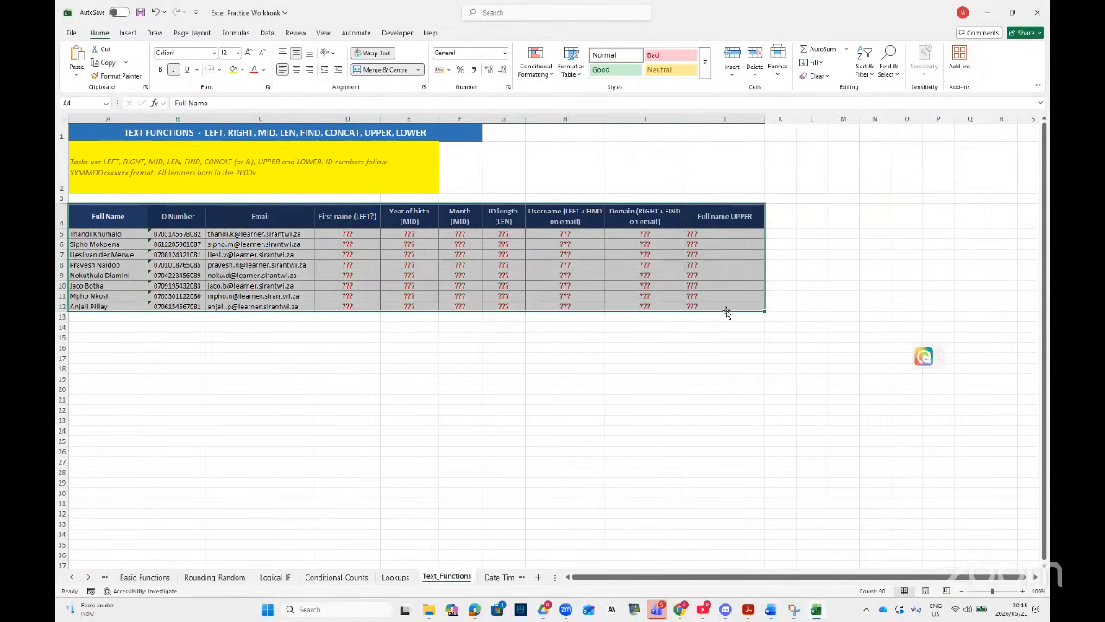
pyautogui.click(248, 53)
pyautogui.click(249, 54)
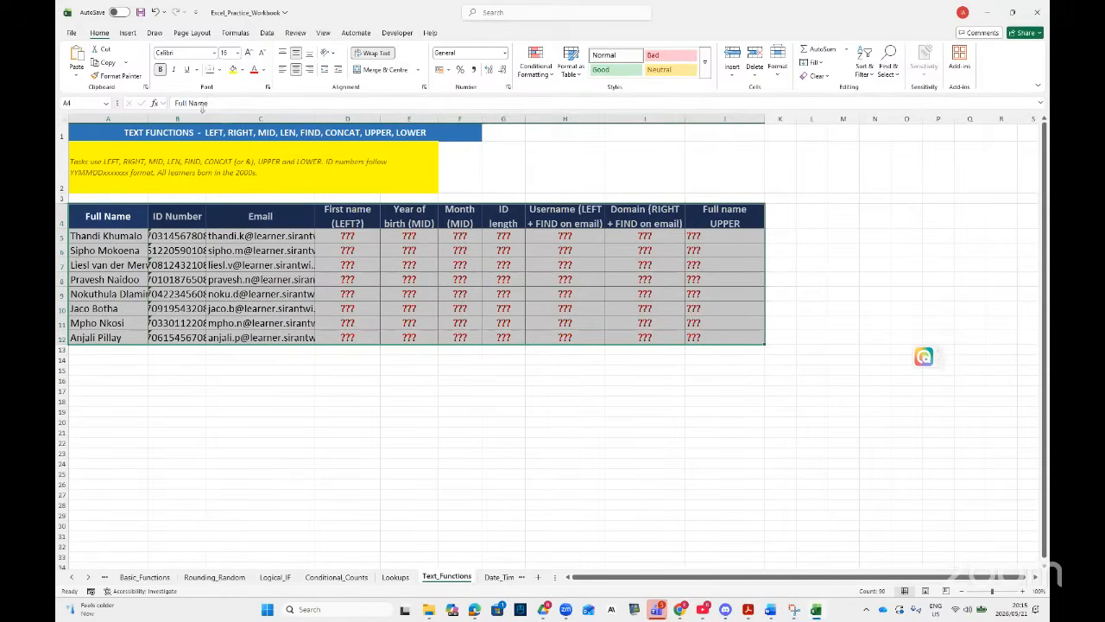
pyautogui.moveTo(205, 115); pyautogui.dragTo(235, 115)
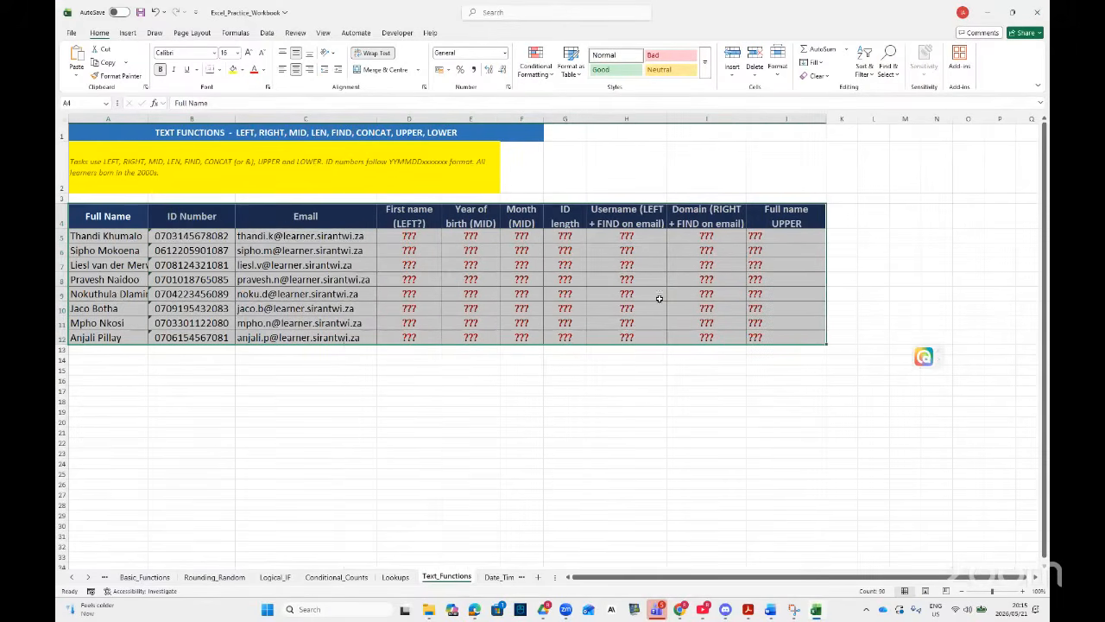
pyautogui.click(870, 241)
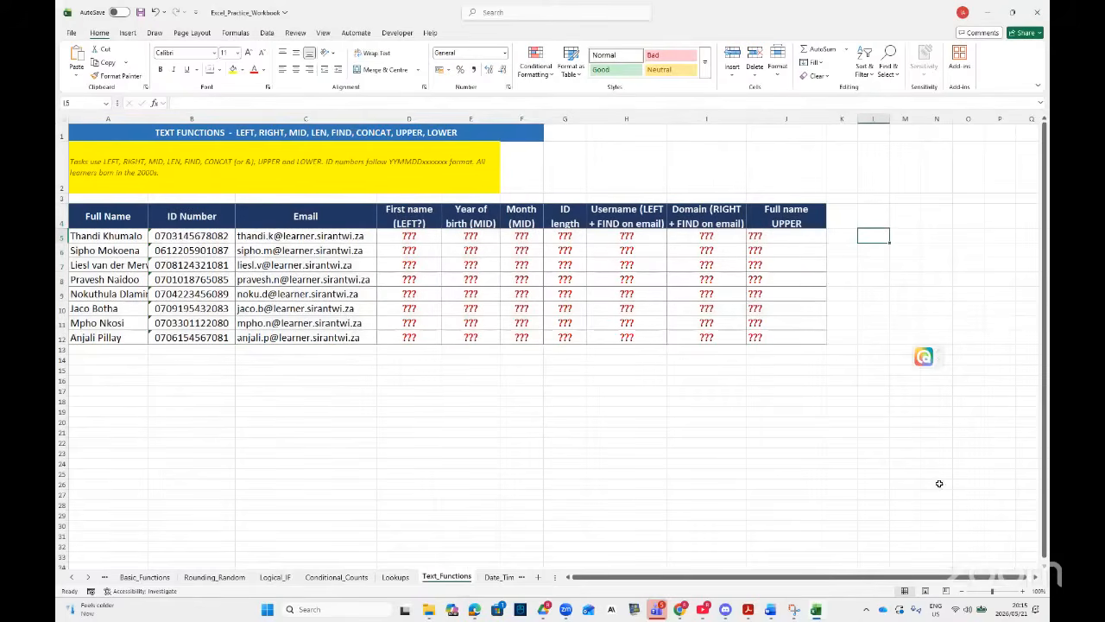
# - Apply all borders and a yellow fill to the empty range L4:T12 beside the table
pyautogui.click(1033, 576)
pyautogui.click(1031, 577)
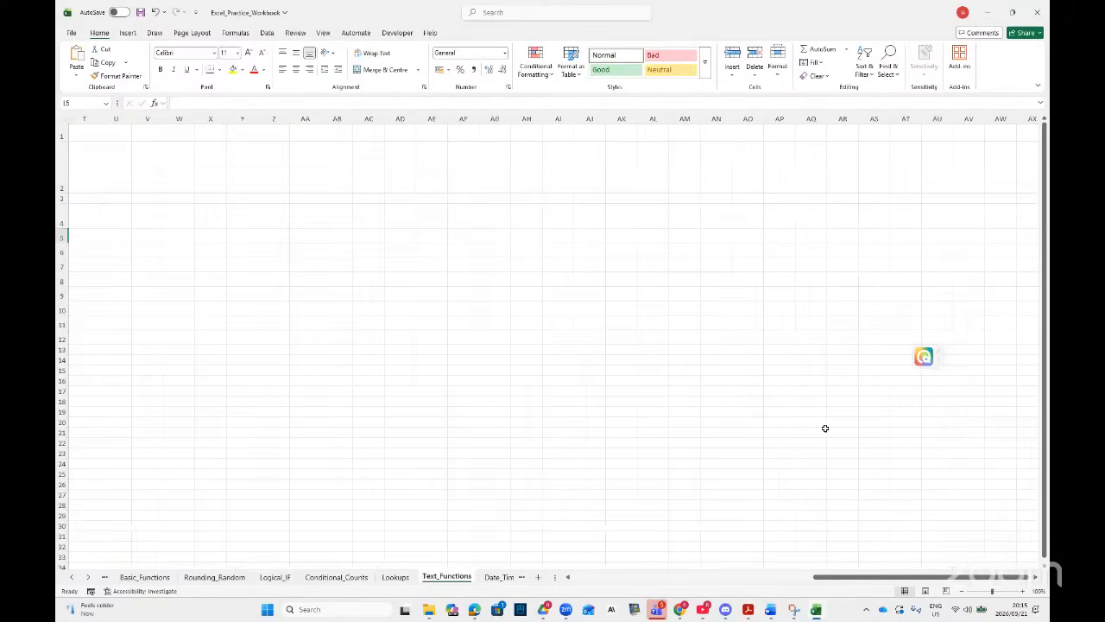
pyautogui.moveTo(915, 583); pyautogui.dragTo(752, 533)
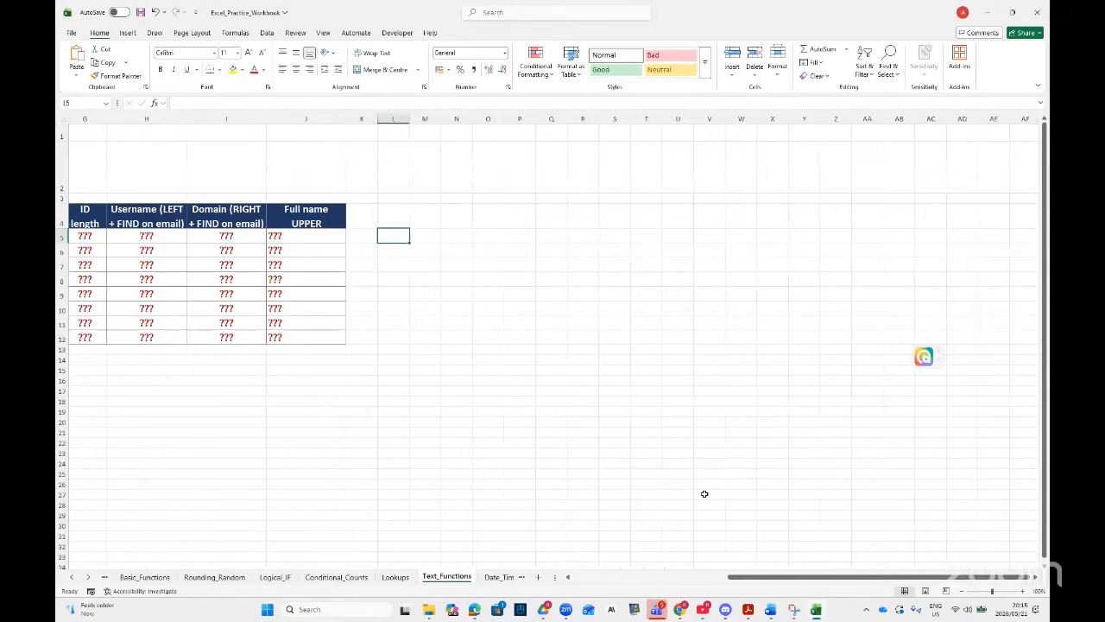
pyautogui.moveTo(401, 216)
pyautogui.mouseDown()
pyautogui.moveTo(633, 306)
pyautogui.moveTo(647, 330)
pyautogui.mouseUp()
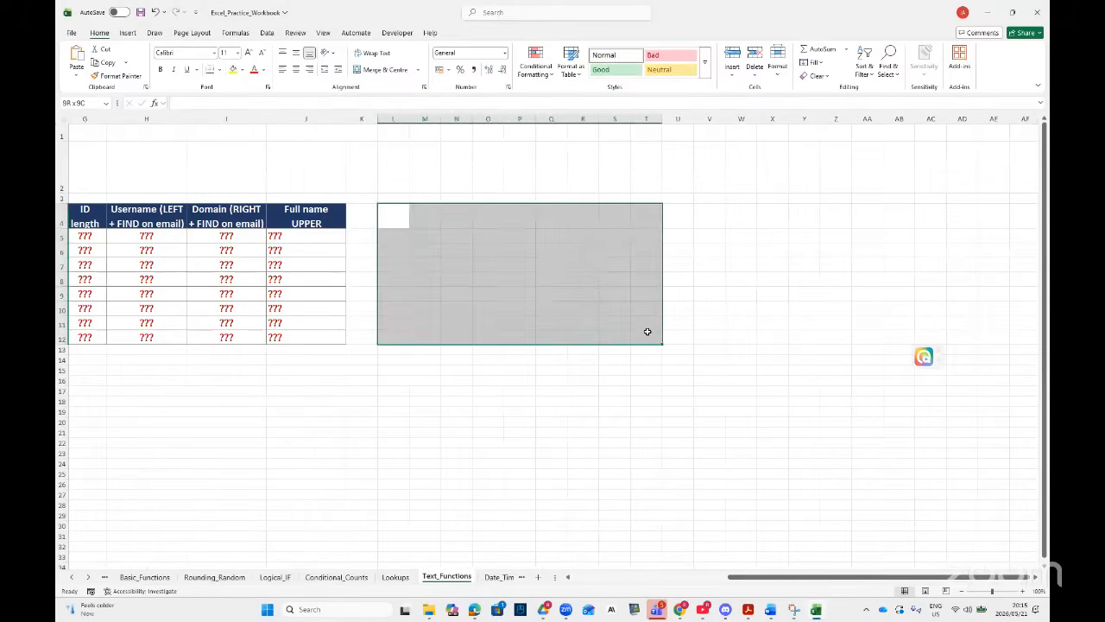
pyautogui.click(218, 70)
pyautogui.click(238, 173)
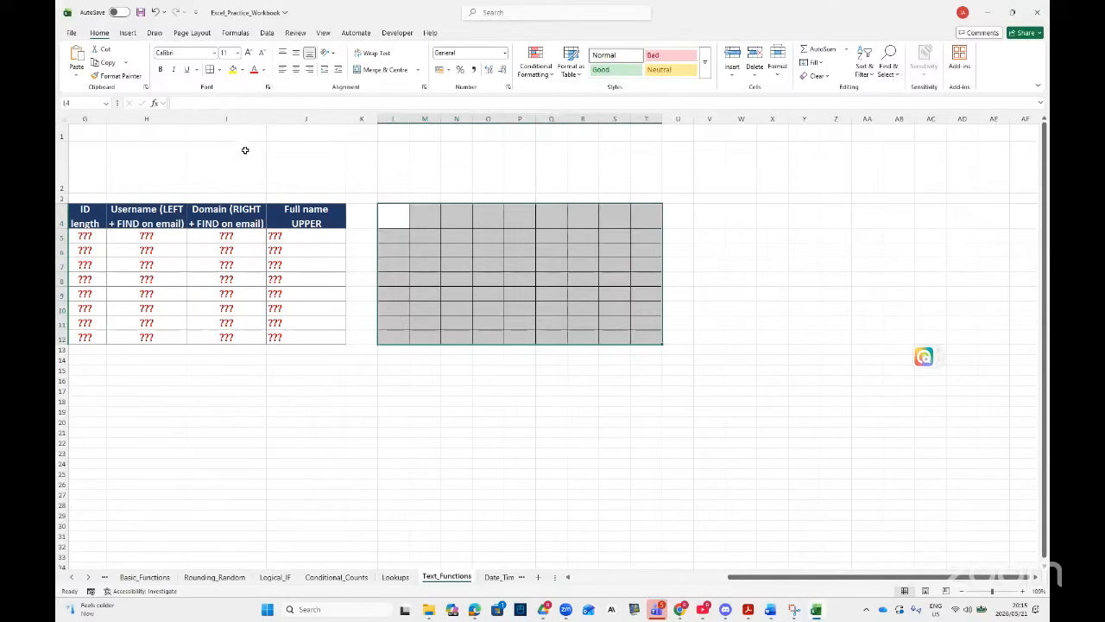
pyautogui.click(233, 70)
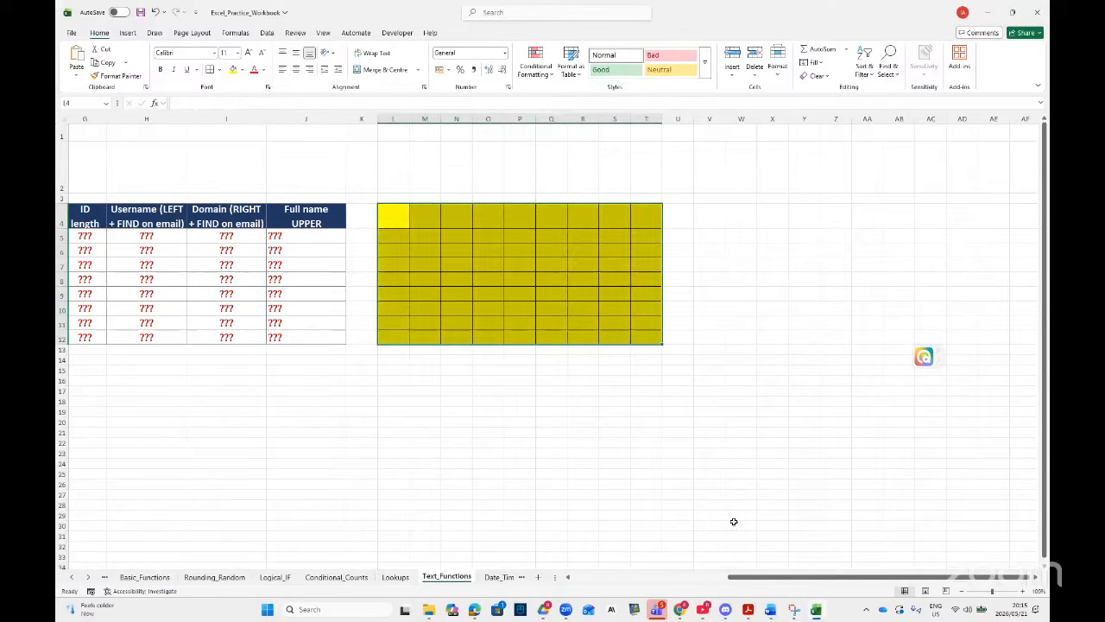
# - Colour only the first name within the full name in cell A5 red
pyautogui.moveTo(775, 577); pyautogui.dragTo(599, 548)
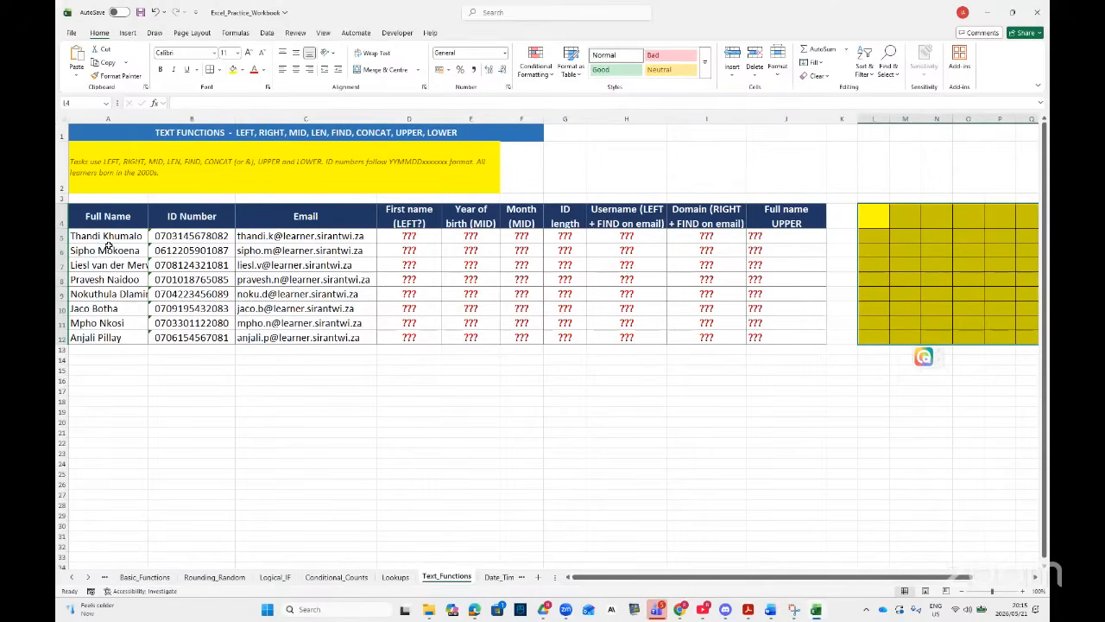
pyautogui.moveTo(598, 578); pyautogui.dragTo(607, 578)
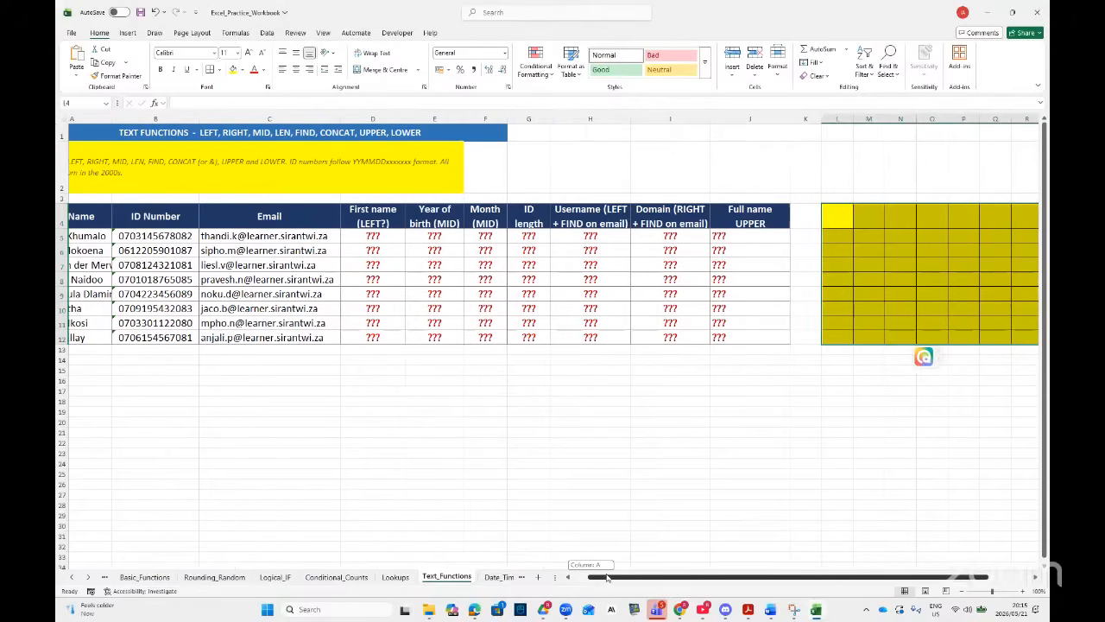
pyautogui.click(380, 235)
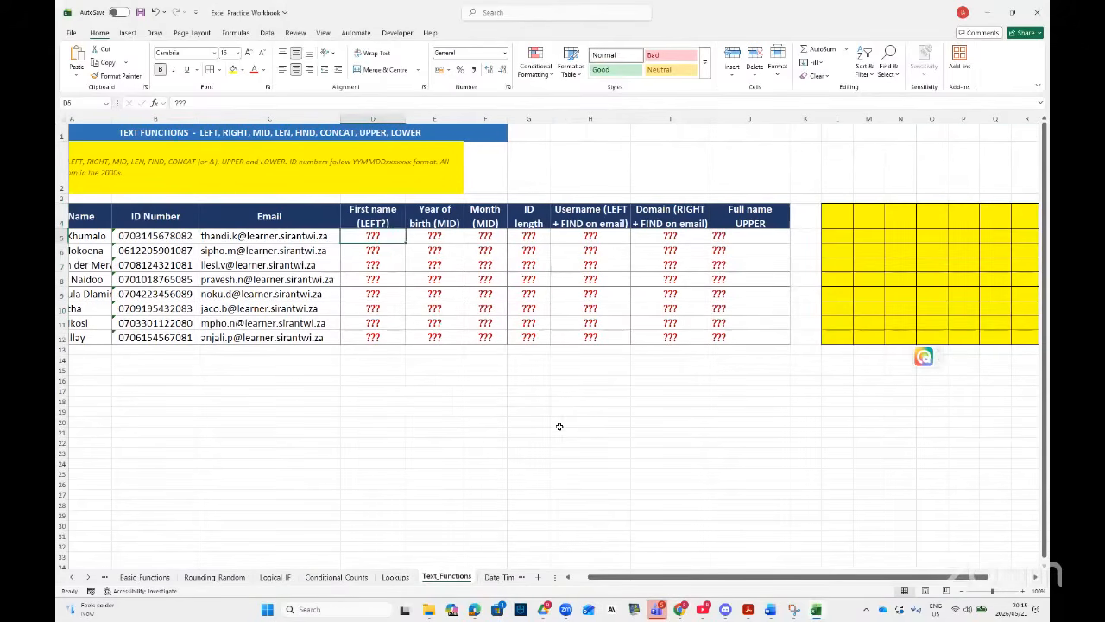
pyautogui.moveTo(606, 578); pyautogui.dragTo(597, 577)
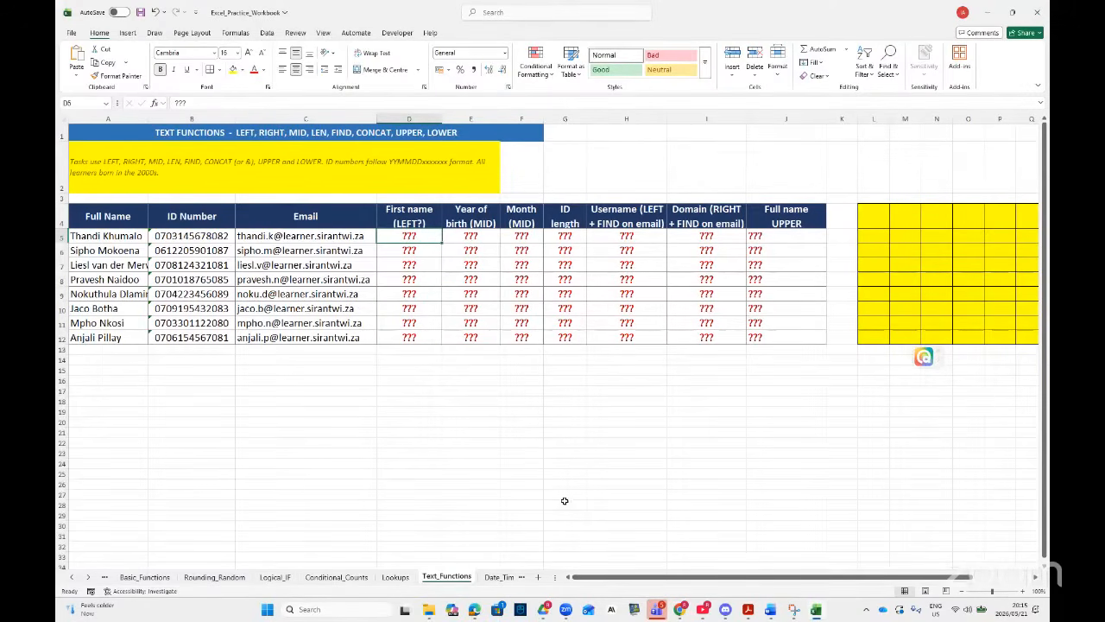
pyautogui.doubleClick(101, 236)
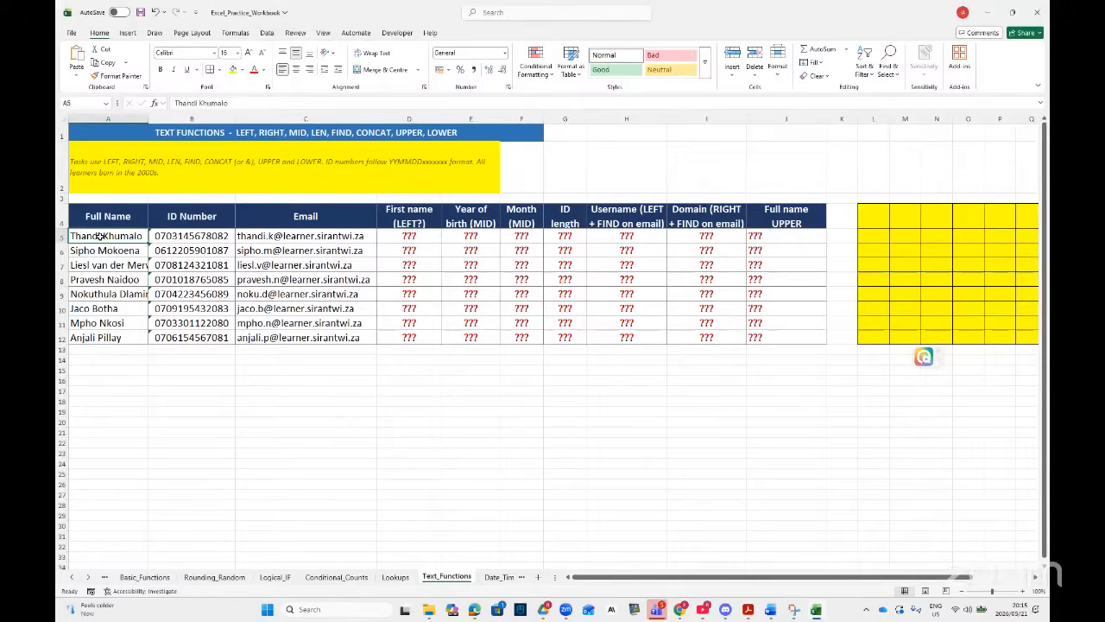
pyautogui.moveTo(101, 235); pyautogui.dragTo(70, 235)
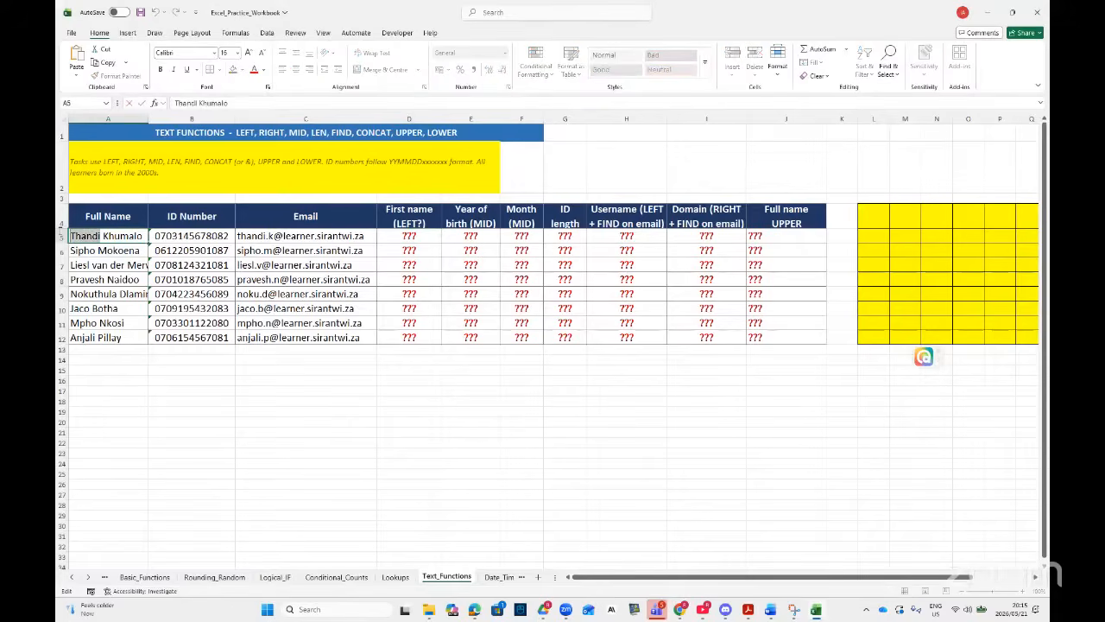
pyautogui.click(253, 70)
pyautogui.click(213, 307)
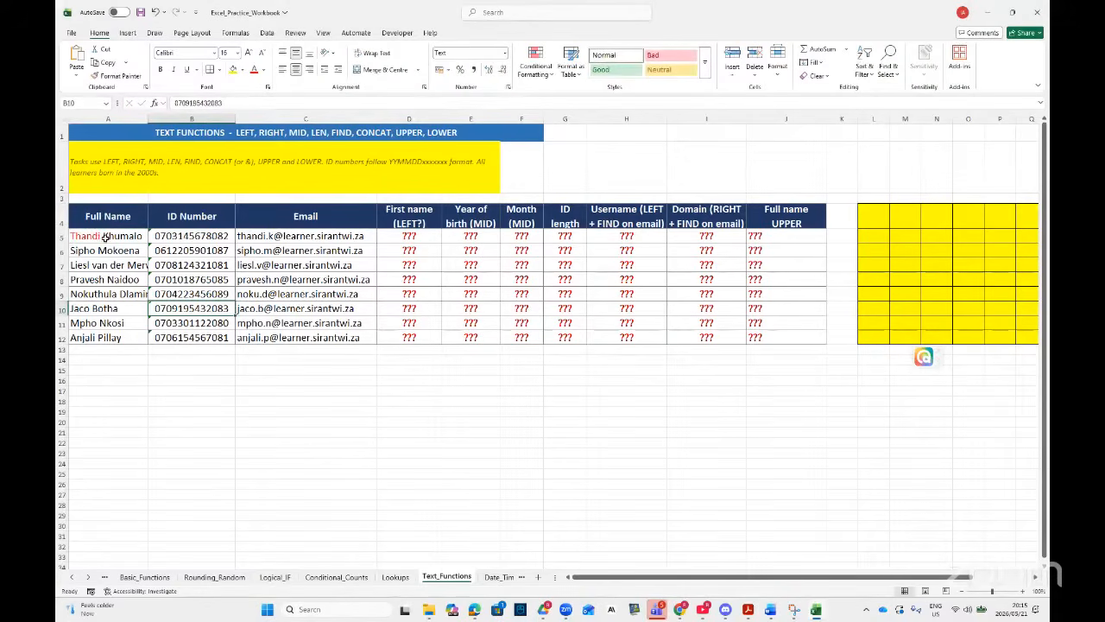
# - Enlarge the text of cell L5 in the yellow work area to font size 22
pyautogui.moveTo(607, 580); pyautogui.dragTo(570, 575)
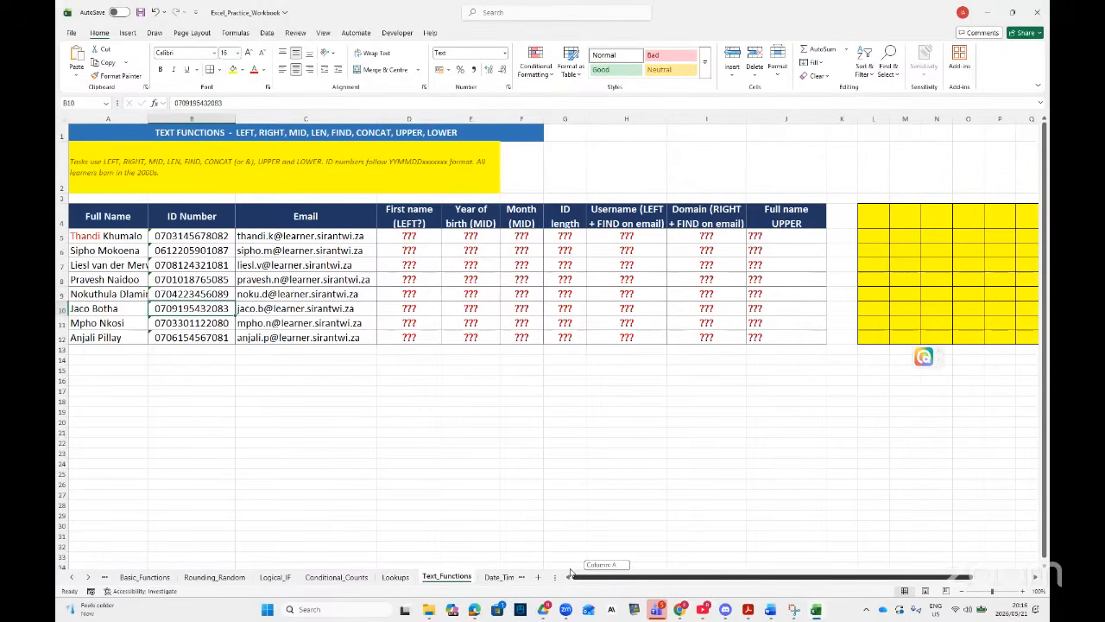
pyautogui.moveTo(621, 572); pyautogui.dragTo(666, 575)
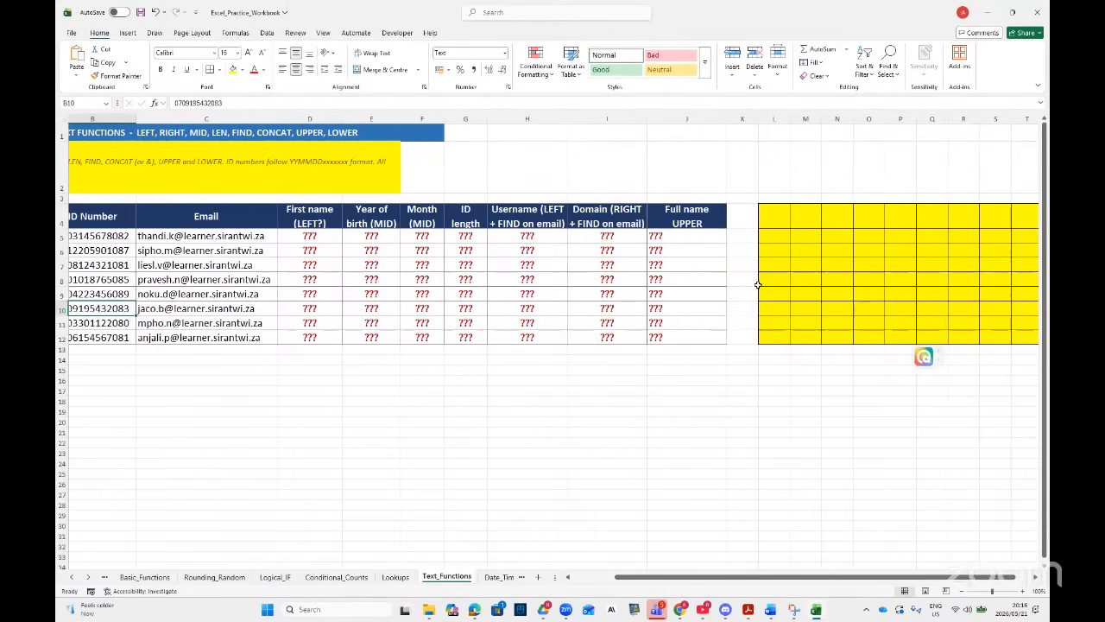
pyautogui.click(776, 237)
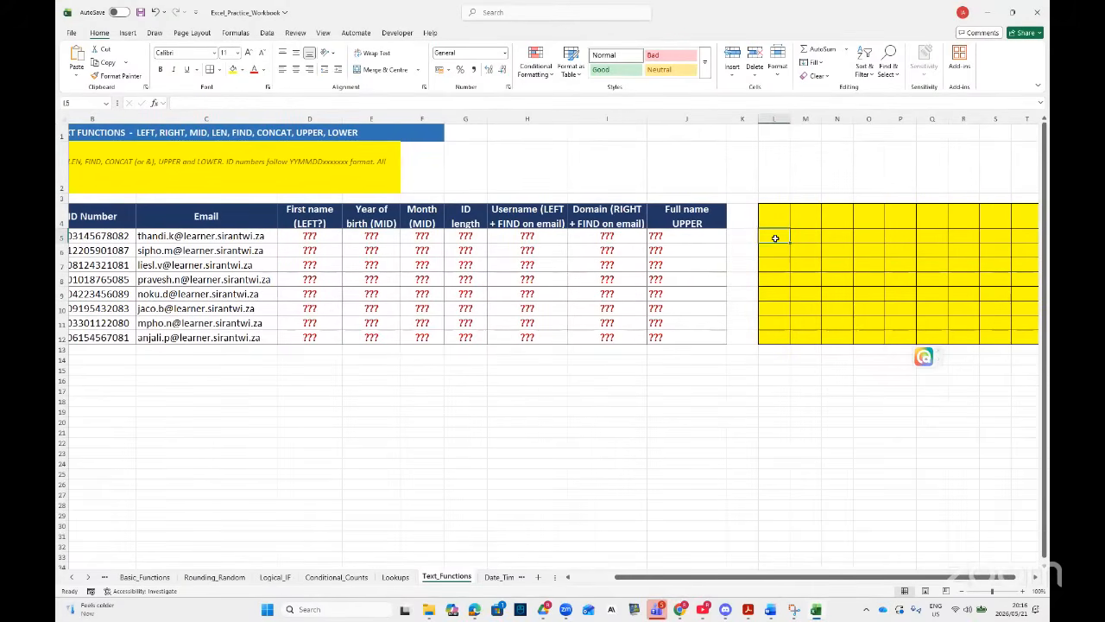
pyautogui.click(248, 54)
pyautogui.click(248, 54)
pyautogui.click(248, 53)
pyautogui.click(248, 54)
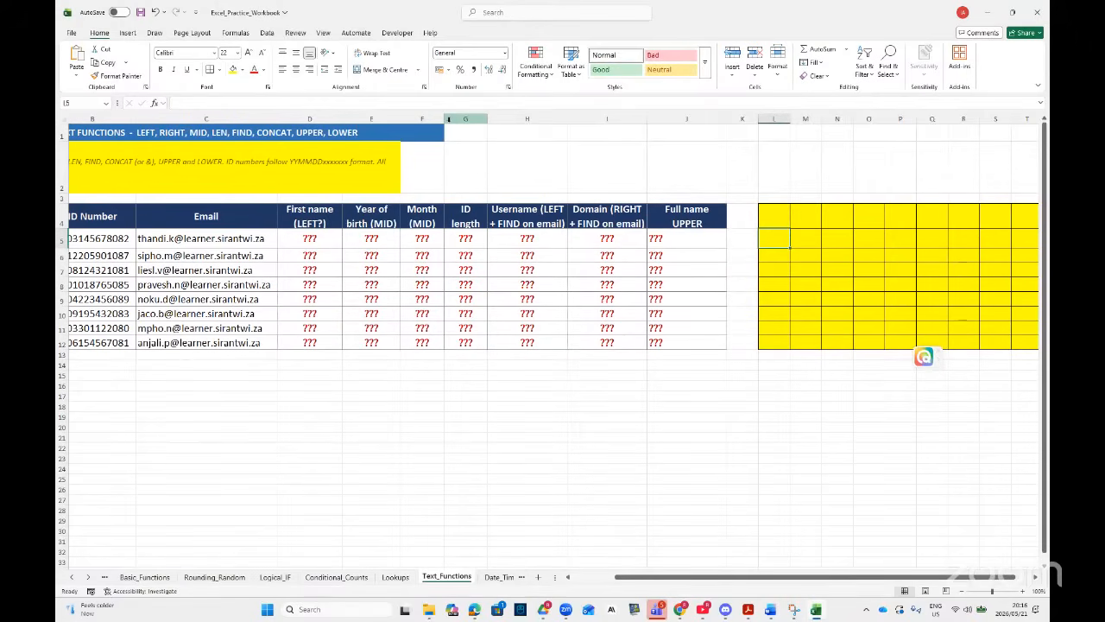
# - Enter =FIND(" ",A5) in L5 to locate the space in the full name
pyautogui.write('=FIN')
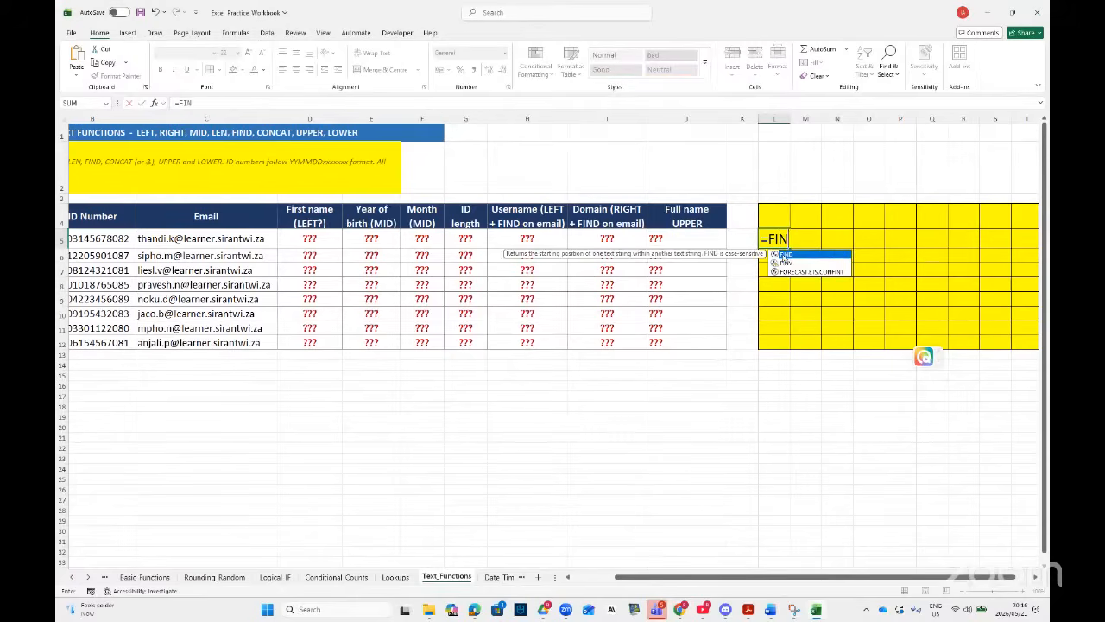
pyautogui.press('Tab')
pyautogui.click(154, 104)
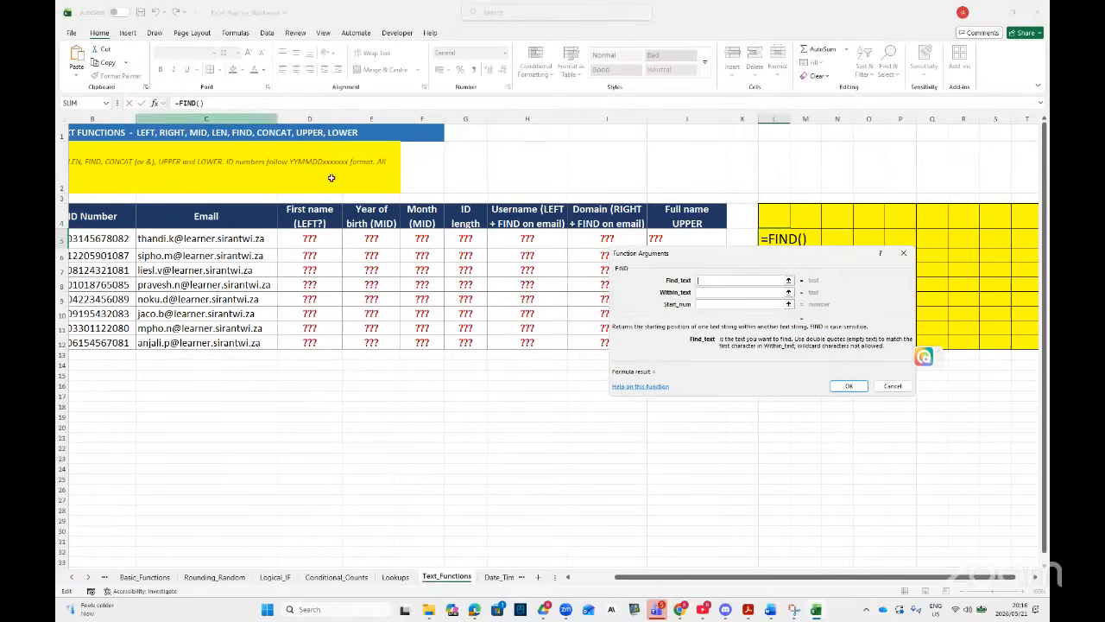
pyautogui.moveTo(693, 576); pyautogui.dragTo(591, 562)
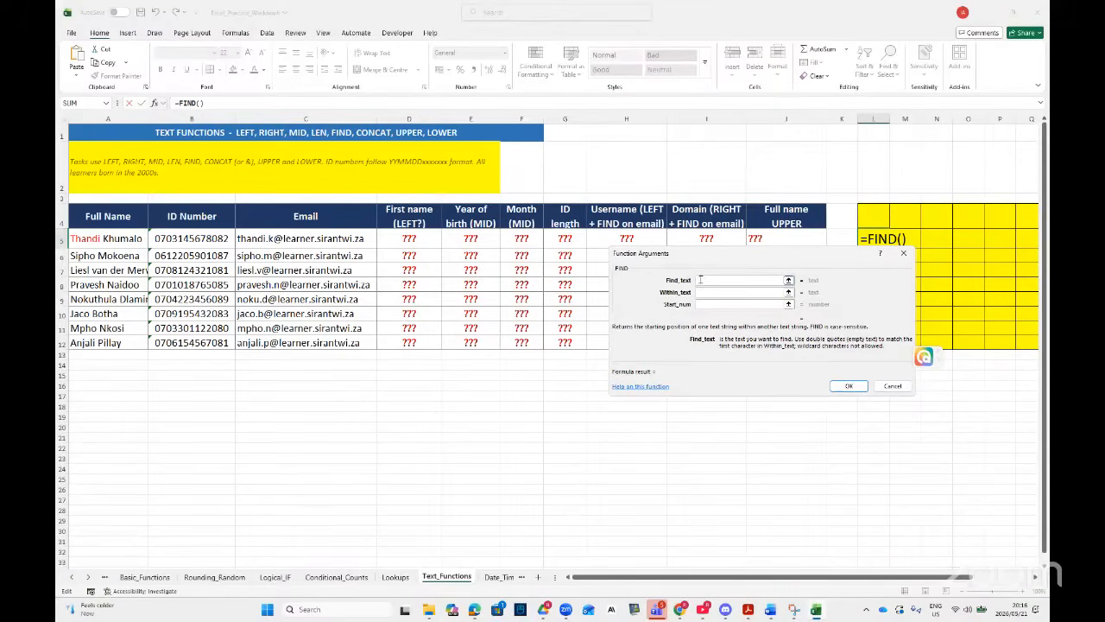
pyautogui.write('" "')
pyautogui.press('Tab')
pyautogui.click(105, 237)
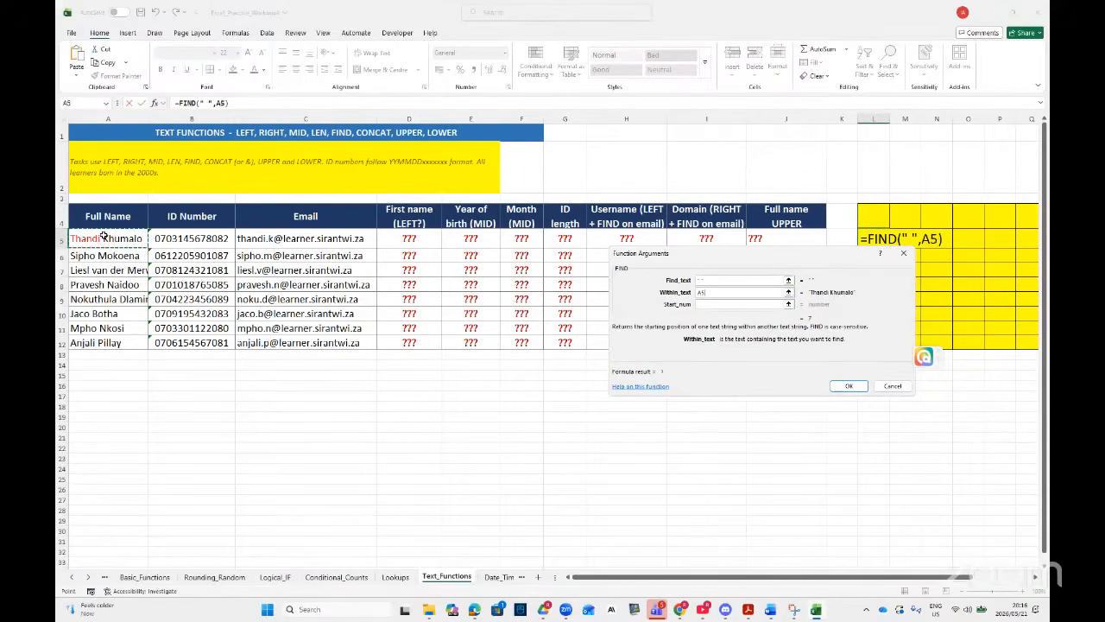
pyautogui.click(849, 385)
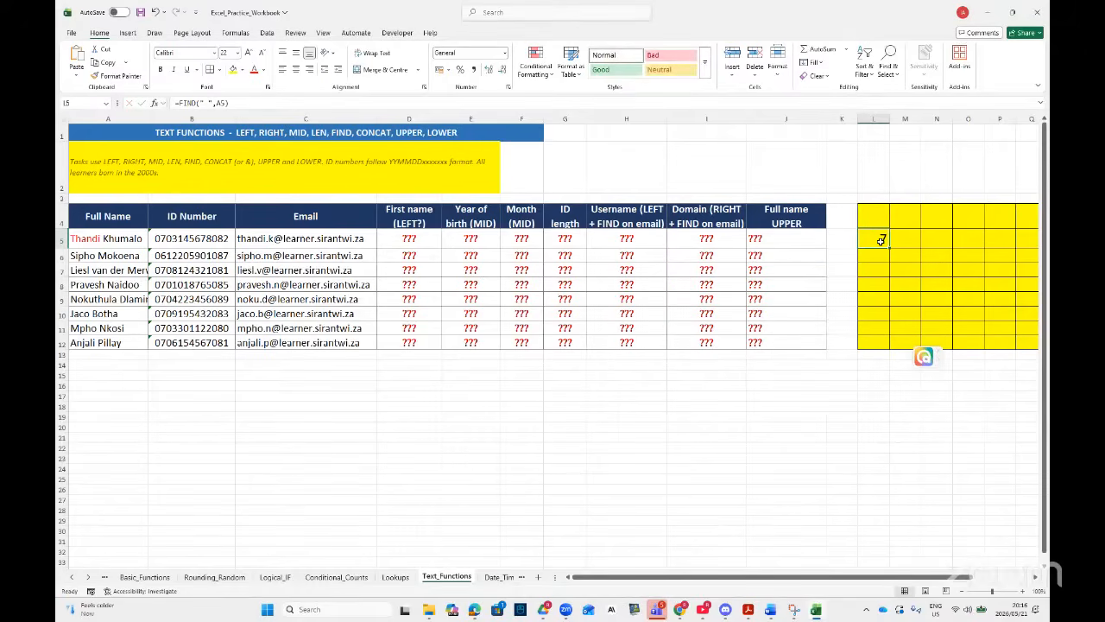
# - Enlarge the text of cell D5 in the first name column to font size 22
pyautogui.click(414, 237)
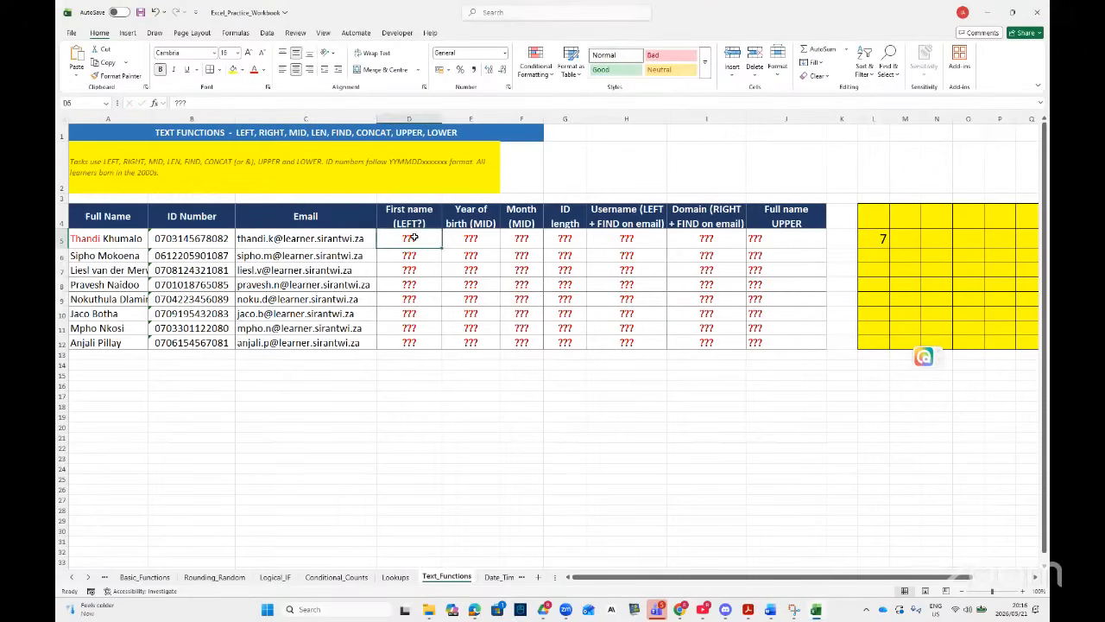
pyautogui.click(248, 53)
pyautogui.click(248, 52)
pyautogui.click(248, 53)
# - Enter =LEFT(A5,L5-1) in D5 to extract the first name from the full name
pyautogui.write('=LEF')
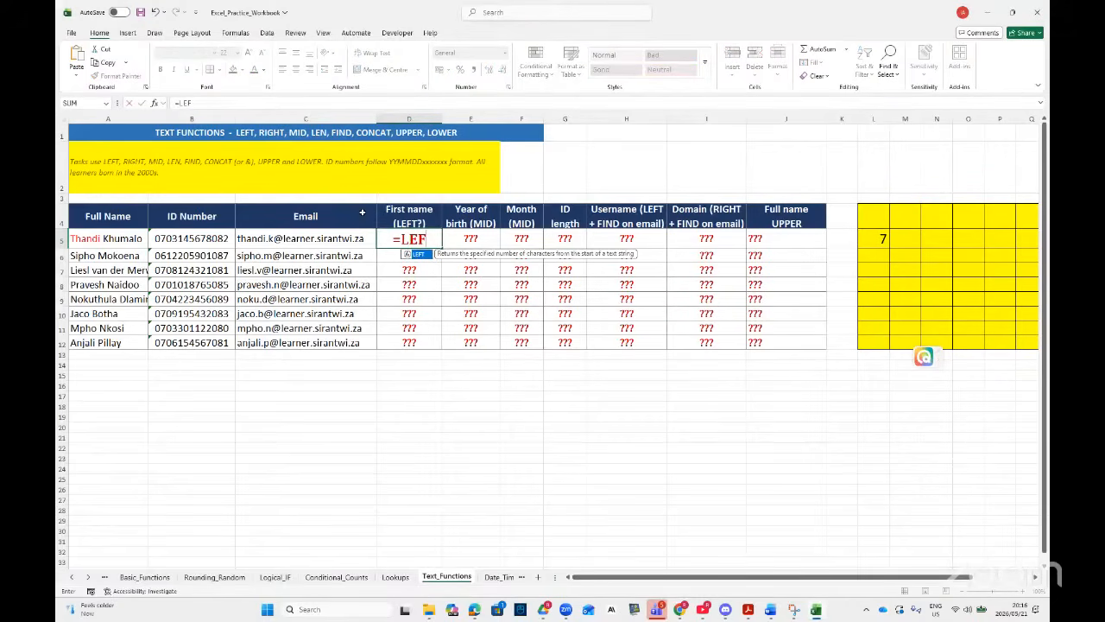
pyautogui.doubleClick(412, 254)
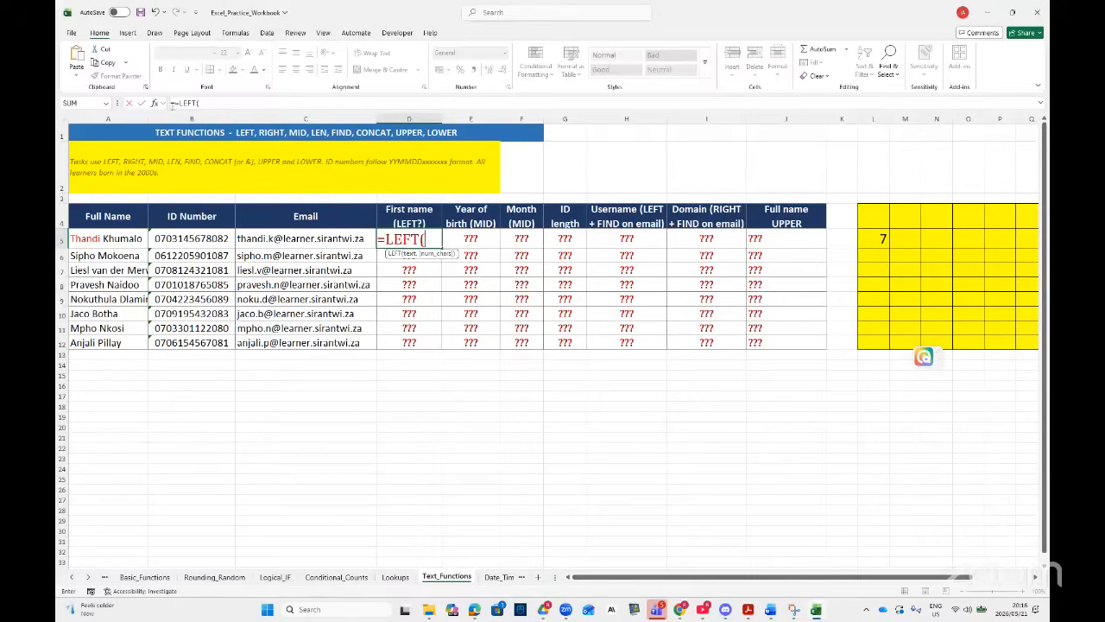
pyautogui.click(154, 104)
pyautogui.moveTo(629, 267); pyautogui.dragTo(591, 349)
pyautogui.click(114, 237)
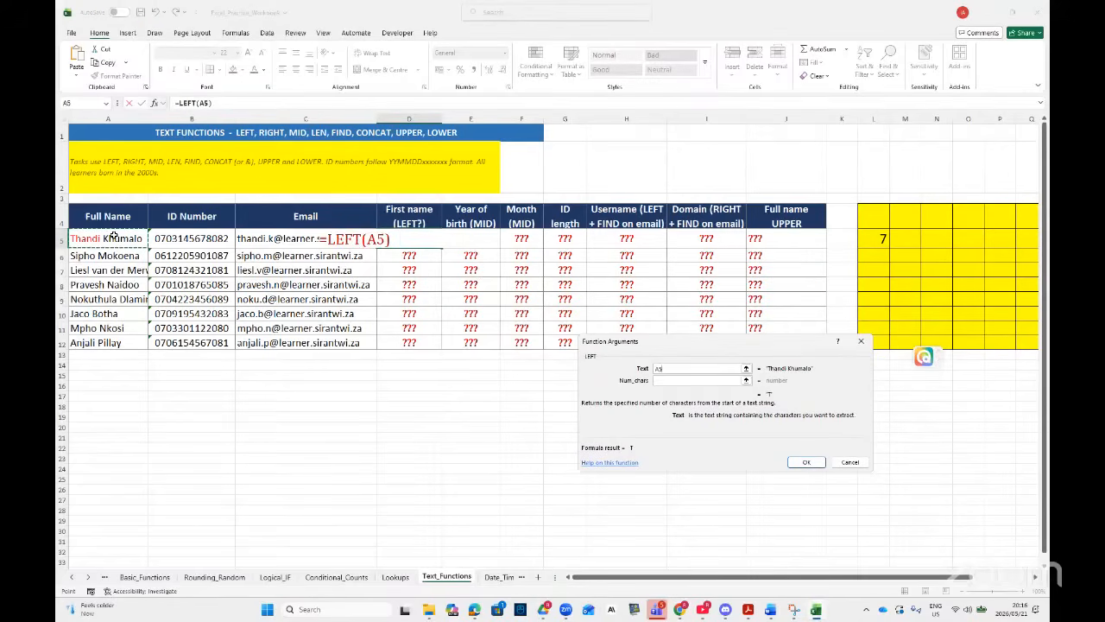
pyautogui.click(665, 381)
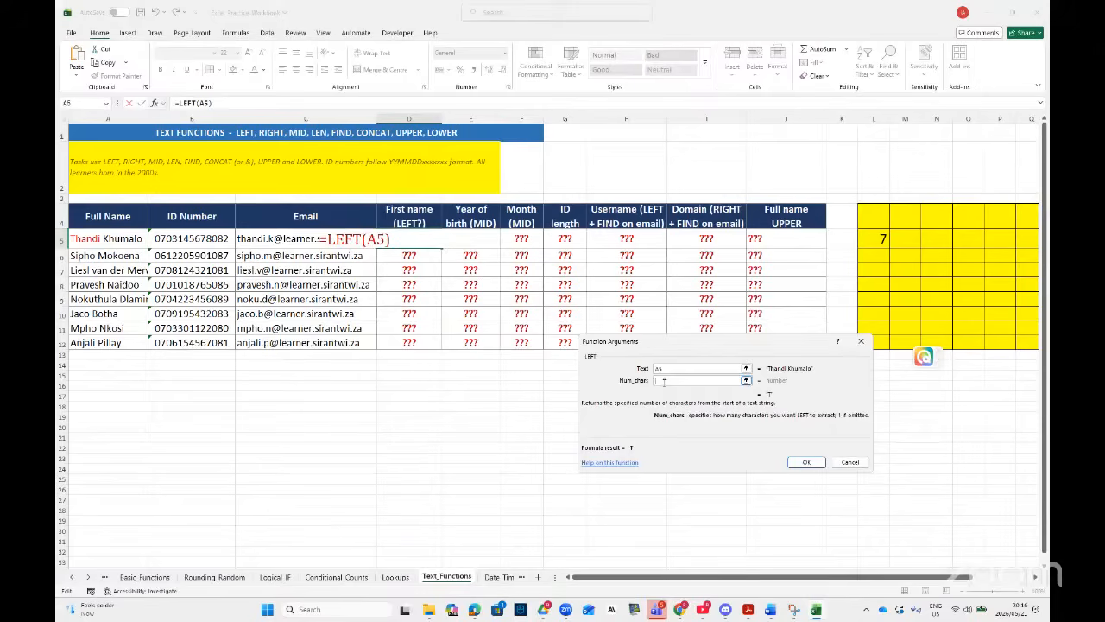
pyautogui.click(875, 241)
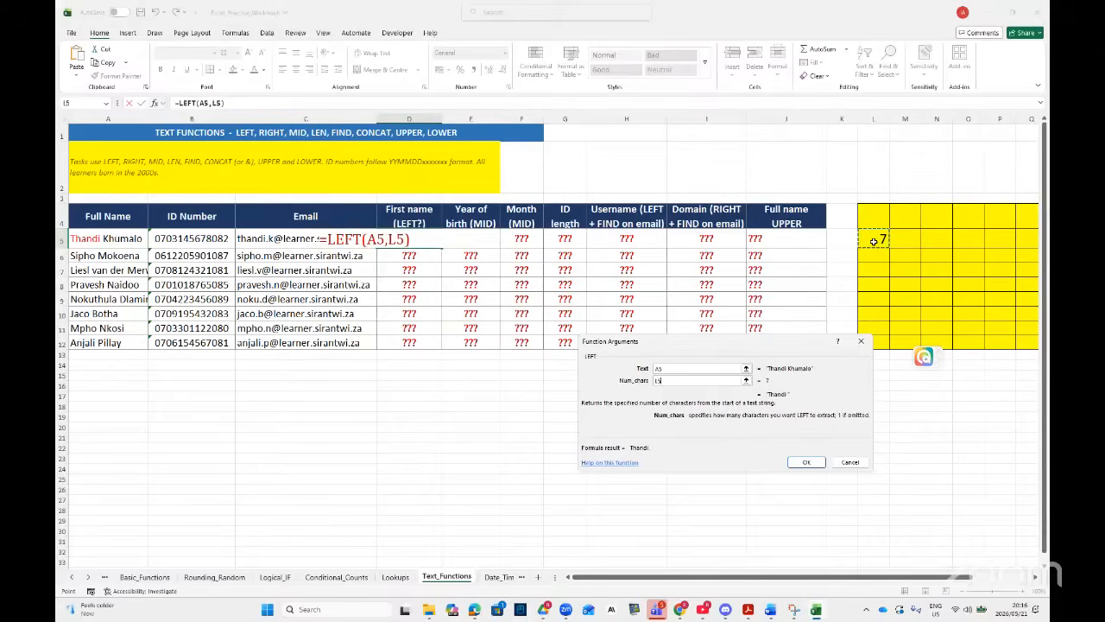
pyautogui.write('-1')
pyautogui.press('Return')
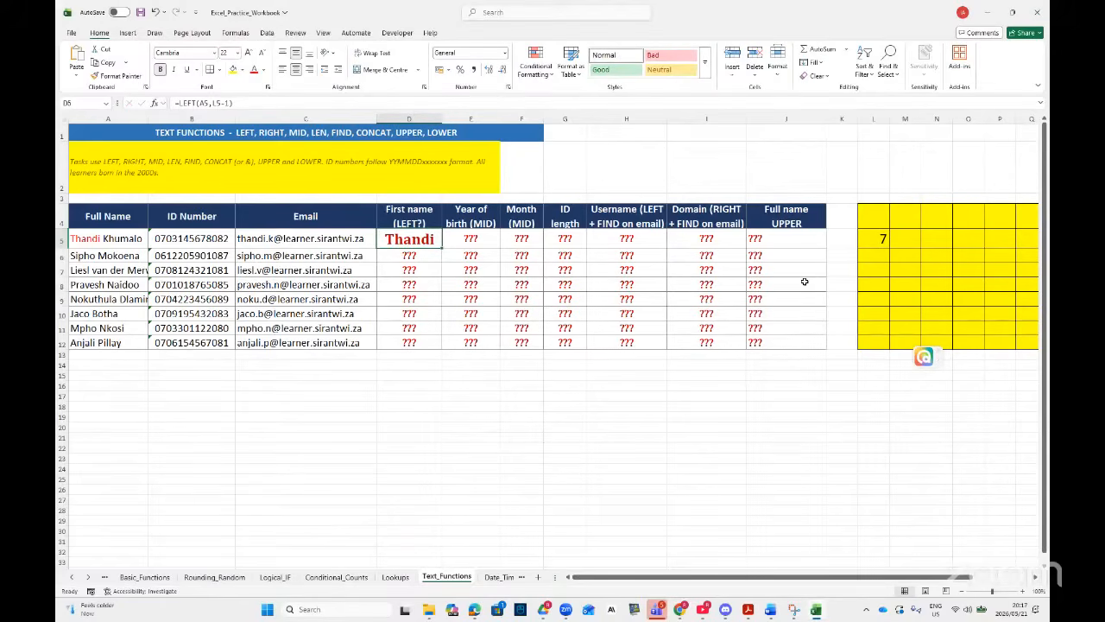
# - Copy the formulas in L5 and D5 down to row 12 and fit column D's width to its contents
pyautogui.click(879, 242)
pyautogui.moveTo(889, 257); pyautogui.dragTo(889, 347)
pyautogui.click(436, 247)
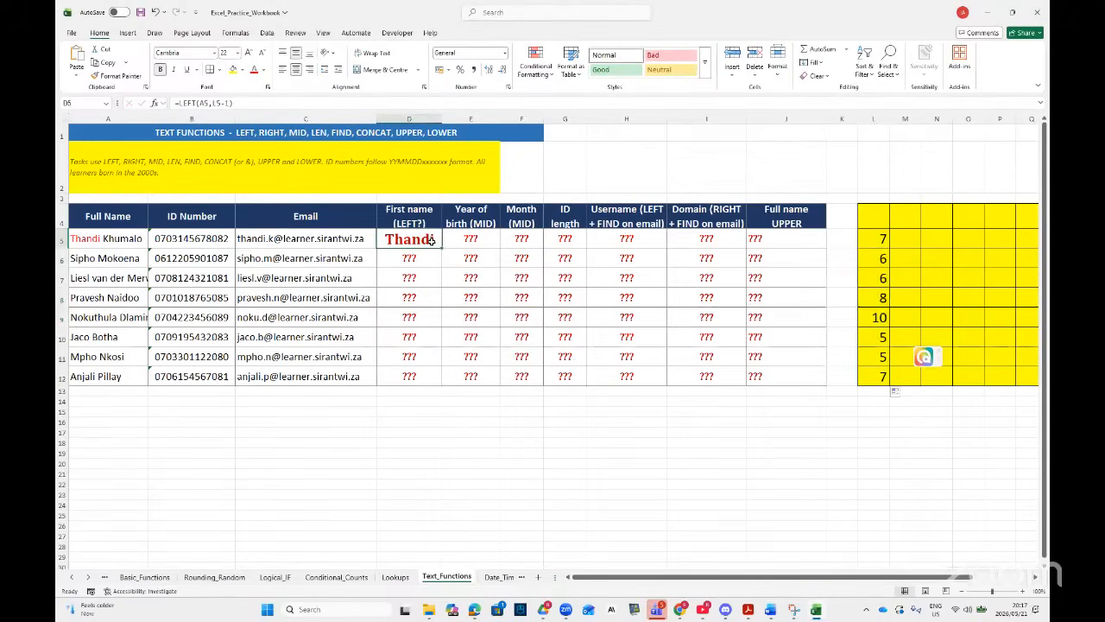
pyautogui.moveTo(440, 249); pyautogui.dragTo(431, 382)
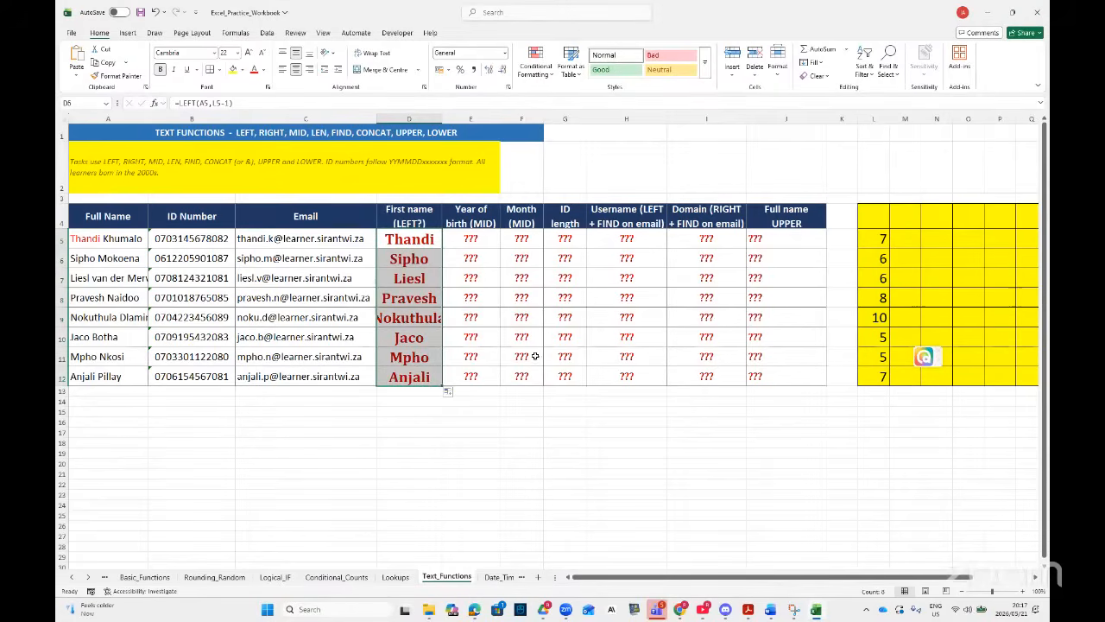
pyautogui.doubleClick(441, 119)
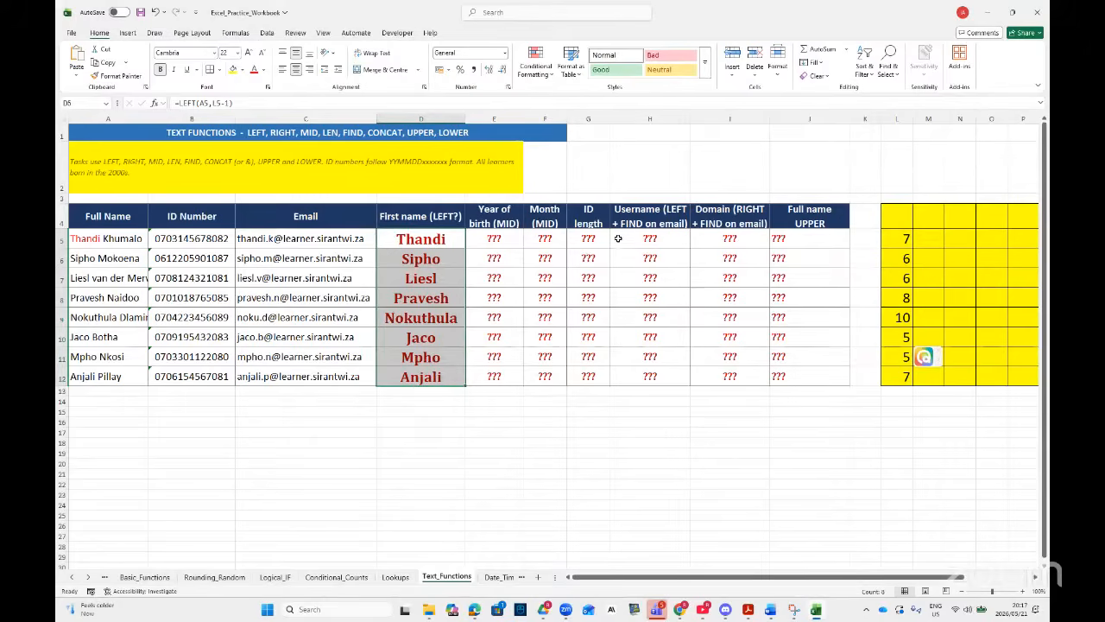
# - Try to colour only the domain part after the @ in the email address in C5 red
pyautogui.click(647, 216)
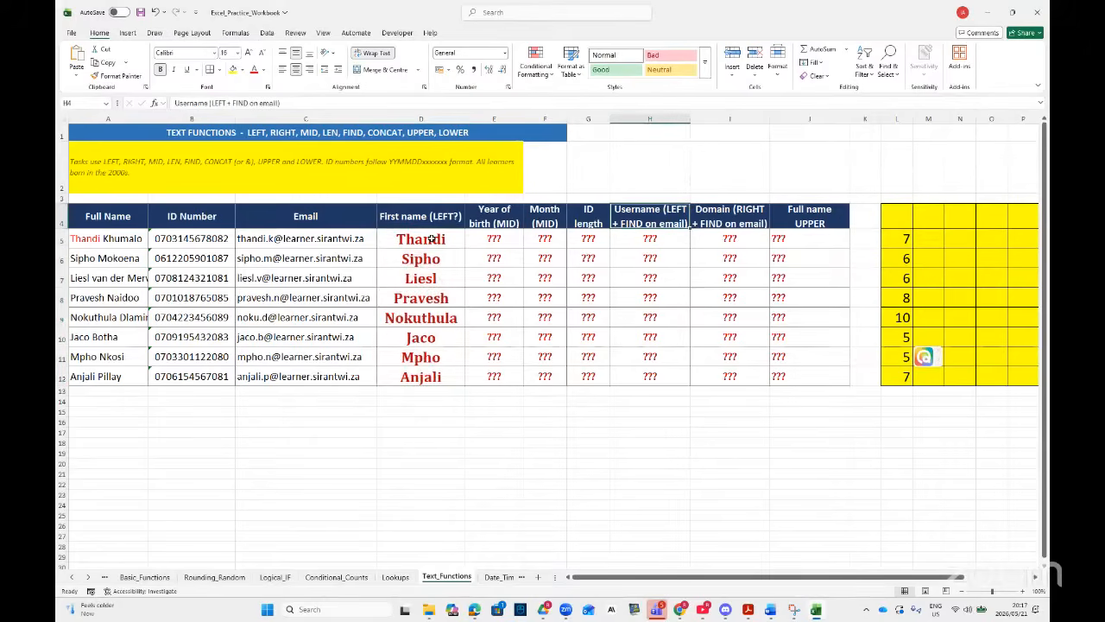
pyautogui.click(306, 242)
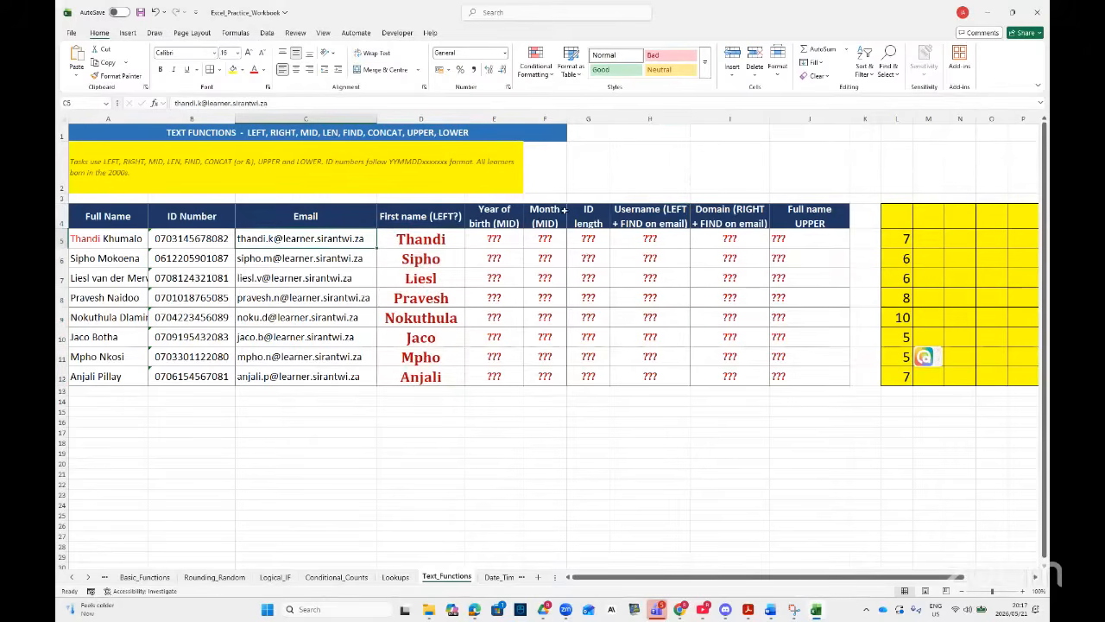
pyautogui.doubleClick(304, 240)
pyautogui.moveTo(366, 238); pyautogui.dragTo(286, 239)
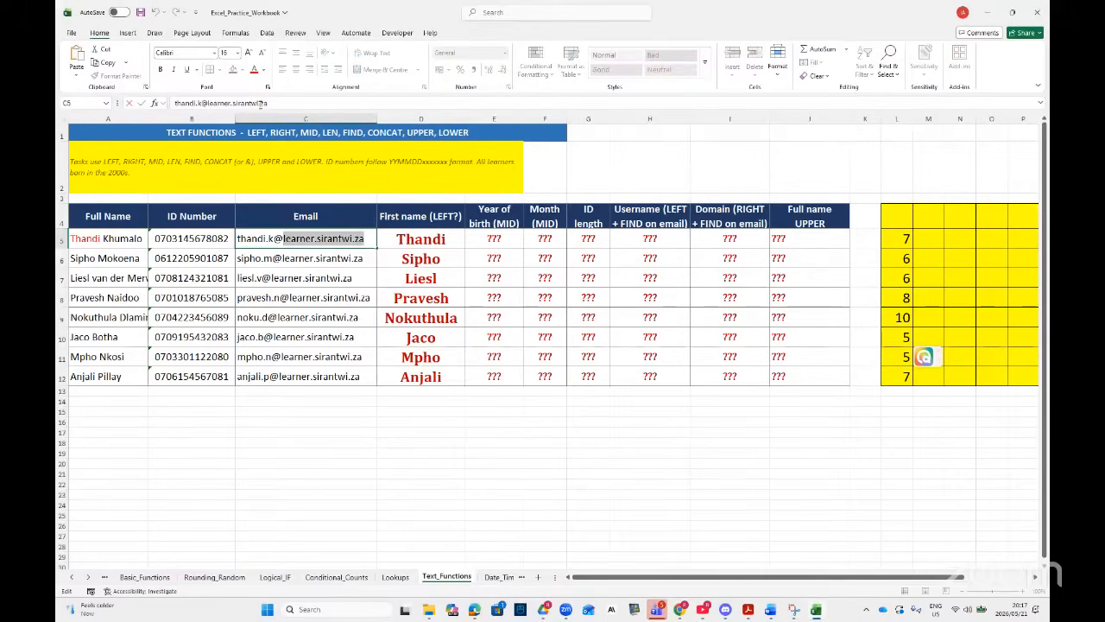
pyautogui.click(255, 70)
# - Insert a blank column before the Year of birth column
pyautogui.click(504, 123)
pyautogui.rightClick(503, 123)
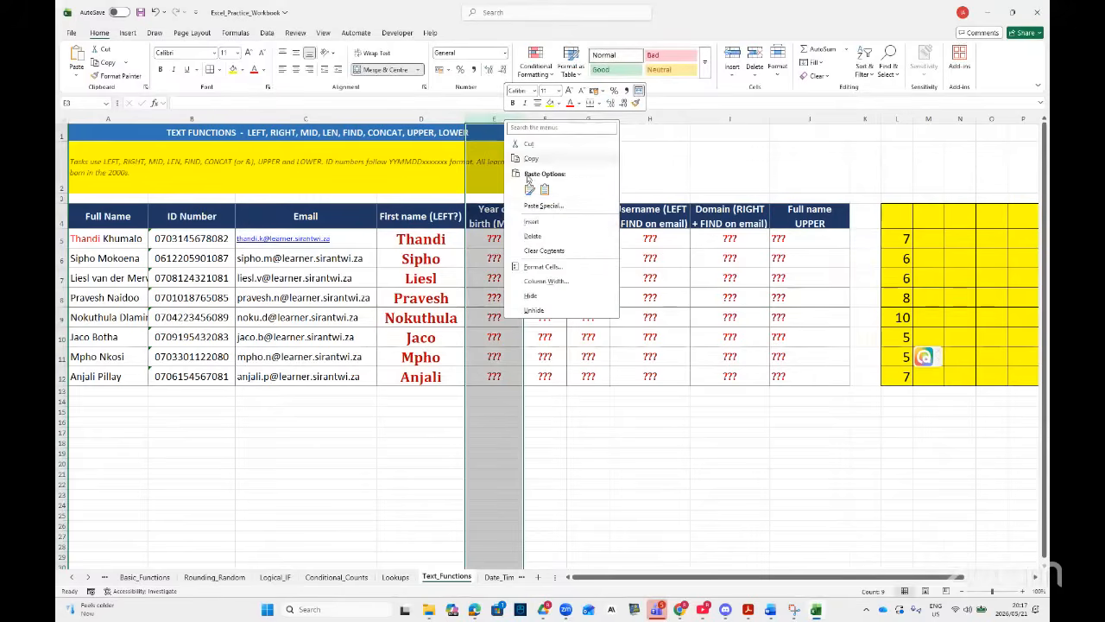
pyautogui.click(523, 219)
pyautogui.click(520, 237)
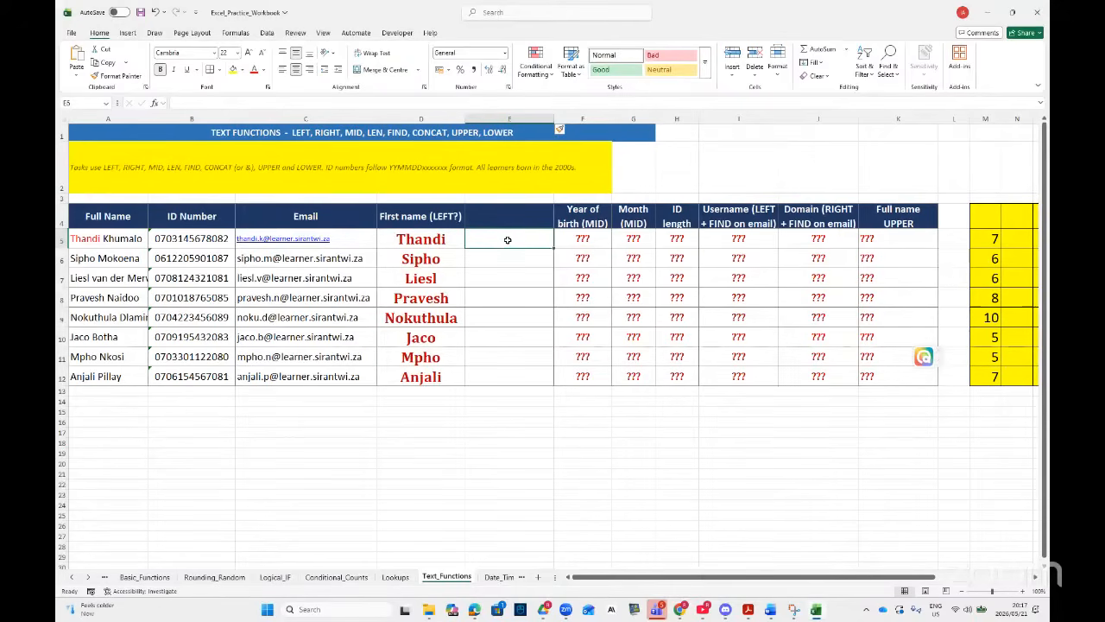
# - Enter =LEN(C5) in N5 of the yellow work area to count the email's characters
pyautogui.moveTo(672, 577); pyautogui.dragTo(787, 583)
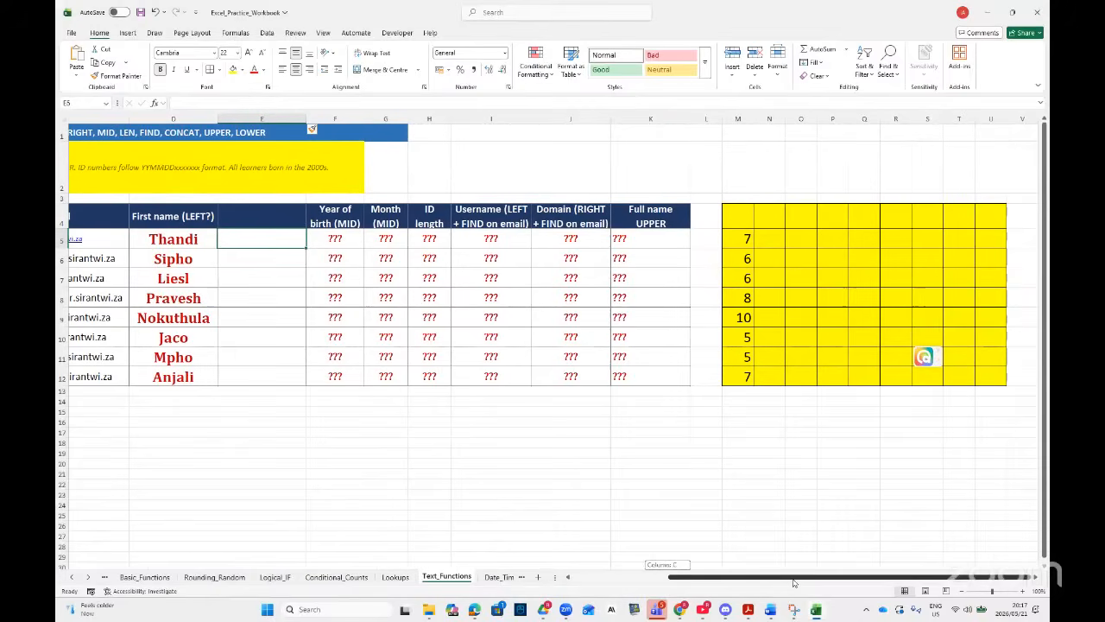
pyautogui.click(770, 240)
pyautogui.click(729, 237)
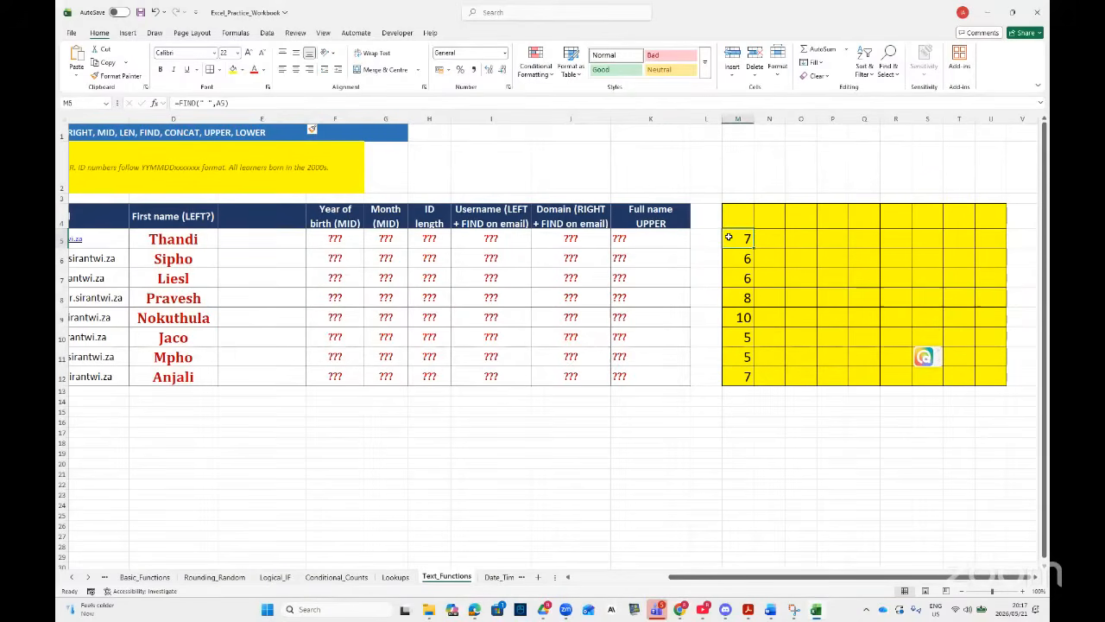
pyautogui.click(774, 240)
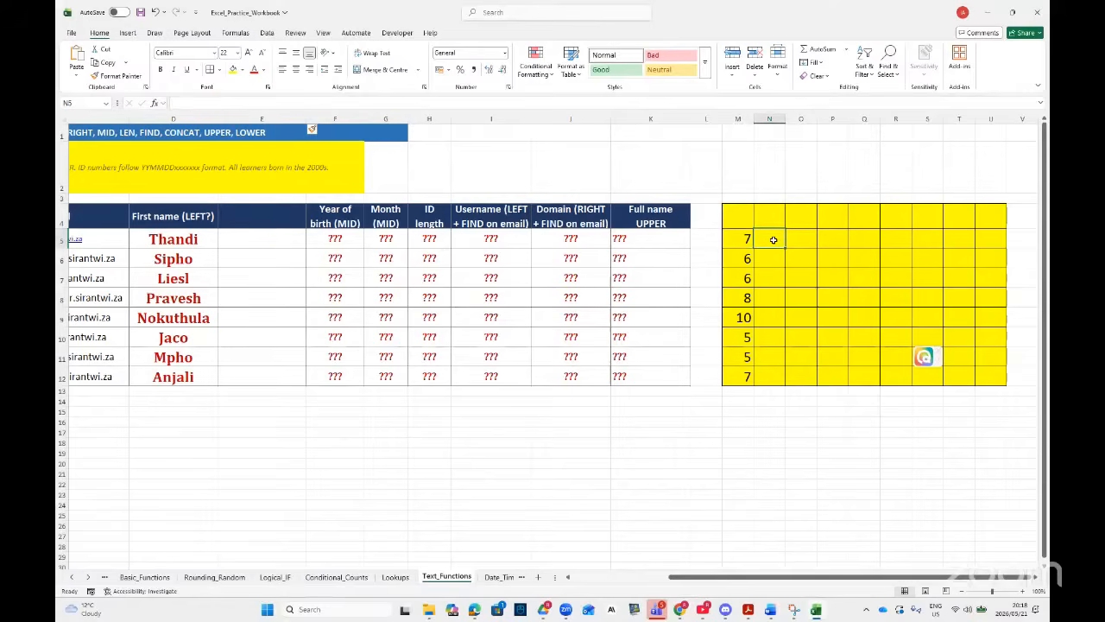
pyautogui.write('=LEN')
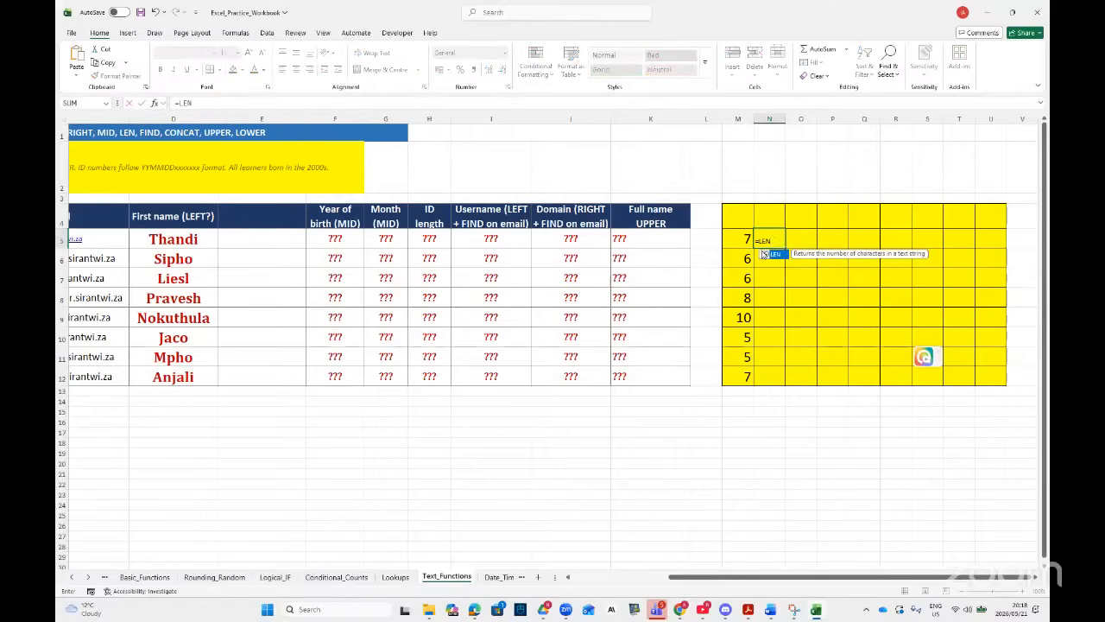
pyautogui.write('(')
pyautogui.moveTo(750, 578); pyautogui.dragTo(640, 576)
pyautogui.click(355, 237)
pyautogui.press('Return')
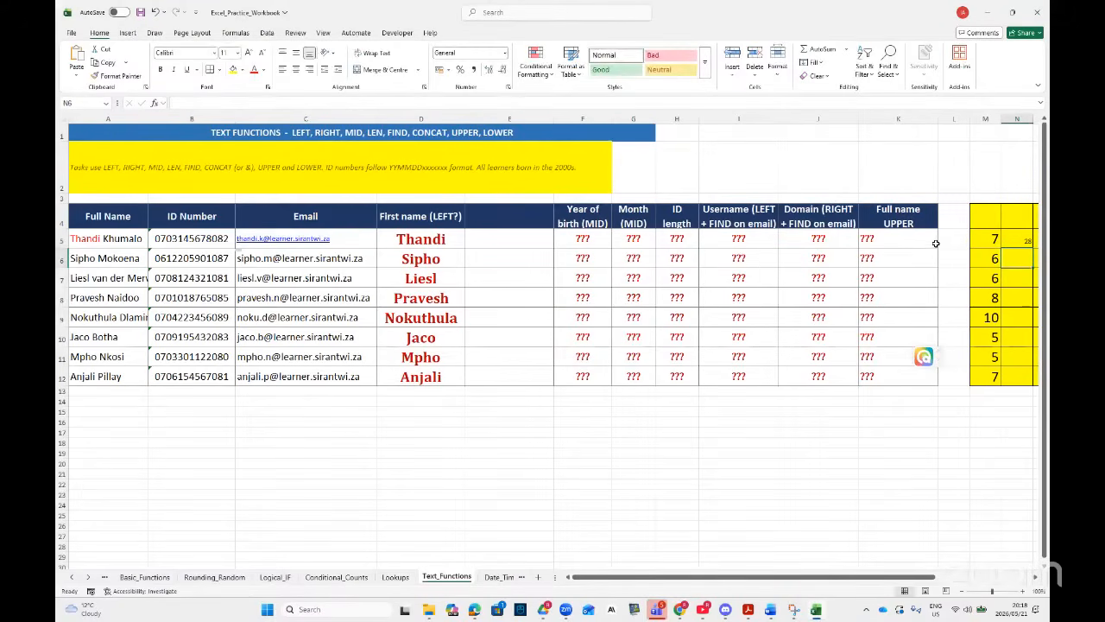
# - Enlarge the text of cell N5 to font size 16 and check its formula
pyautogui.moveTo(870, 577); pyautogui.dragTo(961, 577)
pyautogui.click(783, 242)
pyautogui.click(248, 53)
pyautogui.click(248, 54)
pyautogui.click(248, 53)
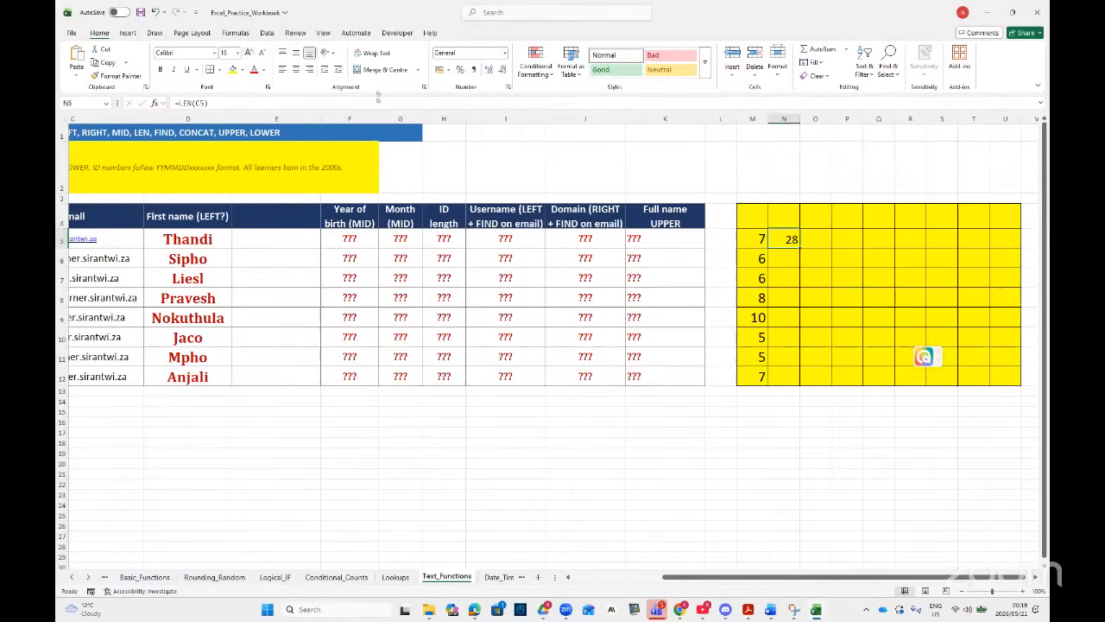
pyautogui.doubleClick(777, 239)
pyautogui.press('Tab')
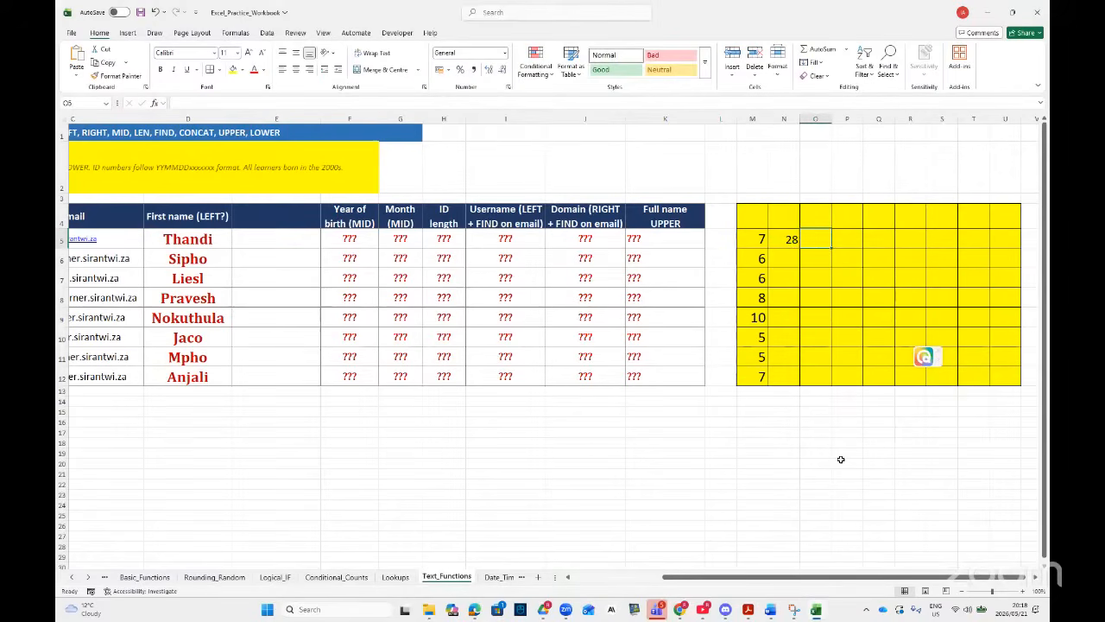
# - Enlarge the text of the empty work cell O5 to font size 24
pyautogui.click(249, 54)
pyautogui.click(249, 55)
pyautogui.click(249, 54)
pyautogui.click(249, 54)
pyautogui.click(249, 55)
pyautogui.click(249, 55)
pyautogui.click(248, 55)
# - Enter =FIND("@",C5) in O5 to locate the @ sign in the email address
pyautogui.moveTo(679, 577); pyautogui.dragTo(585, 576)
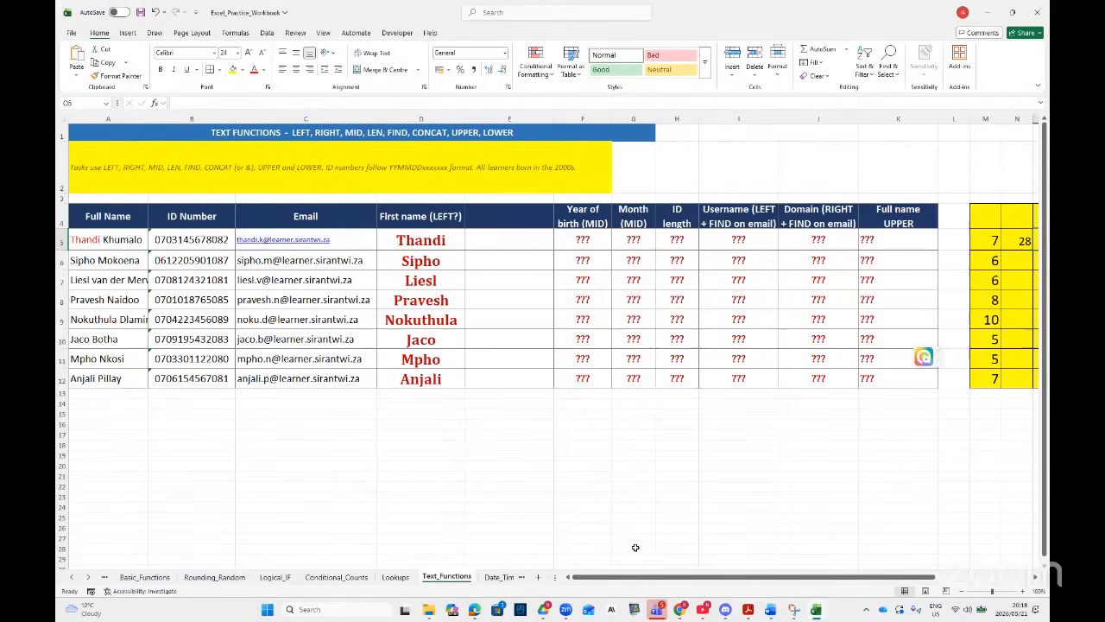
pyautogui.moveTo(634, 576); pyautogui.dragTo(731, 576)
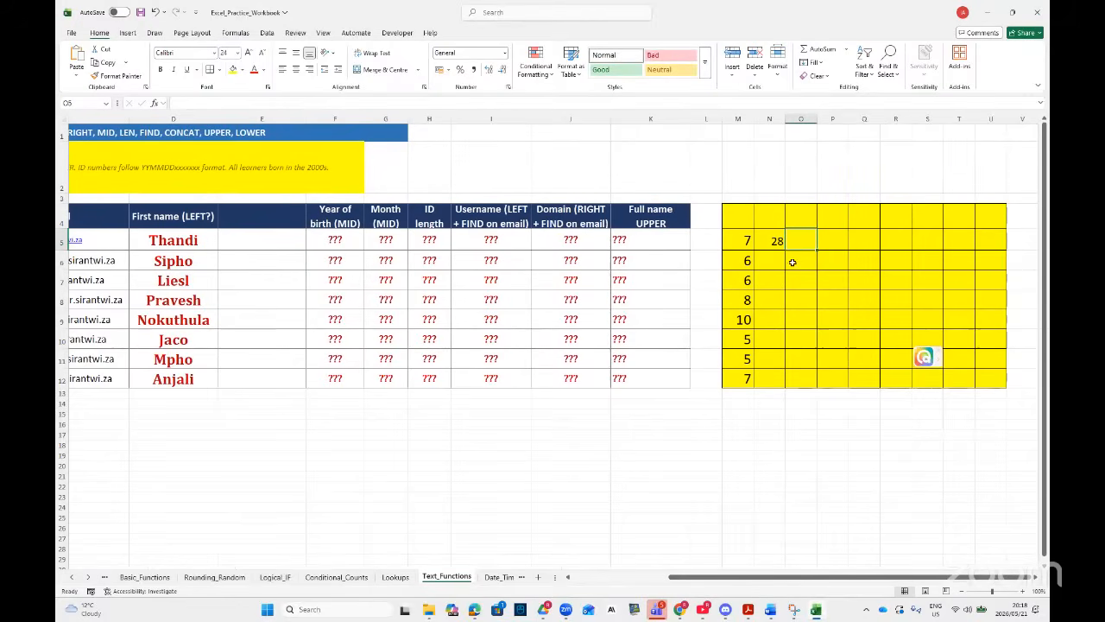
pyautogui.write('=FIND(')
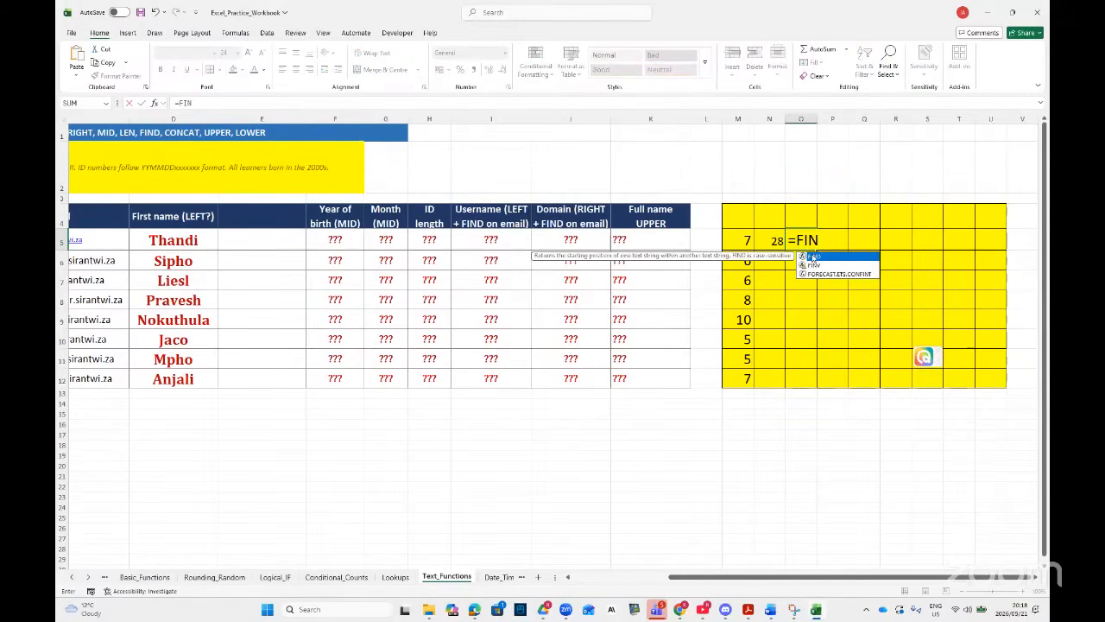
pyautogui.doubleClick(811, 256)
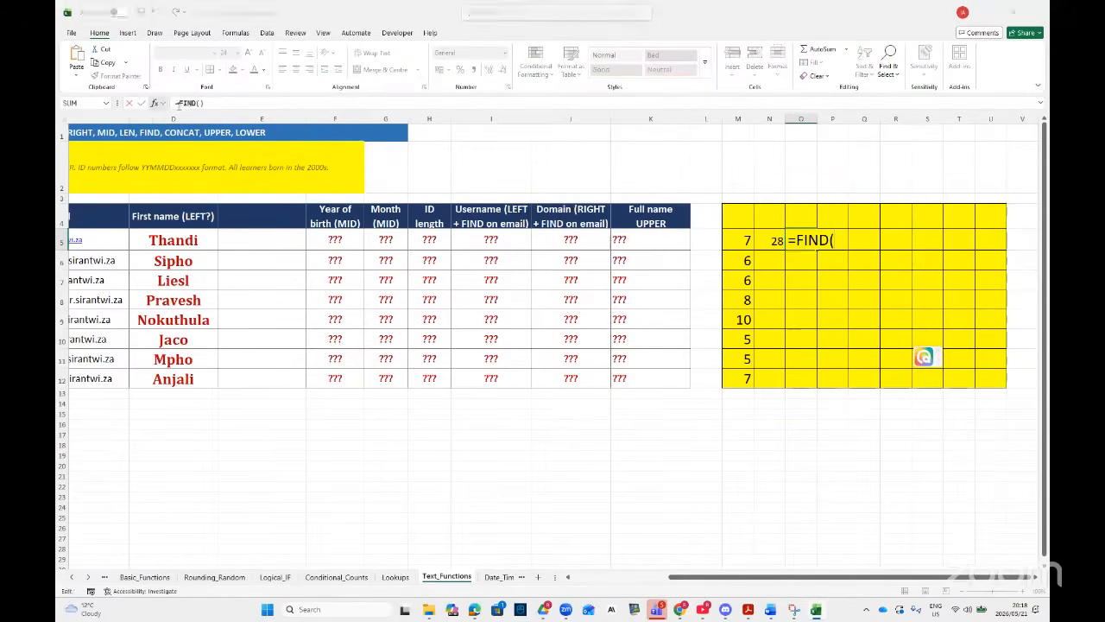
pyautogui.click(156, 103)
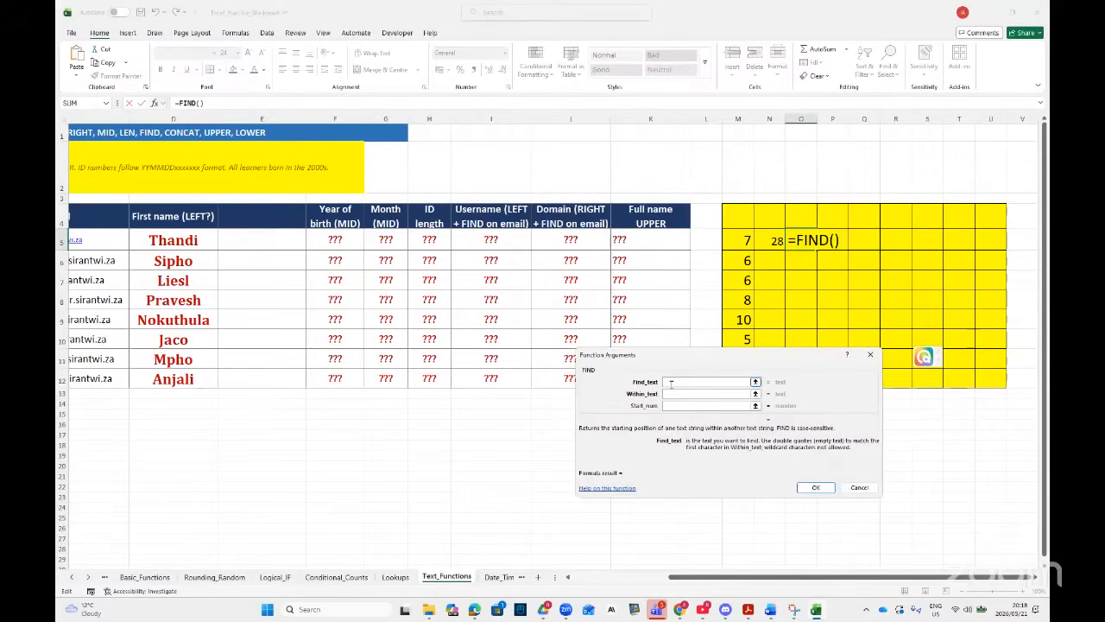
pyautogui.write('@')
pyautogui.click(676, 394)
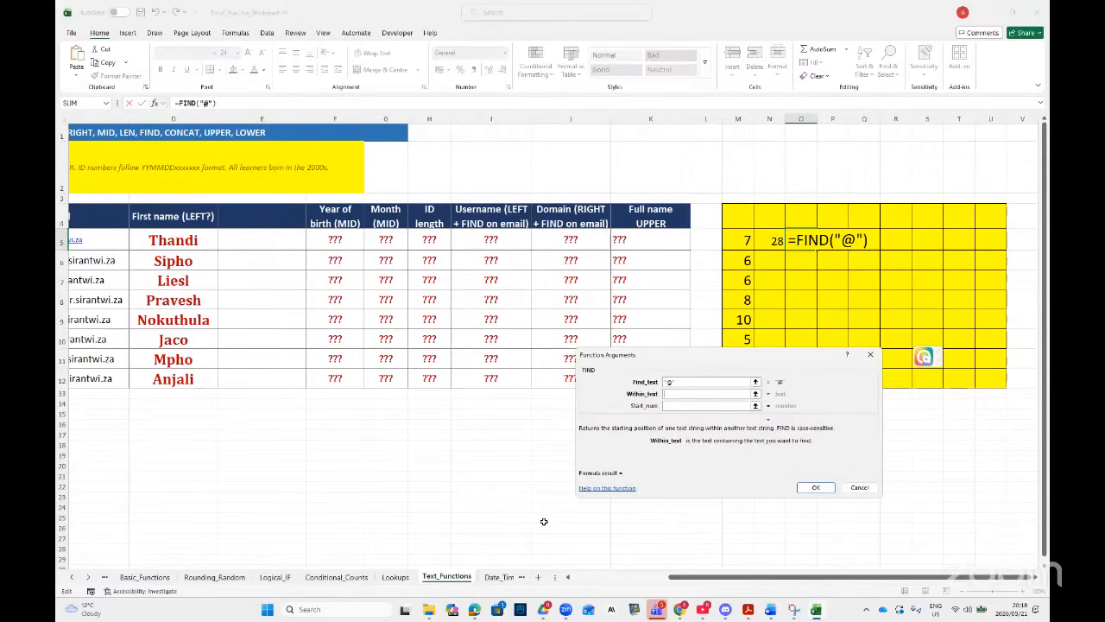
pyautogui.moveTo(673, 586); pyautogui.dragTo(627, 586)
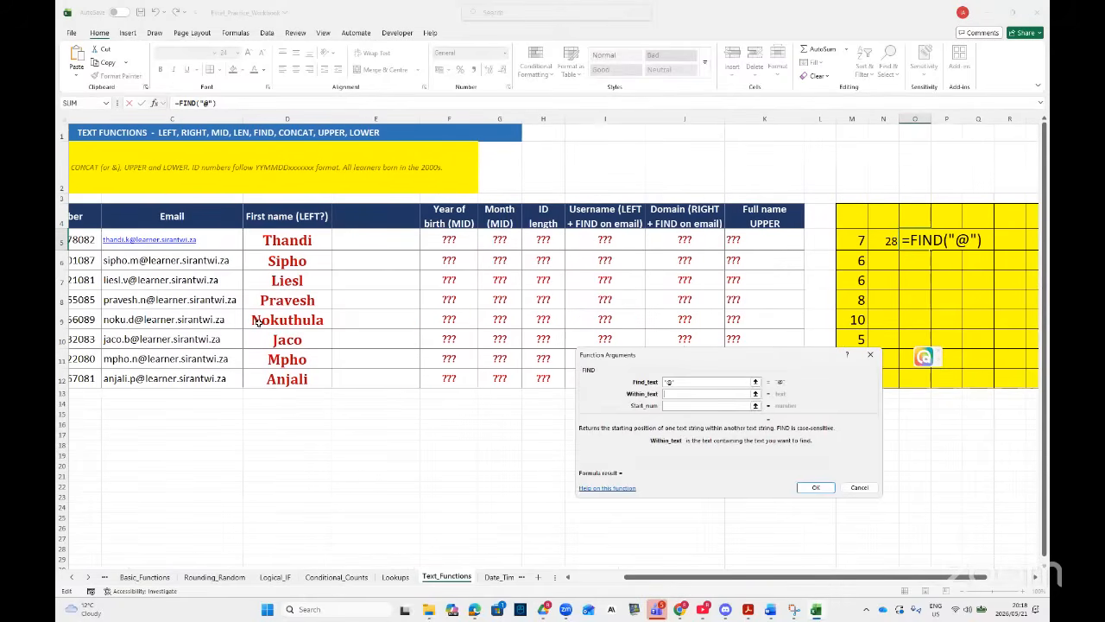
pyautogui.click(222, 240)
pyautogui.click(766, 494)
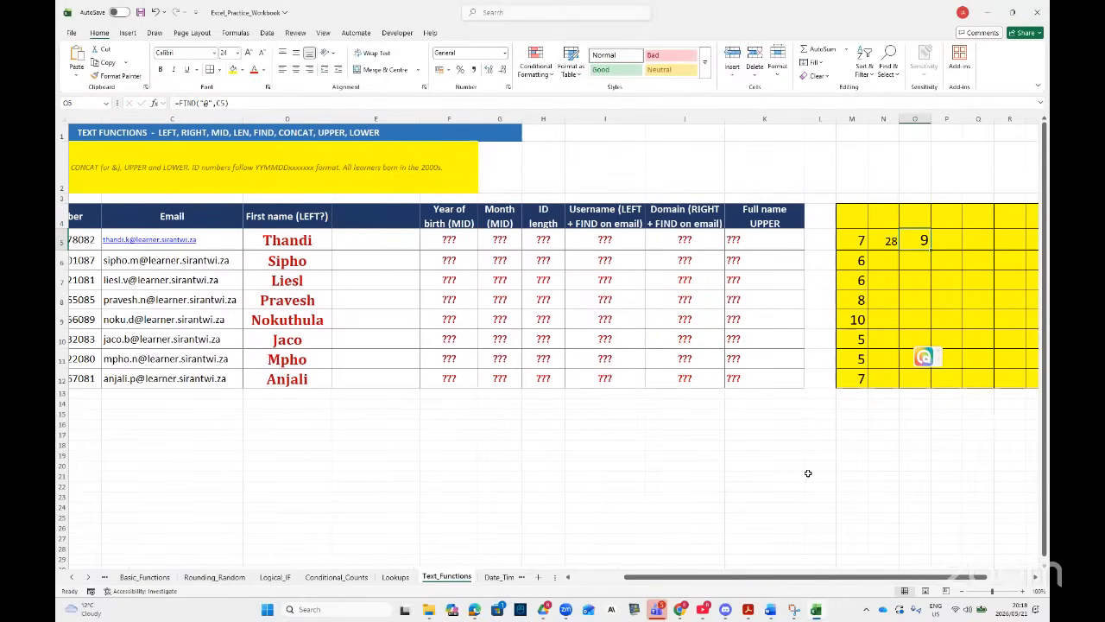
# - Review the LEN formula in N5 and the FIND formula in O5 without changing them
pyautogui.moveTo(867, 581); pyautogui.dragTo(912, 581)
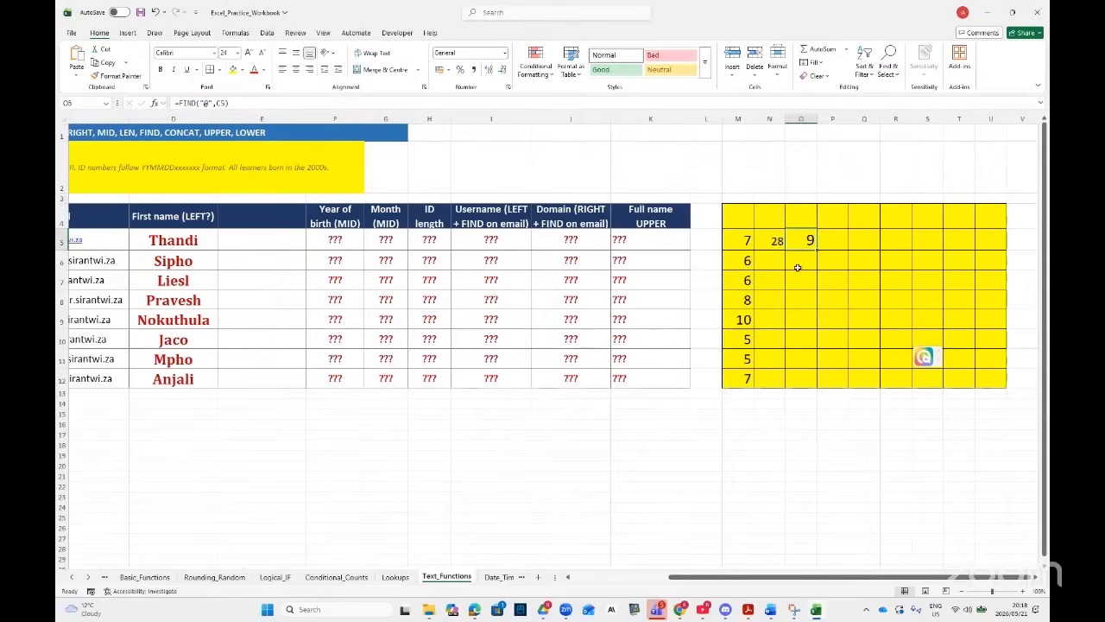
pyautogui.doubleClick(773, 241)
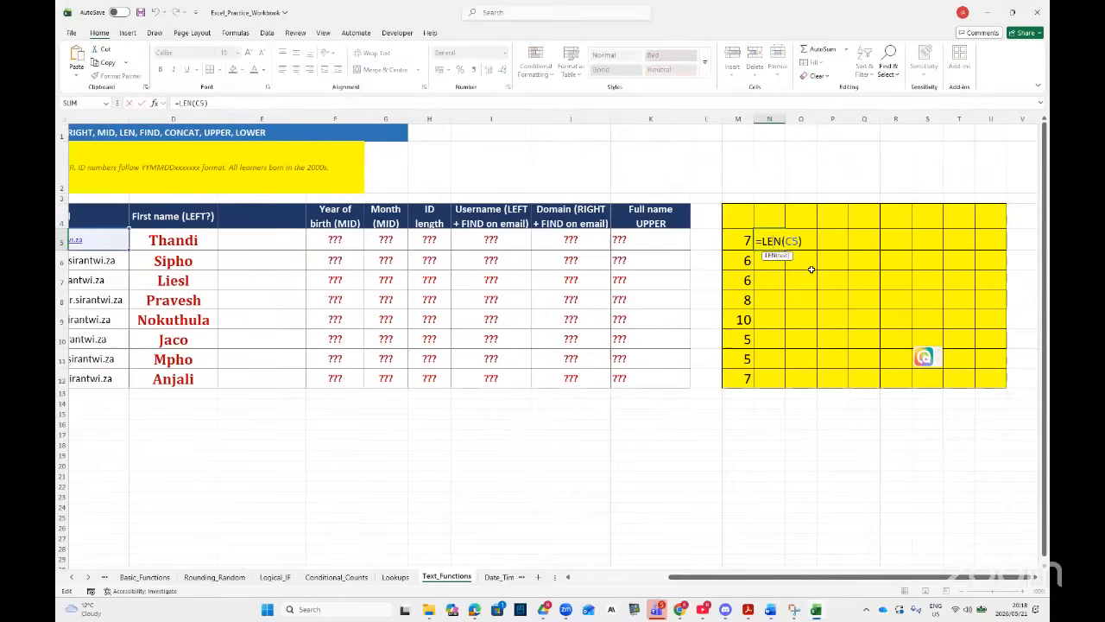
pyautogui.press('Return')
pyautogui.click(803, 246)
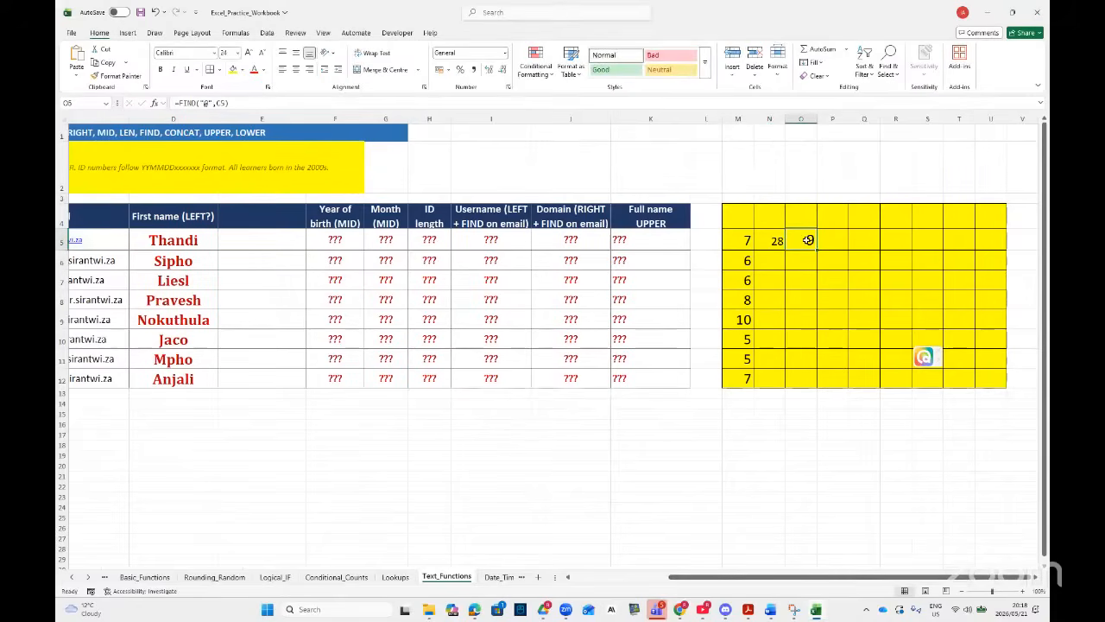
pyautogui.doubleClick(807, 240)
pyautogui.press('Return')
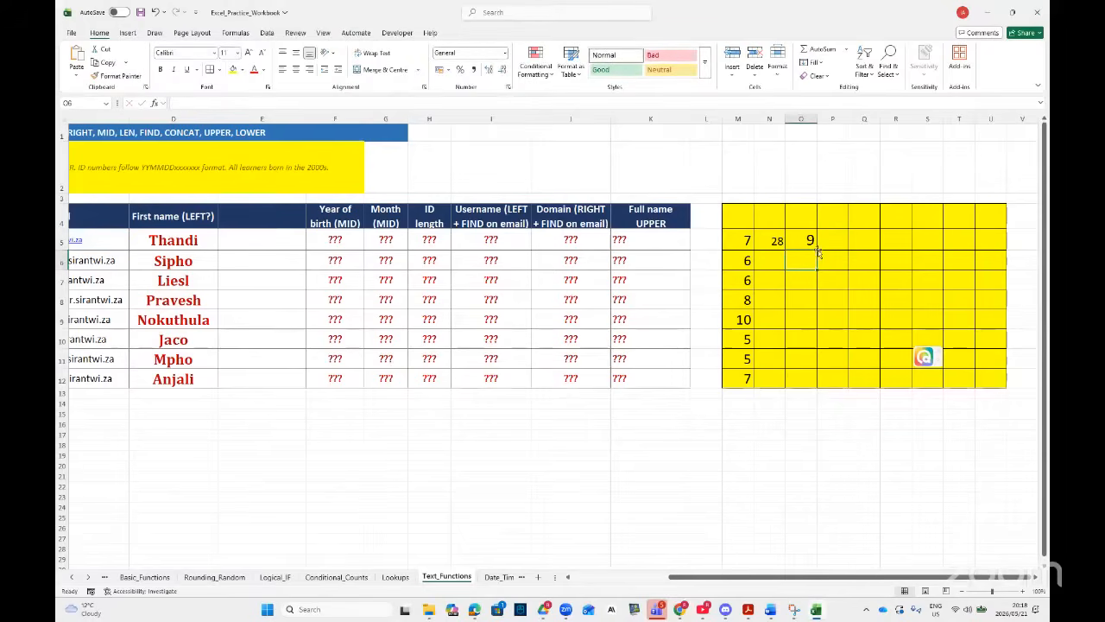
pyautogui.click(834, 240)
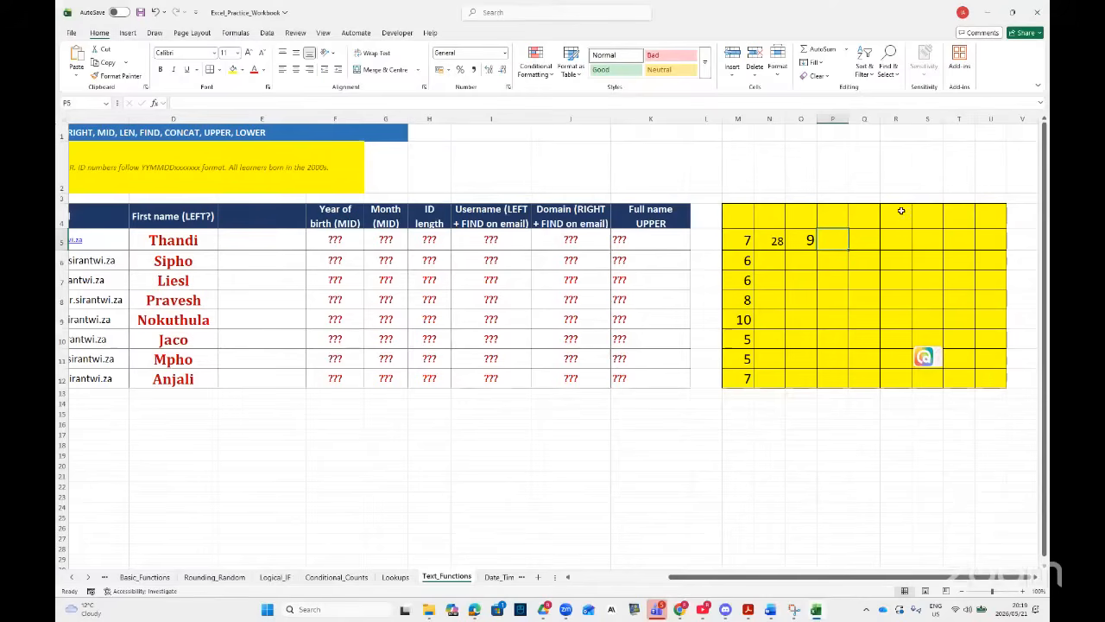
# - Enlarge the text of P5 to font size 22 and enter =N5-O5 to count the characters after the @ sign
pyautogui.click(248, 53)
pyautogui.click(248, 53)
pyautogui.click(248, 53)
pyautogui.click(249, 53)
pyautogui.click(249, 53)
pyautogui.write('=')
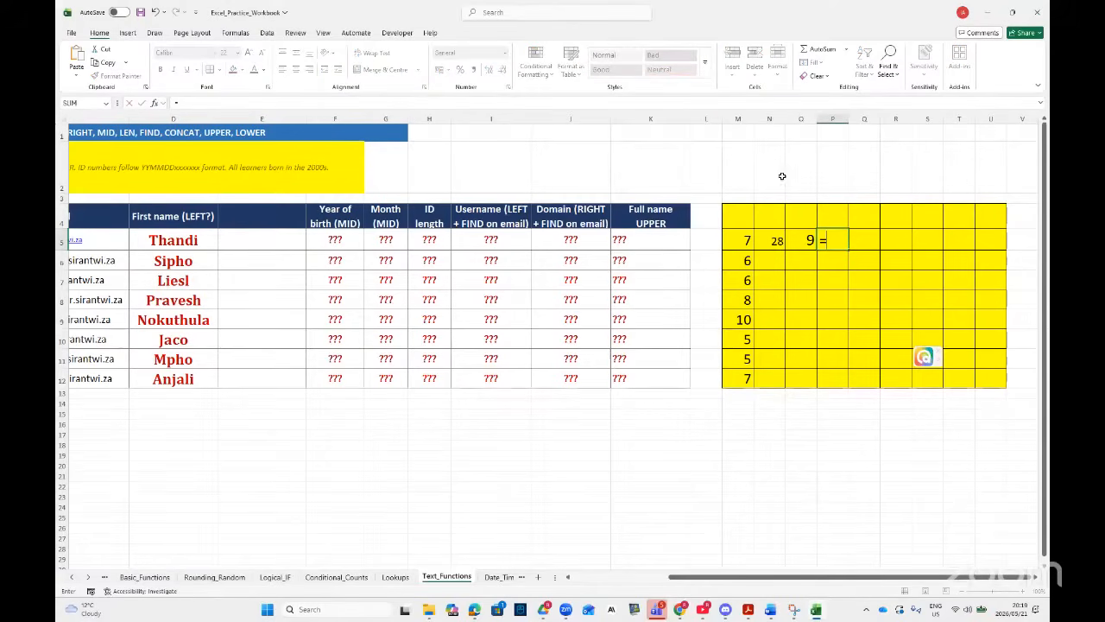
pyautogui.click(775, 241)
pyautogui.write('-')
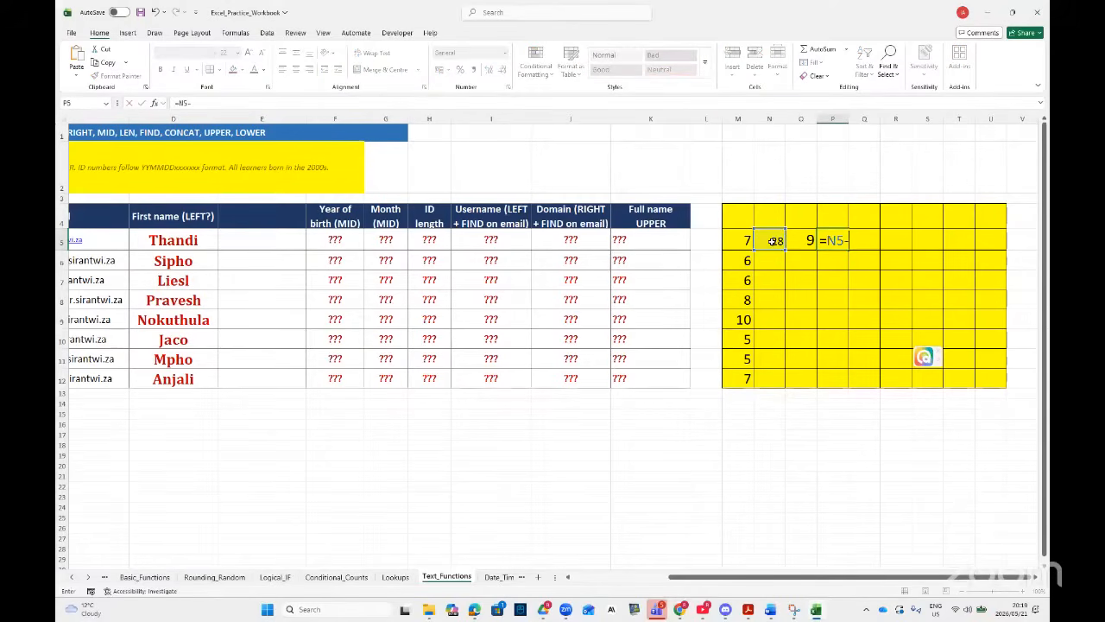
pyautogui.click(803, 244)
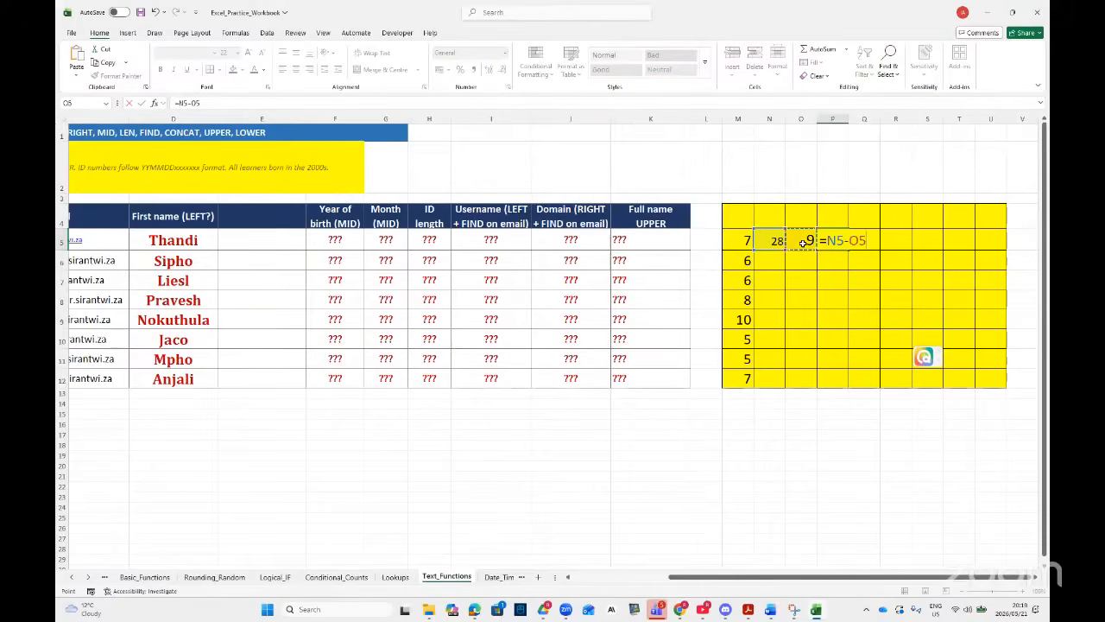
pyautogui.press('Return')
# - Fill cell P5, which holds the domain's character count, with the standard red colour
pyautogui.click(838, 241)
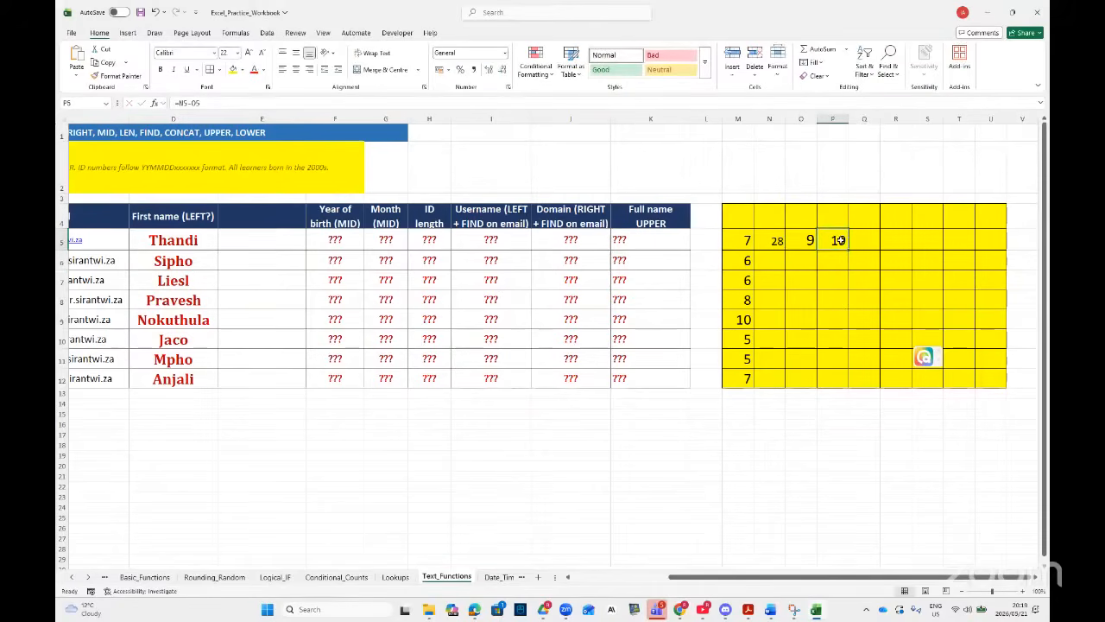
pyautogui.click(244, 74)
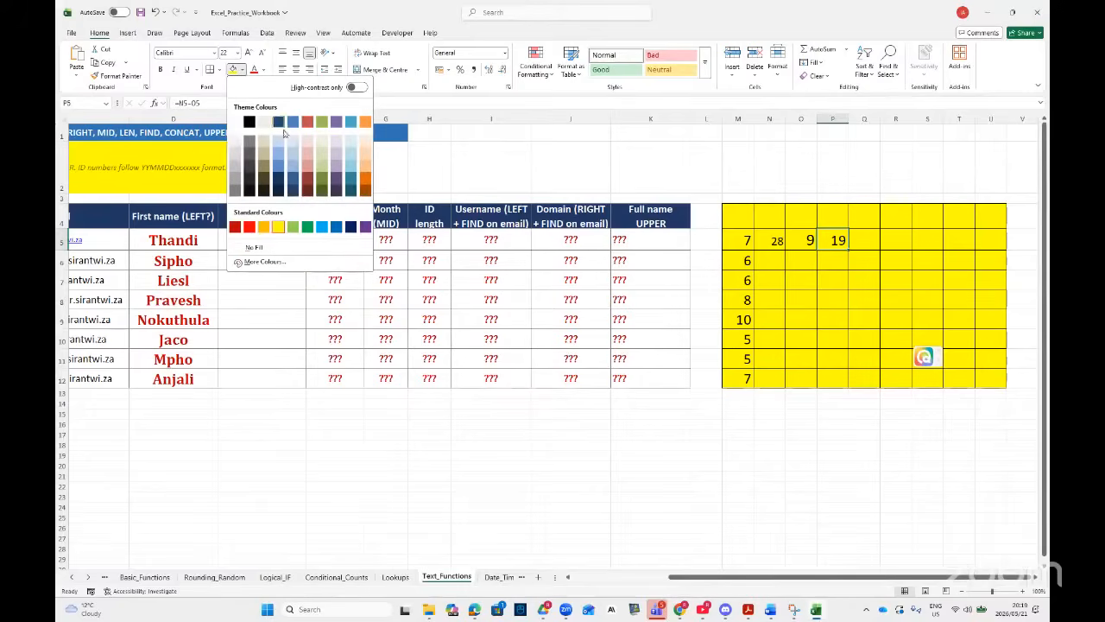
pyautogui.click(255, 227)
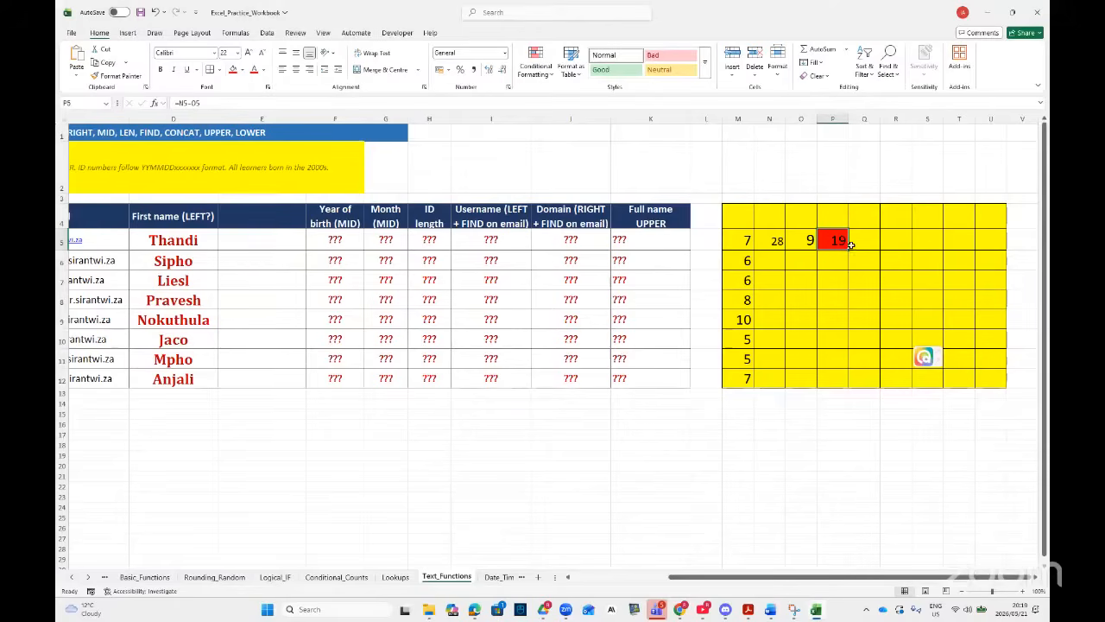
# - Enter =RIGHT(C5,P5) in E5 to extract the email domain and fit the width of column E to its content
pyautogui.moveTo(853, 576); pyautogui.dragTo(817, 576)
pyautogui.click(366, 245)
pyautogui.write('=RIG')
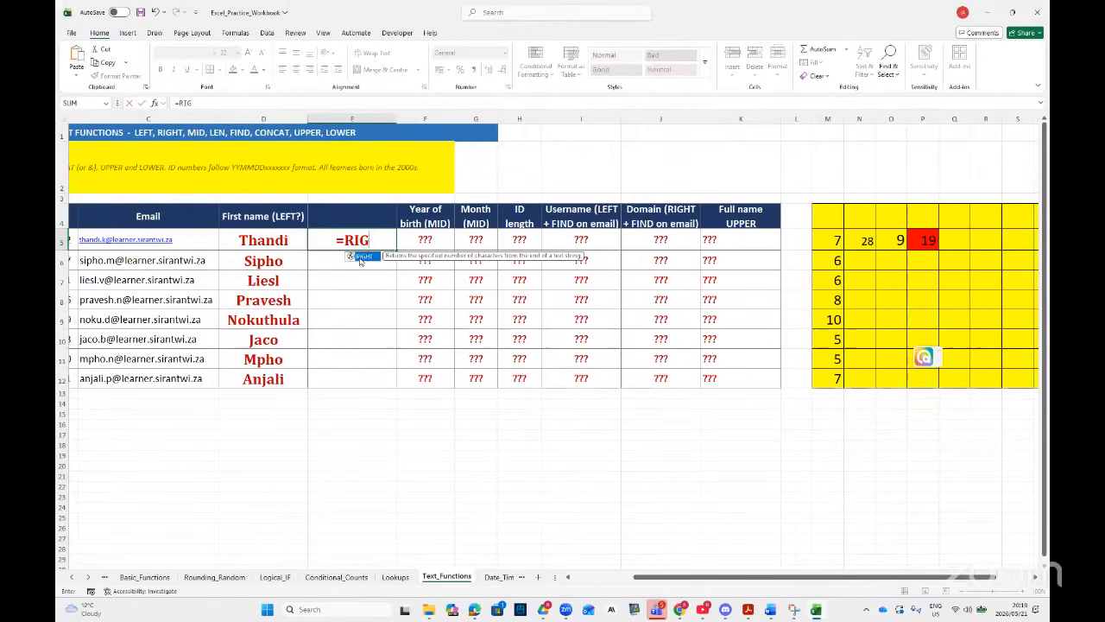
pyautogui.press('Tab')
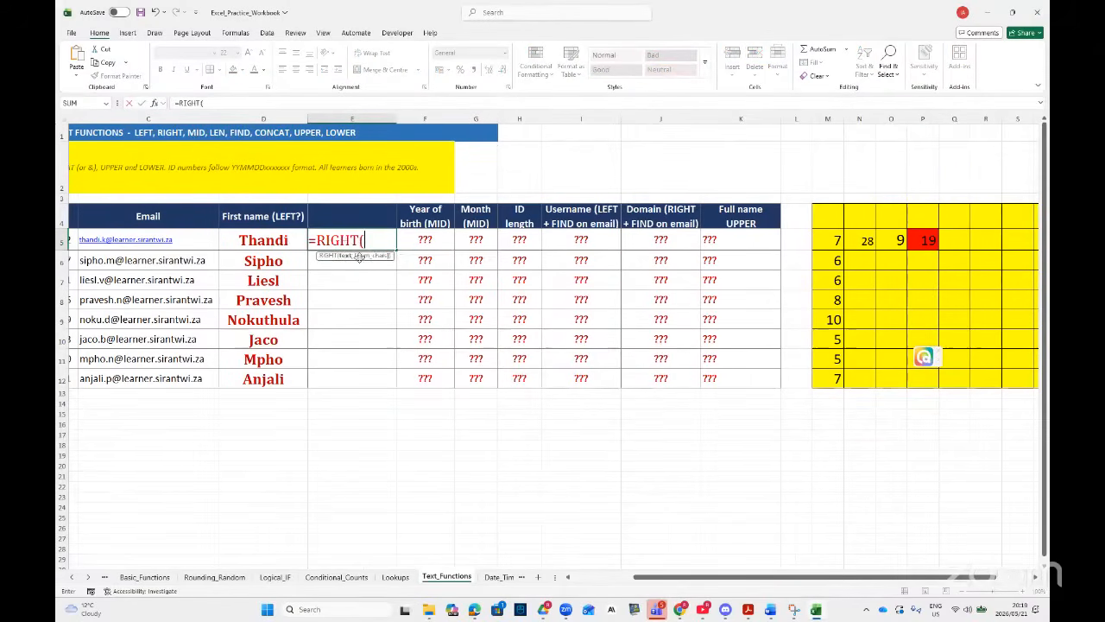
pyautogui.click(155, 103)
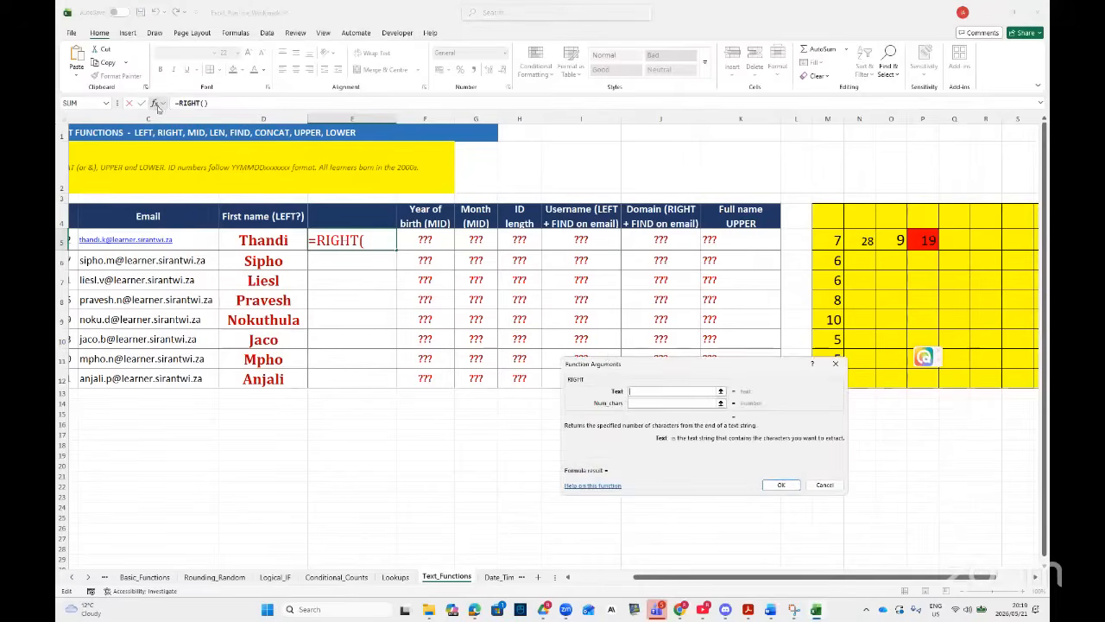
pyautogui.click(200, 242)
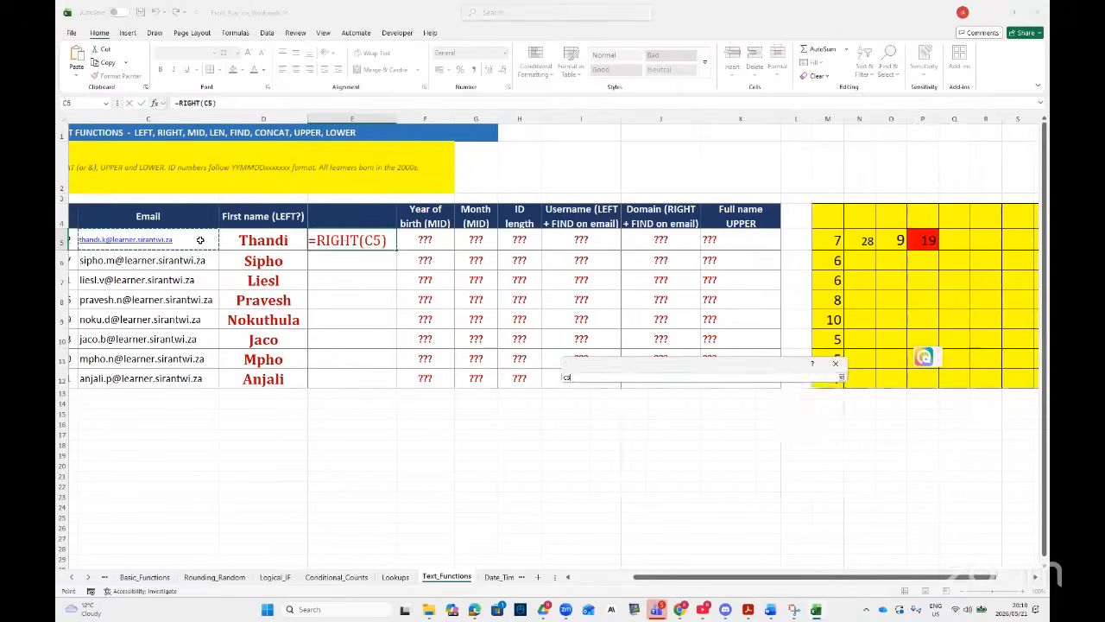
pyautogui.click(645, 402)
pyautogui.moveTo(732, 579); pyautogui.dragTo(768, 579)
pyautogui.click(825, 250)
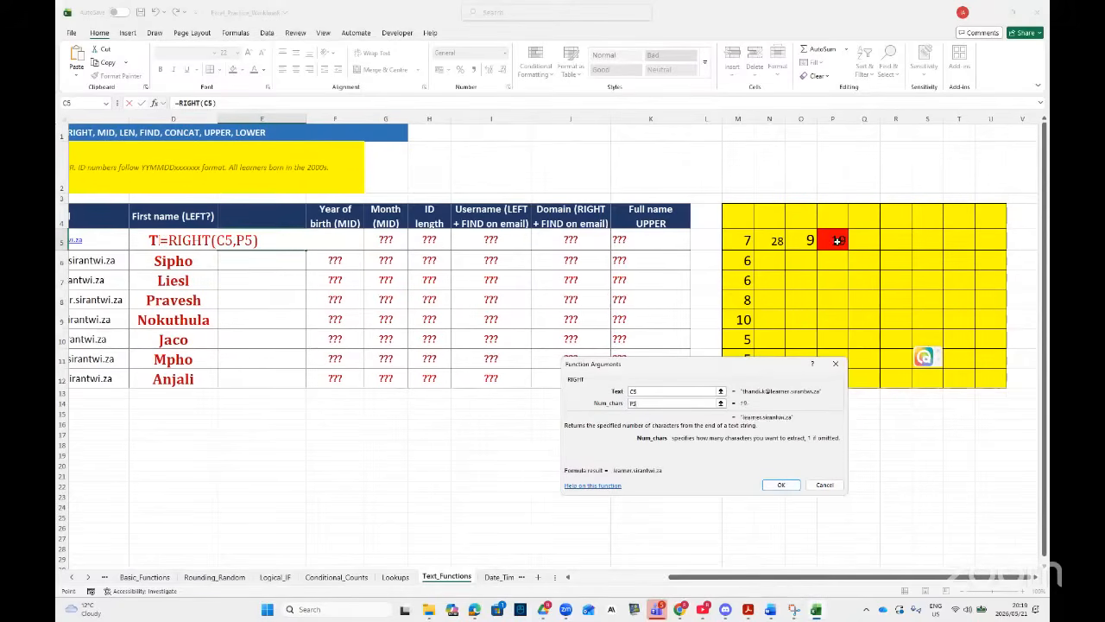
pyautogui.click(773, 484)
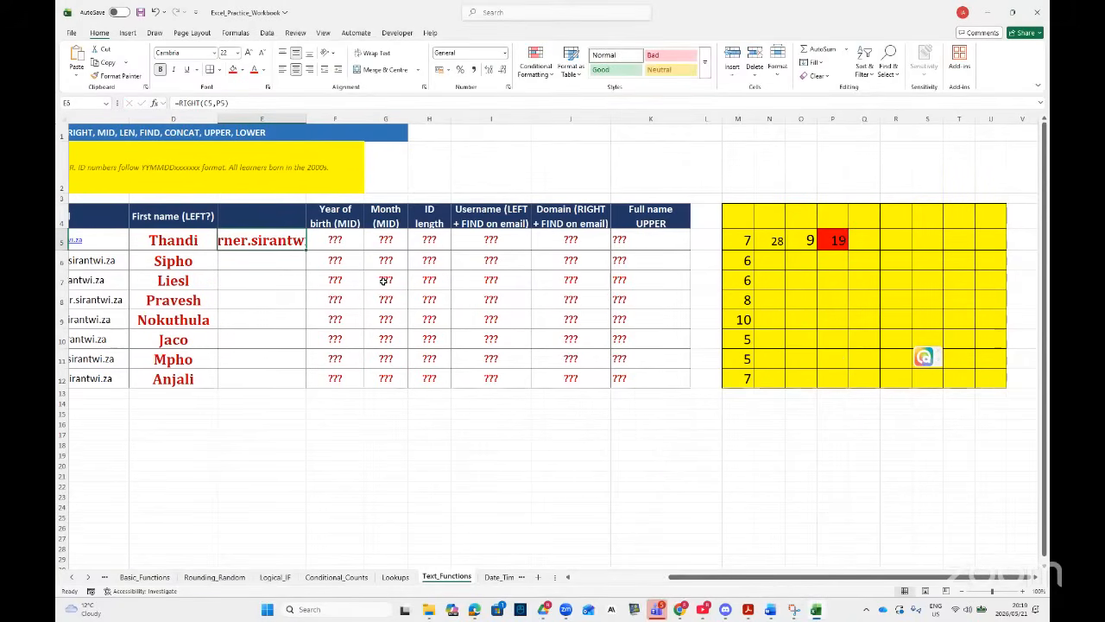
pyautogui.doubleClick(306, 116)
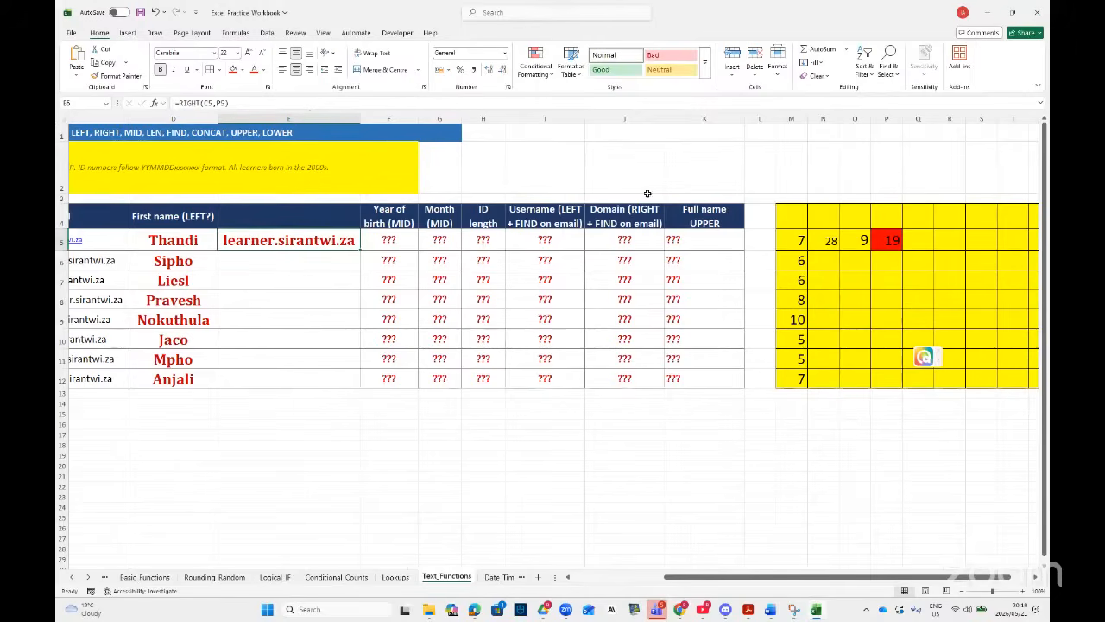
# - Review the helper formulas in N5, O5 and P5 without changing them
pyautogui.click(820, 240)
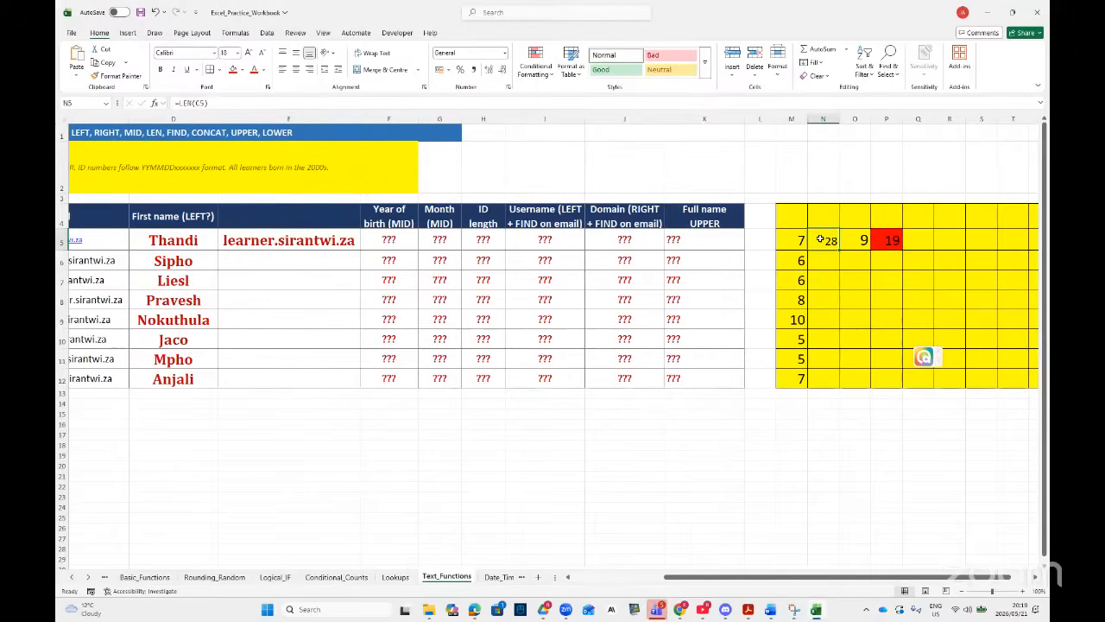
pyautogui.doubleClick(827, 240)
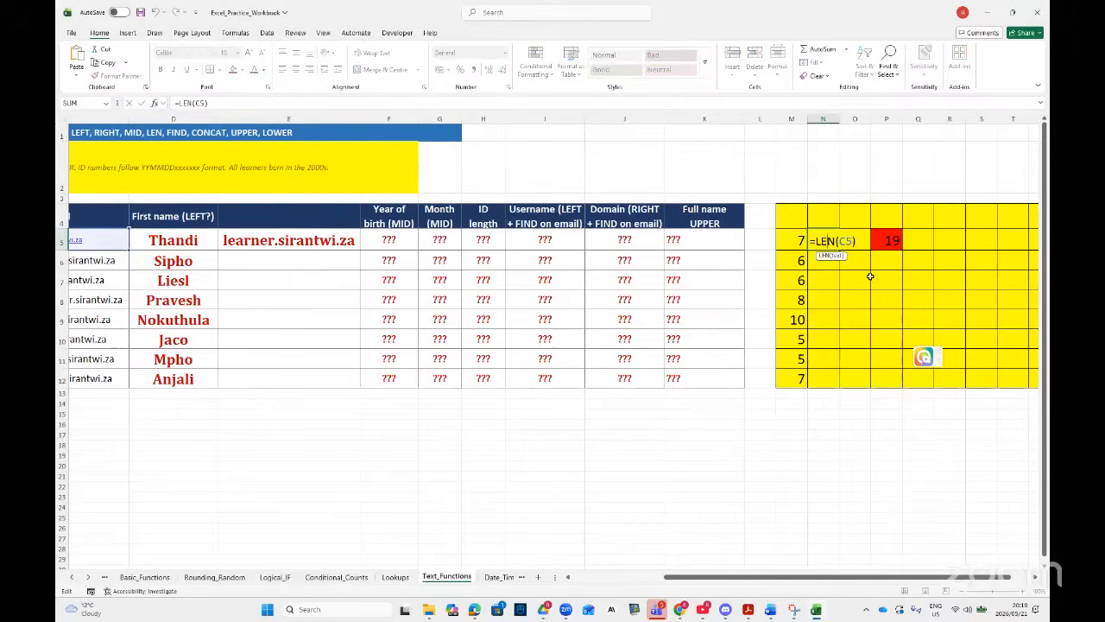
pyautogui.press('Return')
pyautogui.doubleClick(852, 240)
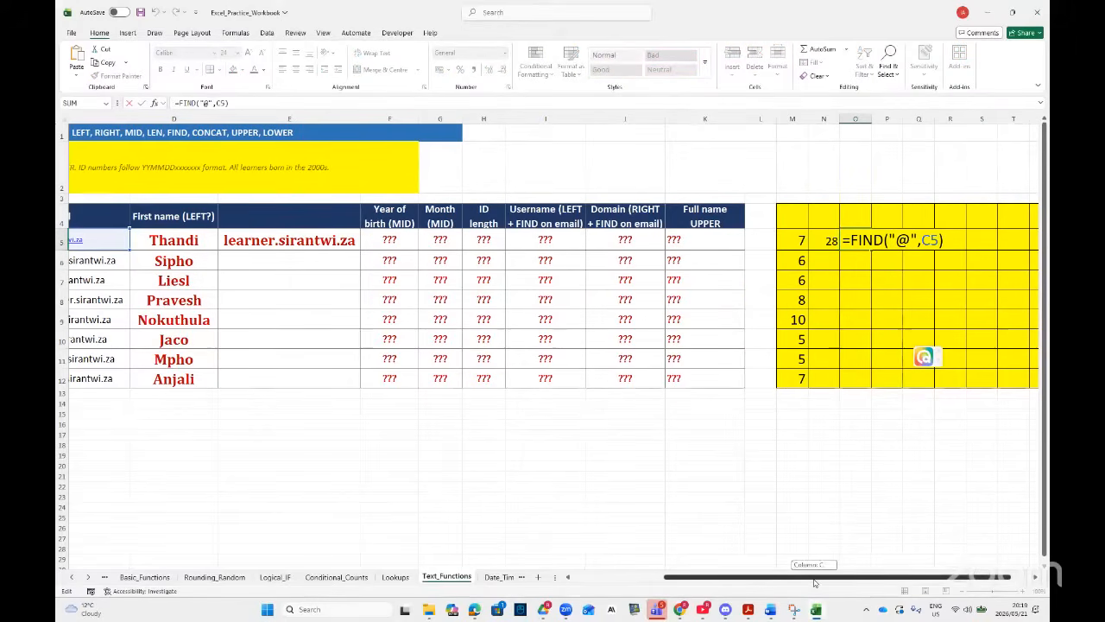
pyautogui.press('Return')
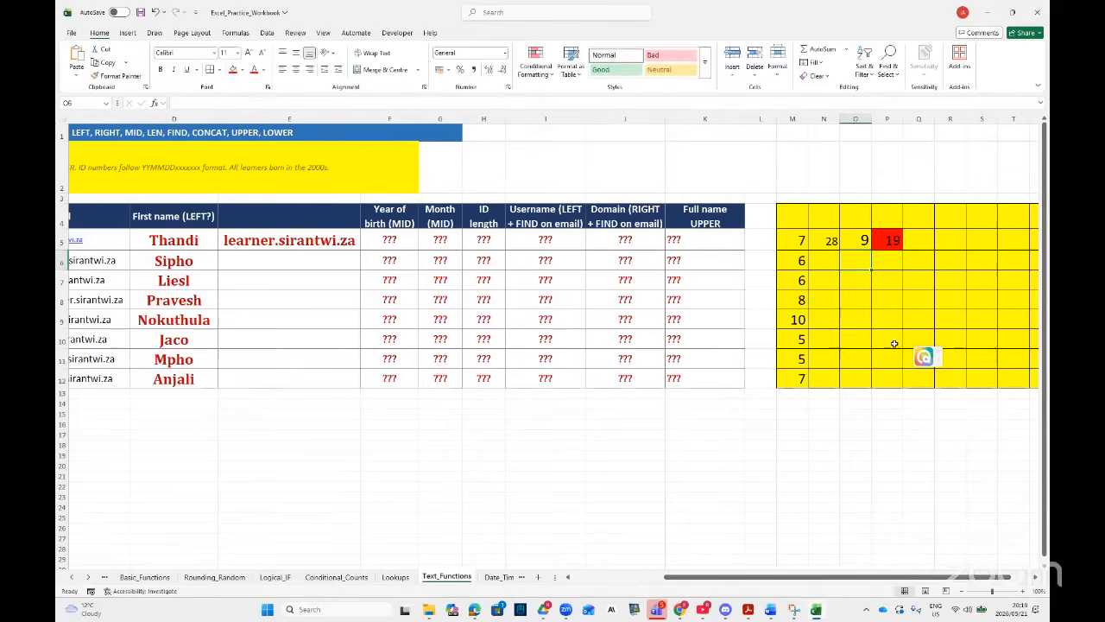
pyautogui.doubleClick(888, 243)
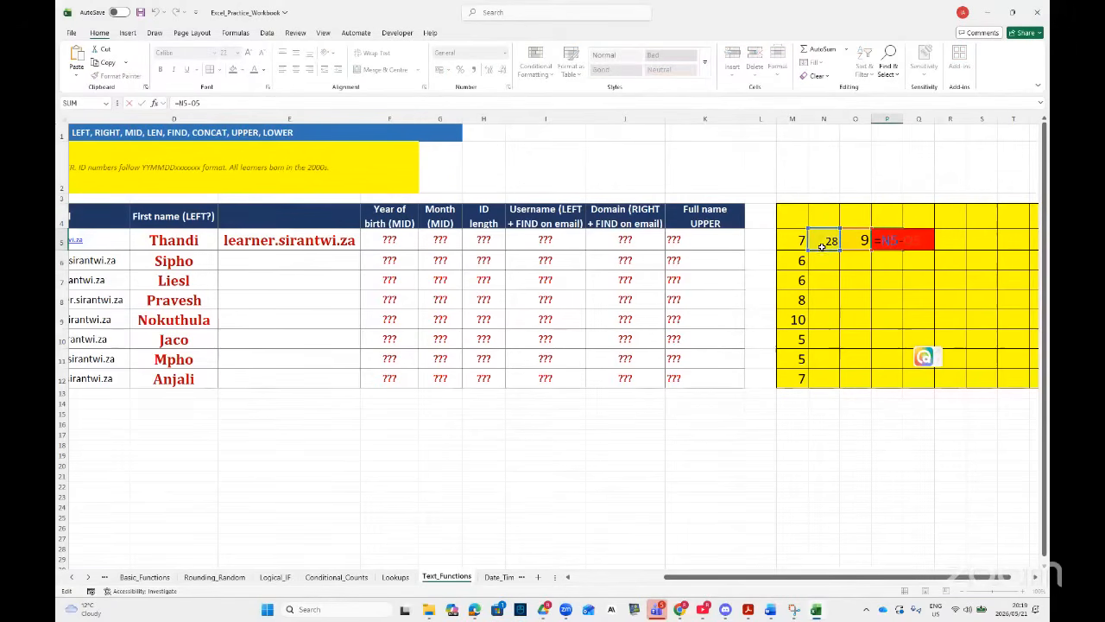
pyautogui.press('Return')
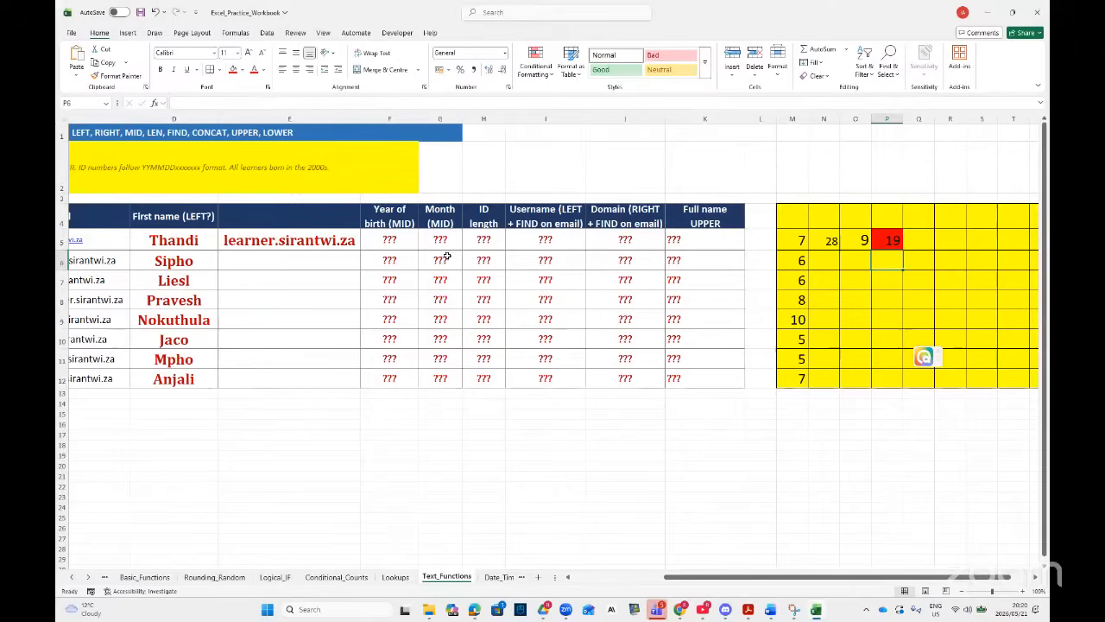
# - Enter =LEFT(B5,2) in F5 to extract the year of birth from the ID number
pyautogui.click(405, 242)
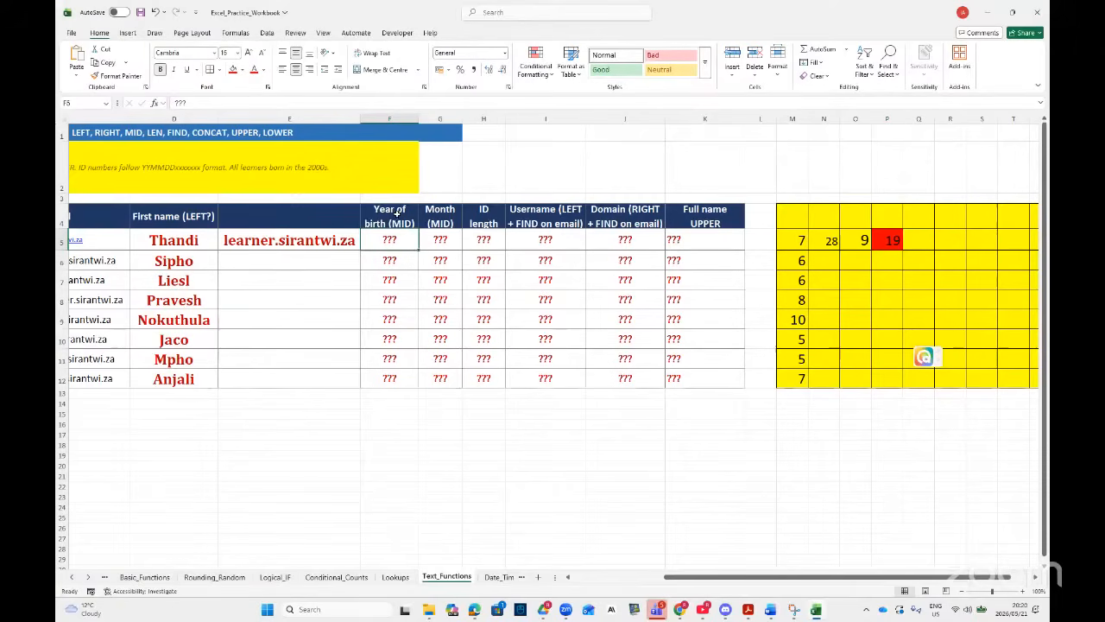
pyautogui.moveTo(759, 576); pyautogui.dragTo(666, 576)
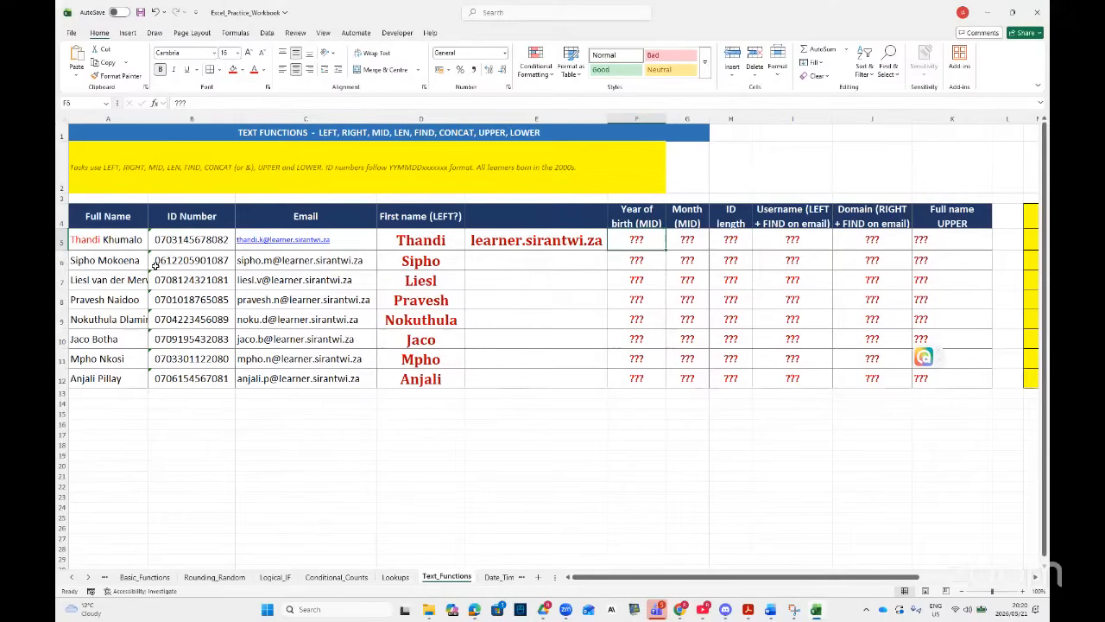
pyautogui.moveTo(640, 576); pyautogui.dragTo(701, 575)
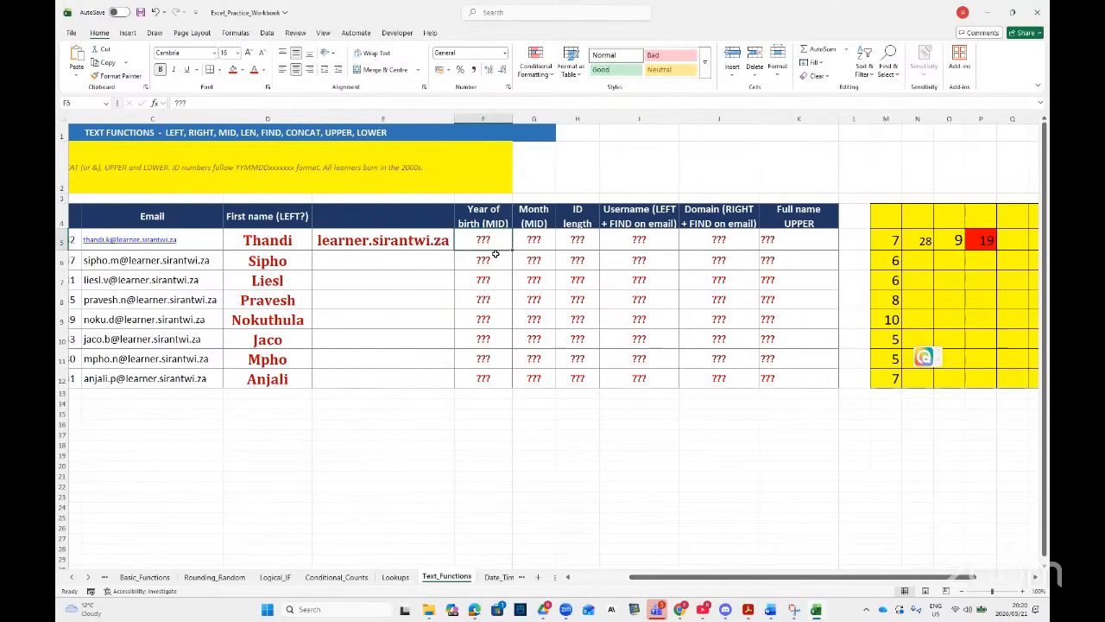
pyautogui.write('=')
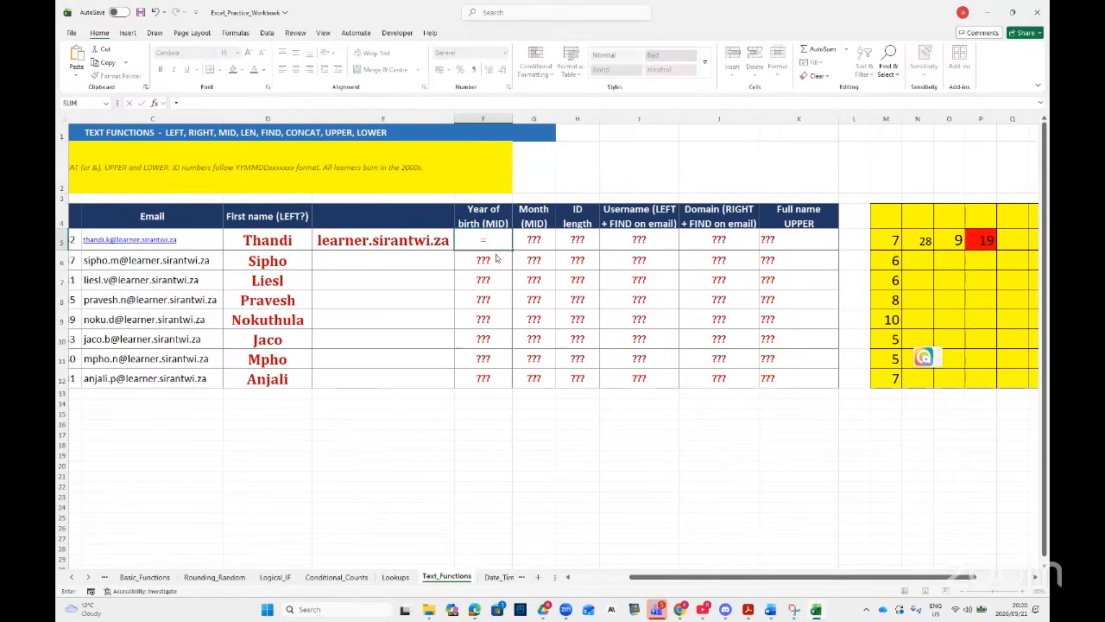
pyautogui.write('LEF')
pyautogui.doubleClick(496, 257)
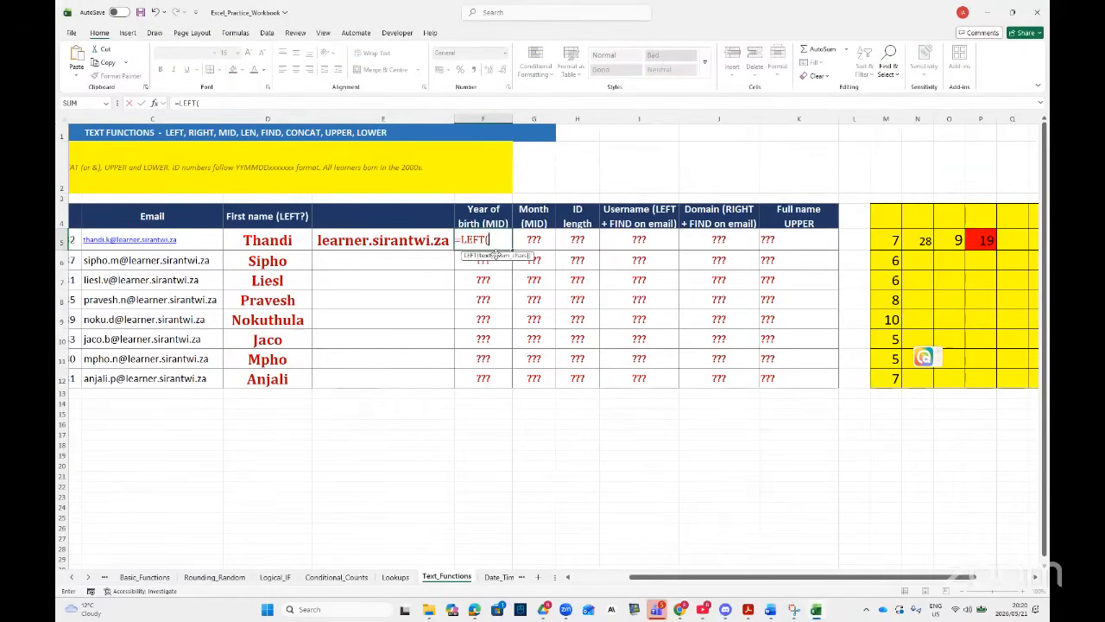
pyautogui.moveTo(705, 578); pyautogui.dragTo(574, 548)
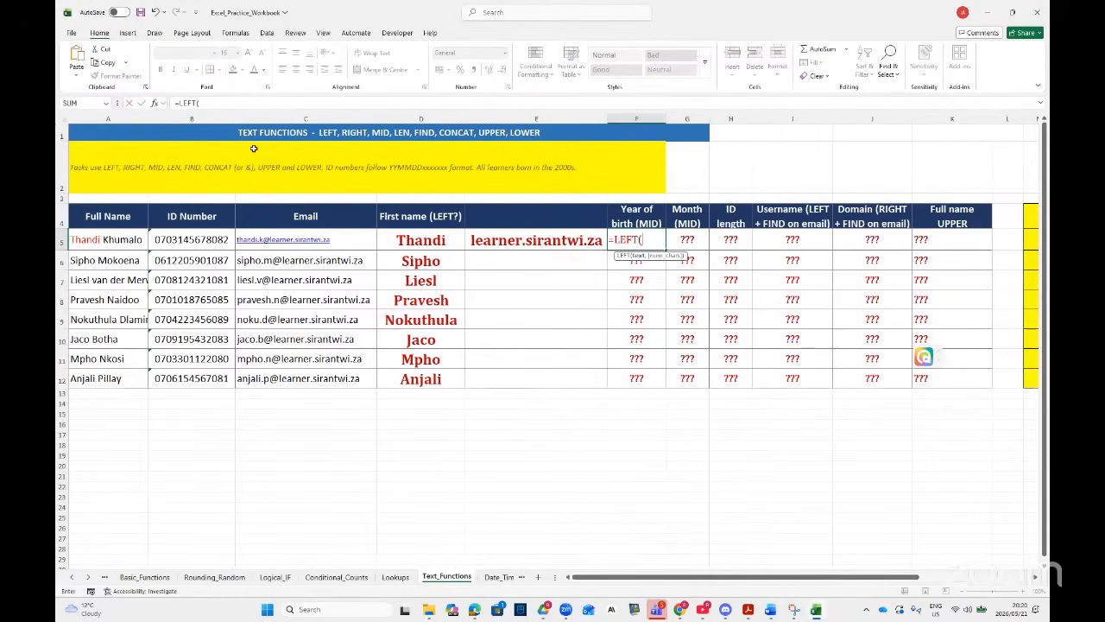
pyautogui.click(156, 103)
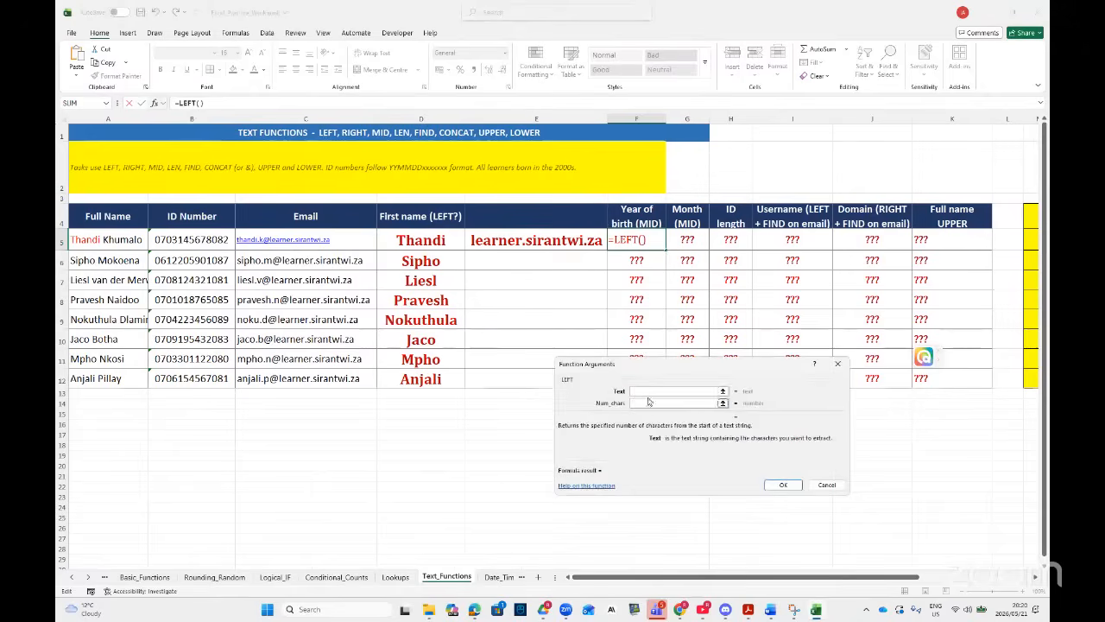
pyautogui.click(173, 238)
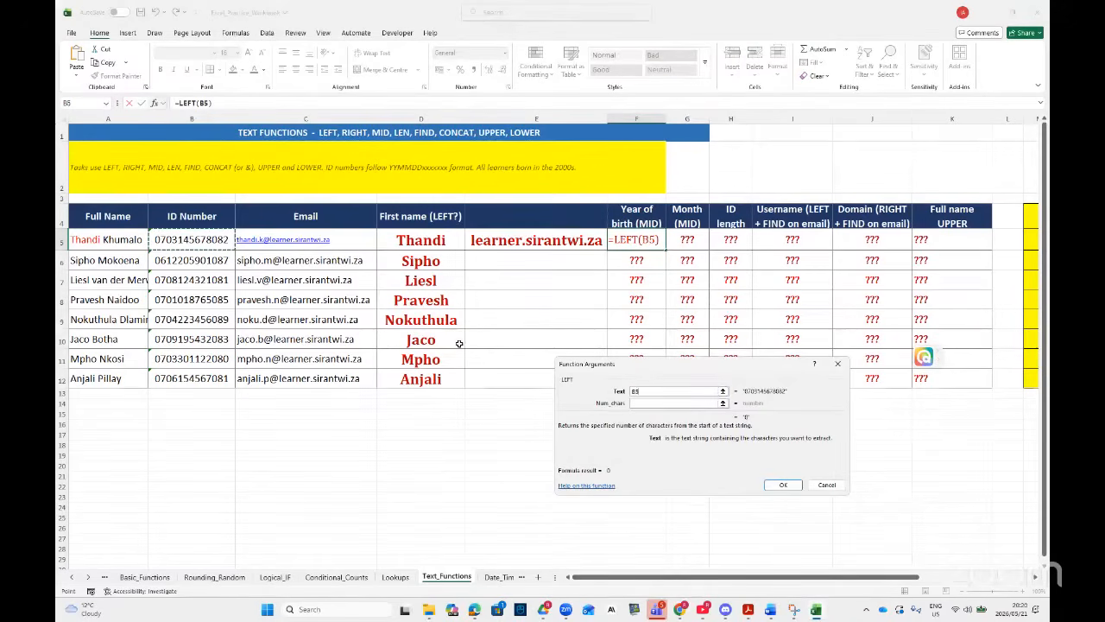
pyautogui.click(646, 403)
pyautogui.write('2')
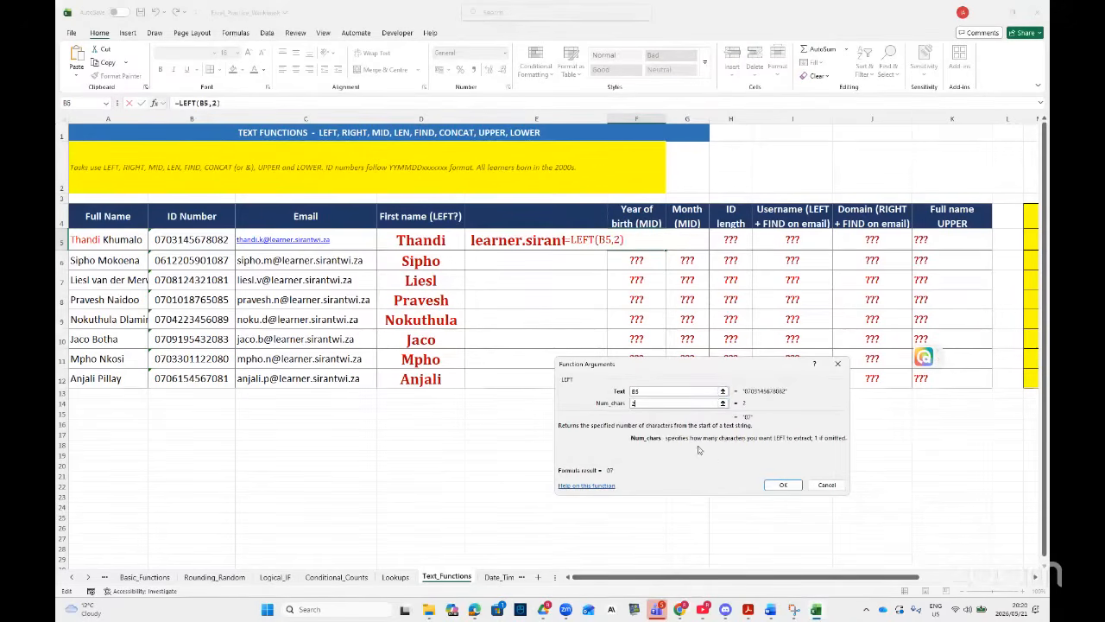
pyautogui.click(780, 485)
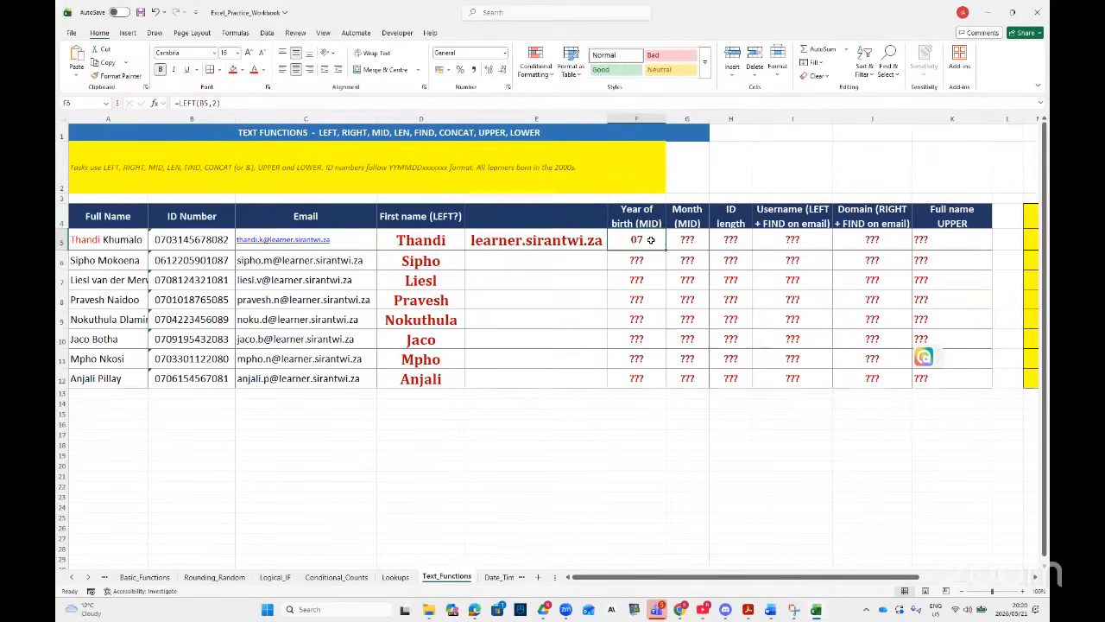
# - Enter =MID(B5,3,2) in G5 to extract the month of birth from the ID number
pyautogui.click(690, 244)
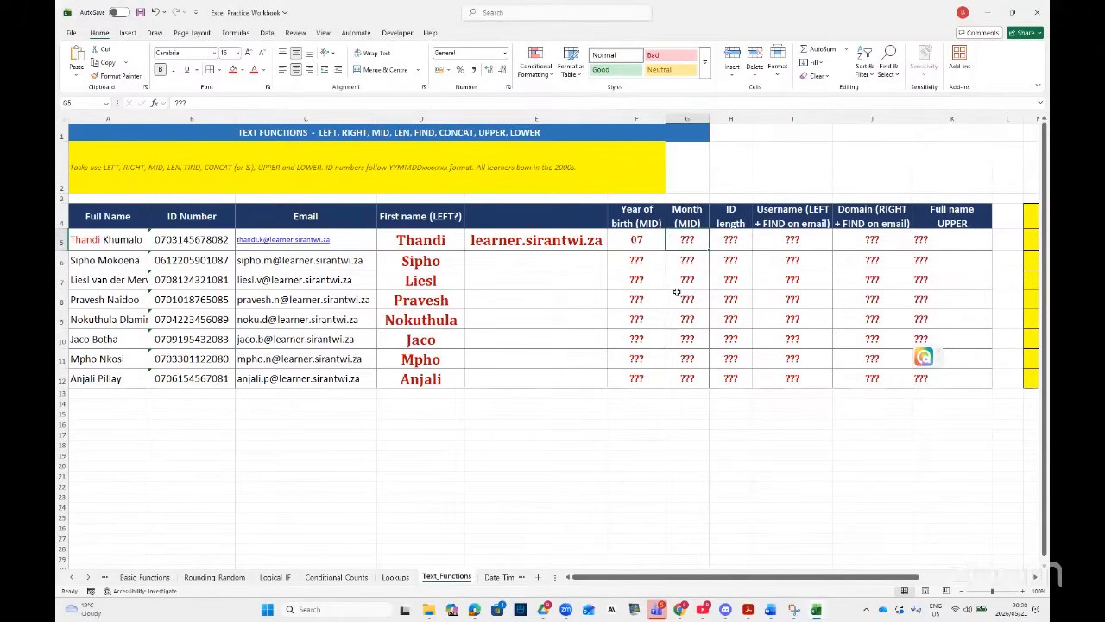
pyautogui.write('=')
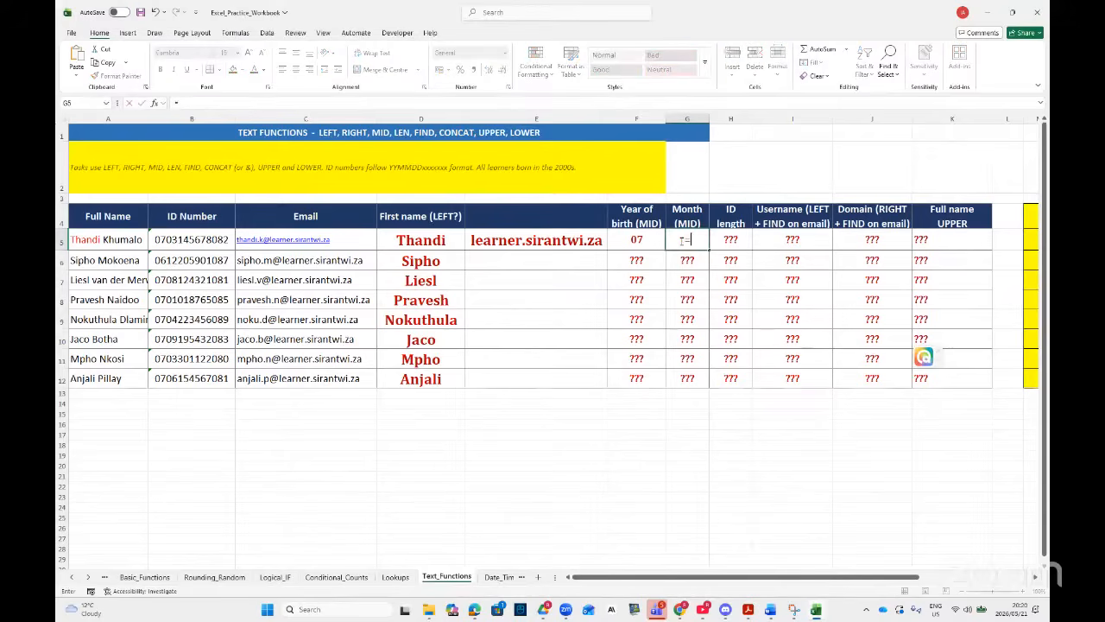
pyautogui.write('MID(')
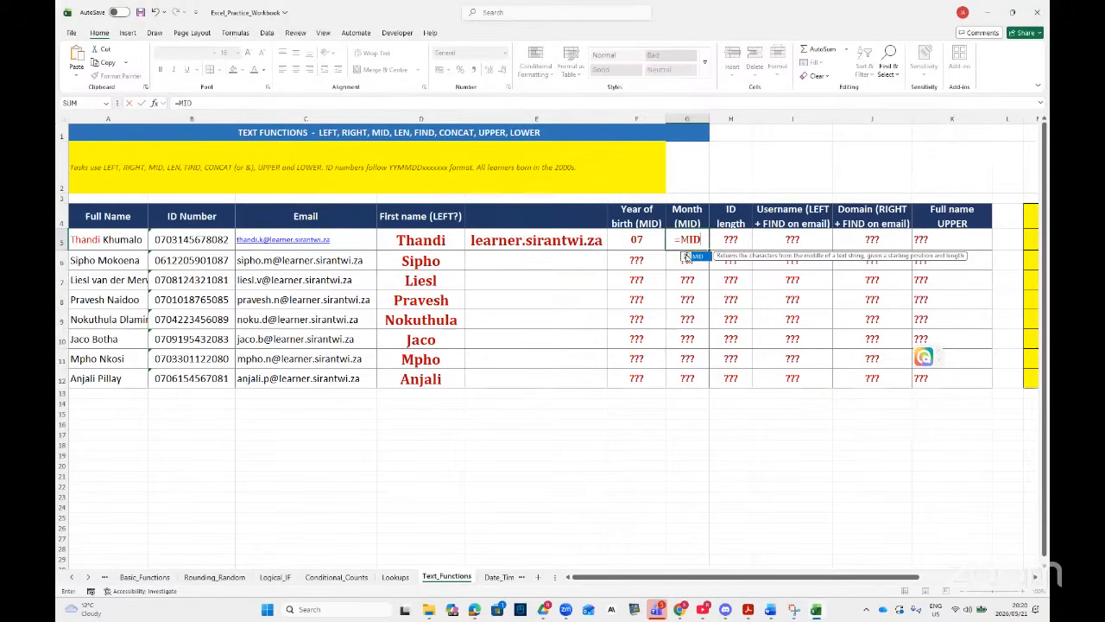
pyautogui.click(154, 103)
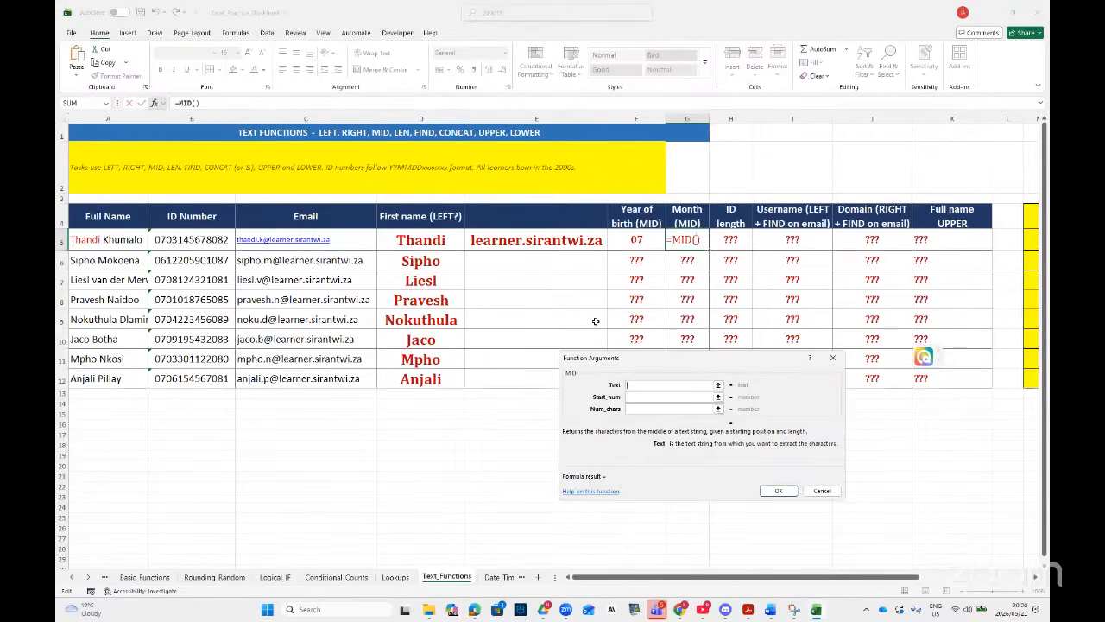
pyautogui.click(172, 240)
pyautogui.click(631, 398)
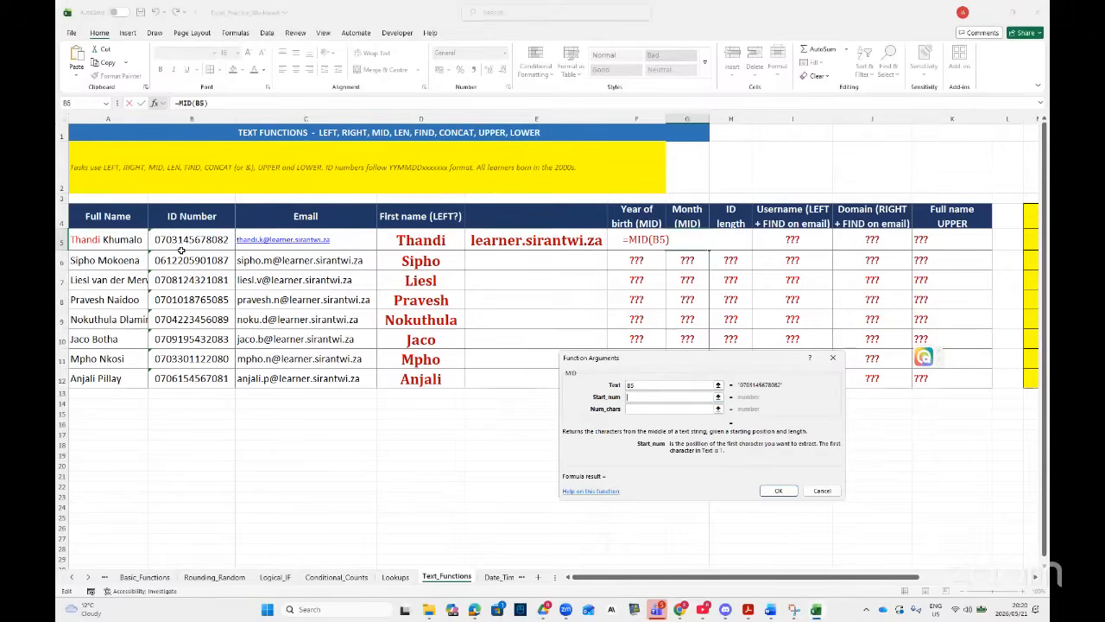
pyautogui.write('3')
pyautogui.press('Tab')
pyautogui.write('2')
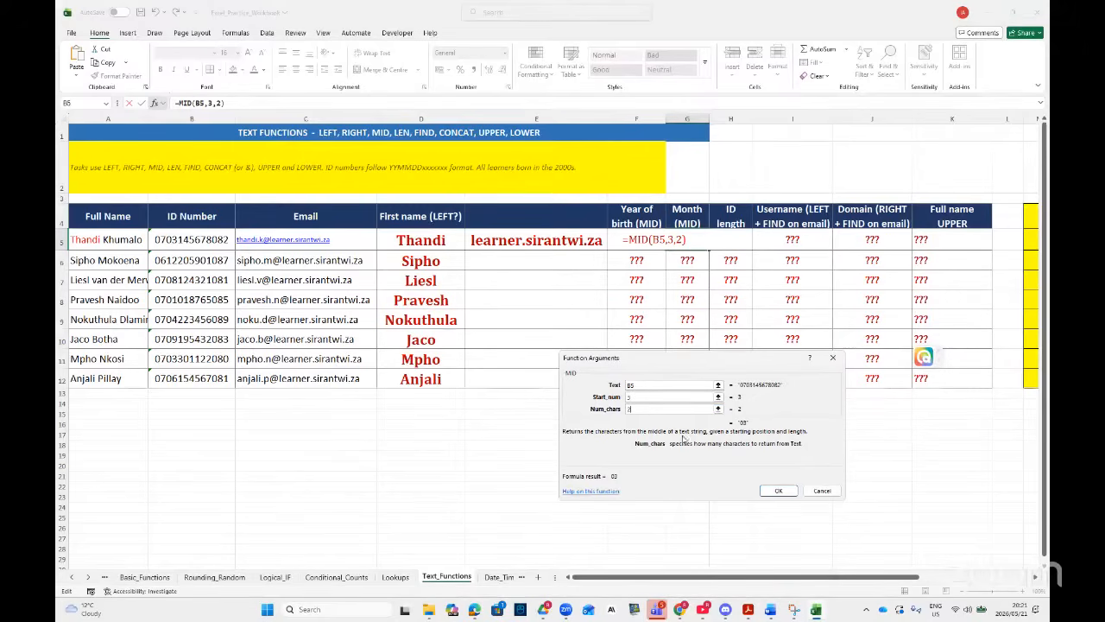
pyautogui.click(777, 489)
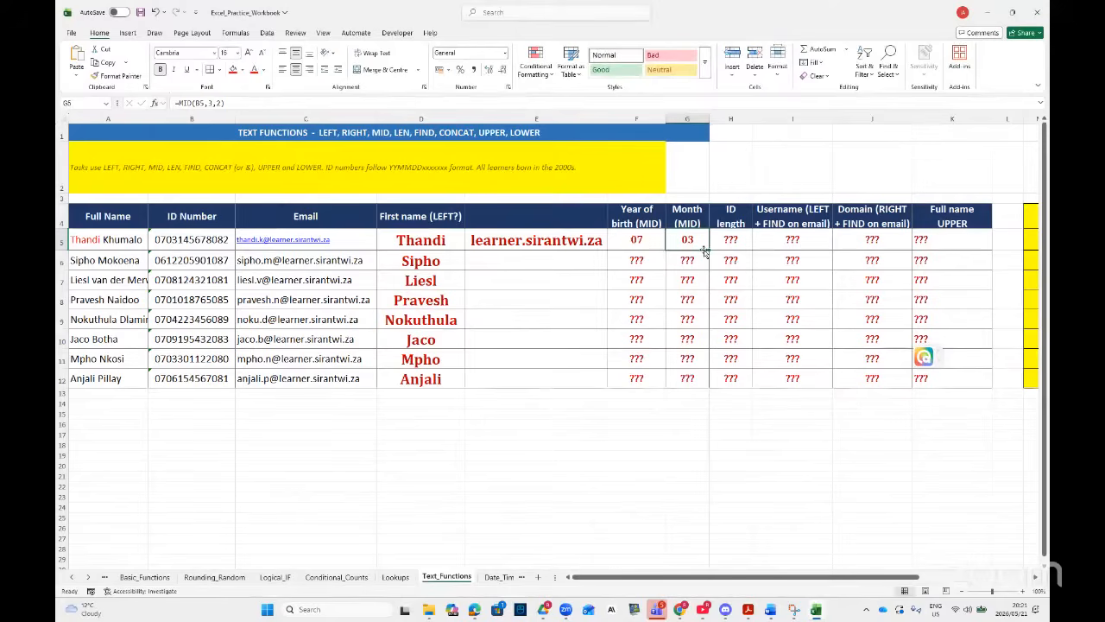
# - Enter =LEN(B5) in H5 to count the characters of the ID number
pyautogui.click(733, 241)
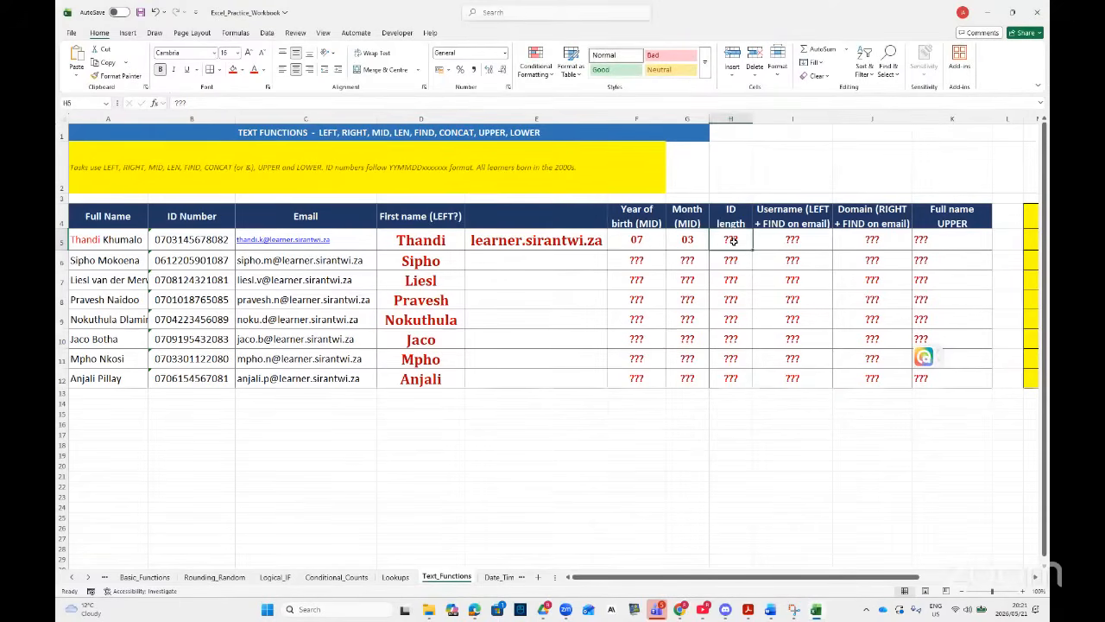
pyautogui.write('=LE')
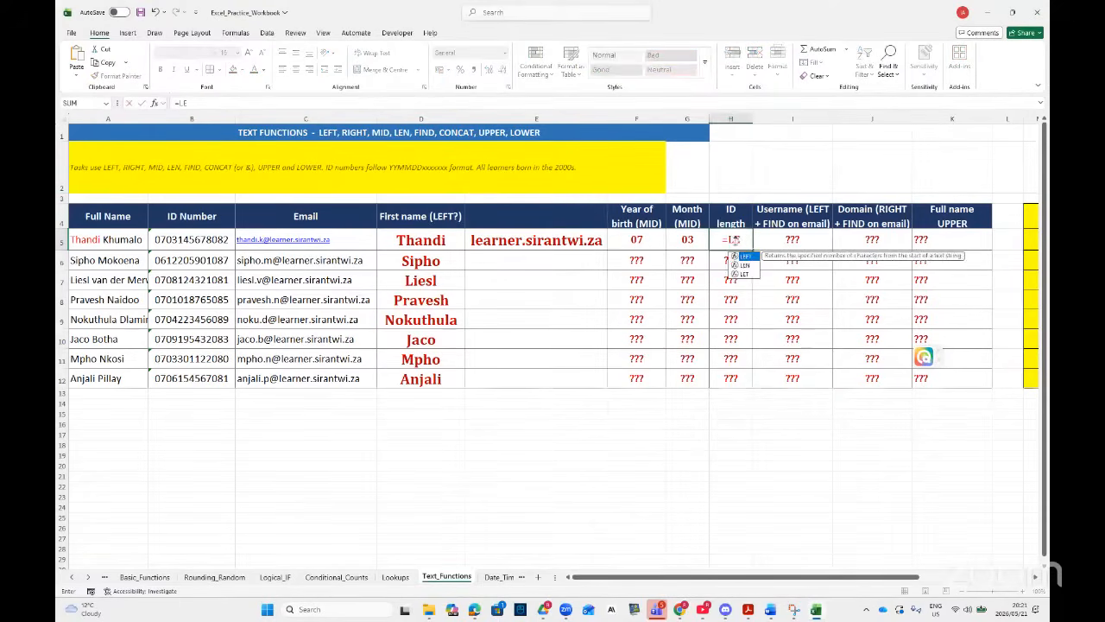
pyautogui.write('N(')
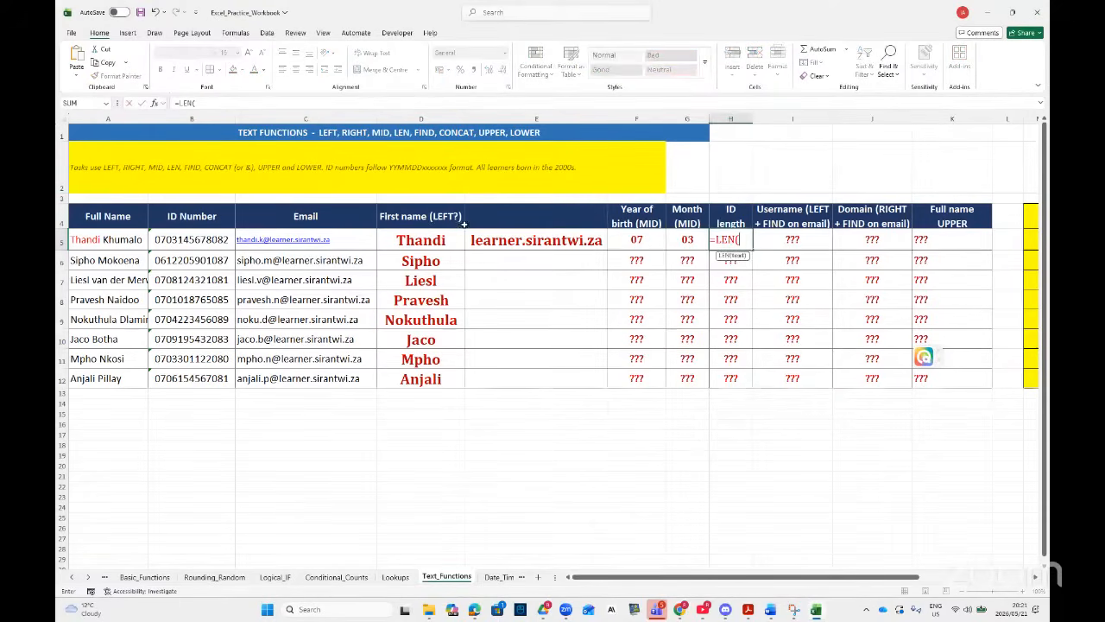
pyautogui.click(210, 239)
pyautogui.press('Return')
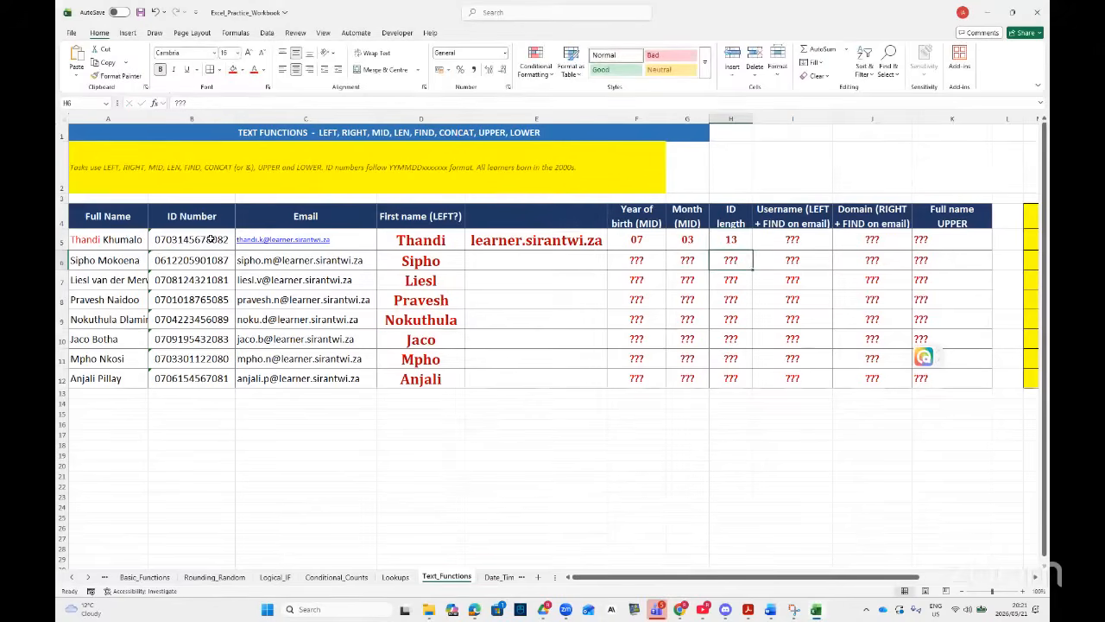
# - Increase the font size of the empty cell L5 to 26
pyautogui.moveTo(729, 578); pyautogui.dragTo(828, 579)
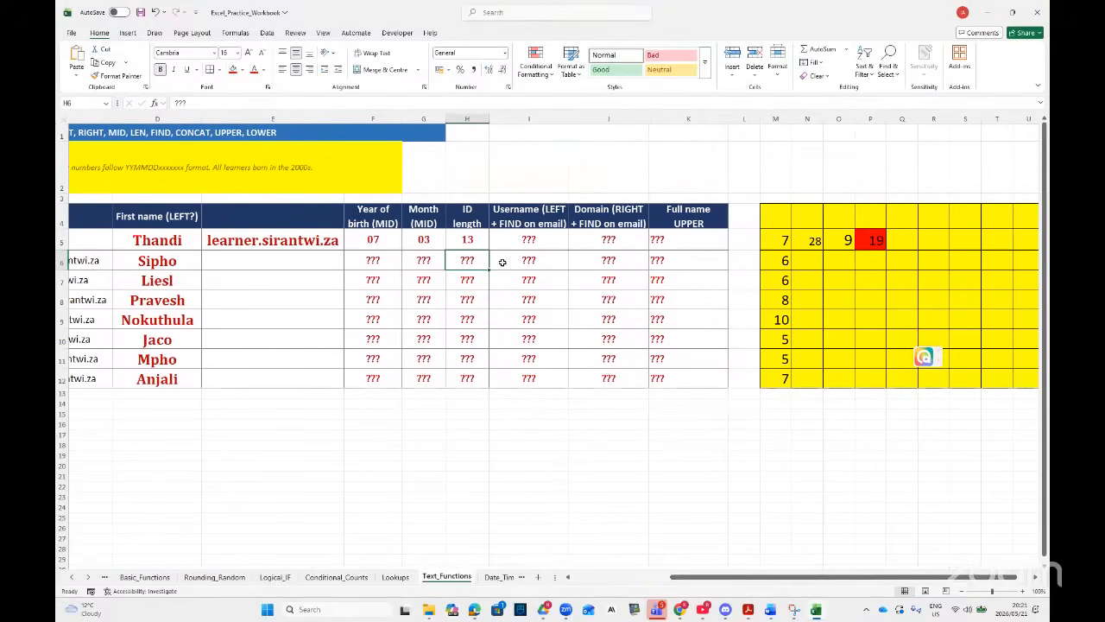
pyautogui.click(741, 241)
pyautogui.click(249, 54)
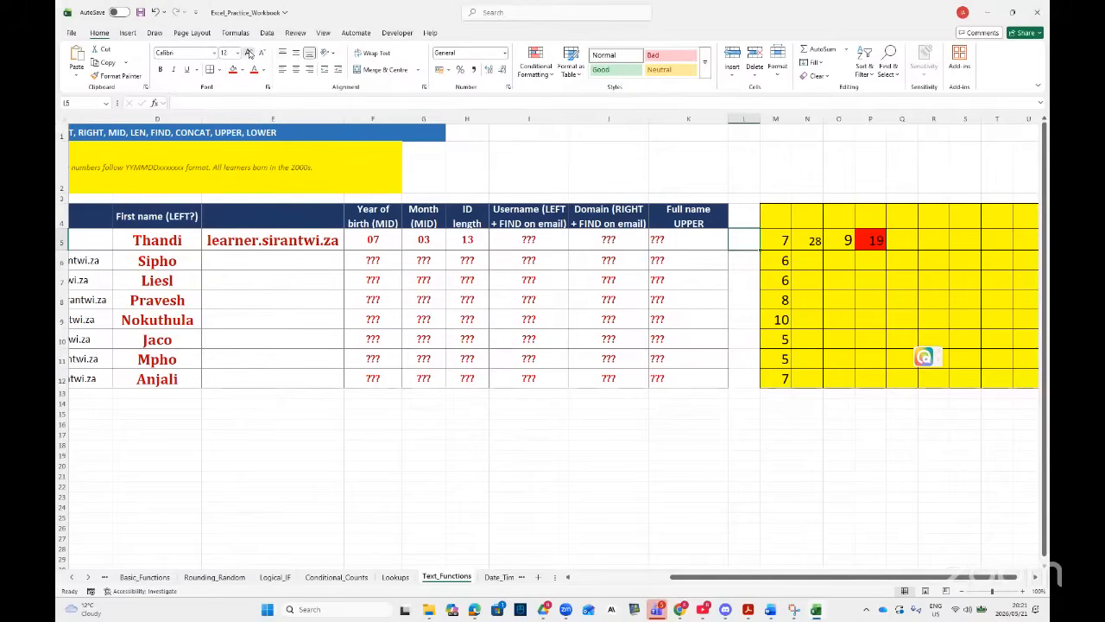
pyautogui.click(248, 53)
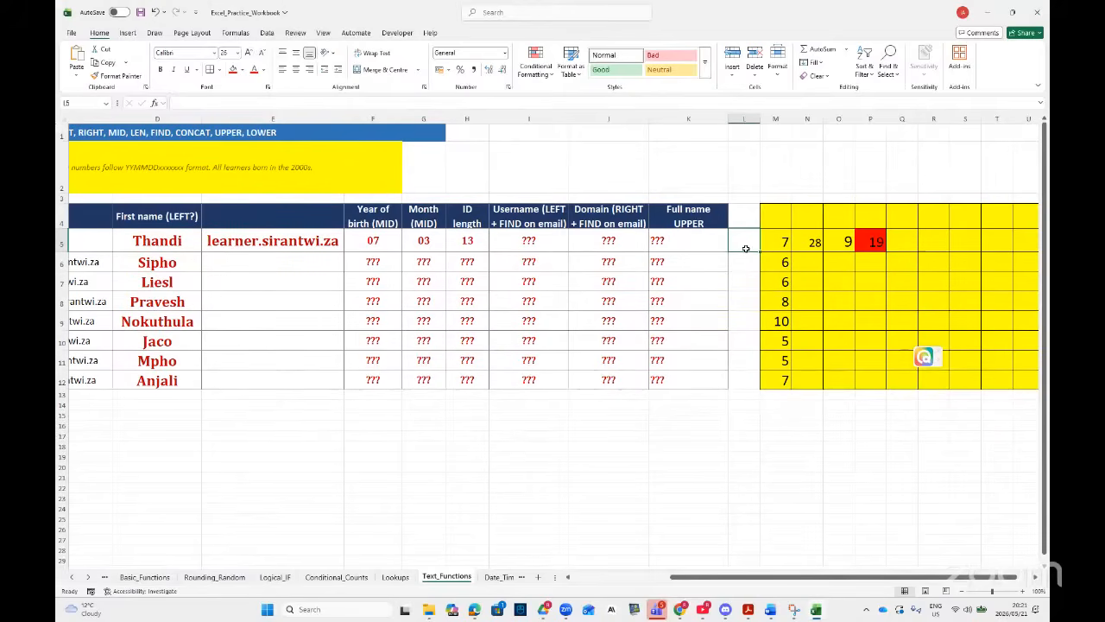
# - Enter =F5&G5&H5 in L5 to join the year, month and ID length, and widen column L to show the whole result
pyautogui.write('=')
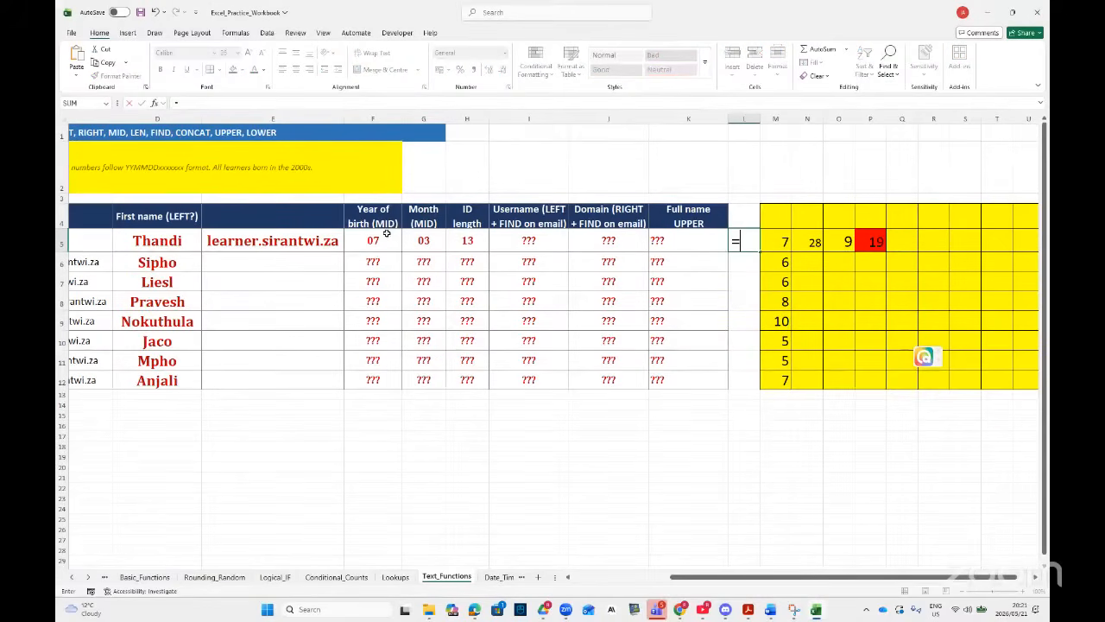
pyautogui.click(378, 241)
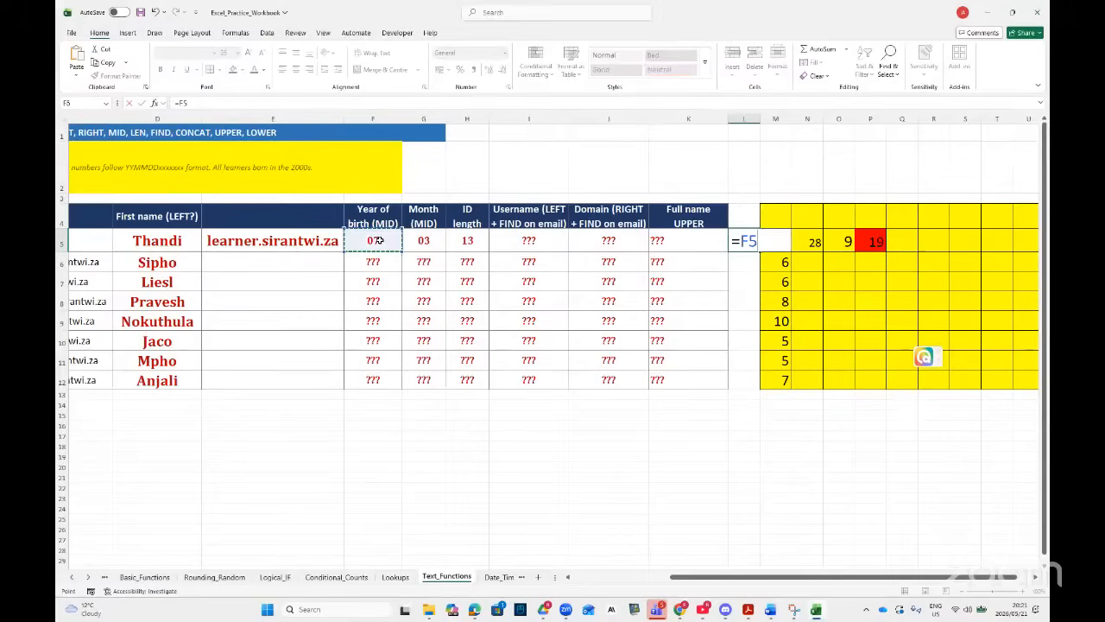
pyautogui.write('&')
pyautogui.click(424, 240)
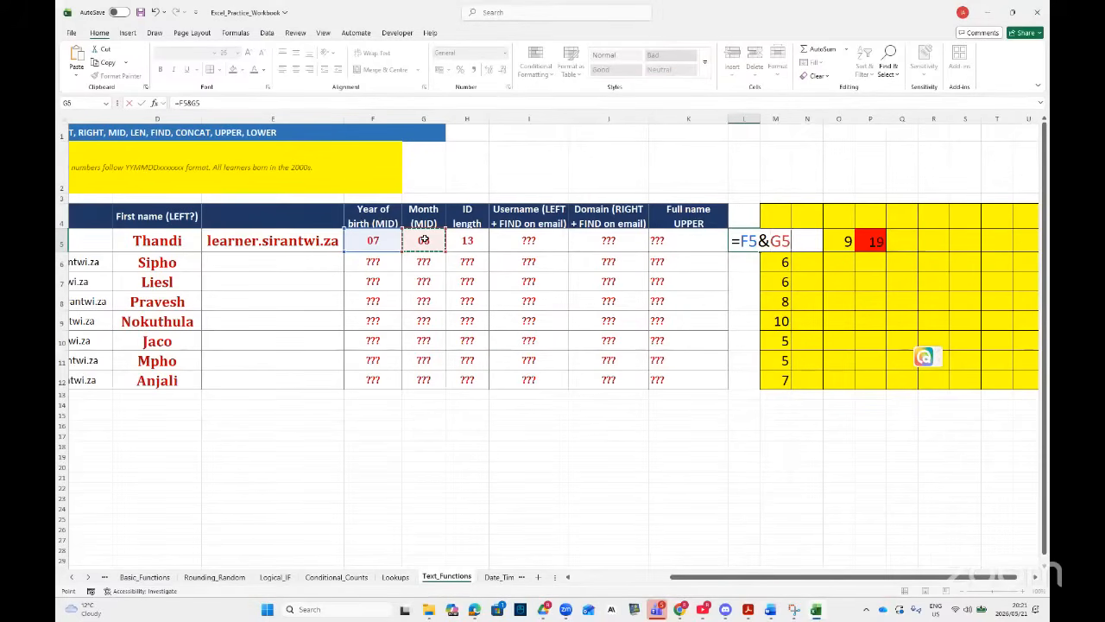
pyautogui.write('&')
pyautogui.click(467, 240)
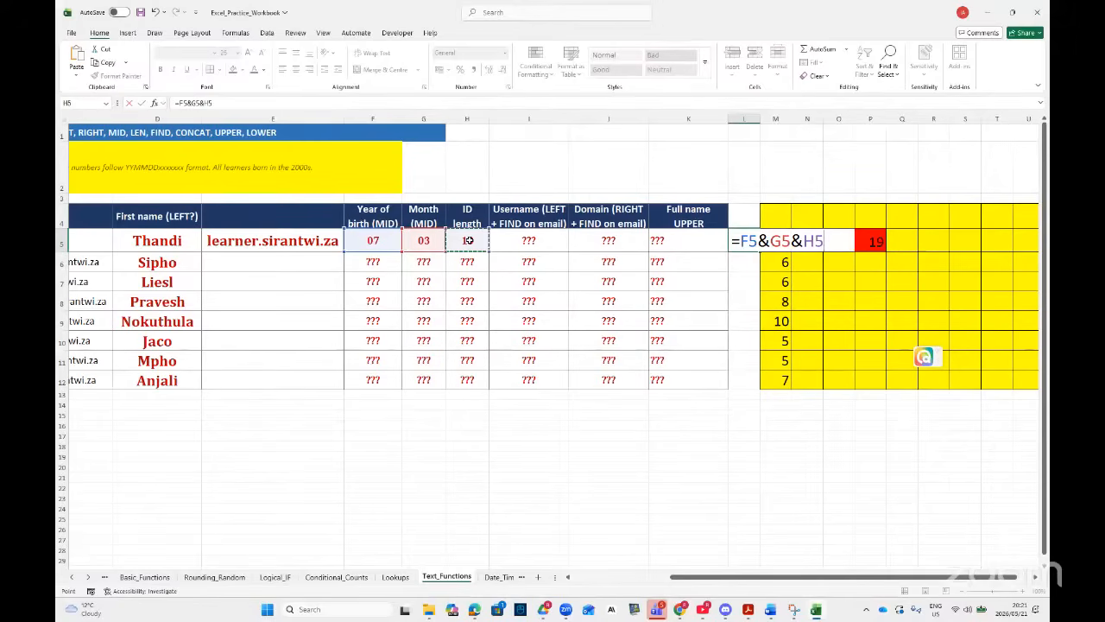
pyautogui.press('Return')
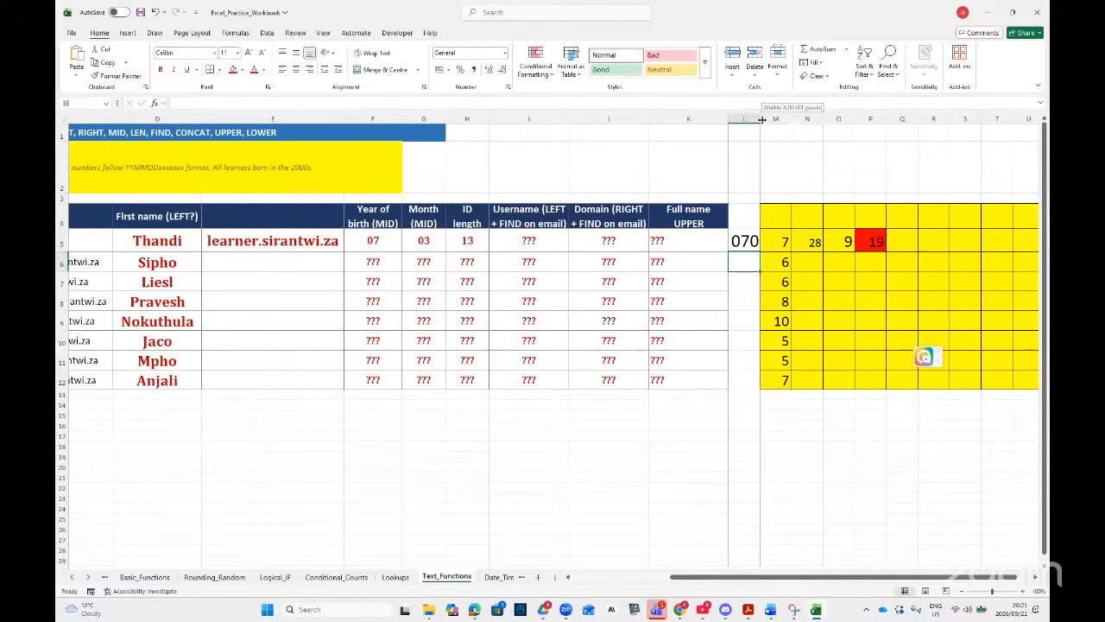
pyautogui.moveTo(756, 123); pyautogui.dragTo(828, 142)
pyautogui.doubleClick(780, 240)
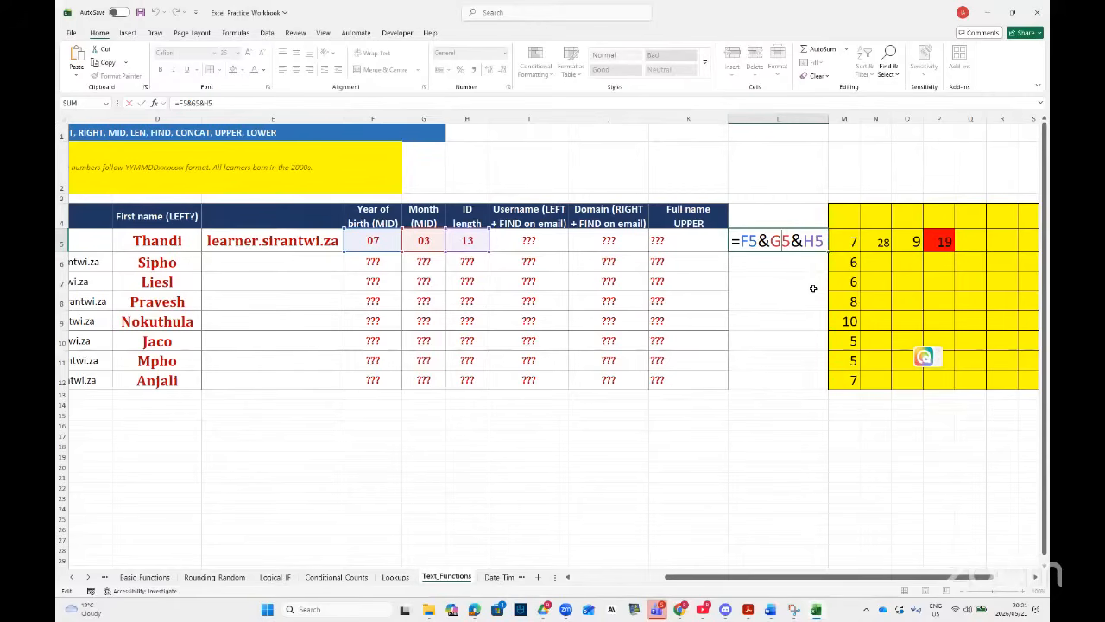
pyautogui.press('Return')
# - Enter =UPPER(A5) in K5 to convert the full name to capitals, and widen column K to show it
pyautogui.click(691, 243)
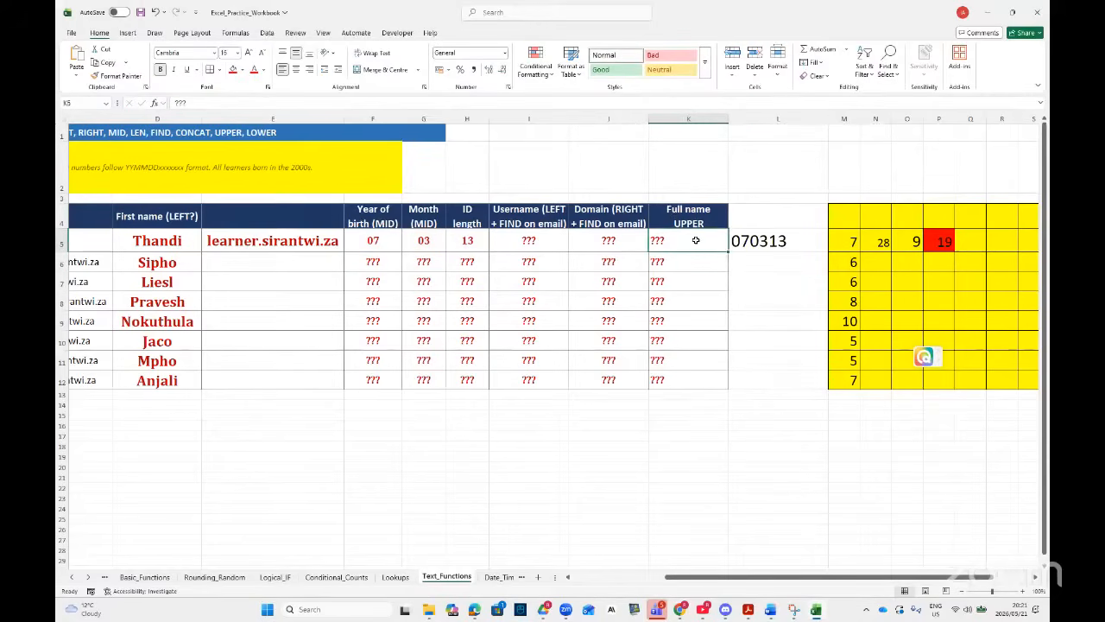
pyautogui.write('=')
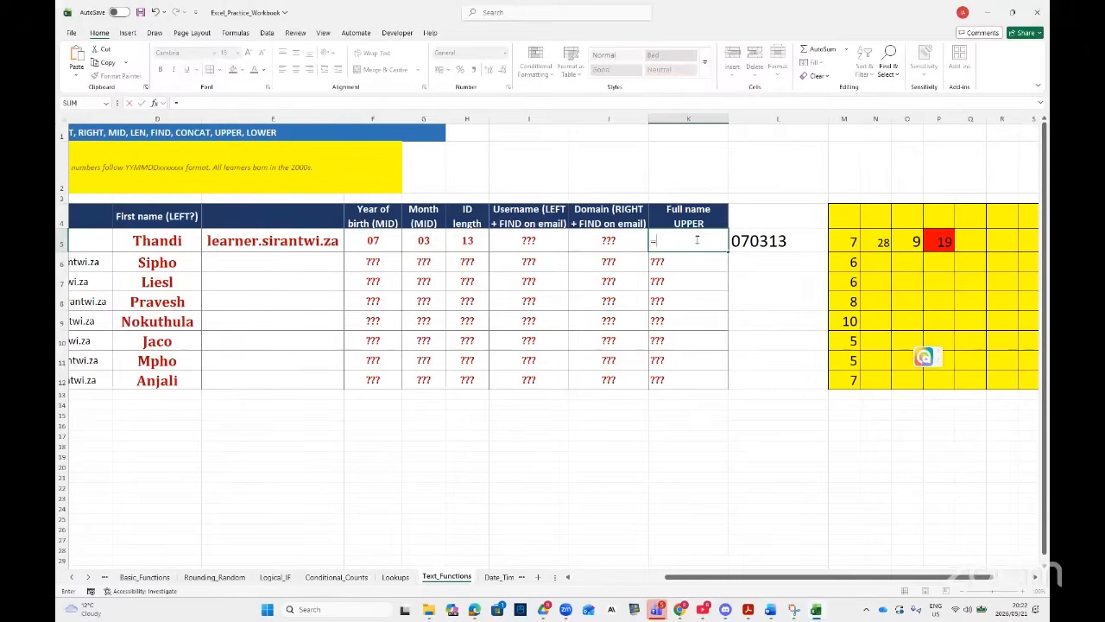
pyautogui.write('UP')
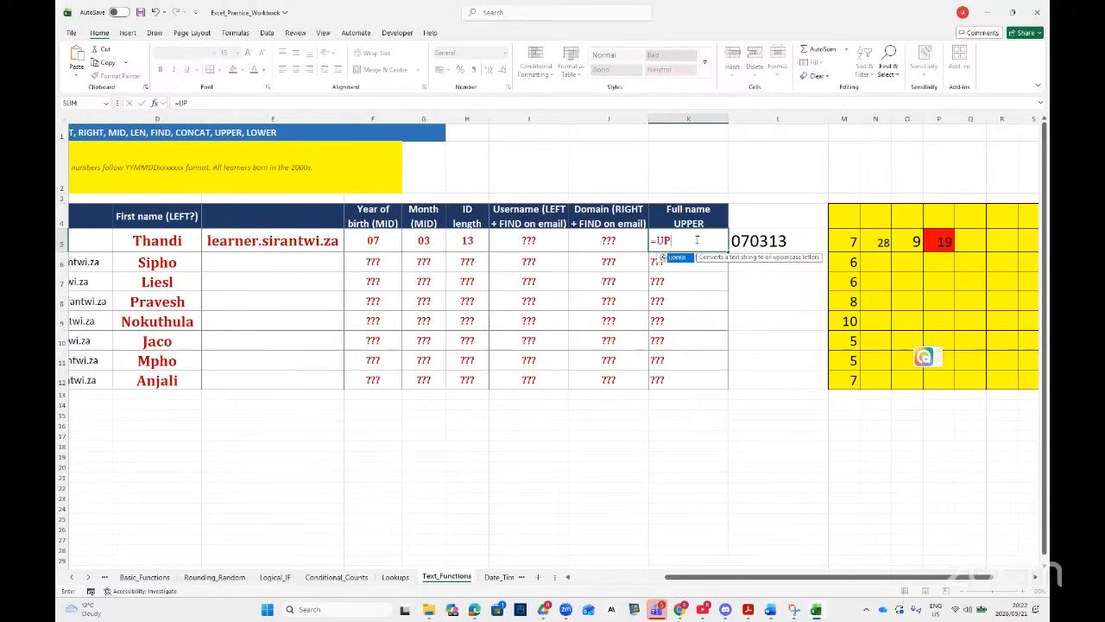
pyautogui.doubleClick(681, 258)
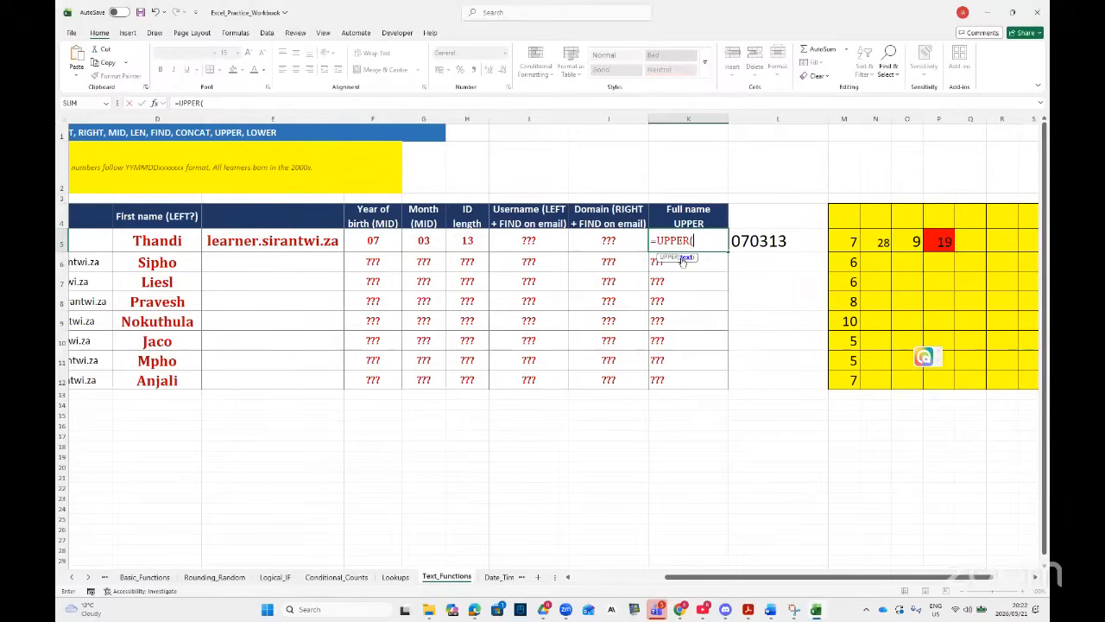
pyautogui.moveTo(688, 576); pyautogui.dragTo(498, 570)
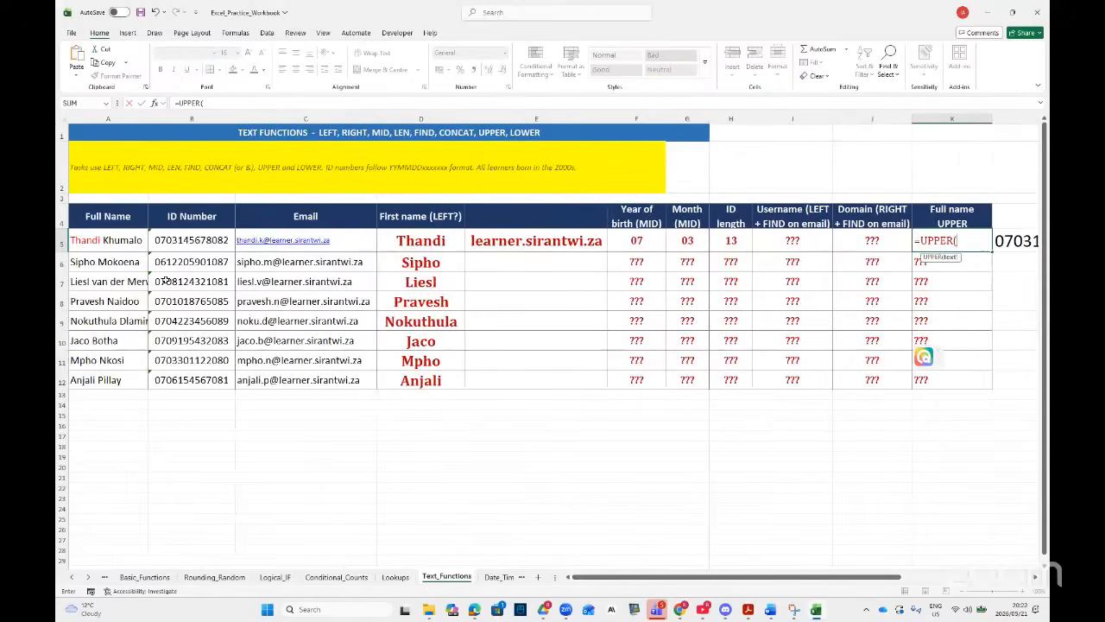
pyautogui.click(122, 241)
pyautogui.press('Return')
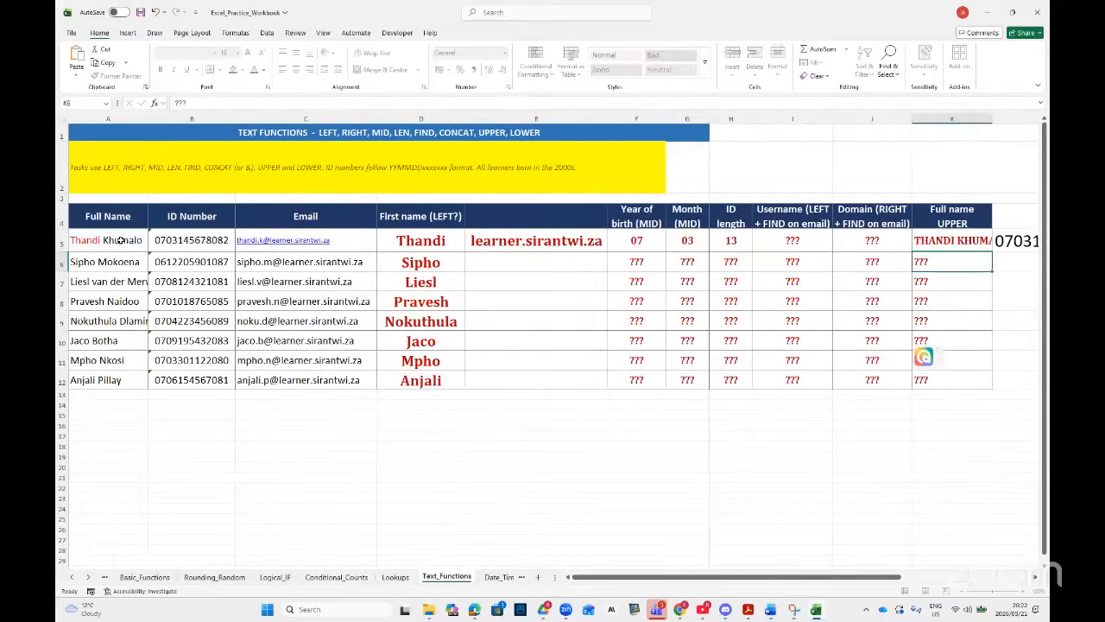
pyautogui.moveTo(992, 118); pyautogui.dragTo(1025, 118)
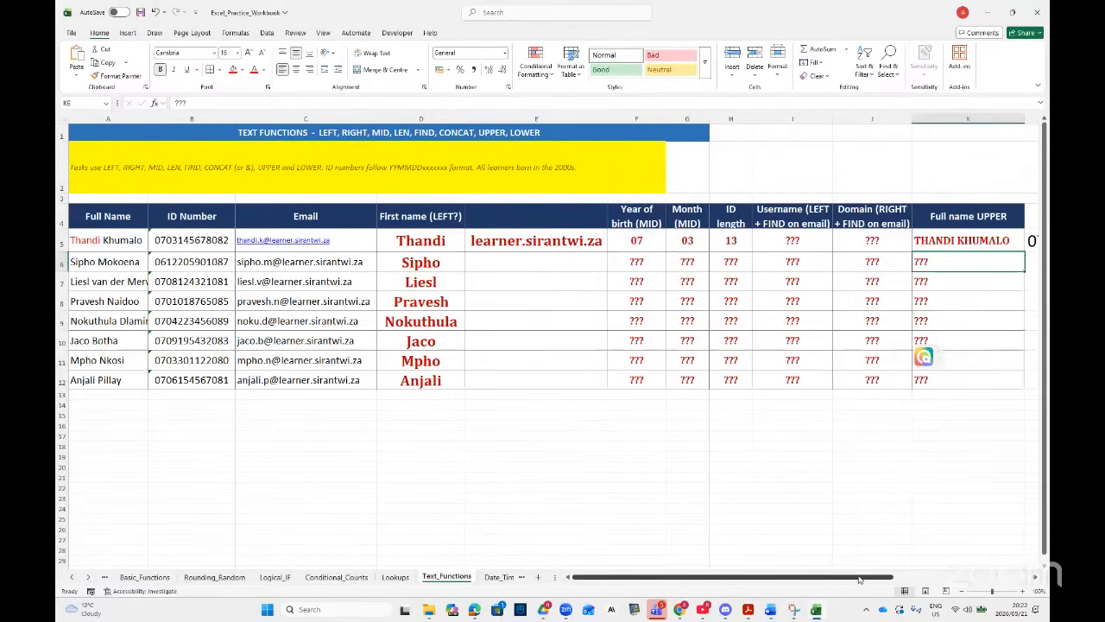
# - Copy the UPPER formula from K5 down to K12
pyautogui.hscroll(3, 855, 499)
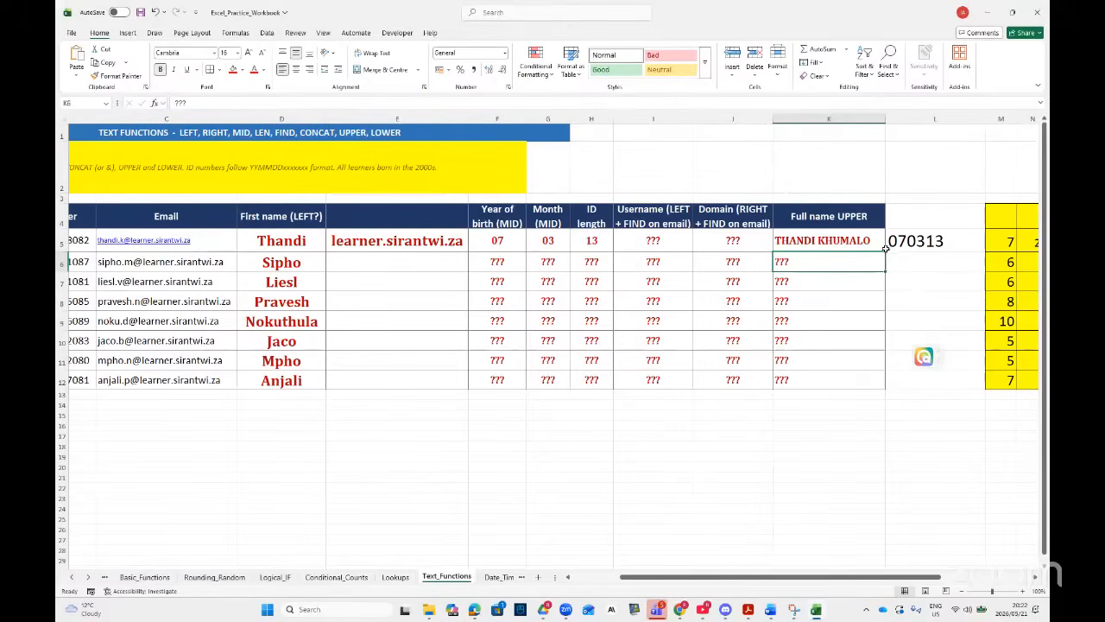
pyautogui.click(880, 245)
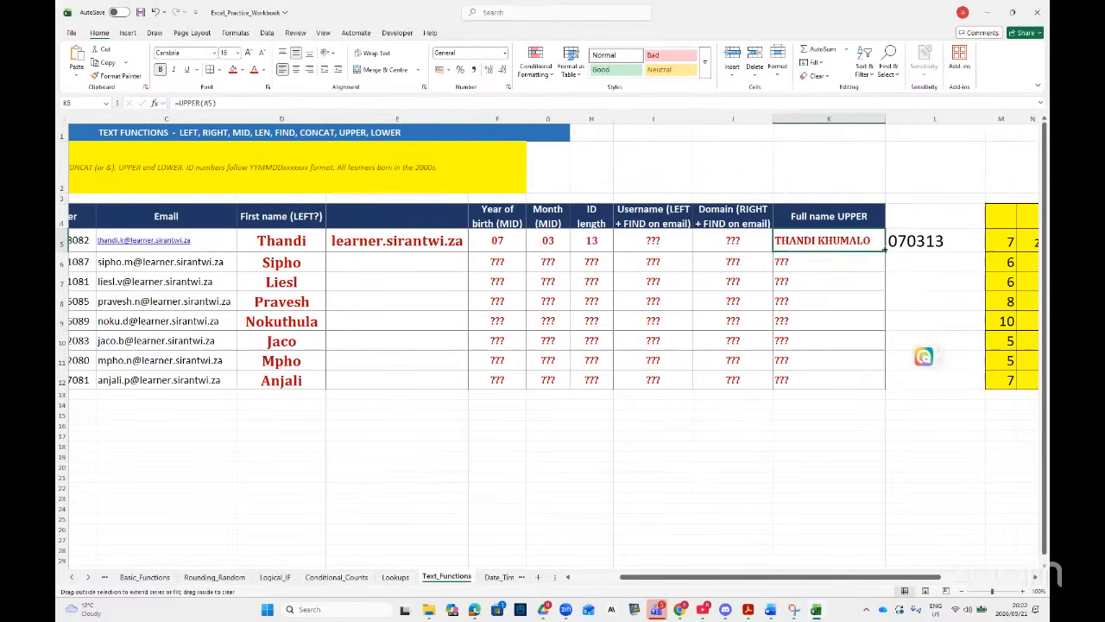
pyautogui.doubleClick(884, 248)
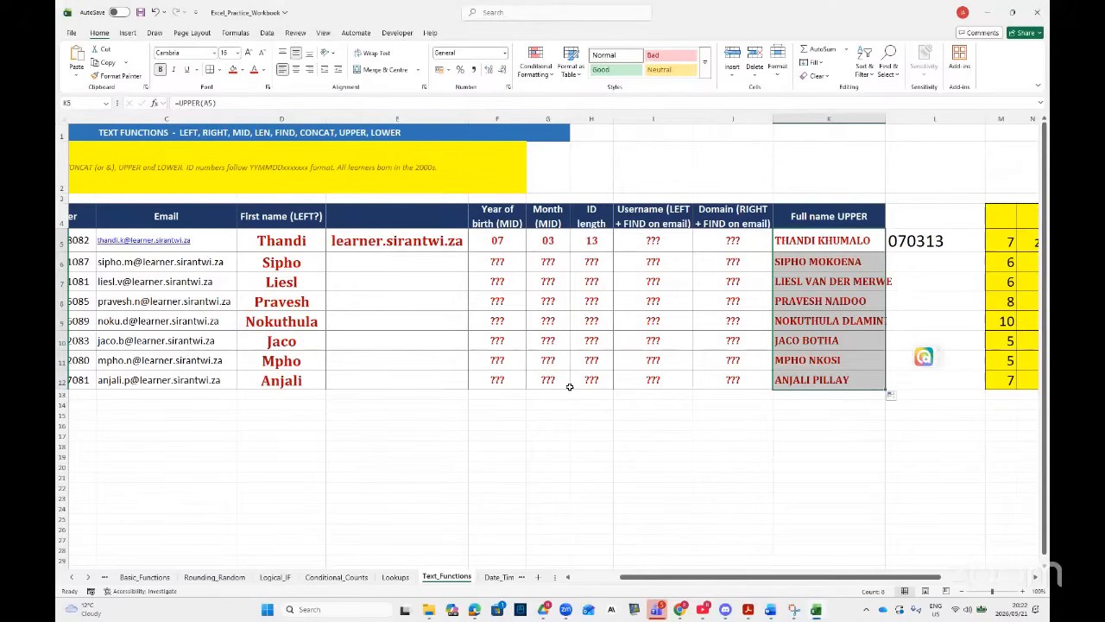
# - Review the concatenation formula in L5 without changing it
pyautogui.doubleClick(914, 241)
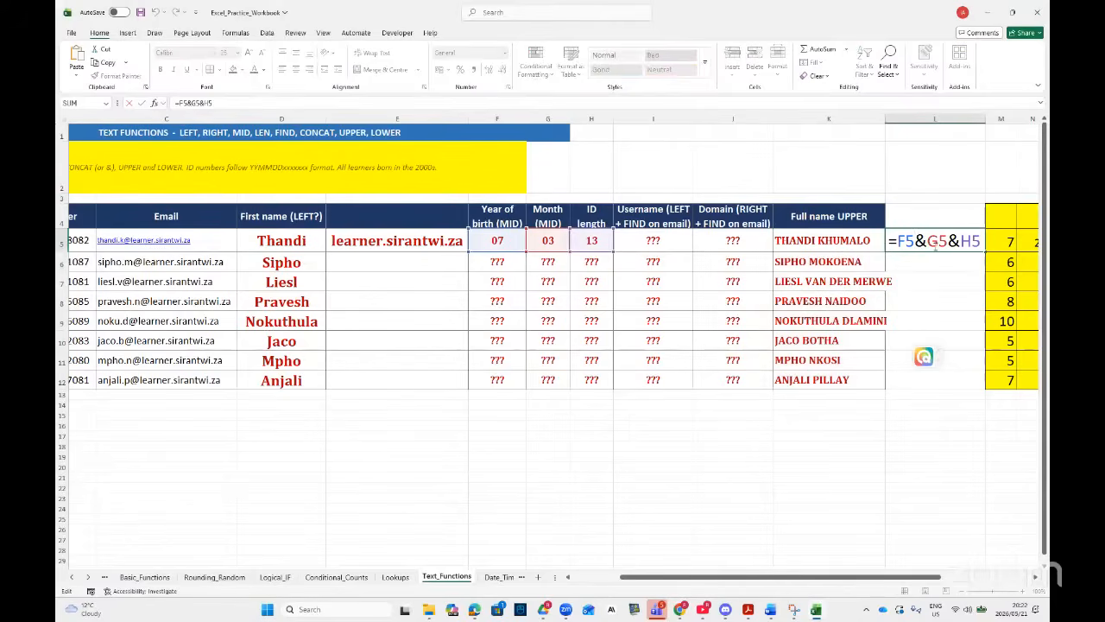
pyautogui.press('Return')
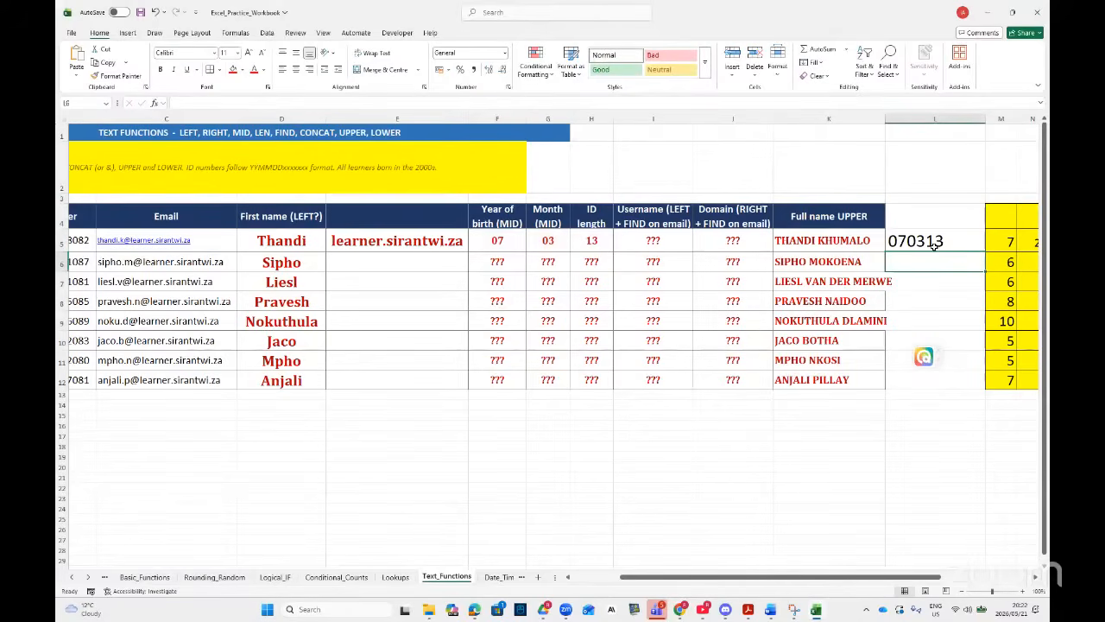
pyautogui.moveTo(846, 577); pyautogui.dragTo(895, 584)
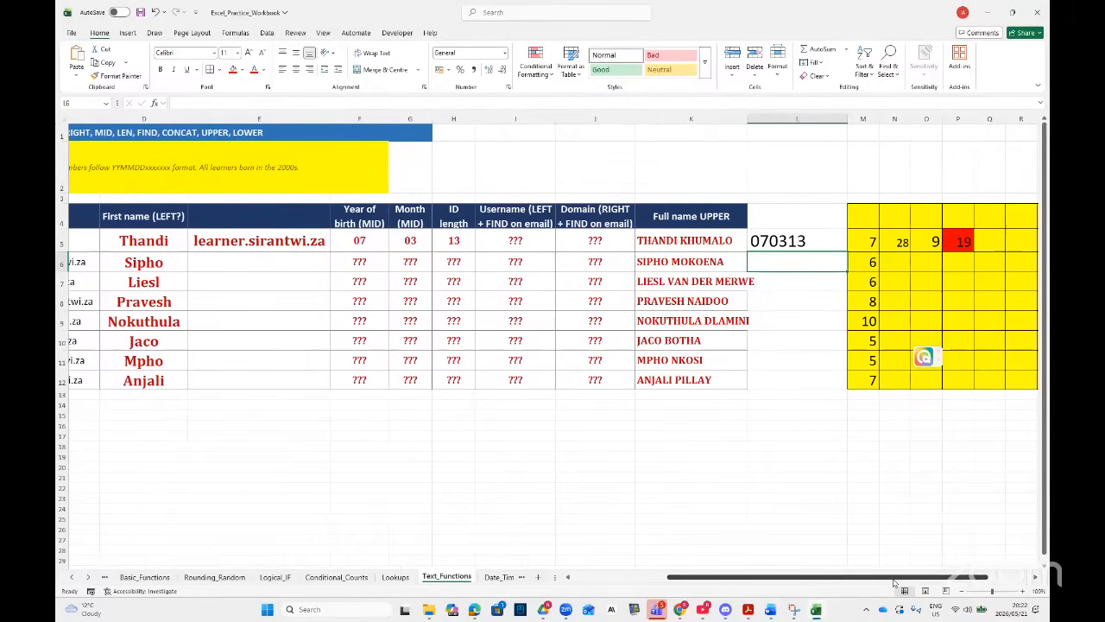
# - Open the Date_Time sheet and switch to YouTube Studio in the browser to check the live chat
pyautogui.click(499, 576)
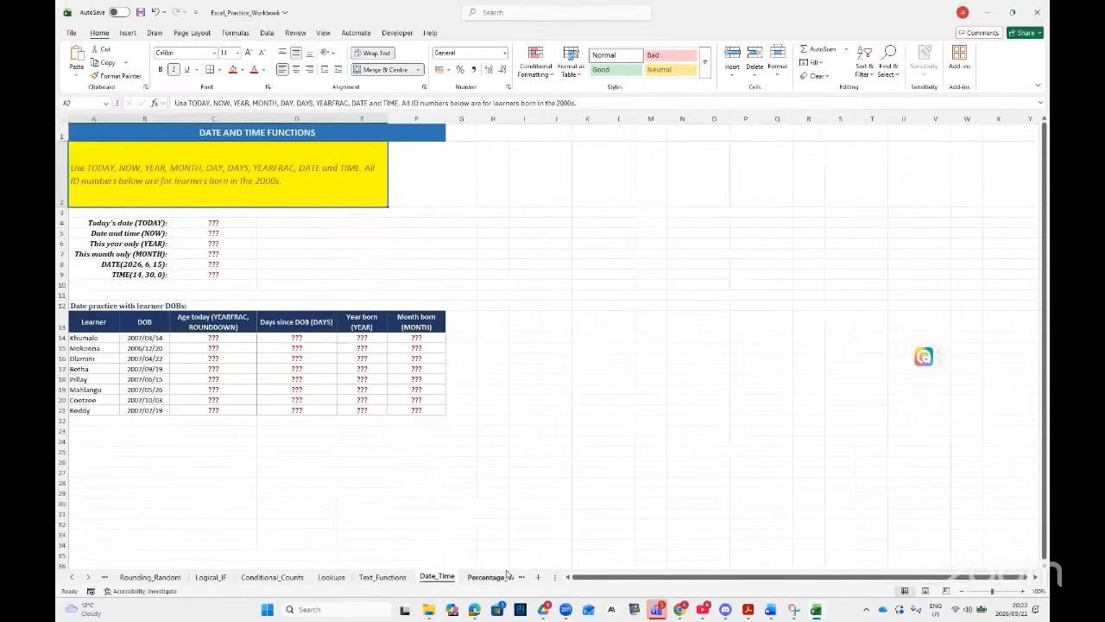
pyautogui.click(684, 611)
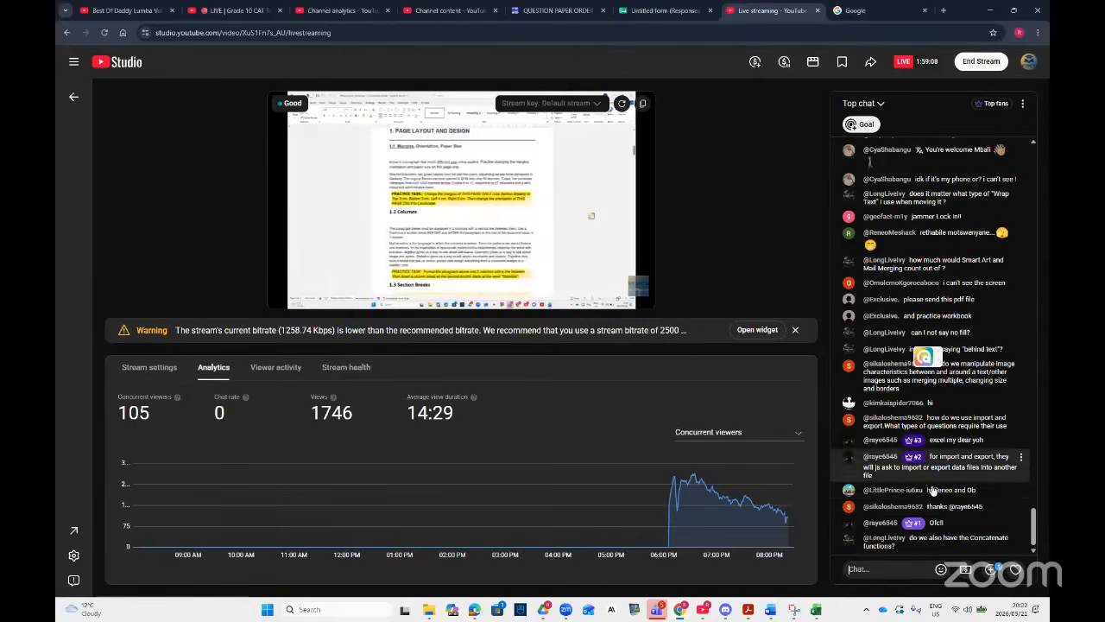
# - Check the function topics in the PDF, return to the Excel workbook, and enlarge the font of A3:F21 on Date_Time by four sizes
pyautogui.click(748, 610)
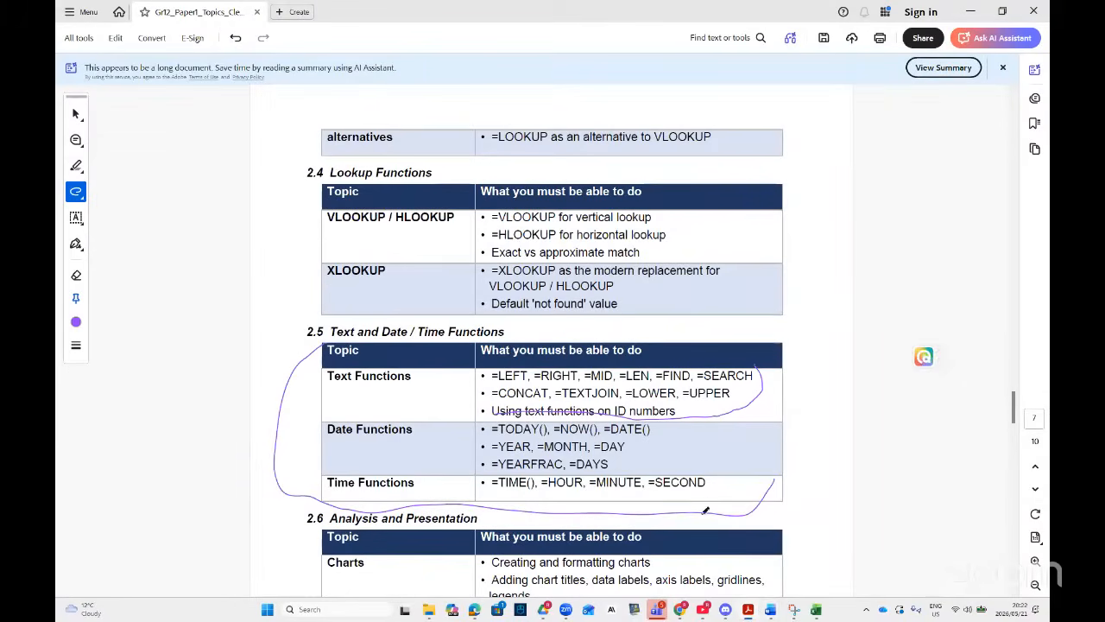
pyautogui.click(816, 610)
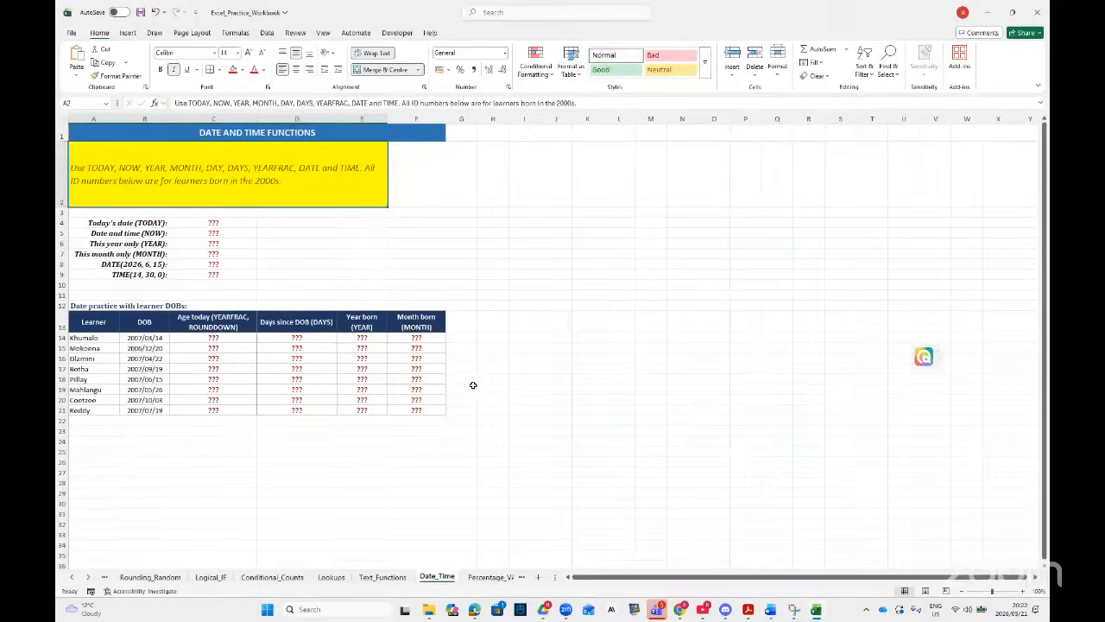
pyautogui.moveTo(105, 211); pyautogui.dragTo(436, 413)
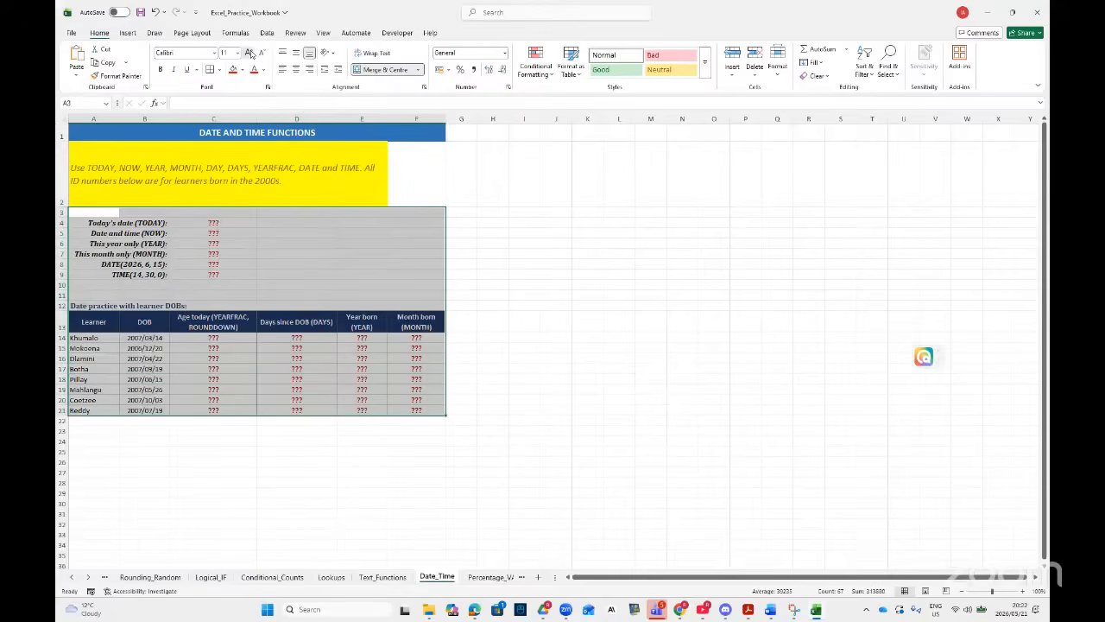
pyautogui.click(249, 53)
pyautogui.click(249, 53)
pyautogui.click(249, 53)
pyautogui.click(249, 52)
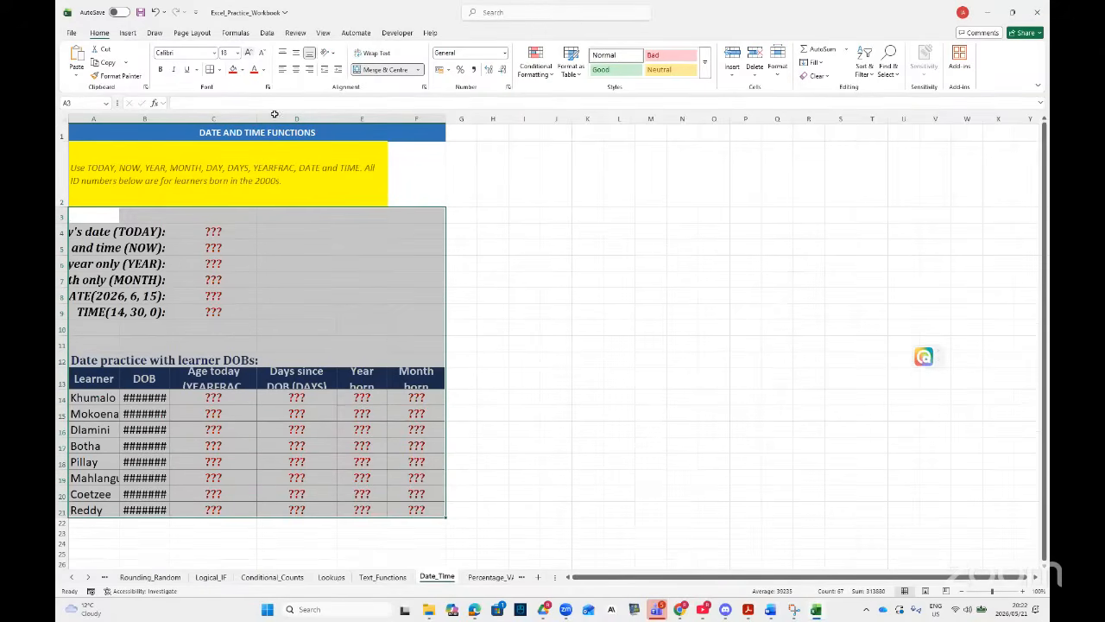
# - Widen column B so the dates and labels fit, and increase the height of header row 13 to show its full text
pyautogui.doubleClick(169, 117)
pyautogui.click(510, 356)
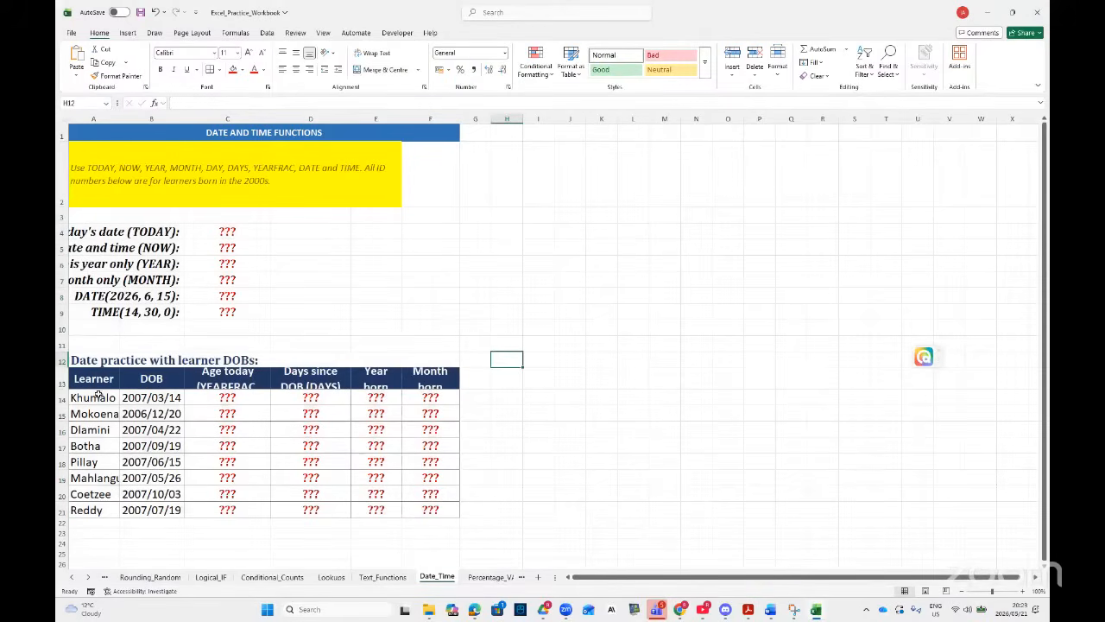
pyautogui.moveTo(60, 387); pyautogui.dragTo(60, 434)
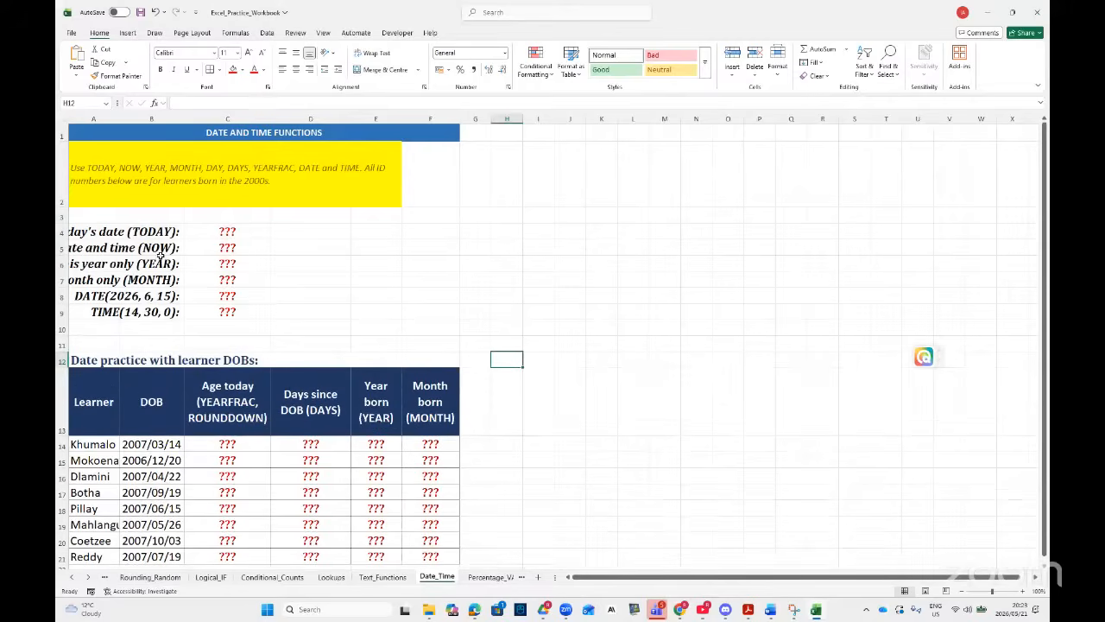
pyautogui.moveTo(183, 118); pyautogui.dragTo(235, 118)
# - Enter the TODAY function in C4 to return today's date
pyautogui.click(289, 231)
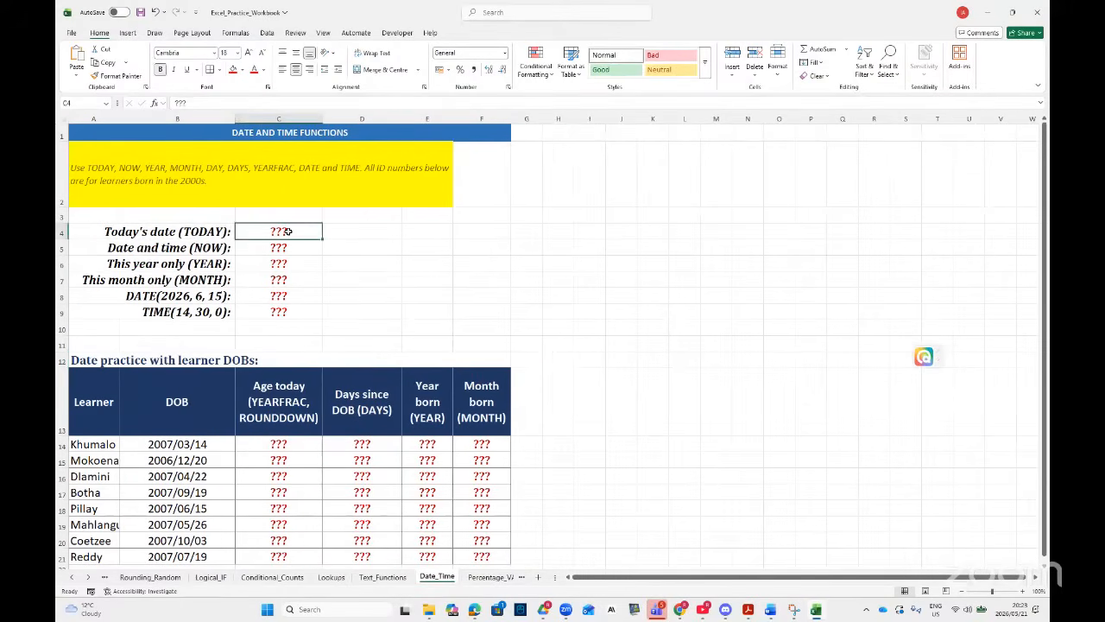
pyautogui.write('=TO')
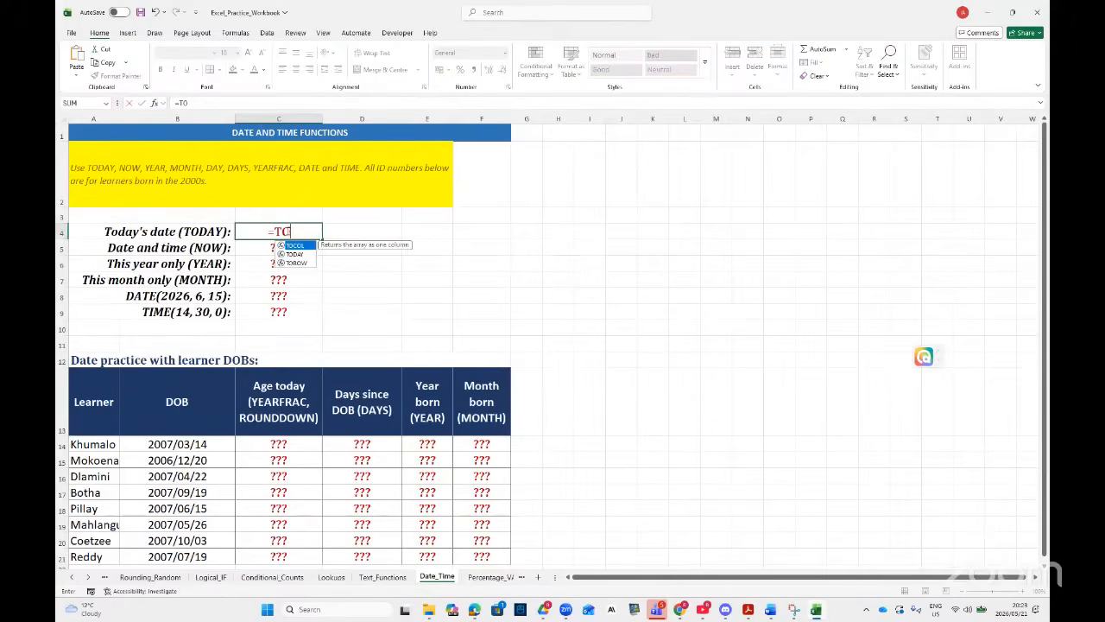
pyautogui.doubleClick(302, 252)
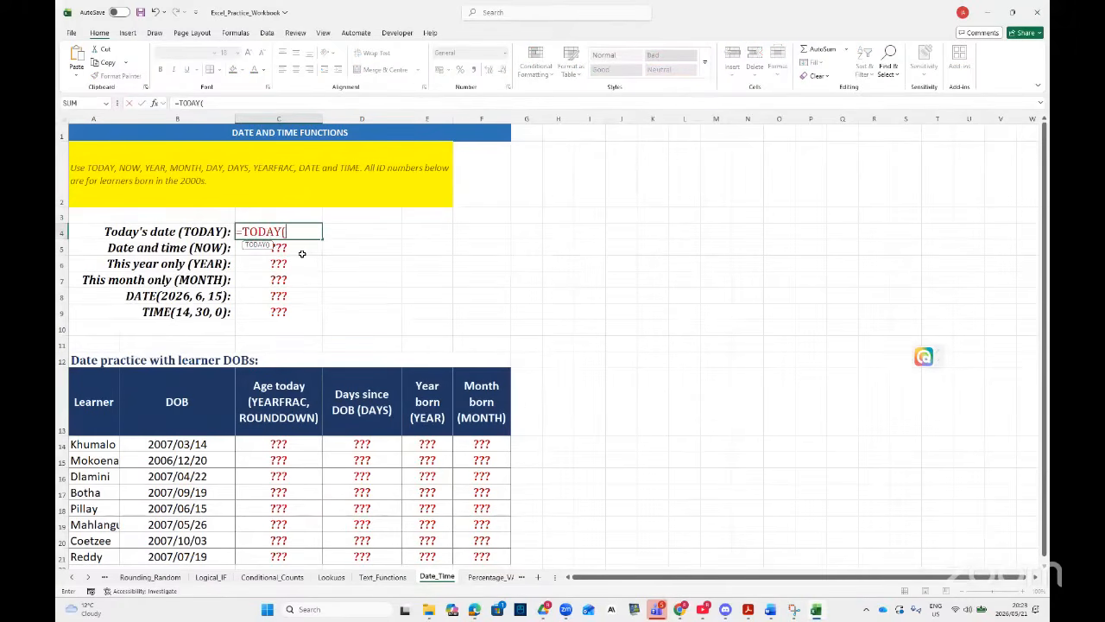
pyautogui.press('Return')
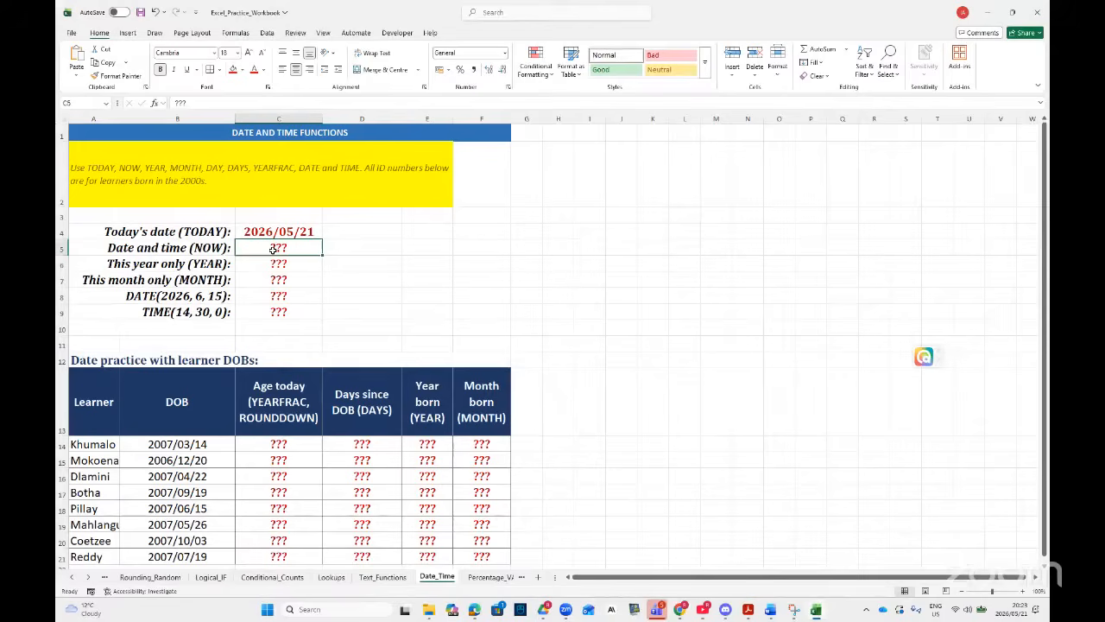
# - Enter the NOW function in C5 for the date and time, and widen column C to show it
pyautogui.write('=N')
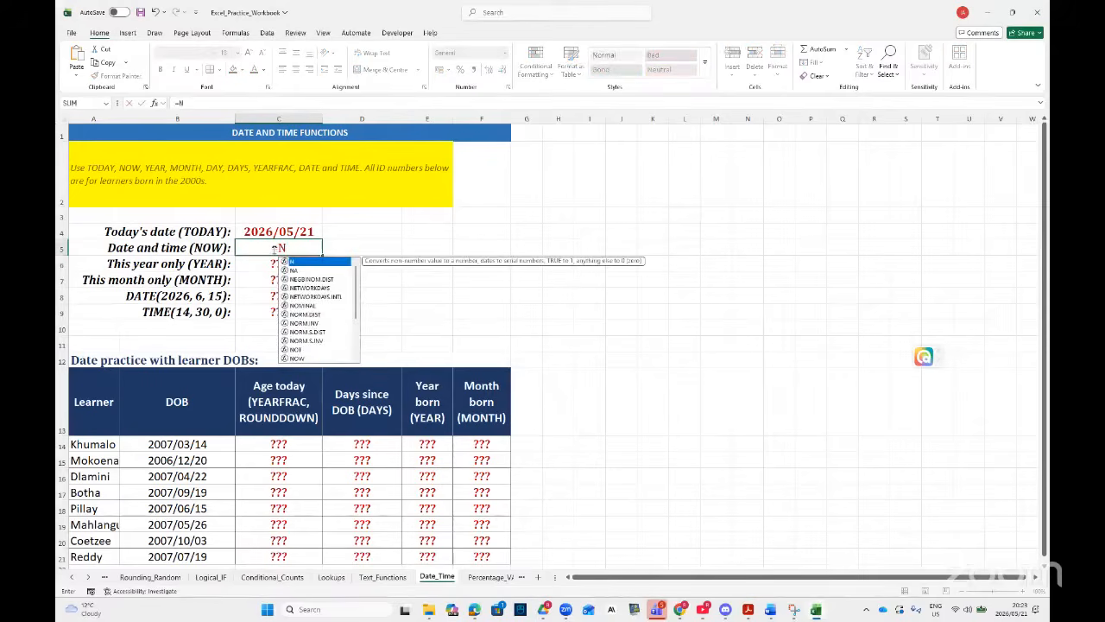
pyautogui.write('OW(')
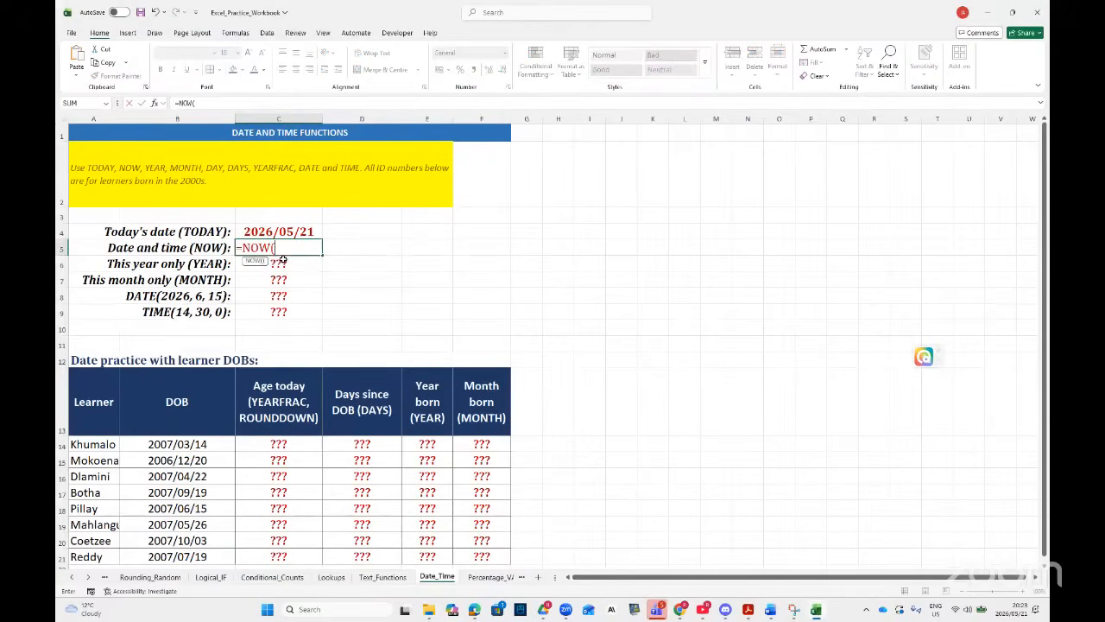
pyautogui.press('Return')
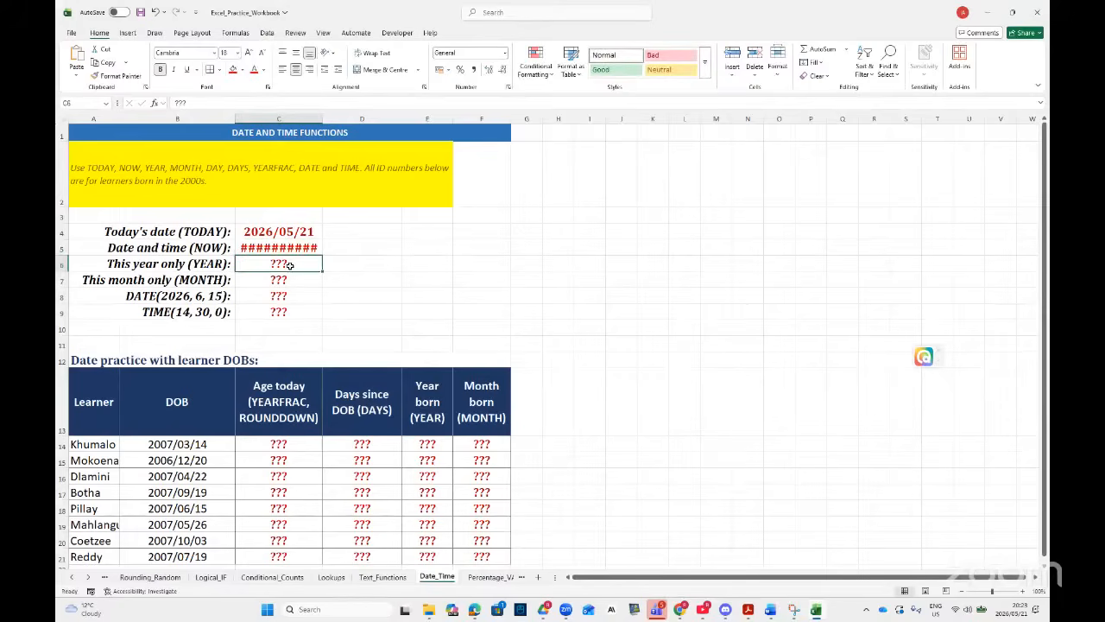
pyautogui.moveTo(322, 118); pyautogui.dragTo(366, 126)
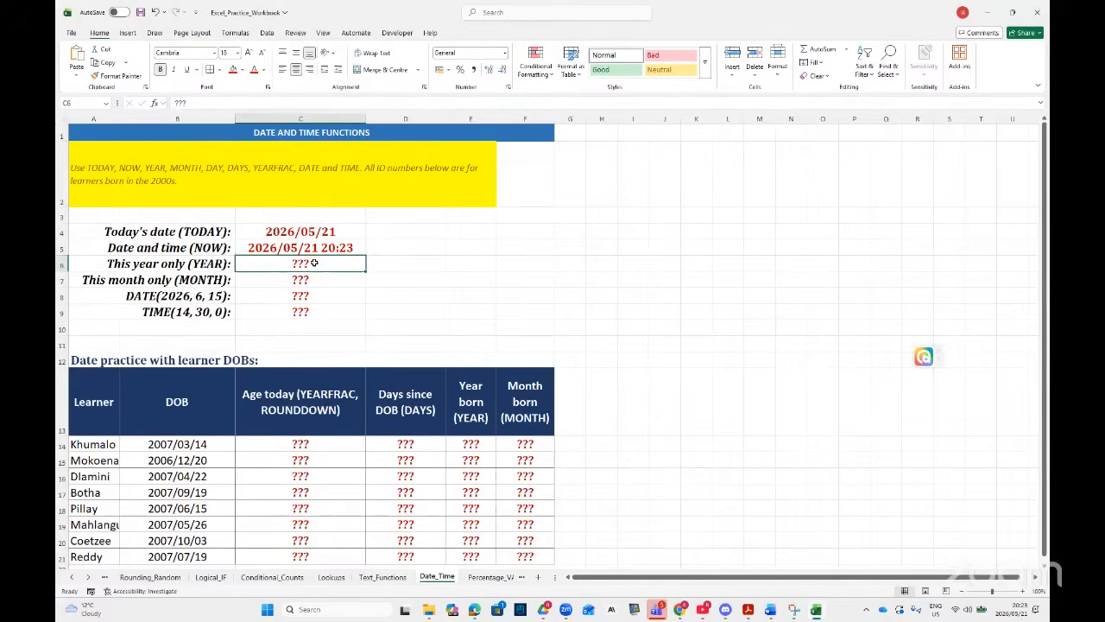
# - Enter =YEAR(TODAY()) in C6 to return only the current year
pyautogui.write('=YEAR')
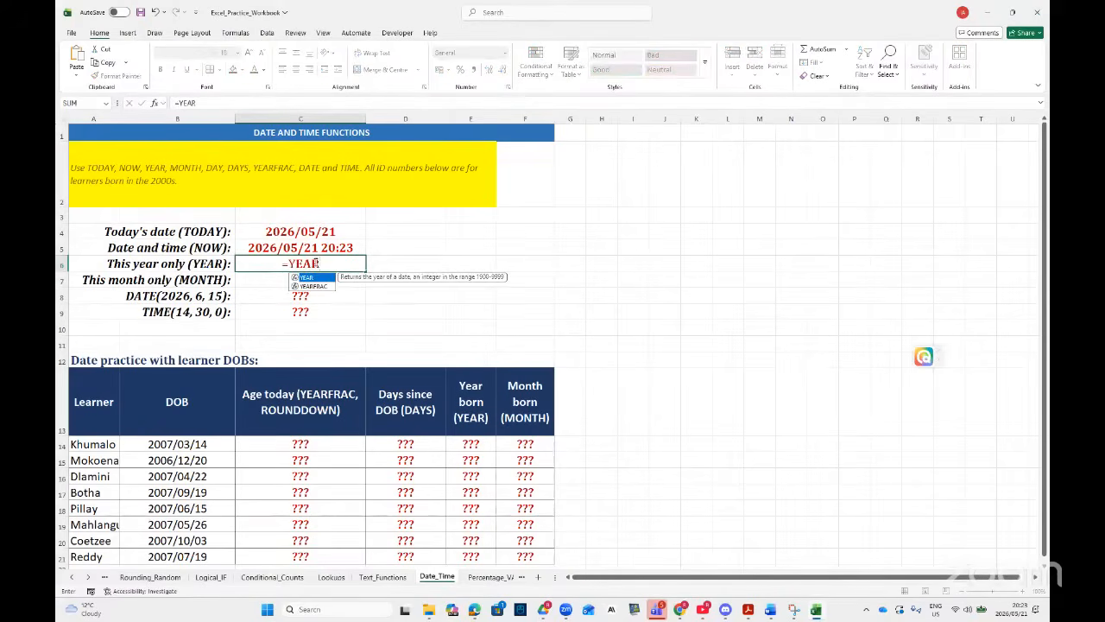
pyautogui.doubleClick(302, 278)
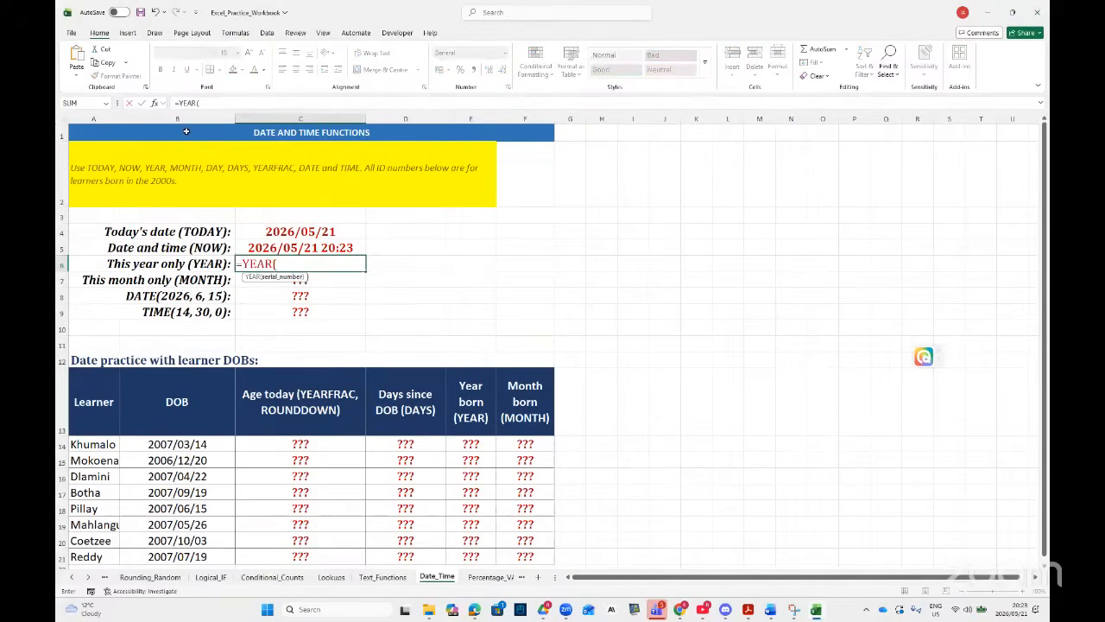
pyautogui.click(155, 103)
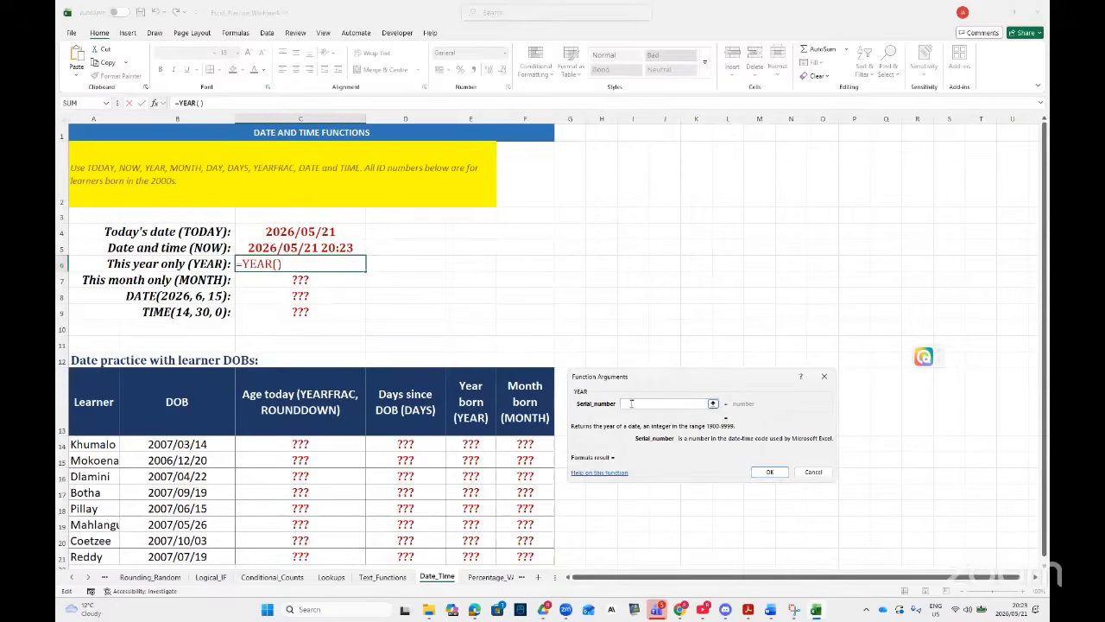
pyautogui.write('TODAY()')
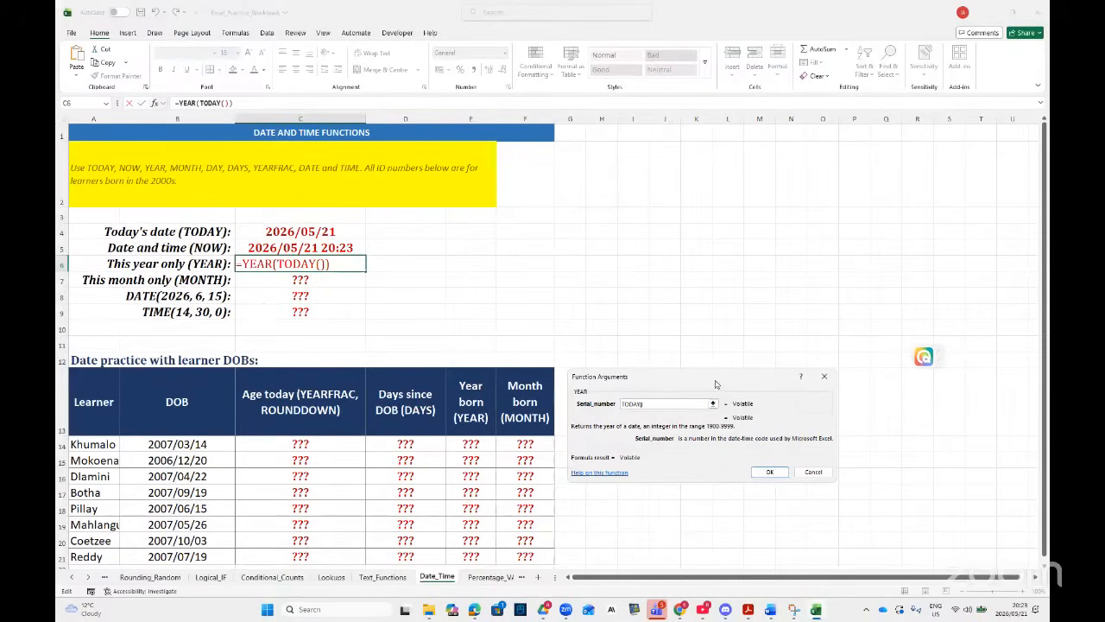
pyautogui.moveTo(715, 383); pyautogui.dragTo(684, 299)
pyautogui.click(739, 390)
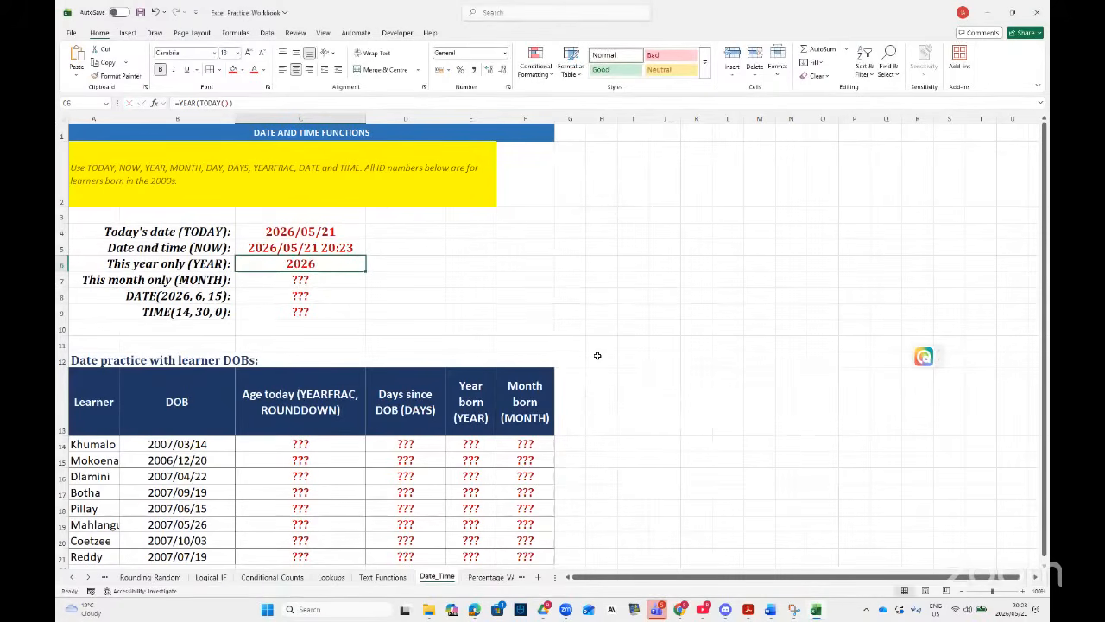
# - Enter =MONTH(TODAY()) in C7 to return only the current month
pyautogui.click(318, 283)
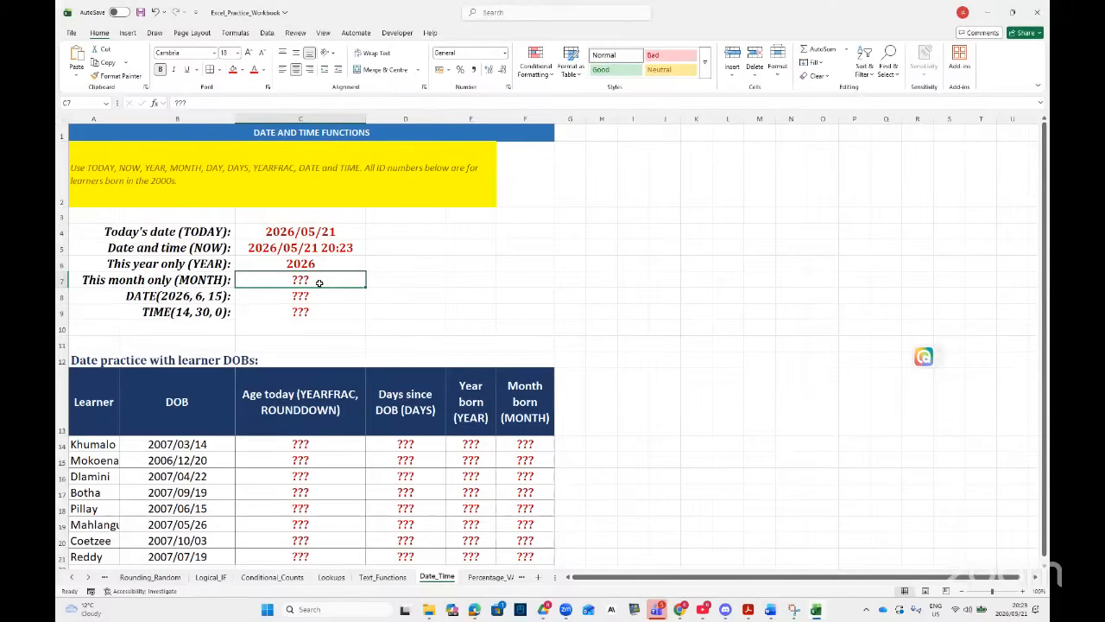
pyautogui.write('=MO')
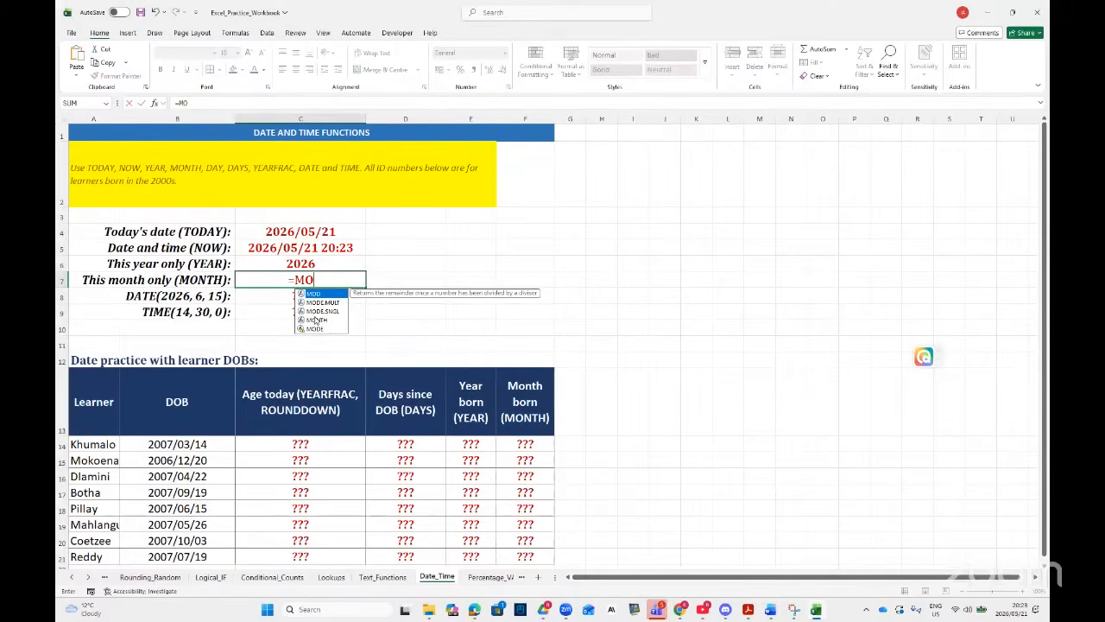
pyautogui.doubleClick(317, 320)
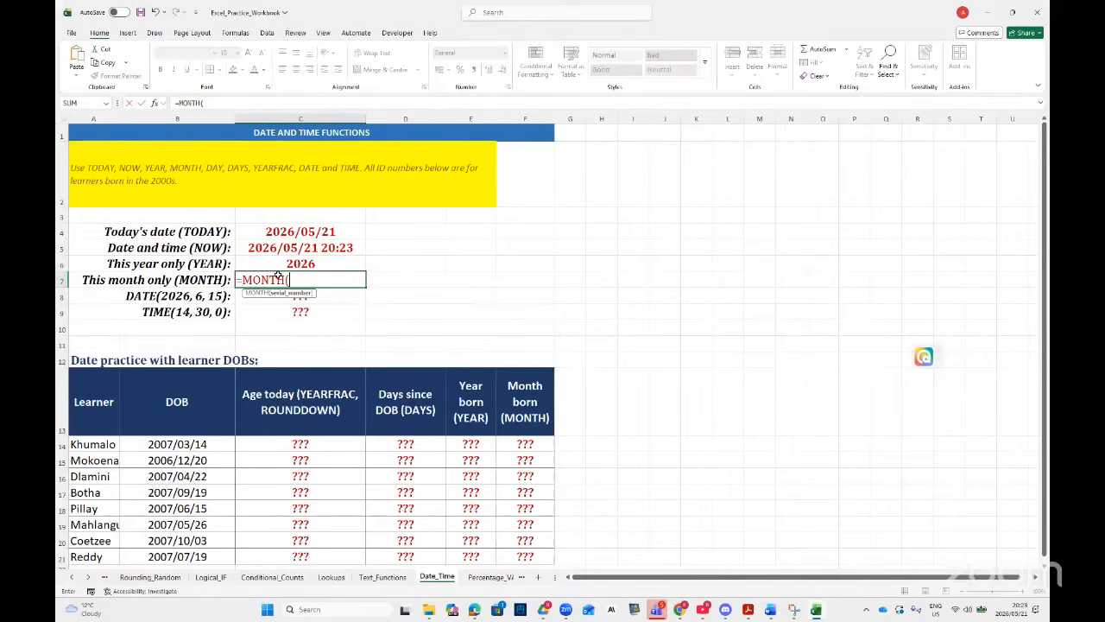
pyautogui.click(155, 103)
pyautogui.write('TODAY()')
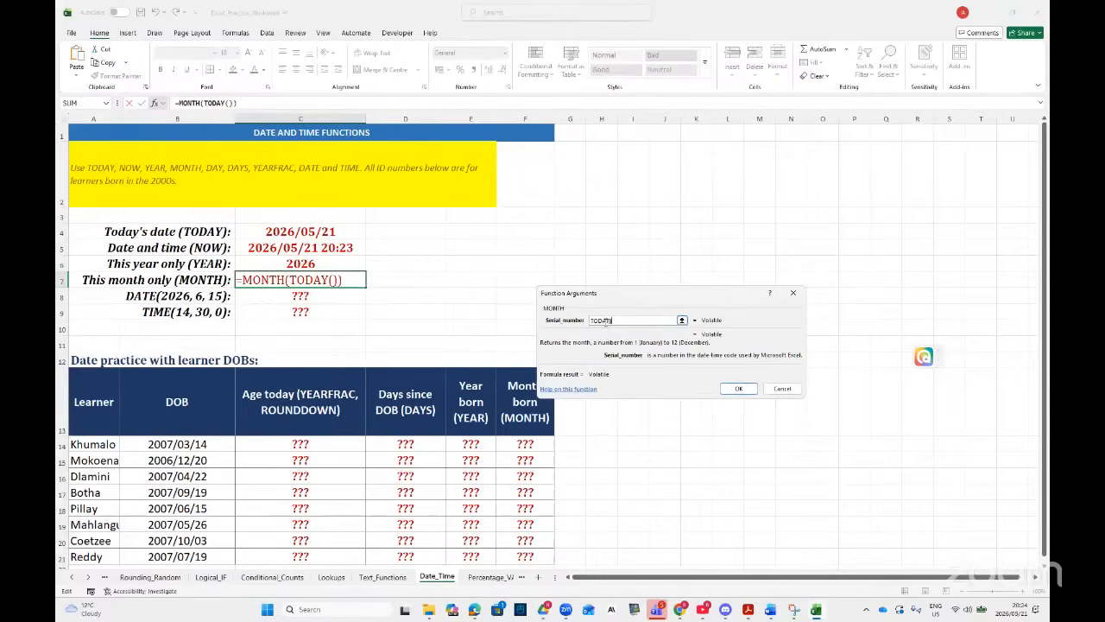
pyautogui.press('Return')
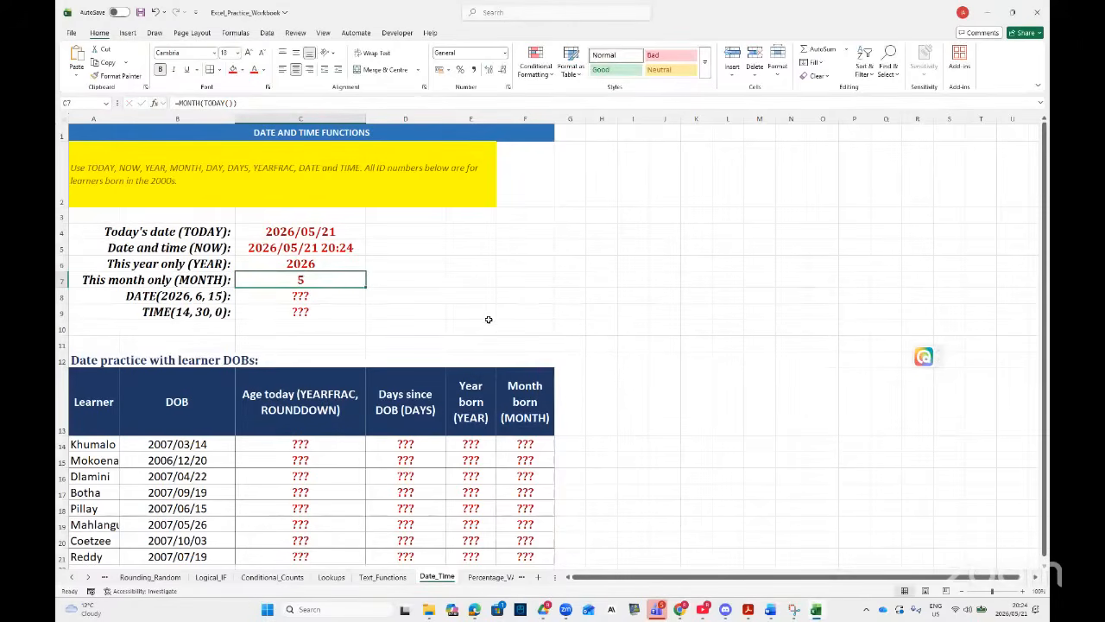
# - Build a DATE formula in C8 with C6 as the year, C7 as the month and DAY(TODAY()) as the day
pyautogui.click(314, 299)
pyautogui.write('=')
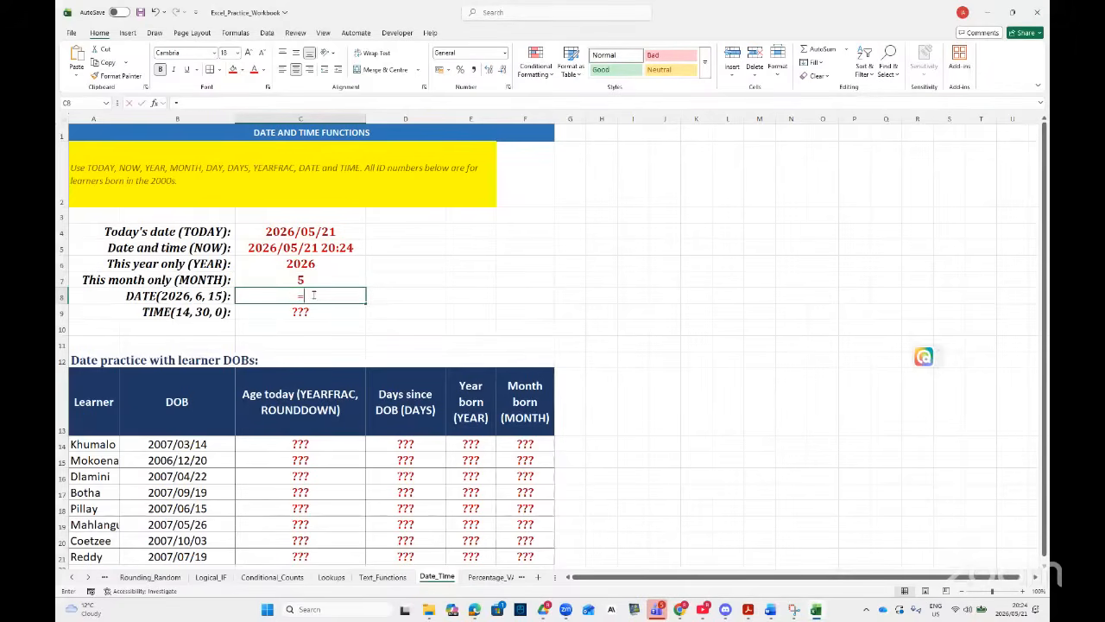
pyautogui.write('DATE(')
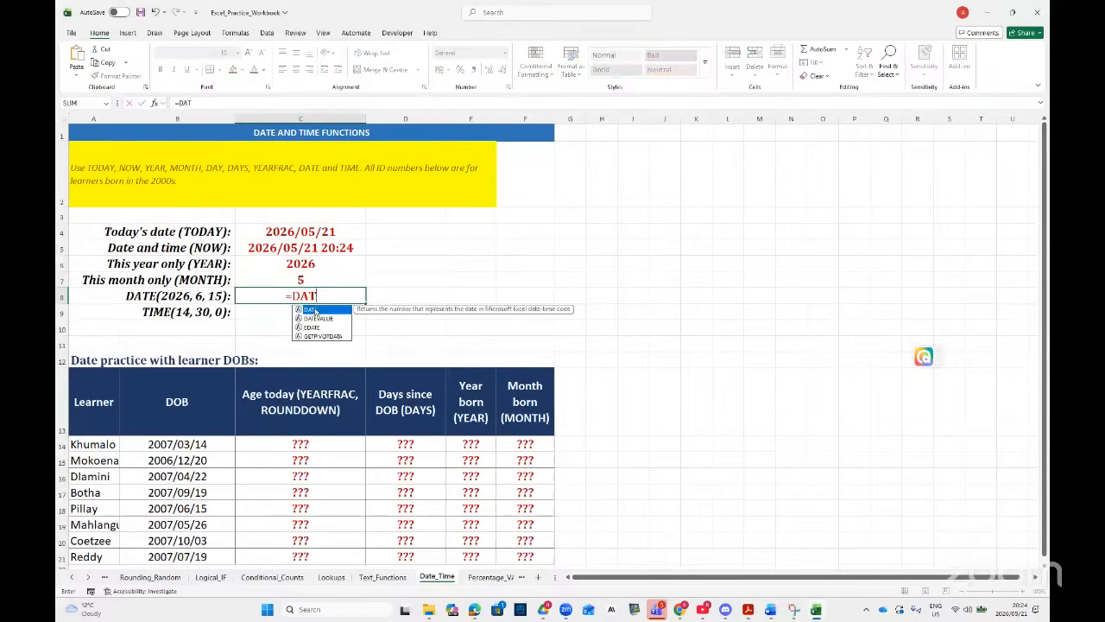
pyautogui.doubleClick(311, 310)
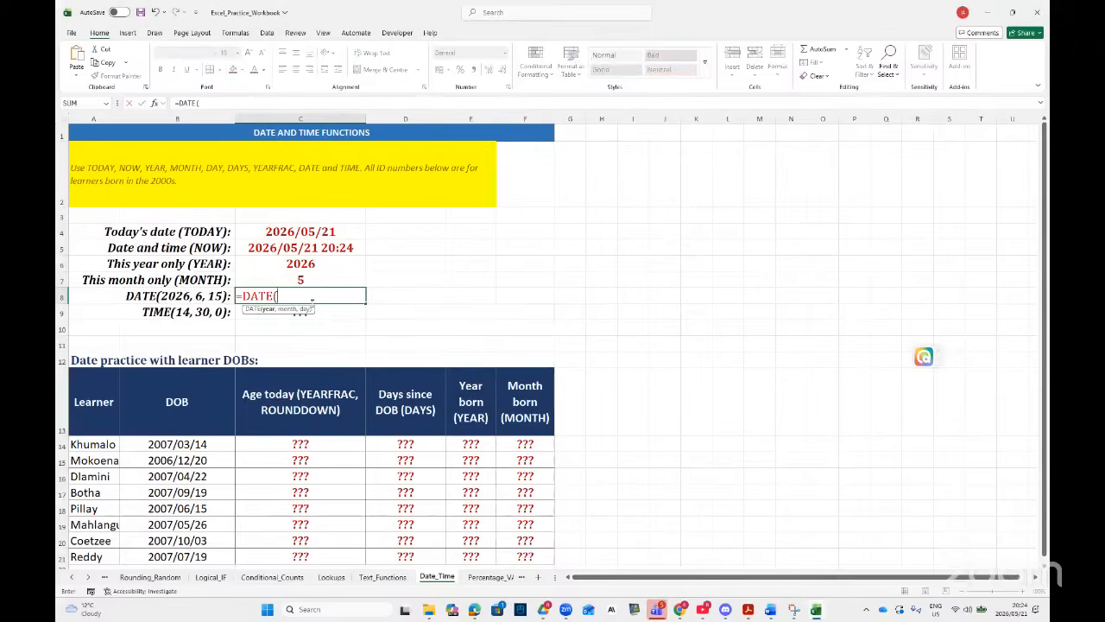
pyautogui.click(154, 103)
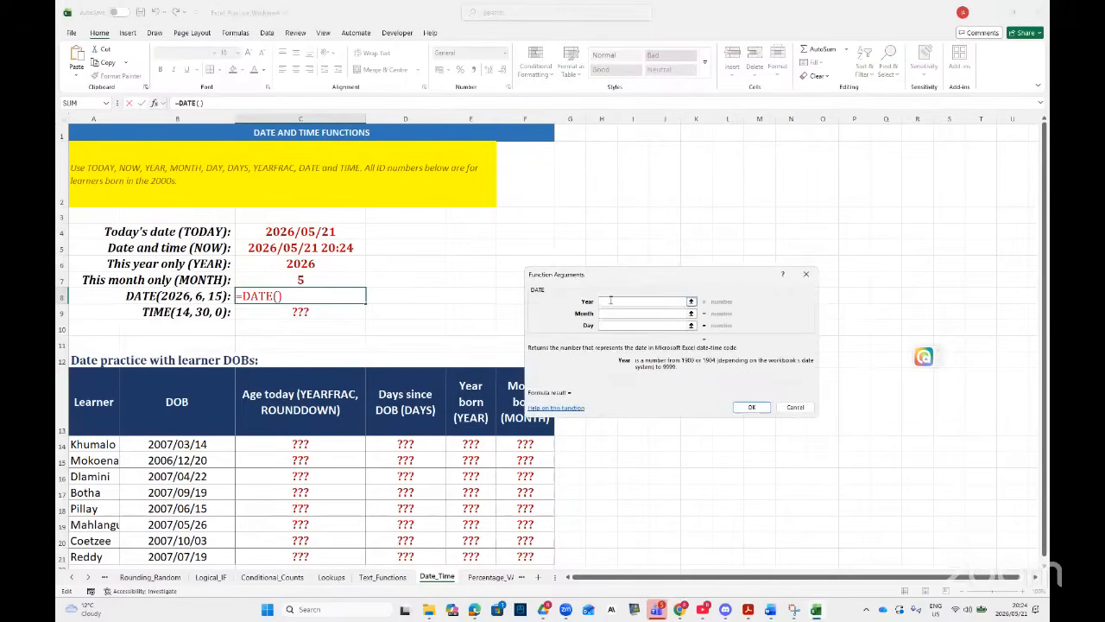
pyautogui.click(327, 264)
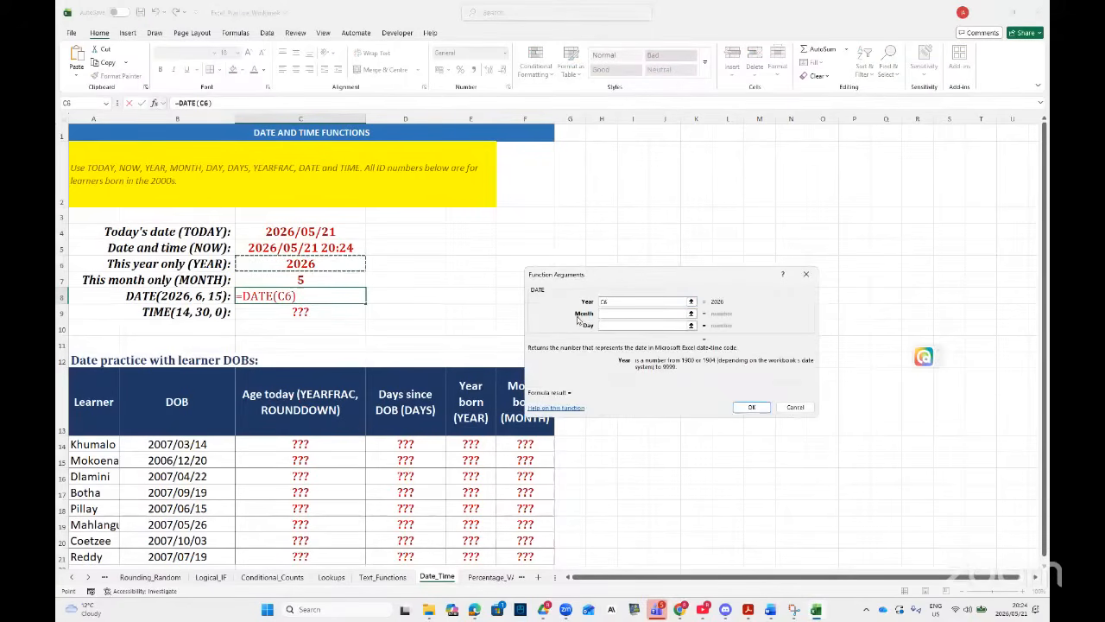
pyautogui.click(609, 313)
pyautogui.click(329, 281)
pyautogui.click(611, 325)
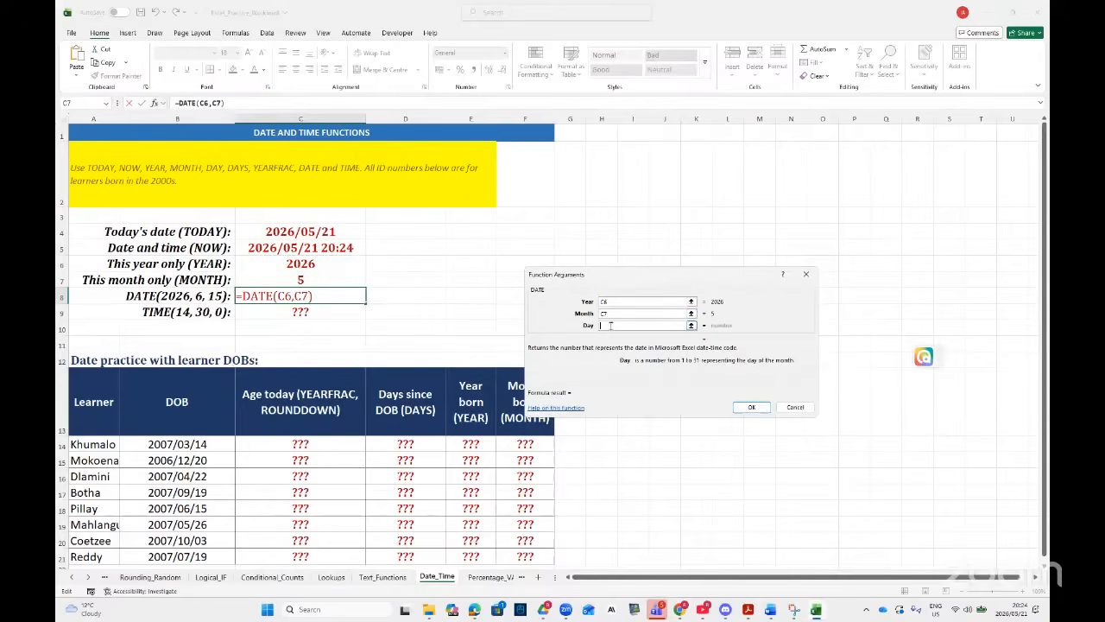
pyautogui.write('DAY(TODAY())')
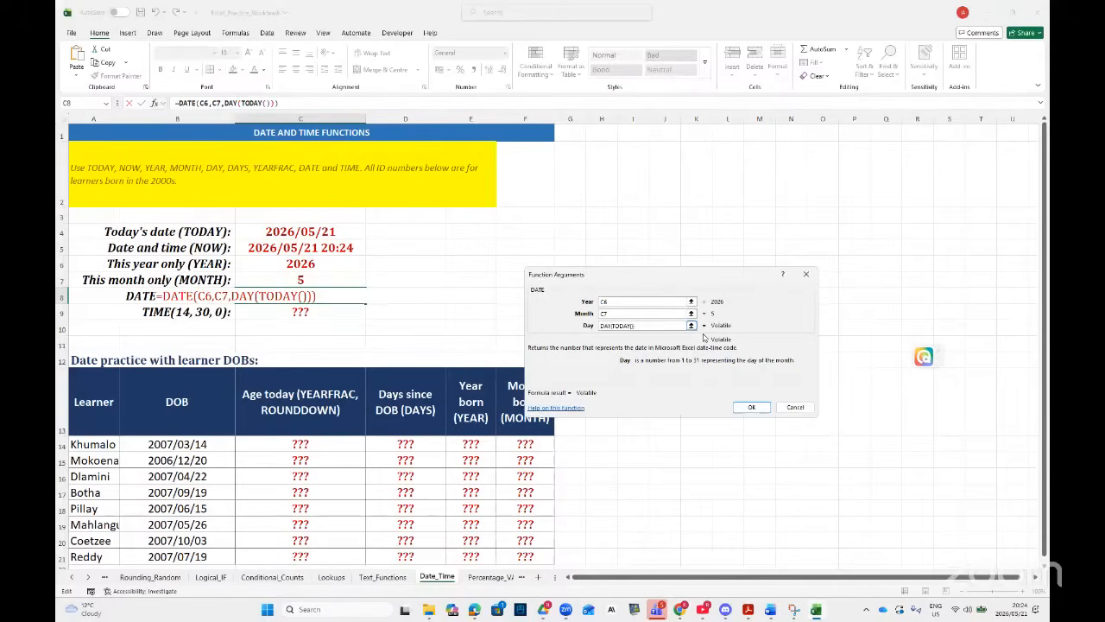
# - Change the year argument of the DATE formula to C6+3 and enter the formula in C8
pyautogui.click(625, 301)
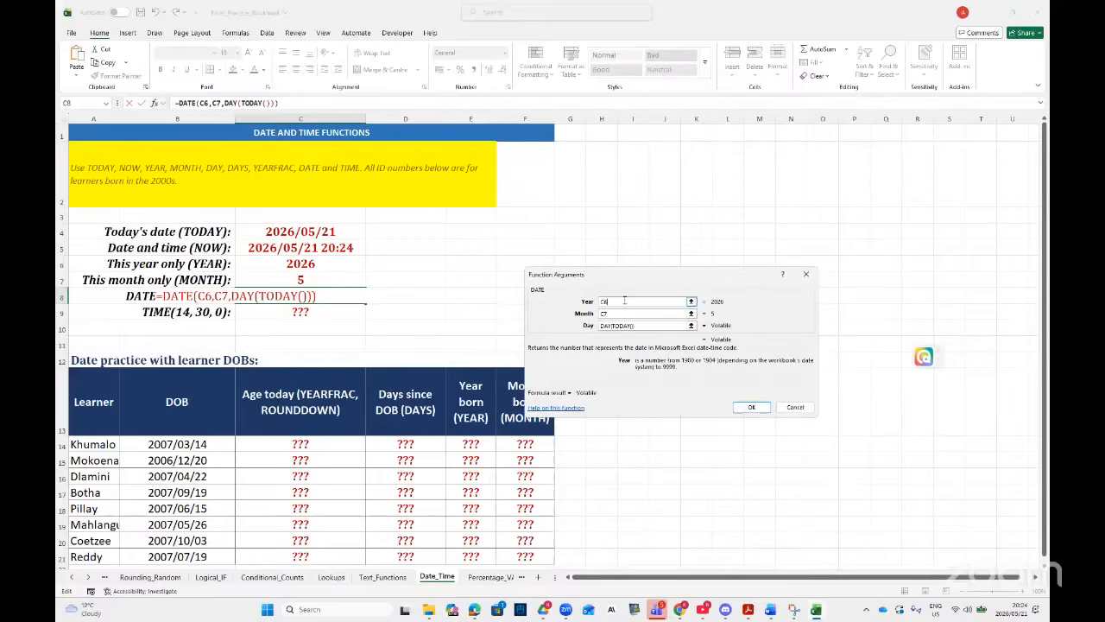
pyautogui.write('+3')
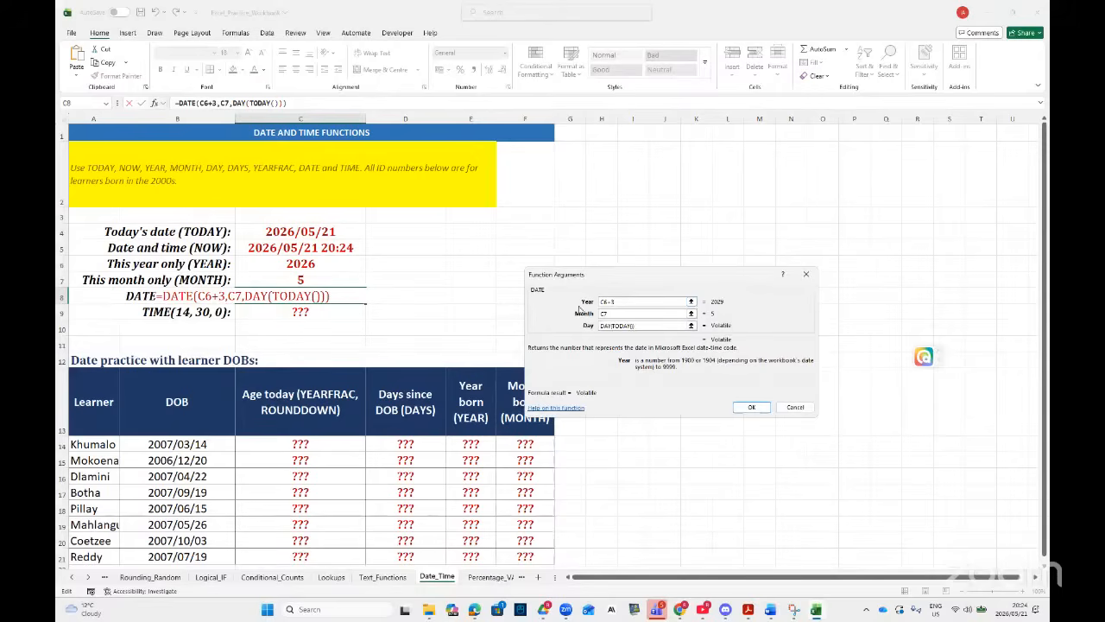
pyautogui.click(744, 409)
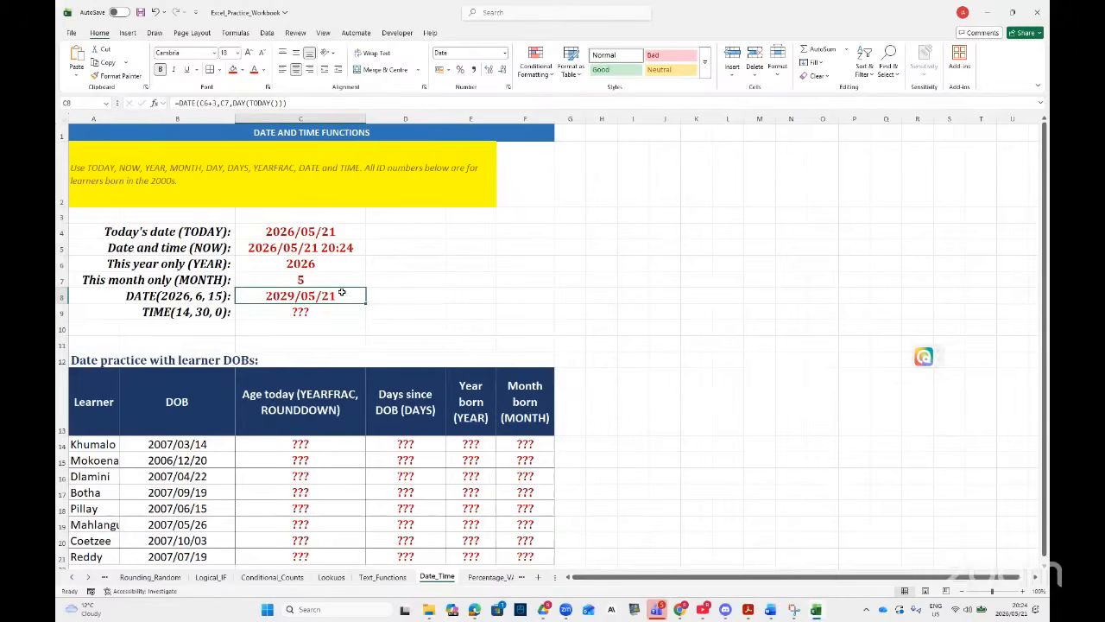
# - Enter a YEARFRAC formula in C14 with B14 as the start date and TODAY() as the end date
pyautogui.click(299, 313)
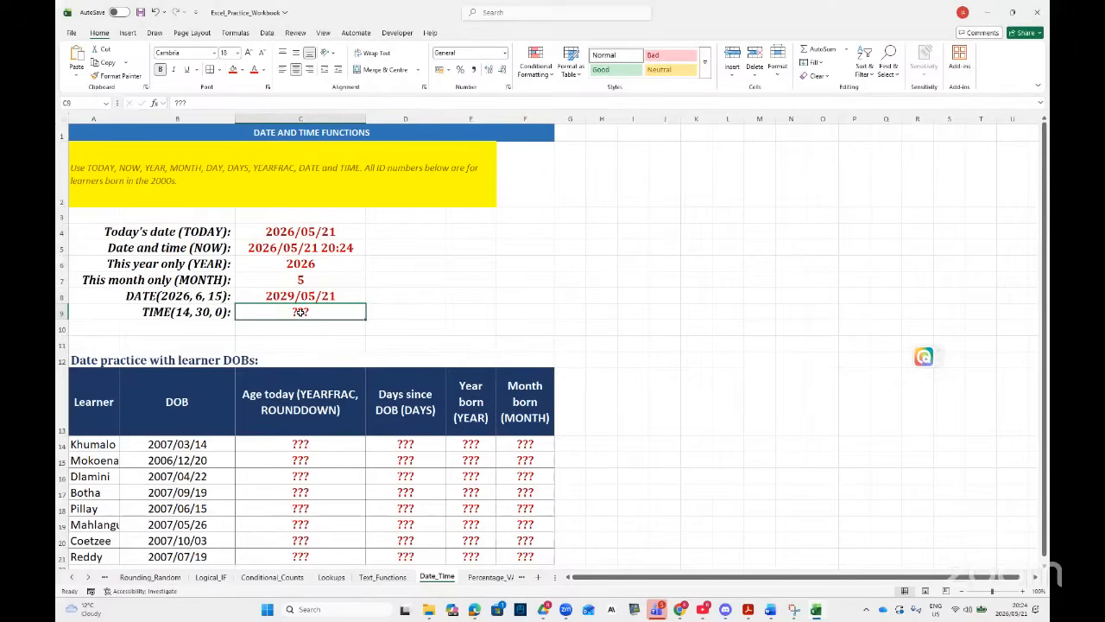
pyautogui.scroll(-1, 331, 389)
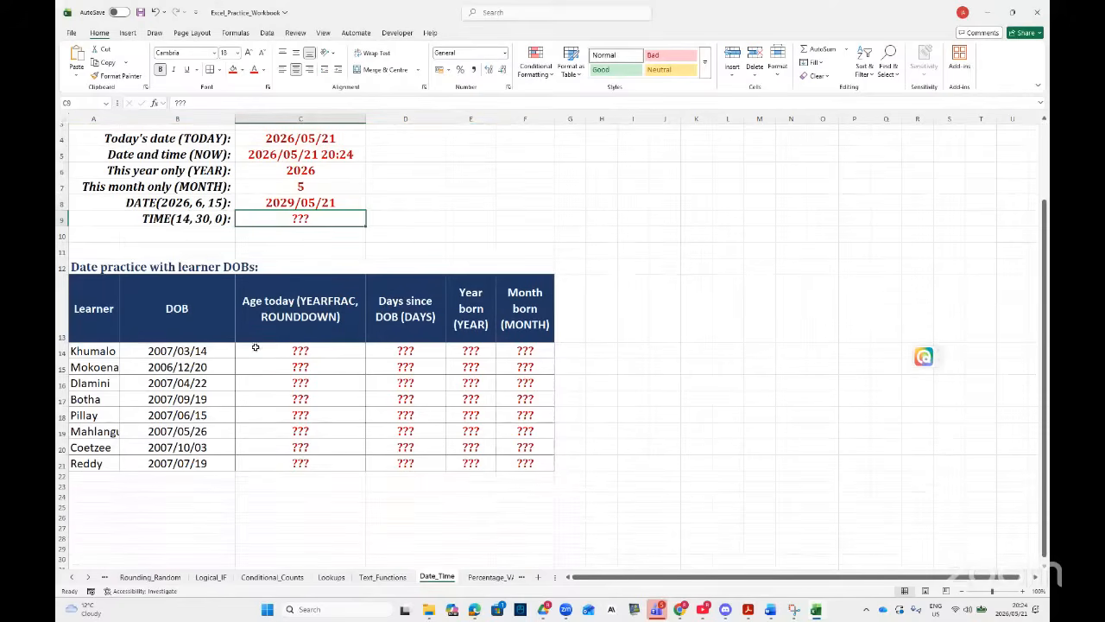
pyautogui.click(305, 352)
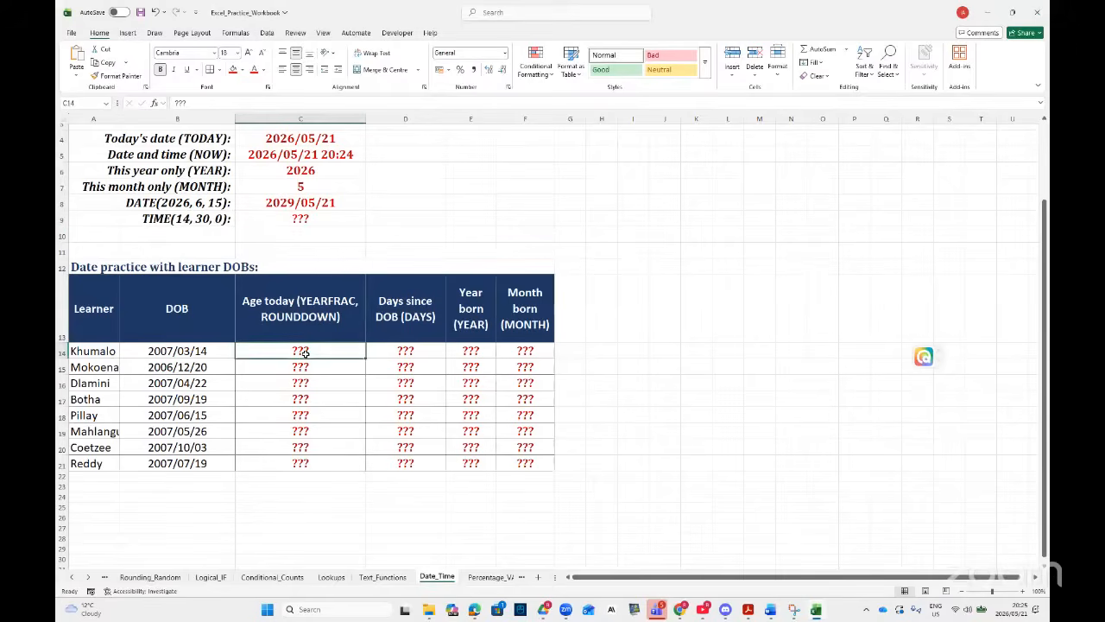
pyautogui.write('=YEA')
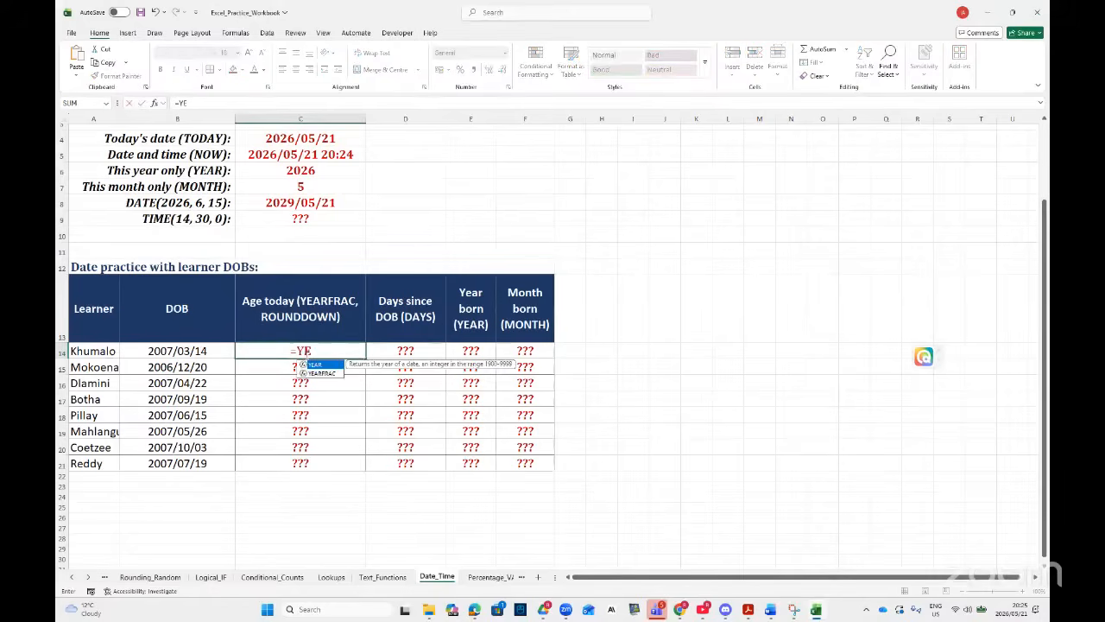
pyautogui.doubleClick(317, 373)
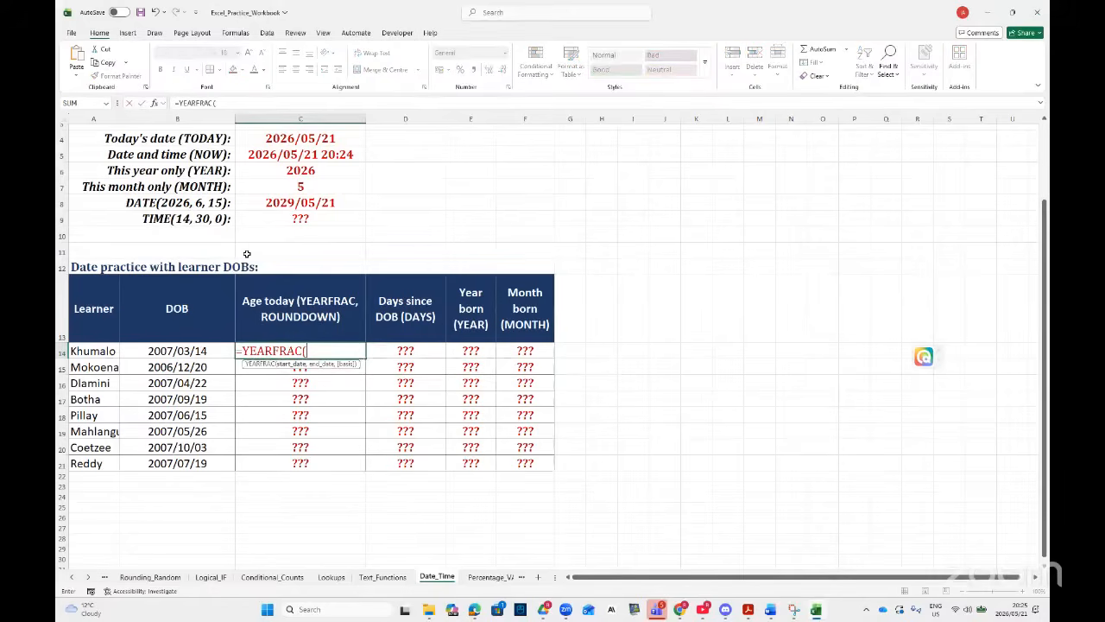
pyautogui.moveTo(596, 278); pyautogui.dragTo(628, 284)
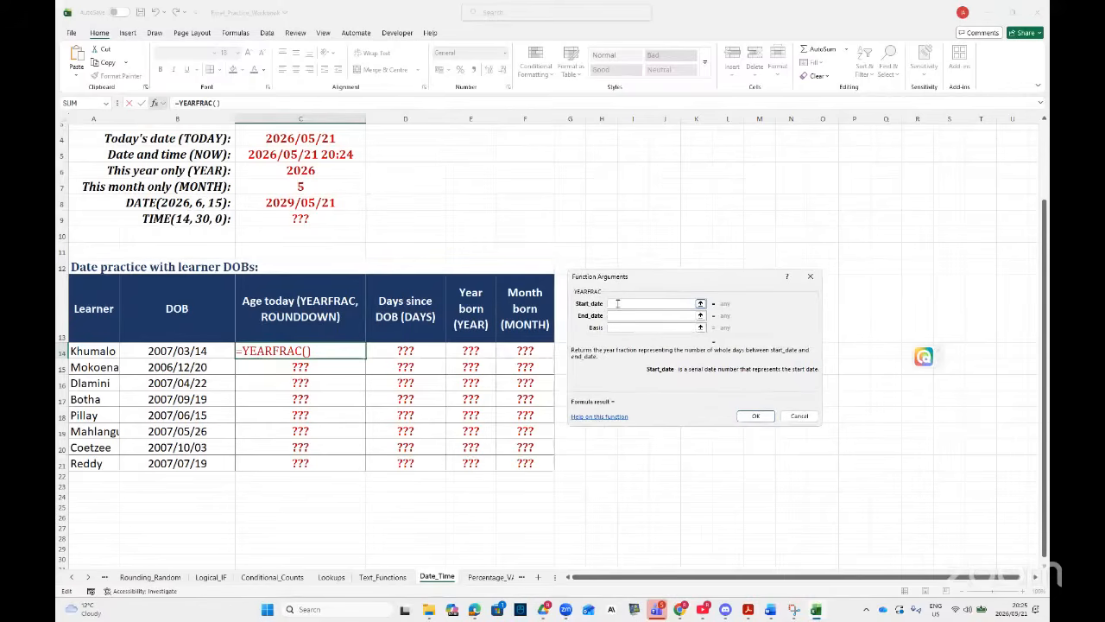
pyautogui.click(192, 351)
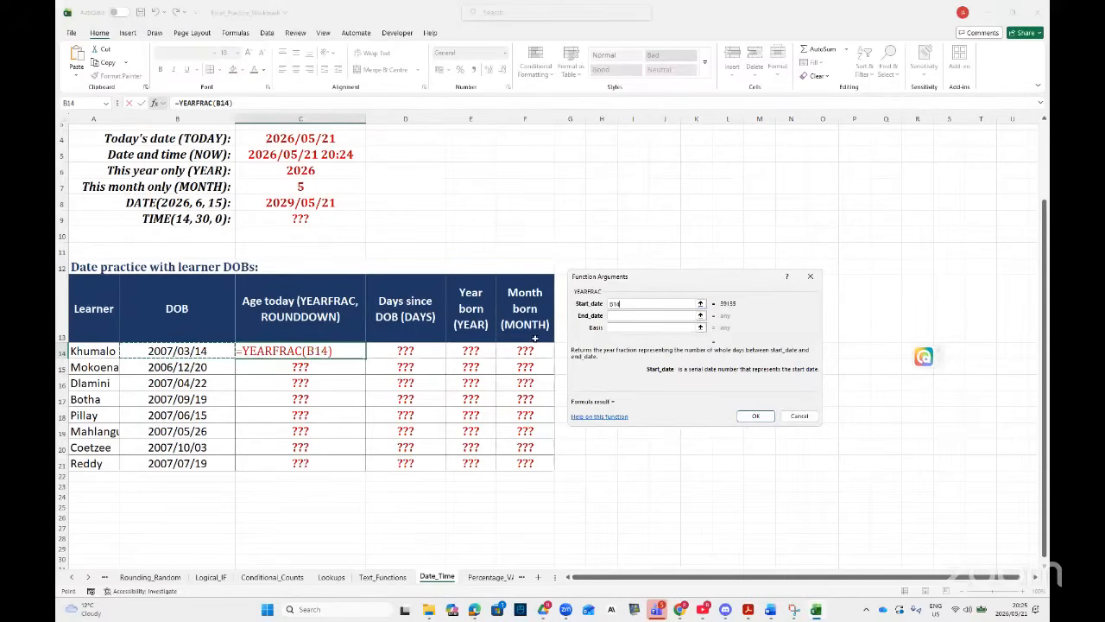
pyautogui.click(620, 318)
pyautogui.write('TODAY()')
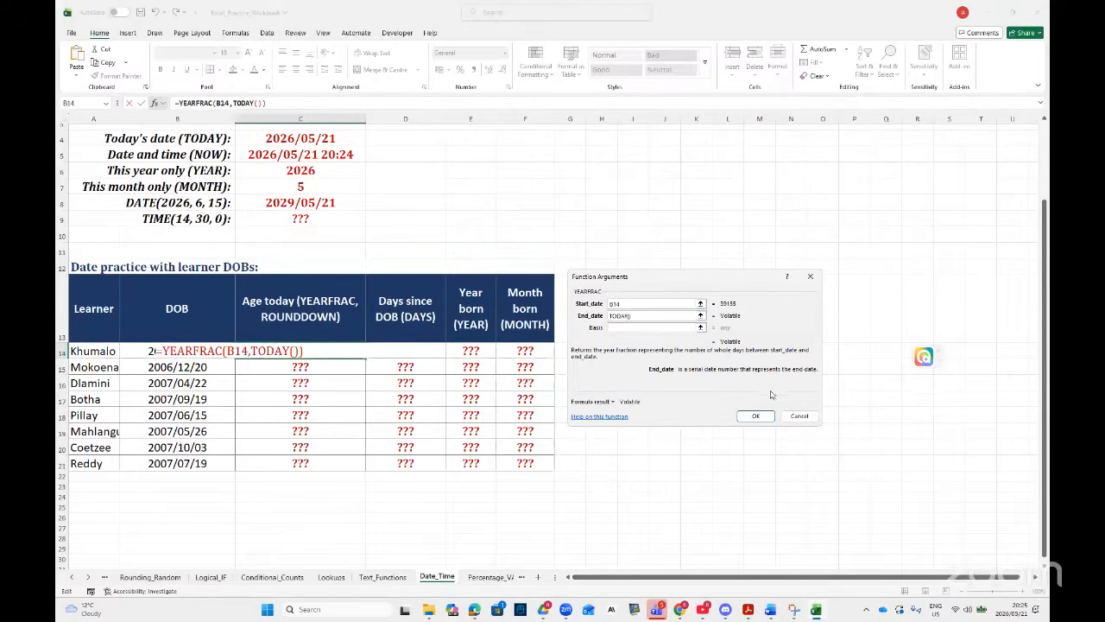
pyautogui.click(755, 416)
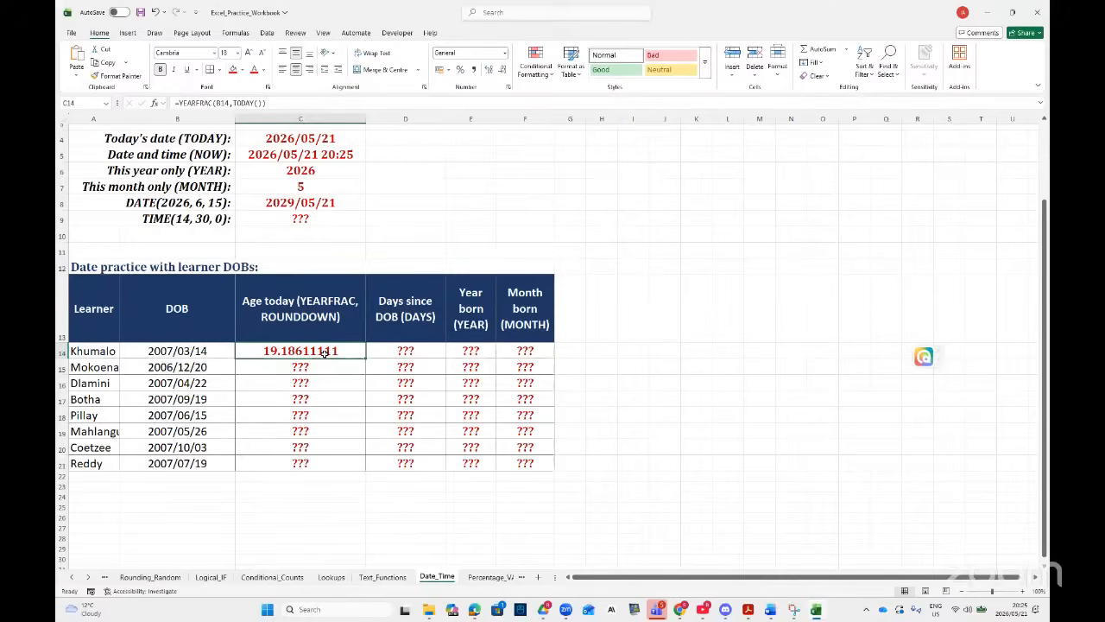
# - Enter a DAYS formula in D14 with TODAY() as the end date and B14 as the start date
pyautogui.click(423, 350)
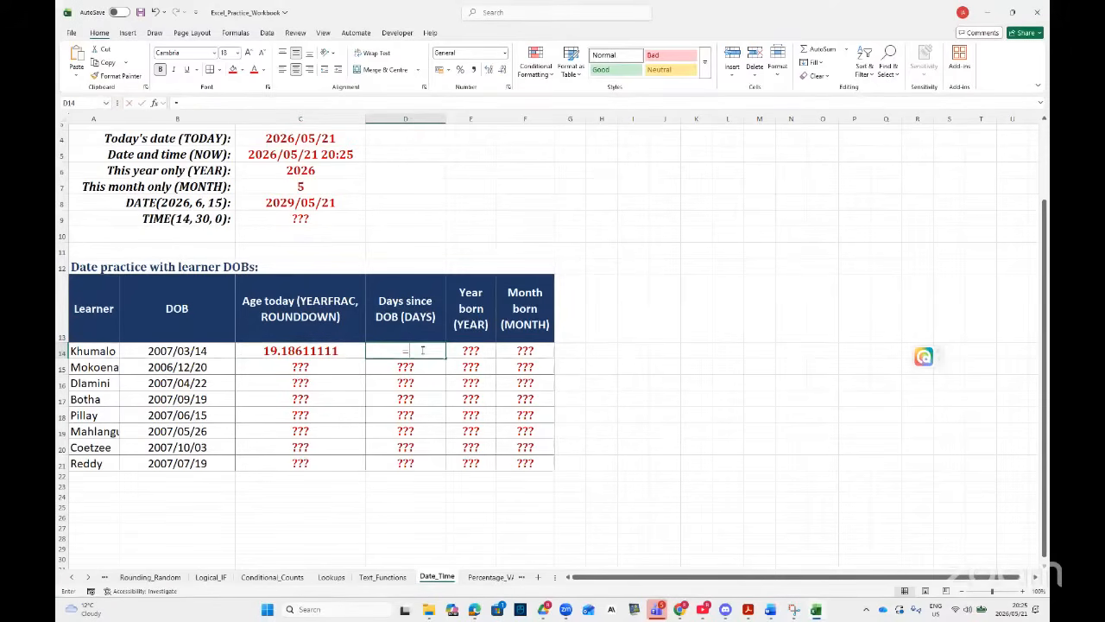
pyautogui.write('=DAY')
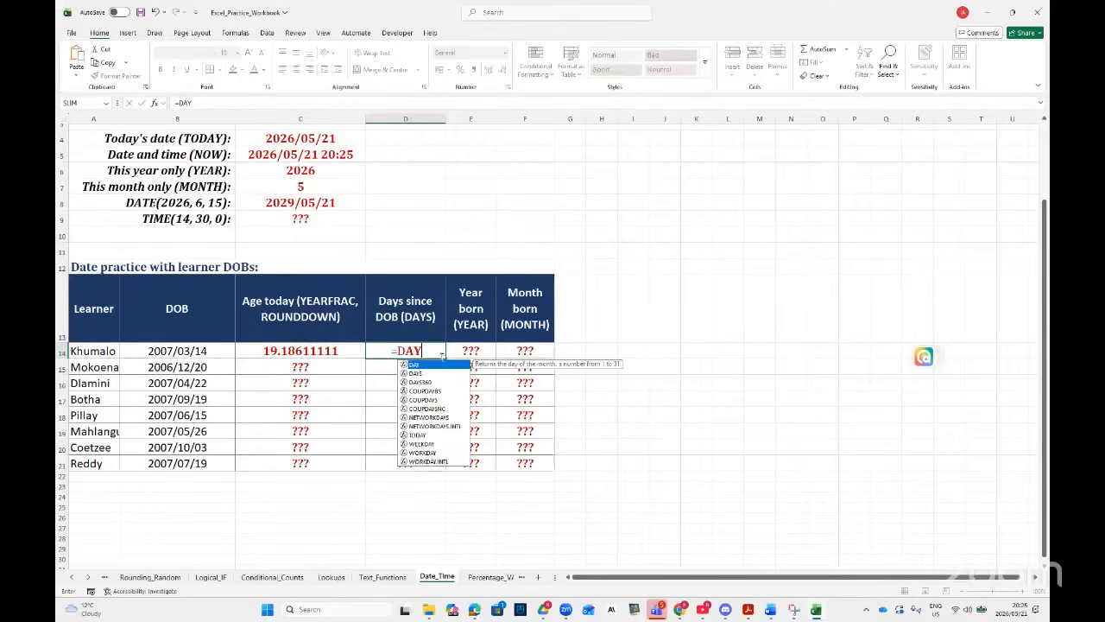
pyautogui.doubleClick(419, 373)
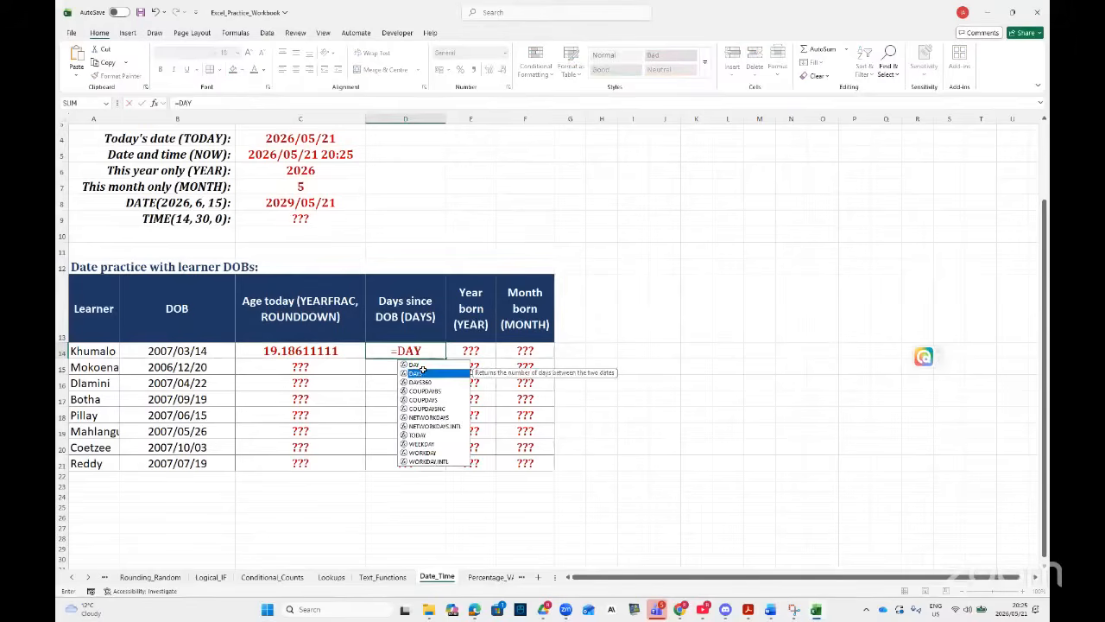
pyautogui.click(155, 103)
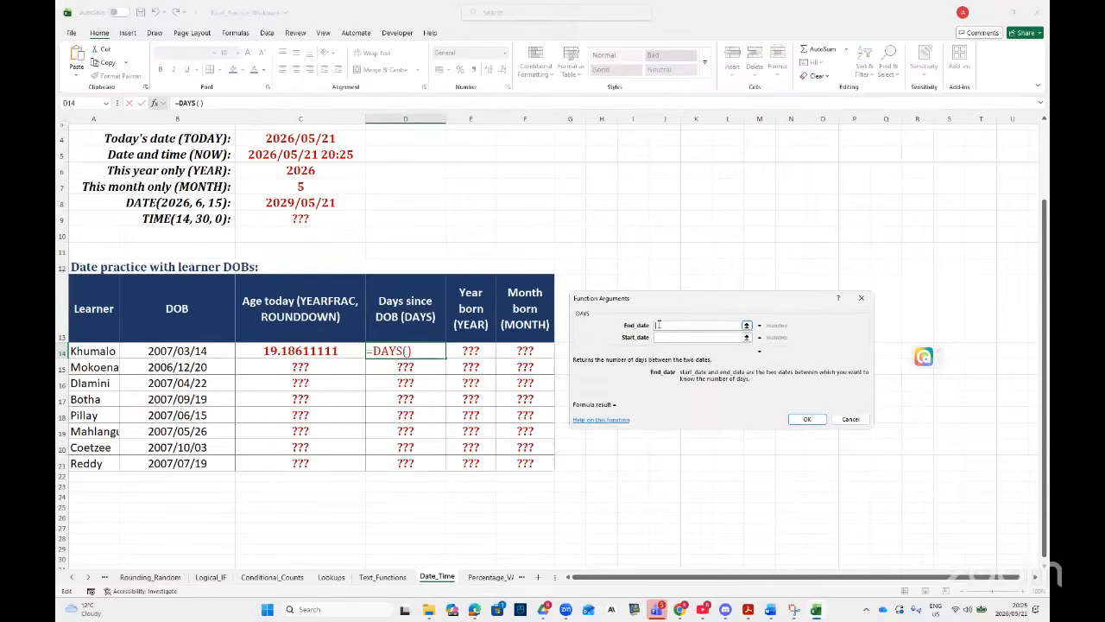
pyautogui.write('TODAY')
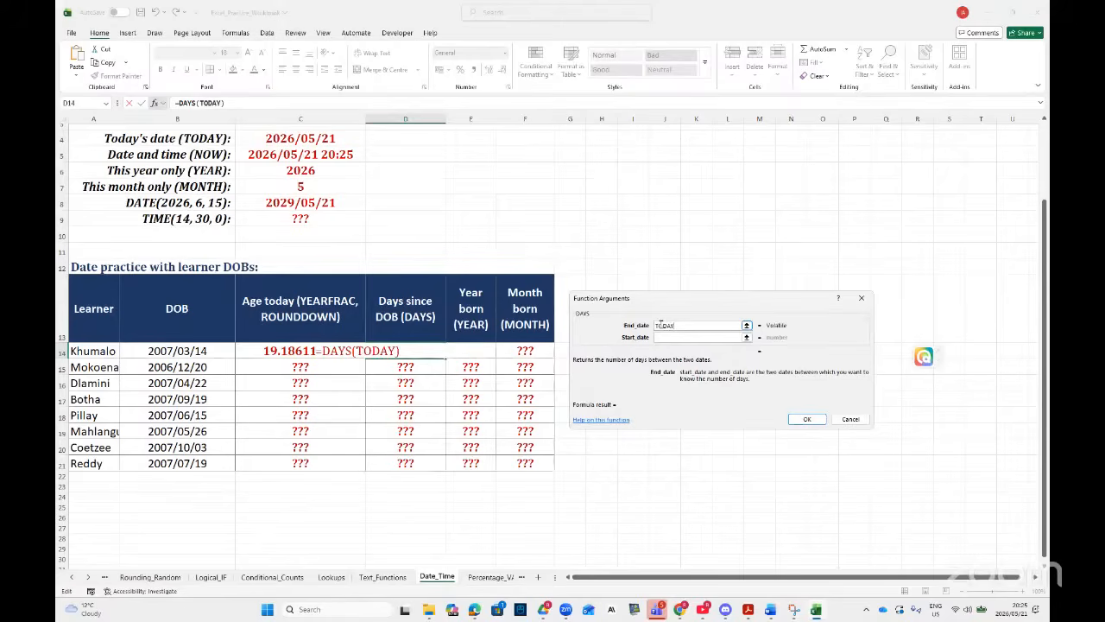
pyautogui.write('(')
pyautogui.click(711, 337)
pyautogui.click(205, 352)
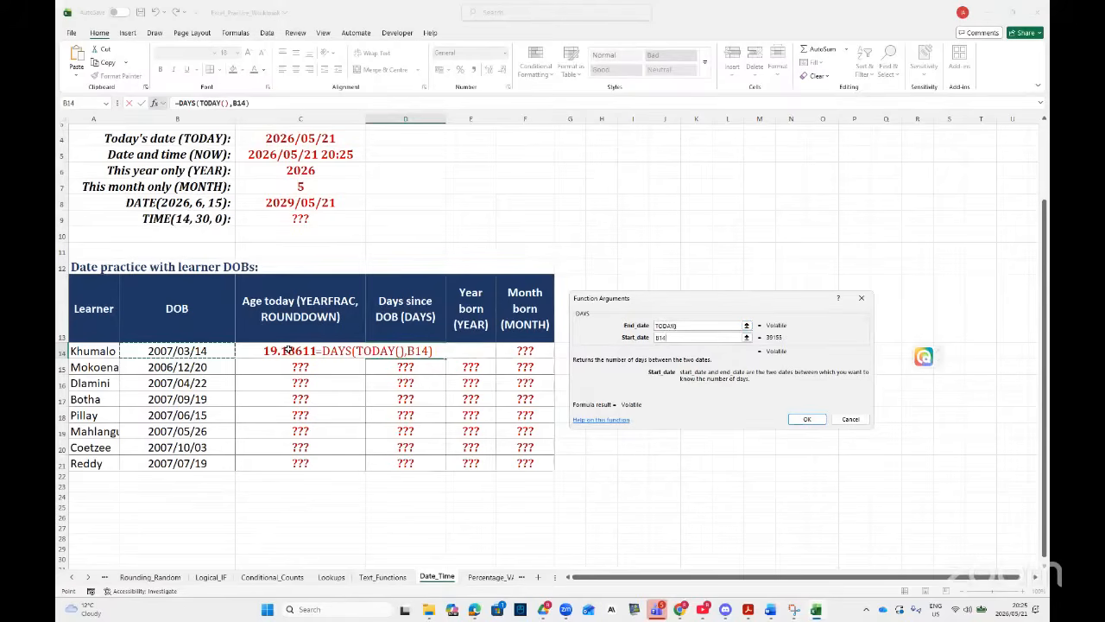
pyautogui.click(802, 420)
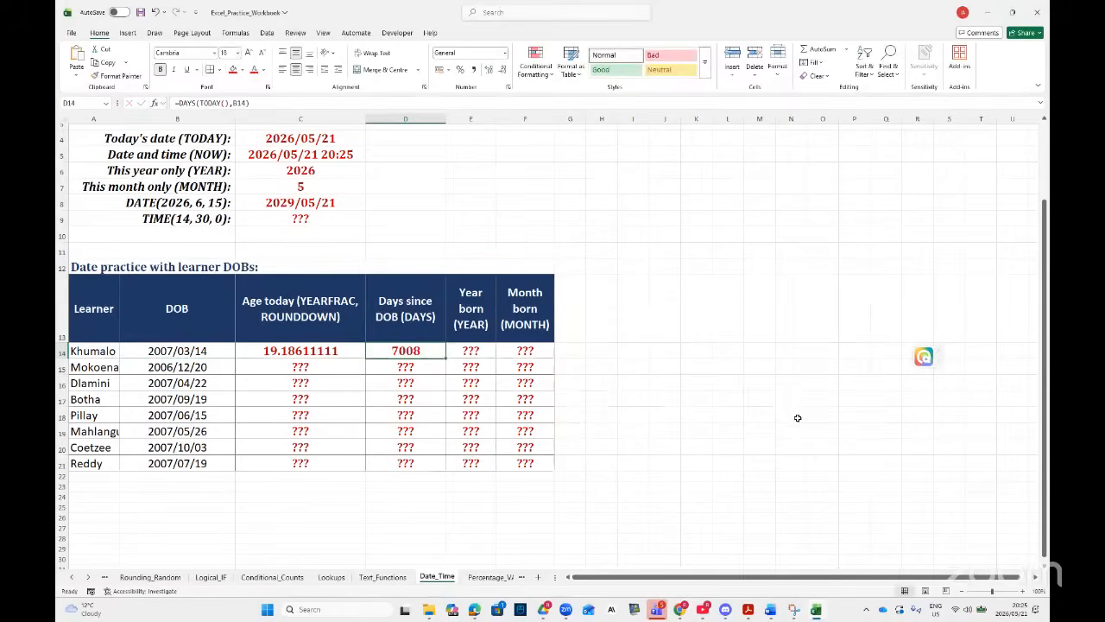
# - Review the arguments of the DAYS formula in D14 and the YEARFRAC formula in C14
pyautogui.doubleClick(426, 349)
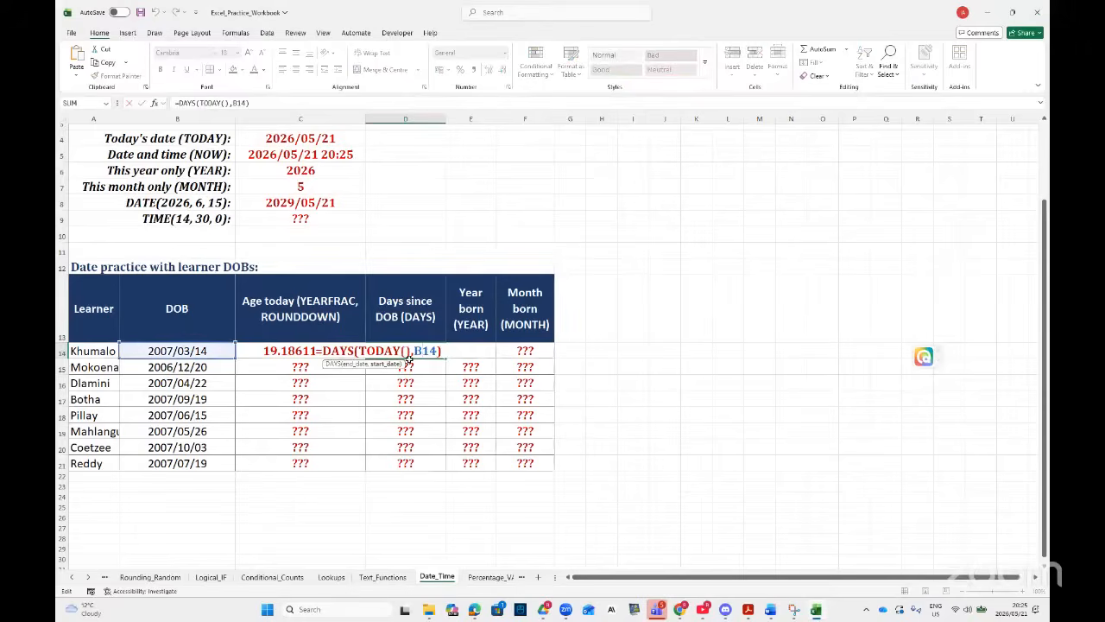
pyautogui.press('Escape')
pyautogui.click(345, 359)
pyautogui.doubleClick(334, 350)
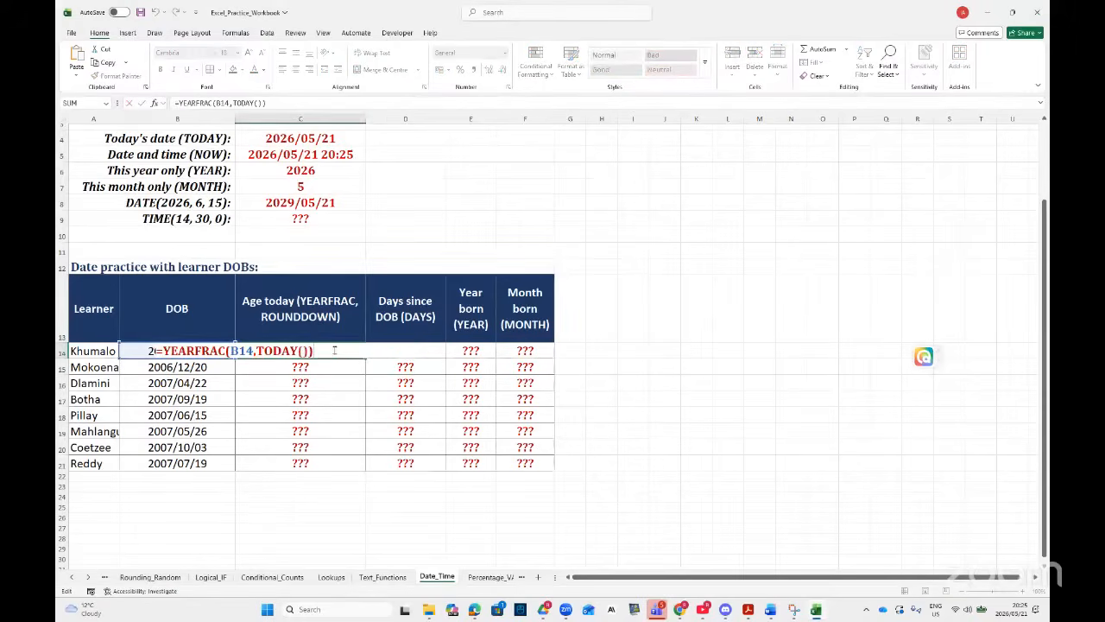
pyautogui.press('Return')
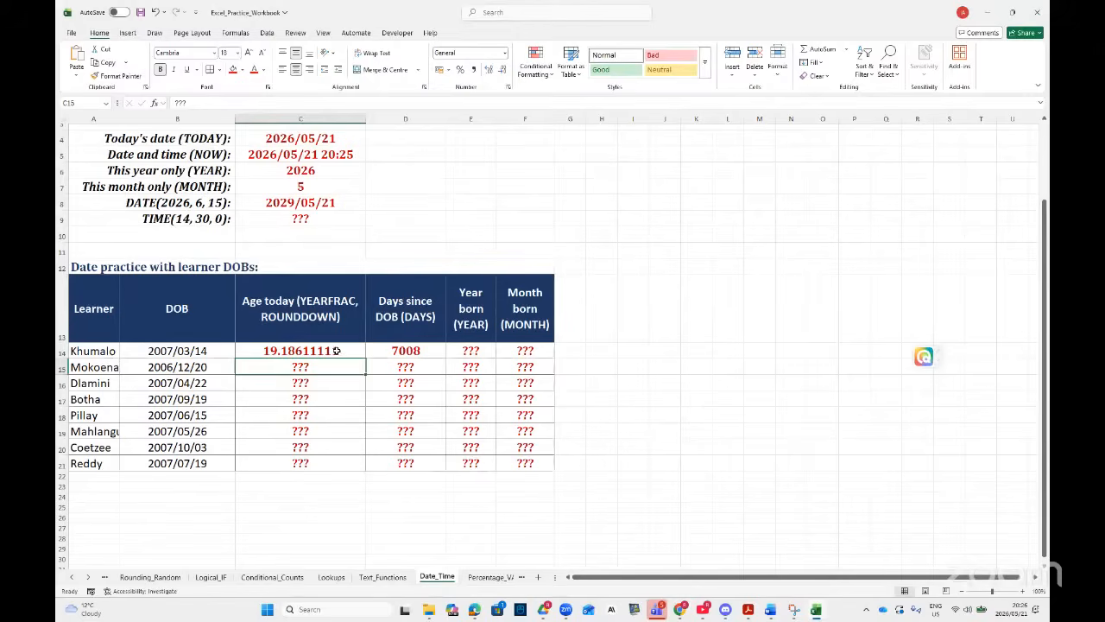
pyautogui.doubleClick(336, 349)
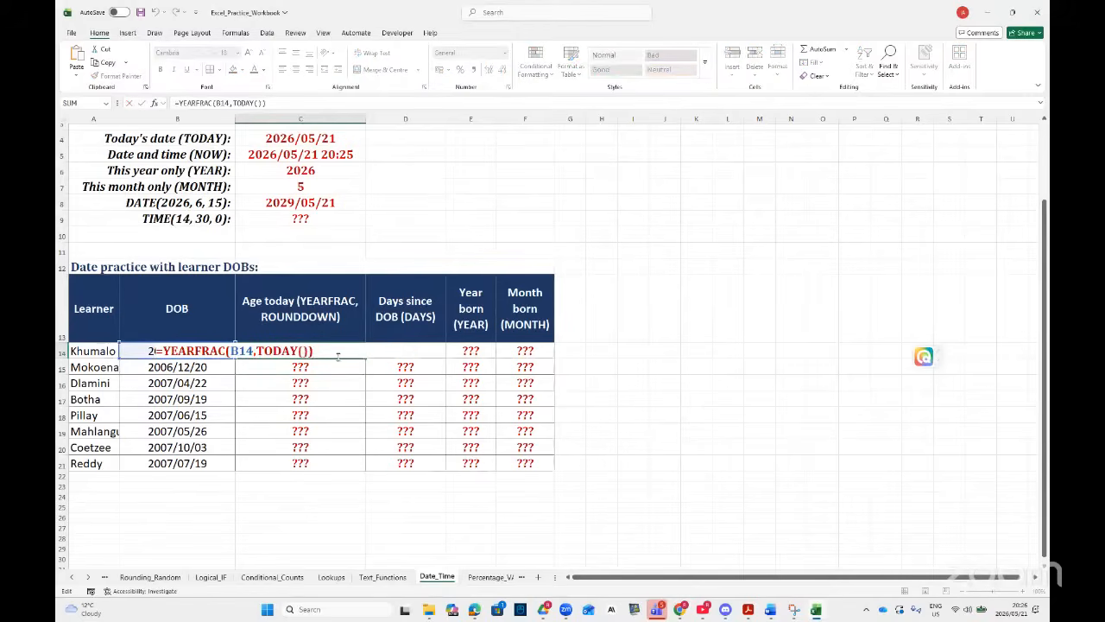
pyautogui.hotkey('ctrl', 'Return')
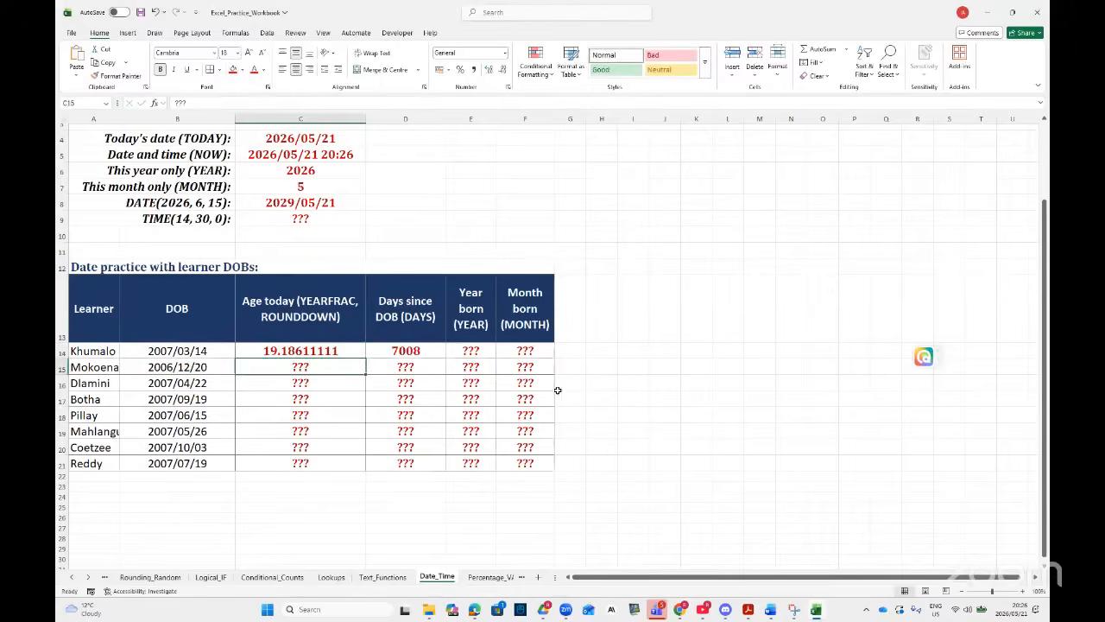
pyautogui.click(669, 410)
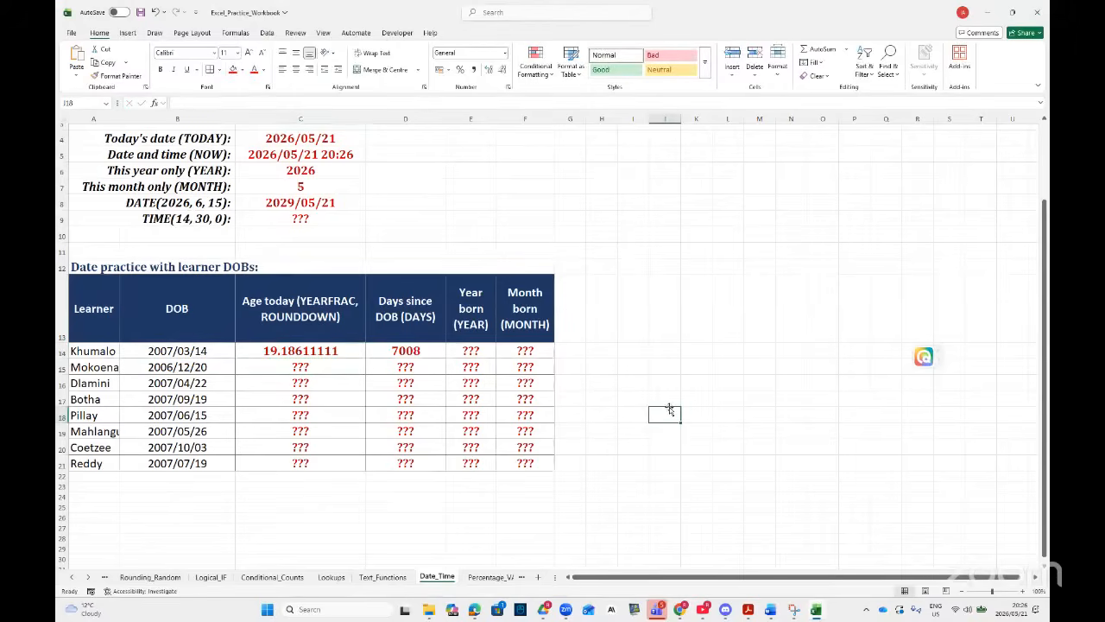
# - View the tasks on the Percentage_VAT and Charts_Sorting sheets and open the Subtotal_Validation sheet
pyautogui.click(491, 577)
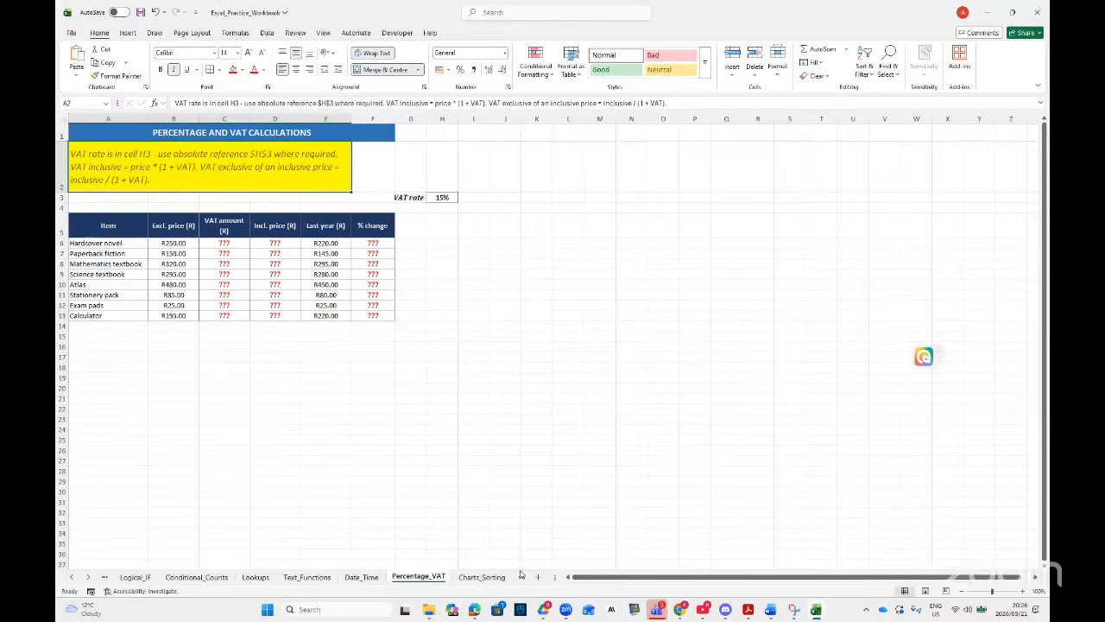
pyautogui.click(484, 577)
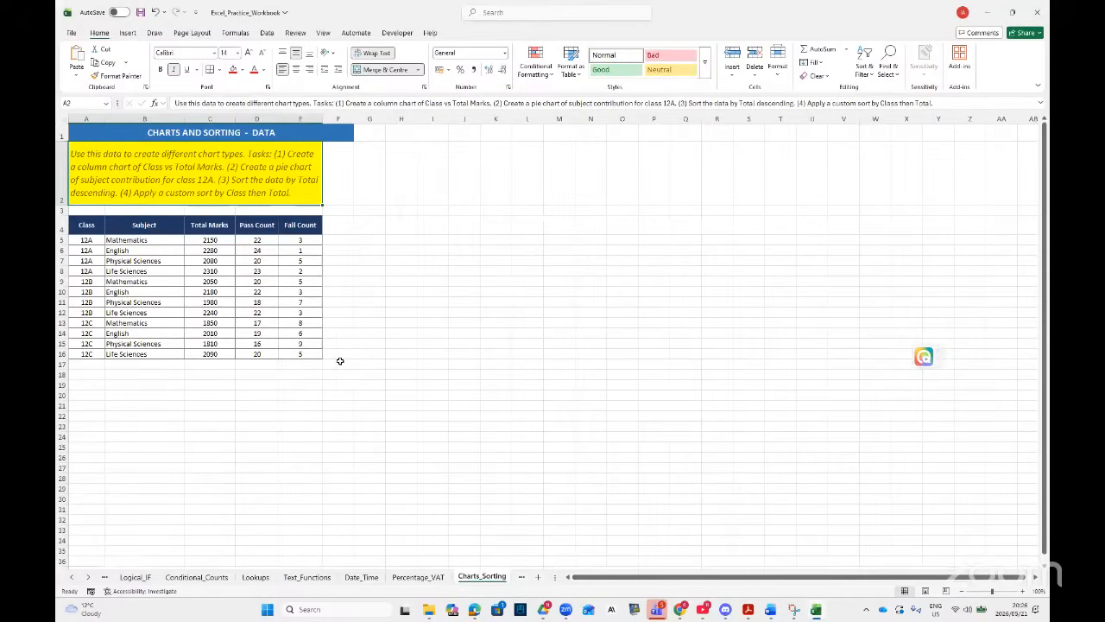
pyautogui.click(521, 580)
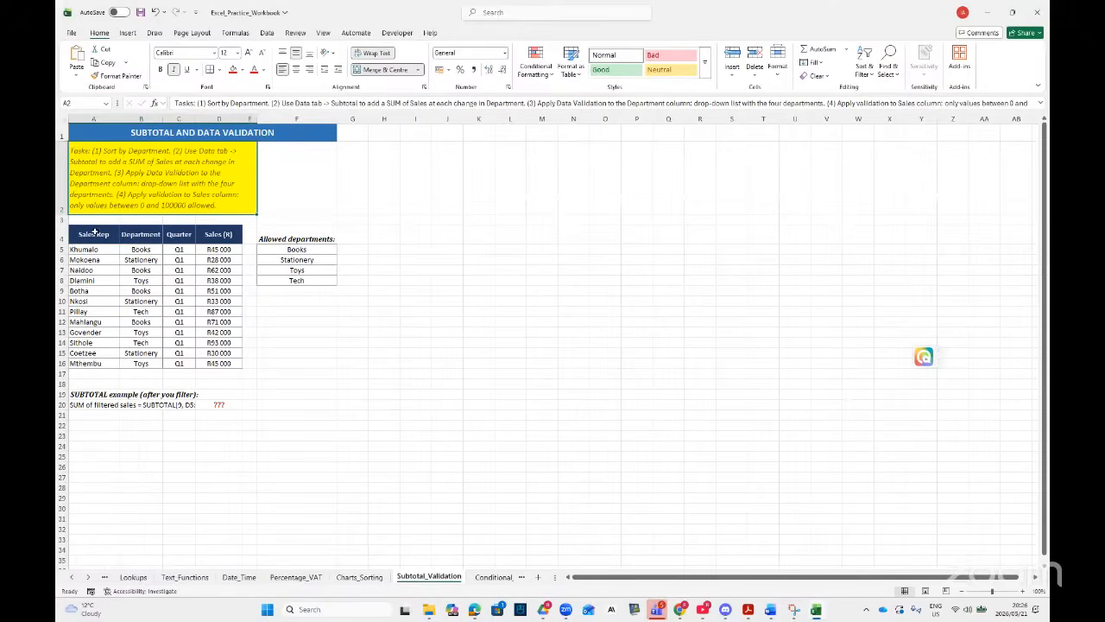
# - Increase the font size of the sales table A4:D16 to 11
pyautogui.moveTo(83, 235); pyautogui.dragTo(224, 364)
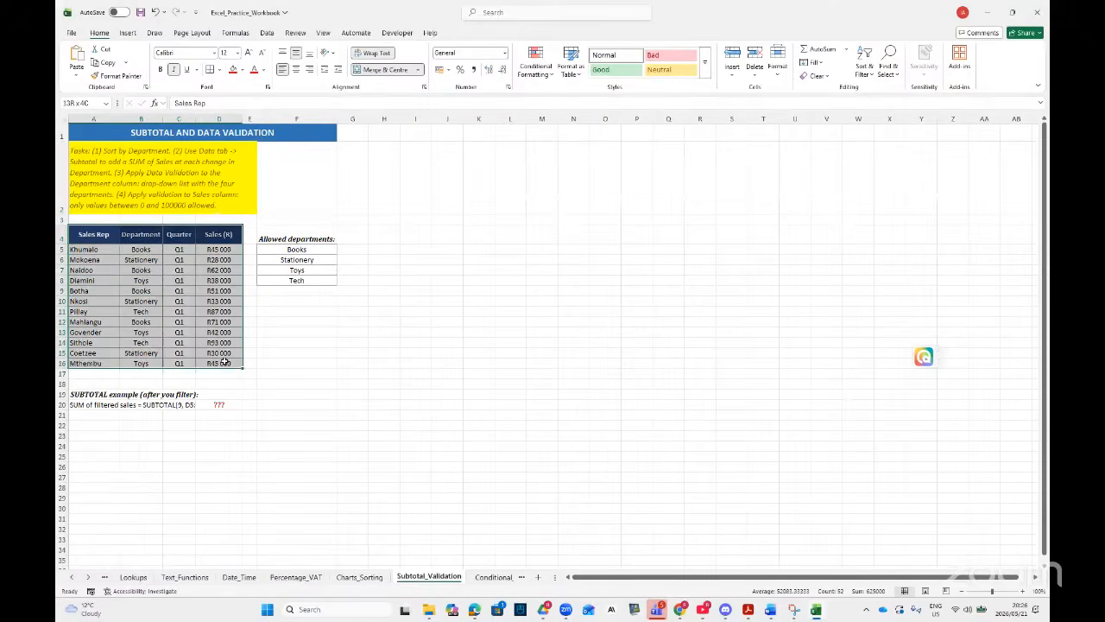
pyautogui.click(248, 52)
pyautogui.click(250, 53)
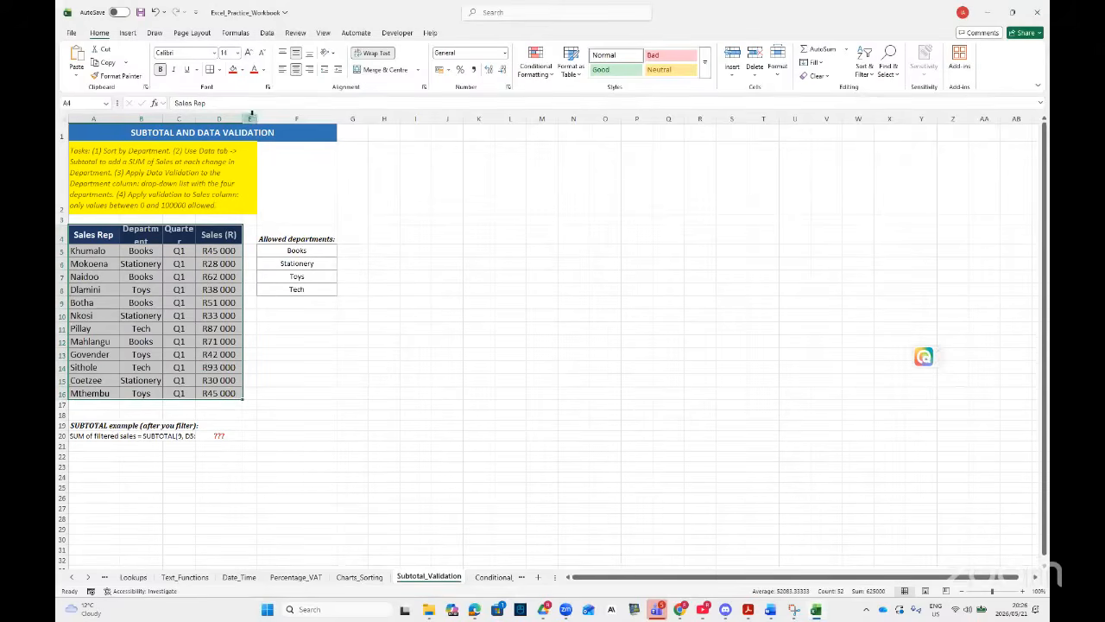
# - Widen columns E and A, and fit columns B and C to their contents
pyautogui.moveTo(253, 118); pyautogui.dragTo(289, 119)
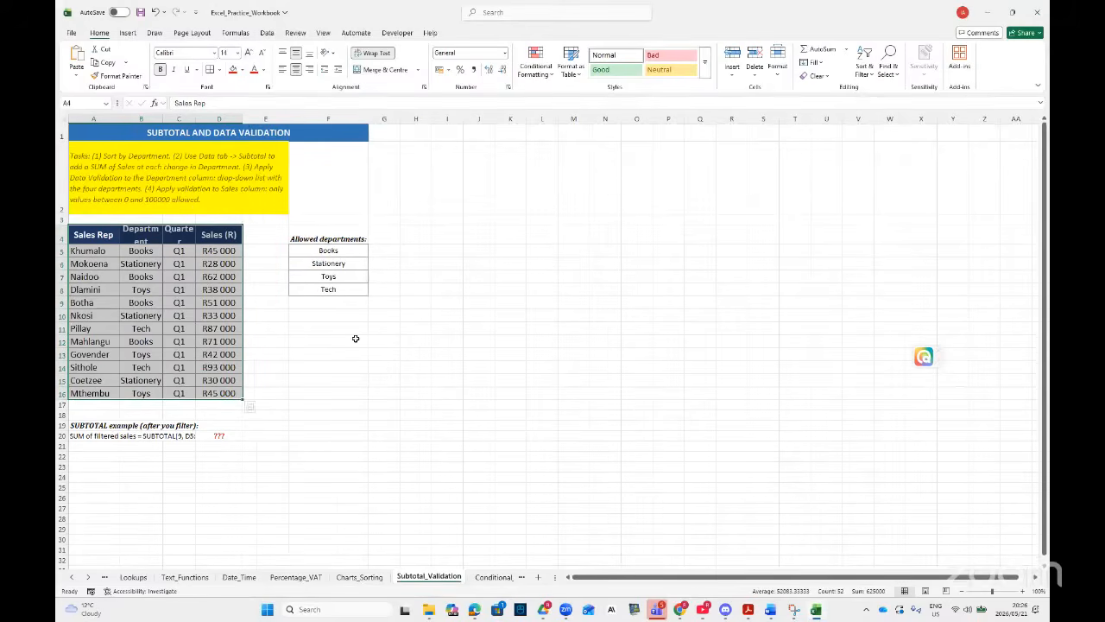
pyautogui.click(383, 392)
pyautogui.doubleClick(195, 115)
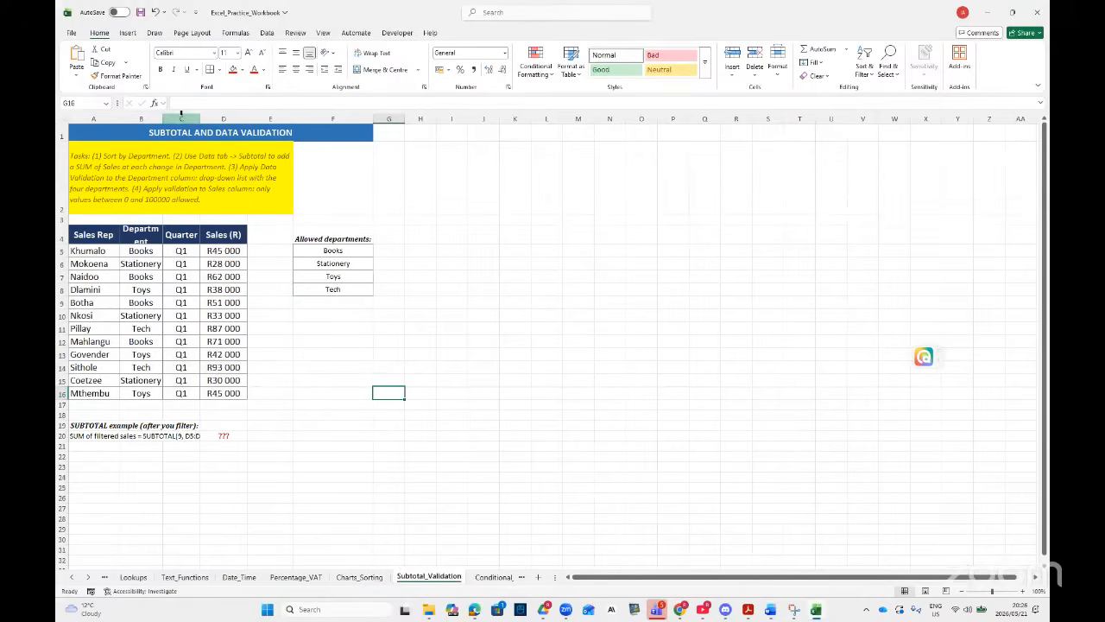
pyautogui.doubleClick(162, 115)
pyautogui.moveTo(119, 115); pyautogui.dragTo(206, 115)
pyautogui.click(688, 413)
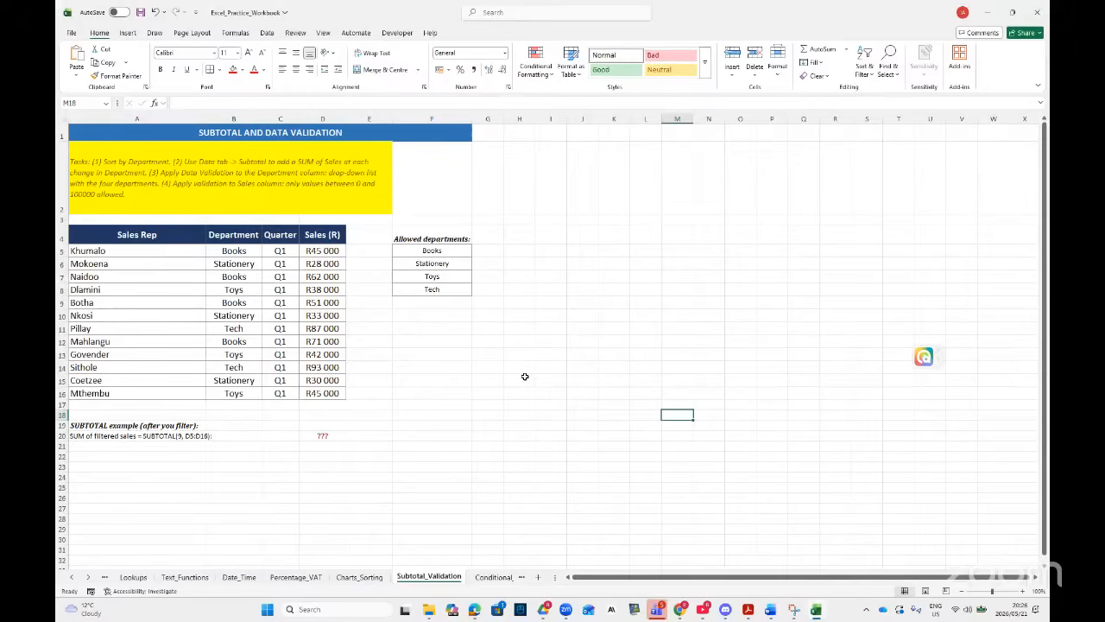
# - Sort the sales table A4:D16 by Department in A to Z order, based on cell values
pyautogui.moveTo(93, 234); pyautogui.dragTo(323, 392)
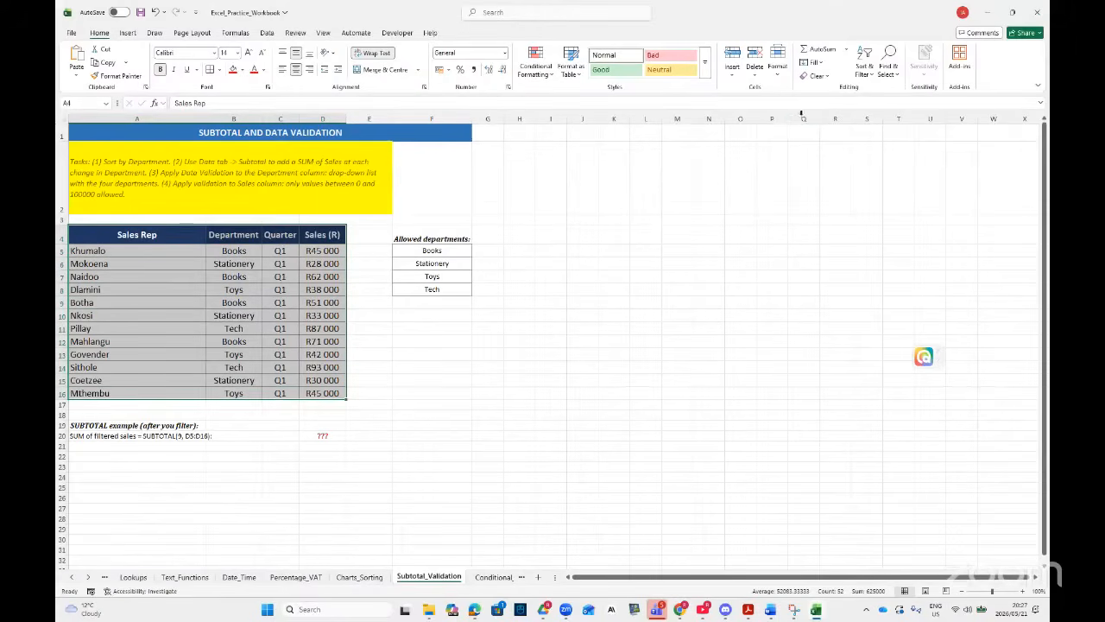
pyautogui.click(595, 13)
pyautogui.write('SORT')
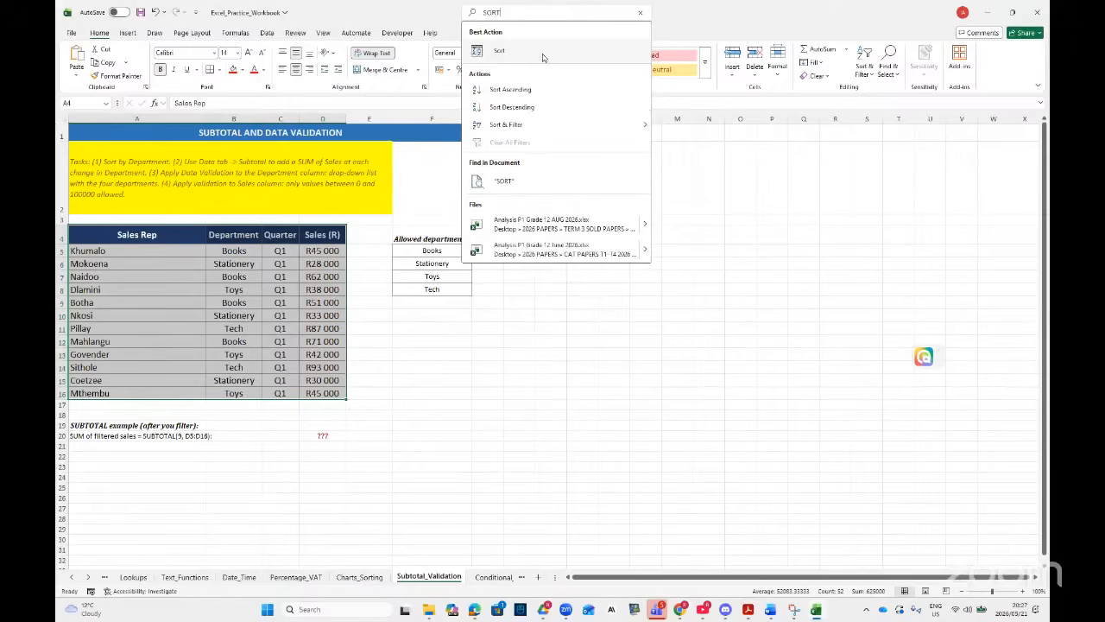
pyautogui.click(499, 50)
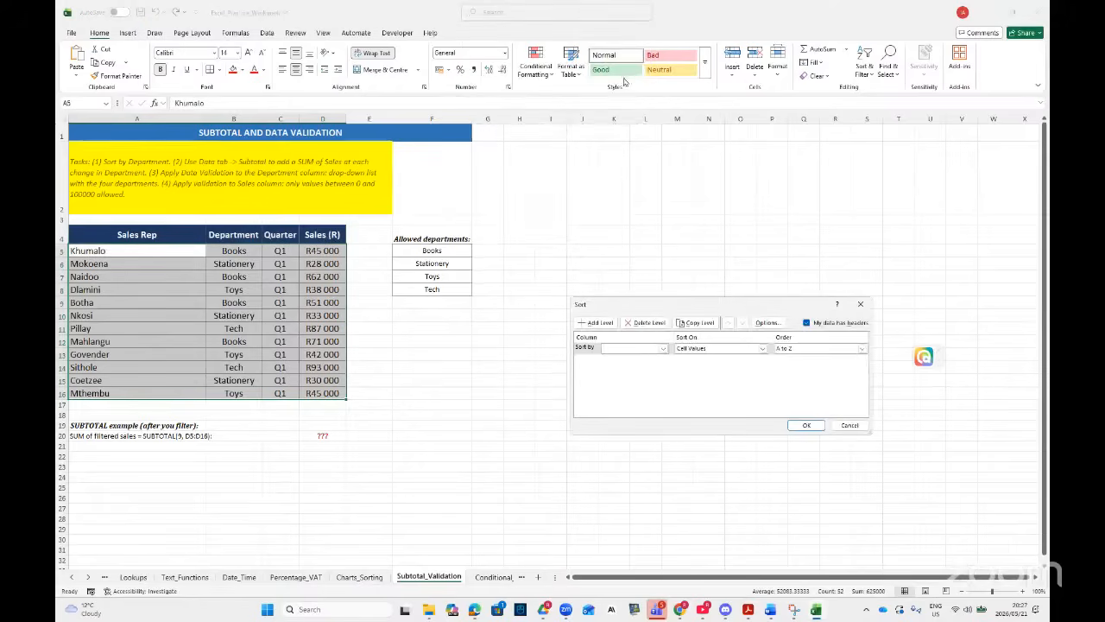
pyautogui.moveTo(680, 307); pyautogui.dragTo(673, 255)
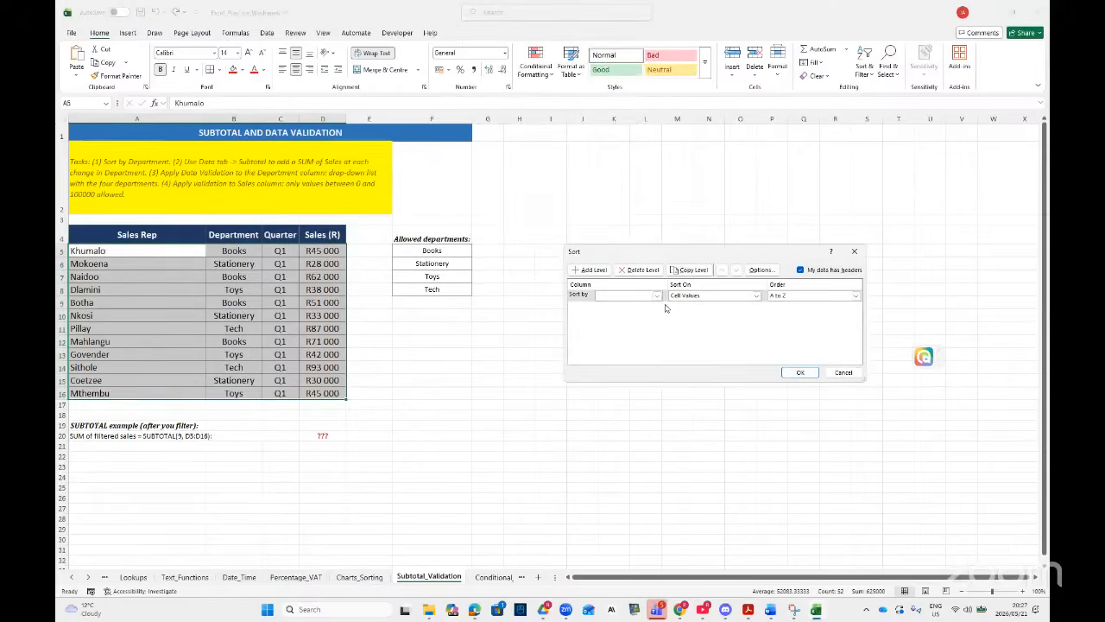
pyautogui.click(656, 295)
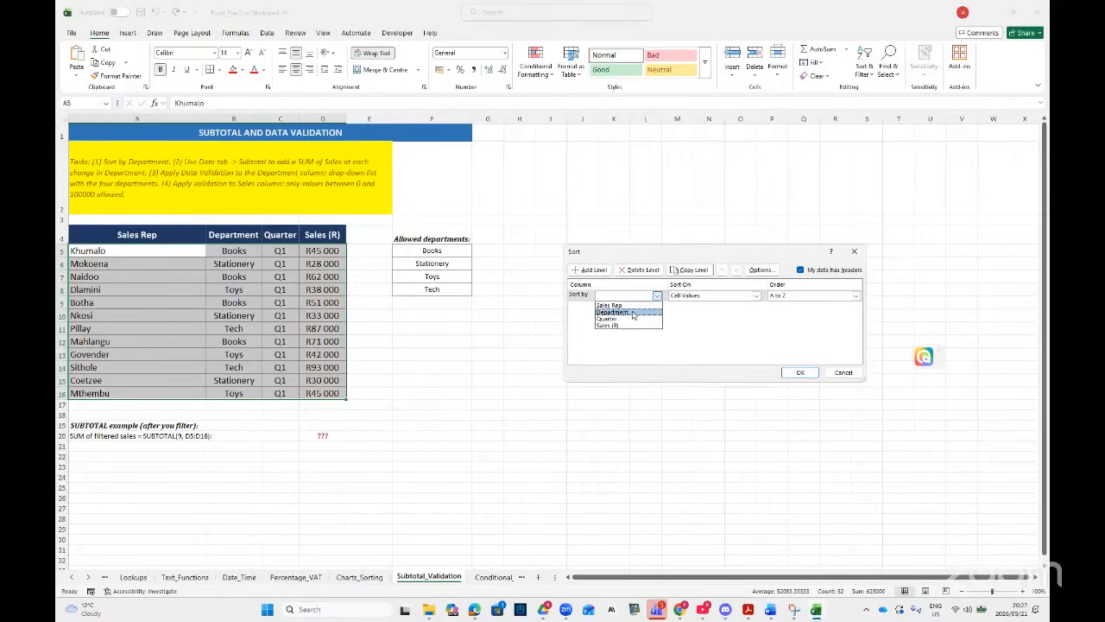
pyautogui.click(636, 312)
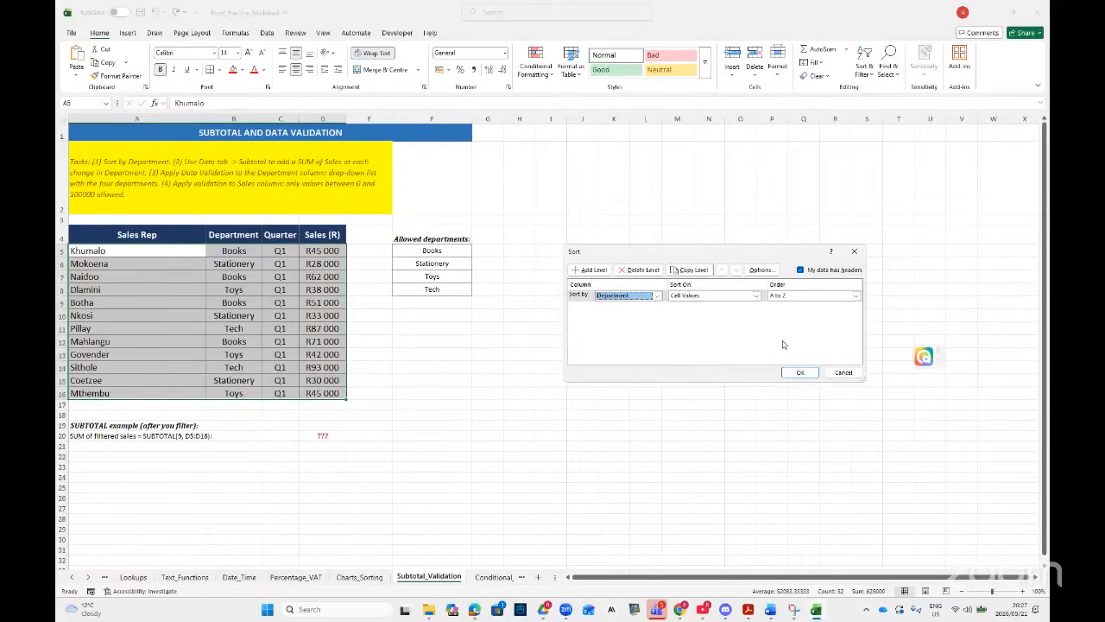
pyautogui.click(800, 372)
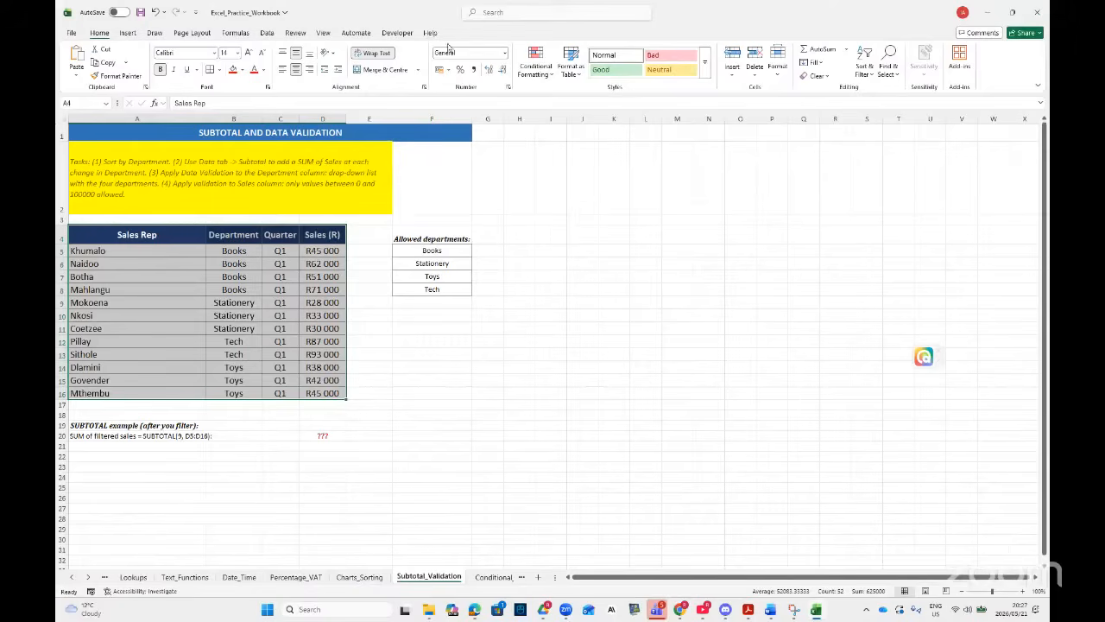
# - Add subtotals to the sales table that average Sales (R) at each change in Department
pyautogui.click(268, 33)
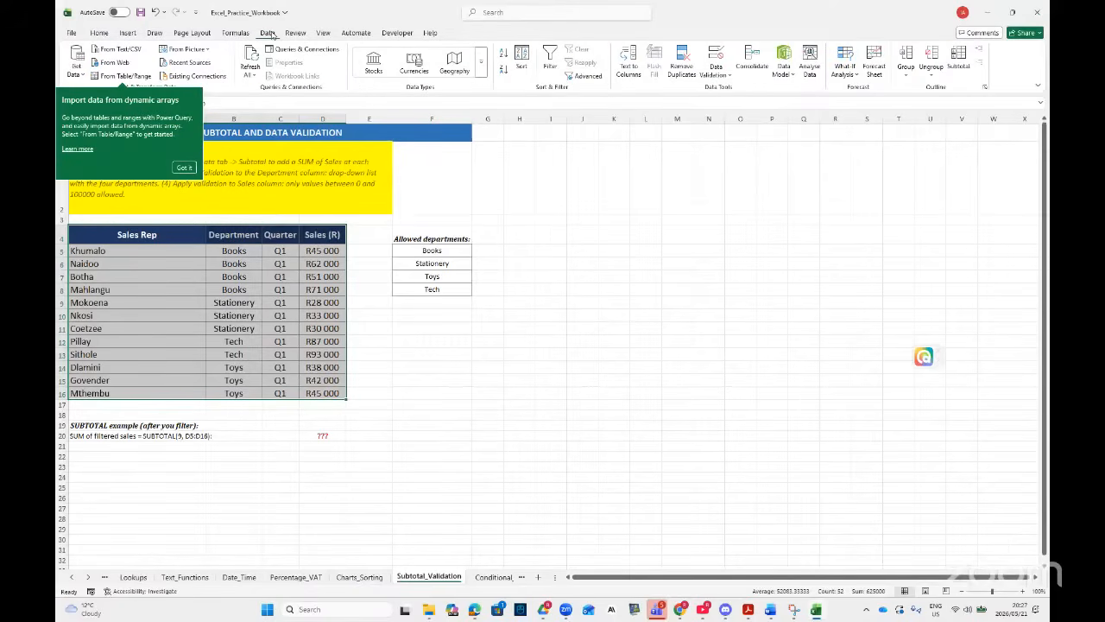
pyautogui.click(956, 57)
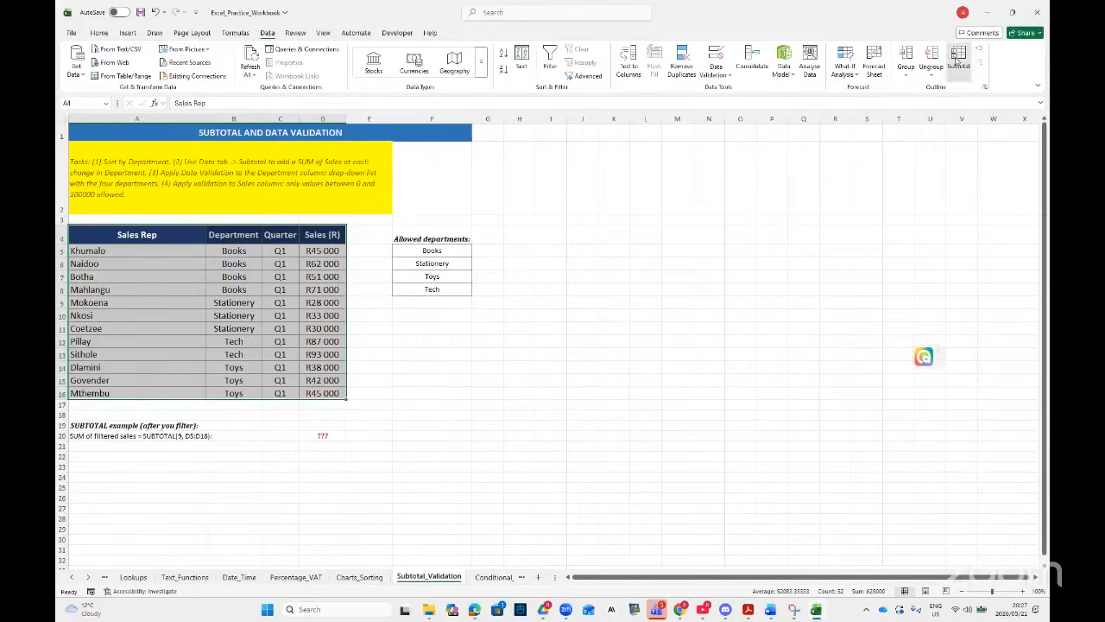
pyautogui.moveTo(707, 227); pyautogui.dragTo(669, 210)
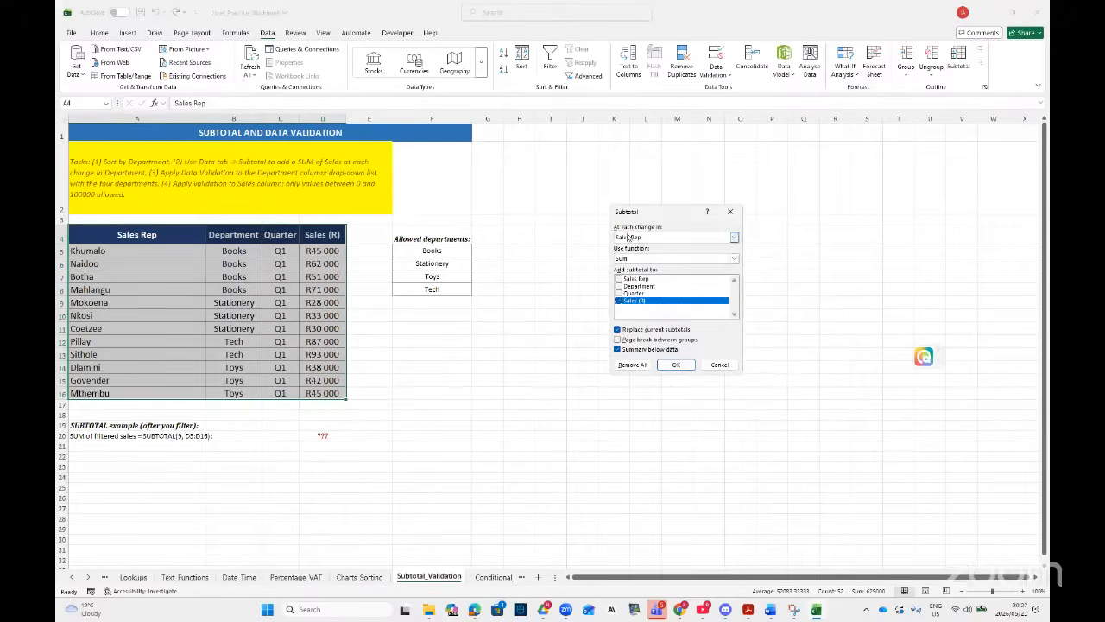
pyautogui.click(734, 241)
pyautogui.click(666, 253)
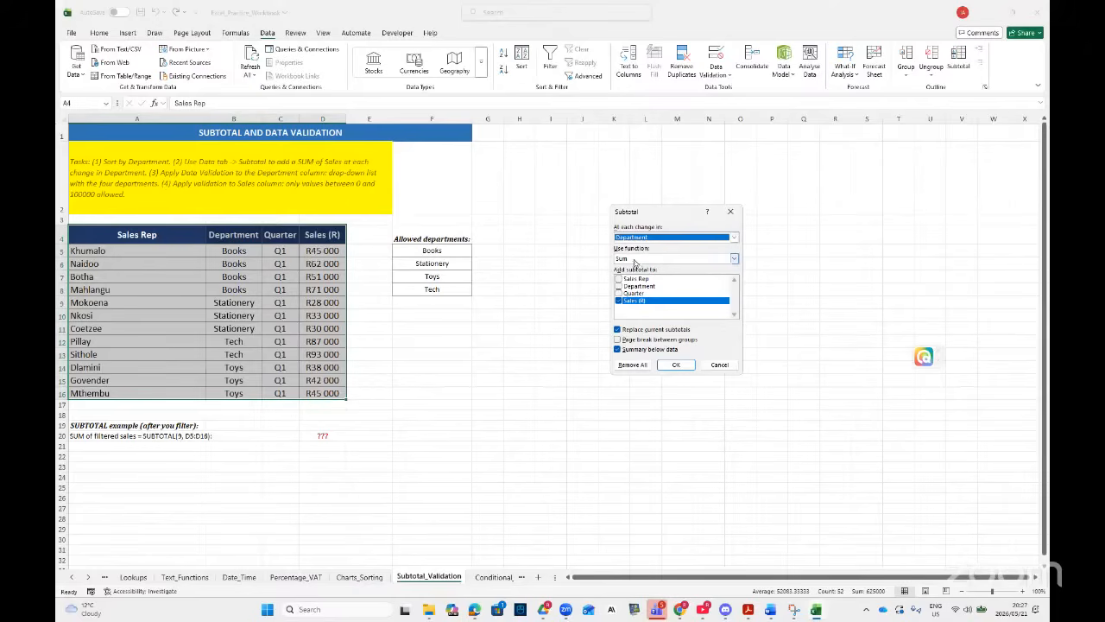
pyautogui.click(732, 259)
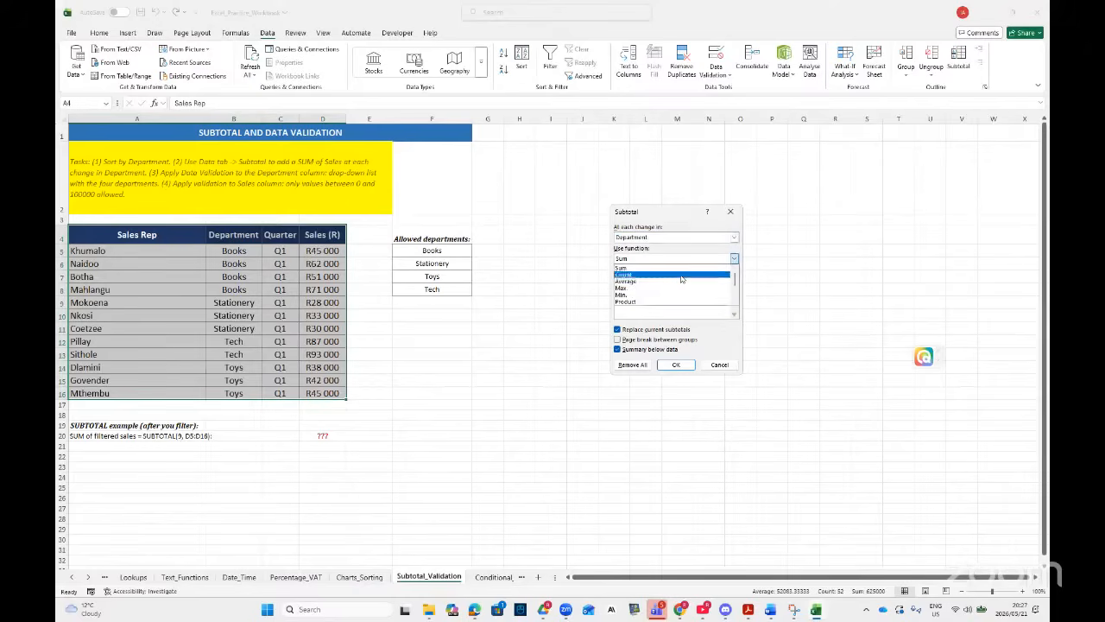
pyautogui.click(675, 281)
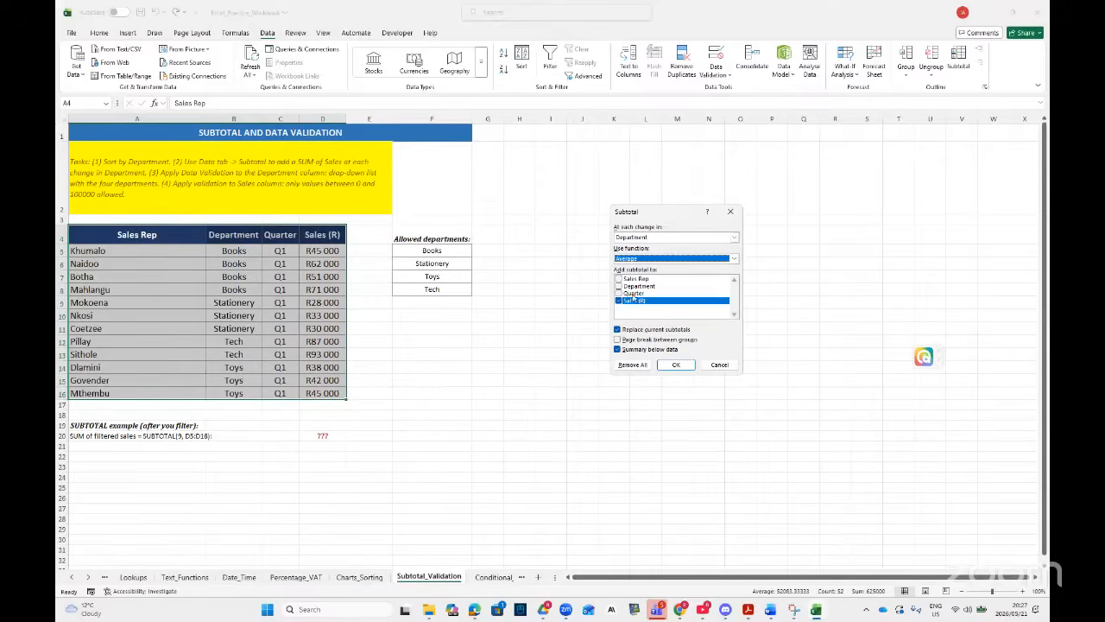
pyautogui.click(618, 301)
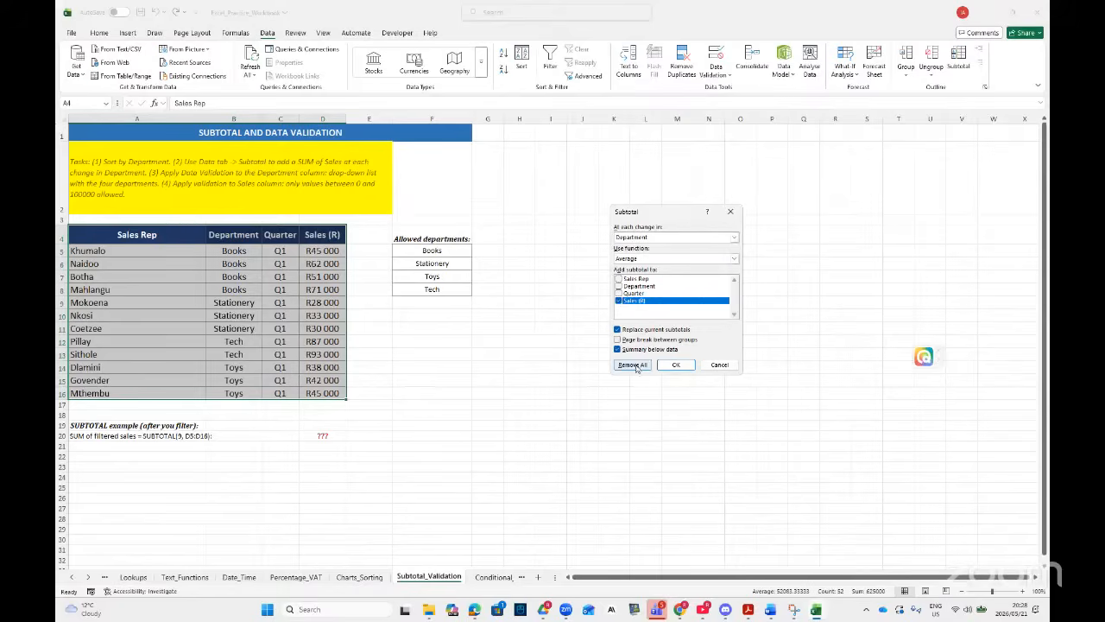
pyautogui.click(676, 364)
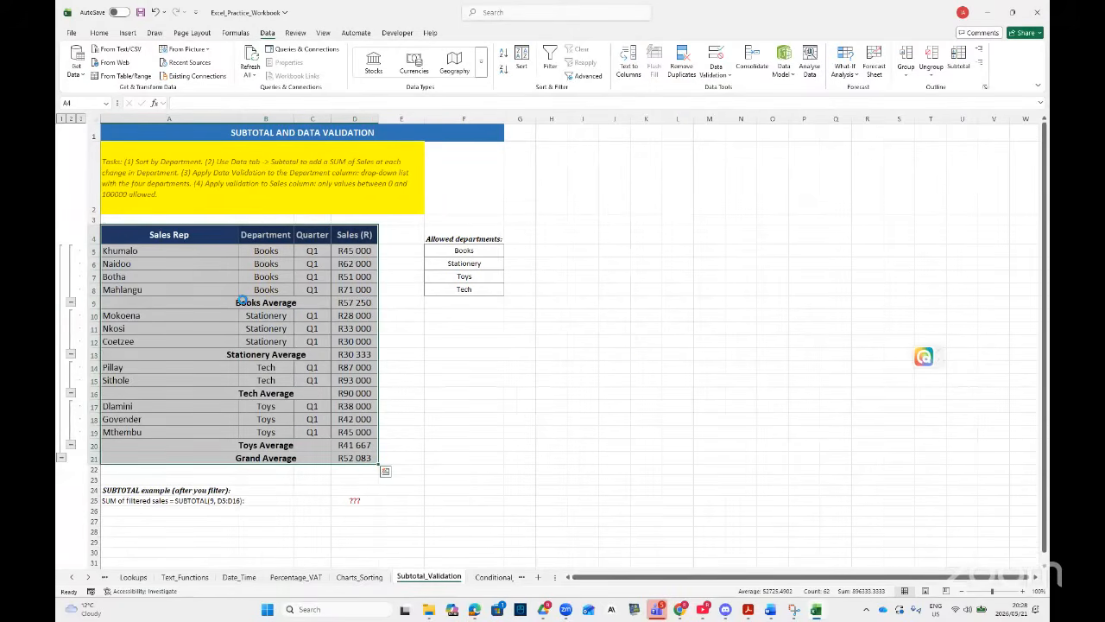
# - Examine the Books Average label and its SUBTOTAL formula in D9
pyautogui.click(360, 306)
pyautogui.click(461, 342)
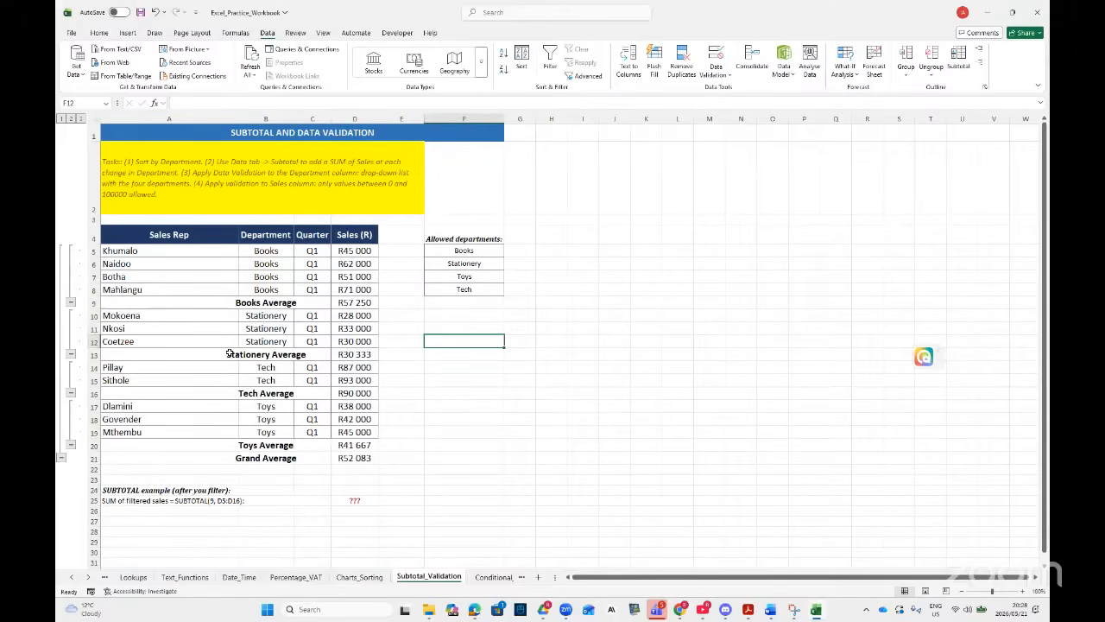
pyautogui.click(273, 305)
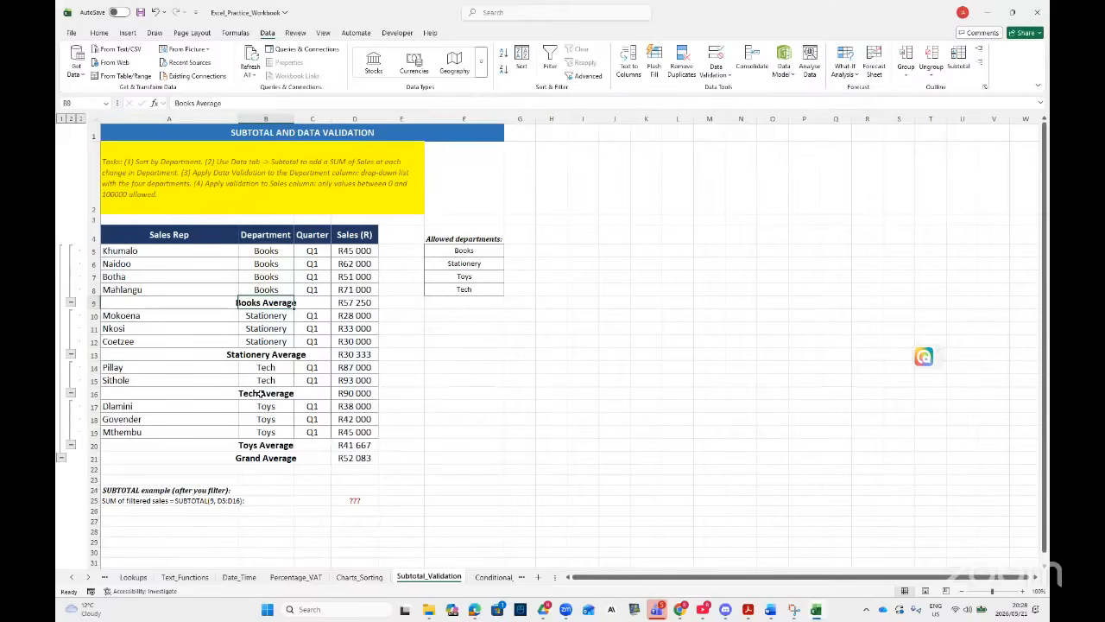
pyautogui.click(355, 303)
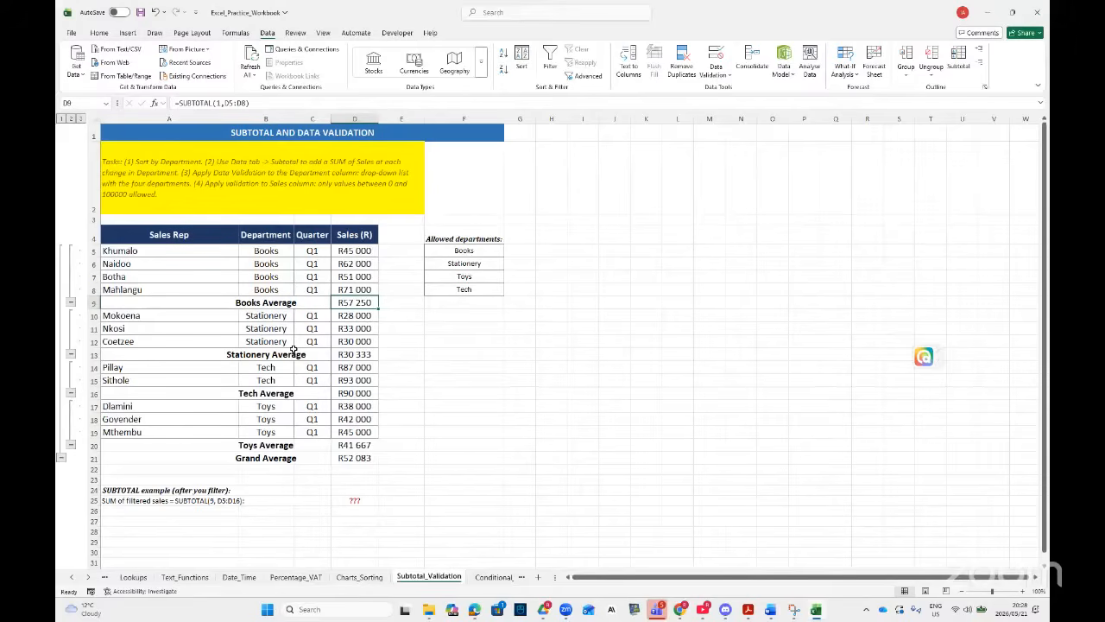
# - Reapply the Department average subtotals to A4:D21 with the summary rows above the data
pyautogui.moveTo(148, 234); pyautogui.dragTo(354, 455)
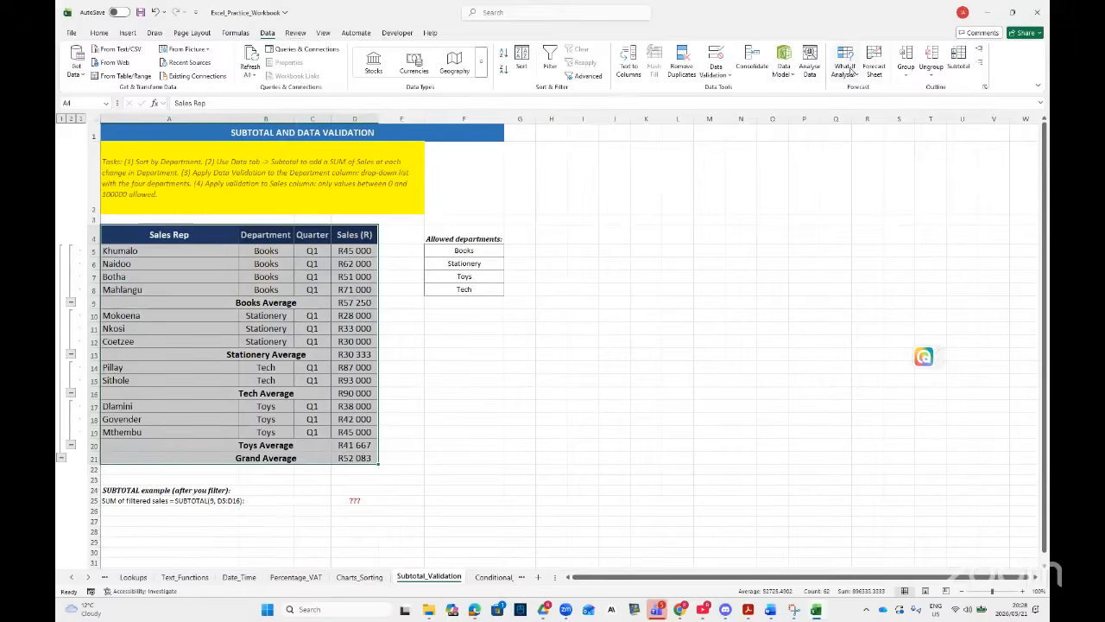
pyautogui.click(958, 60)
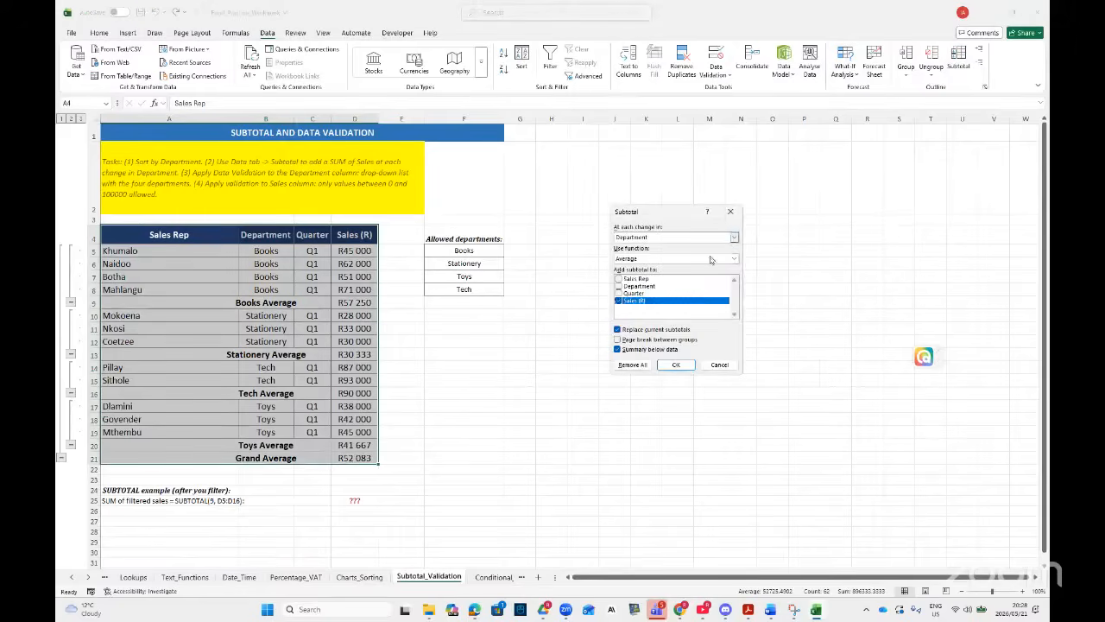
pyautogui.click(619, 350)
pyautogui.click(676, 364)
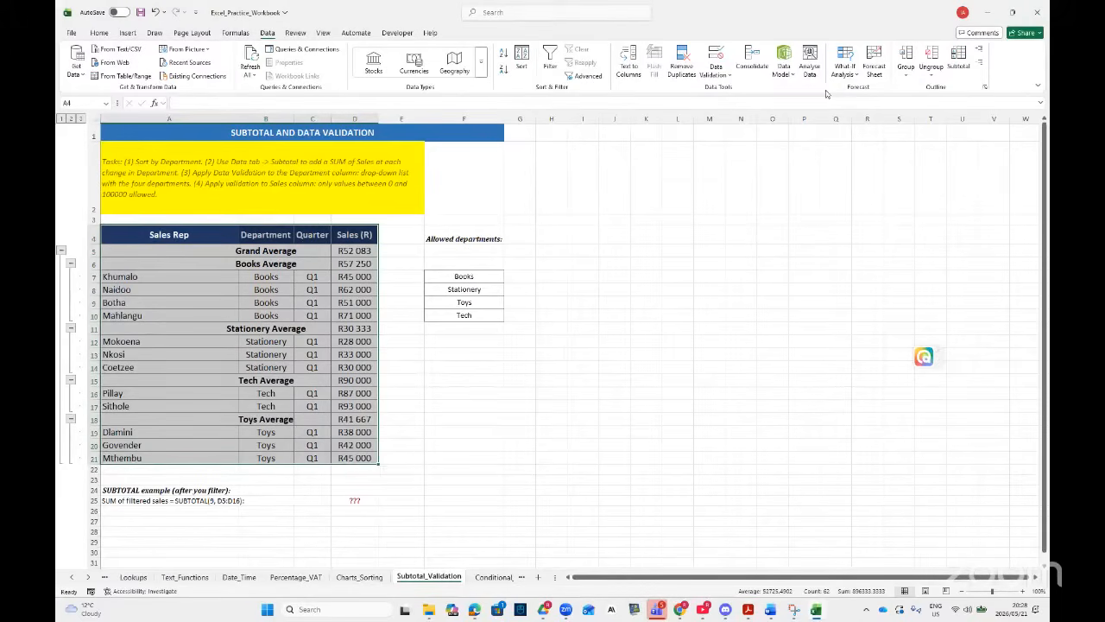
# - Reapply the Department average subtotals with a page break between groups
pyautogui.click(959, 68)
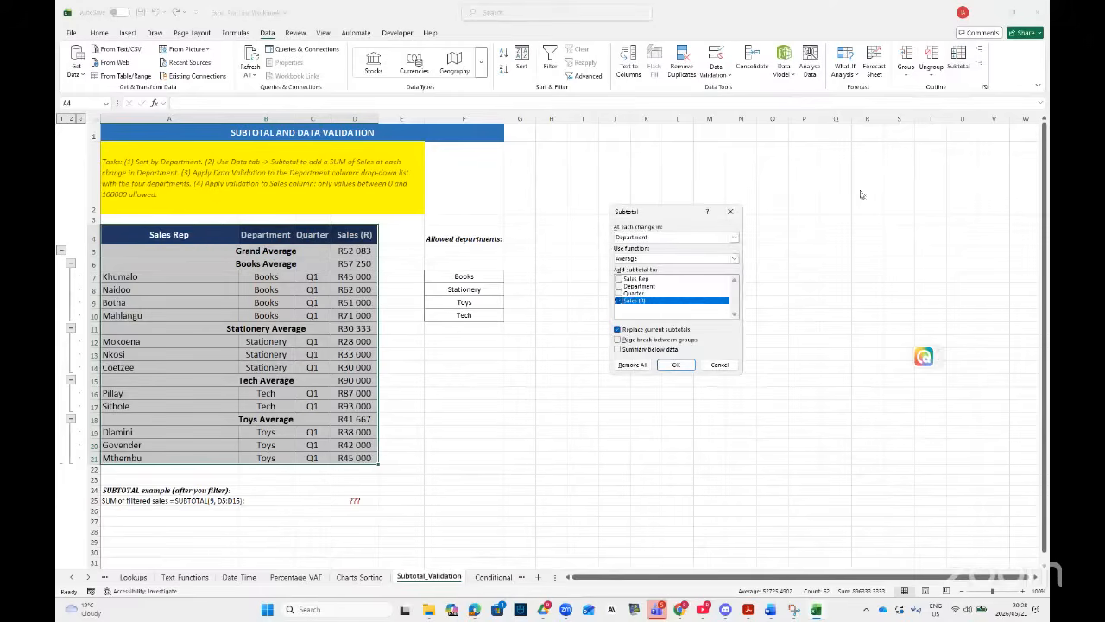
pyautogui.click(647, 346)
pyautogui.click(676, 365)
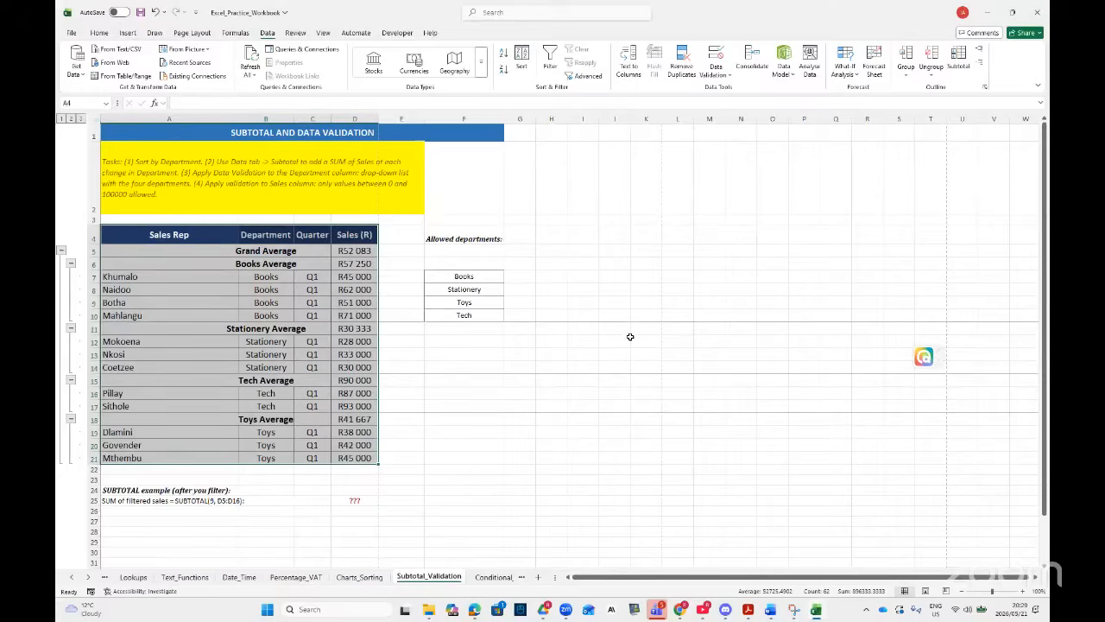
# - Preview the first two printed pages of the subtotalled table, and return to the worksheet
pyautogui.hotkey('ctrl', 'p')
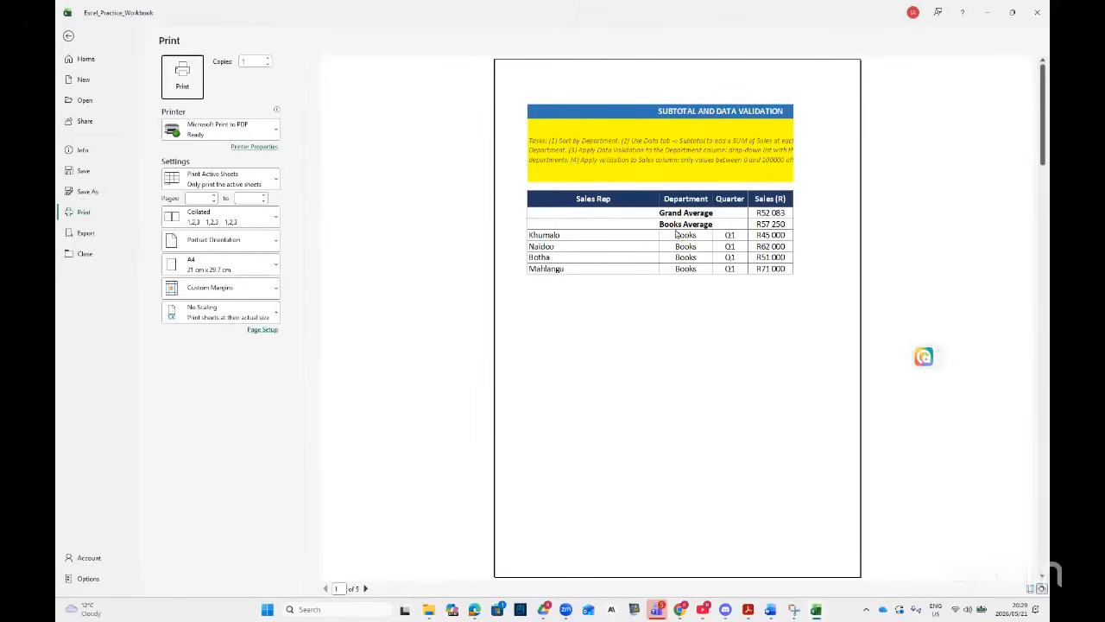
pyautogui.click(366, 588)
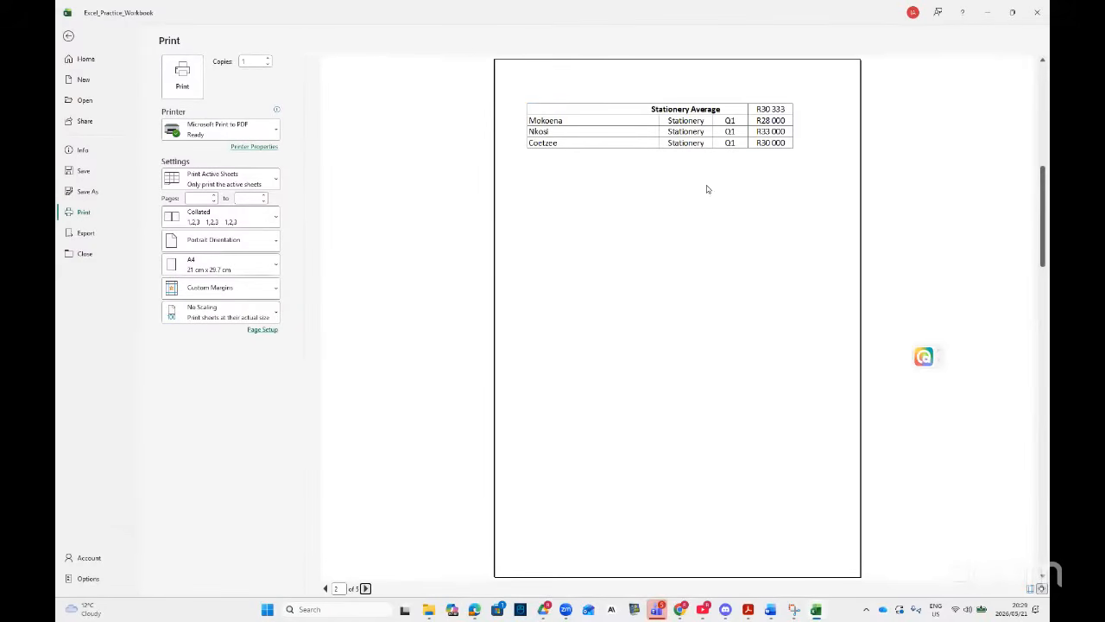
pyautogui.click(68, 36)
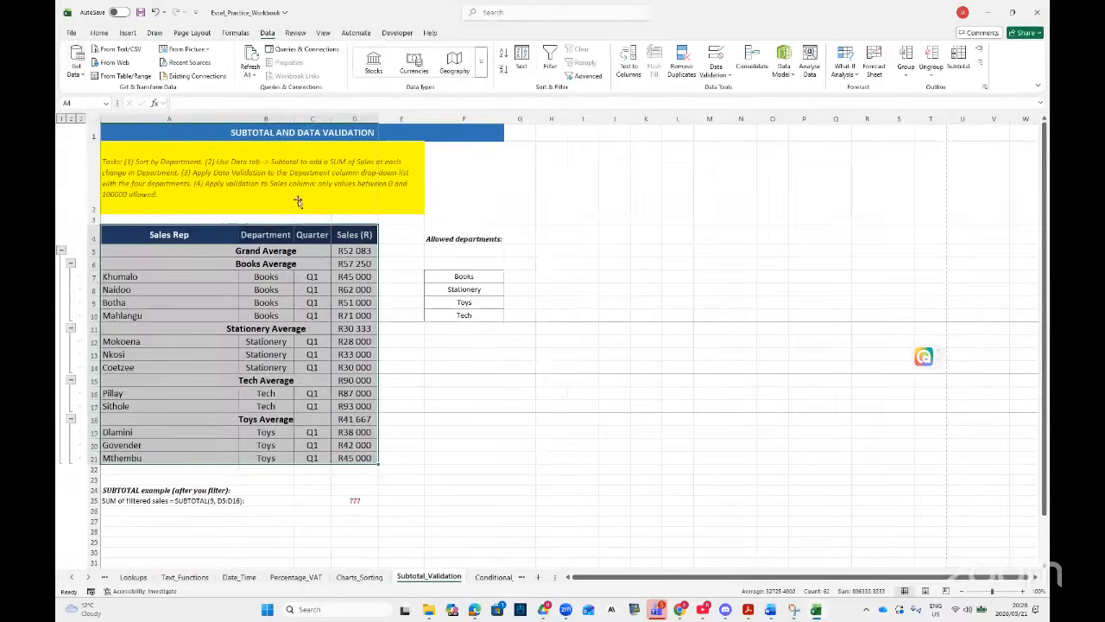
pyautogui.click(409, 352)
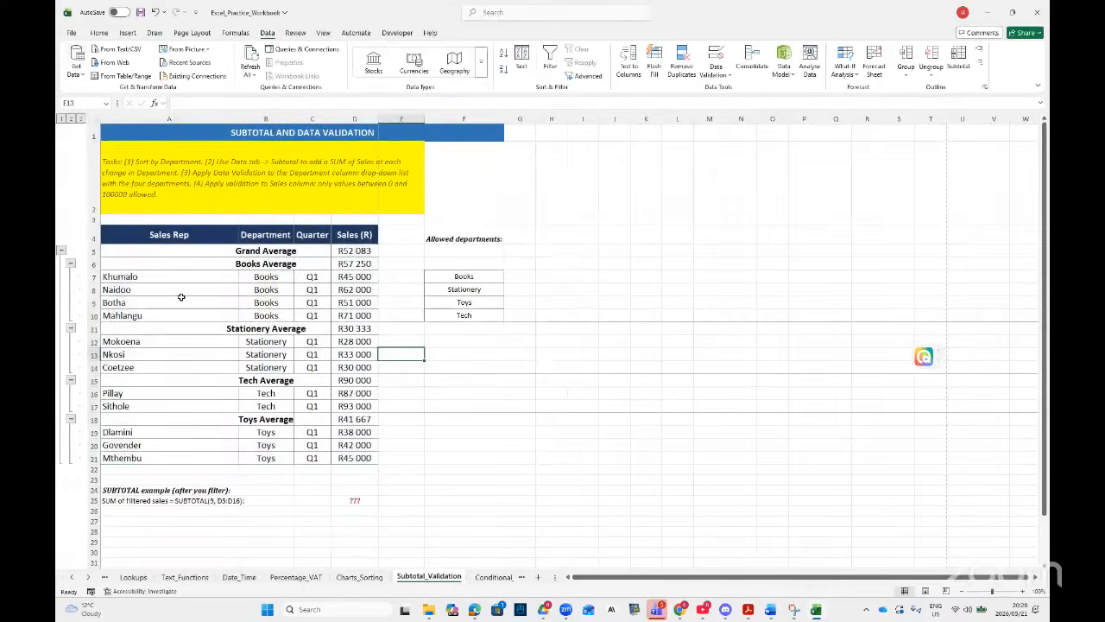
pyautogui.click(153, 264)
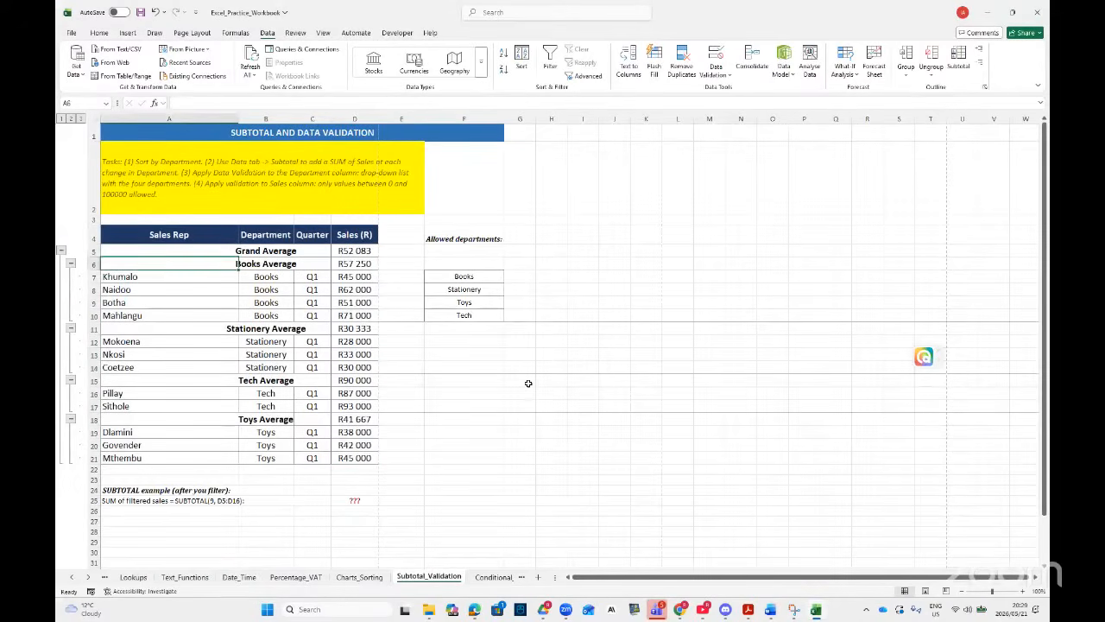
# - Collapse the Books, Stationery, Tech and Toys groups, then collapse and re-expand the Grand Average group
pyautogui.click(71, 264)
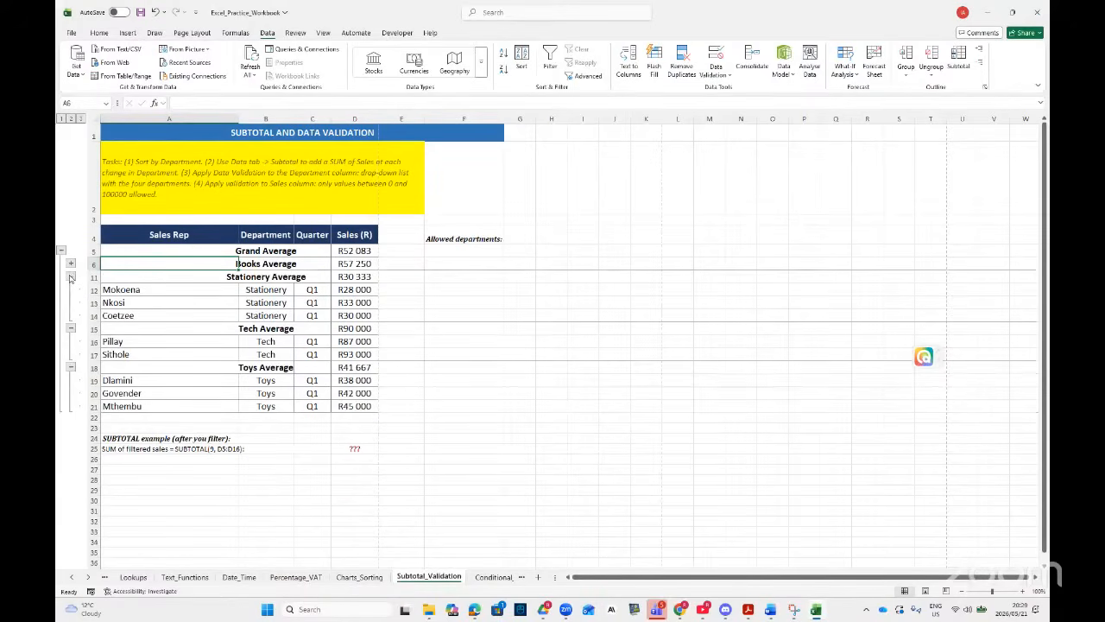
pyautogui.click(70, 277)
pyautogui.click(71, 291)
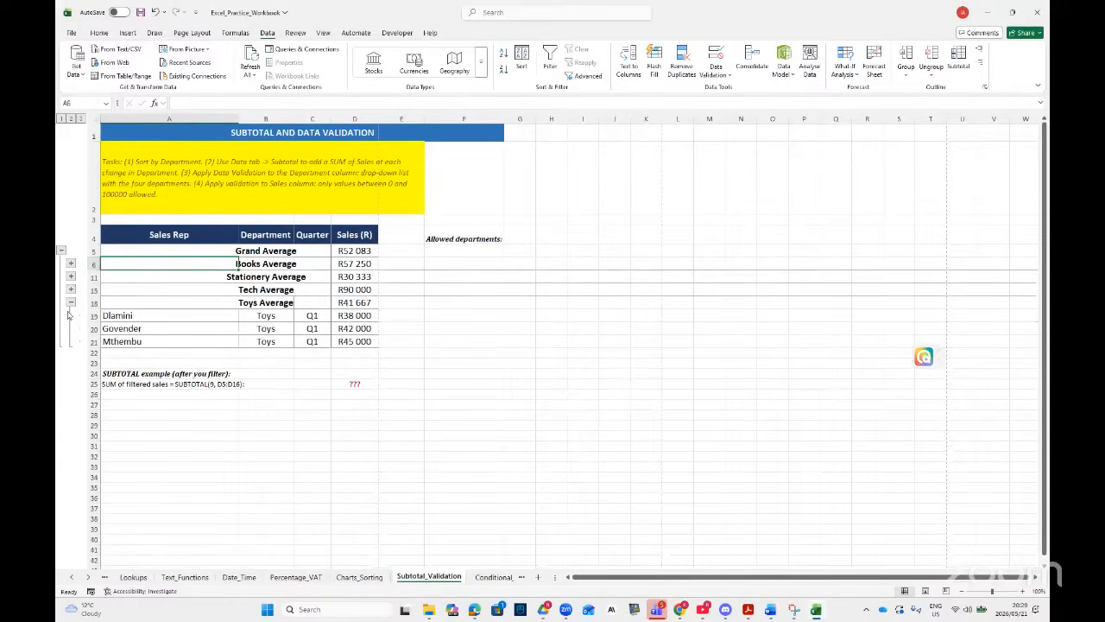
pyautogui.click(71, 303)
pyautogui.click(61, 251)
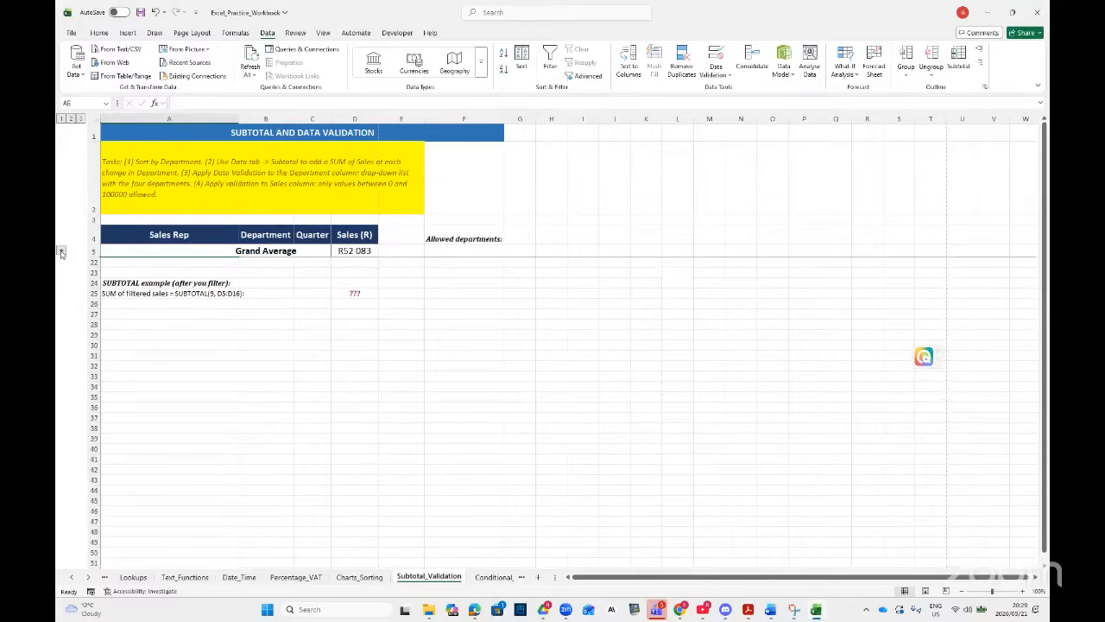
pyautogui.click(61, 252)
pyautogui.click(547, 333)
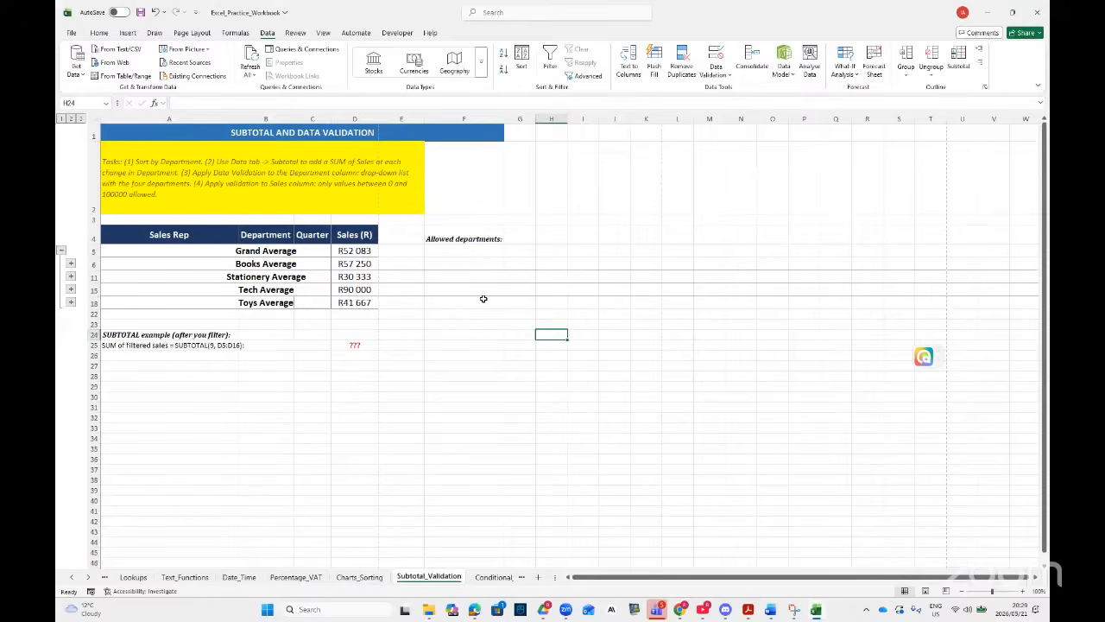
pyautogui.click(475, 242)
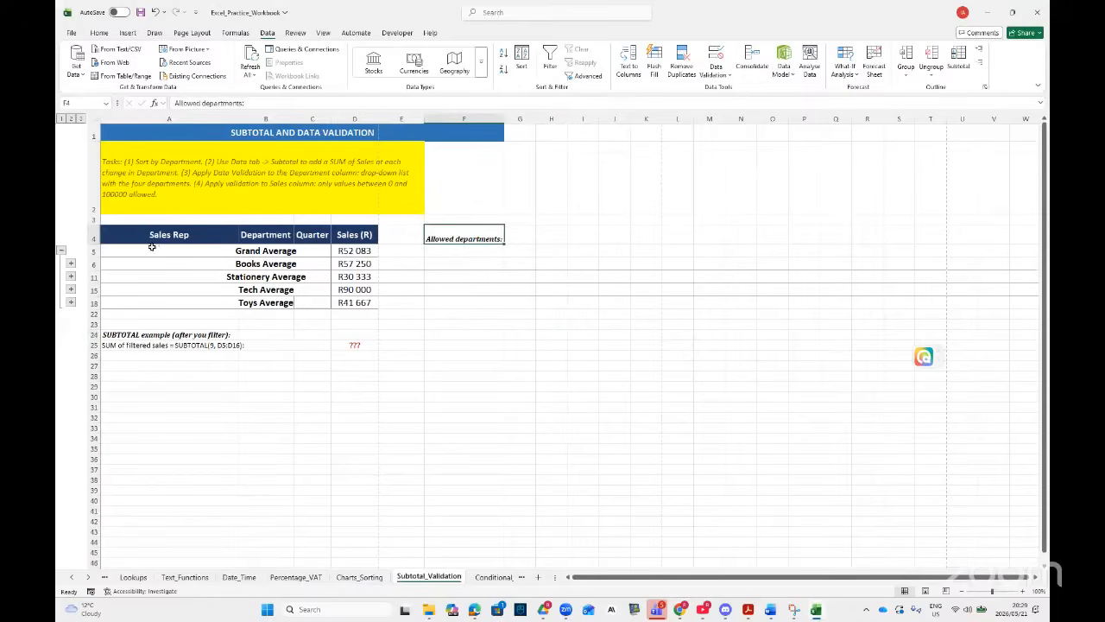
# - Undo the group collapsing and all the average subtotals, back to the sorted sales table
pyautogui.click(156, 13)
pyautogui.click(156, 13)
pyautogui.click(157, 13)
pyautogui.click(156, 13)
pyautogui.click(156, 13)
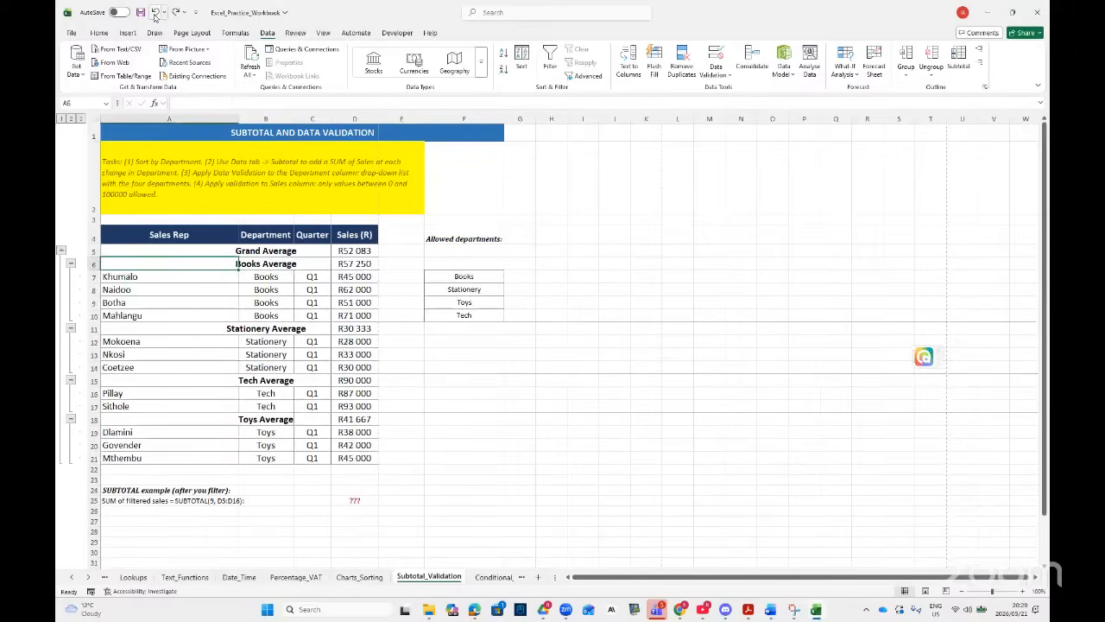
pyautogui.click(157, 13)
pyautogui.click(156, 13)
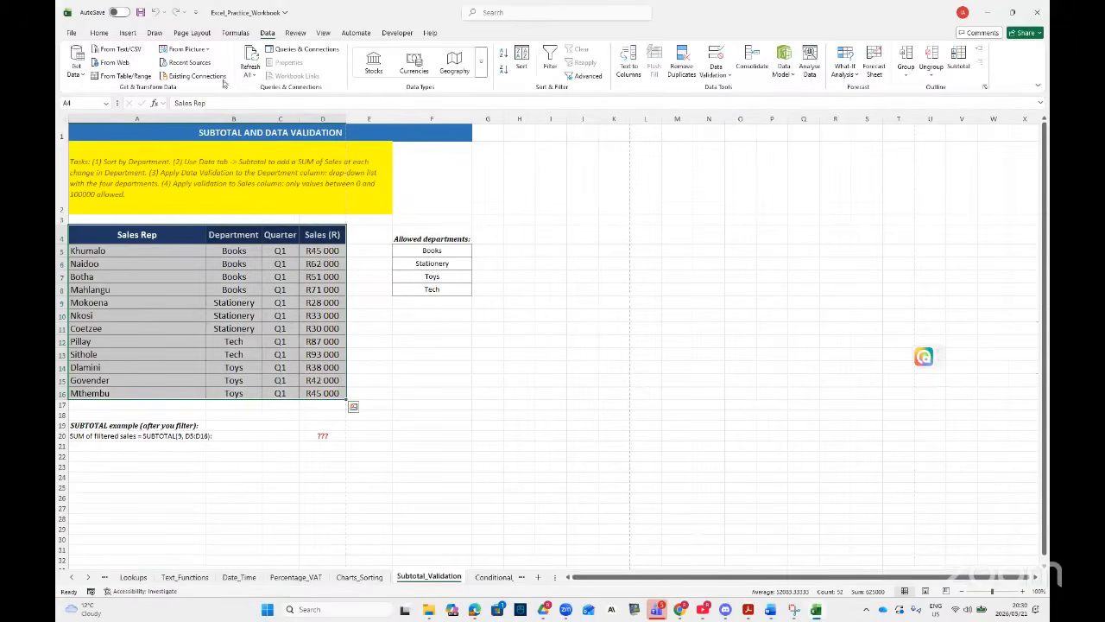
# - Apply list data validation to the Department cells B5:B16, using the allowed departments in F5:F8 as the source
pyautogui.click(546, 298)
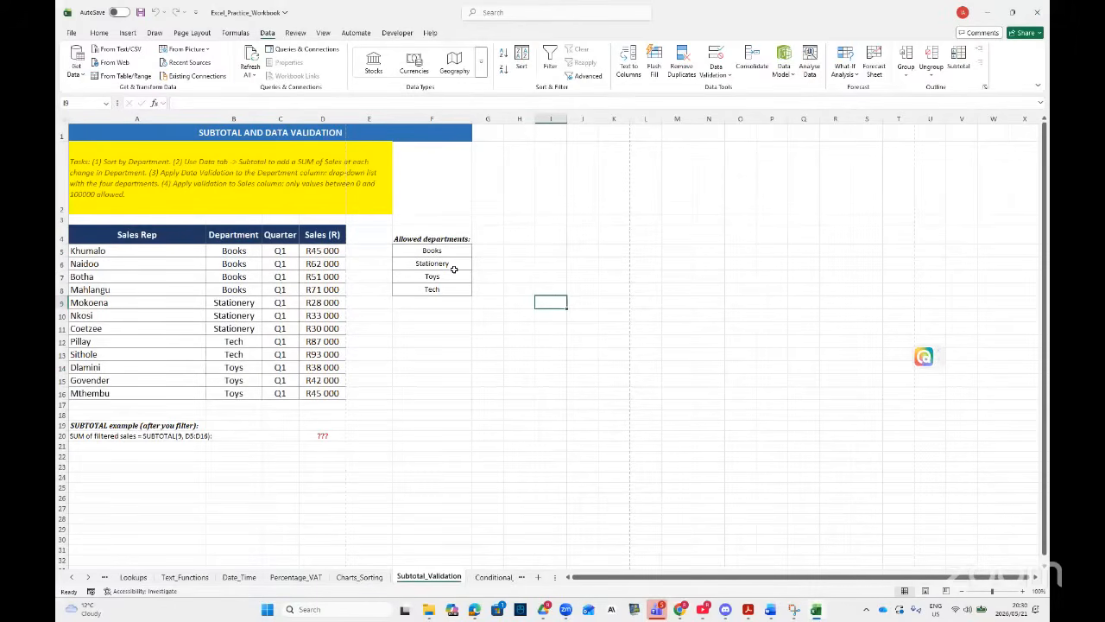
pyautogui.click(247, 250)
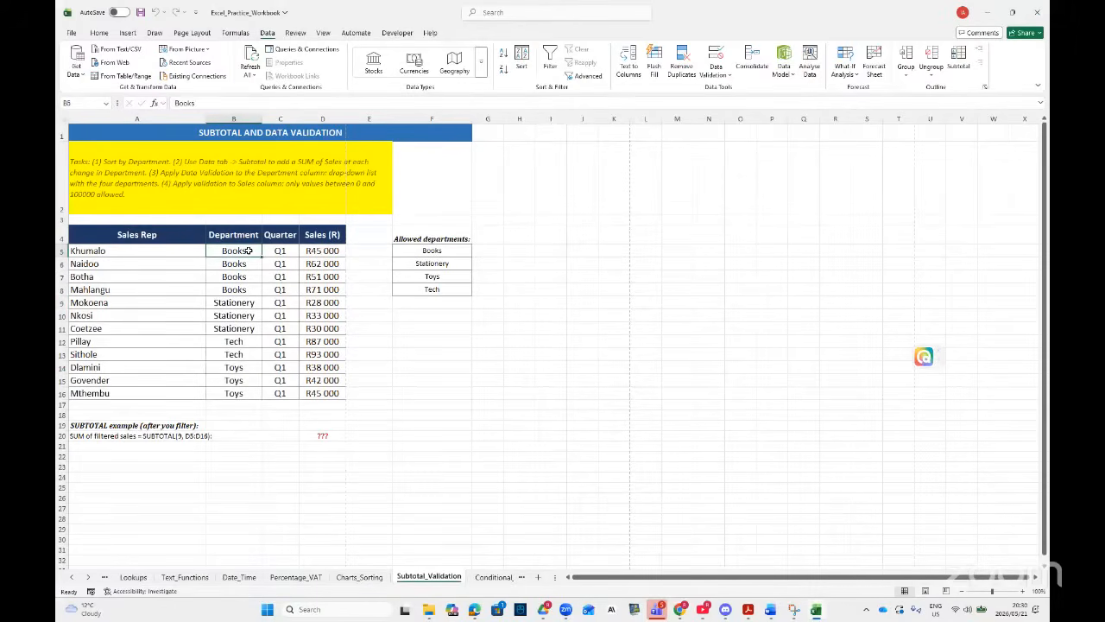
pyautogui.moveTo(235, 252); pyautogui.dragTo(232, 395)
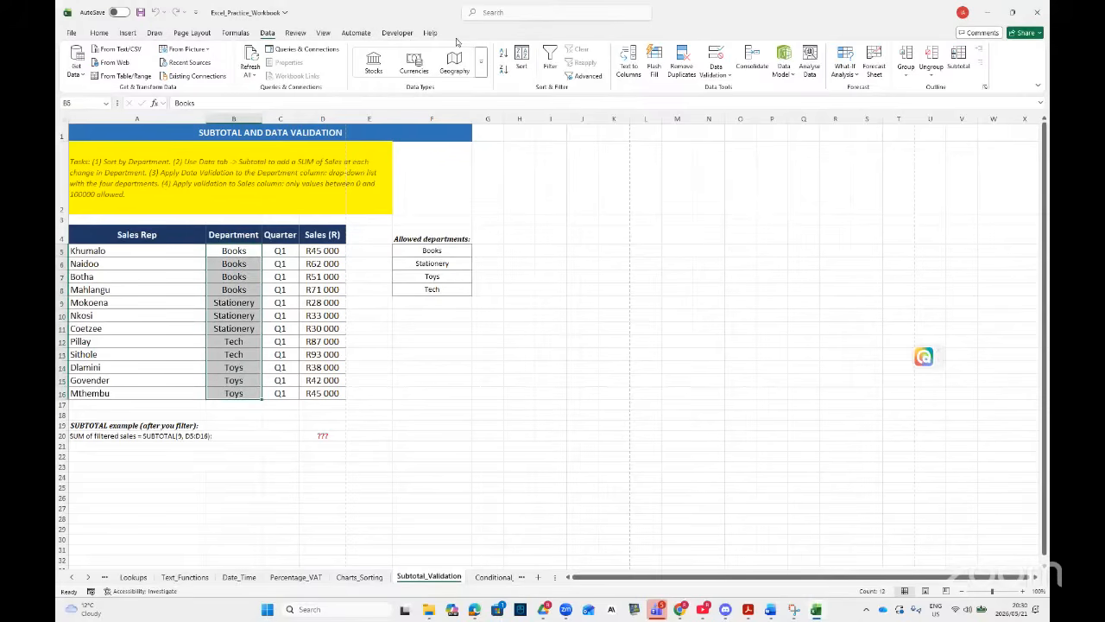
pyautogui.click(486, 12)
pyautogui.write('DATA')
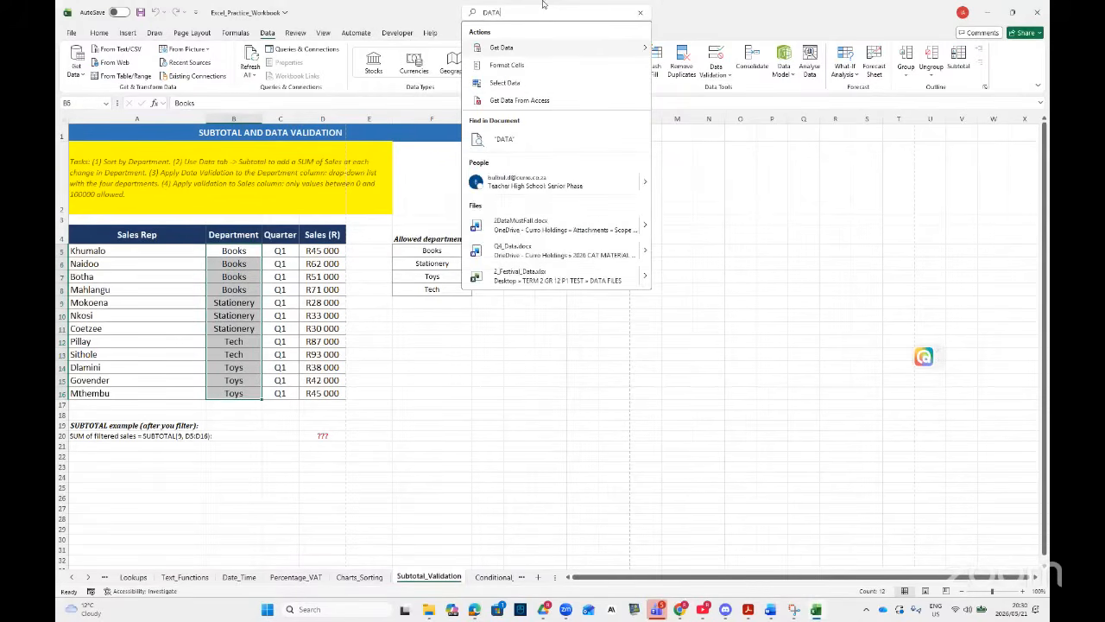
pyautogui.press('BackSpace')
pyautogui.press('BackSpace')
pyautogui.press('BackSpace')
pyautogui.press('BackSpace')
pyautogui.write('VALID')
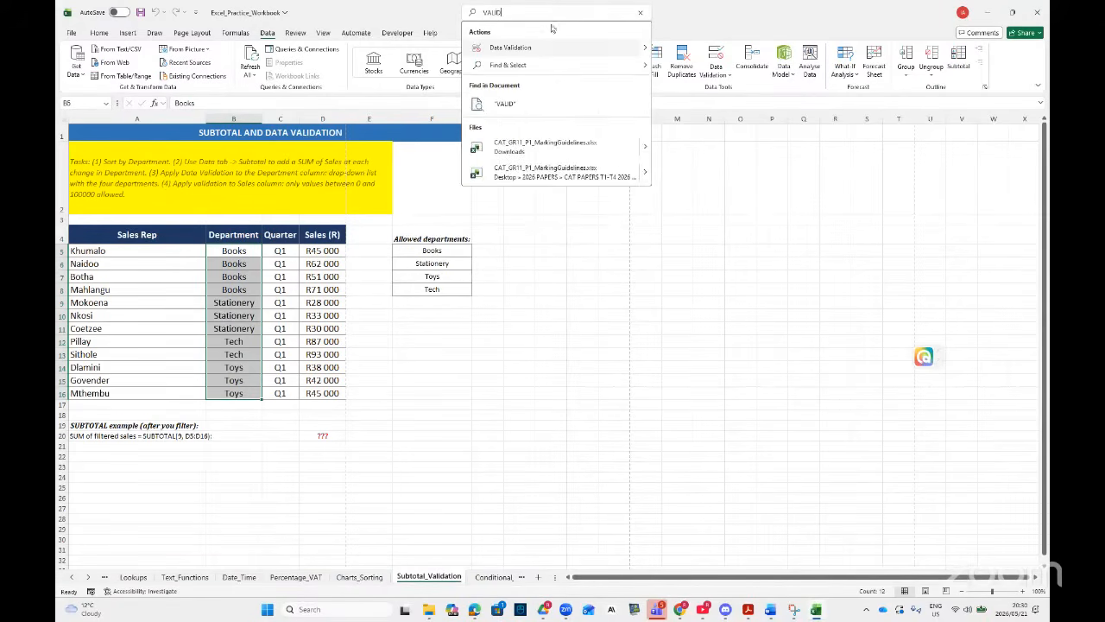
pyautogui.click(511, 47)
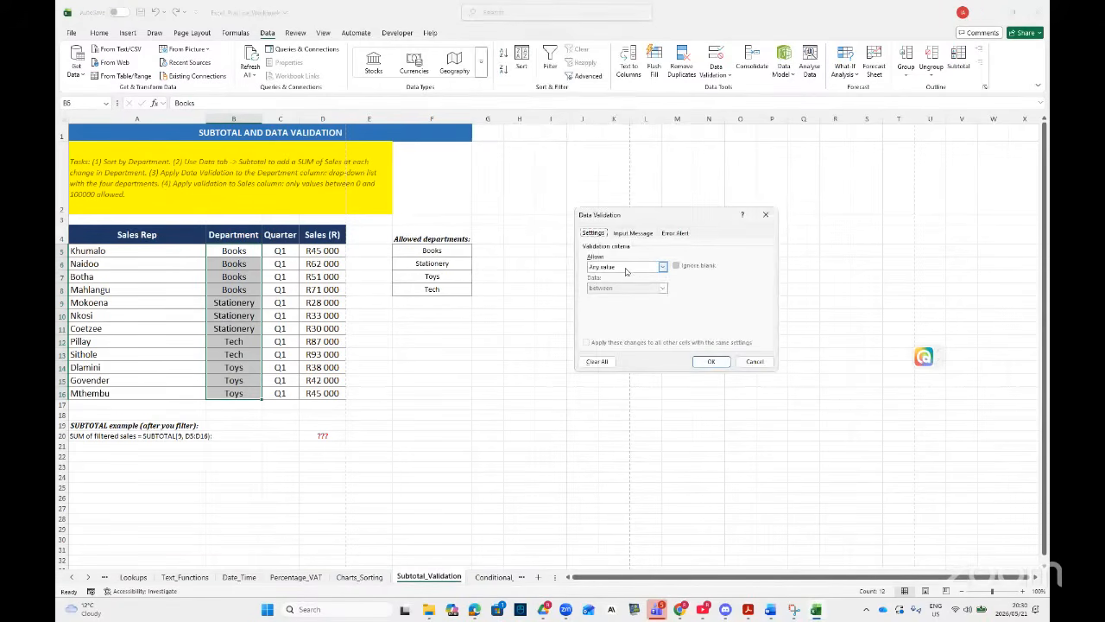
pyautogui.click(662, 267)
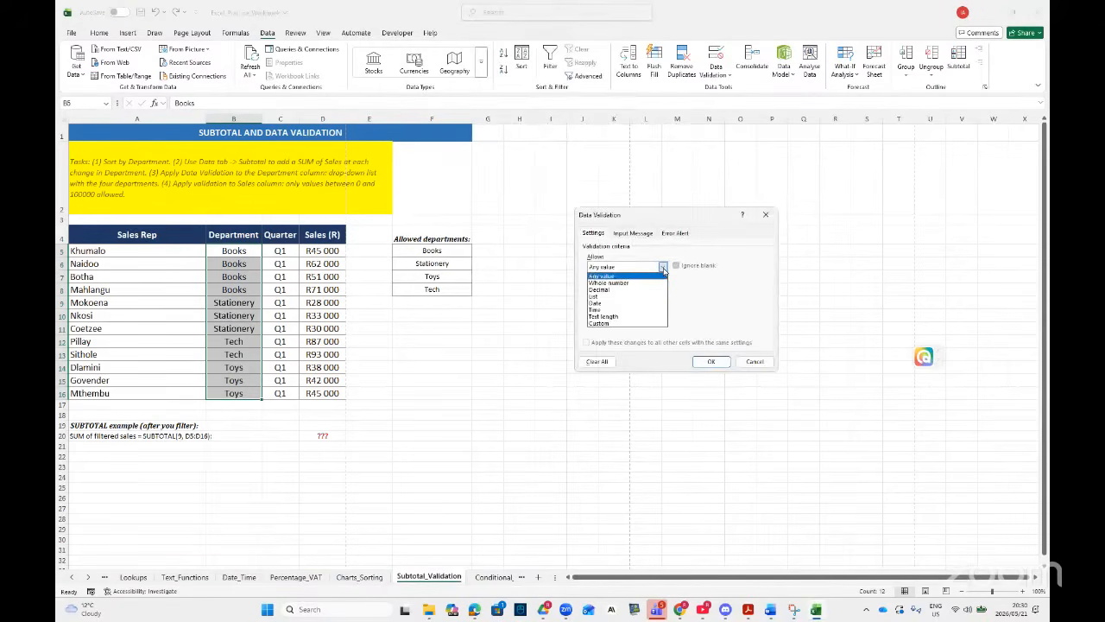
pyautogui.click(618, 297)
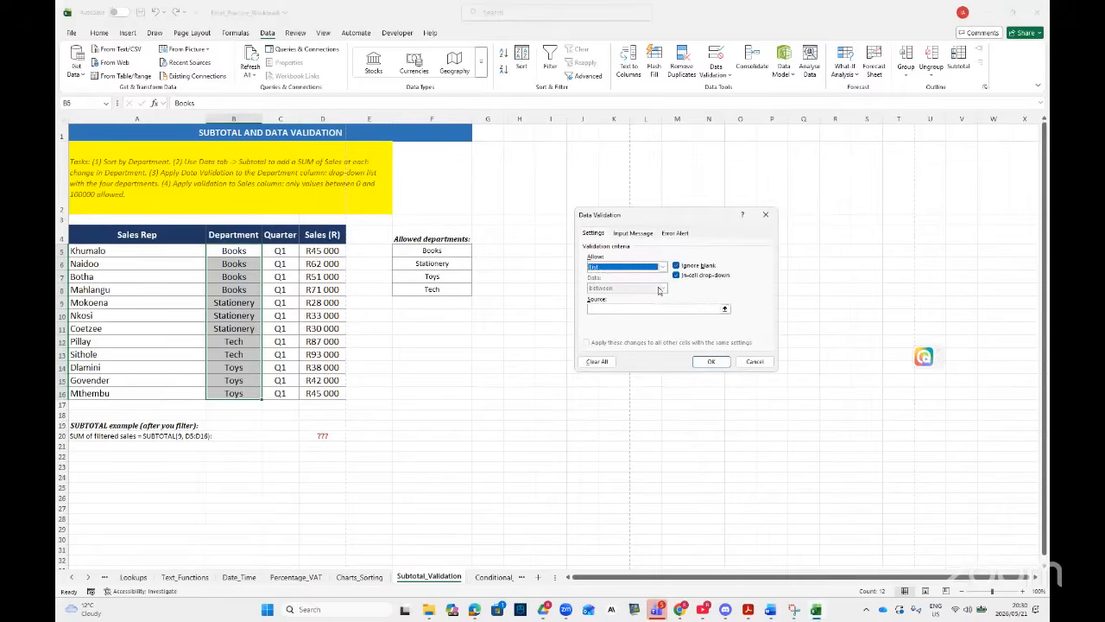
pyautogui.click(617, 308)
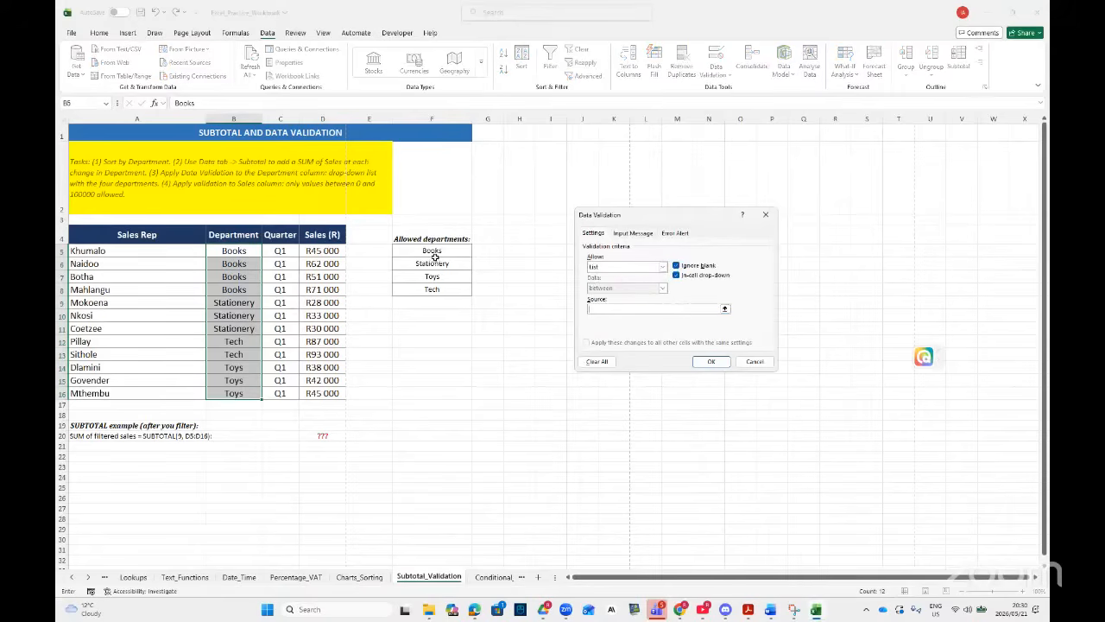
pyautogui.moveTo(424, 250); pyautogui.dragTo(441, 288)
pyautogui.click(709, 362)
# - Check the department drop-down lists in cells B5 and B6 without changing either entry
pyautogui.click(550, 342)
pyautogui.click(254, 250)
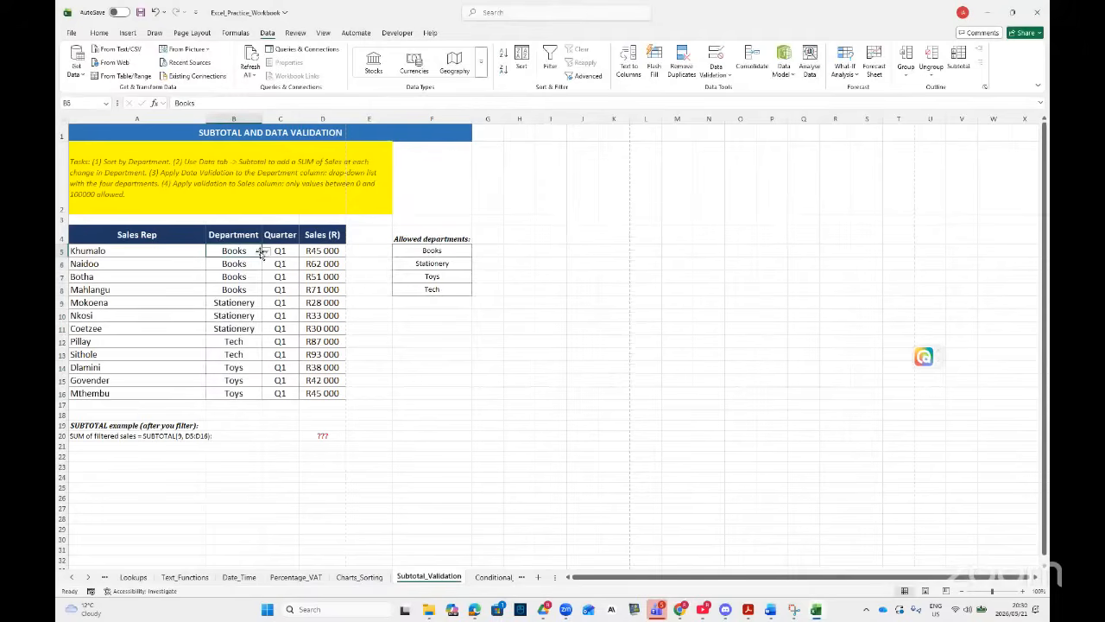
pyautogui.click(266, 250)
pyautogui.click(399, 339)
pyautogui.click(252, 265)
pyautogui.click(266, 264)
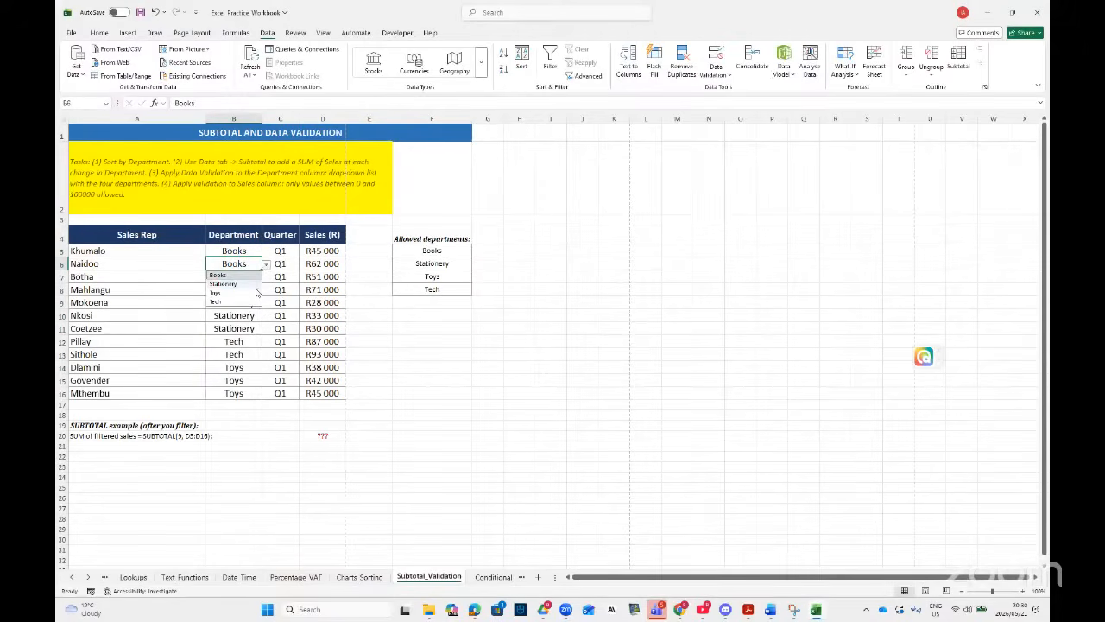
pyautogui.click(467, 351)
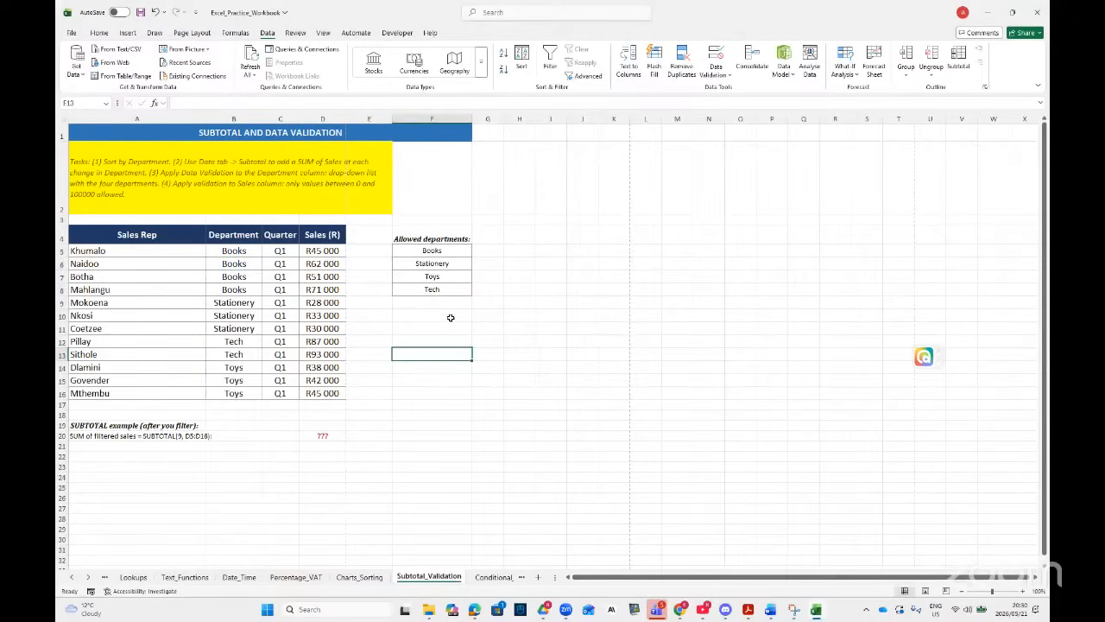
# - Set data validation for the Sales cells D5:D16 to whole numbers between 10000 and 100000
pyautogui.moveTo(317, 249); pyautogui.dragTo(320, 393)
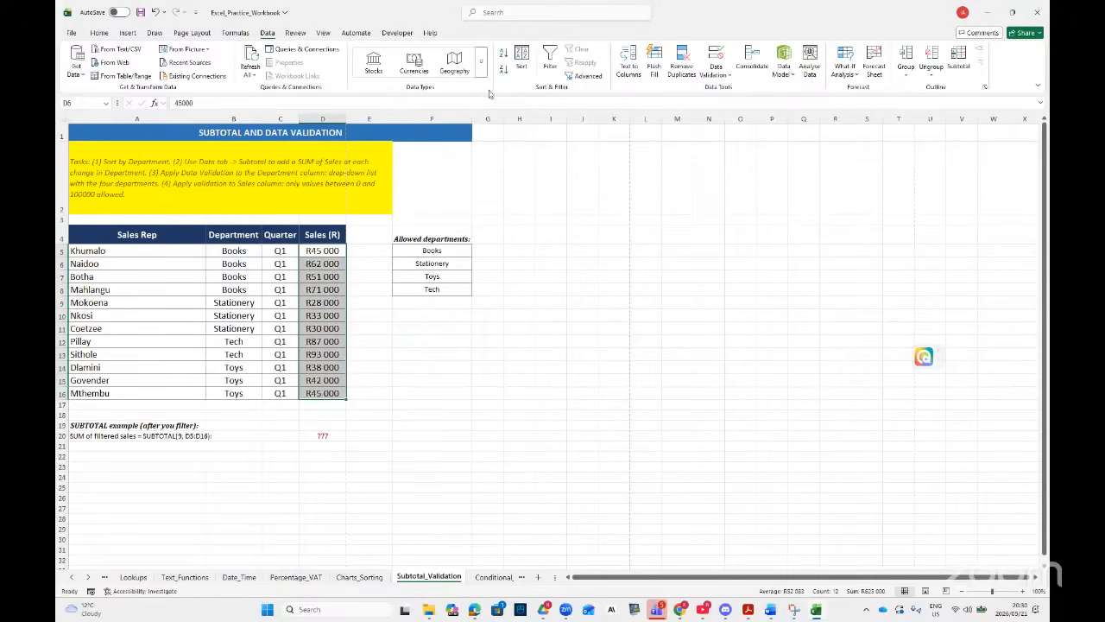
pyautogui.click(507, 13)
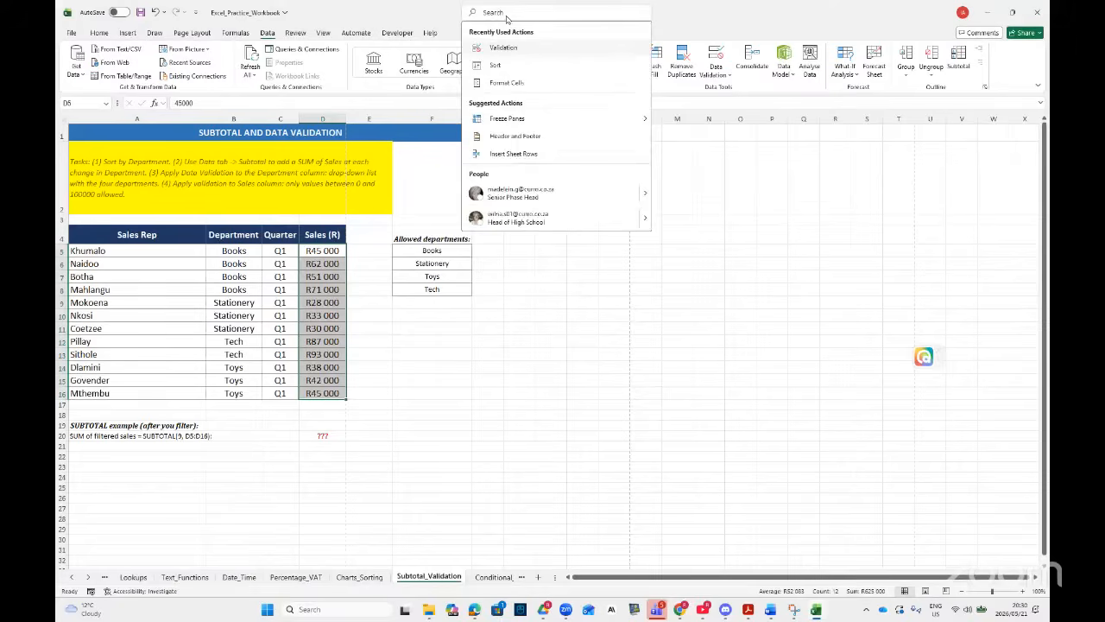
pyautogui.write('DA')
pyautogui.press('BackSpace')
pyautogui.press('BackSpace')
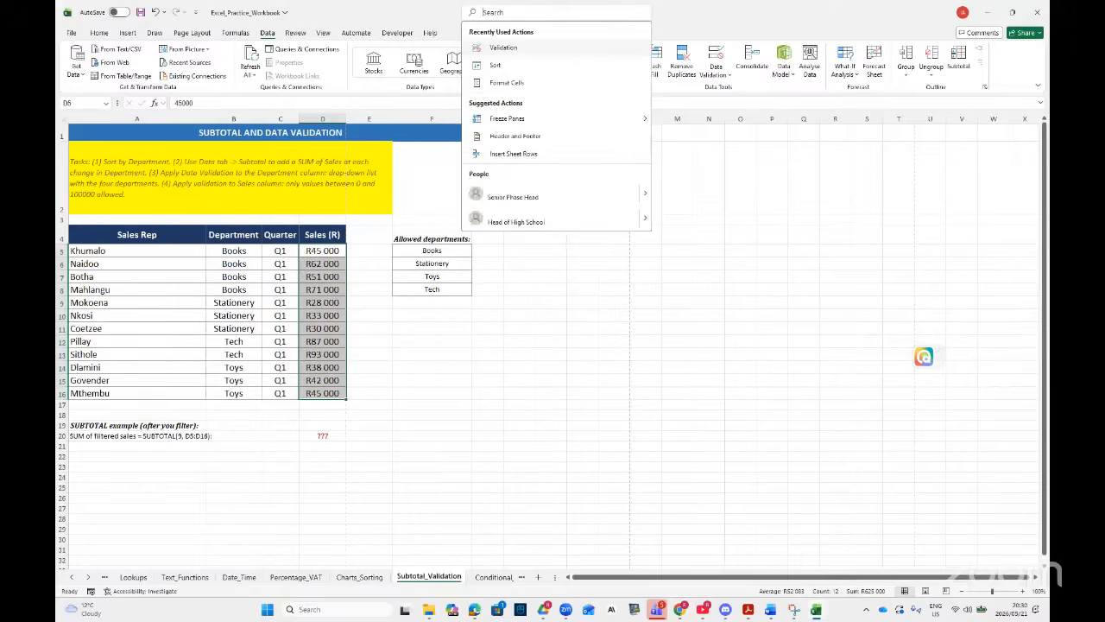
pyautogui.write('VAL')
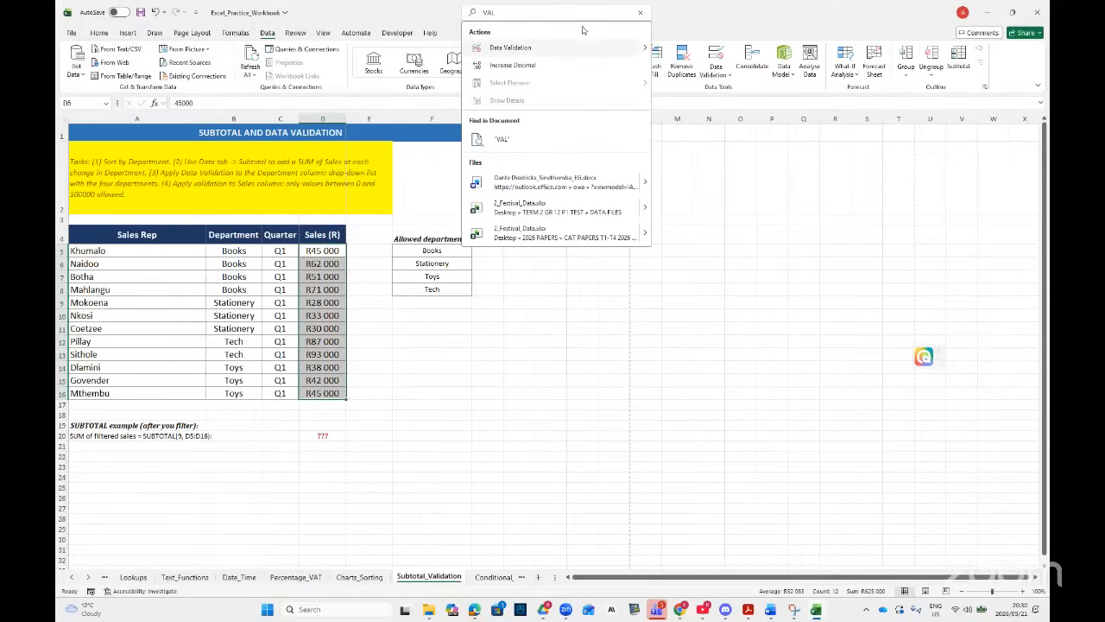
pyautogui.click(570, 49)
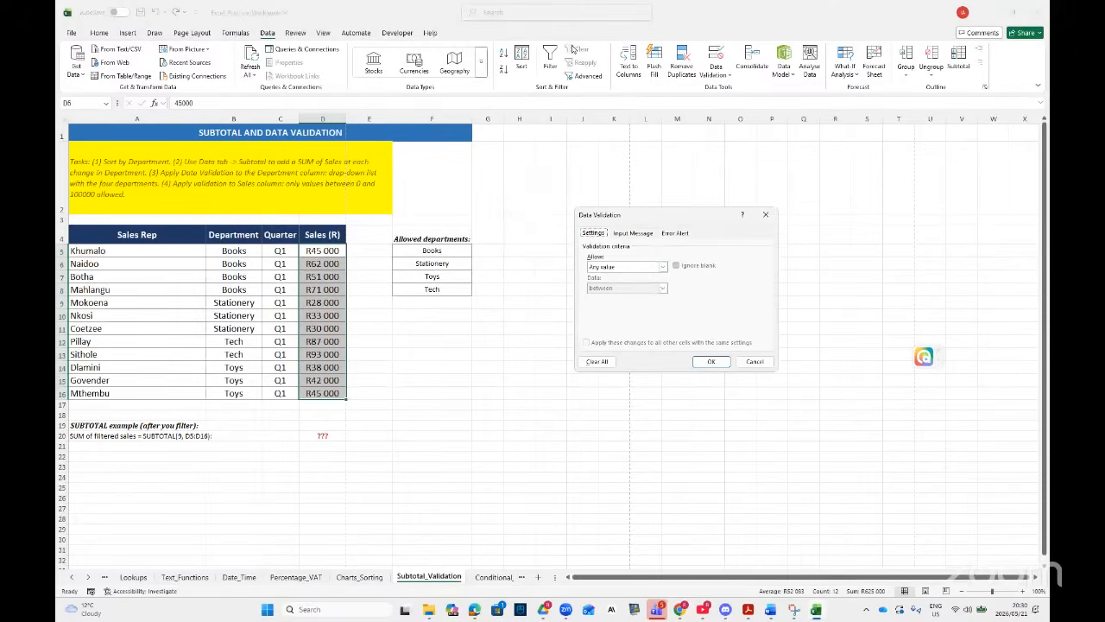
pyautogui.click(662, 267)
pyautogui.click(631, 283)
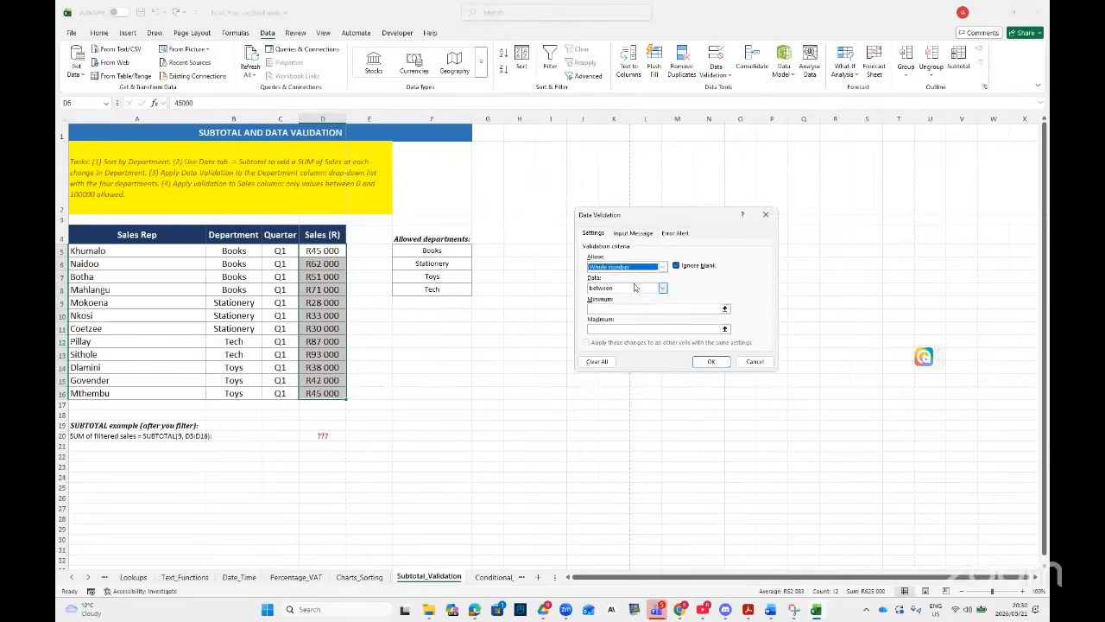
pyautogui.click(663, 288)
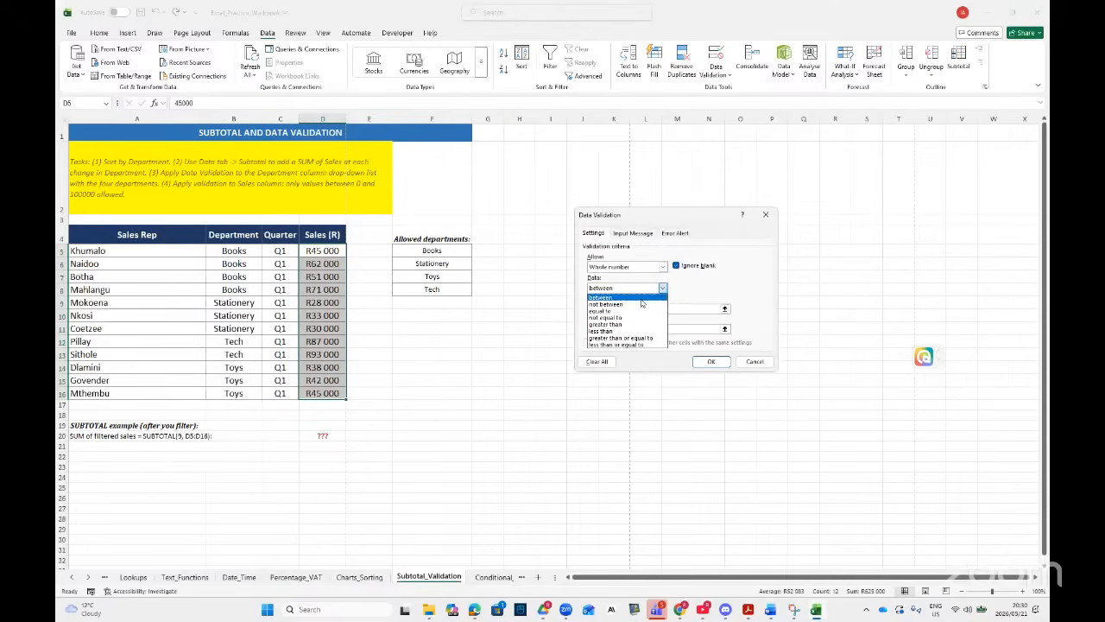
pyautogui.click(636, 297)
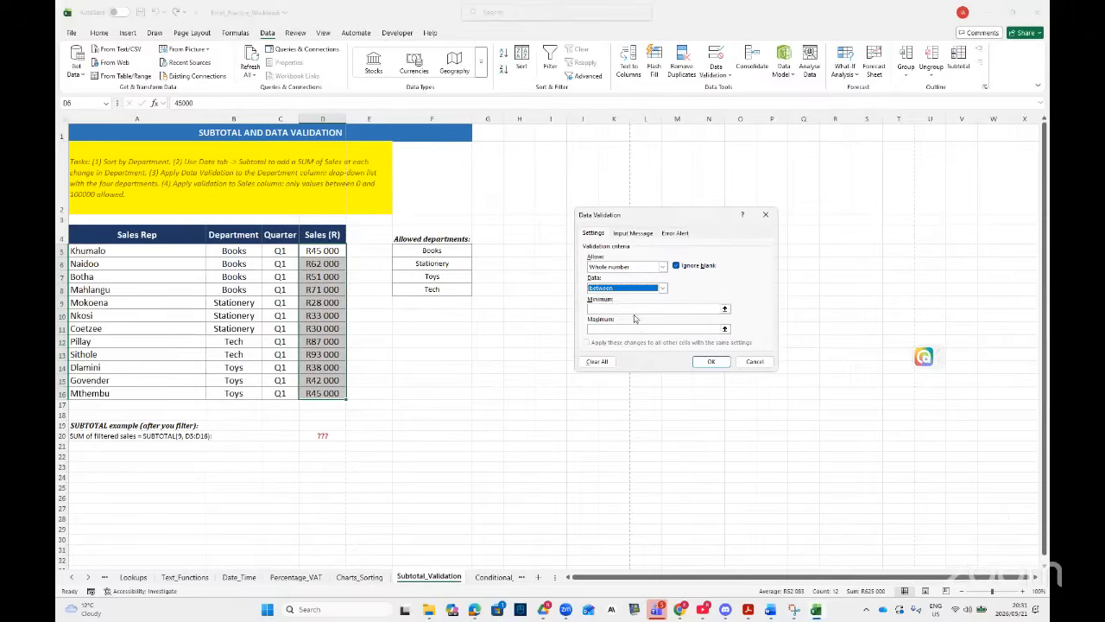
pyautogui.click(633, 309)
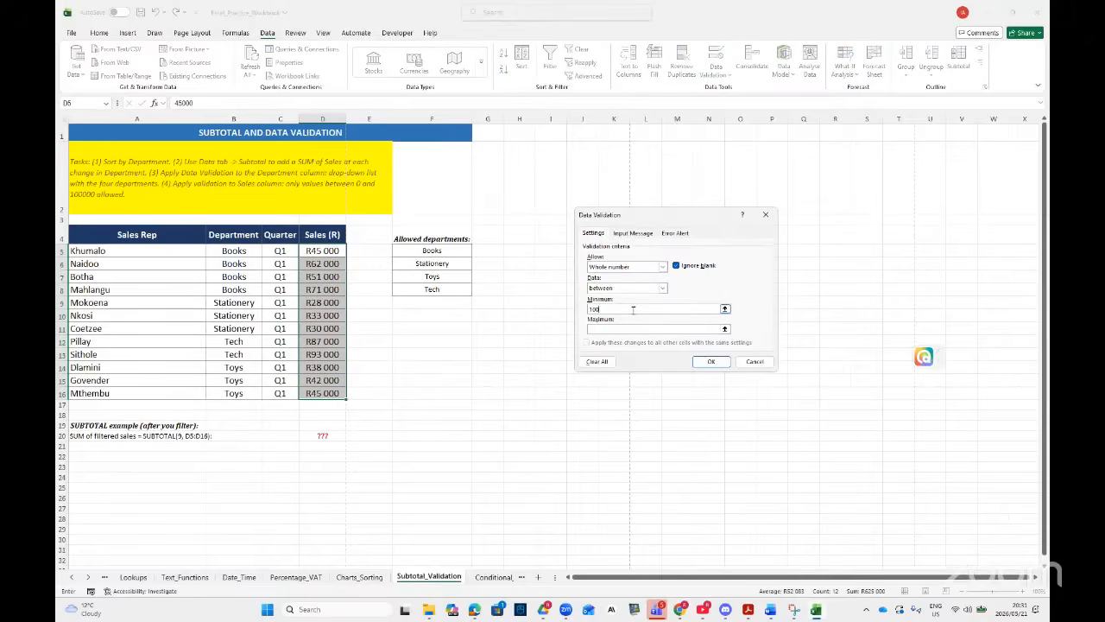
pyautogui.write('10000')
pyautogui.click(618, 329)
# - Add the input message "ONLY AMOUNT FROM 10000 TO 100000 ALLOWED" to the Sales validation and apply the rule
pyautogui.click(630, 234)
pyautogui.click(602, 302)
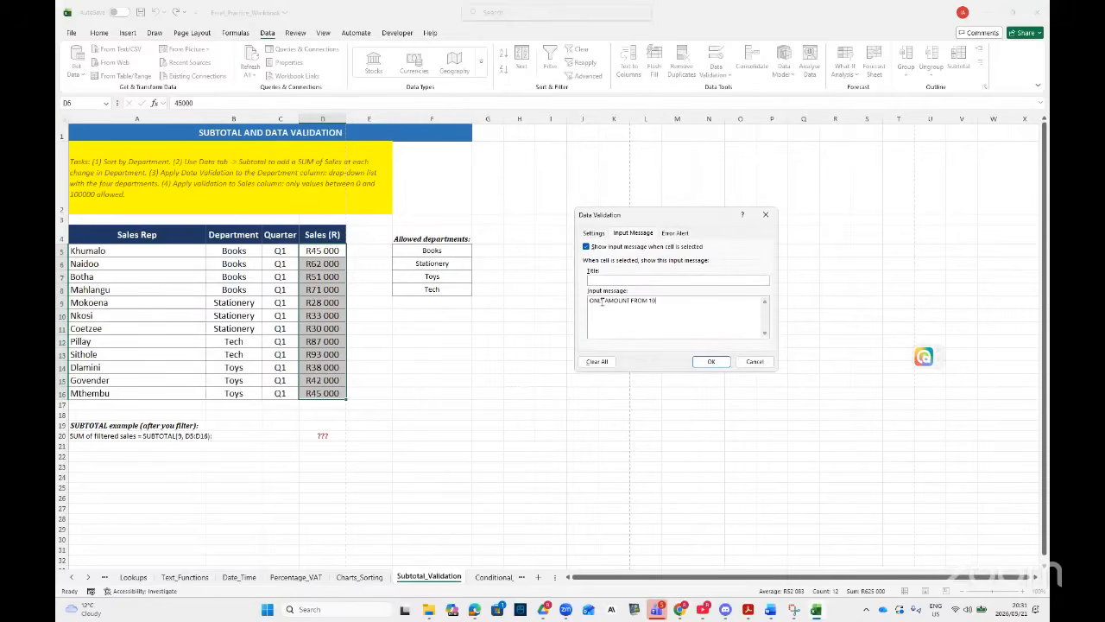
pyautogui.write('00 TO 100000 ALLOWED')
pyautogui.click(709, 361)
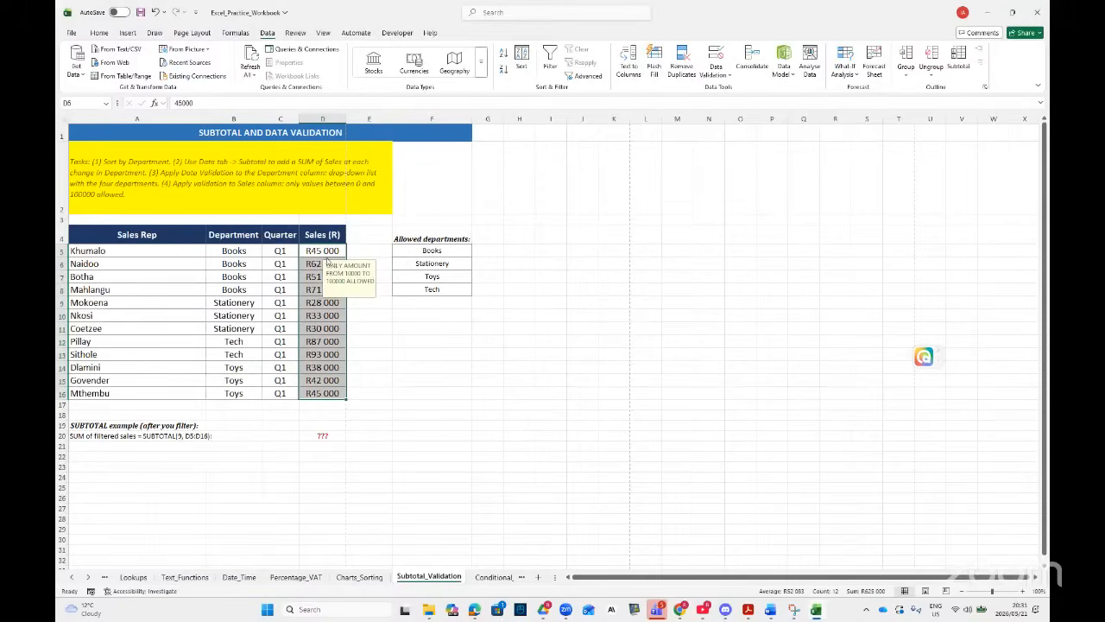
# - Check the validation input message on several cells of the Sales column
pyautogui.click(324, 325)
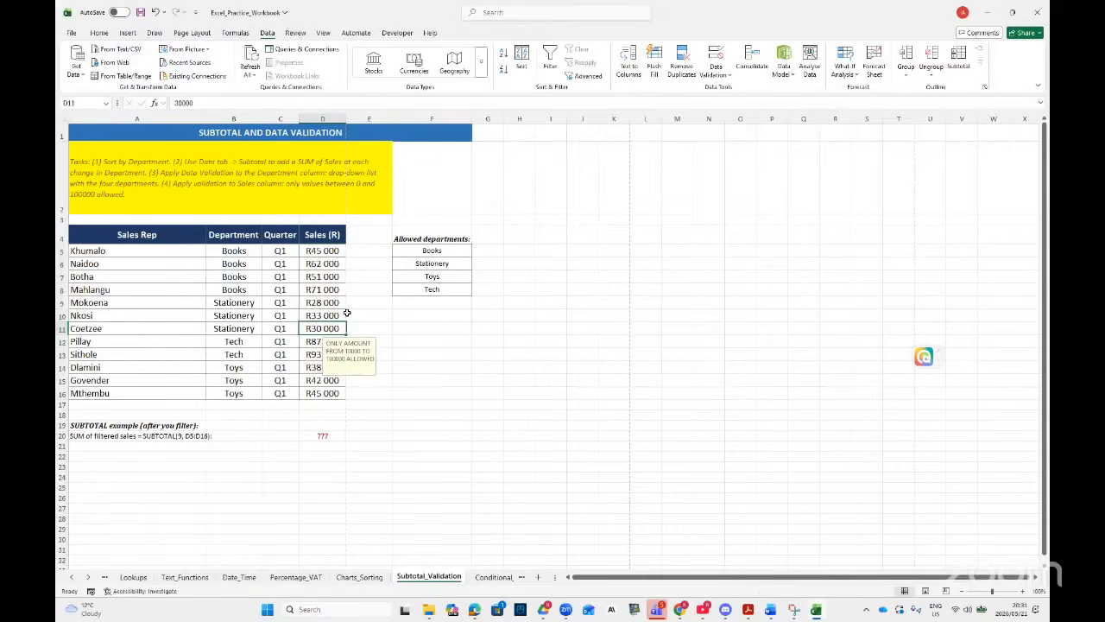
pyautogui.click(335, 315)
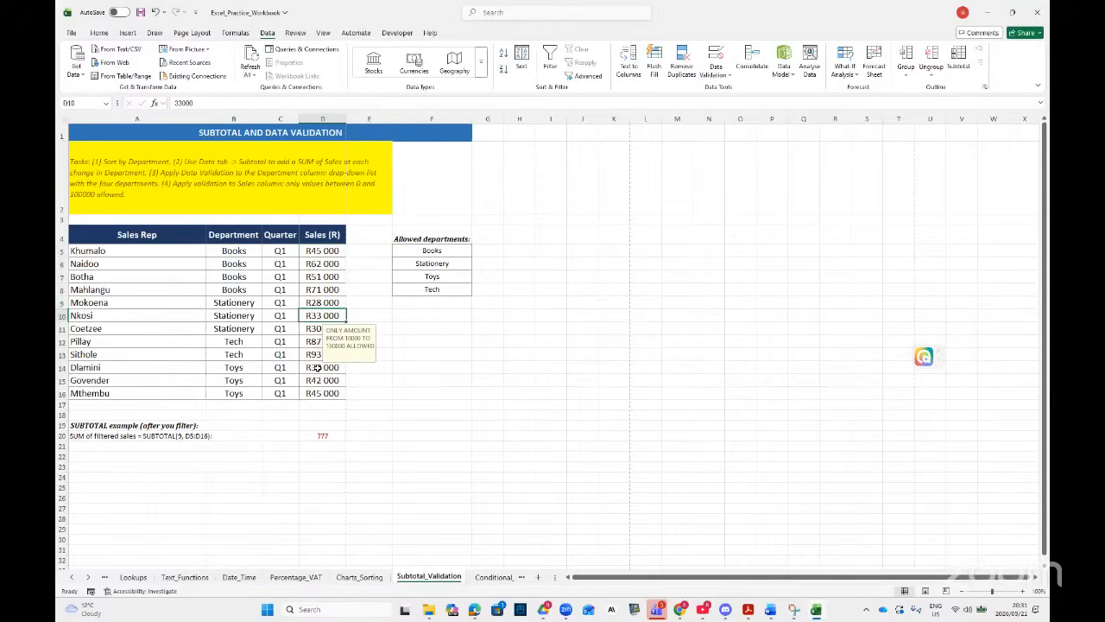
pyautogui.click(317, 367)
pyautogui.click(326, 339)
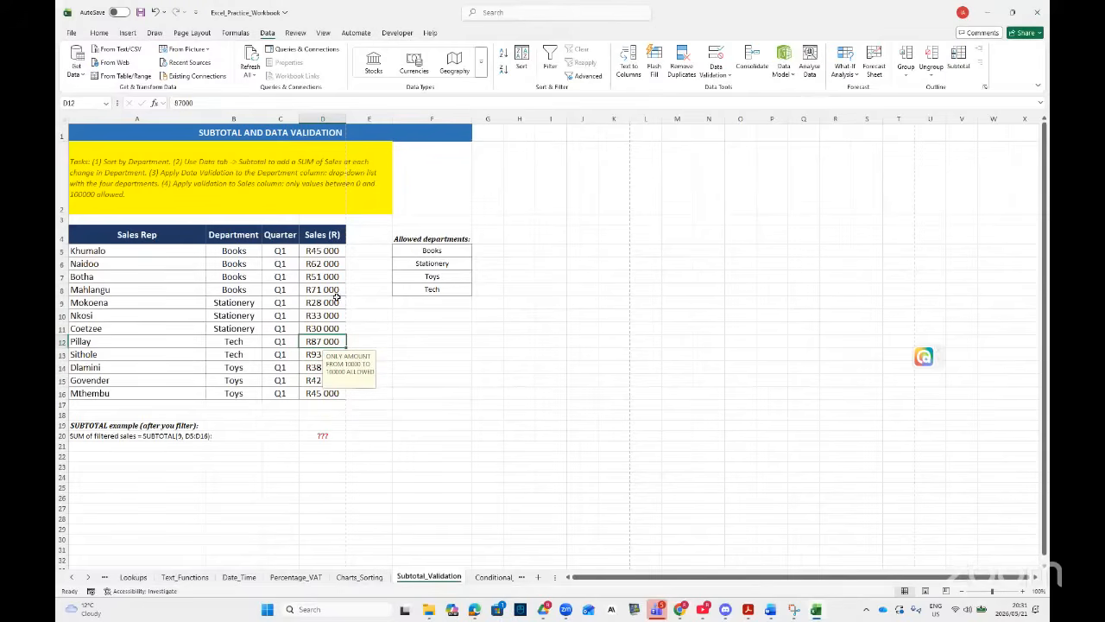
pyautogui.click(336, 301)
pyautogui.click(333, 263)
pyautogui.click(336, 251)
# - Run Circle Invalid Data on the Subtotal_Validation sheet
pyautogui.click(322, 327)
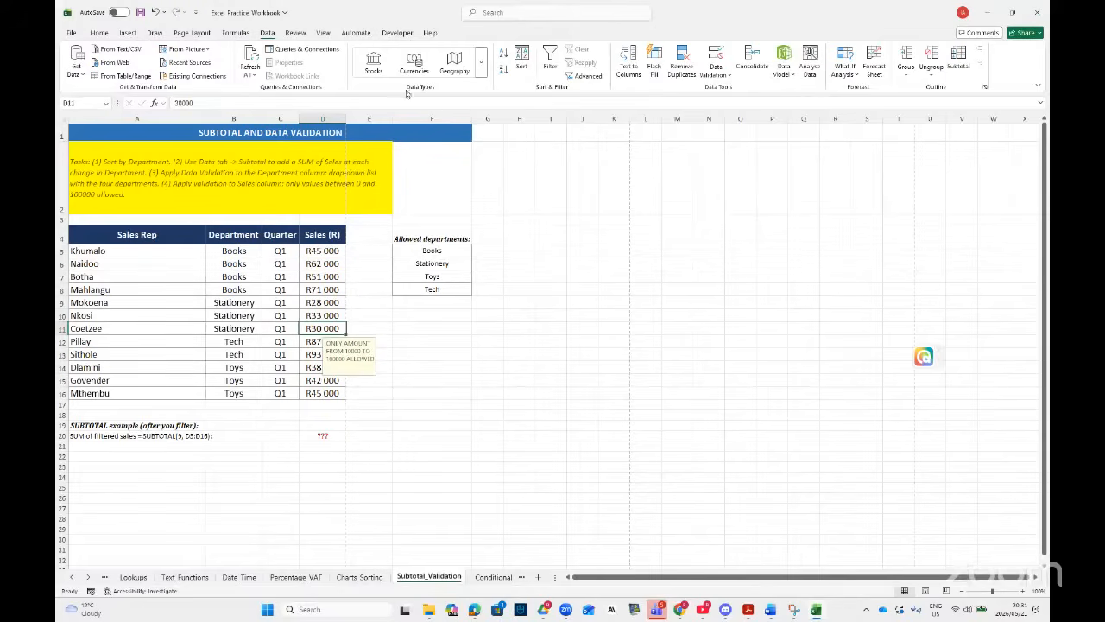
pyautogui.click(723, 74)
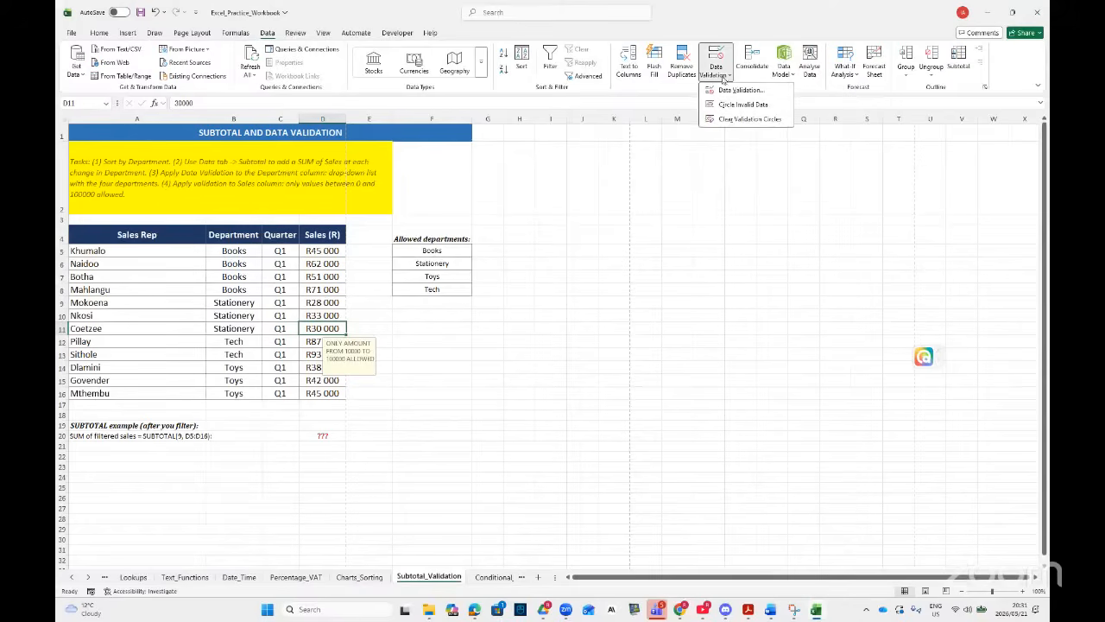
pyautogui.click(749, 104)
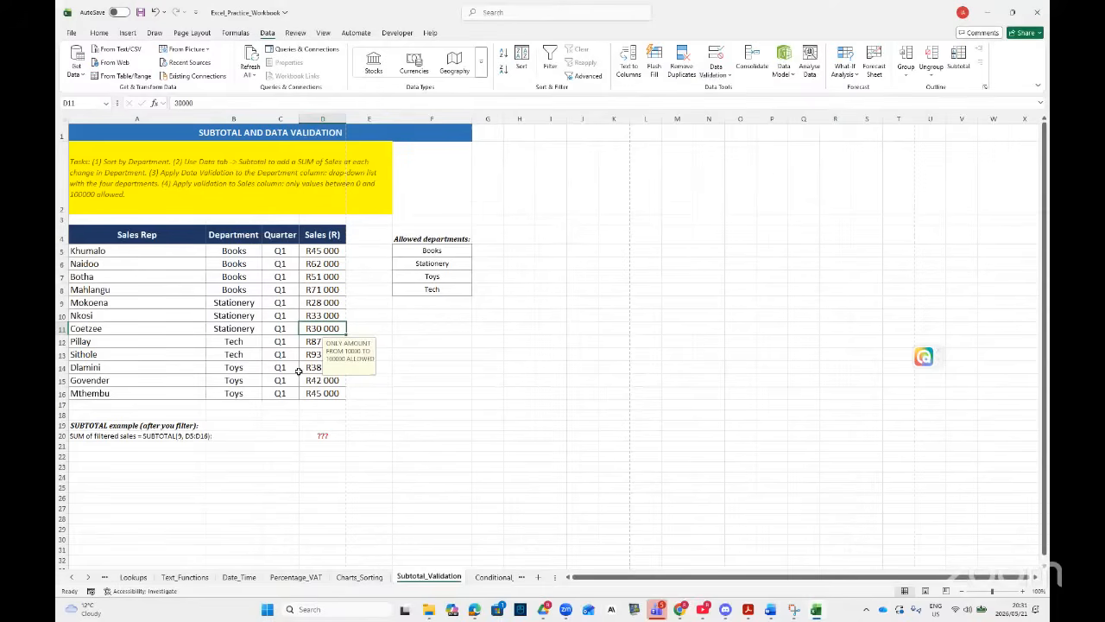
# - Look over the Conditional_Format and Switch_Lookup sheets, ending on Conditional_Format
pyautogui.click(488, 577)
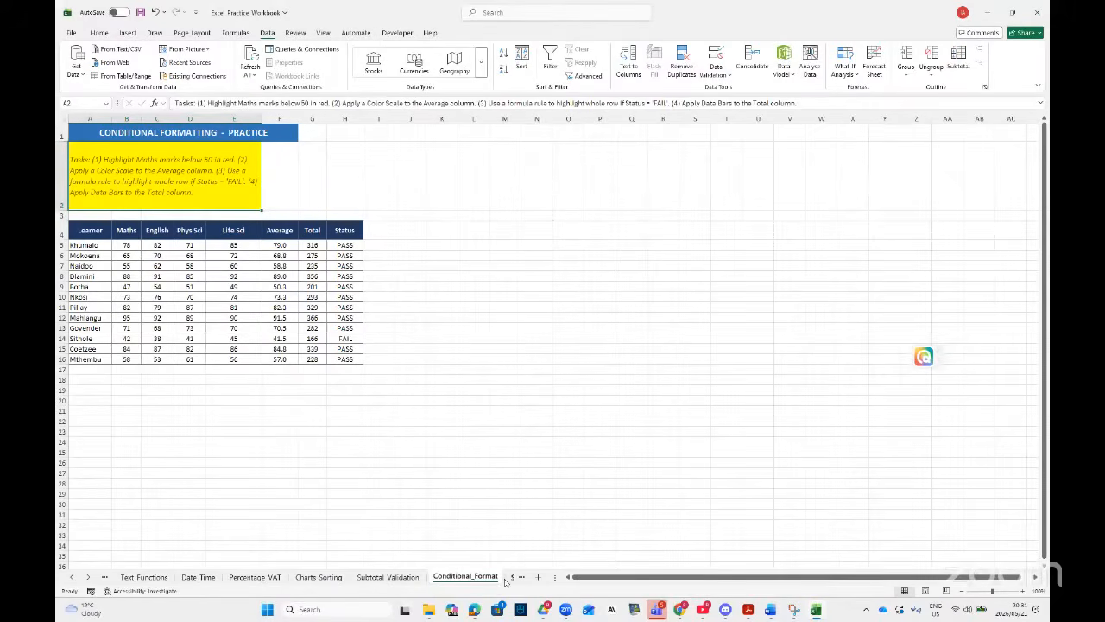
pyautogui.click(509, 578)
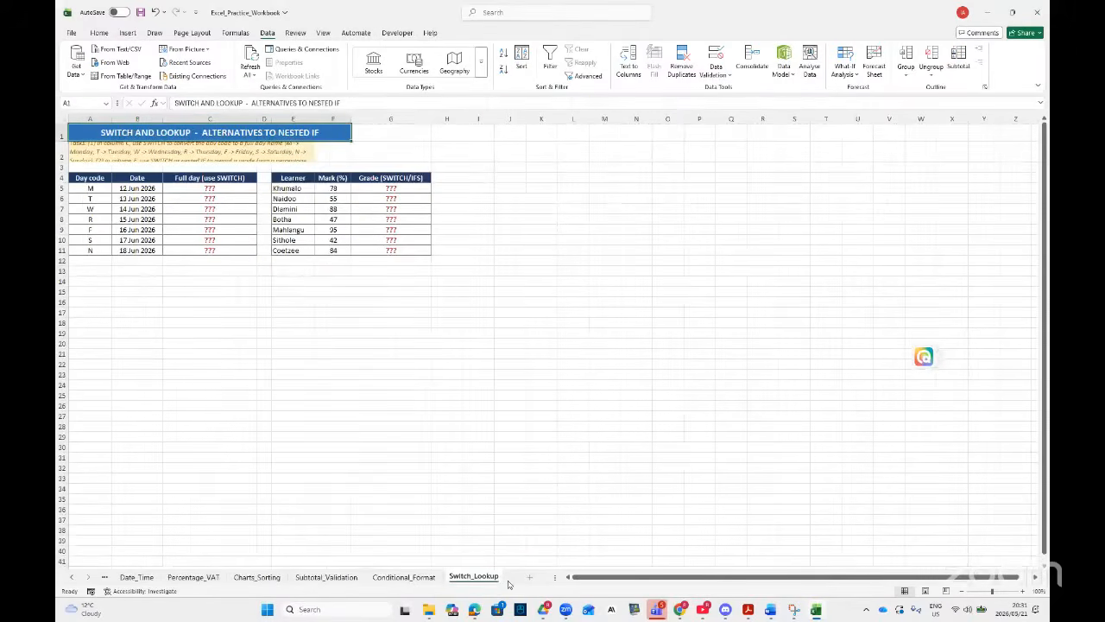
pyautogui.click(404, 577)
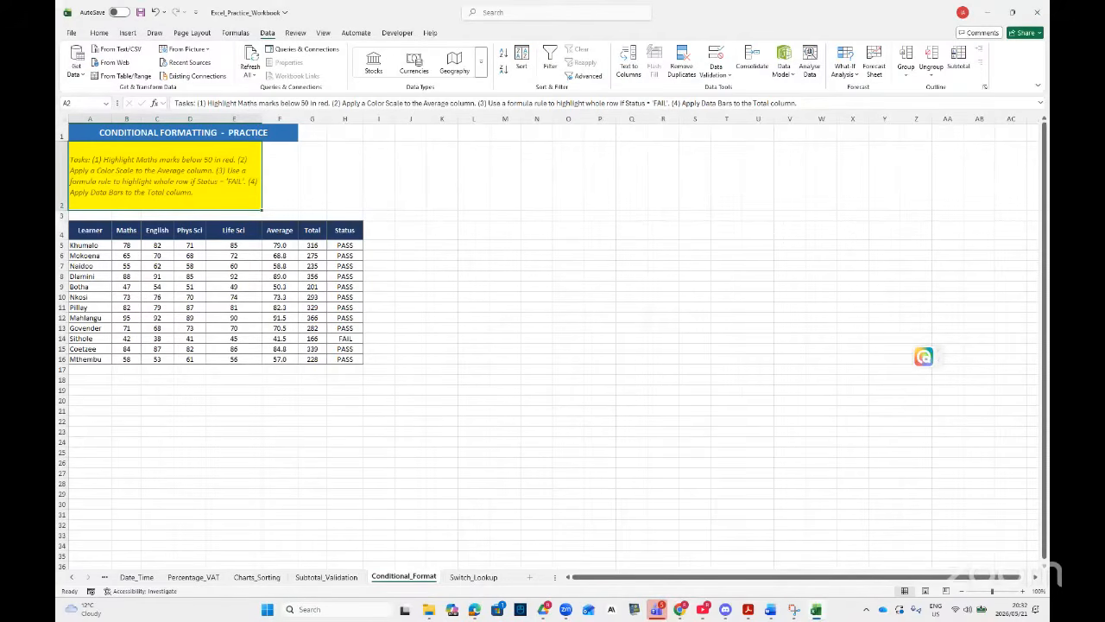
# - Close the practice workbook and go to section 3, Database (Access), in the Grade 12 Paper 1 topics PDF in Acrobat
pyautogui.click(1037, 12)
pyautogui.click(608, 445)
pyautogui.scroll(-10, 616, 487)
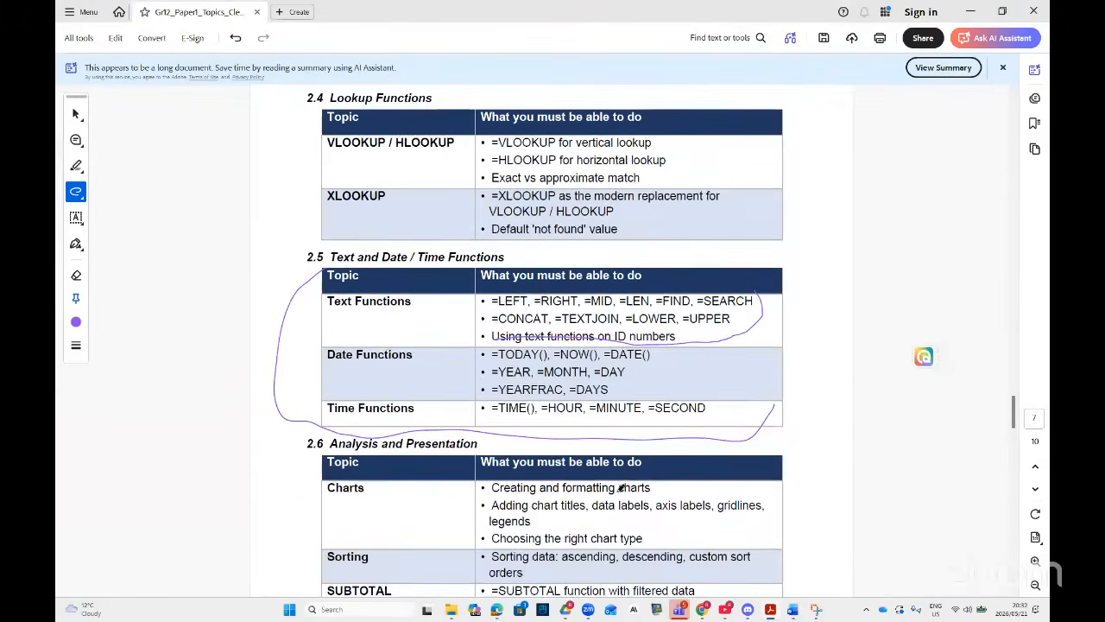
pyautogui.scroll(-7, 427, 507)
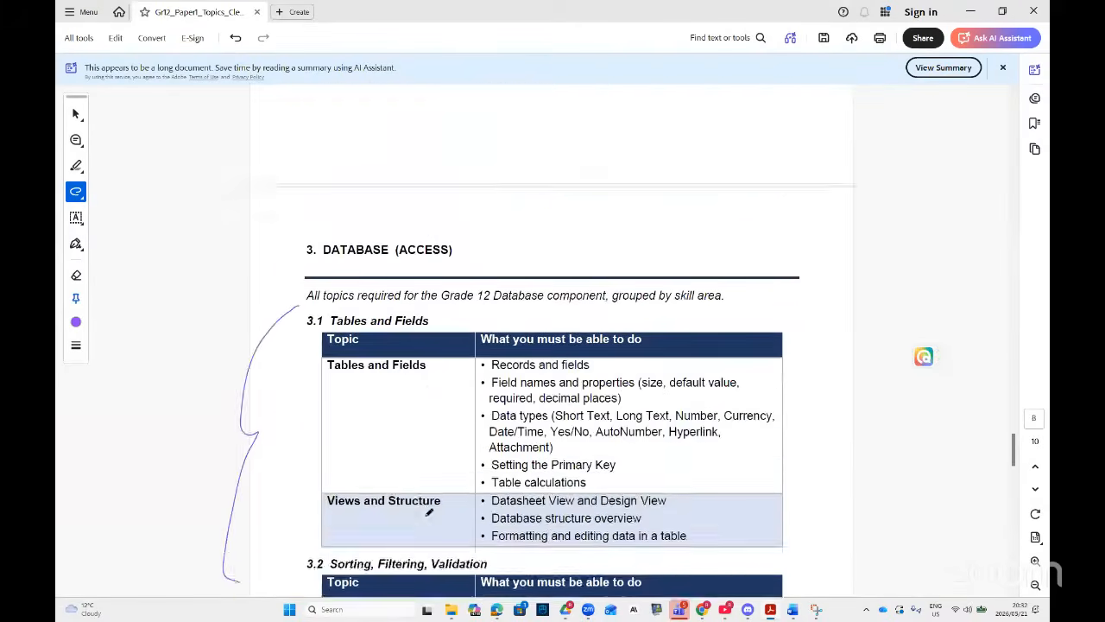
pyautogui.scroll(-2, 431, 509)
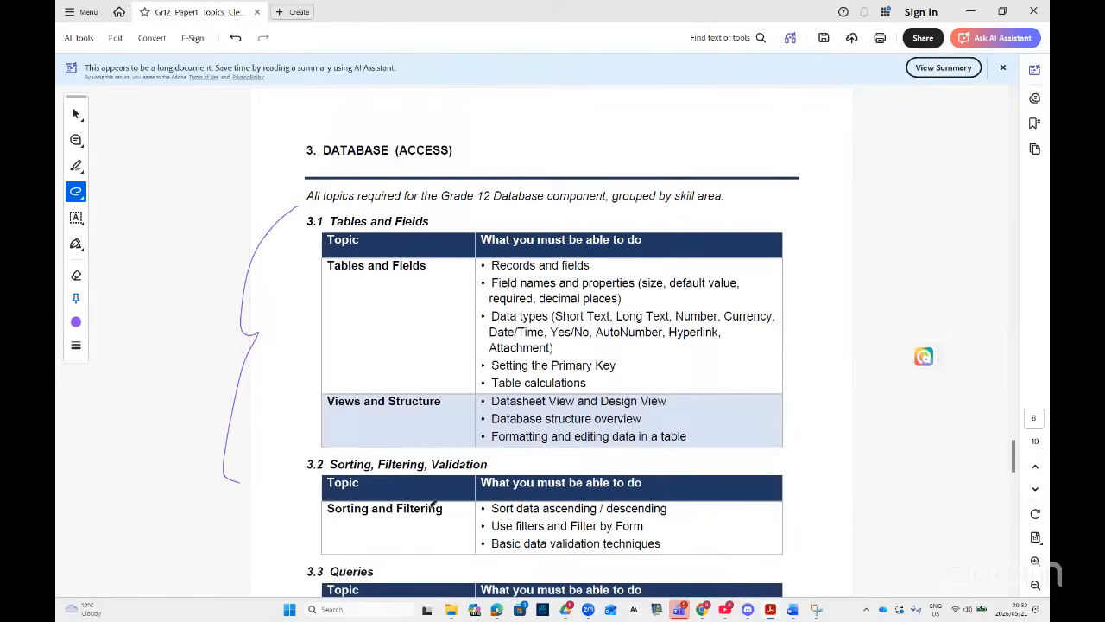